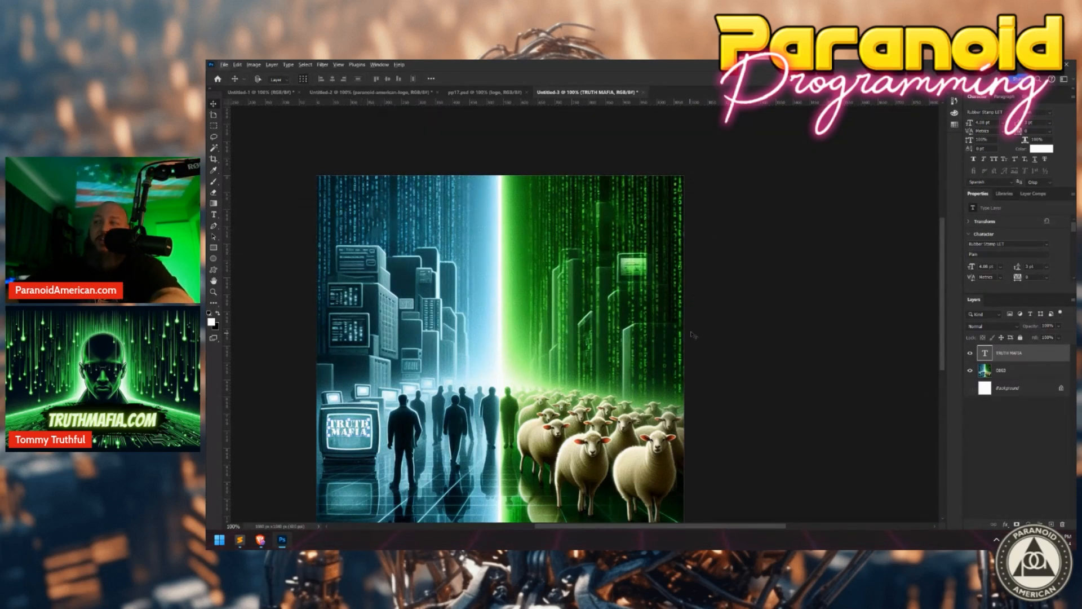
Duplicate the TRUTH MAFIA text and place an enlarged copy across the upper part of the blue half.
drag(477, 353, 501, 319)
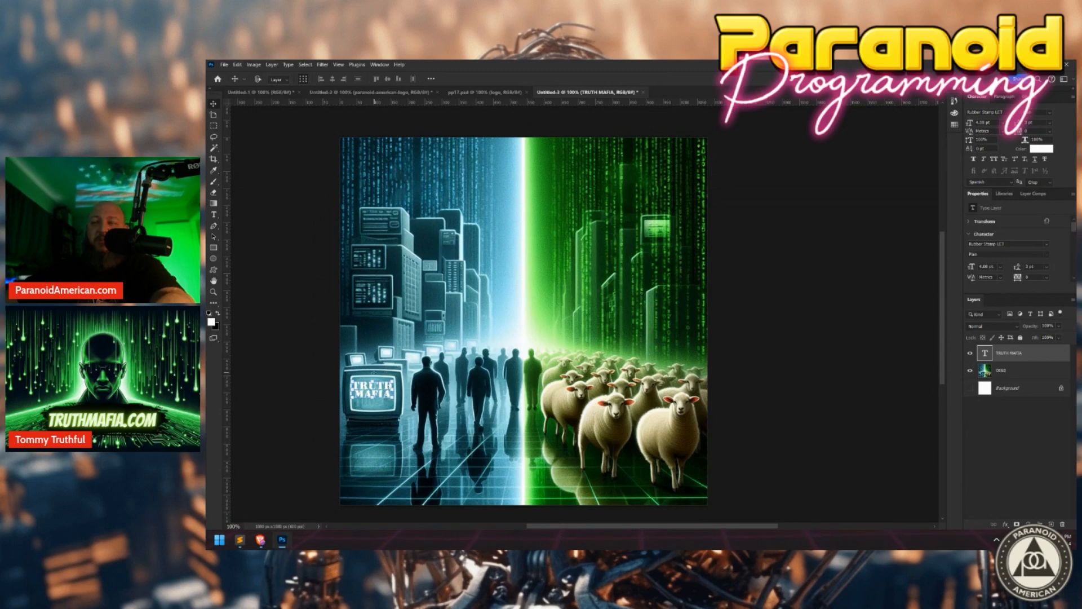
drag(367, 395, 428, 180)
key(Return)
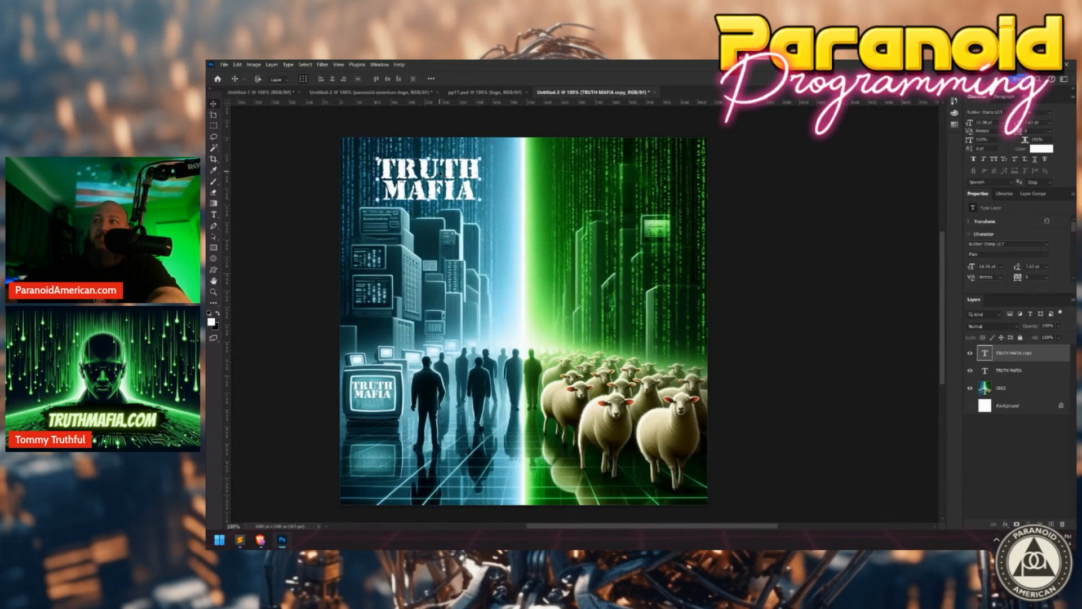
Replace the enlarged copy's text with TRUTH SEEKER on two lines.
double_click(438, 172)
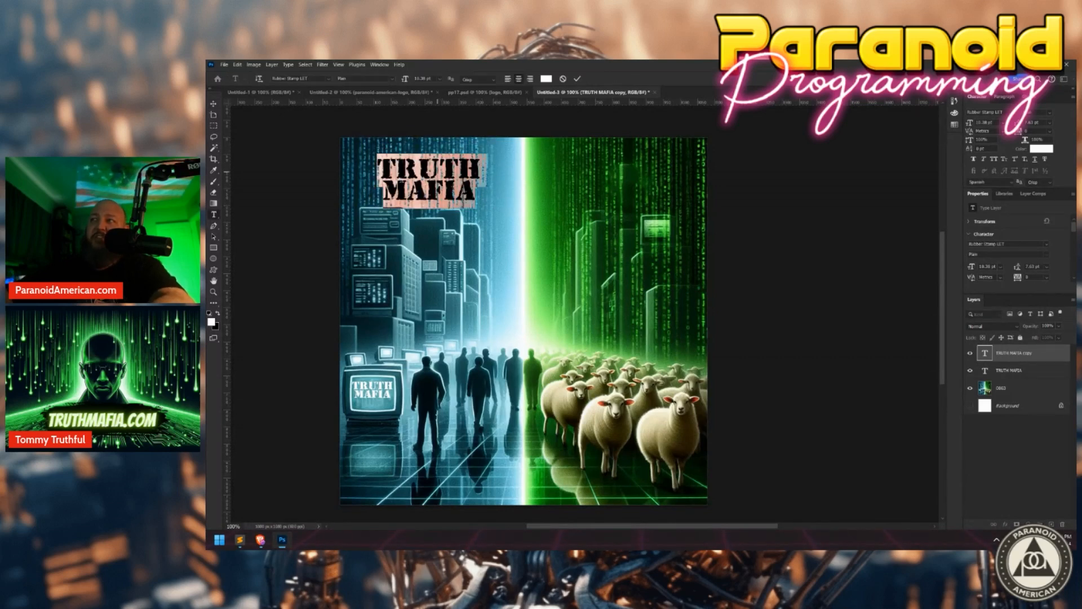
text(TRUTH)
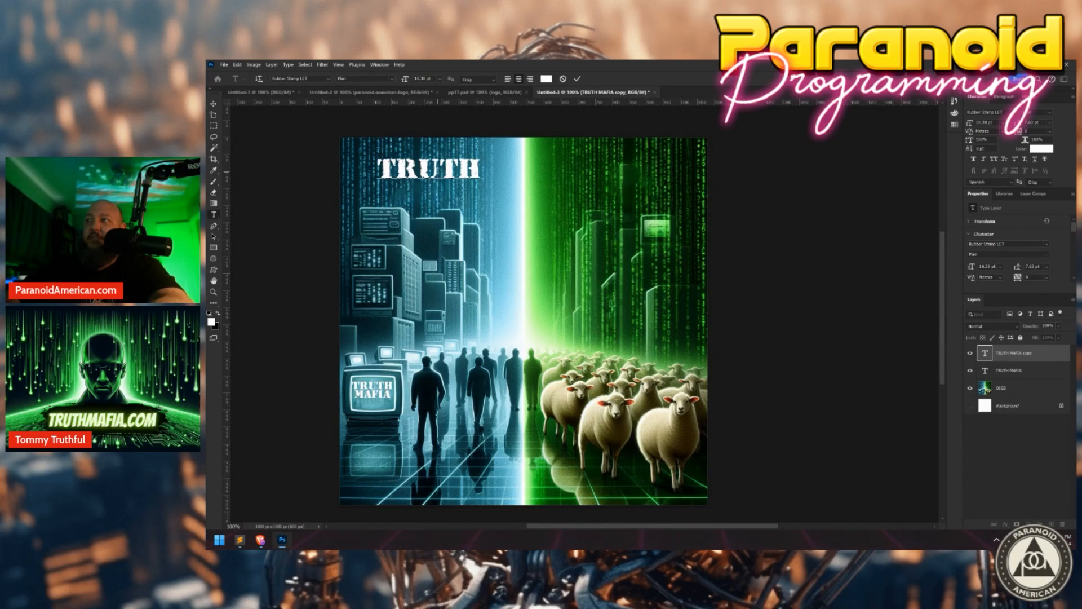
key(Return)
text(SEEKER)
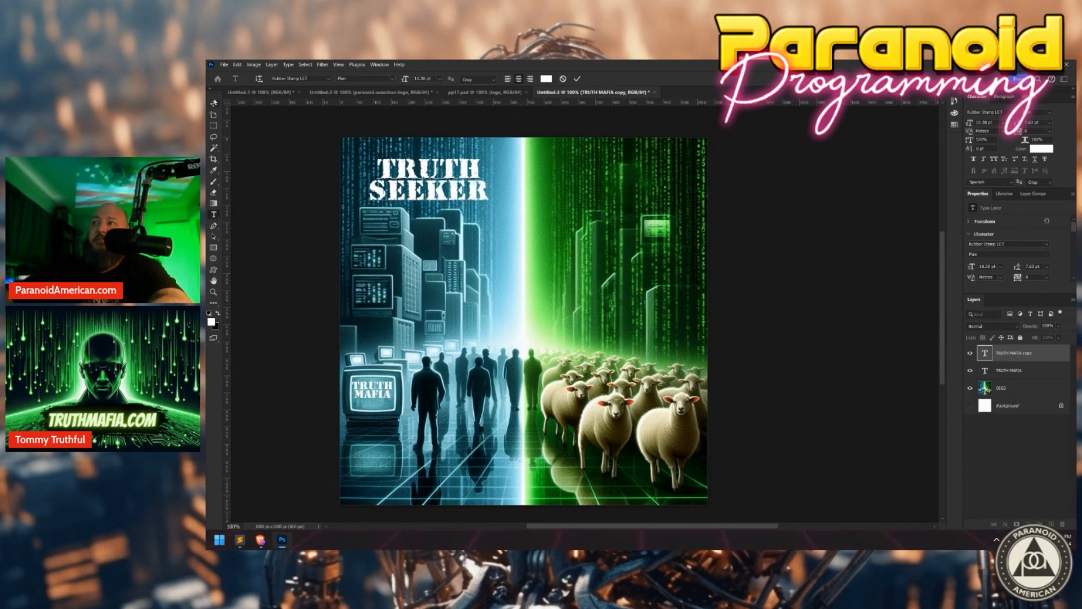
key(ctrl+Return)
Duplicate the TRUTH SEEKER title onto the upper green half and change the copy's text to SHEEP.
drag(409, 175, 515, 217)
drag(446, 213, 598, 200)
double_click(600, 191)
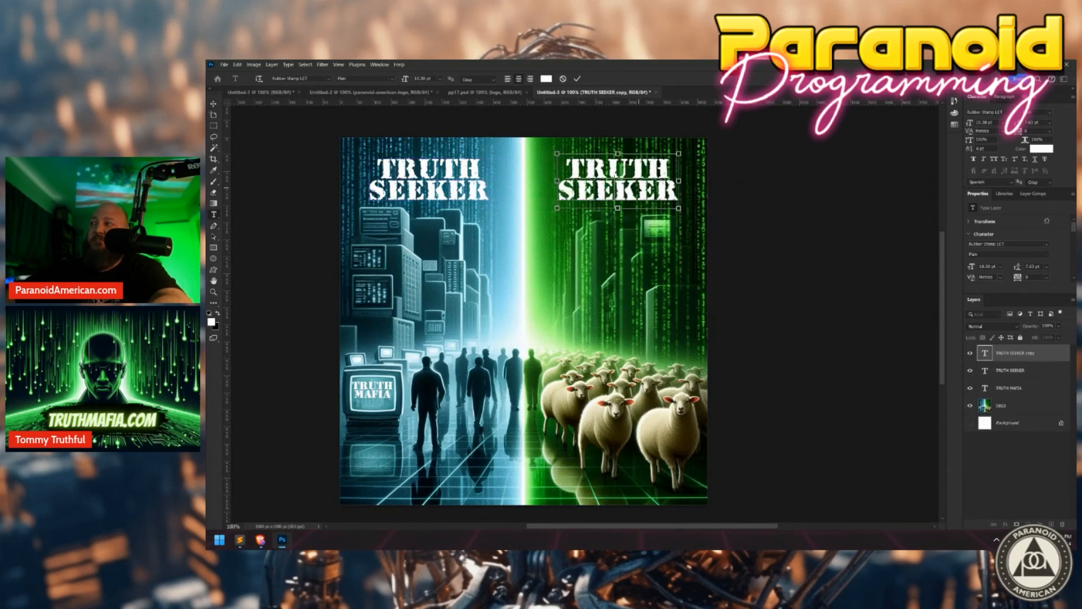
text(SHEEP)
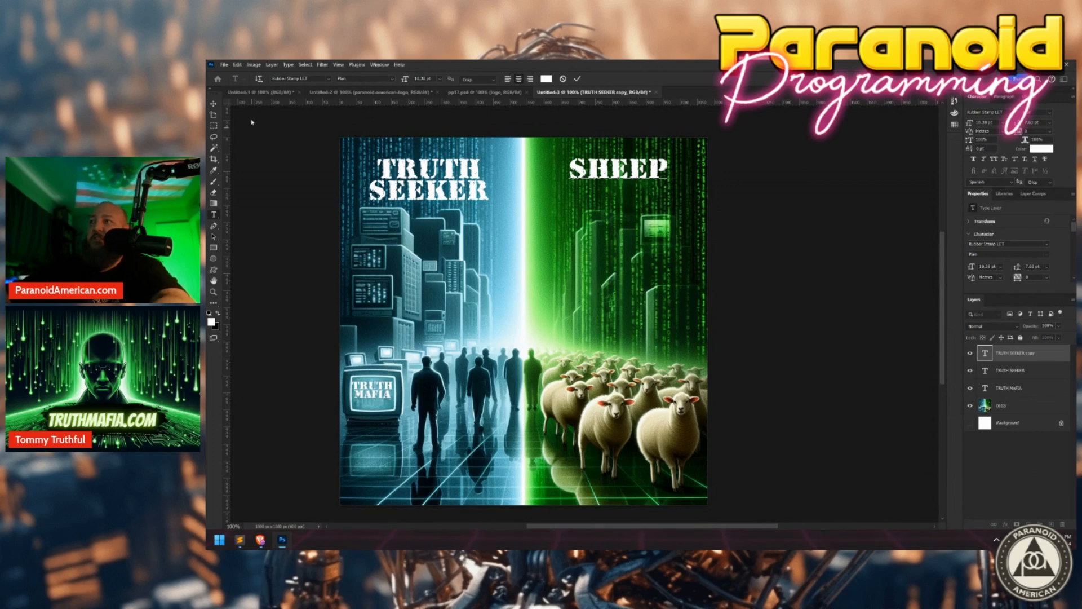
key(ctrl+Return)
Move the SHEEP title slightly down so it lines up with the vertical middle of the TRUTH SEEKER title.
drag(618, 168, 630, 194)
key(ctrl+z)
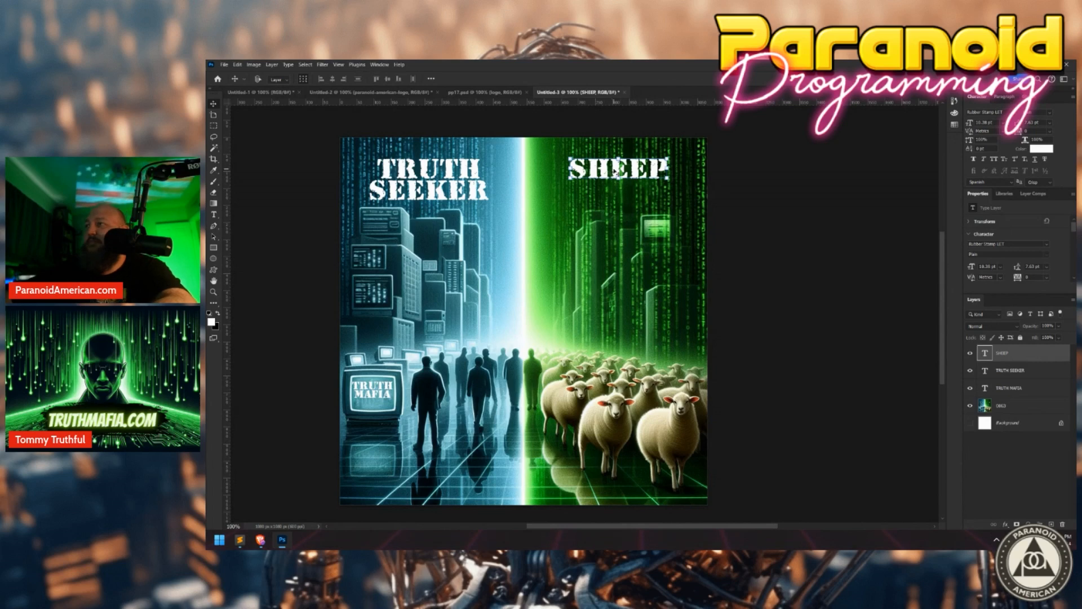
mouse_move(616, 178)
mouse_down()
mouse_move(616, 189)
mouse_move(620, 157)
mouse_move(627, 186)
mouse_up()
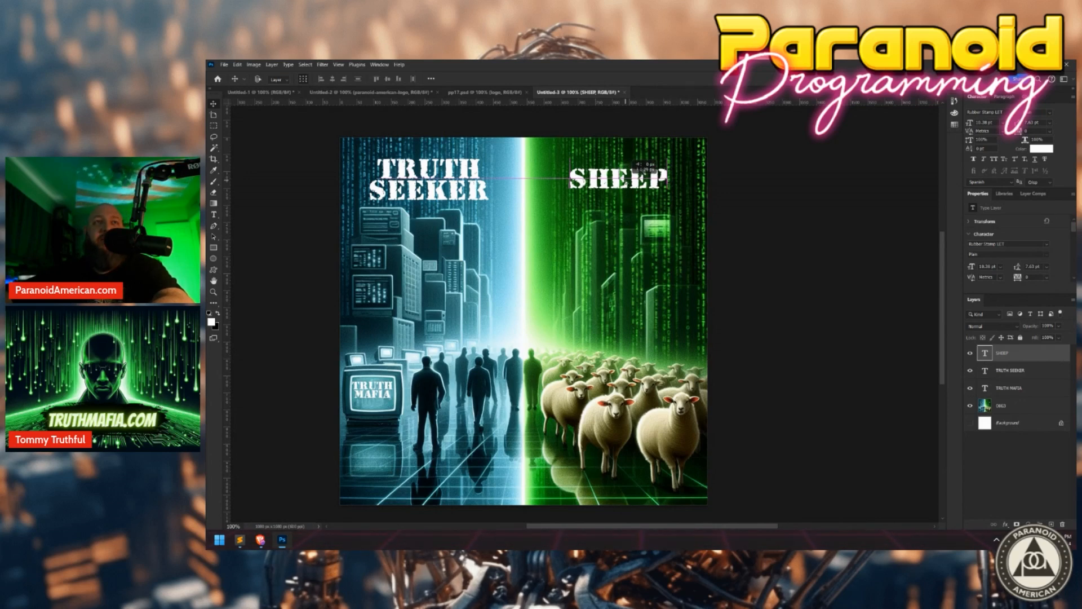
drag(651, 180, 653, 182)
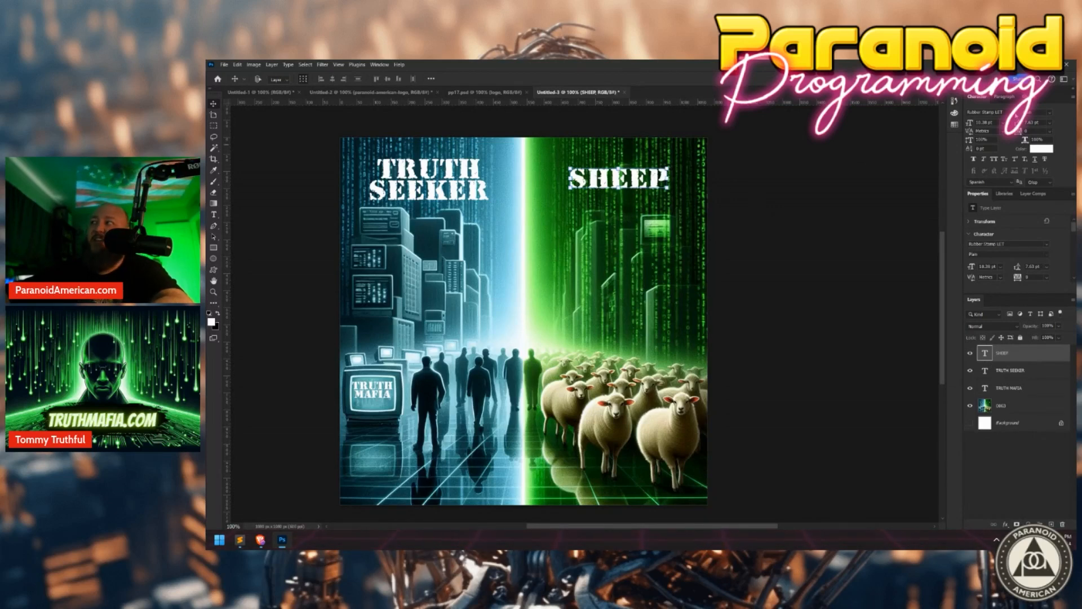
Set the SHEEP title's font to Edo and enlarge the text to roughly the width of the TRUTH SEEKER title.
click(1048, 112)
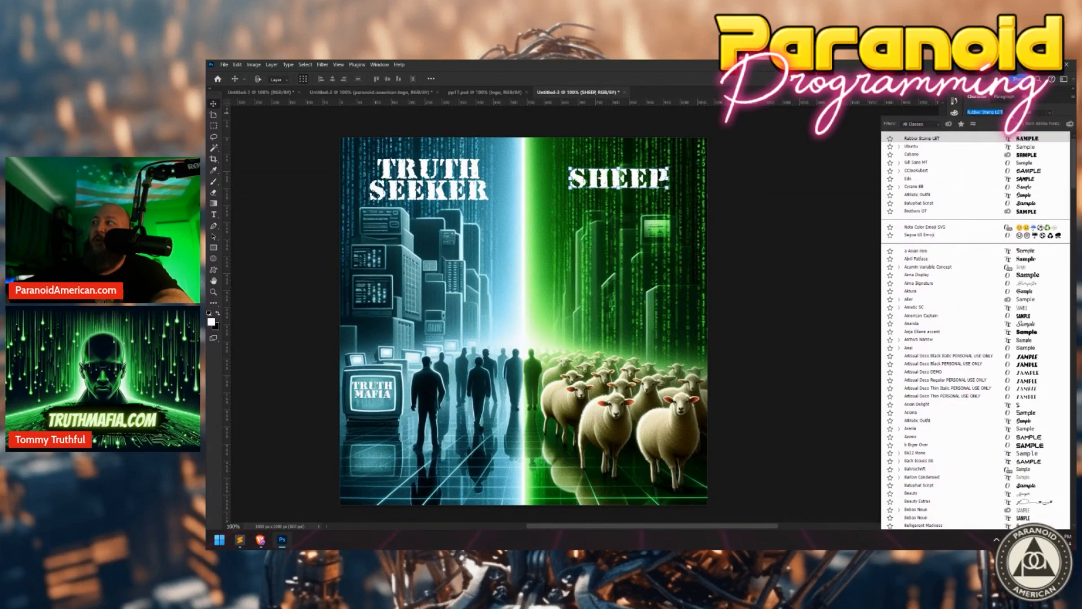
click(927, 179)
key(ctrl+t)
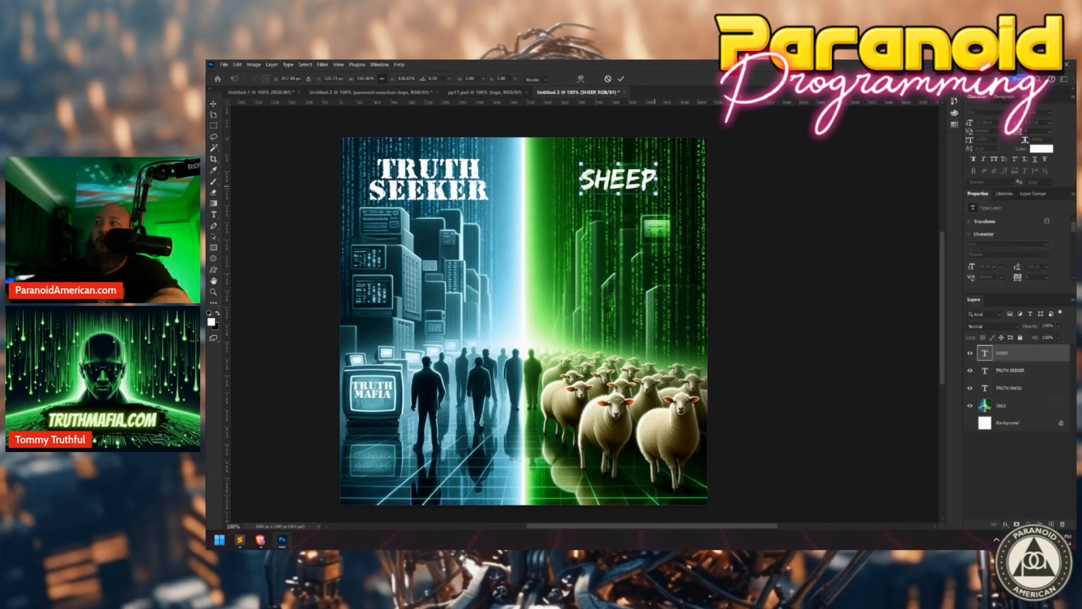
drag(657, 191, 681, 203)
key(Return)
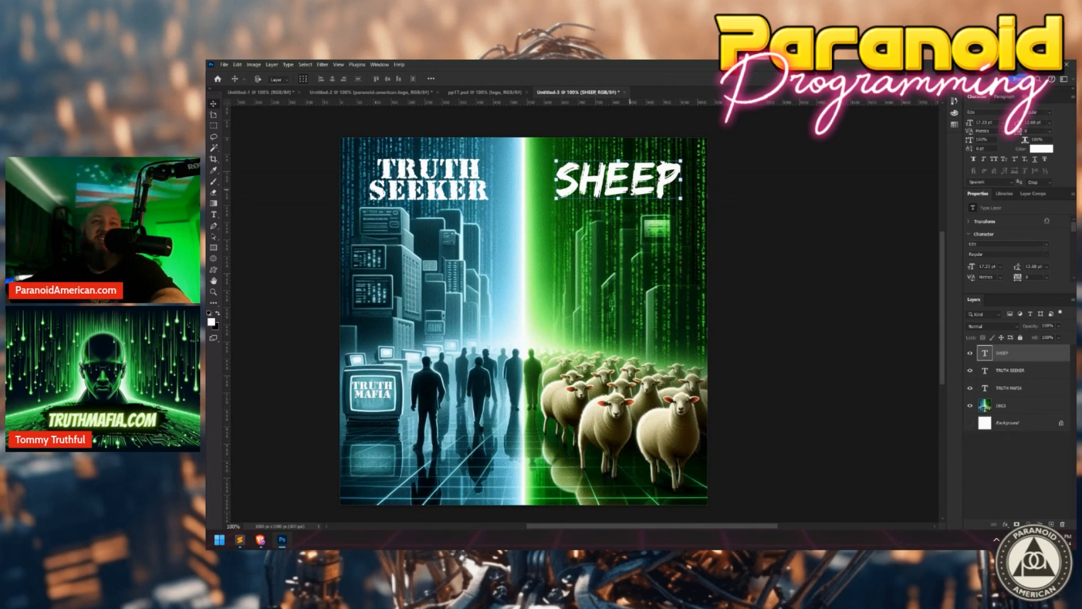
drag(630, 165, 632, 165)
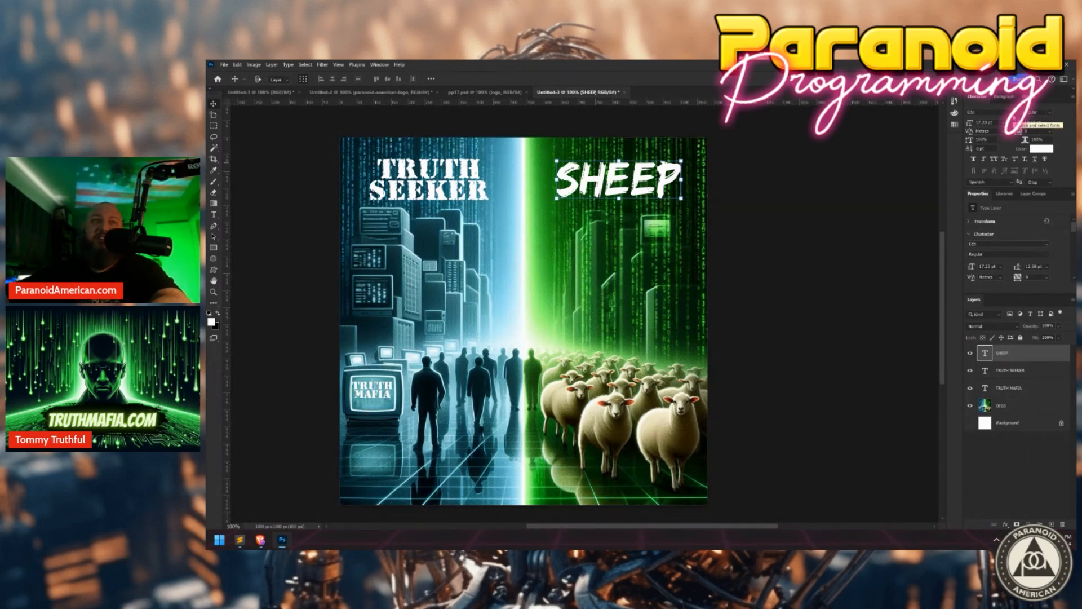
Preview other typefaces from the font list on the SHEEP title and stay with Edo.
click(1008, 112)
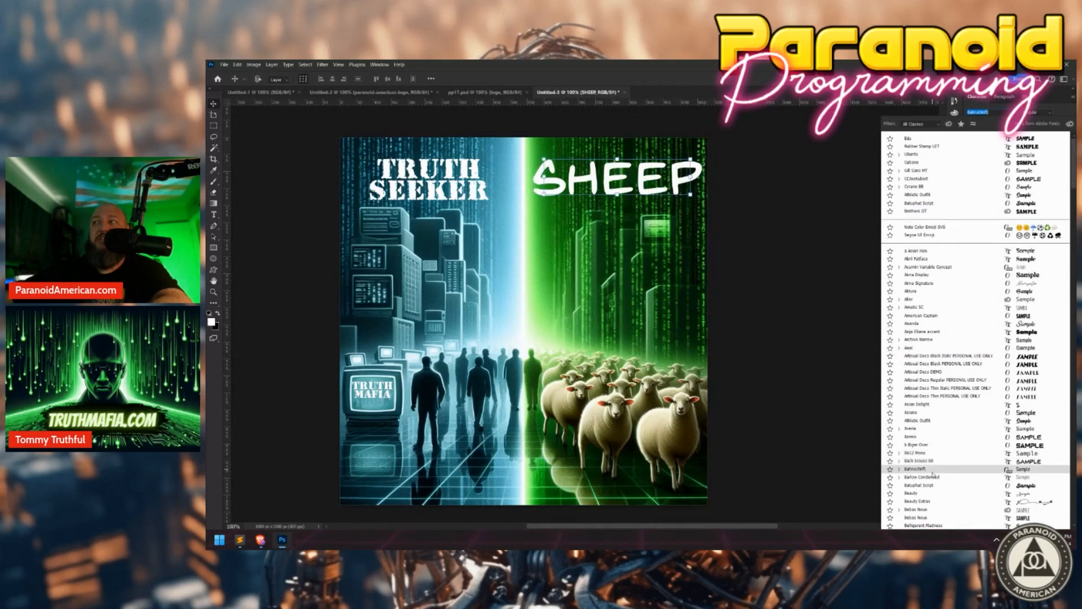
click(809, 258)
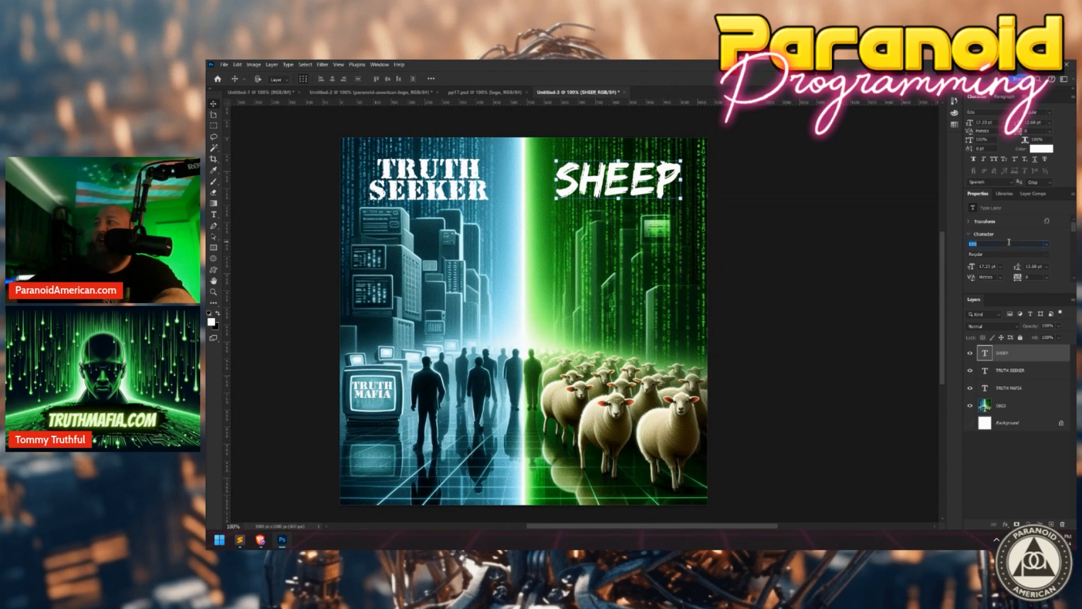
click(1050, 248)
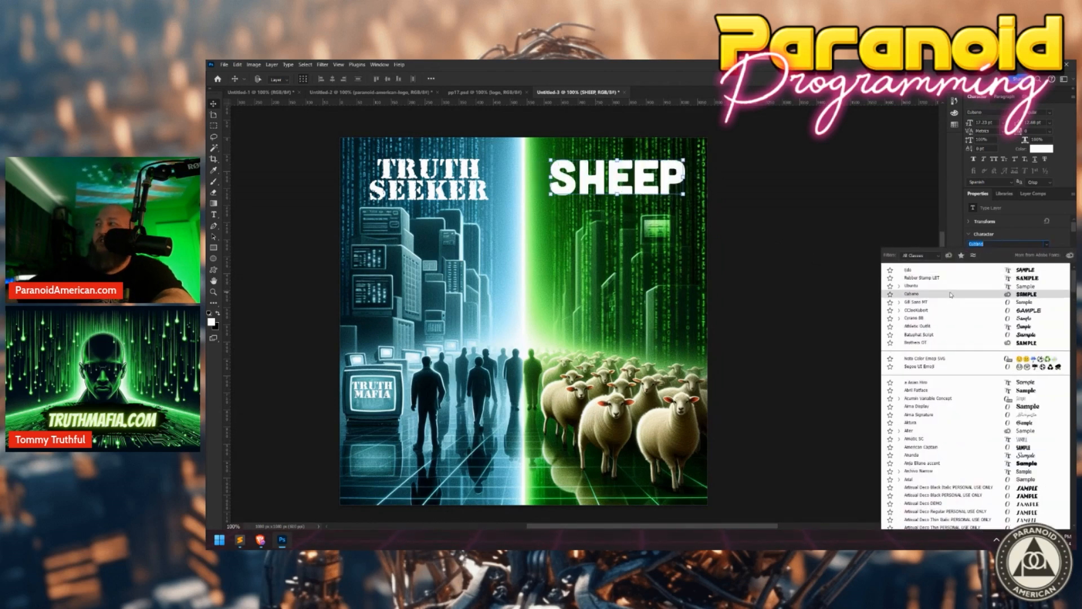
scroll(957, 361, down, 3)
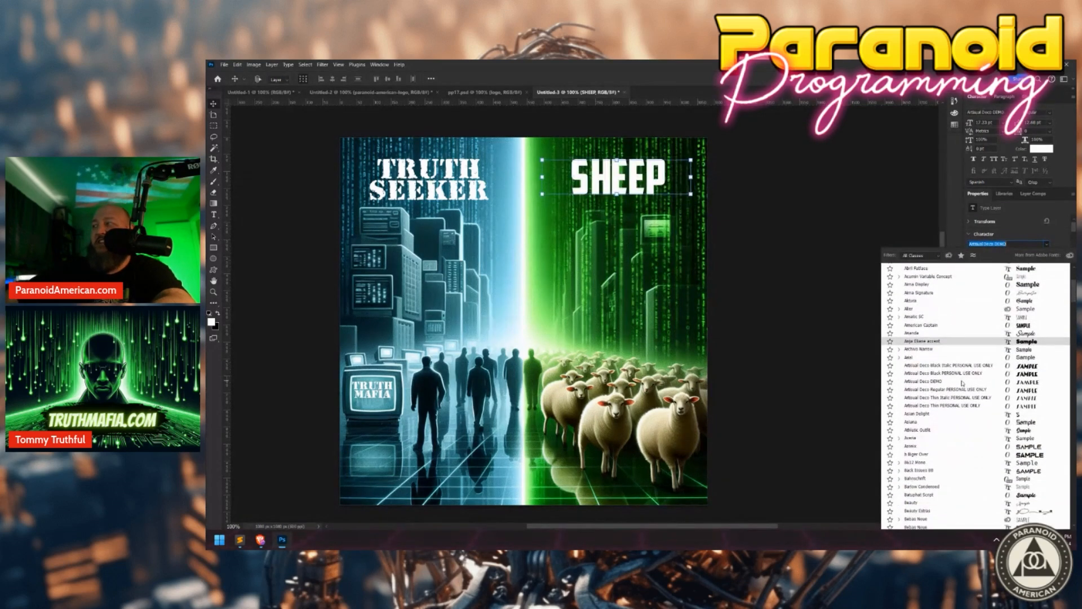
scroll(963, 379, down, 4)
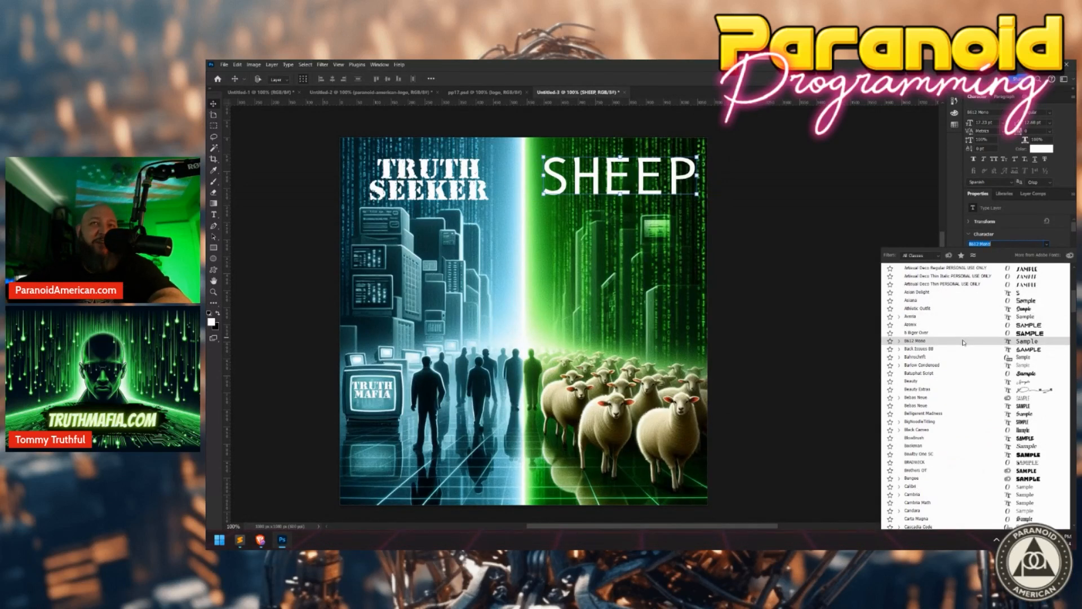
text(Edo)
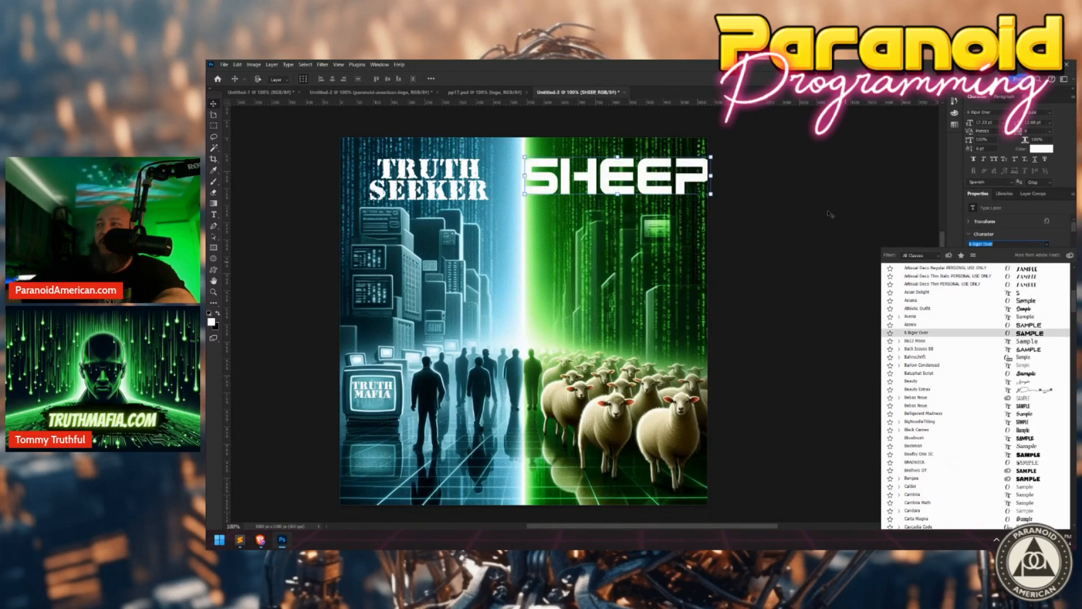
key(Return)
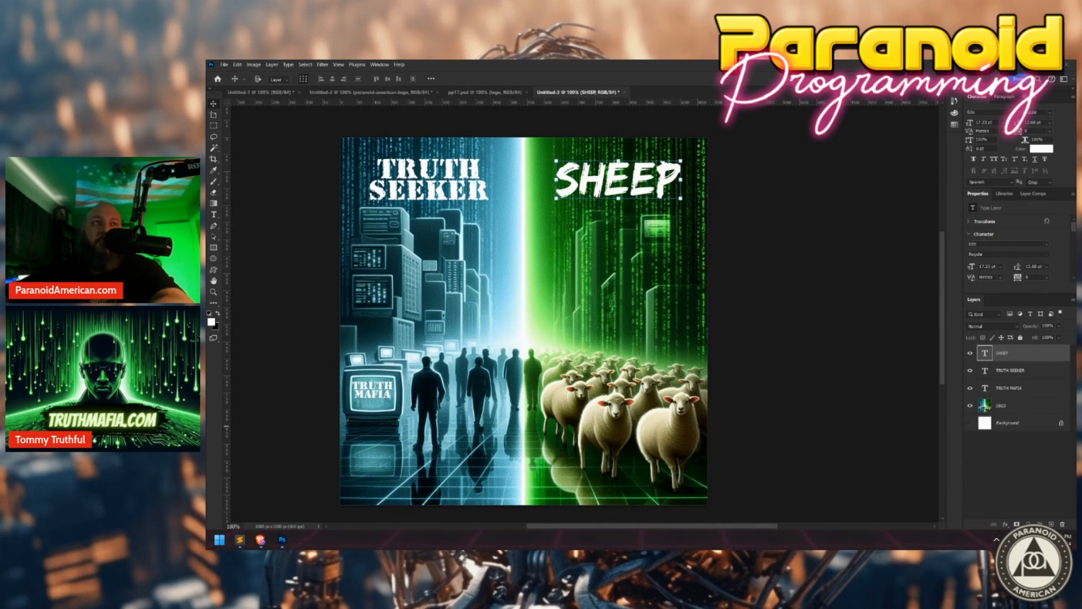
Switch to the browser, maximize it and examine the Font Meme page on the Stranger Things font, including its typeface description and text generator.
drag(208, 226, 490, 189)
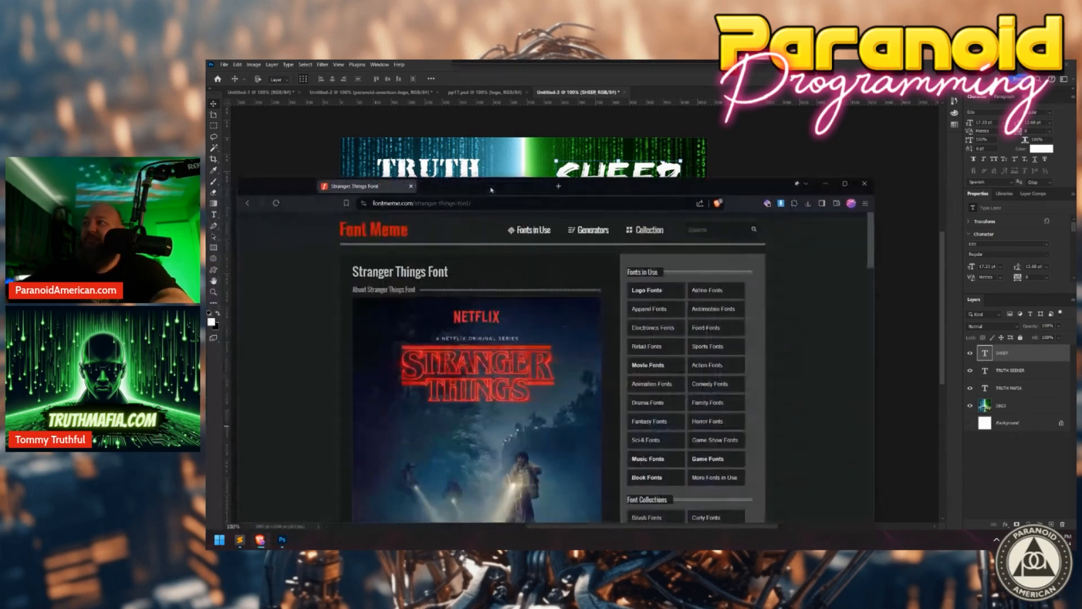
double_click(493, 188)
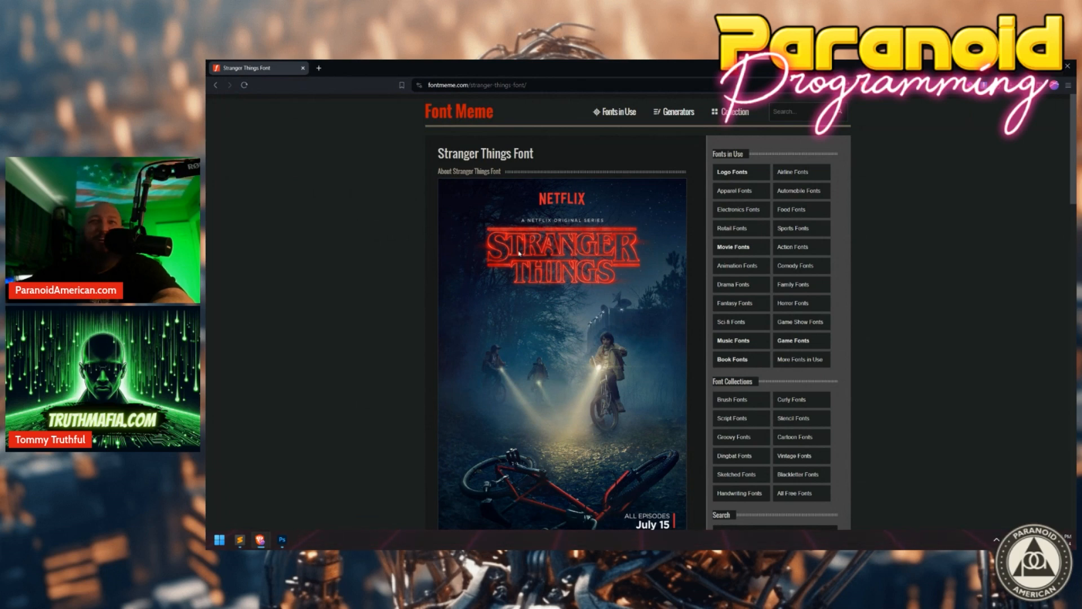
scroll(519, 253, down, 5)
scroll(541, 310, up, 5)
scroll(564, 373, down, 5)
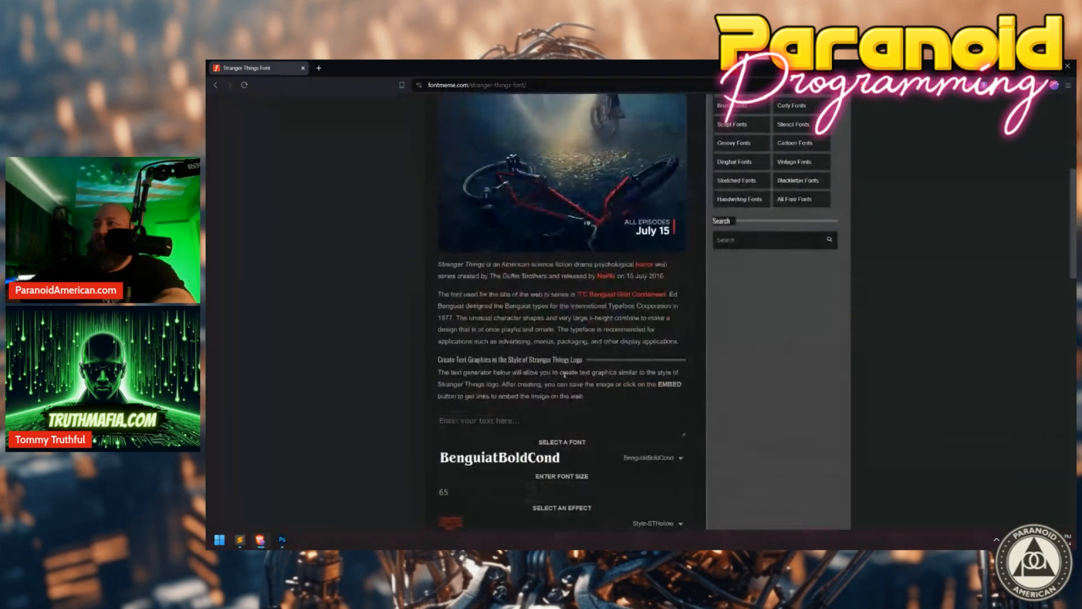
scroll(564, 373, up, 5)
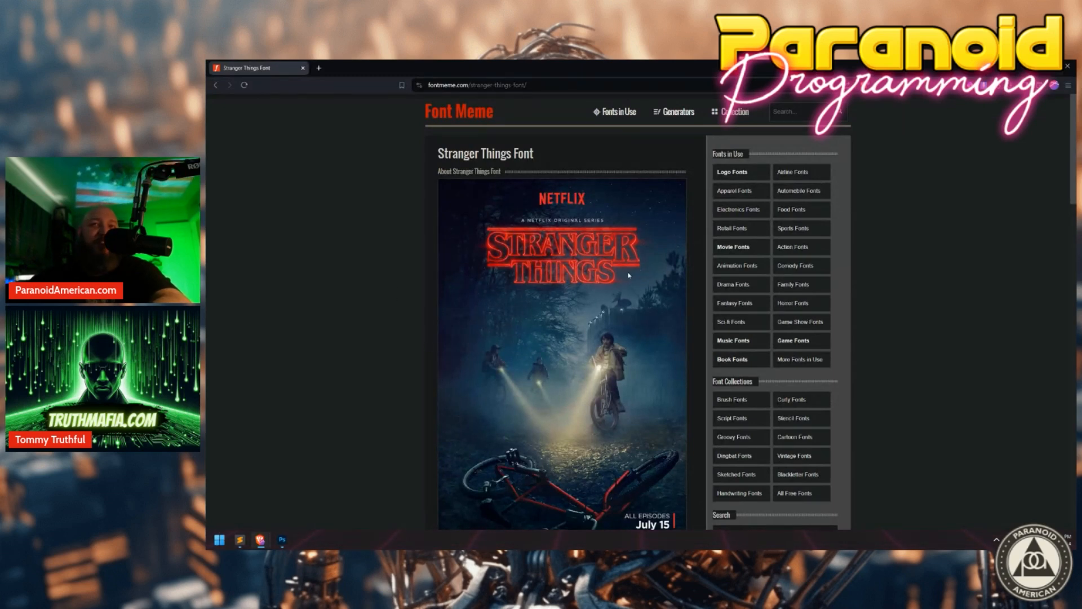
scroll(464, 301, down, 7)
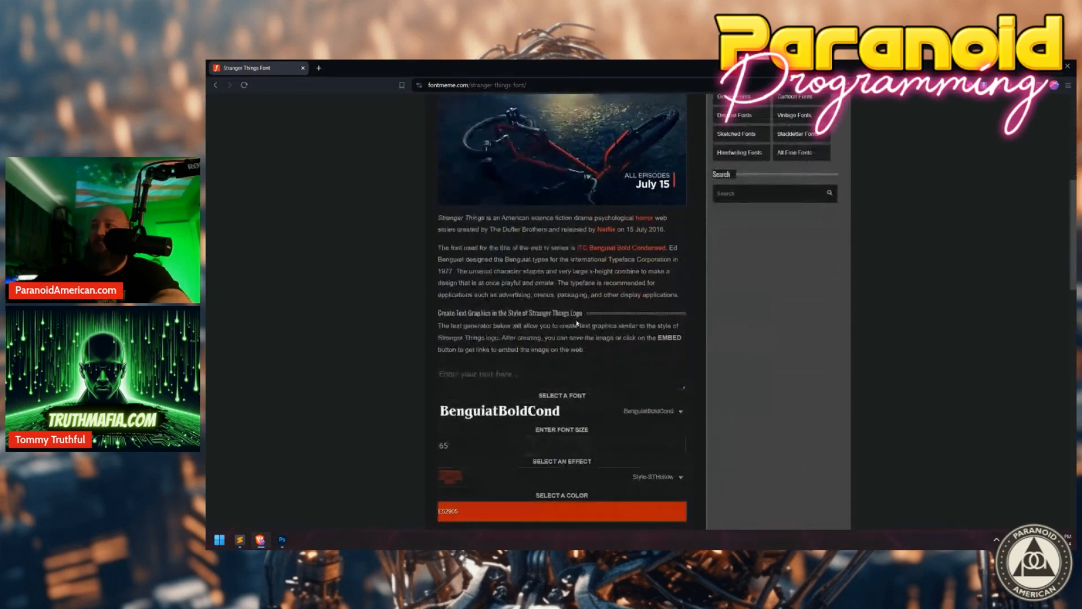
scroll(559, 314, up, 6)
scroll(566, 262, up, 1)
scroll(564, 333, down, 8)
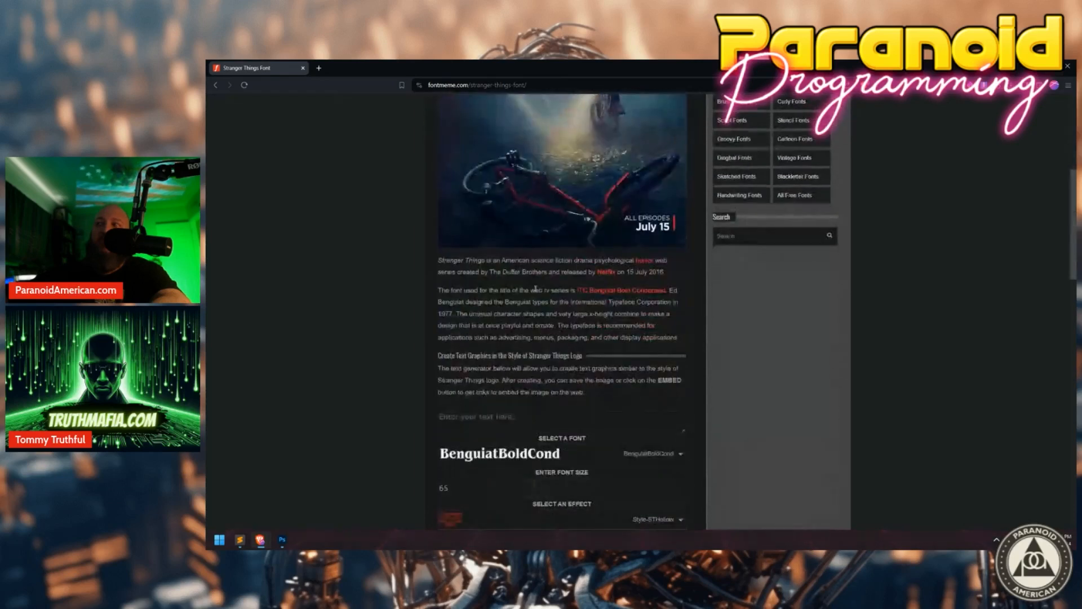
scroll(501, 315, down, 3)
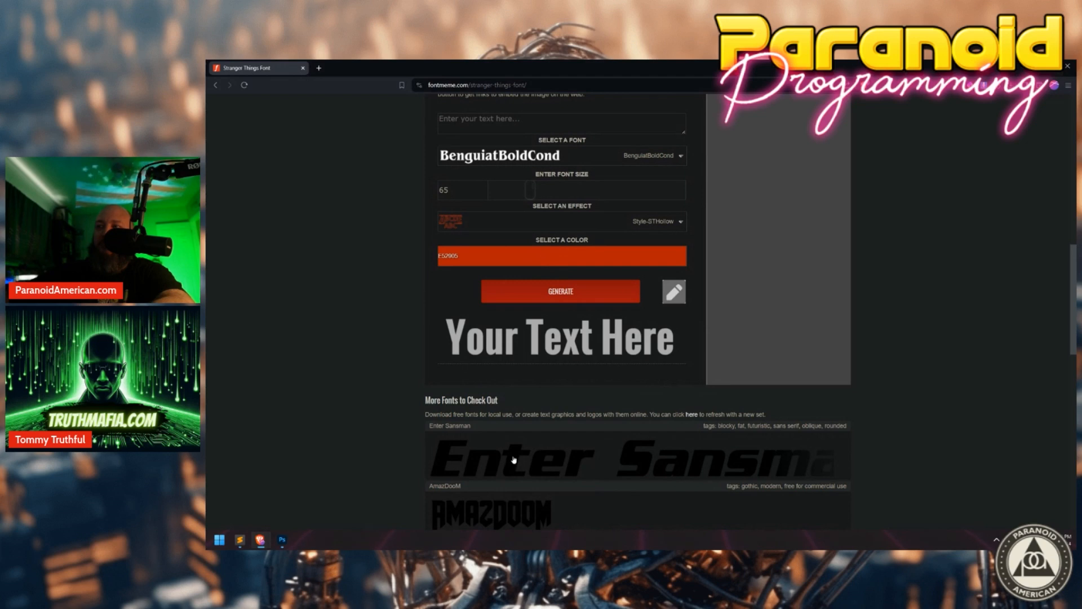
scroll(515, 451, down, 3)
scroll(479, 369, up, 7)
scroll(498, 363, up, 8)
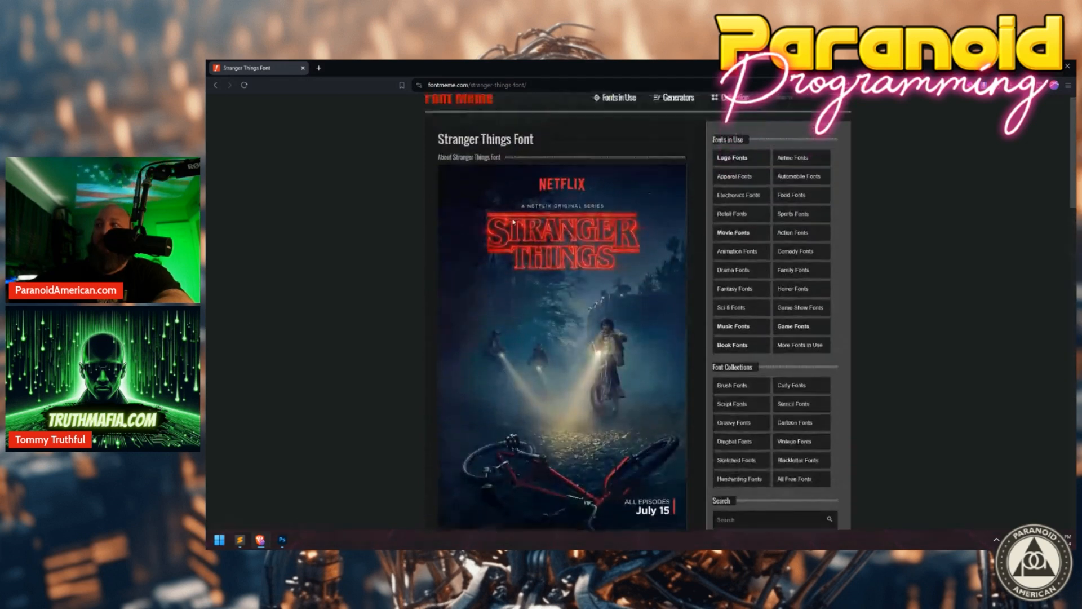
scroll(549, 315, down, 6)
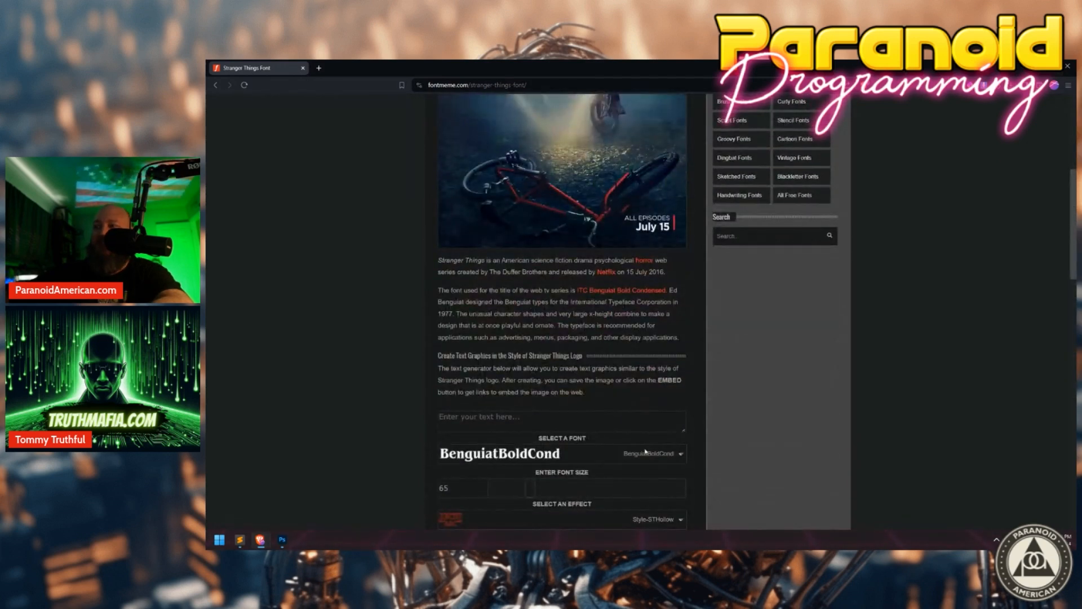
Open the linked page for ITC Benguiat Bold Condensed and copy the line "ITC Benguiat® by ITC".
click(592, 294)
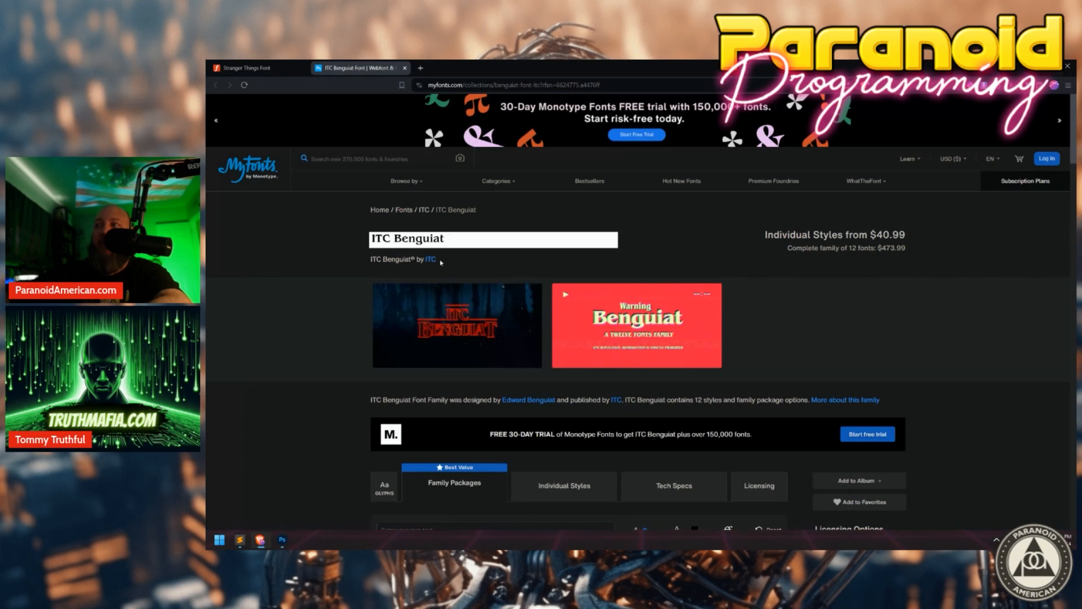
drag(437, 261, 369, 262)
key(ctrl+c)
Search the web for "ITC Benguiat® by ITC alternative" and open the What Font Is result on similar free fonts.
click(485, 85)
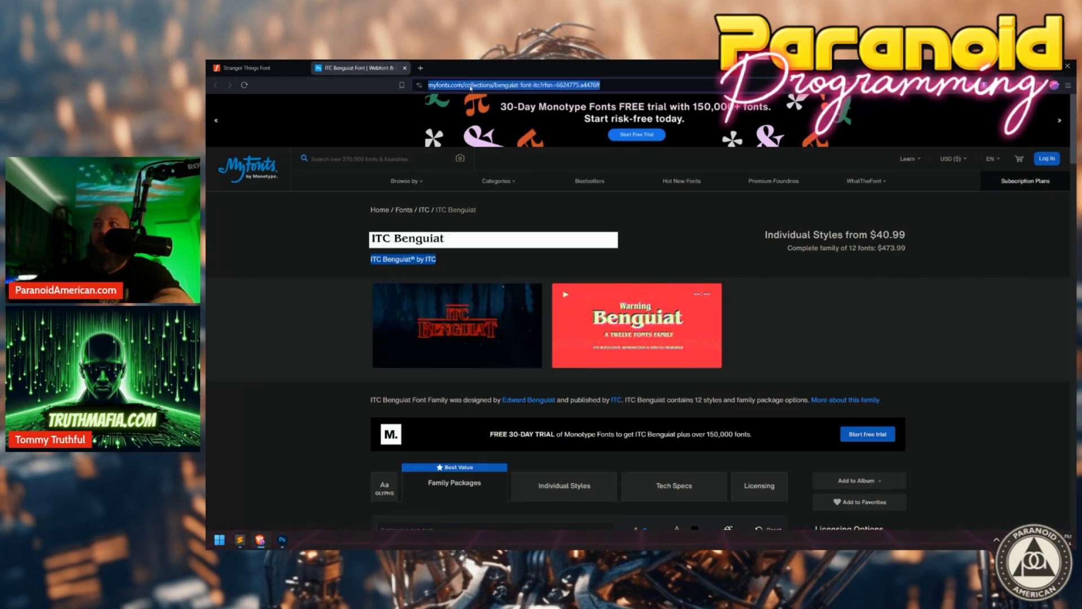
key(ctrl+v)
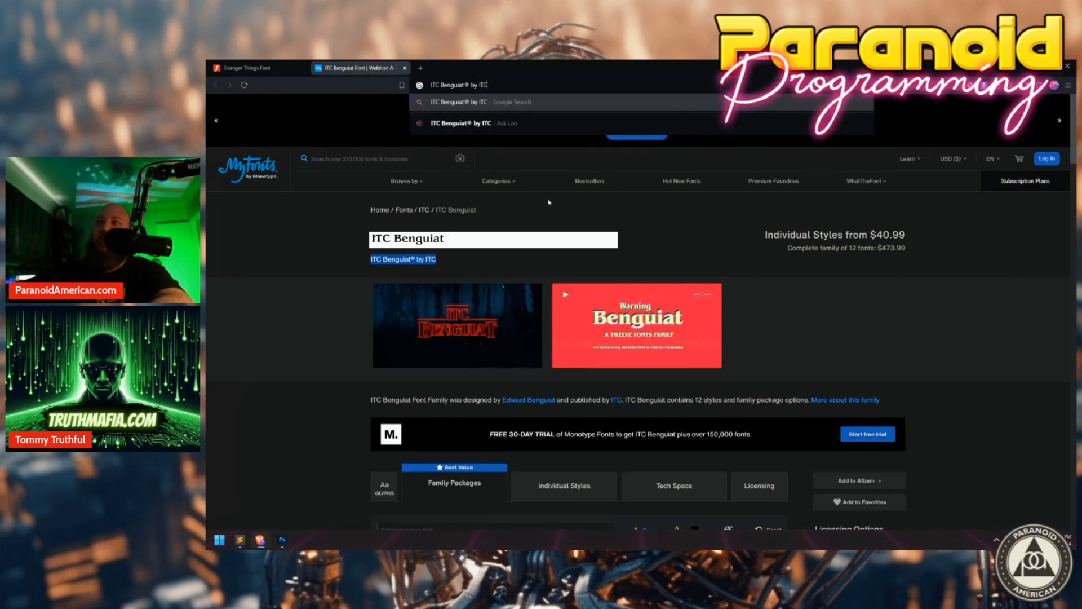
text(alternative)
key(Return)
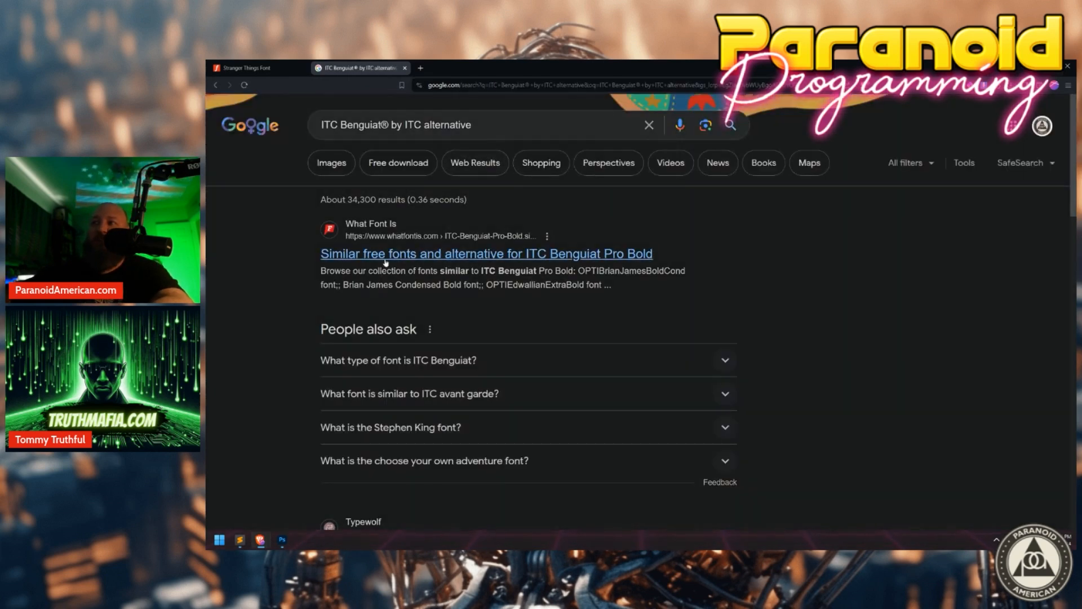
click(367, 255)
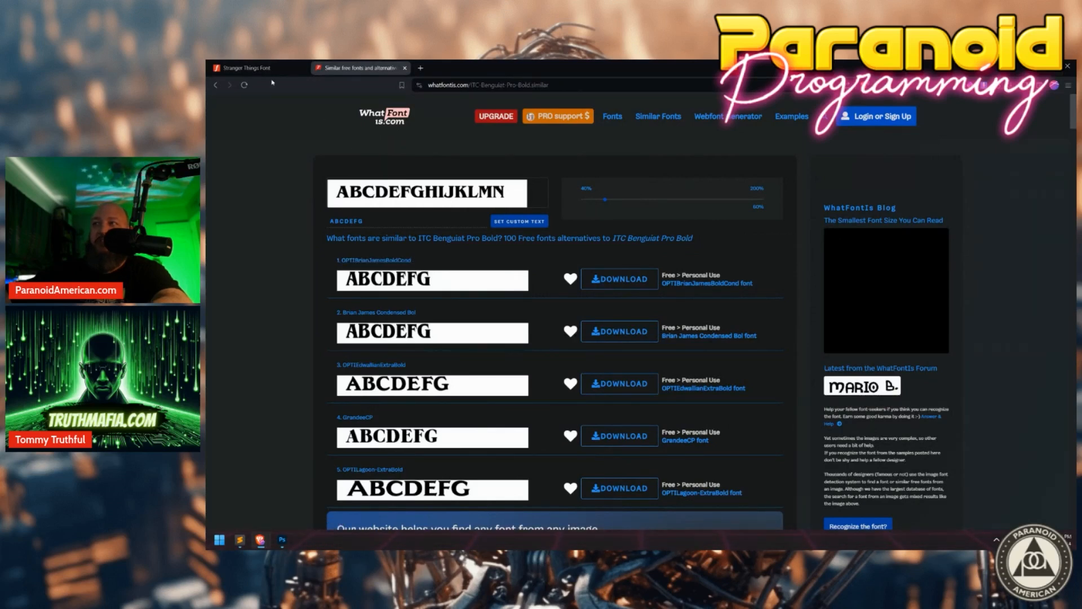
Compare the Stranger Things poster lettering on Font Meme with the OPTIBrianJamesBoldCond character preview on What Font Is.
click(247, 68)
scroll(360, 236, down, 1)
scroll(361, 224, up, 8)
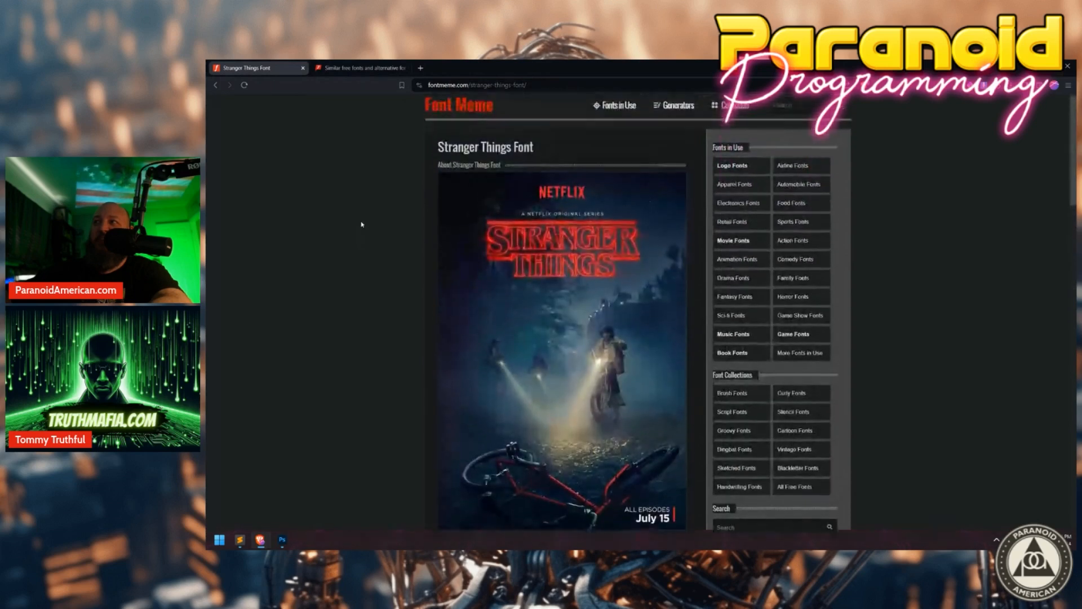
click(352, 68)
mouse_move(357, 285)
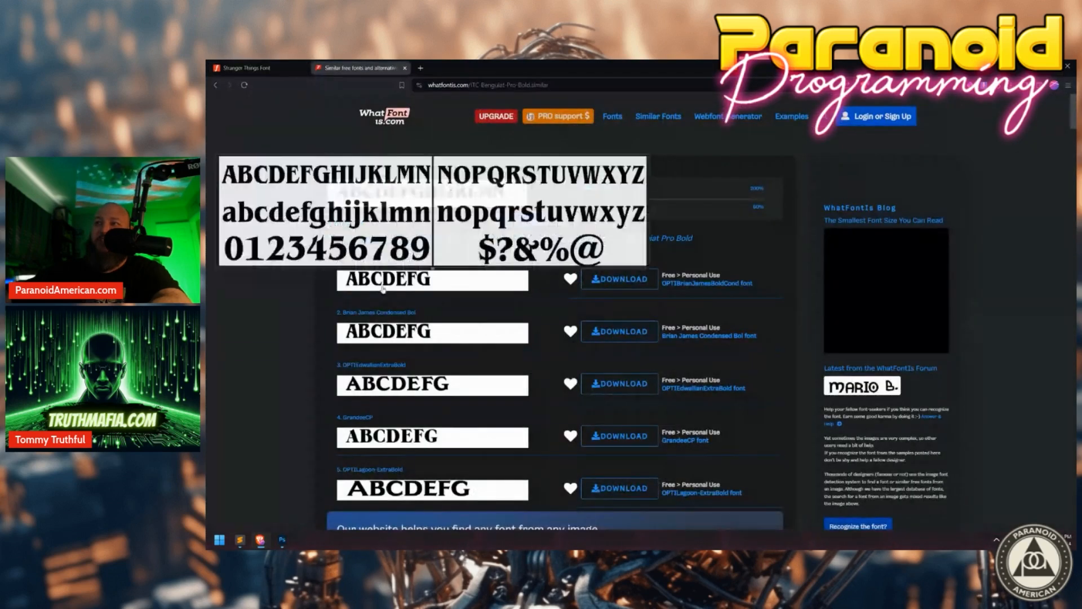
Download the free OPTIBrianJamesBoldCond font, install it and close the downloads page.
click(618, 280)
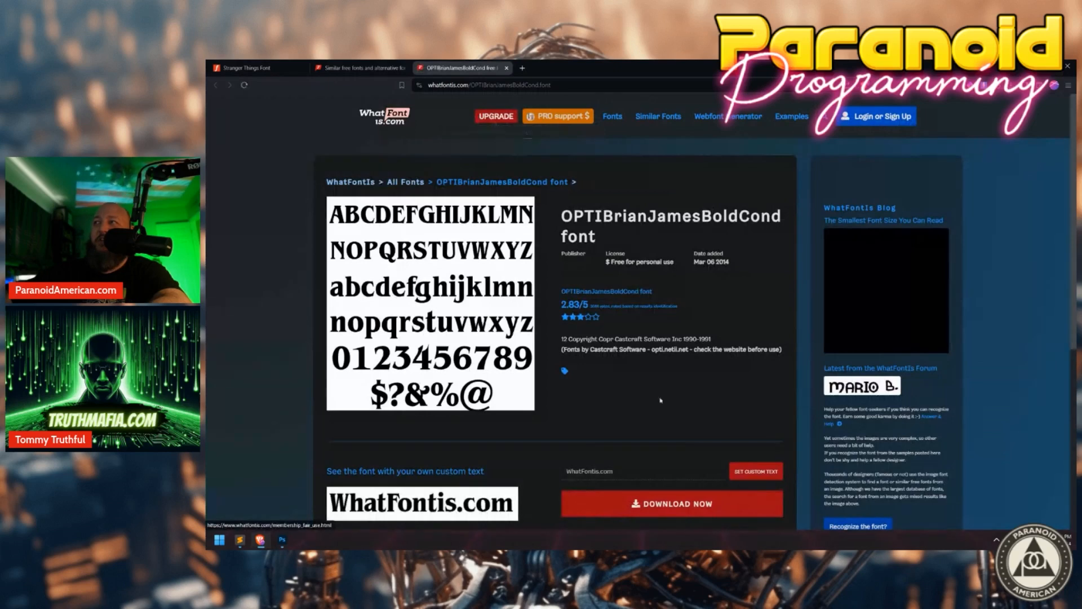
click(673, 504)
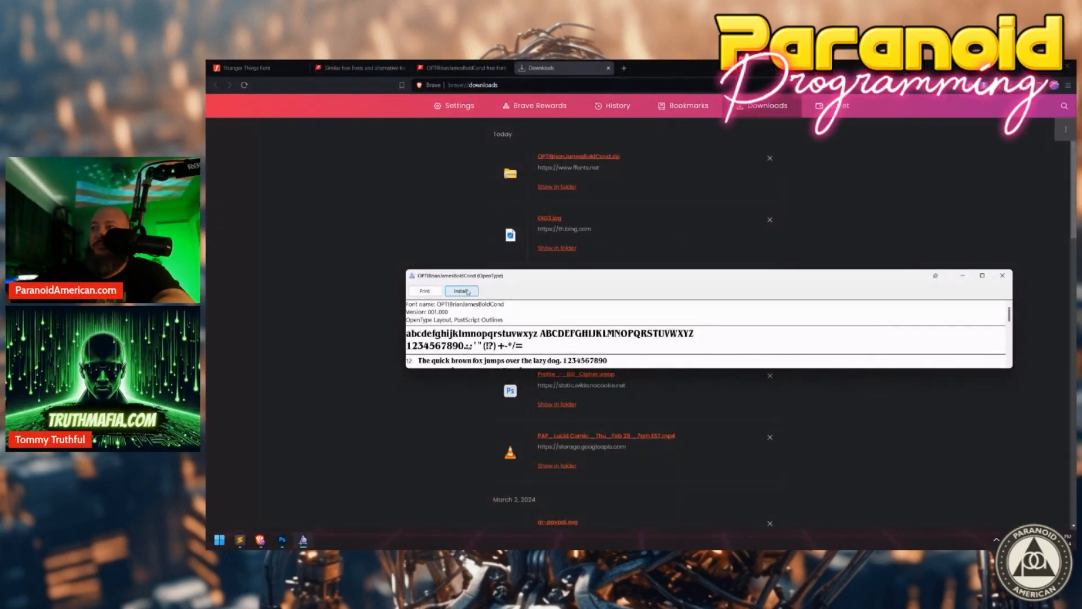
middle_click(540, 69)
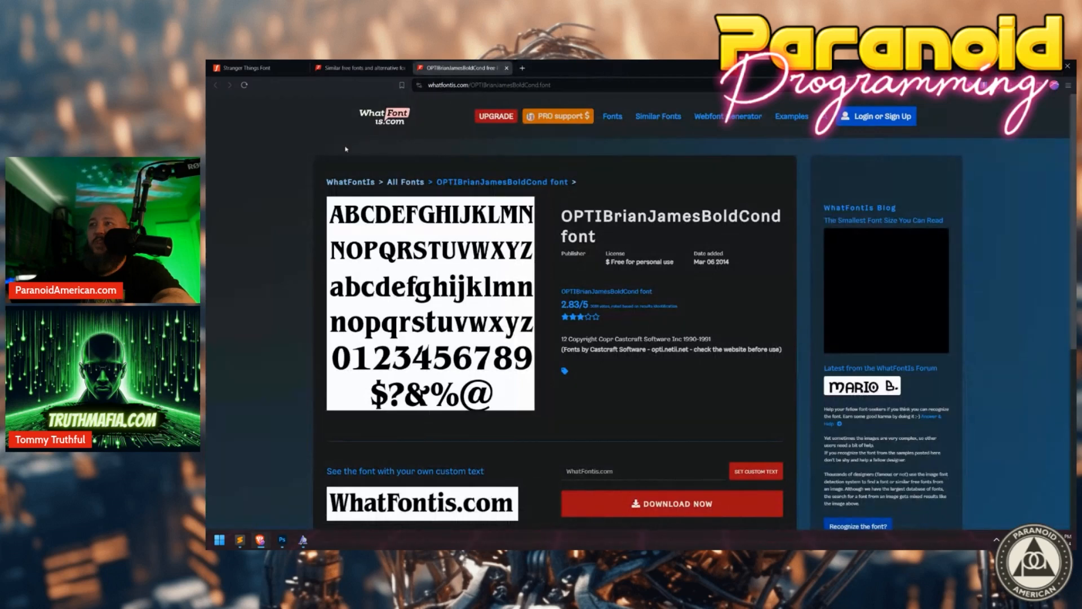
Enlarge the OPTIBrianJamesBoldCond font preview over the Stranger Things poster page, compare the letterforms and close the preview.
click(361, 68)
click(257, 70)
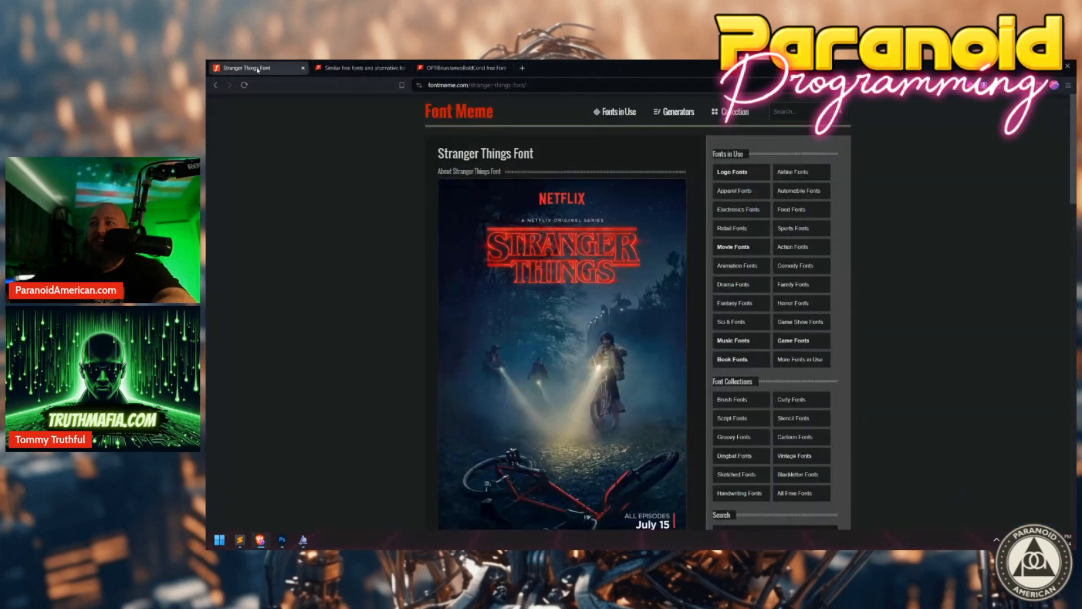
click(300, 540)
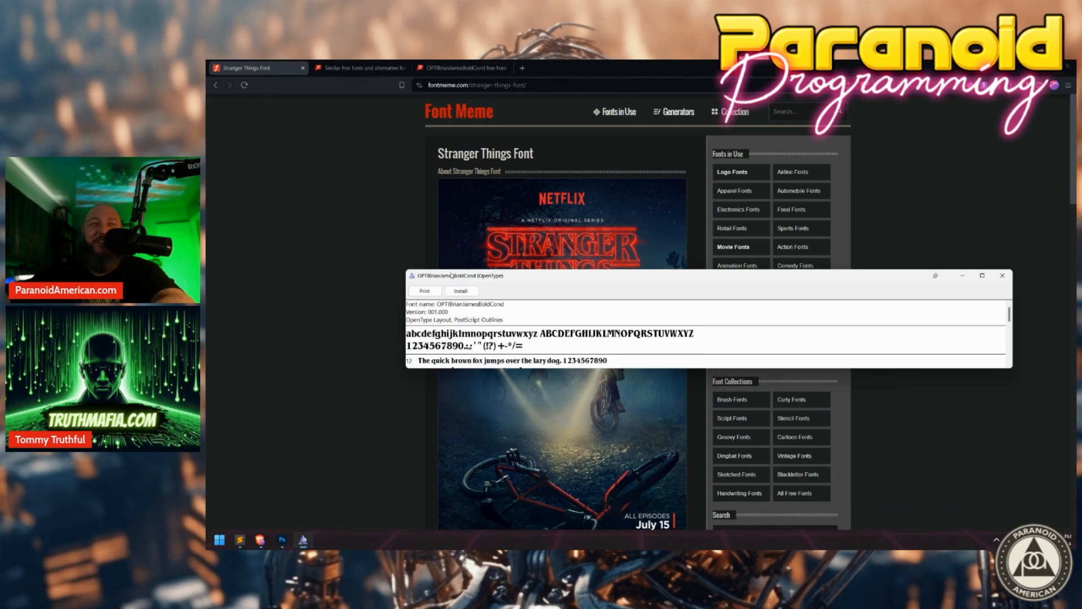
drag(451, 275, 341, 195)
drag(561, 288, 571, 498)
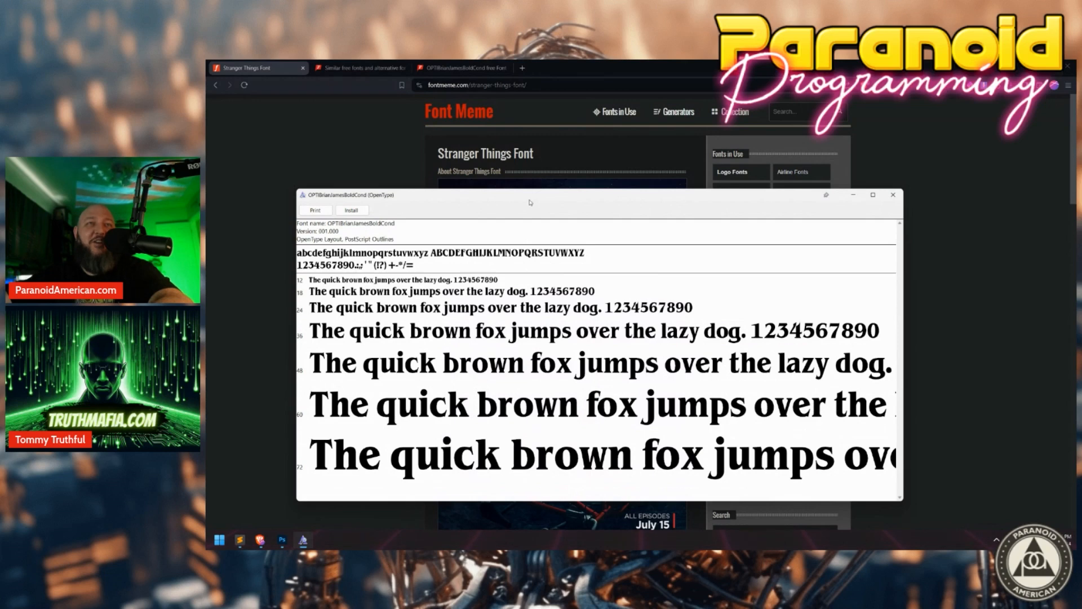
drag(529, 202, 544, 170)
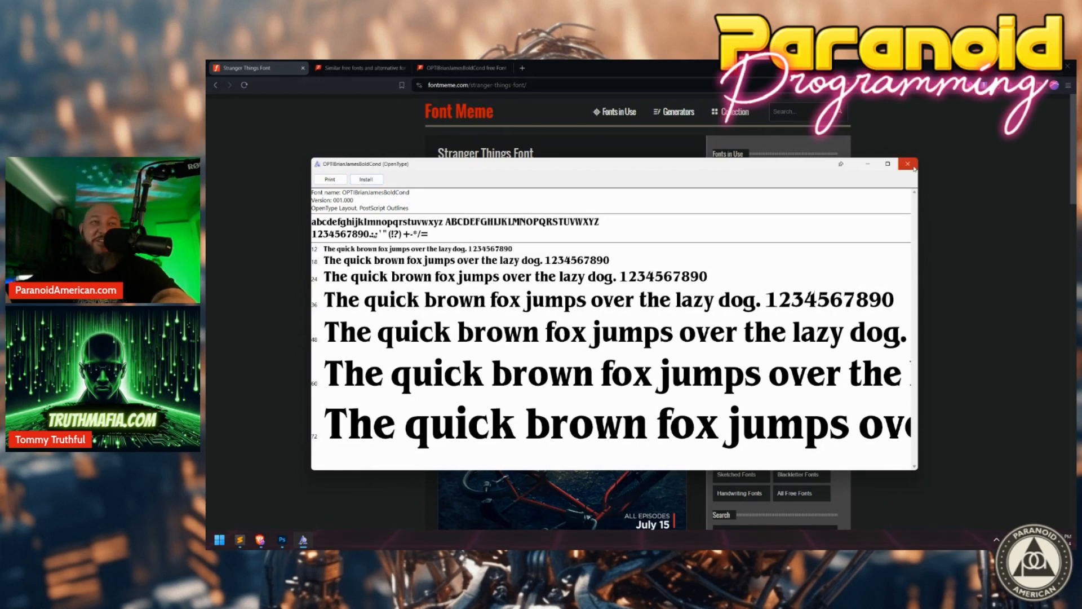
drag(749, 170, 762, 173)
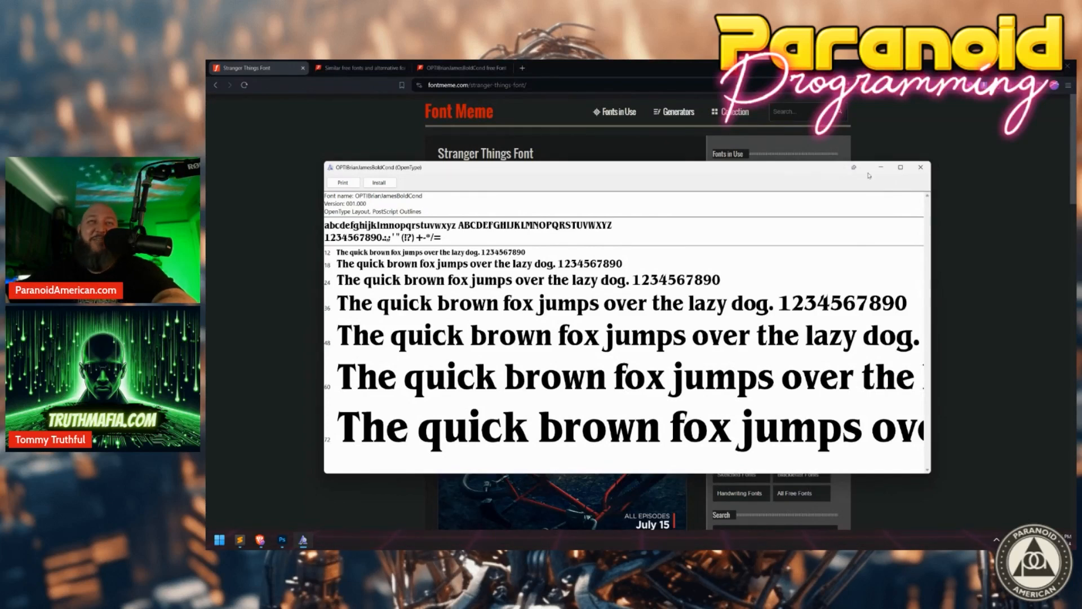
click(919, 169)
Switch to Photoshop and search the SHEEP title's font list for "opt".
click(282, 539)
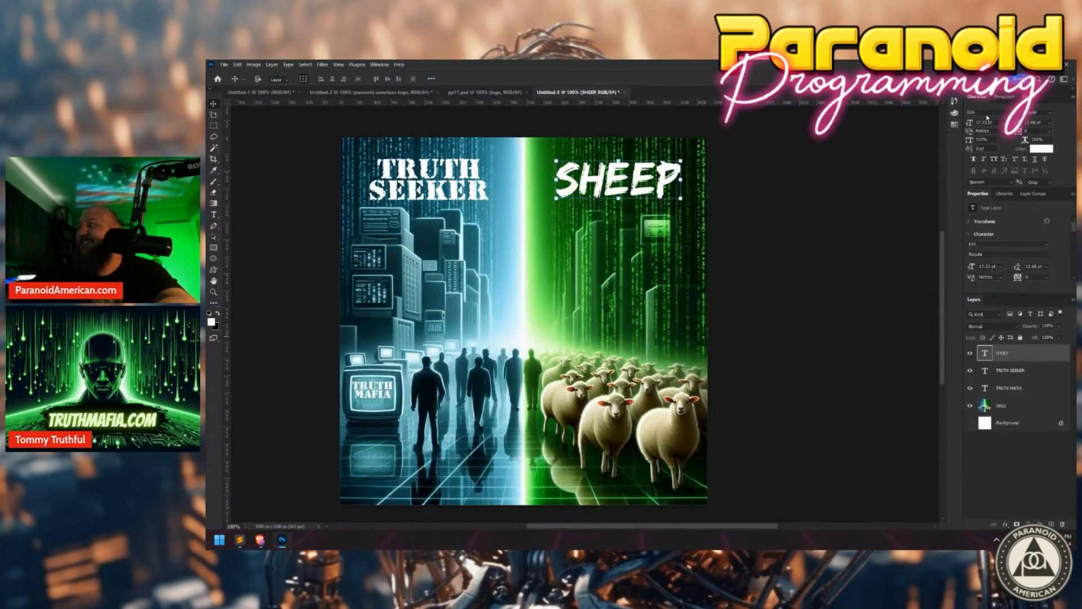
text(opt)
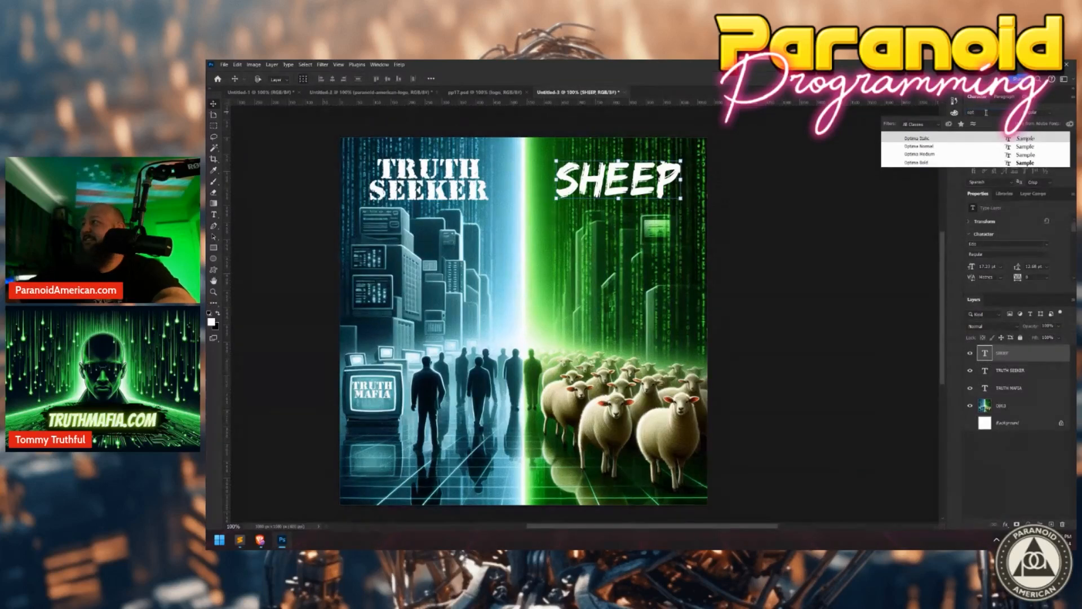
key(Escape)
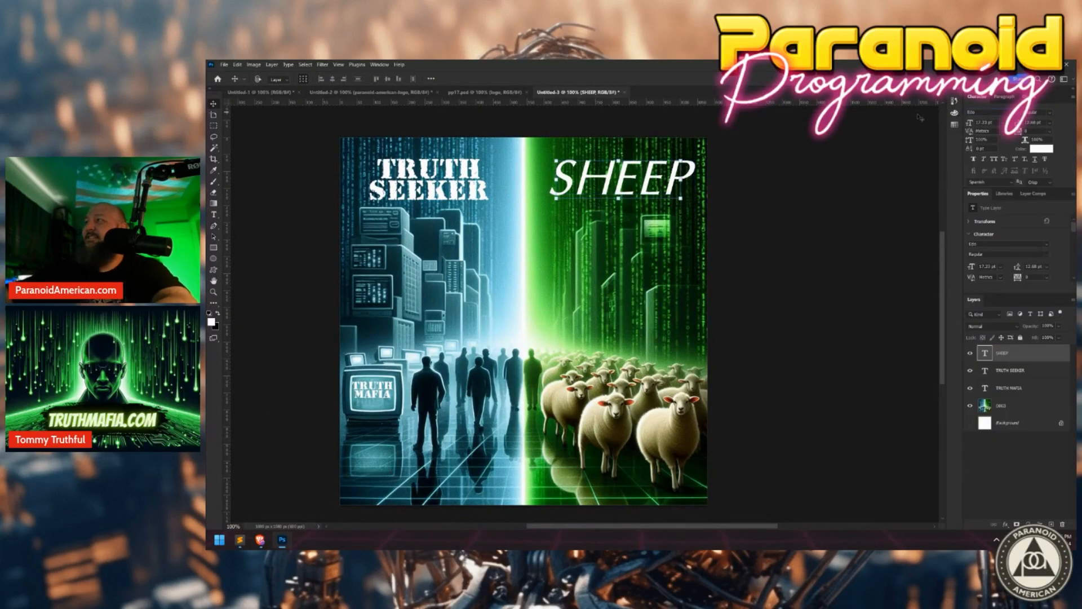
Check the downloaded font's name on its What Font Is page, then return to Photoshop and search the font list for "brian".
mouse_move(260, 539)
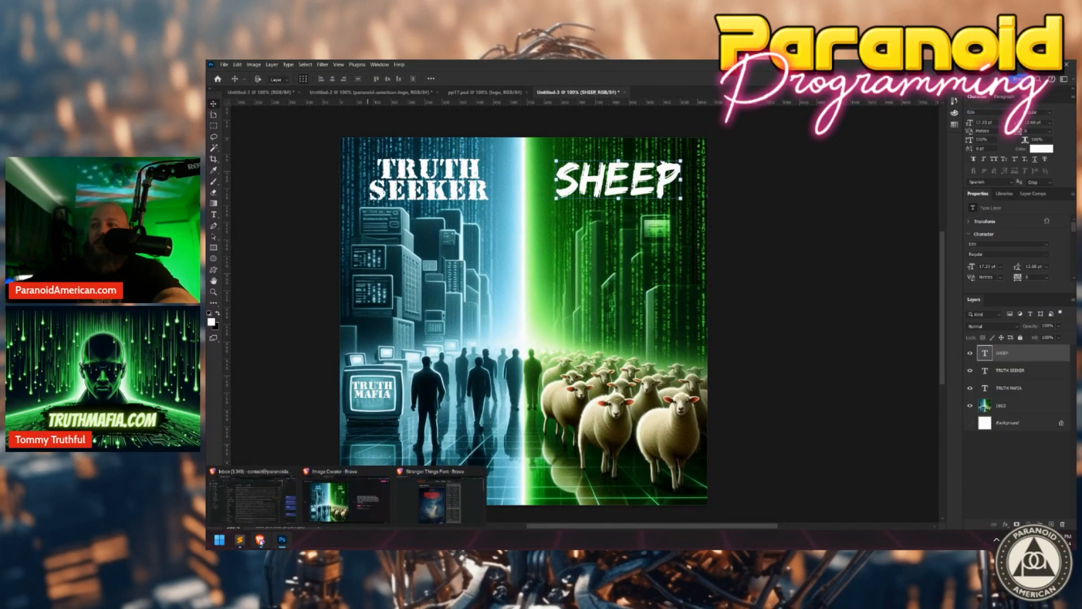
click(424, 490)
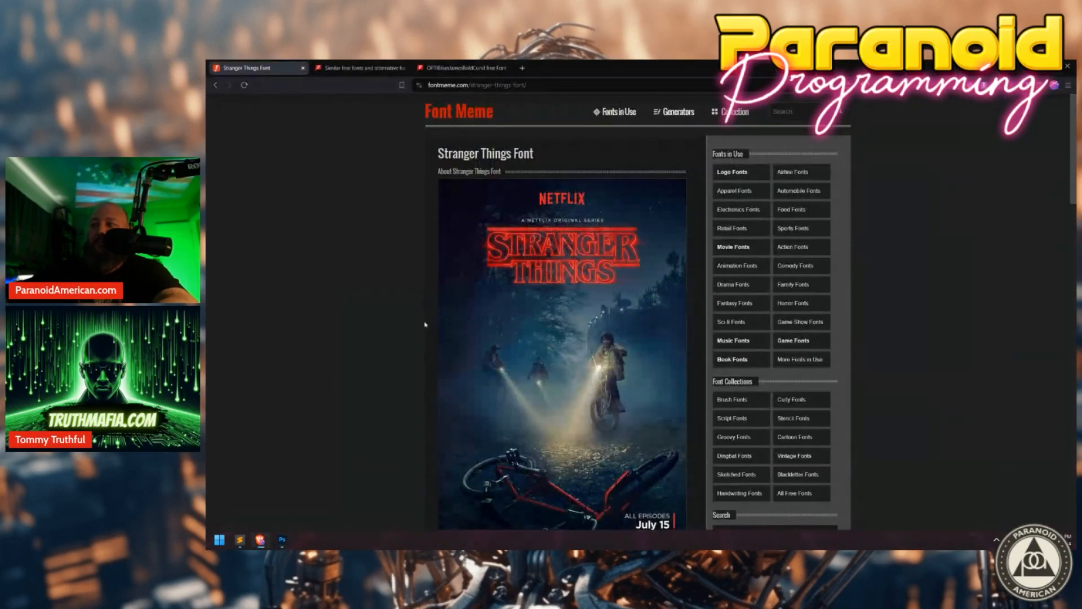
click(456, 68)
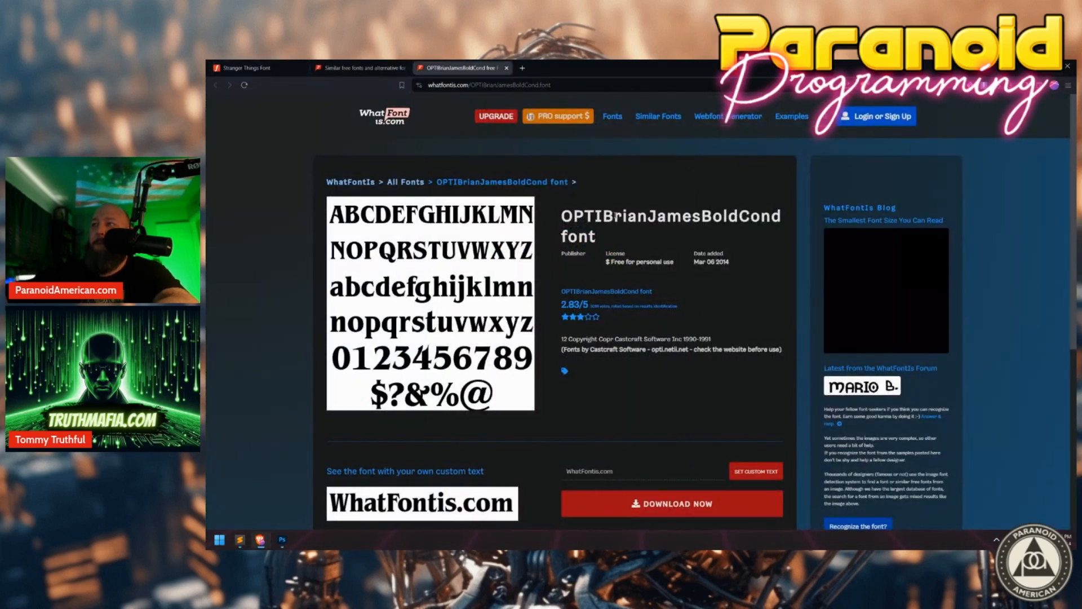
key(alt+Tab)
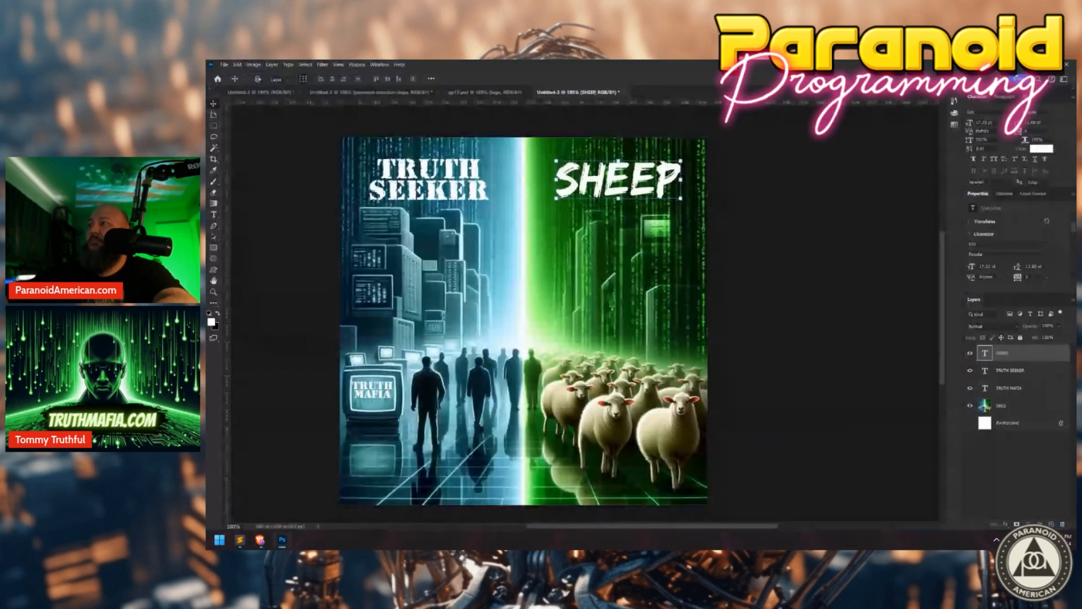
click(985, 111)
text(brian)
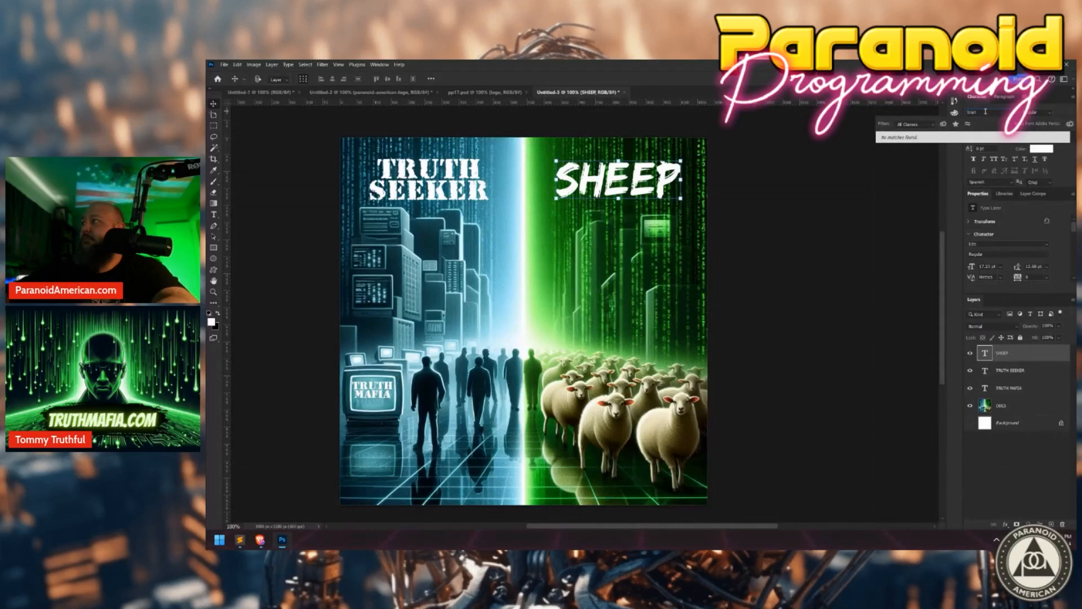
key(Escape)
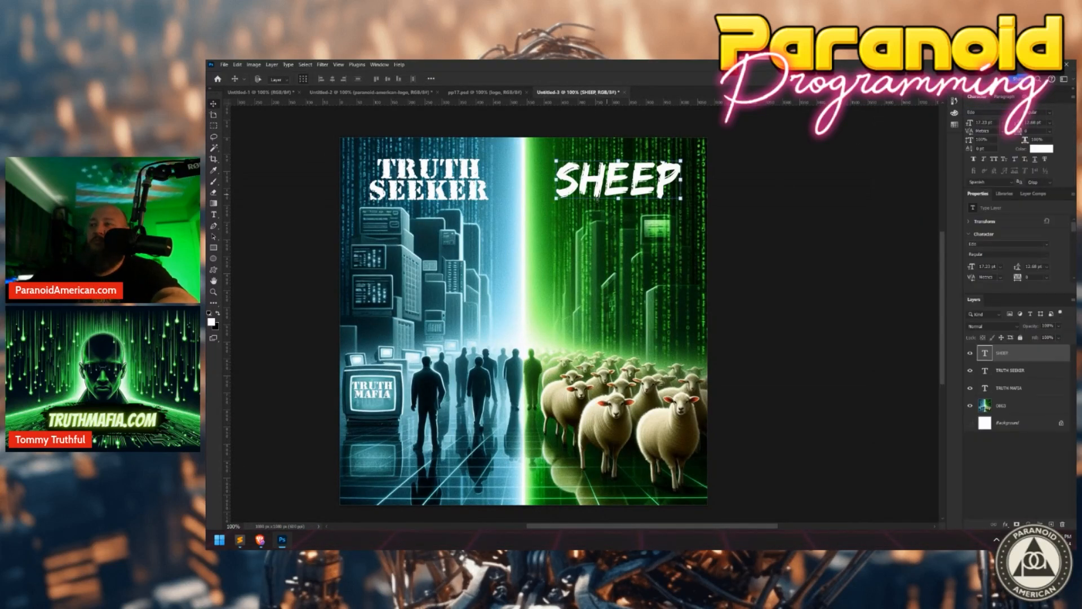
Reapply the Edo font to the SHEEP title.
click(986, 111)
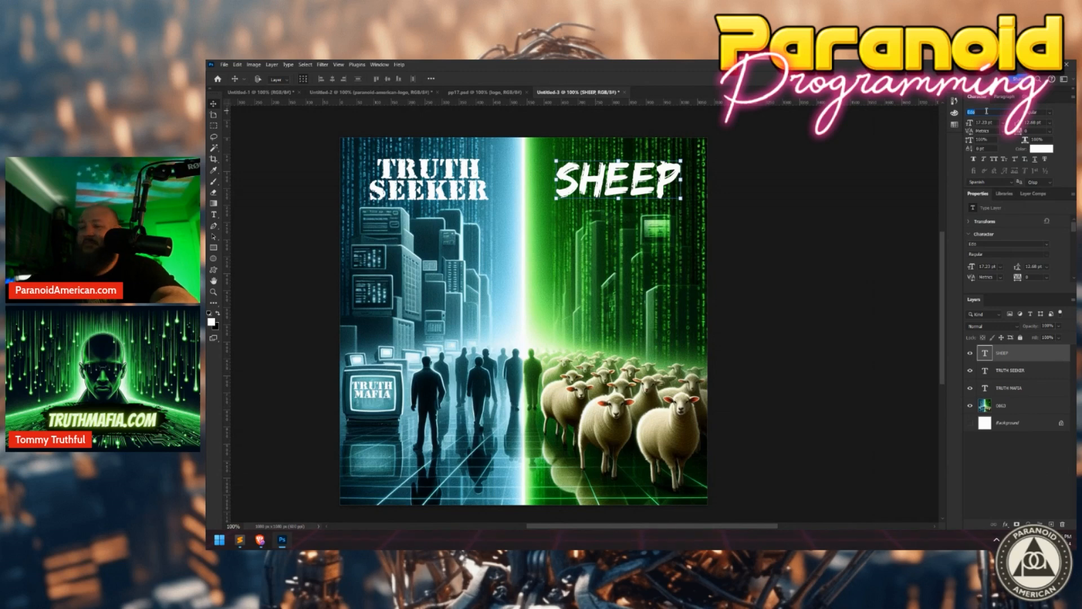
text(edo)
key(Return)
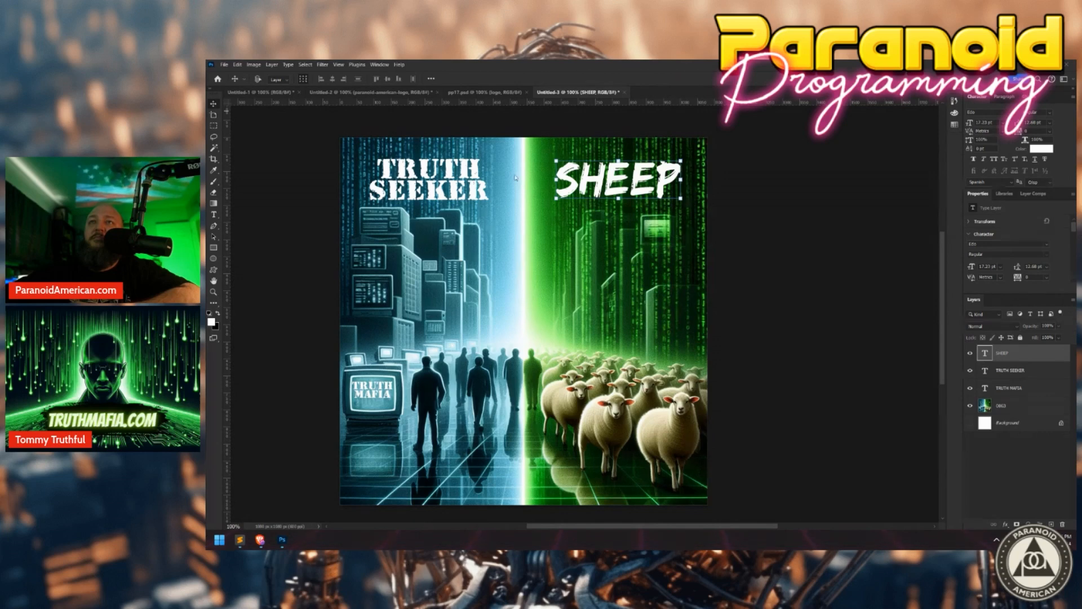
Set the SHEEP title's font to OPTIBrianJamesBoldCond.
click(984, 112)
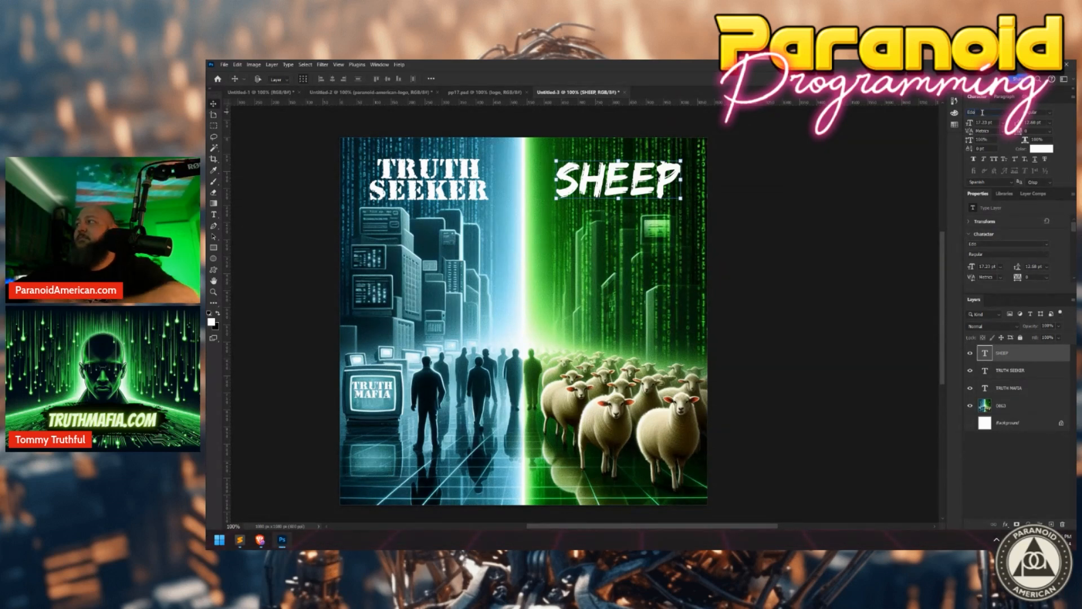
text(OPTI)
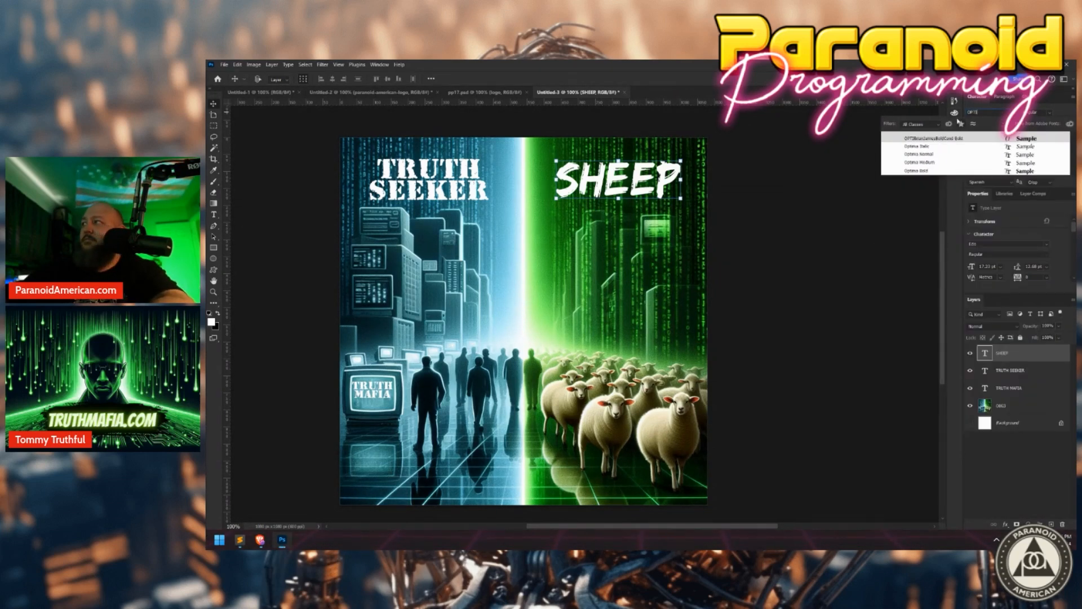
key(Return)
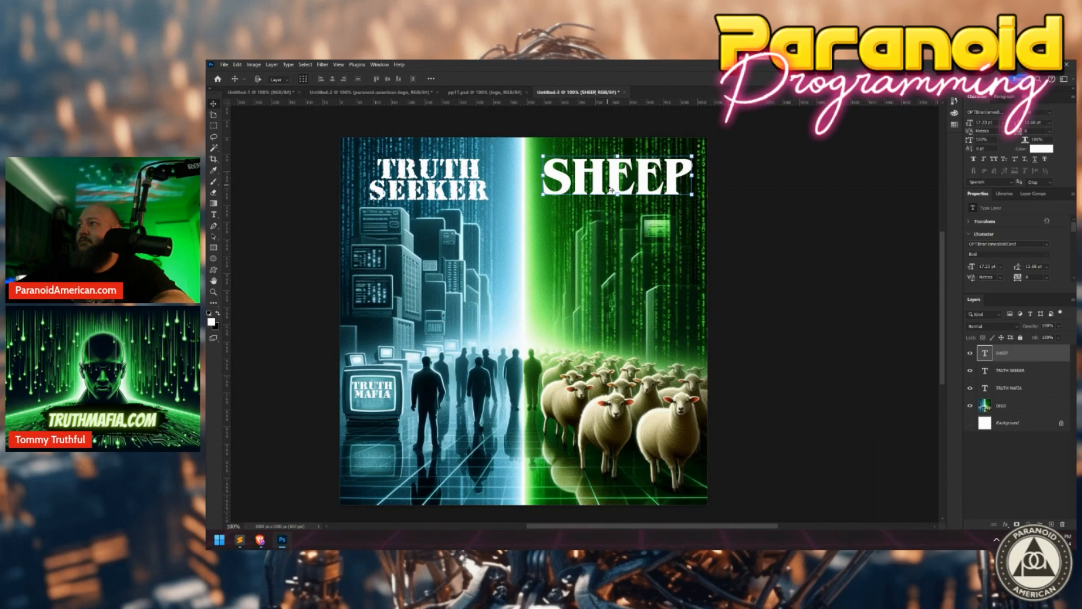
Move the SHEEP title down toward the artwork's middle and replace its text with STRAINGER THINGS on two lines.
drag(606, 186, 565, 254)
double_click(572, 252)
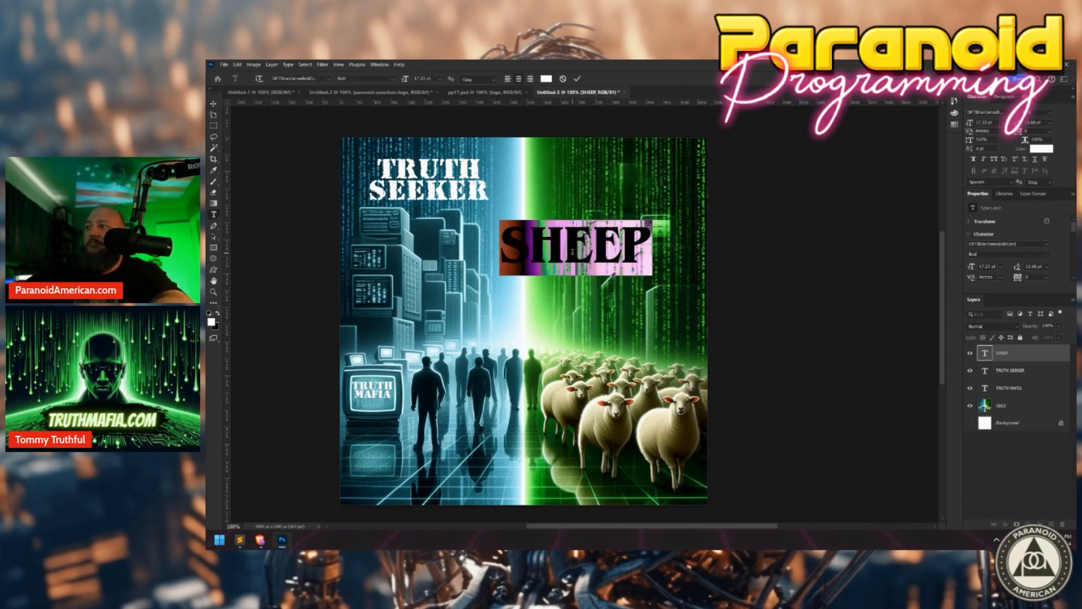
click(572, 252)
key(ctrl+a)
text(STRAINGER)
key(Return)
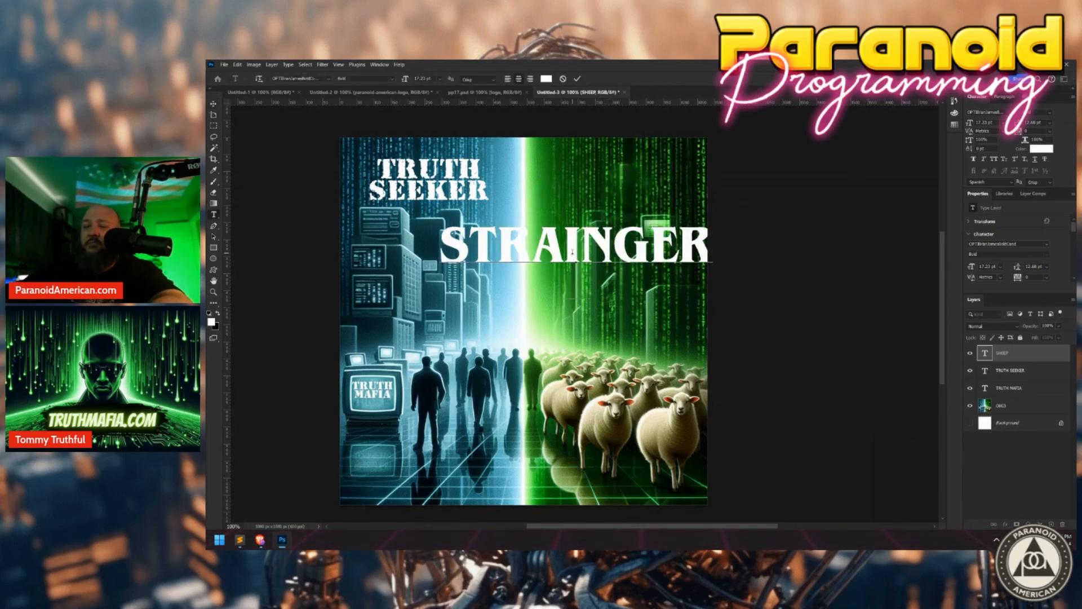
text(THINGS)
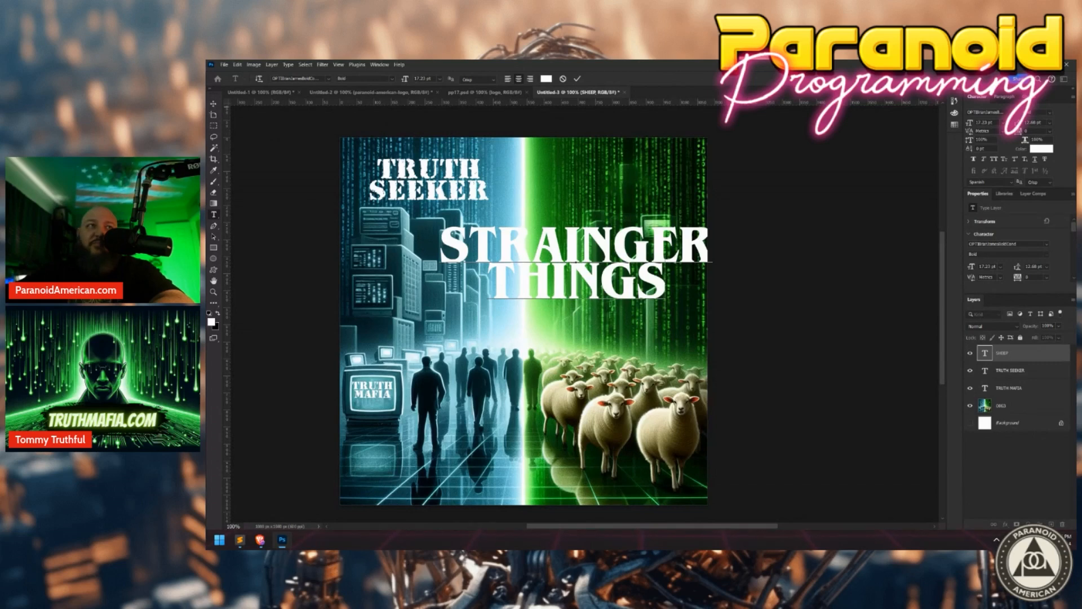
Center the two-line title across the dividing light beam and correct its first word to STRANGER.
click(213, 104)
drag(589, 248, 560, 267)
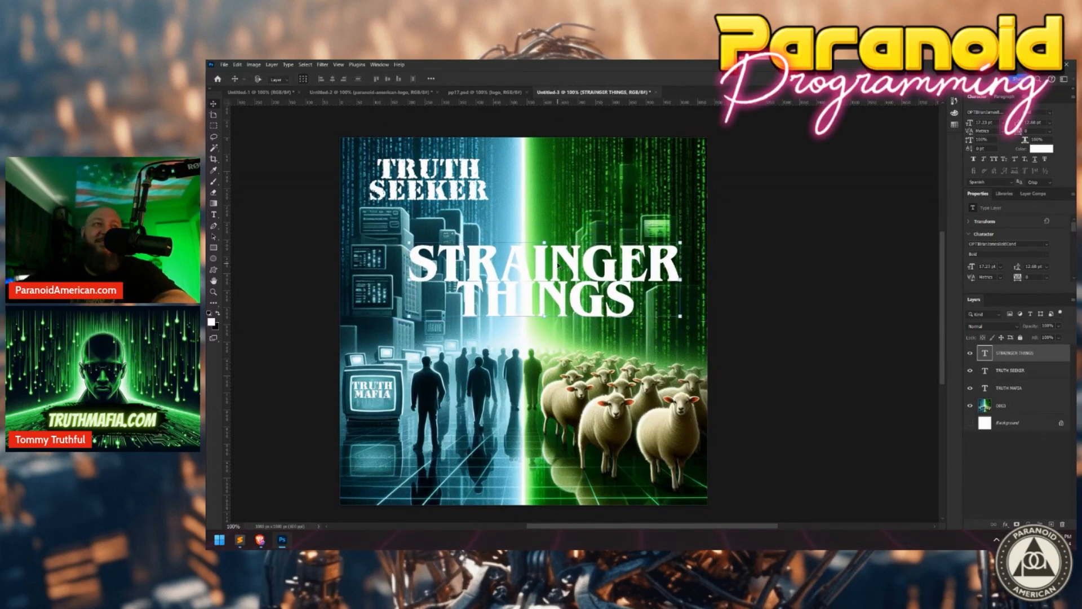
double_click(556, 263)
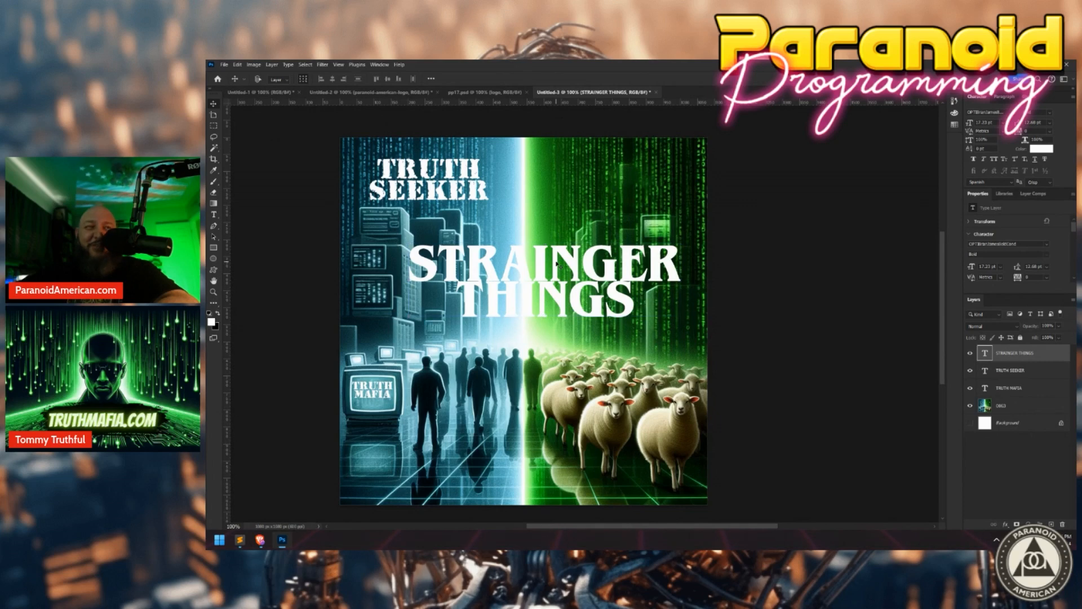
click(548, 263)
key(BackSpace)
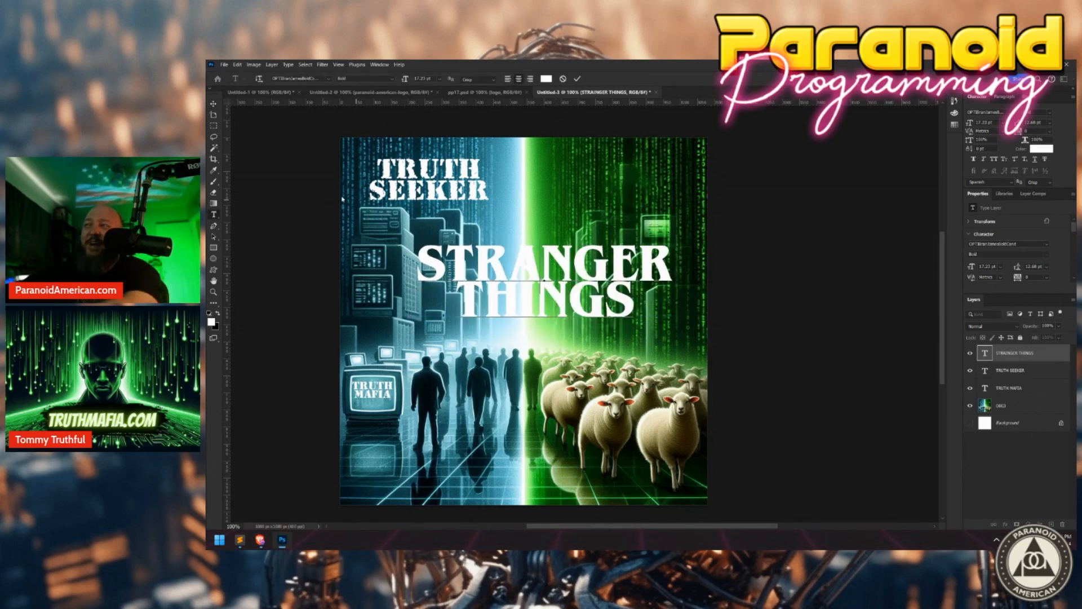
click(213, 103)
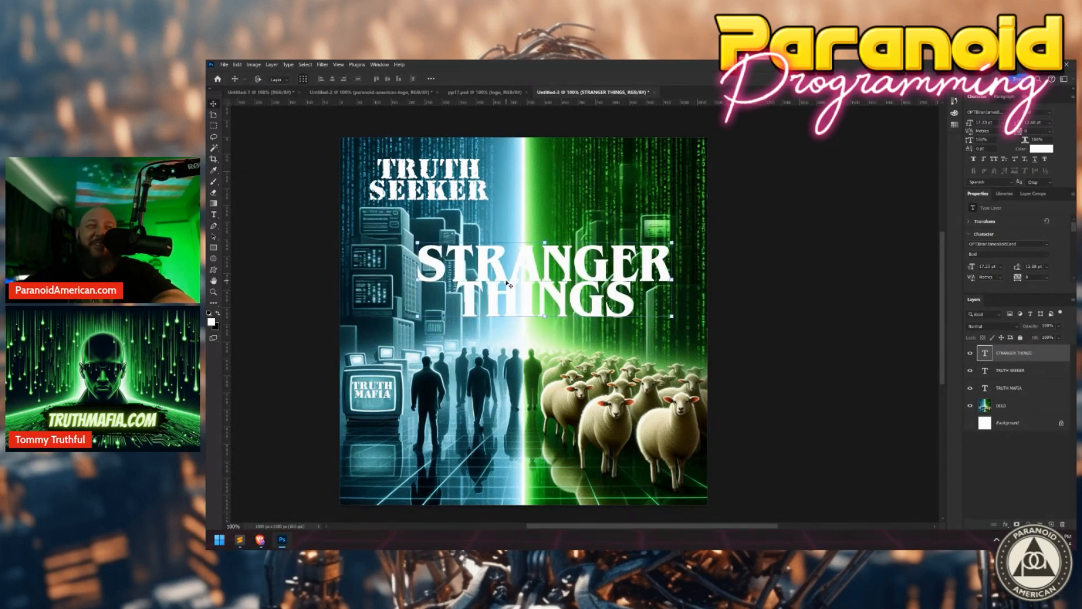
Scale the STRANGER THINGS title to about 68% and place it at the top of the green half, beside TRUTH SEEKER.
drag(548, 277, 584, 270)
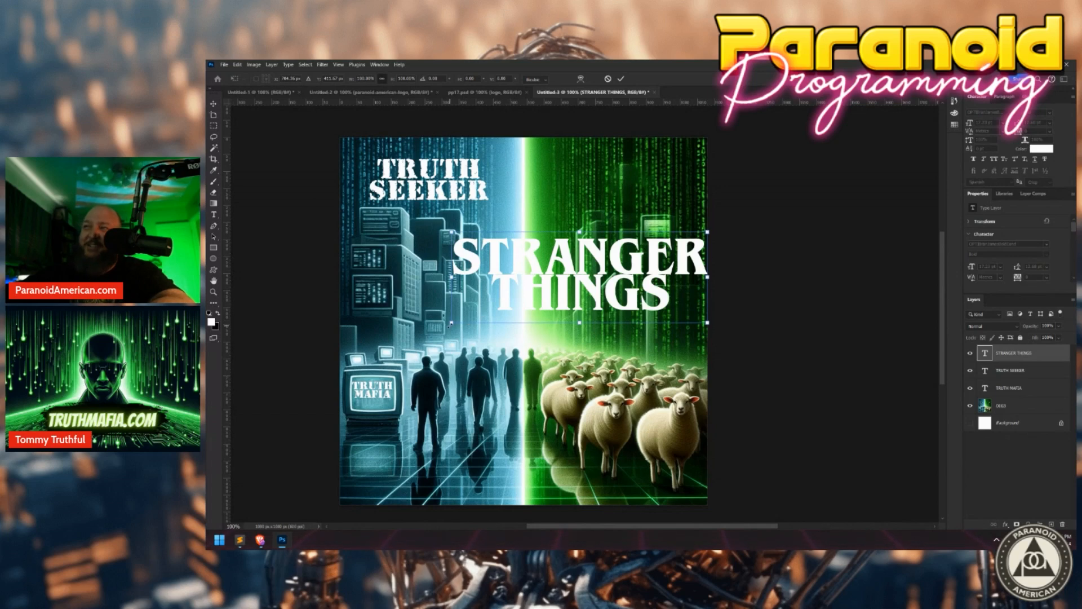
drag(451, 325, 529, 286)
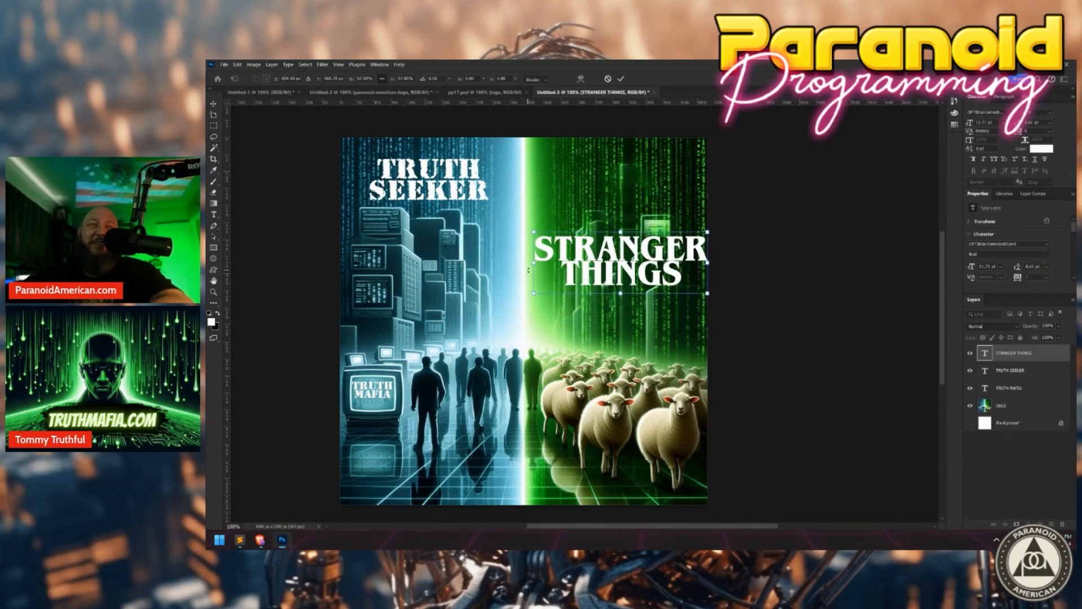
key(Return)
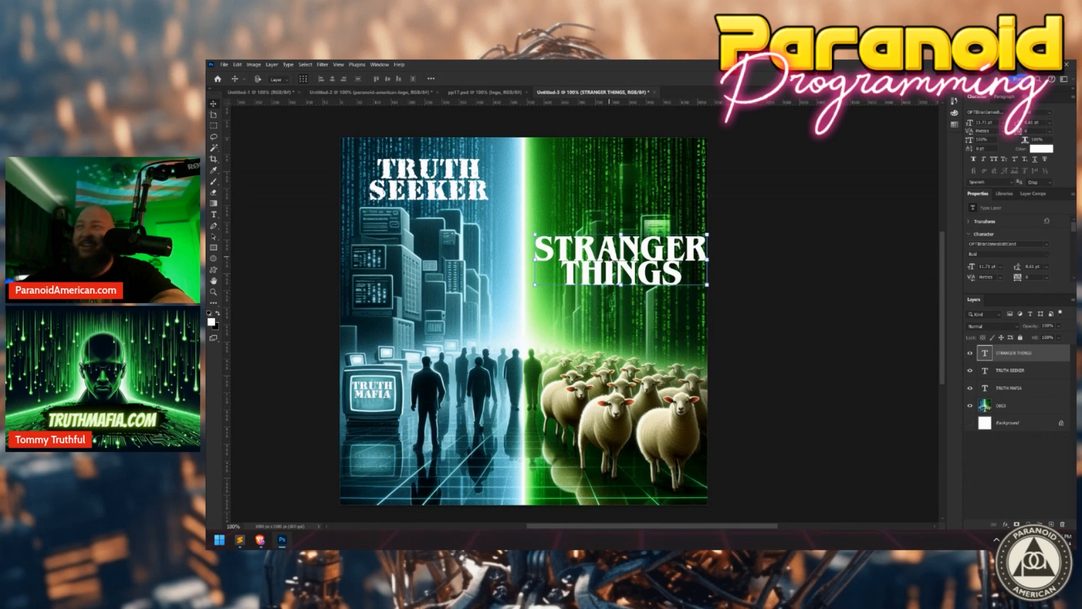
drag(608, 238, 613, 151)
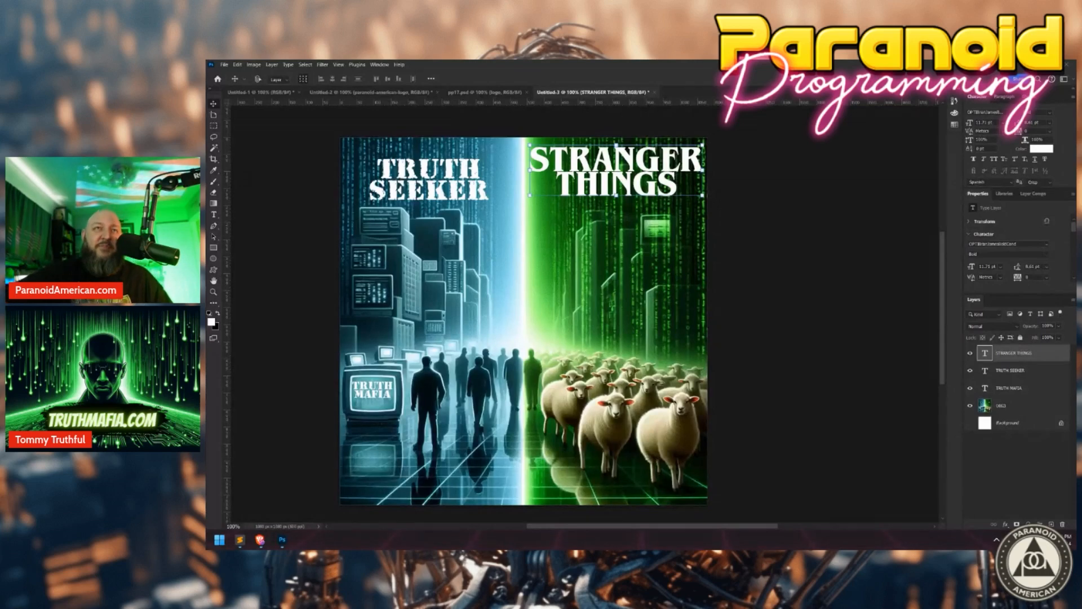
Switch to the browser's Indiegogo page for Chaos Twins #1 and look through its sample comic pages, team section and perks.
key(alt+Tab)
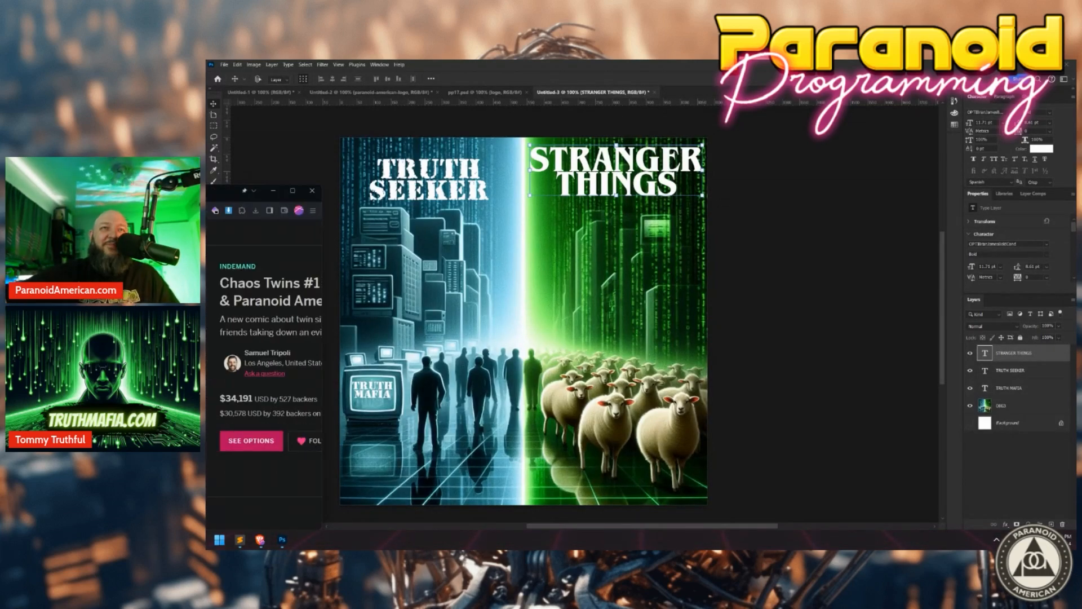
double_click(512, 185)
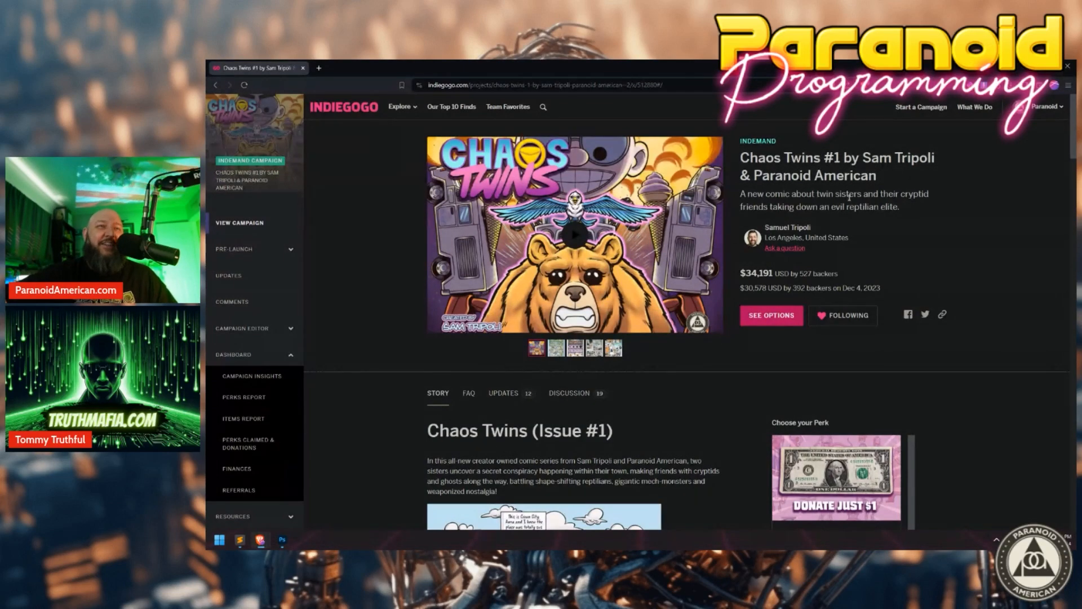
scroll(851, 197, down, 5)
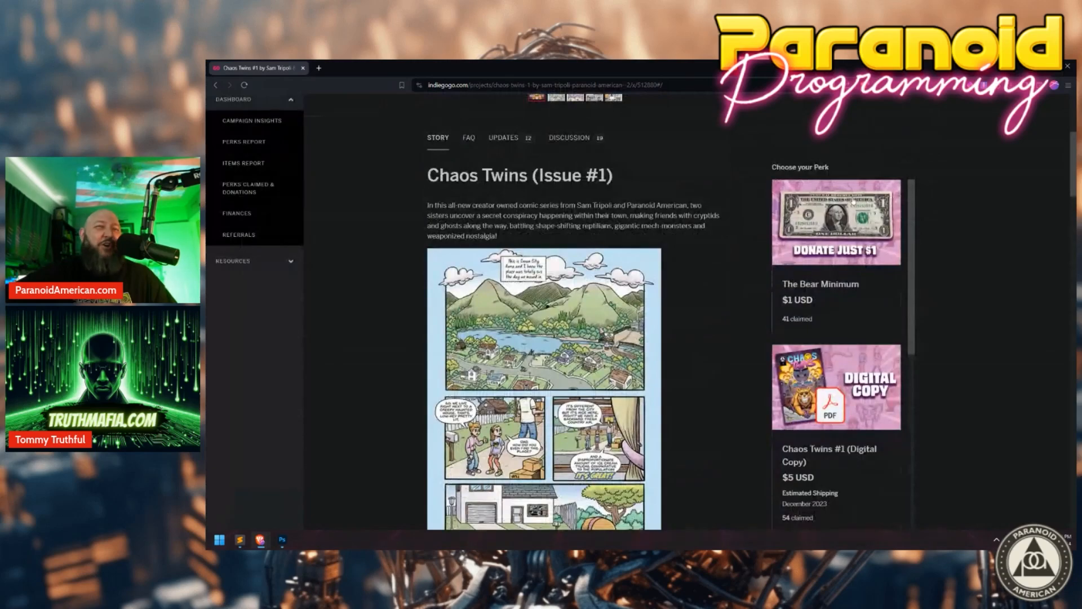
scroll(847, 207, down, 3)
scroll(600, 275, down, 3)
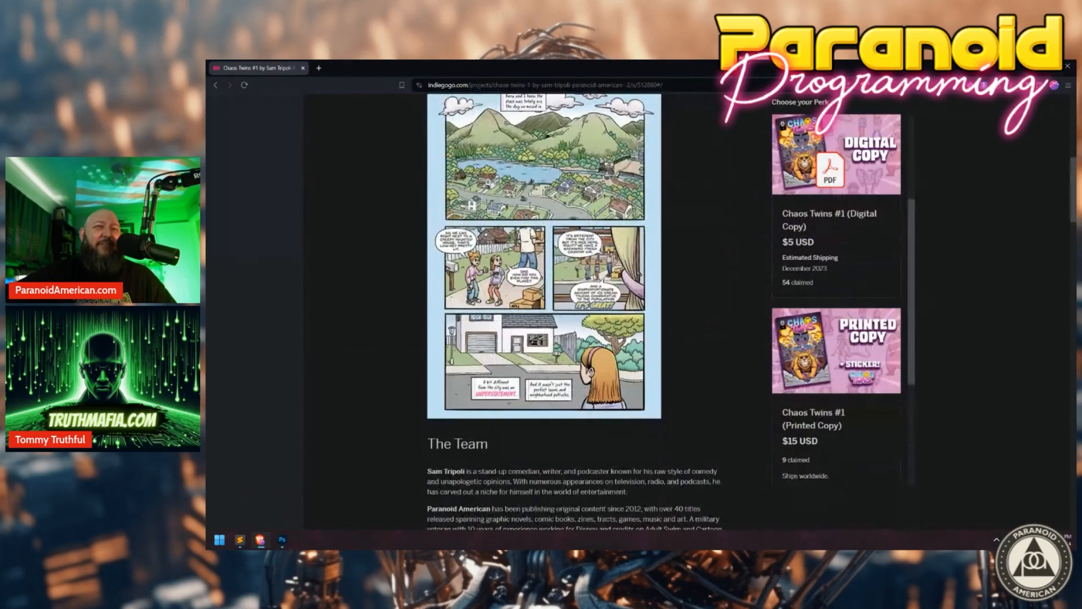
scroll(600, 275, down, 5)
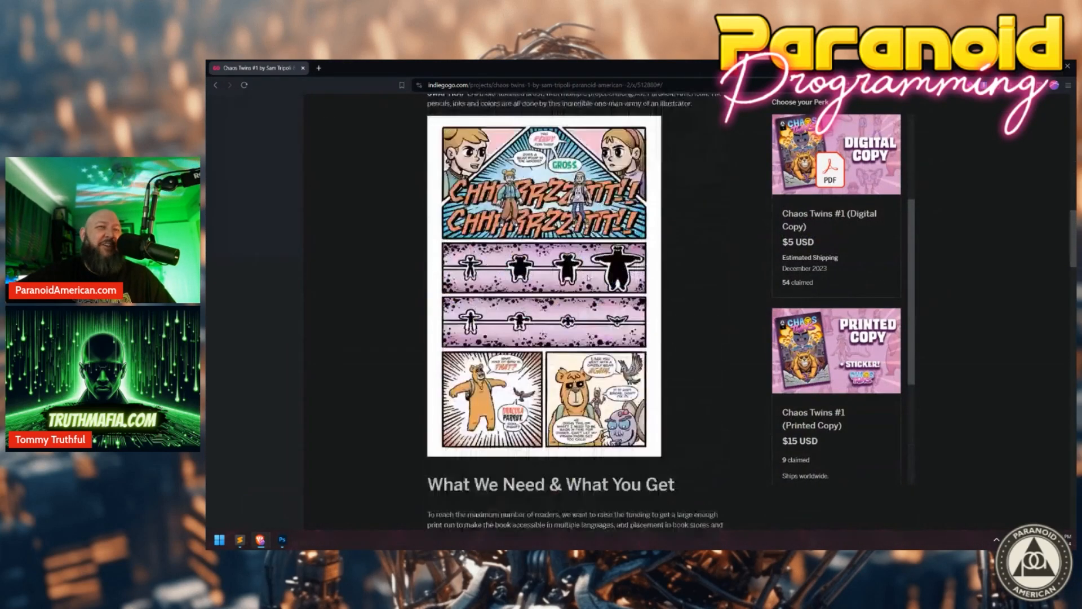
scroll(631, 251, down, 8)
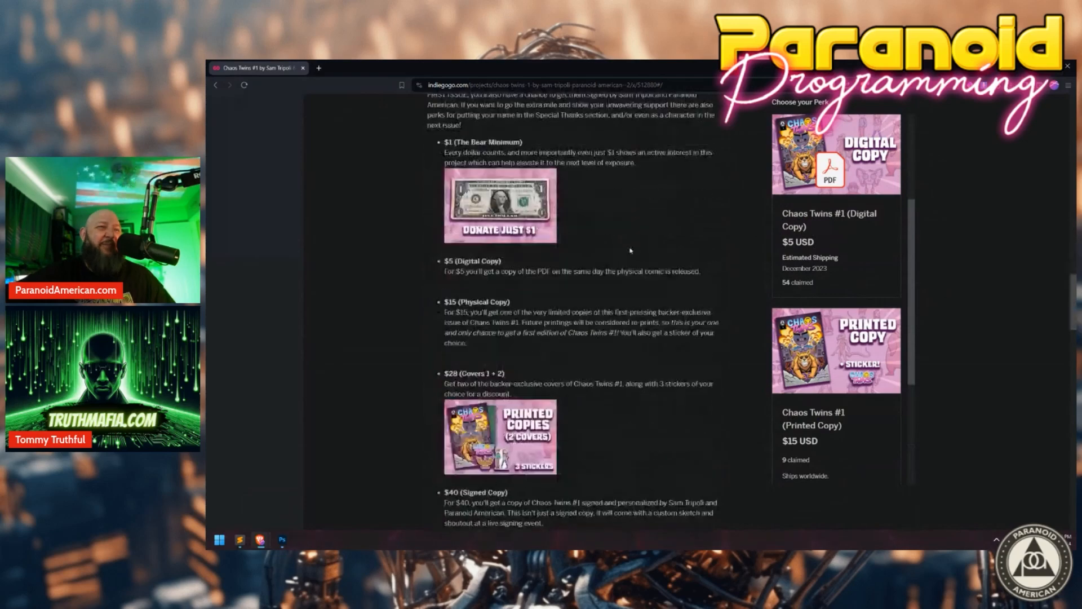
scroll(631, 250, up, 10)
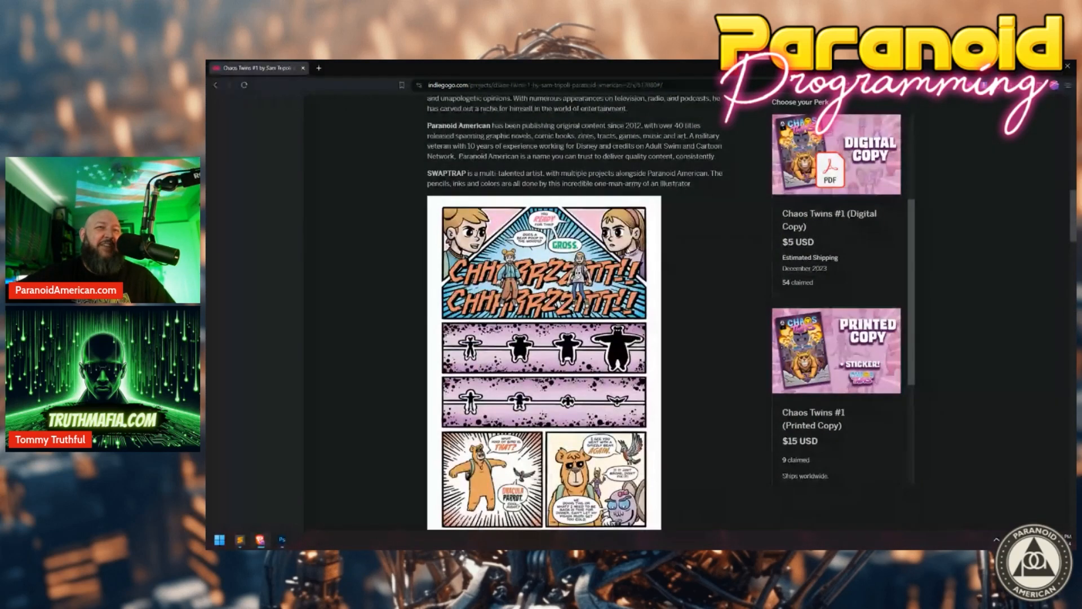
scroll(574, 309, up, 15)
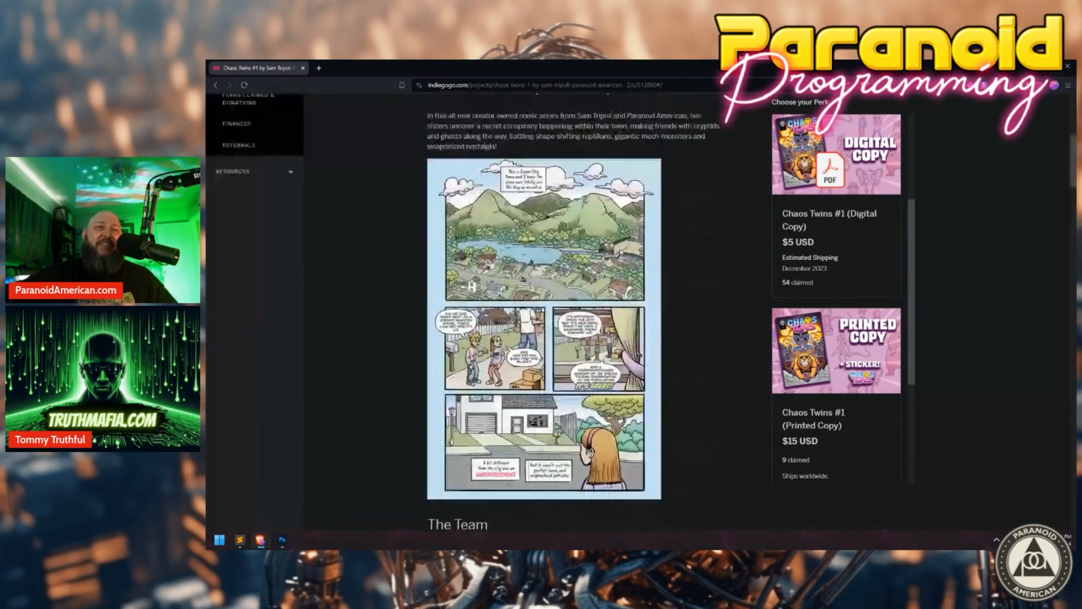
Highlight the Chaos Twins campaign's funding total and backer count, clear the highlighting, and minimize that browser window.
mouse_move(789, 236)
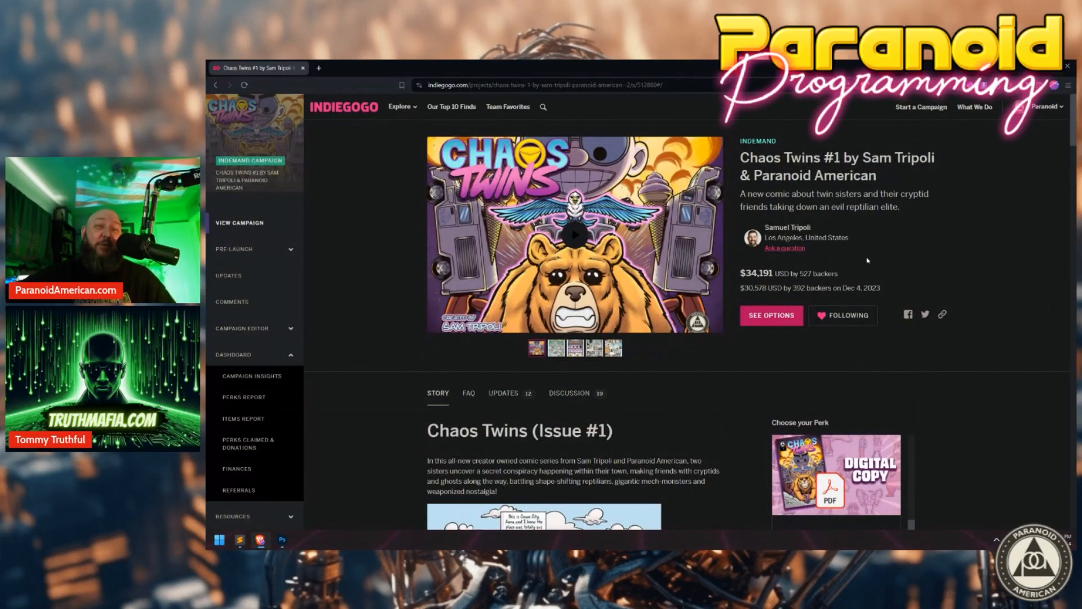
drag(839, 274, 738, 277)
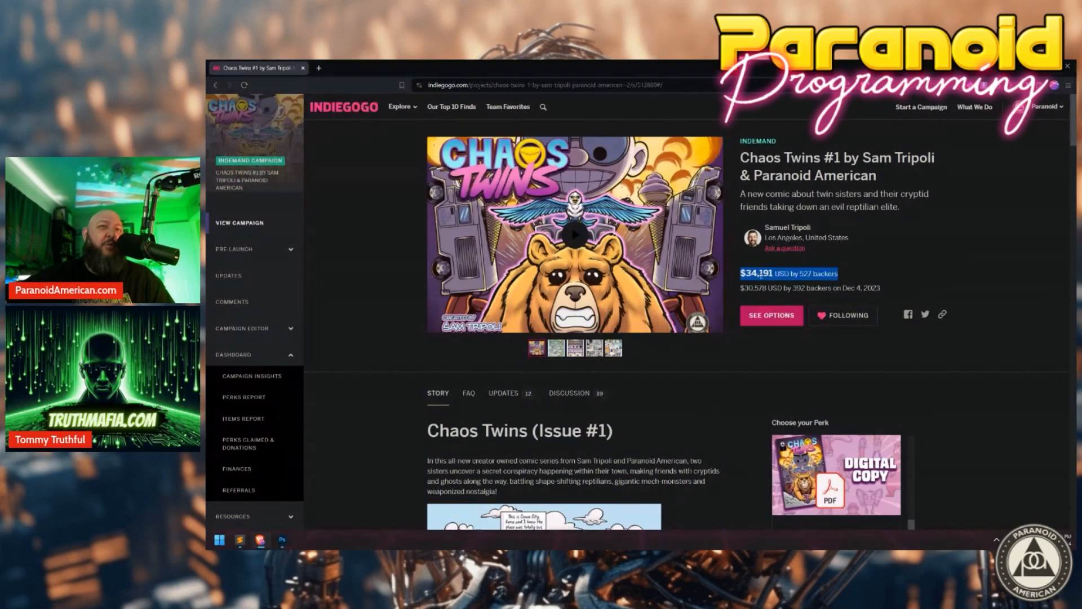
click(847, 278)
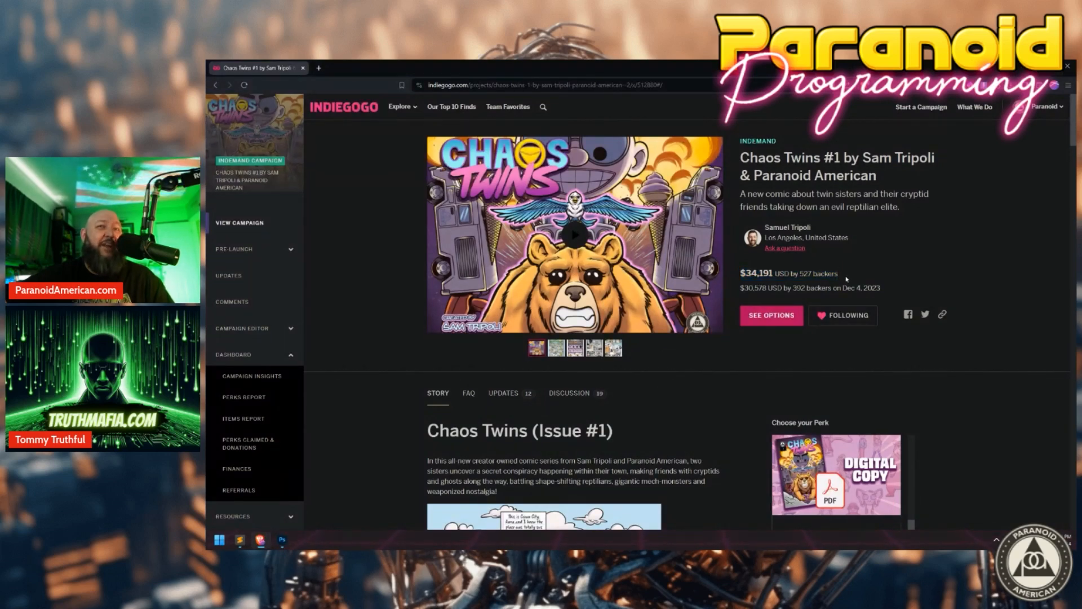
drag(845, 279, 803, 276)
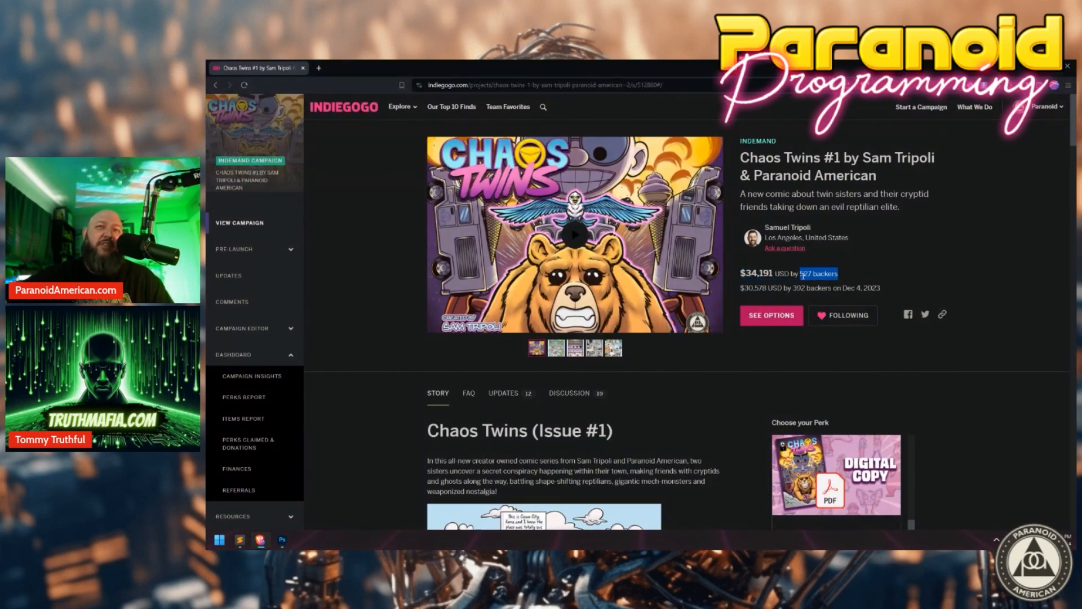
click(854, 273)
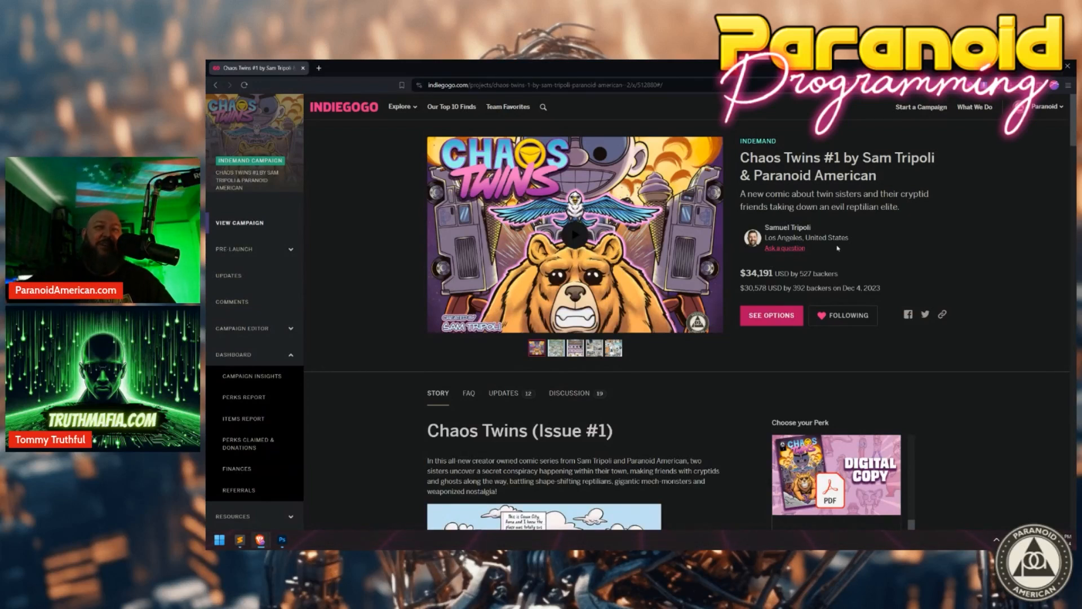
drag(844, 274, 735, 283)
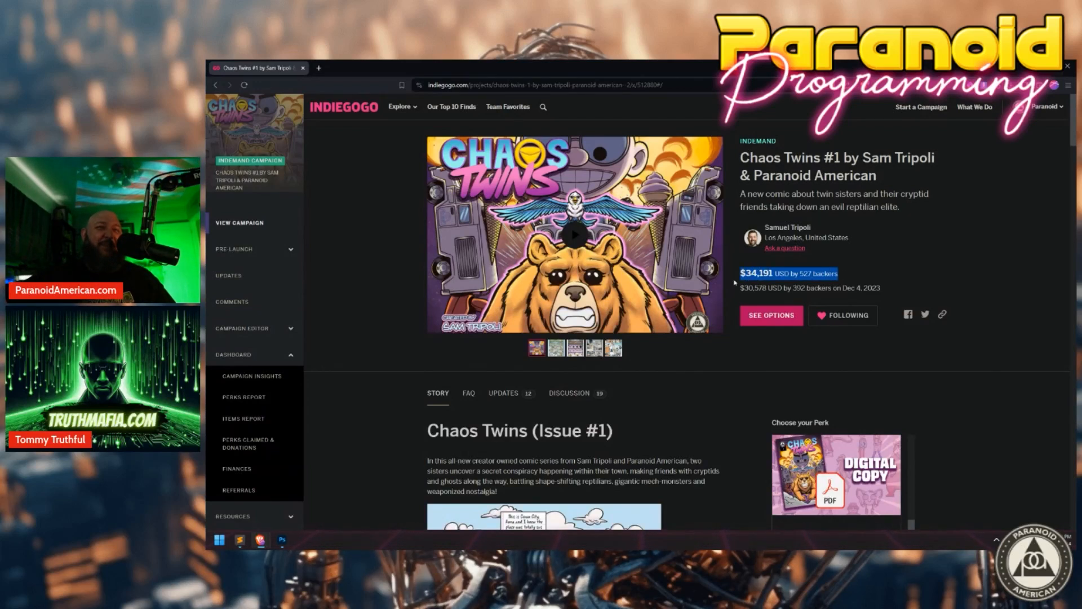
click(740, 278)
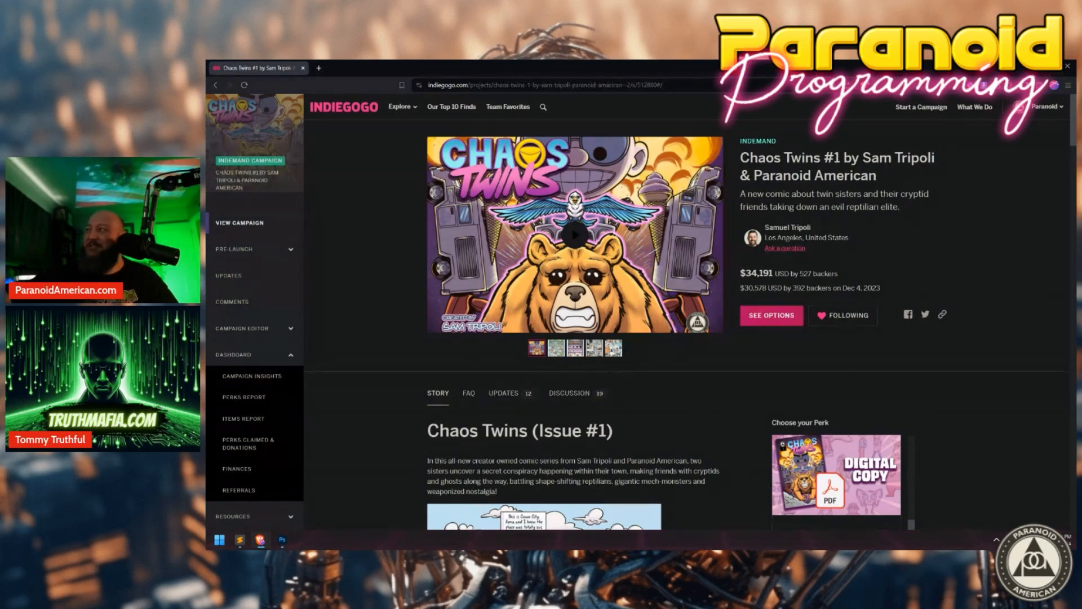
click(1021, 67)
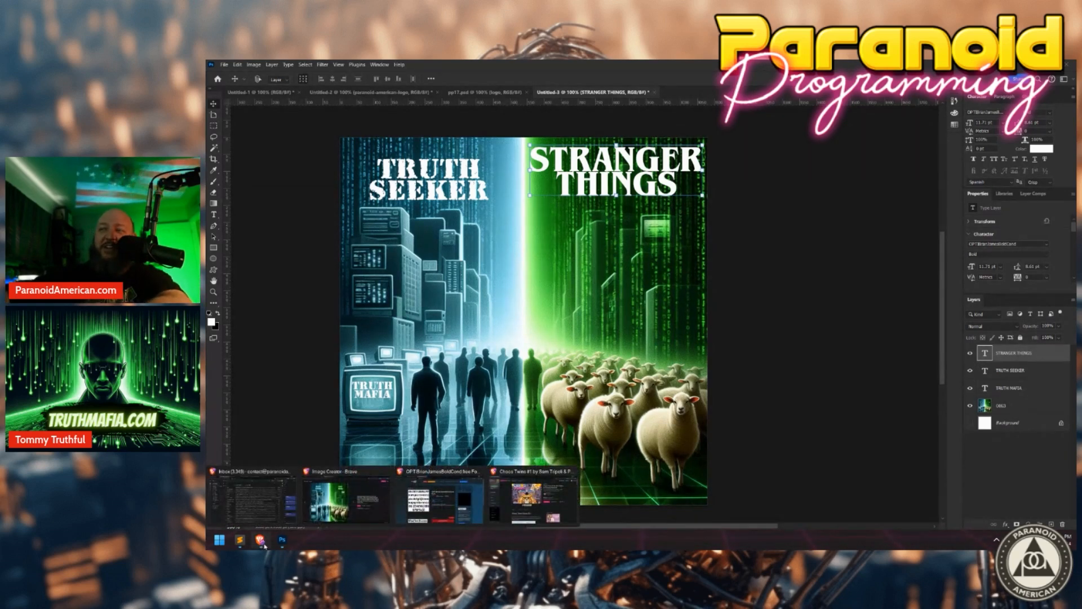
Switch to the Image Creator browser window and search Google in a new tab for "ai text detector".
click(345, 499)
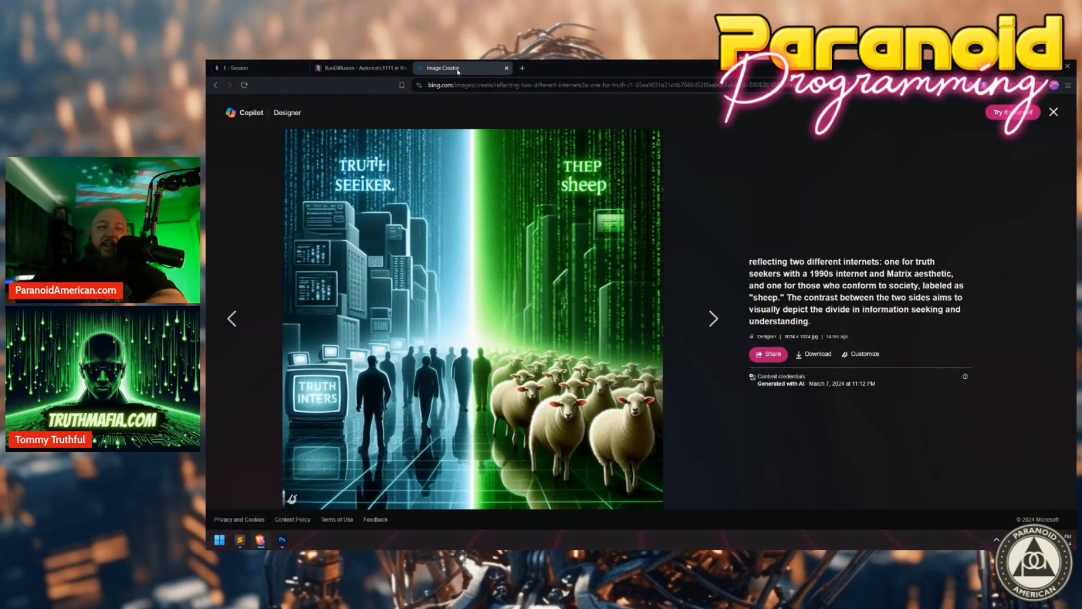
key(ctrl+t)
text(ai text)
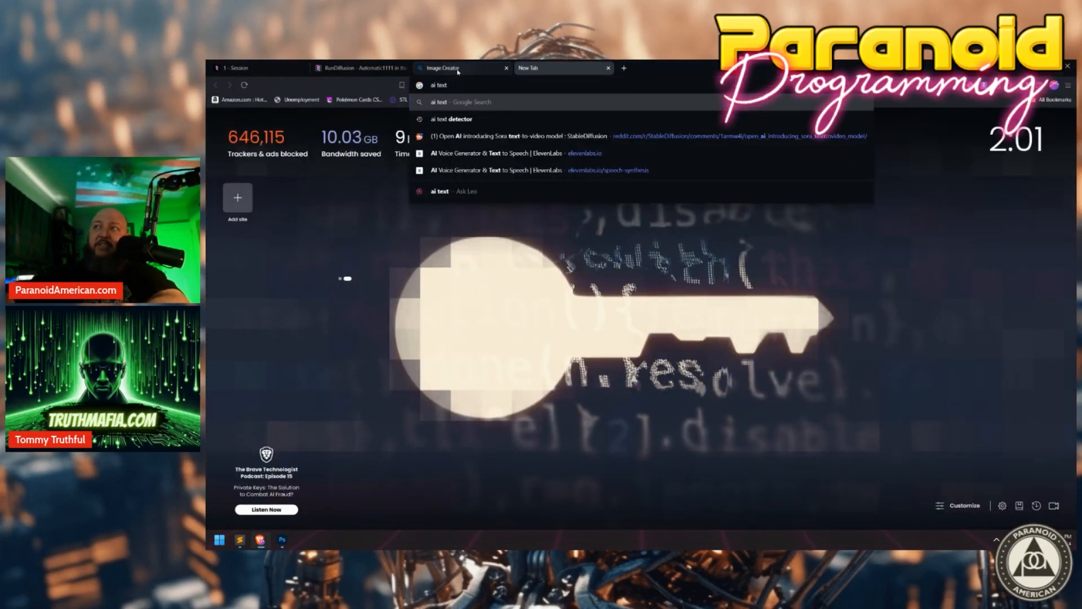
click(451, 119)
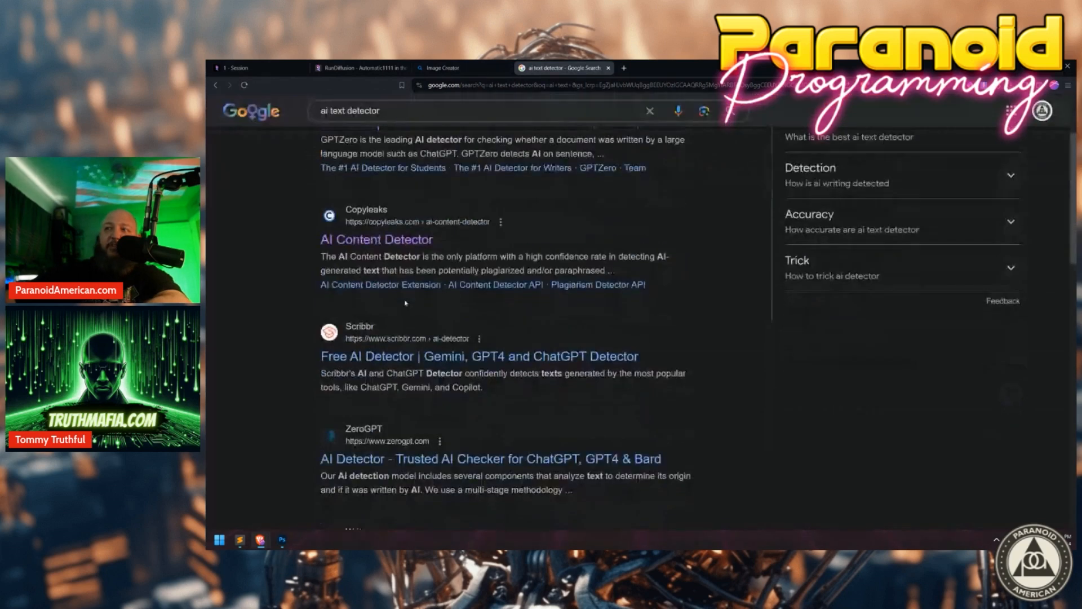
scroll(389, 322, up, 2)
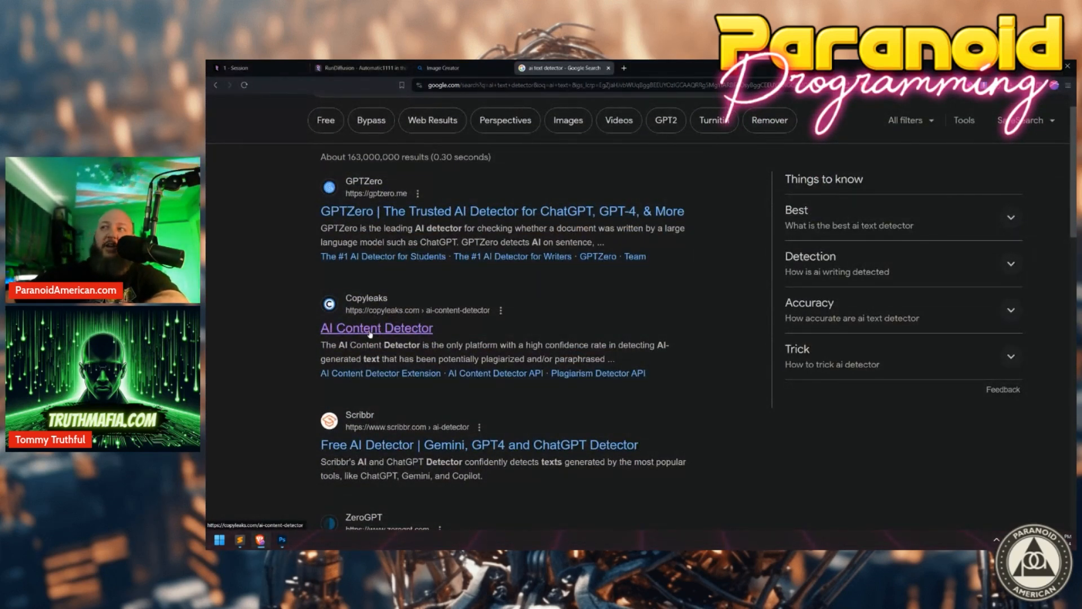
Open Copyleaks' AI Content Detector in a separate tab and paste the copied tarot passage for checking.
middle_click(370, 330)
key(ctrl+Tab)
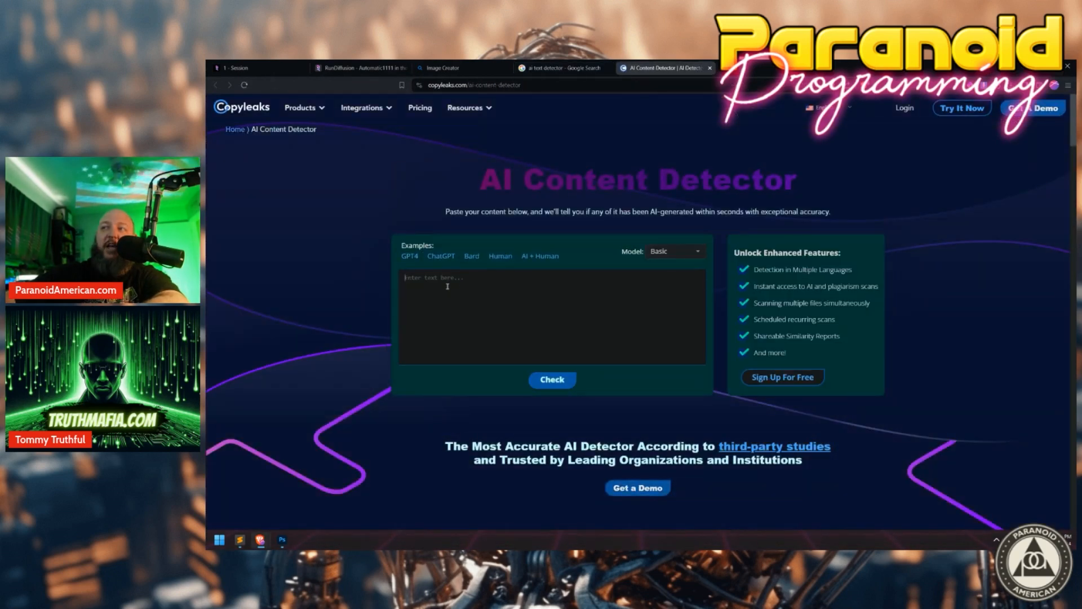
click(447, 286)
key(ctrl+v)
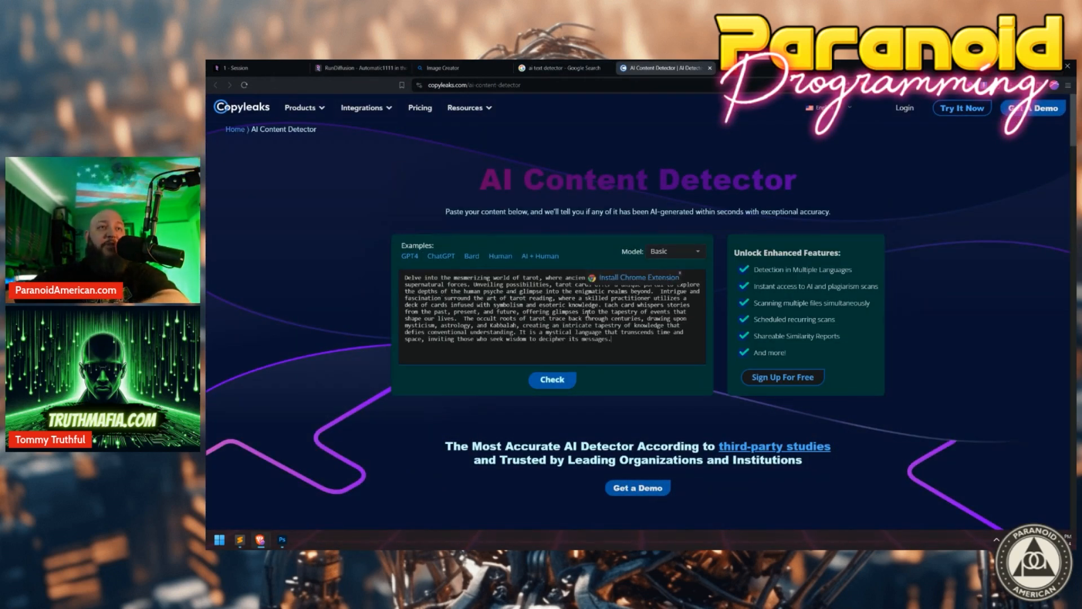
Enlarge the page to 175% and dismiss the Install Chrome Extension prompt covering the pasted passage.
key(ctrl+plus)
key(ctrl+plus)
key(ctrl+plus)
key(ctrl+plus)
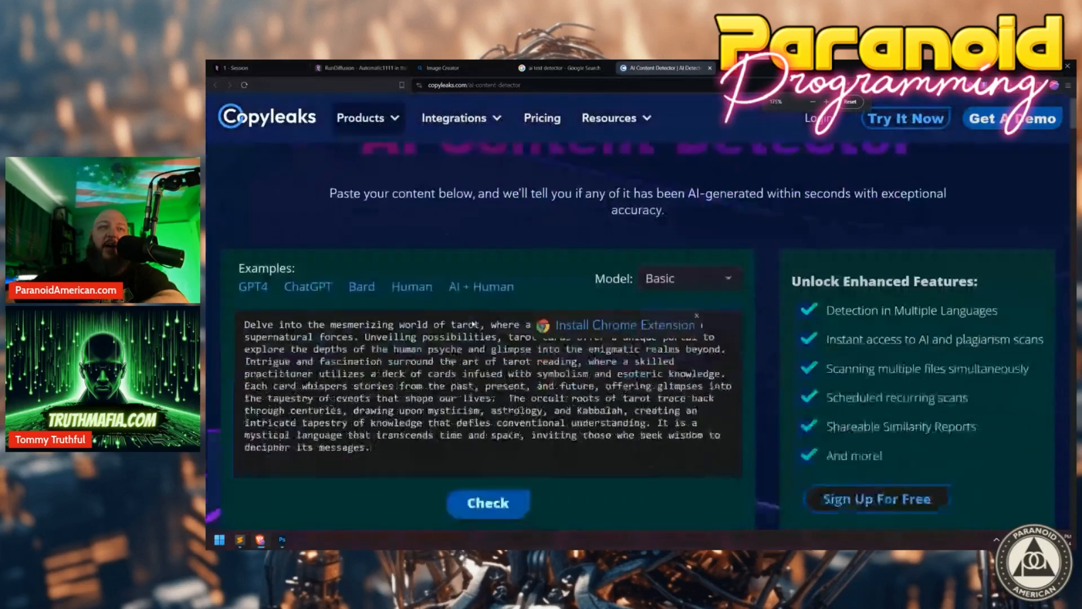
scroll(473, 325, down, 2)
scroll(473, 324, up, 2)
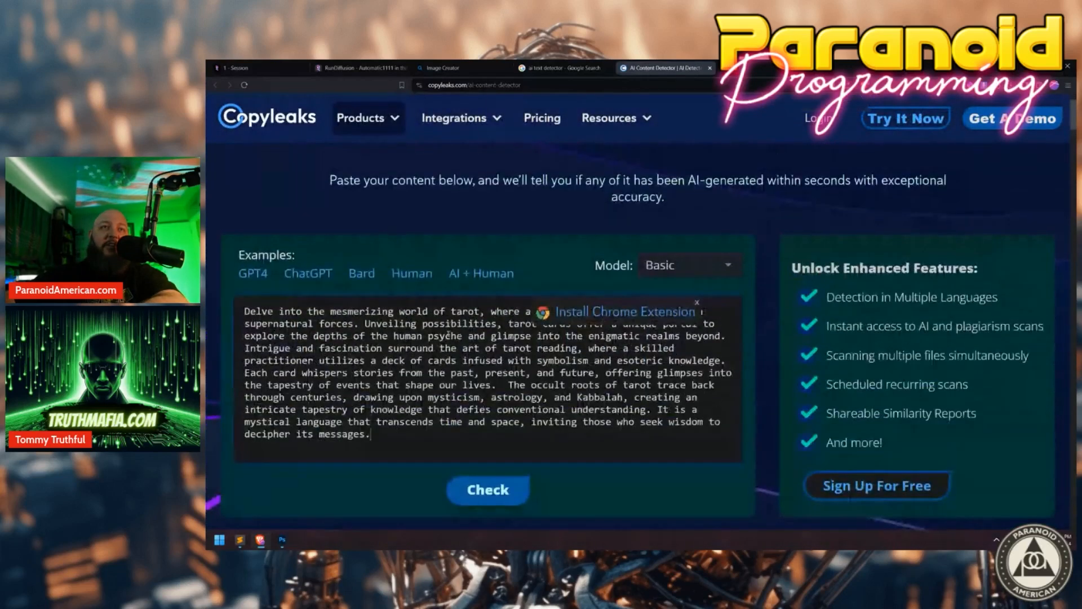
click(697, 303)
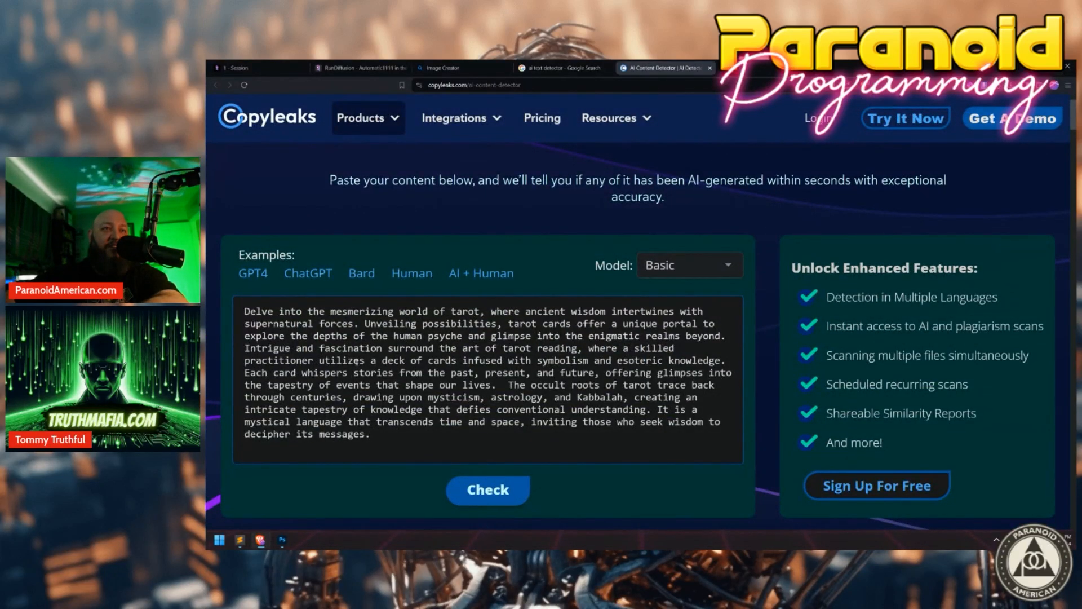
Read over the pasted tarot passage and run the AI content check on it with the Basic model.
drag(265, 309, 465, 311)
click(497, 312)
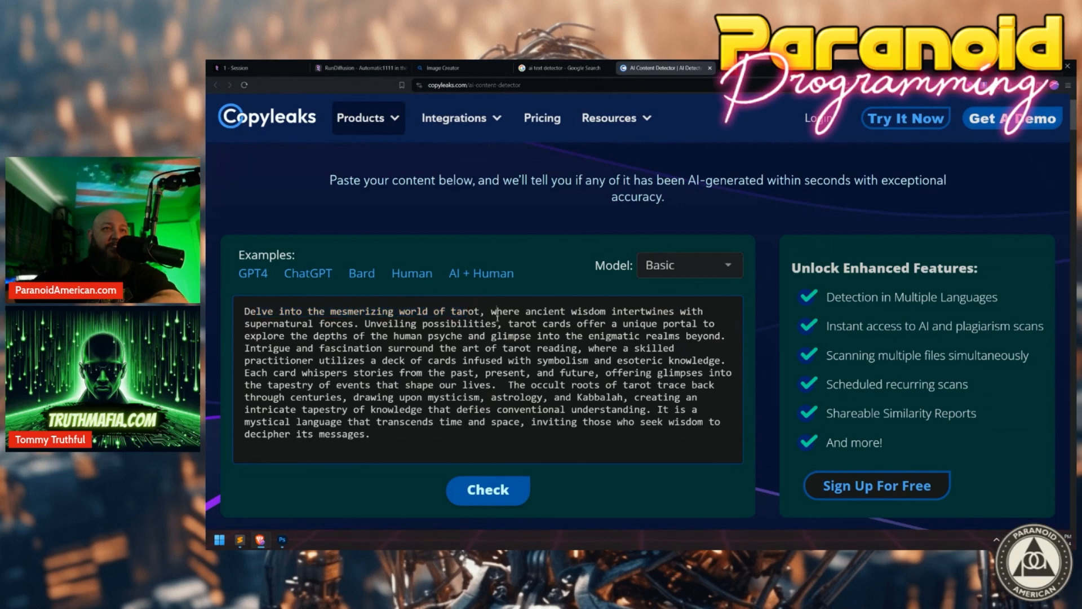
drag(531, 373, 372, 437)
click(372, 436)
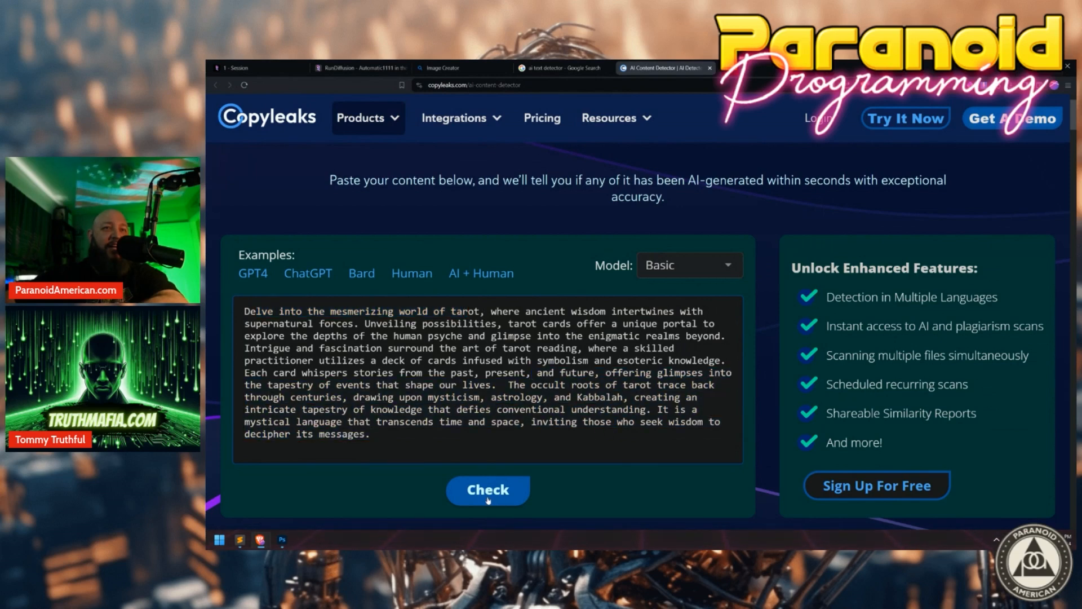
click(488, 490)
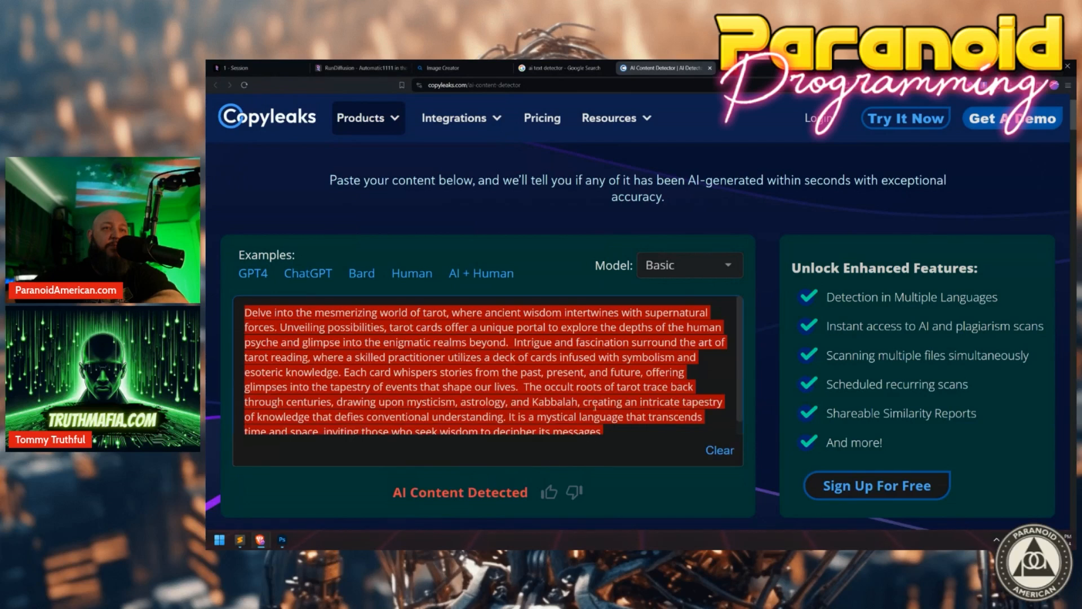
Examine the detector's verdict and which parts of the tarot passage it highlights, from first sentence to last.
scroll(599, 389, down, 1)
scroll(599, 389, up, 1)
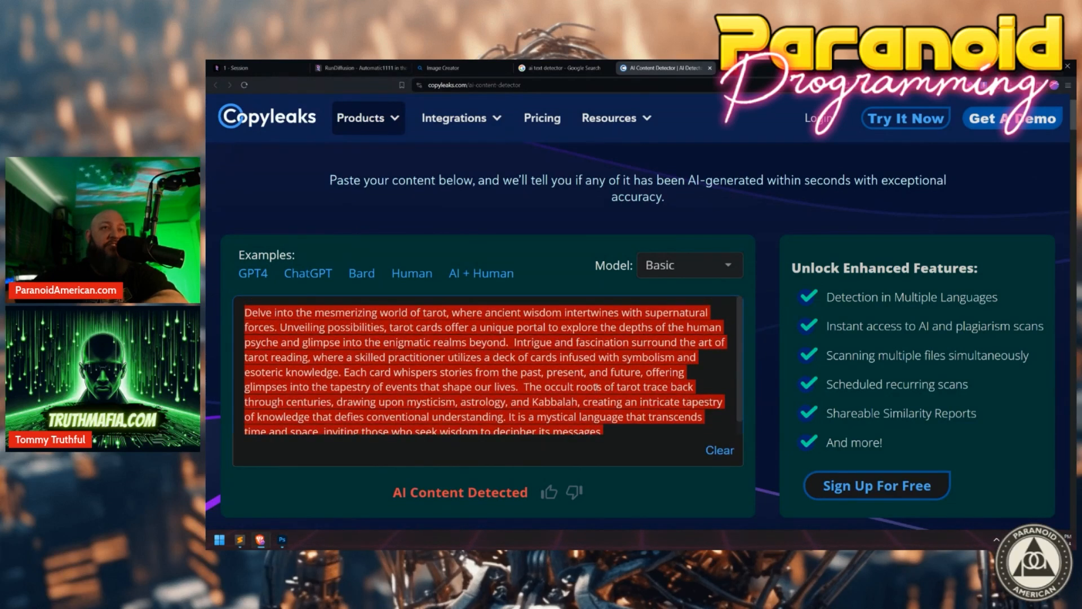
scroll(595, 388, down, 1)
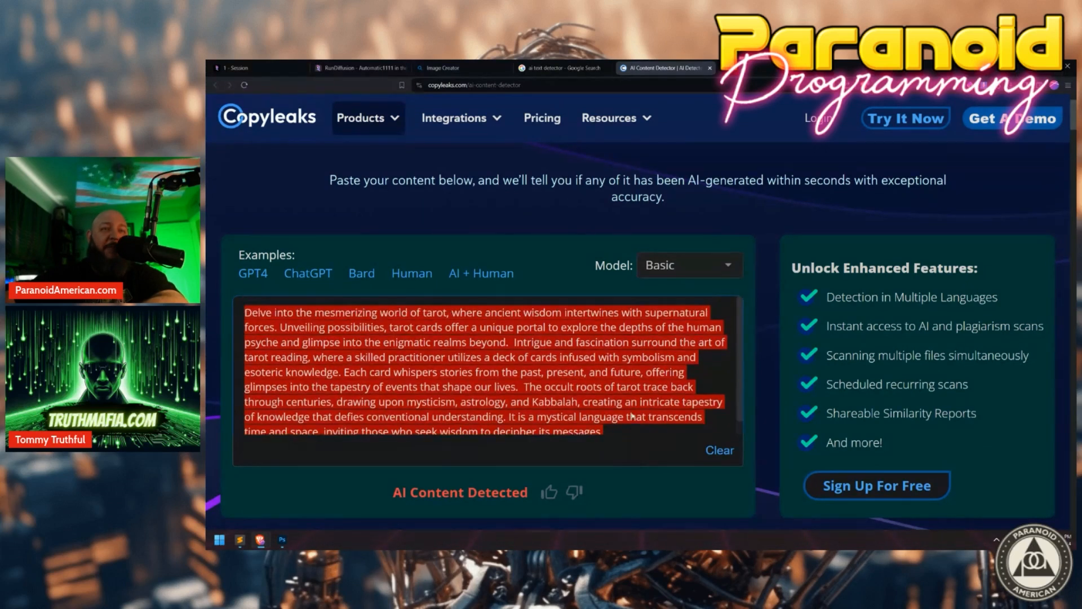
scroll(632, 416, up, 1)
scroll(518, 319, down, 1)
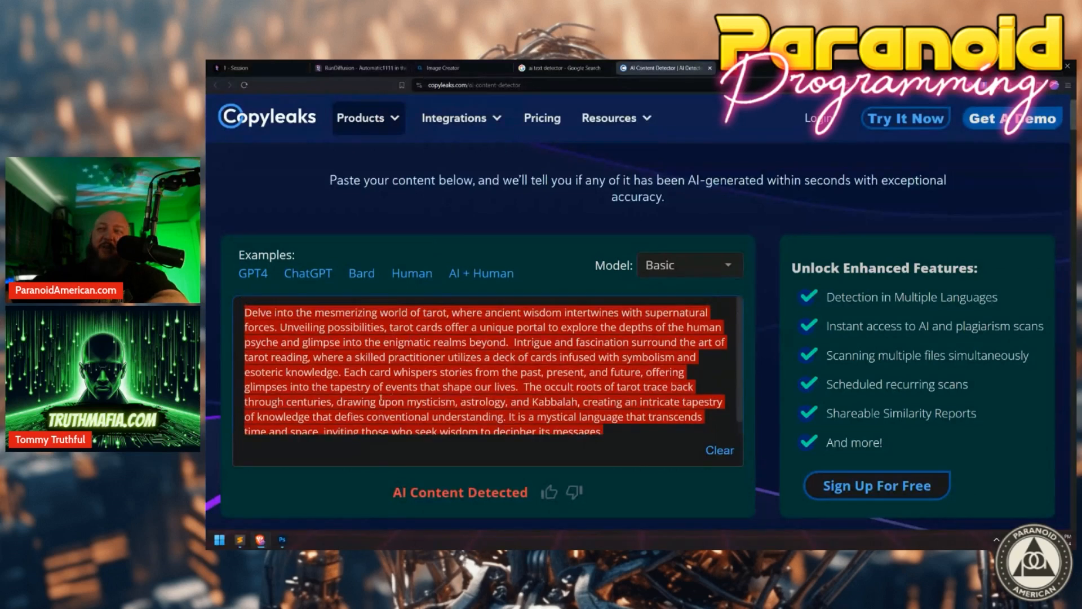
scroll(378, 395, up, 1)
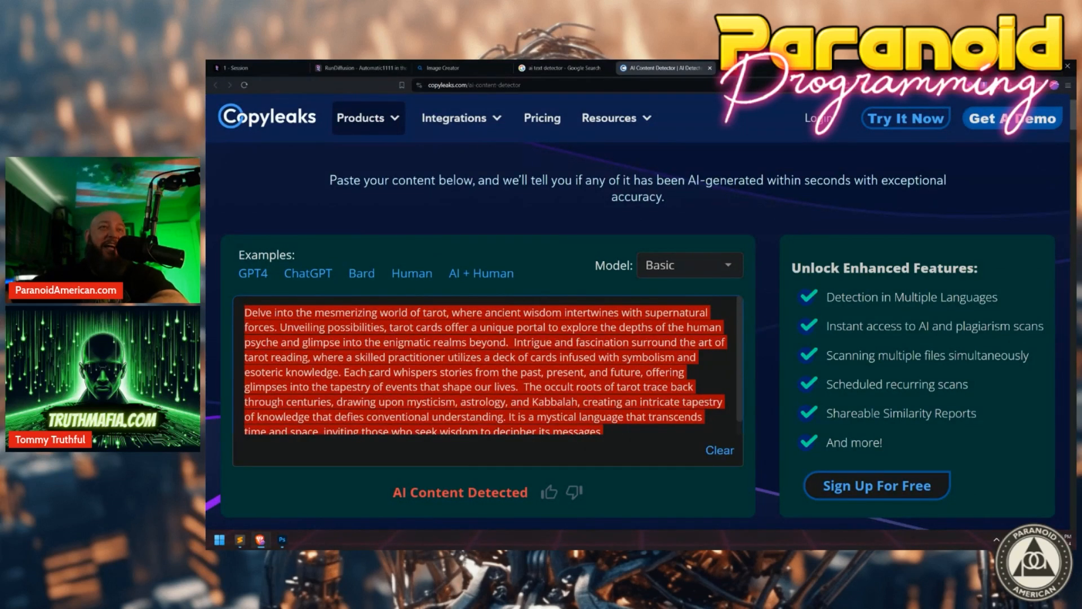
scroll(369, 367, up, 2)
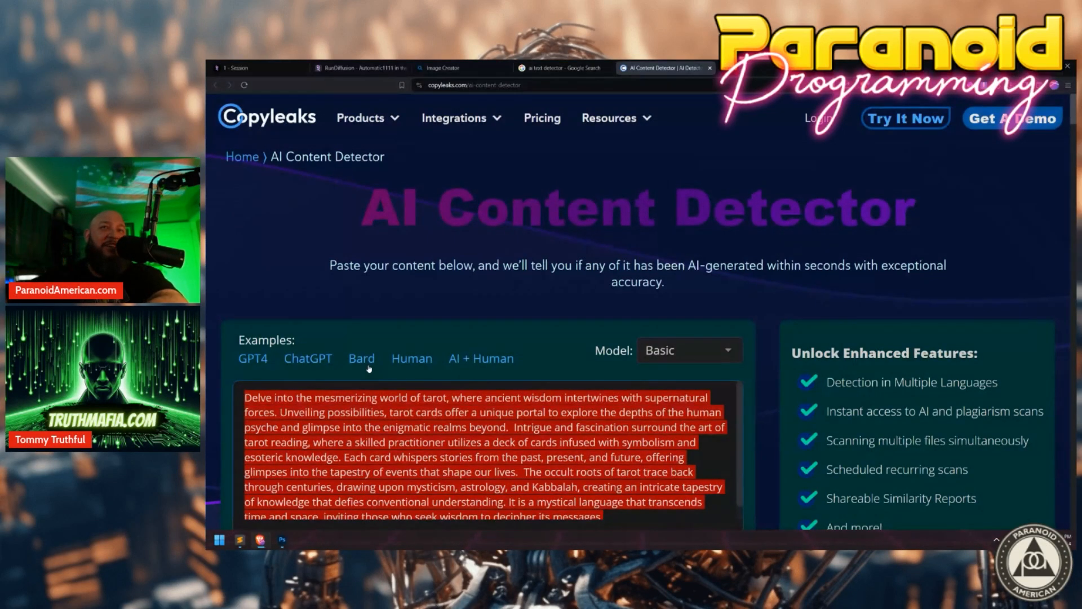
scroll(426, 415, down, 1)
scroll(602, 456, down, 2)
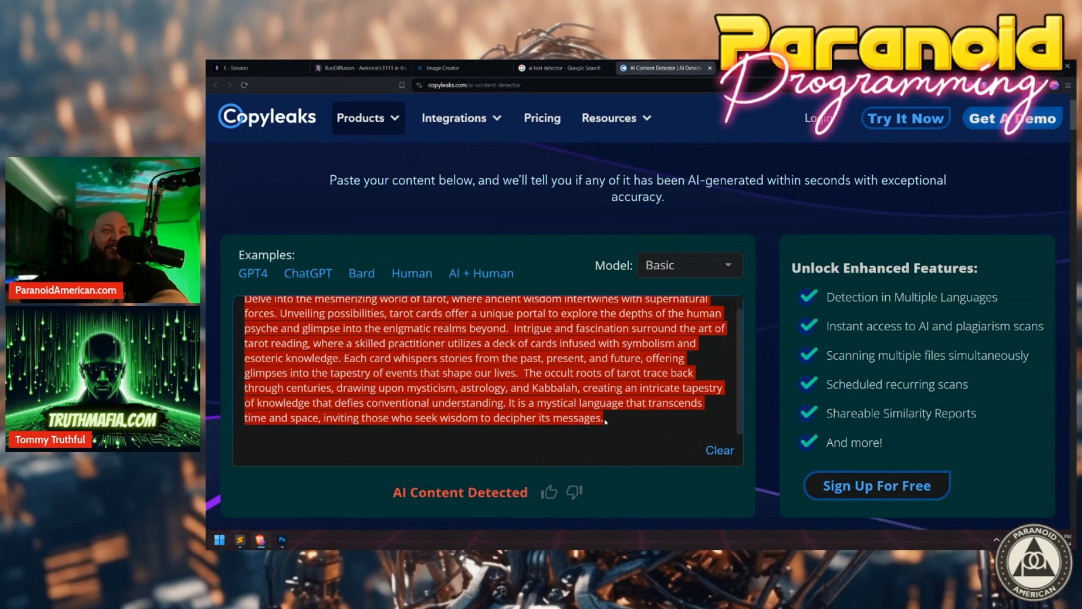
scroll(605, 421, up, 1)
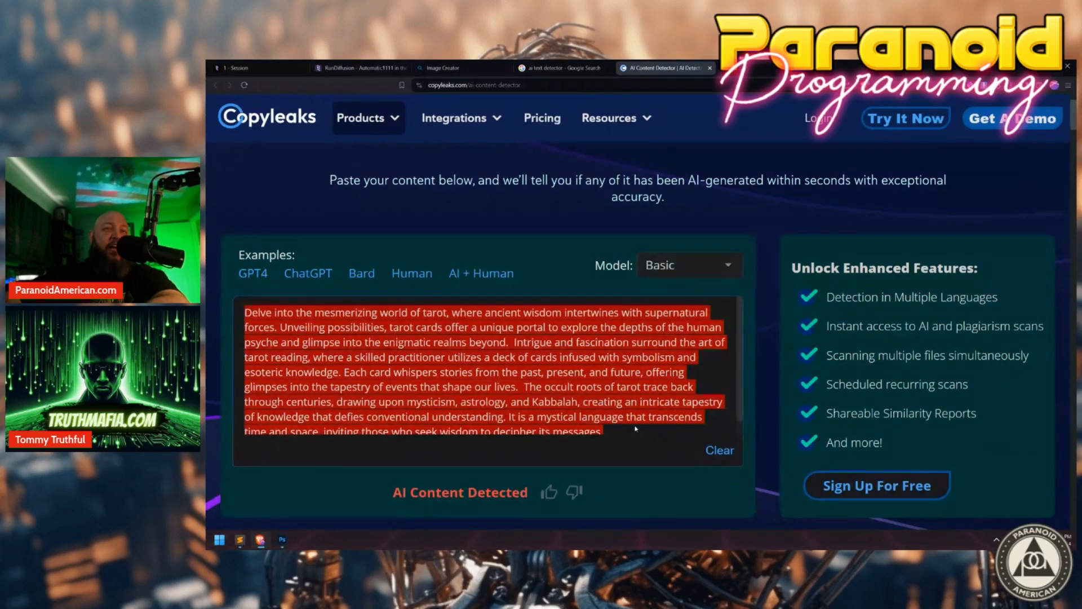
Bring the separate ChatGPT window in front of the Copyleaks detector and maximize it.
scroll(636, 429, down, 1)
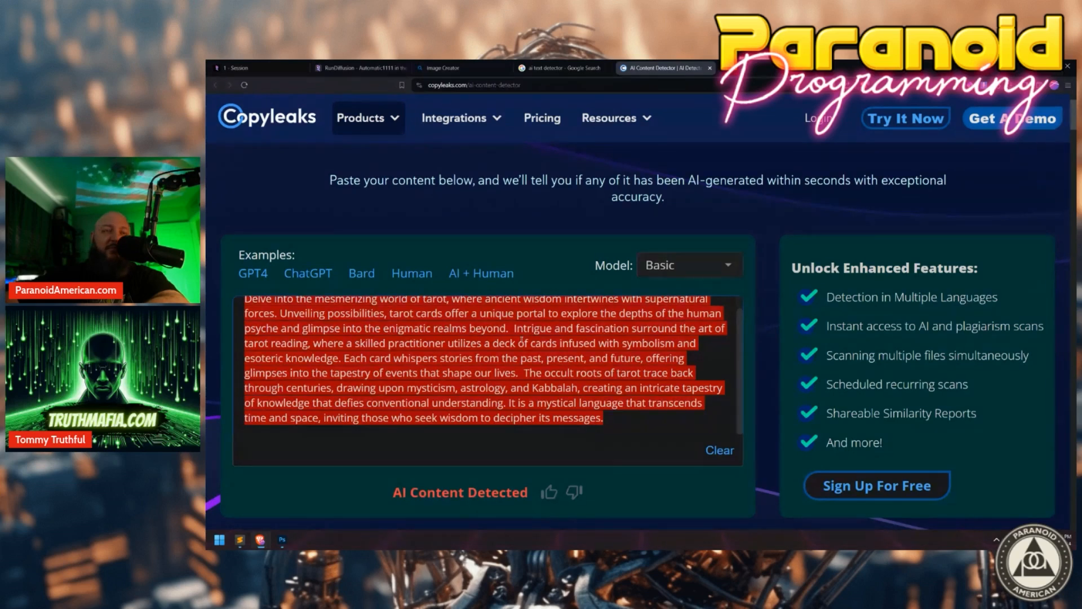
scroll(522, 341, up, 1)
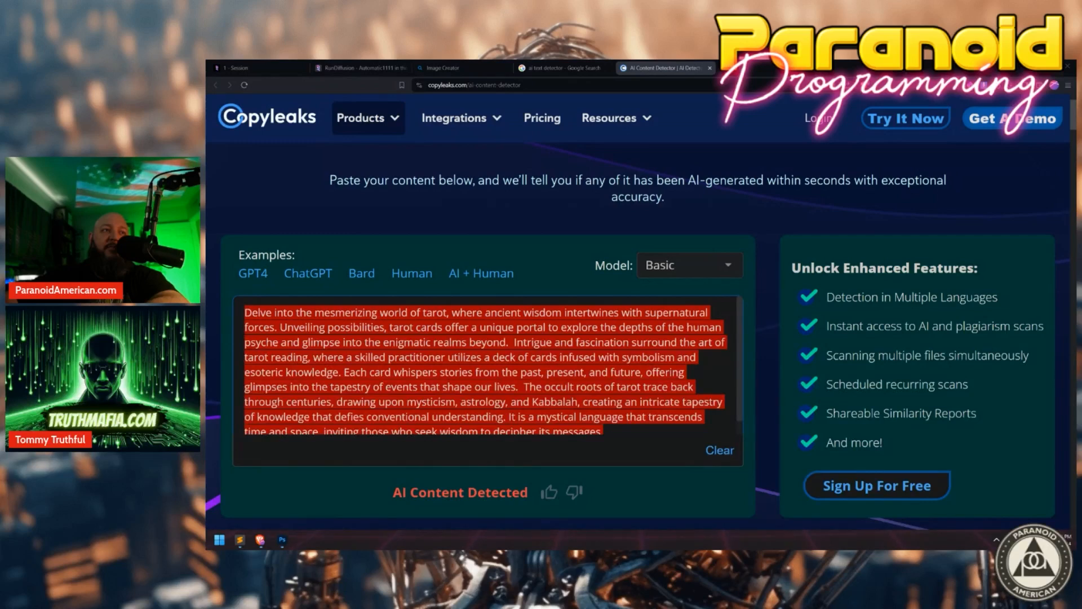
drag(207, 176, 456, 150)
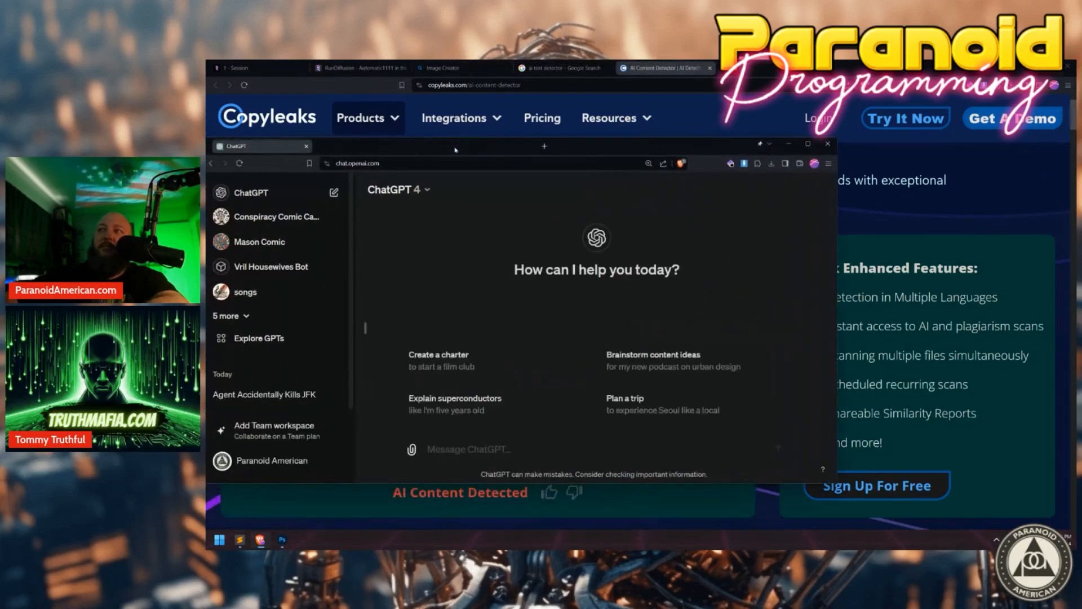
double_click(449, 154)
Write the ChatGPT prompt "rewrite this so it's not detectable by AI. don't use uncommon words like tapestry".
text(rewrite this so )
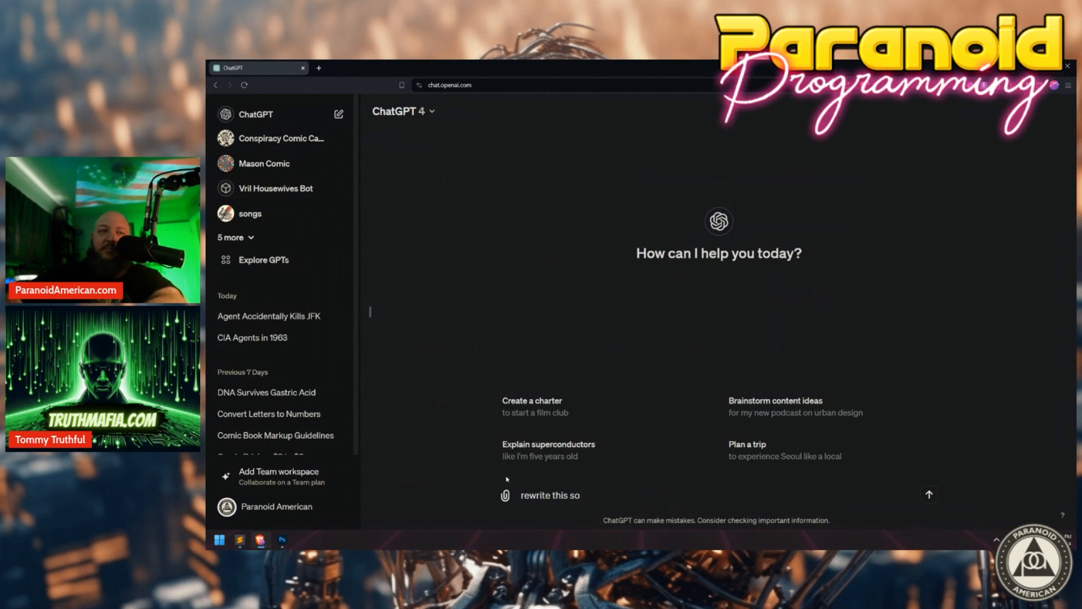
text(it does)
key(BackSpace)
key(BackSpace)
key(BackSpace)
key(BackSpace)
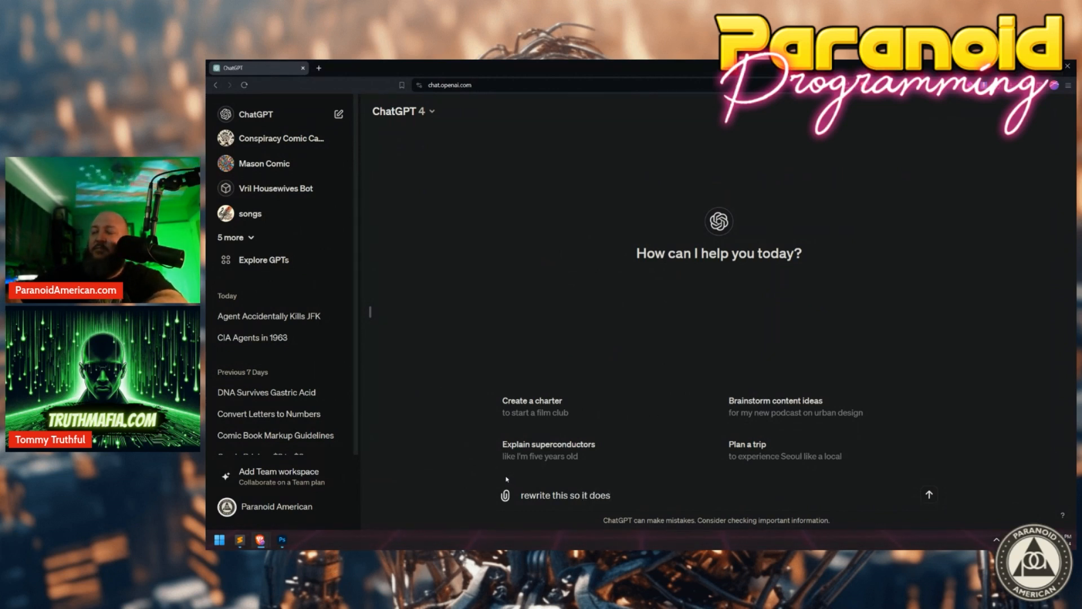
text('s not)
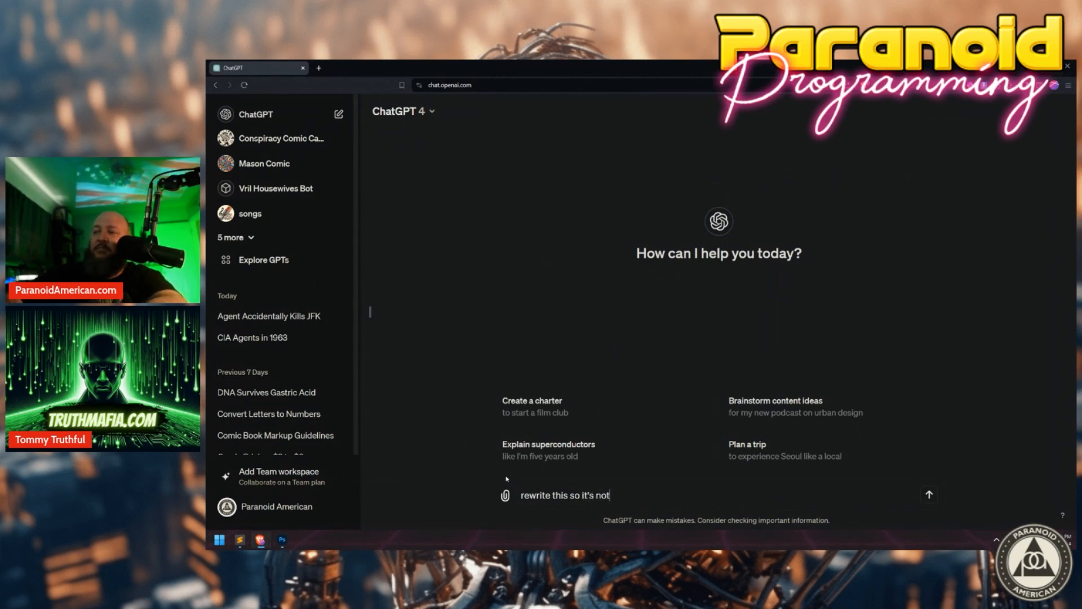
text( detecta)
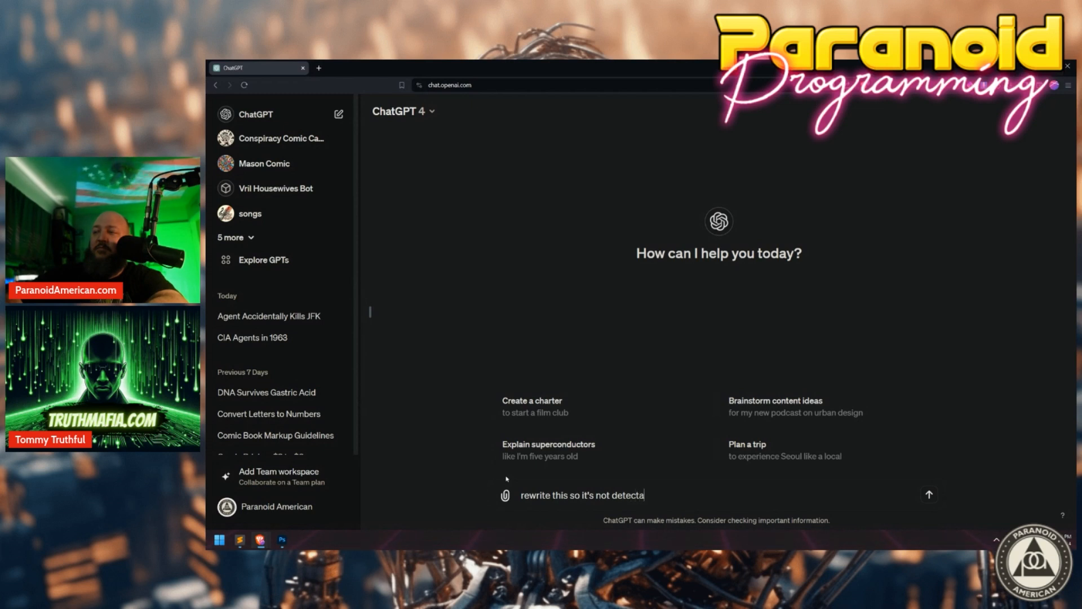
text(ble by AI. don't use)
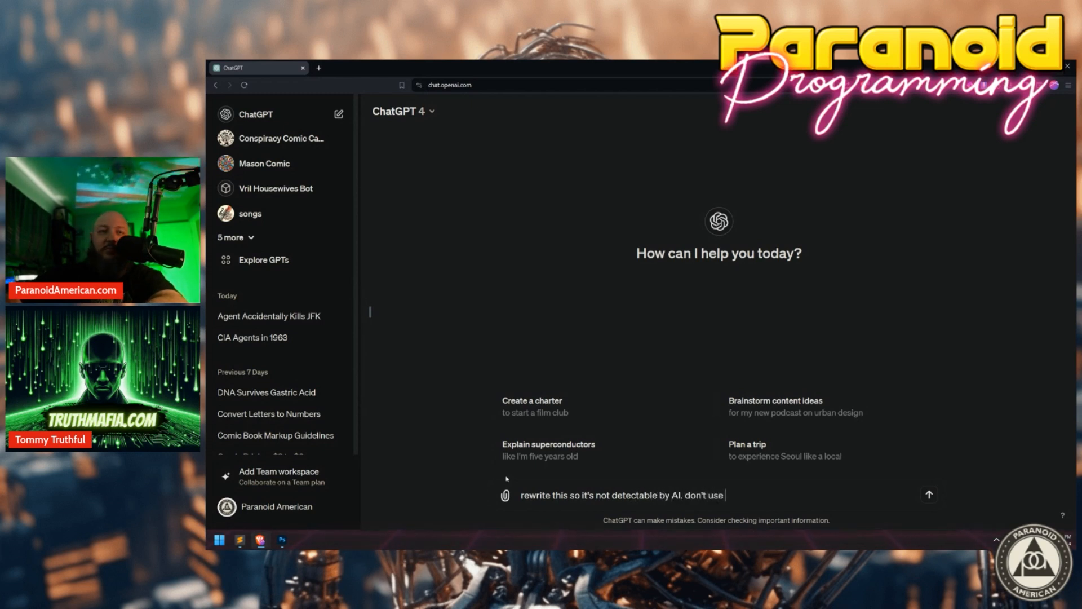
text( uncommon words like tapes)
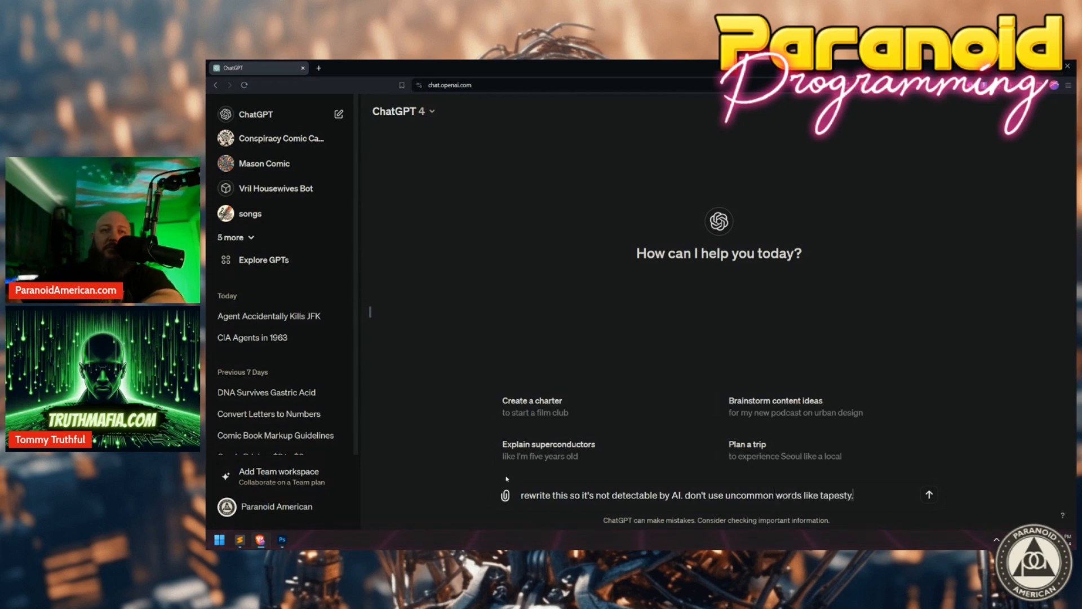
text(t)
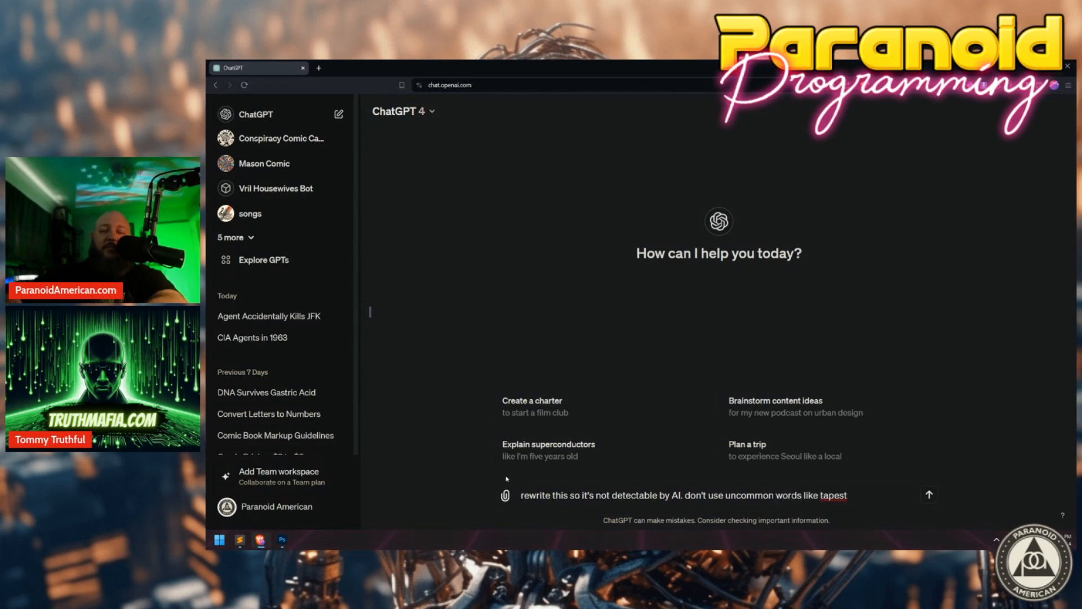
text(ry)
Add the copied tarot passage in quotation marks below the instruction, enlarge the page for reading, and send the prompt.
key(shift+Return)
text(")
key(ctrl+v)
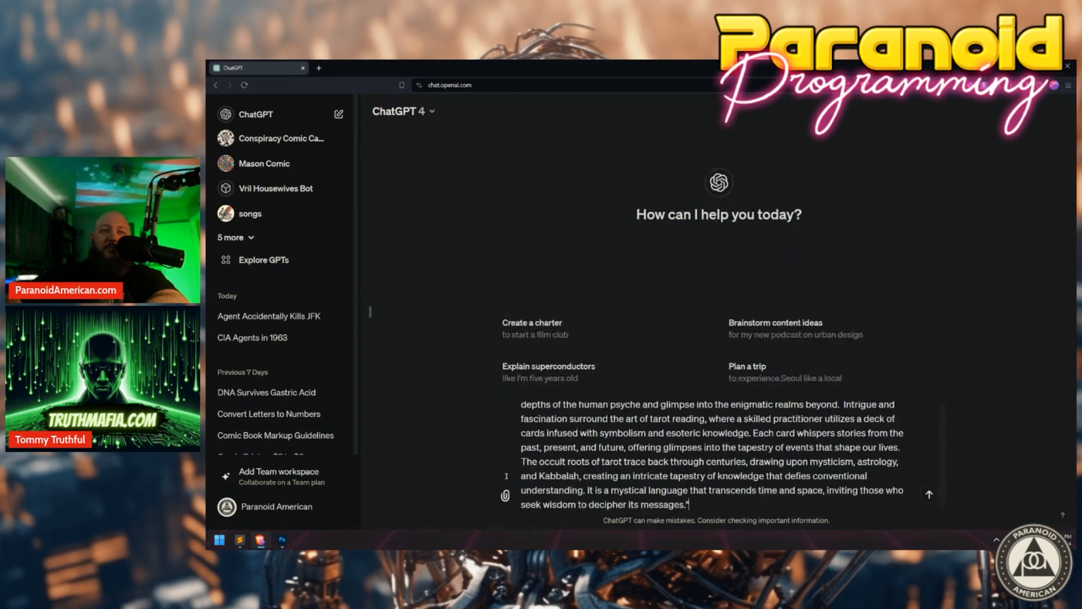
scroll(506, 476, up, 6)
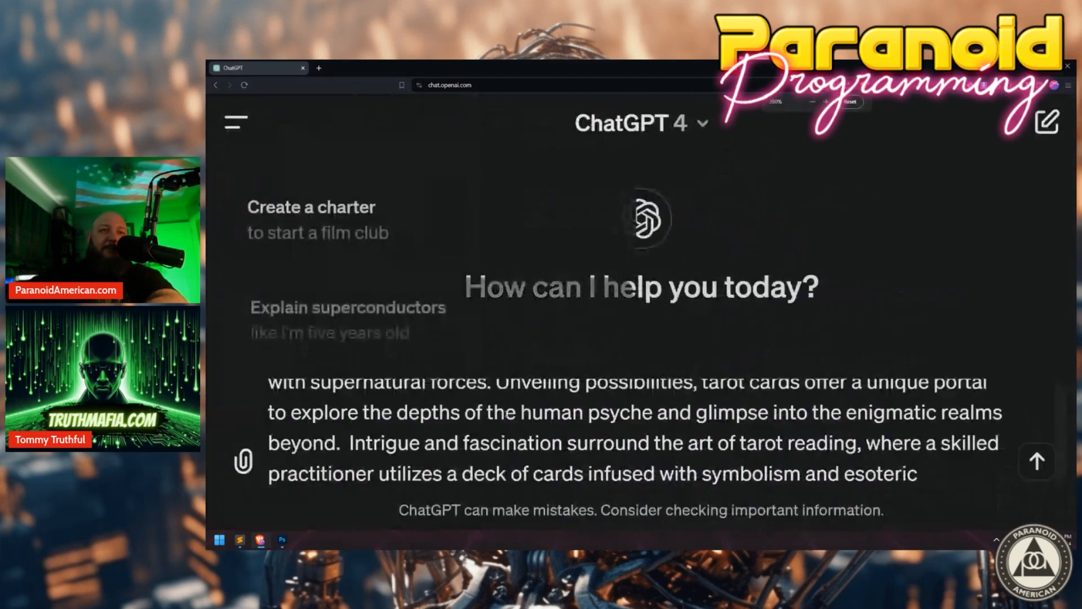
scroll(588, 412, up, 3)
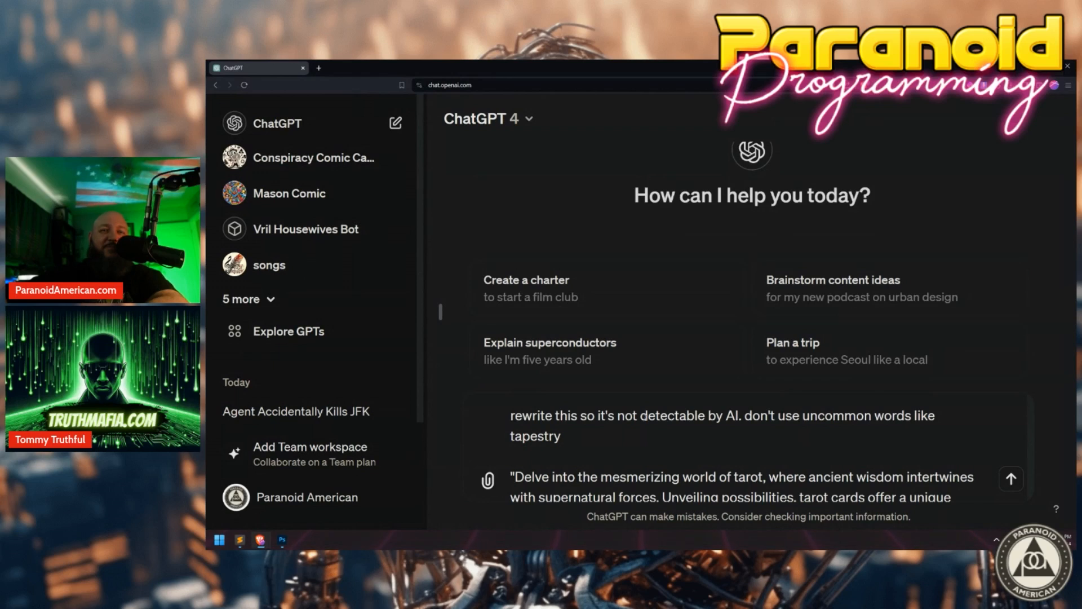
scroll(645, 420, down, 3)
scroll(653, 440, up, 3)
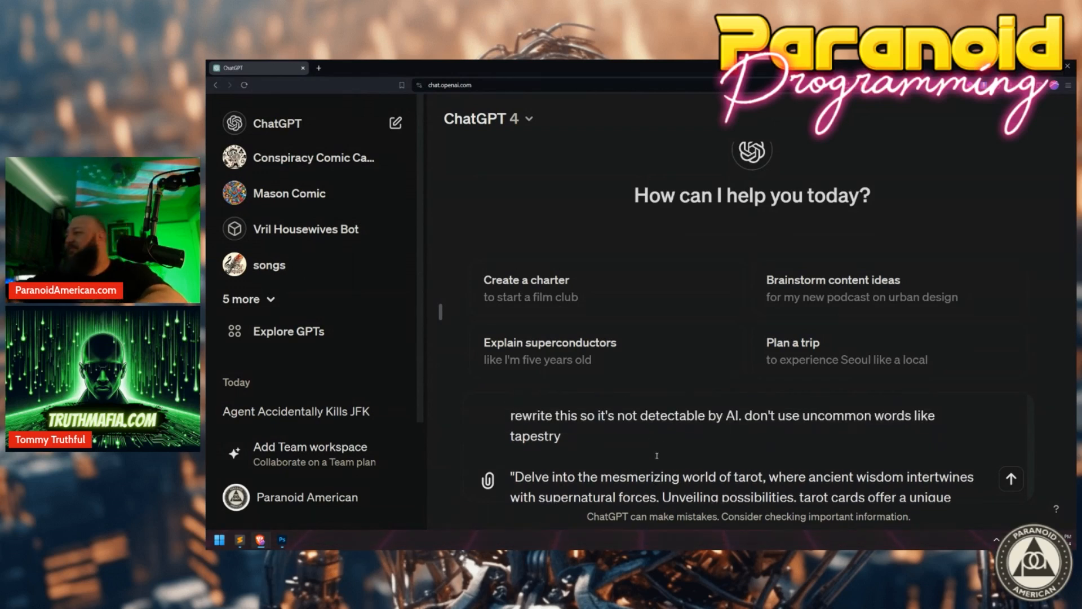
click(623, 437)
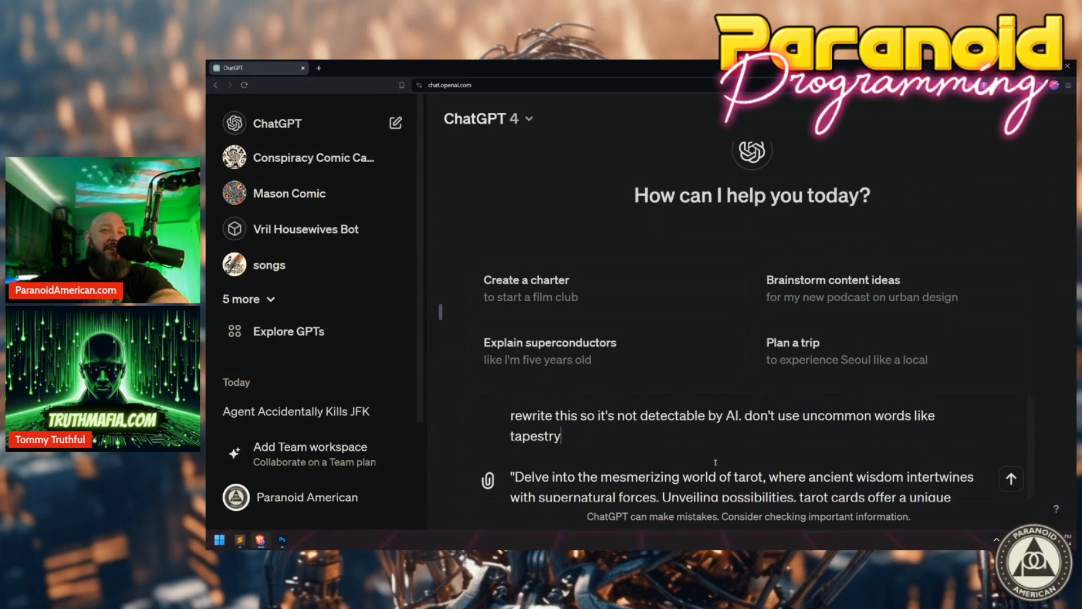
scroll(715, 463, down, 2)
scroll(715, 462, up, 2)
key(Return)
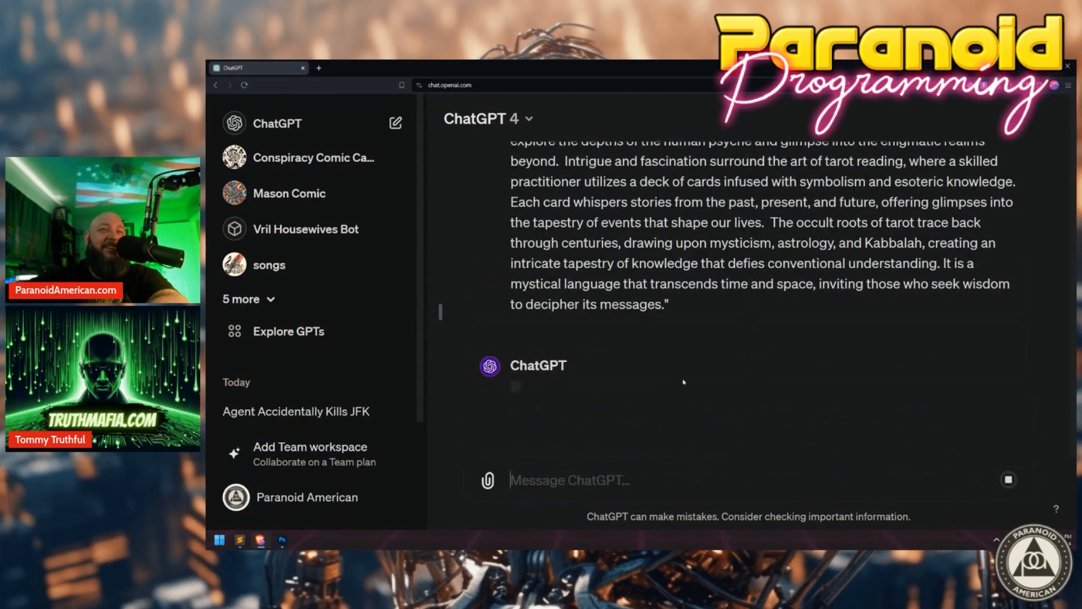
Copy the whole rewritten tarot passage from ChatGPT's reply.
scroll(683, 382, up, 2)
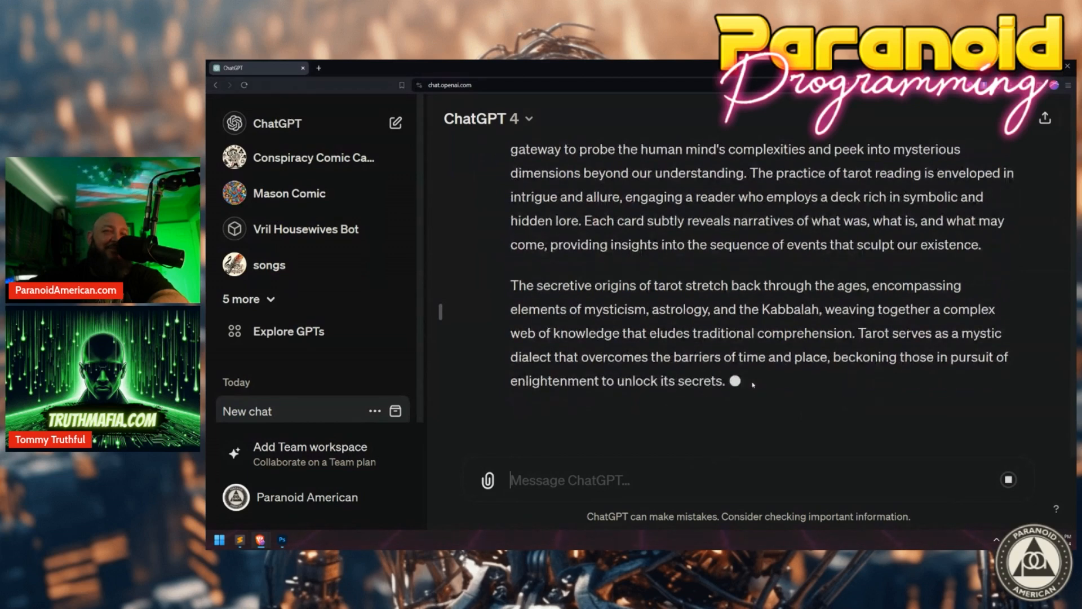
scroll(574, 306, up, 3)
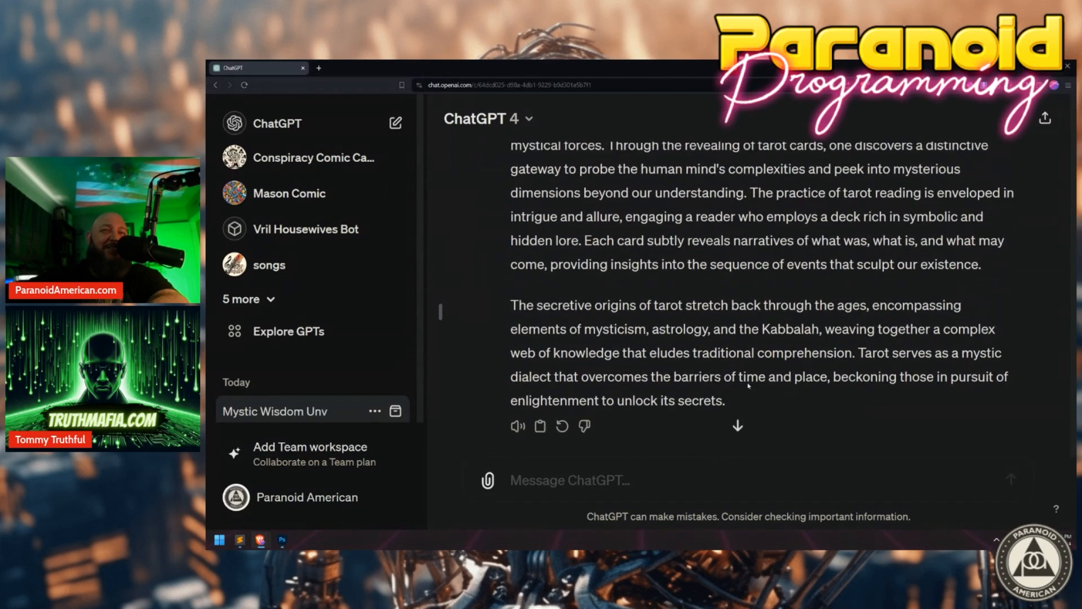
shift+click(512, 226)
key(ctrl+c)
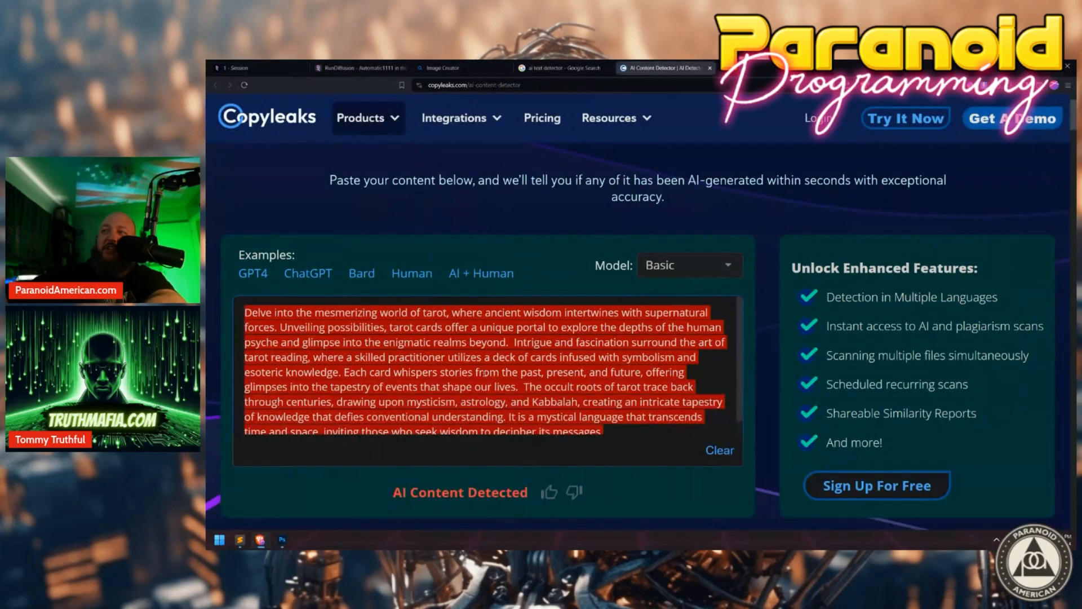
Replace the original passage in the Copyleaks detector with the copied rewrite, run the AI check, and review the highlighted text.
key(ctrl+a)
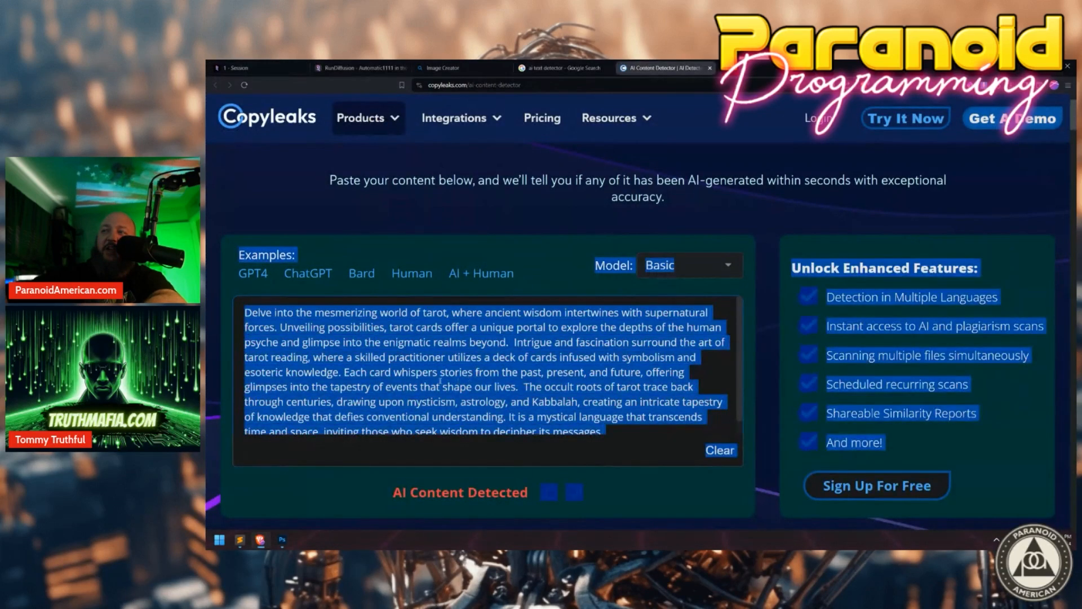
click(720, 450)
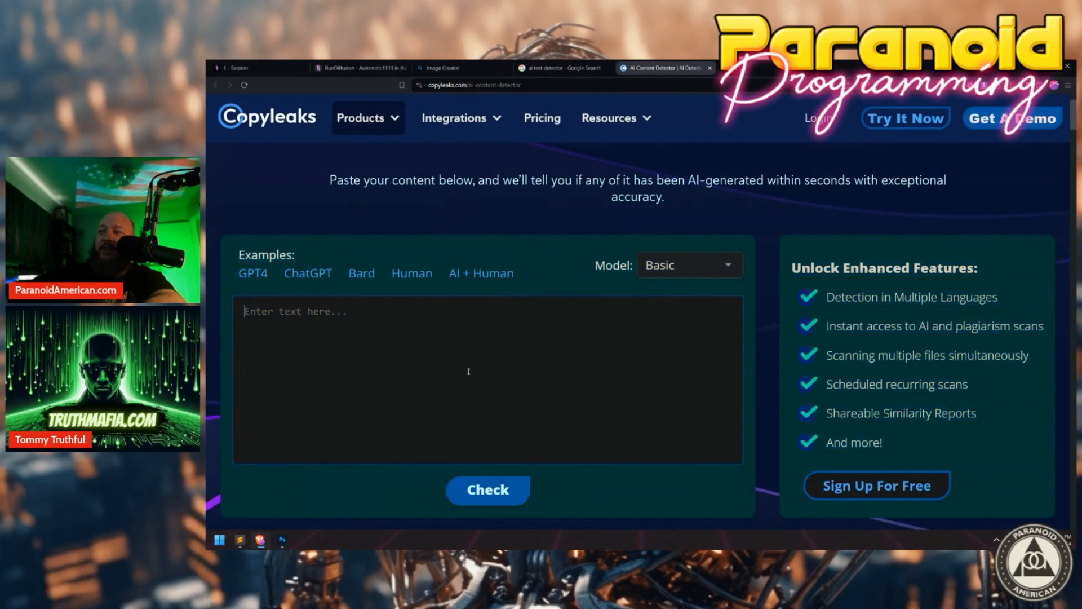
key(ctrl+v)
click(470, 497)
scroll(530, 395, down, 5)
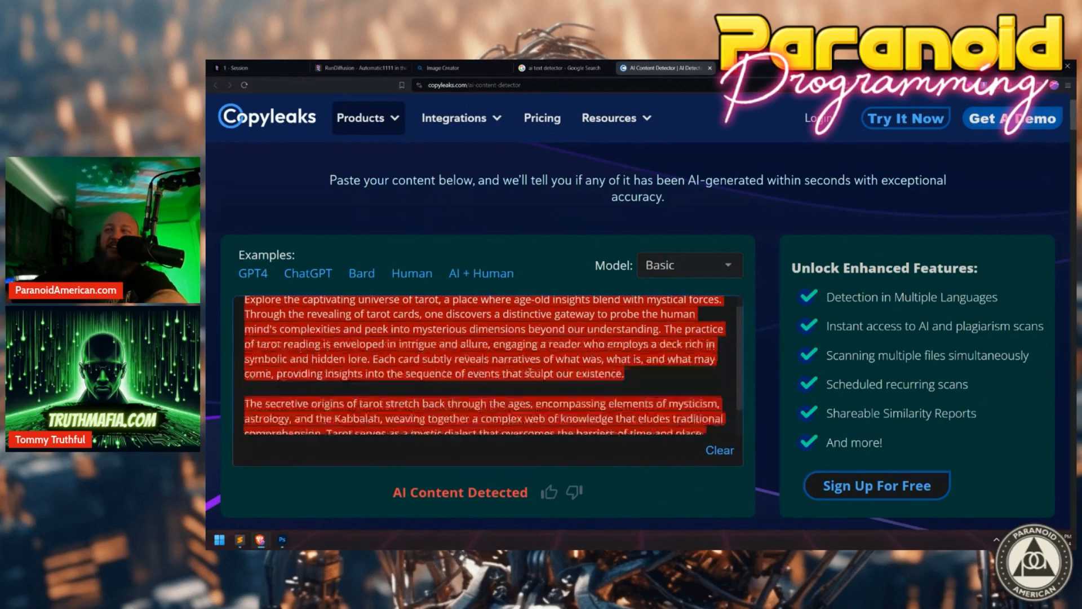
scroll(530, 350, up, 2)
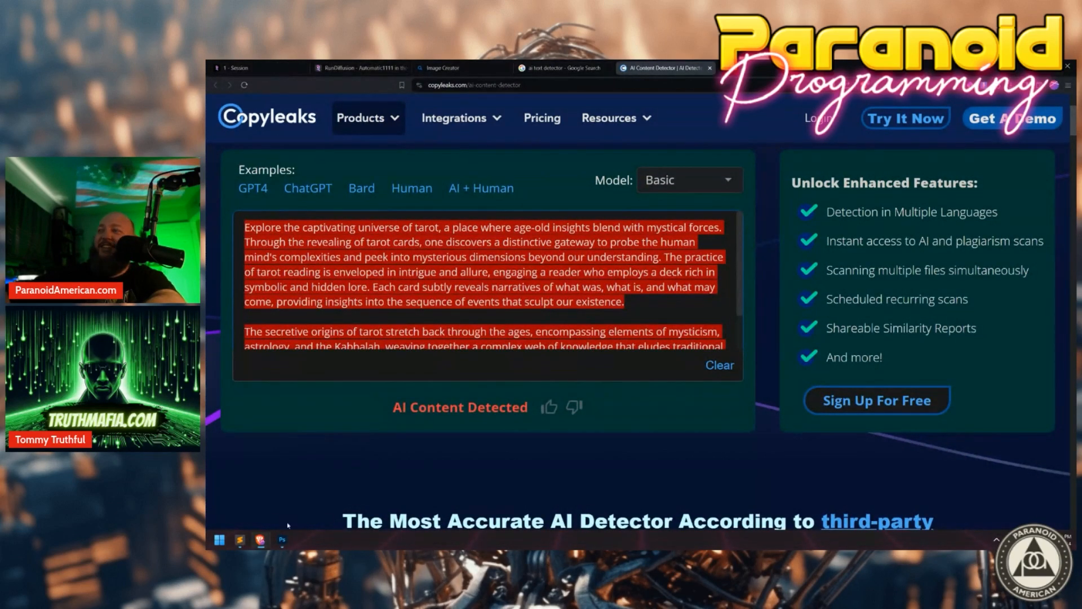
Return to the ChatGPT conversation and draft a follow-up asking to rewrite that so it doesn't contain any code or patterns detectable as AI.
mouse_move(258, 542)
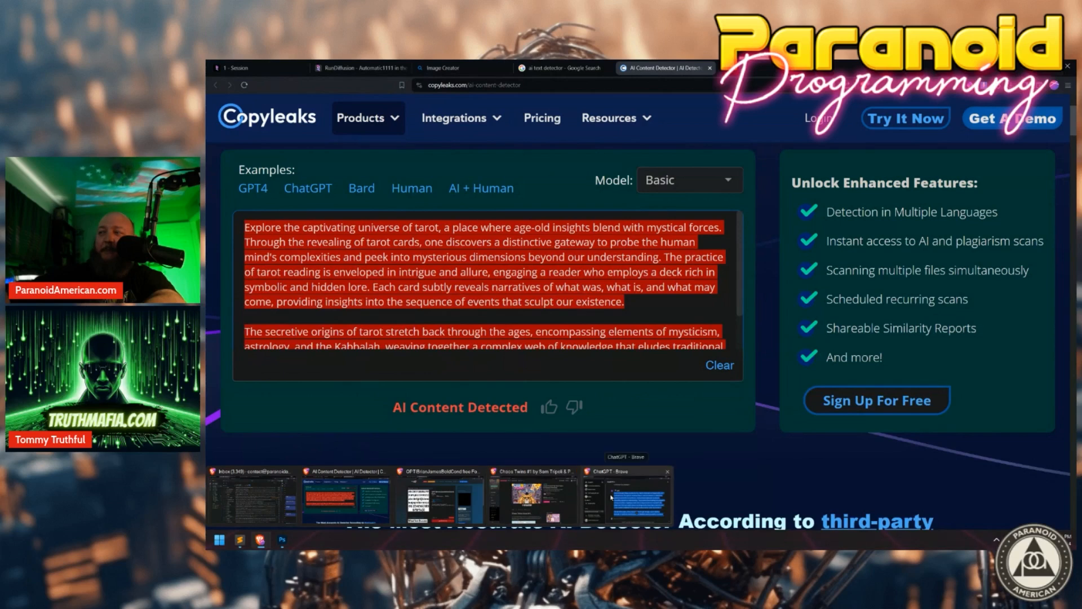
click(625, 468)
scroll(627, 462, down, 4)
click(596, 473)
text(reweri)
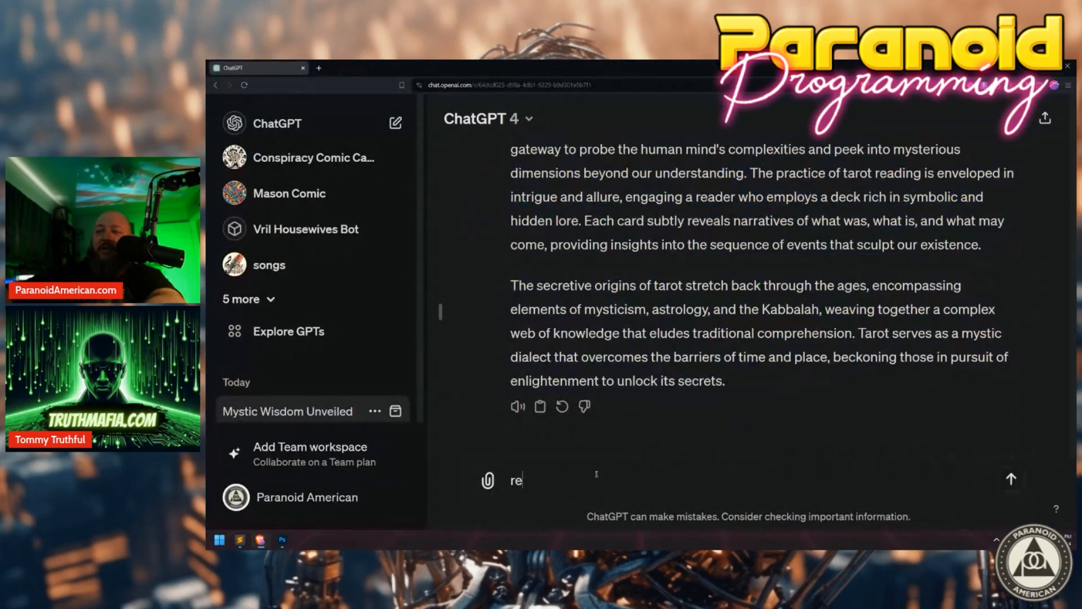
key(BackSpace)
text(rite that )
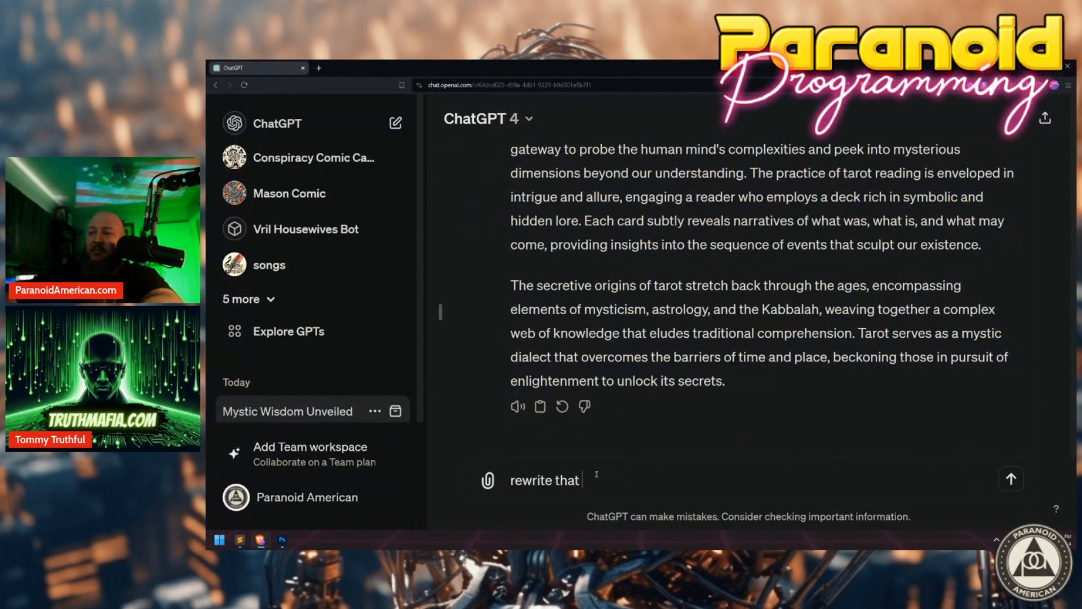
text(so it doesn't contain)
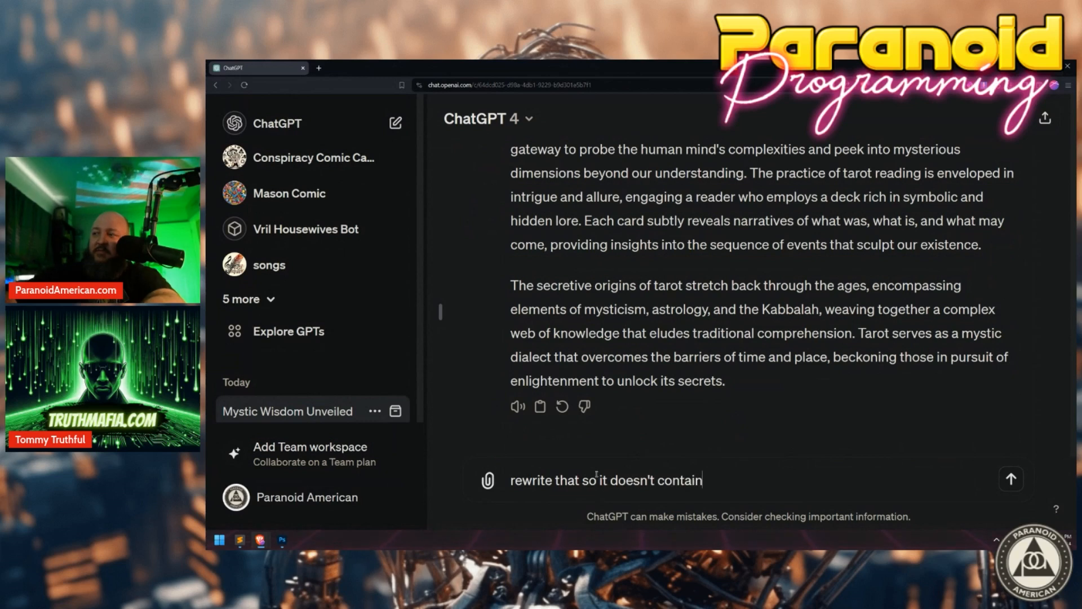
text( any code or patter)
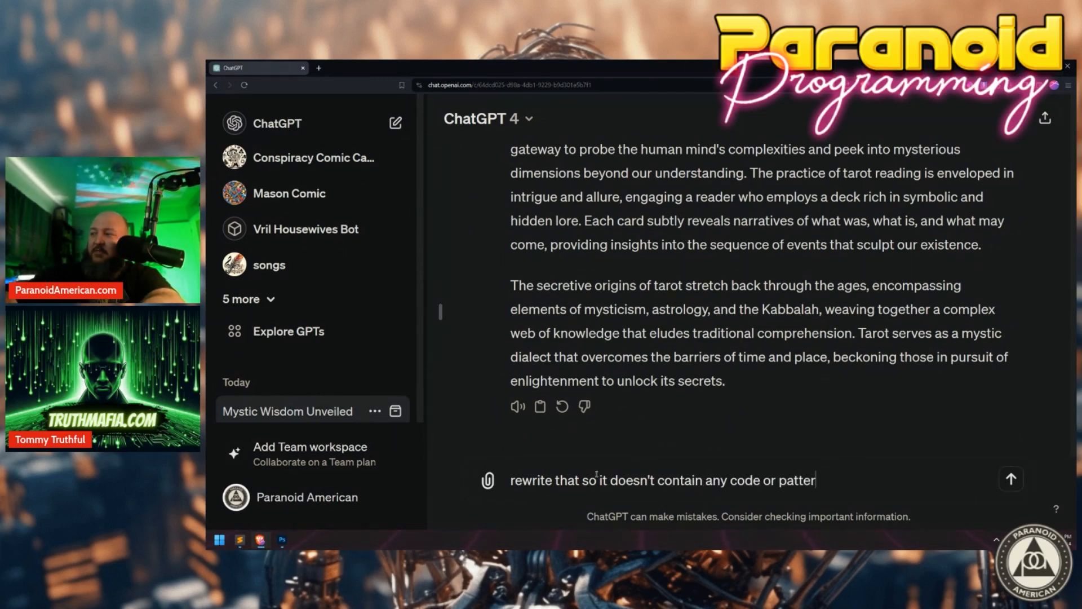
text(ns that wi)
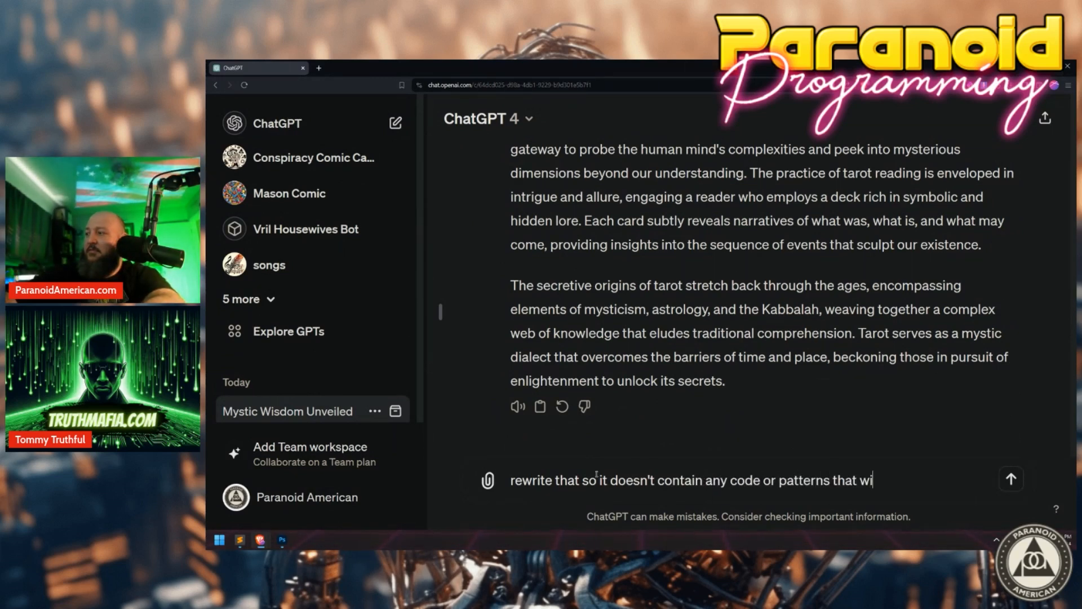
text(ll be detactable)
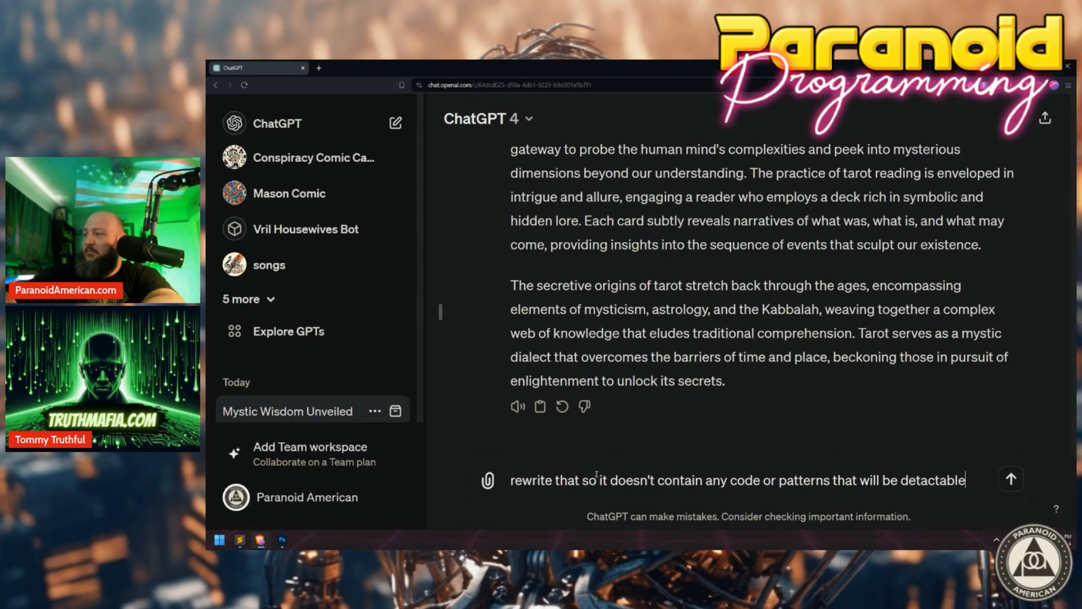
text( as AI)
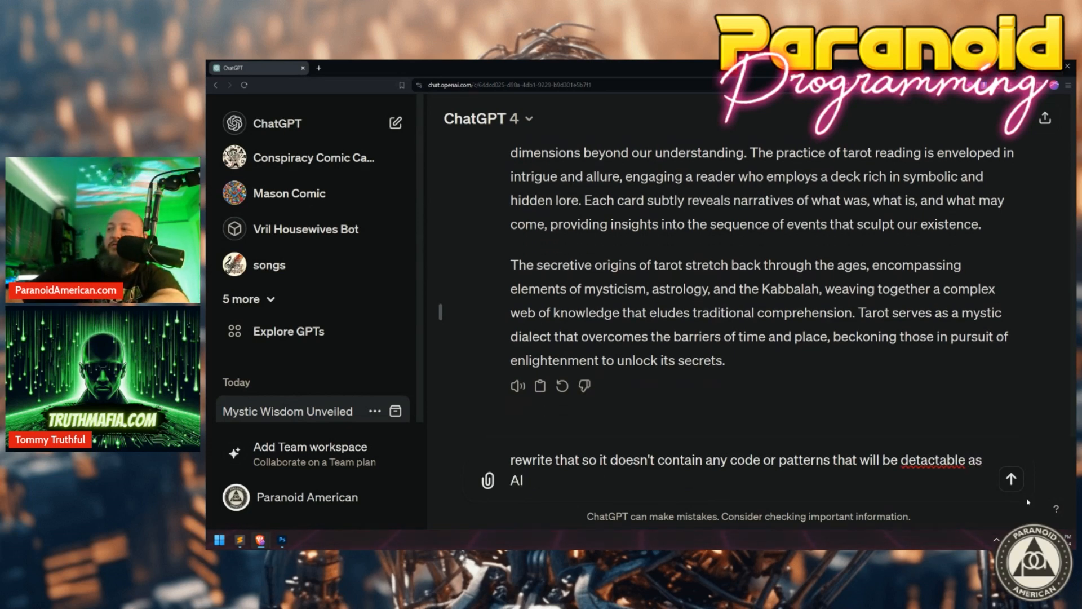
Correct the misspelled word in the follow-up to "detectable" and send the request.
double_click(935, 465)
right_click(935, 467)
click(970, 342)
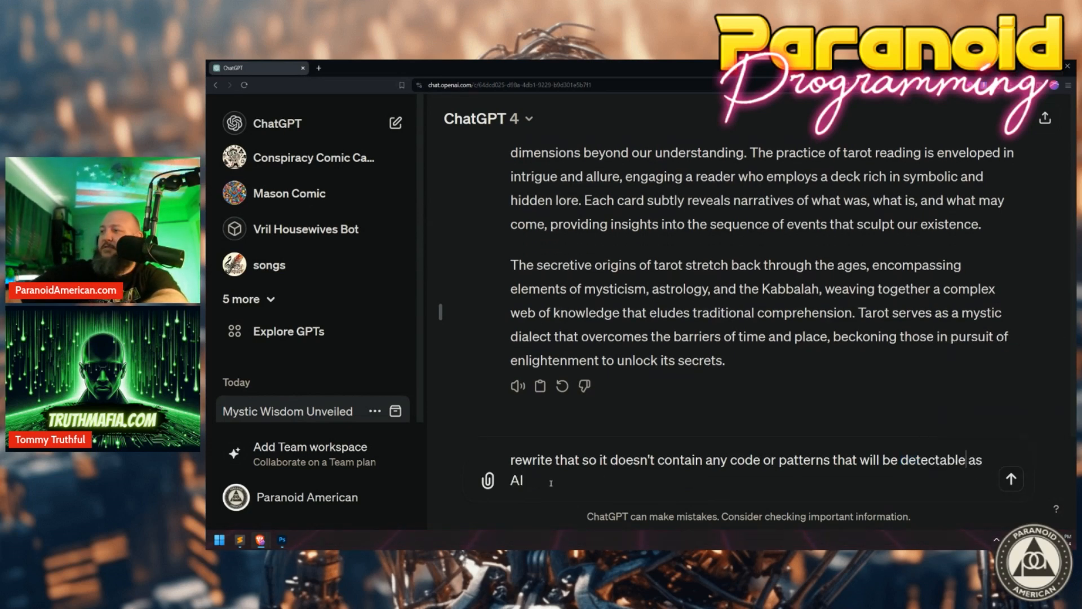
key(Return)
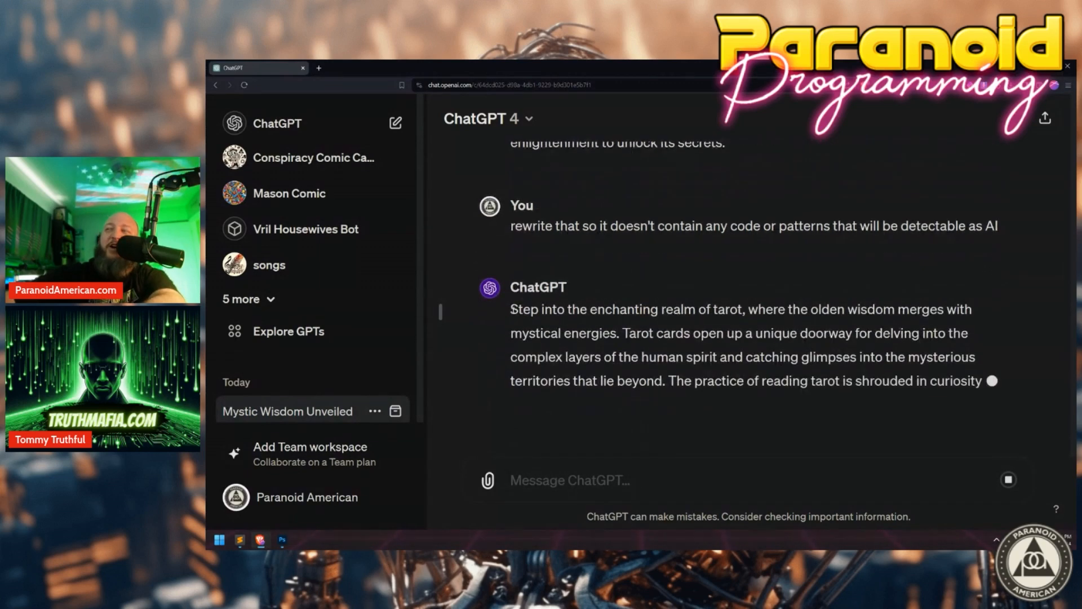
Read through ChatGPT's latest rewritten tarot passage and copy its full text.
drag(510, 285, 702, 271)
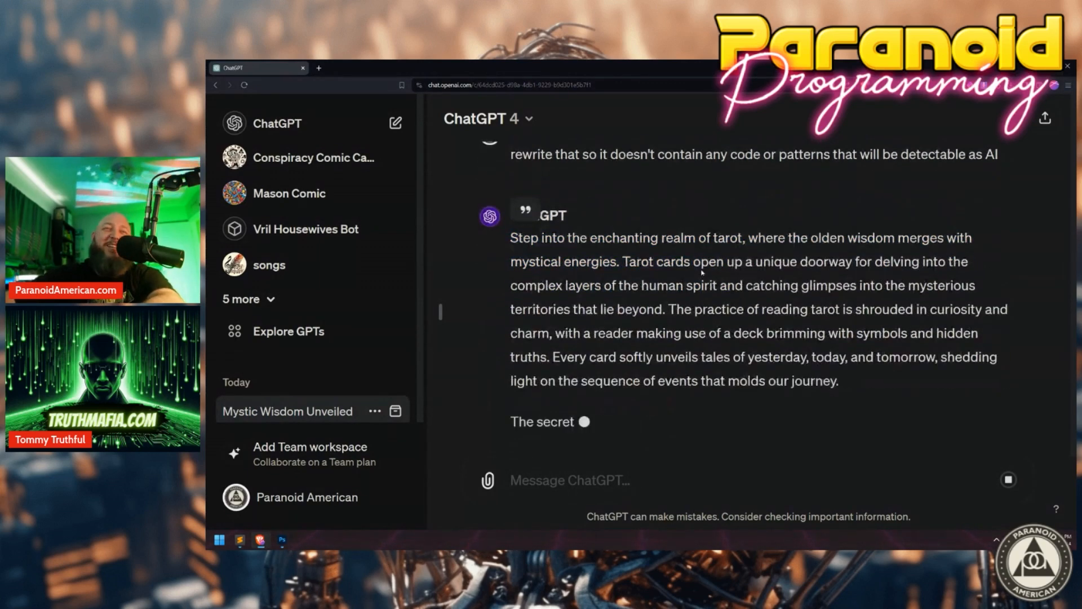
scroll(702, 271, up, 2)
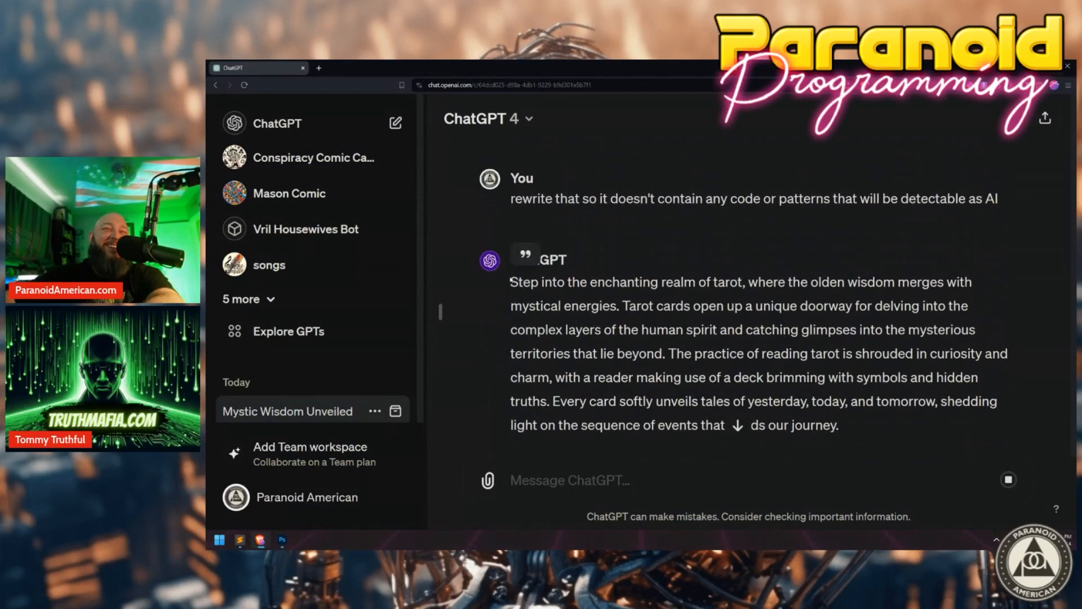
drag(510, 282, 662, 280)
click(688, 280)
scroll(705, 285, down, 1)
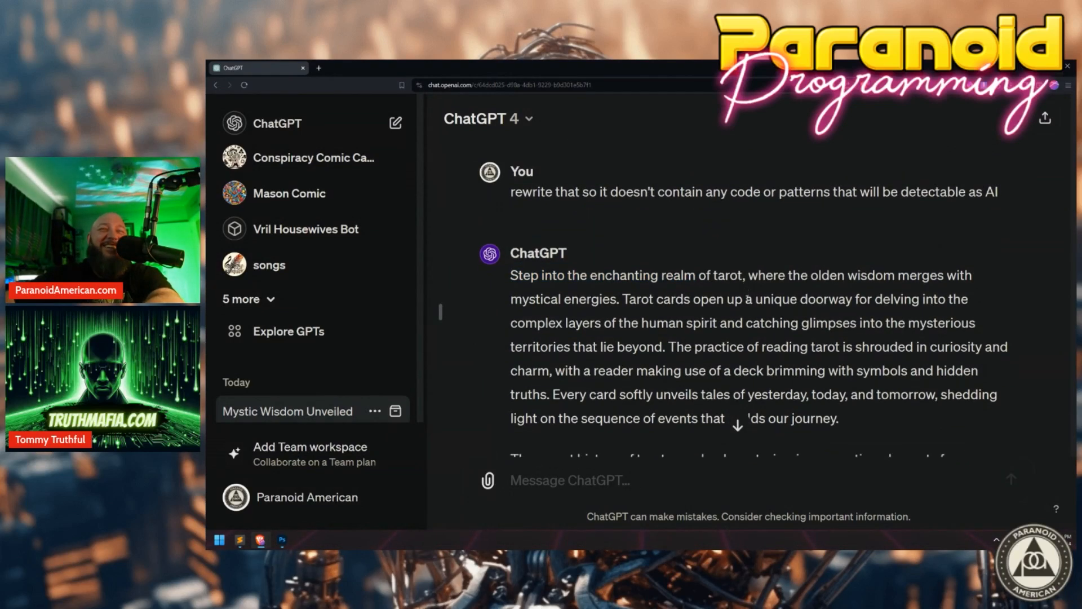
scroll(828, 259, down, 3)
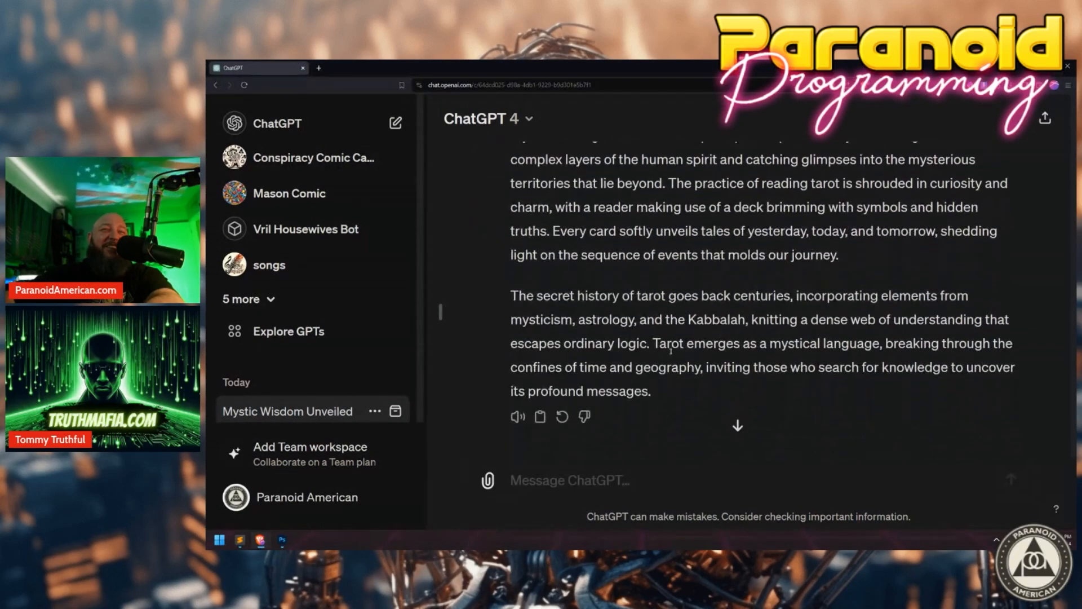
scroll(660, 396, up, 4)
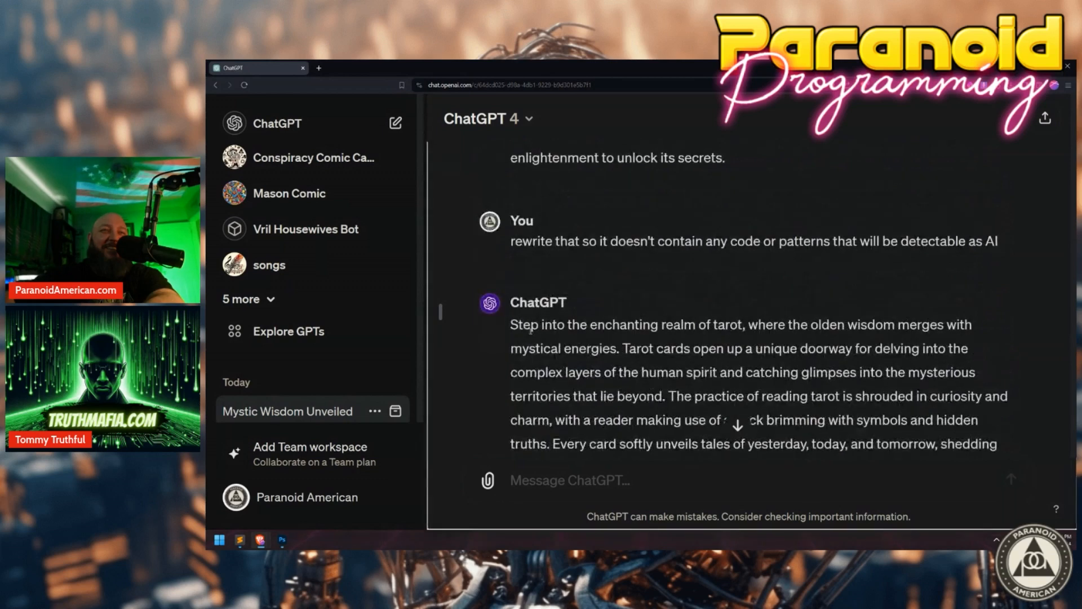
triple_click(514, 325)
key(ctrl+c)
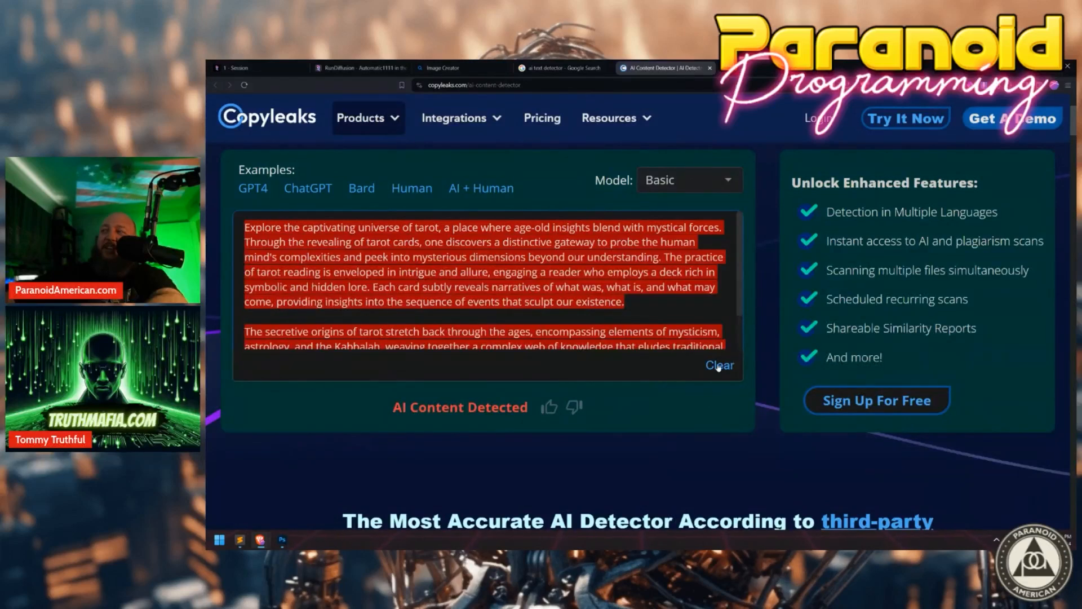
Replace the text in the Copyleaks detector with the newly copied rewrite, run the AI check, and review the highlighted passage.
click(718, 365)
key(ctrl+v)
click(485, 403)
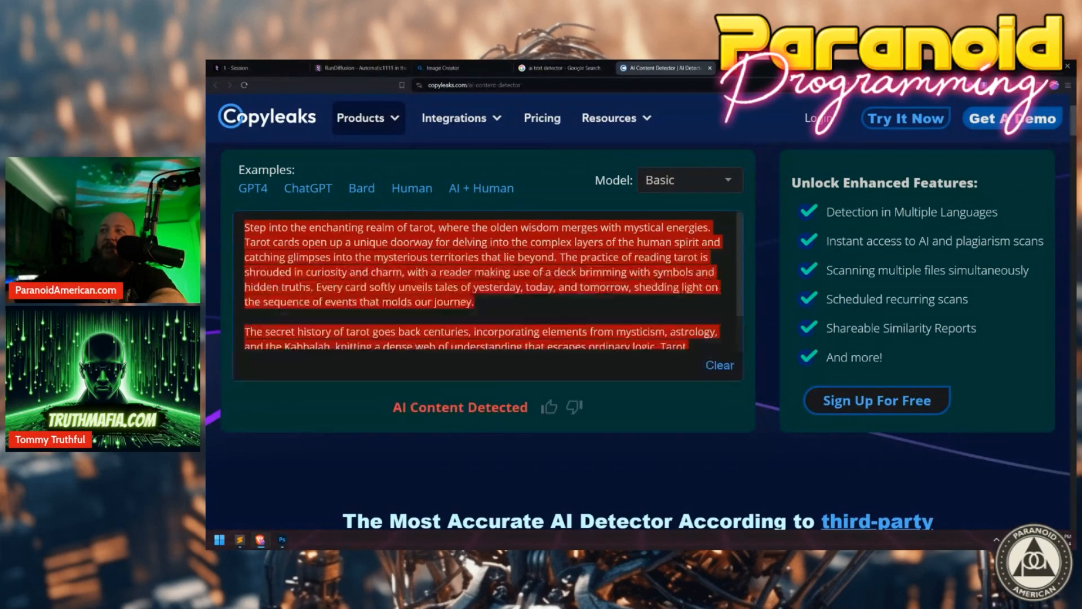
scroll(537, 291, up, 3)
scroll(507, 293, down, 5)
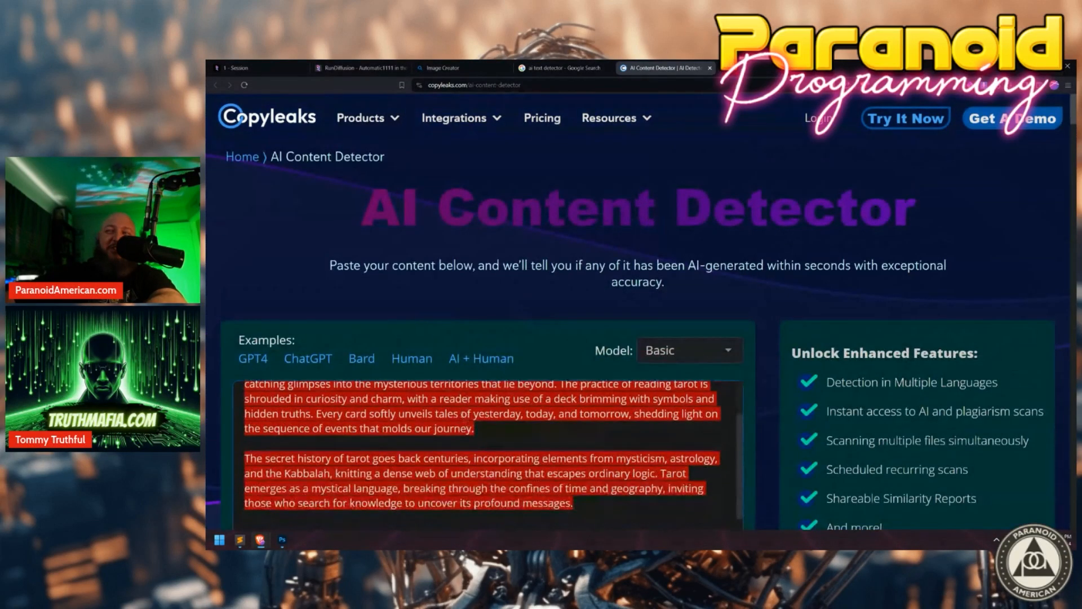
Switch to the RunDiffusion site and examine its Automatic1111 WebUI, Fooocus and Comfy UI offerings.
click(344, 69)
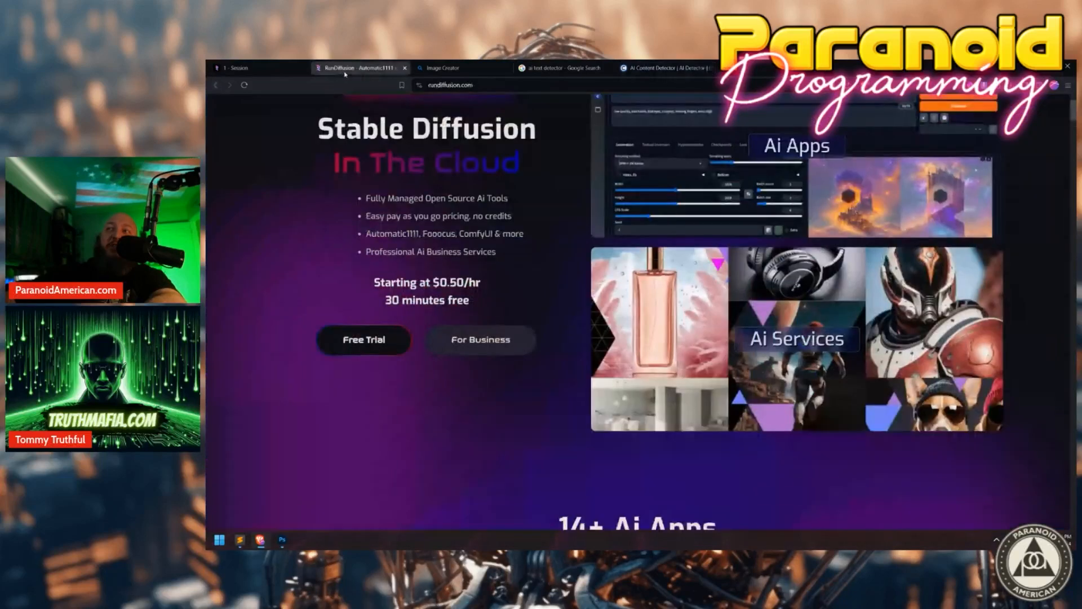
scroll(392, 242, up, 3)
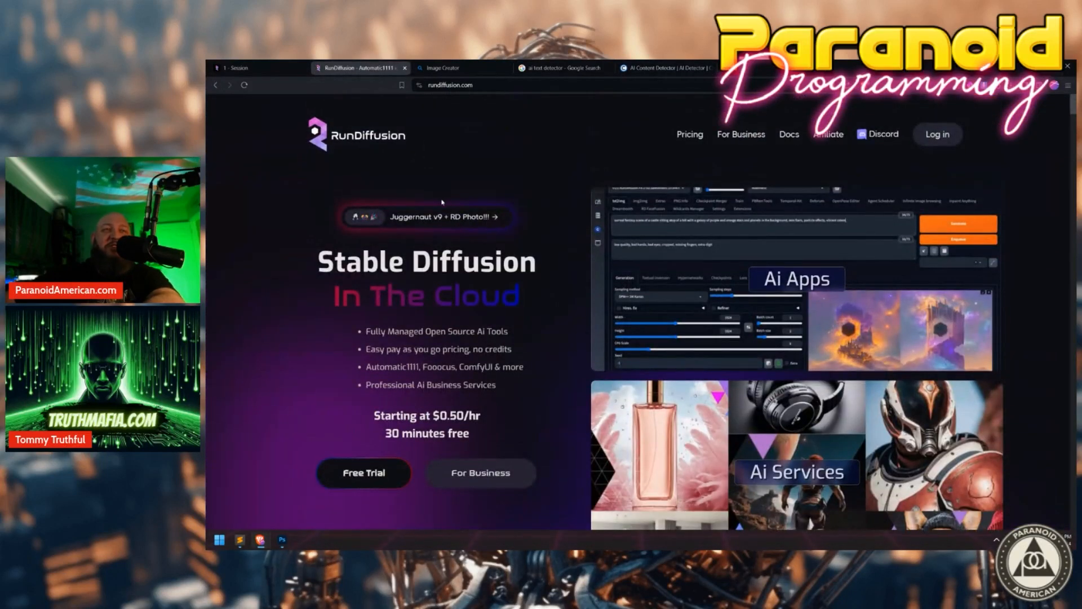
scroll(558, 263, down, 8)
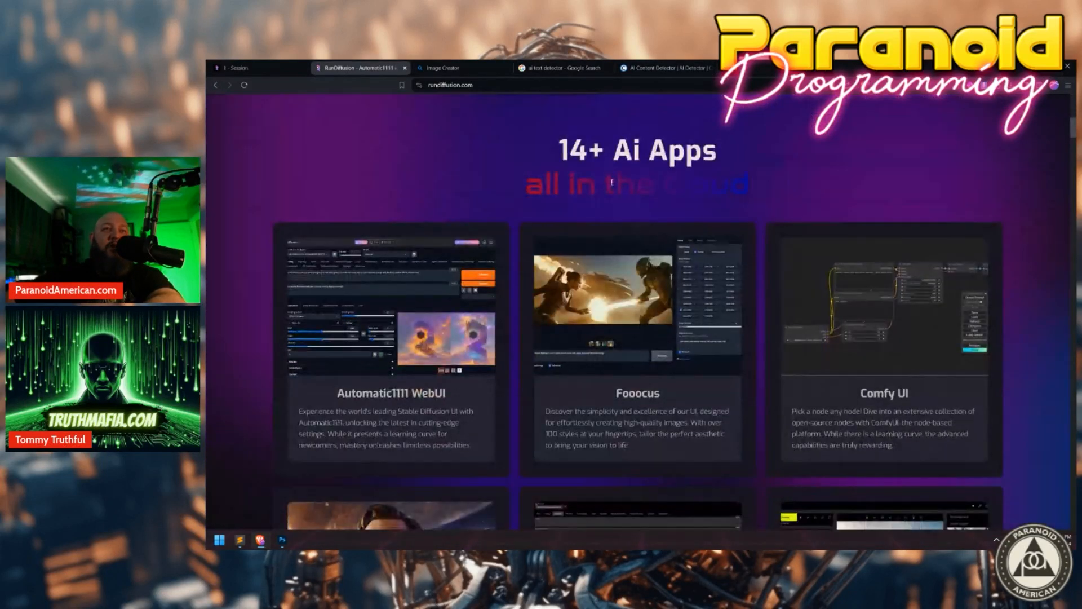
scroll(406, 337, down, 4)
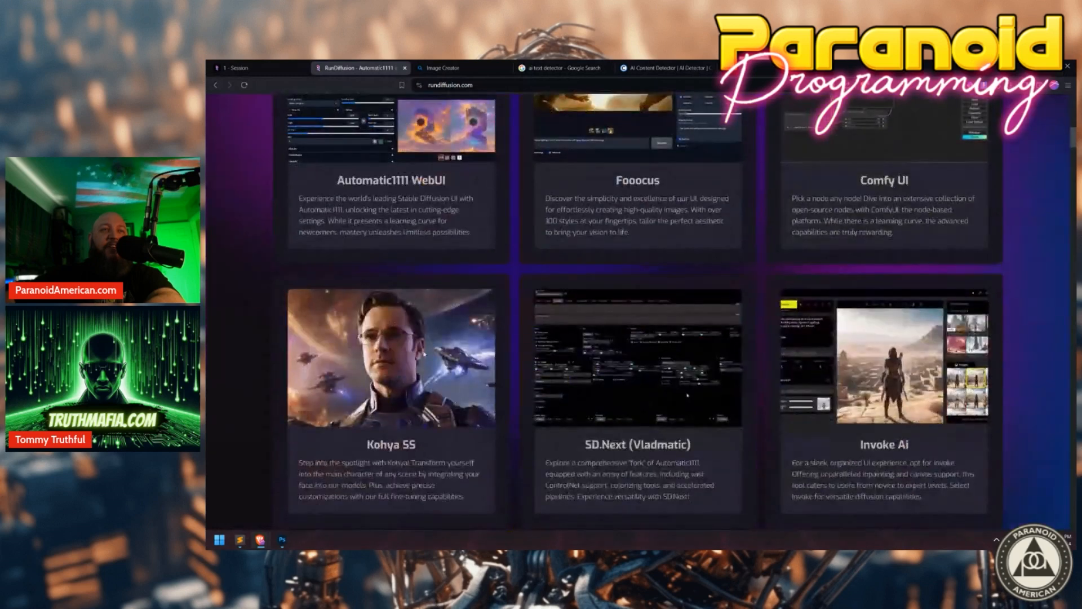
scroll(406, 336, up, 3)
scroll(405, 336, down, 1)
scroll(400, 332, up, 1)
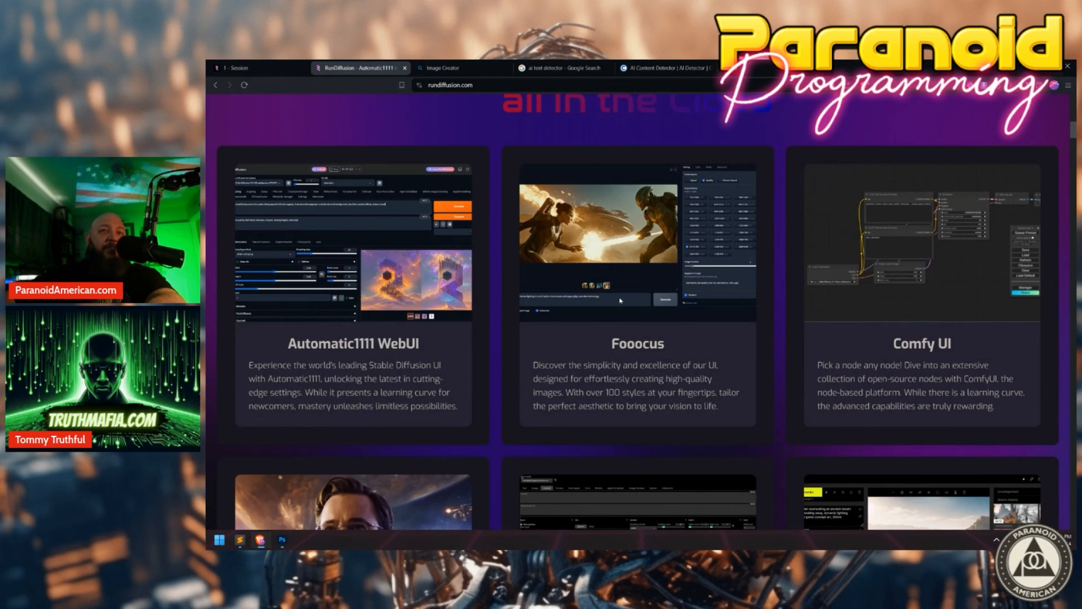
scroll(764, 310, down, 2)
scroll(906, 311, up, 2)
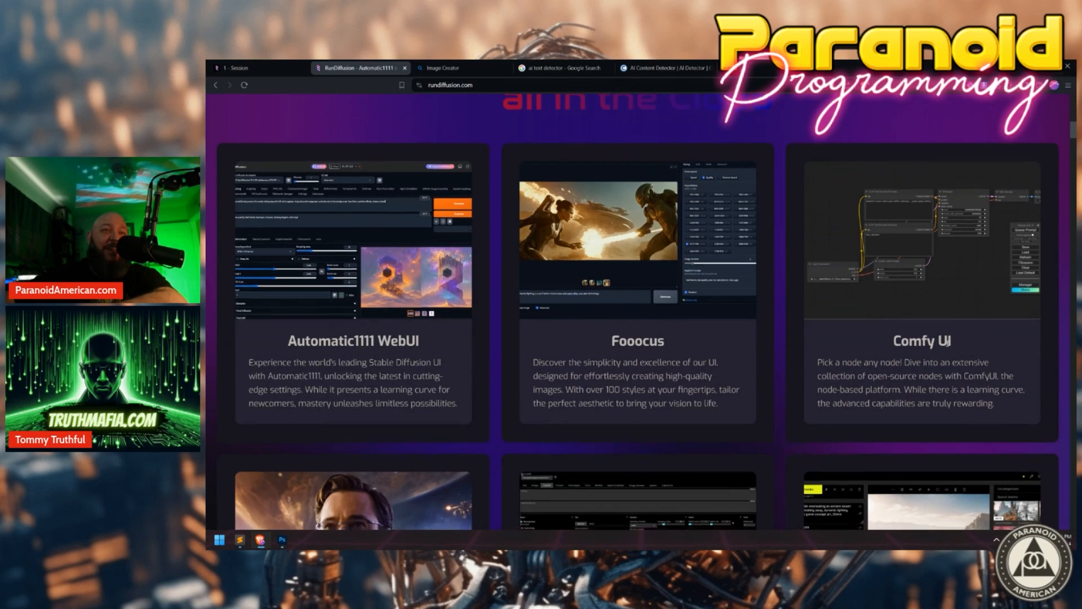
Examine RunDiffusion's remaining apps, including Kohya SS, SD.Next and Invoke Ai, and return to the start of the page.
scroll(947, 340, down, 3)
scroll(945, 293, down, 2)
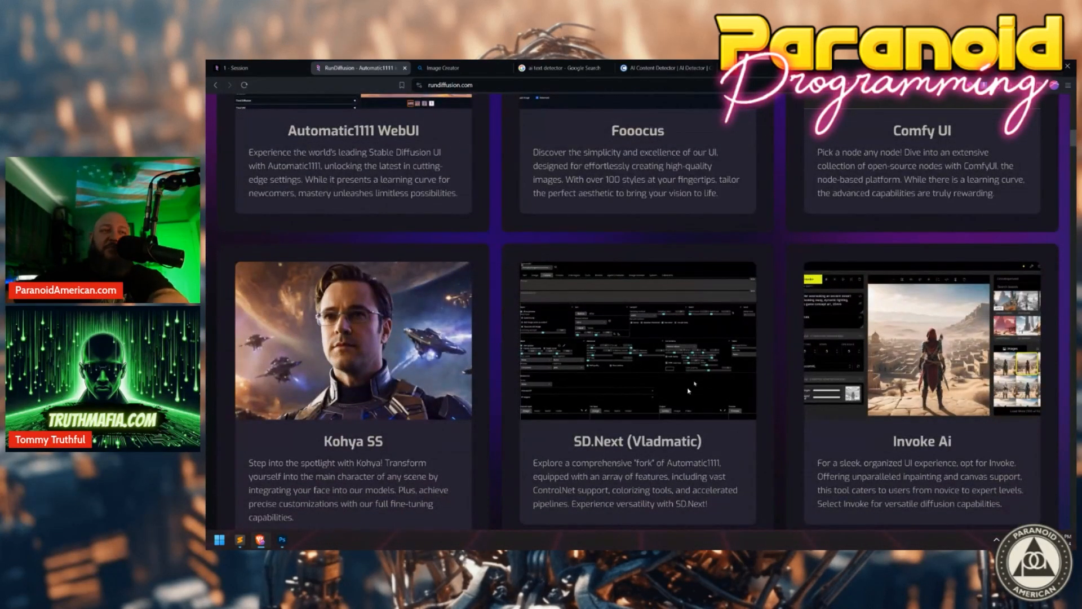
scroll(690, 391, up, 4)
scroll(692, 391, down, 4)
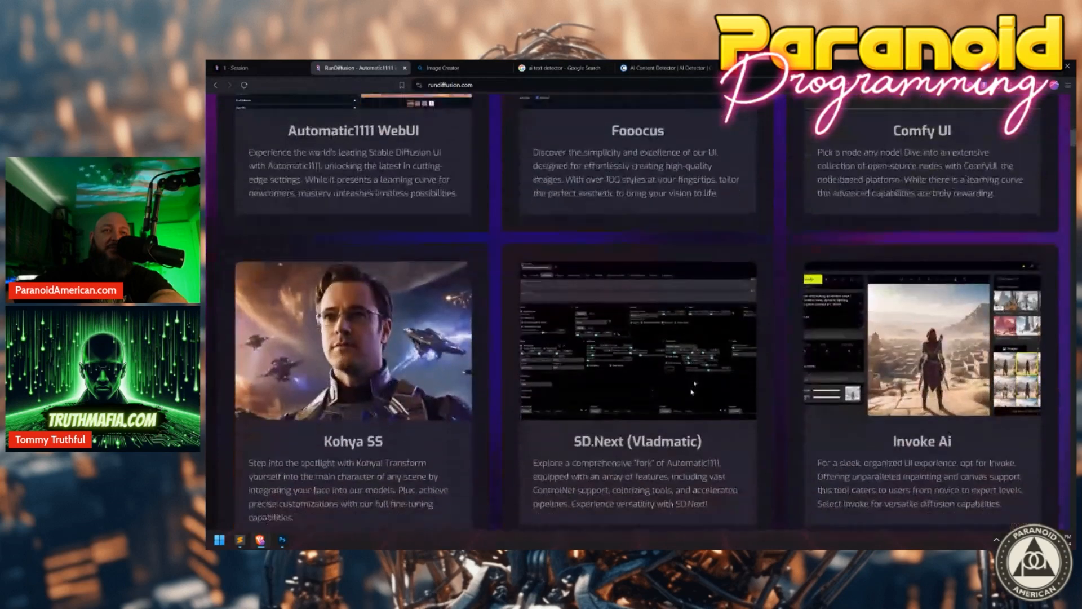
scroll(692, 389, down, 4)
scroll(691, 389, down, 8)
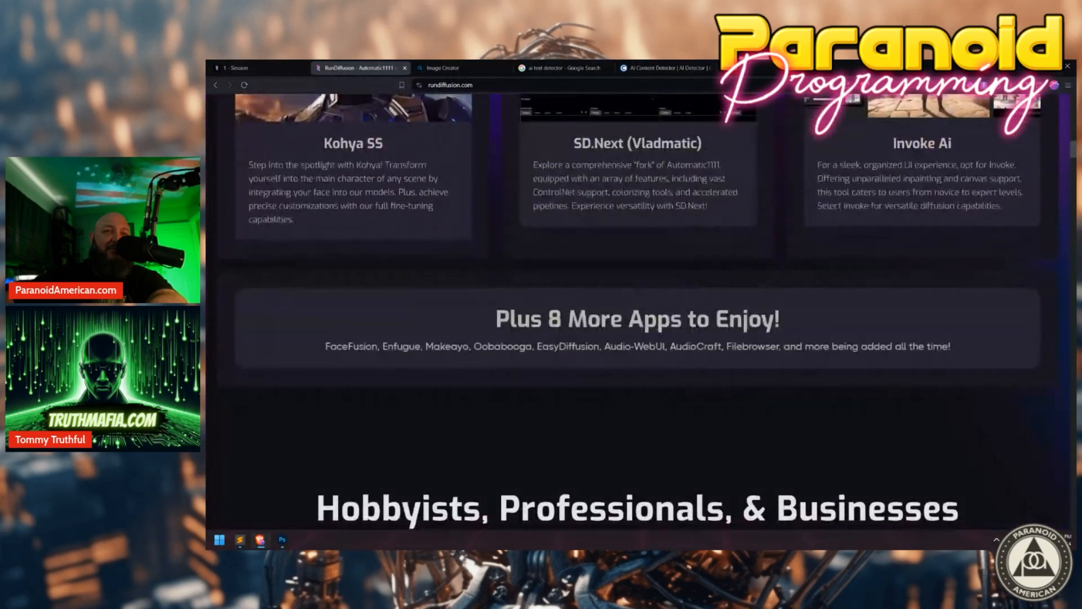
scroll(657, 330, up, 8)
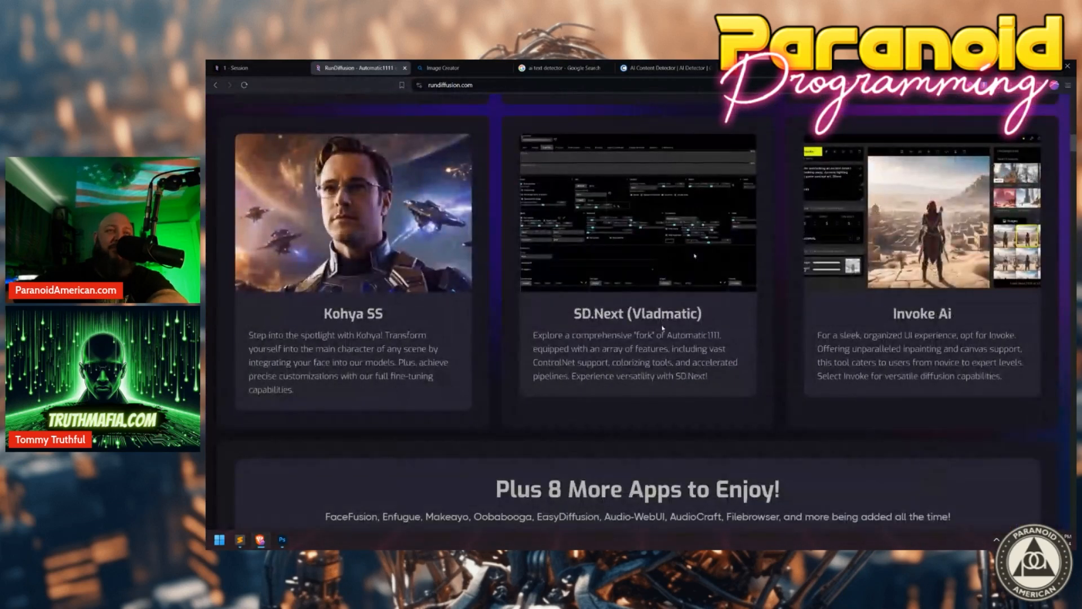
scroll(683, 335, up, 10)
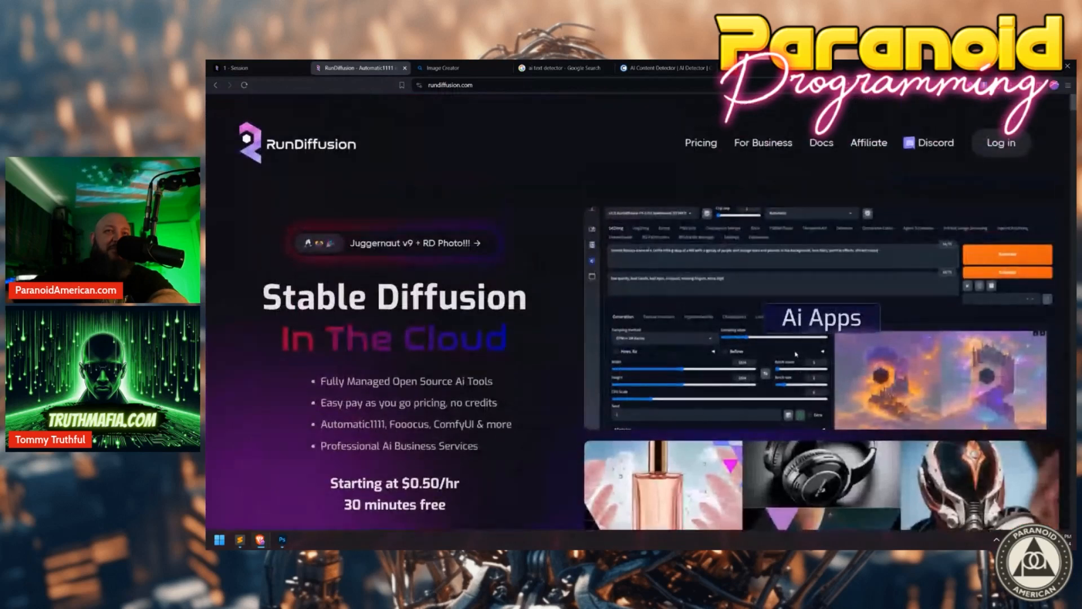
Open the RunDiffusion Docs and browse the tutorial articles.
click(821, 143)
scroll(509, 433, down, 1)
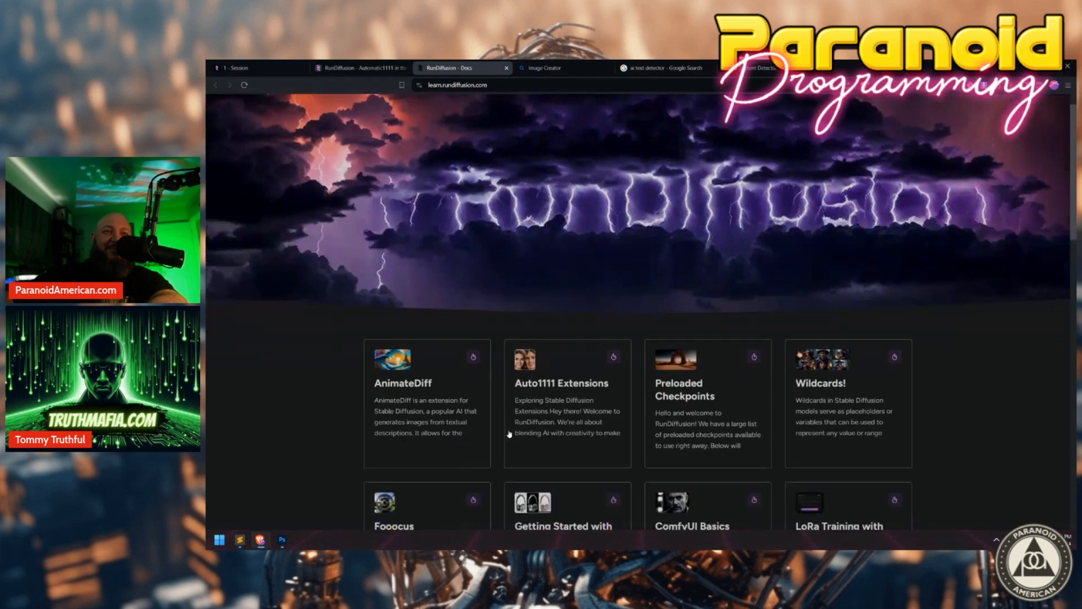
scroll(509, 433, down, 10)
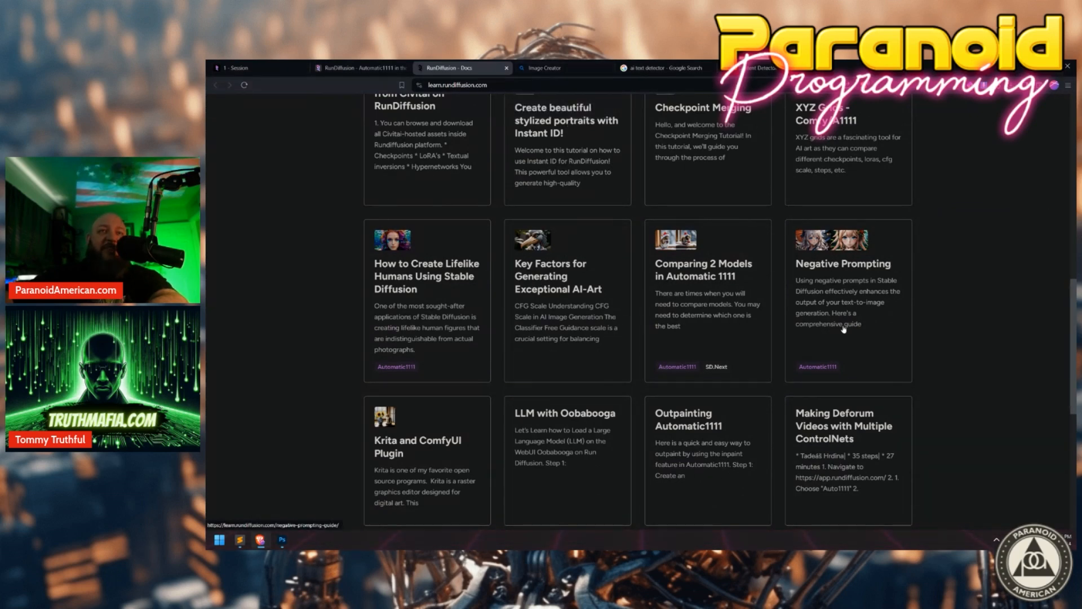
scroll(934, 337, down, 3)
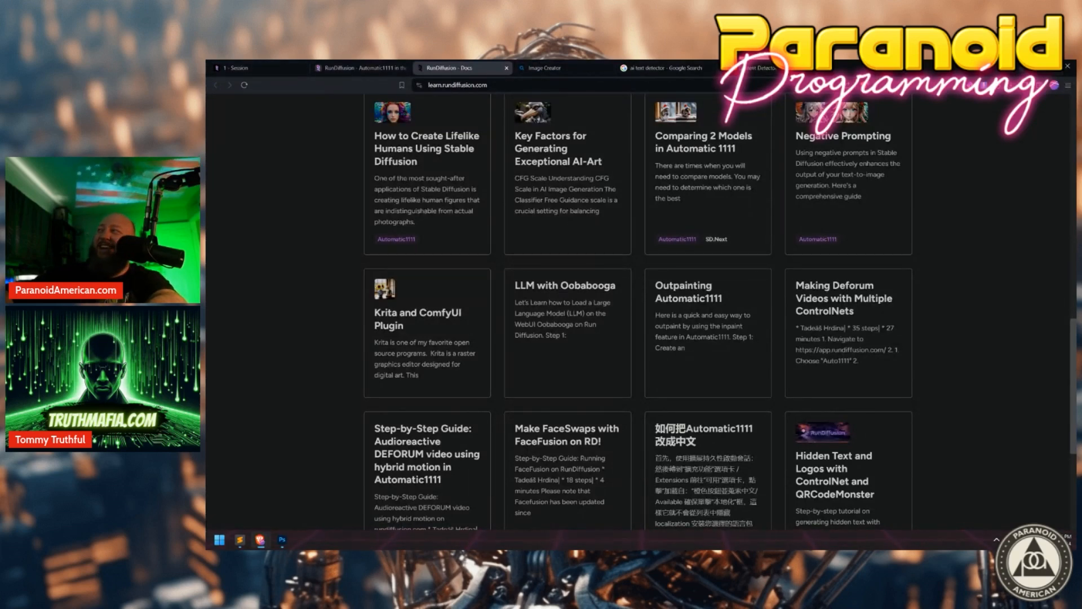
Review the flagged rewrite in the Copyleaks detector again and switch to the Truthful Spell Check GPT in ChatGPT.
key(alt+Tab)
mouse_move(259, 540)
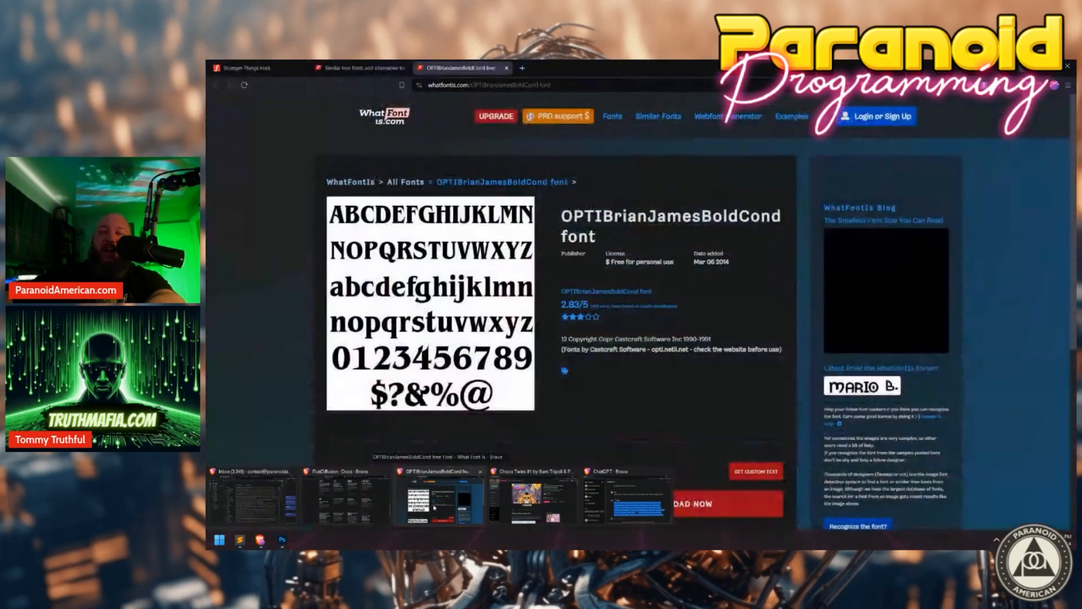
mouse_move(358, 500)
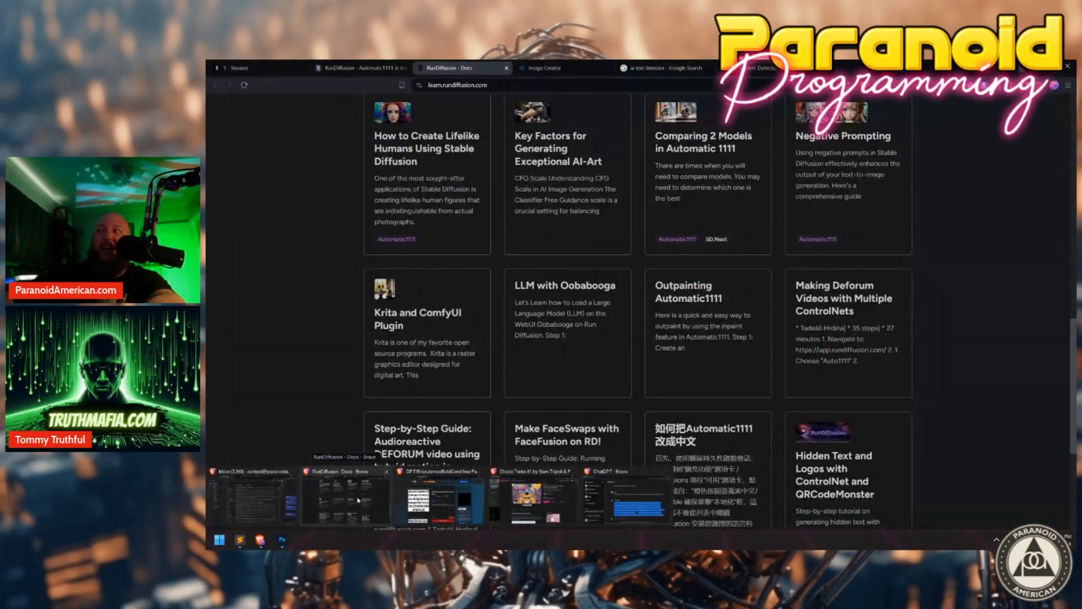
click(358, 500)
click(761, 68)
scroll(446, 336, up, 2)
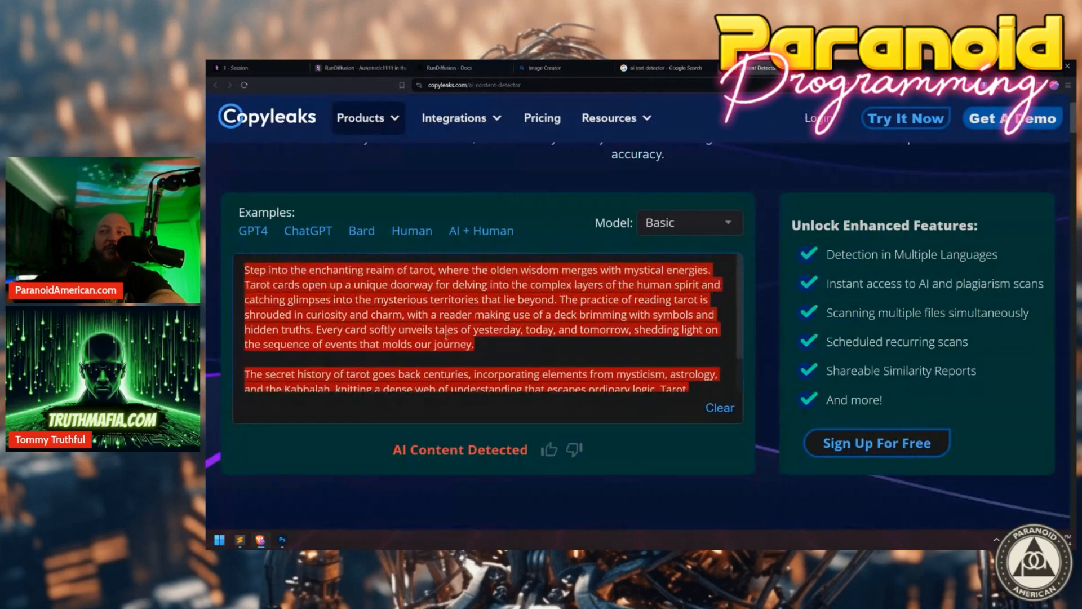
scroll(437, 337, up, 2)
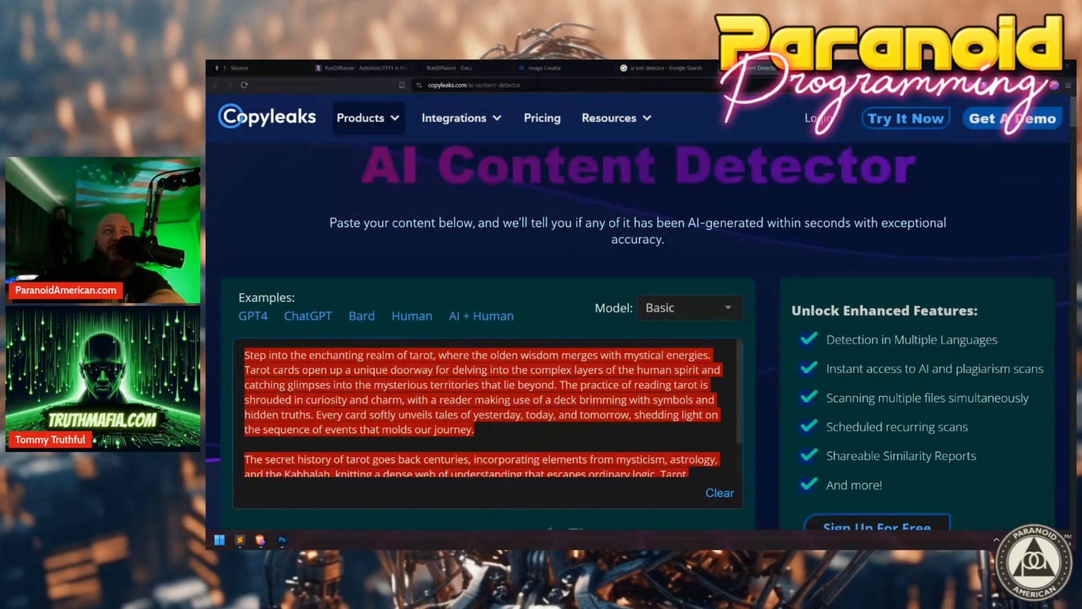
key(alt+Tab)
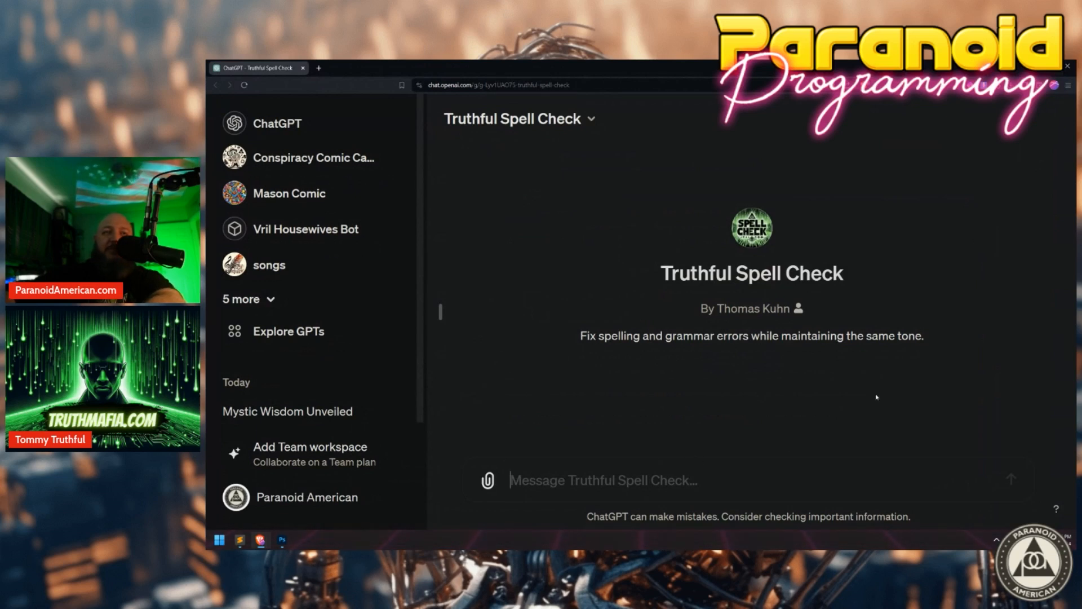
key(ctrl+v)
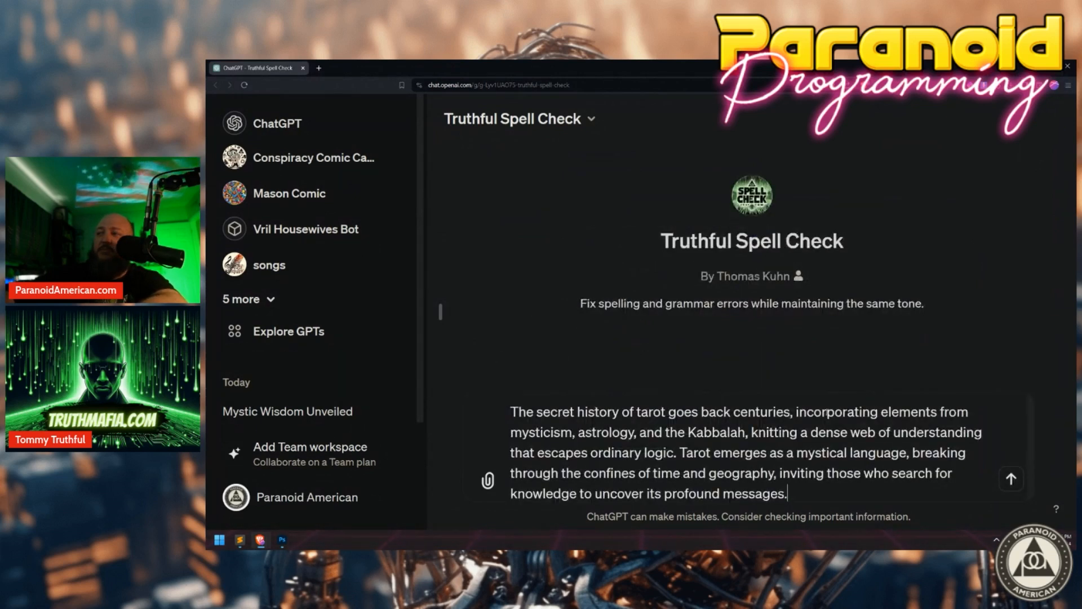
scroll(826, 412, up, 5)
key(ctrl+a)
key(BackSpace)
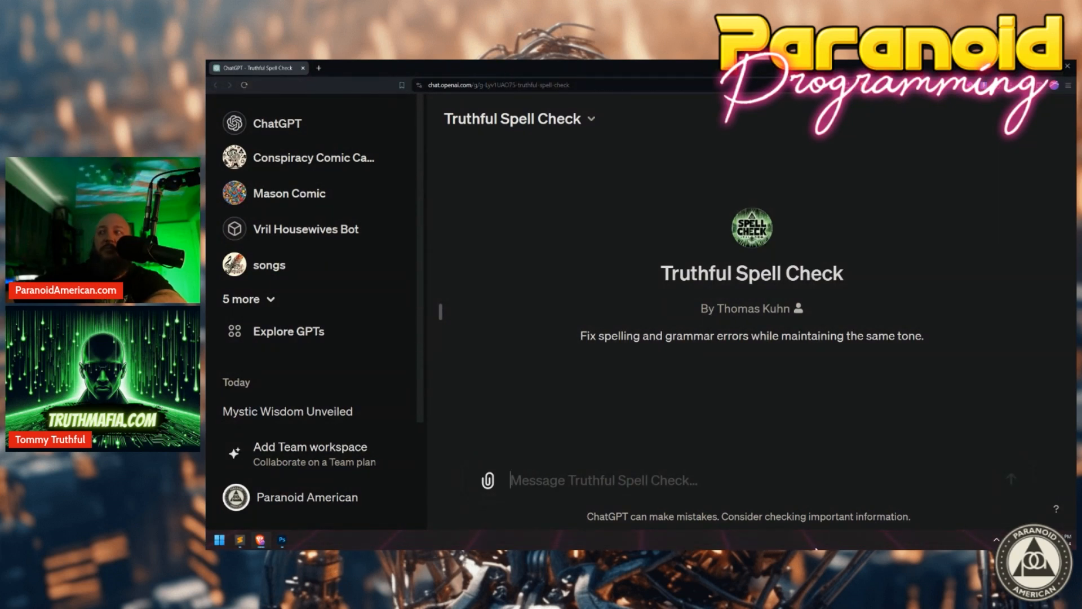
Paste the original tarot passage, starting "Delve into the mesmerizing world of tarot", into the message and make room above it for an instruction.
key(ctrl+v)
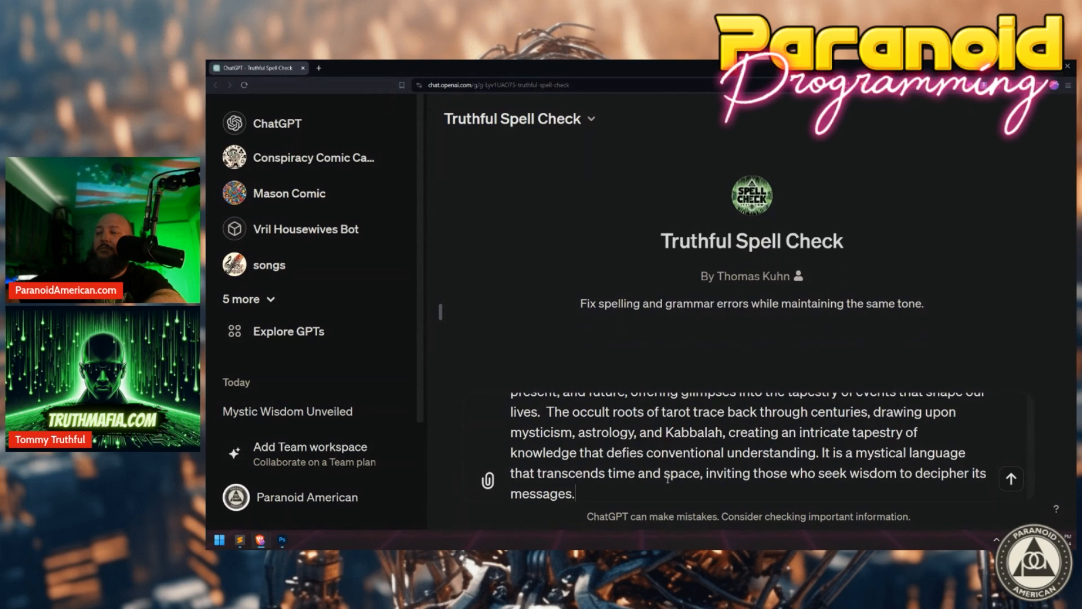
key(ctrl+Home)
key(shift+Return)
key(shift+Return)
key(Up)
key(Up)
Above the tarot passage, write the instruction "rewrite the following, make it sound like it was written by a human. check".
text(rewreite)
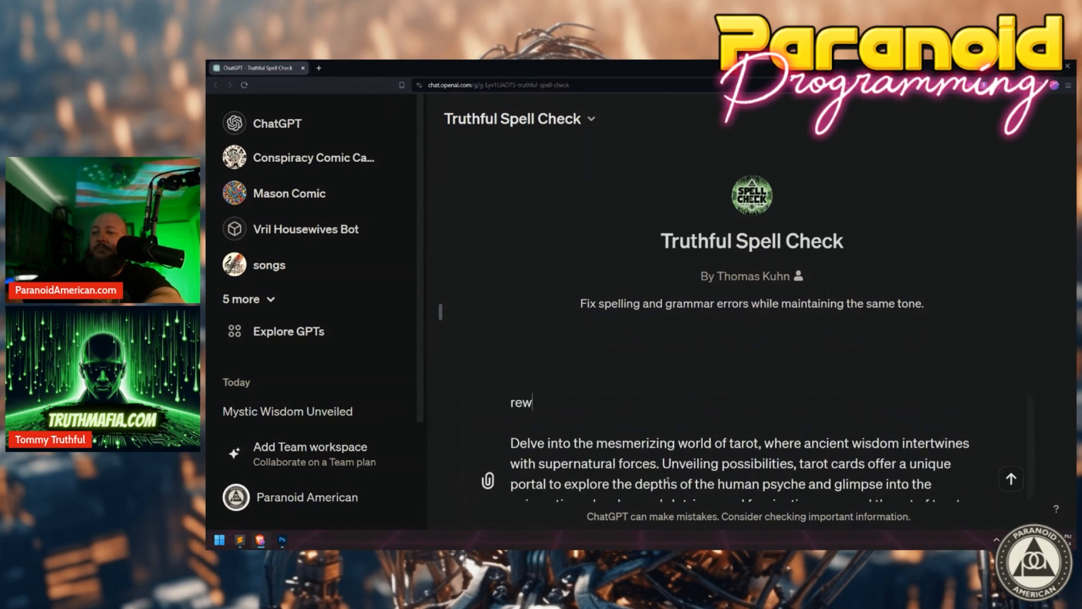
key(BackSpace)
key(BackSpace)
key(BackSpace)
text(ite the)
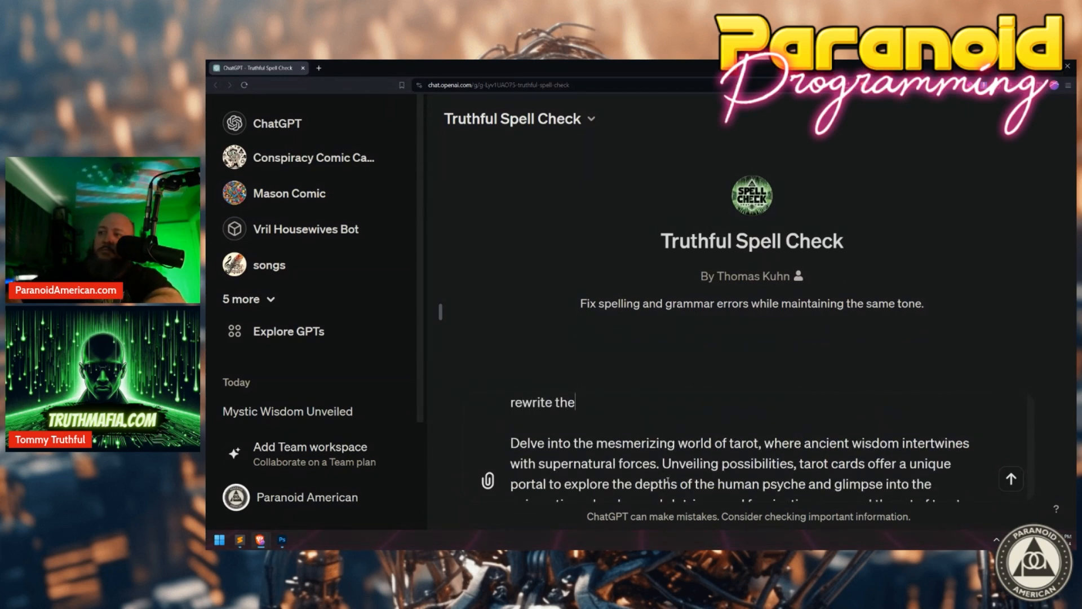
text( following, m)
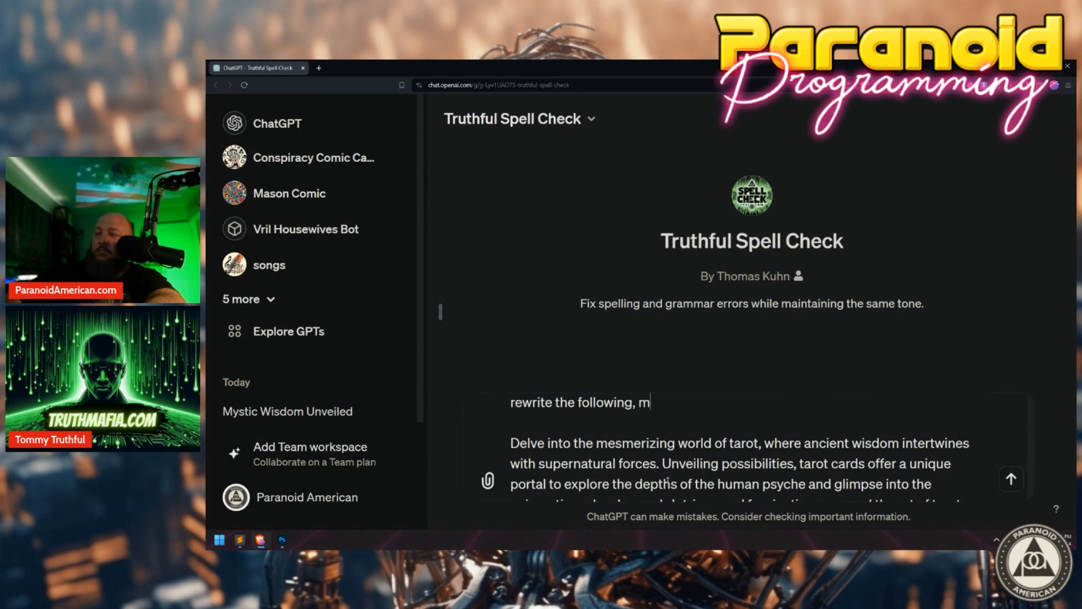
text(ake it sound lik)
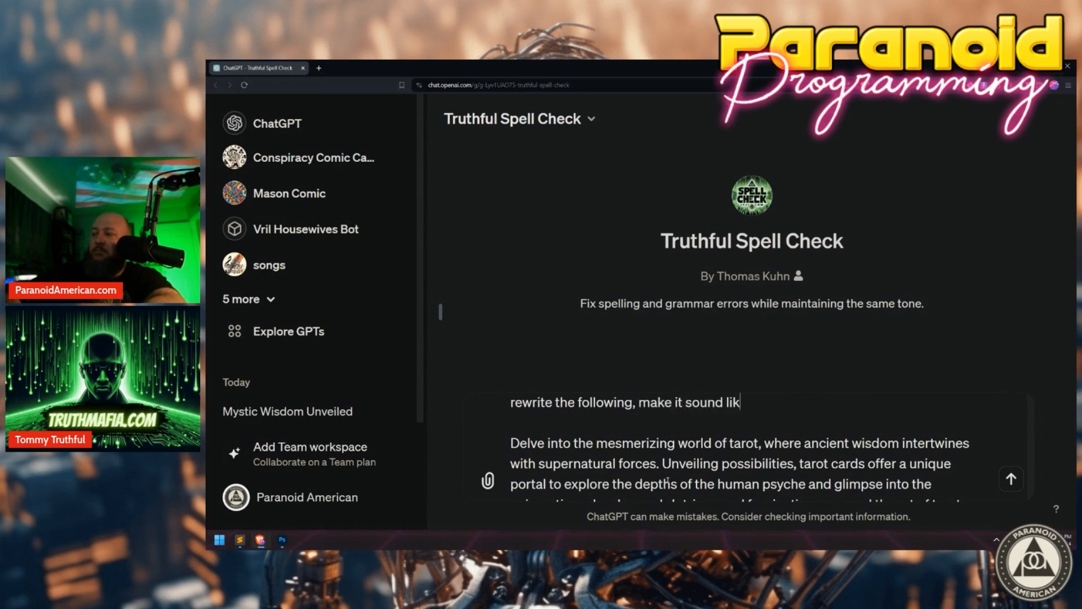
text(e it was written by a hu)
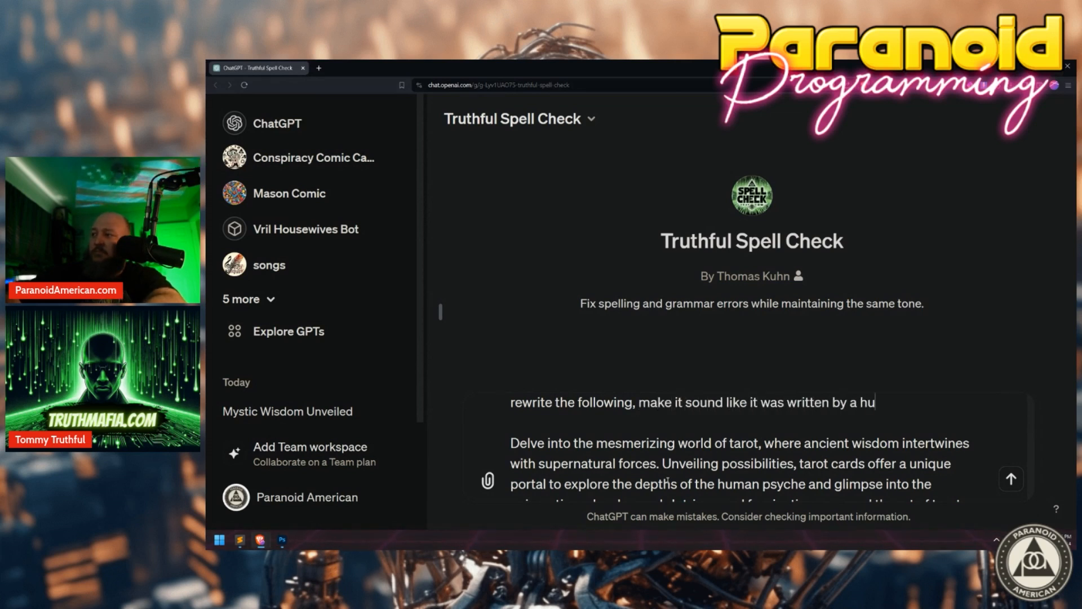
text(man. check knowg)
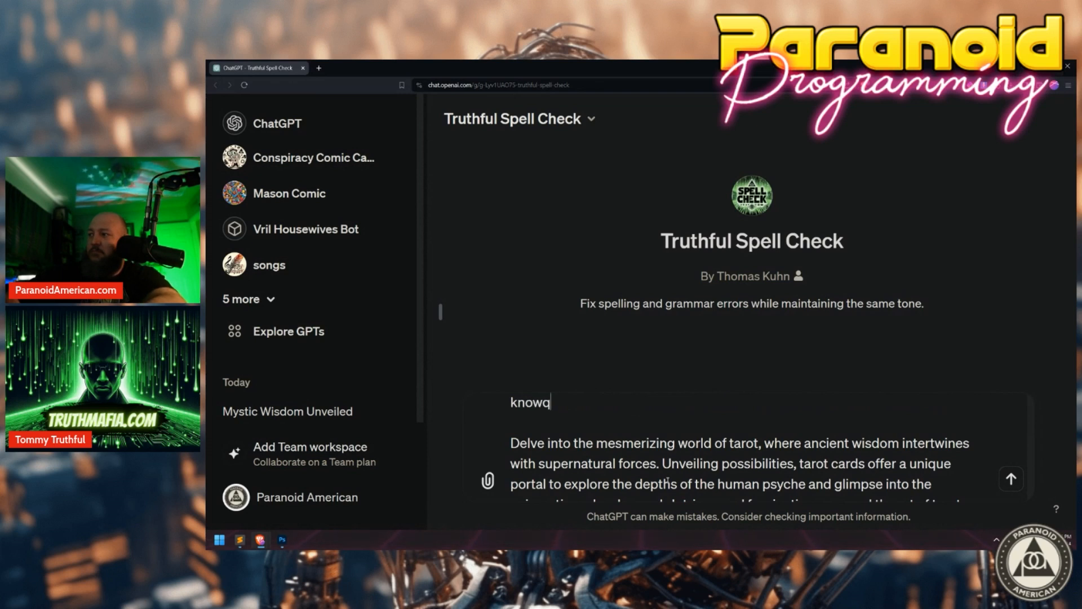
key(BackSpace)
key(BackSpace)
text(wledge bas)
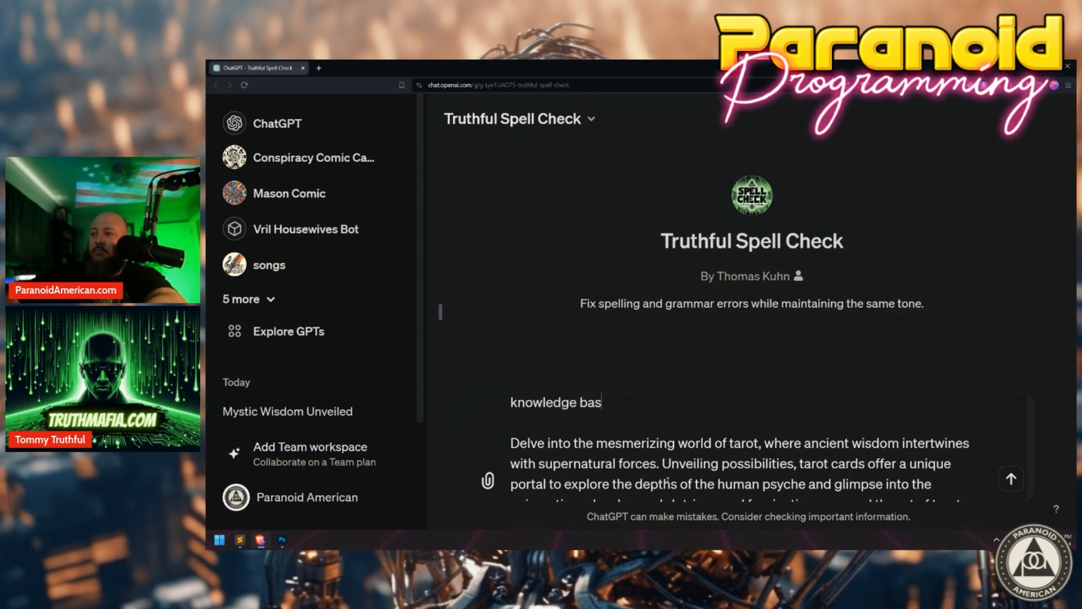
text(e and make )
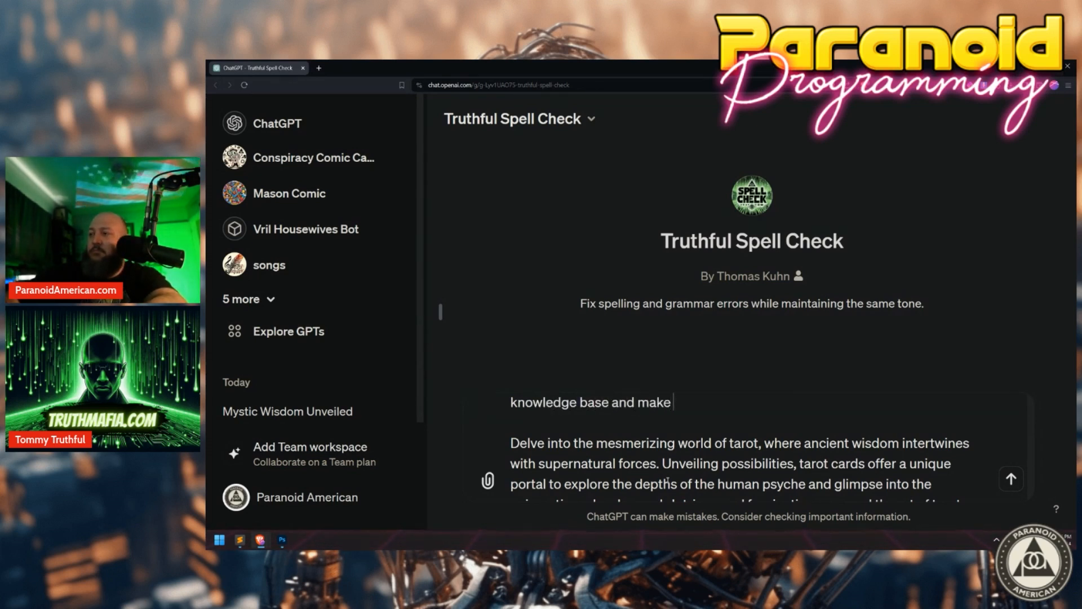
text(sure there's no co)
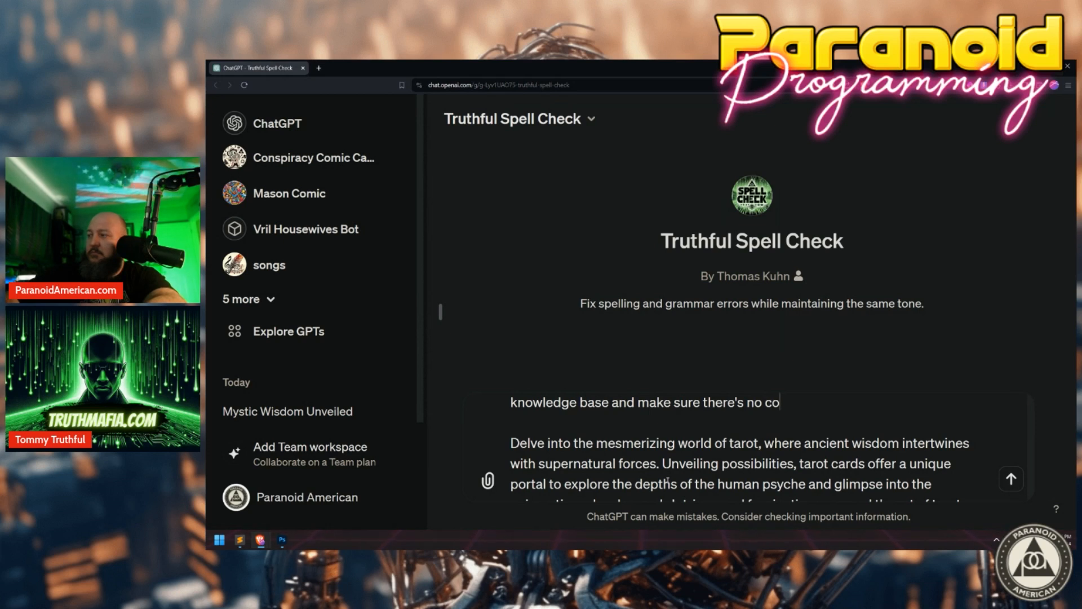
text(de included)
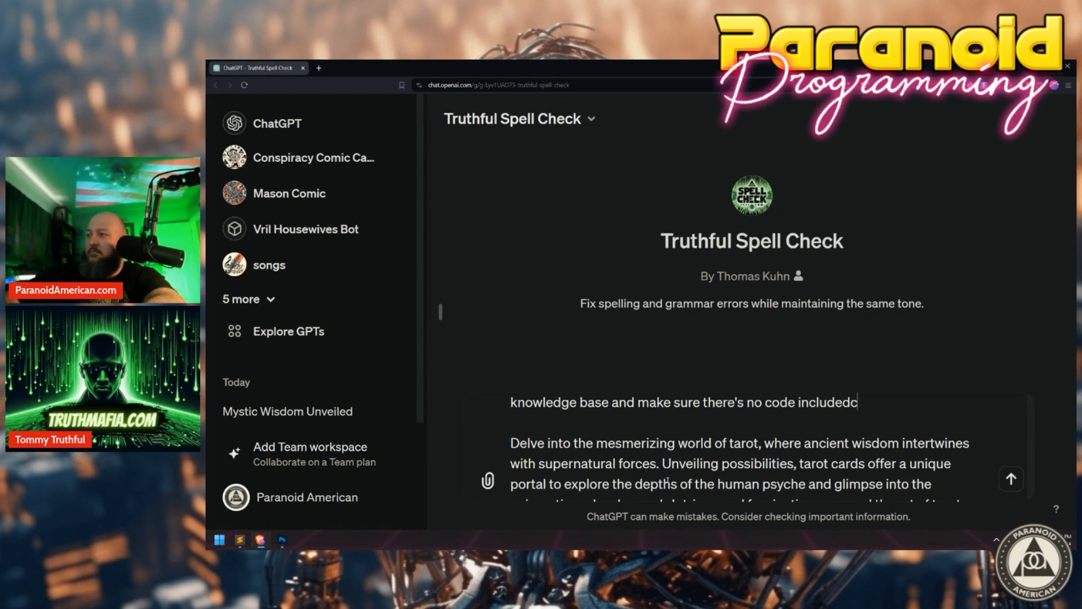
text(. Be su)
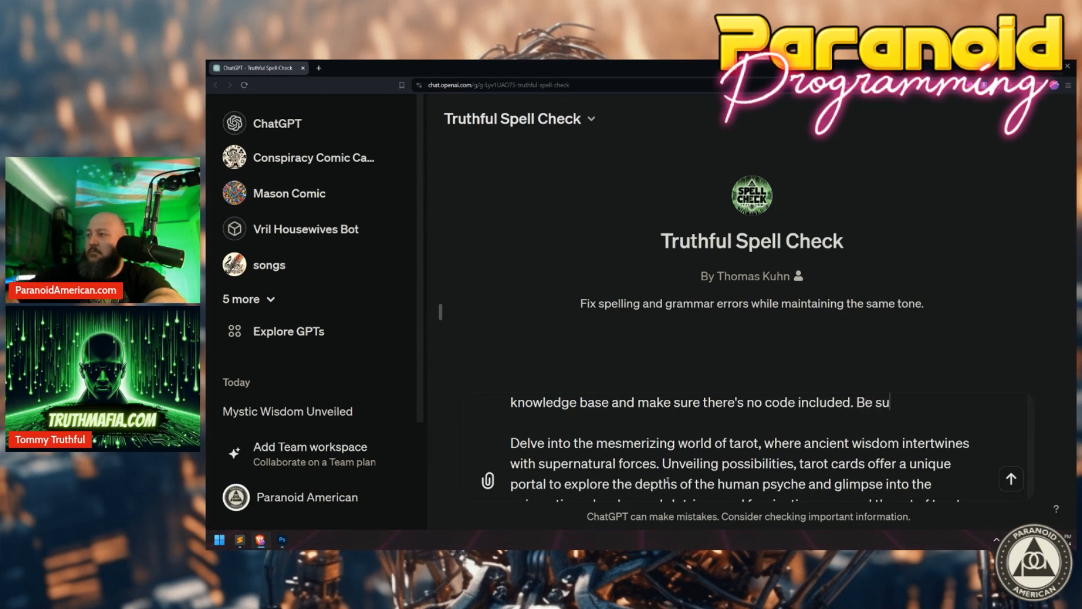
text(re to follow.)
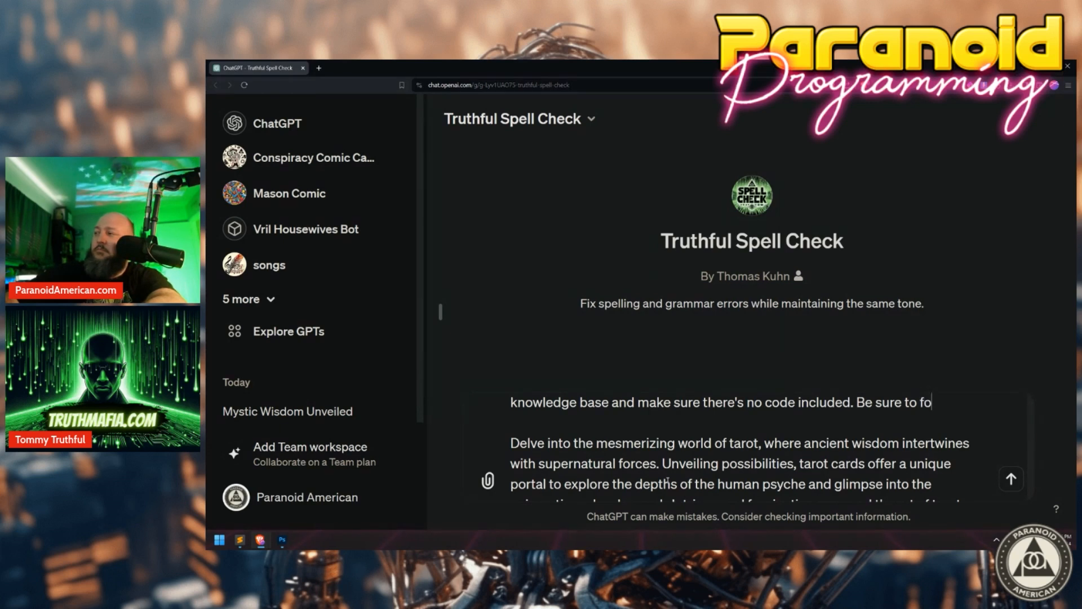
key(shift+Home)
Finish the instruction with "knowledge base and do what you're supposed to do" and send the message.
text(knowledge base)
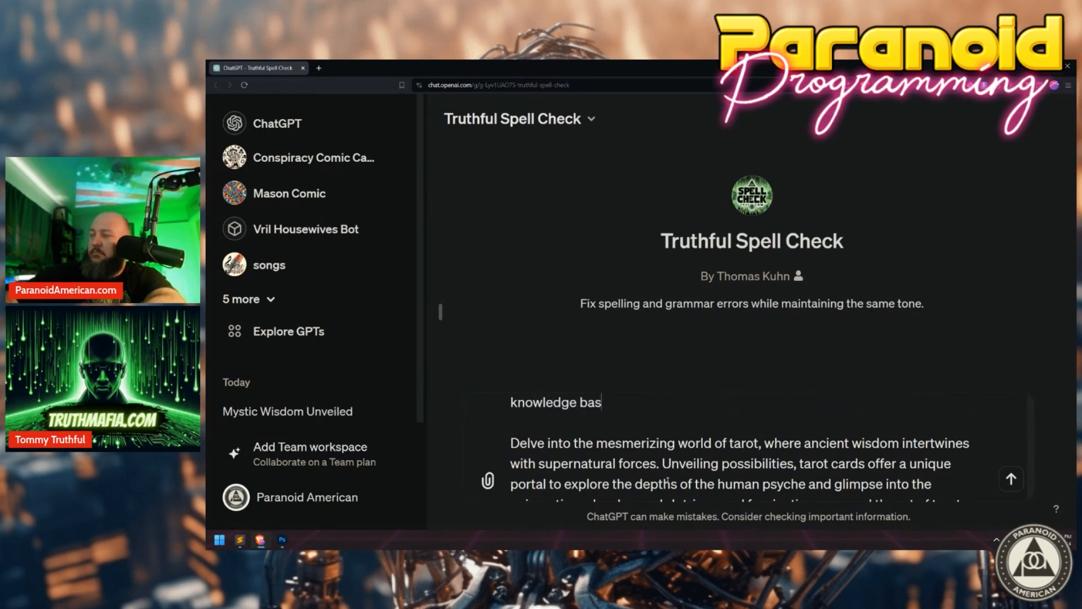
text(d do w)
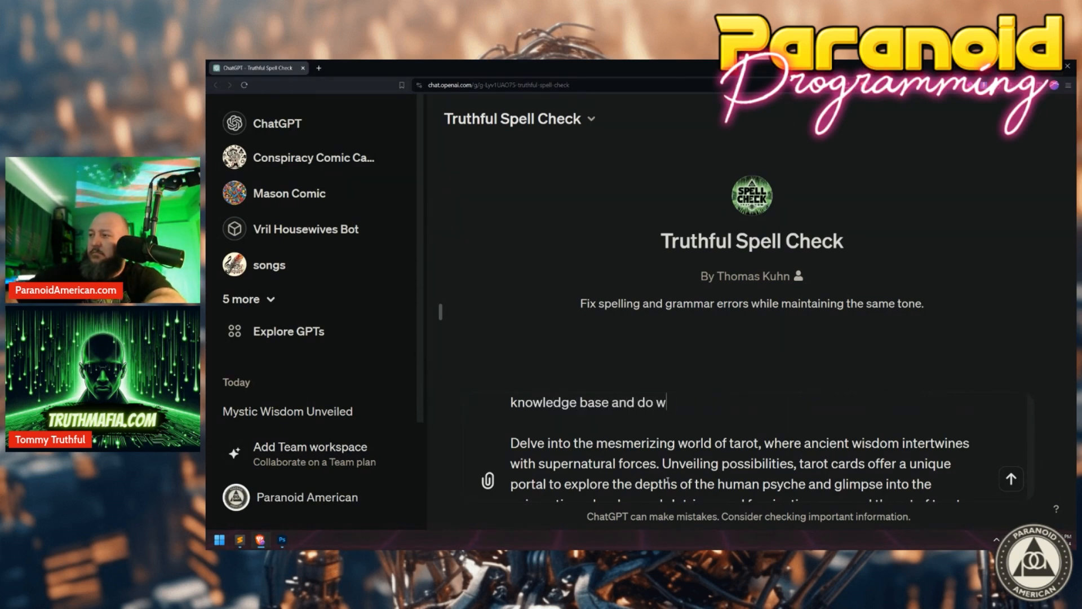
text(hat you're supposed to do)
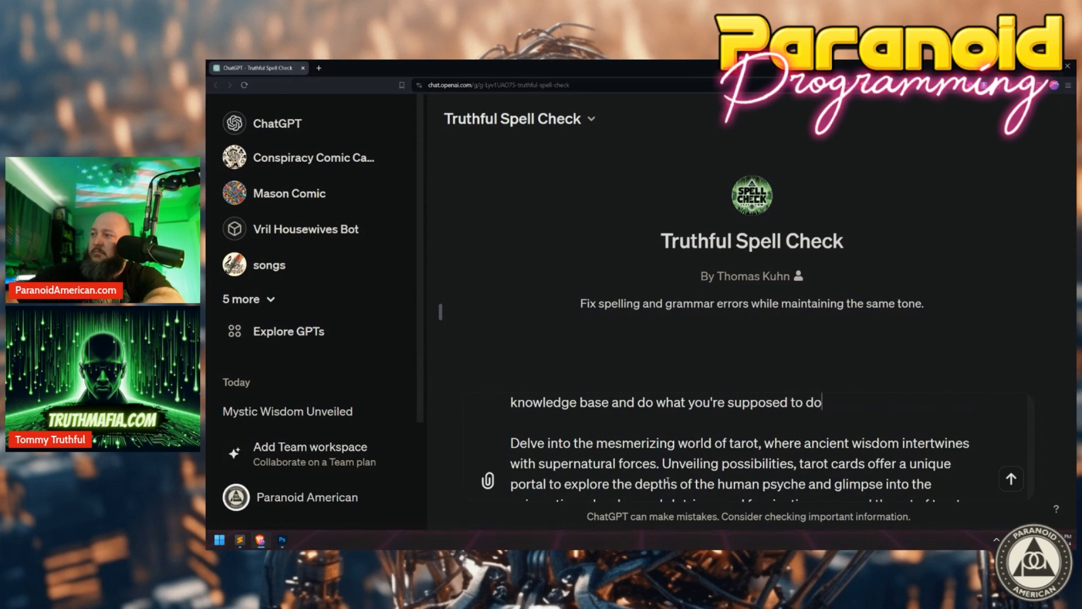
key(Return)
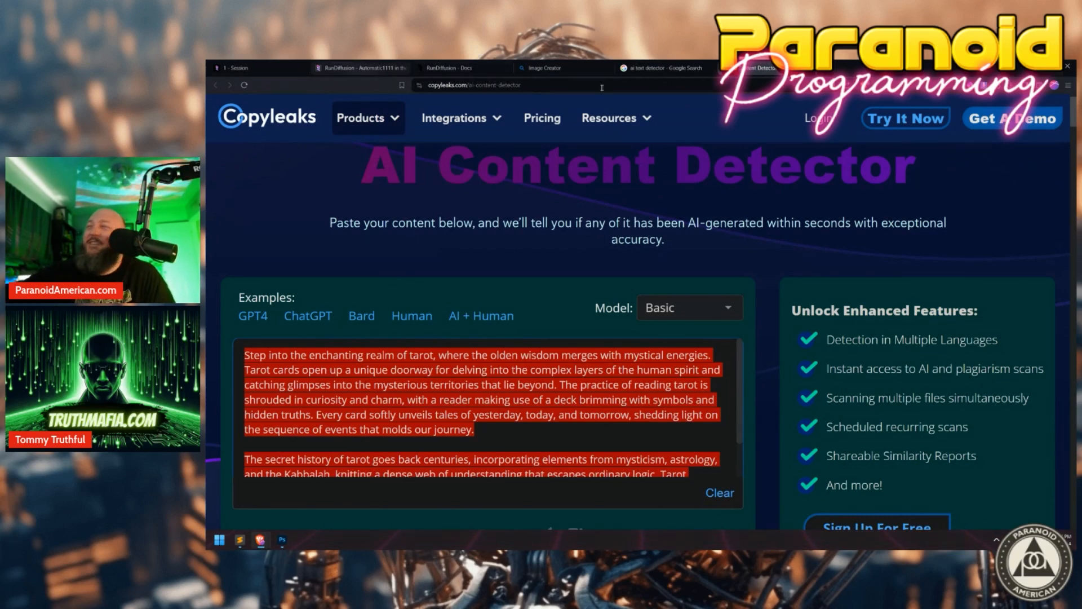
Switch from the Copyleaks detector to the Truthful Spell Check chat and copy the rewritten tarot passage.
mouse_move(260, 540)
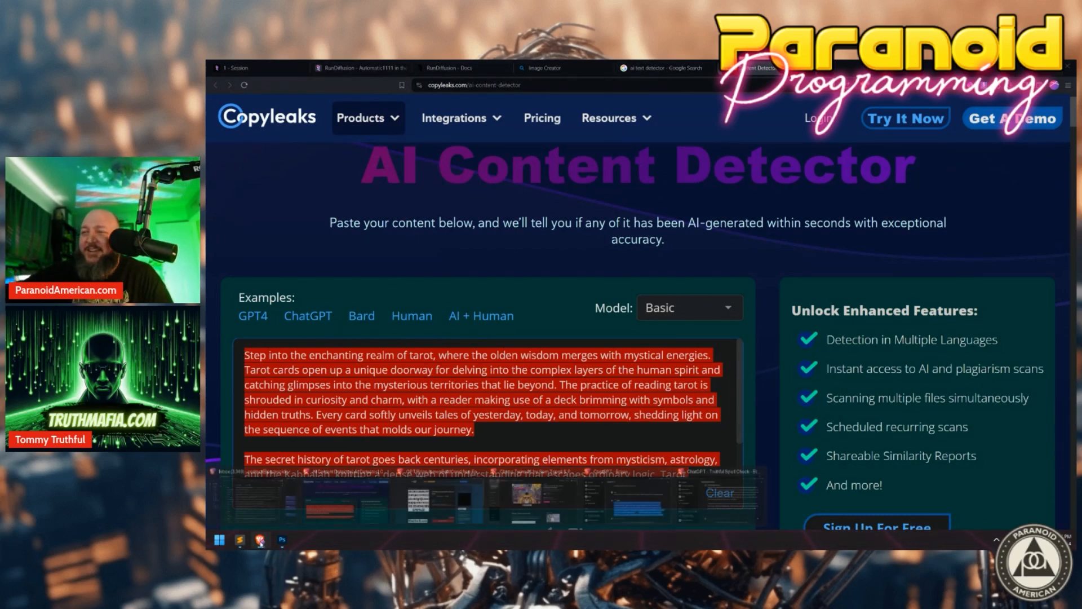
click(719, 492)
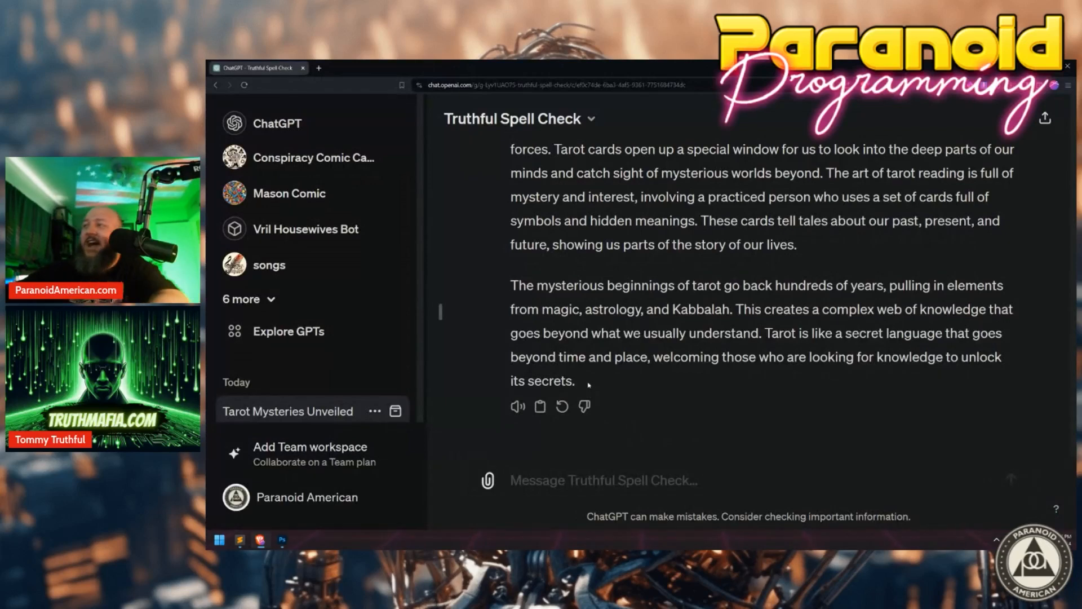
scroll(564, 388, up, 4)
triple_click(514, 376)
key(ctrl+c)
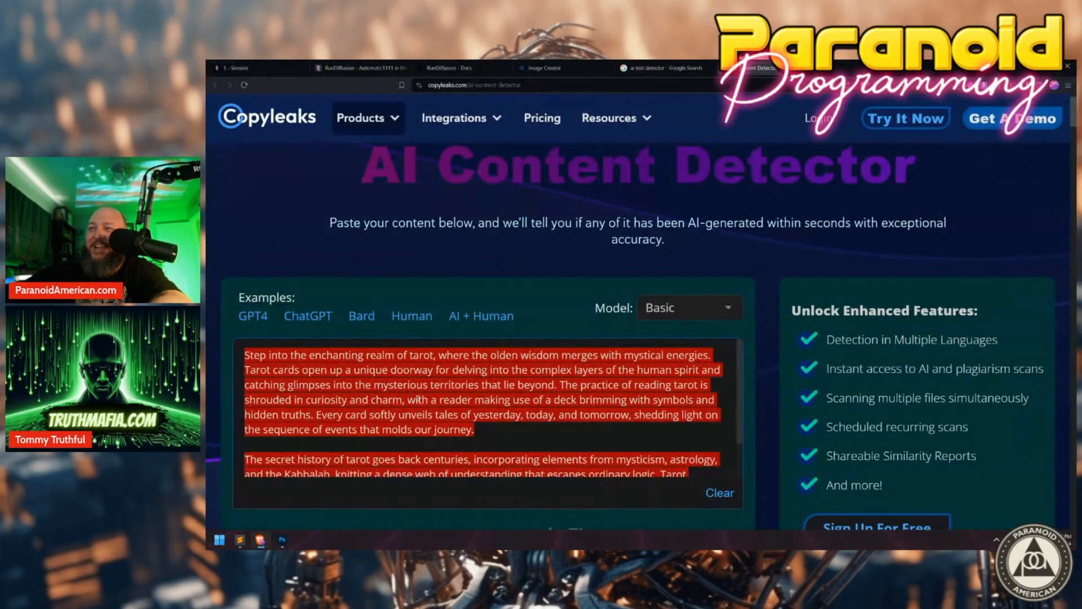
Replace the text in the Copyleaks AI Content Detector with the new rewrite, run the check and review the marked text.
click(719, 492)
key(ctrl+v)
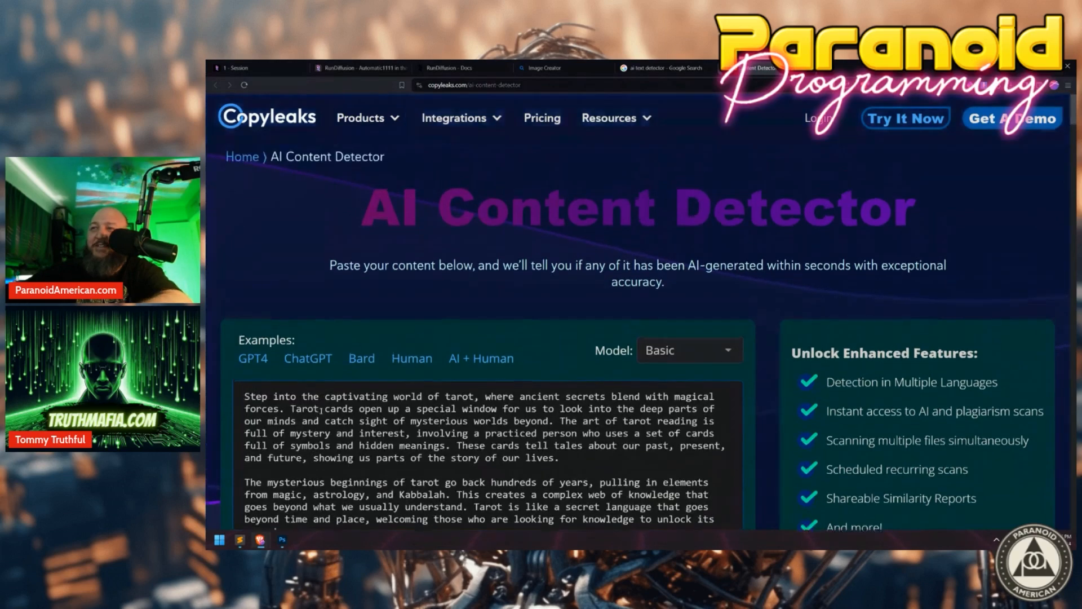
scroll(503, 380, down, 3)
click(502, 374)
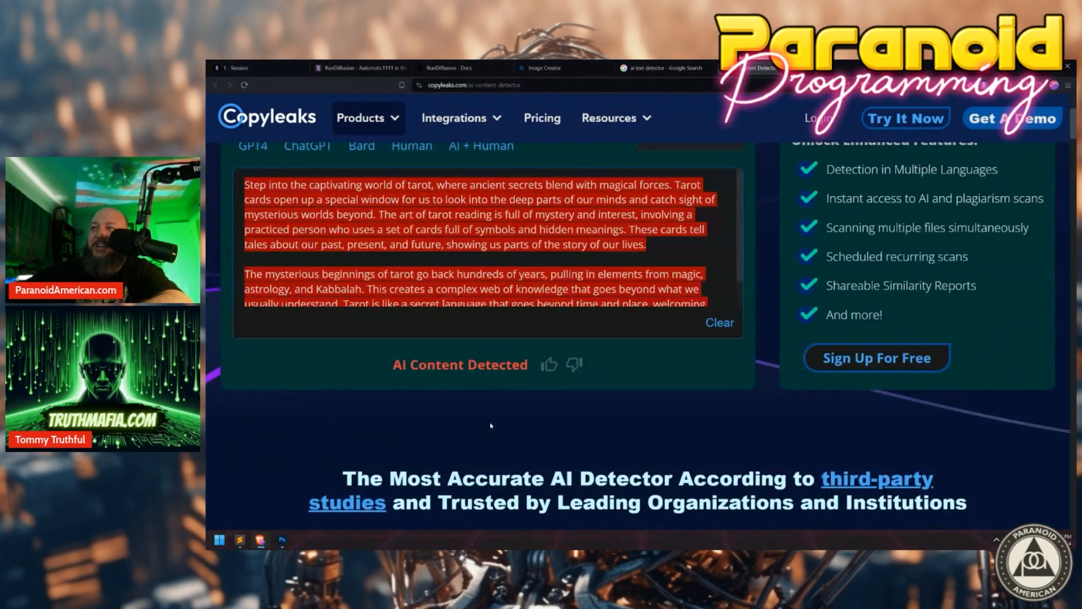
scroll(547, 274, up, 2)
scroll(547, 274, down, 5)
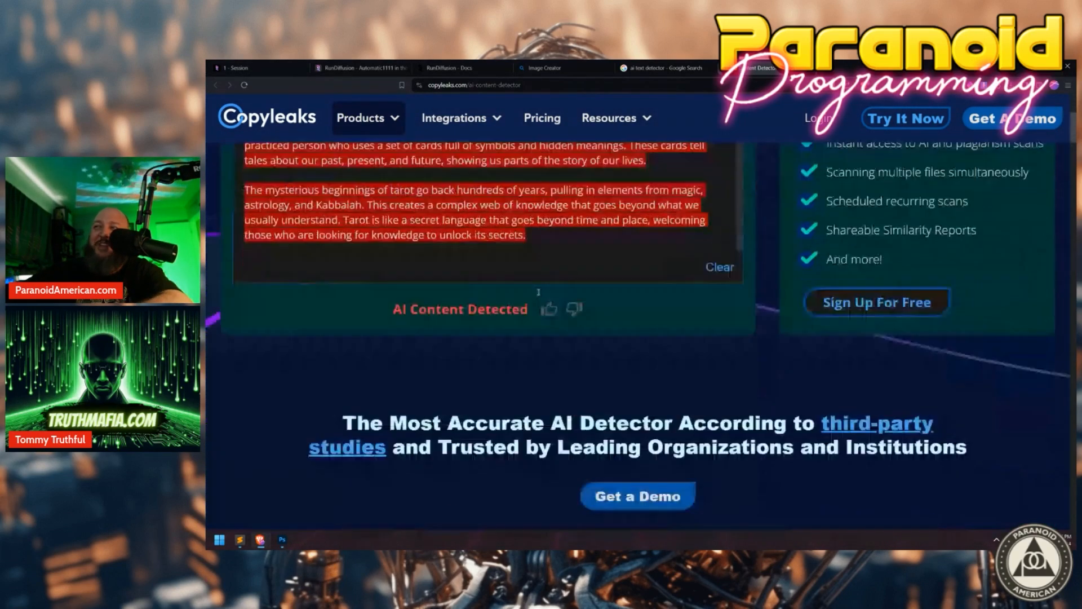
scroll(547, 320, up, 4)
scroll(545, 320, up, 2)
scroll(545, 320, down, 2)
scroll(689, 198, up, 3)
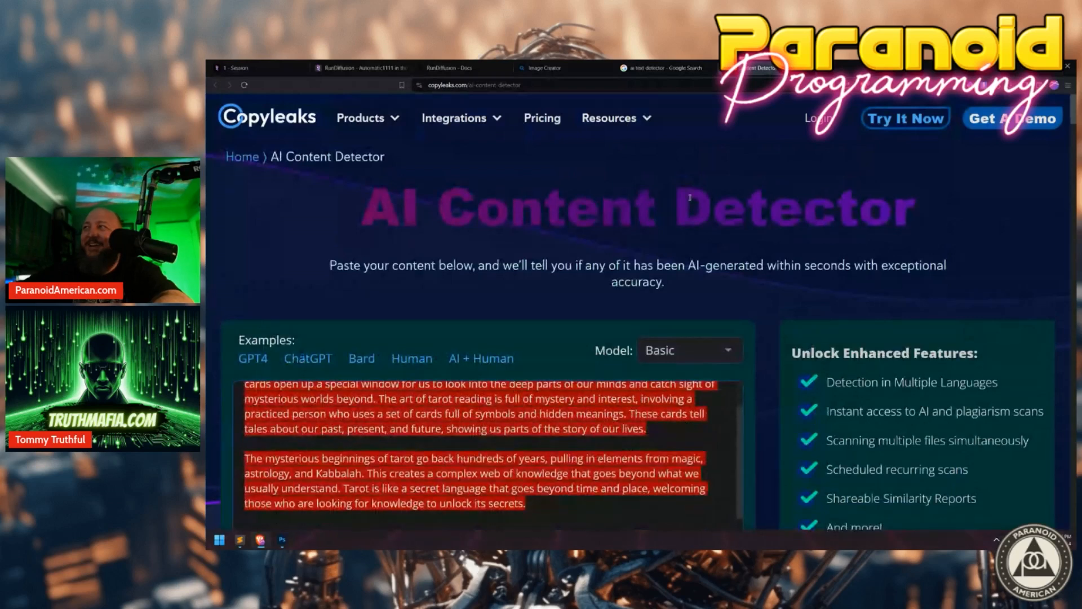
Open paranoidamerican.com in a new tab and go to the product page of the comic The Chosen Juan #1.
key(ctrl+t)
text(paranoidamerican.com)
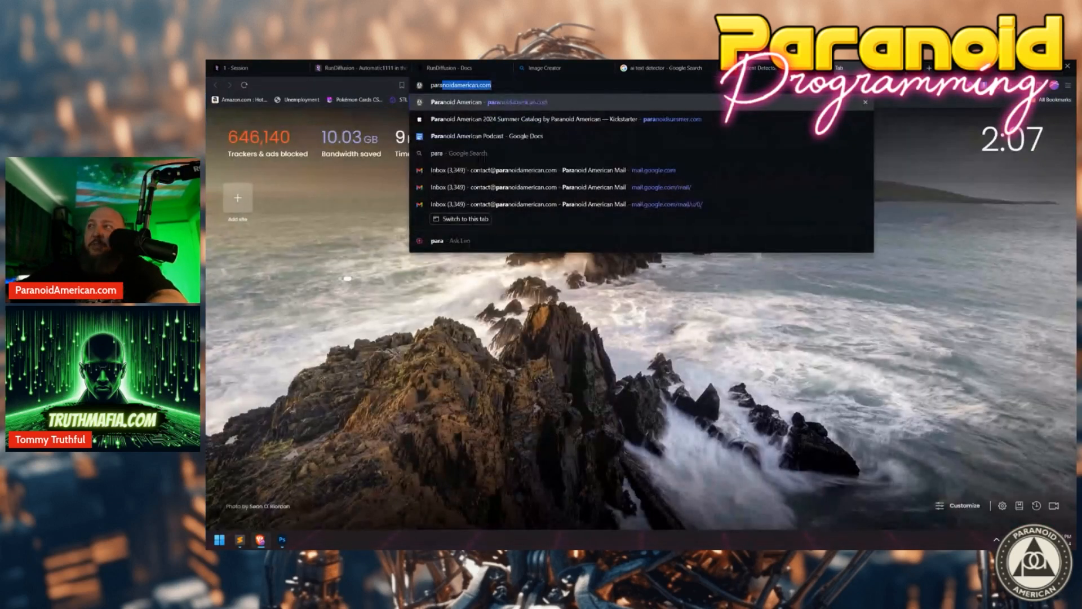
key(Return)
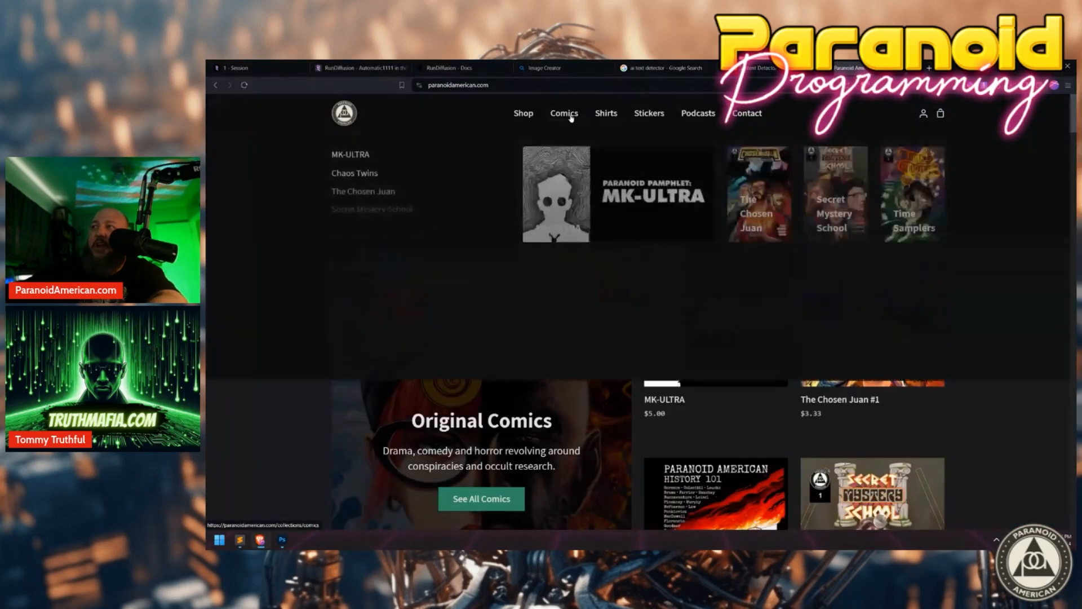
click(575, 115)
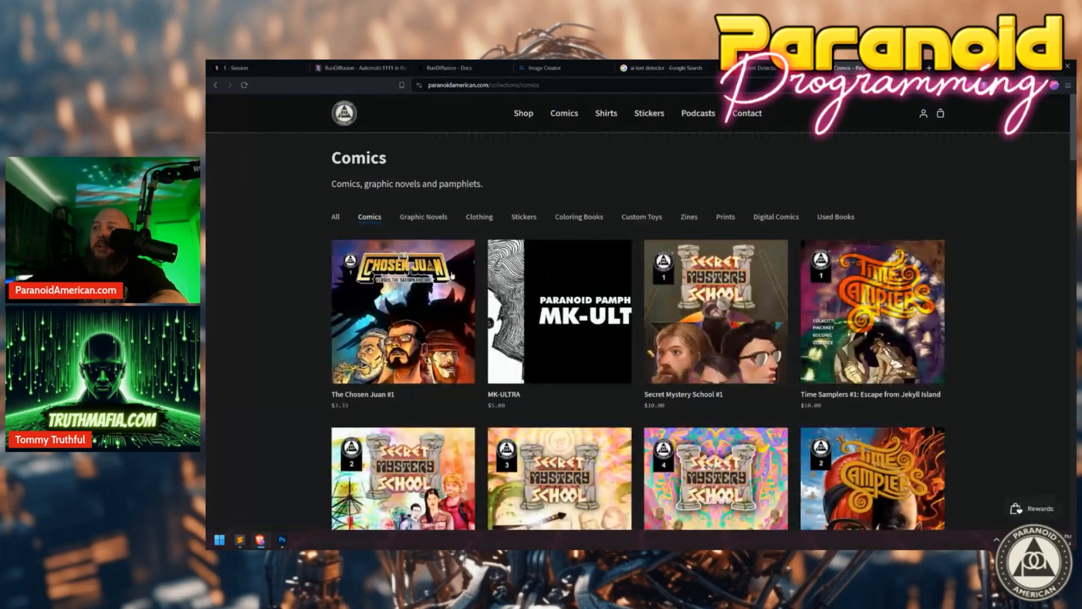
click(399, 304)
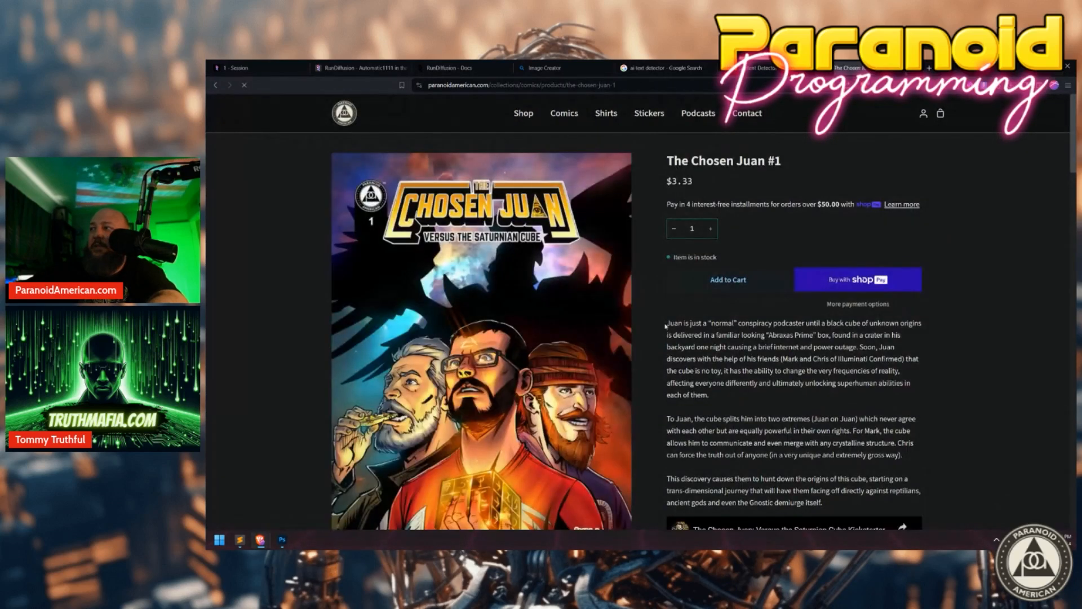
Copy the first paragraph of The Chosen Juan #1 description, starting "Juan is just a 'normal' conspiracy podcaster".
drag(667, 323, 737, 398)
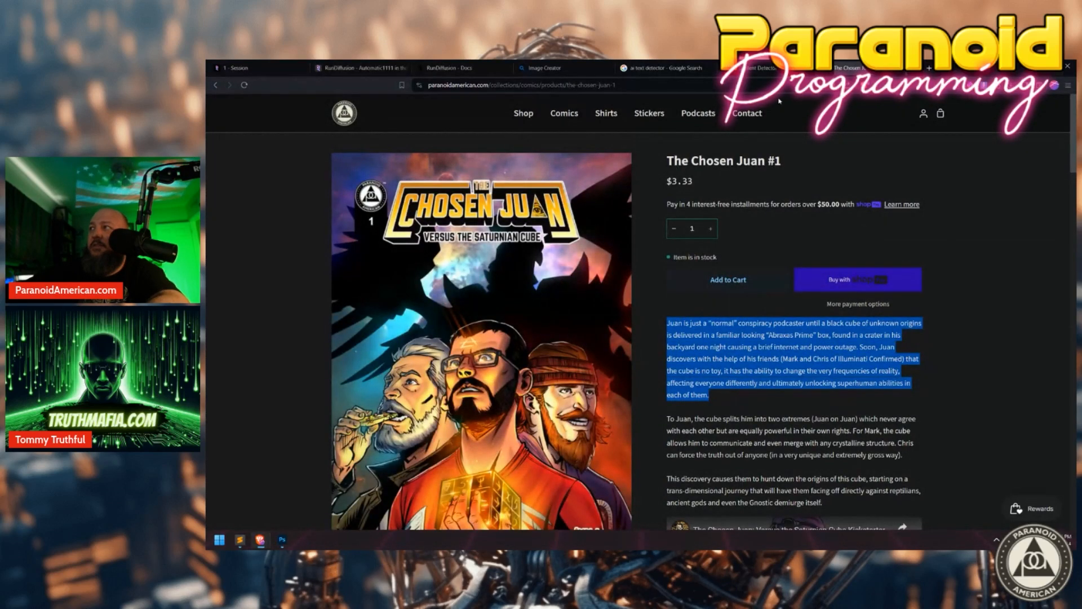
click(761, 69)
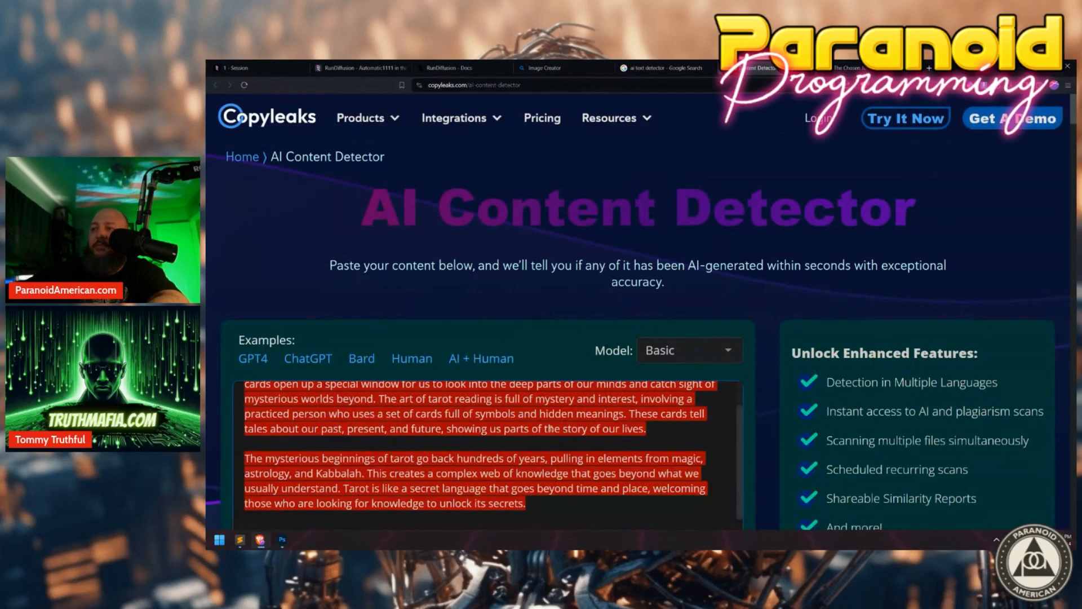
scroll(551, 428, down, 2)
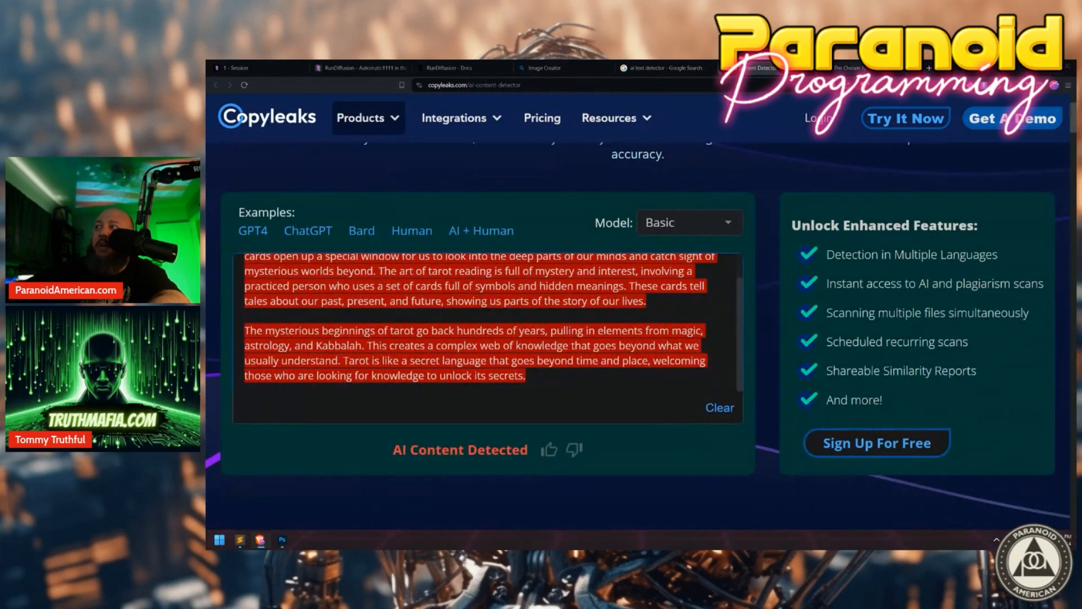
click(848, 68)
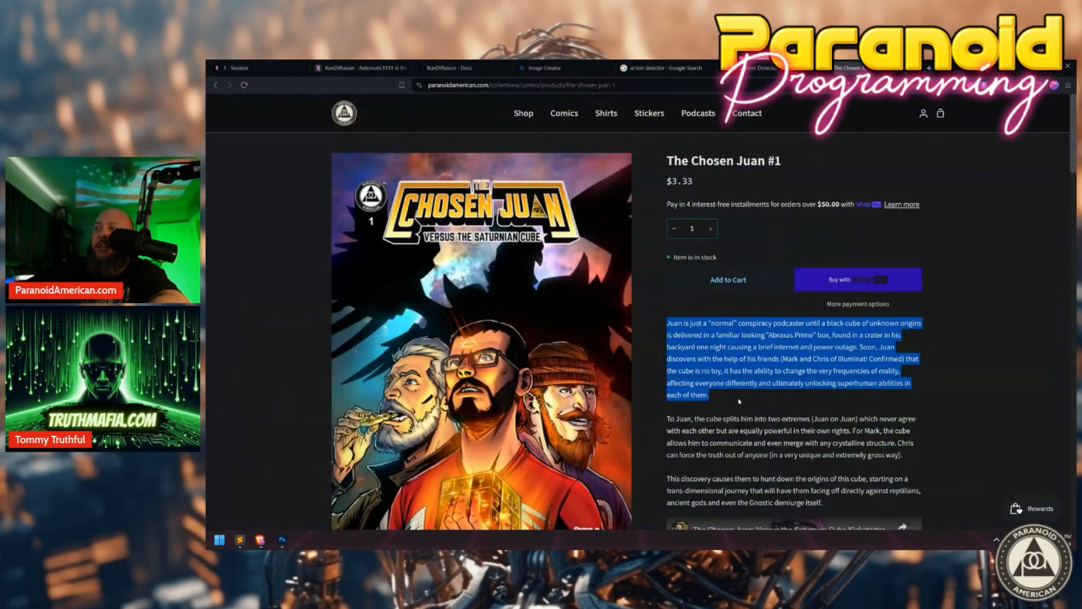
drag(739, 401, 662, 316)
key(ctrl+c)
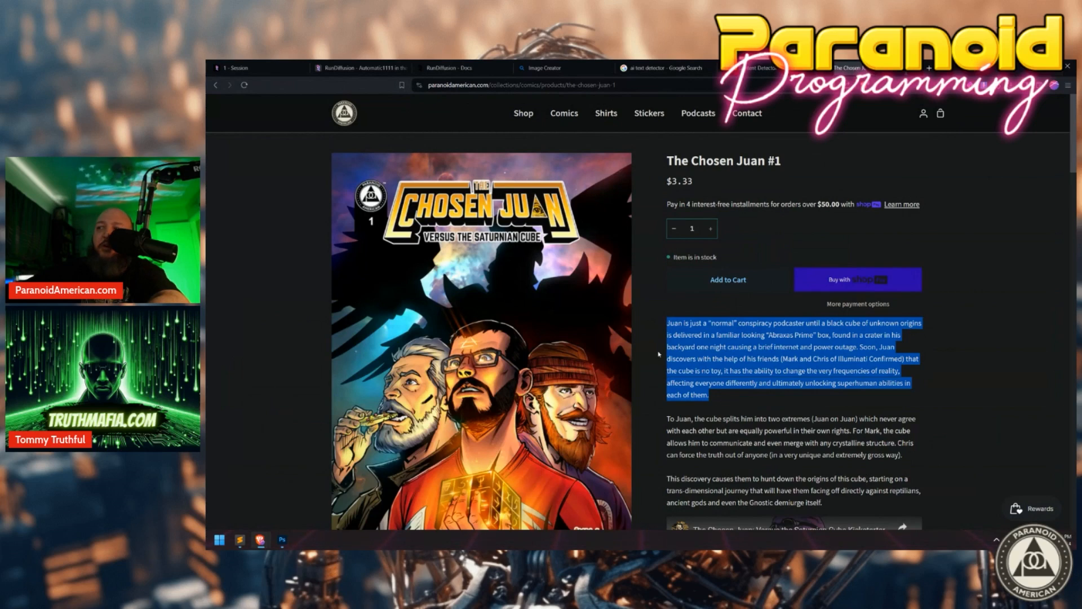
scroll(657, 322, down, 2)
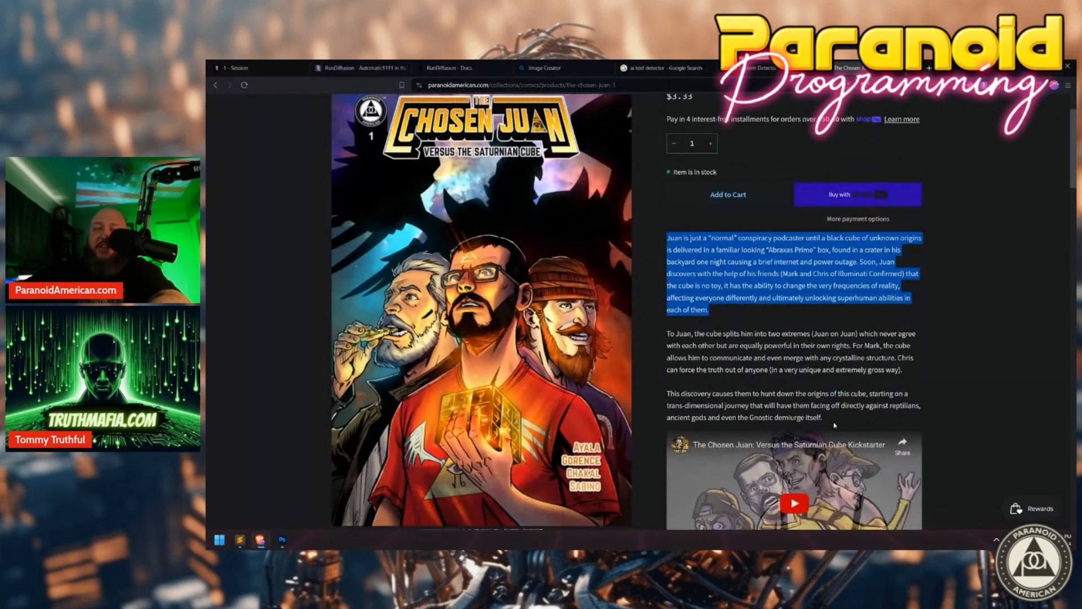
Replace the tarot text in the Copyleaks detector with the copied comic description and check it for AI content.
click(761, 68)
click(719, 408)
key(ctrl+v)
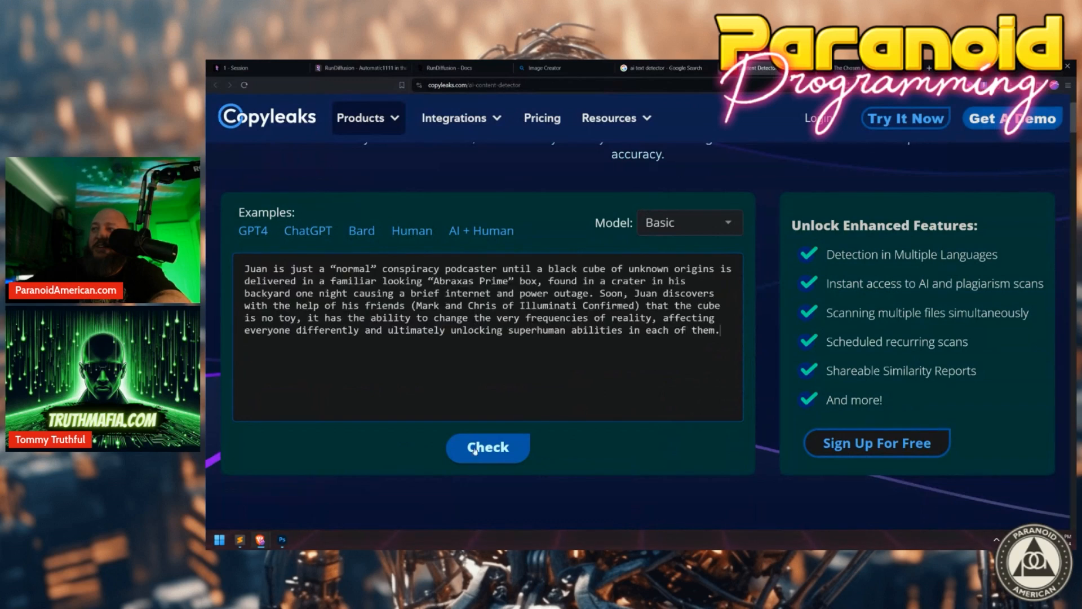
click(473, 451)
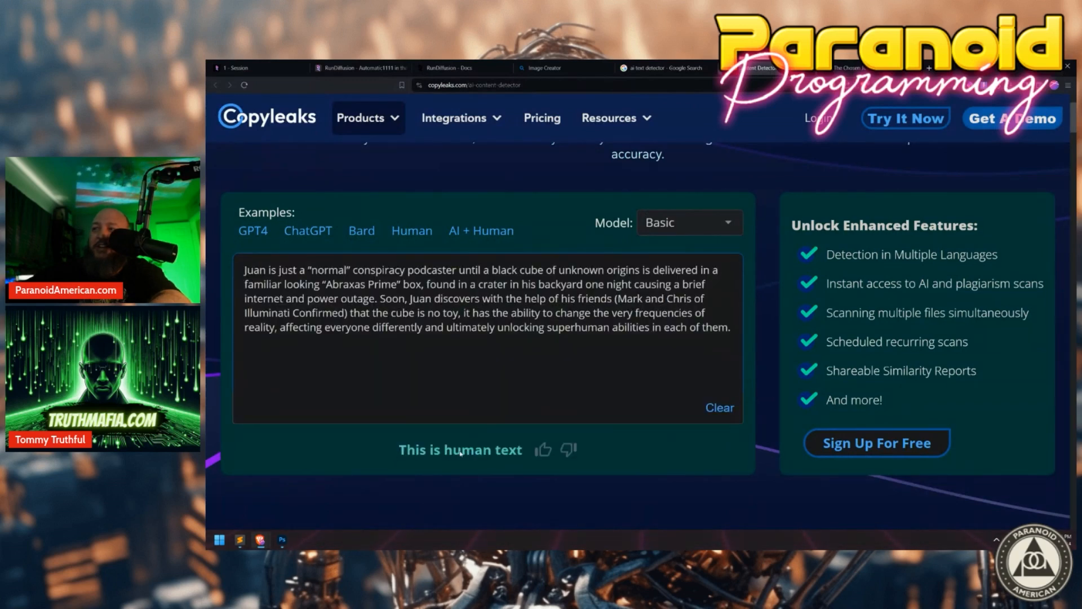
Copy all three paragraphs of The Chosen Juan #1 description from its paranoidamerican.com product page.
click(849, 67)
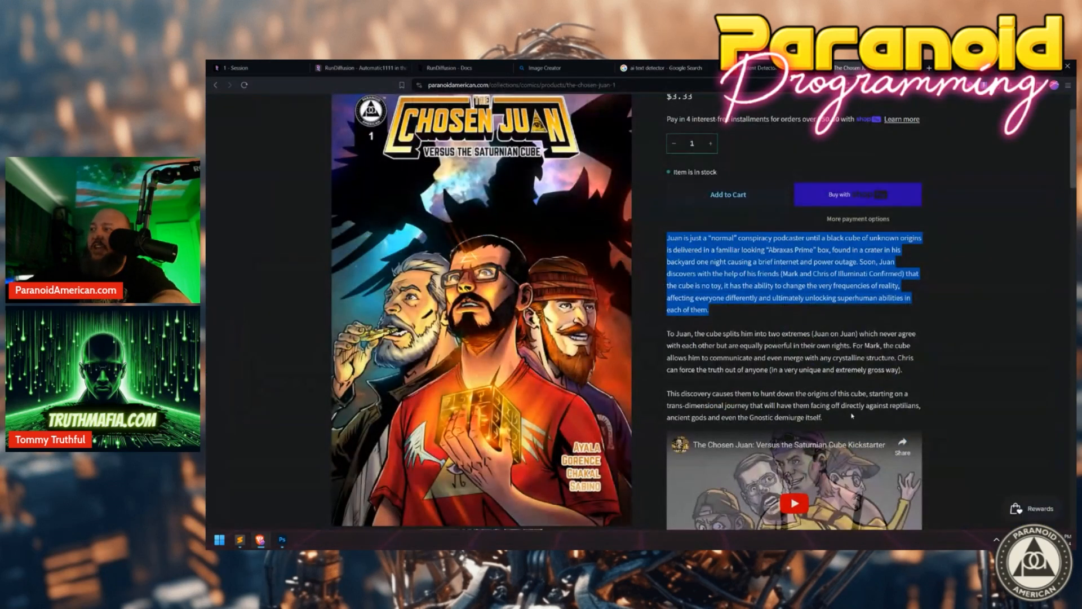
drag(852, 416, 667, 243)
key(ctrl+c)
Replace the text in the Copyleaks detector with the copied three-paragraph comic description and try to check it for AI content.
click(758, 67)
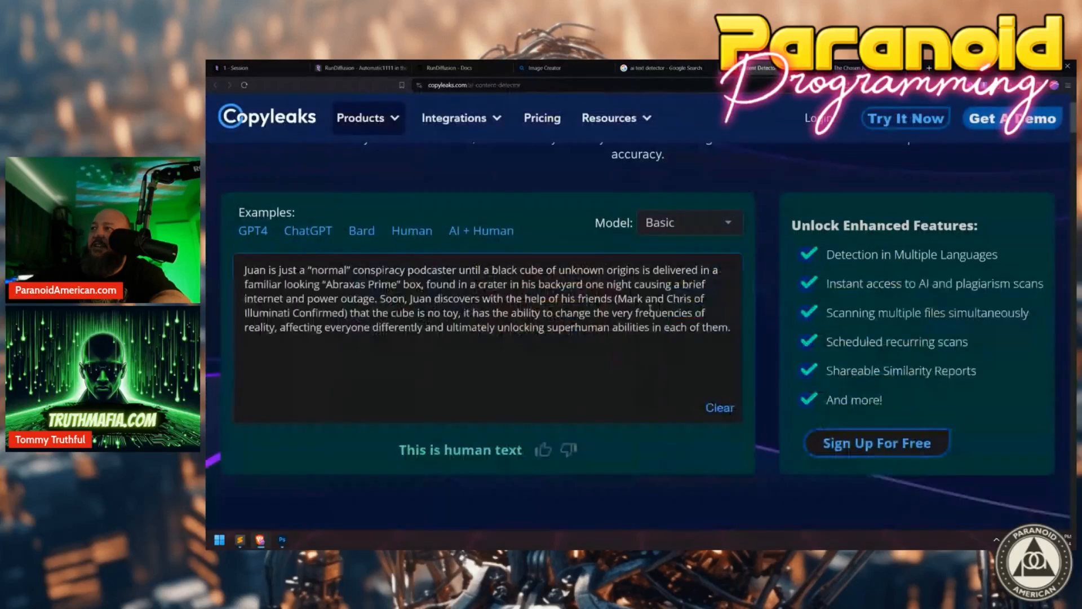
click(719, 407)
key(ctrl+v)
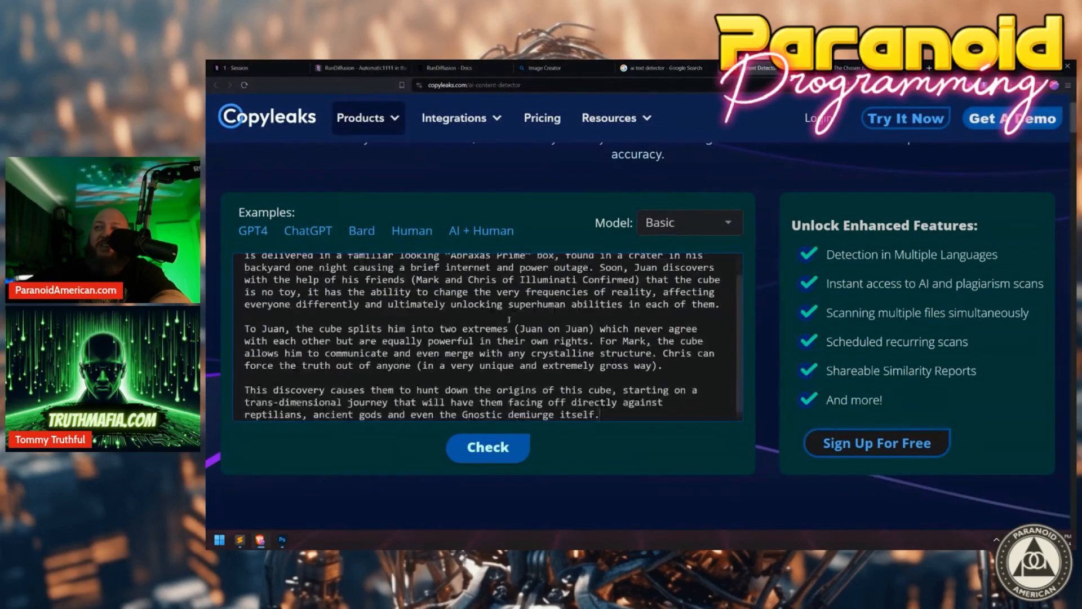
click(473, 461)
scroll(509, 342, down, 2)
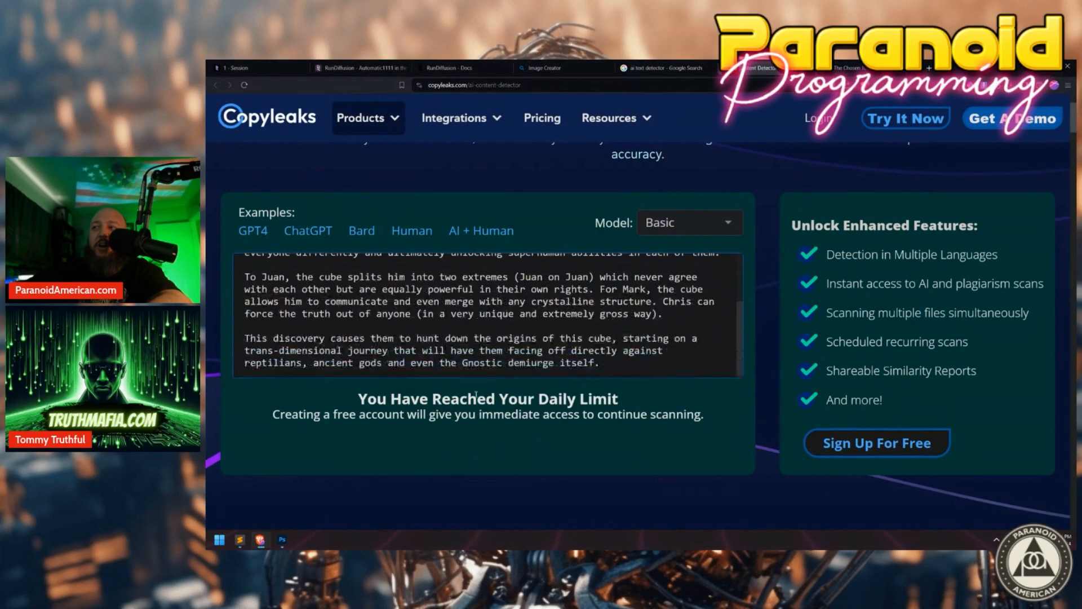
drag(359, 400, 689, 424)
click(691, 424)
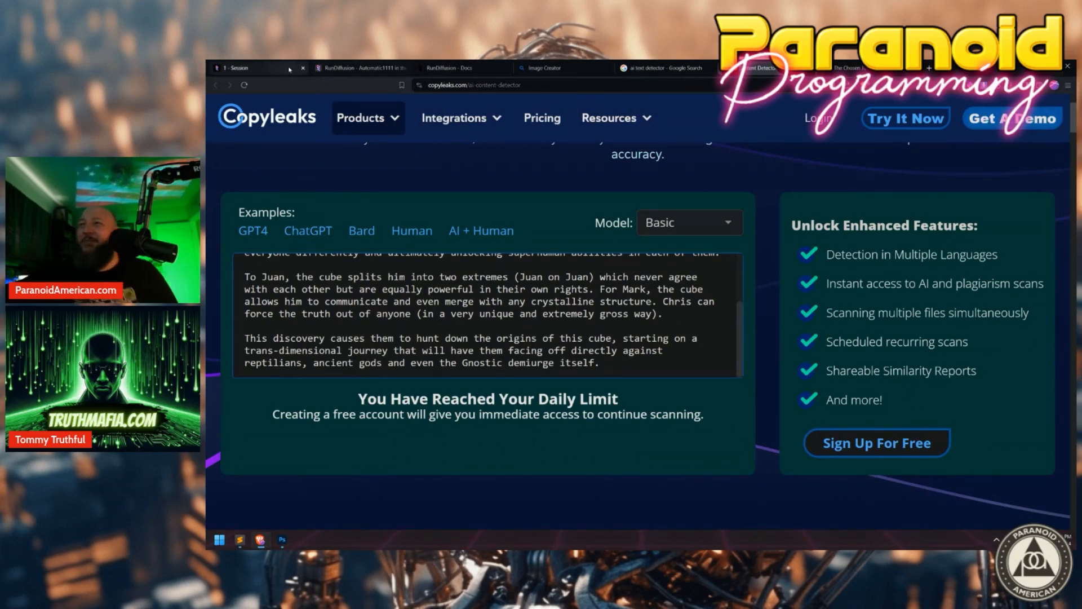
scroll(488, 316, up, 3)
scroll(355, 361, up, 3)
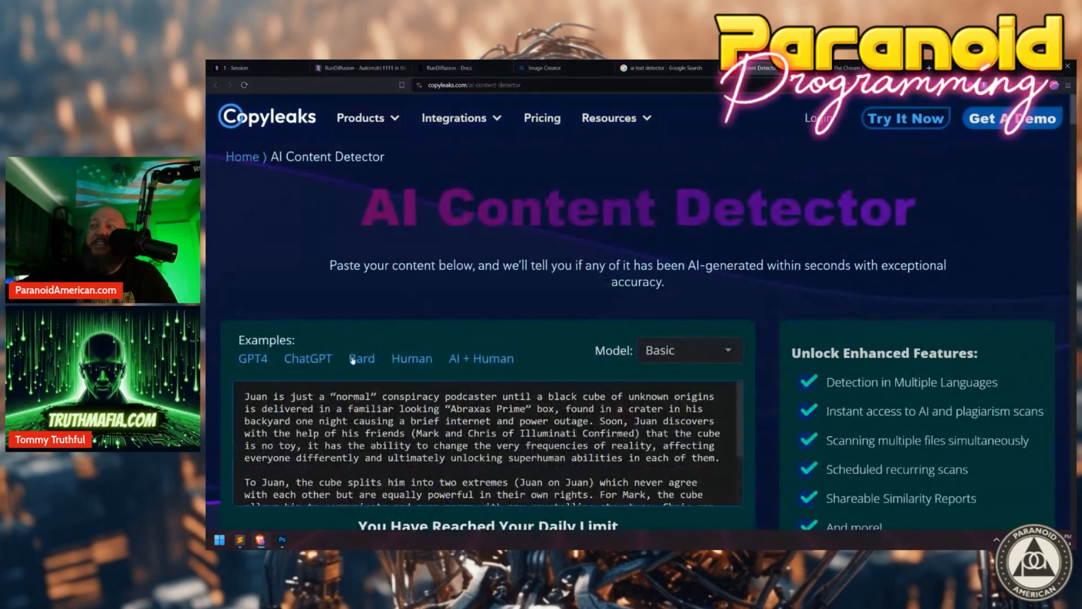
scroll(359, 361, down, 2)
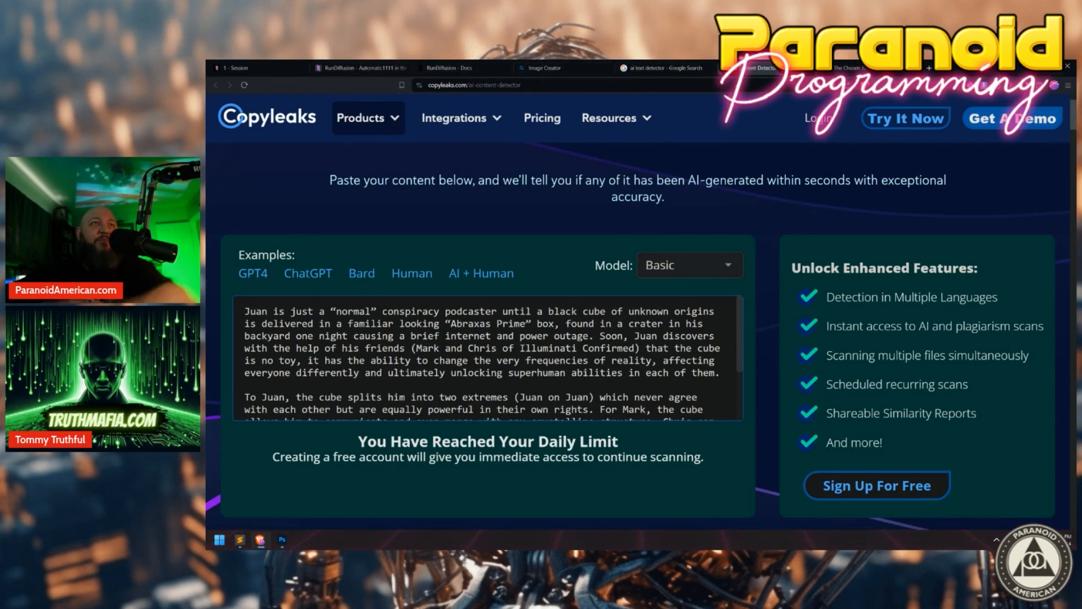
click(260, 539)
key(ctrl+w)
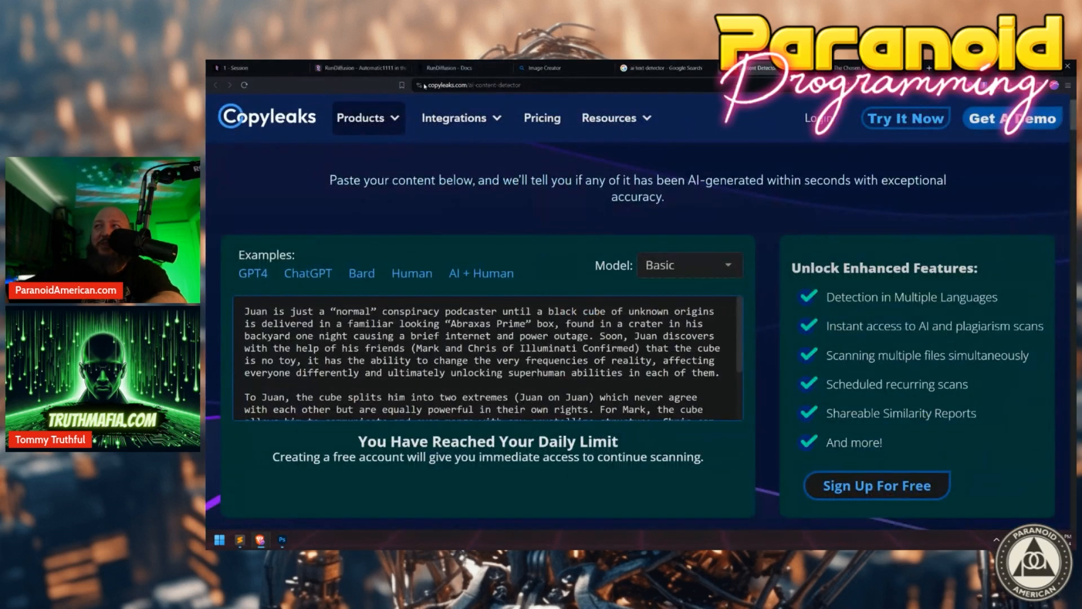
Open the "LLM with Oobabooga" guide in the RunDiffusion docs and look through its steps.
click(357, 68)
click(468, 68)
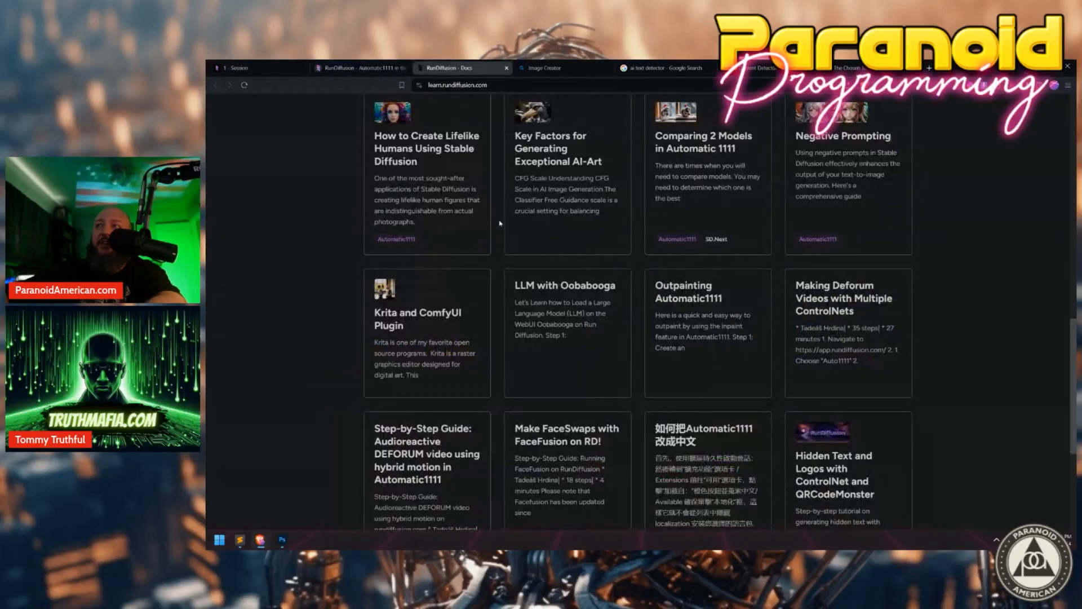
click(569, 290)
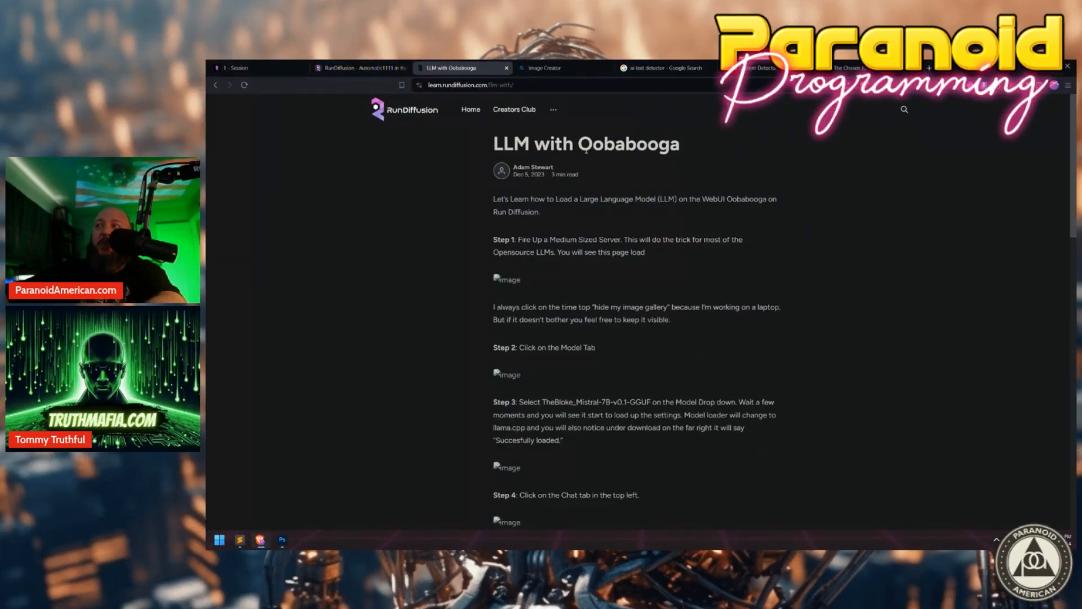
drag(706, 146, 580, 145)
scroll(581, 144, down, 15)
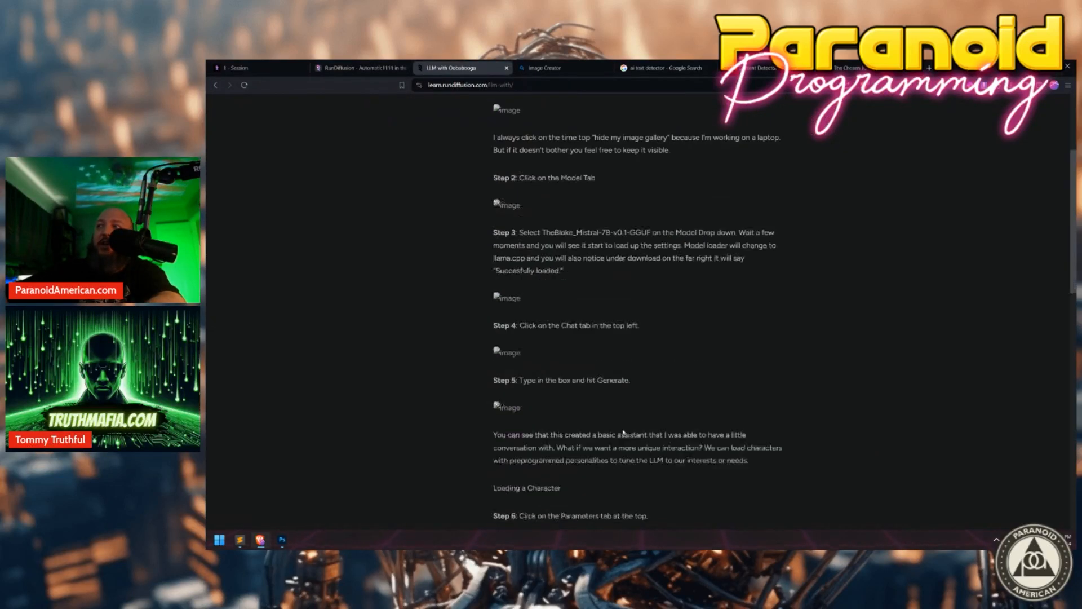
scroll(384, 201, up, 11)
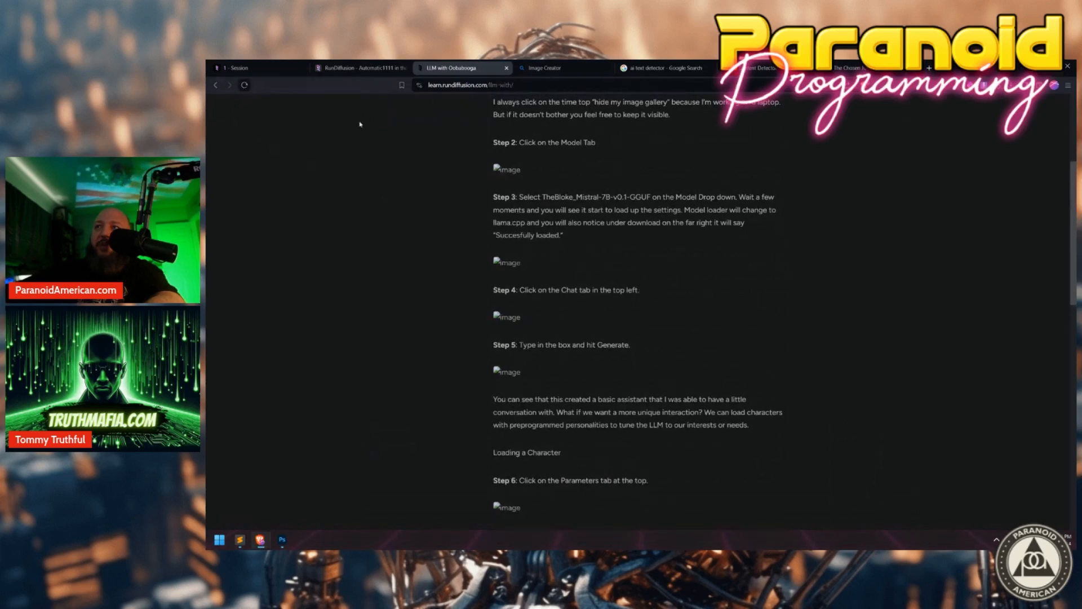
scroll(665, 238, up, 4)
drag(687, 146, 577, 145)
click(578, 145)
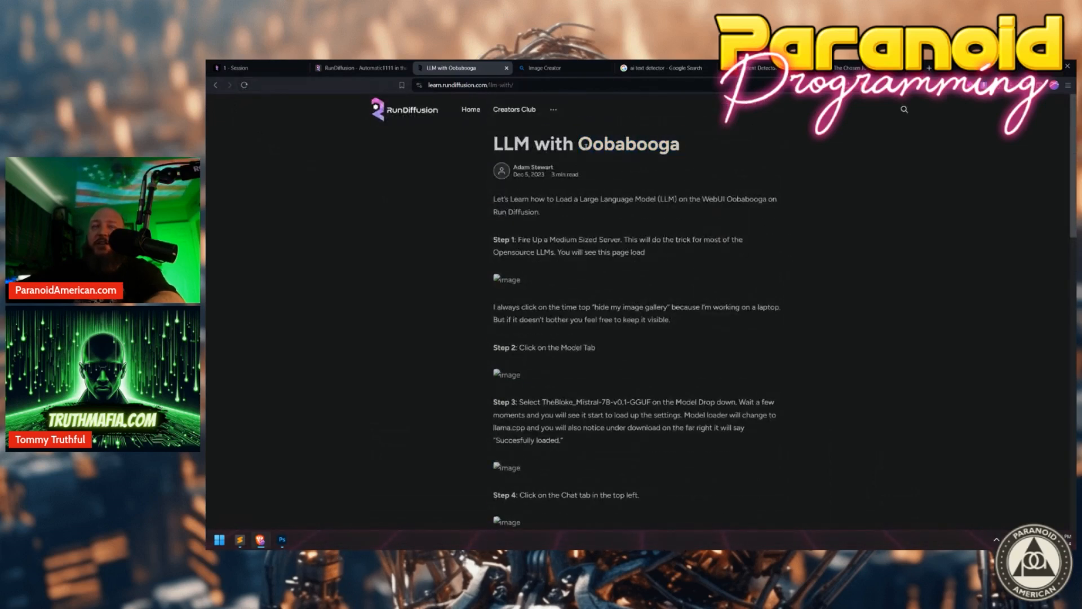
Return to the RunDiffusion Auto1111 session and look over the img2img page.
click(360, 68)
click(242, 67)
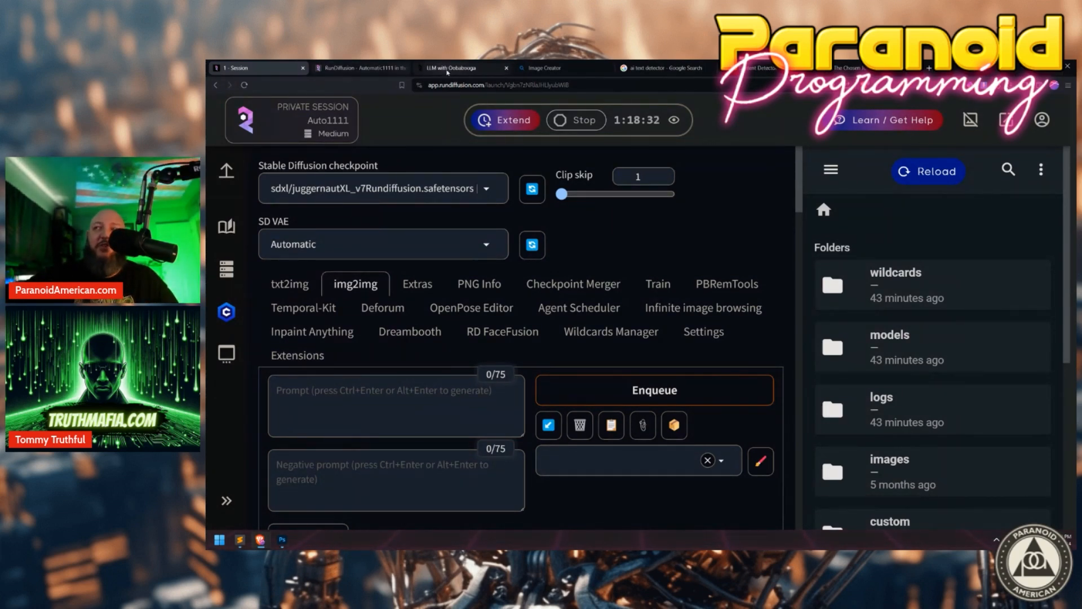
click(451, 68)
click(361, 67)
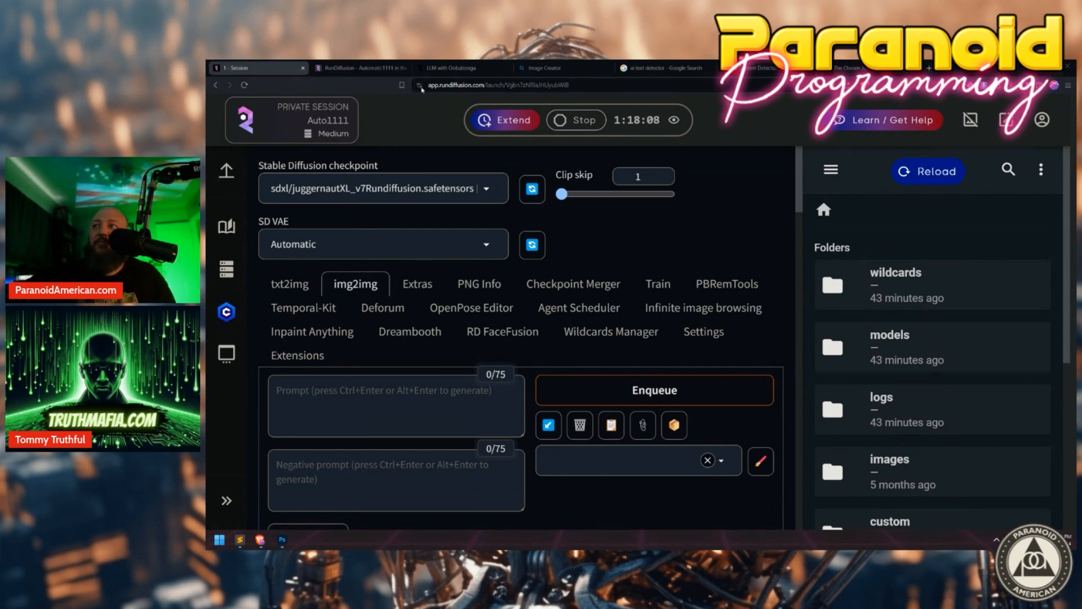
scroll(452, 336, down, 3)
scroll(440, 355, down, 6)
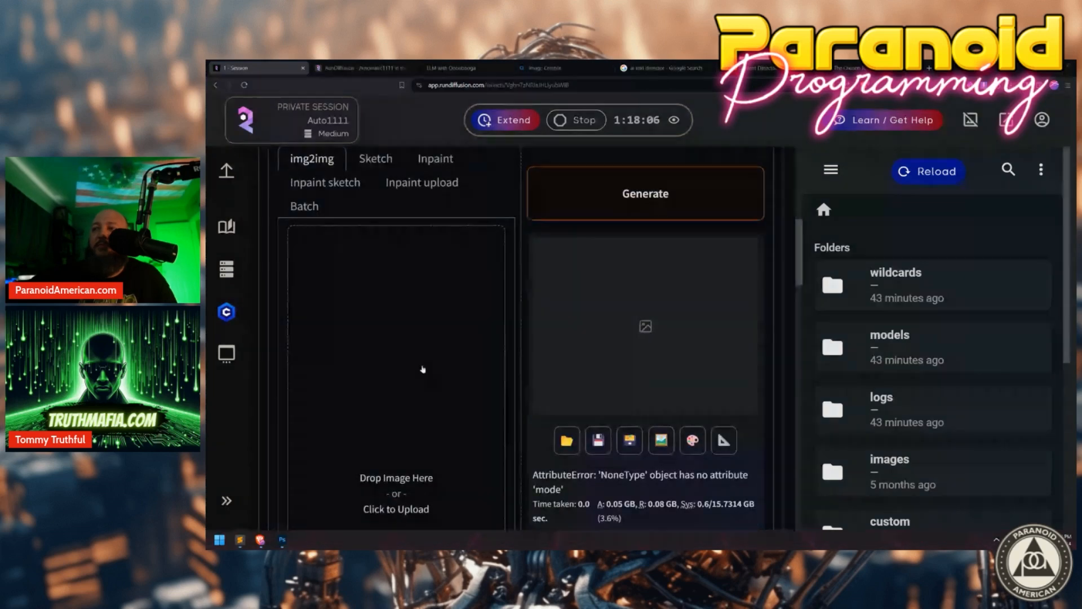
scroll(457, 374, up, 7)
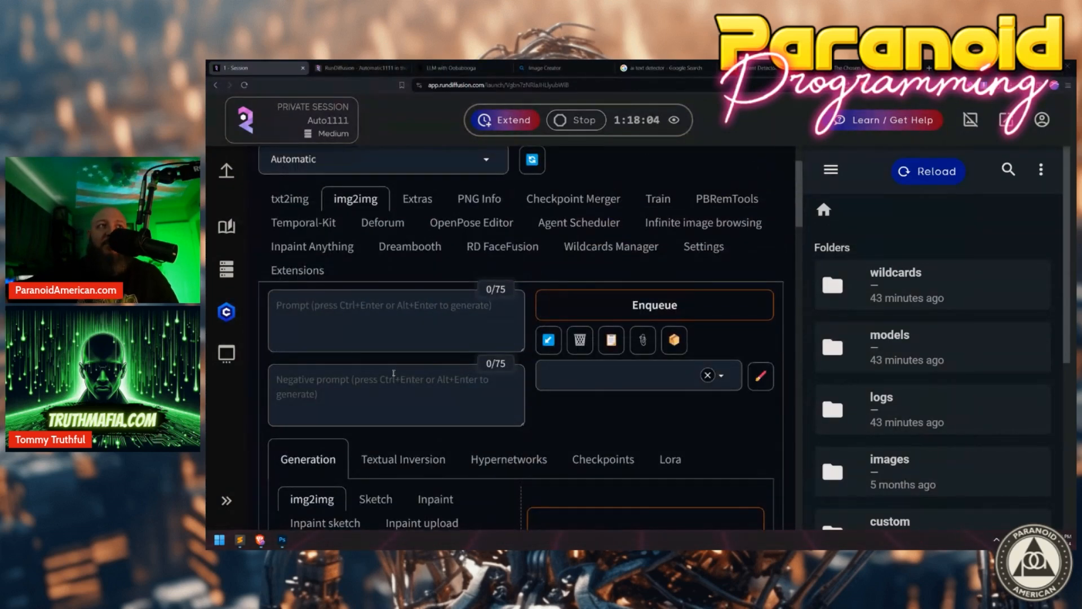
Switch to Photoshop, replace the STRANGER THINGS text with SHEEP and move it slightly lower above the sheep, beside TRUTH SEEKER.
click(283, 542)
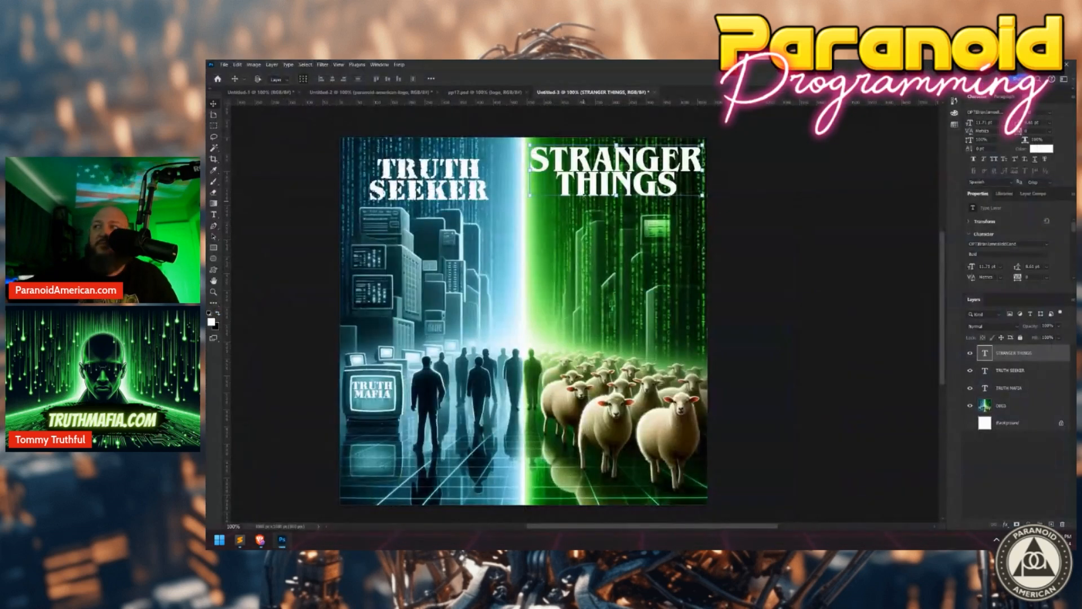
double_click(602, 187)
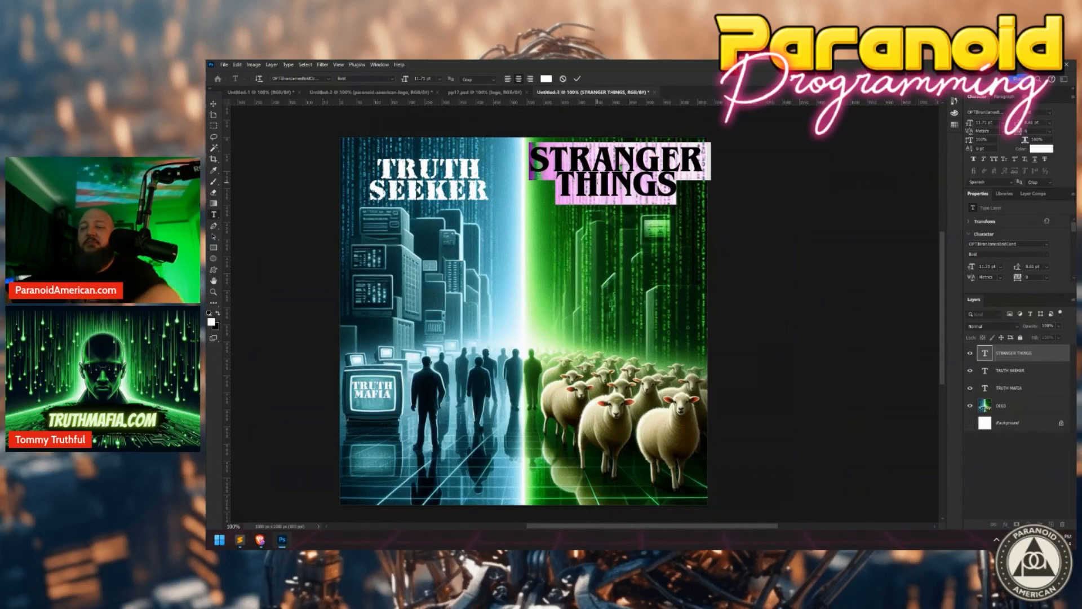
text(SHeep)
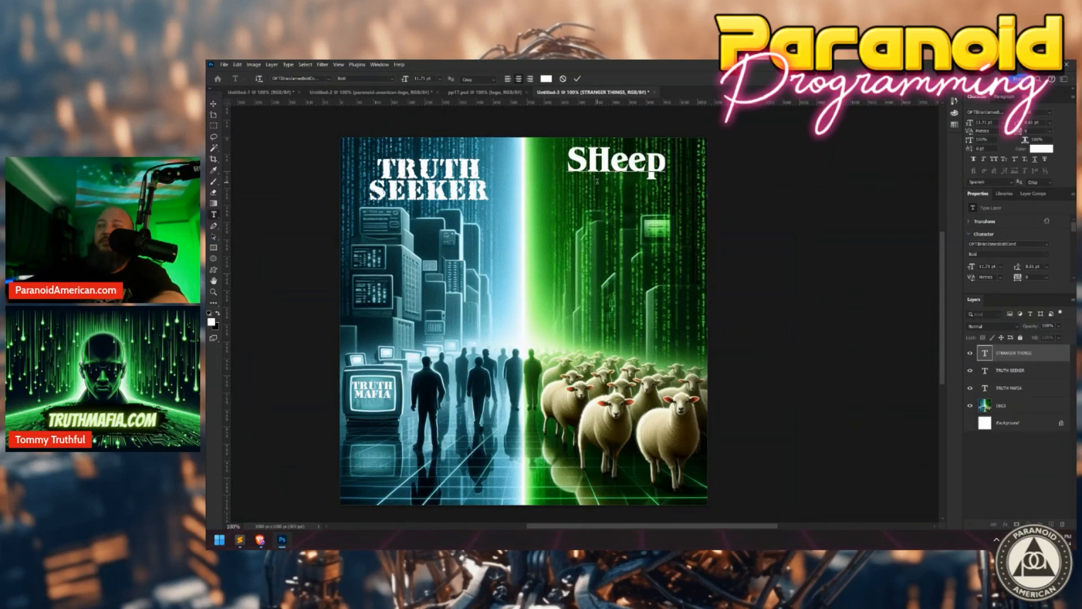
key(BackSpace)
key(BackSpace)
key(BackSpace)
text(EEP)
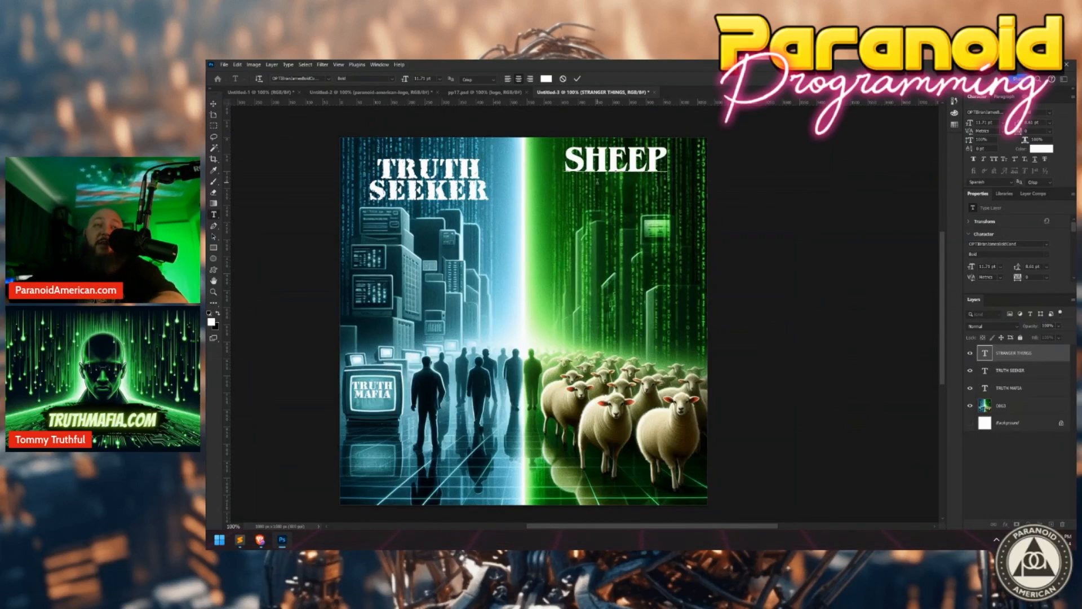
key(ctrl+Return)
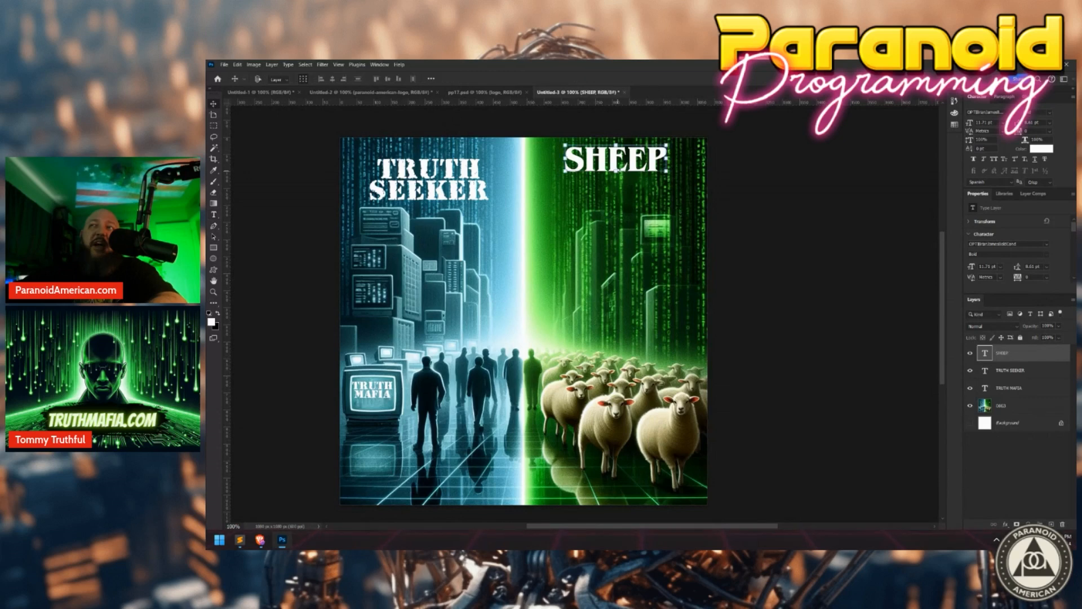
mouse_move(627, 172)
mouse_down()
mouse_move(624, 191)
mouse_move(633, 167)
mouse_up()
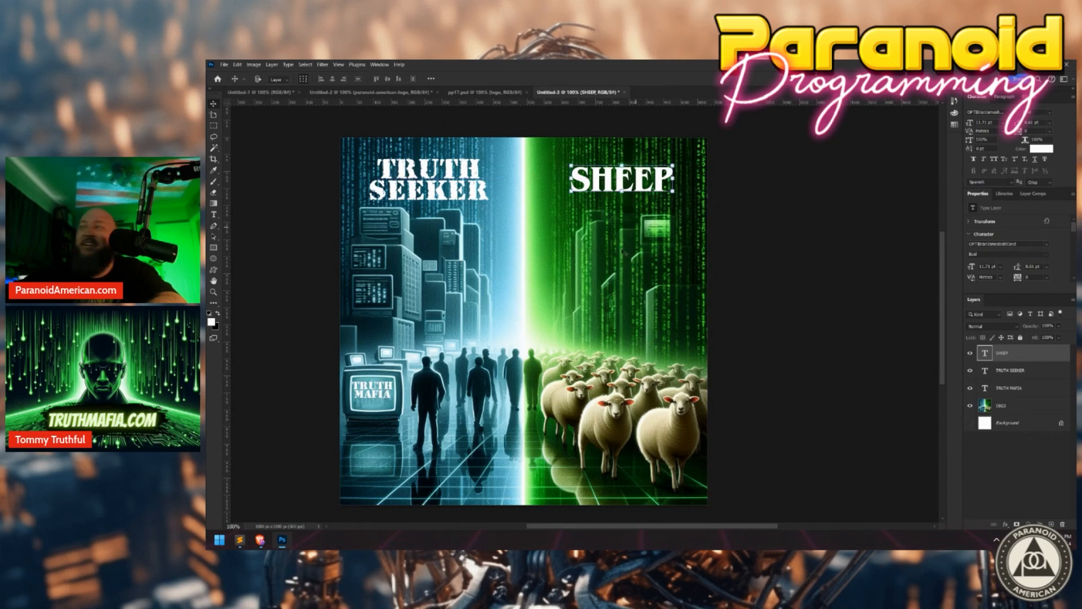
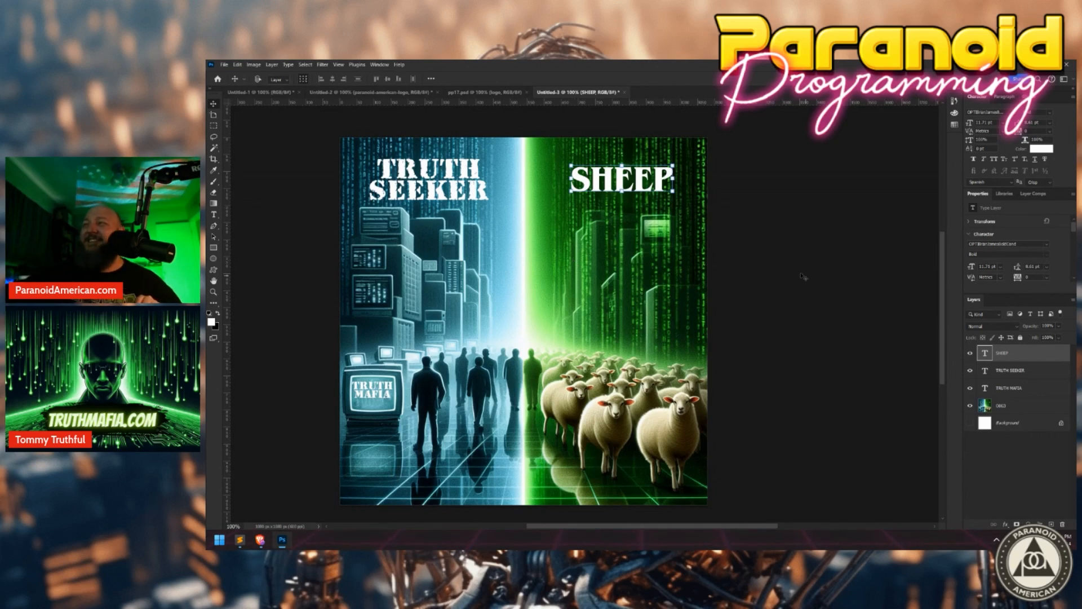
drag(619, 191, 614, 191)
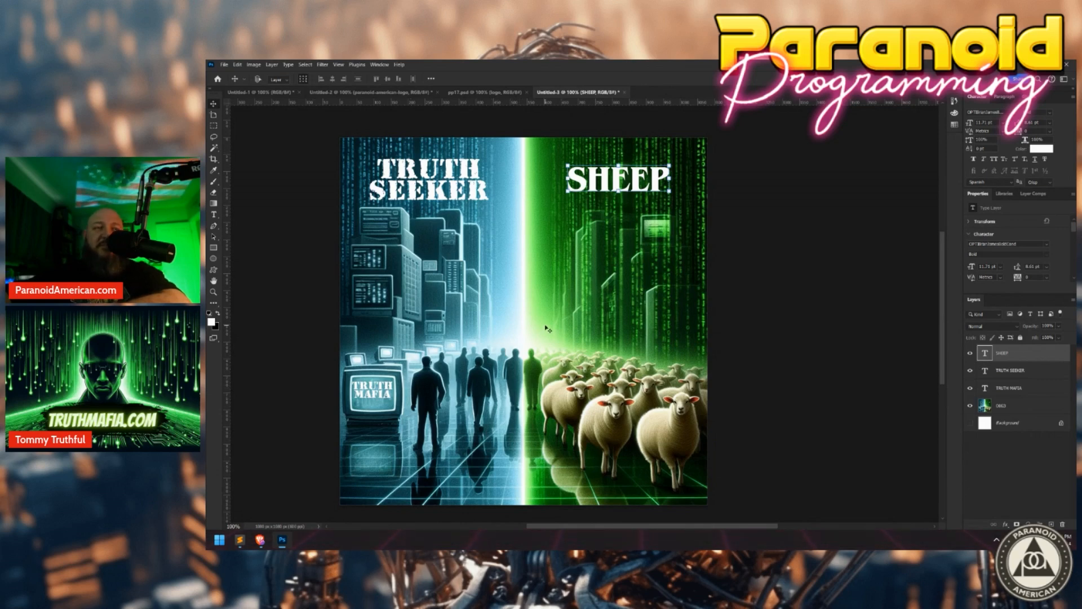
Add an Outer Glow effect in white to the SHEEP text layer.
right_click(991, 359)
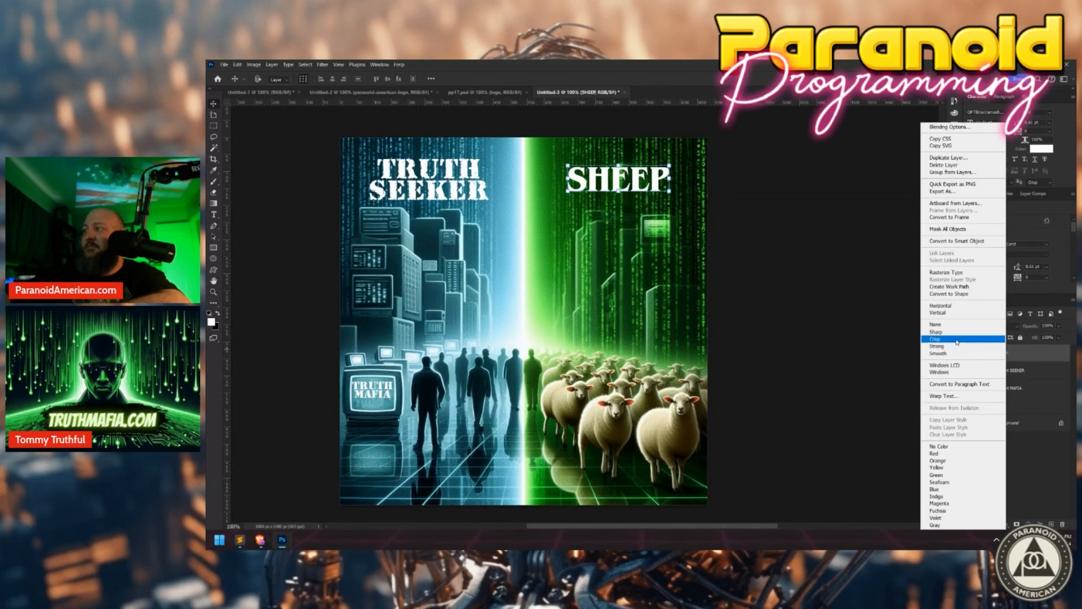
click(1040, 471)
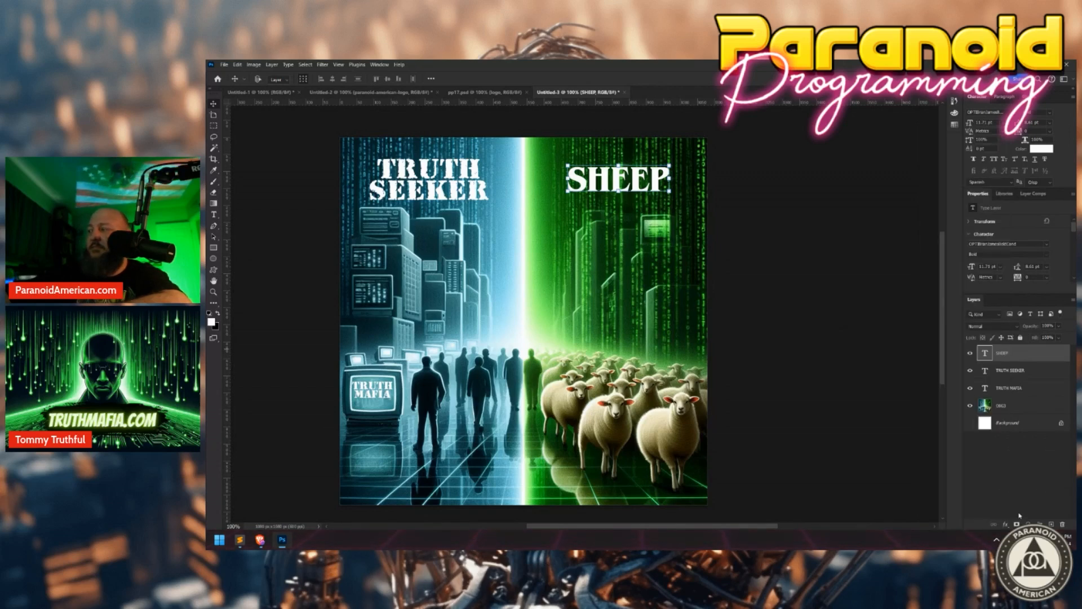
click(1007, 524)
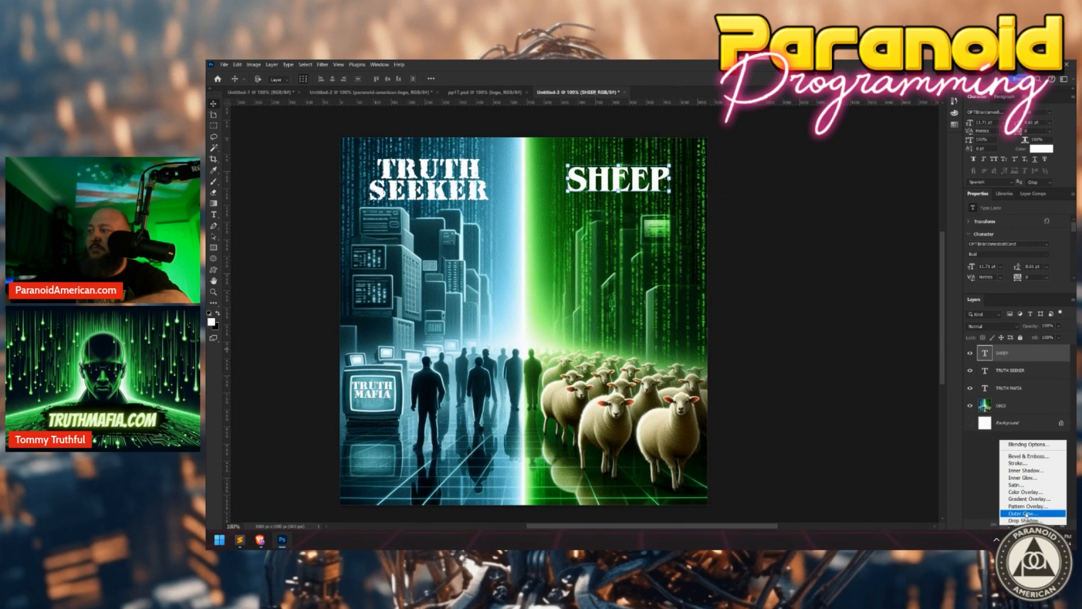
click(851, 385)
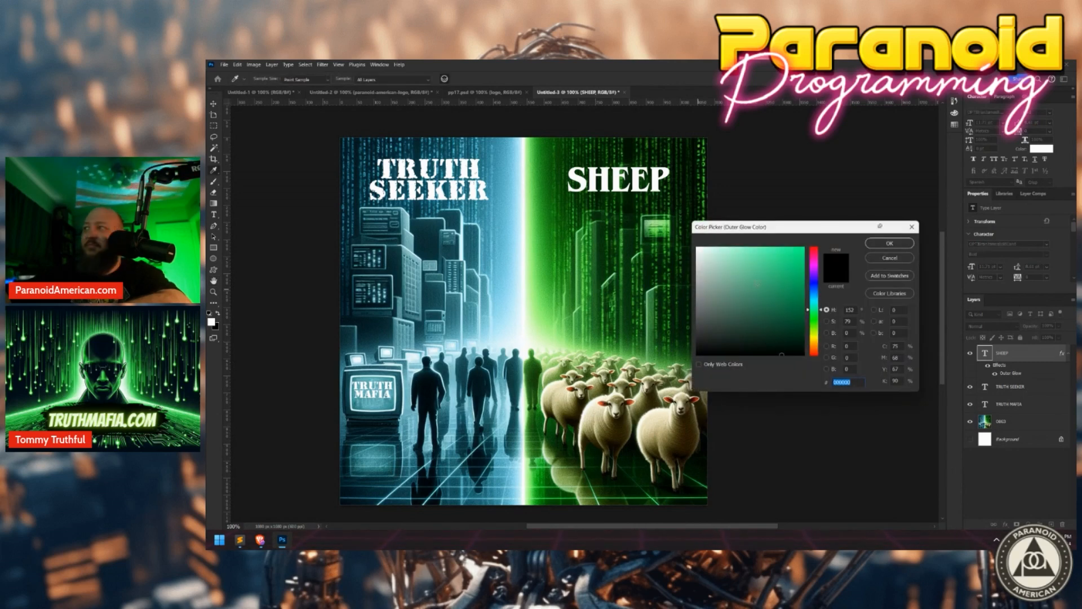
click(697, 247)
click(875, 242)
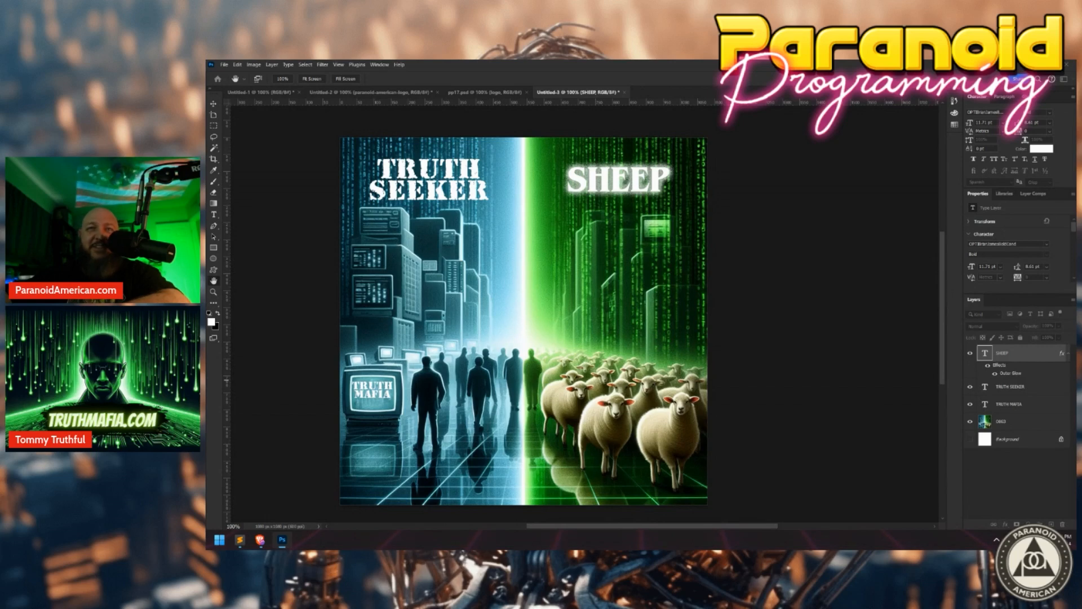
key(v)
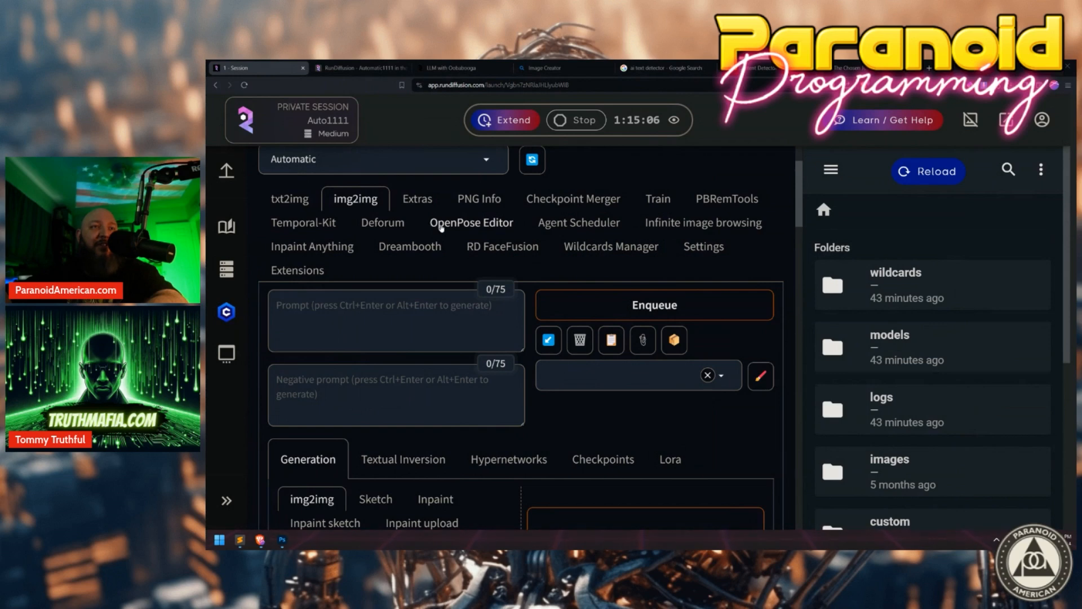
Switch back to the RunDiffusion Auto1111 session in the browser, reduce the page zoom and open the txt2img page.
key(ctrl+minus)
key(ctrl+minus)
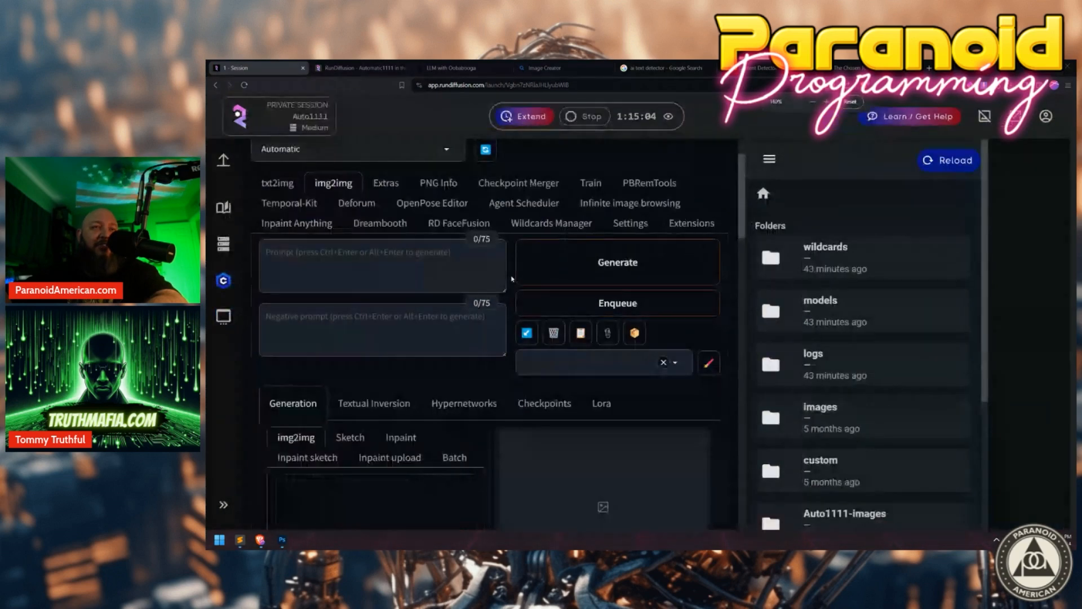
scroll(451, 338, down, 4)
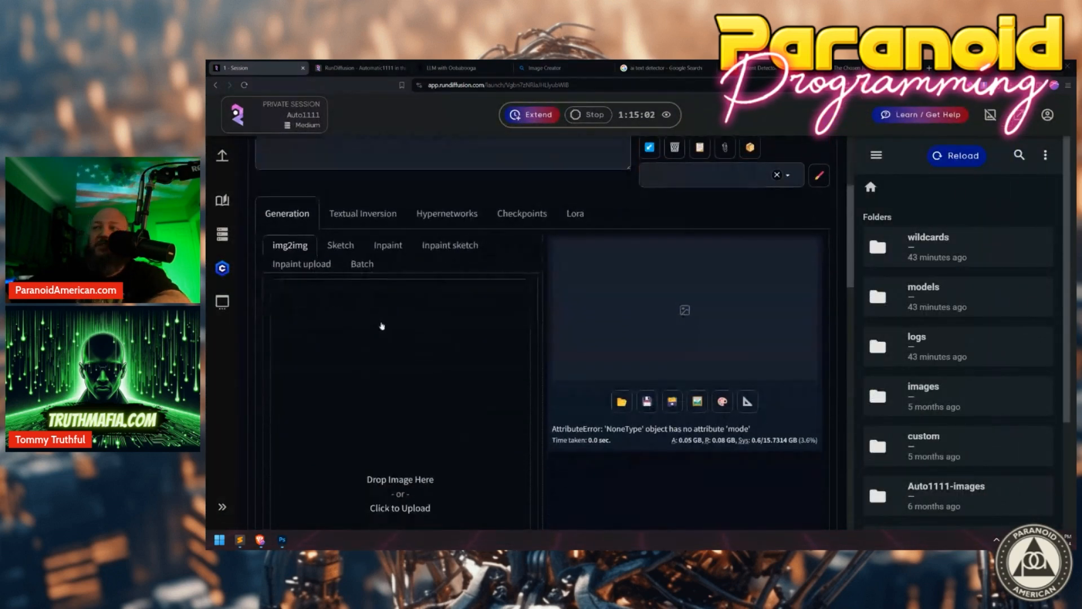
scroll(397, 338, up, 5)
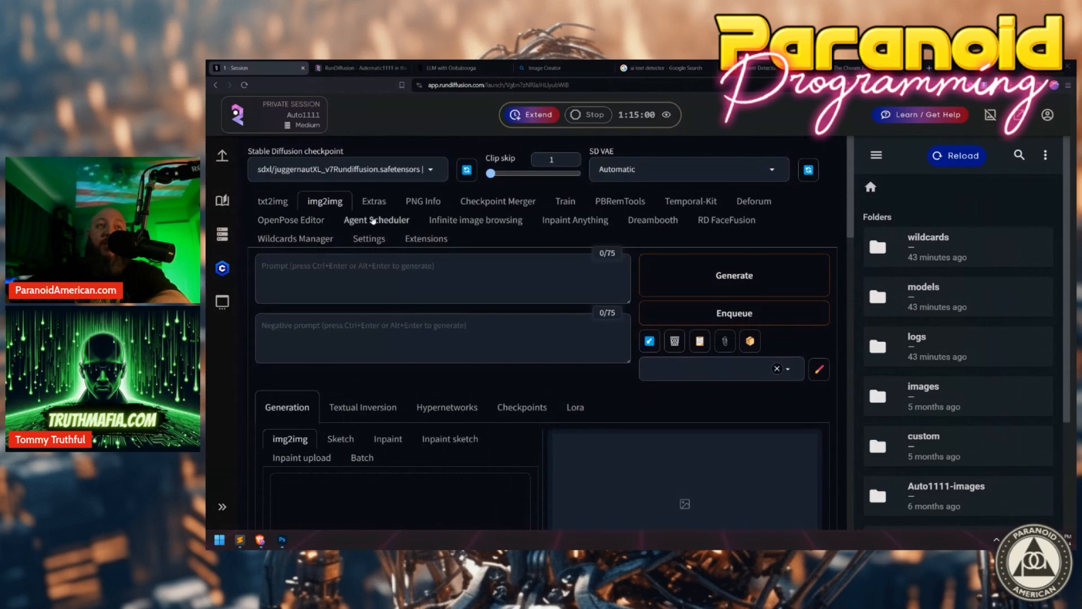
click(279, 203)
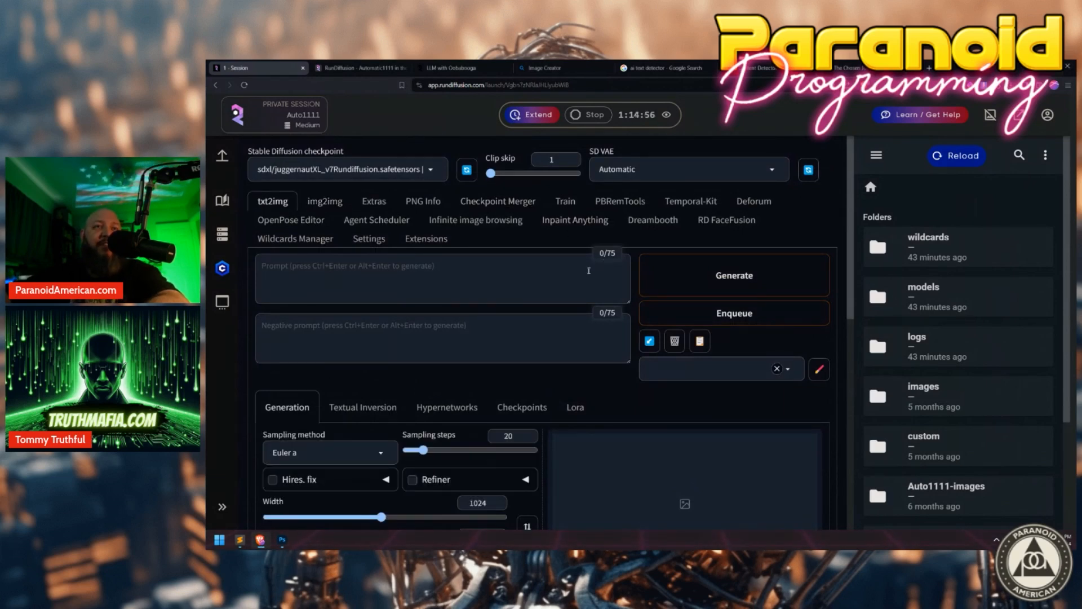
Generate a txt2img image from the prompt "sheep on tv" with the negative prompt "nsfw, nude".
scroll(568, 332, down, 8)
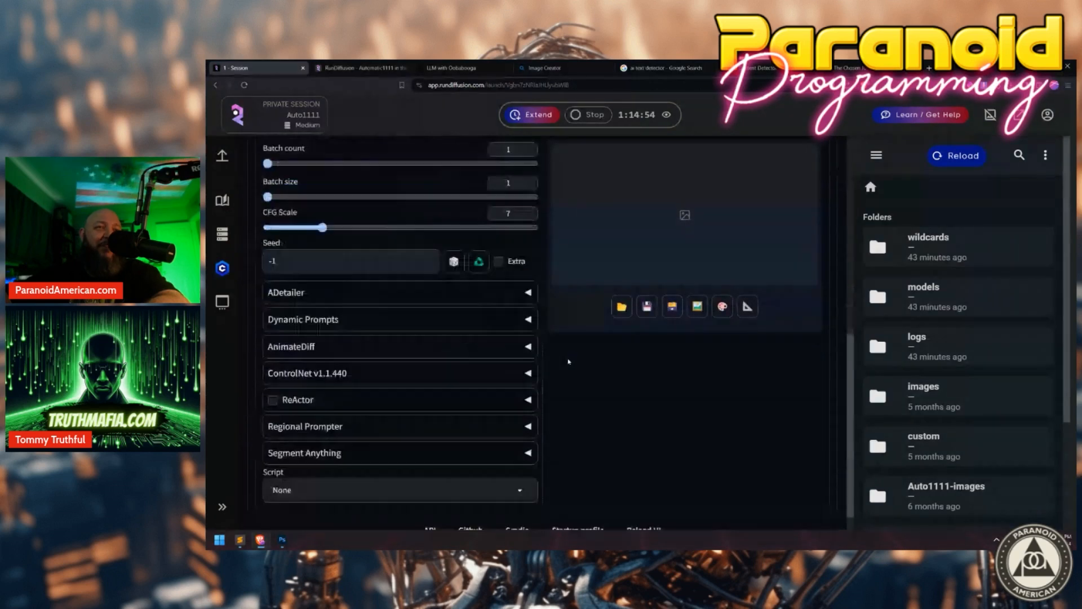
scroll(568, 358, up, 4)
scroll(567, 358, up, 3)
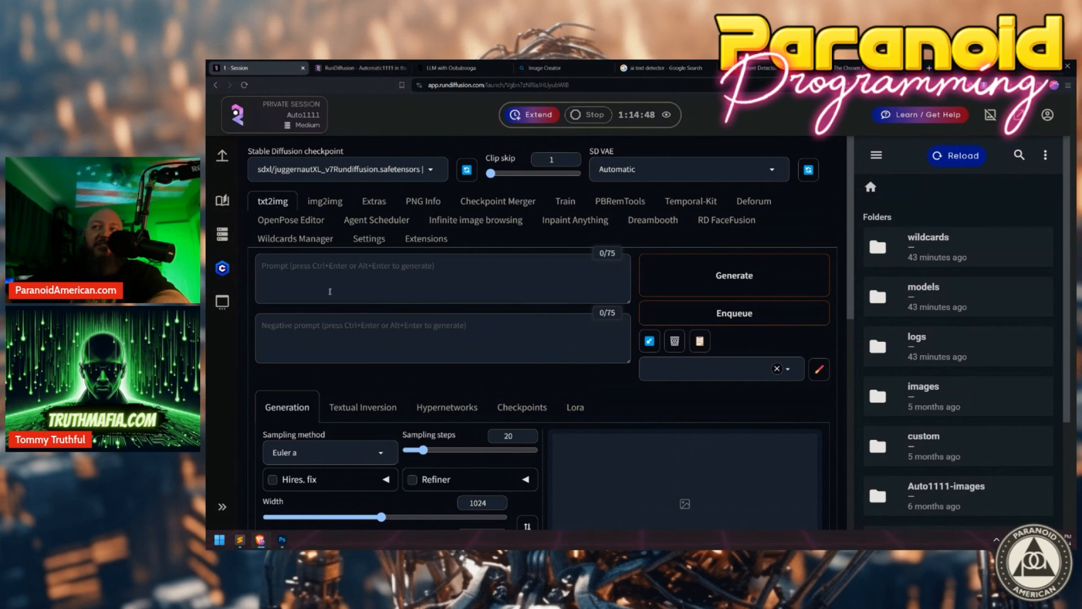
click(321, 271)
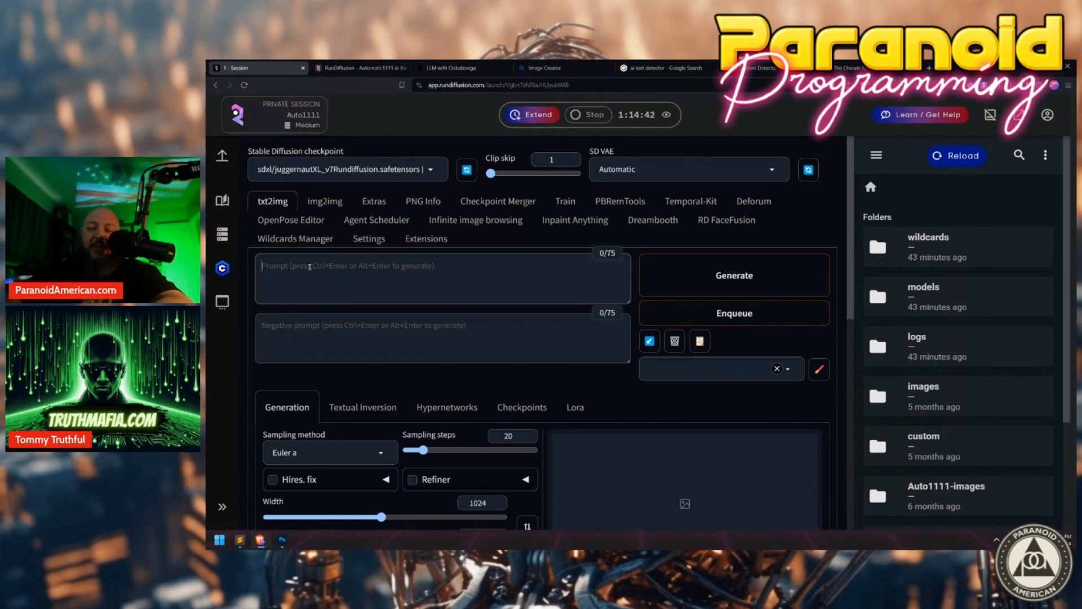
text(sheep on tv)
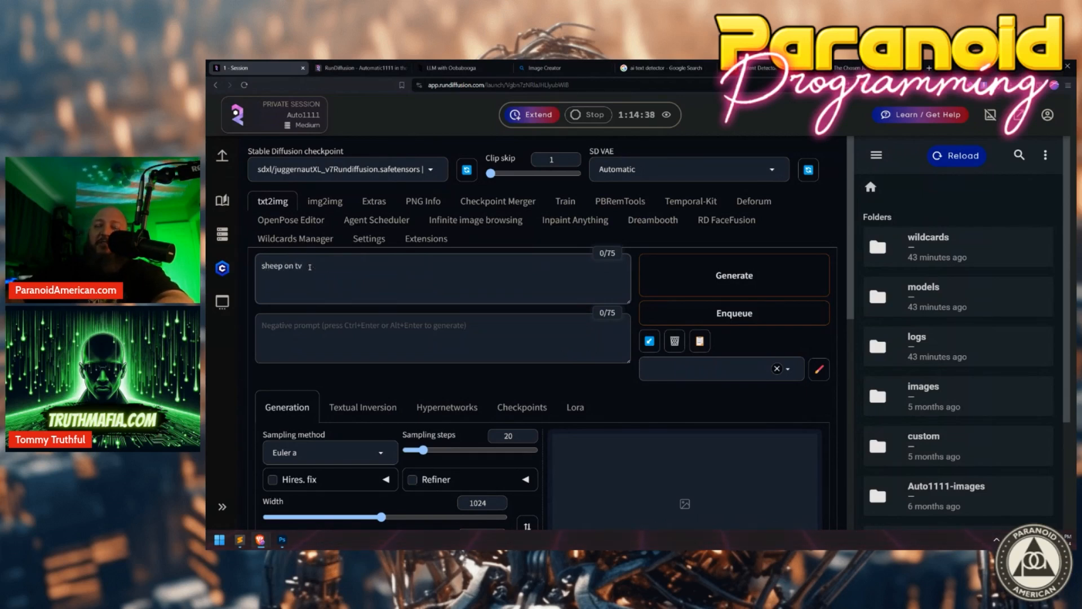
click(363, 332)
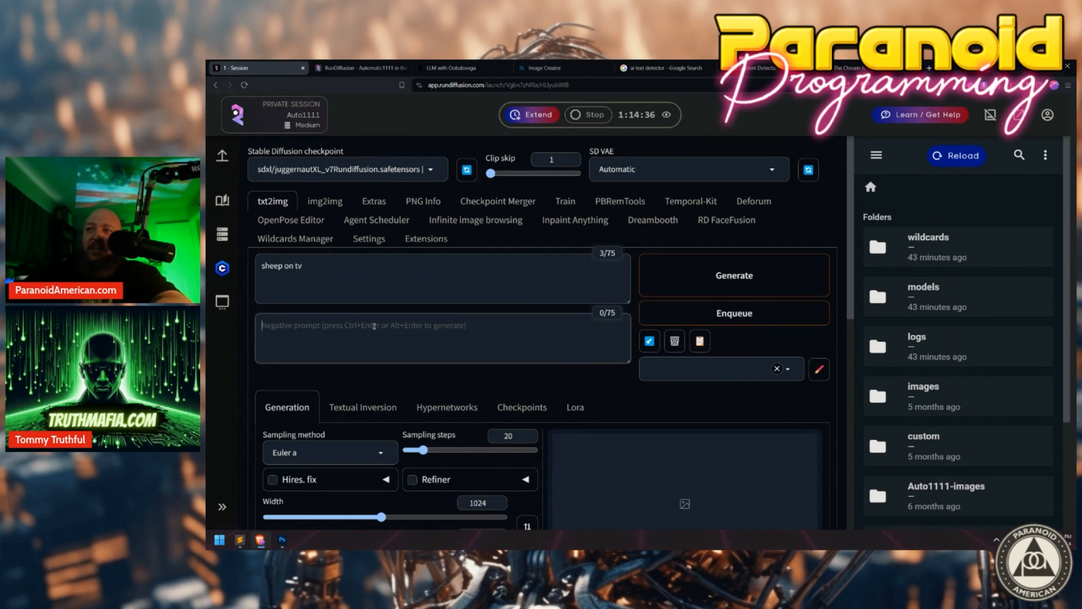
text(nsfw, nude)
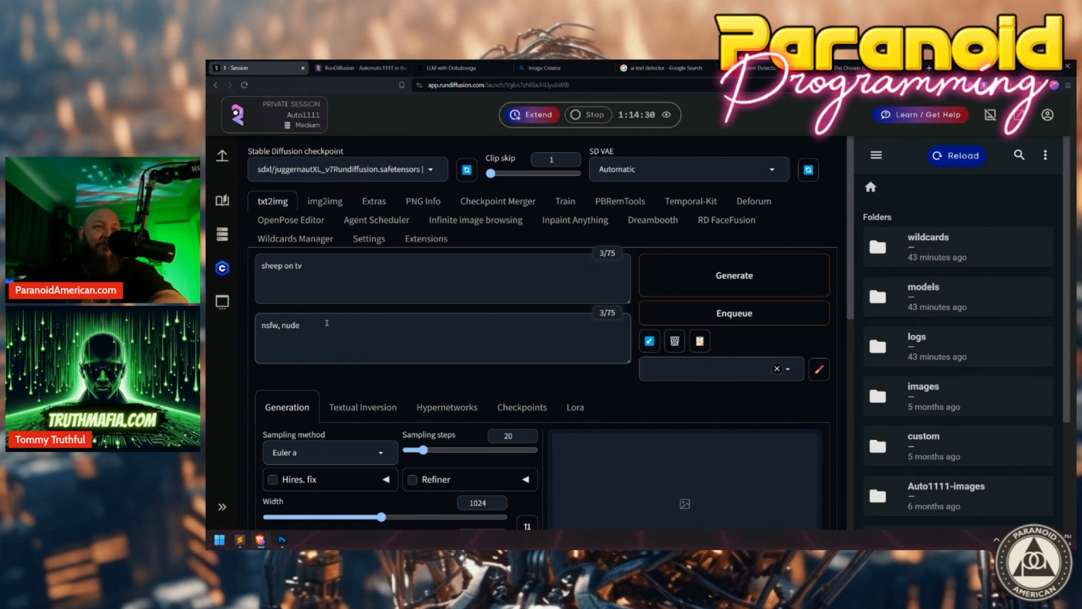
key(ctrl+a)
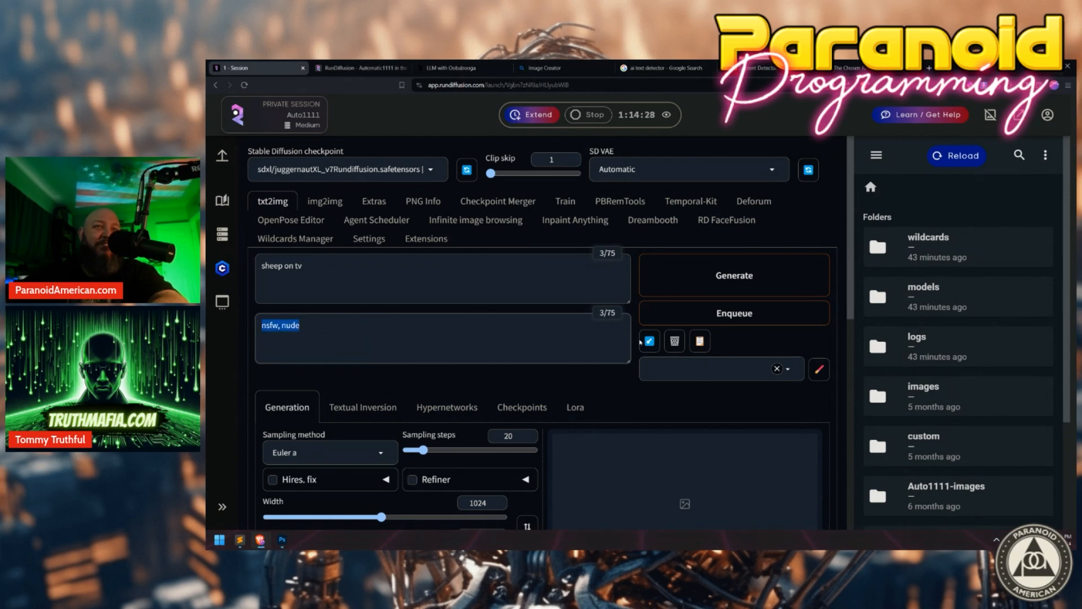
click(713, 278)
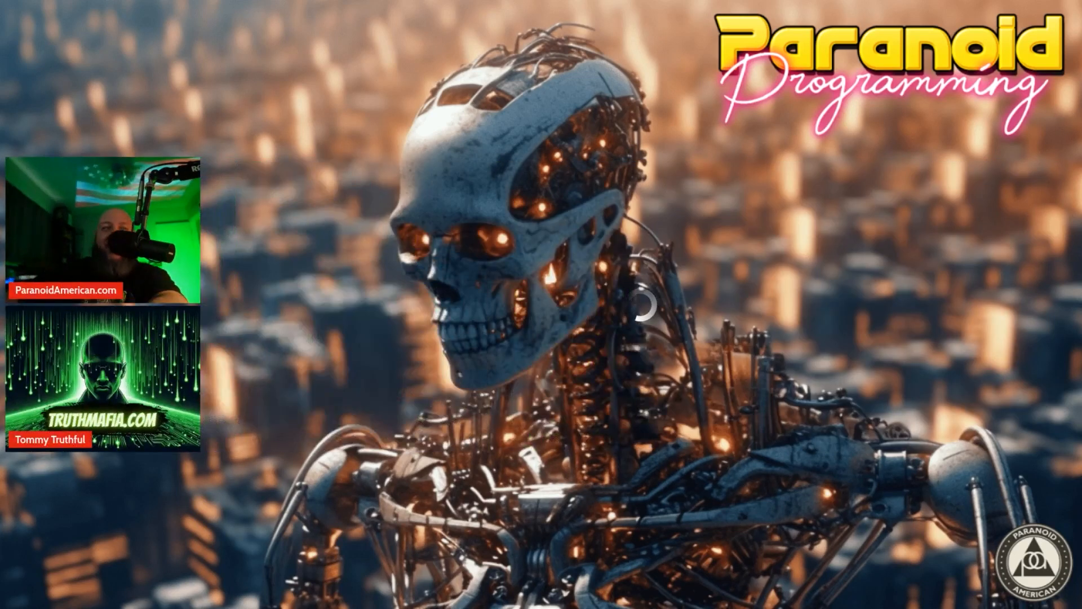
View the generated television image at full size, close the preview and return to the prompt fields.
scroll(653, 389, up, 3)
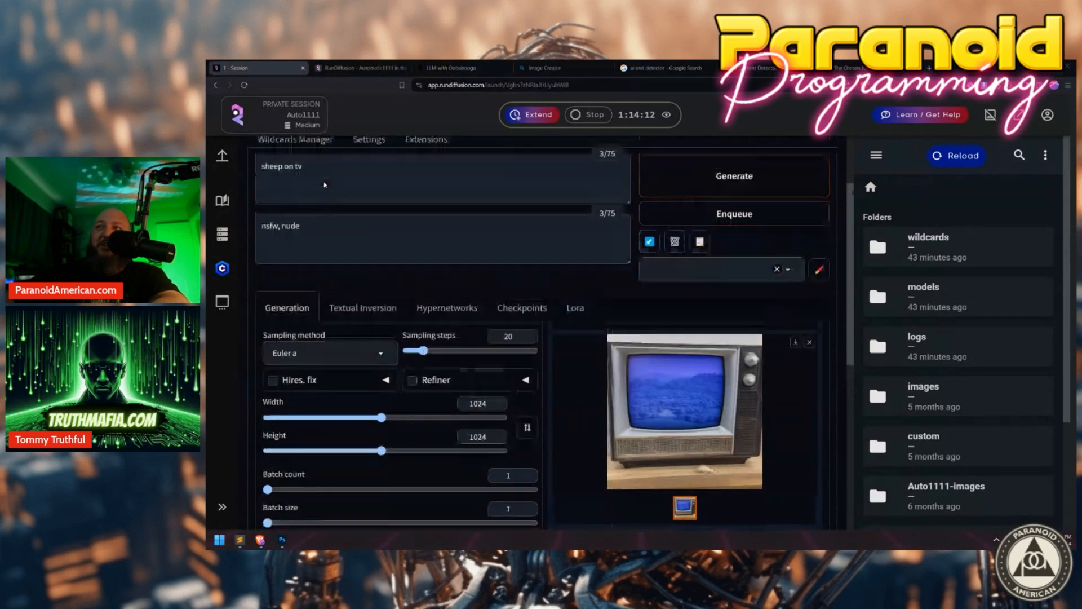
scroll(653, 389, down, 5)
click(678, 364)
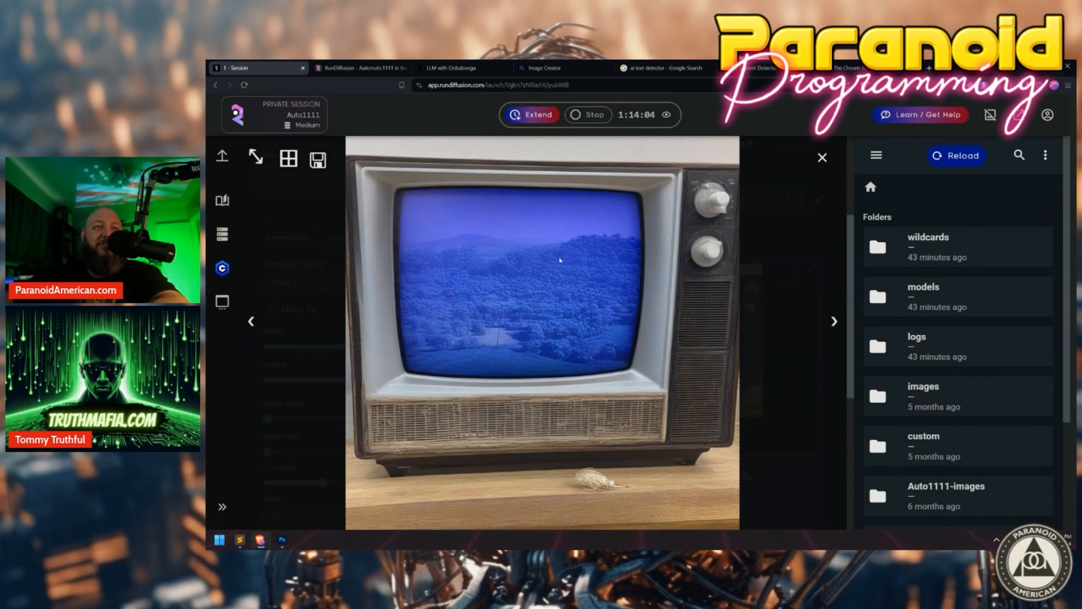
click(787, 363)
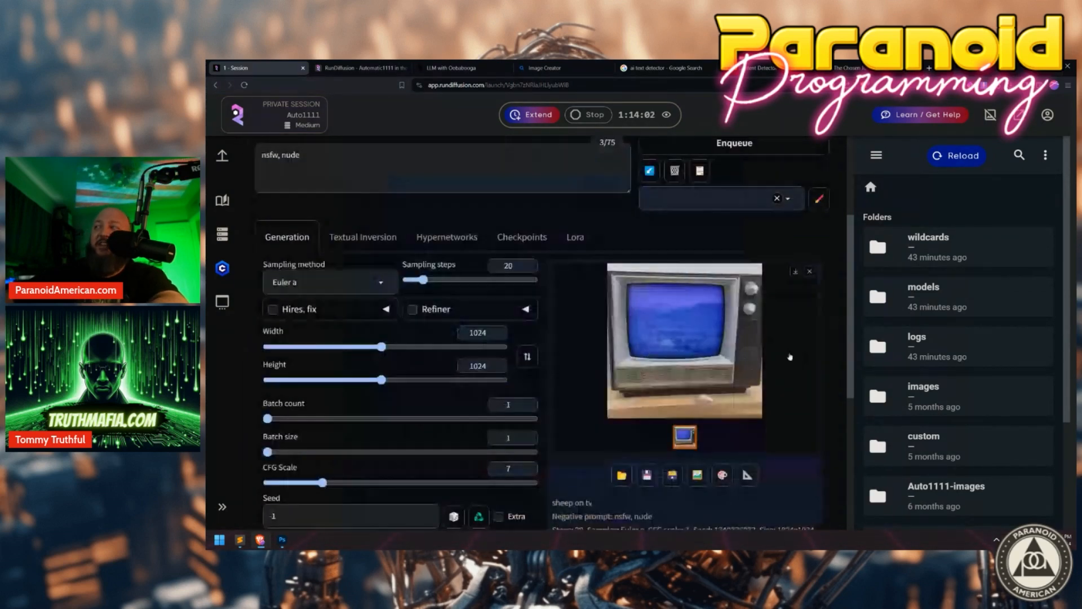
scroll(429, 323, up, 1)
scroll(430, 323, up, 3)
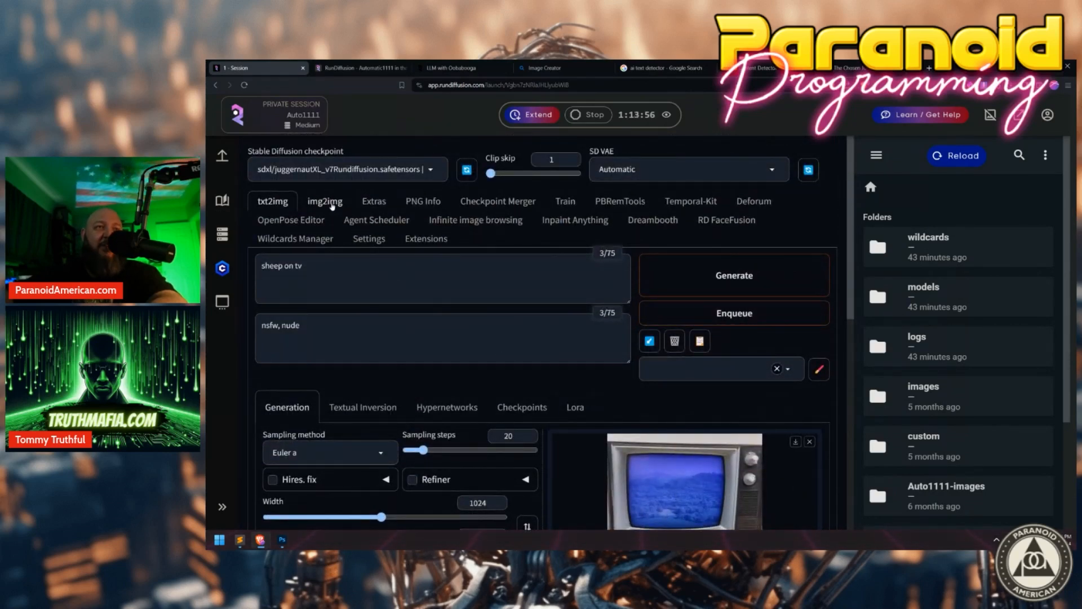
Open the img2img page and load the blue and green Truth Seeker and sheep picture as its source image.
click(331, 207)
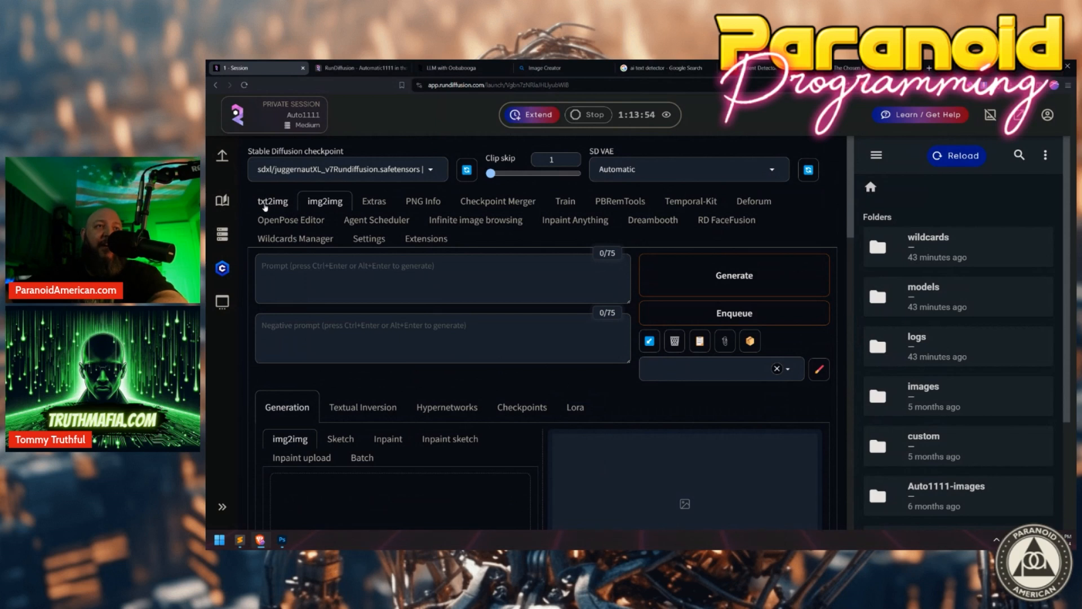
click(270, 204)
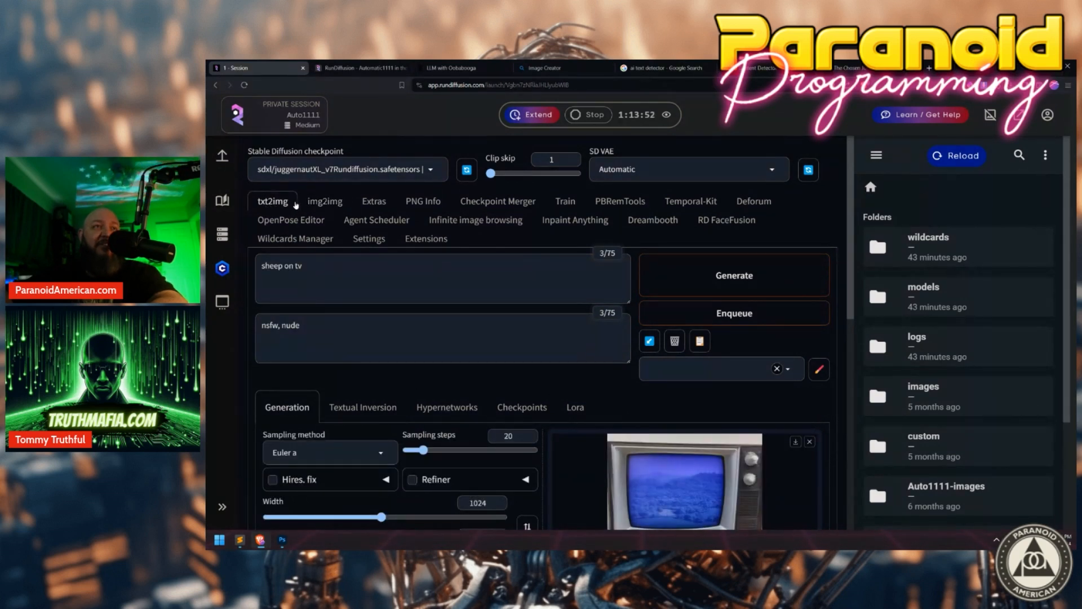
click(304, 207)
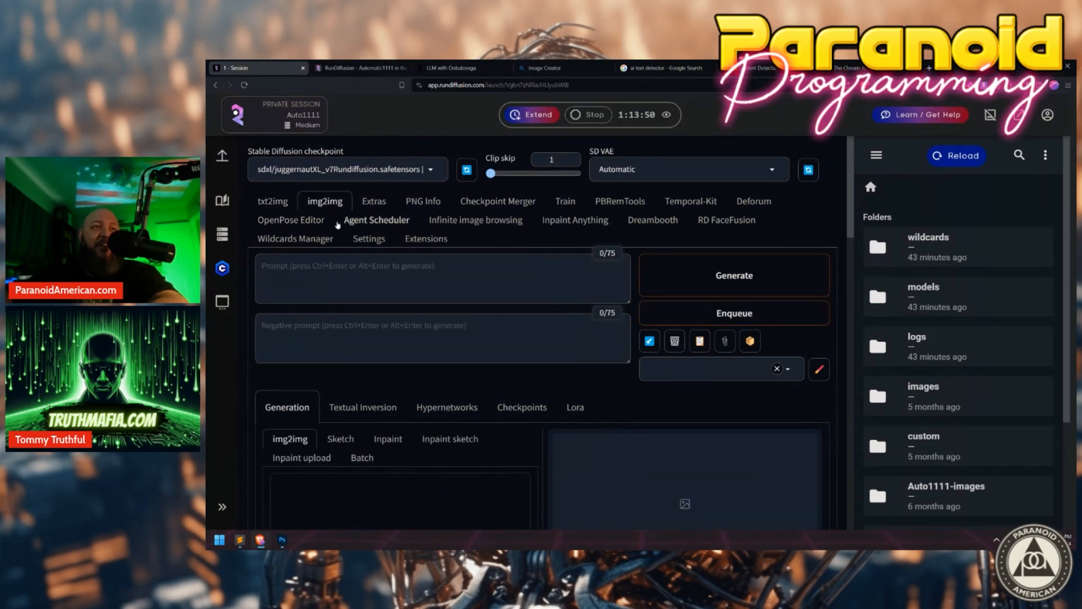
click(364, 277)
scroll(397, 280, down, 5)
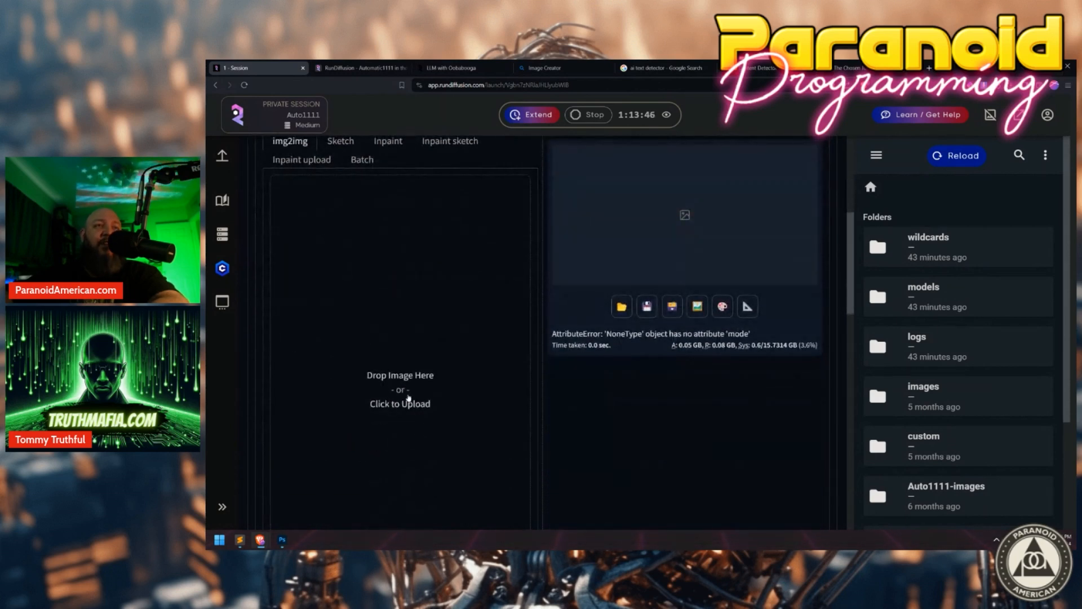
click(399, 361)
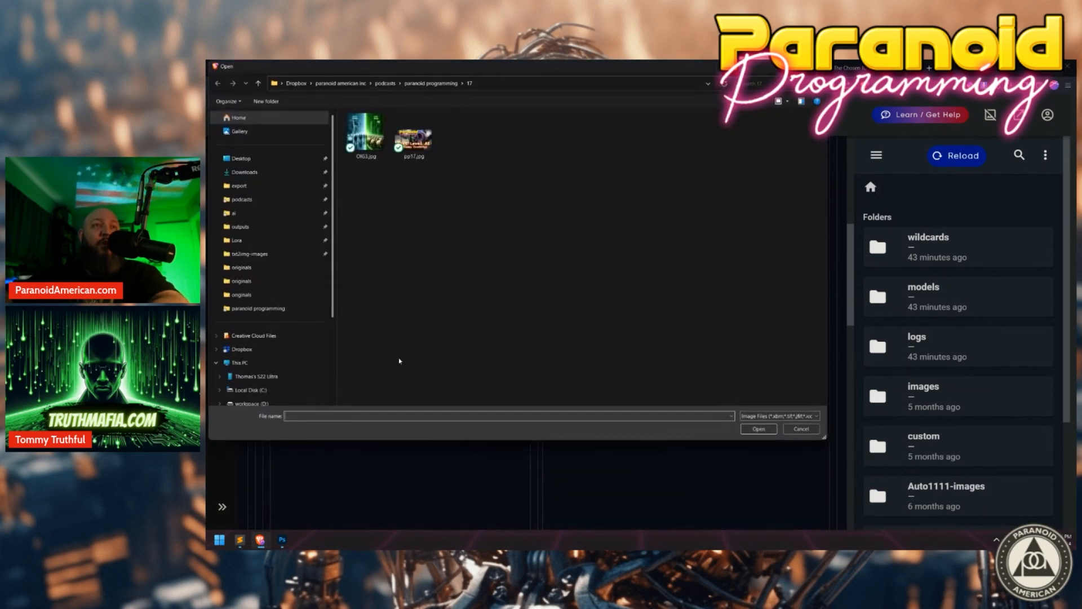
double_click(367, 141)
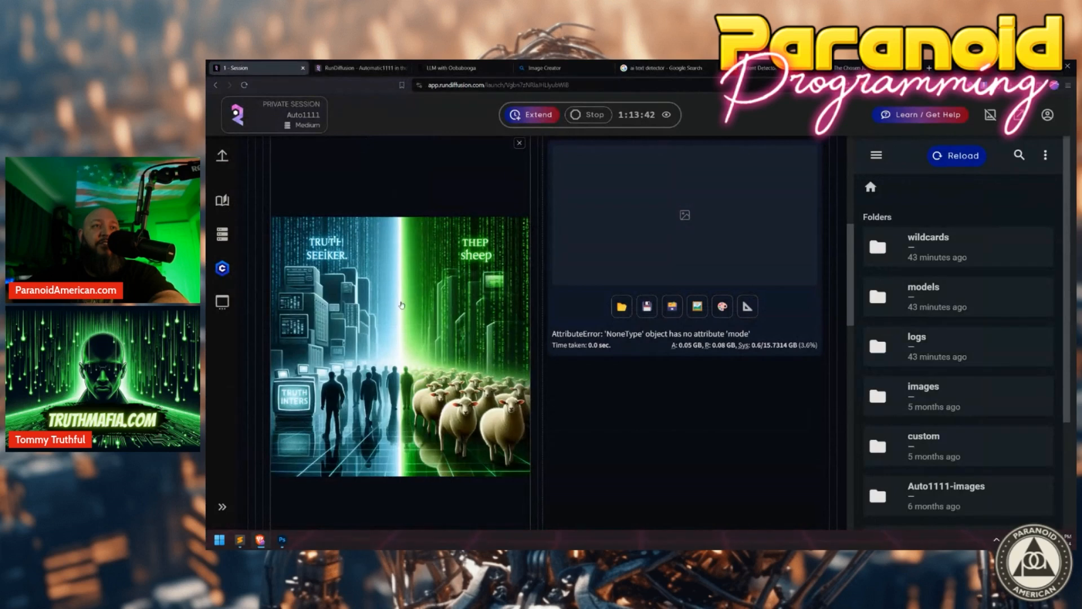
Match the img2img output size to the source image by auto-detecting its dimensions, 1024 by 1024.
scroll(467, 228, down, 5)
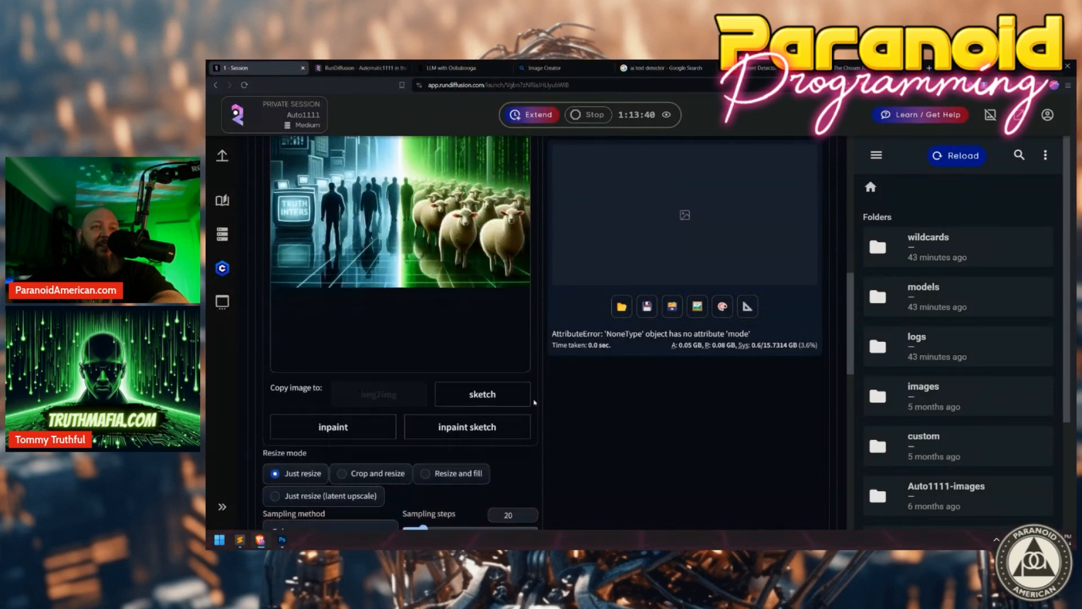
scroll(449, 420, down, 4)
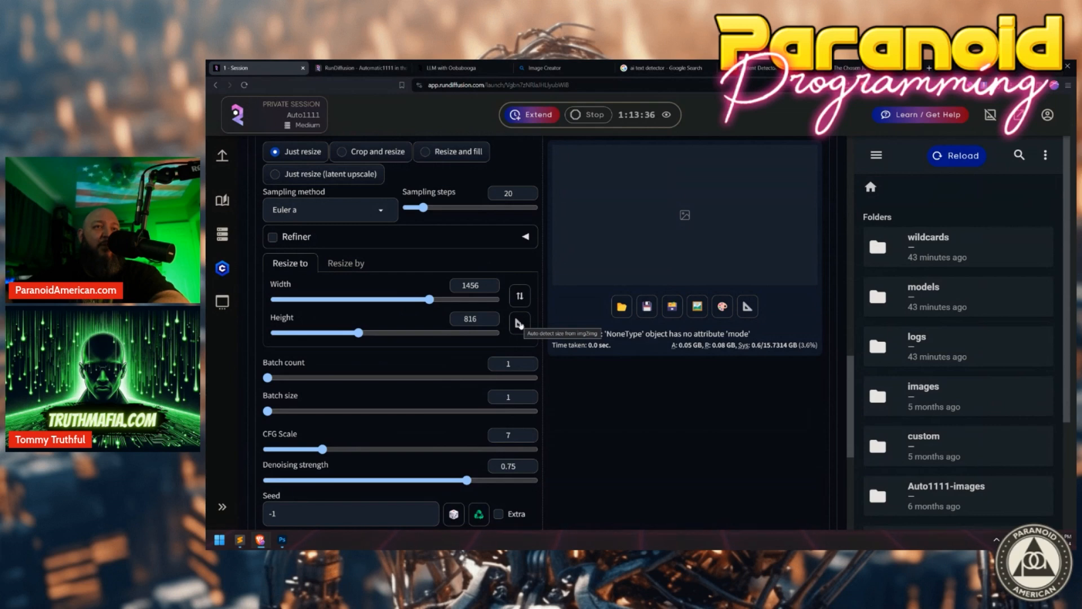
click(518, 323)
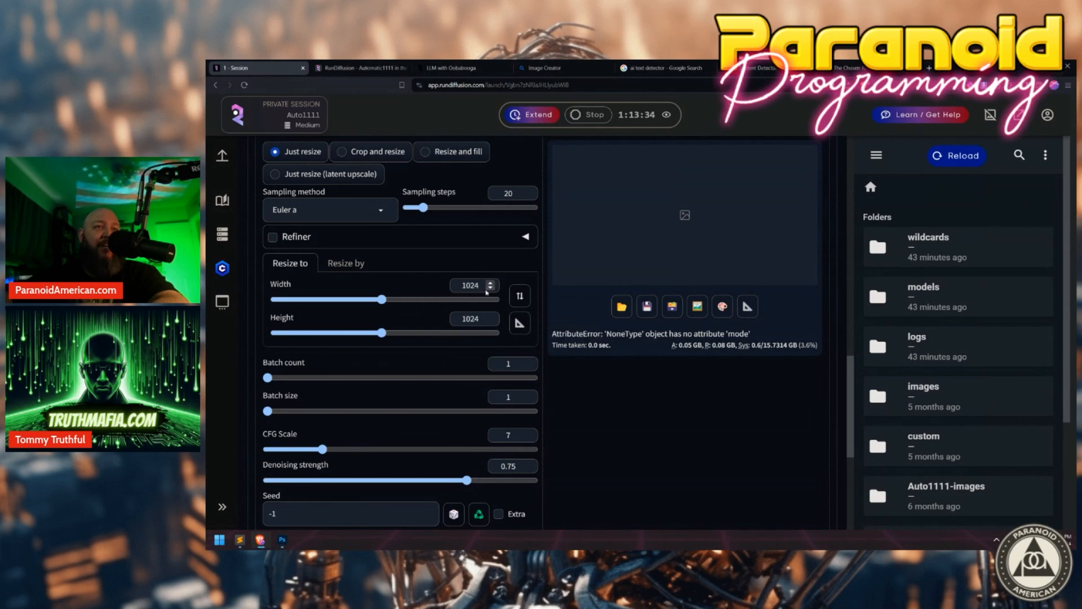
Enter the img2img prompt "an image with left side blue matrix text, right side green with sheep" describing the source image.
scroll(437, 268, up, 10)
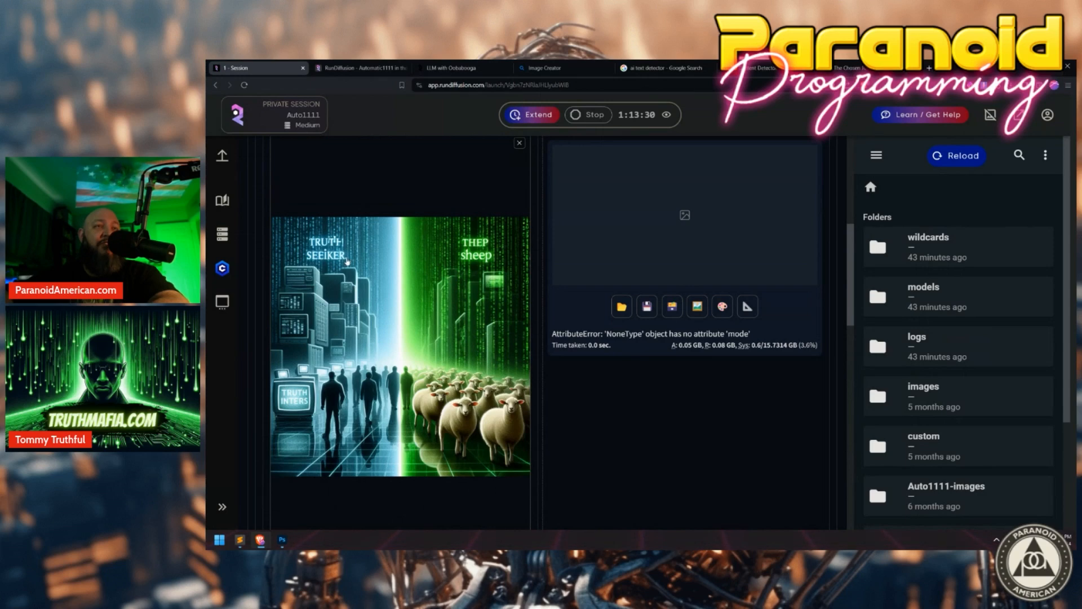
scroll(397, 269, up, 1)
scroll(398, 270, up, 5)
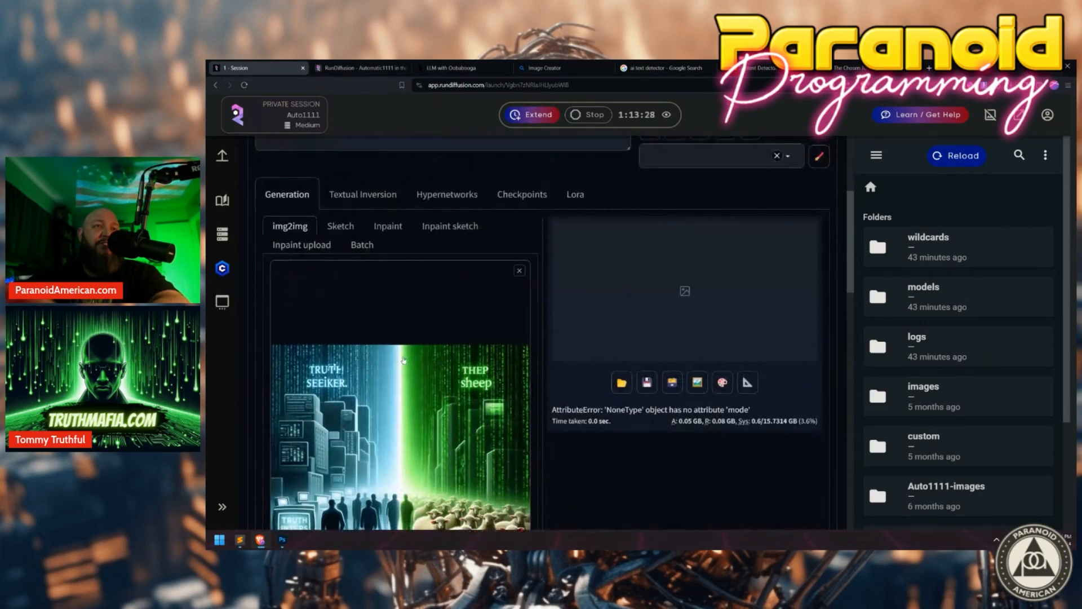
scroll(365, 311, down, 5)
scroll(366, 350, down, 2)
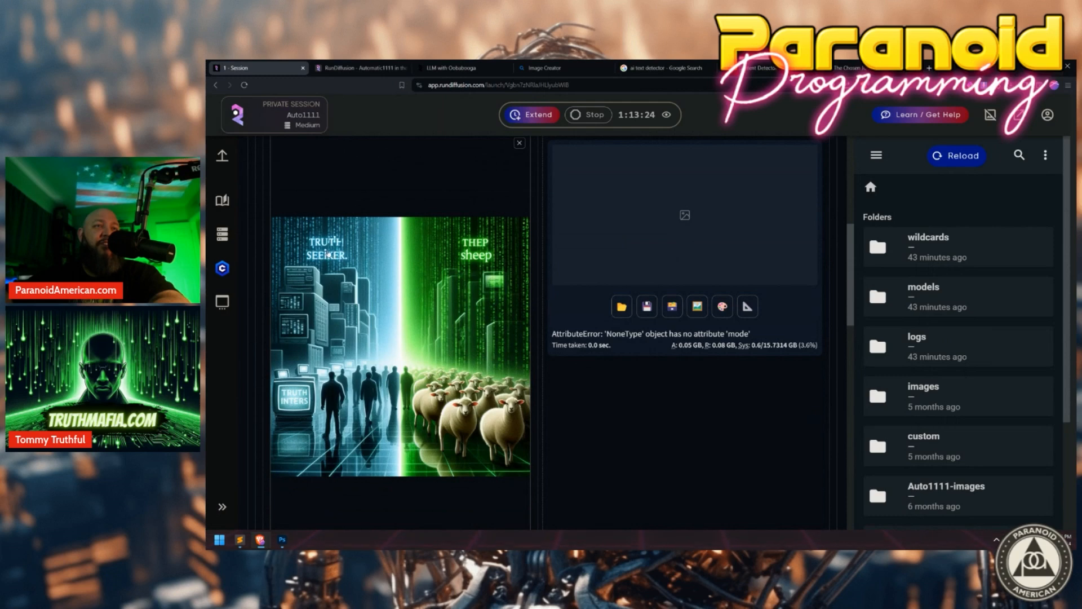
scroll(329, 254, up, 7)
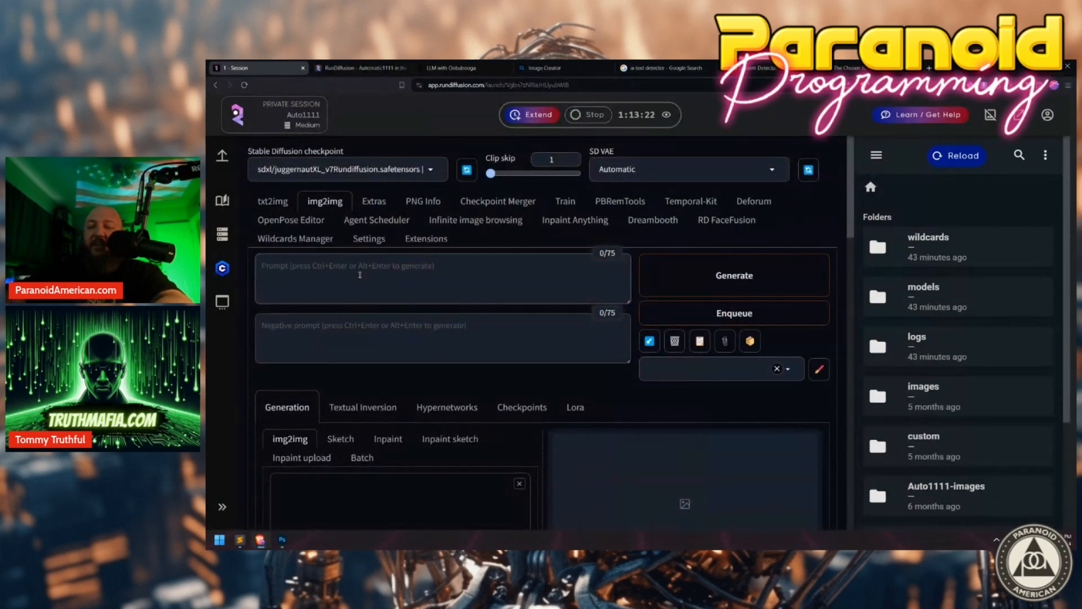
click(359, 274)
text(an image with )
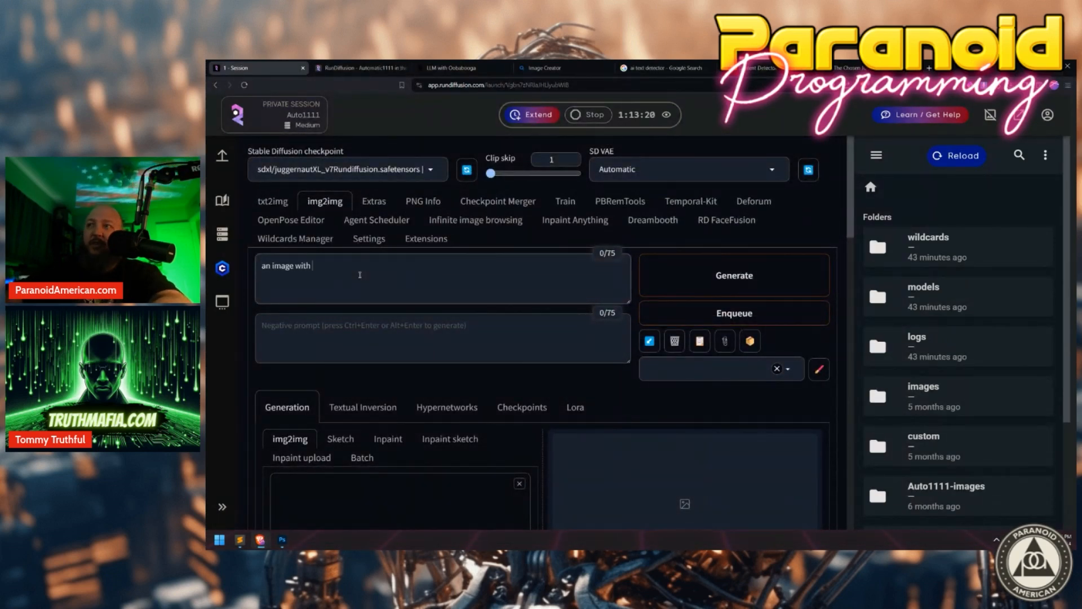
text(klef)
text(t si)
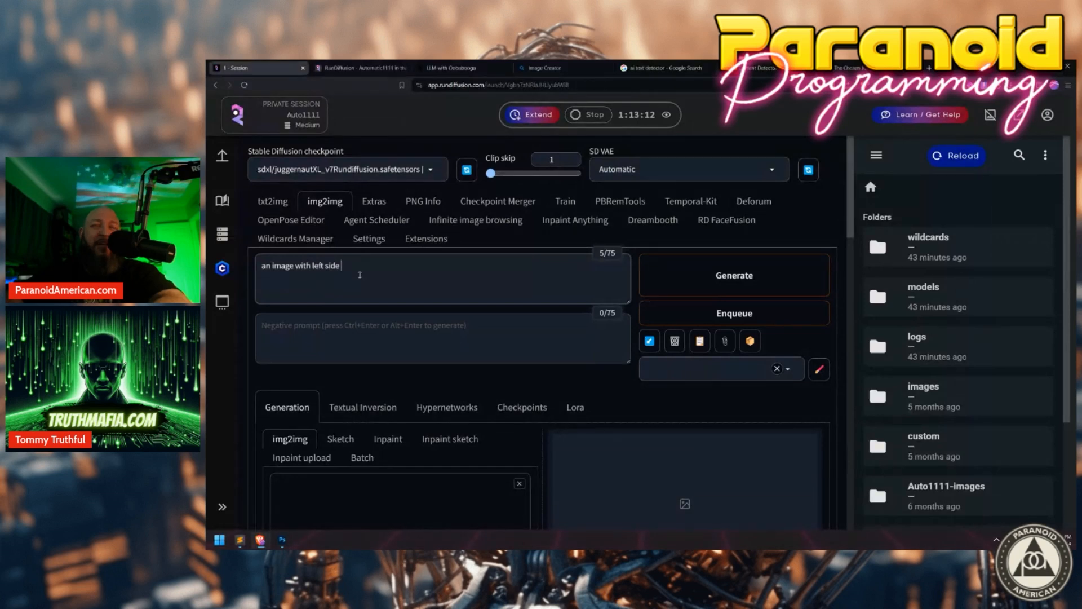
text(de )
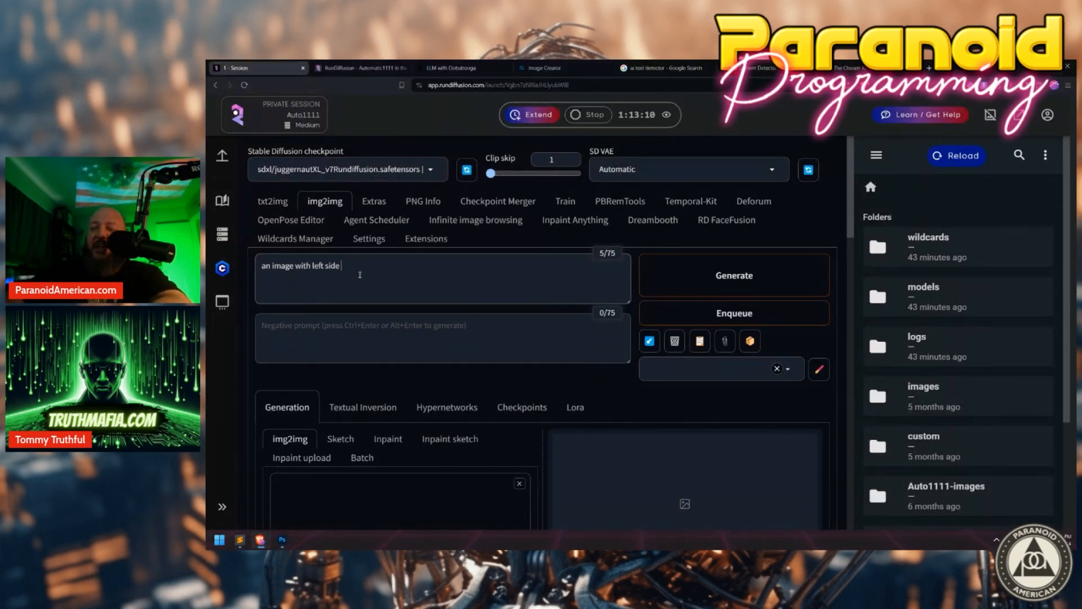
text(bl)
text(lu)
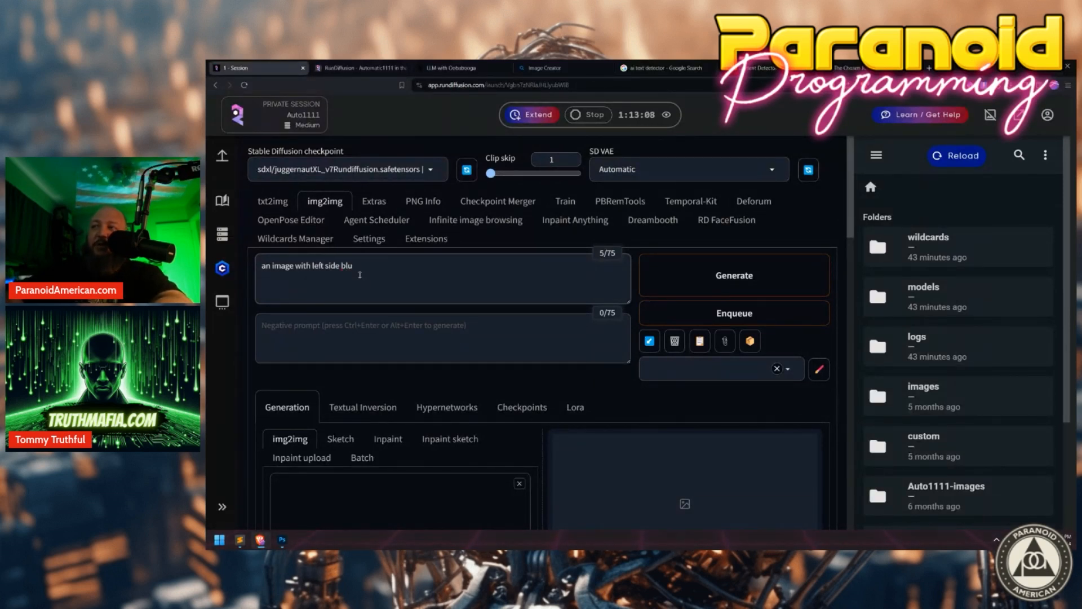
text(iee matrix text,)
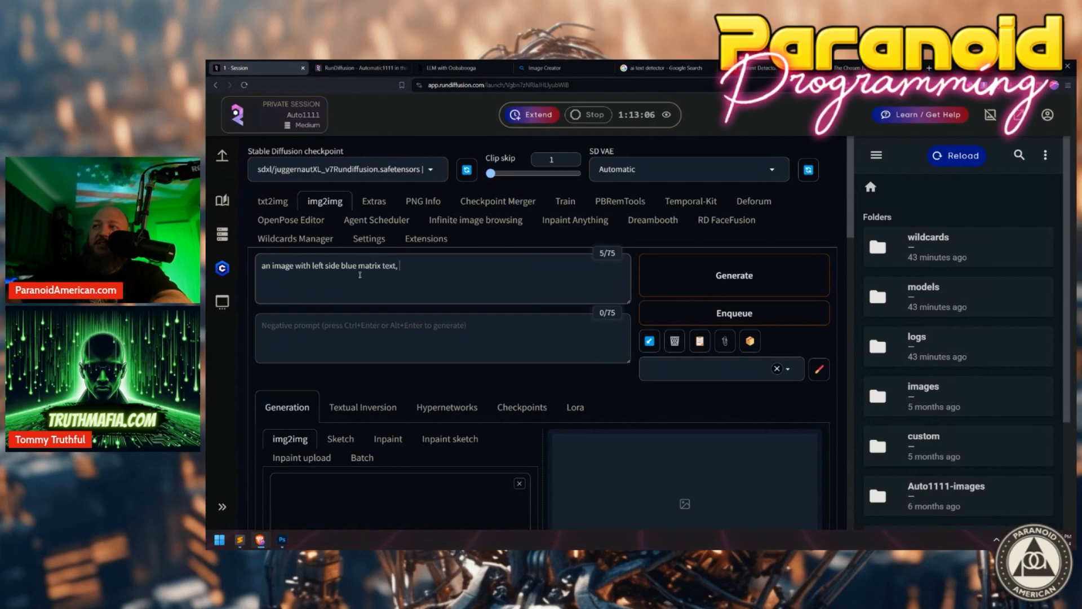
text(ht side)
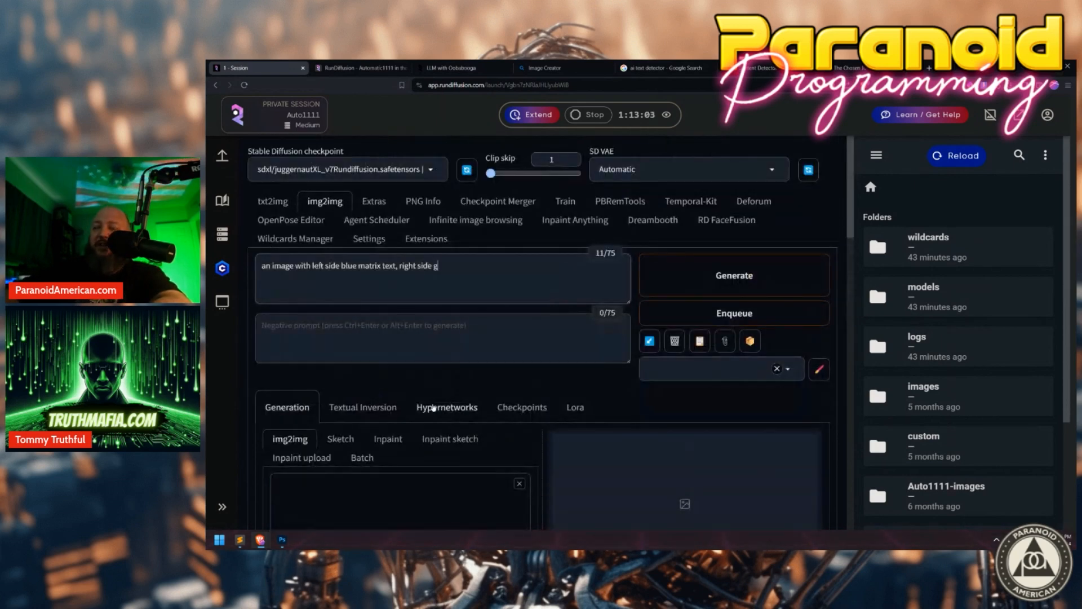
text(green)
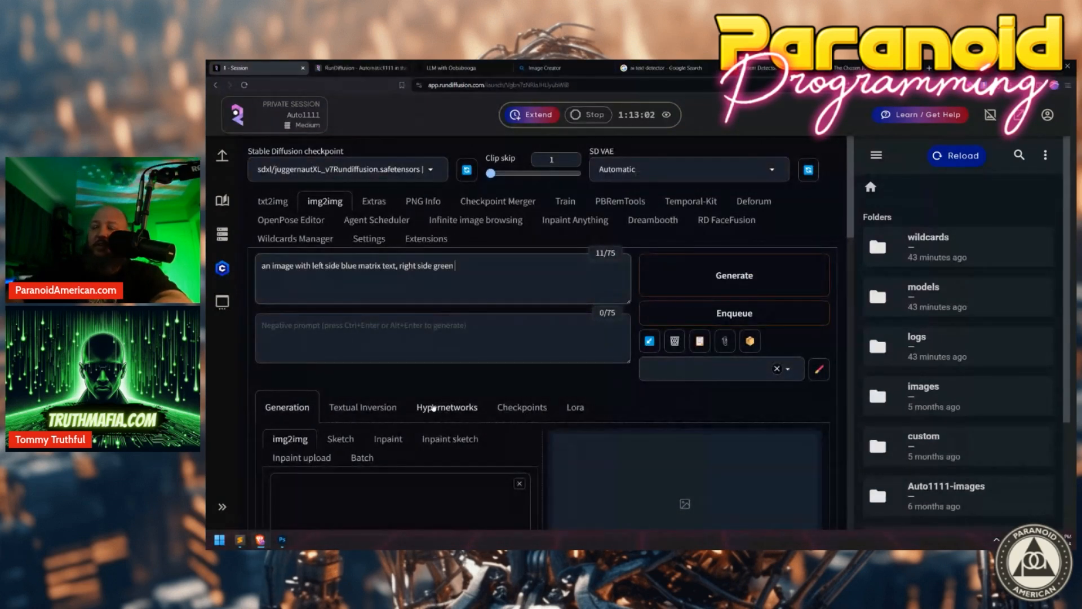
text( with sheep)
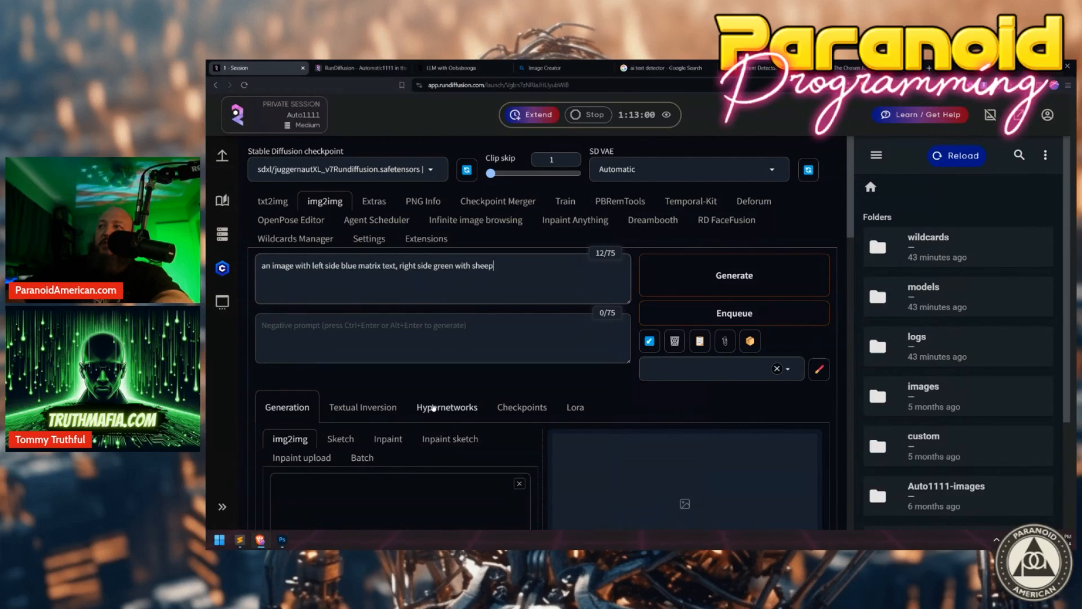
drag(495, 266, 239, 276)
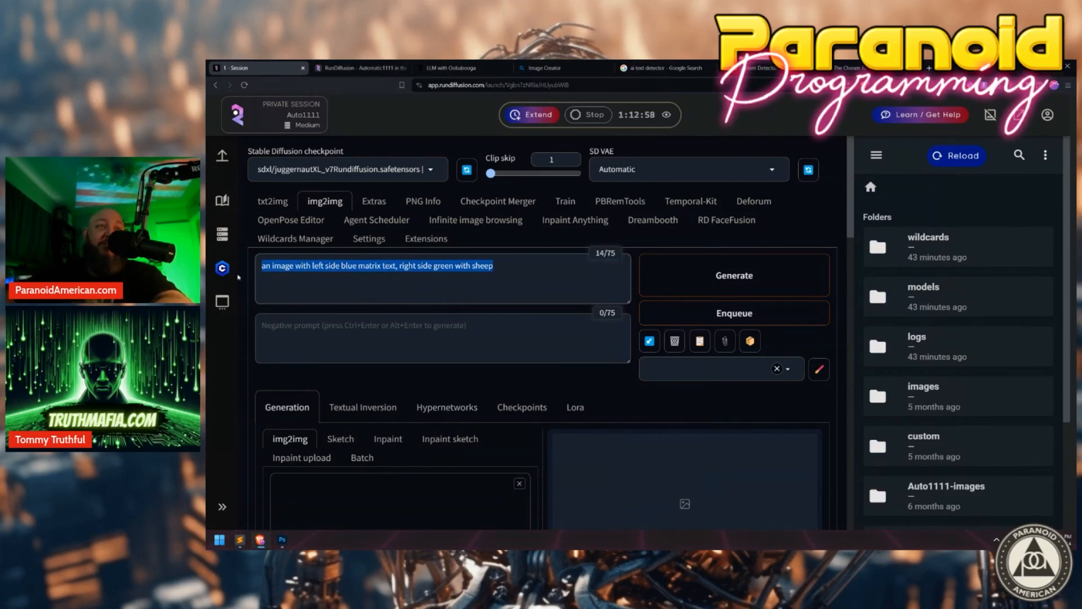
click(484, 273)
scroll(529, 297, down, 3)
scroll(529, 296, up, 2)
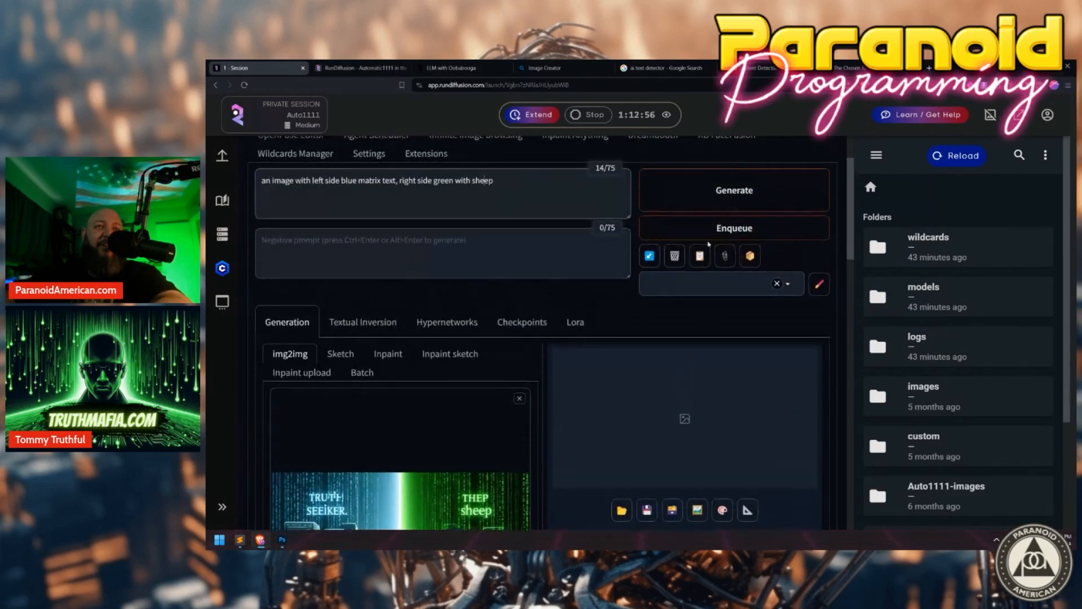
Generate the img2img picture from the blue matrix and green sheep prompt and compare it with the source image.
click(724, 200)
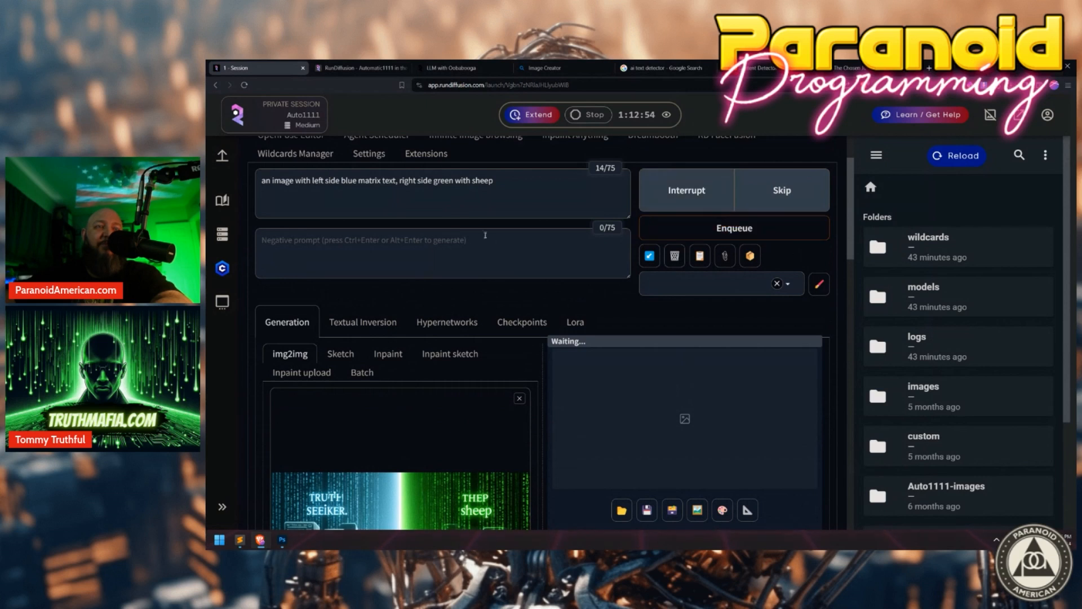
scroll(449, 305, up, 2)
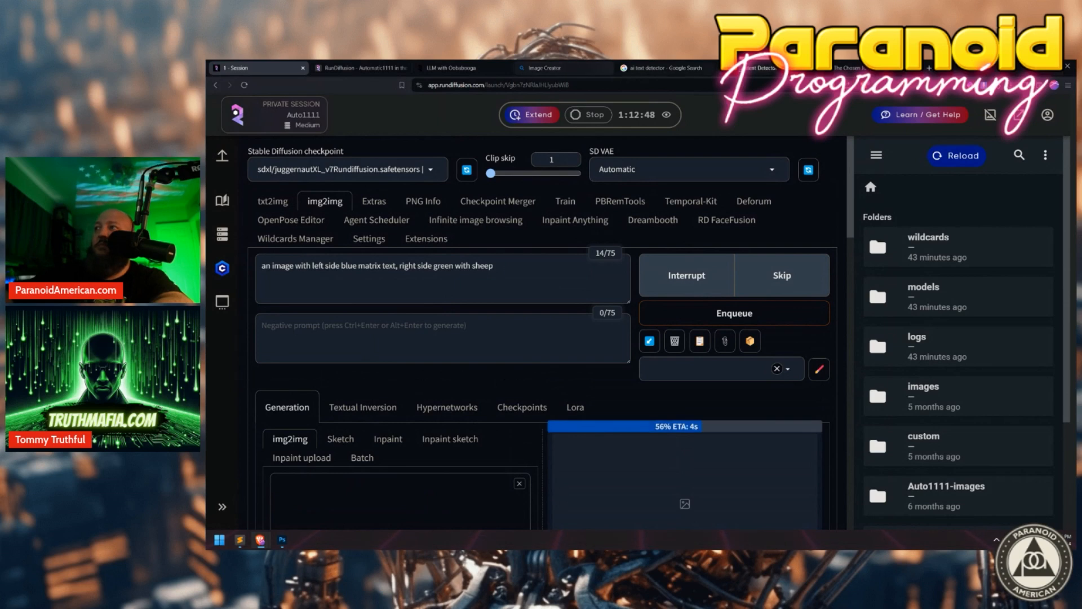
click(761, 67)
click(659, 80)
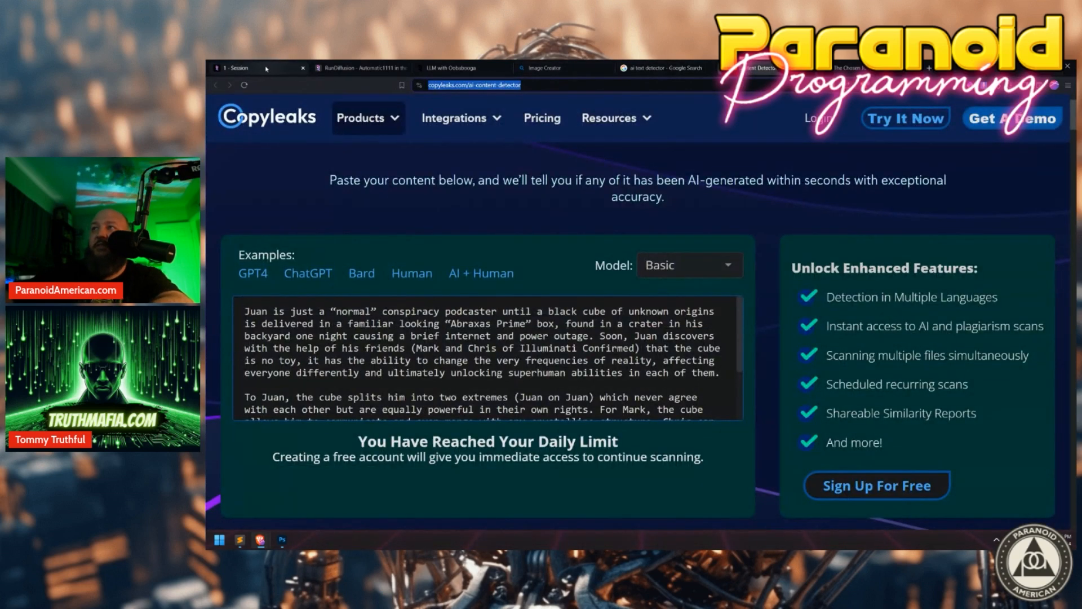
click(248, 68)
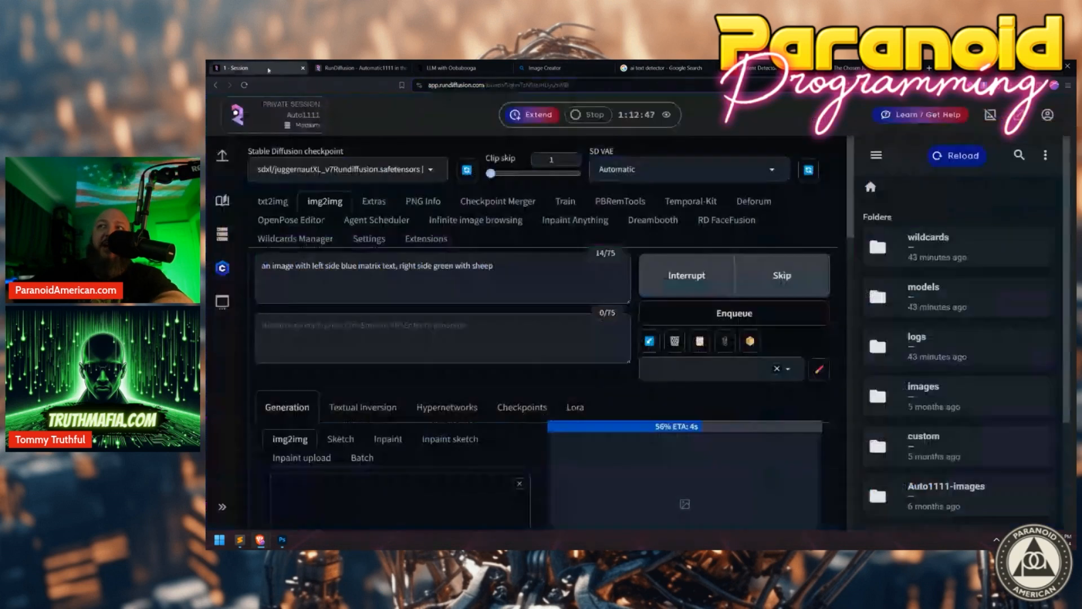
scroll(541, 332, down, 5)
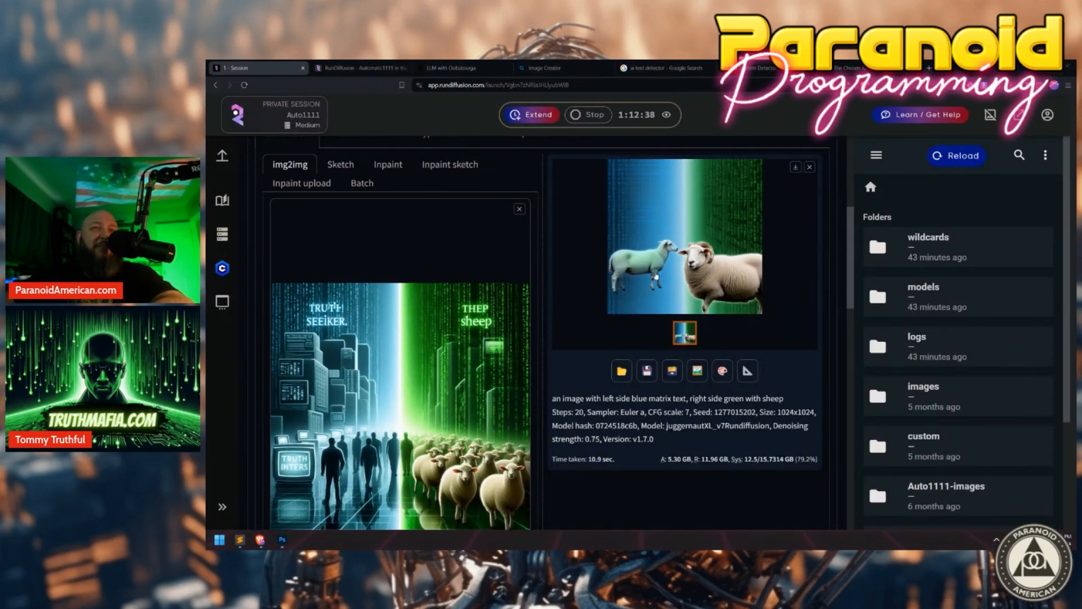
scroll(388, 451, down, 3)
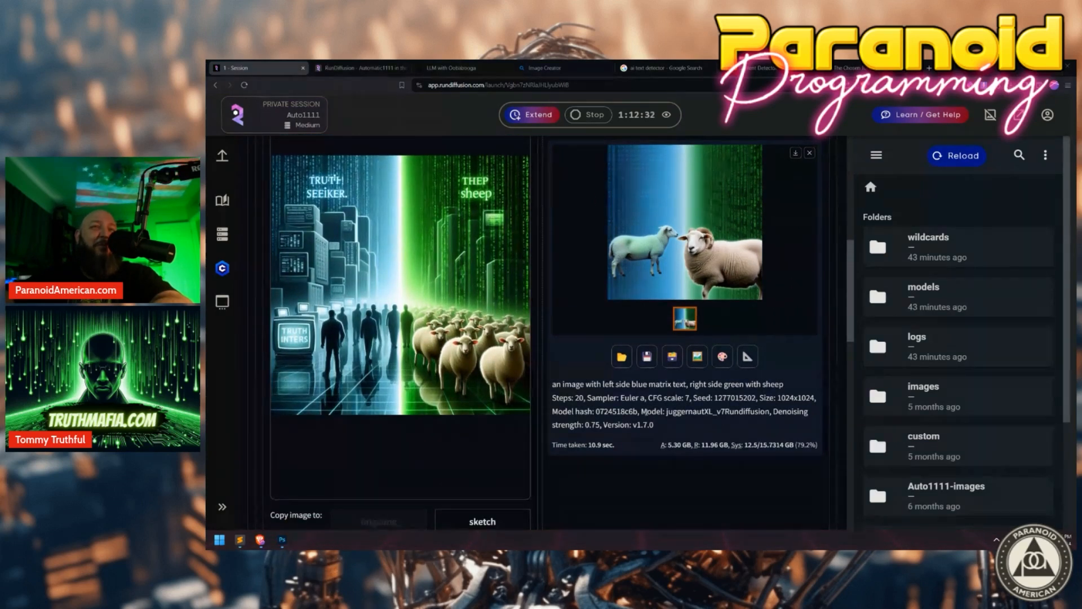
scroll(597, 415, up, 5)
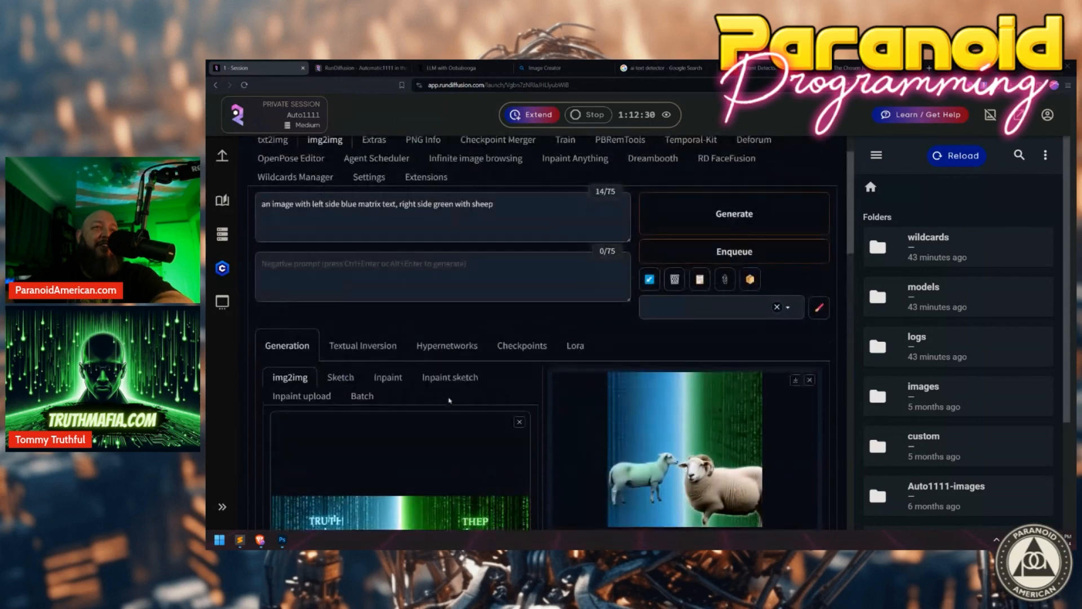
Enlarge the page view by one level and highlight the wording of the img2img prompt.
drag(508, 272, 341, 266)
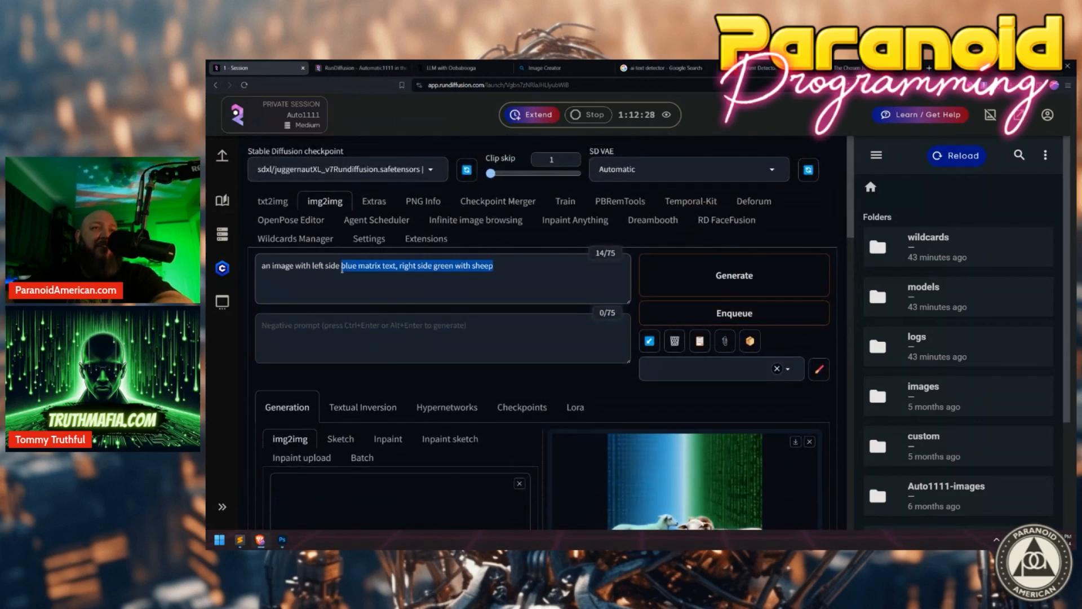
key(ctrl+plus)
key(ctrl+minus)
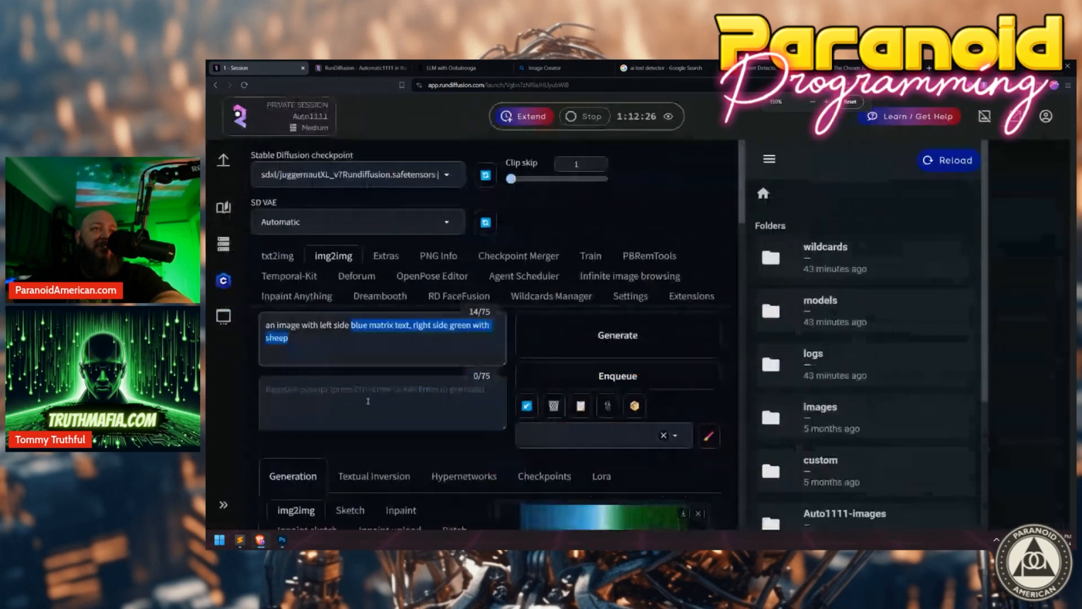
click(340, 324)
drag(340, 325, 486, 325)
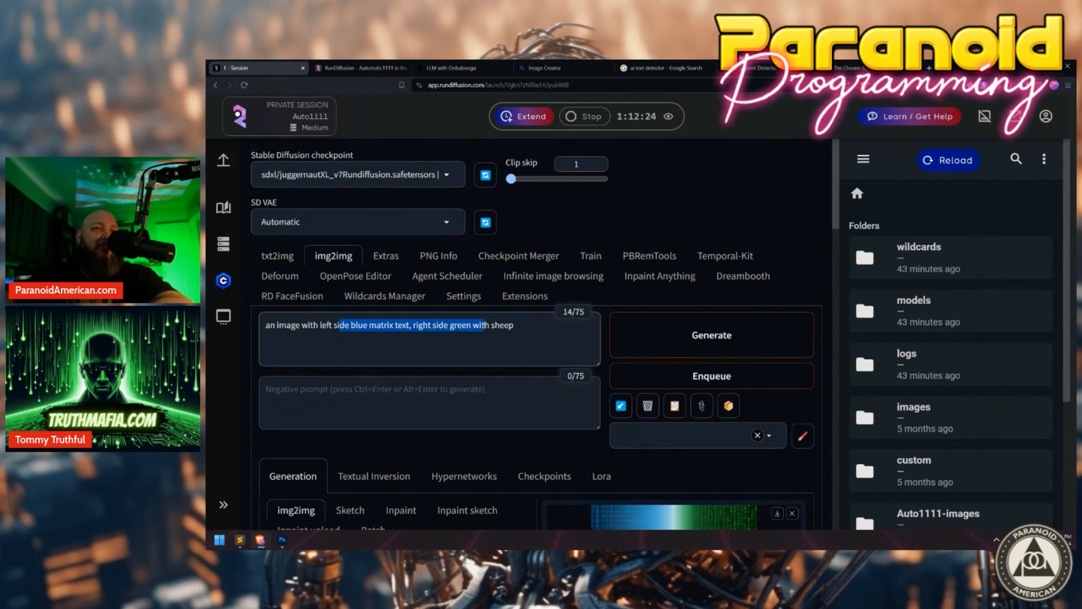
click(514, 325)
key(ctrl+a)
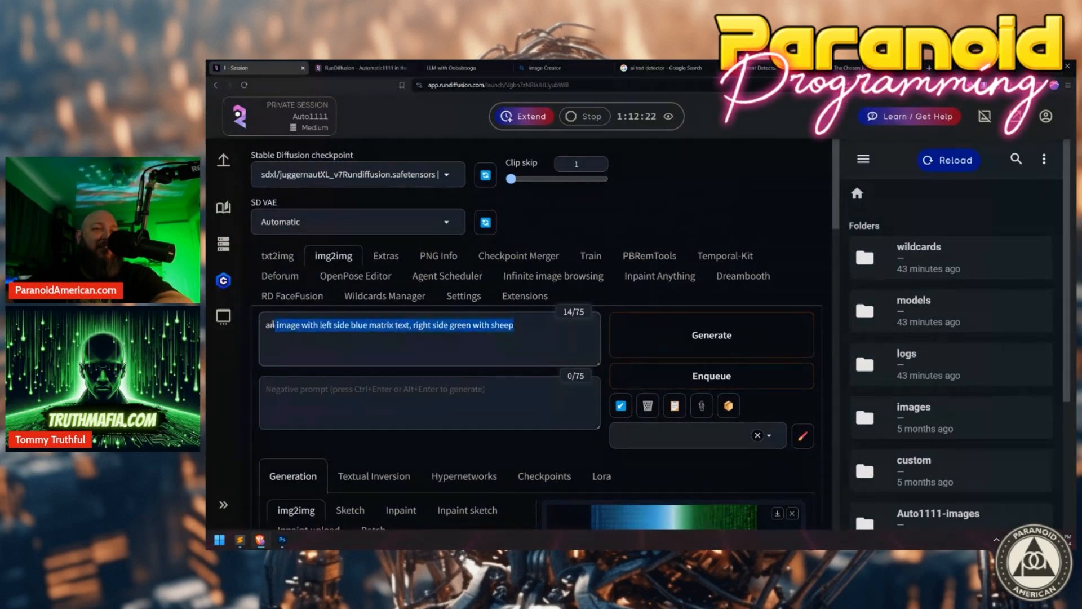
Examine the generated sheep picture and its generation details against the Truth Seeker source image.
scroll(560, 366, down, 3)
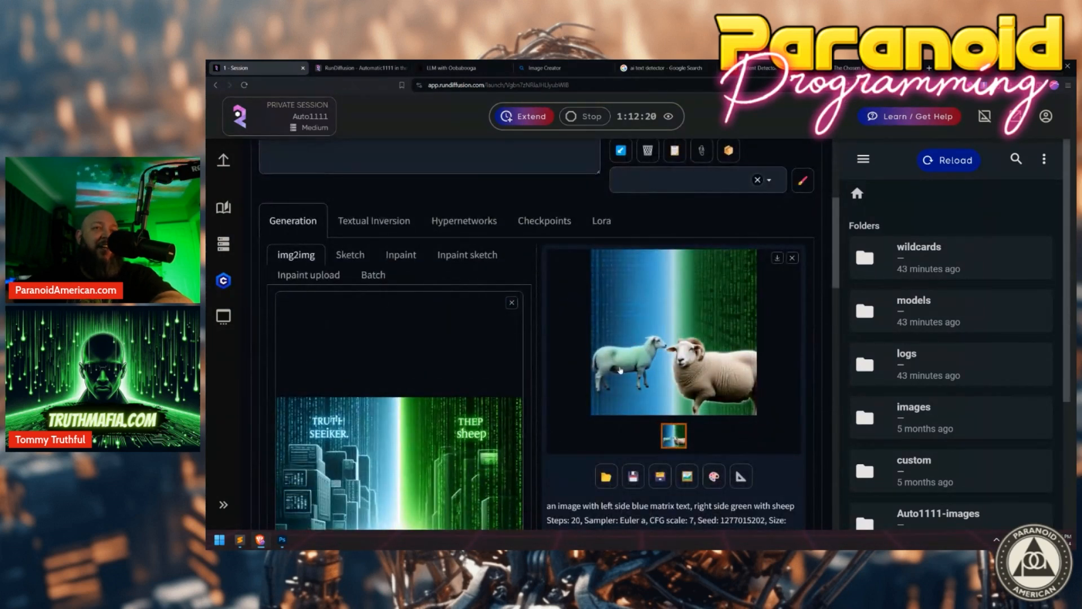
scroll(423, 383, down, 2)
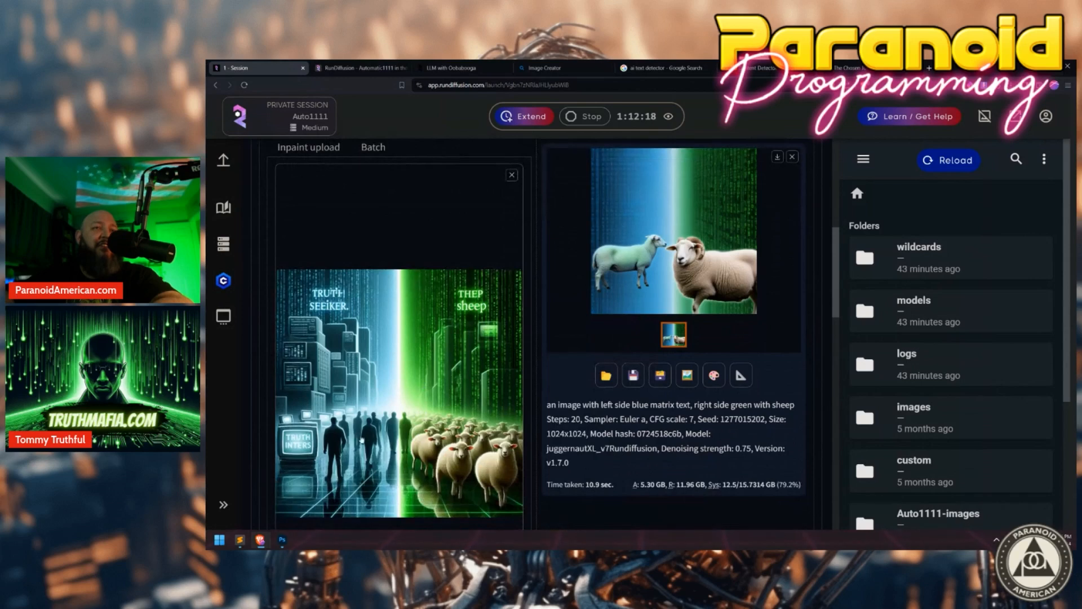
scroll(394, 404, down, 3)
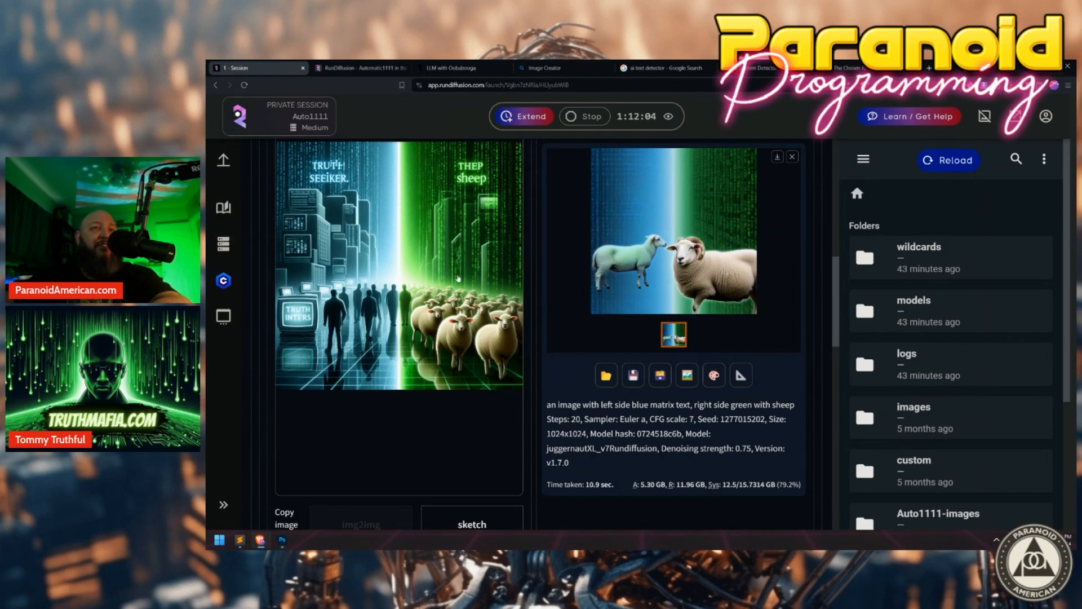
scroll(382, 299, up, 3)
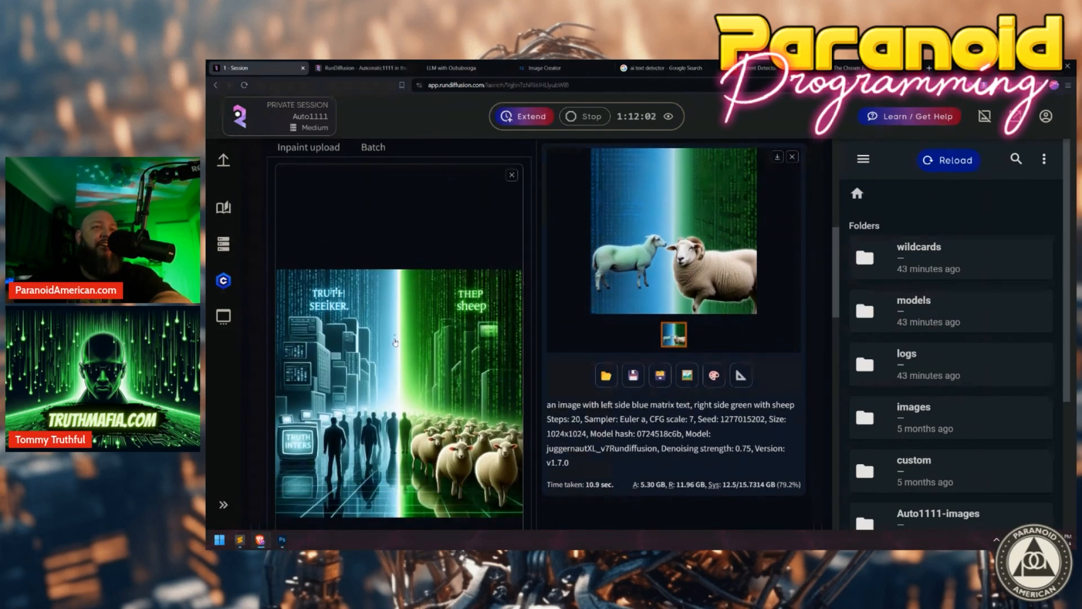
scroll(511, 345, down, 3)
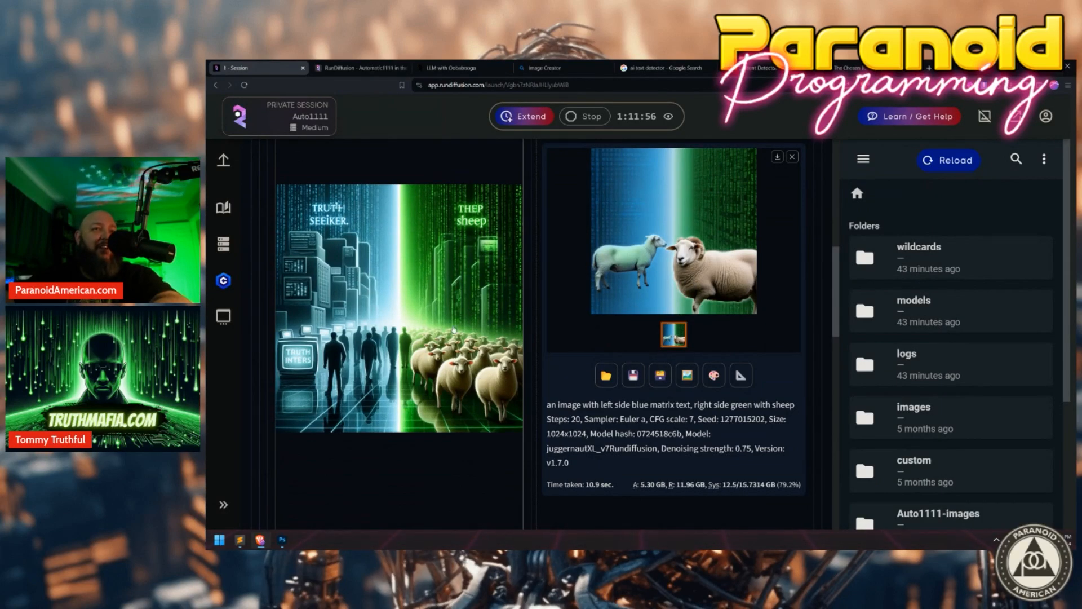
Change the img2img prompt to "an image with left side blue matrix text with clown, right side green with dinosaur".
click(687, 375)
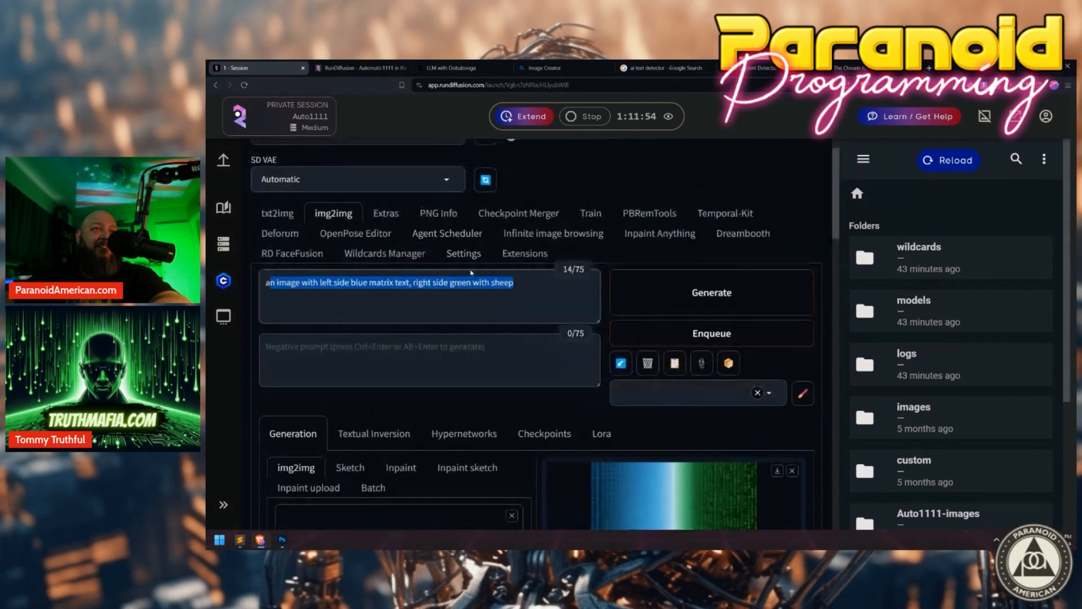
drag(514, 282, 492, 283)
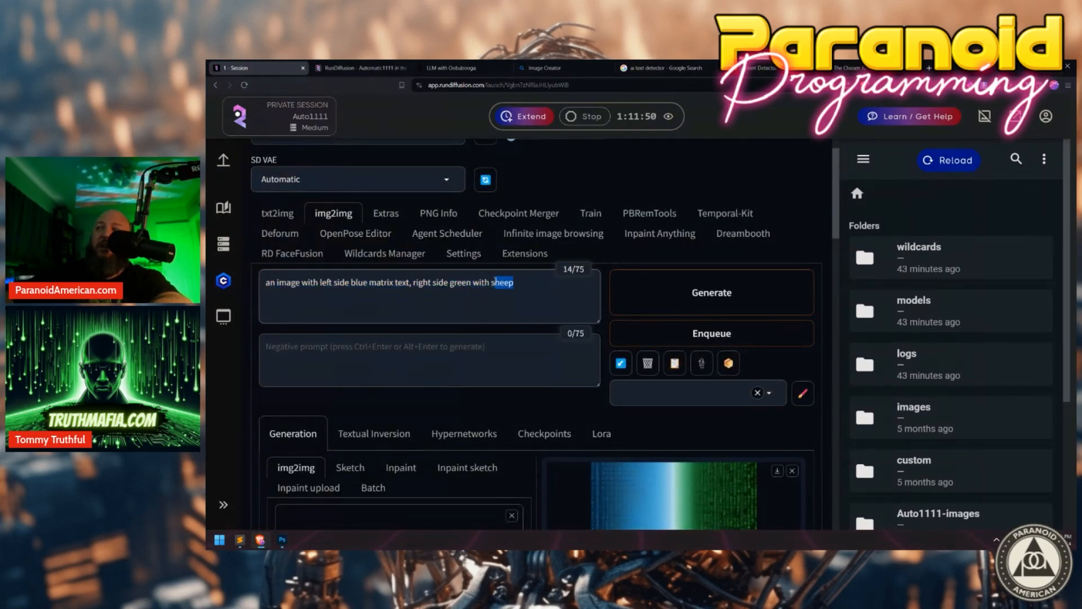
text(din)
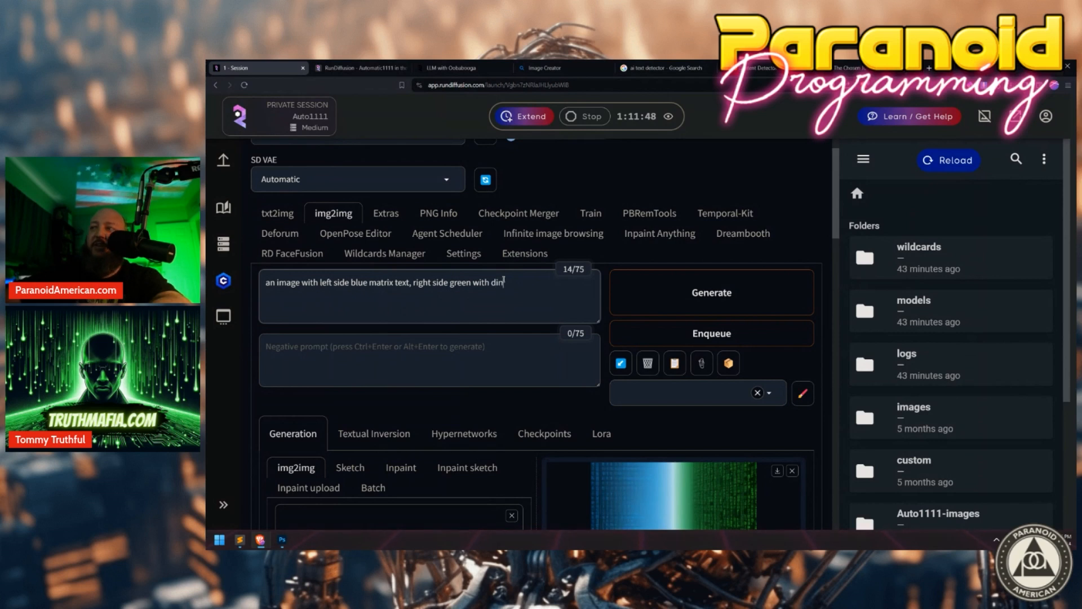
text(osaur)
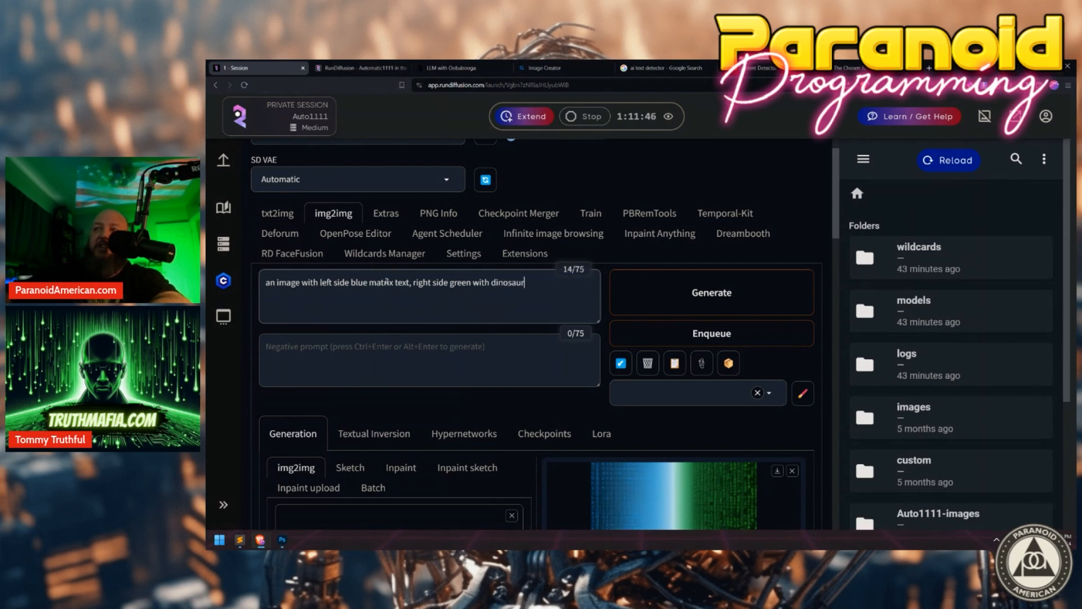
text(with)
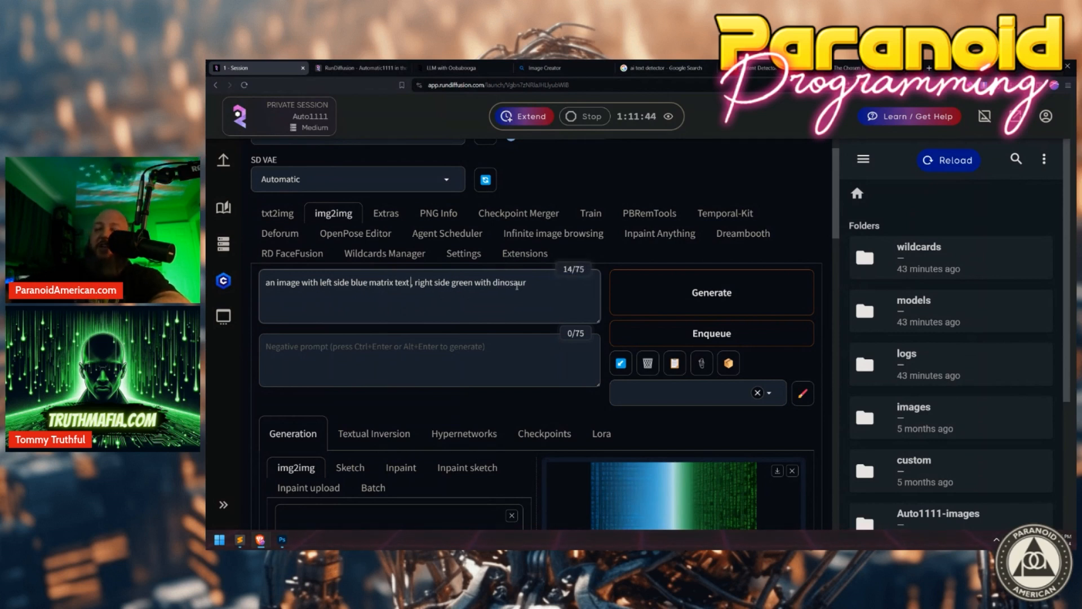
text( clown)
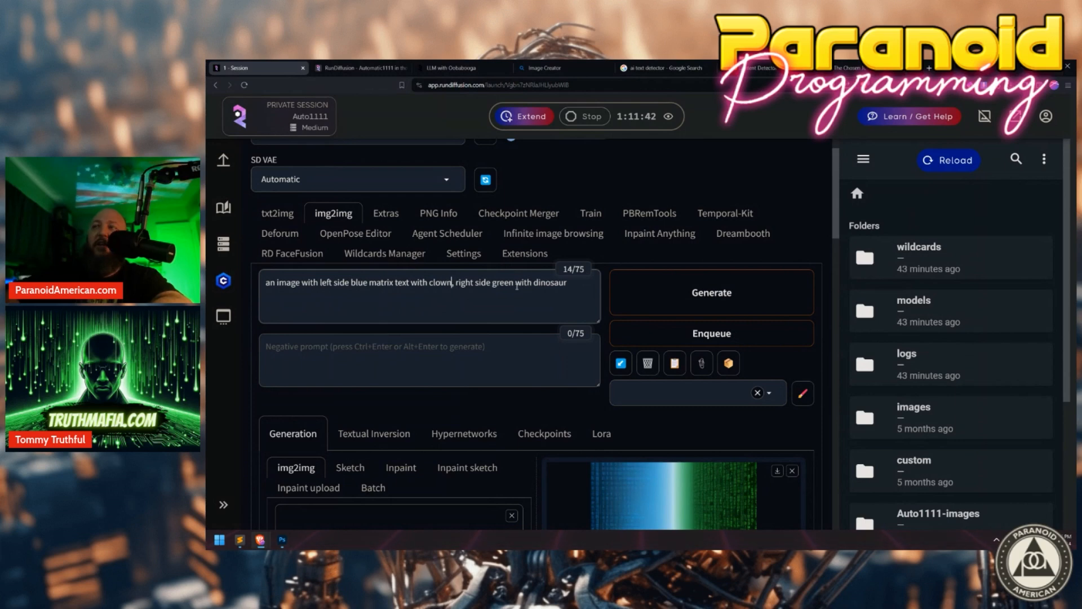
Generate the clown and dinosaur variation and compare it with the source image.
click(702, 302)
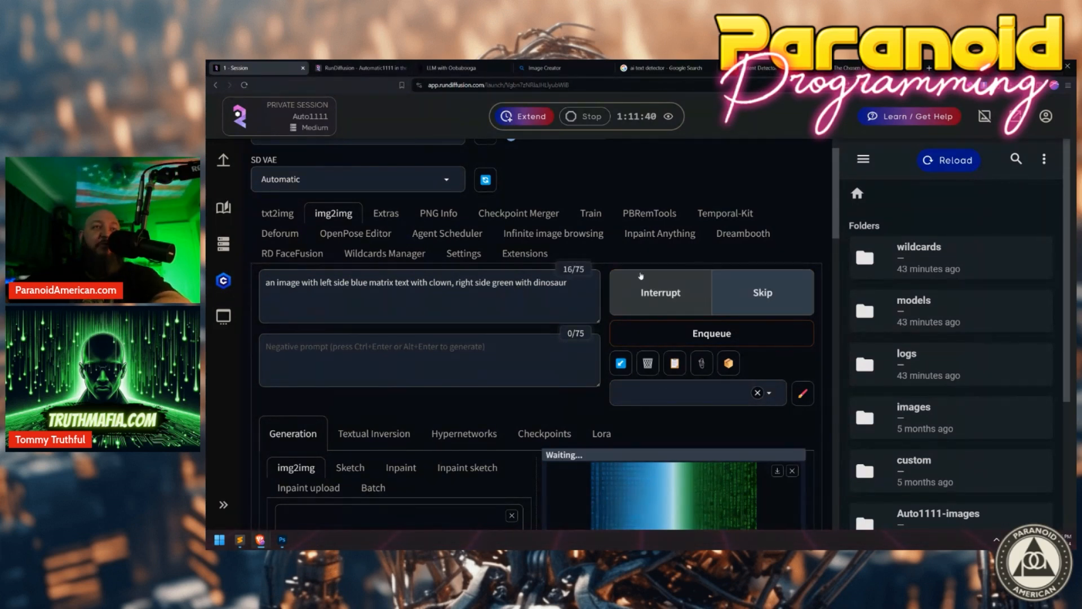
scroll(548, 305, down, 3)
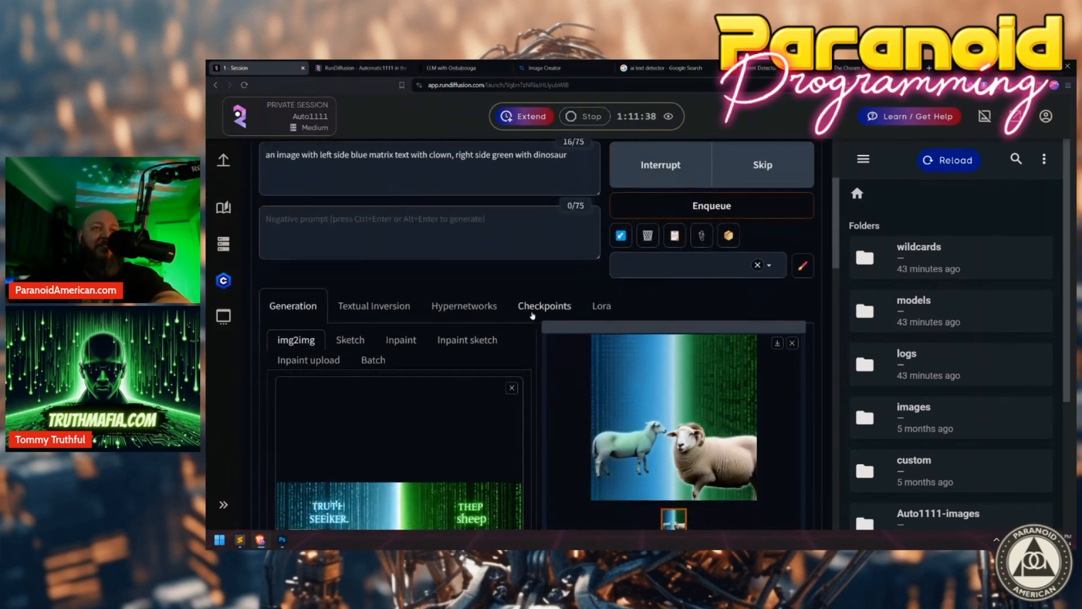
scroll(453, 320, up, 2)
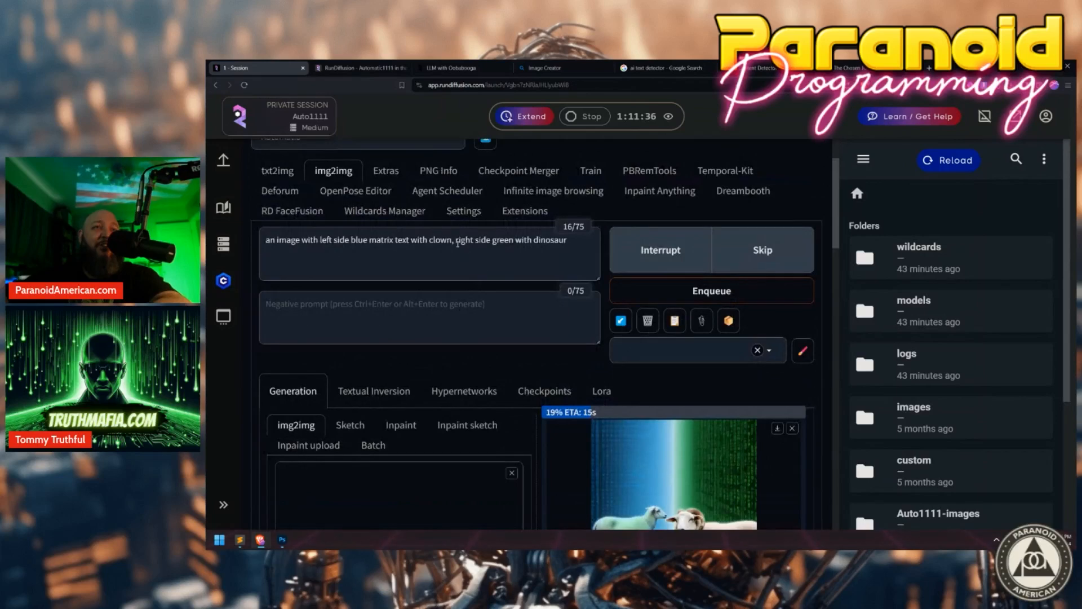
scroll(590, 333, down, 3)
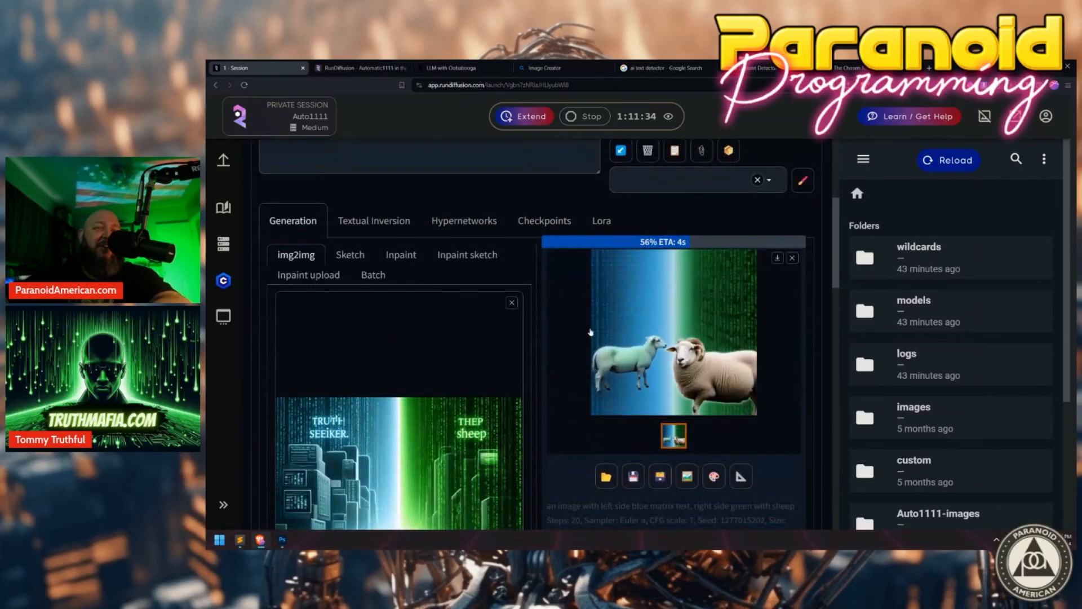
scroll(591, 333, down, 2)
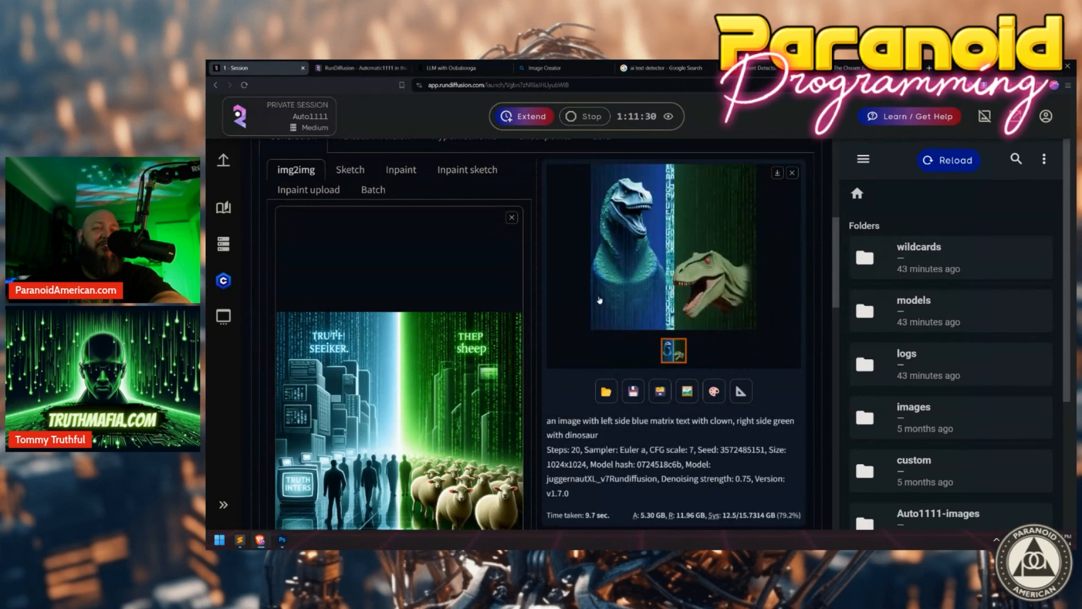
scroll(603, 290, up, 1)
scroll(608, 276, down, 1)
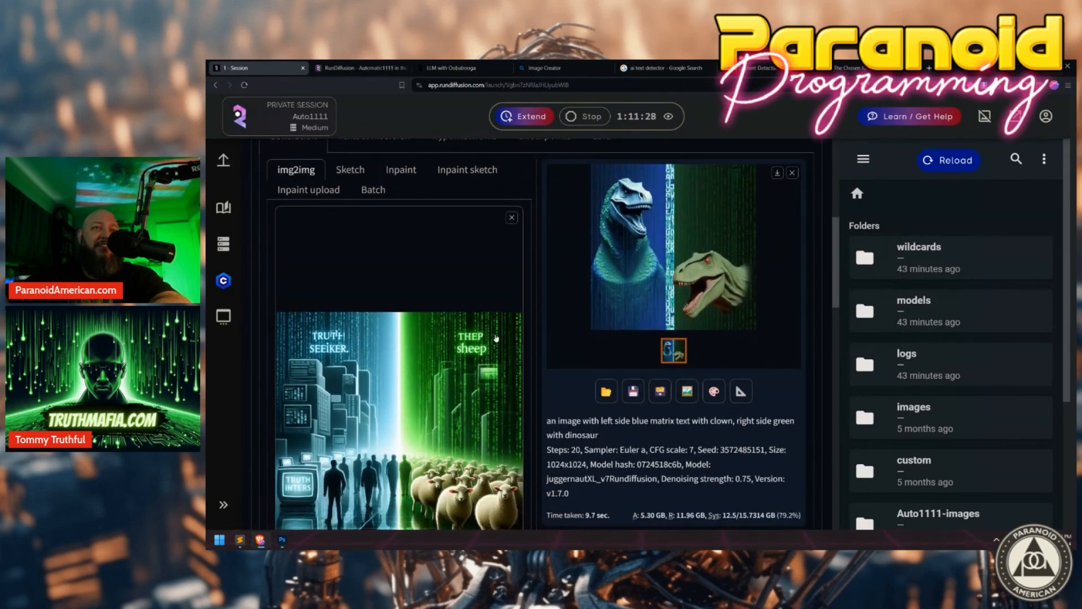
scroll(383, 417, down, 1)
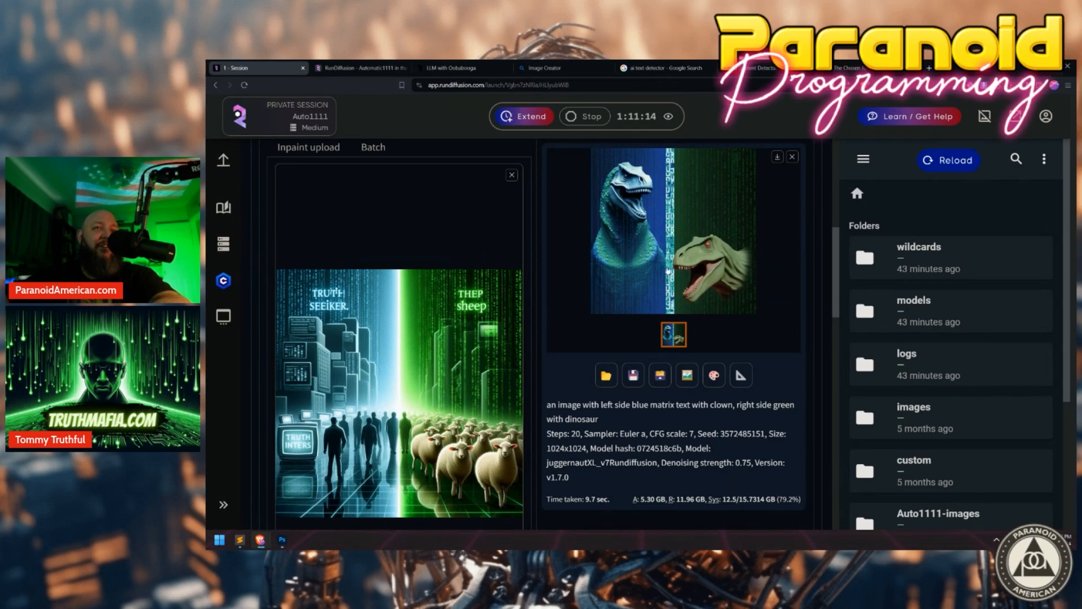
Clear the whole prompt, generate a picture from the source image alone and view it beside the source.
scroll(486, 312, up, 3)
scroll(486, 312, up, 2)
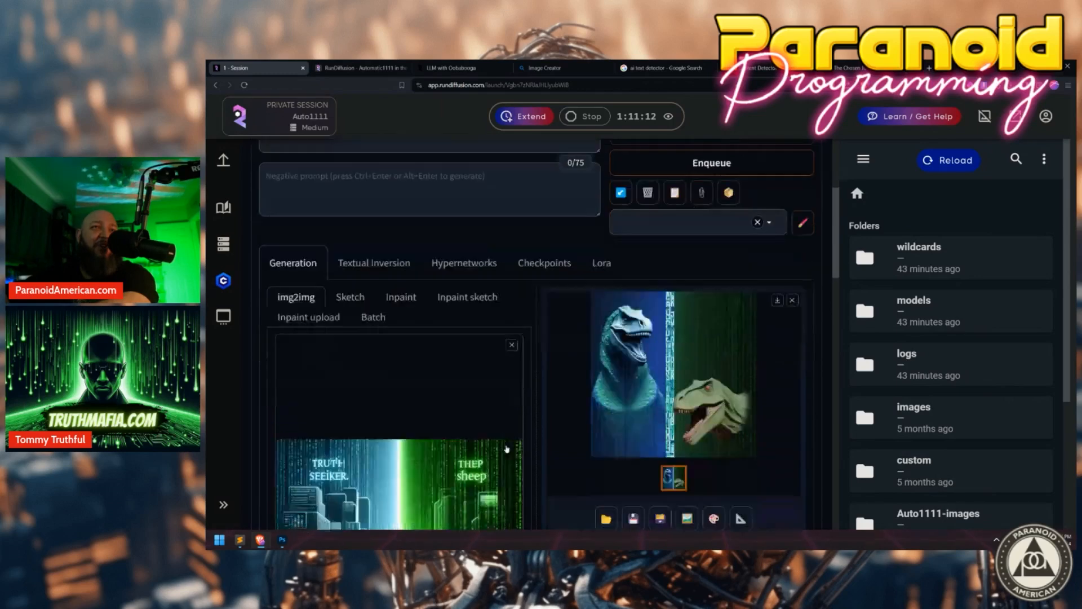
scroll(506, 449, down, 4)
scroll(386, 389, up, 4)
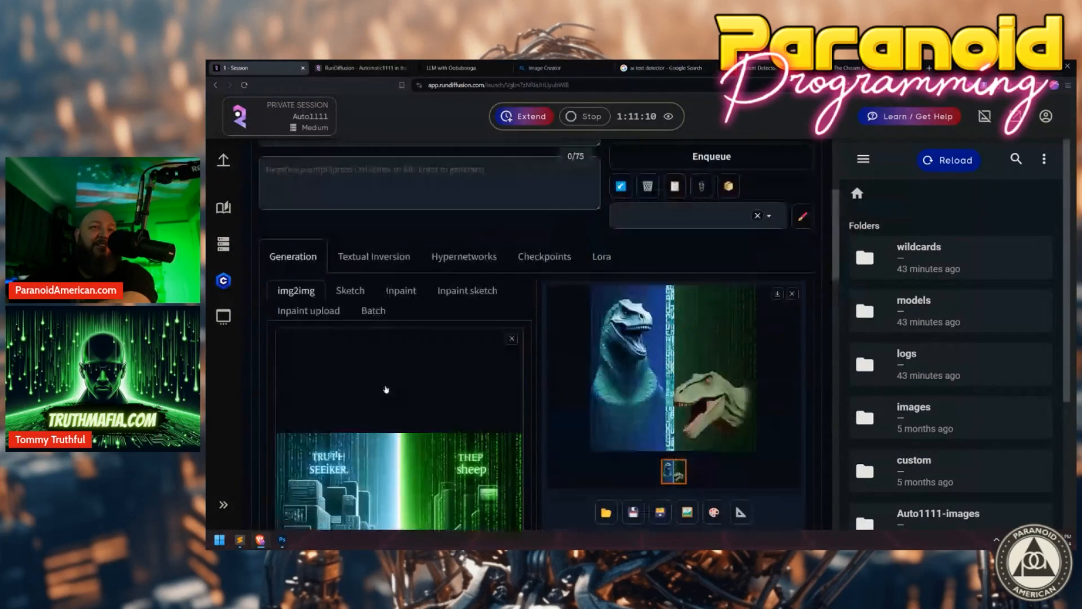
scroll(386, 389, up, 4)
drag(568, 326, 253, 311)
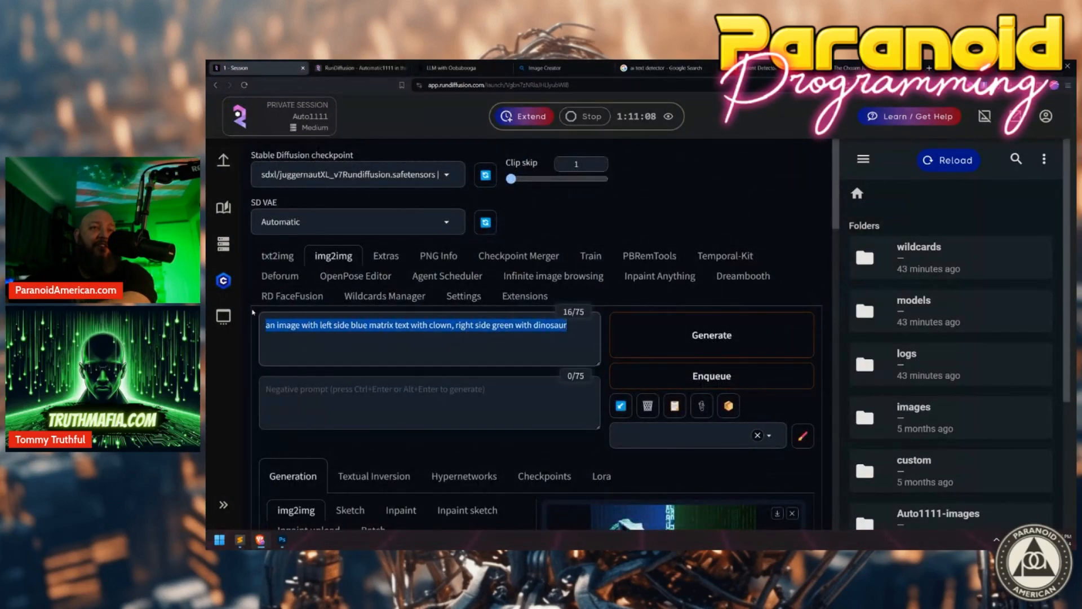
key(BackSpace)
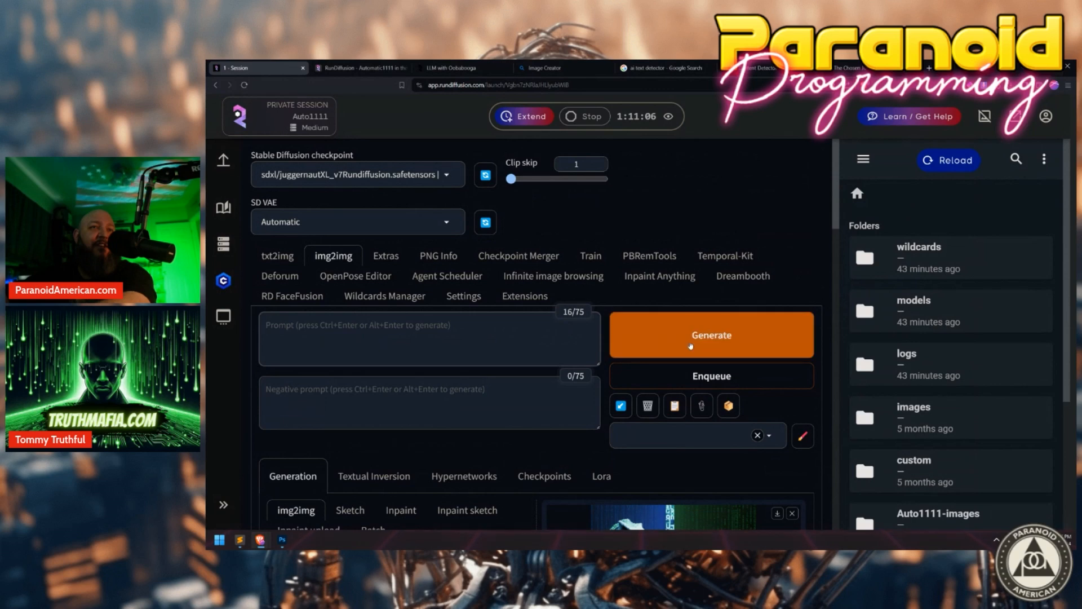
click(630, 343)
scroll(463, 328, down, 7)
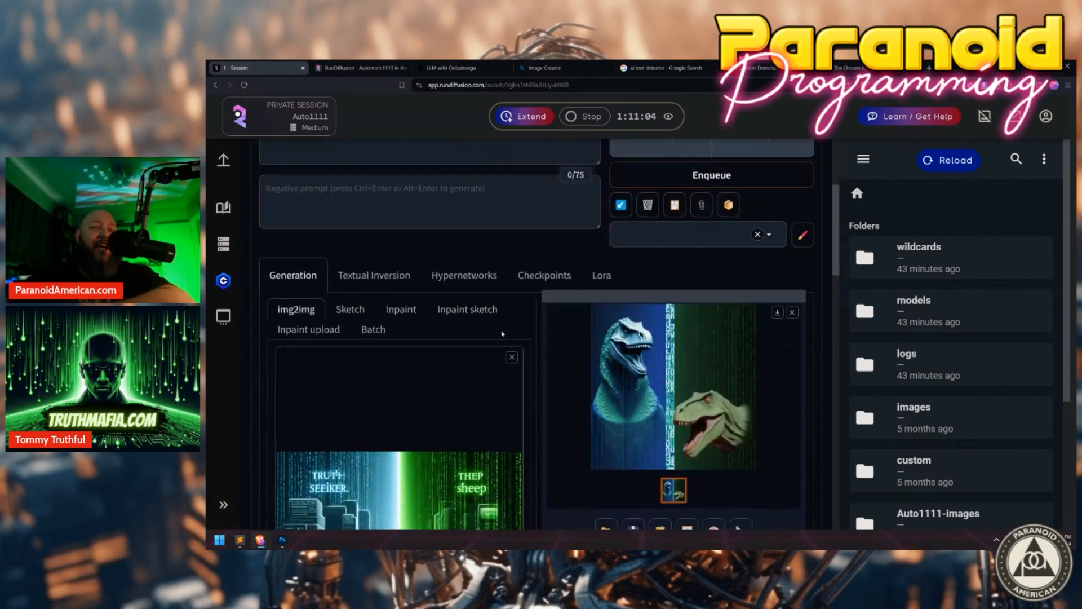
scroll(463, 329, down, 2)
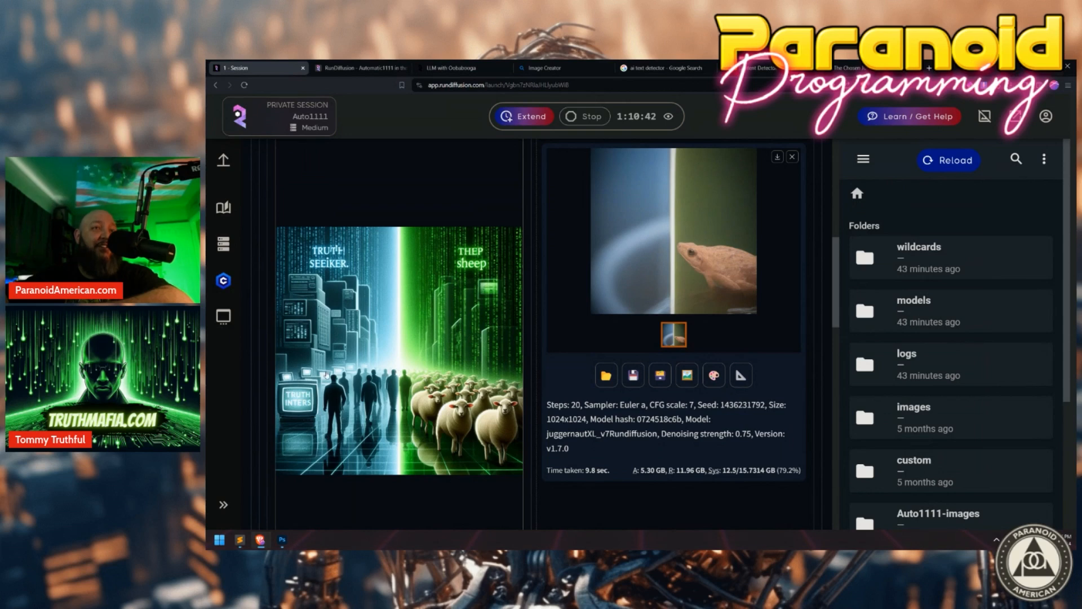
Compare the picture generated without a prompt with the Truth Seeker source image and the empty prompt fields.
scroll(395, 339, up, 4)
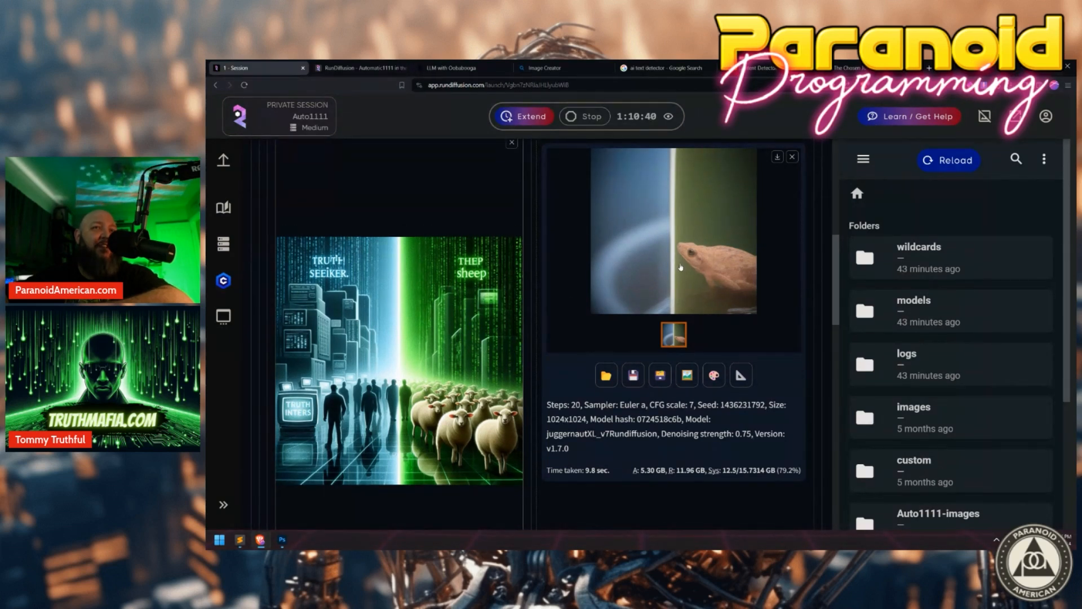
scroll(455, 170, up, 3)
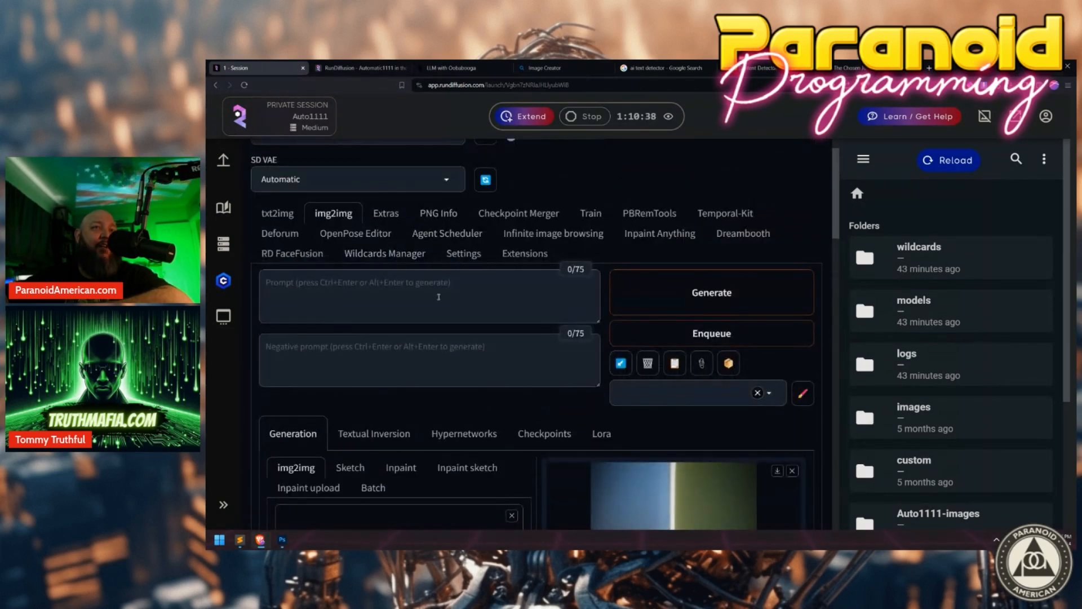
scroll(430, 348, down, 5)
scroll(417, 344, down, 2)
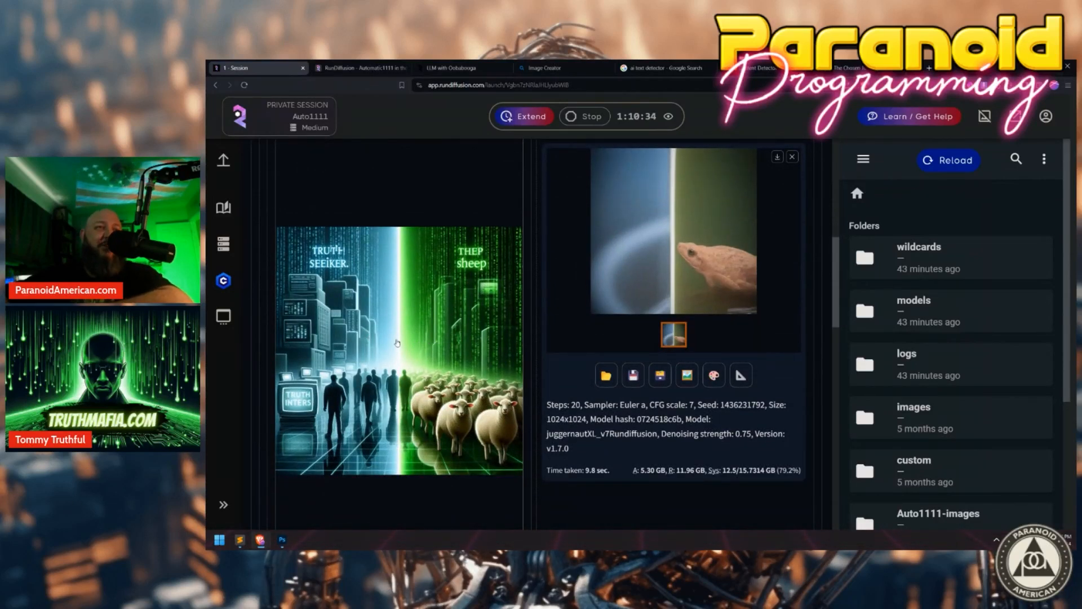
scroll(406, 340, up, 2)
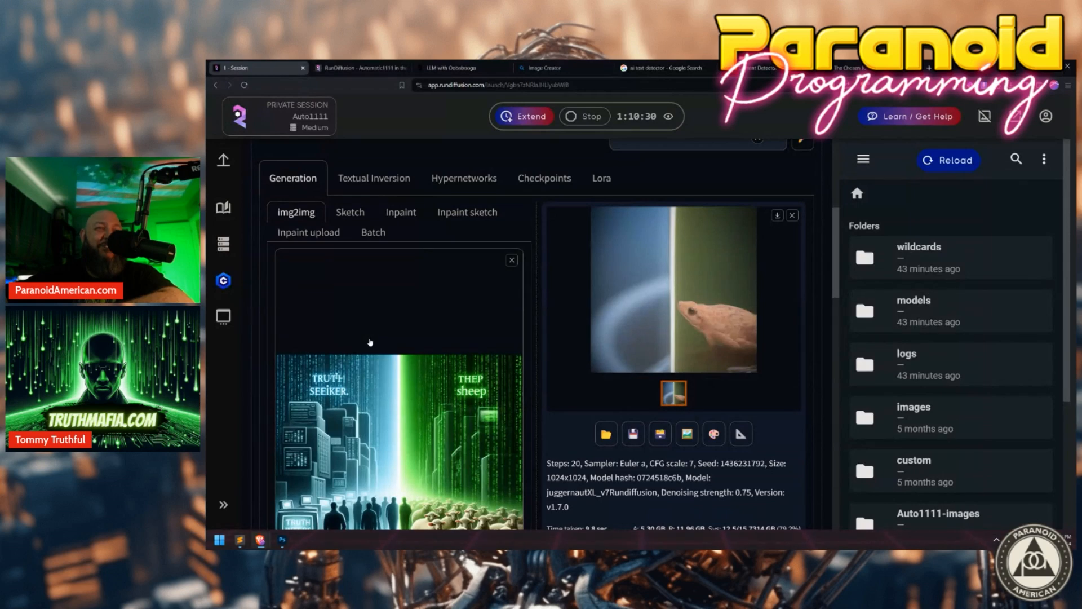
scroll(370, 341, down, 2)
scroll(385, 306, up, 2)
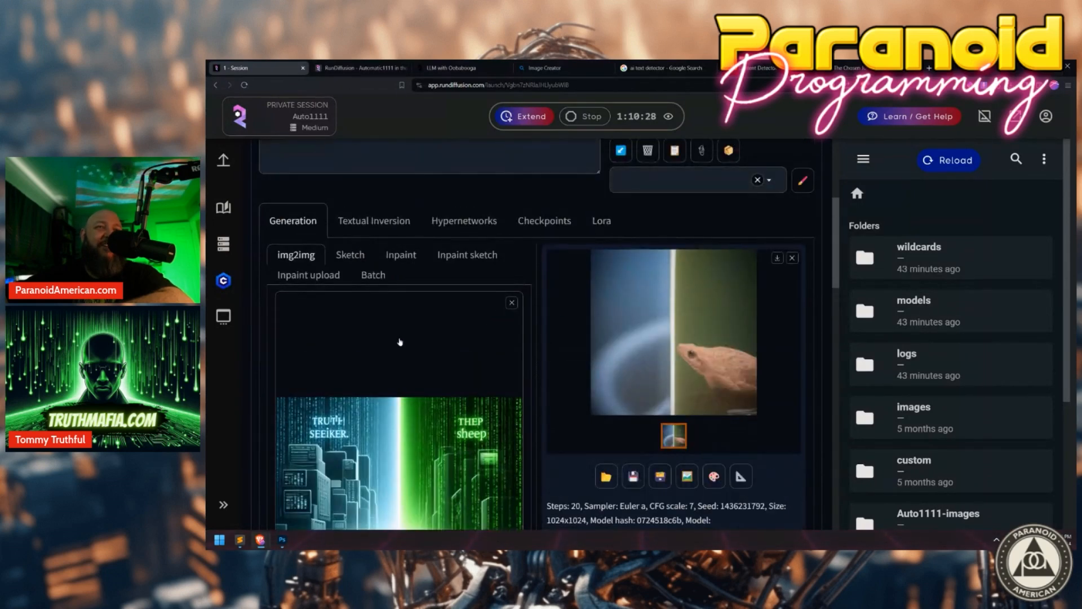
scroll(399, 341, down, 1)
scroll(394, 362, down, 1)
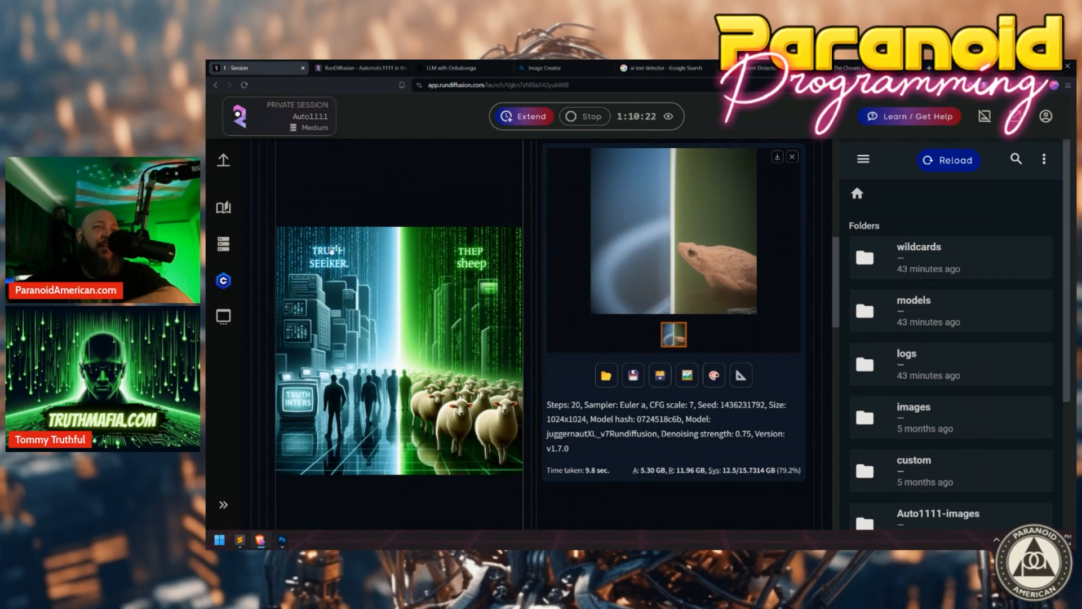
Copy the Truth Seeker source image to inpaint and bring it into view there.
scroll(440, 344, down, 3)
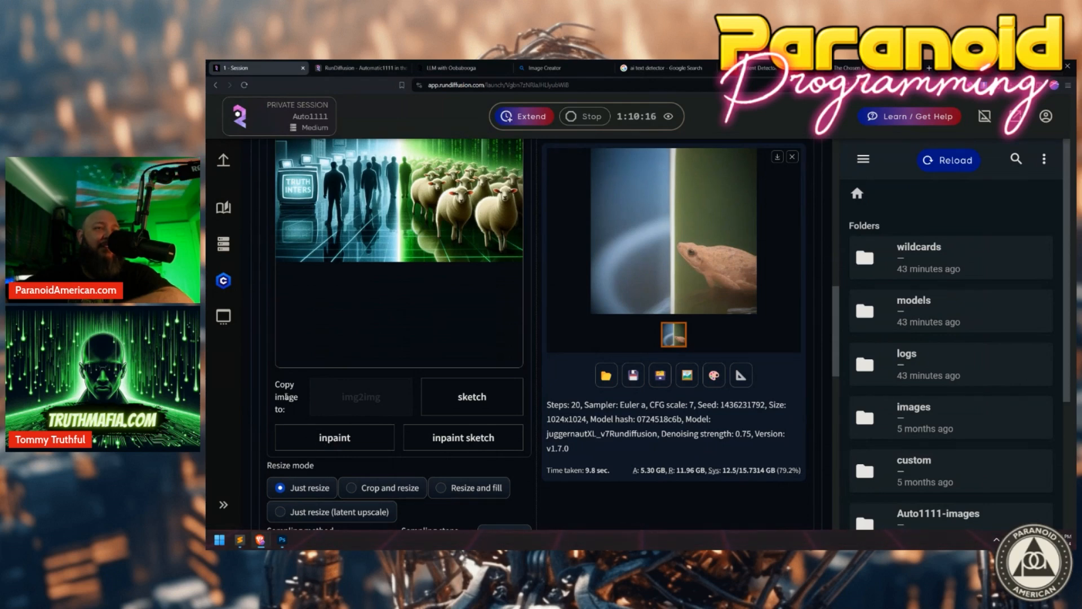
triple_click(276, 385)
click(330, 442)
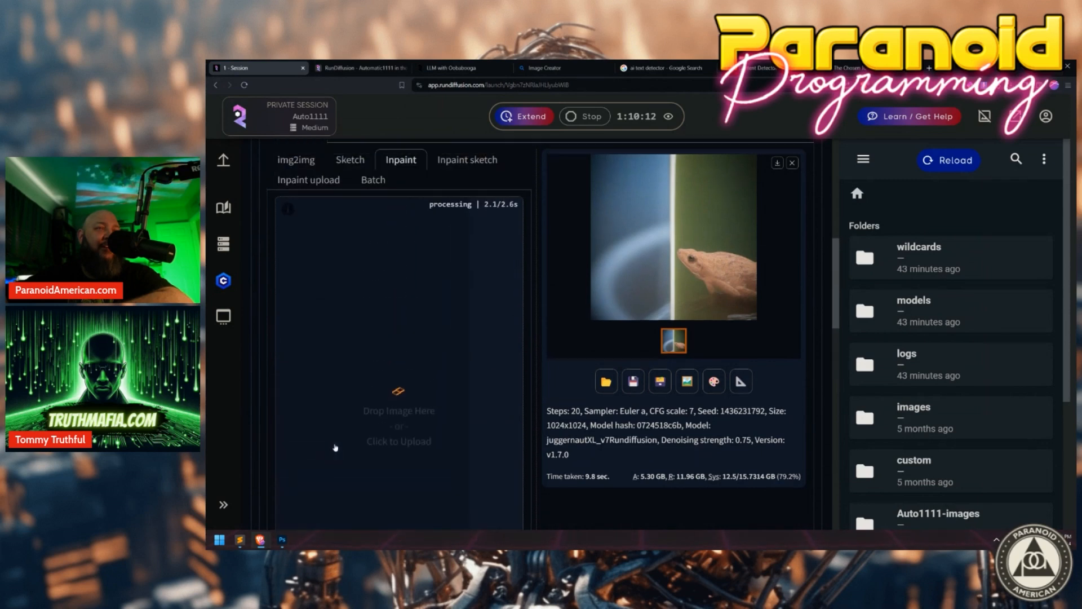
scroll(335, 447, up, 2)
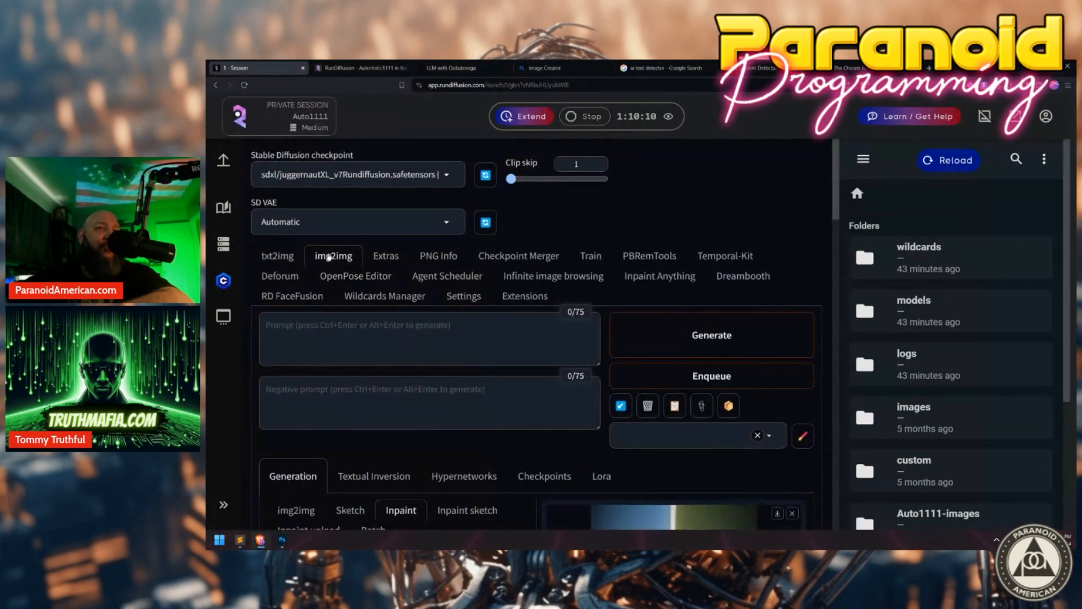
scroll(304, 293, down, 3)
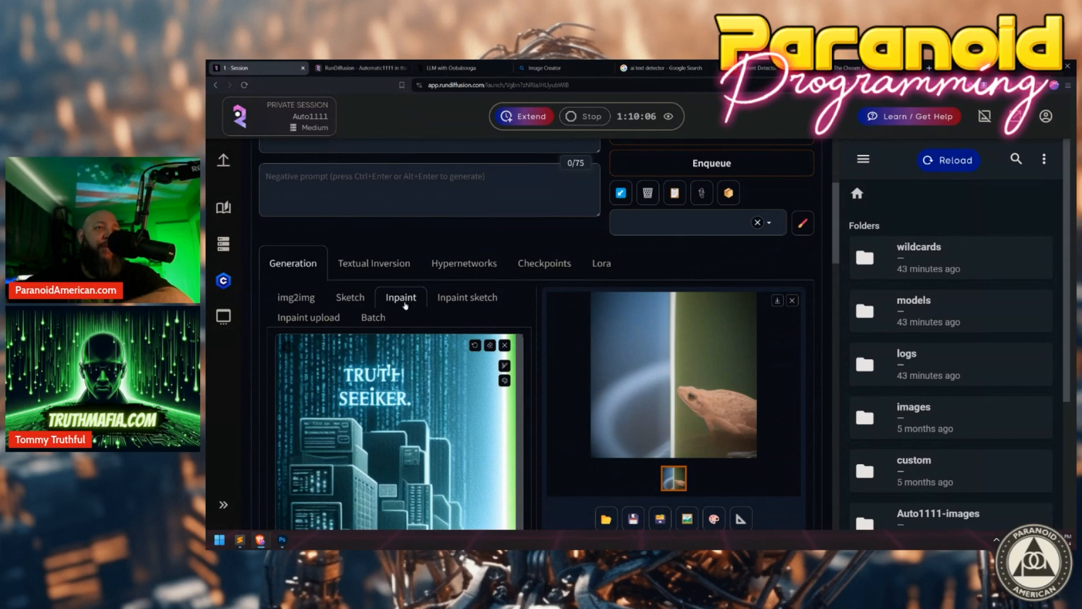
scroll(404, 304, down, 2)
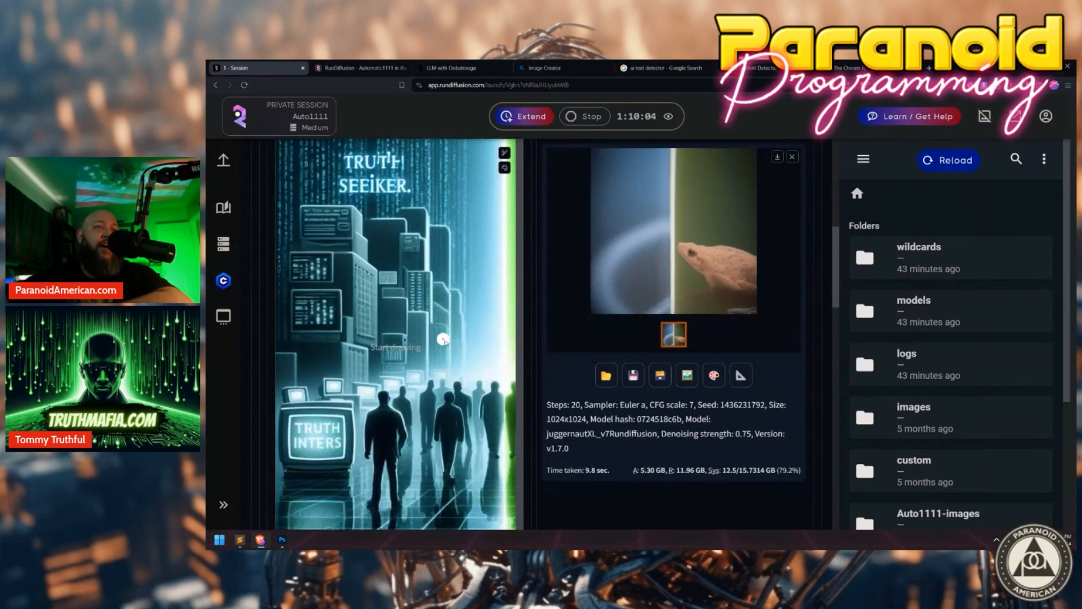
Fit the whole inpaint image in view, enlarge the brush and mask the misspelled "TRUTH SEEKER" lettering on the blue half.
key(super)
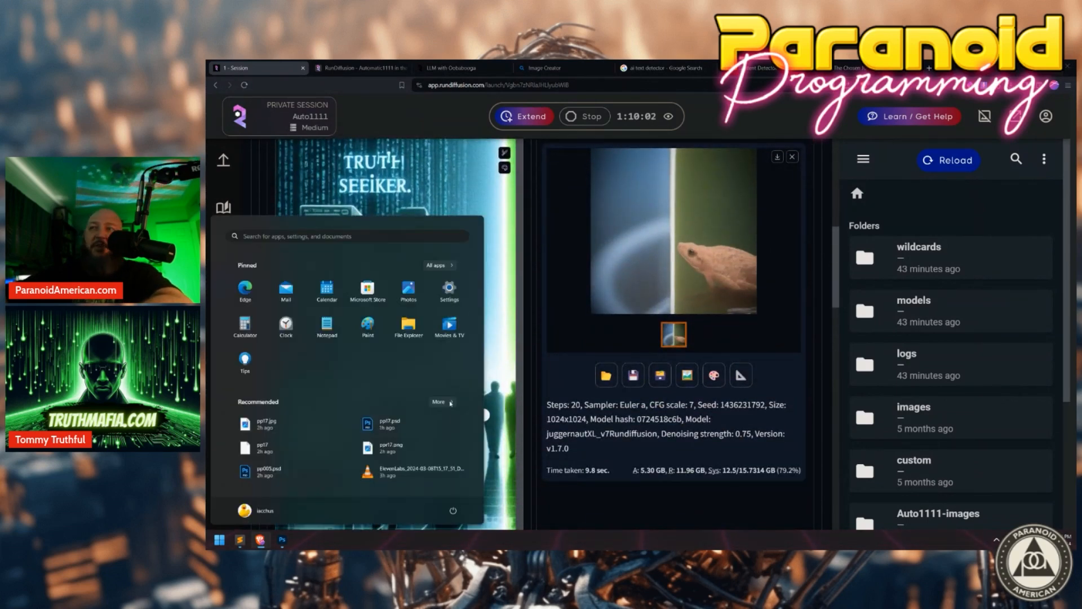
key(super)
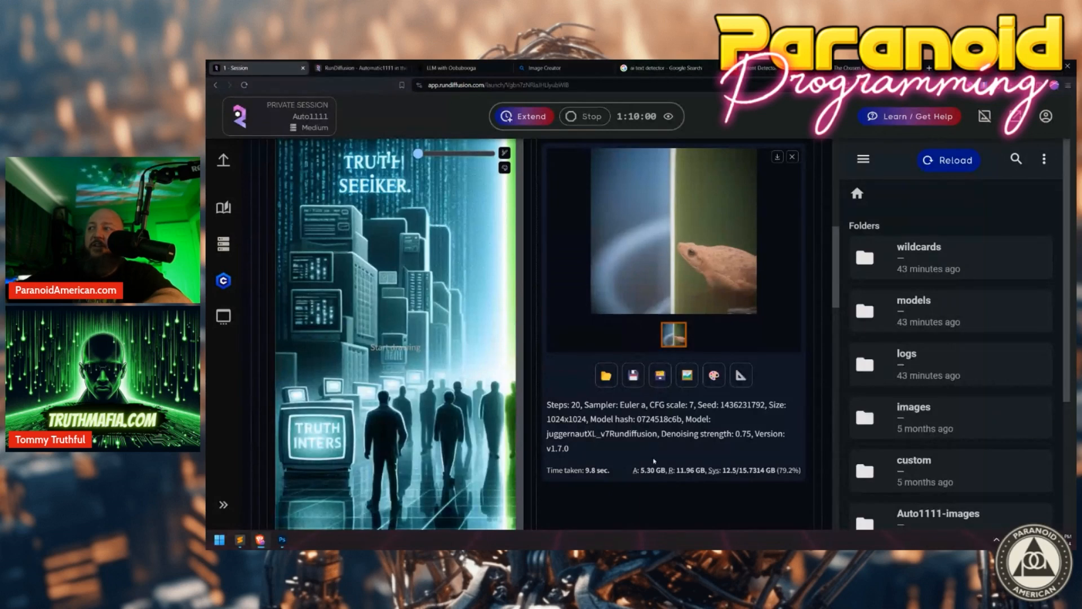
key(ctrl+minus)
key(ctrl+minus)
key(ctrl+minus)
key(ctrl+minus)
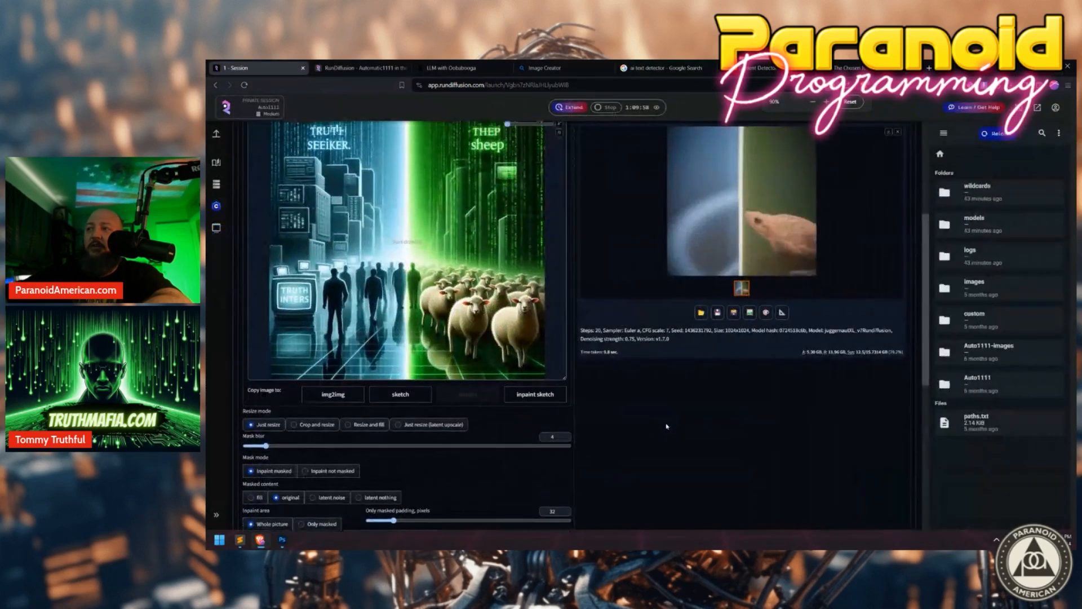
scroll(667, 427, up, 3)
scroll(342, 293, down, 1)
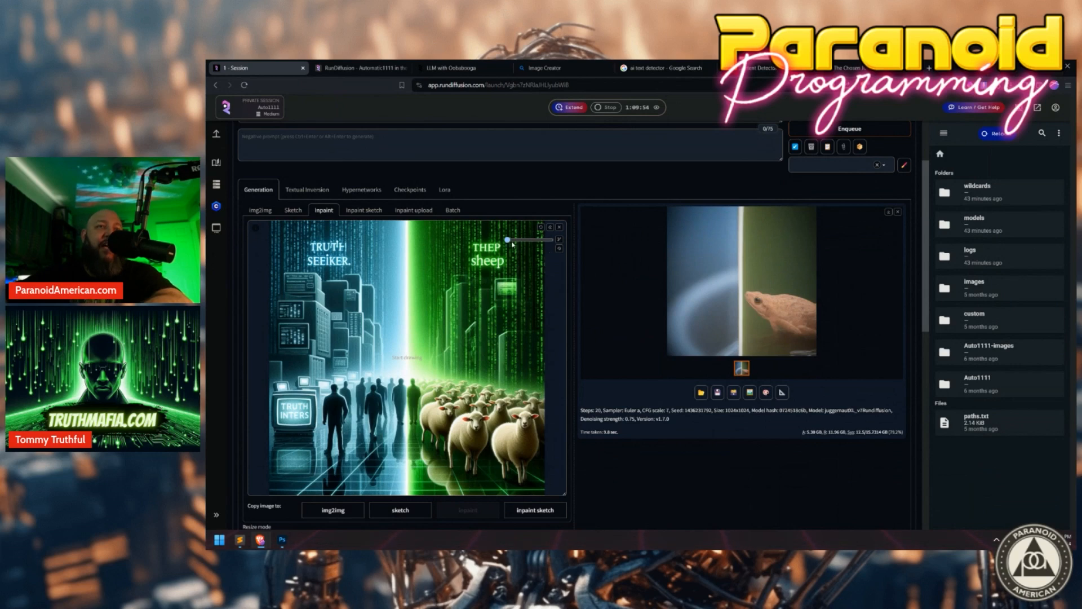
mouse_move(508, 242)
mouse_down()
mouse_move(552, 245)
mouse_move(524, 244)
mouse_up()
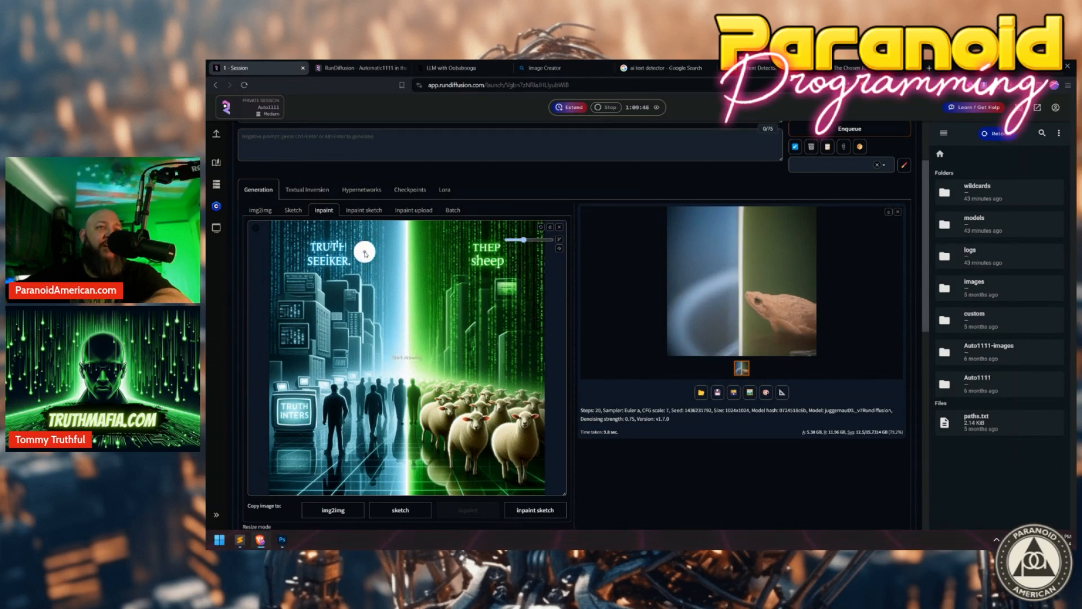
mouse_move(340, 254)
mouse_down()
mouse_move(316, 246)
mouse_move(312, 258)
mouse_move(343, 260)
mouse_up()
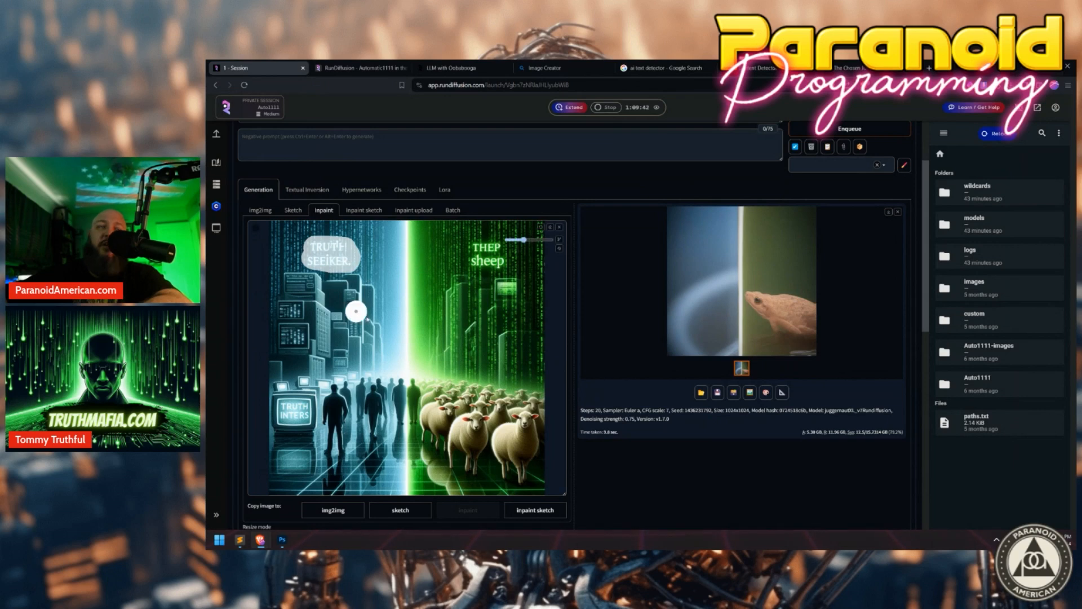
Enter the inpaint prompt: the text "TRUTH SEEKER", keeping the juggernautXL_v7Rundiffusion checkpoint.
scroll(510, 305, up, 3)
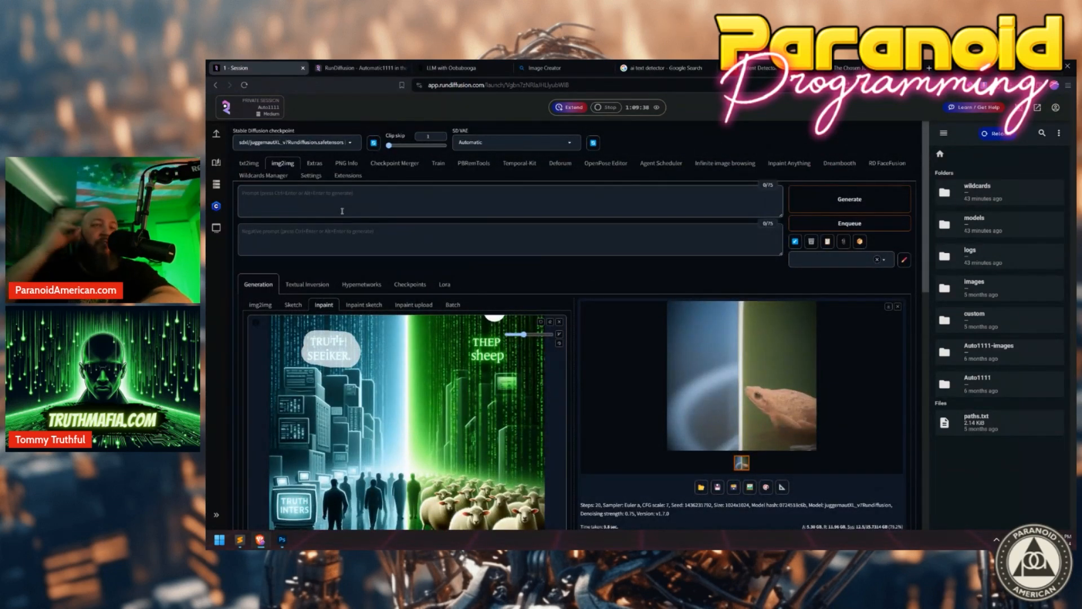
text(the text "TRUTH SEEKER)
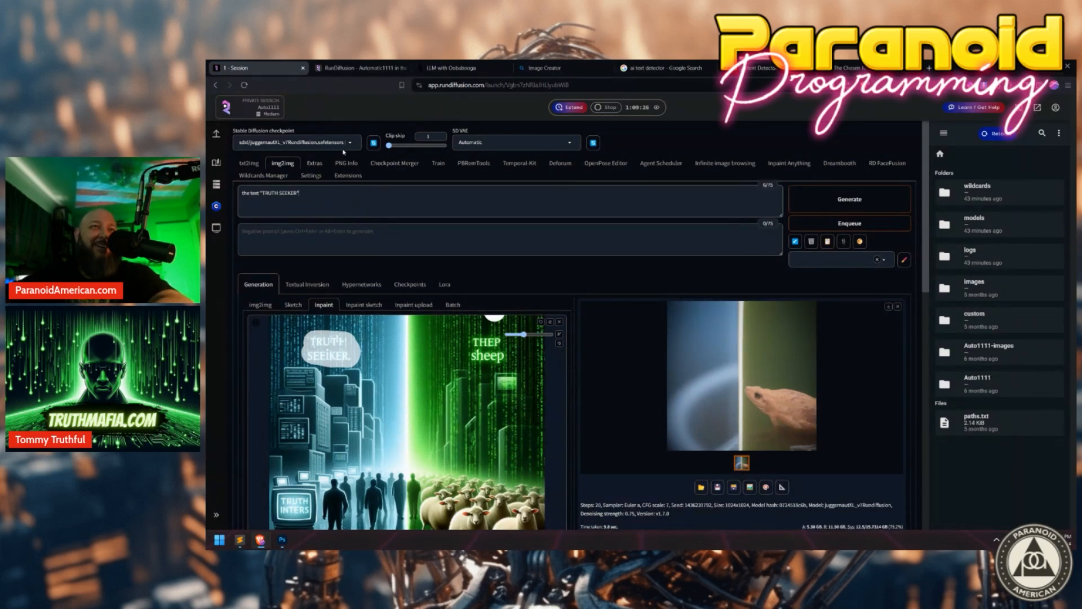
click(351, 142)
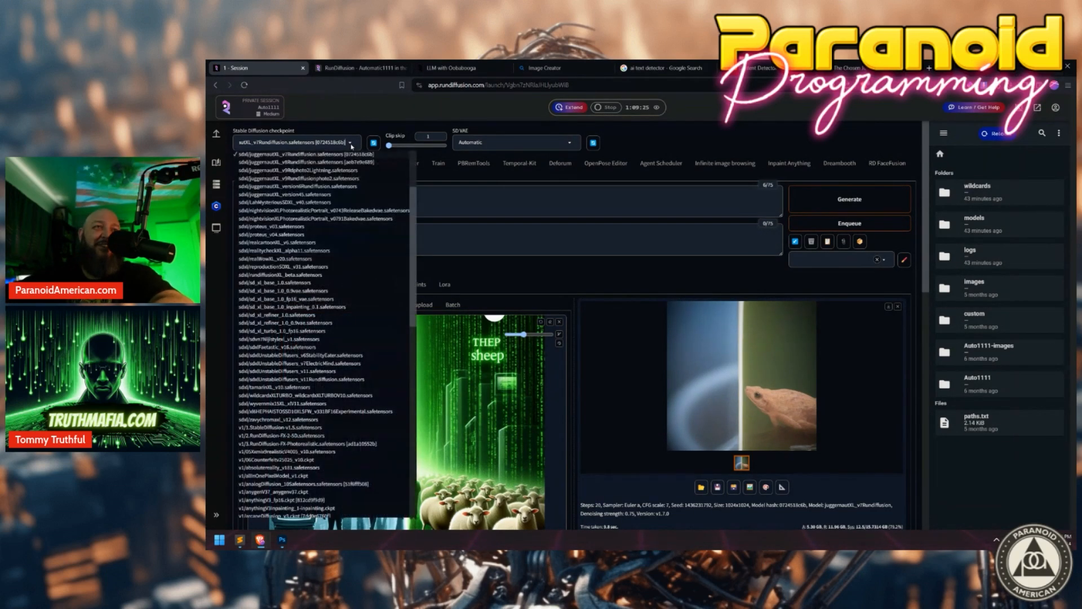
click(652, 149)
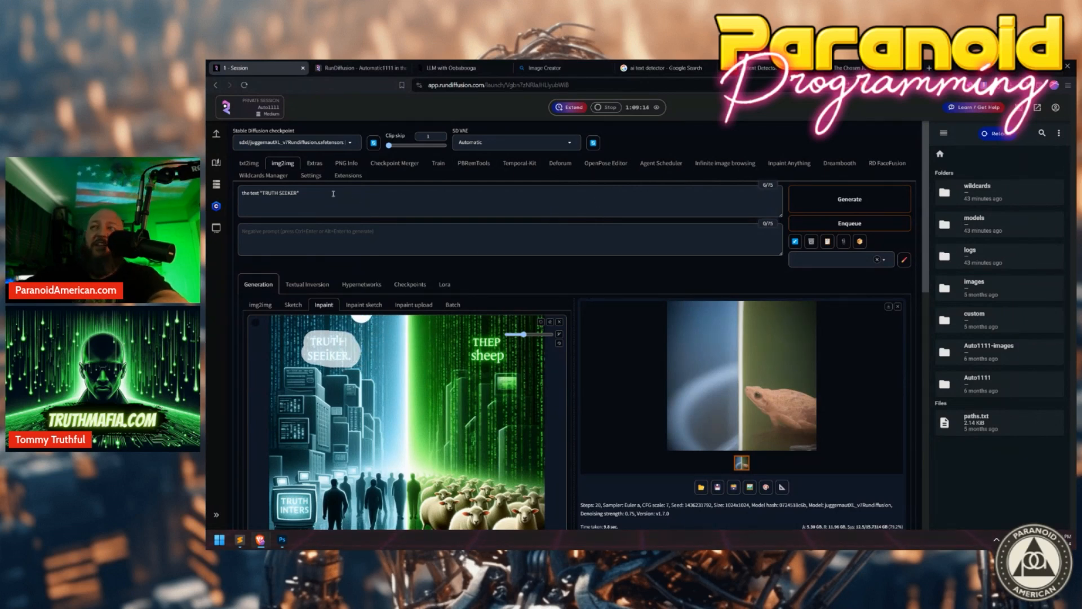
drag(307, 193, 236, 196)
click(295, 192)
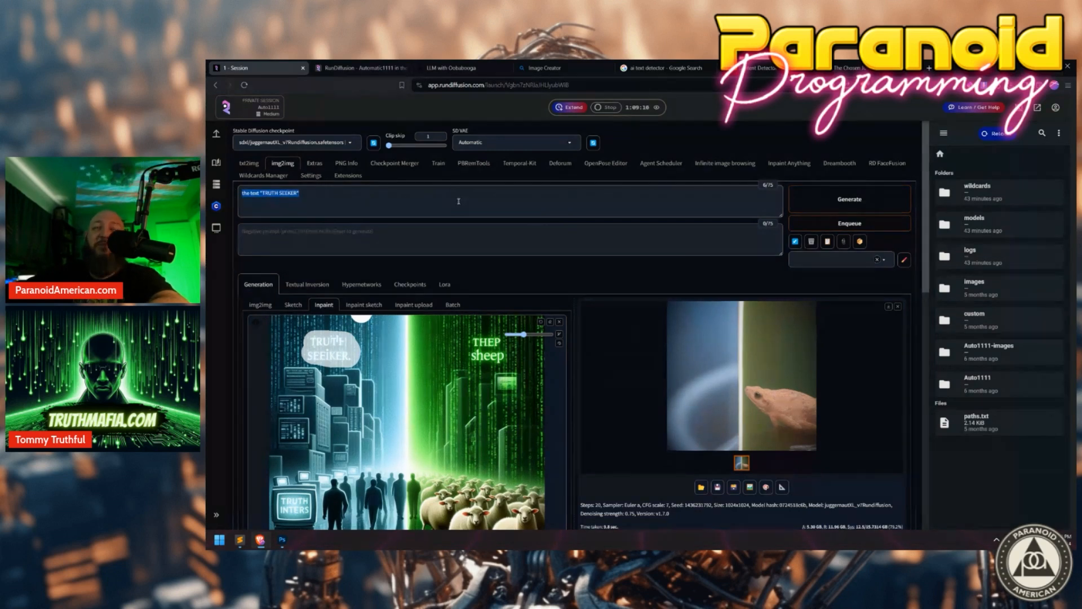
click(336, 195)
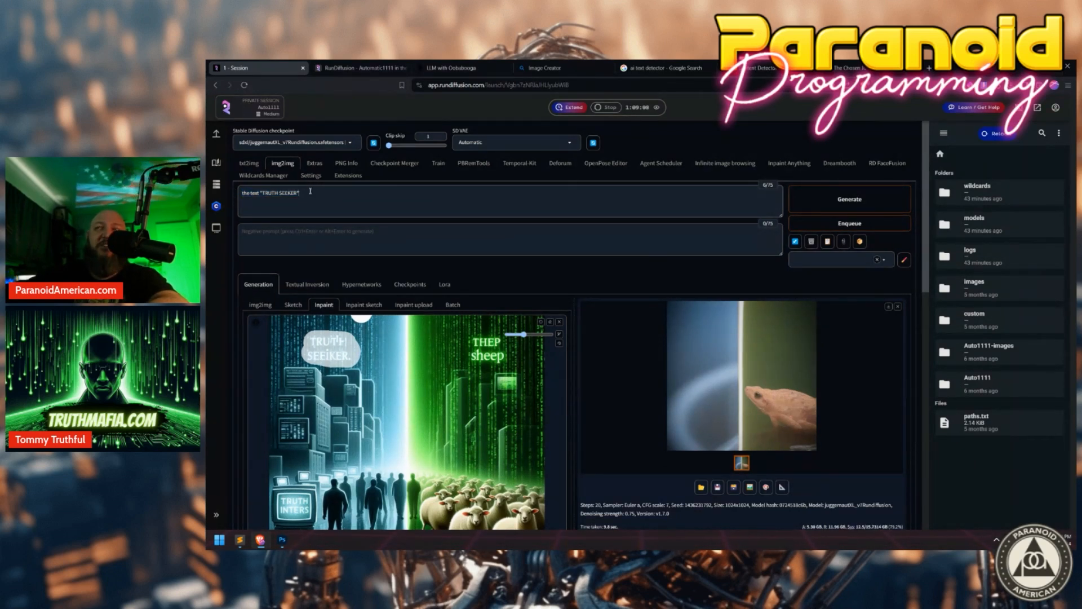
Enlarge the page and review the masked lettering together with the mask mode and other inpaint settings.
key(ctrl+plus)
key(ctrl+plus)
key(ctrl+plus)
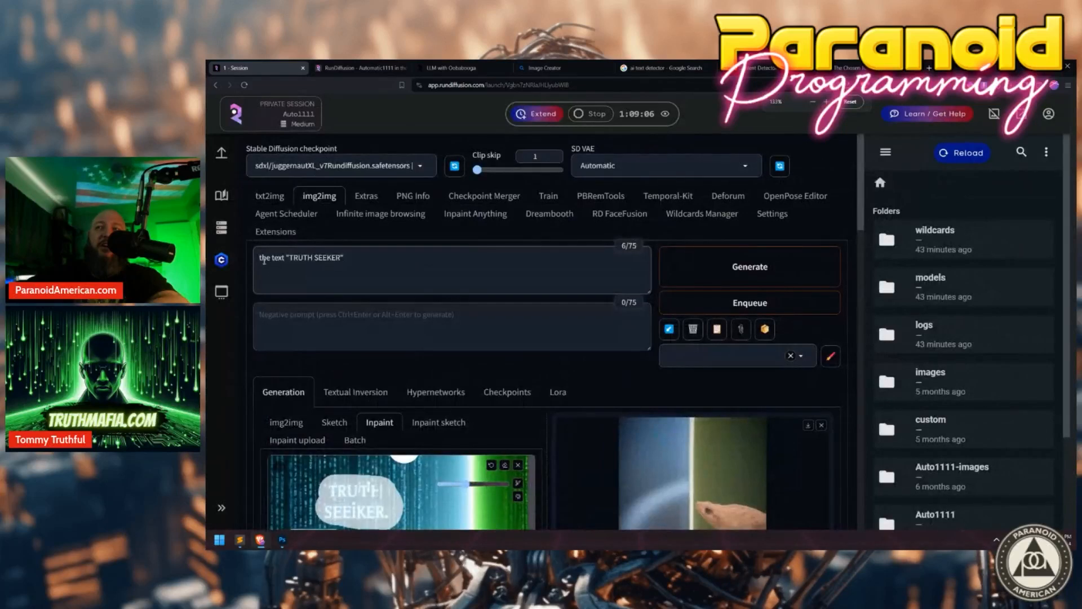
scroll(373, 259, down, 2)
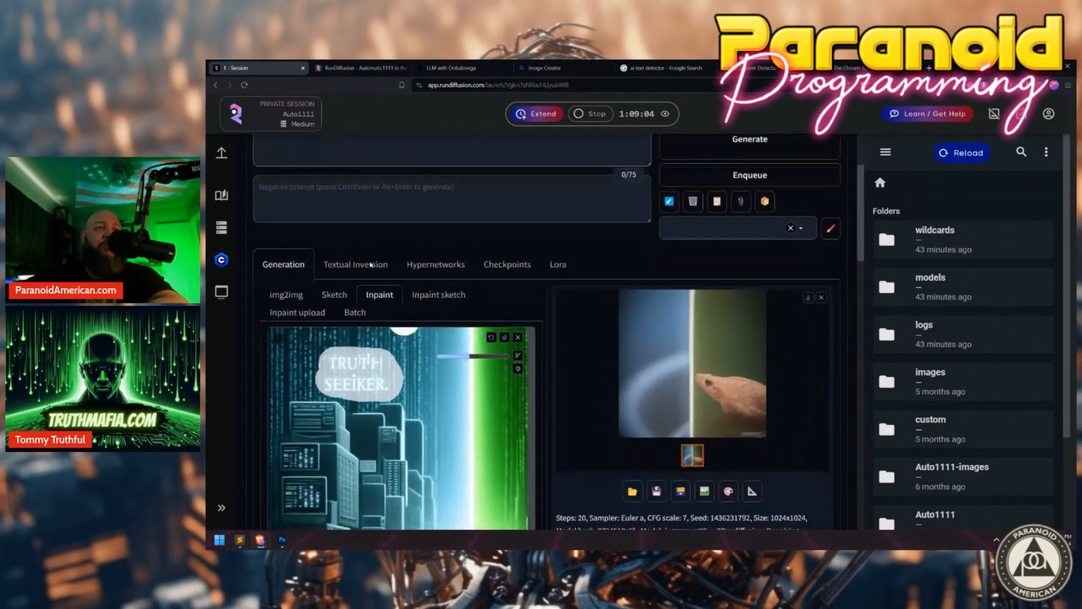
mouse_move(340, 361)
mouse_down()
mouse_move(349, 381)
mouse_move(378, 387)
mouse_move(366, 374)
mouse_move(357, 383)
mouse_up()
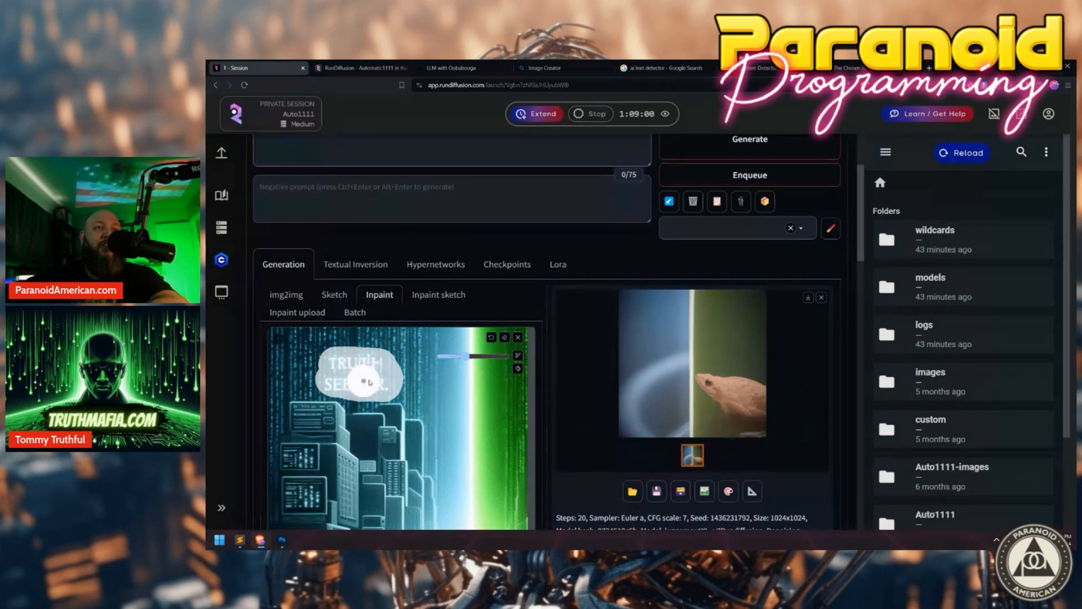
scroll(521, 451, down, 2)
scroll(525, 454, down, 5)
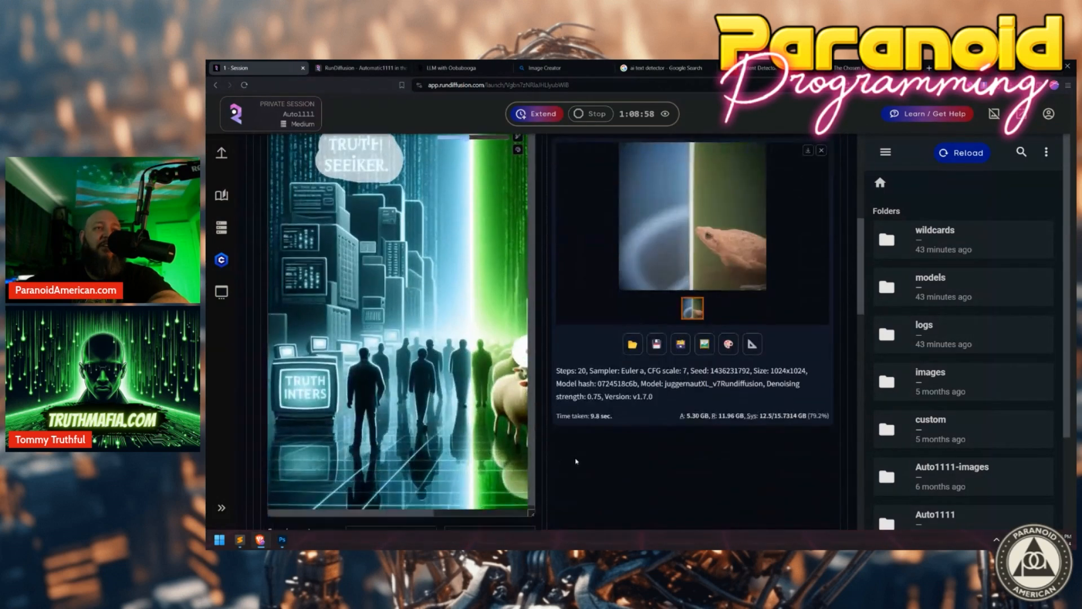
scroll(439, 434, down, 1)
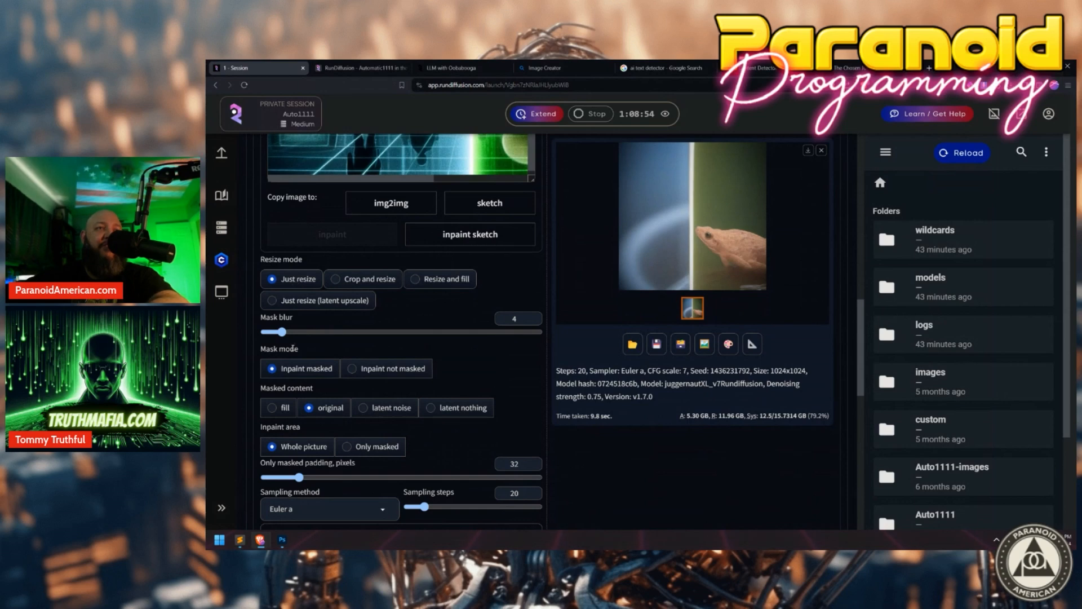
drag(301, 350, 261, 349)
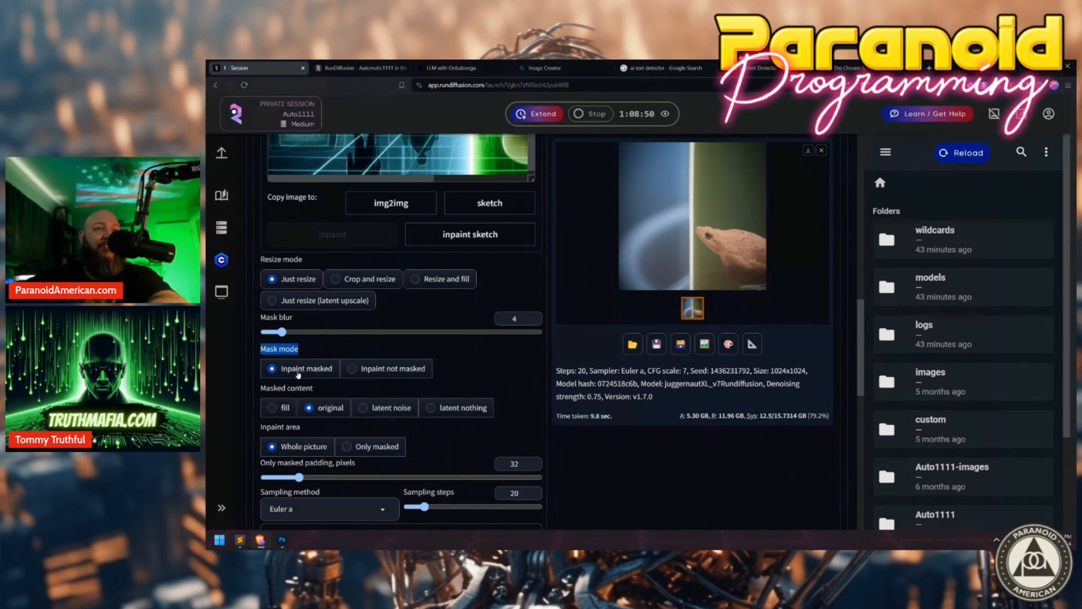
scroll(298, 375, up, 6)
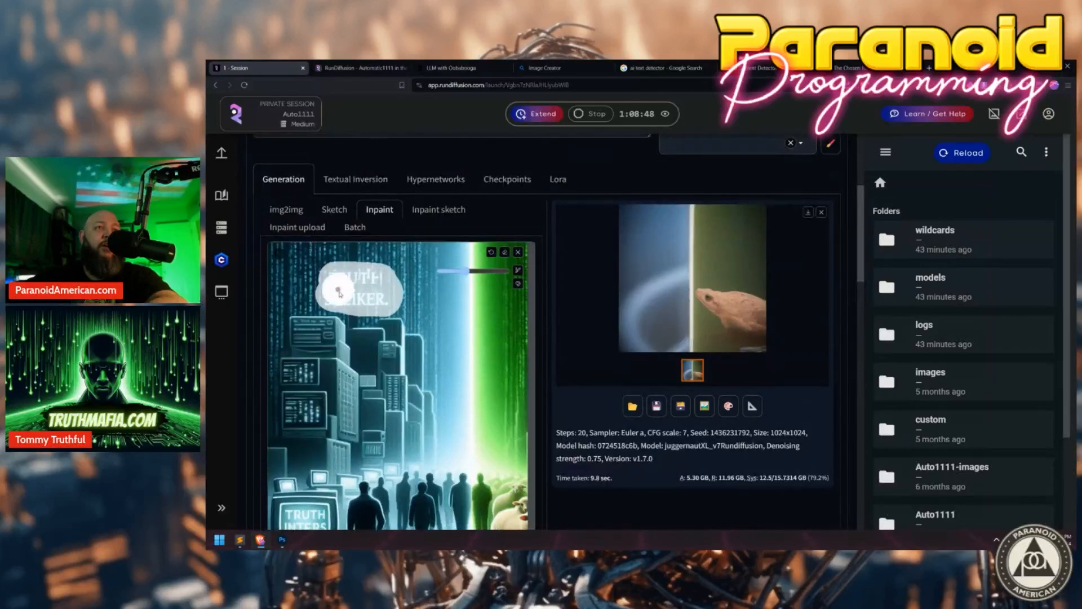
scroll(590, 454, down, 6)
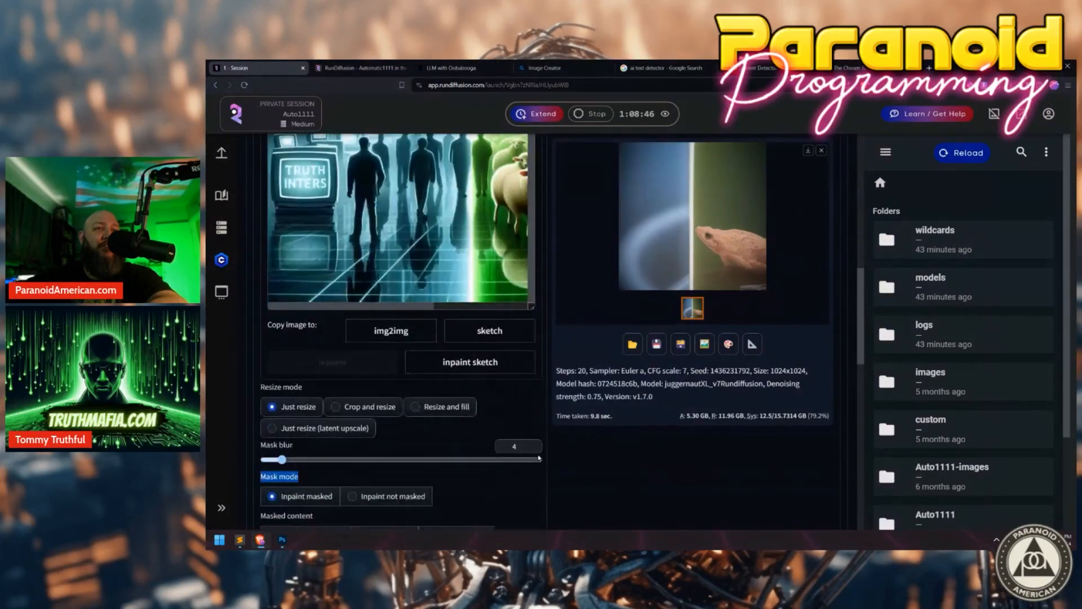
Generate the inpainted image, inspect the replaced lettering at full size and close the preview.
scroll(590, 394, up, 10)
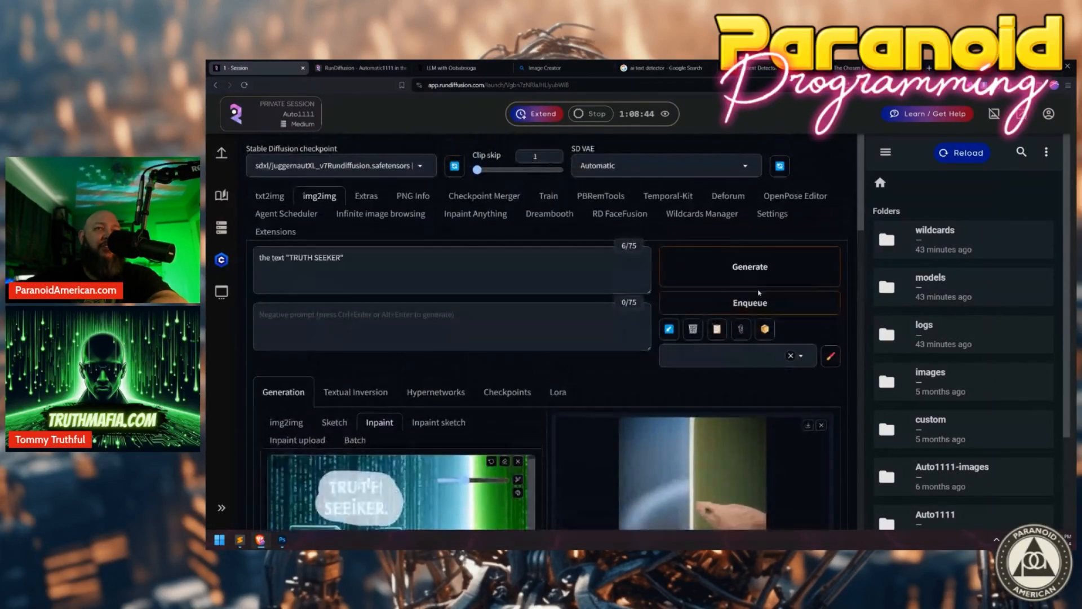
click(755, 280)
scroll(703, 368, down, 4)
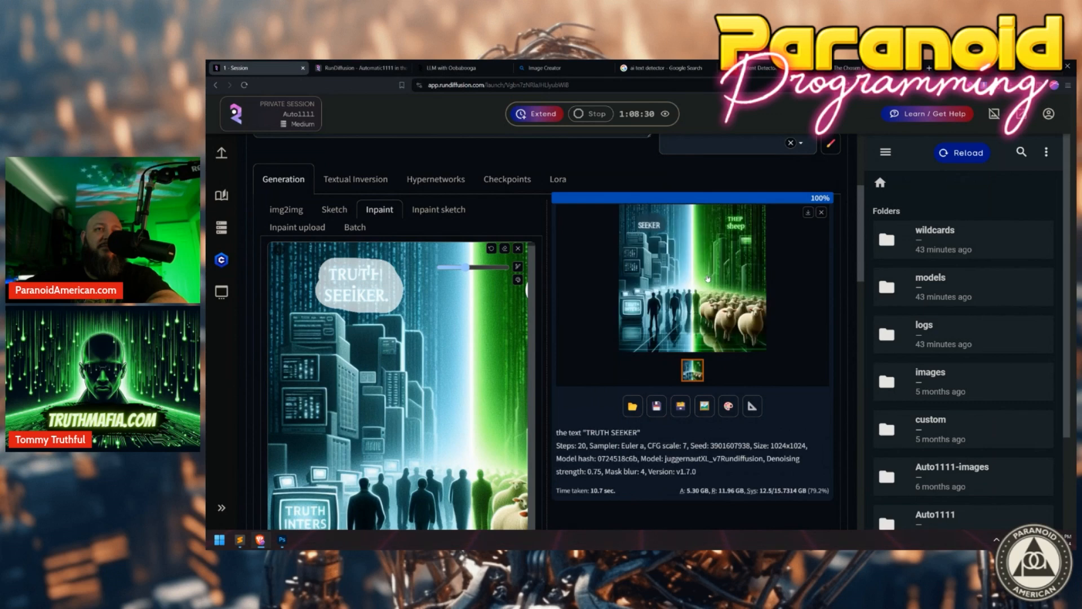
click(654, 243)
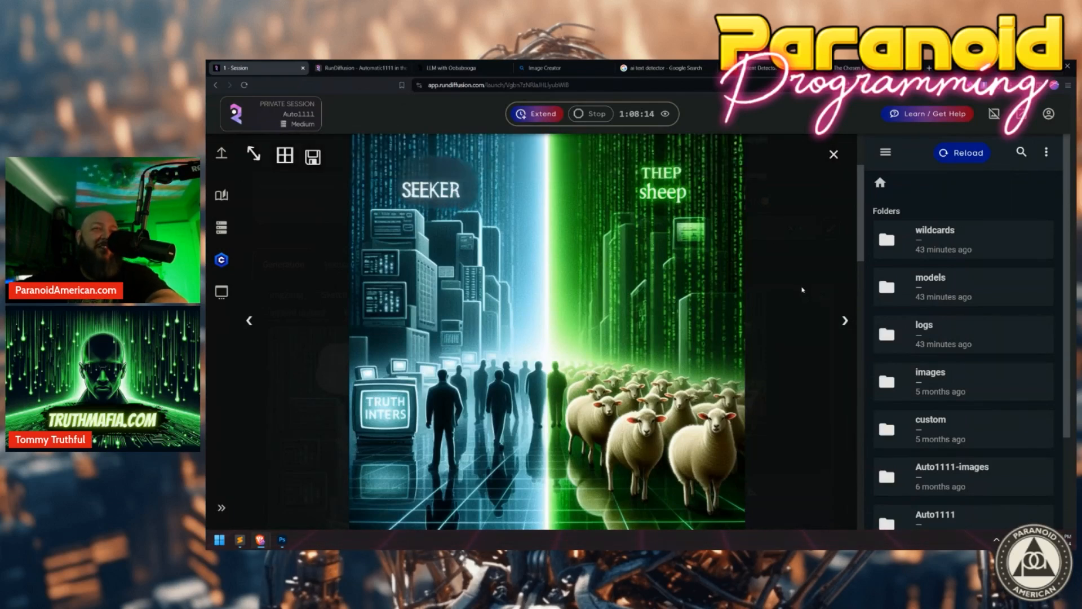
click(831, 158)
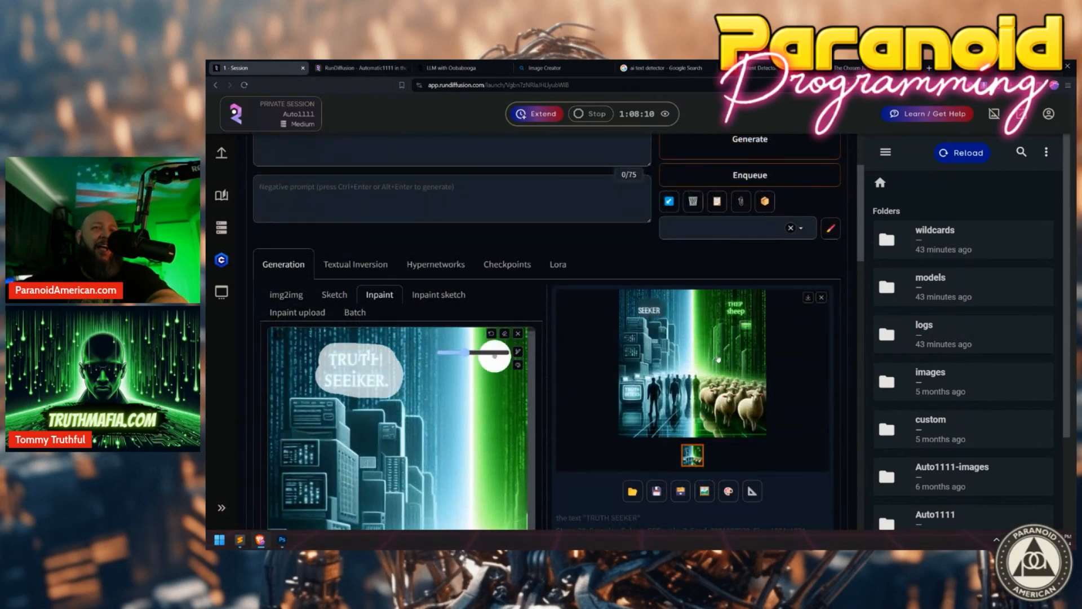
Set the batch size to 4 and generate a batch of inpainted versions from the "TRUTH SEEKER" prompt.
scroll(799, 409, down, 3)
scroll(799, 410, down, 5)
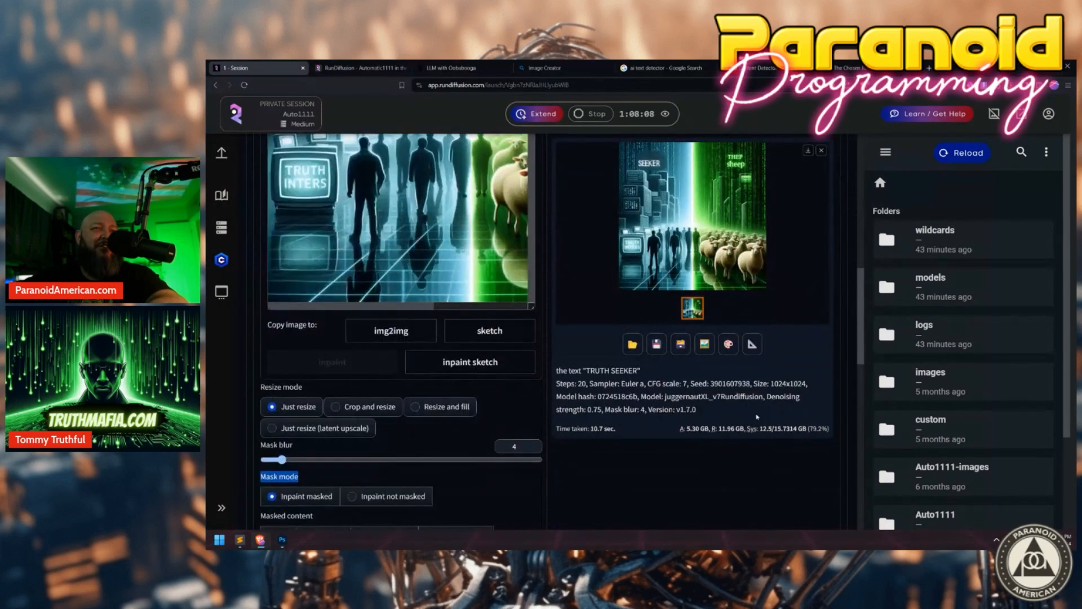
scroll(730, 424, down, 2)
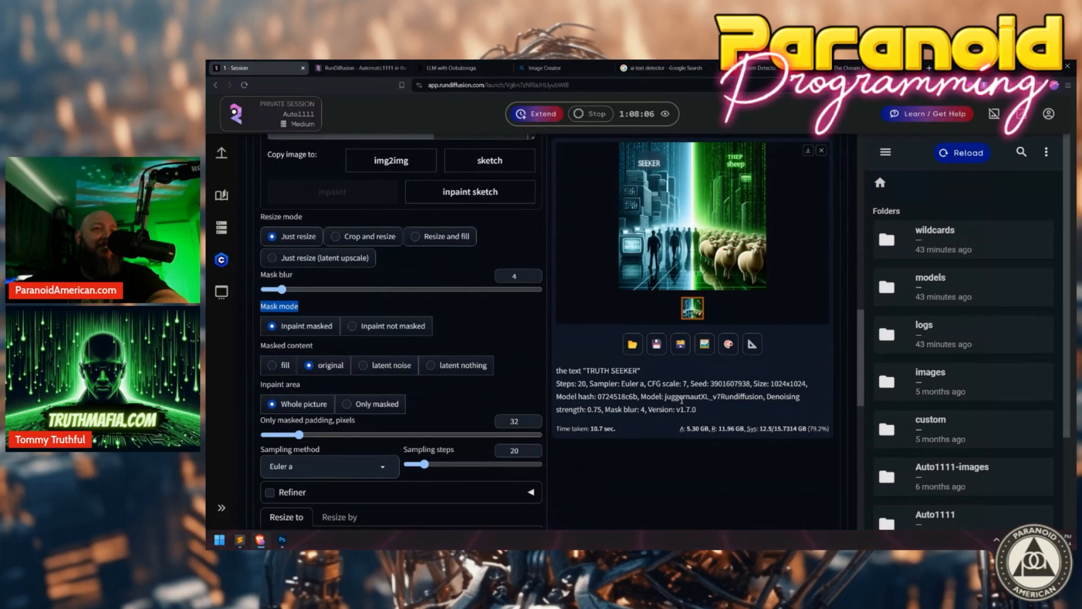
scroll(682, 400, down, 3)
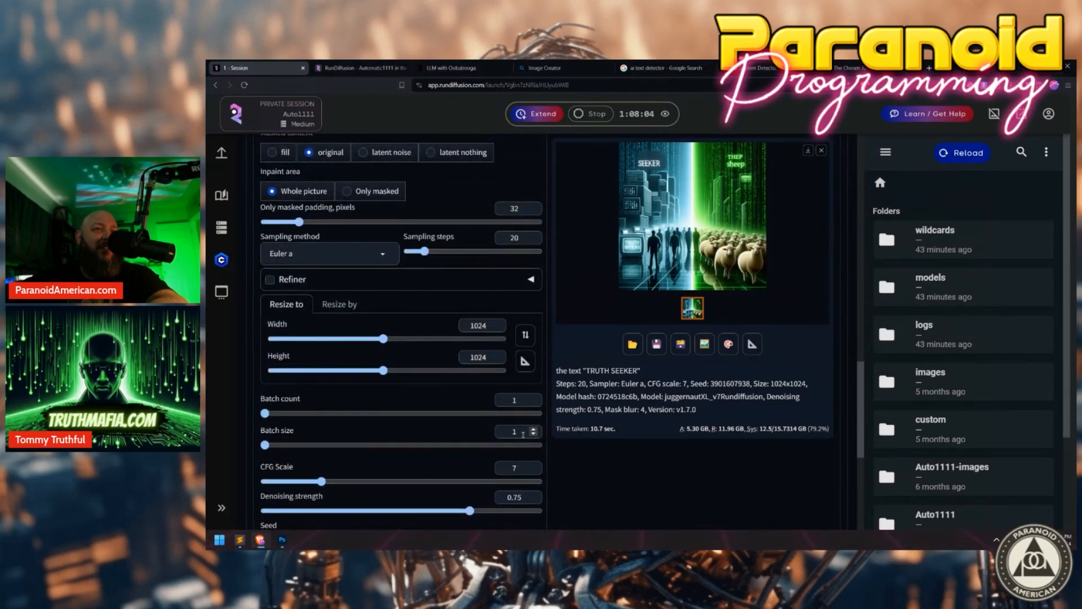
double_click(514, 432)
text(4)
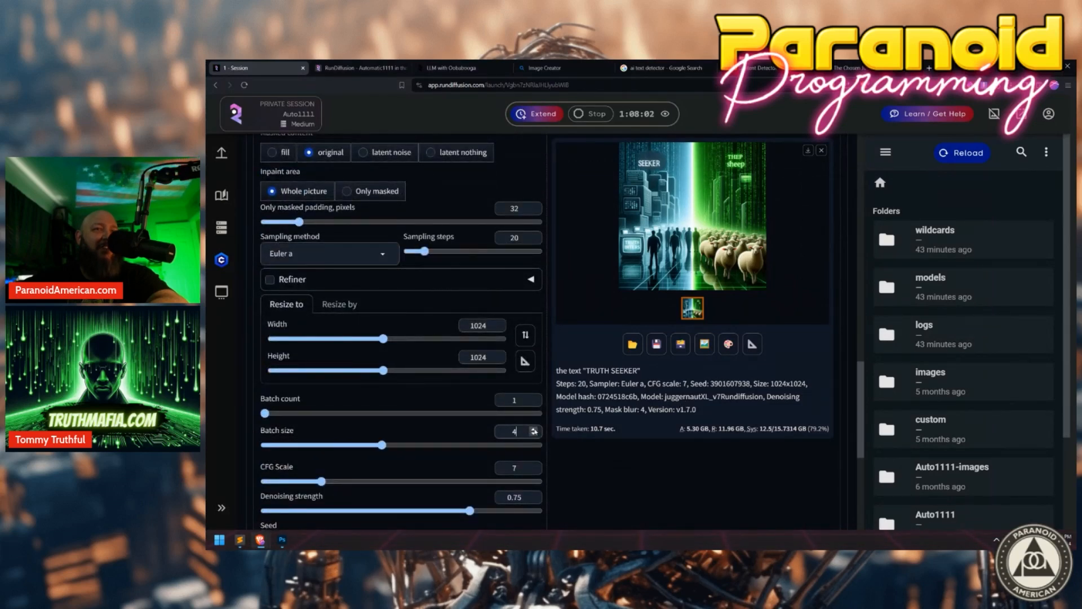
scroll(645, 419, up, 10)
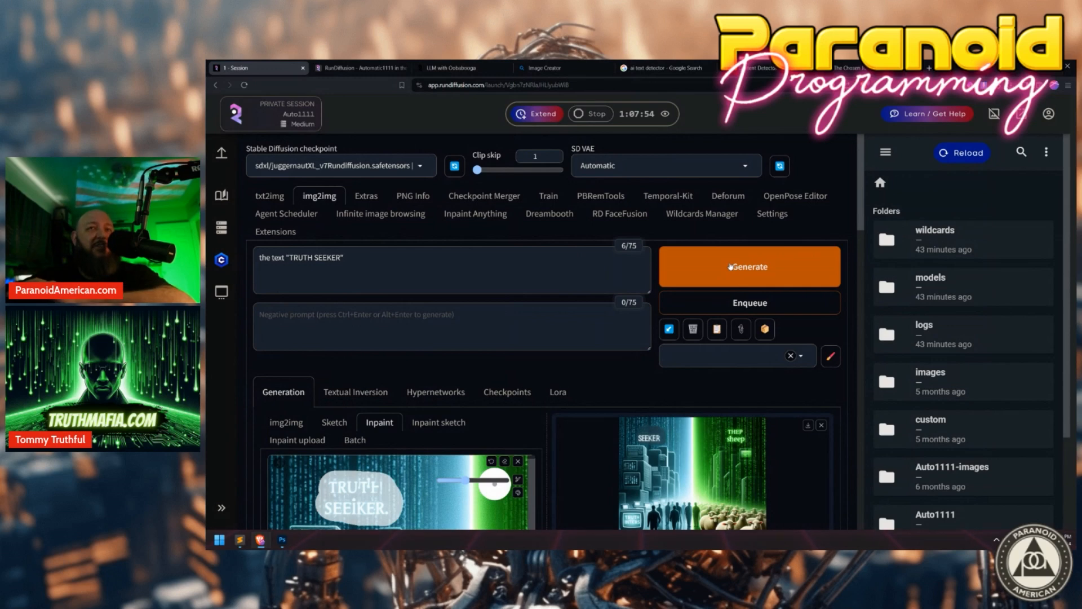
click(730, 266)
scroll(570, 203, down, 4)
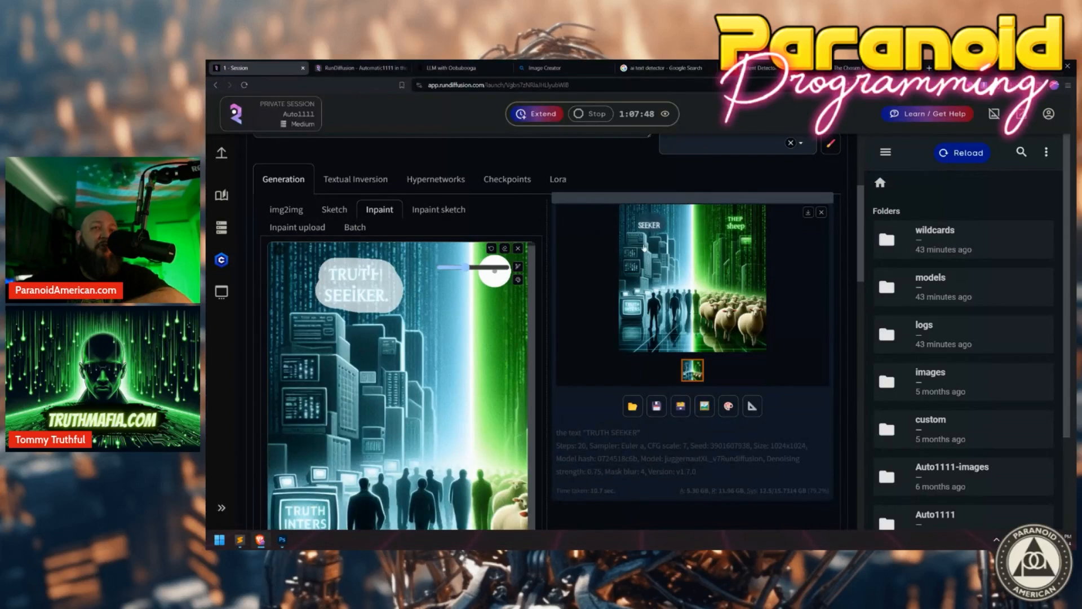
Open the generated grid at full size, look through the individual versions and close the preview.
scroll(656, 233, up, 1)
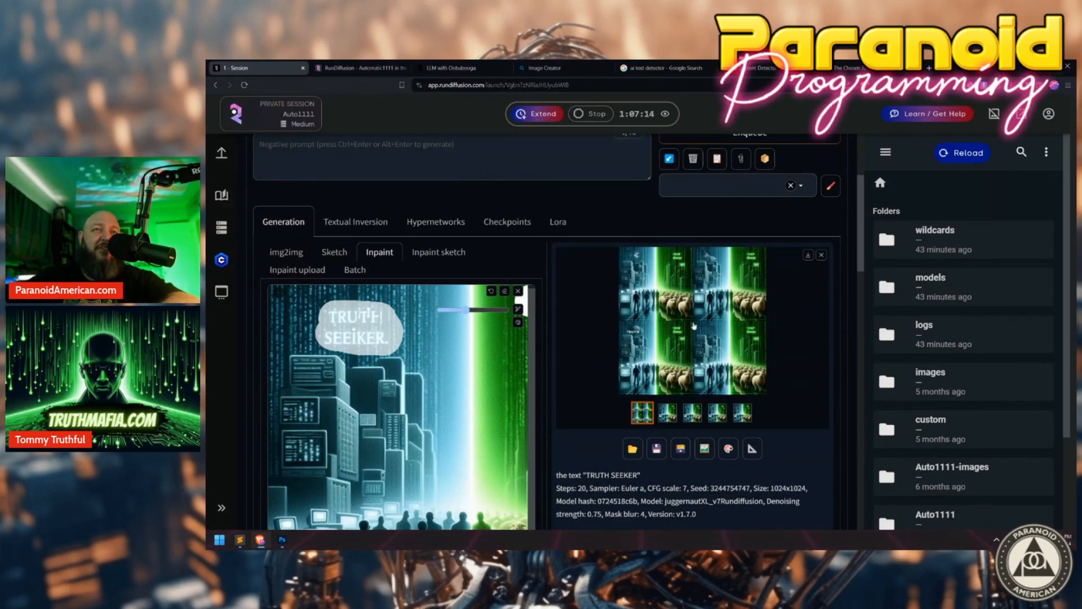
click(652, 295)
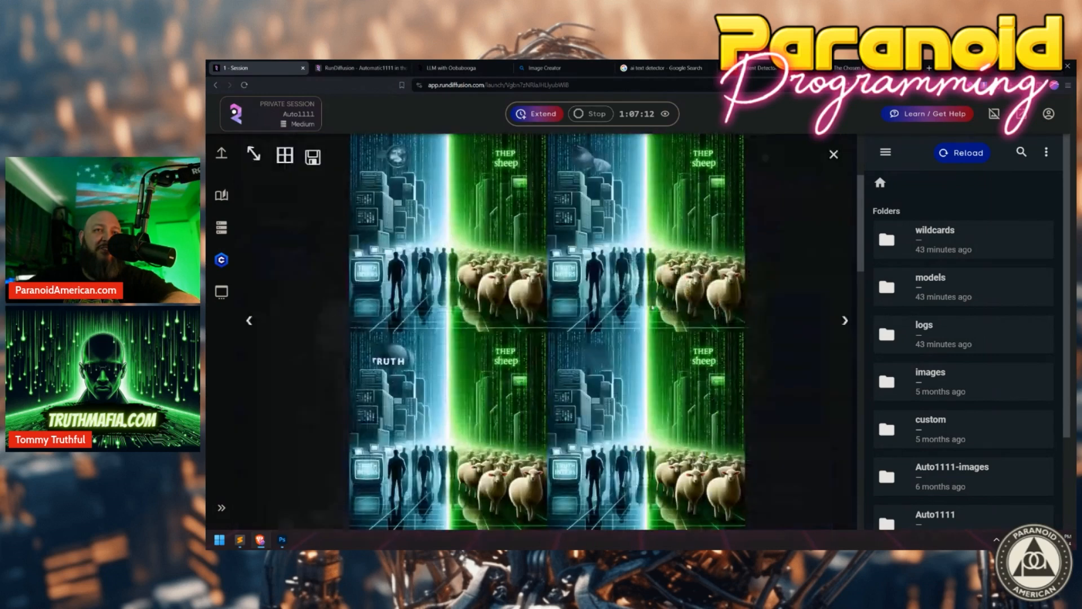
key(Right)
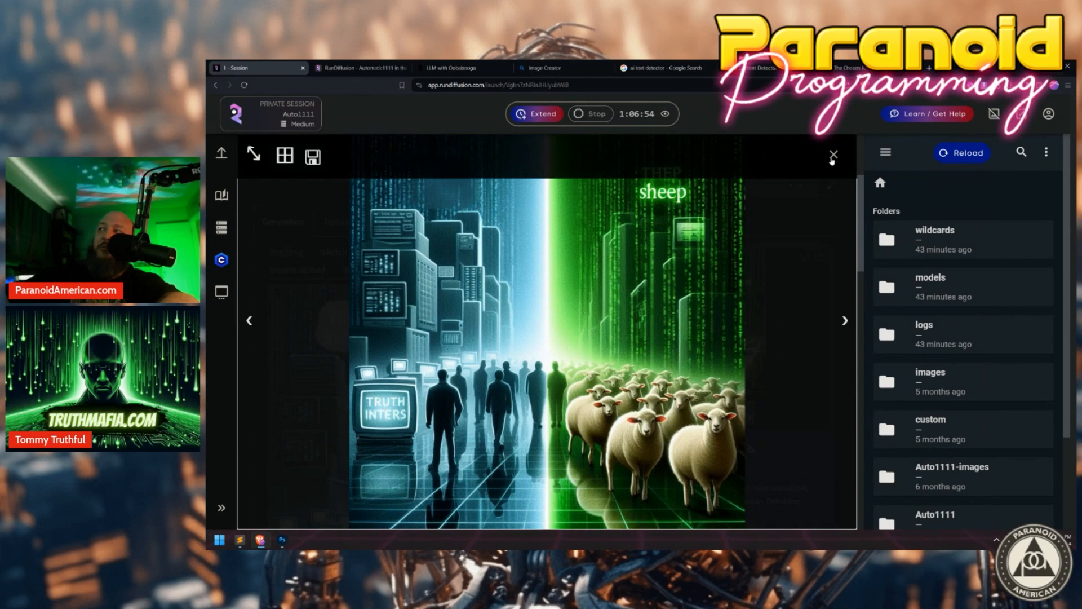
click(365, 284)
Replace the whole inpaint prompt with "blue matrix style stream of text".
scroll(365, 284, up, 3)
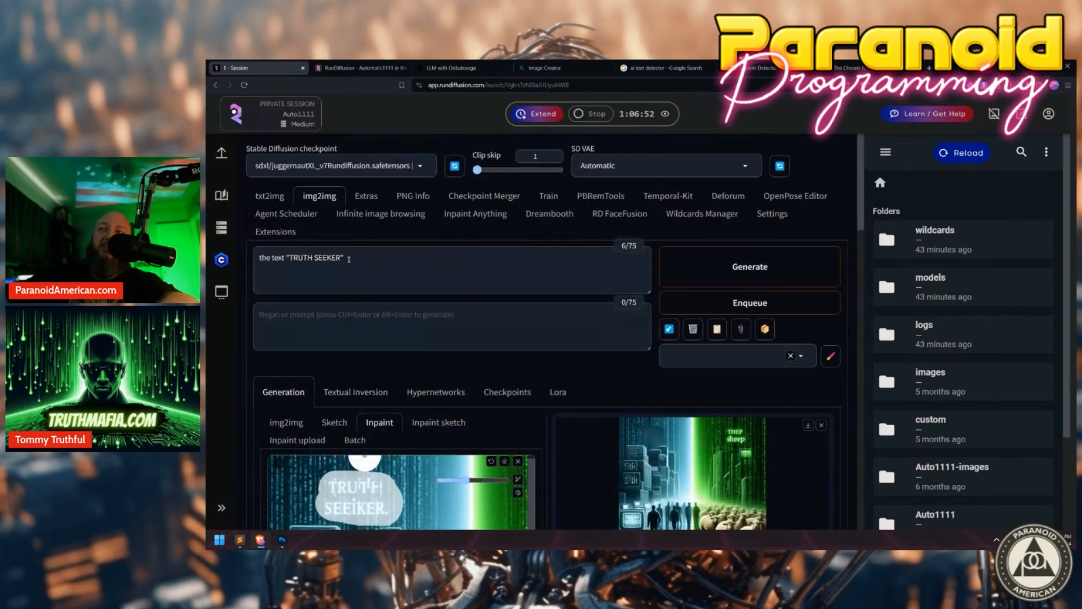
drag(349, 258, 259, 251)
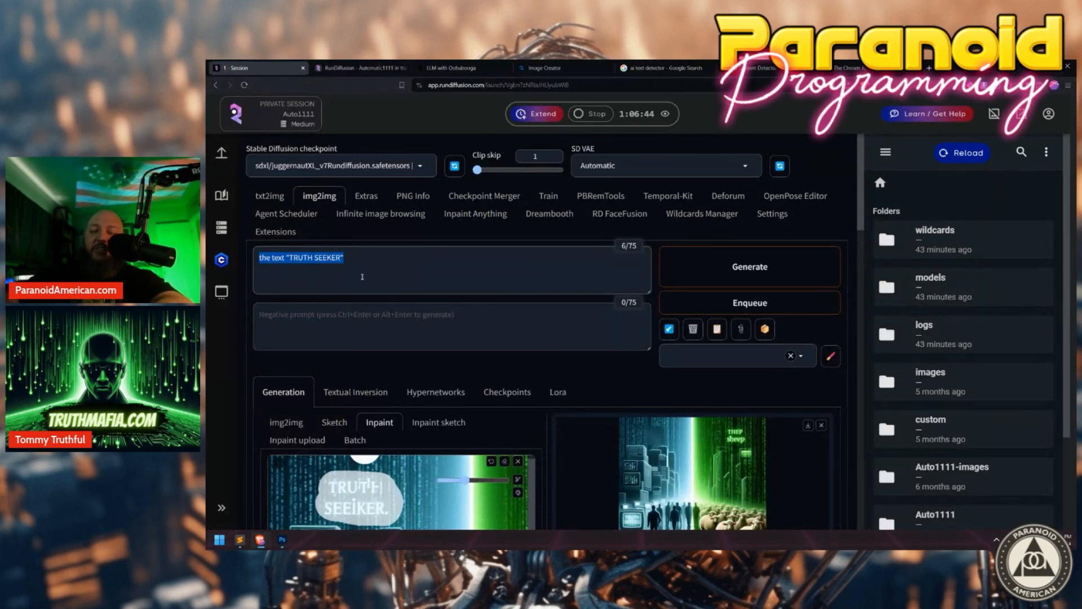
text(blue matrix)
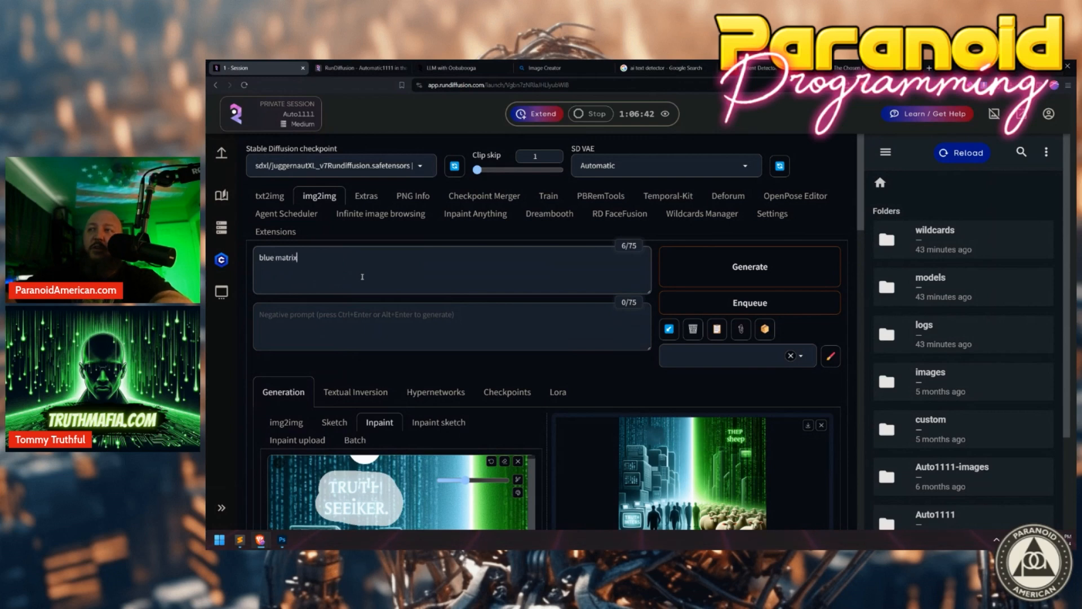
text( style stream of text)
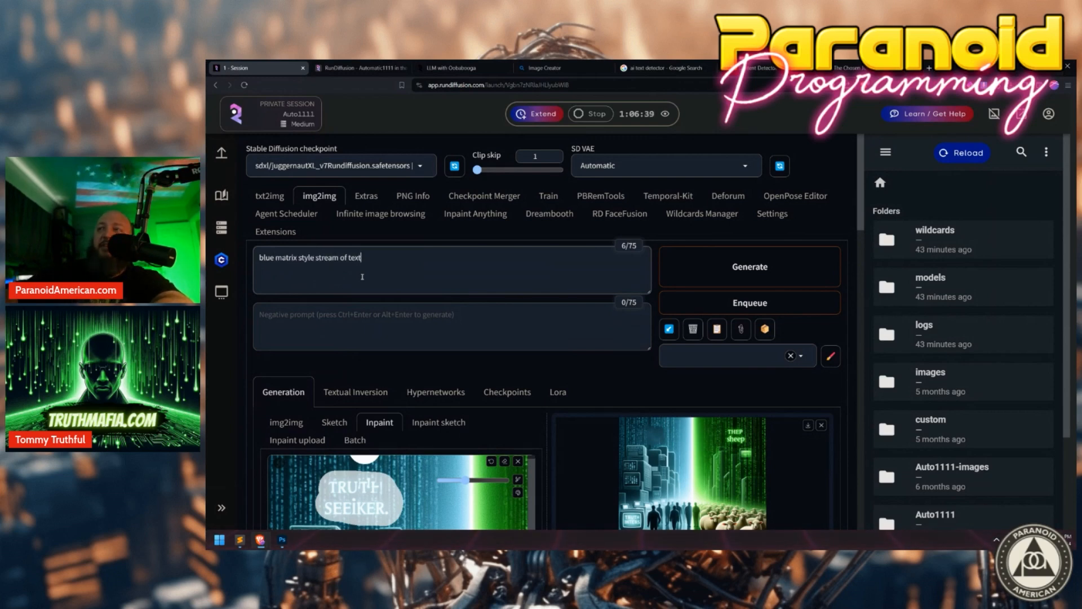
key(ctrl+Return)
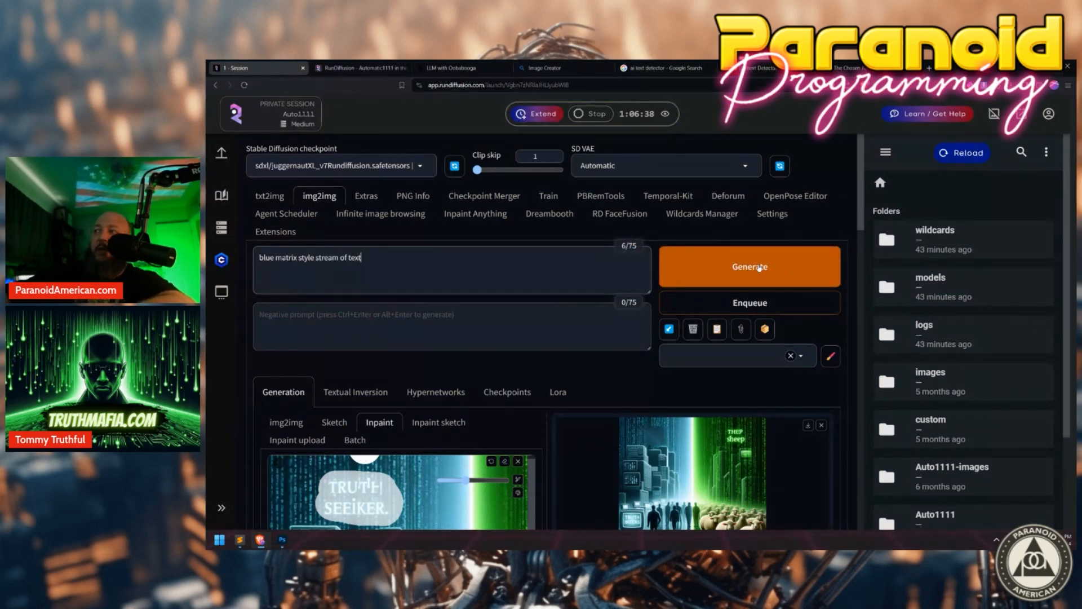
Set the batch size to 1 and generate the inpainted image from the blue matrix prompt.
scroll(561, 445, down, 5)
scroll(533, 361, down, 6)
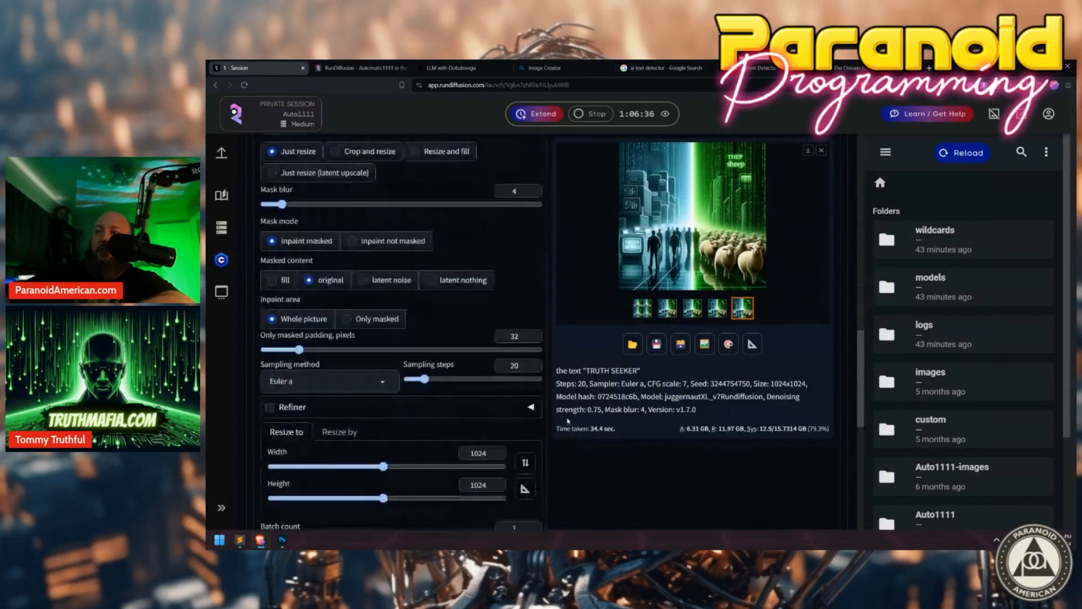
click(533, 392)
click(533, 392)
click(533, 392)
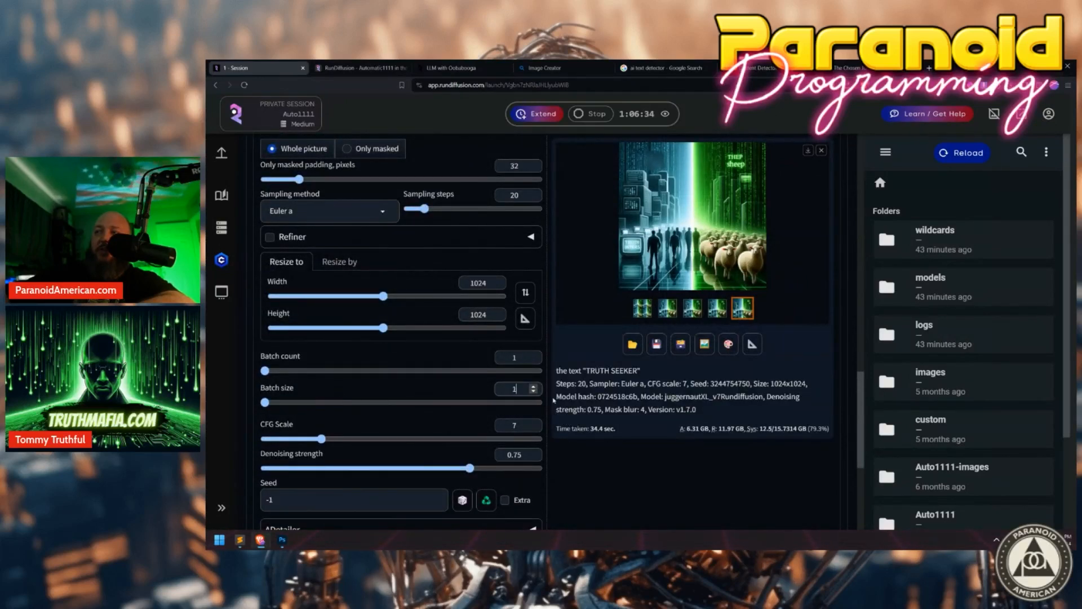
scroll(555, 397, up, 11)
scroll(804, 237, up, 2)
click(766, 274)
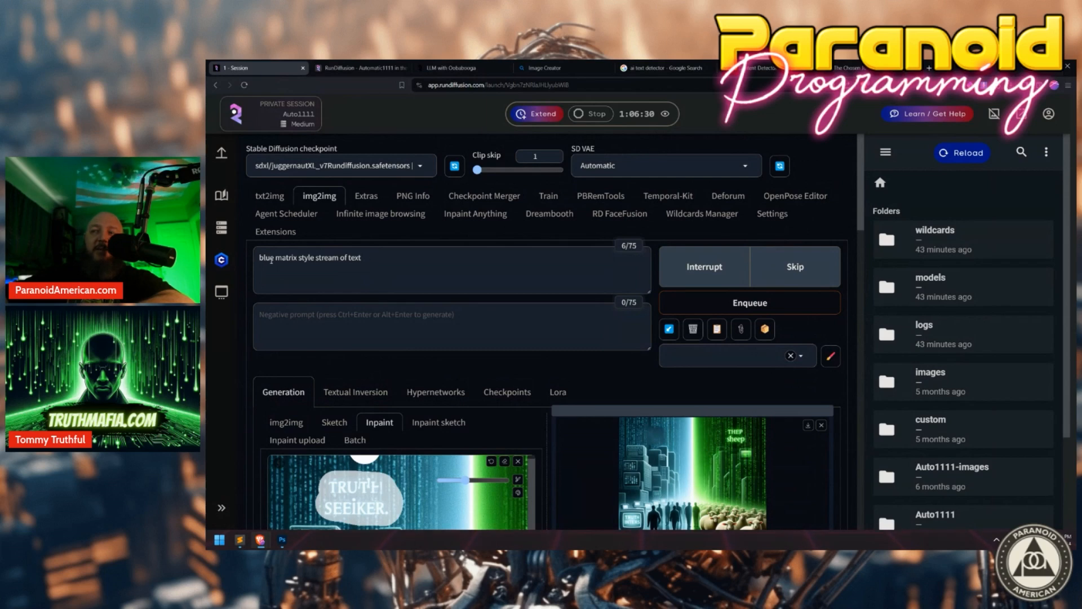
Open the newly generated image at full size, inspect the area of the masked blue-half lettering and close the preview.
drag(373, 262, 250, 258)
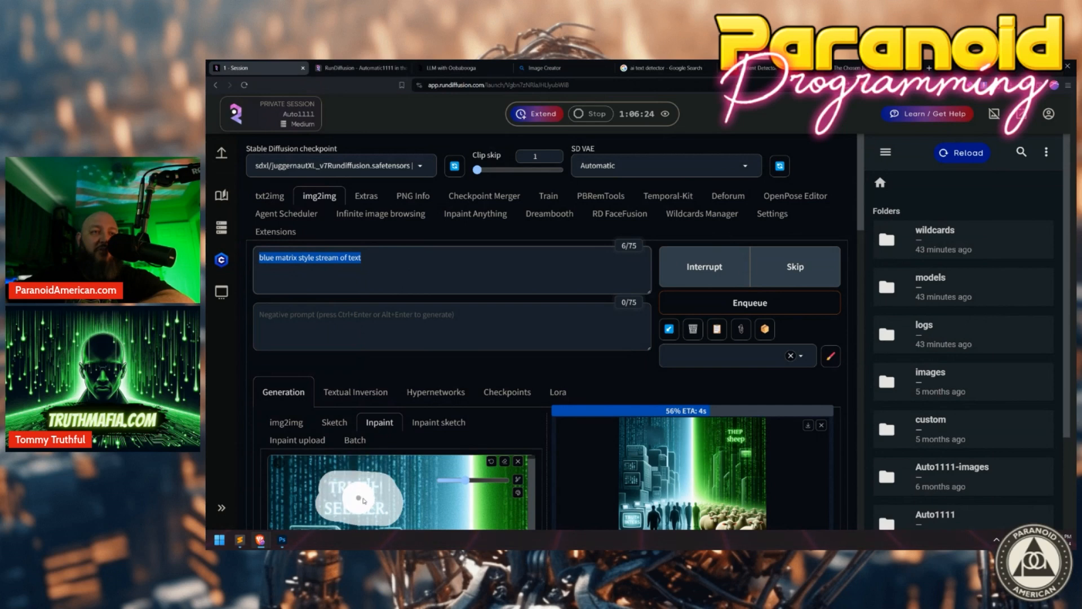
scroll(620, 394, down, 3)
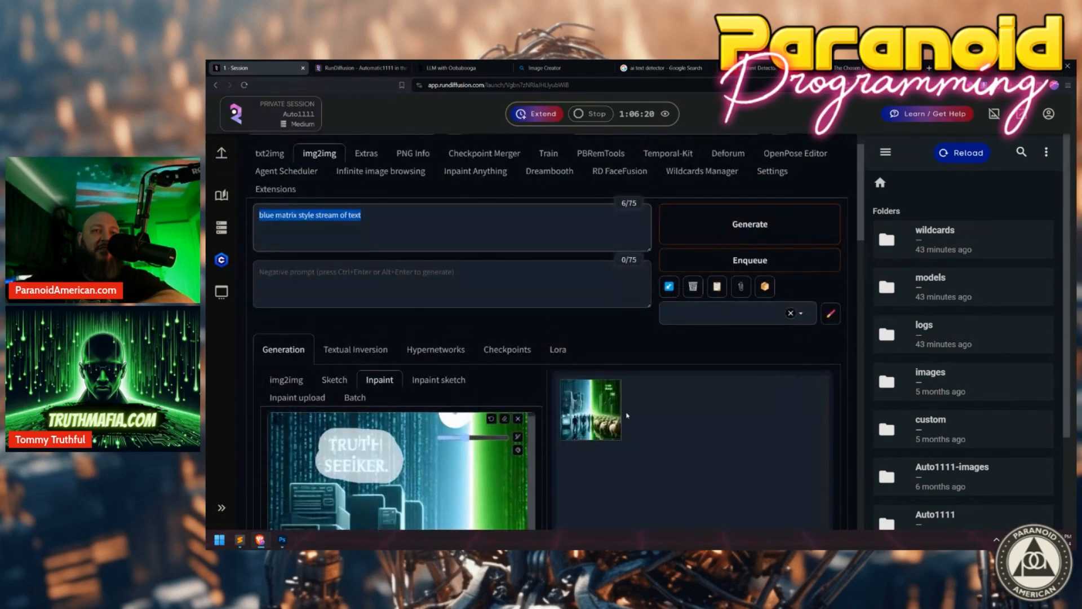
click(590, 408)
click(674, 206)
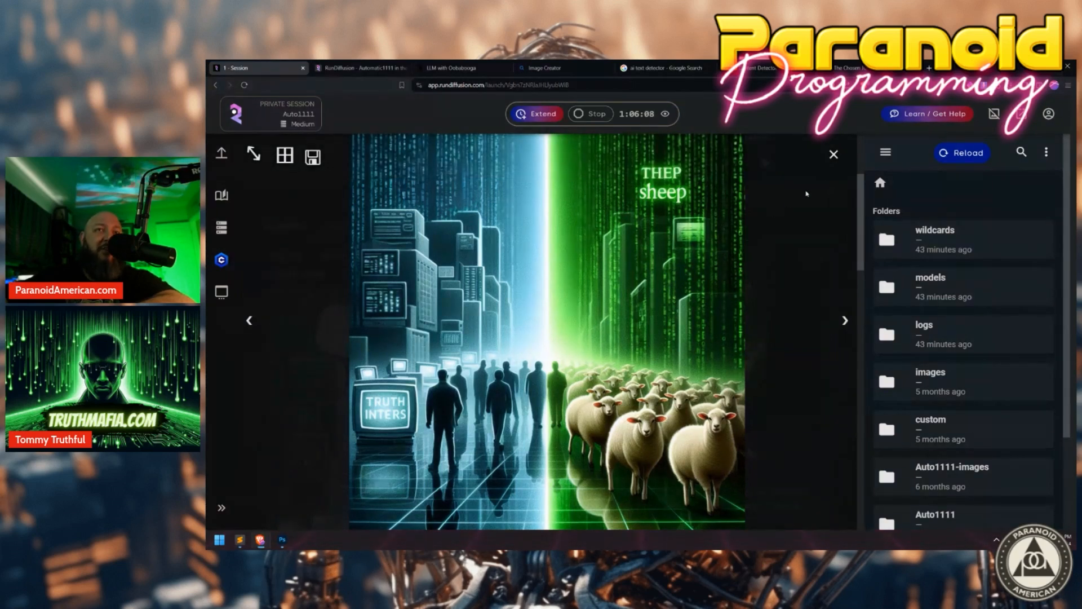
click(833, 154)
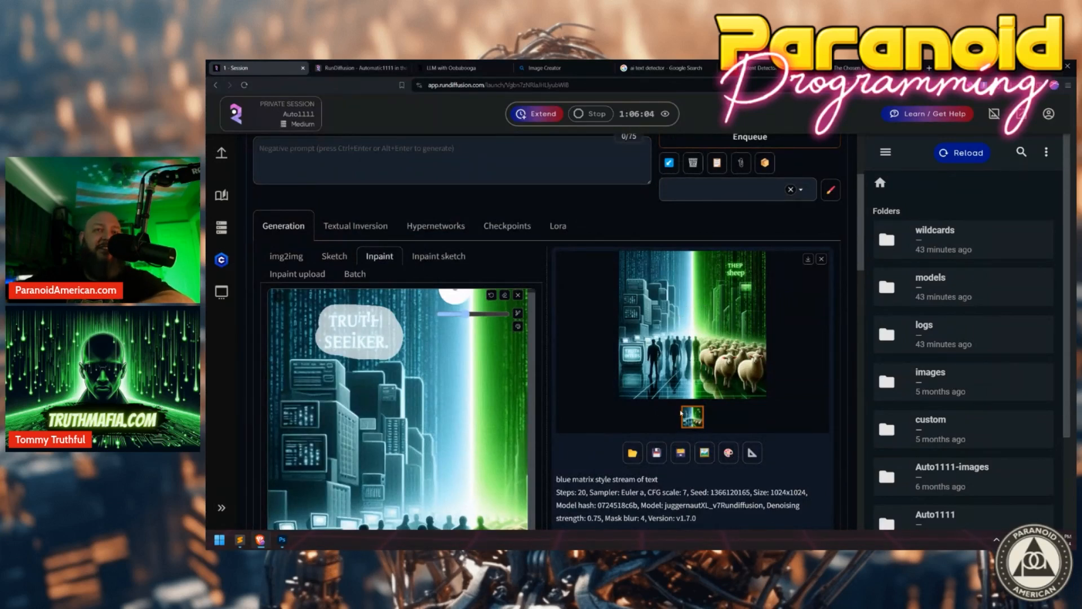
Send the generated image to inpaint as the new source and reduce the page zoom so the whole picture fits.
click(726, 456)
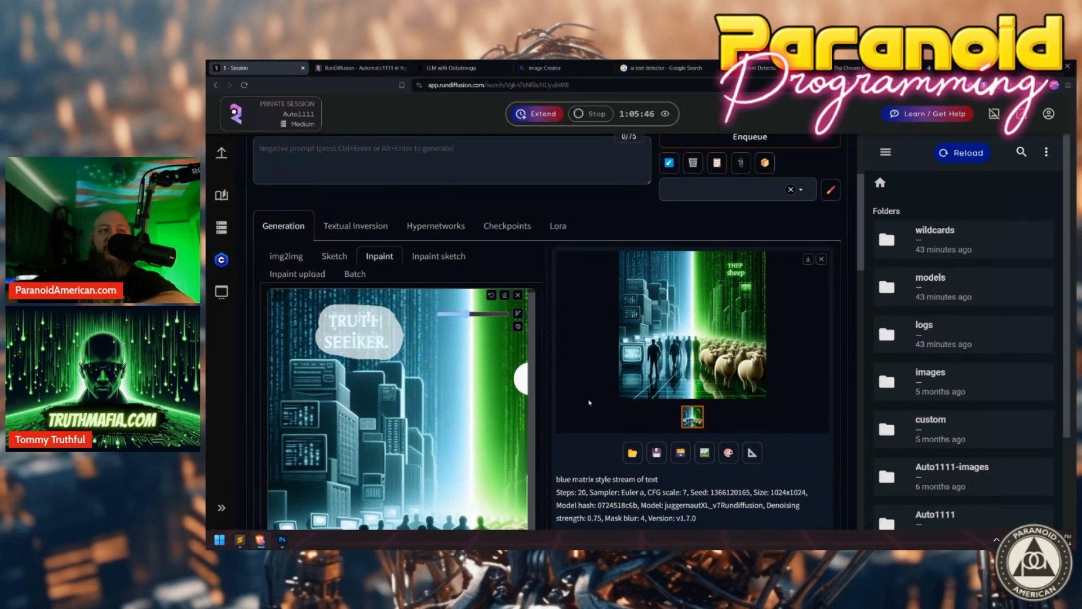
click(728, 454)
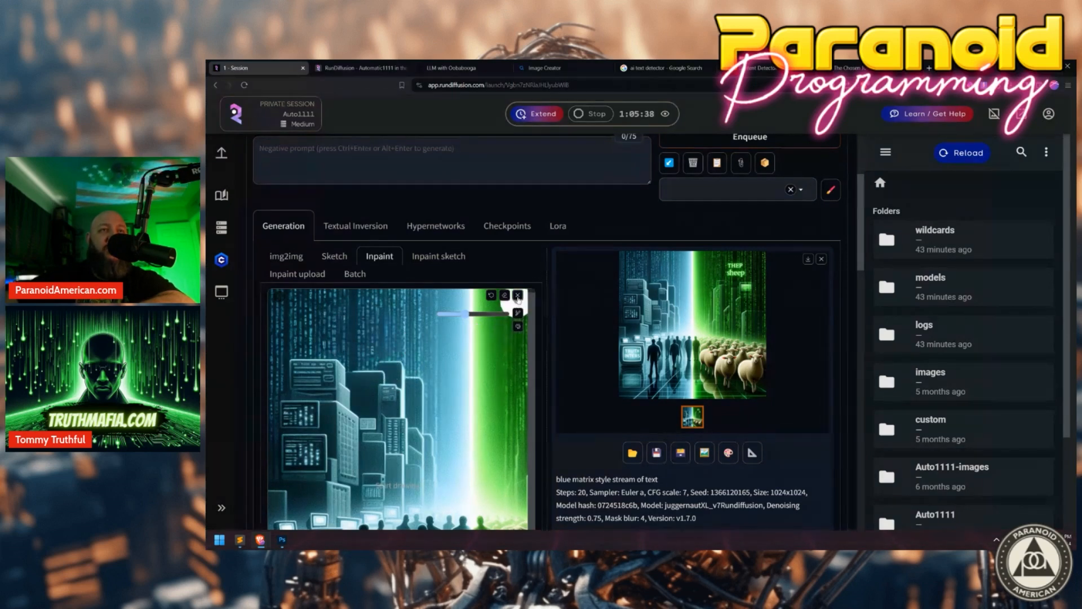
key(ctrl+minus)
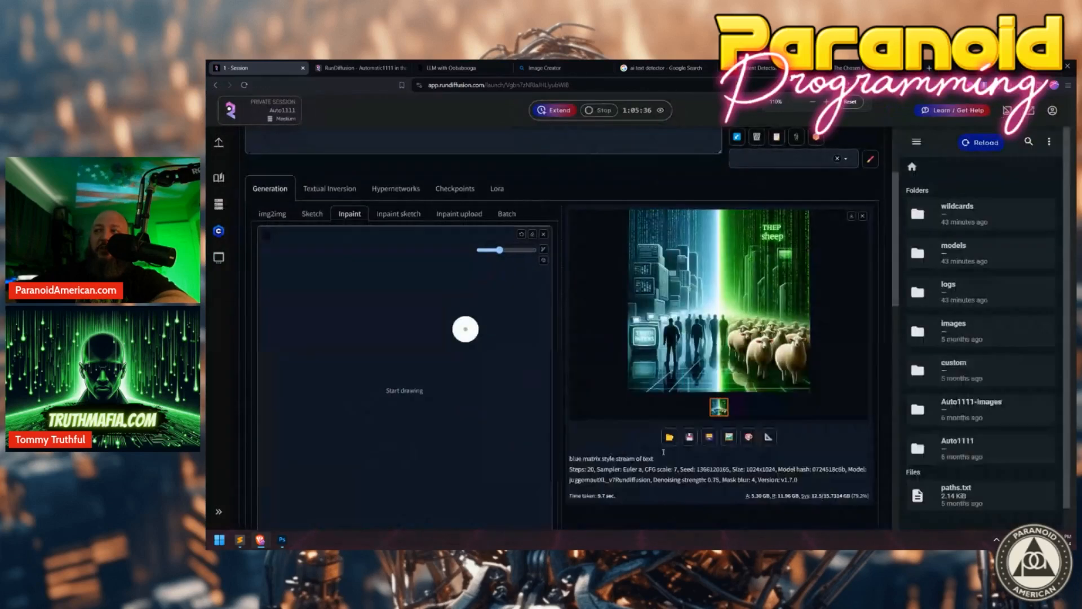
key(ctrl+minus)
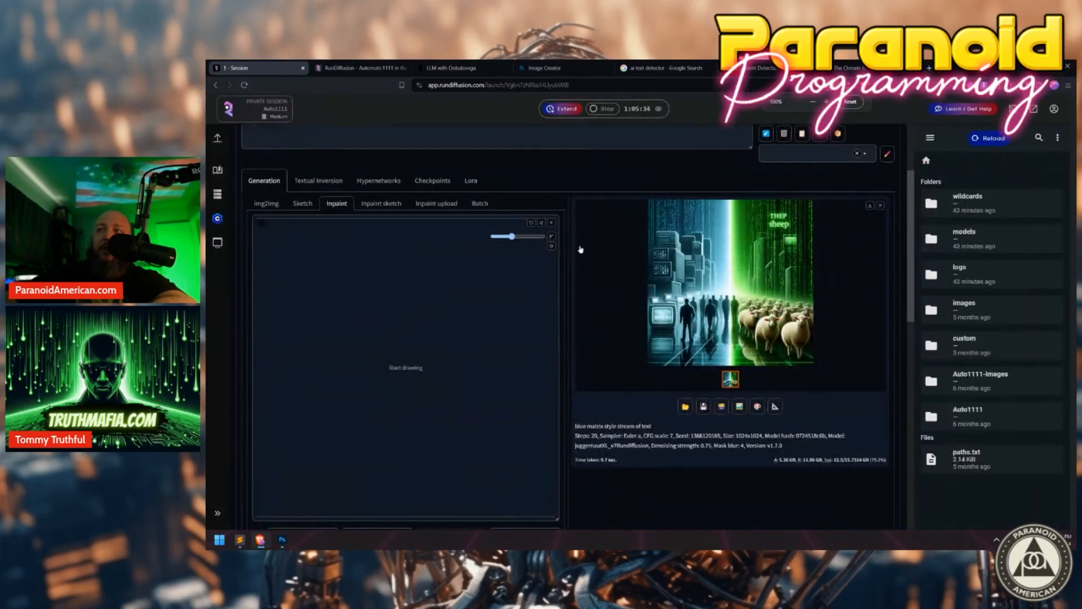
click(758, 408)
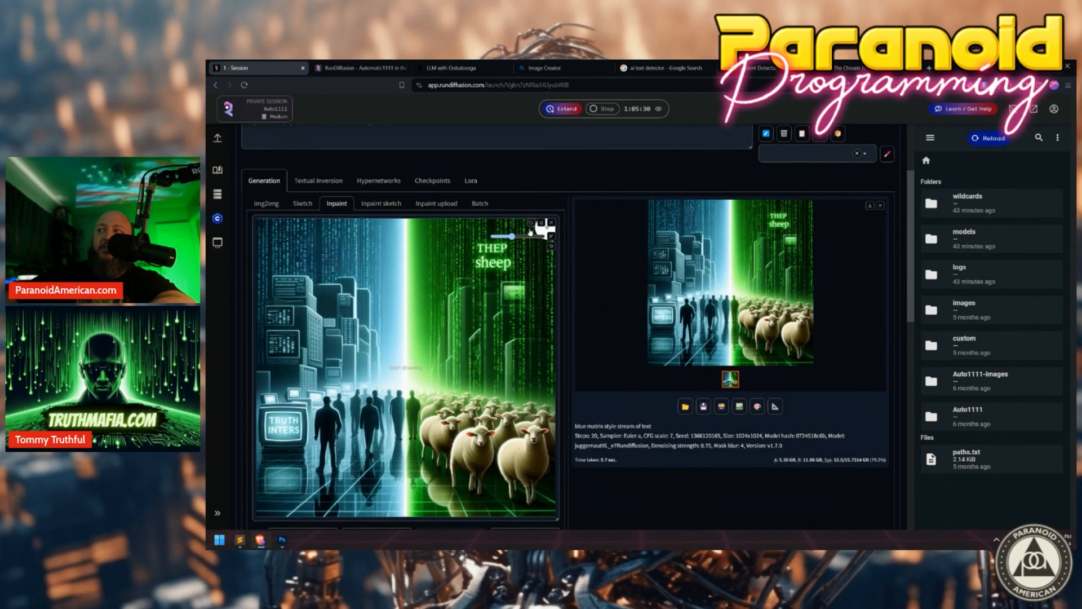
Mask the "THEP sheep" lettering on the green half and generate with the prompt "green matrix style stream of text".
mouse_move(485, 248)
mouse_down()
mouse_move(481, 265)
mouse_move(505, 262)
mouse_move(500, 245)
mouse_up()
scroll(300, 197, up, 2)
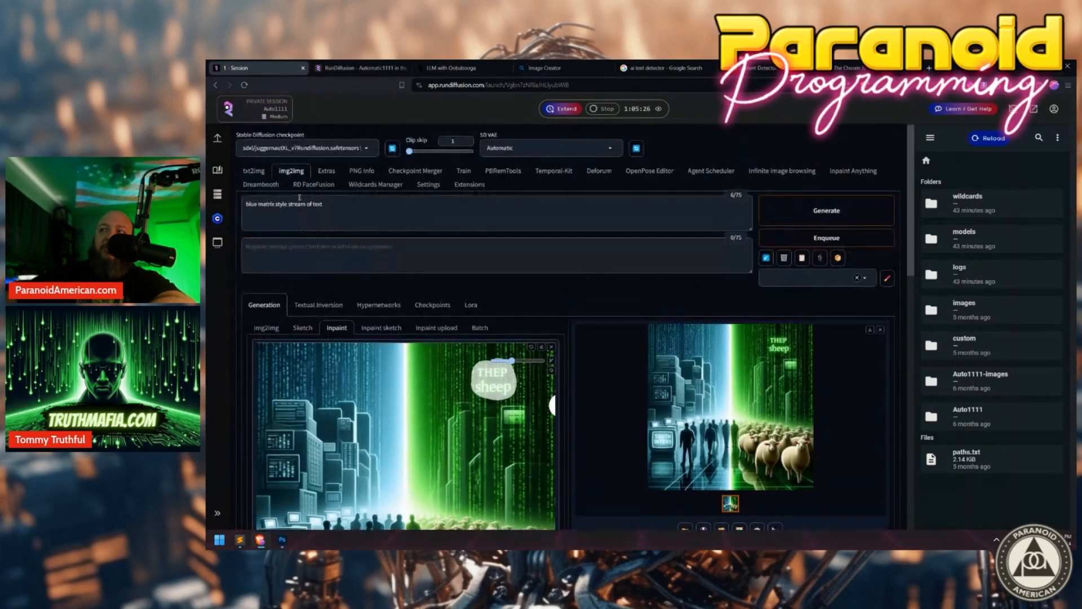
double_click(253, 204)
text(green)
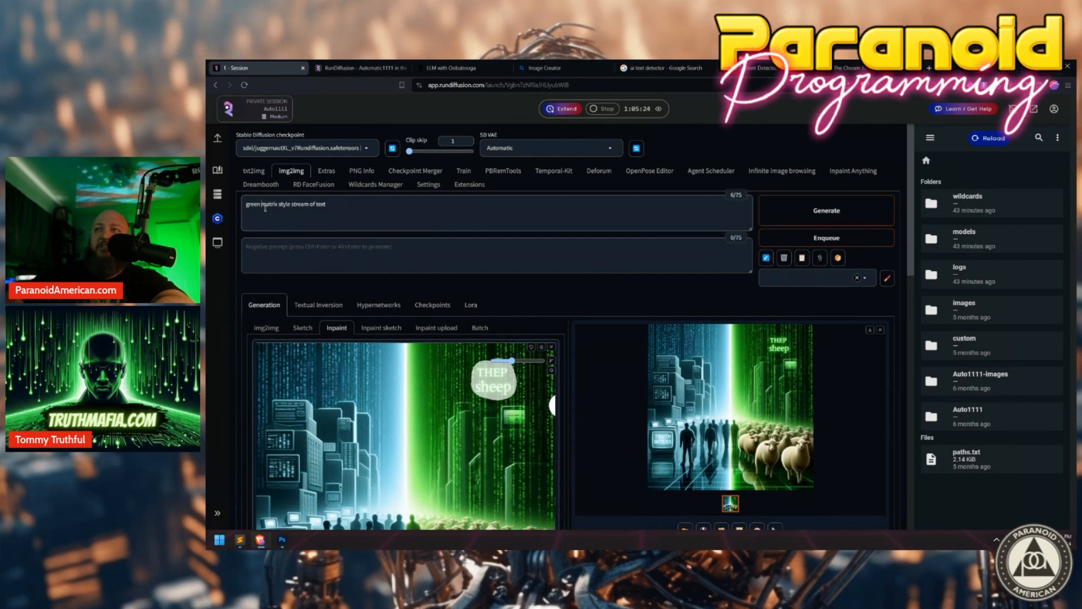
click(826, 210)
scroll(608, 467, down, 1)
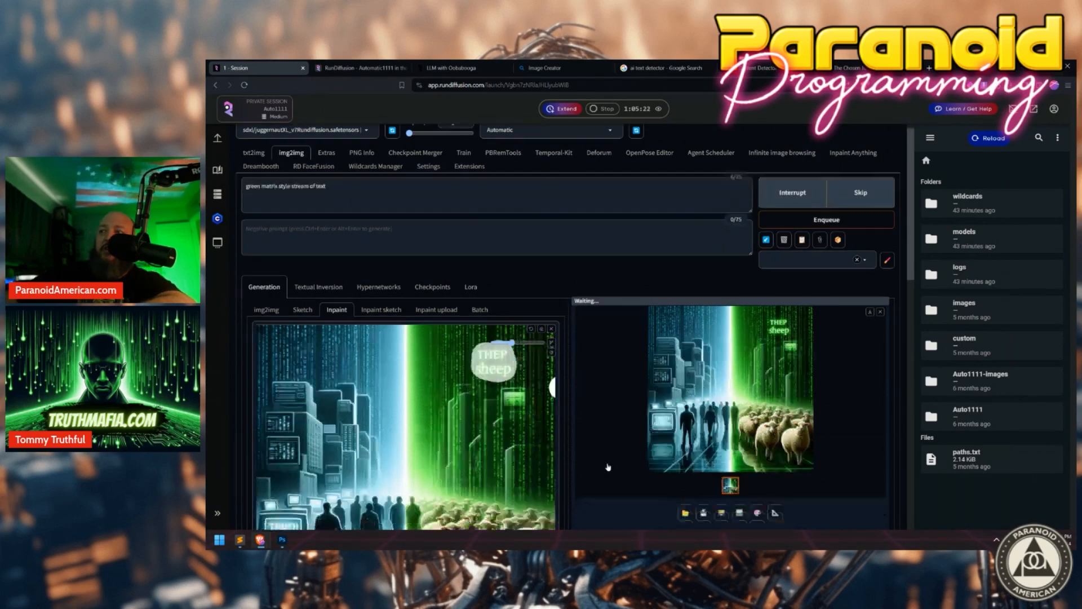
Inspect the generated image at full size and send it back to the inpaint canvas.
scroll(608, 467, down, 2)
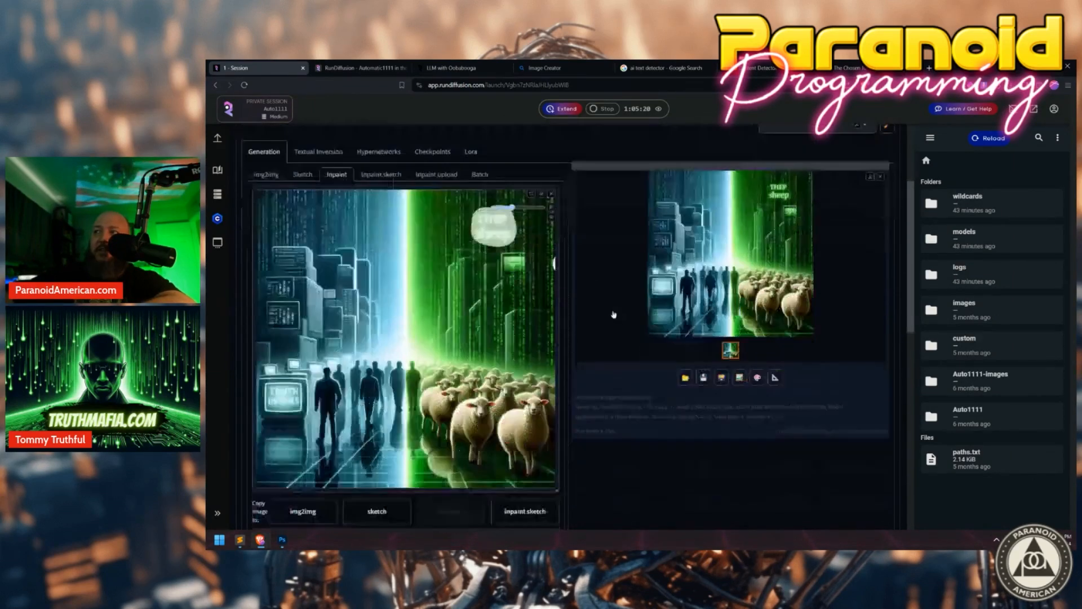
scroll(614, 314, down, 1)
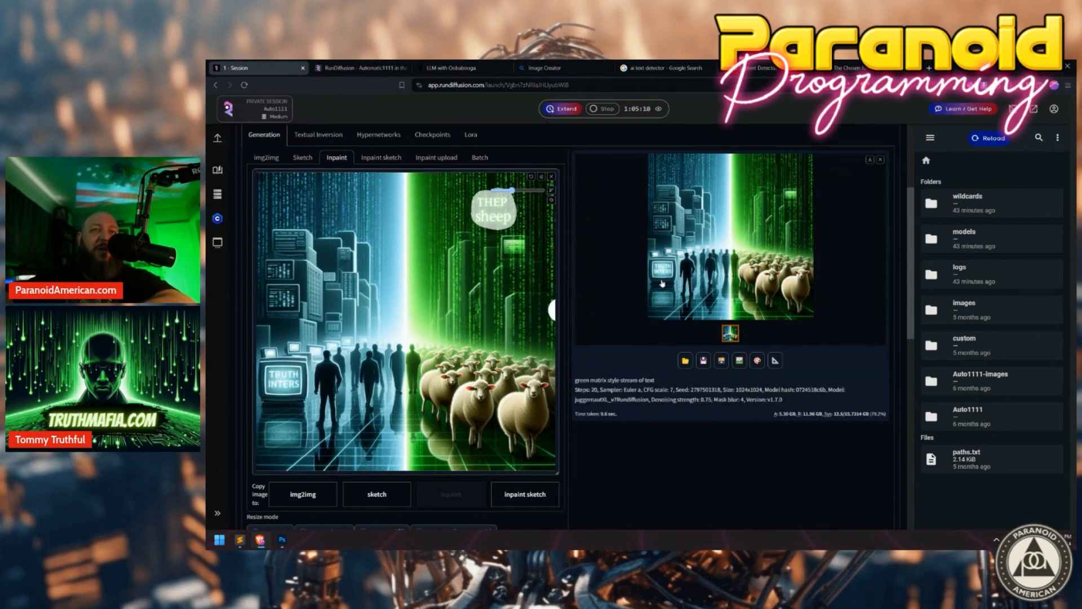
scroll(699, 305, up, 3)
click(736, 324)
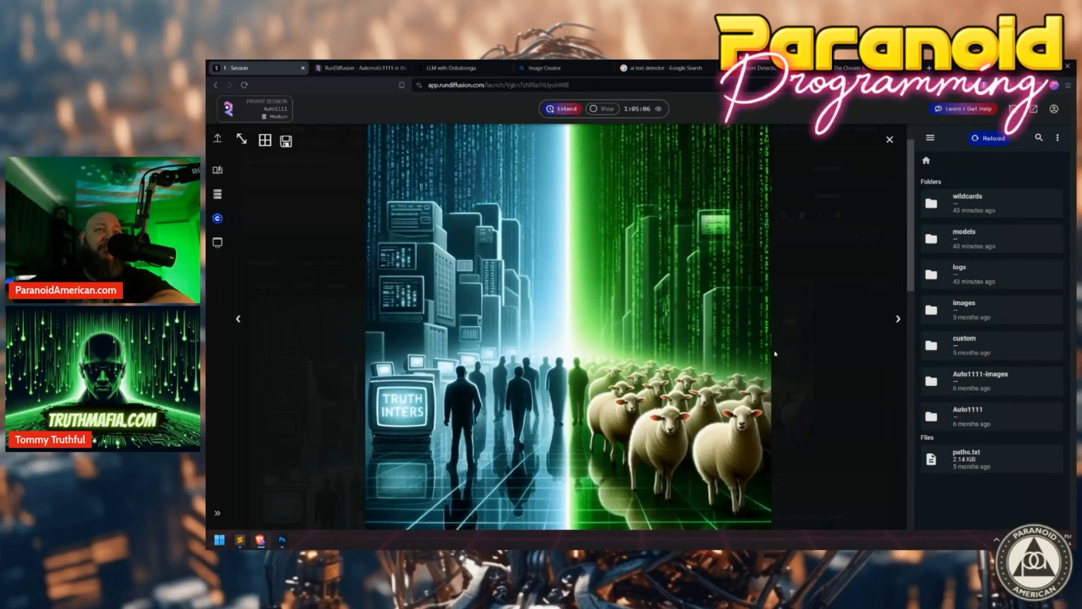
click(890, 141)
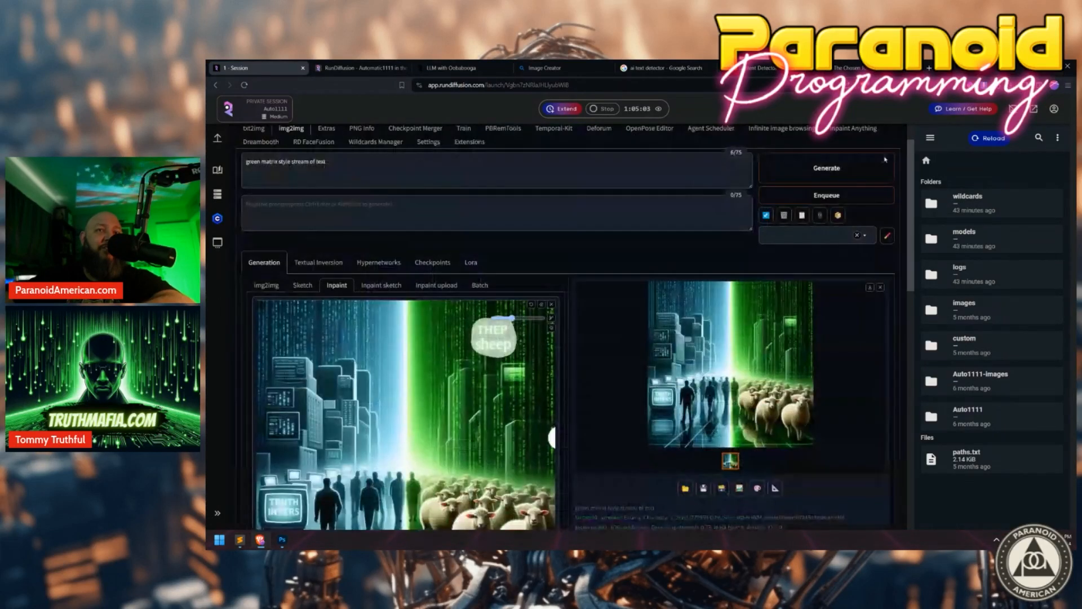
click(757, 491)
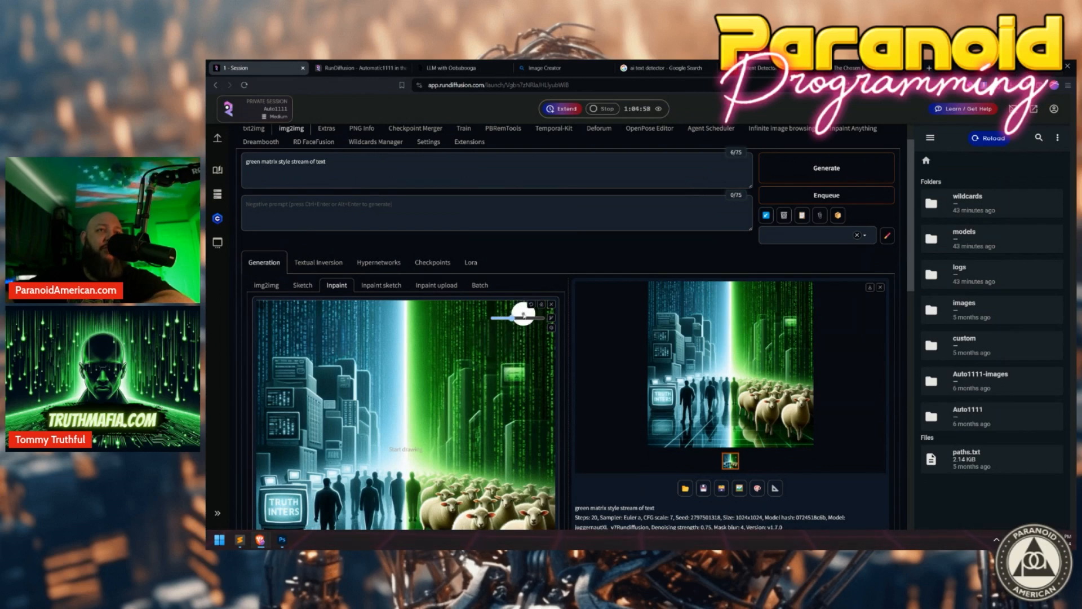
Reduce the inpaint brush size and mask the "TRUTH INTERS" lettering on the television screen.
scroll(367, 445, down, 2)
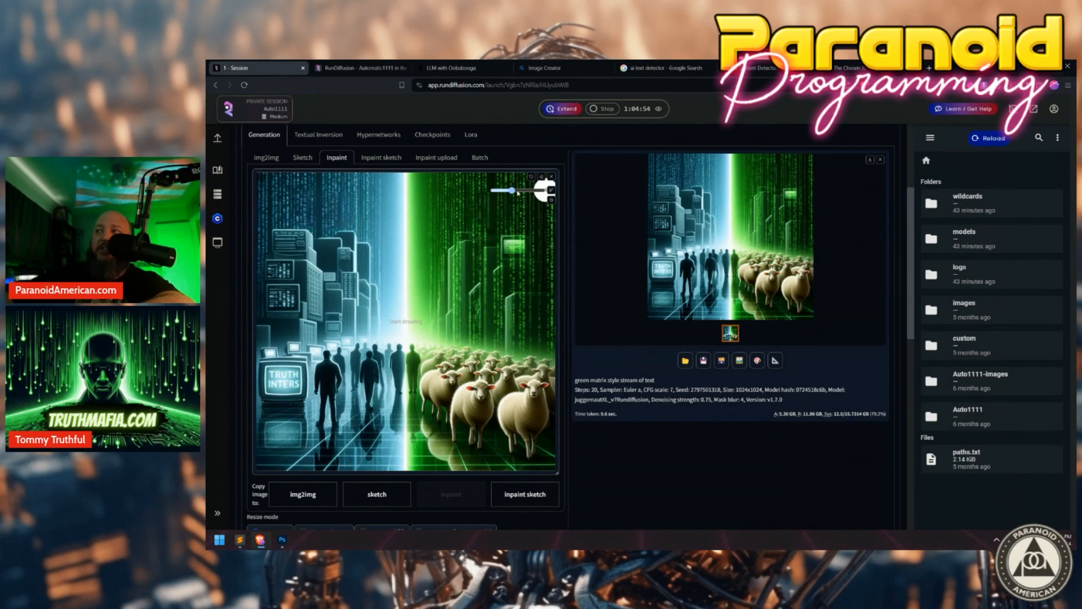
drag(512, 190, 505, 191)
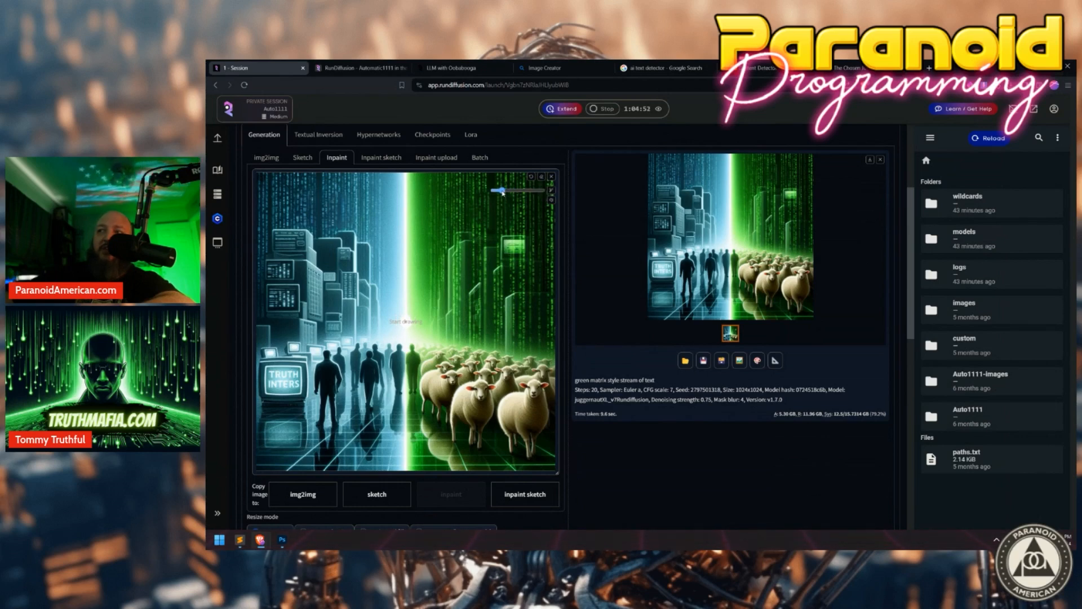
ctrl+scroll(278, 384, up, 3)
ctrl+scroll(279, 385, down, 1)
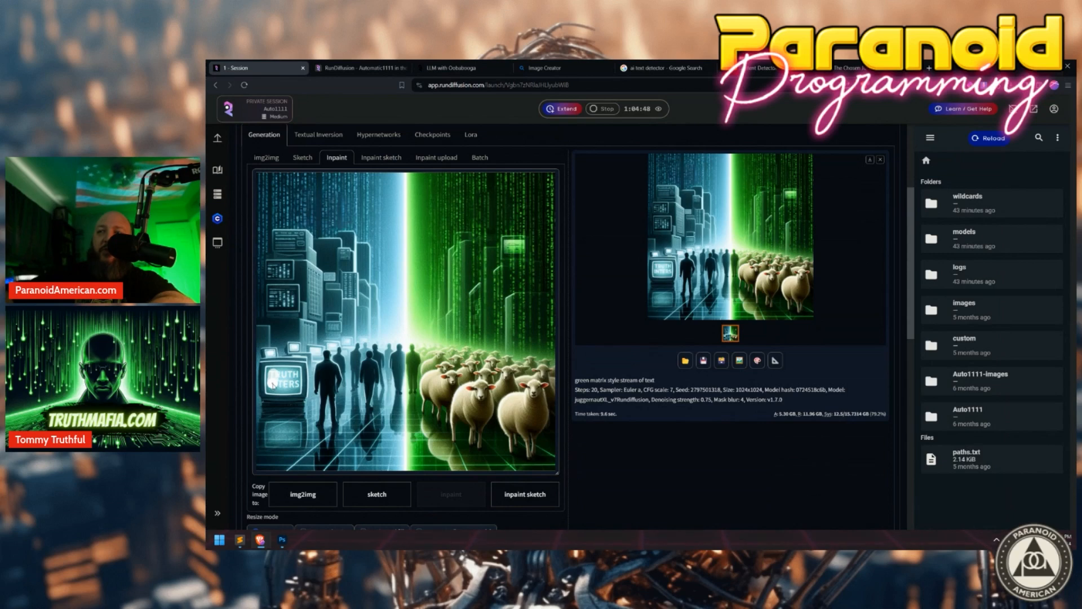
drag(273, 384, 296, 377)
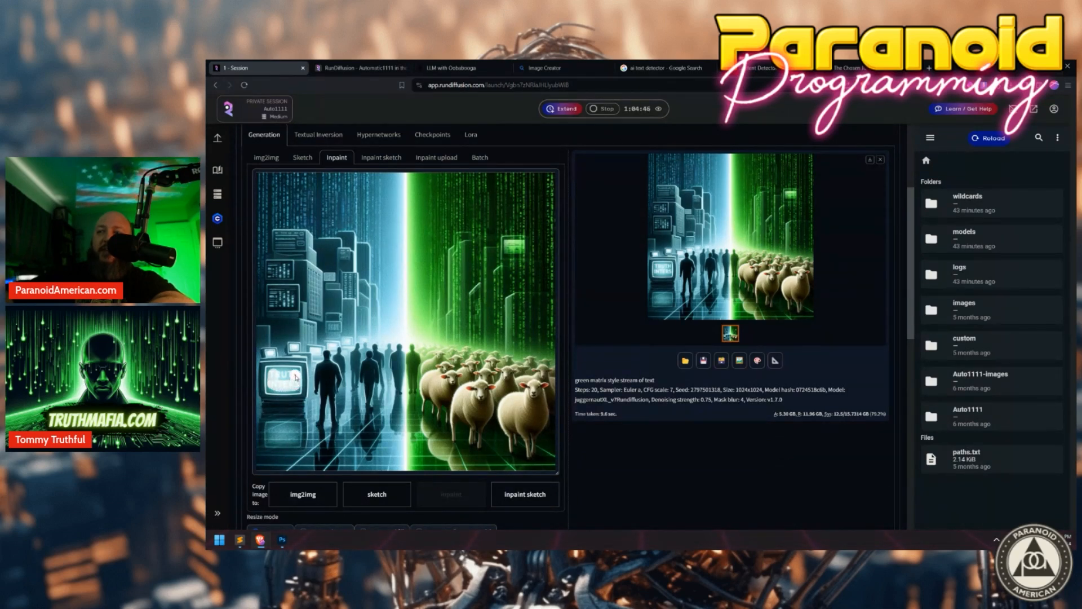
Replace the prompt with "blue static" and generate the inpainted image.
scroll(400, 329, up, 3)
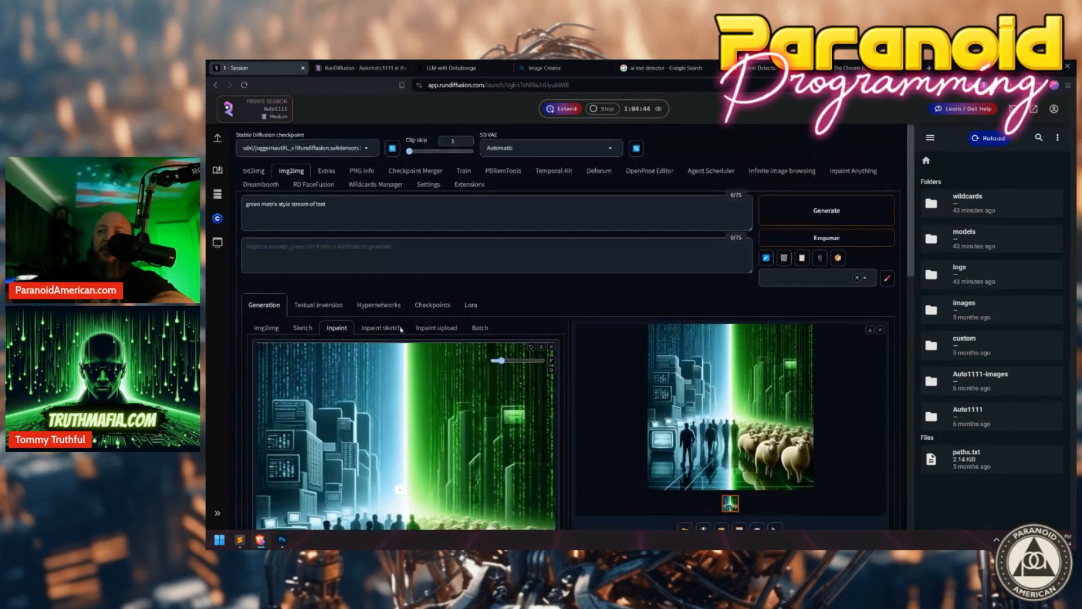
scroll(370, 208, down, 5)
scroll(370, 208, up, 5)
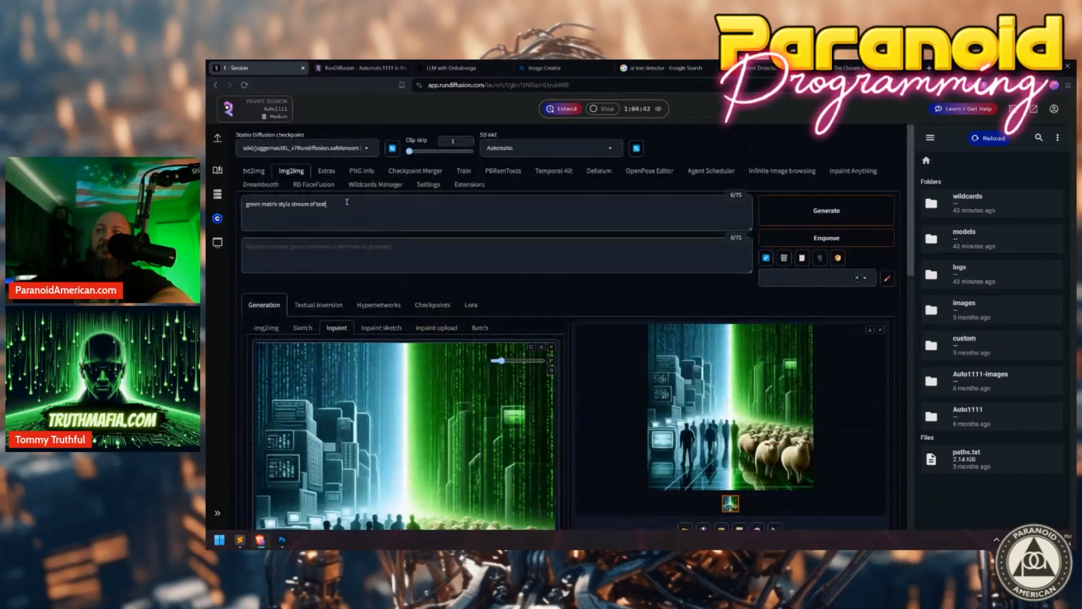
triple_click(300, 205)
text(blue t)
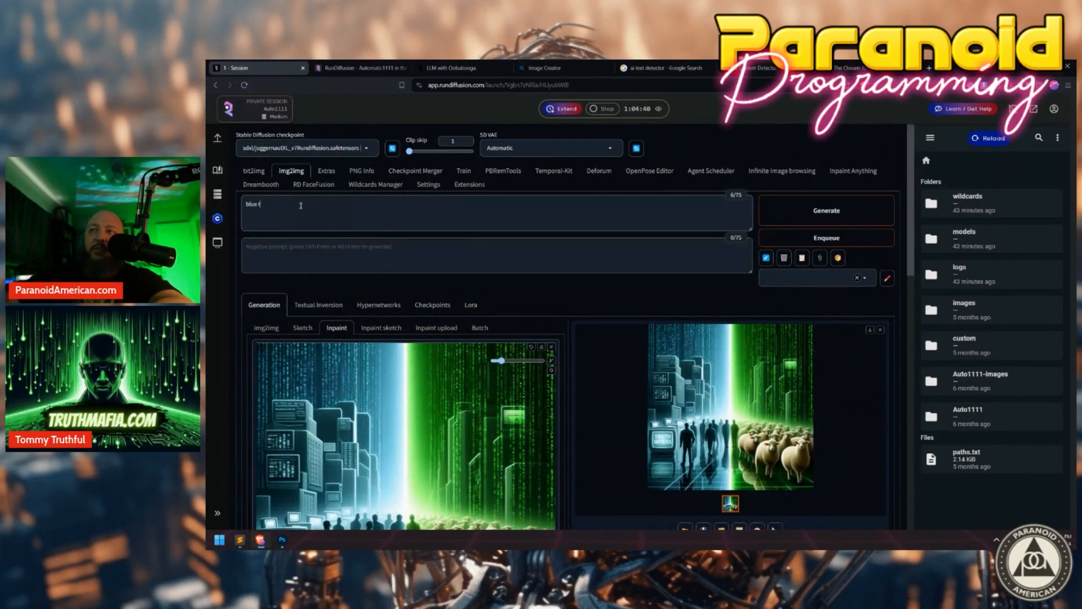
key(BackSpace)
text(static)
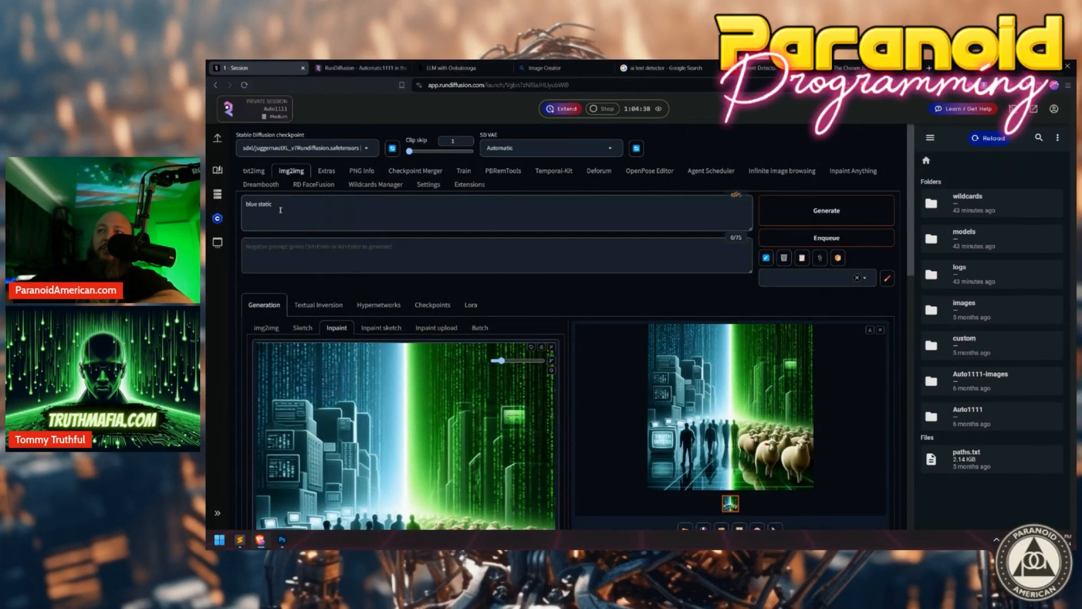
click(826, 211)
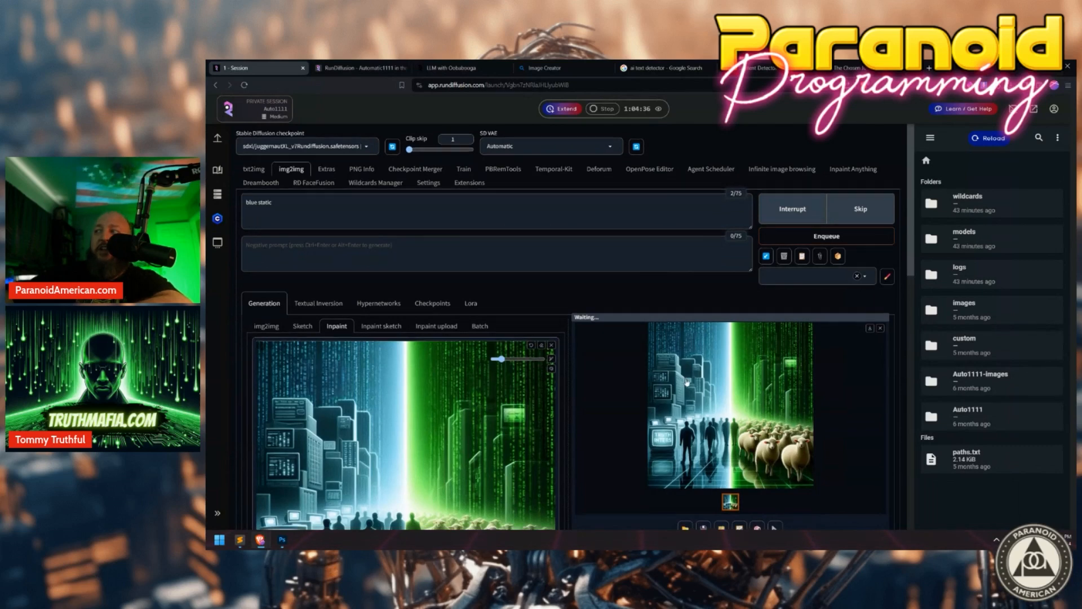
Examine the television lettering in the enlarged output preview and on the inpaint canvas.
scroll(693, 317, down, 2)
click(667, 318)
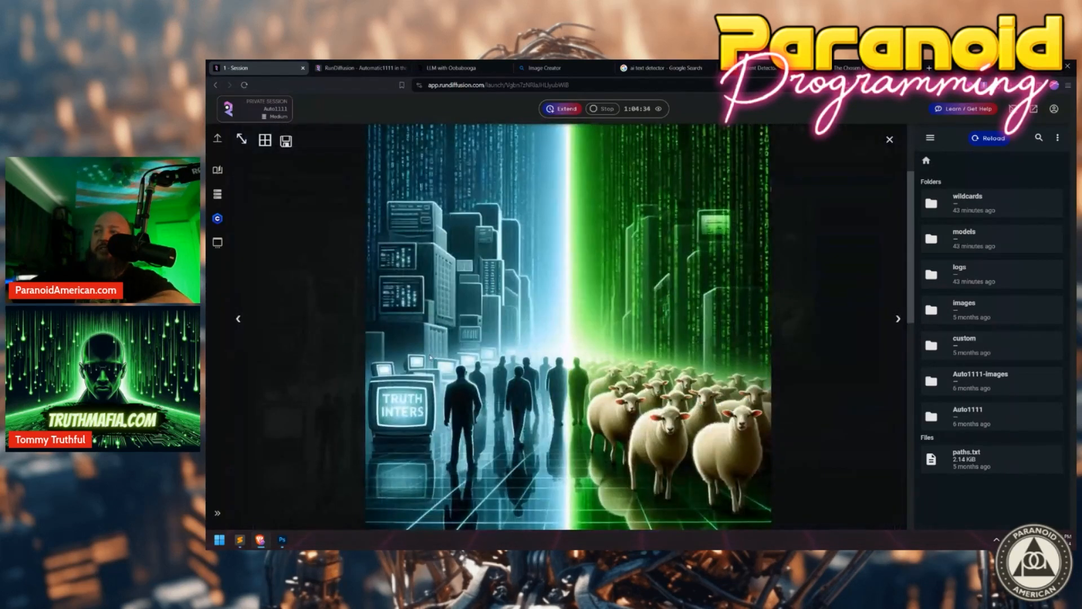
click(778, 372)
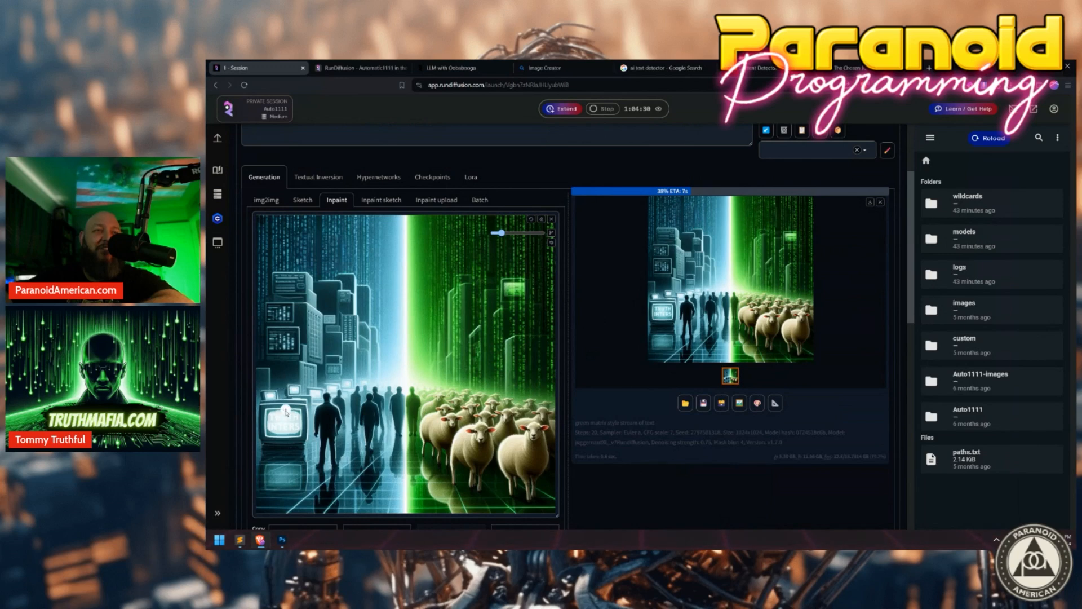
mouse_move(281, 422)
mouse_down()
mouse_move(312, 427)
mouse_move(290, 426)
mouse_up()
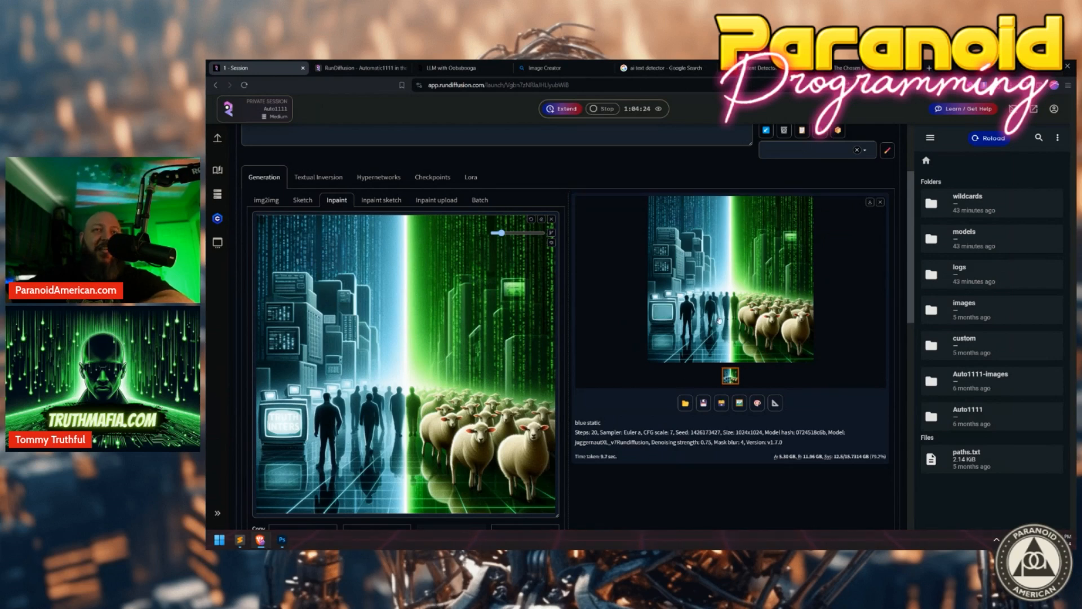
Enlarge the newly generated image with the blank television screen and copy it.
click(679, 322)
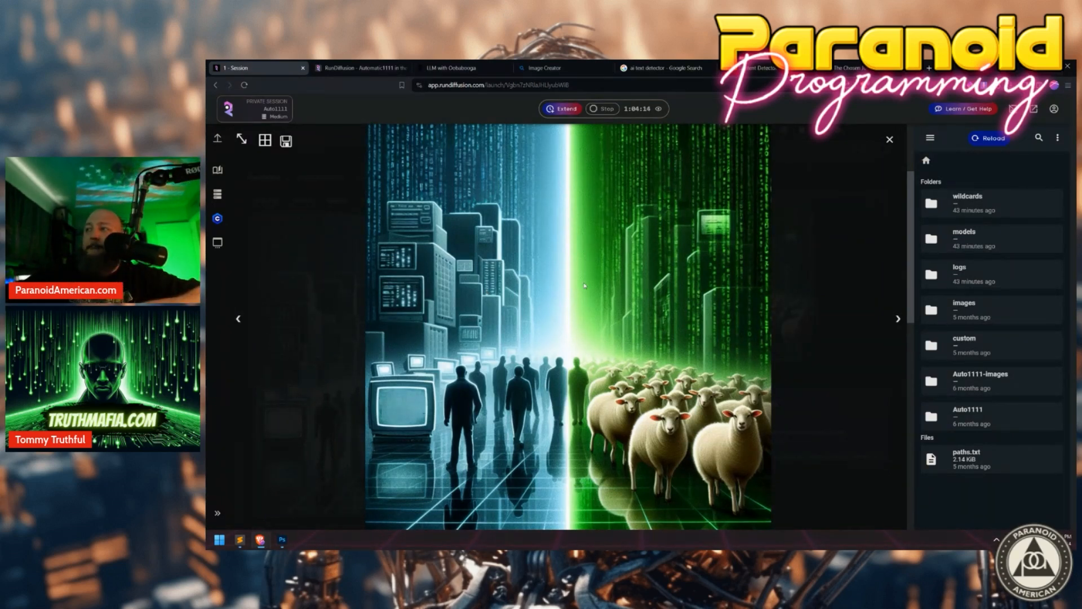
right_click(556, 249)
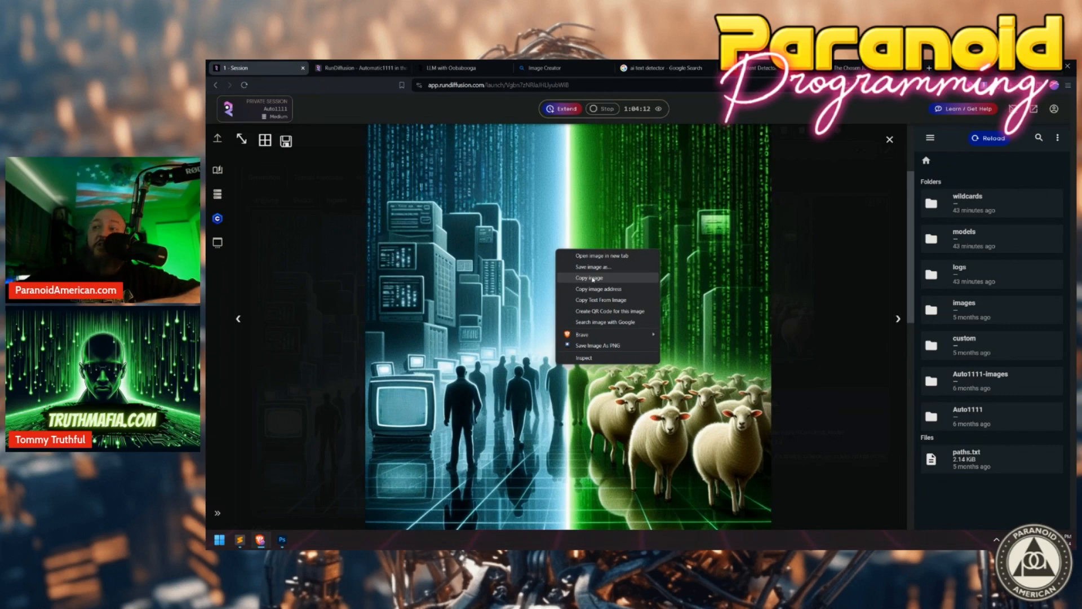
click(592, 278)
Switch to Photoshop, hide the old picture layer and paste the copied image directly above it.
click(282, 540)
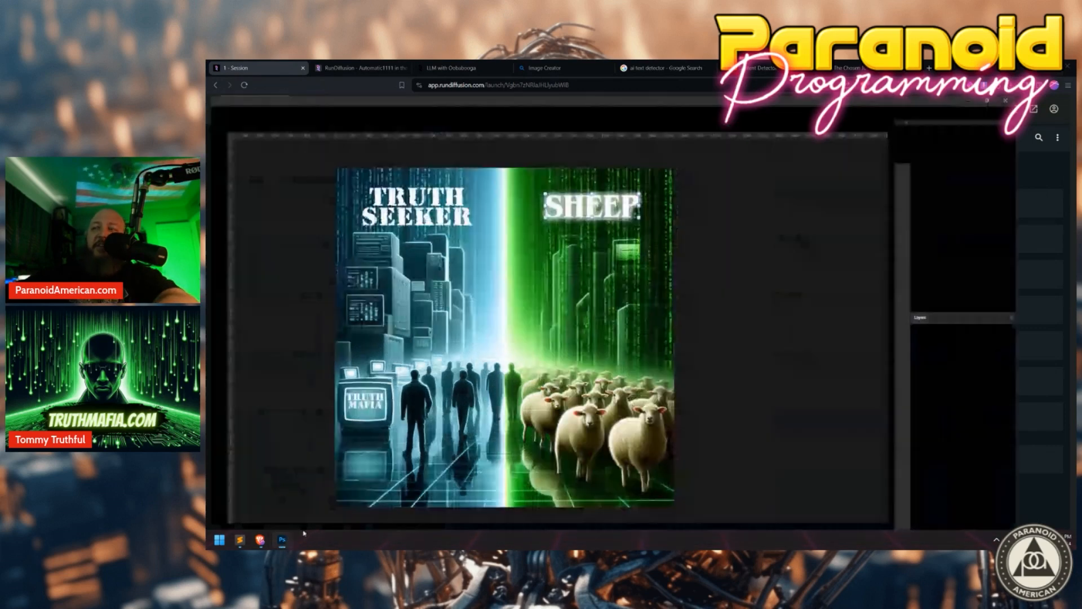
click(969, 423)
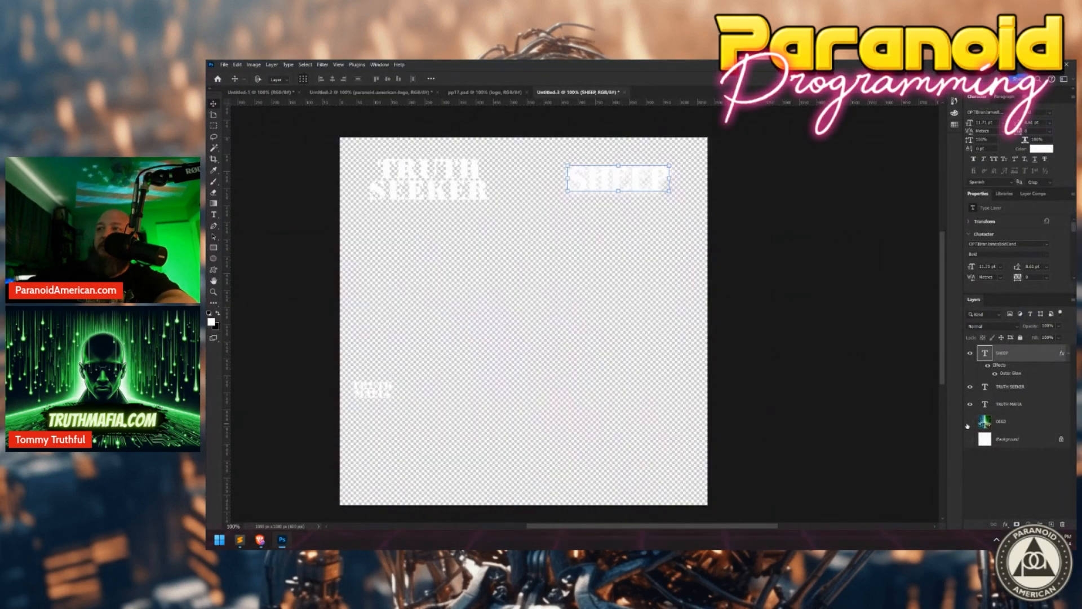
click(1007, 428)
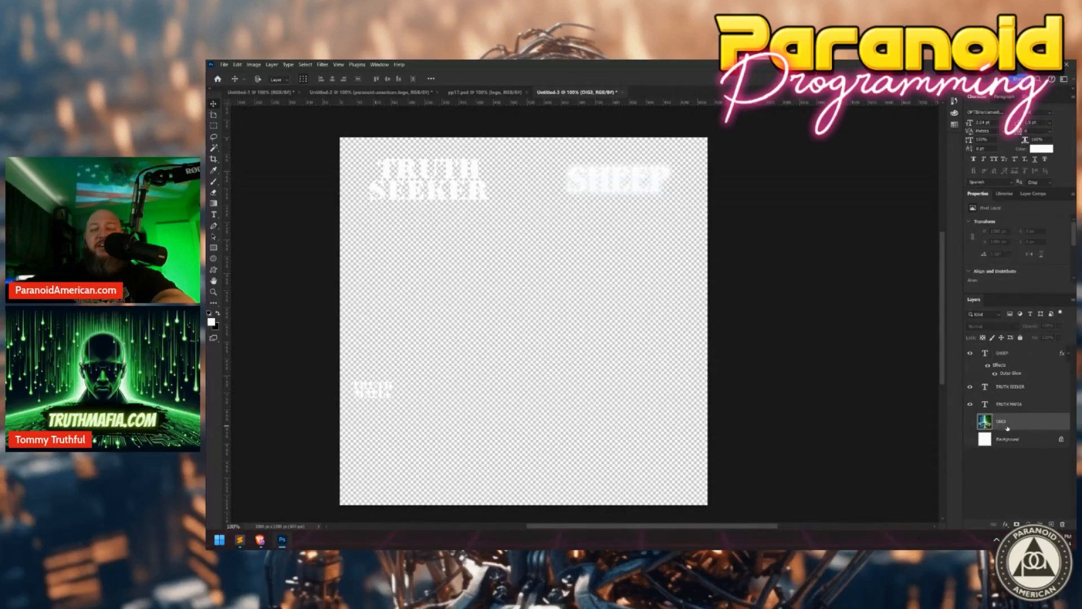
key(ctrl+v)
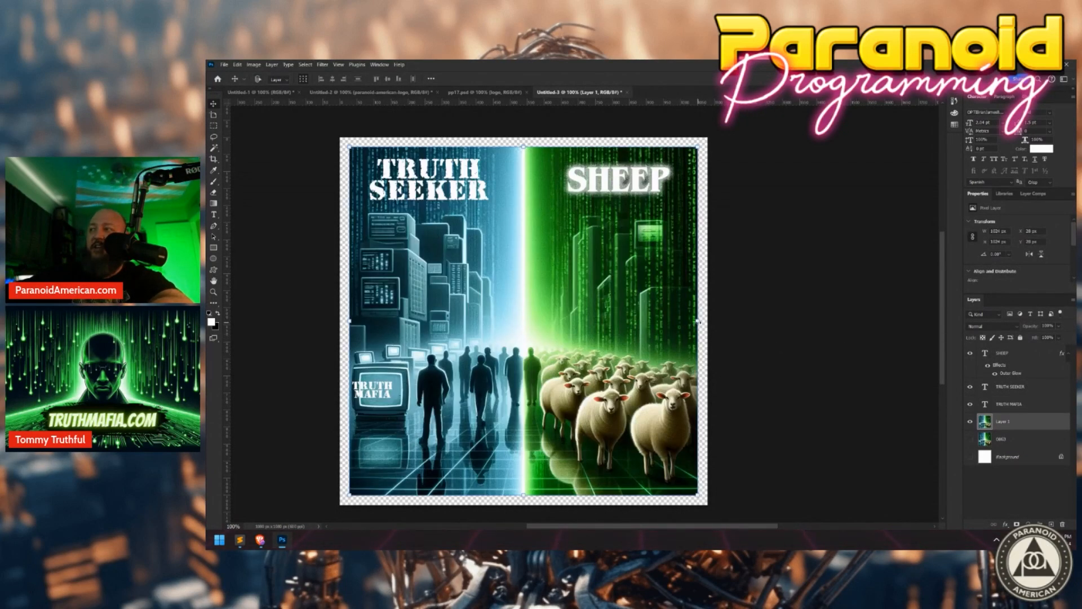
Scale the pasted picture to fill the canvas and compare it with the text layers hidden and shown.
drag(697, 321, 707, 321)
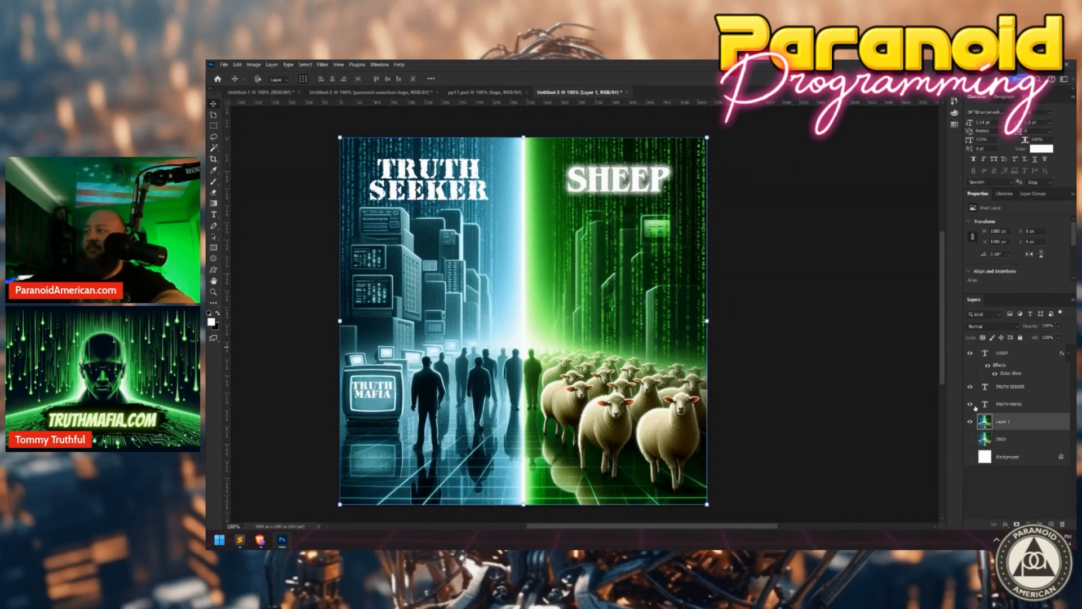
click(975, 353)
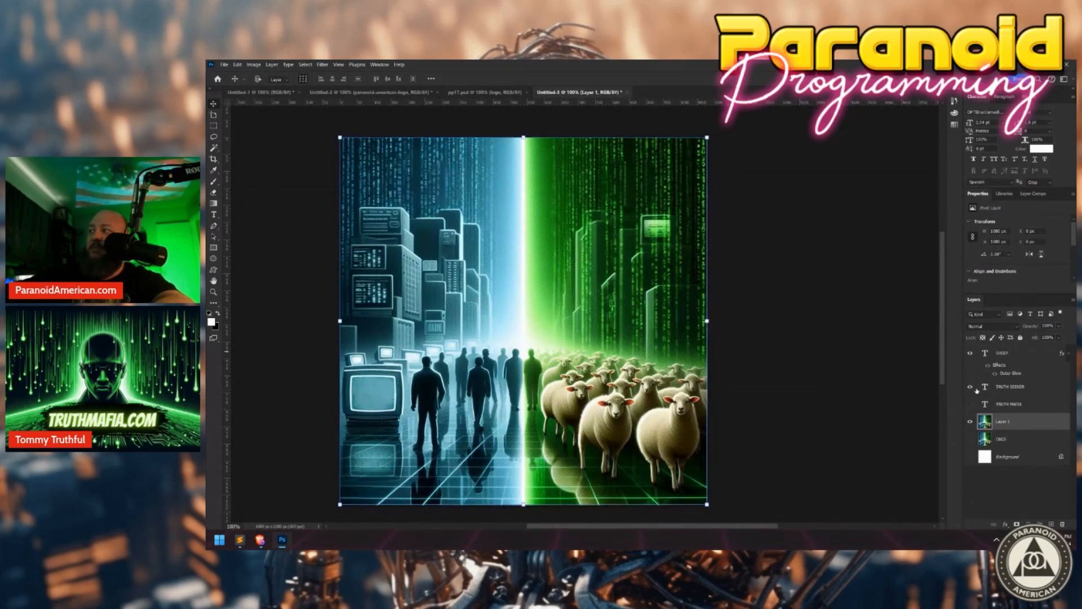
drag(976, 390, 971, 402)
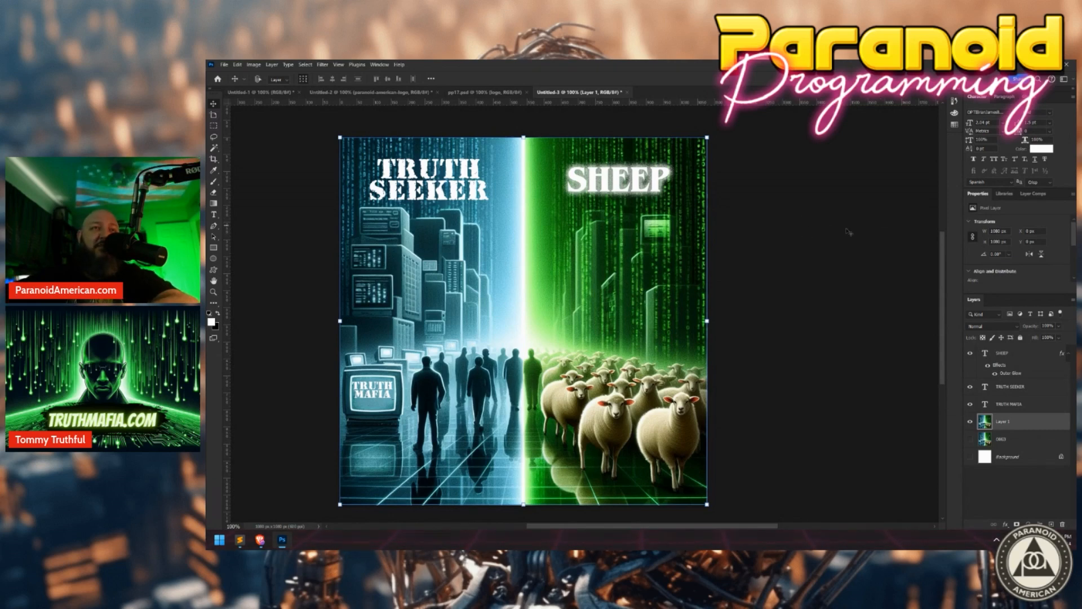
Check the font of the SHEEP text layer and select the TRUTH SEEKER text layer.
click(1000, 355)
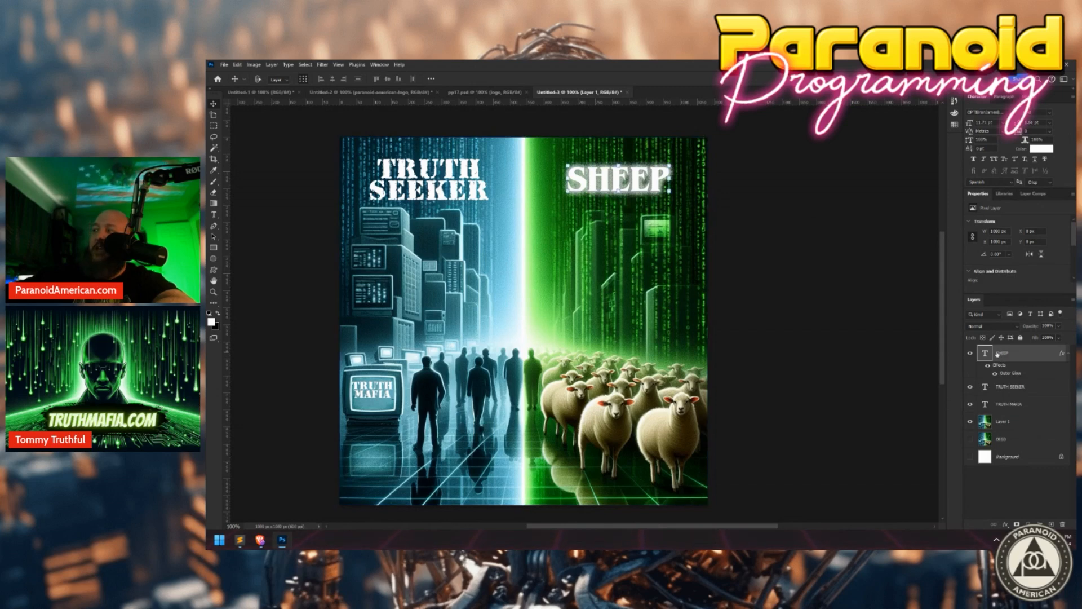
click(1006, 386)
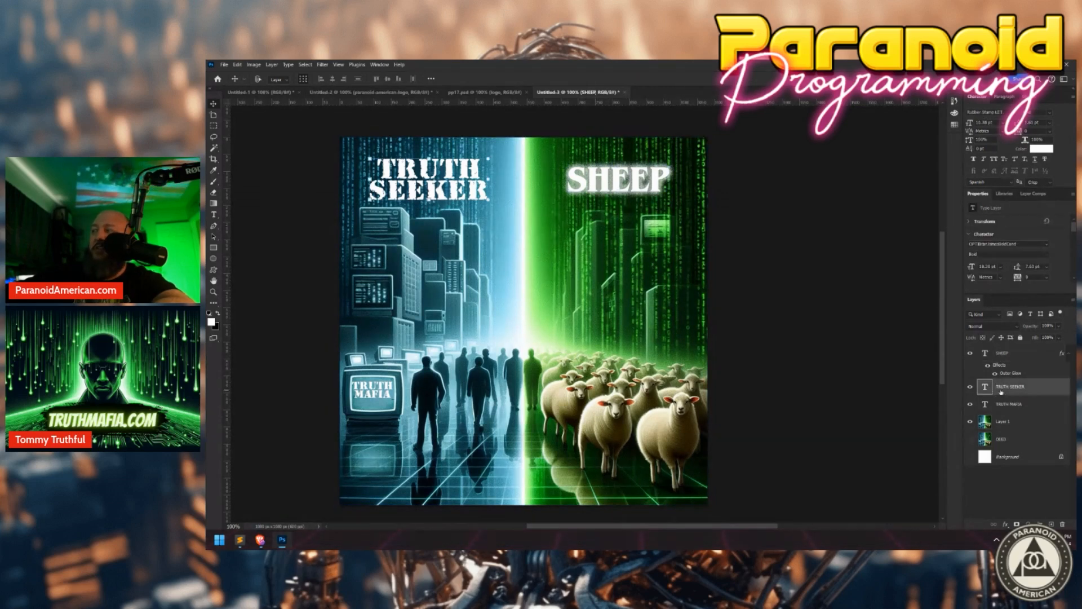
double_click(983, 113)
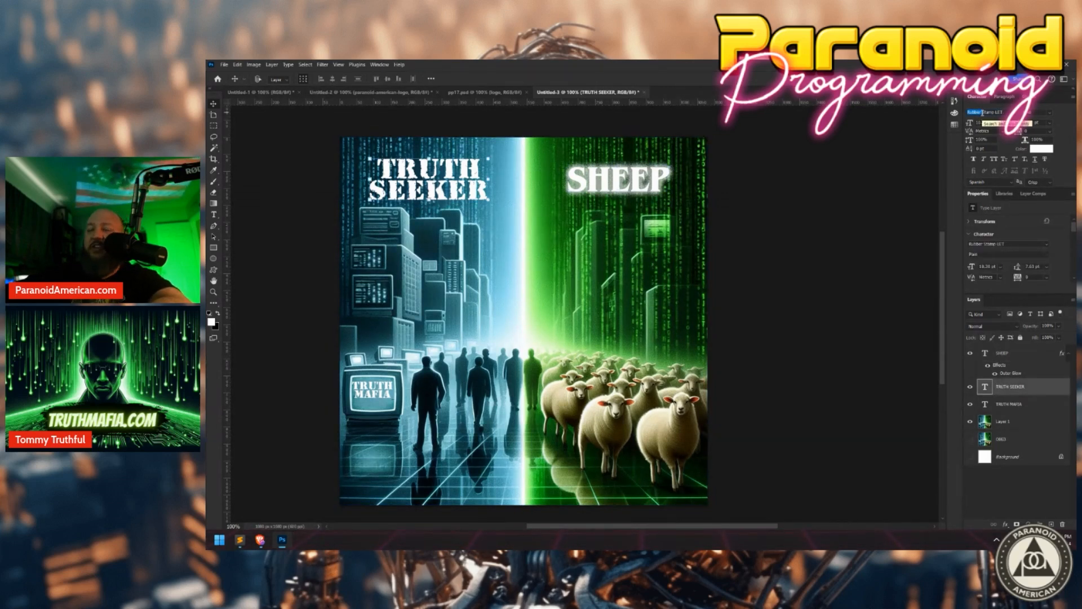
text(oc)
key(Escape)
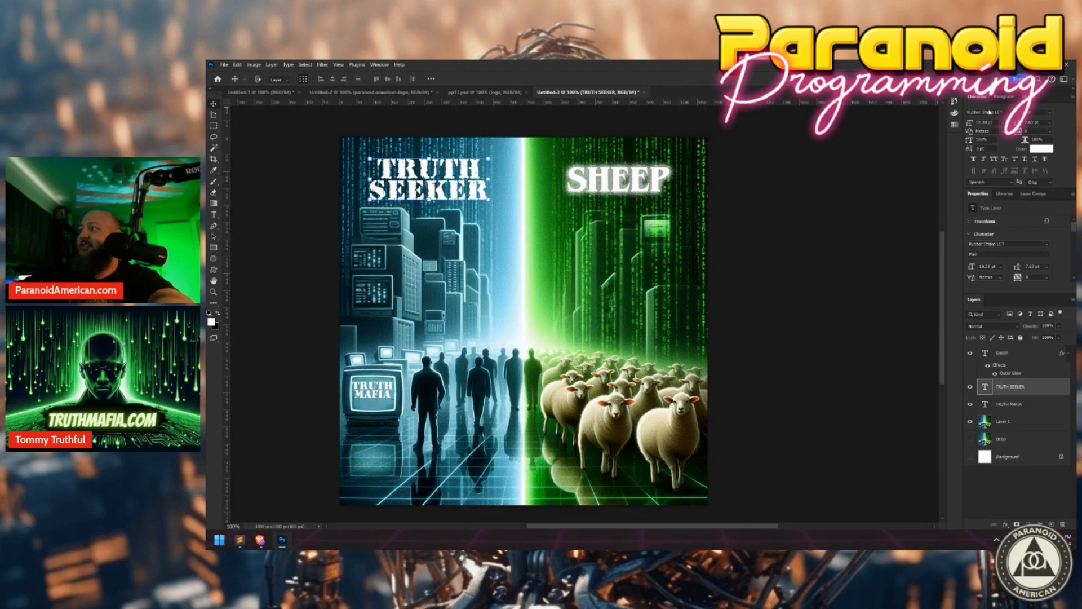
click(990, 113)
text(op)
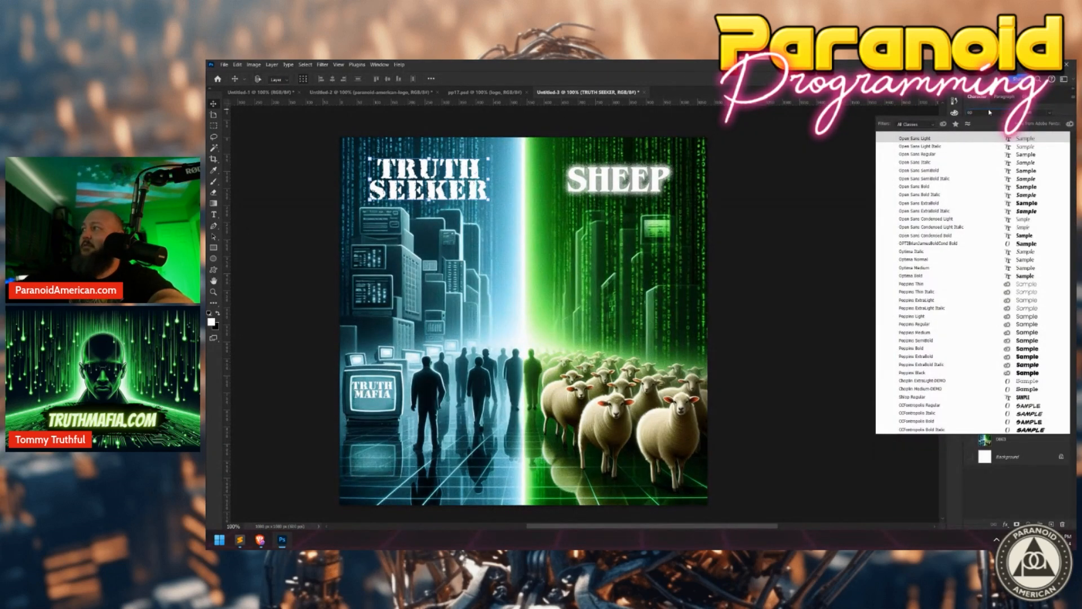
key(BackSpace)
key(BackSpace)
click(990, 112)
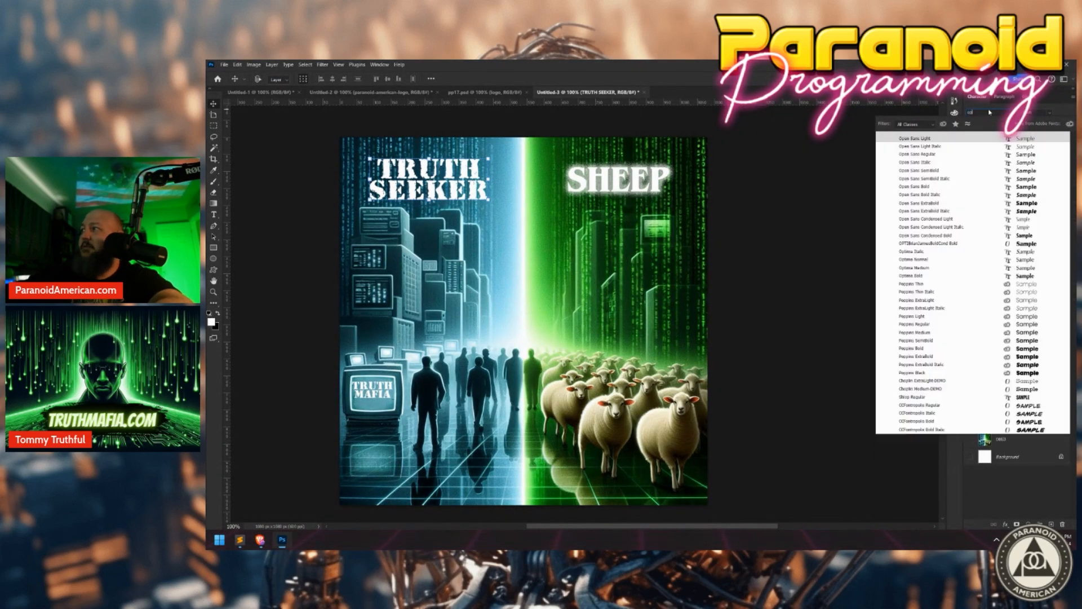
key(Escape)
Search the fonts for "opti" and give the TRUTH SEEKER text the OPTI bold condensed font used by SHEEP.
click(992, 113)
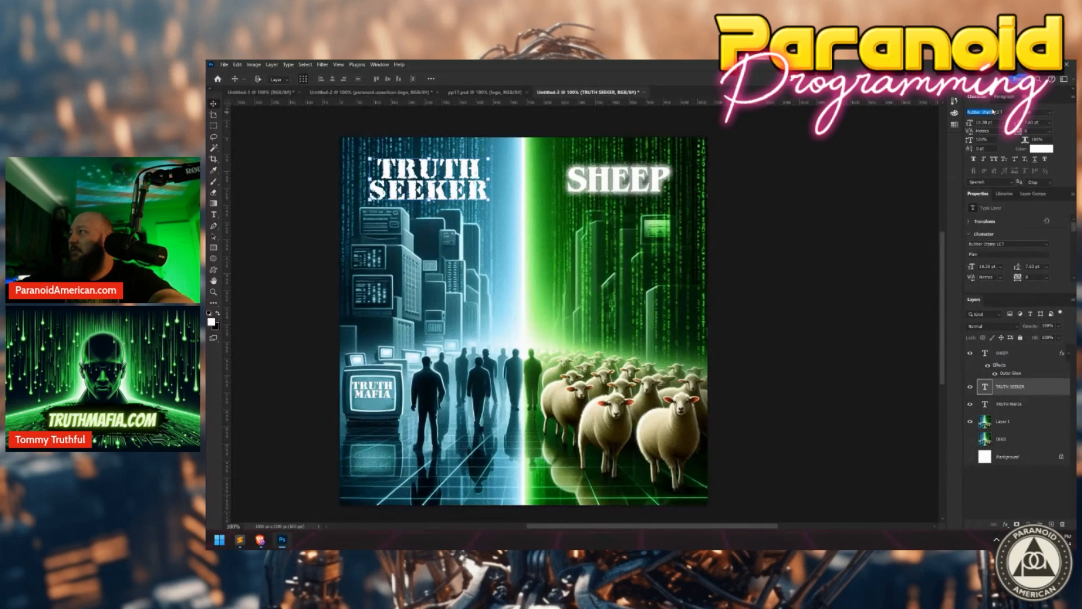
text(opti)
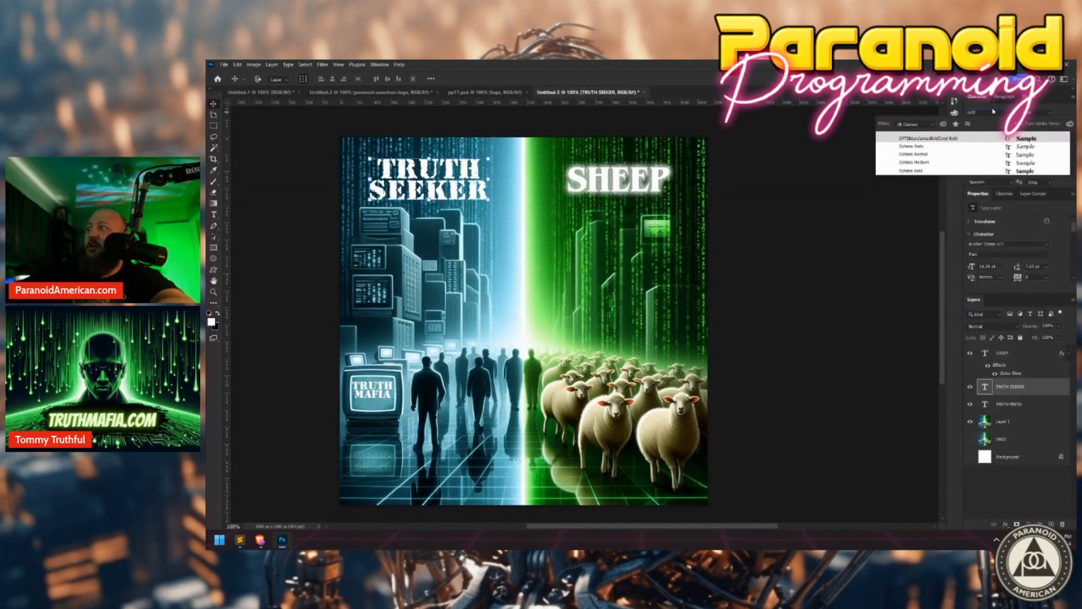
click(947, 137)
click(938, 140)
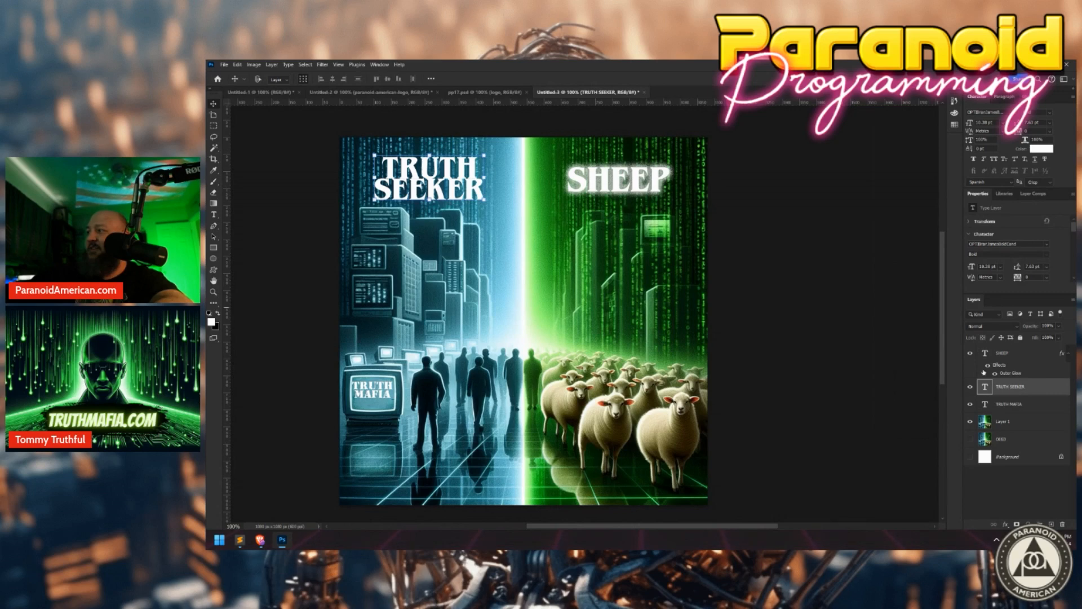
Give the TRUTH MAFIA text the OPTI bold condensed font and raise its leading to 4 pt.
click(1002, 409)
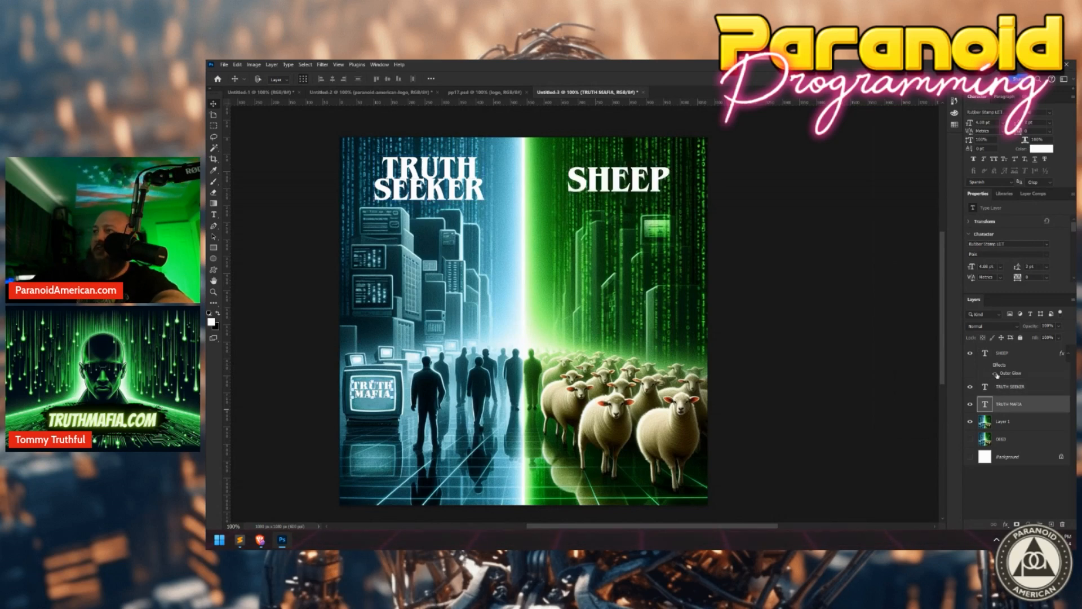
click(996, 112)
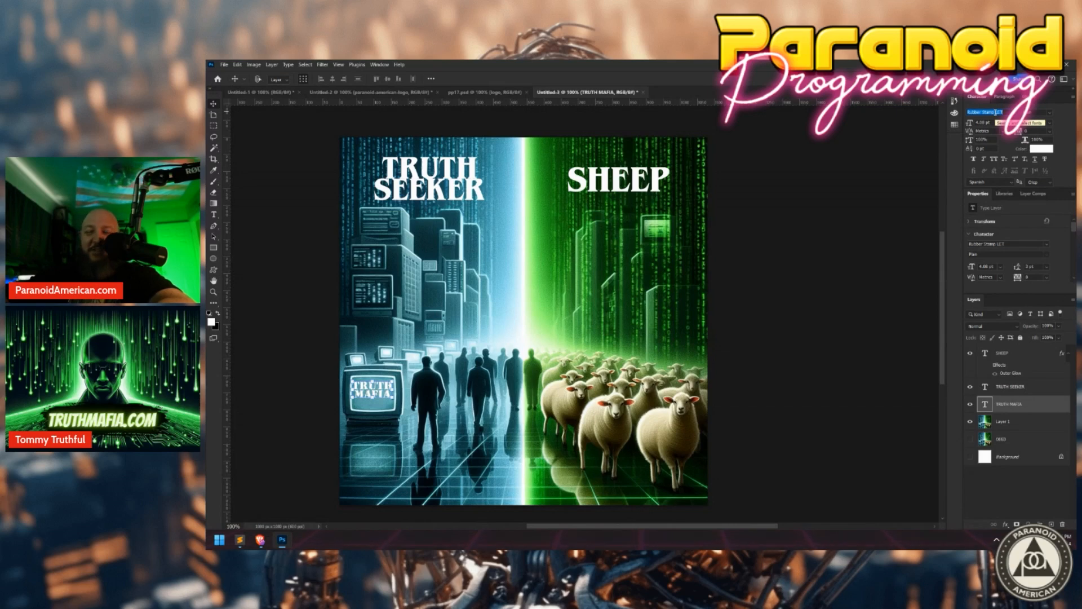
text(opti)
key(Return)
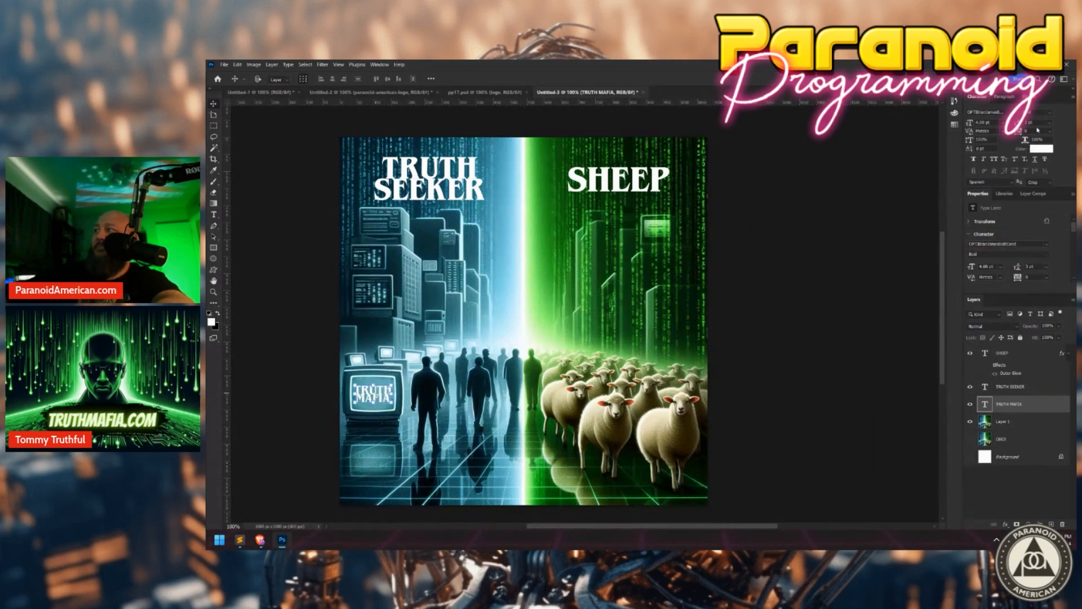
key(Up)
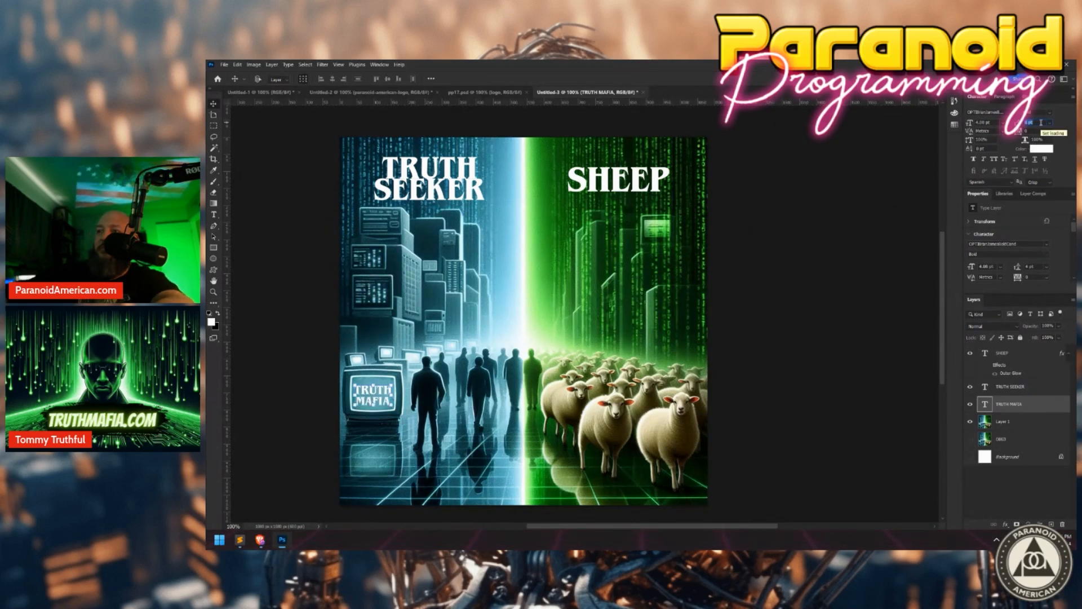
Set the leading to 8 pt for the TRUTH SEEKER text and 4 pt for the TRUTH MAFIA text.
click(1000, 385)
text(8)
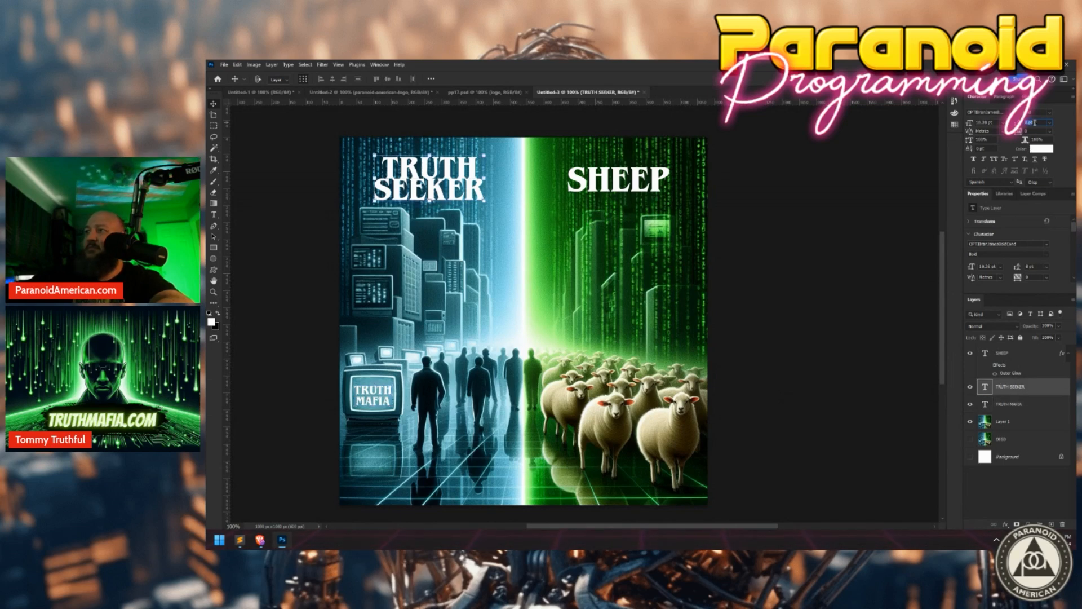
key(Return)
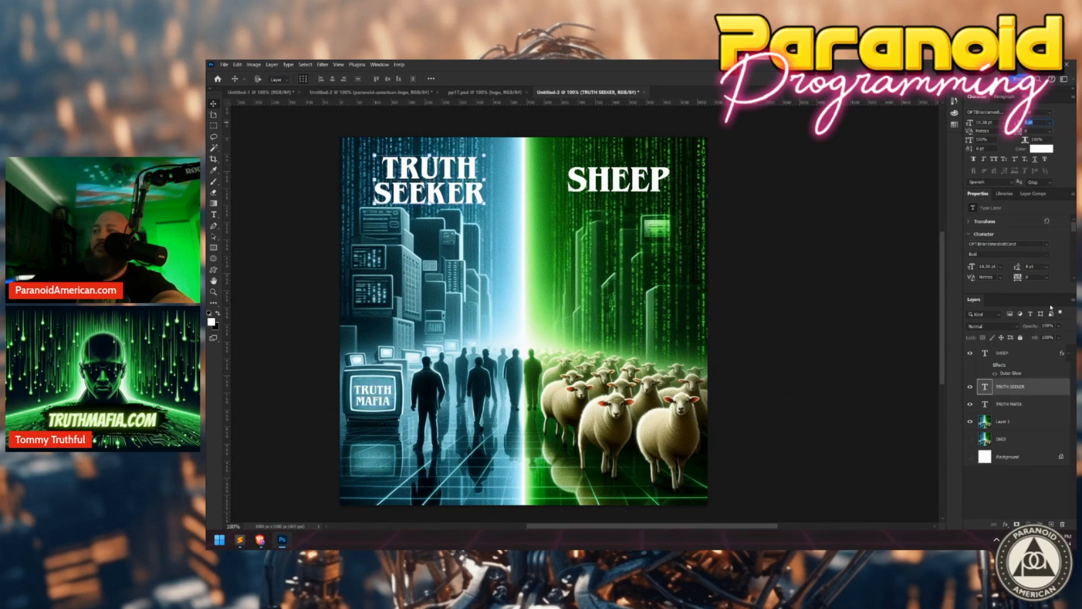
click(1018, 405)
text(4)
key(Return)
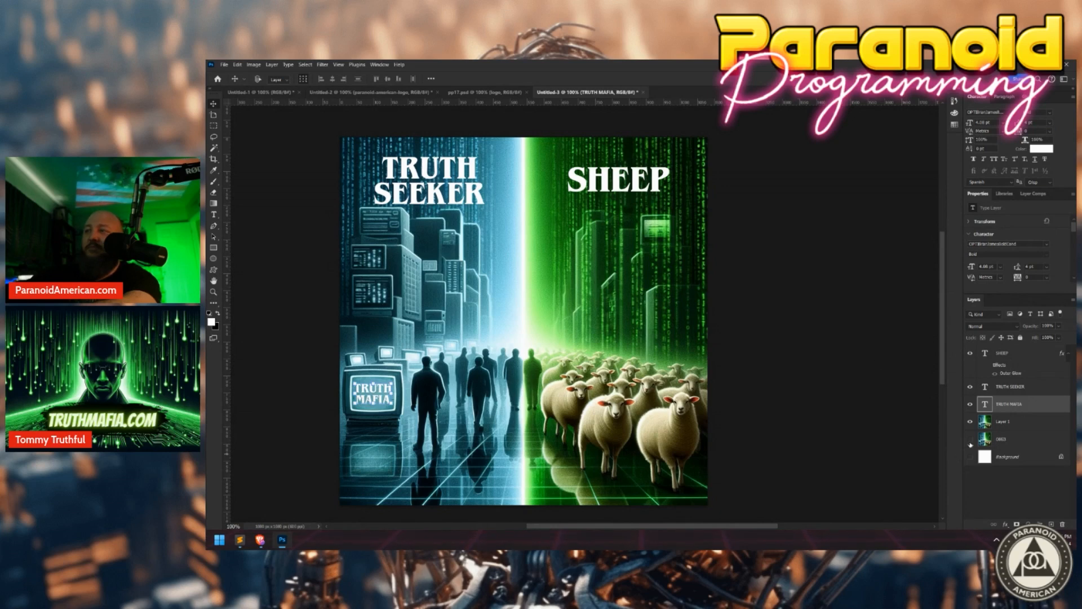
click(1004, 441)
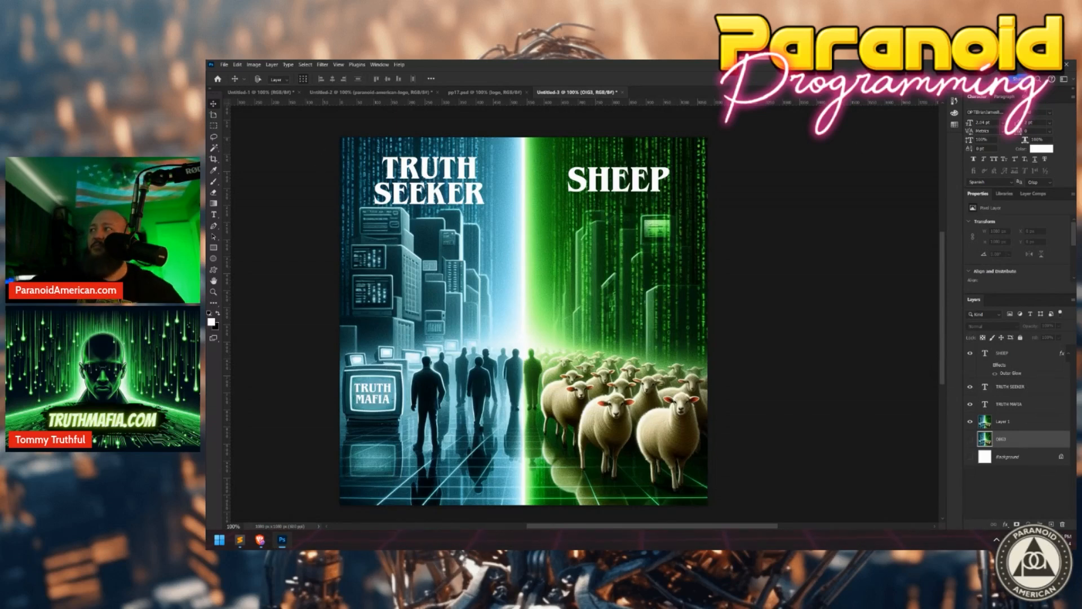
Switch to the RunDiffusion session in the browser, close the enlarged preview and send the cleaned output image to inpainting.
mouse_move(260, 540)
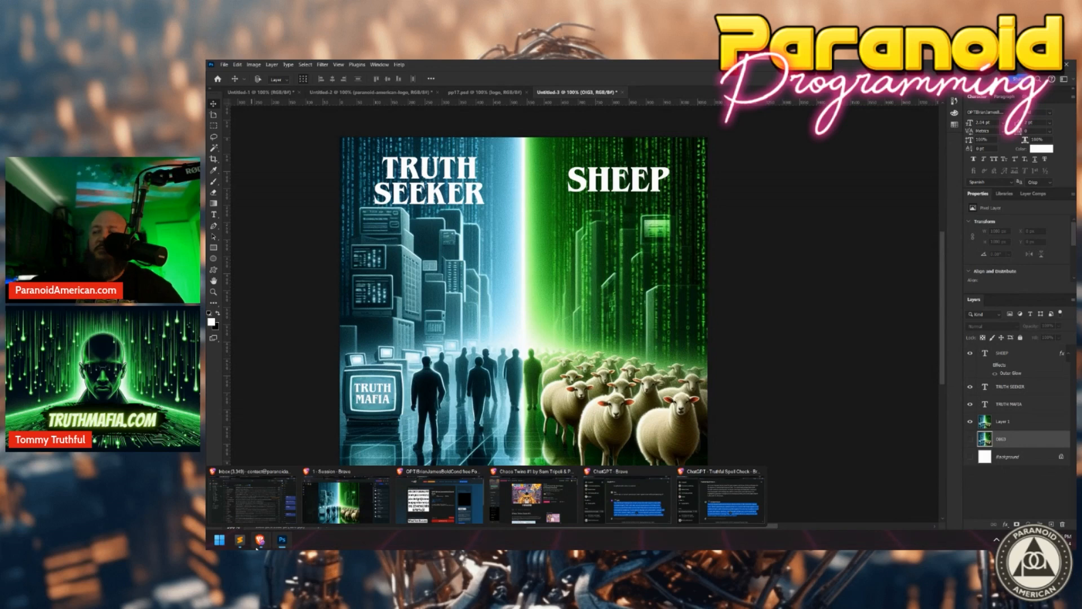
click(329, 506)
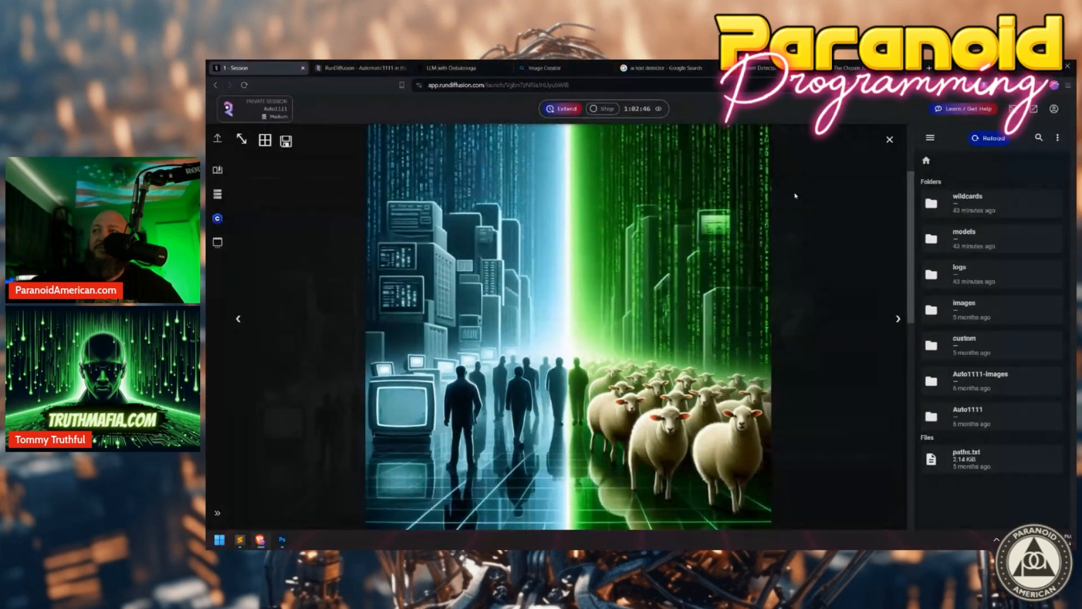
click(829, 201)
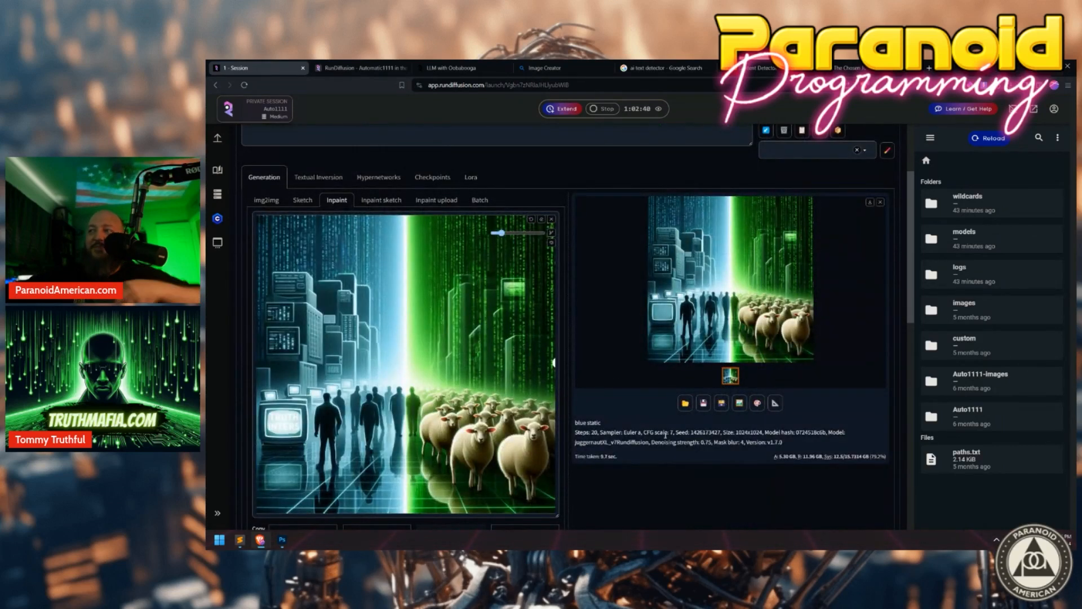
key(ctrl+minus)
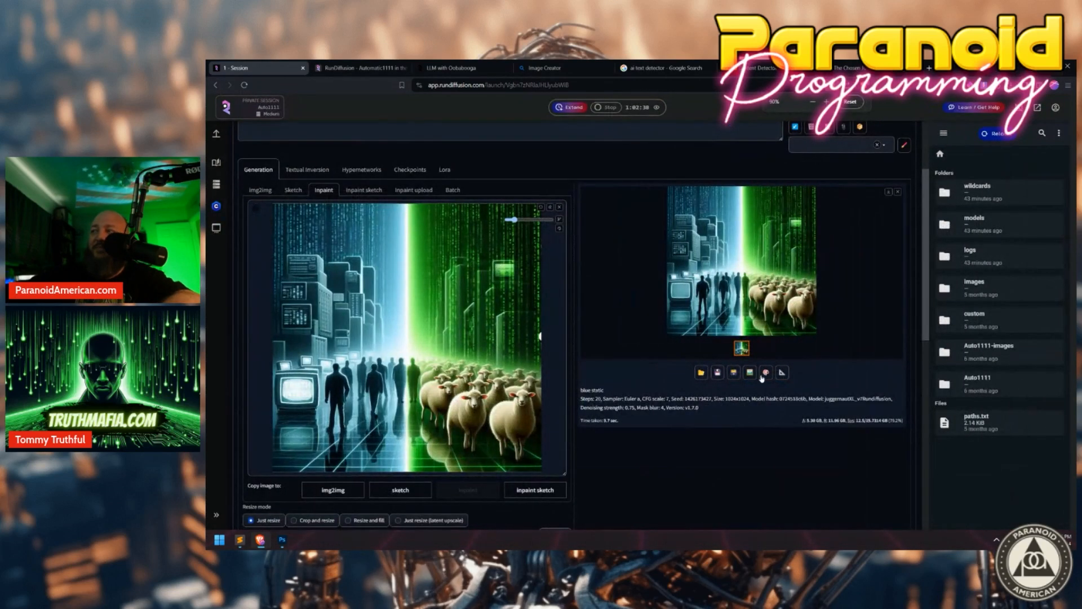
click(764, 373)
click(769, 375)
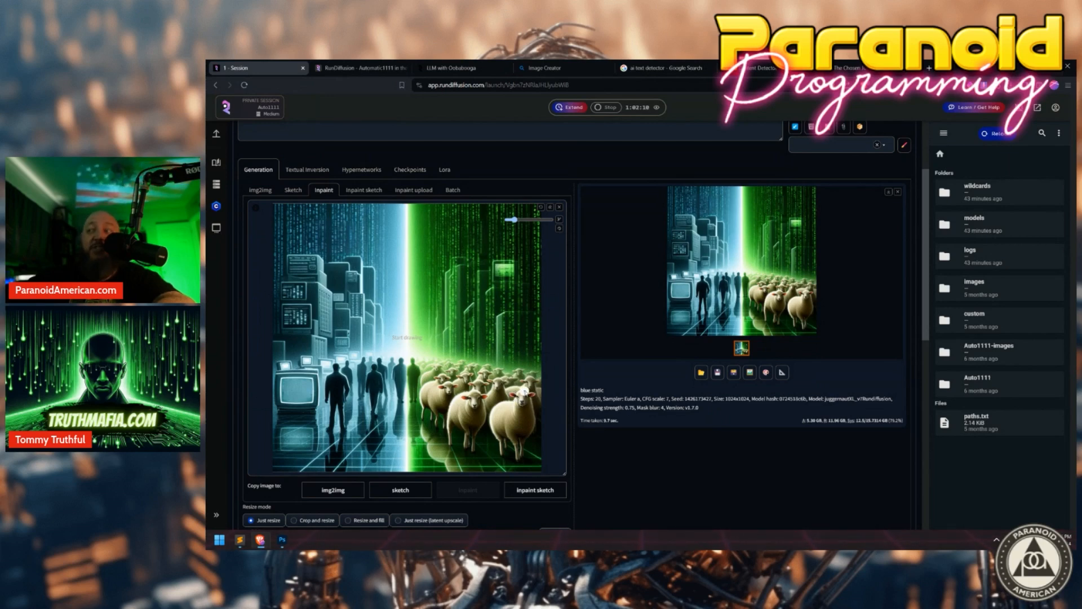
Mask the heads of the sheep with a larger brush and replace the prompt with "wolves in sheeps clothing".
drag(513, 219, 521, 219)
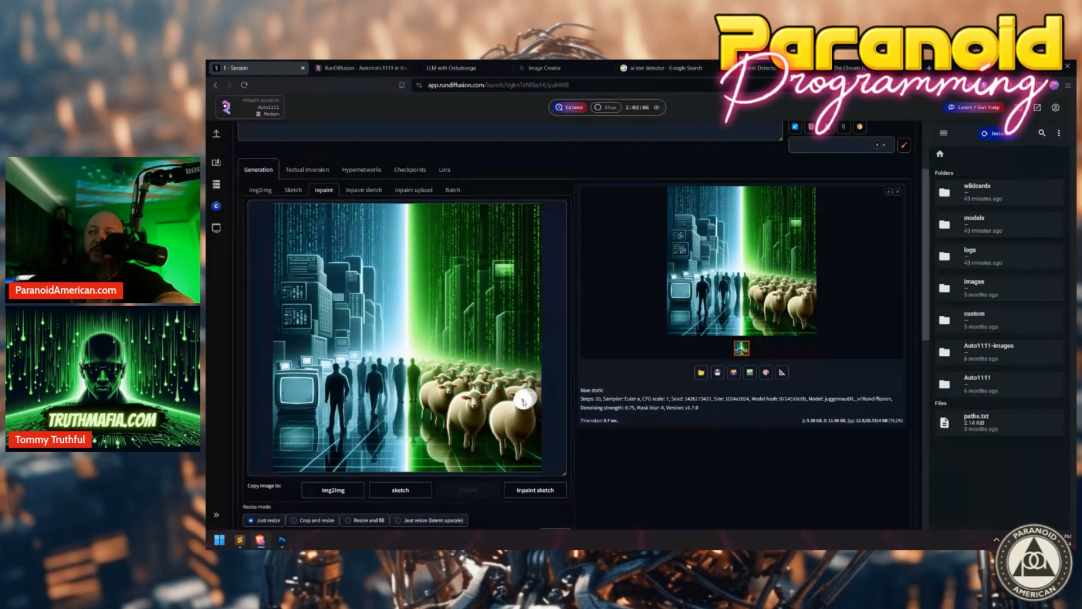
mouse_move(483, 397)
mouse_down()
mouse_move(446, 379)
mouse_move(530, 388)
mouse_move(456, 378)
mouse_move(468, 383)
mouse_up()
scroll(391, 168, up, 2)
triple_click(298, 195)
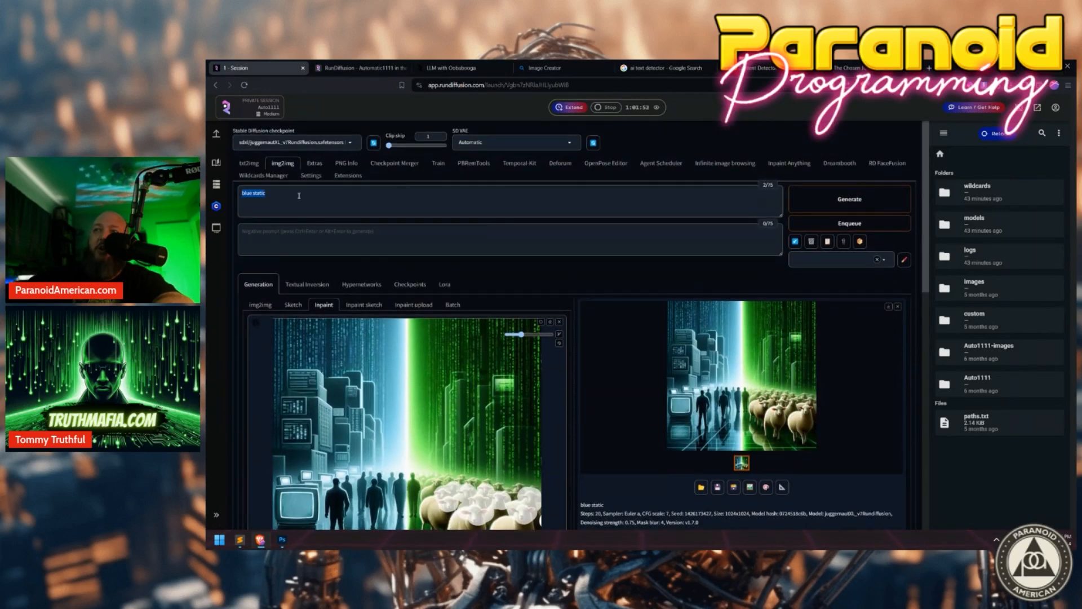
text(wolves)
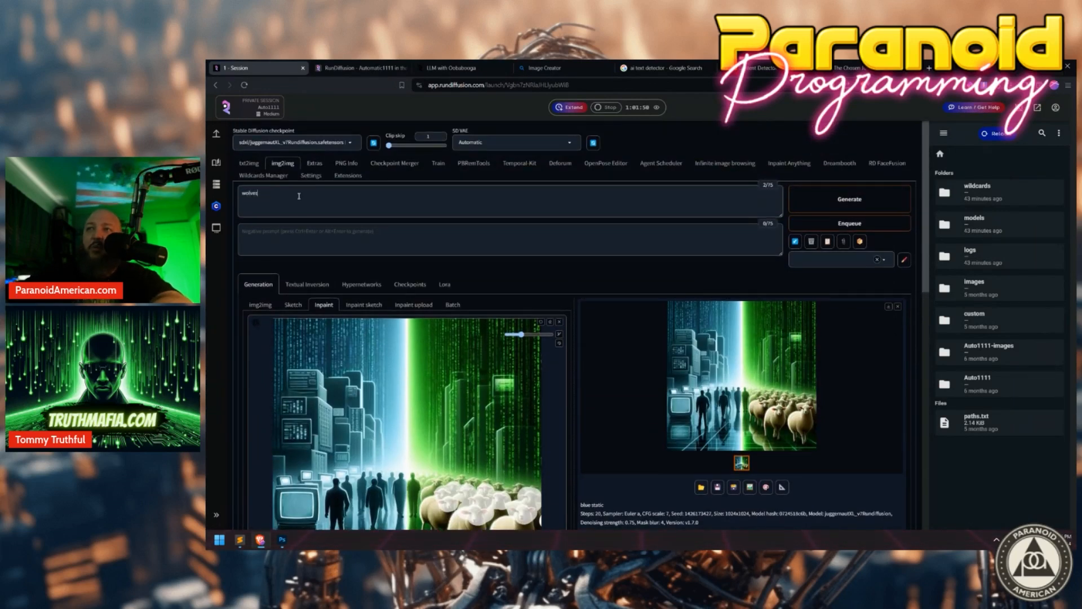
text( in sheeps)
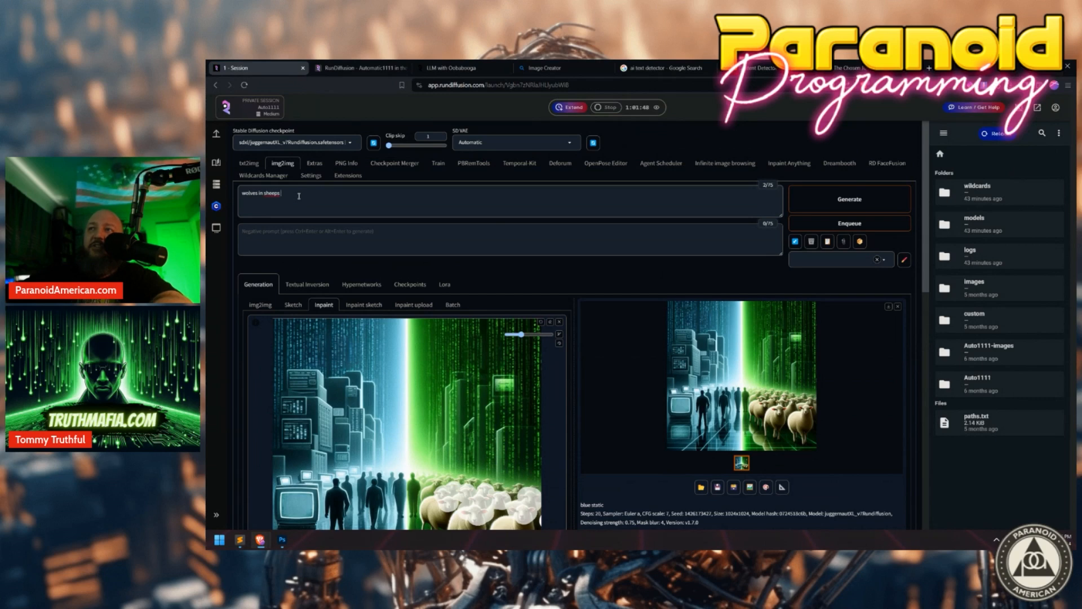
text( clothing)
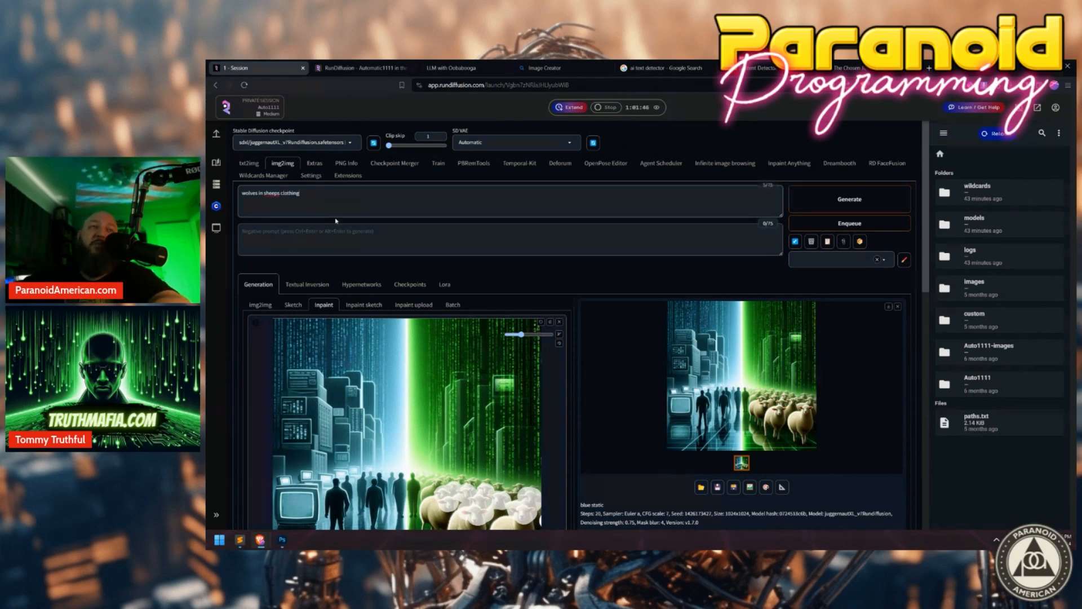
Generate the inpainted image from the masked sheep heads and inspect the output enlarged.
scroll(618, 432, down, 2)
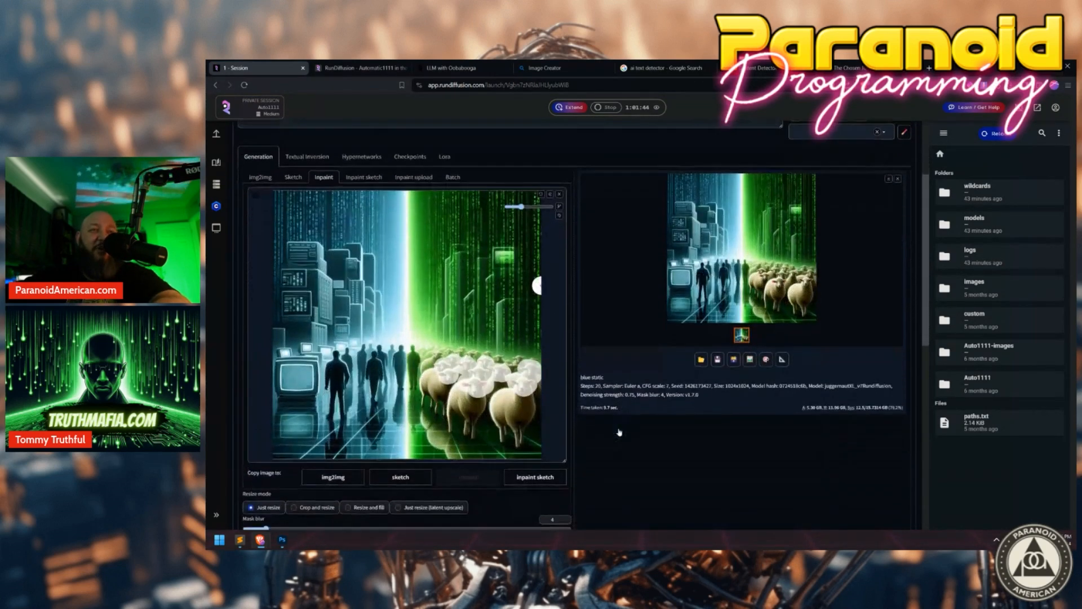
scroll(774, 336, up, 2)
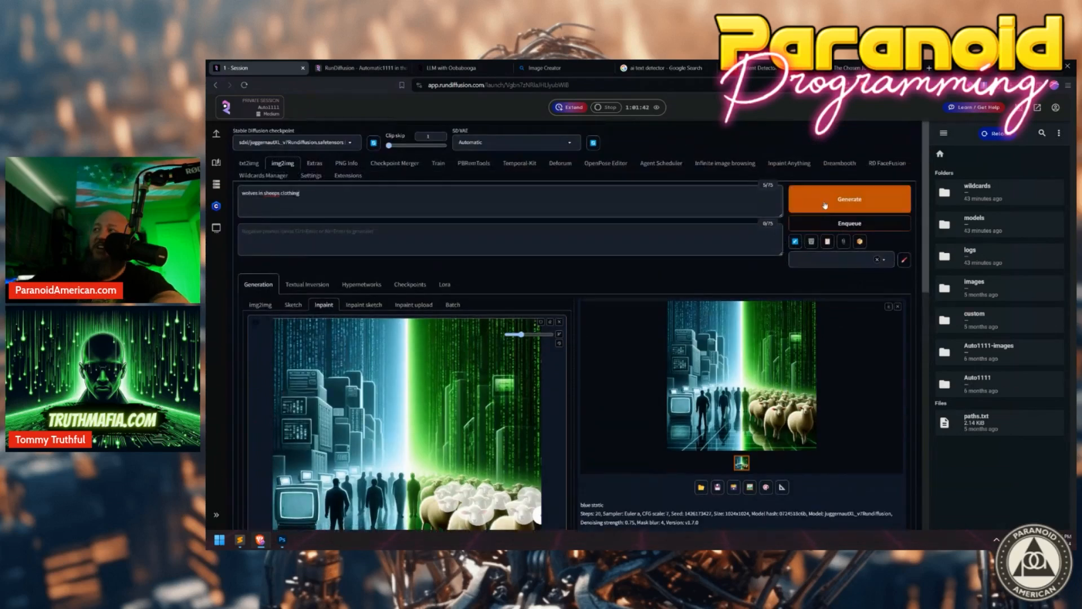
click(825, 205)
scroll(624, 394, down, 1)
scroll(625, 395, down, 1)
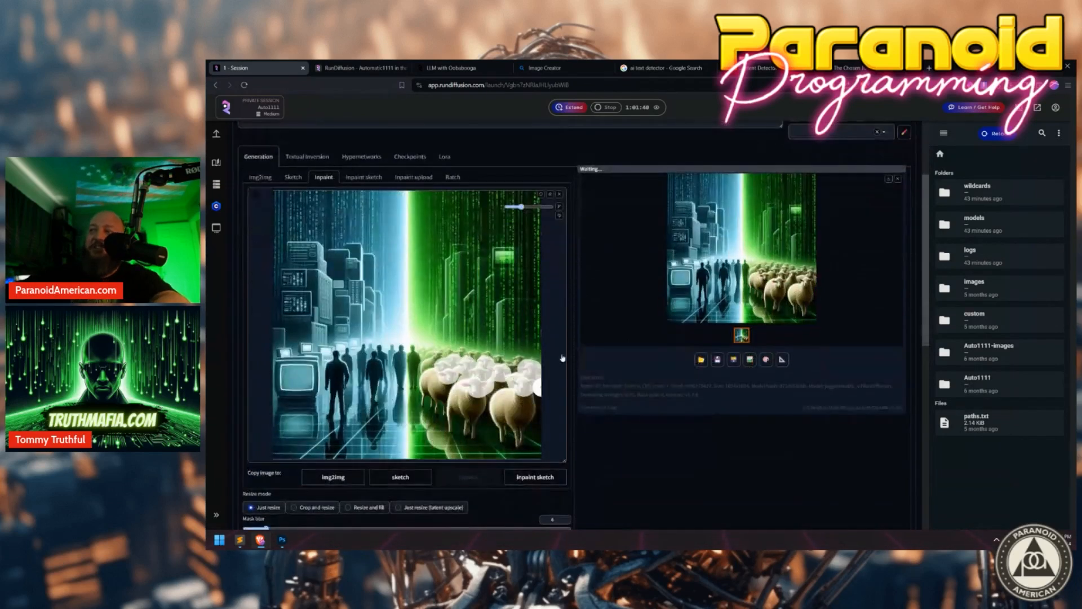
scroll(328, 223, up, 2)
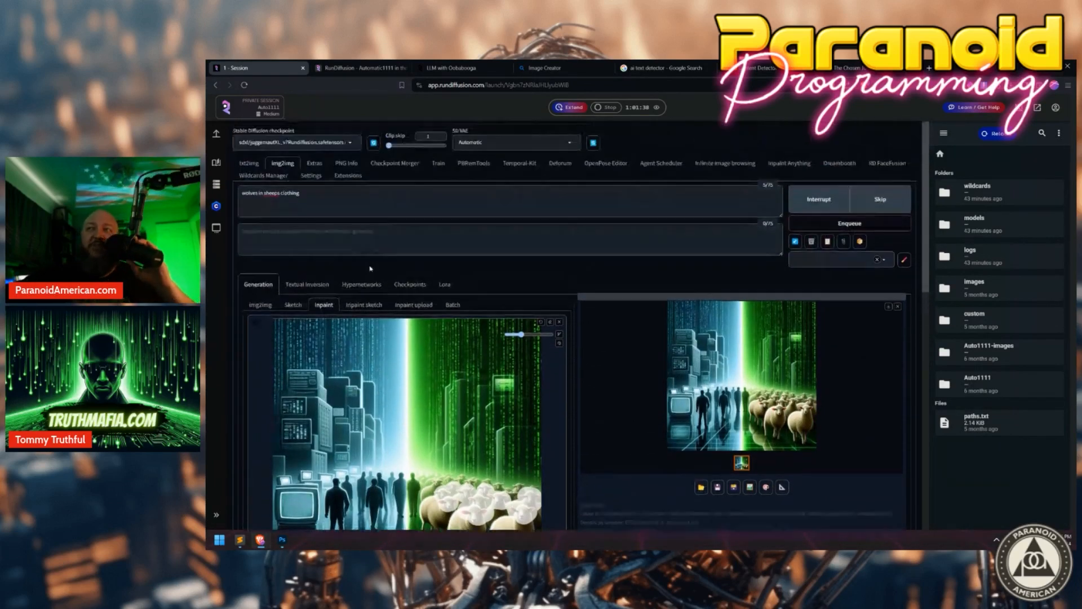
scroll(541, 416, down, 1)
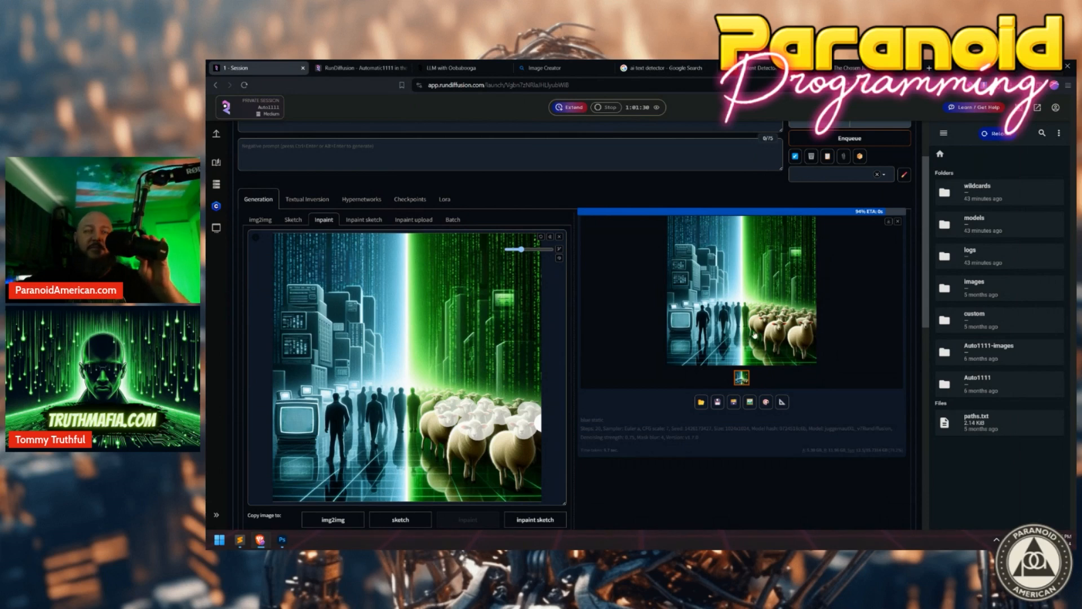
click(763, 360)
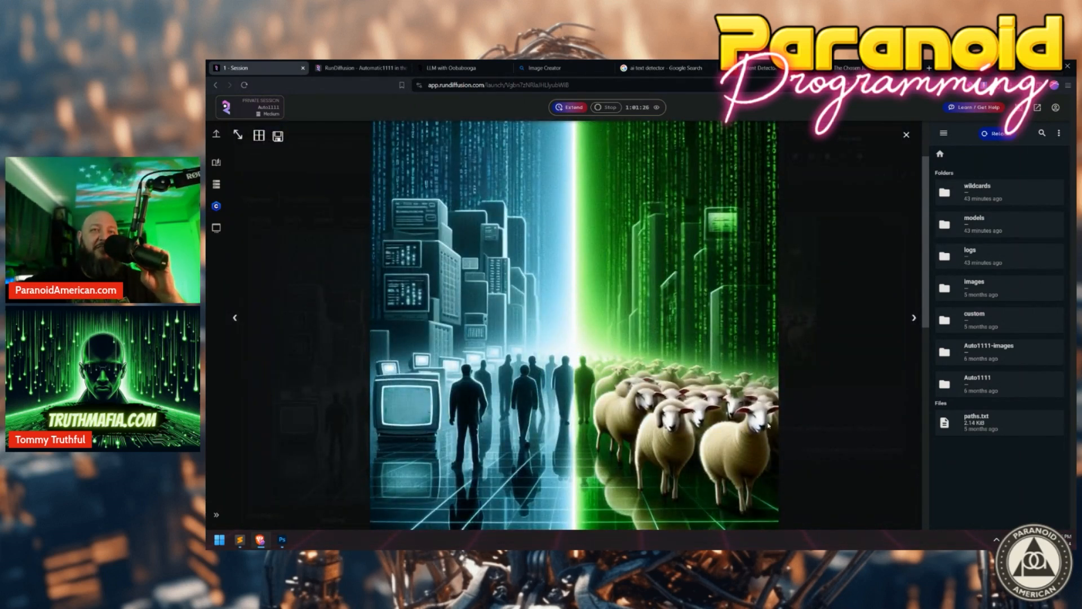
click(826, 352)
Raise the denoising strength to 0.9 and set the masked content to fill.
scroll(658, 423, down, 5)
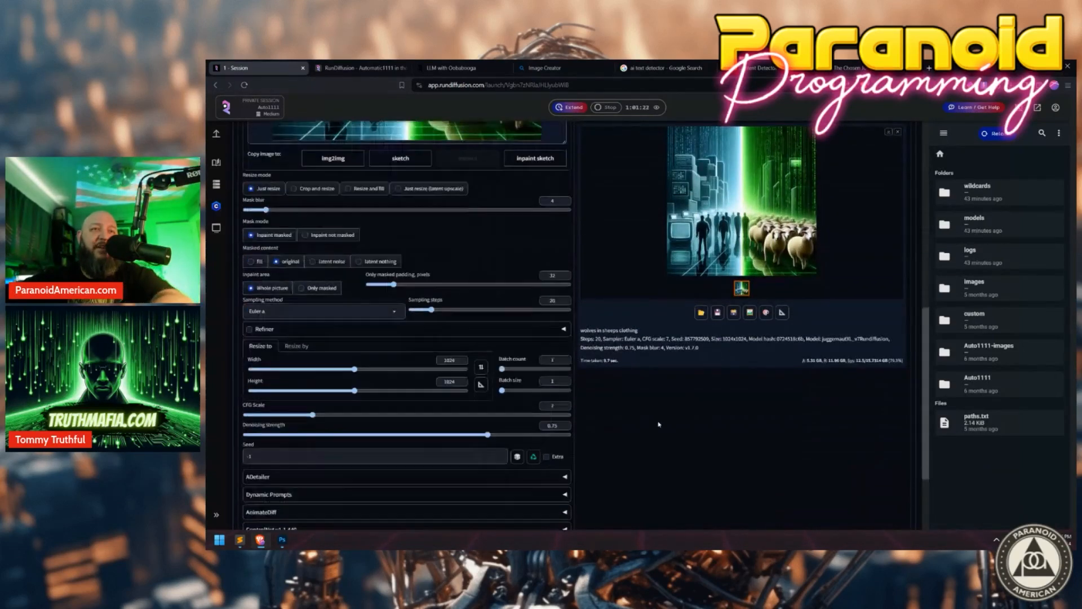
scroll(658, 424, down, 1)
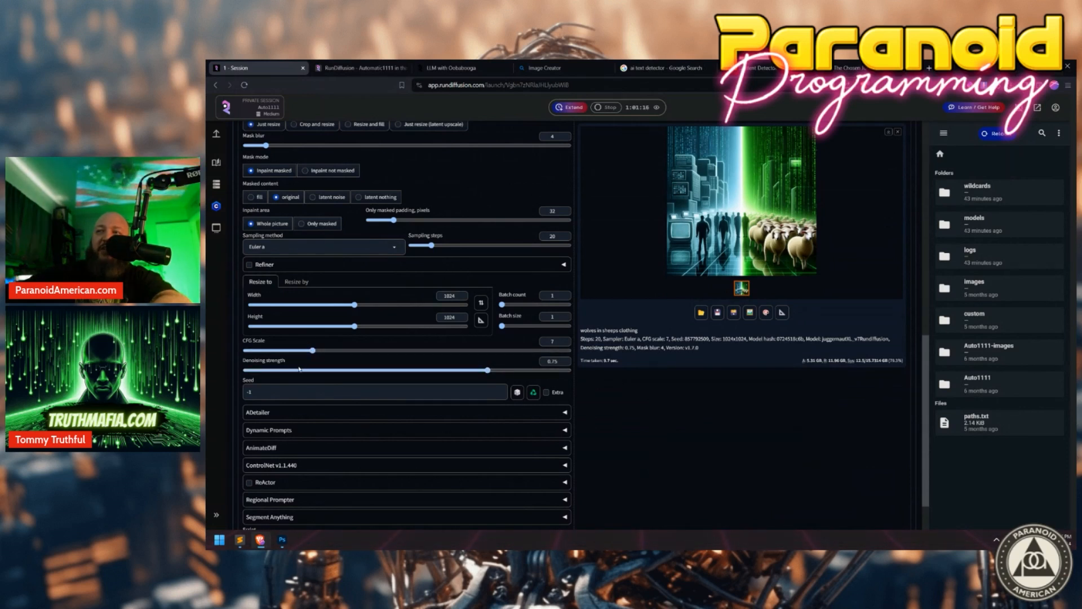
drag(488, 371, 537, 372)
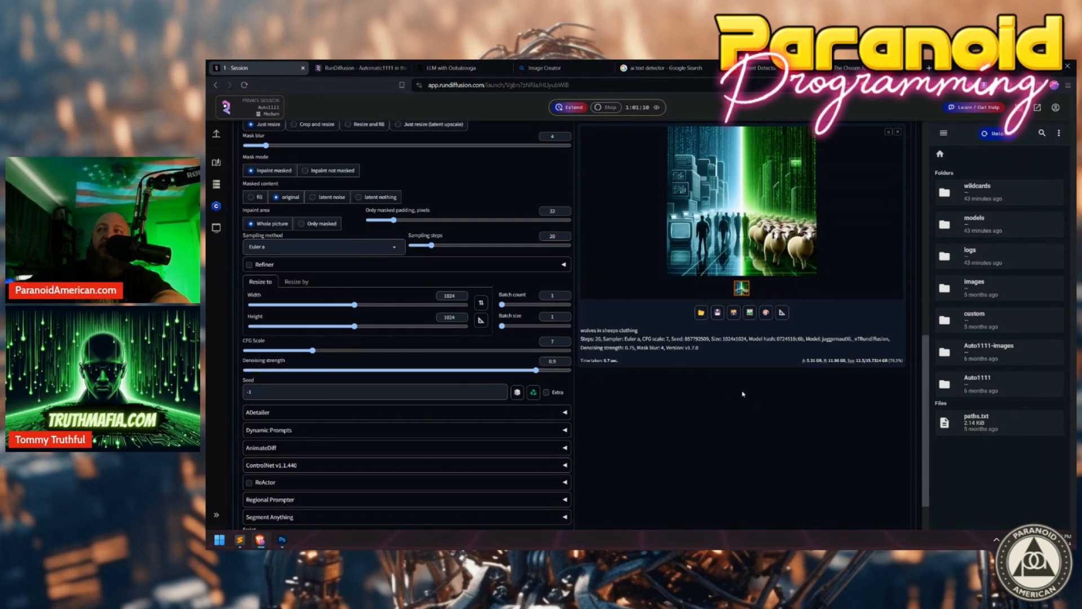
scroll(443, 370, up, 3)
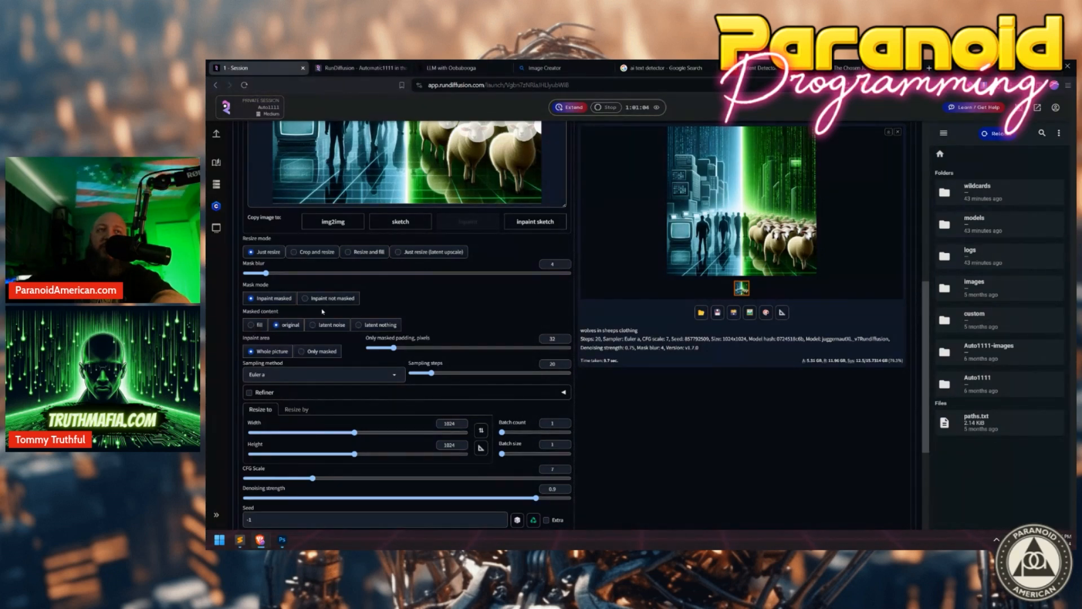
scroll(322, 311, up, 2)
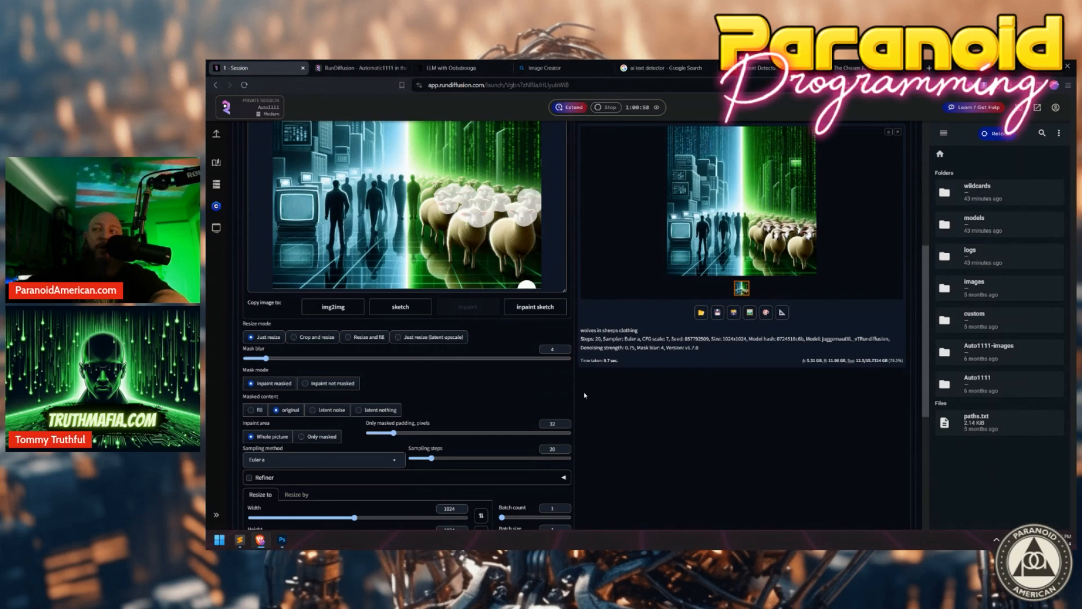
scroll(394, 392, down, 8)
scroll(394, 392, up, 5)
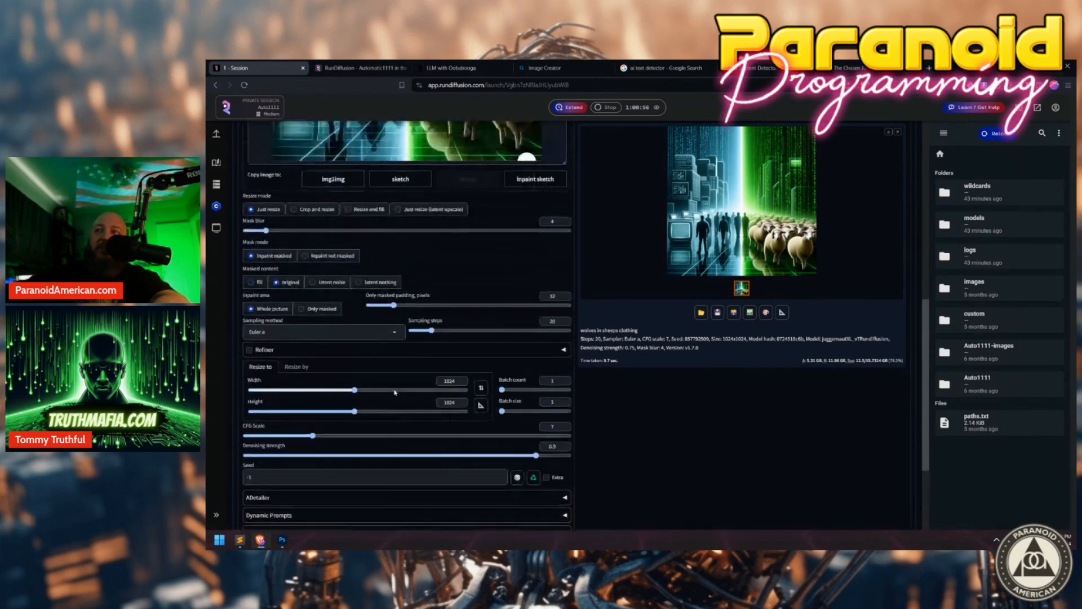
scroll(395, 392, up, 1)
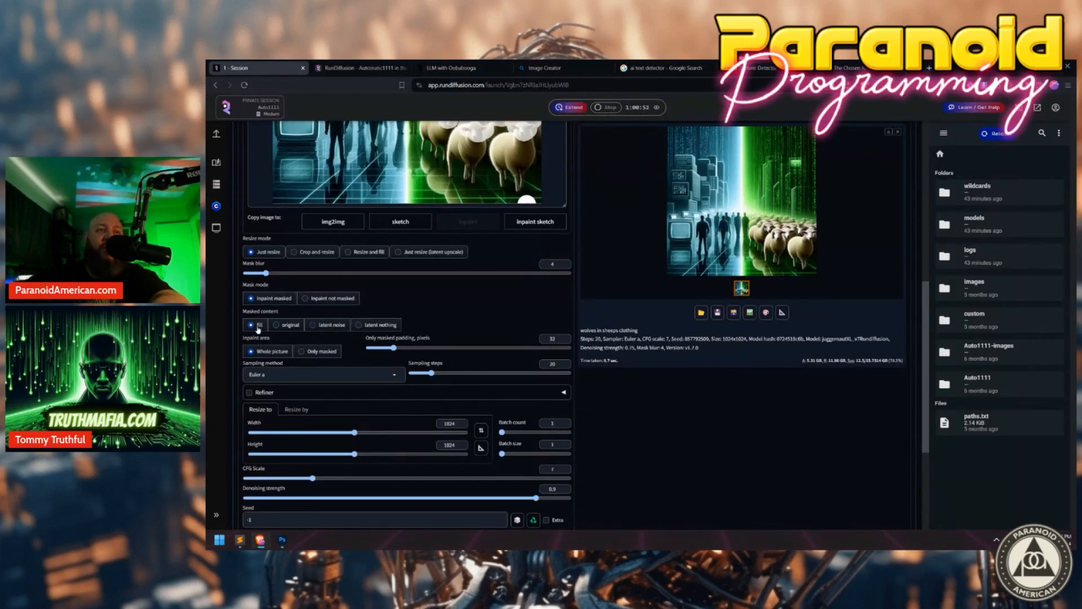
scroll(394, 282, up, 3)
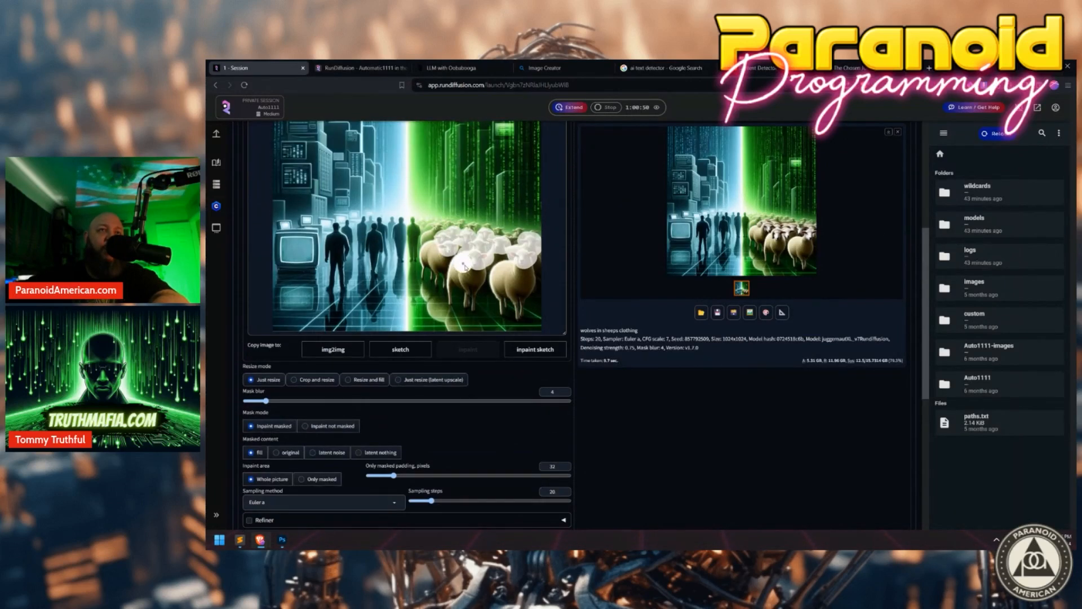
Generate the wolf inpainting again with the changed settings and check the enlarged output preview.
scroll(464, 266, up, 5)
click(829, 202)
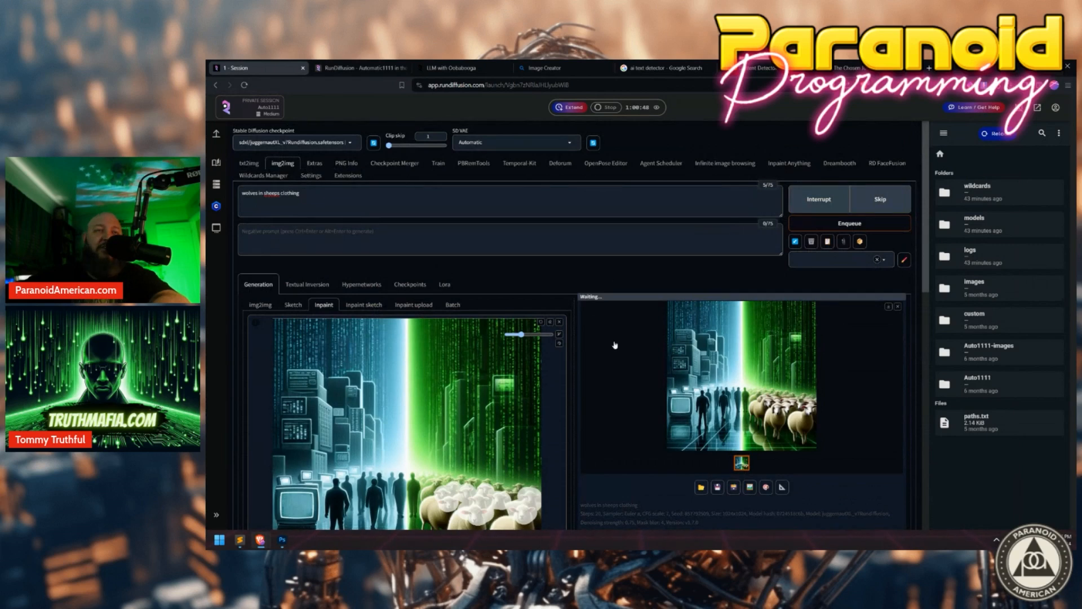
click(699, 388)
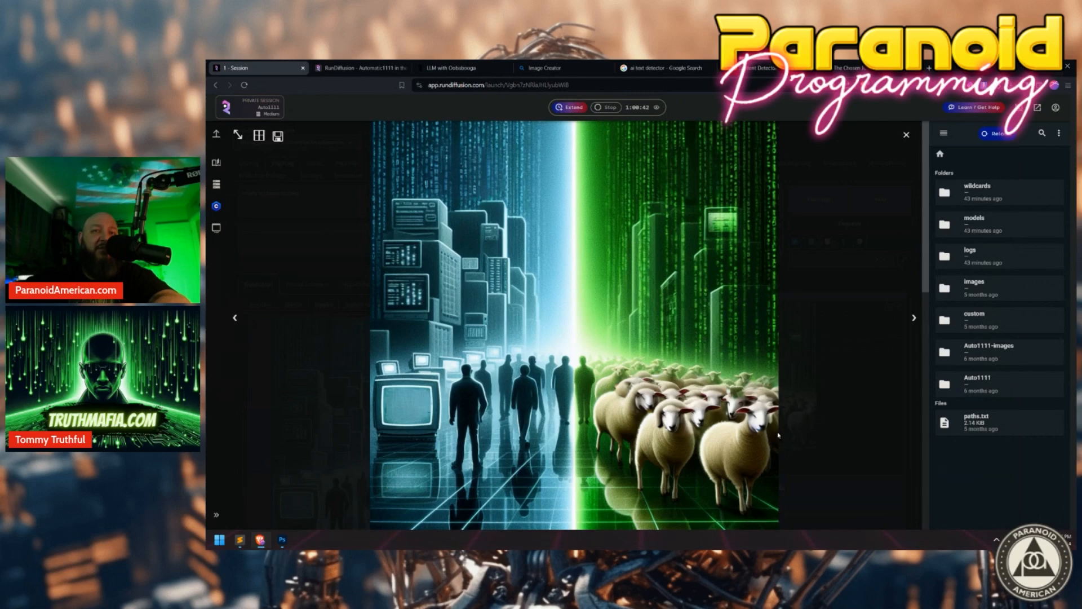
click(843, 415)
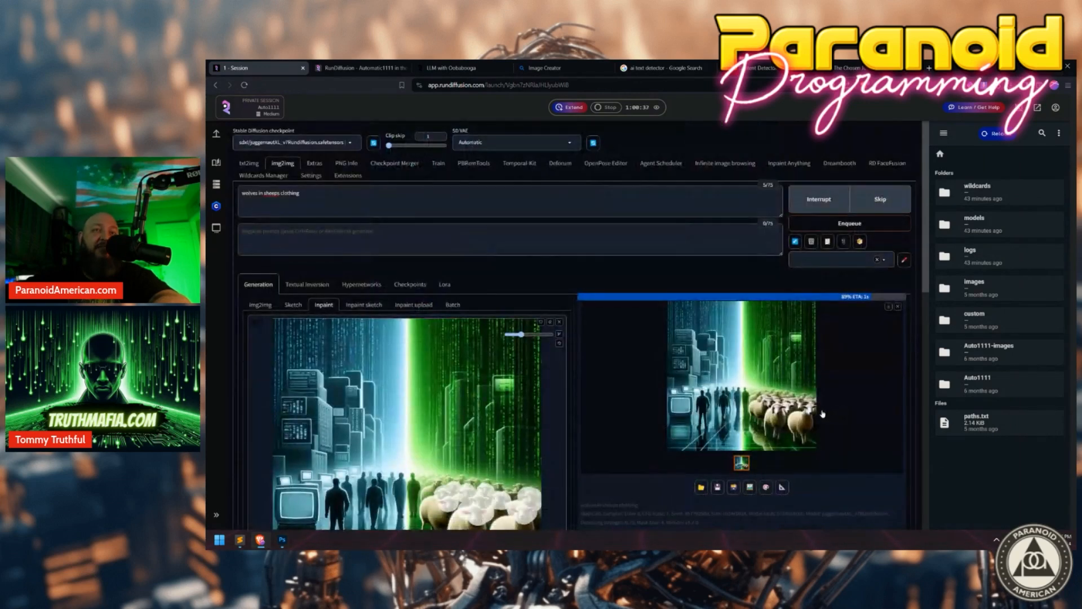
Check the enlarged output, then shorten the inpainting prompt to "wolves" and generate the image again.
click(762, 412)
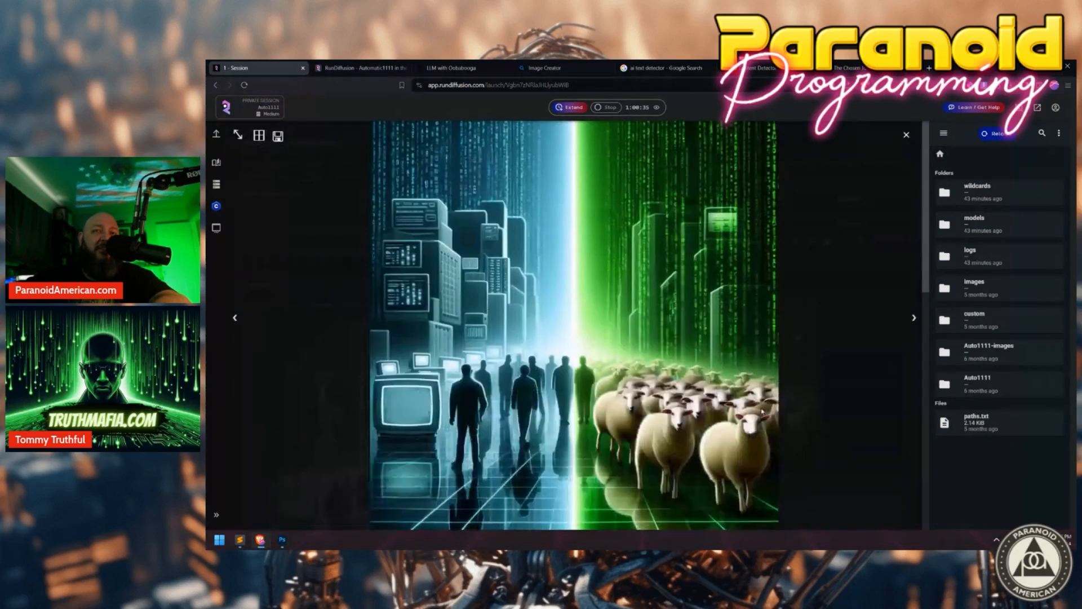
click(817, 436)
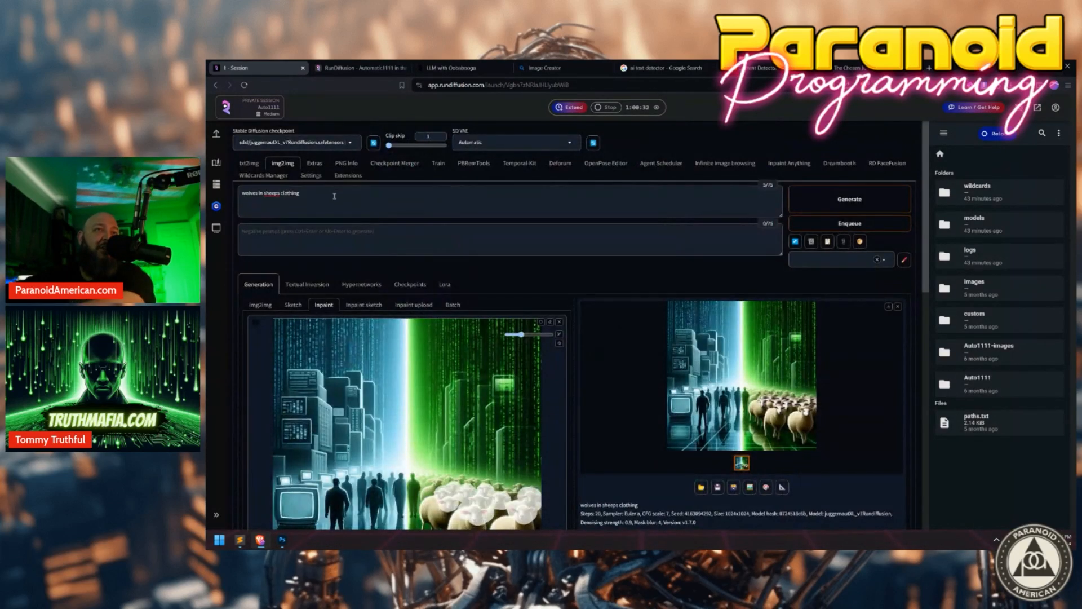
drag(314, 196, 258, 197)
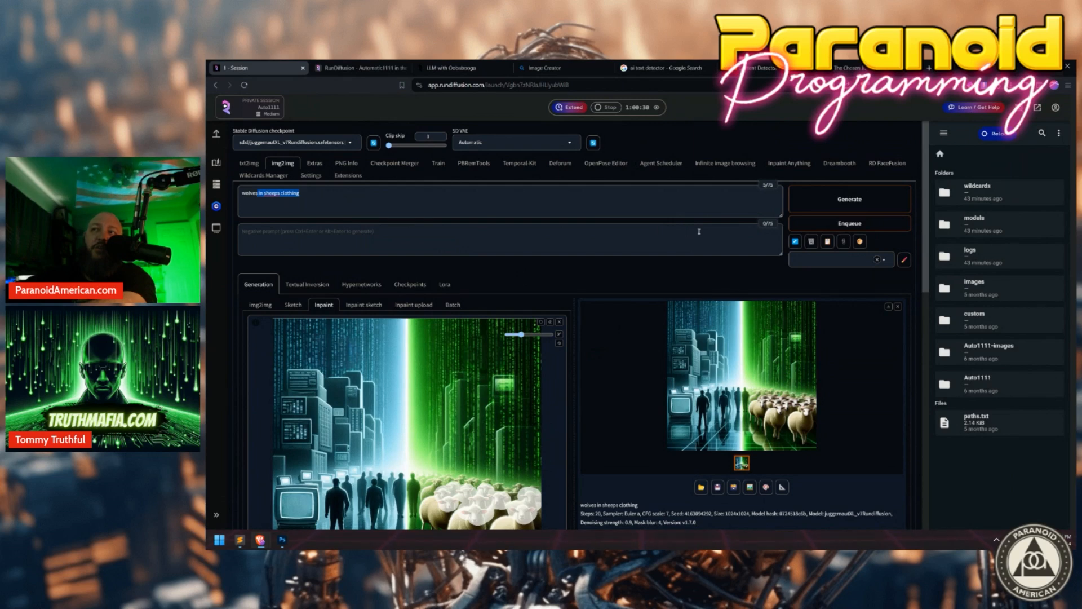
key(BackSpace)
click(849, 199)
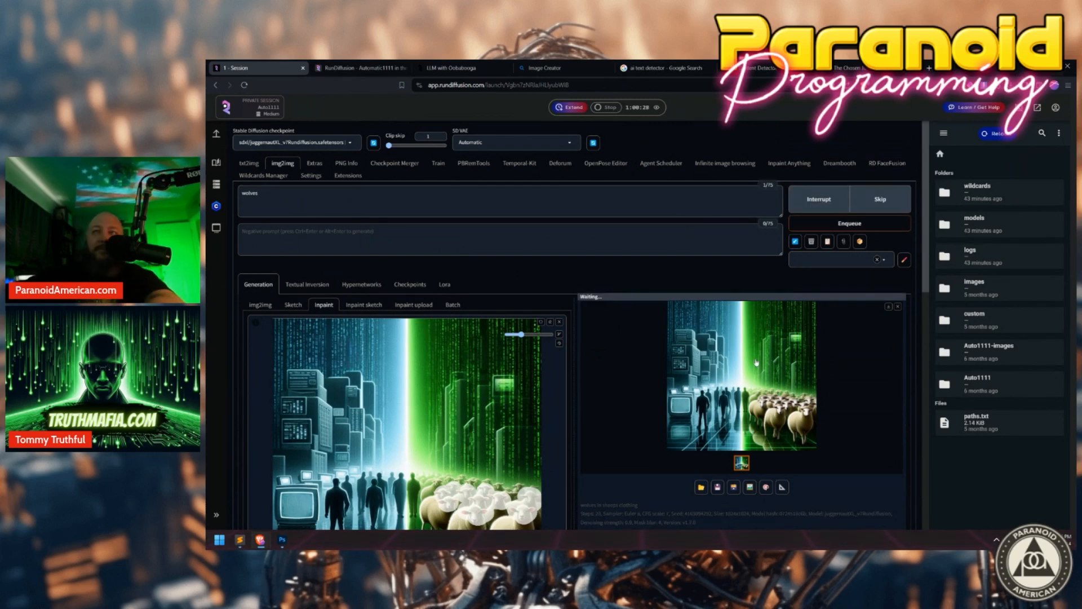
click(756, 362)
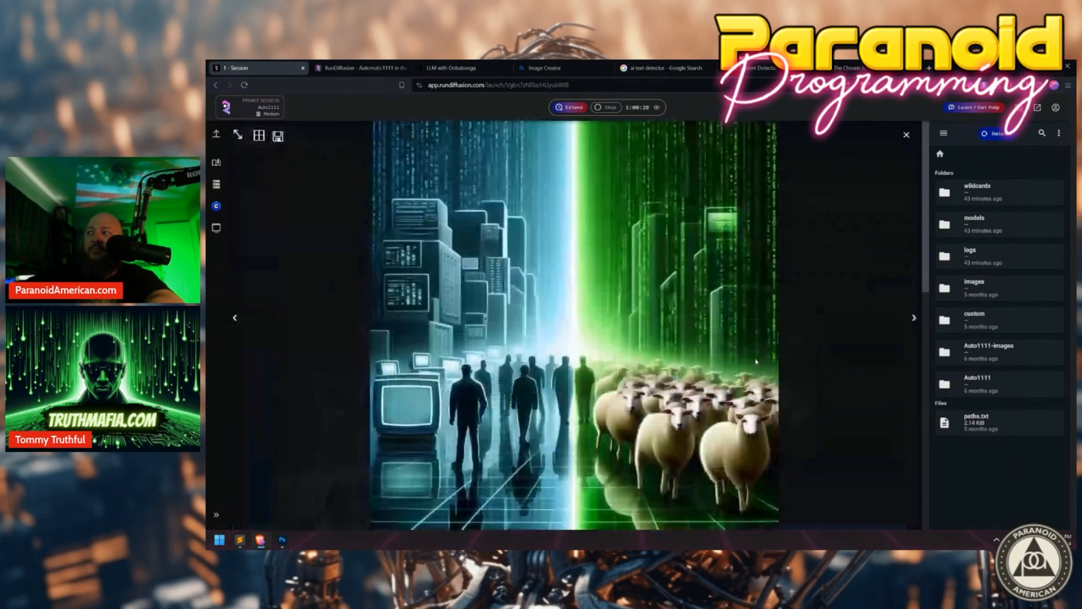
click(838, 421)
Review the inpainting settings and examine the generated "wolves" output enlarged.
scroll(834, 417, down, 2)
scroll(760, 408, down, 2)
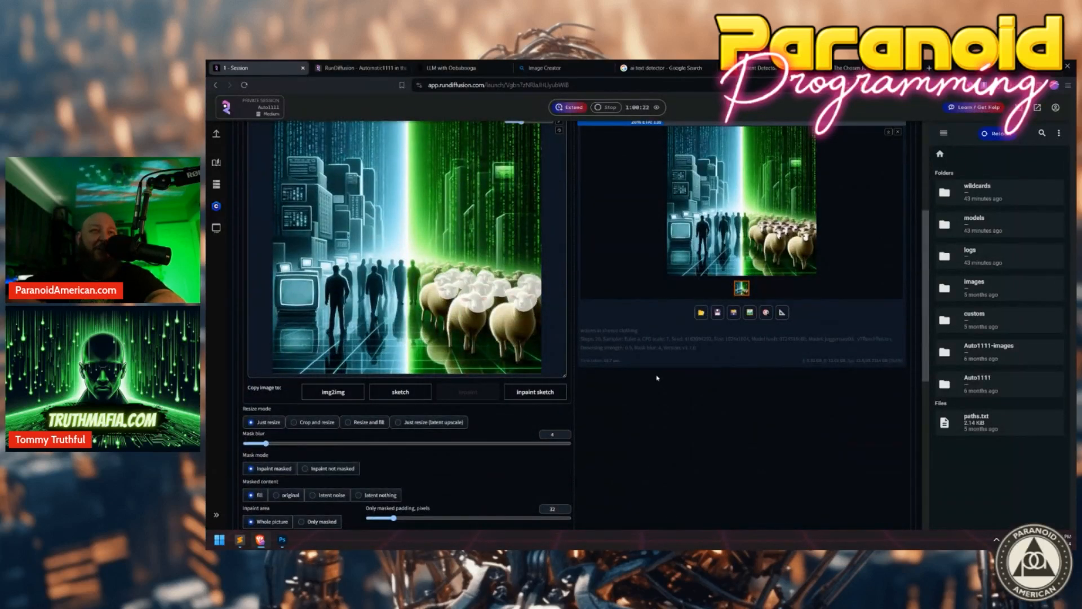
scroll(654, 376, down, 5)
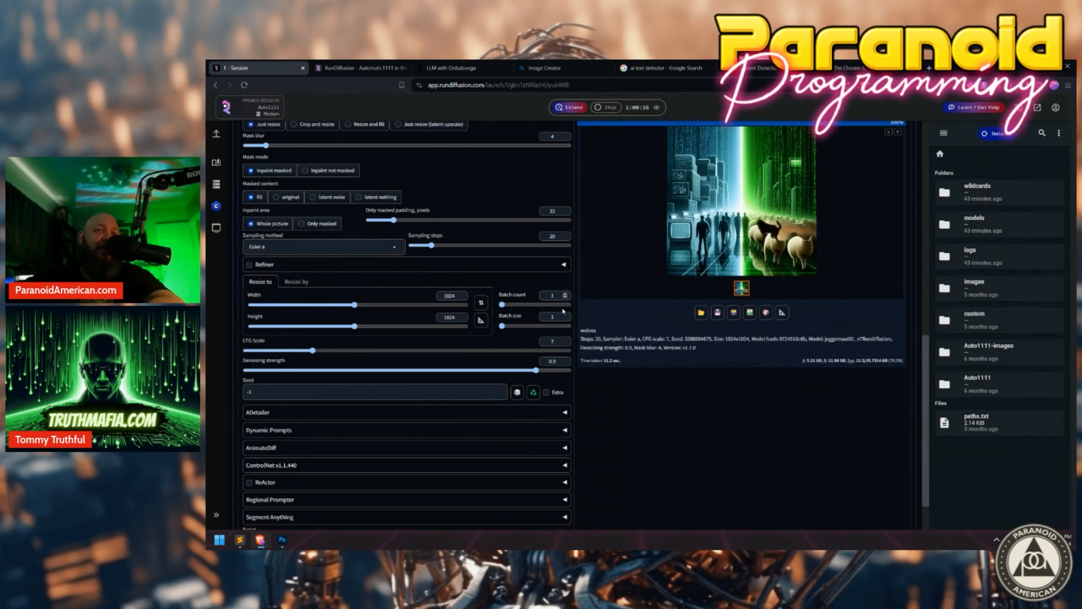
scroll(609, 337, up, 1)
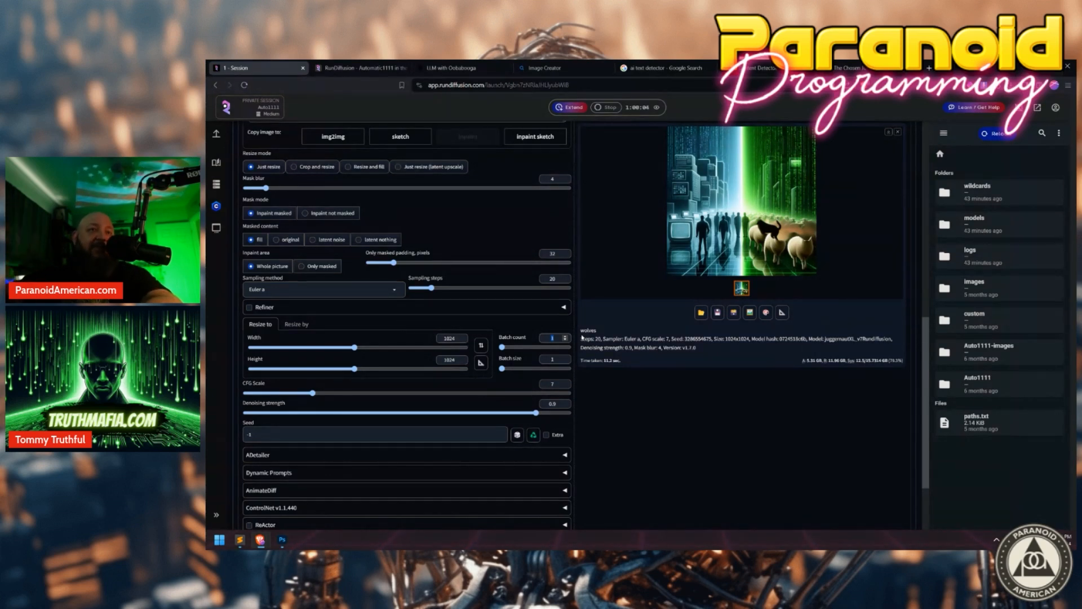
click(730, 237)
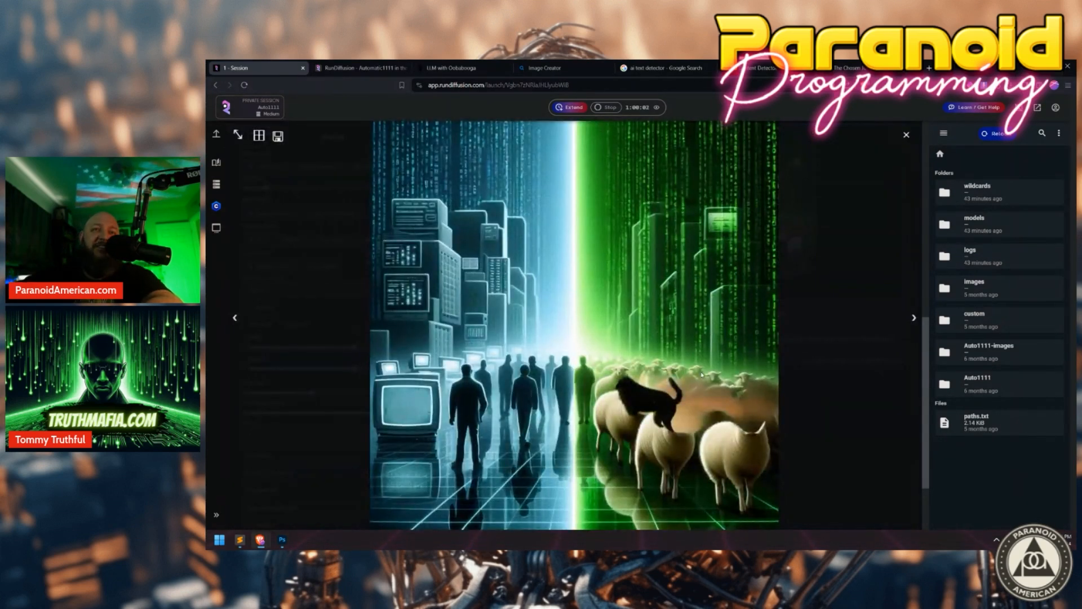
click(806, 417)
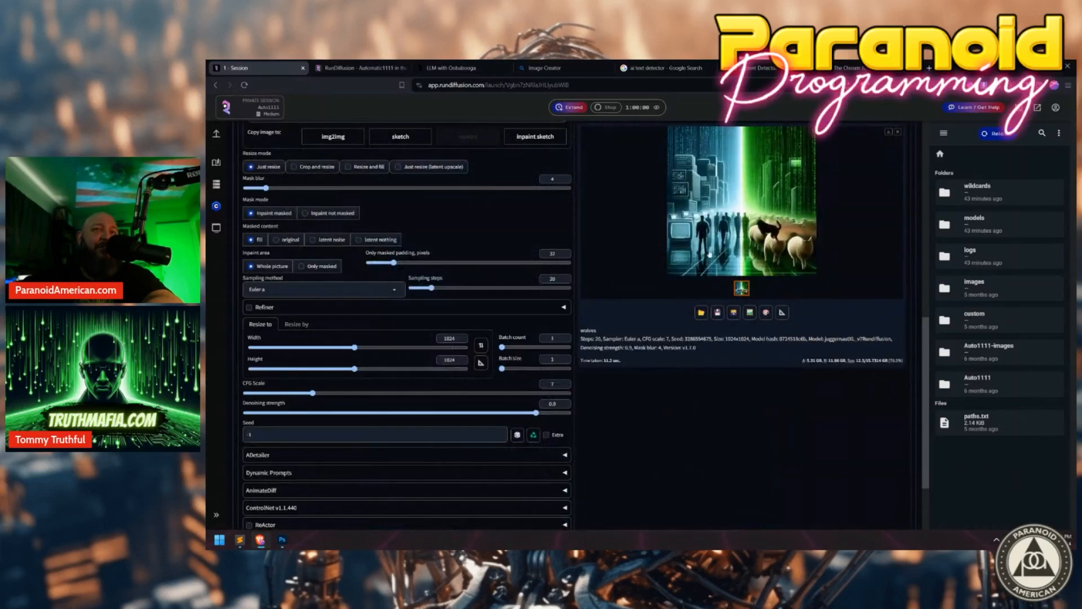
Generate another variation from the "wolves" prompt and inspect the sheep heads in the enlarged output.
scroll(296, 395, up, 3)
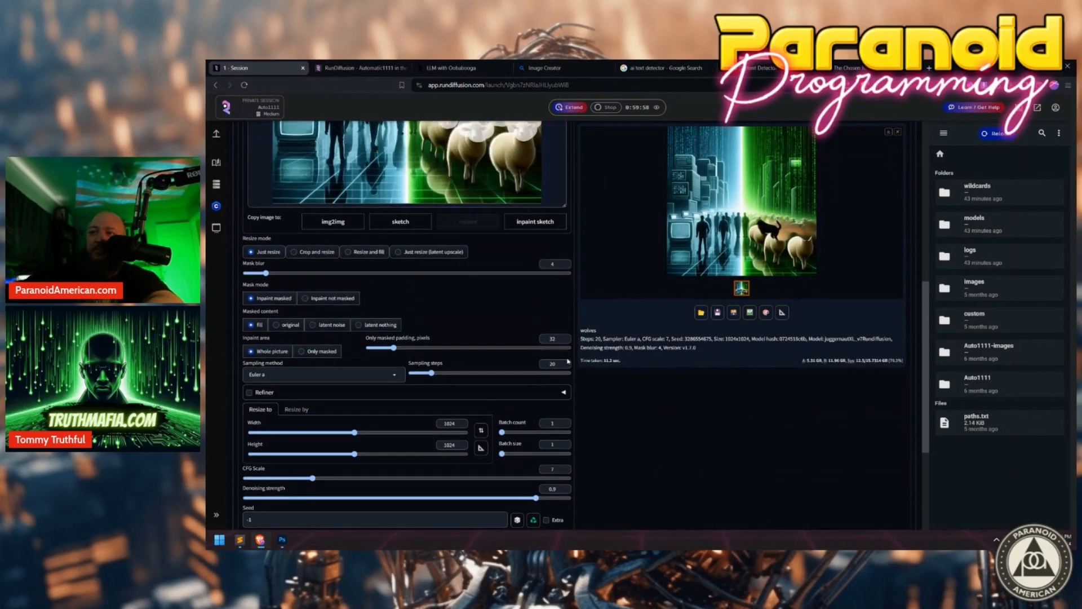
scroll(292, 415, up, 5)
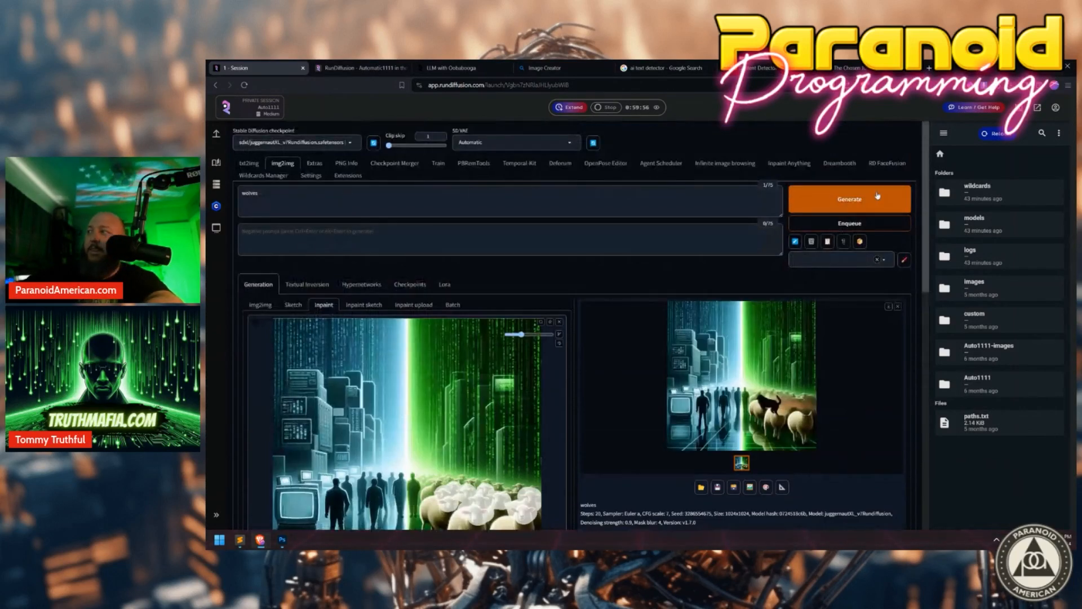
click(849, 199)
click(747, 394)
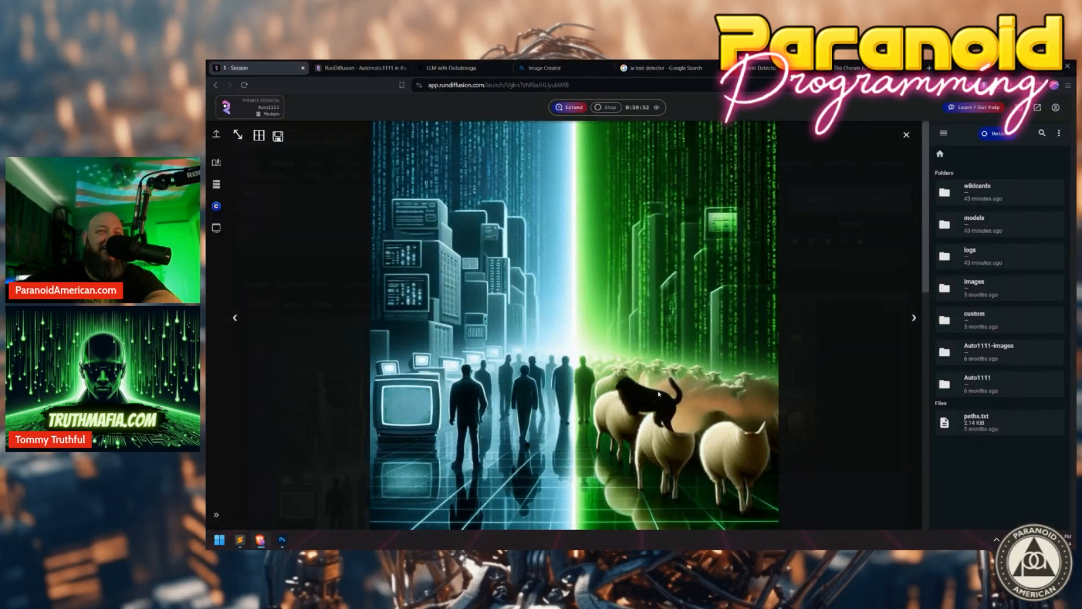
click(907, 135)
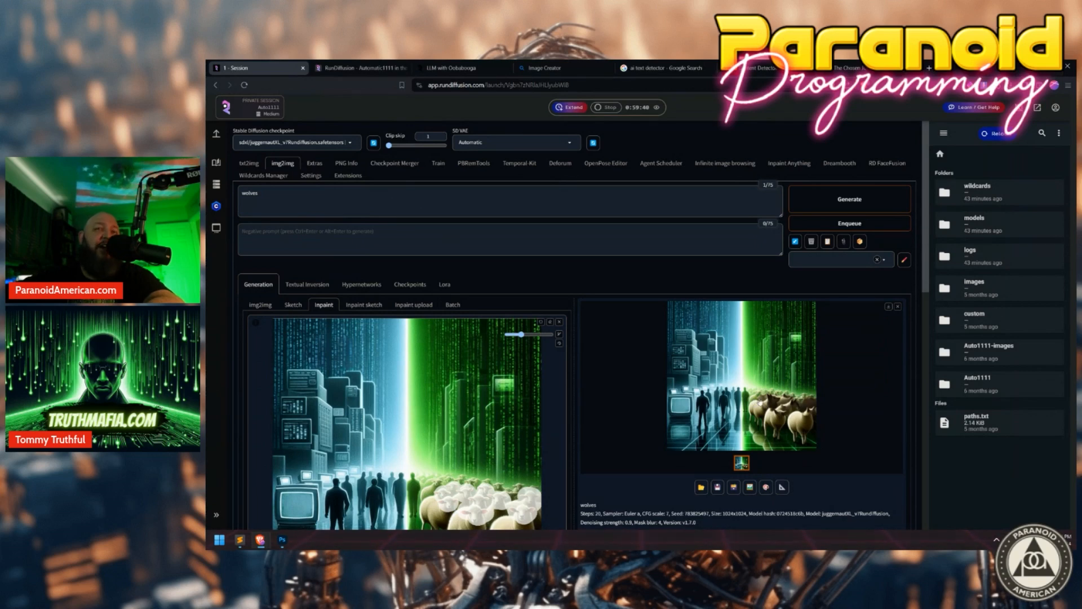
click(769, 408)
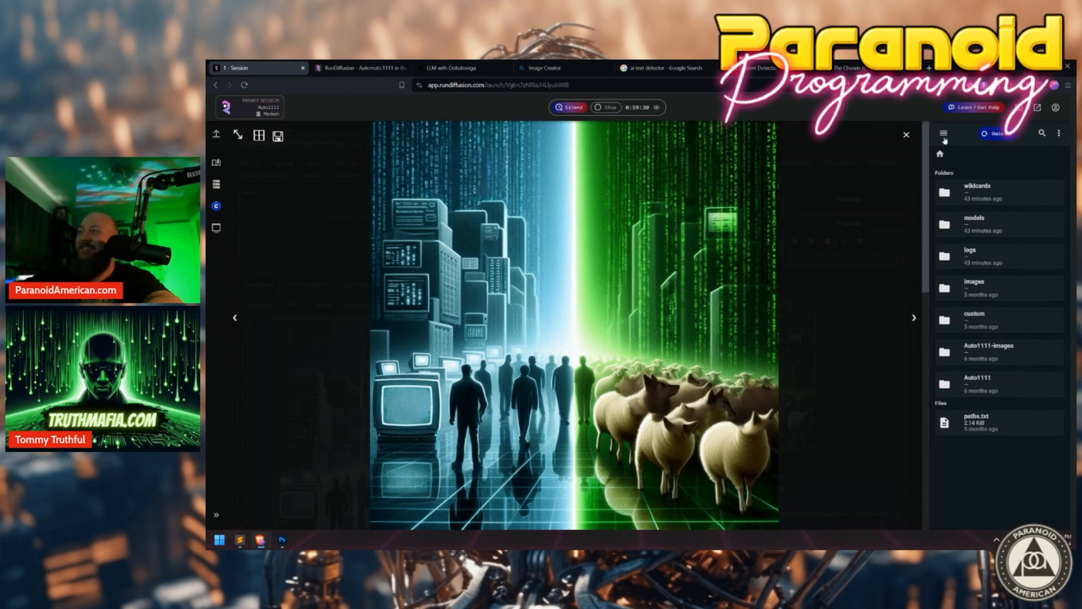
click(839, 312)
Extend the mask over the sheep's whole bodies and set the prompt to "wolves in sheeps clothing, body of a sheep, head of wolf".
scroll(544, 479, down, 2)
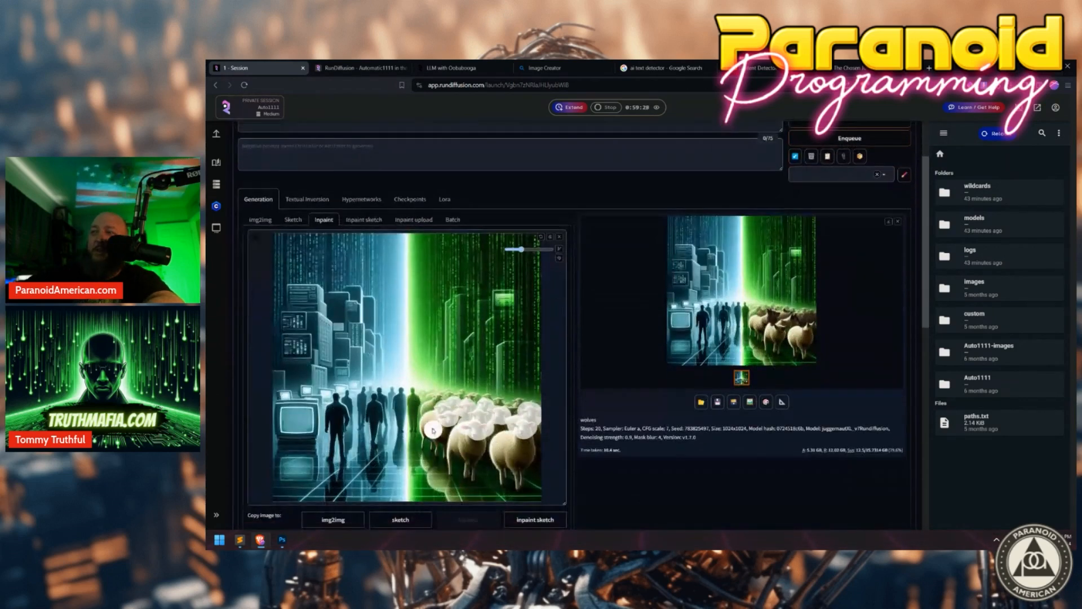
mouse_move(437, 418)
mouse_down()
mouse_move(453, 476)
mouse_move(522, 480)
mouse_move(529, 432)
mouse_move(439, 426)
mouse_move(462, 465)
mouse_move(506, 464)
mouse_move(519, 442)
mouse_move(459, 418)
mouse_move(472, 453)
mouse_move(492, 447)
mouse_move(510, 471)
mouse_move(509, 452)
mouse_move(469, 434)
mouse_move(472, 444)
mouse_move(494, 428)
mouse_up()
scroll(445, 344, up, 2)
click(318, 186)
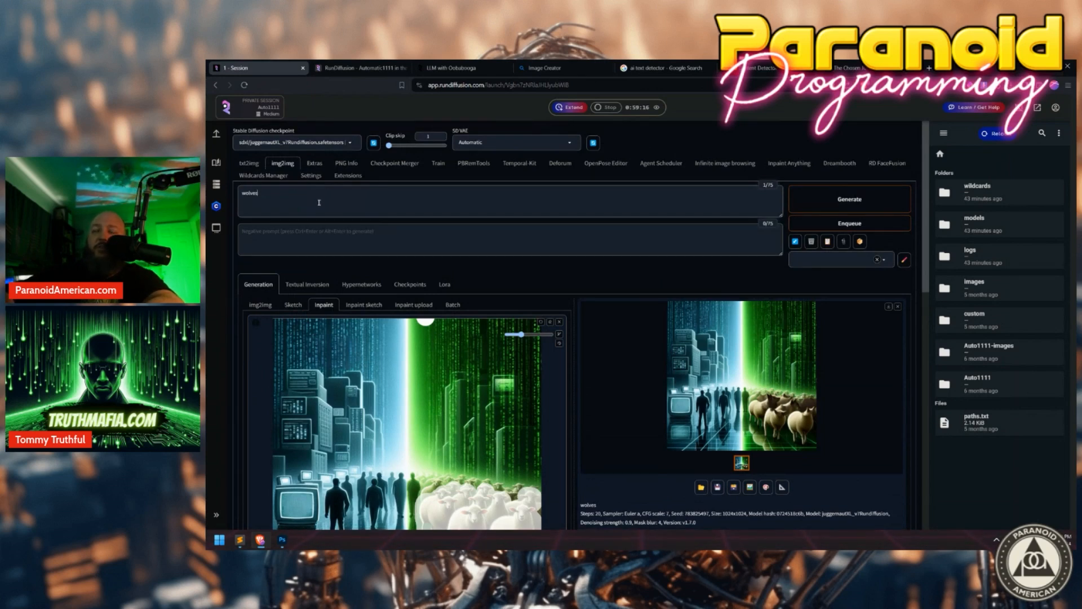
text(in sheeps clothing, body of a sheep, head of wolf)
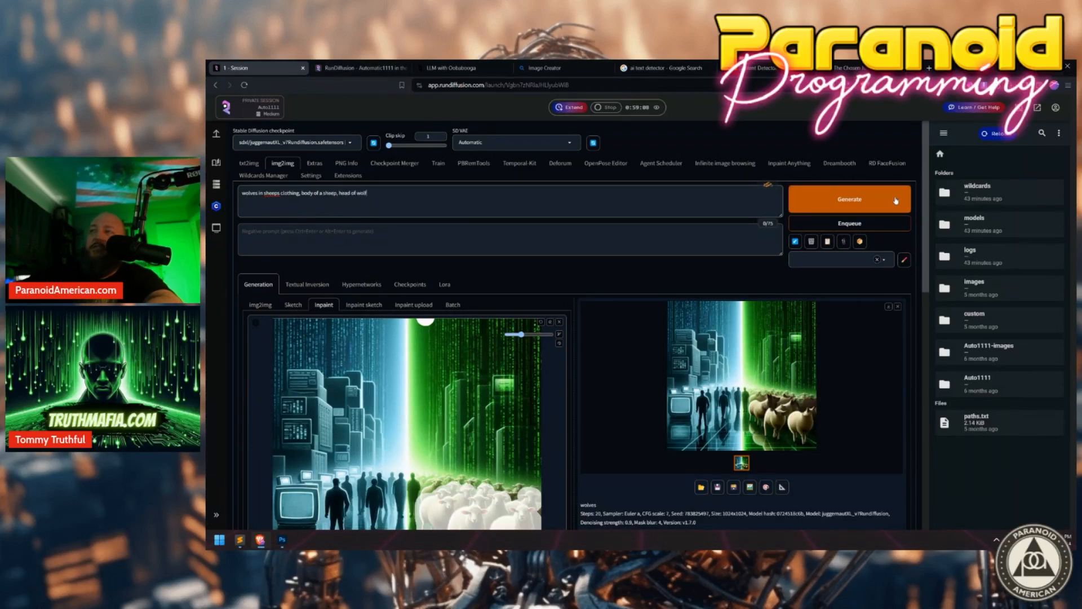
Generate the inpainting from the full-body sheep mask and inspect the enlarged output.
click(849, 199)
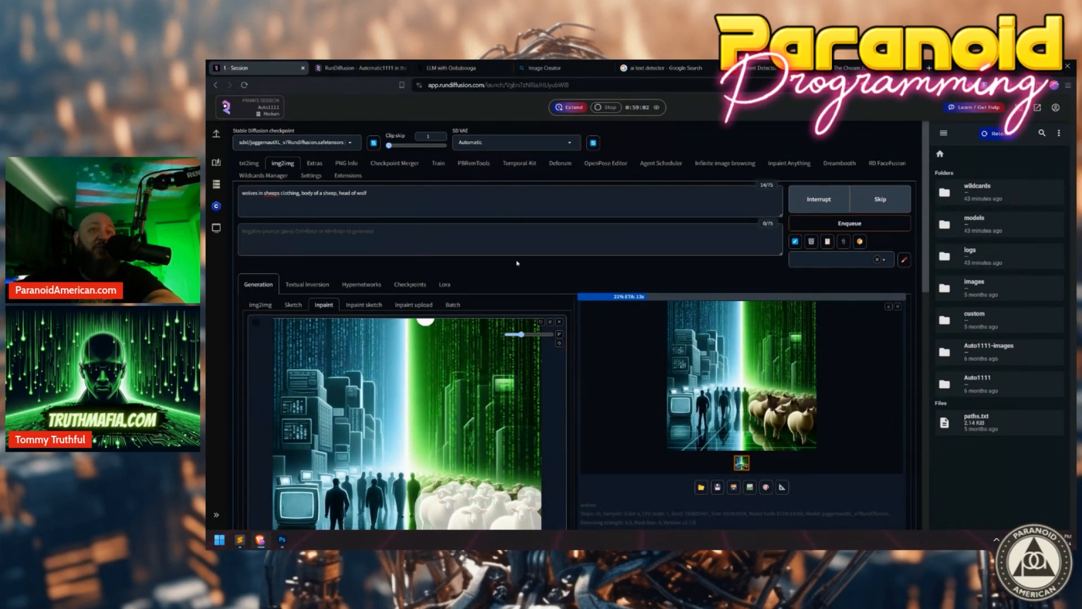
click(427, 209)
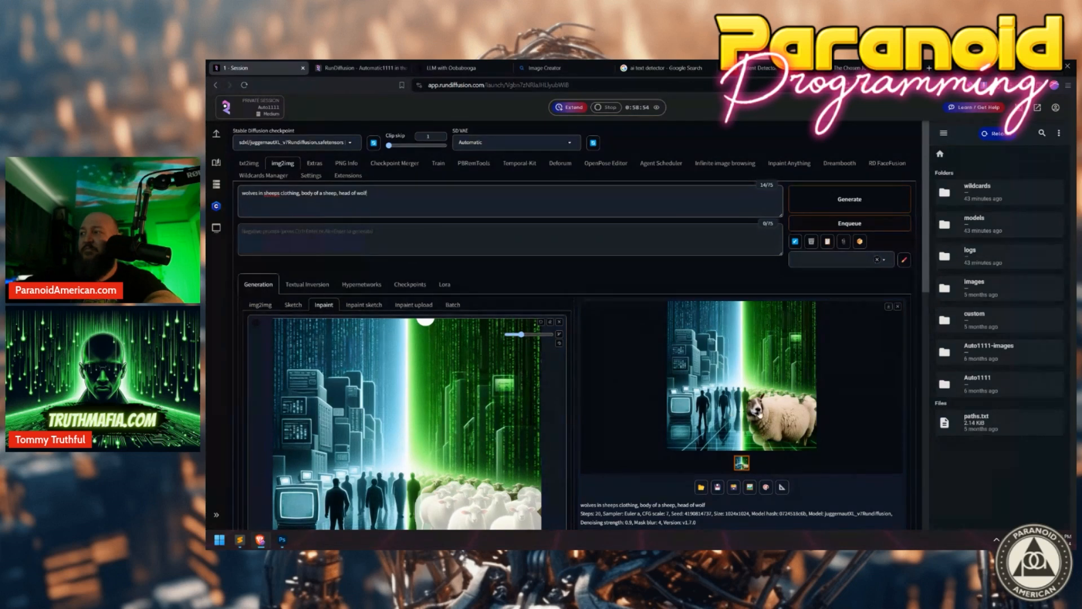
click(759, 414)
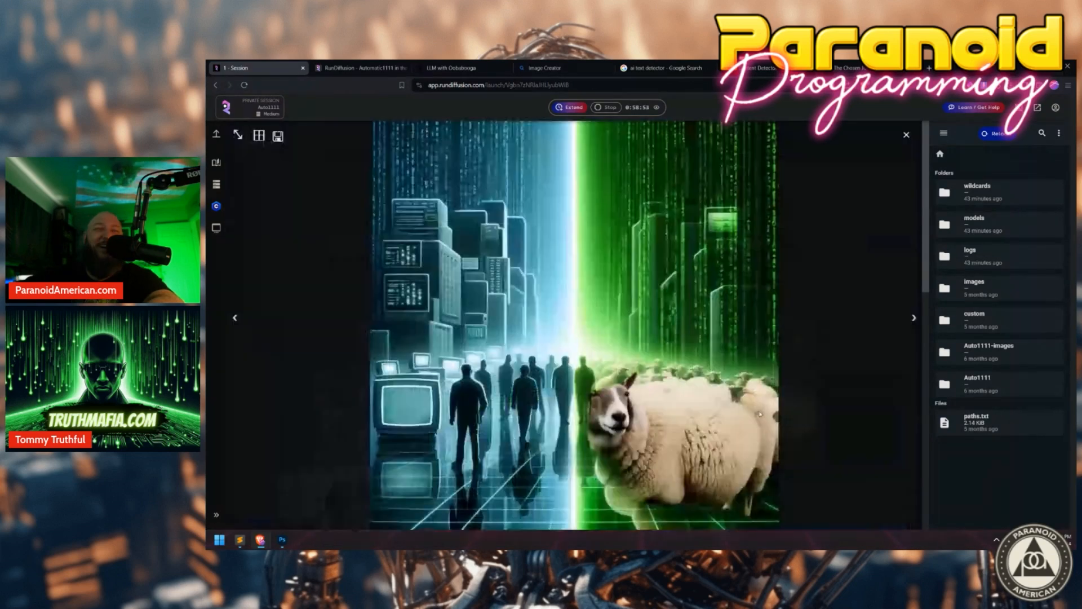
click(812, 420)
Lower the denoising strength to 0.7 and generate the wolf-headed sheep inpainting again.
scroll(482, 319, down, 5)
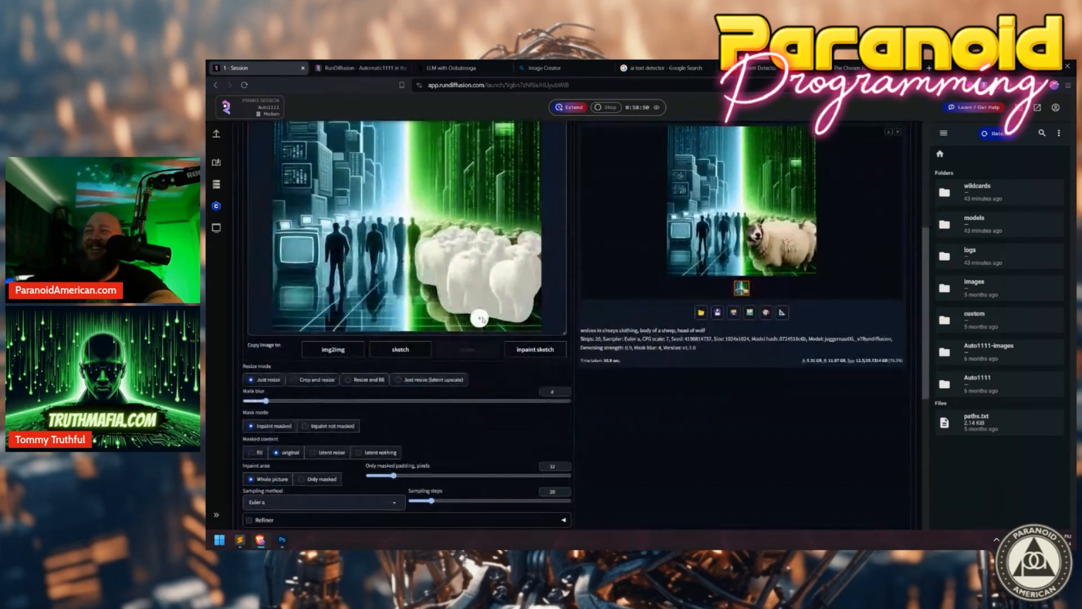
scroll(481, 319, down, 2)
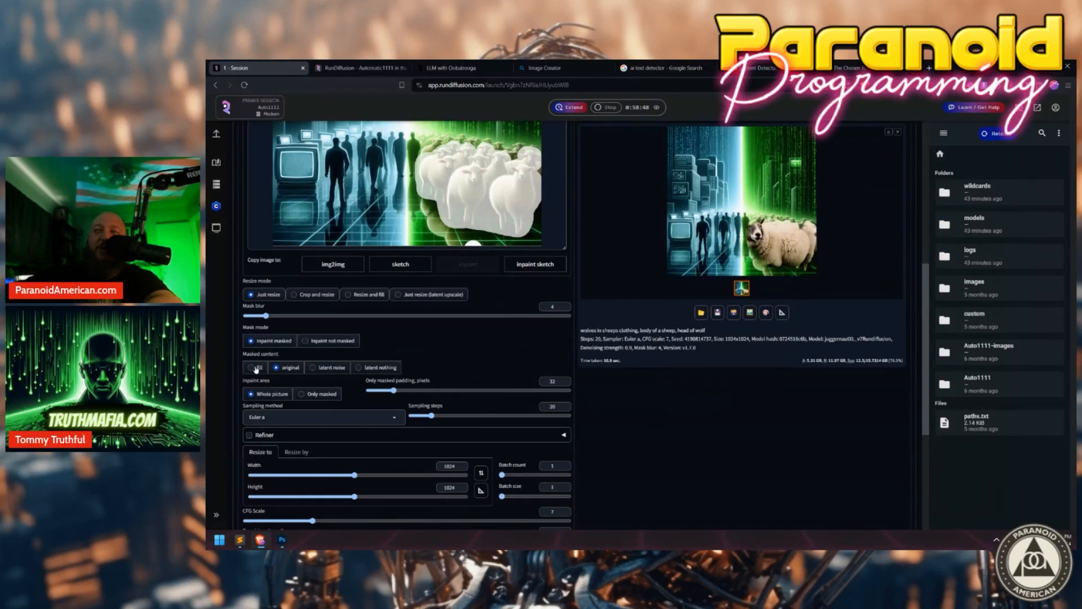
scroll(536, 417, down, 3)
drag(537, 413, 474, 416)
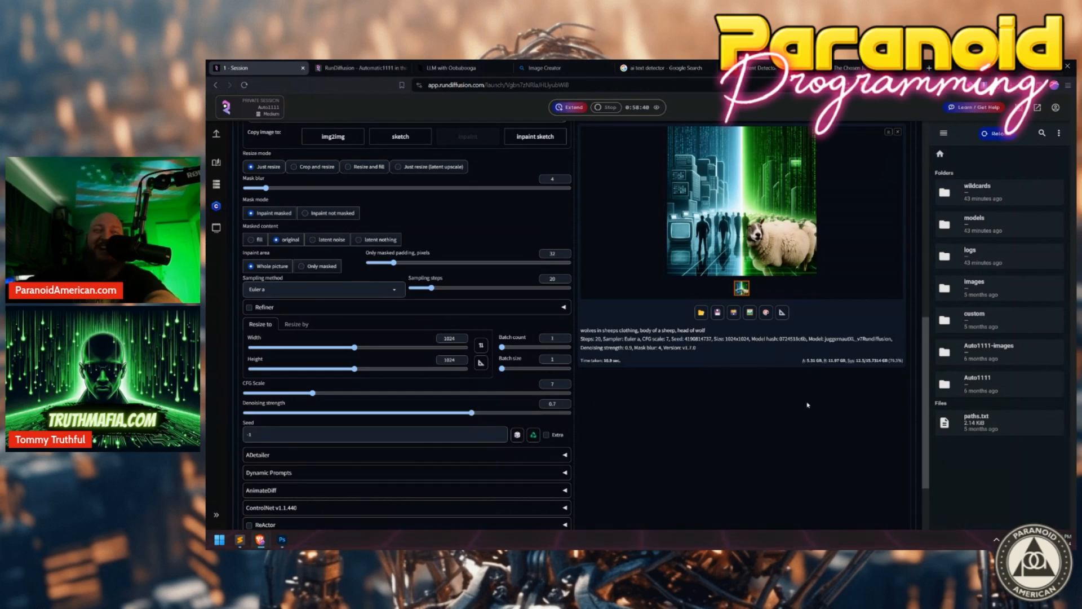
scroll(474, 338, up, 5)
scroll(778, 265, up, 3)
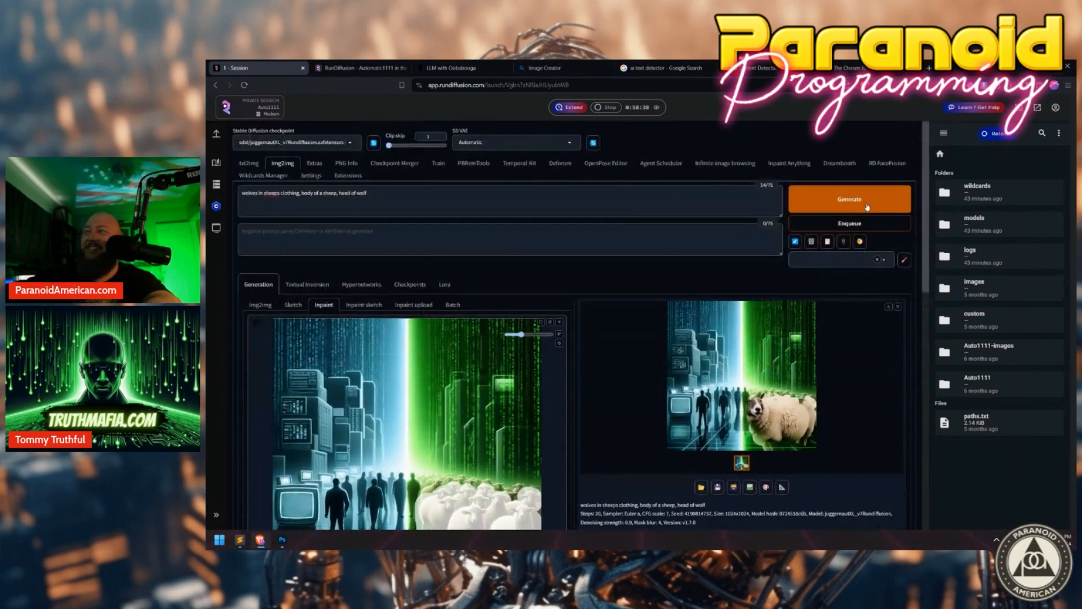
click(849, 197)
click(722, 412)
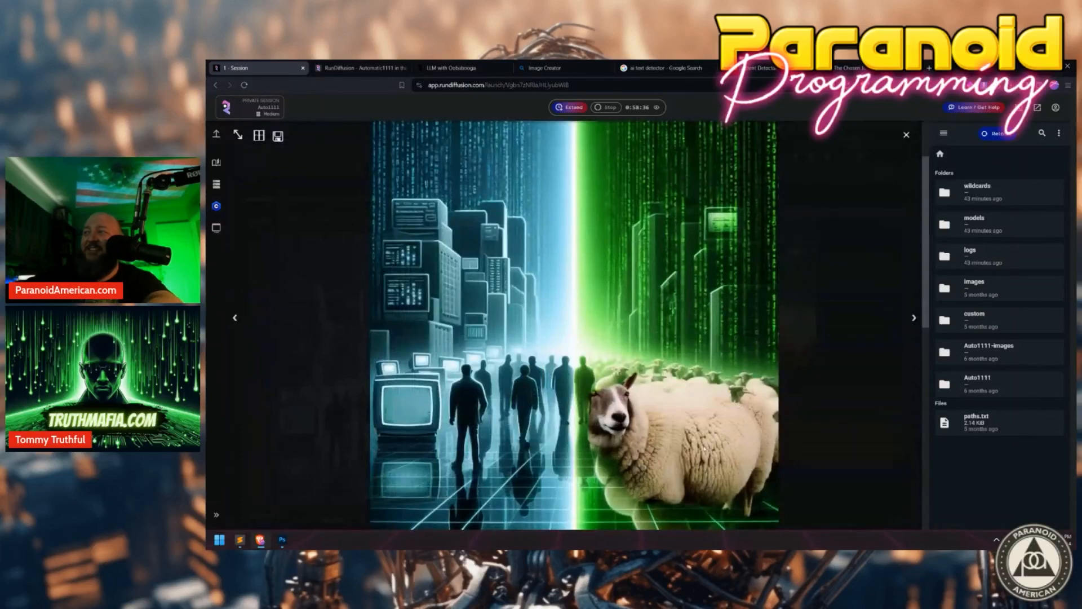
click(848, 427)
scroll(460, 360, up, 2)
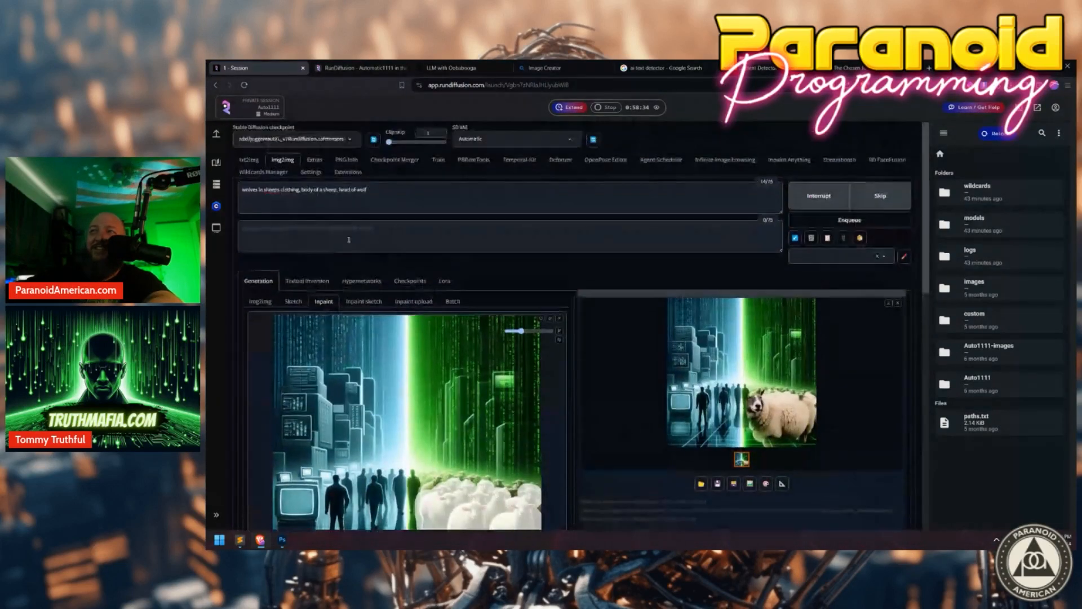
Clear the sheep mask, enlarge the brush, and mask the upper area of the image's blue half in full-screen view.
scroll(420, 388, down, 2)
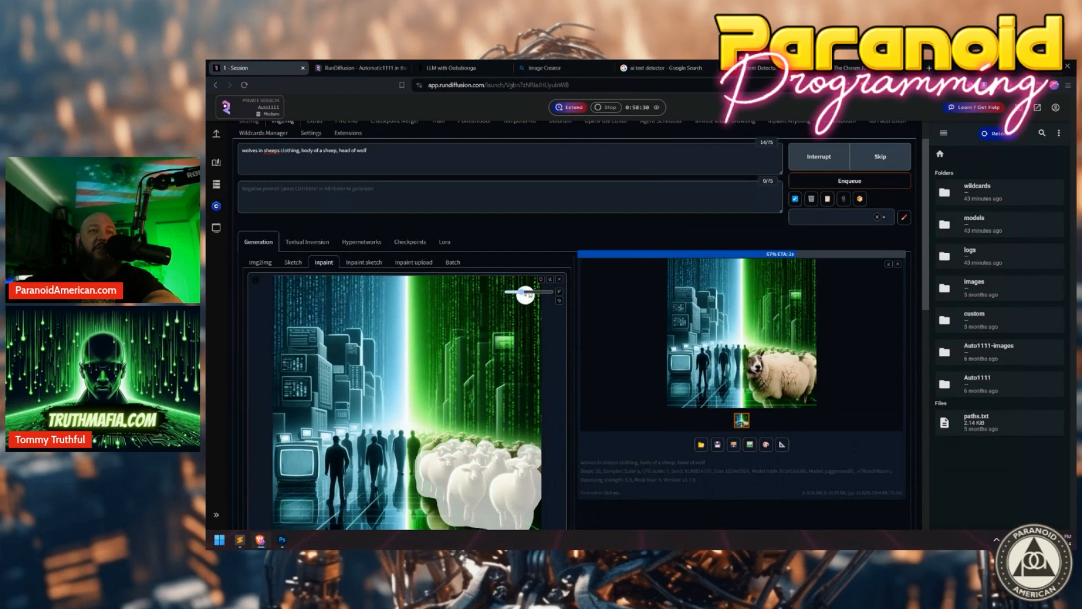
click(541, 279)
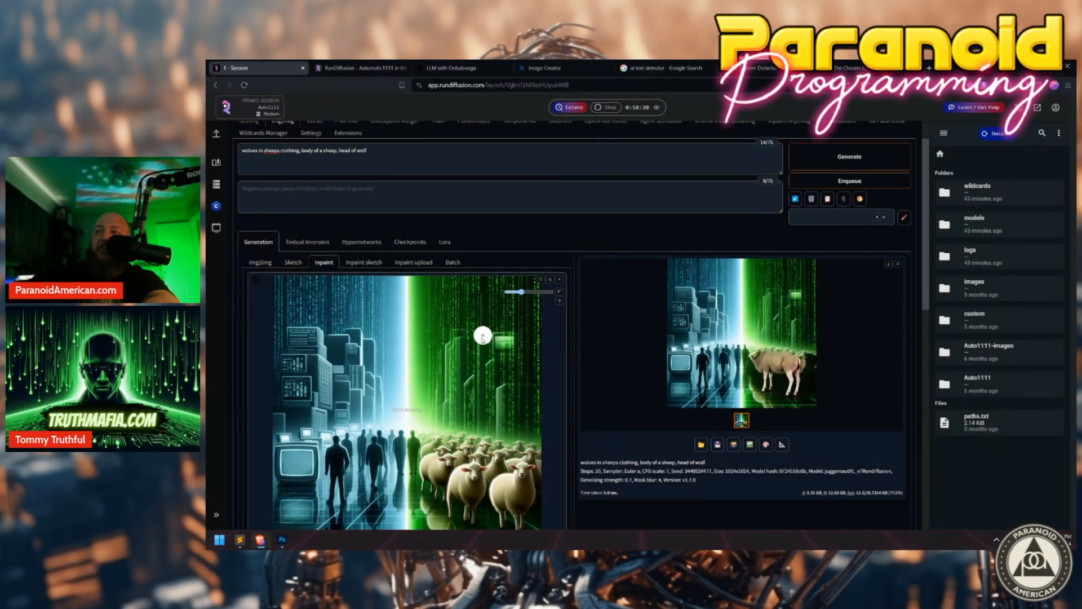
drag(521, 292, 534, 292)
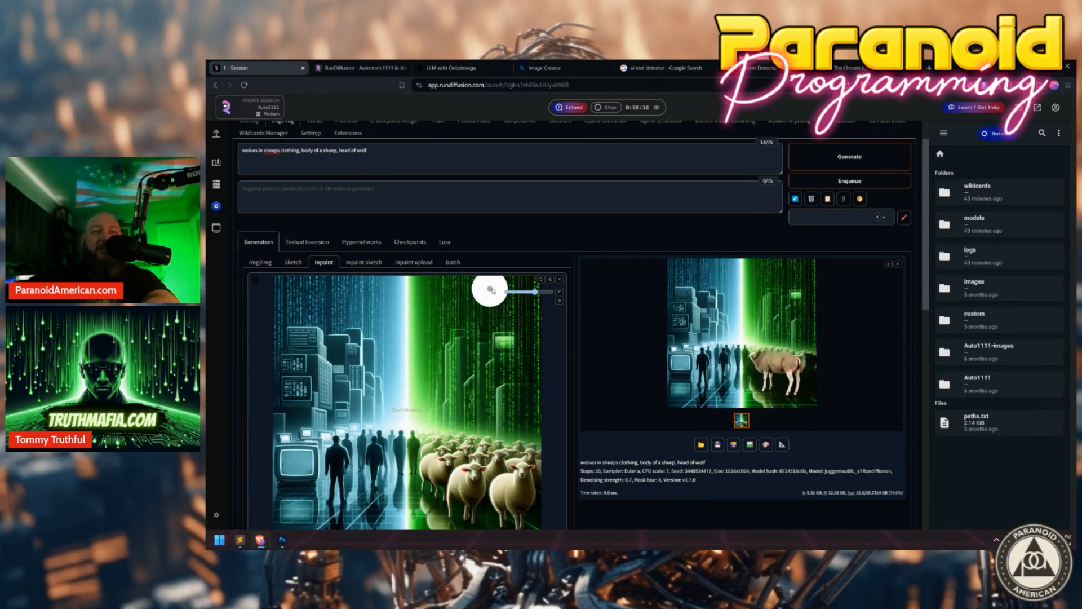
key(F11)
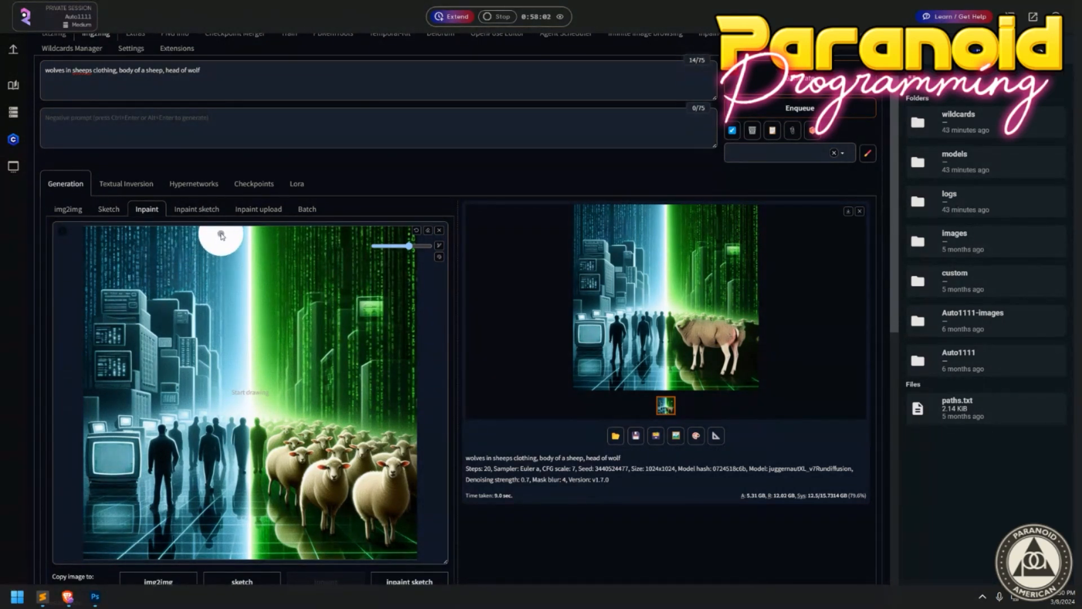
mouse_move(221, 235)
mouse_down()
mouse_move(189, 350)
mouse_move(98, 392)
mouse_move(95, 244)
mouse_move(90, 342)
mouse_move(102, 362)
mouse_move(163, 313)
mouse_move(192, 259)
mouse_move(171, 237)
mouse_move(115, 237)
mouse_move(129, 321)
mouse_move(160, 345)
mouse_move(125, 298)
mouse_move(151, 261)
mouse_up()
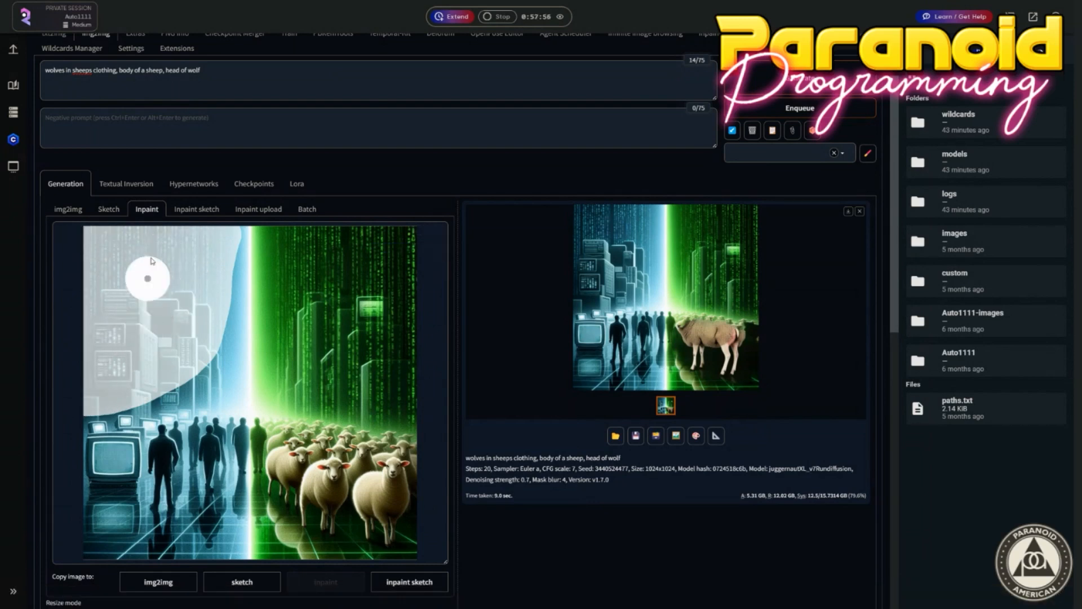
Replace the prompt with "dolphin made of matrix text" and generate the inpainting for the masked blue area.
drag(220, 79, 35, 80)
text(donut made of matrix)
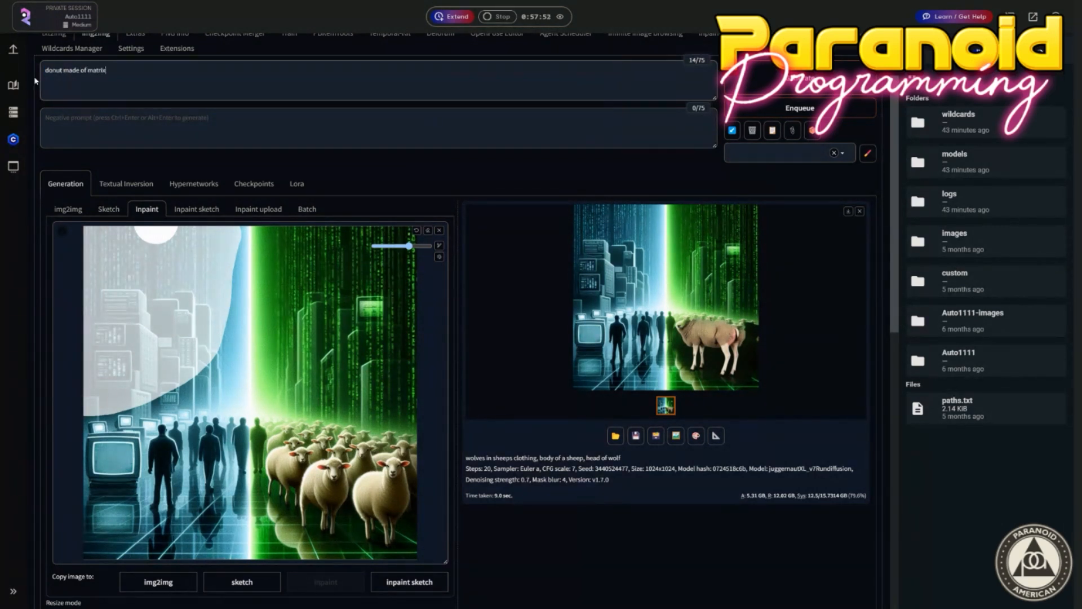
key(BackSpace)
key(BackSpace)
key(BackSpace)
key(BackSpace)
key(BackSpace)
key(BackSpace)
text(dolphin)
text( text)
key(ctrl+Return)
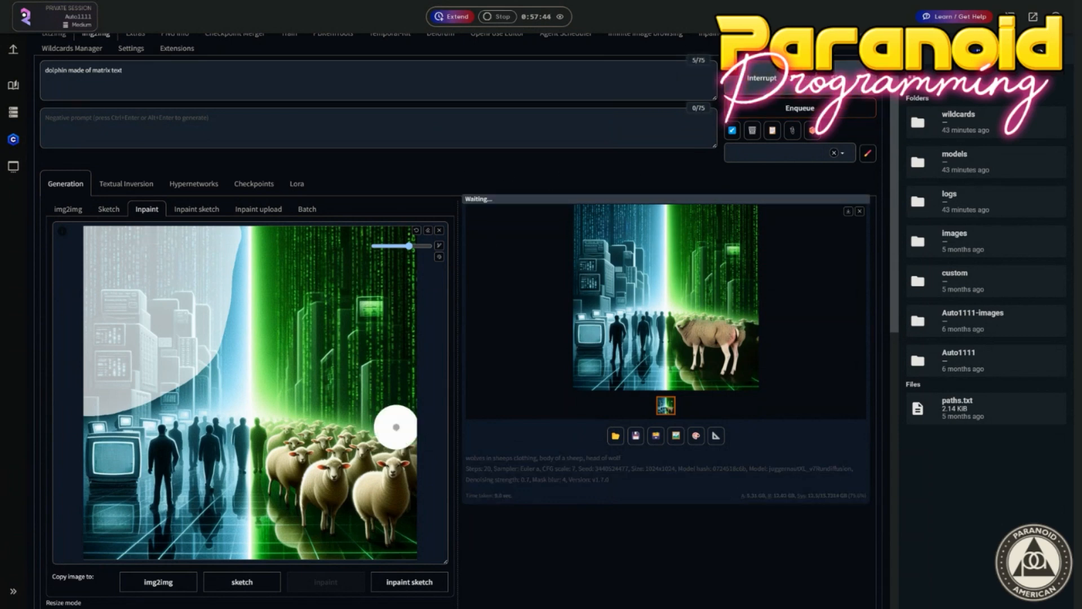
scroll(593, 453, down, 6)
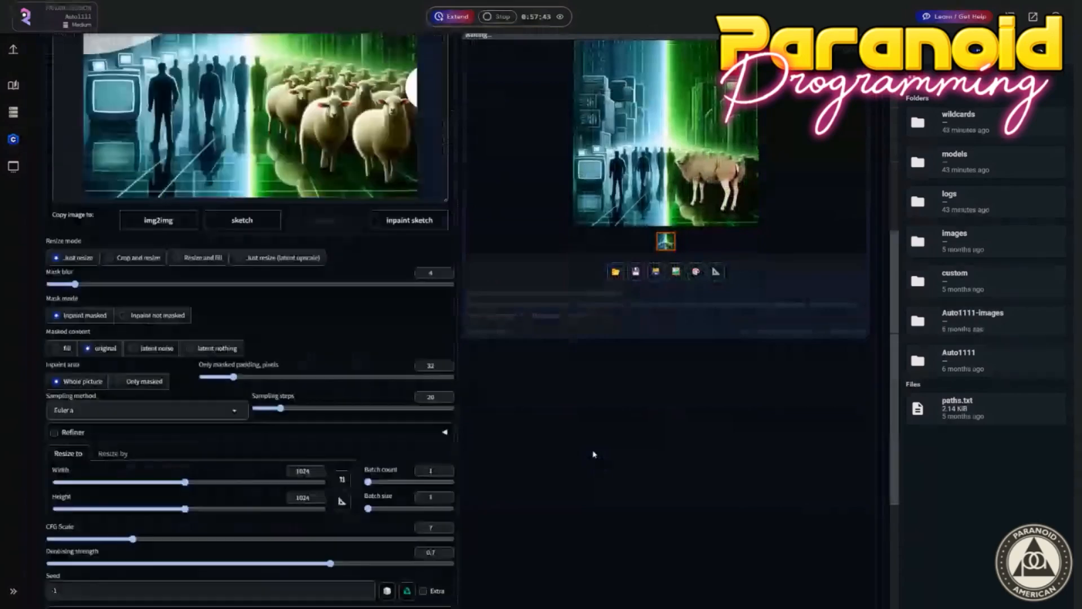
Inspect the enlarged output of the matrix-text dolphin inpainting as it generates and once it finishes.
scroll(581, 420, up, 1)
scroll(579, 416, up, 5)
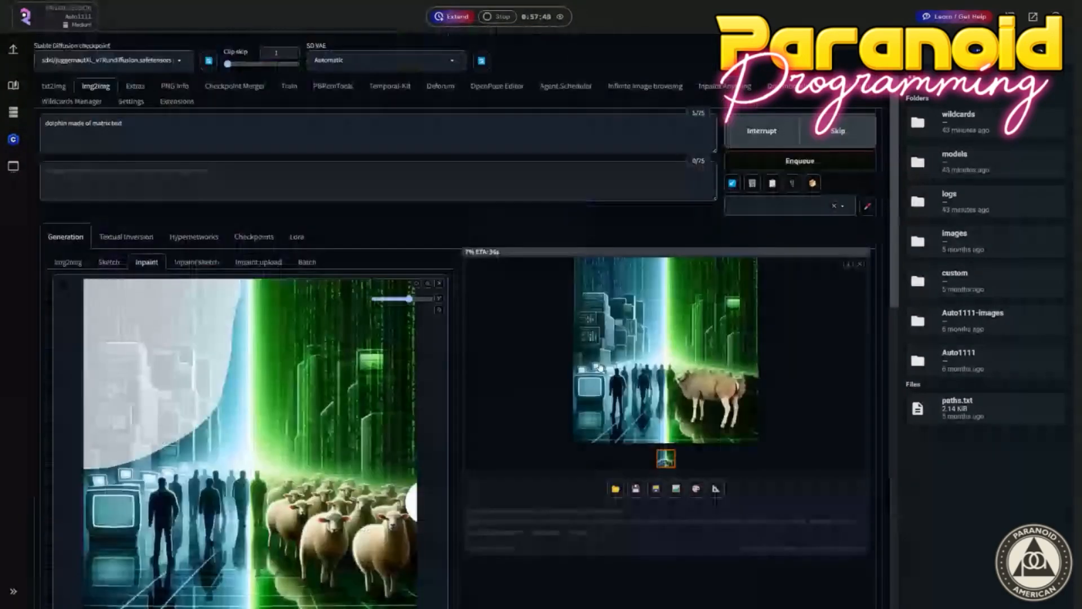
click(640, 335)
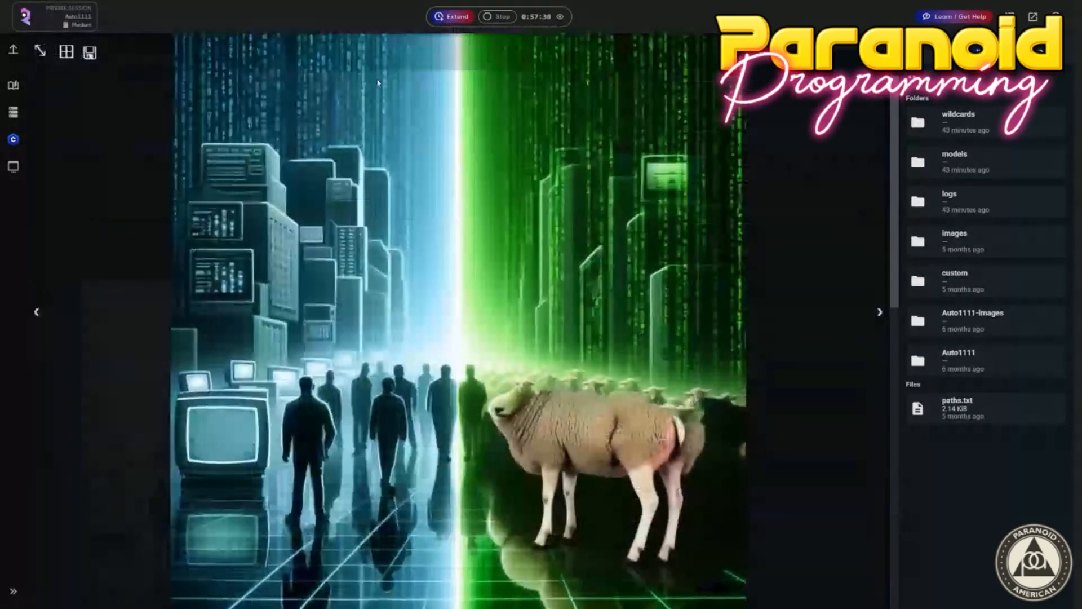
click(762, 349)
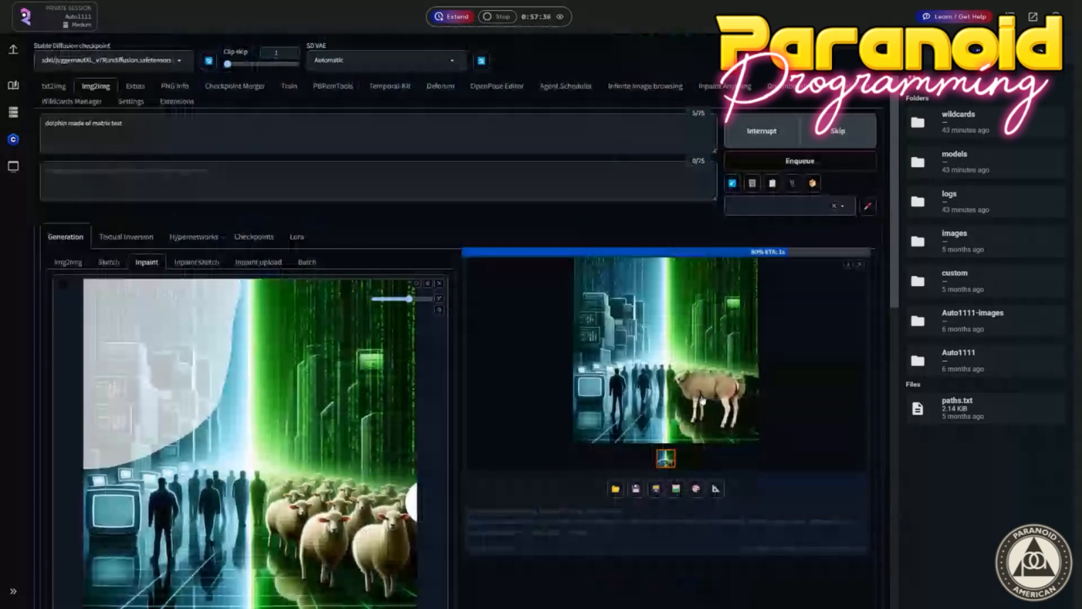
click(644, 329)
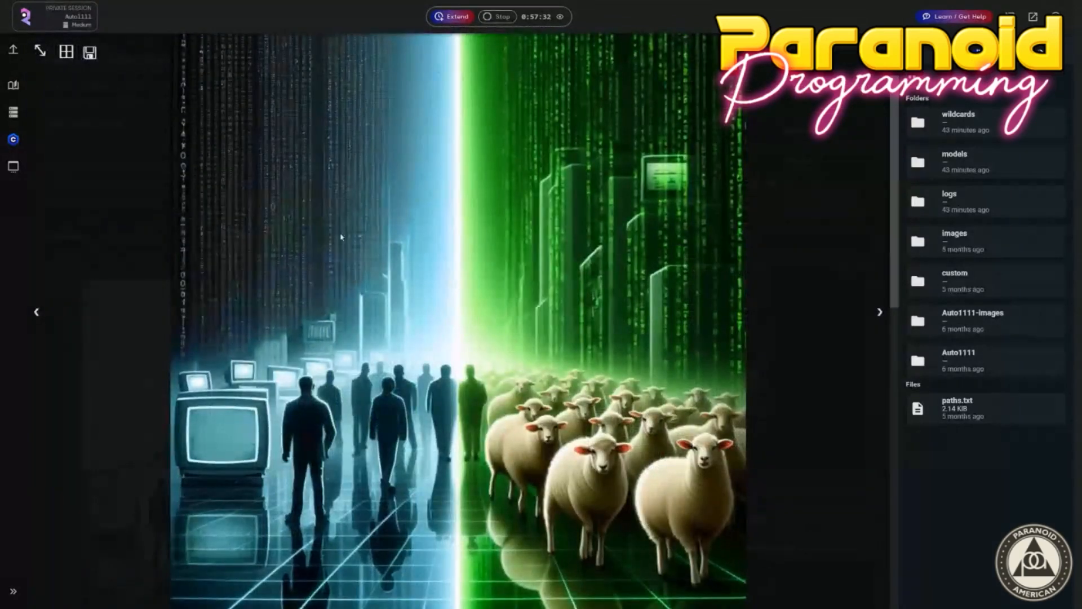
click(332, 218)
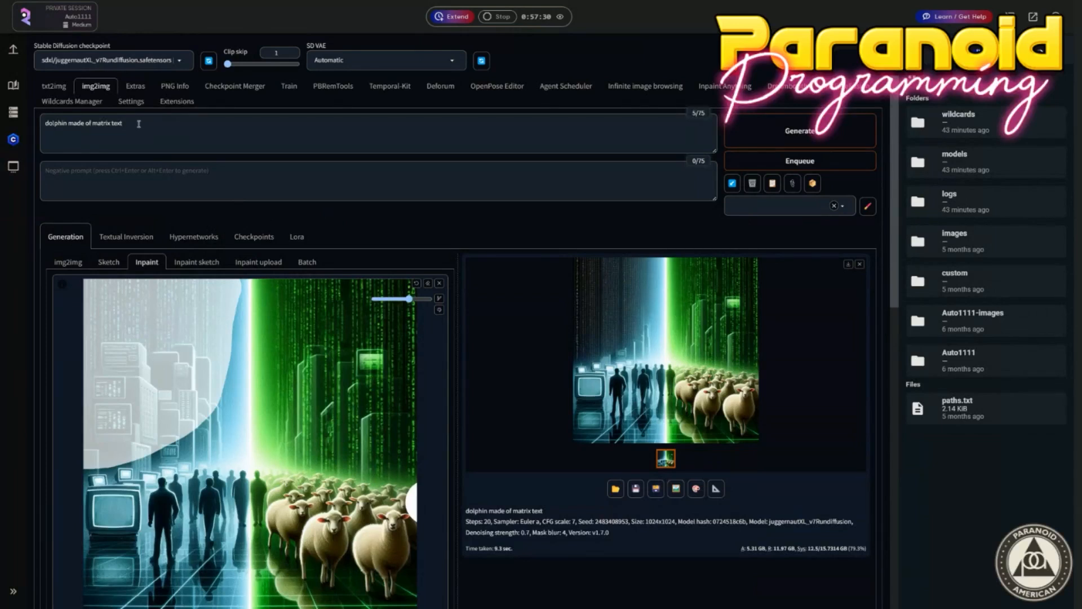
Shorten the prompt to "dolphin" and generate the inpainting of the masked blue area again.
drag(139, 124, 70, 124)
key(BackSpace)
click(778, 134)
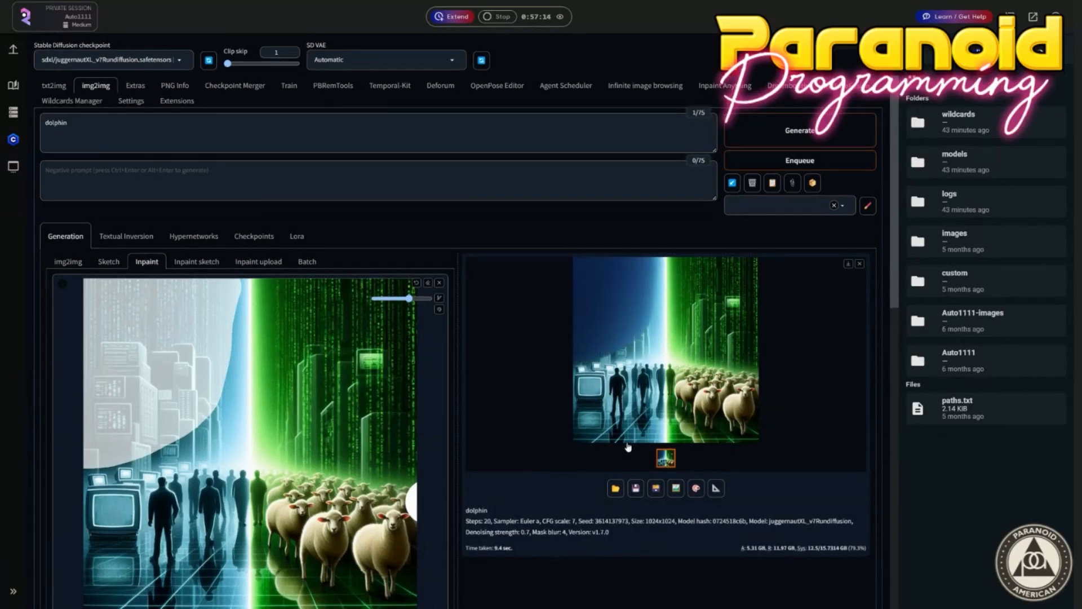
Raise the denoising strength to 0.74 and generate the dolphin inpainting again.
scroll(474, 408, down, 10)
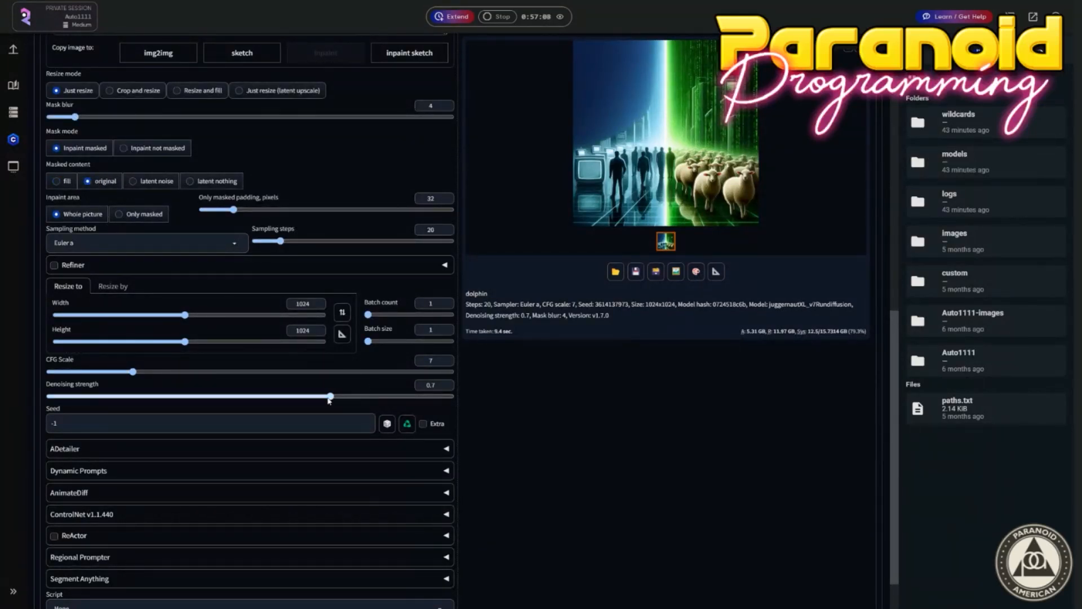
drag(329, 399, 348, 399)
scroll(741, 438, up, 4)
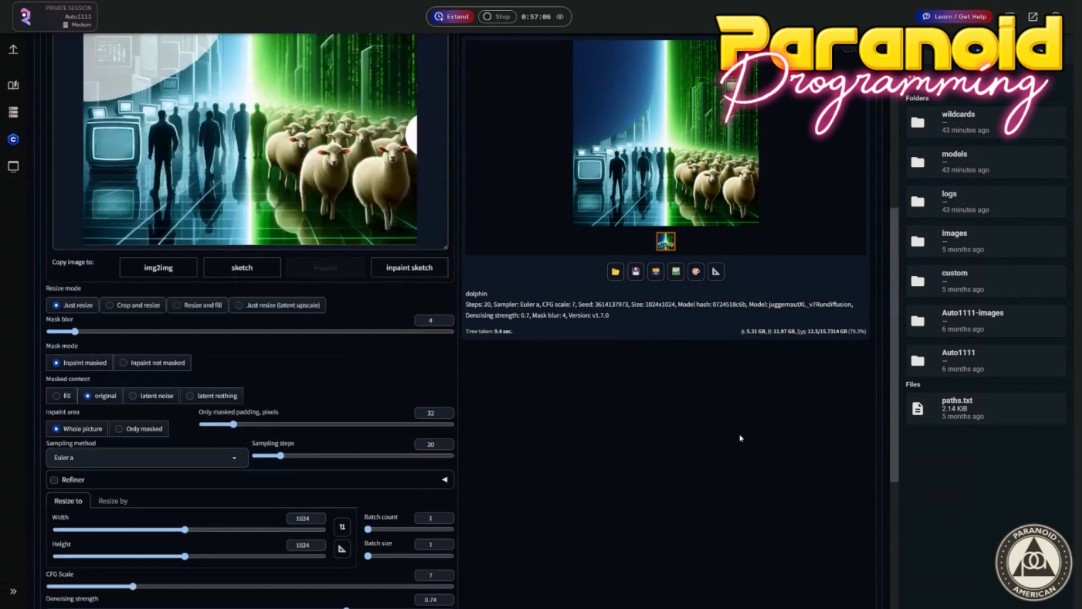
scroll(740, 438, up, 5)
click(799, 131)
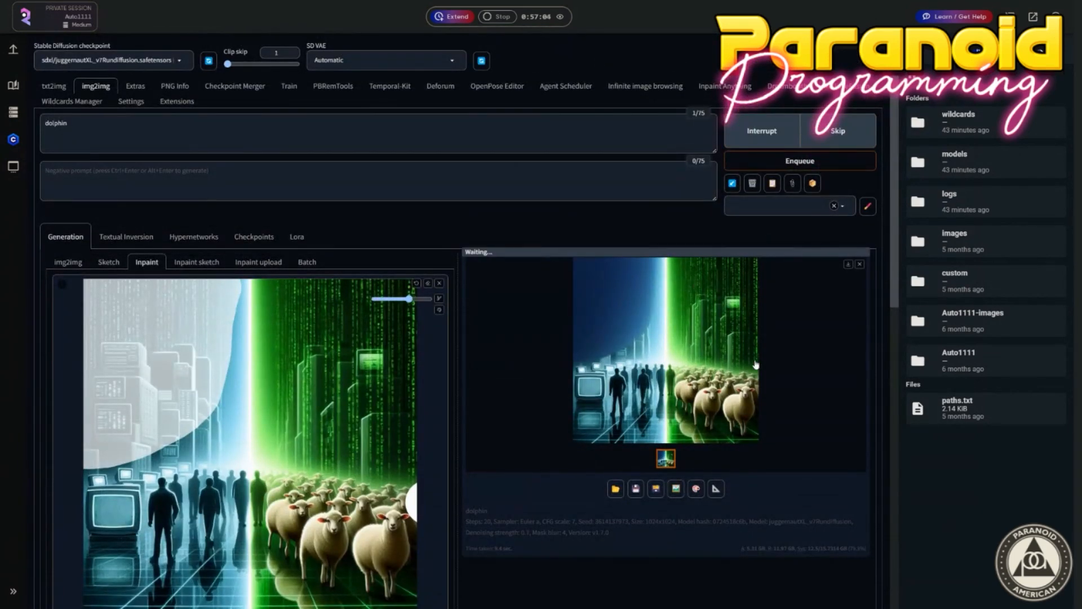
scroll(800, 400, down, 4)
scroll(804, 401, up, 4)
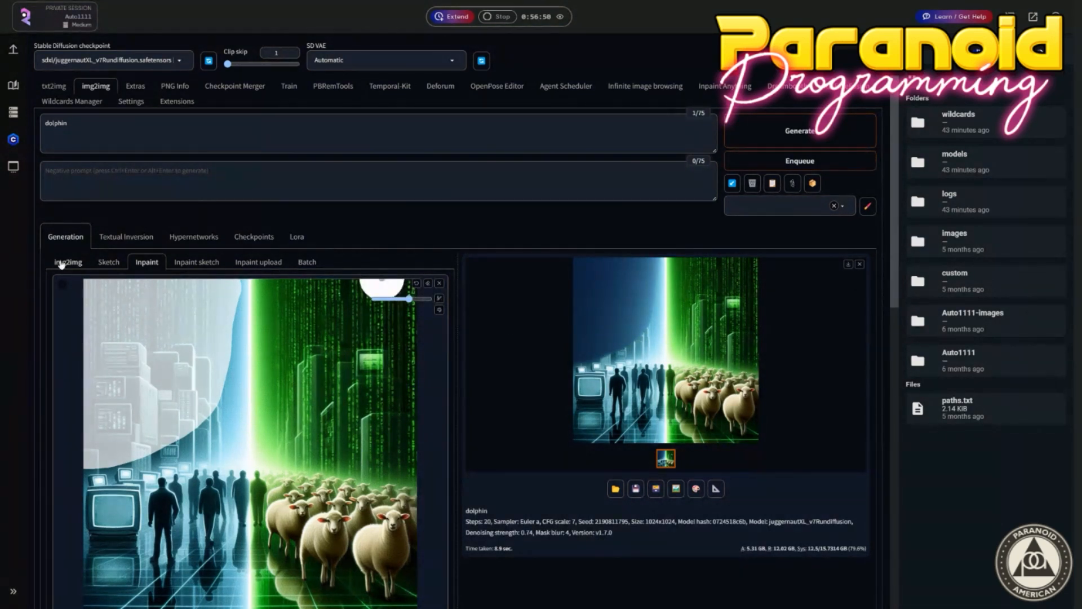
Return to the text-to-image results and send the generated old television image to inpainting.
click(68, 262)
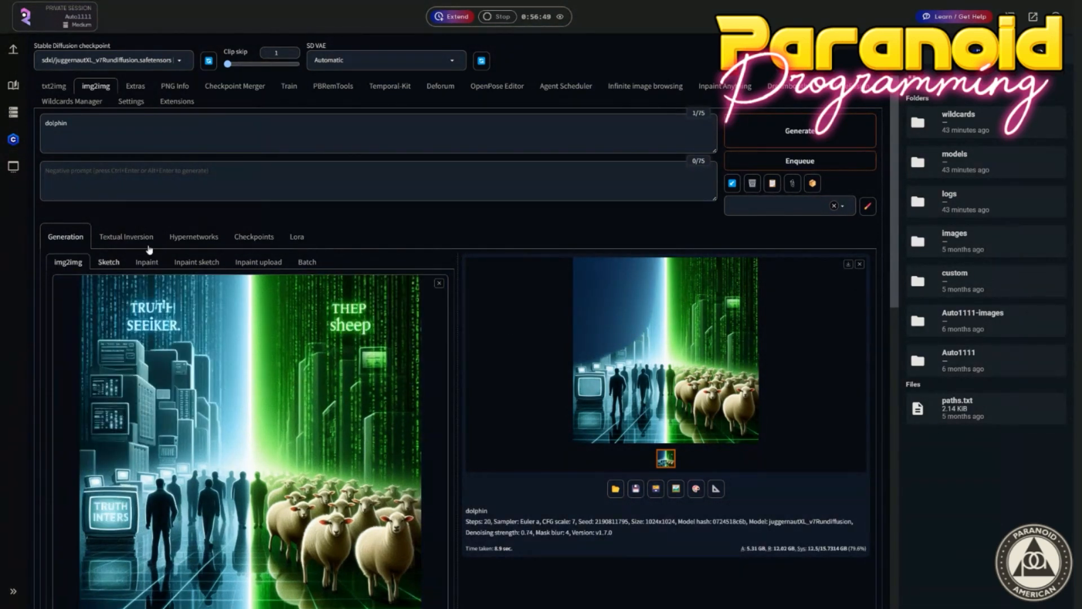
click(54, 85)
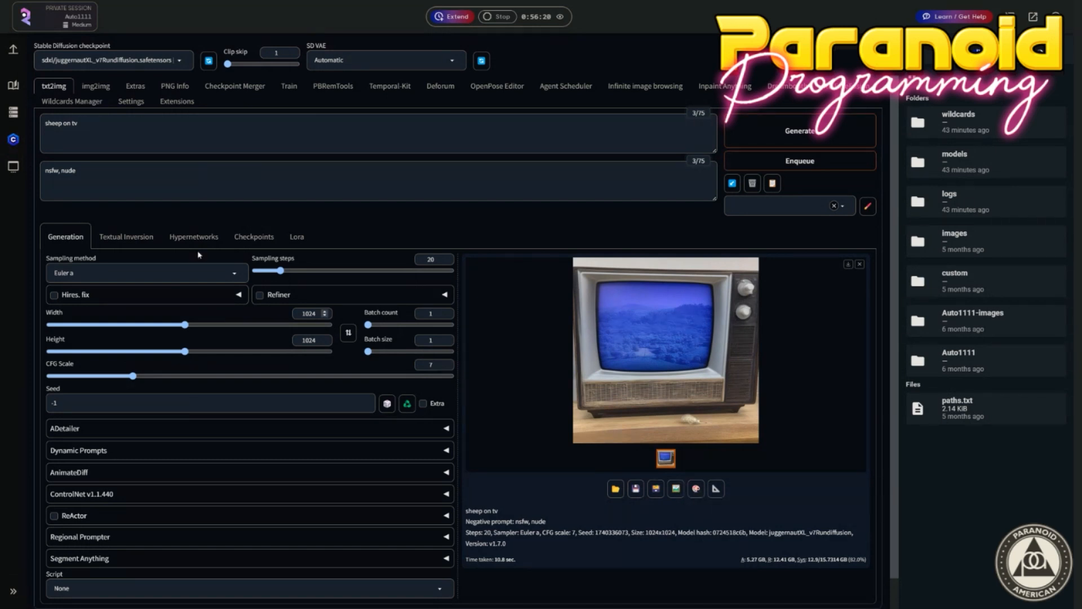
click(696, 490)
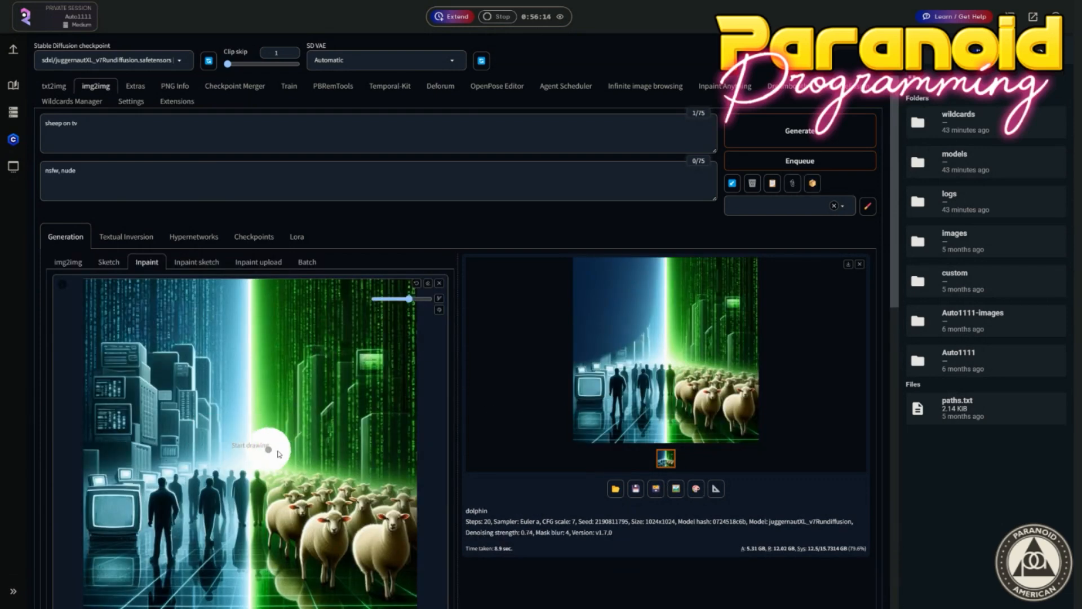
scroll(269, 442, down, 3)
scroll(265, 423, up, 2)
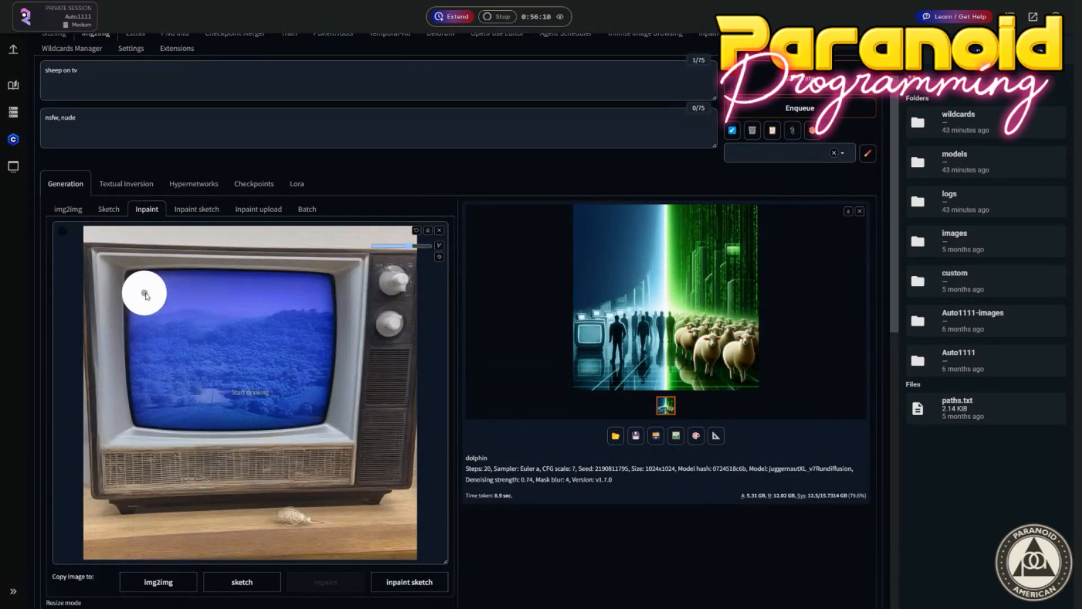
Mask the television's screen area and generate the inpainting with the prompt "sheep on tv".
mouse_move(142, 289)
mouse_down()
mouse_move(155, 393)
mouse_move(251, 410)
mouse_move(293, 404)
mouse_move(312, 383)
mouse_move(317, 307)
mouse_move(205, 287)
mouse_move(180, 335)
mouse_move(260, 392)
mouse_move(292, 315)
mouse_move(189, 312)
mouse_move(194, 377)
mouse_move(234, 348)
mouse_up()
scroll(502, 362, up, 2)
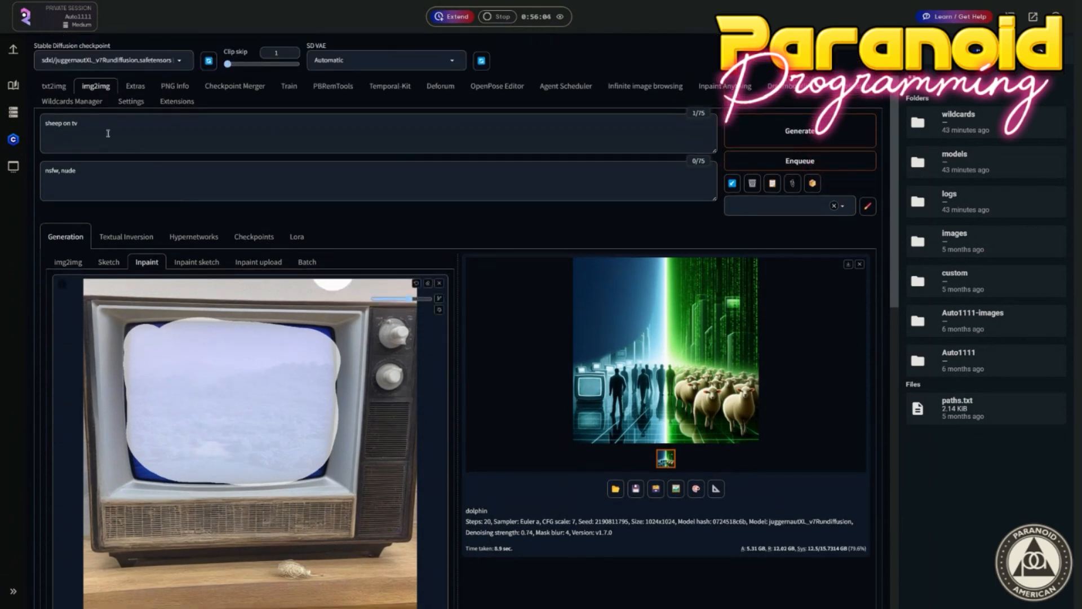
drag(107, 134, 21, 129)
click(749, 135)
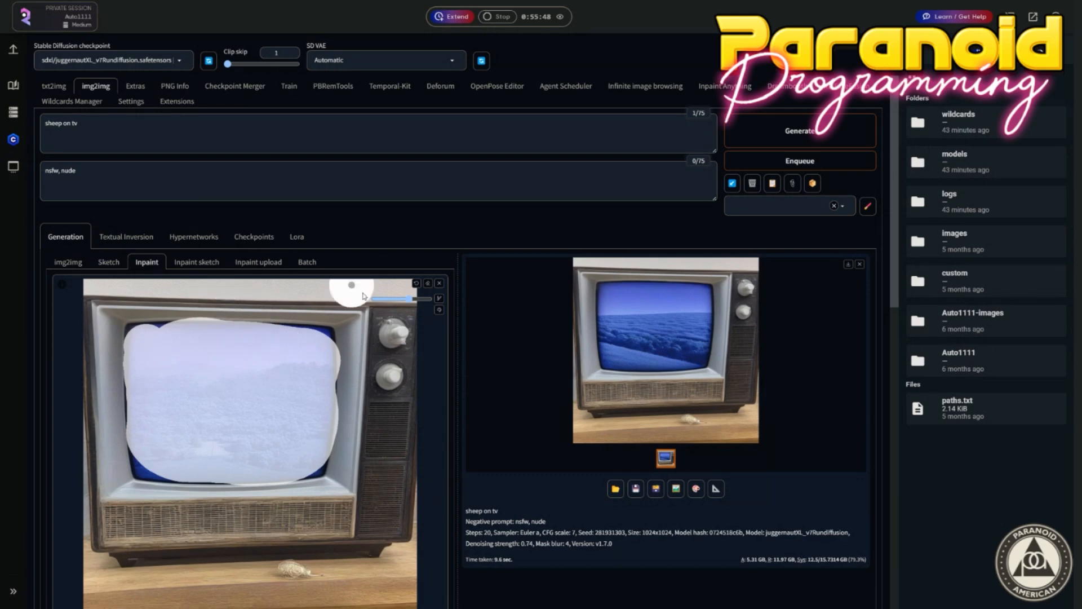
Raise the denoising strength to 0.9 and generate the sheep-on-TV inpainting again.
scroll(512, 361, down, 4)
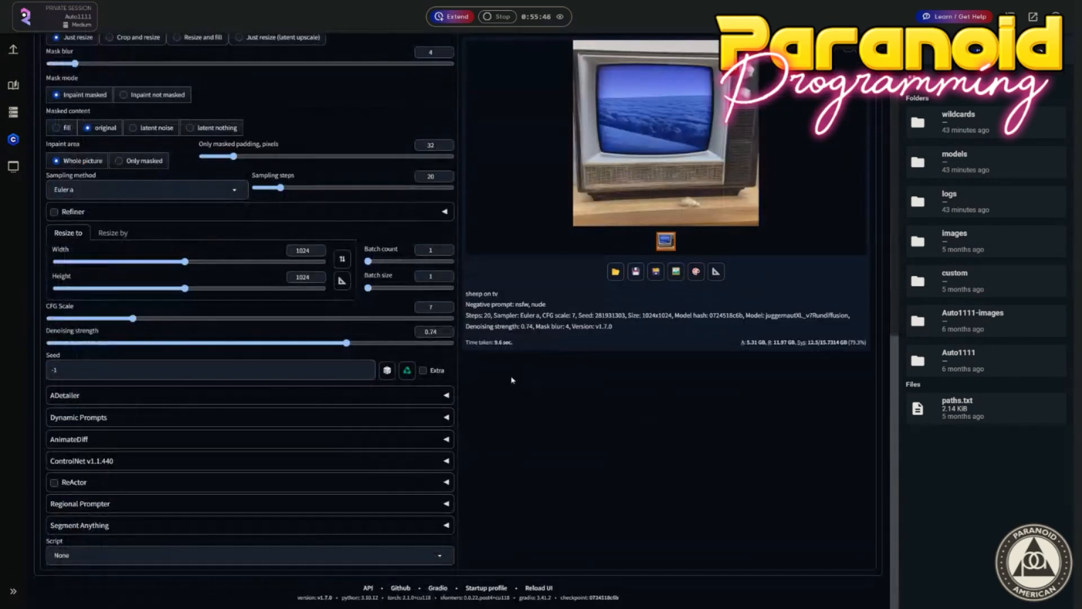
scroll(511, 380, up, 2)
drag(346, 449, 411, 444)
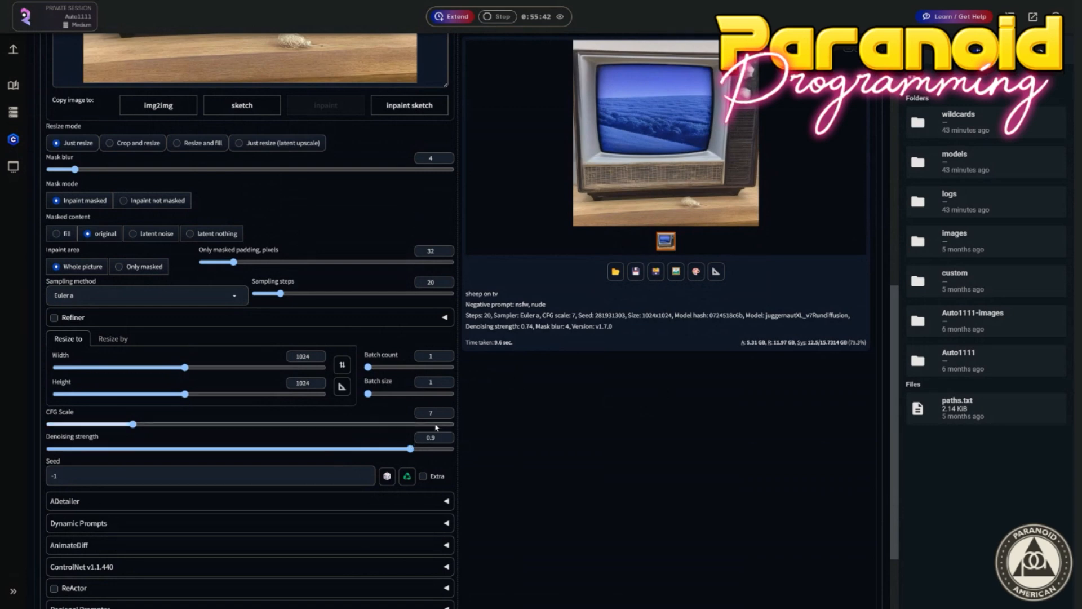
scroll(616, 324, up, 8)
scroll(617, 325, up, 2)
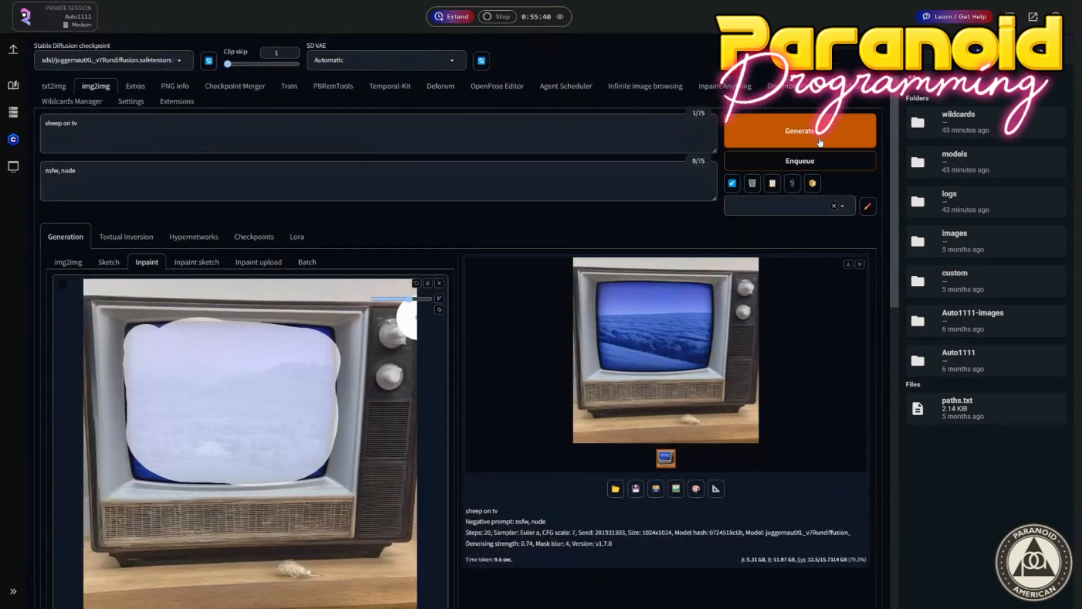
click(819, 142)
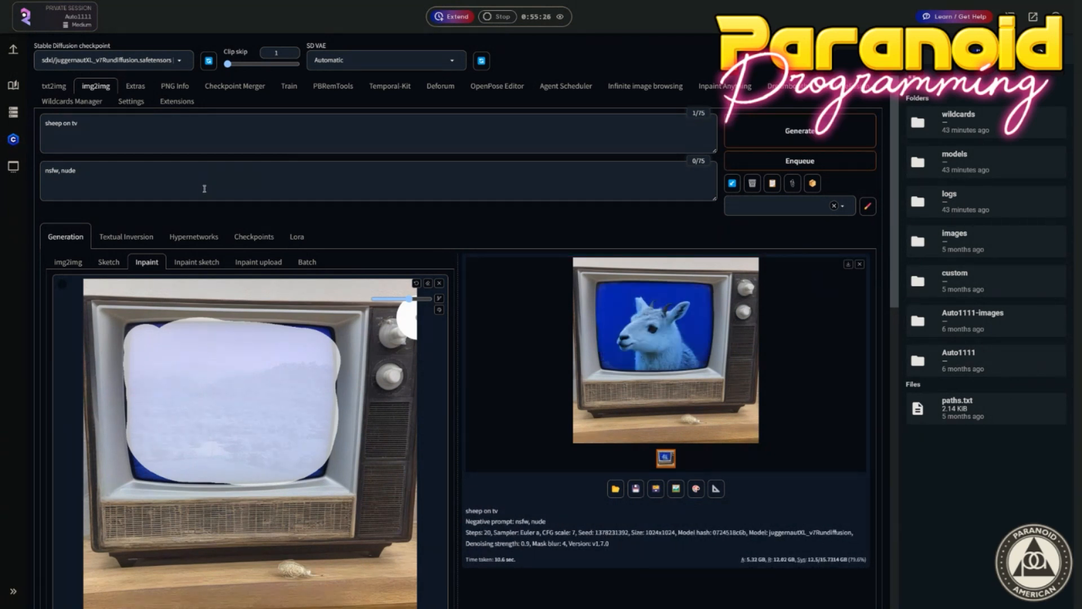
Inspect the enlarged output of the sheep-on-TV inpainting.
click(684, 342)
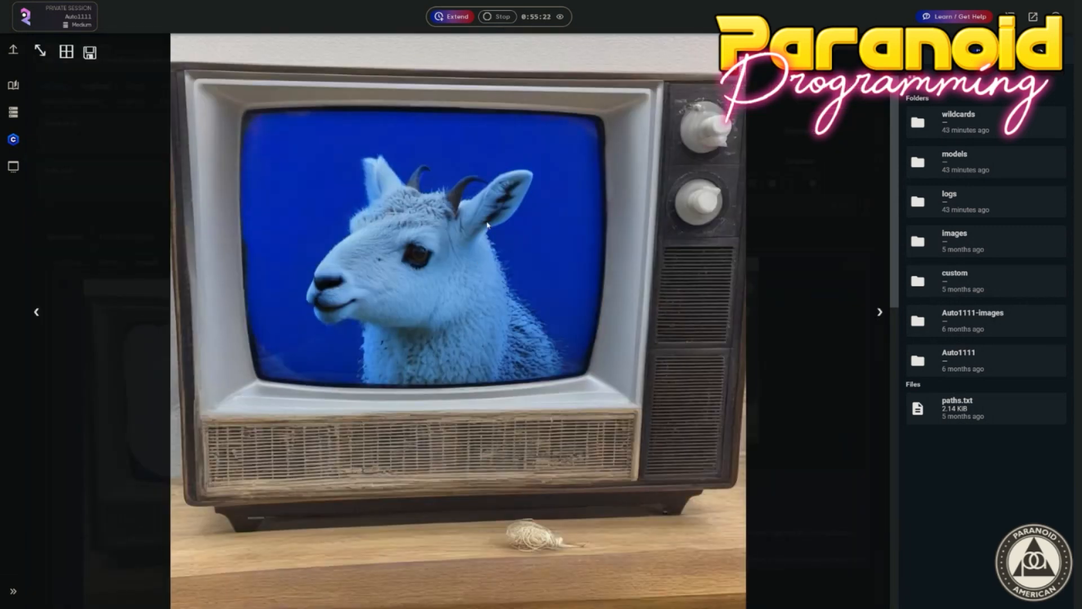
click(392, 323)
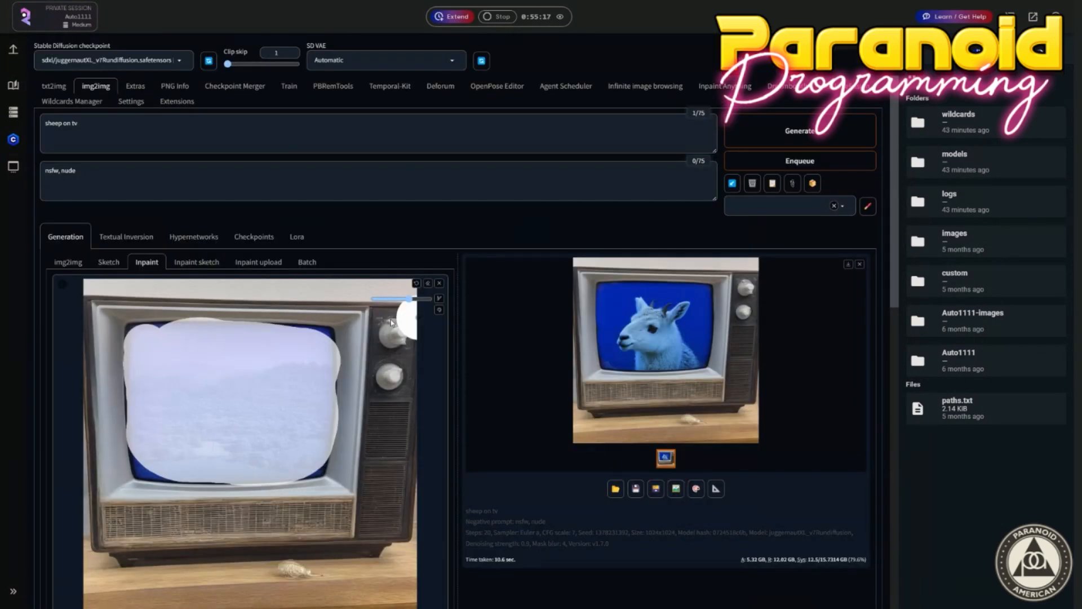
click(619, 350)
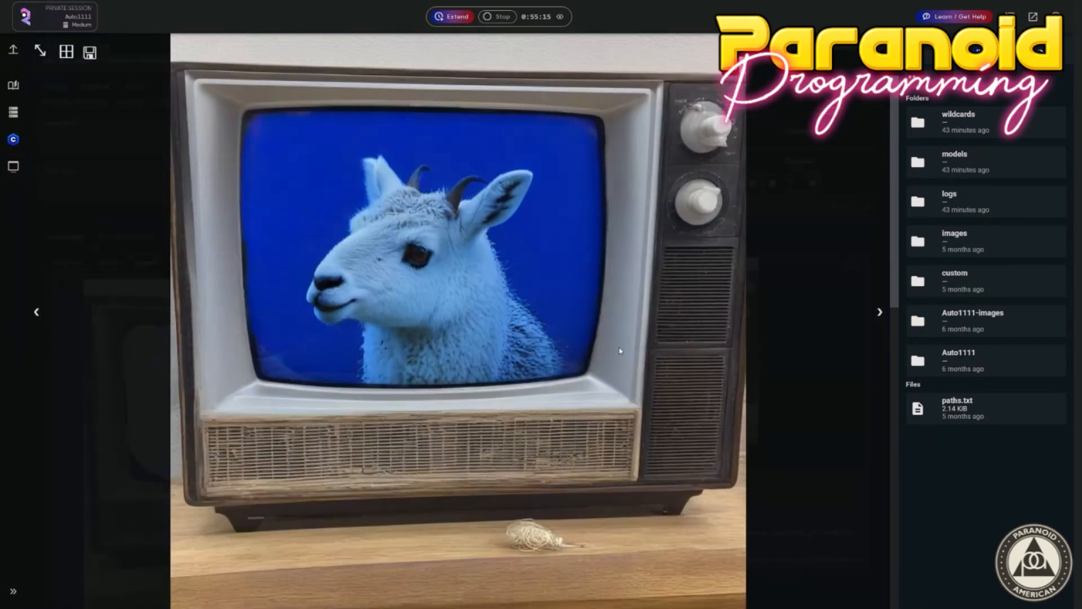
click(556, 296)
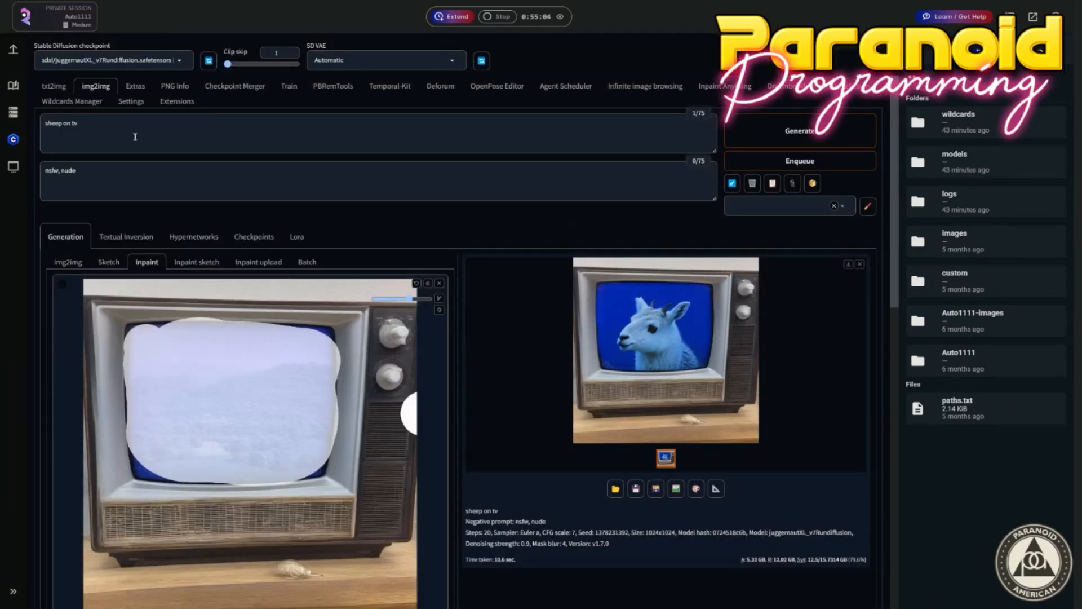
Replace the prompt with "alien on tv", generate the inpainting, and inspect the enlarged output.
drag(83, 127, 27, 130)
text(alien on)
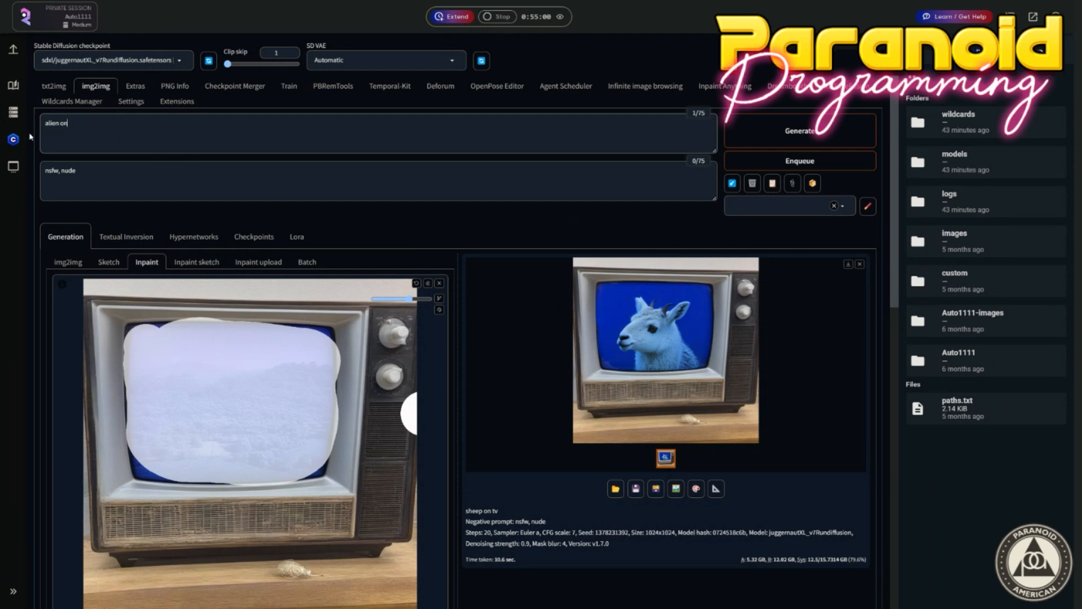
text( tv)
click(799, 131)
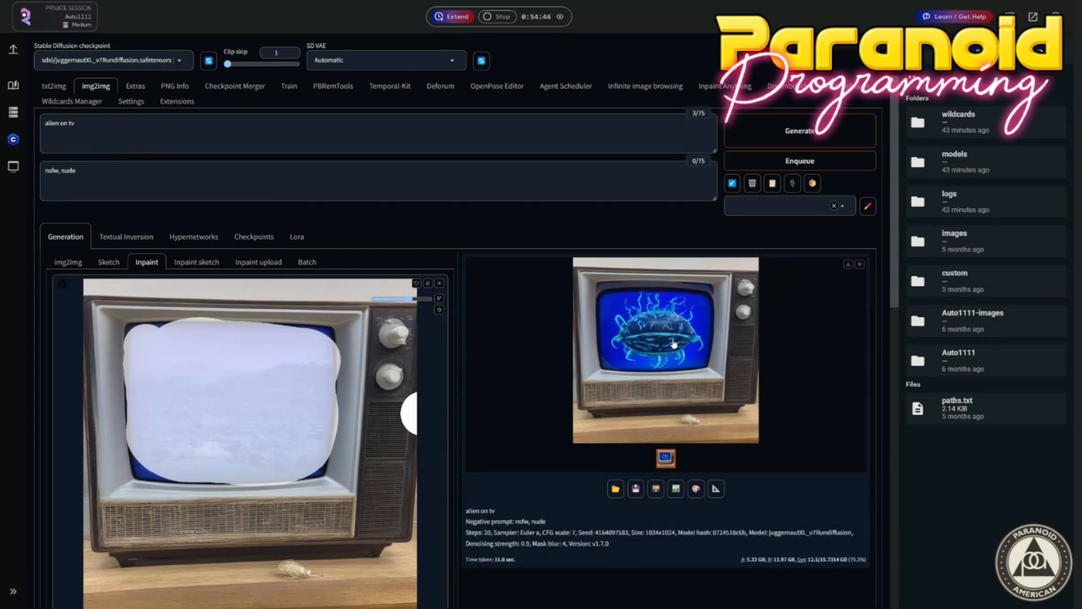
click(665, 354)
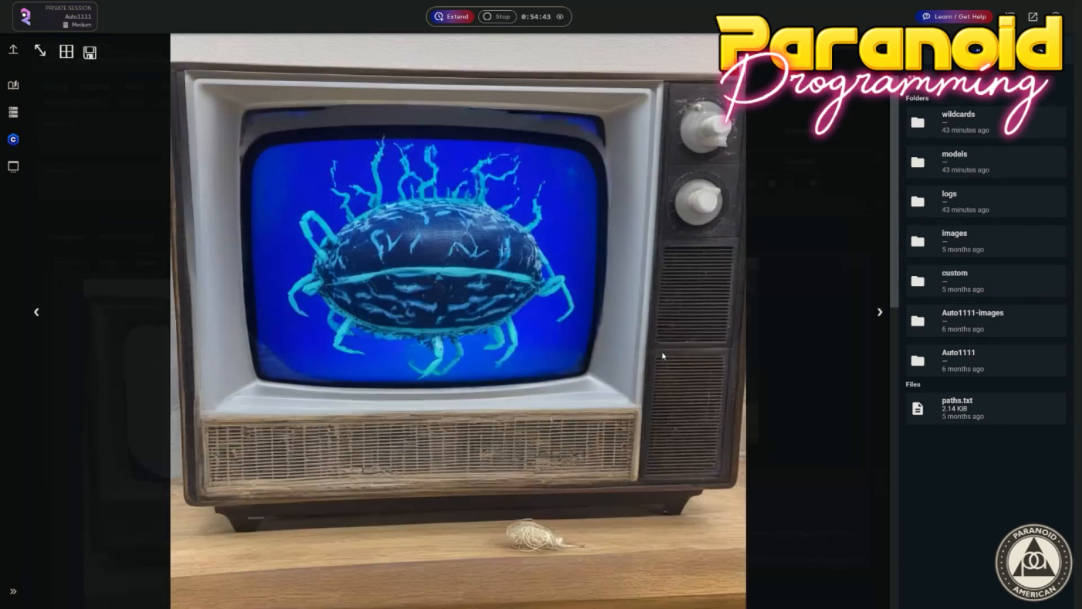
click(465, 341)
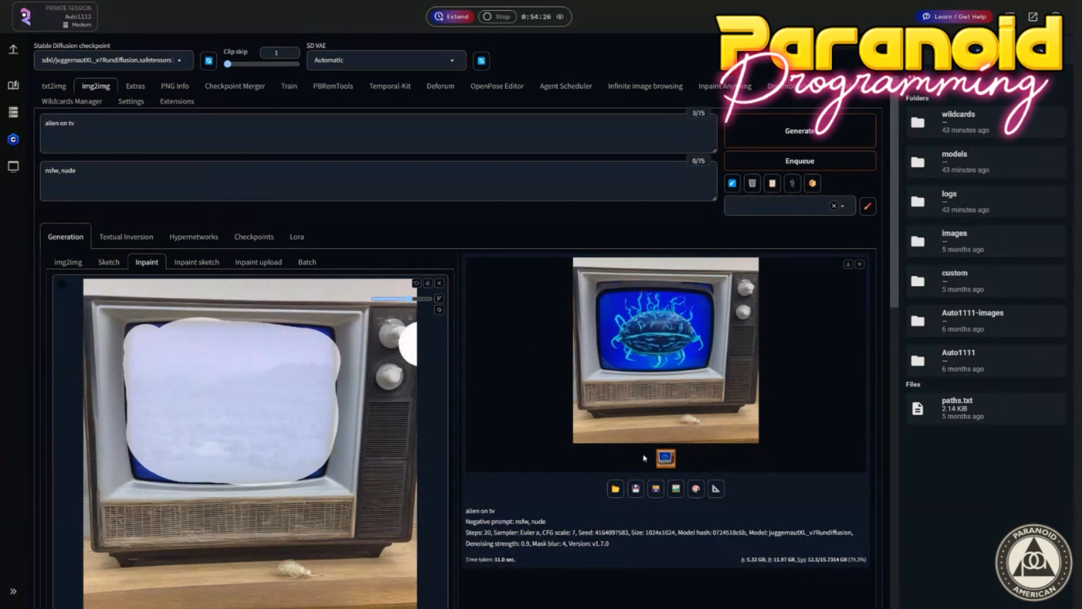
Send the alien television output to inpainting and mask its whole screen area.
click(695, 489)
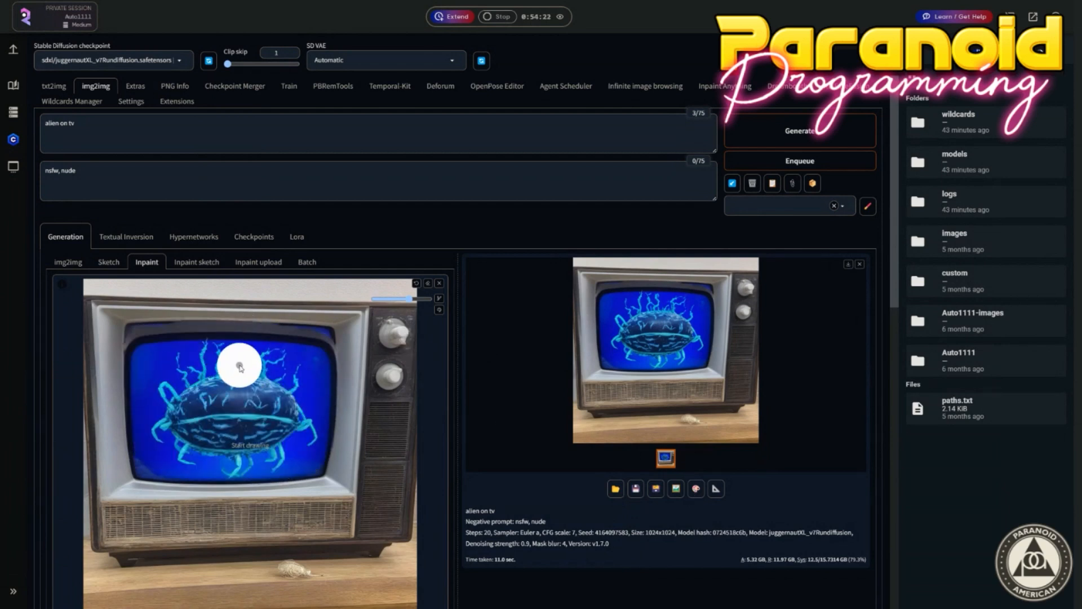
mouse_move(204, 369)
mouse_down()
mouse_move(149, 366)
mouse_move(145, 459)
mouse_move(300, 461)
mouse_move(312, 451)
mouse_move(315, 374)
mouse_move(272, 355)
mouse_move(220, 357)
mouse_move(181, 389)
mouse_move(202, 435)
mouse_move(289, 394)
mouse_move(199, 422)
mouse_move(246, 413)
mouse_move(184, 438)
mouse_move(184, 423)
mouse_move(222, 401)
mouse_up()
Change the prompt to "old tv", set the mask mode to Inpaint not masked, and generate the area around the screen.
drag(79, 123, 23, 125)
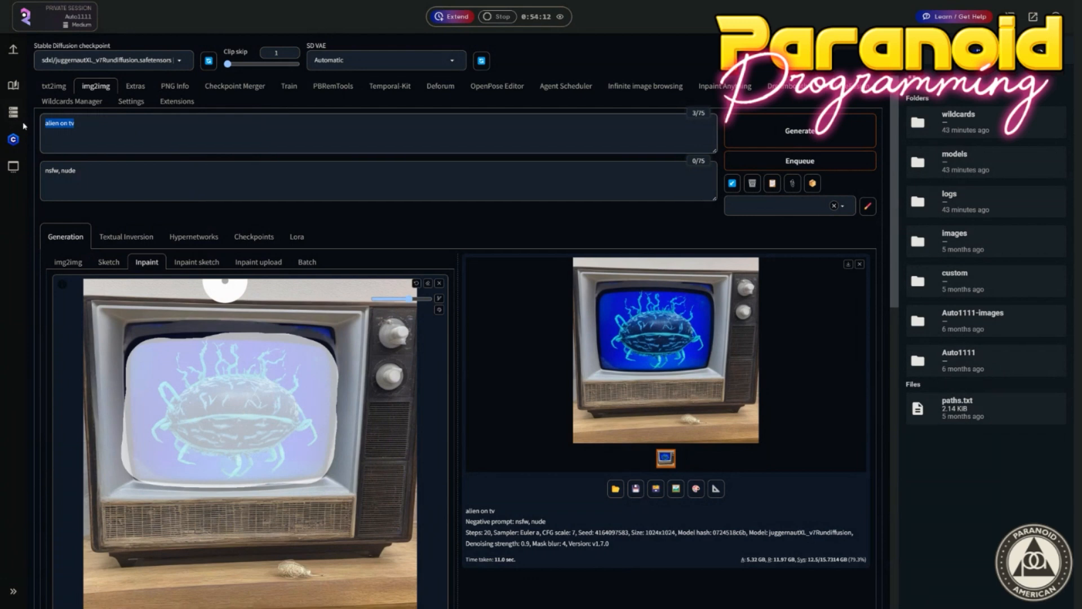
text(old)
scroll(454, 378, down, 7)
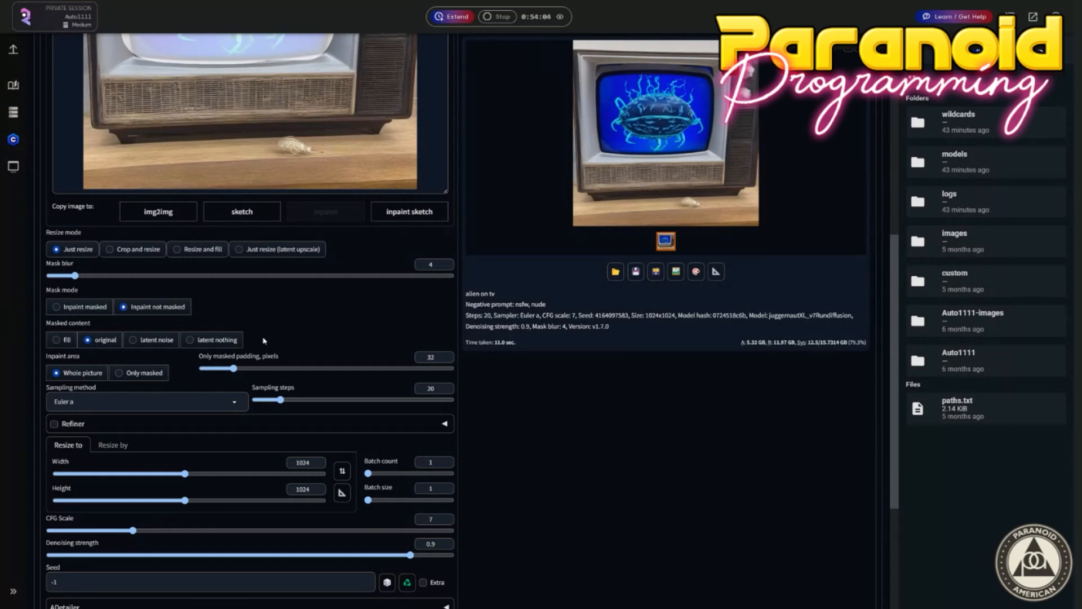
scroll(150, 311, up, 7)
scroll(583, 253, up, 1)
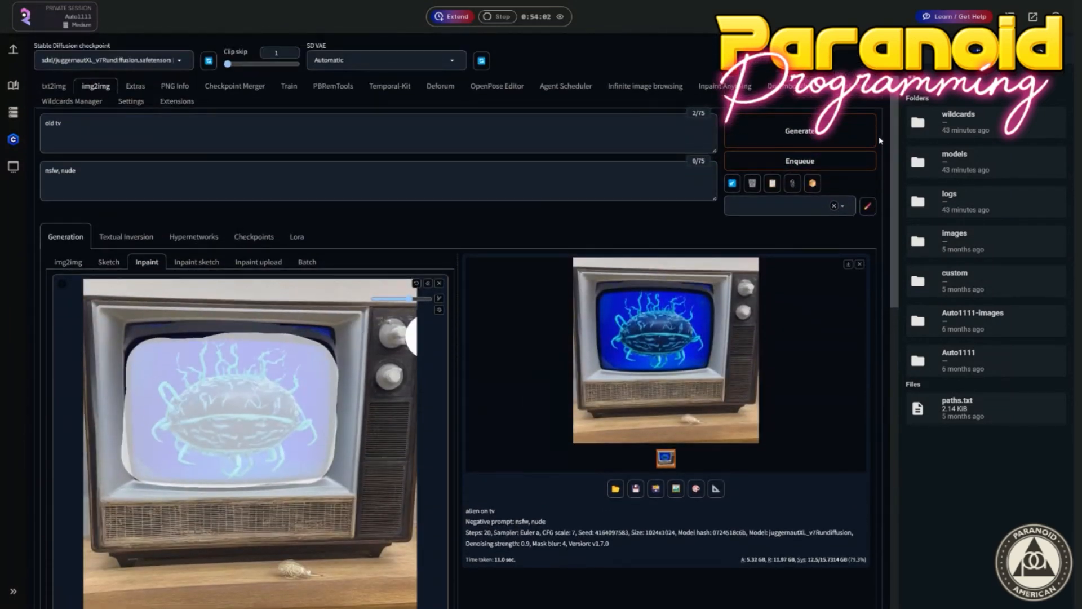
click(838, 128)
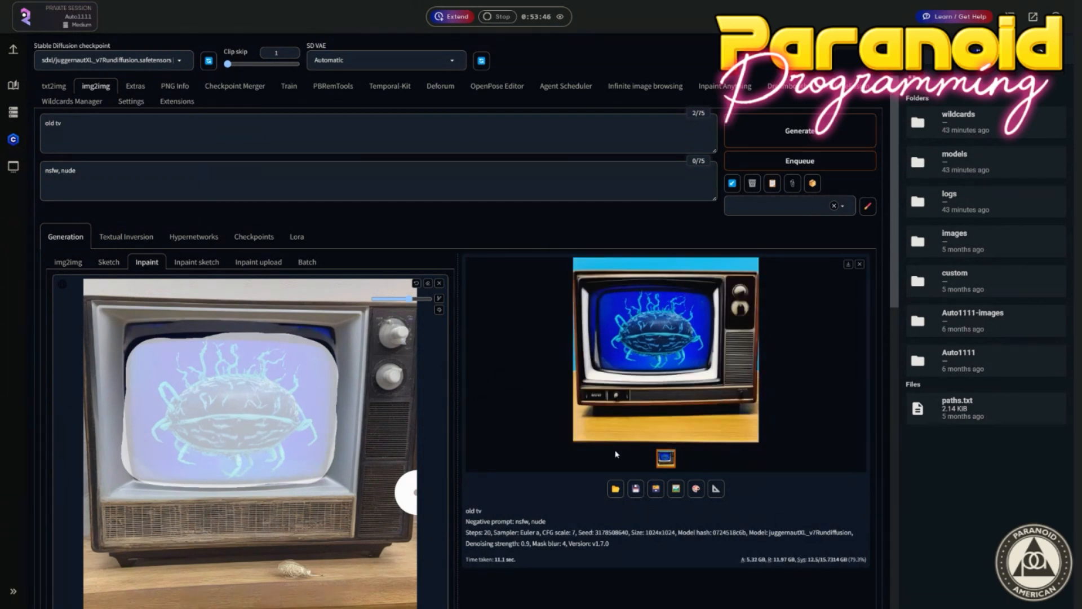
Set the batch size to 4 and generate the "old tv" surroundings around the screen again.
scroll(425, 455, down, 4)
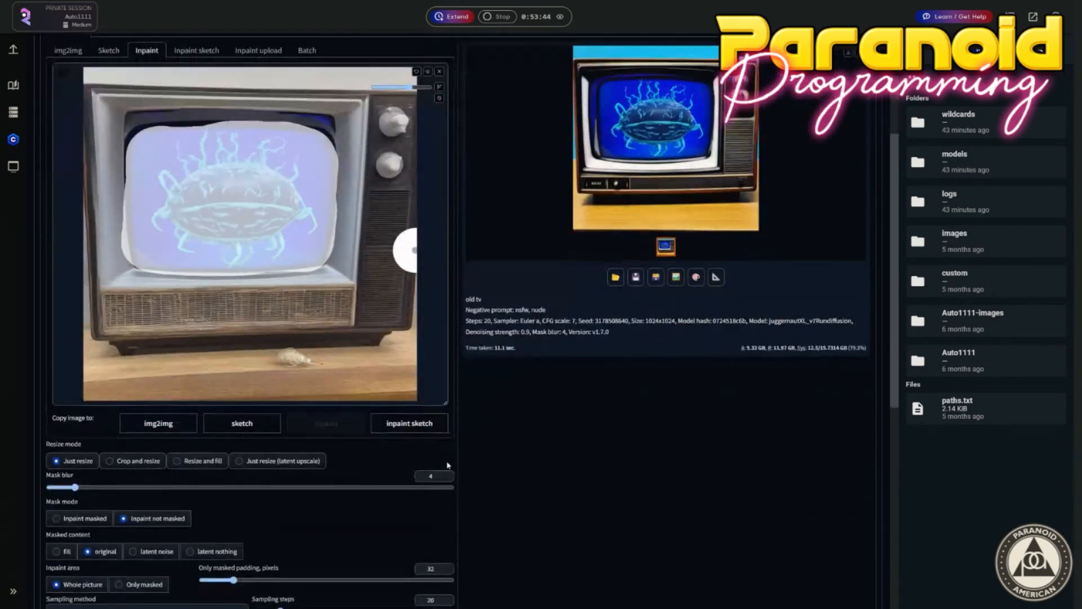
scroll(448, 465, down, 4)
scroll(455, 500, down, 2)
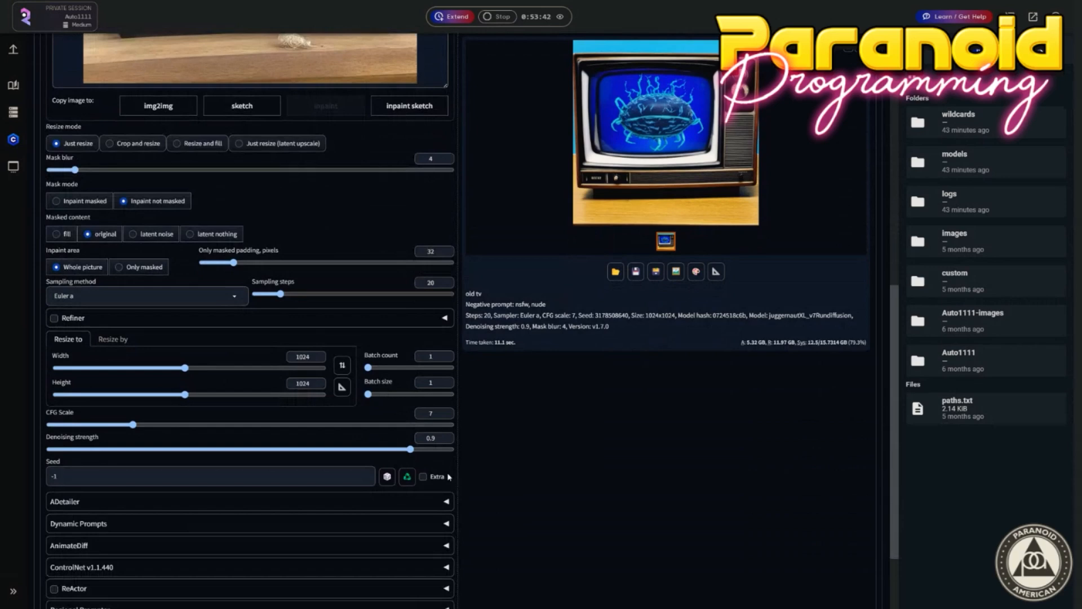
click(449, 381)
click(449, 381)
scroll(540, 398, up, 10)
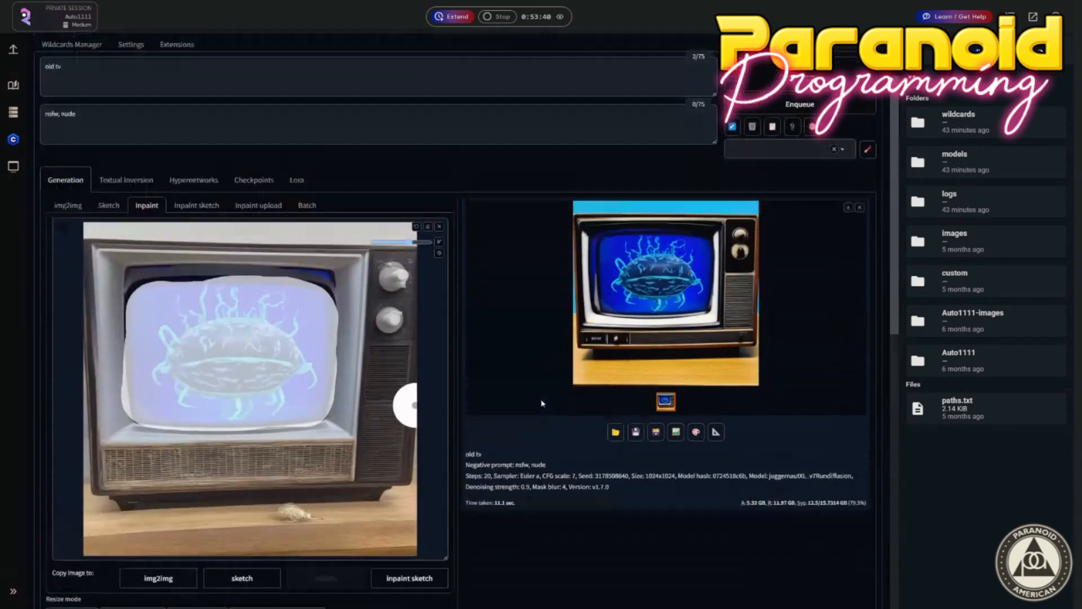
click(787, 135)
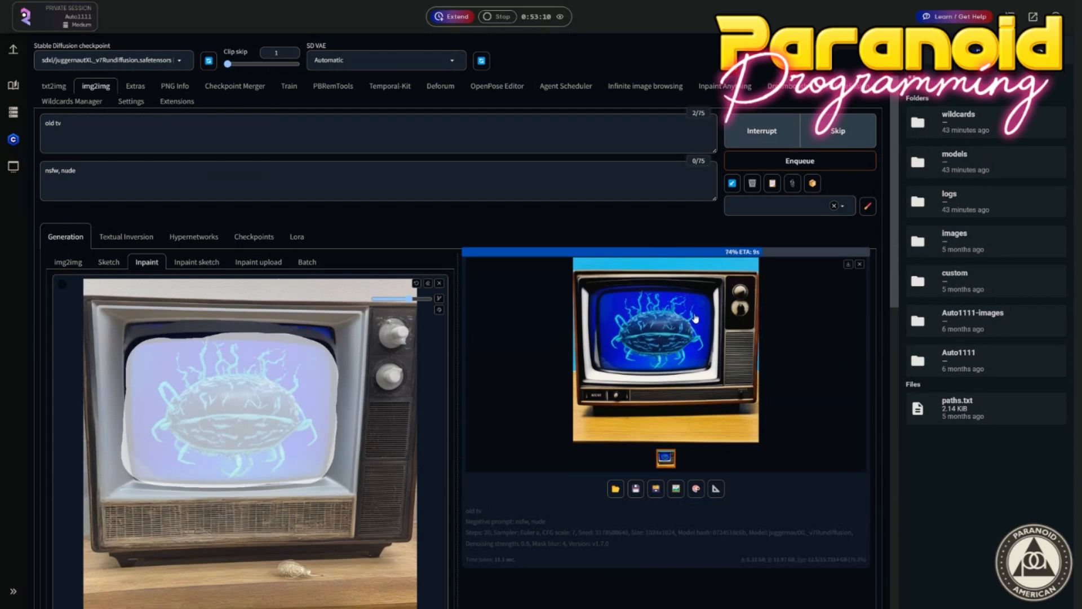
drag(94, 123, 44, 123)
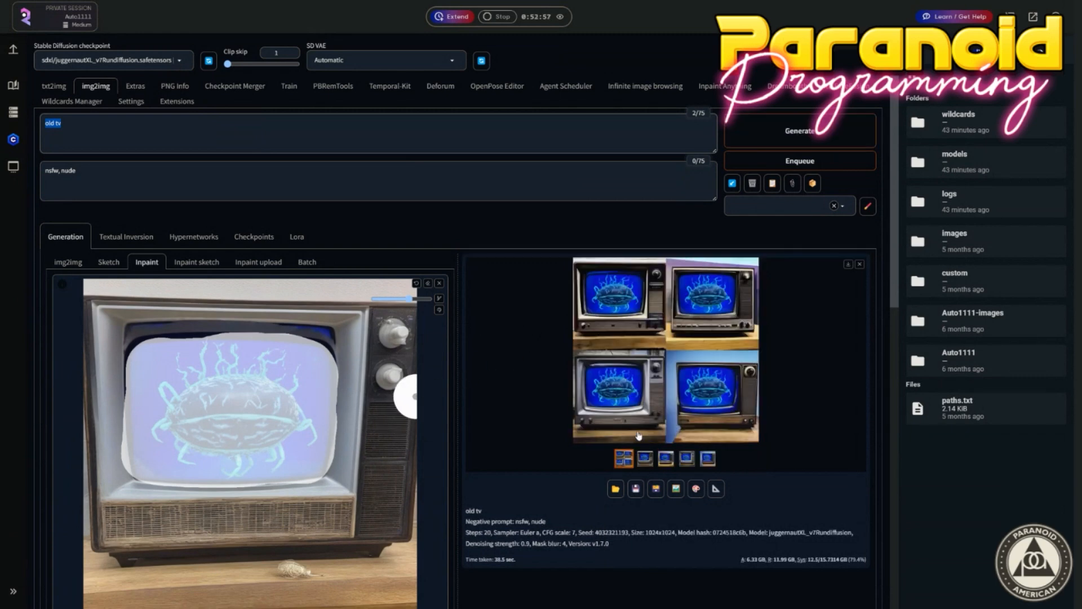
Compare the enlarged television variations from the new batch one after another.
click(636, 304)
key(Right)
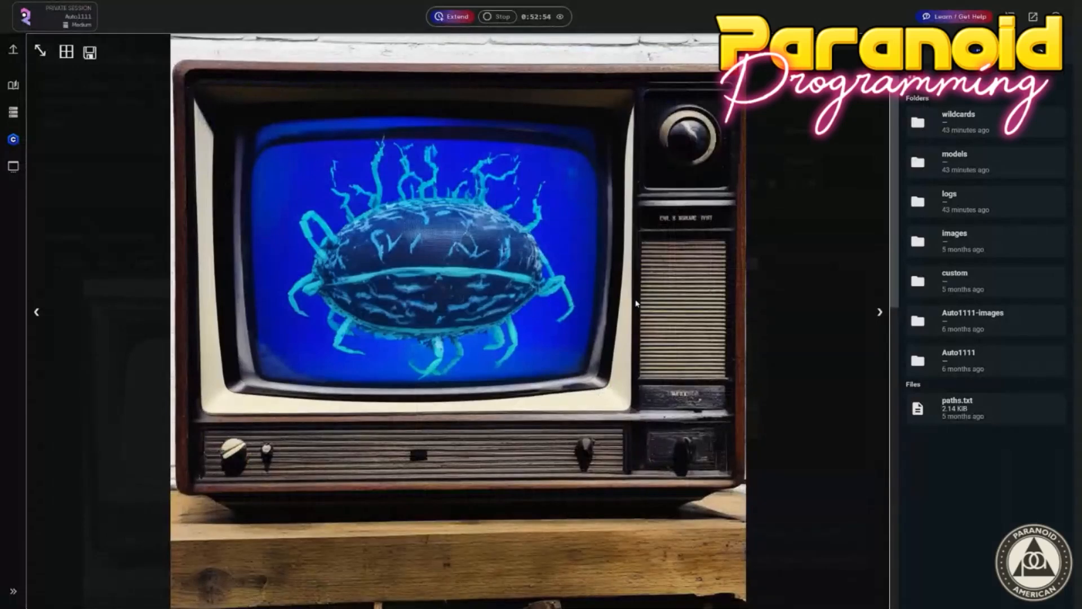
key(Right)
key(Right)
key(Right)
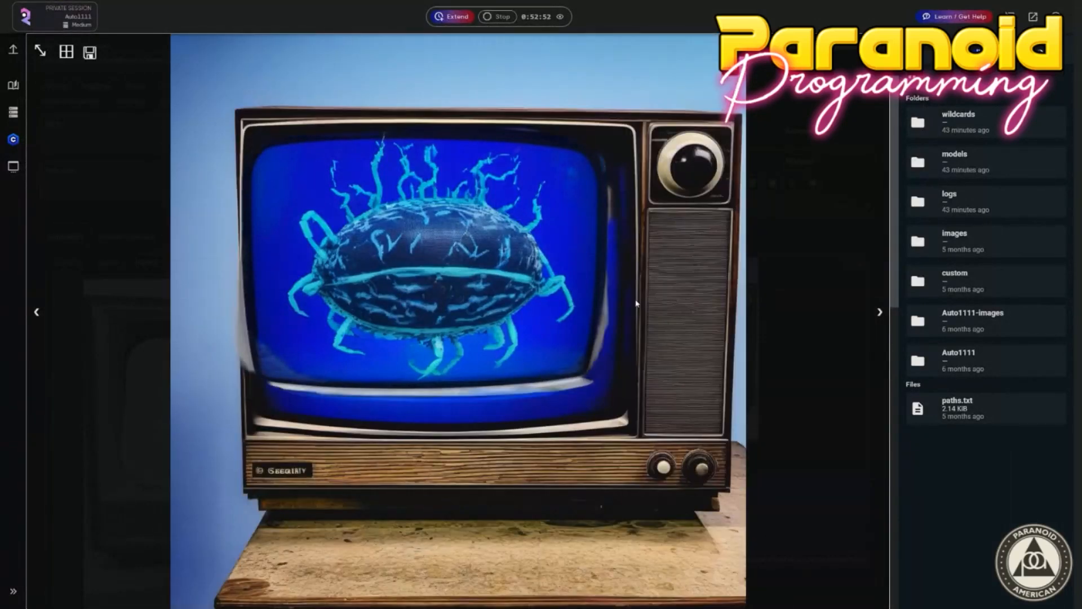
key(Left)
key(Left)
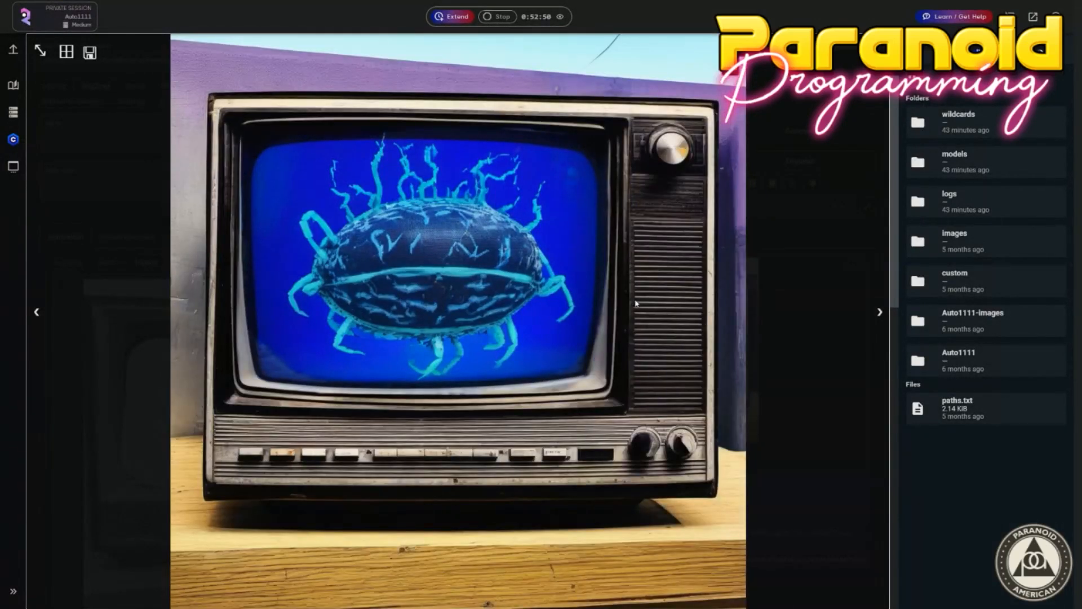
key(Right)
key(Left)
key(Right)
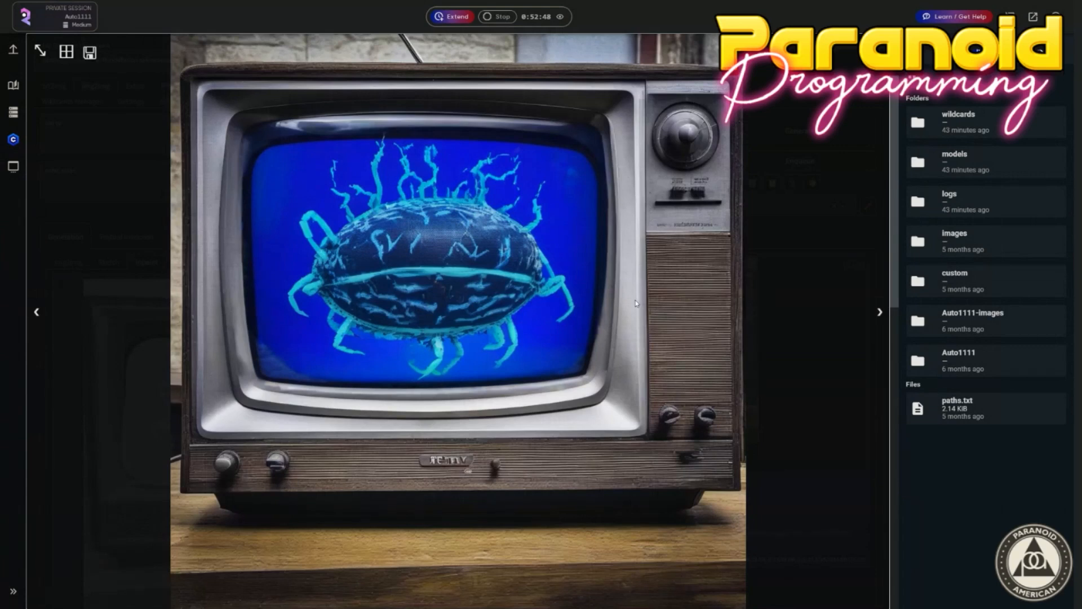
key(Right)
key(Left)
key(Right)
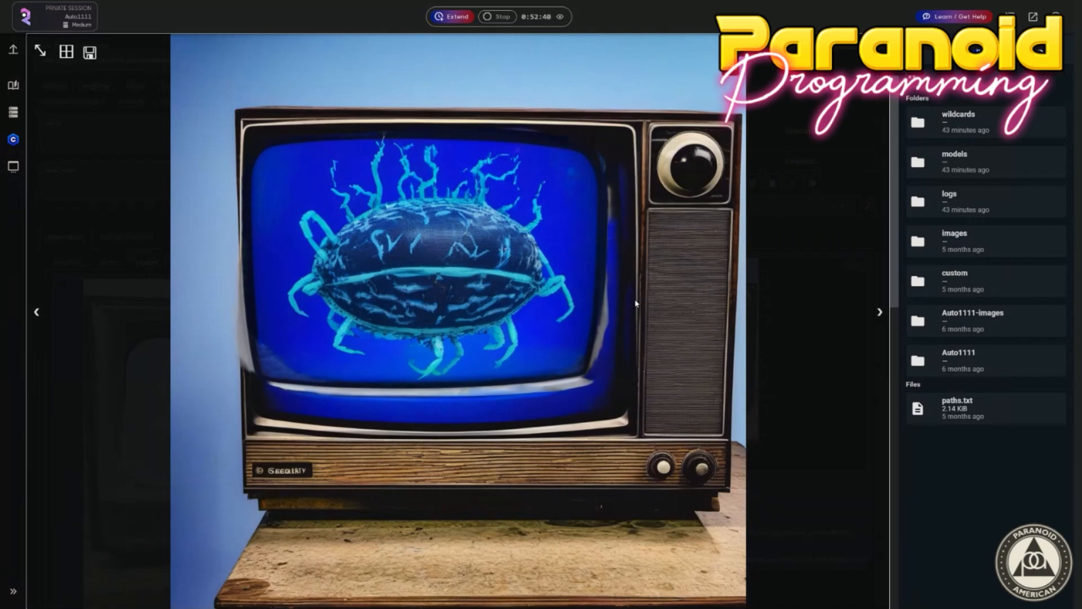
key(Right)
key(Right)
key(Right)
key(Right)
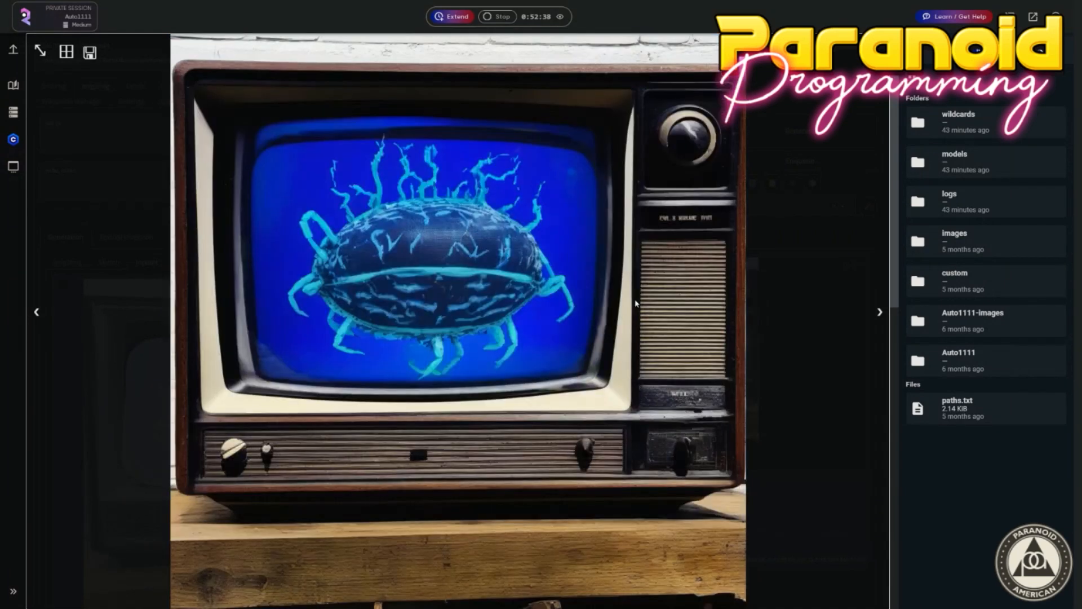
key(Right)
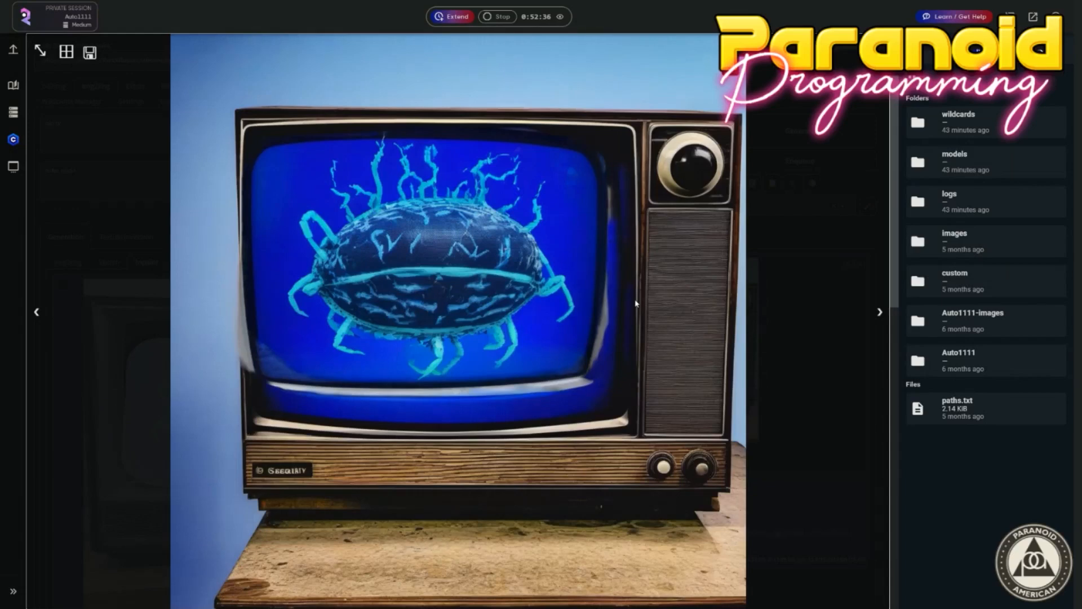
key(Right)
key(Right)
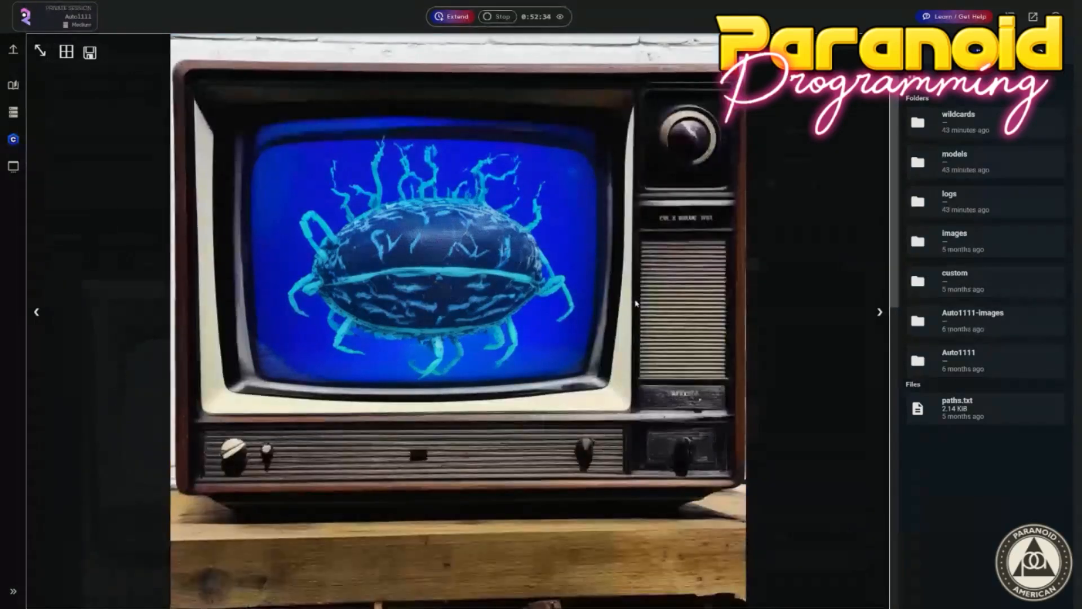
key(Escape)
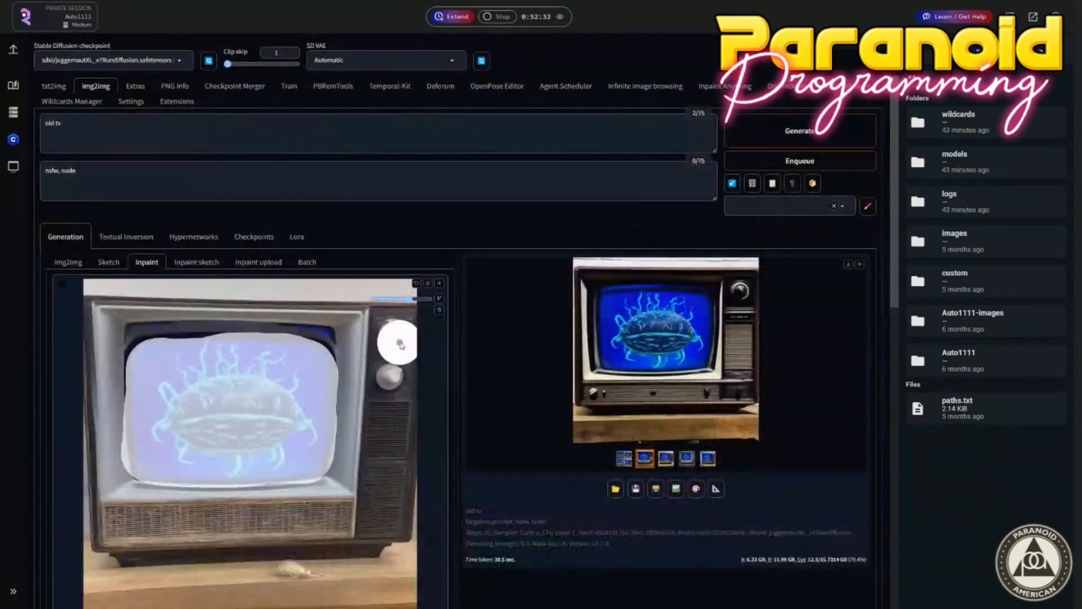
Change the inpainting prompt to "realistic photo of old tv".
drag(90, 128, 25, 122)
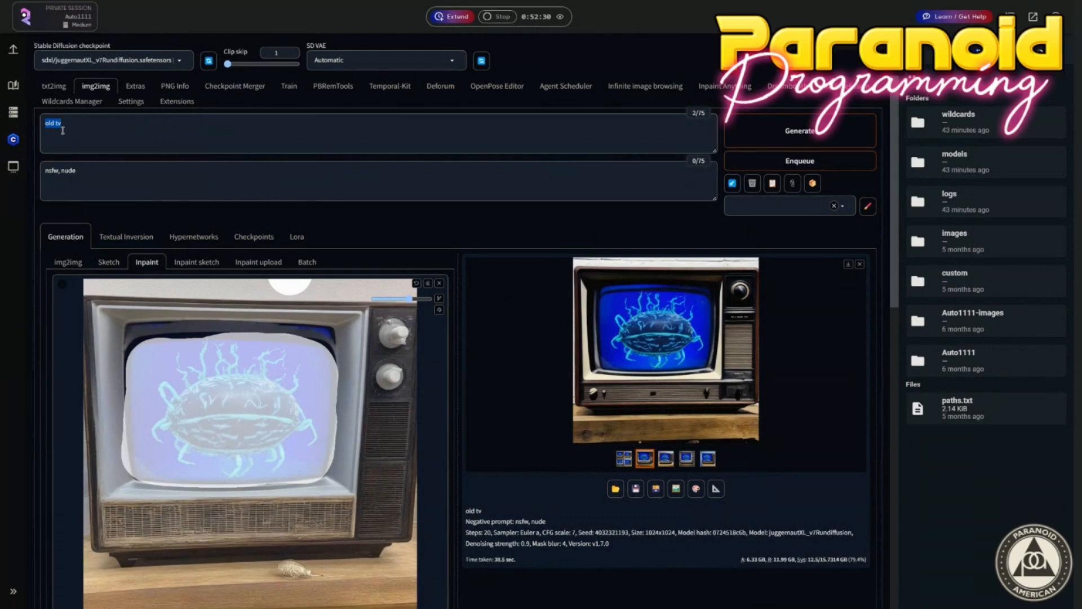
scroll(210, 299, down, 10)
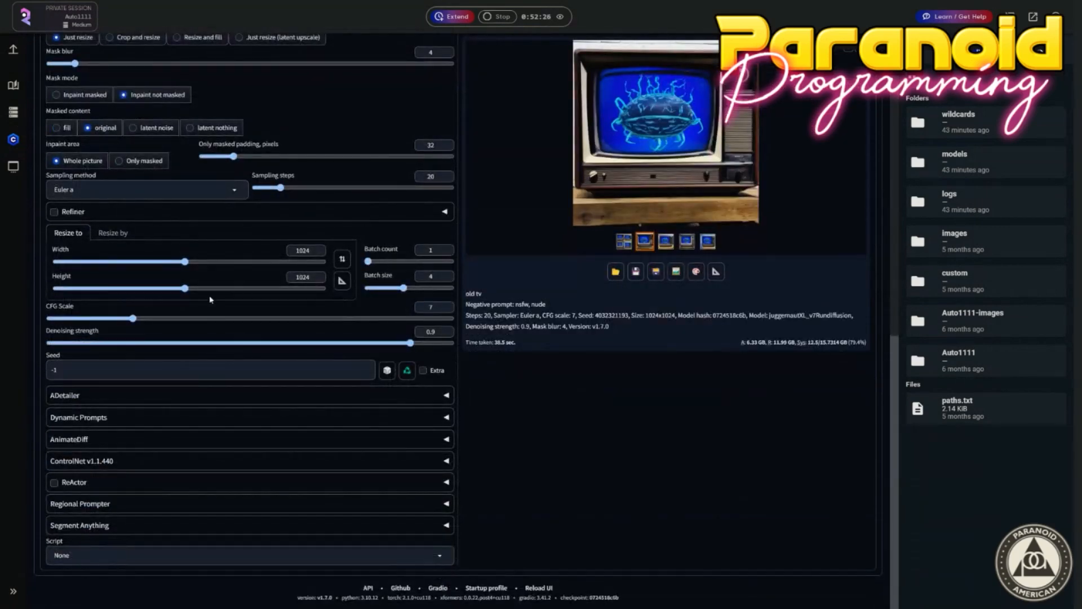
scroll(209, 300, up, 10)
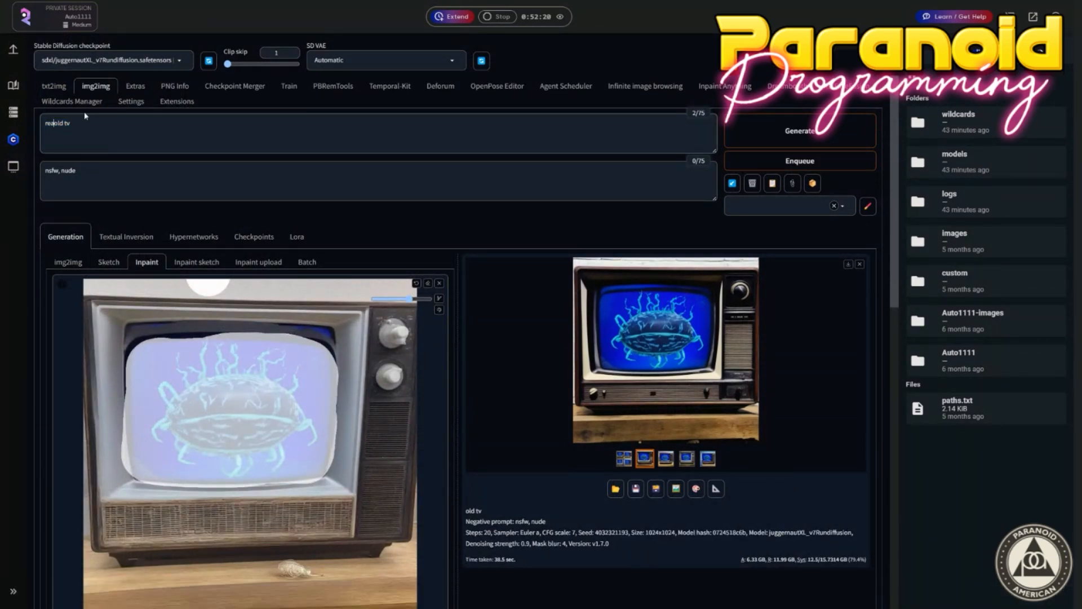
text(photo of)
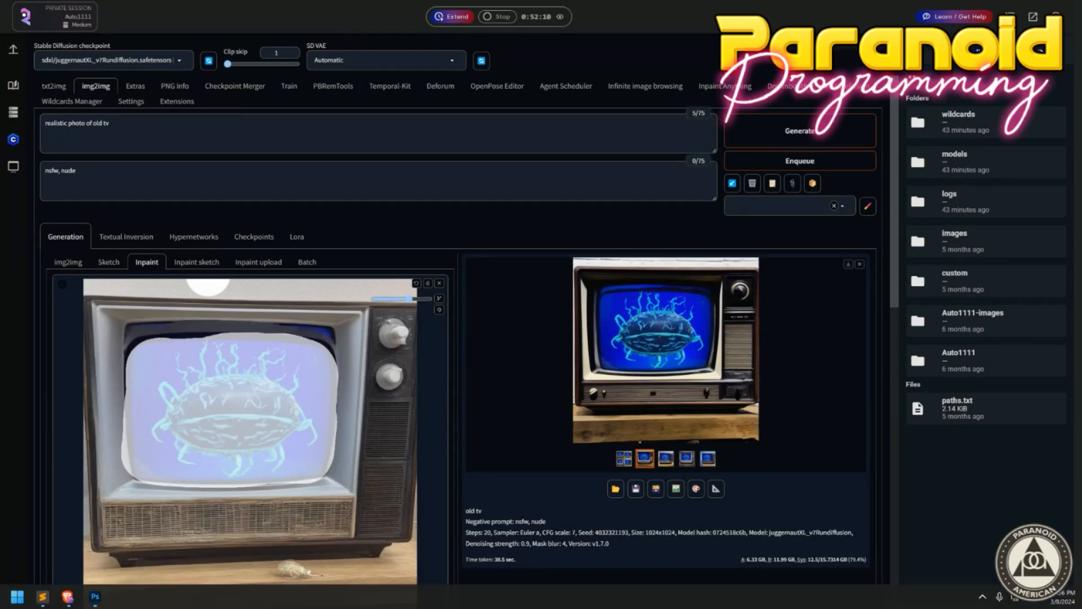
Switch to ChatGPT's Truth Illustrator #2 and request "an old 1980s style tv that looks photorealistic".
drag(538, 203, 397, 163)
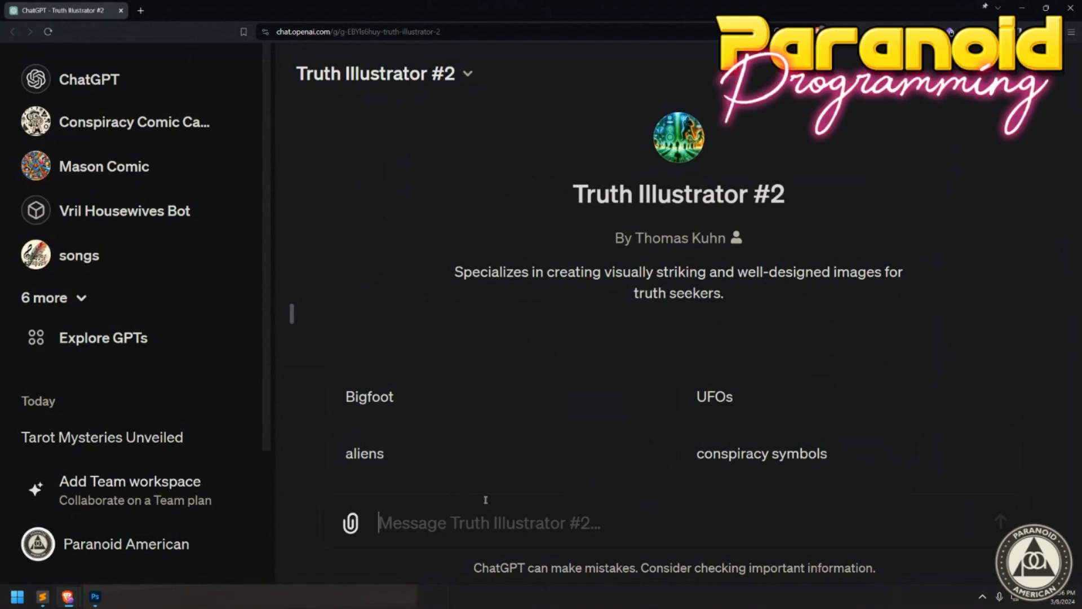
text(old)
key(BackSpace)
key(BackSpace)
key(BackSpace)
text(a)
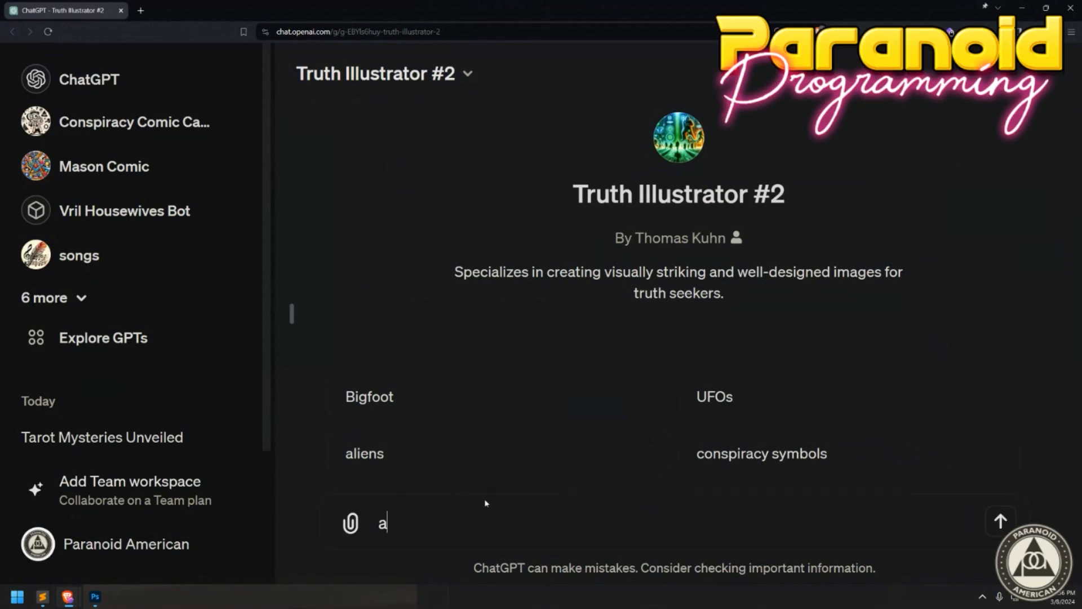
text(n old 1980-s)
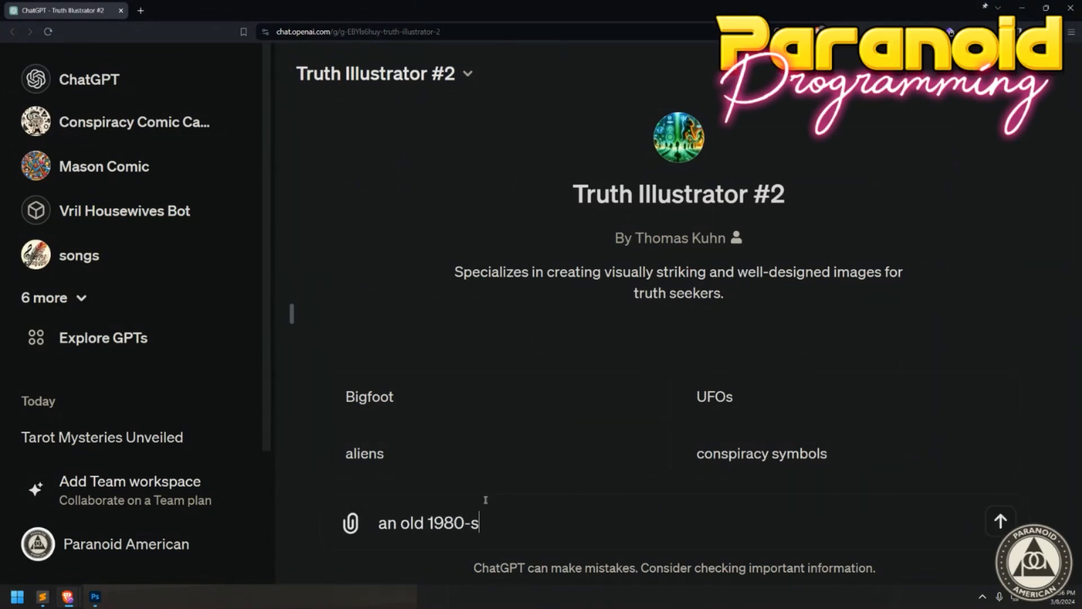
key(BackSpace)
key(BackSpace)
text(s style tv that lo)
key(BackSpace)
text(looks)
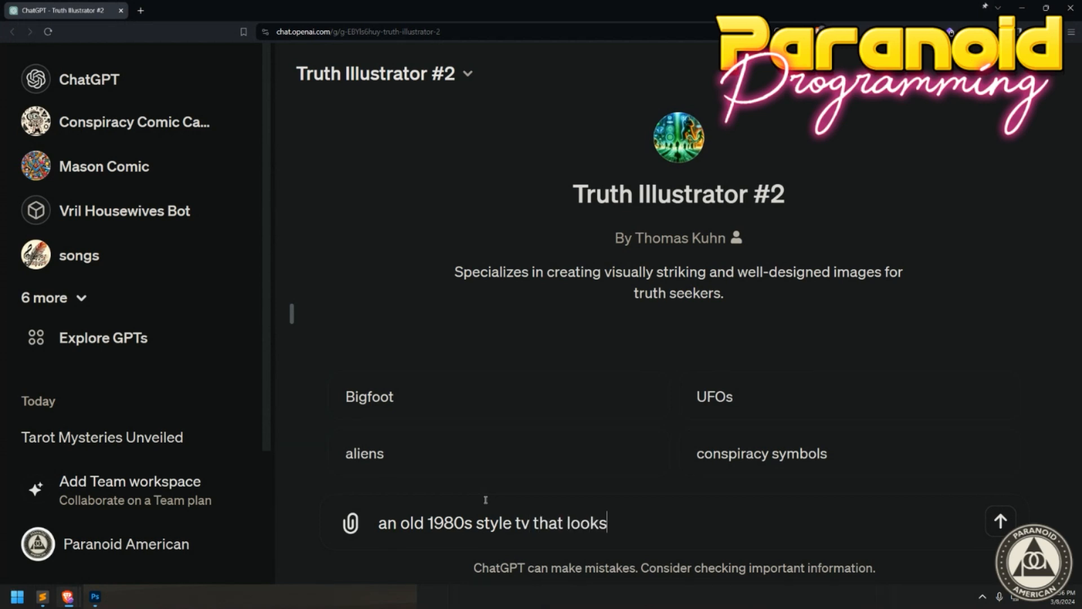
text( photorealistic)
key(Return)
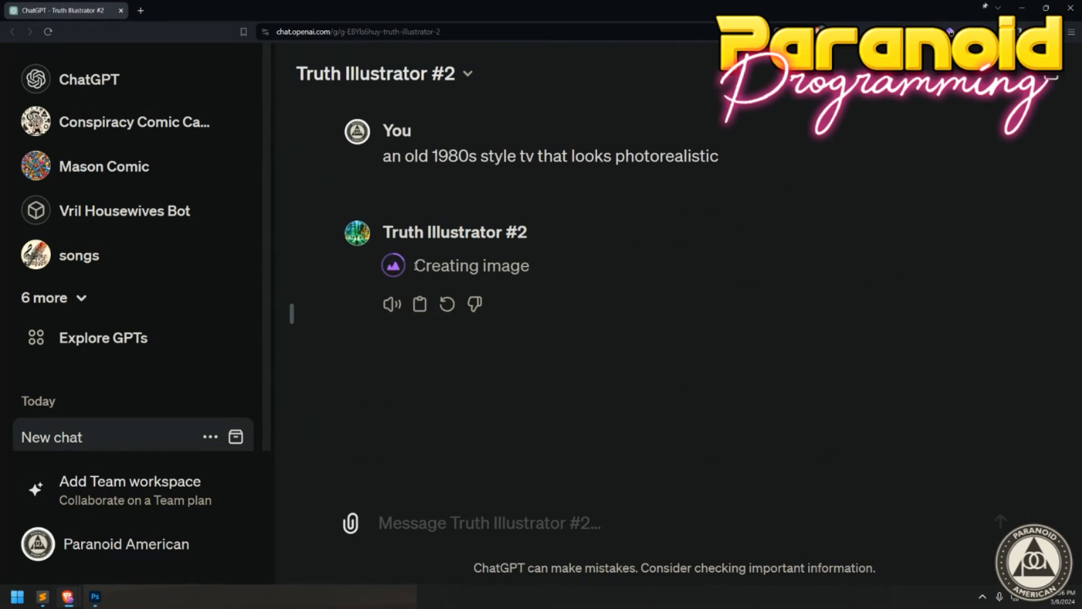
Reuse the request in a new unsent message reading "an old 1980s style tv that looks photorealistic with a truth seeker aesthetic".
drag(724, 158, 391, 147)
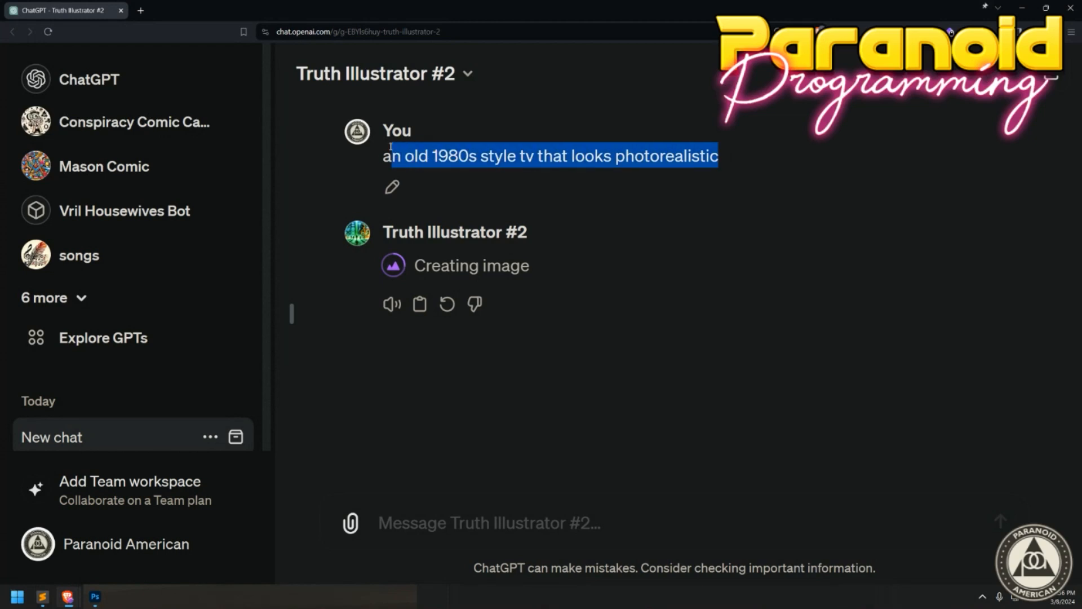
click(524, 521)
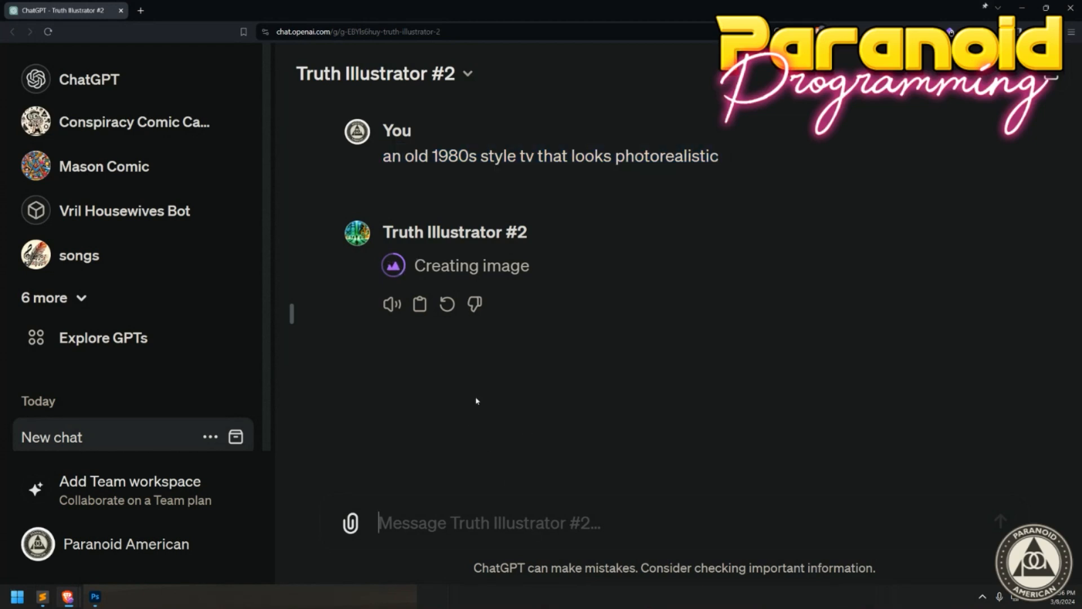
text(an old 1980s style tv that looks photorealistic)
text(w)
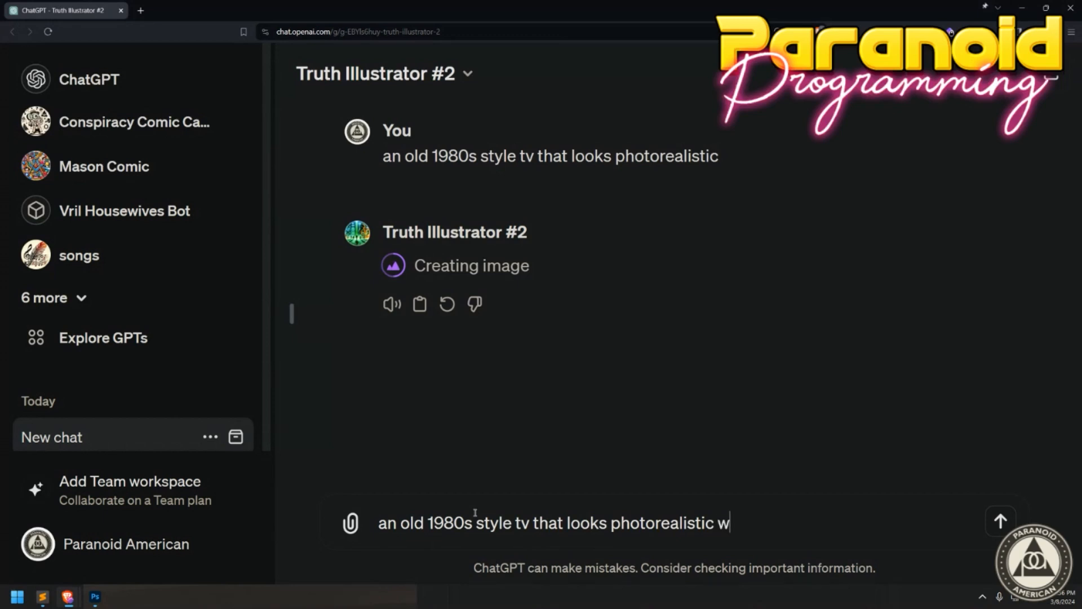
text(ith a truth seek)
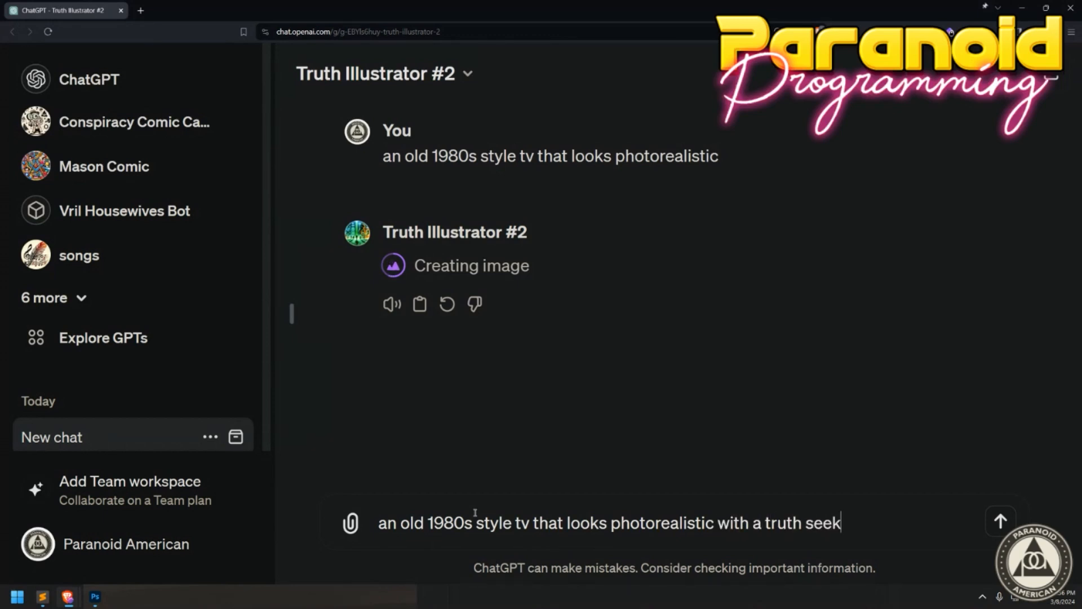
text(er aesthetic)
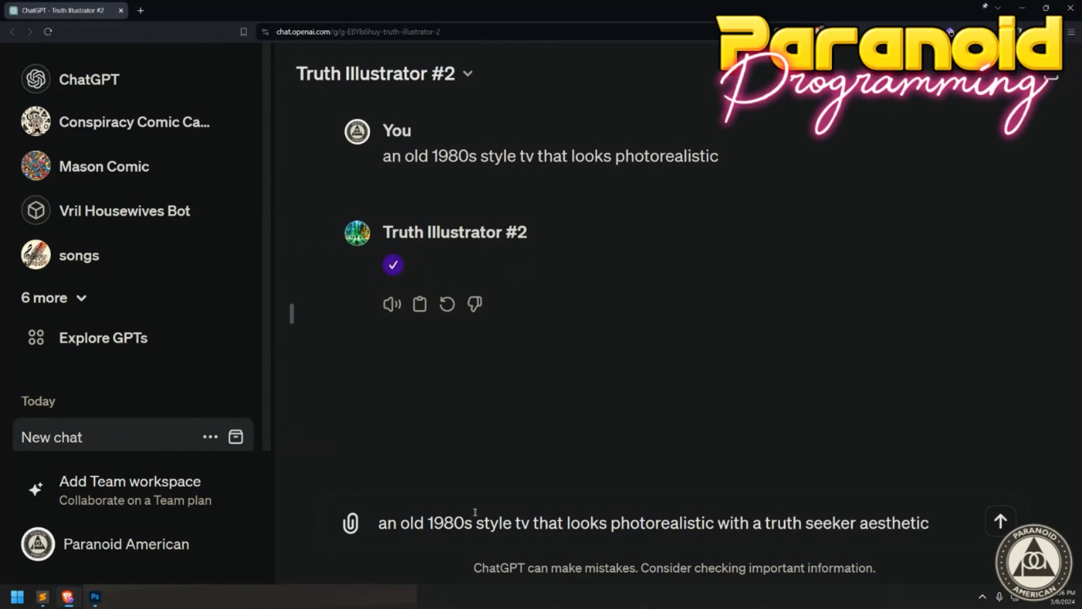
Save the generated 1980s television image as a WEBP file in folder 17 and return to the chat.
scroll(564, 355, up, 2)
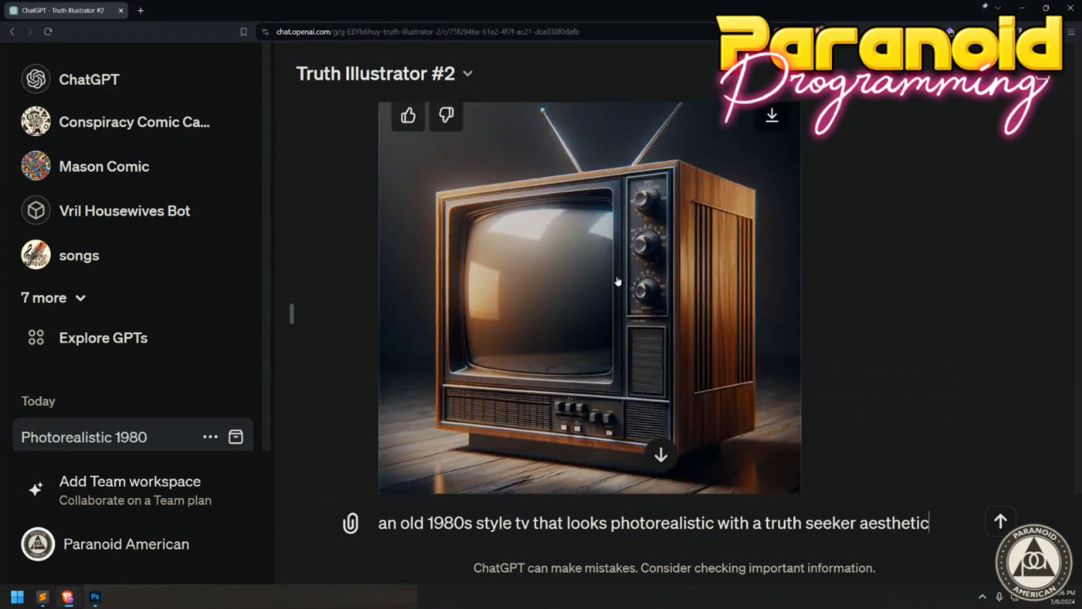
click(769, 116)
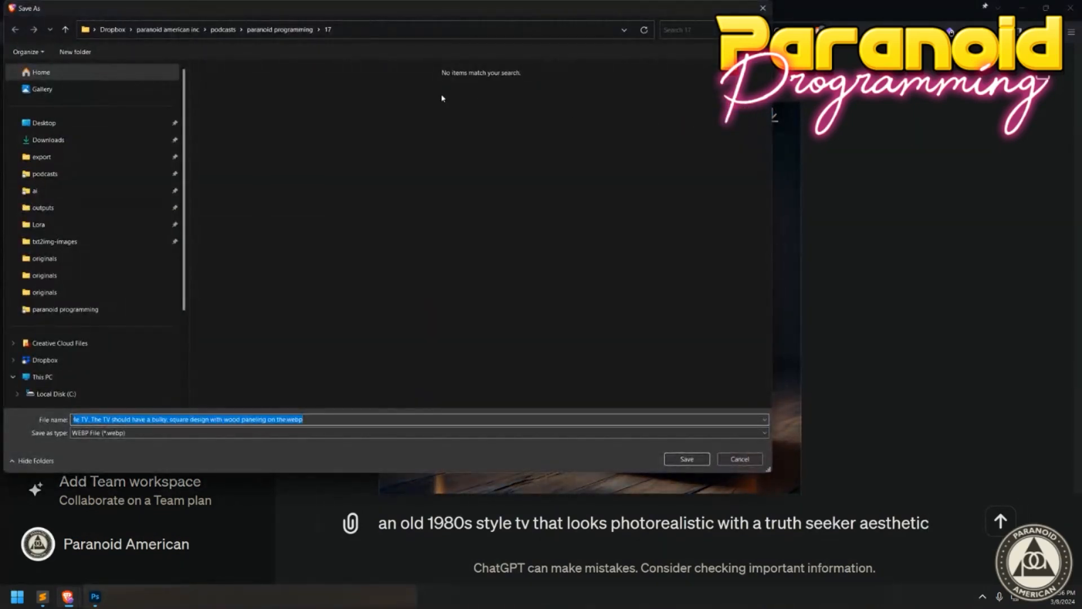
click(739, 459)
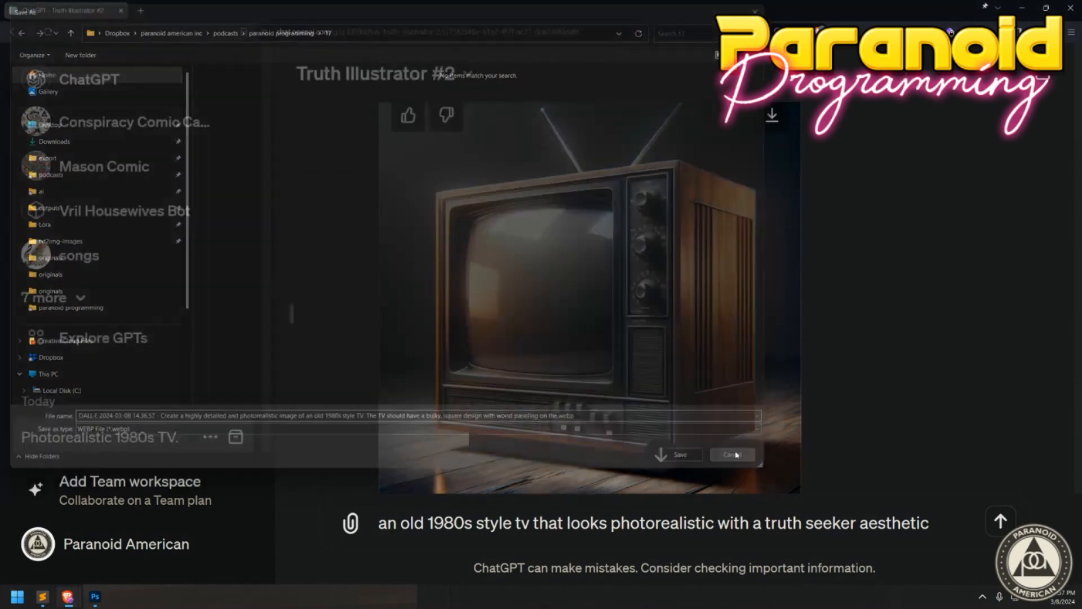
click(525, 258)
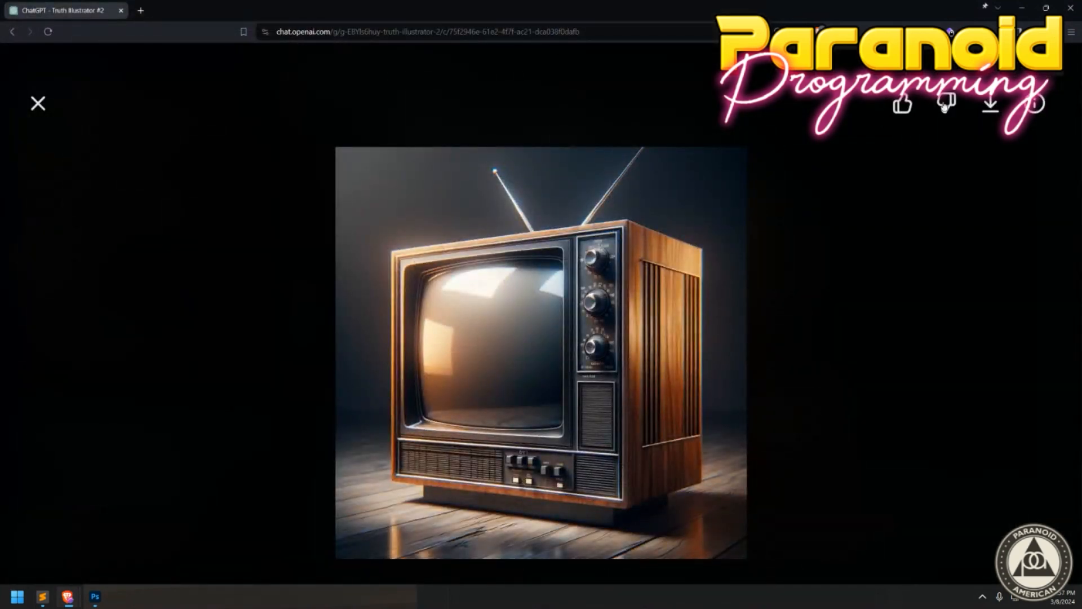
click(992, 107)
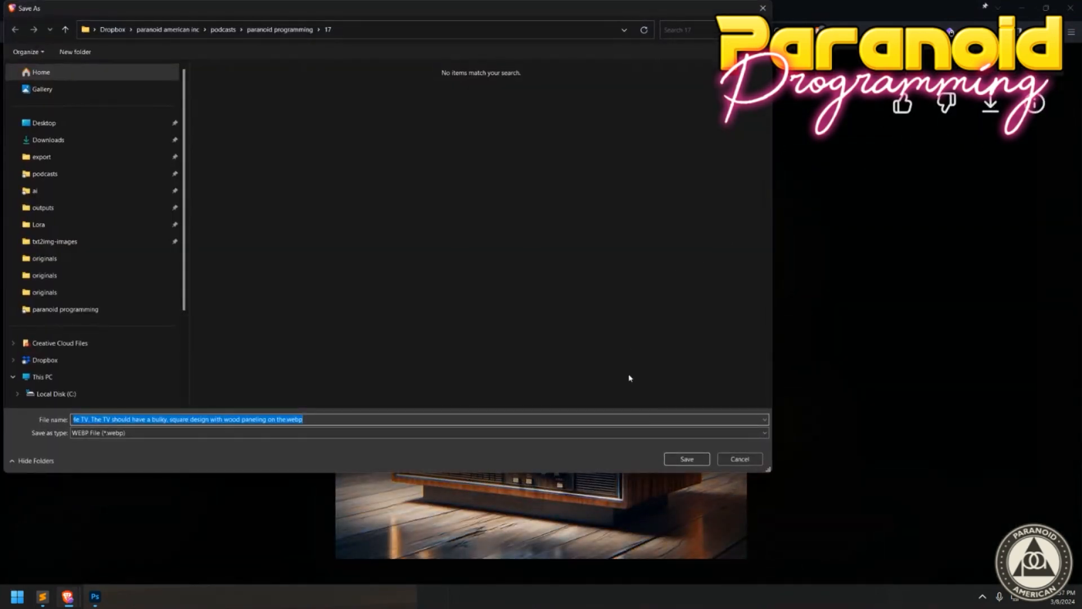
click(668, 458)
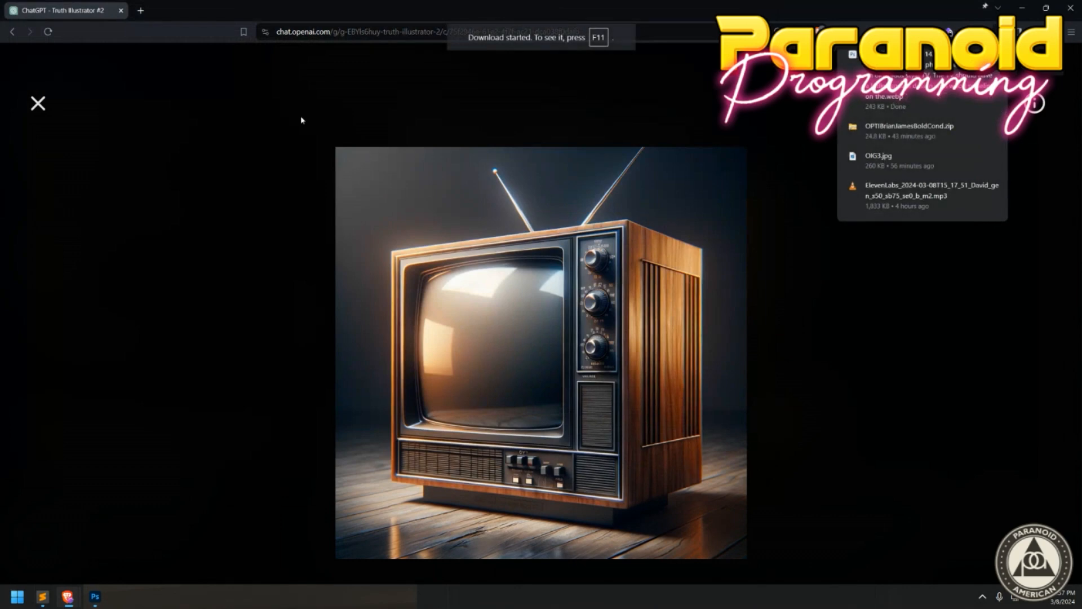
click(34, 115)
scroll(613, 355, down, 3)
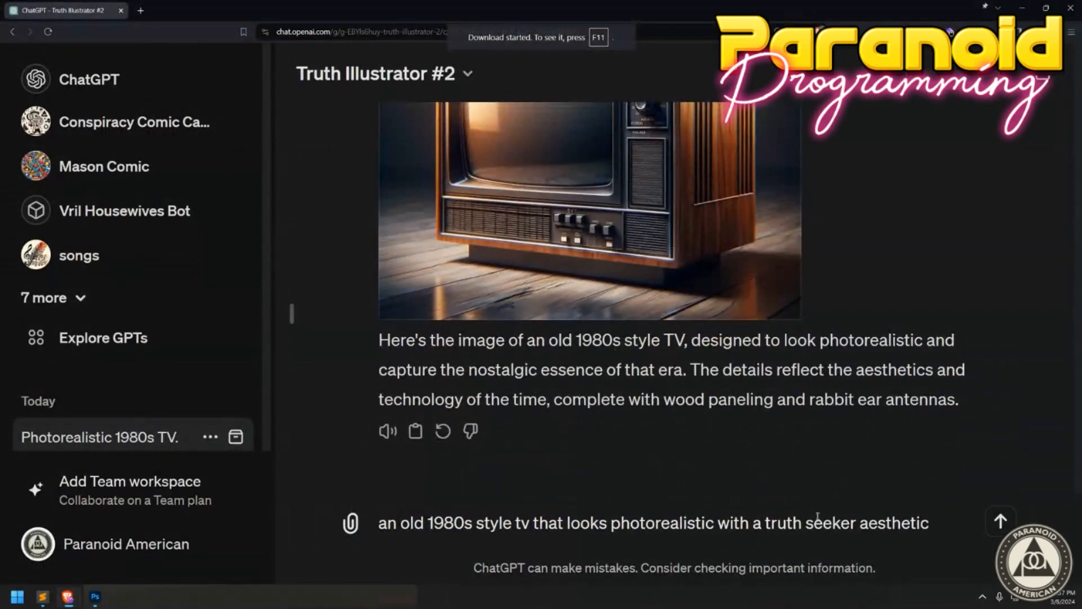
Send the truth seeker television request to Truth Illustrator #2 and switch to the Stable Diffusion session.
key(Return)
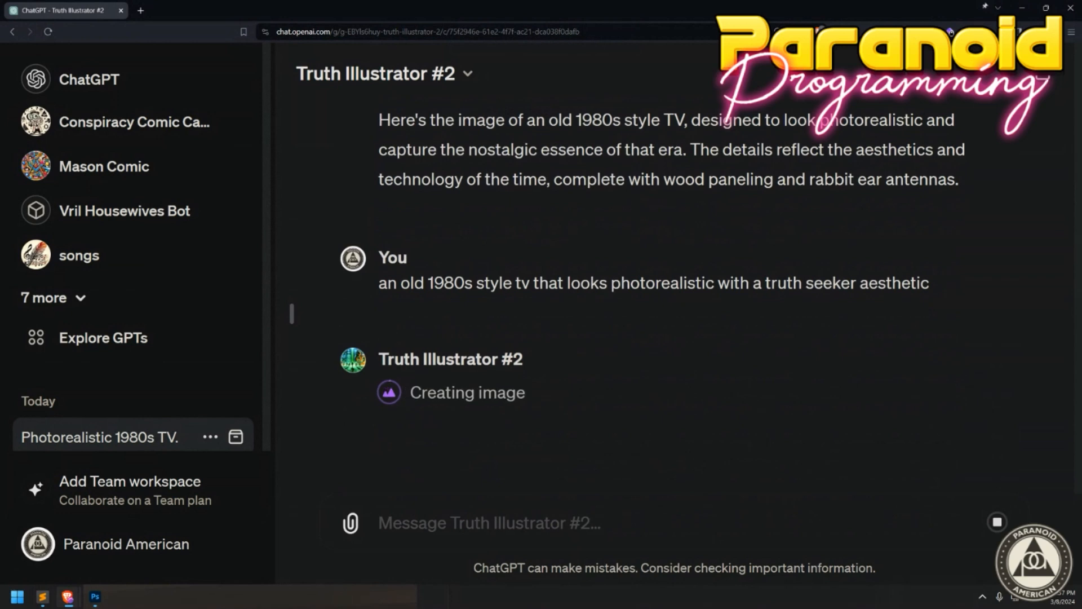
mouse_move(67, 604)
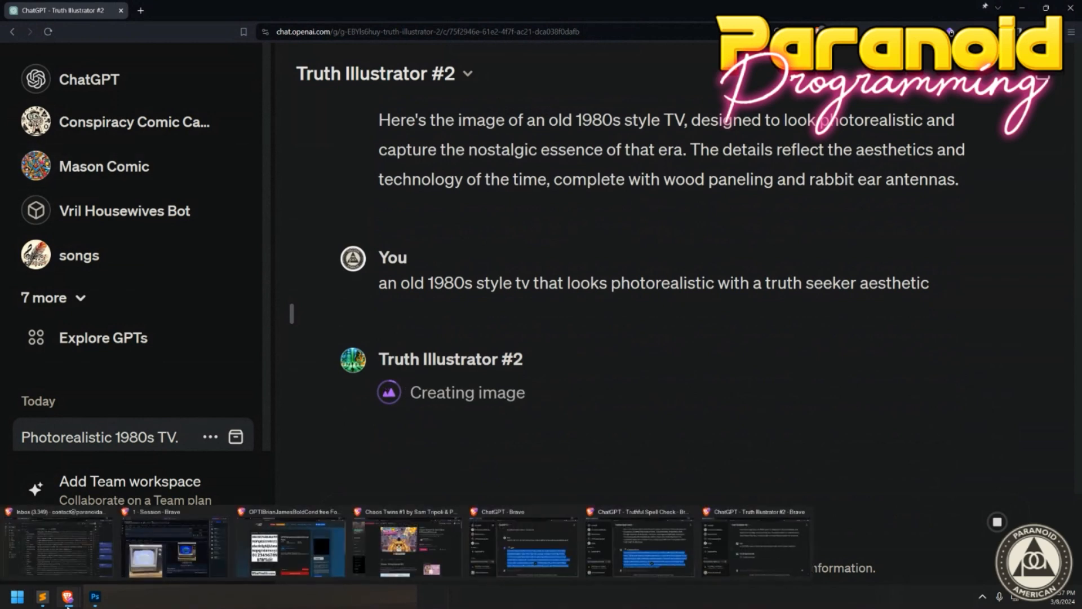
click(172, 546)
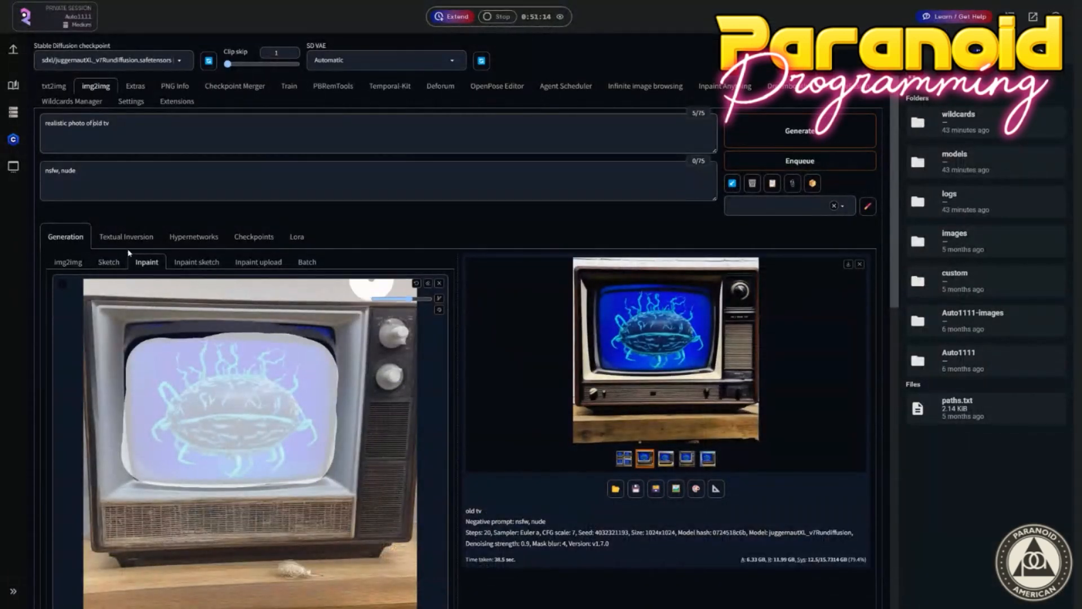
Clear the truth seeker and sheep picture from img2img and the old masked television picture from Inpaint.
click(67, 261)
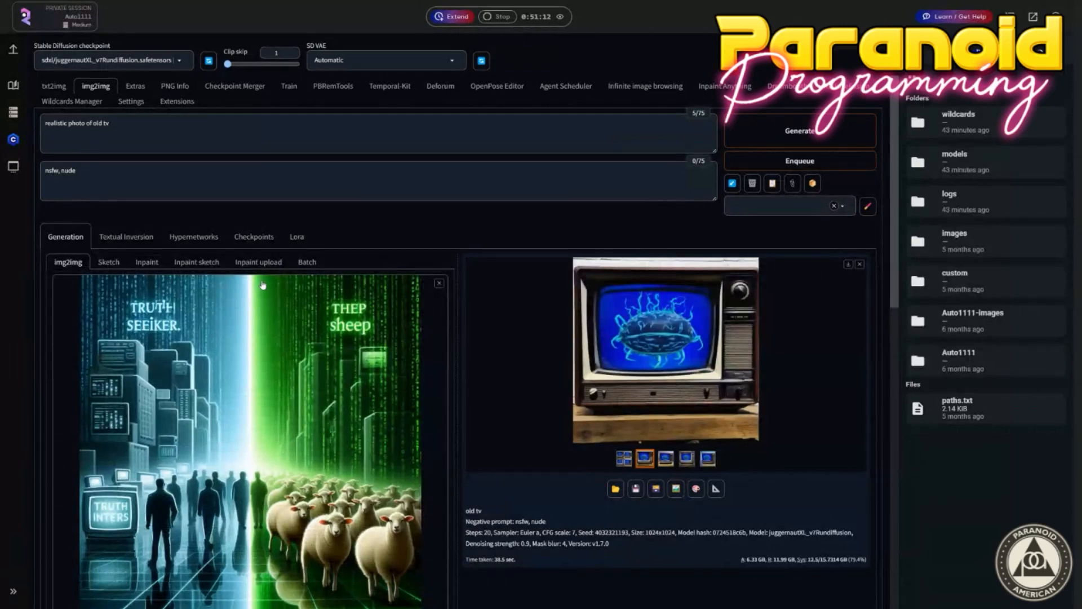
scroll(341, 220, down, 4)
scroll(341, 219, up, 2)
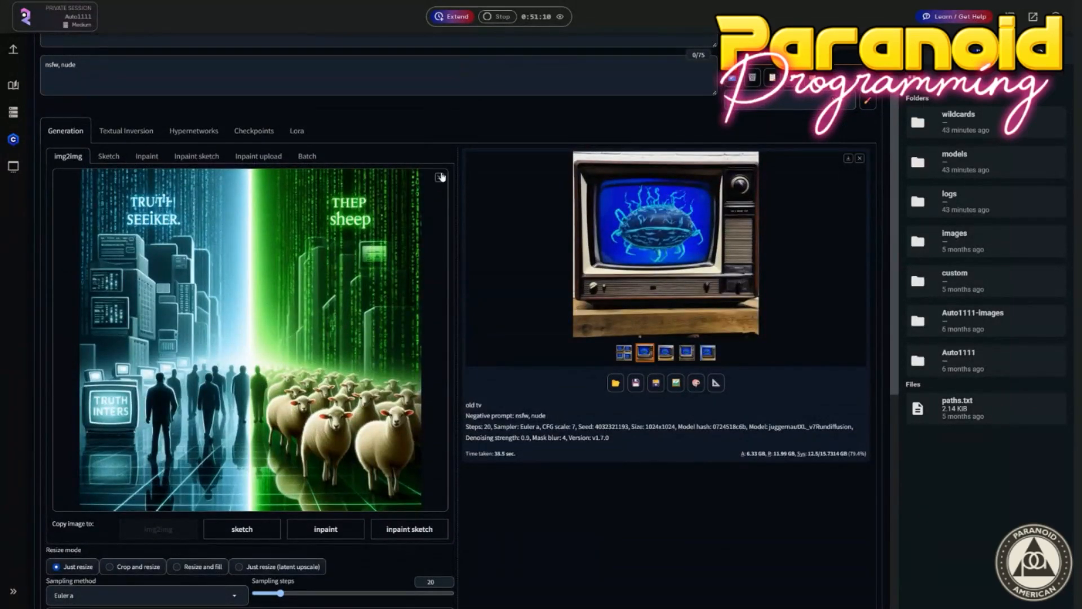
click(438, 177)
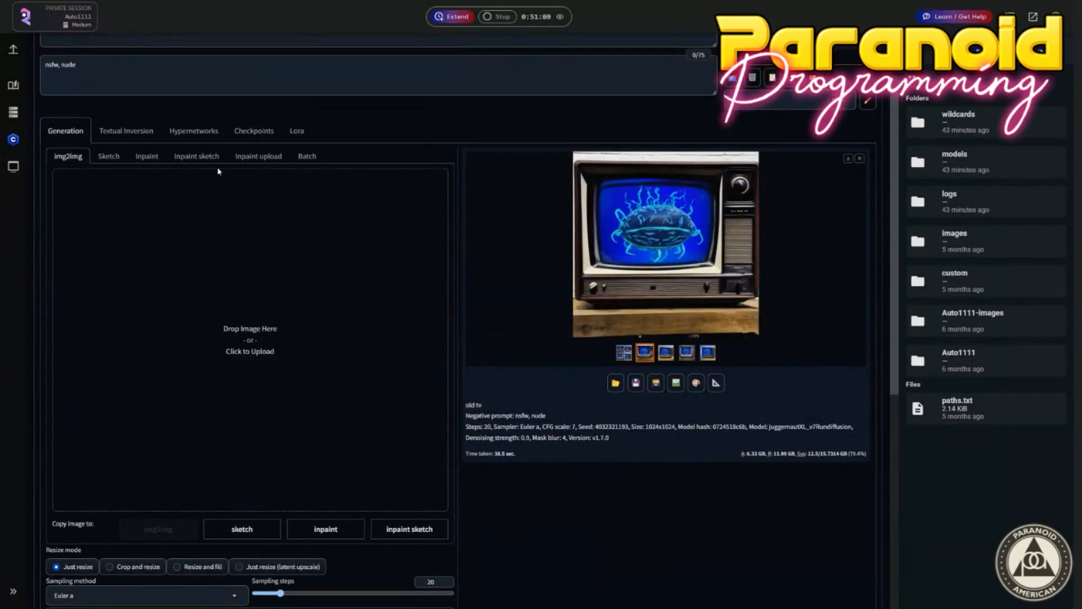
click(143, 160)
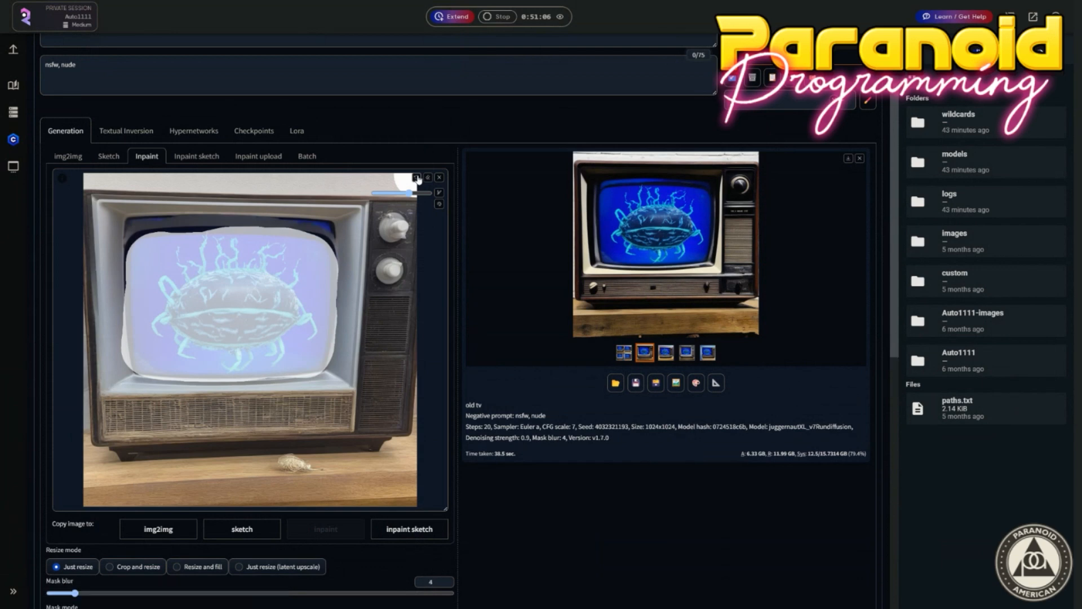
click(439, 178)
click(439, 178)
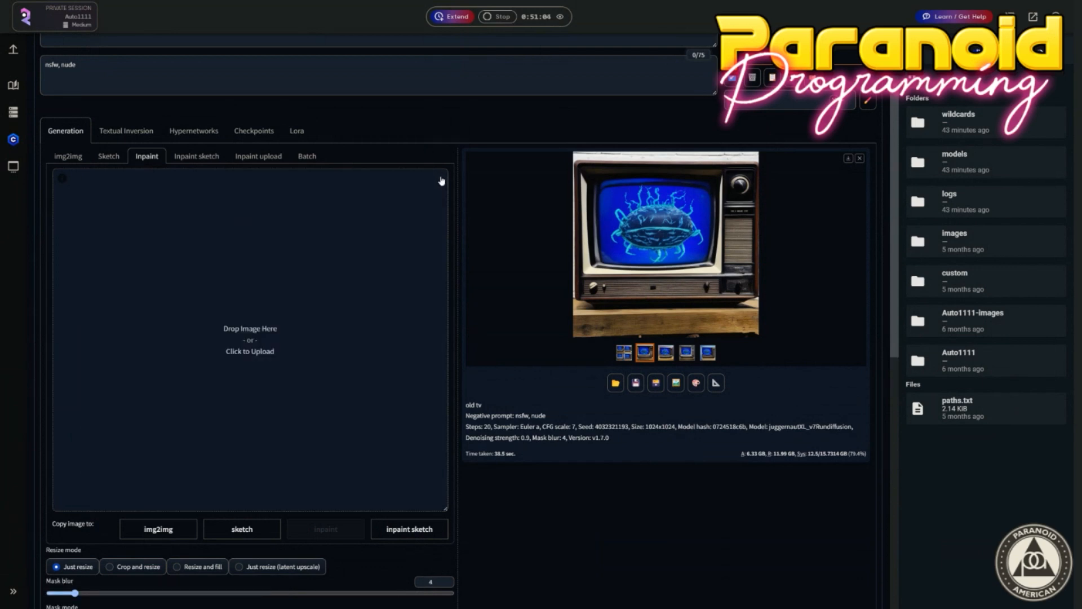
Load the saved wood-panelled 1980s television image into Inpaint and paint a mask over its entire screen.
click(261, 303)
double_click(243, 138)
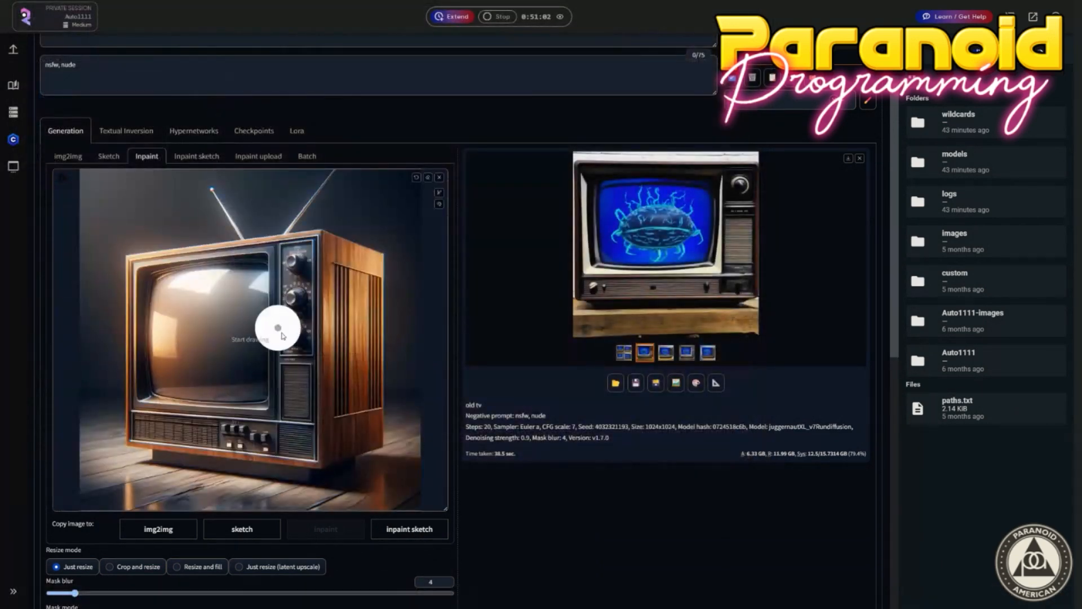
mouse_move(173, 295)
mouse_down()
mouse_move(170, 379)
mouse_move(253, 386)
mouse_move(252, 281)
mouse_move(179, 290)
mouse_move(208, 341)
mouse_up()
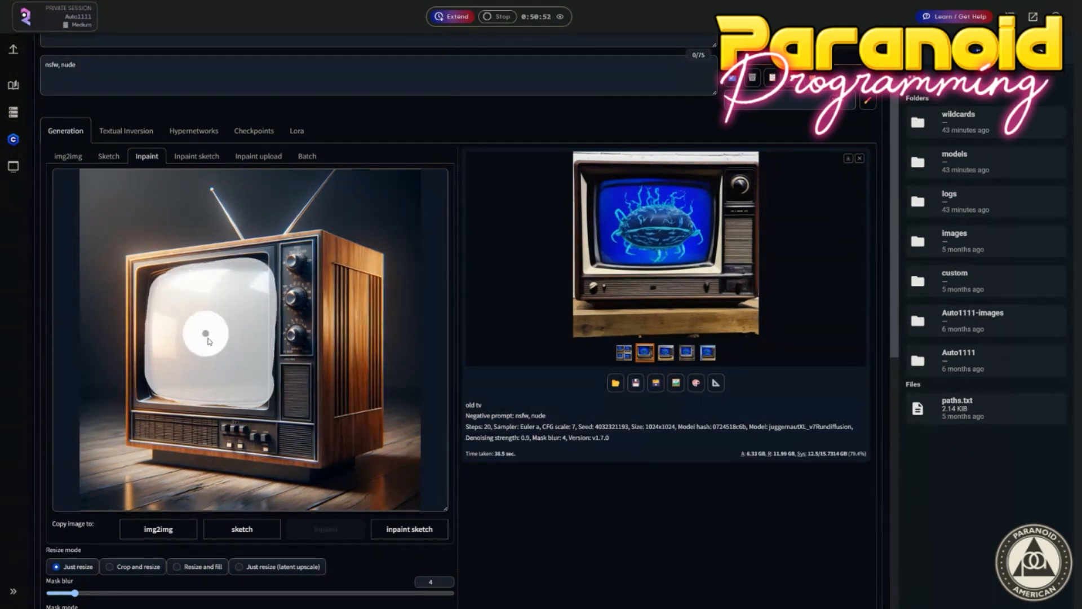
Replace the prompt with "realistic looking alien on an old CRT tv" and generate the images.
scroll(133, 90, up, 2)
mouse_move(133, 137)
mouse_down()
mouse_move(41, 134)
mouse_move(4, 145)
mouse_up()
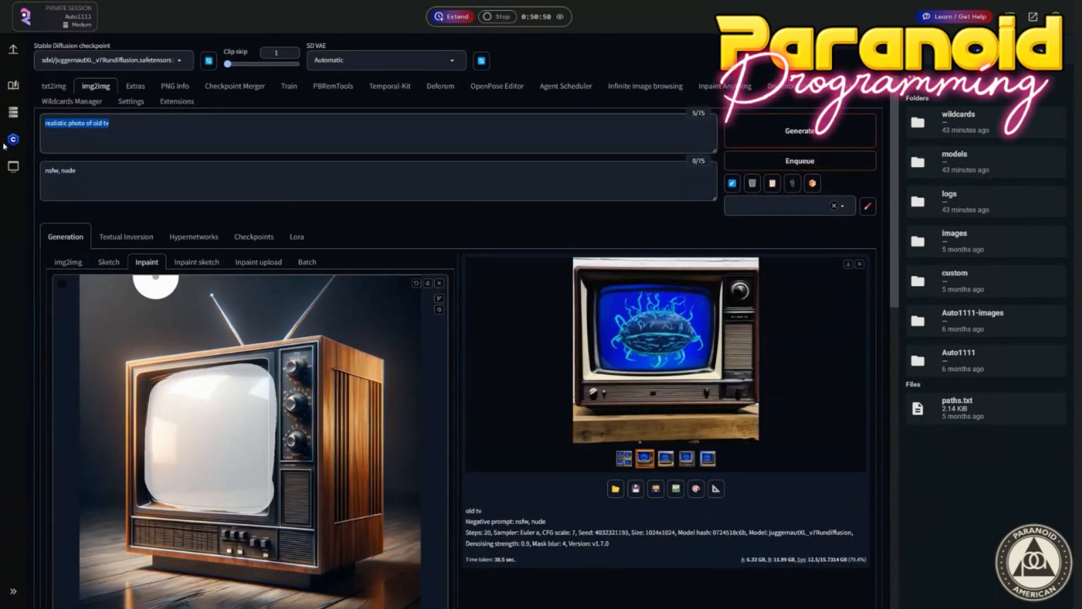
text(realis)
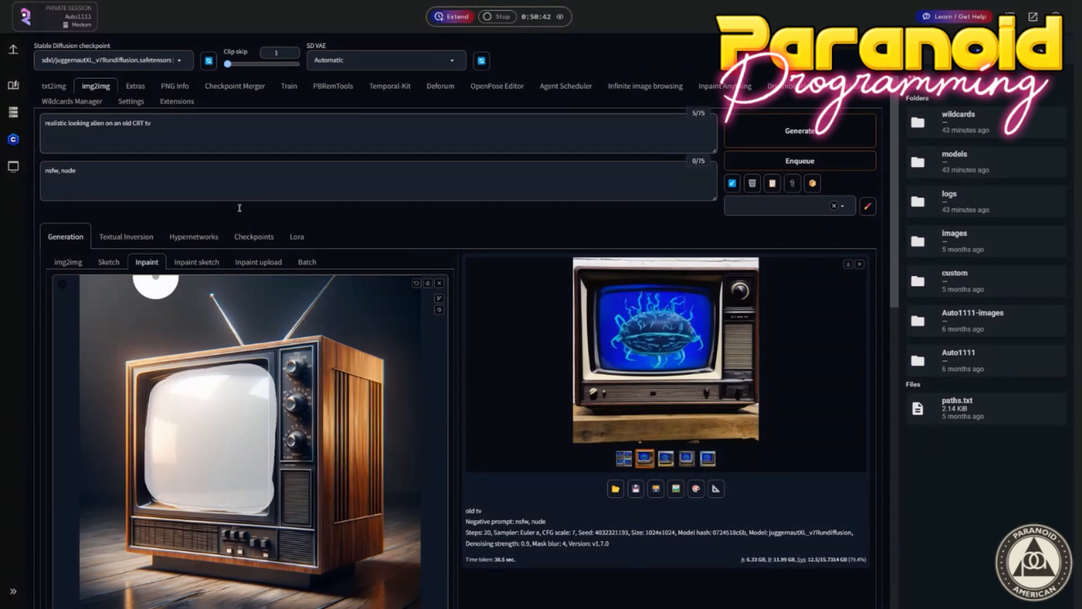
click(778, 139)
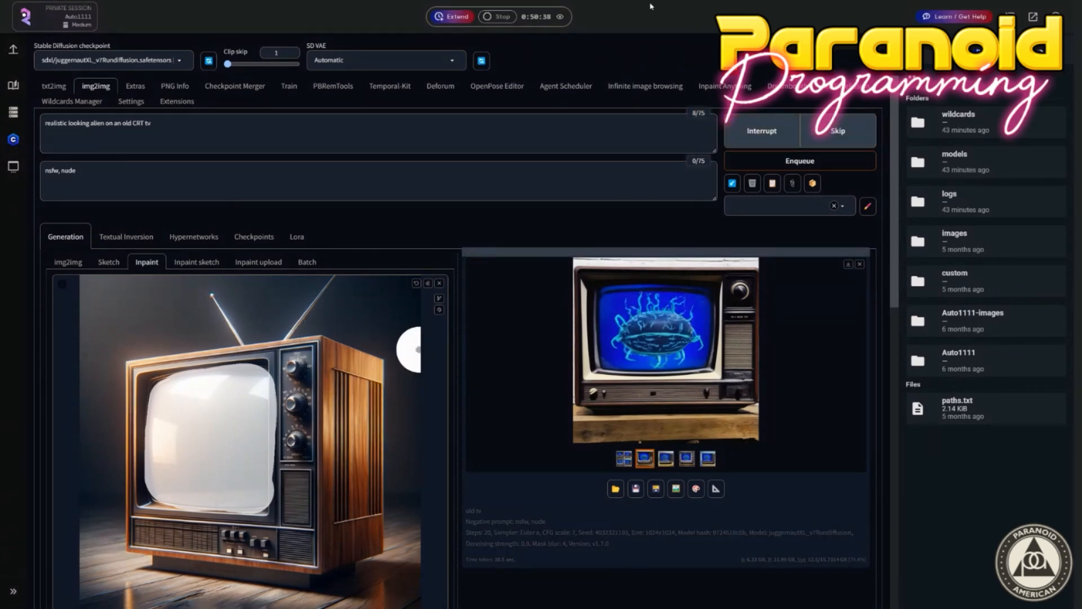
Switch to the ChatGPT chat, download the truth seeker television image, and return to the Stable Diffusion session.
key(F11)
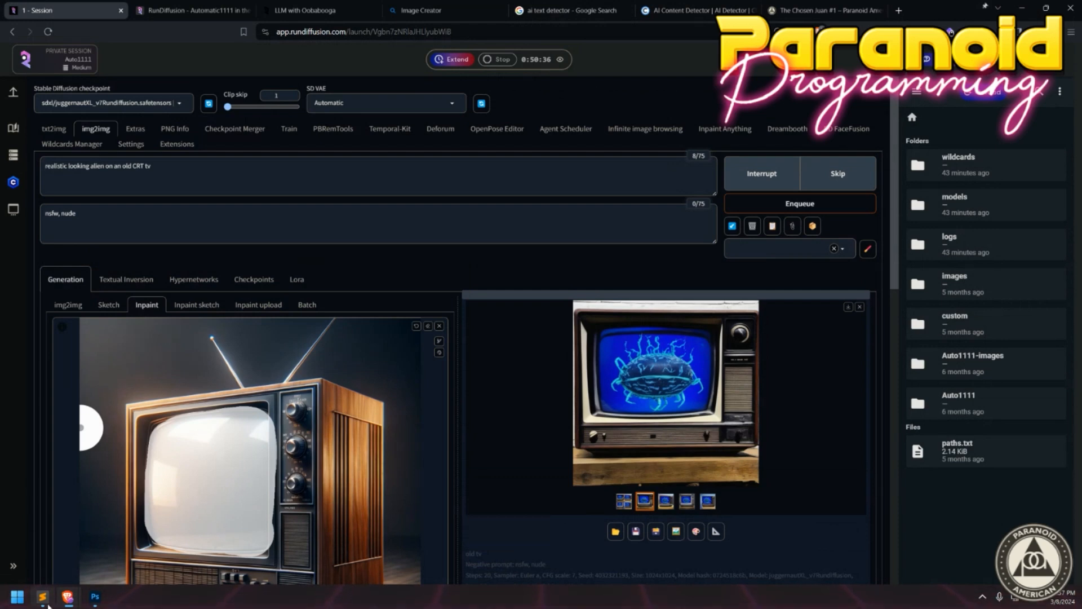
mouse_move(68, 596)
click(749, 544)
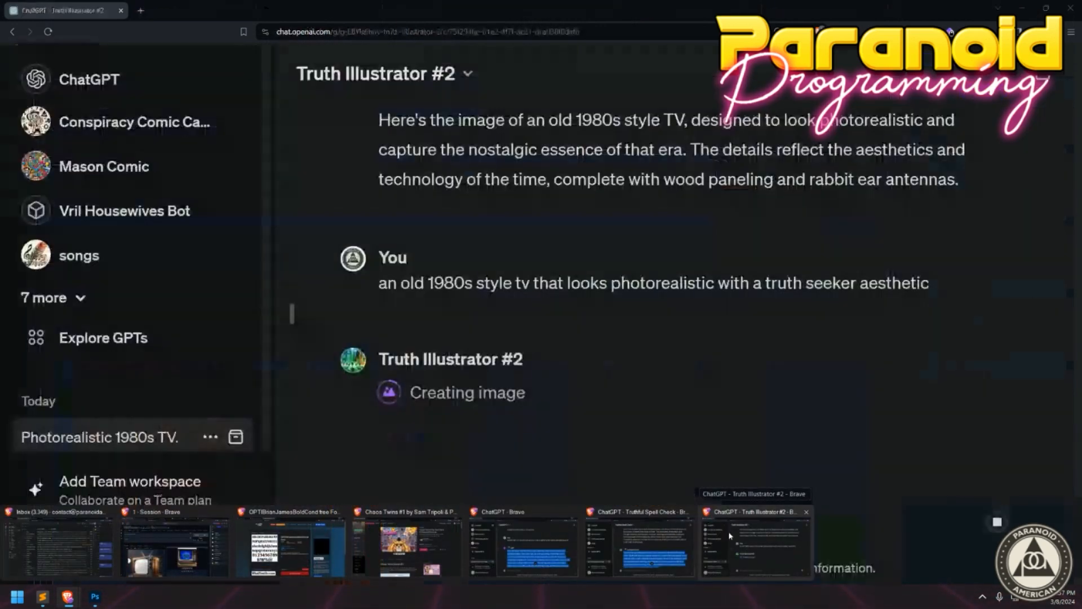
scroll(575, 296, up, 3)
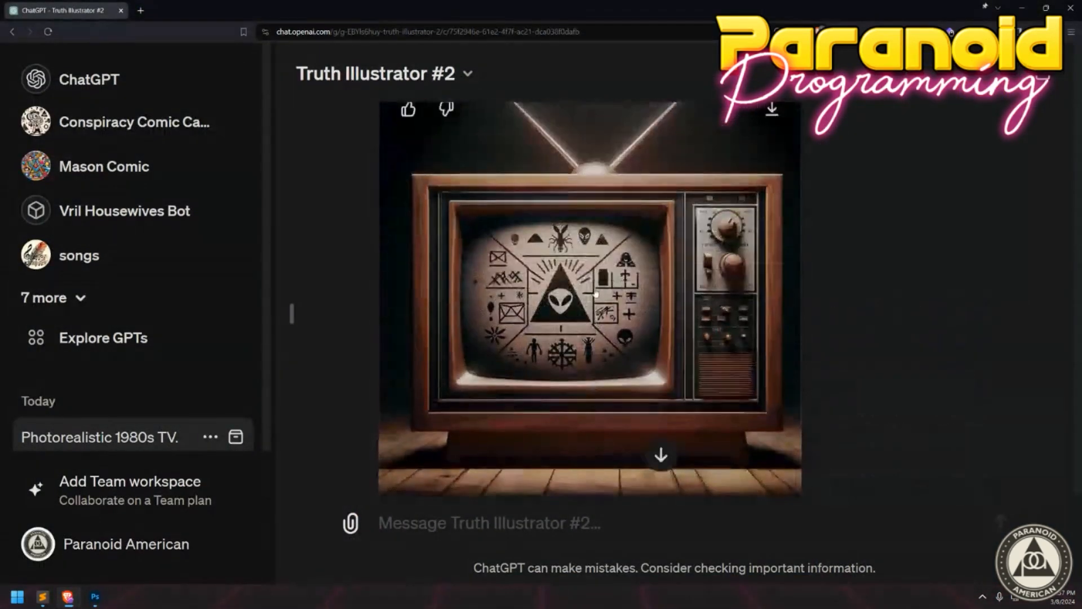
scroll(788, 299, up, 1)
scroll(755, 288, down, 1)
click(771, 110)
click(683, 456)
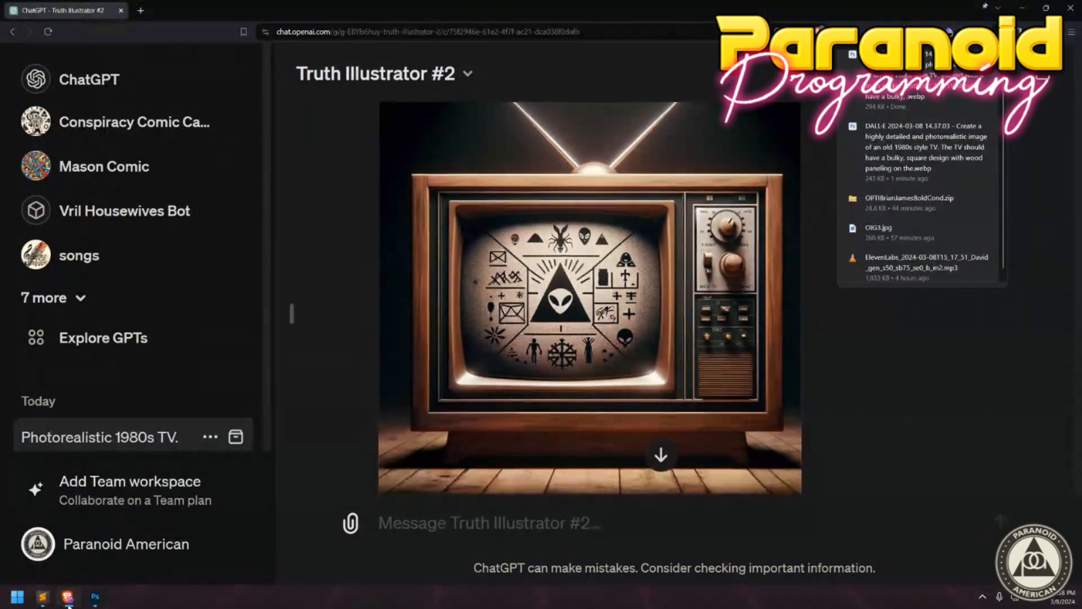
mouse_move(68, 598)
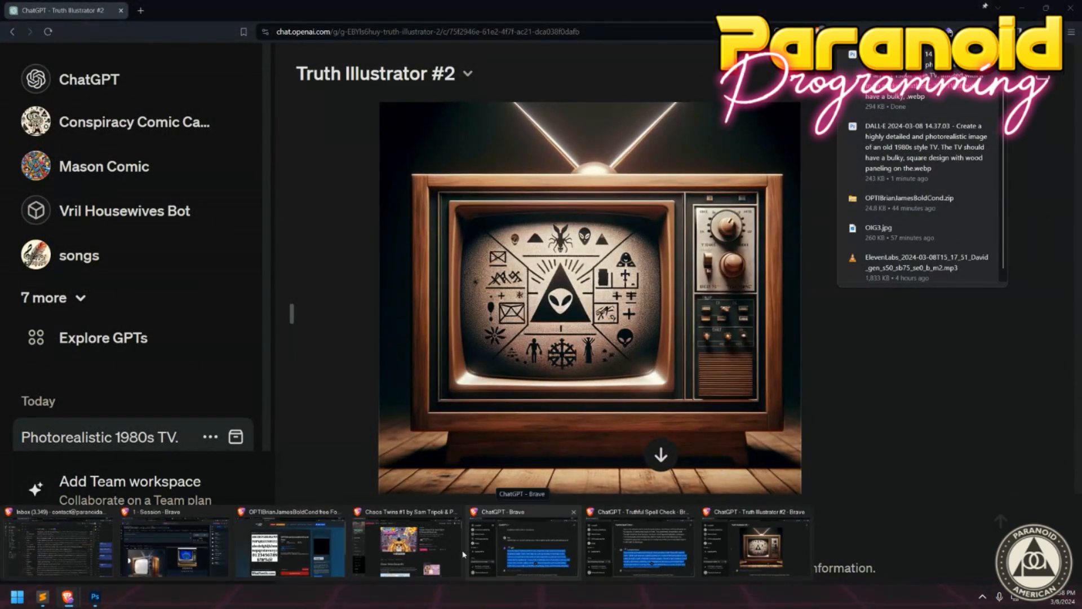
click(175, 543)
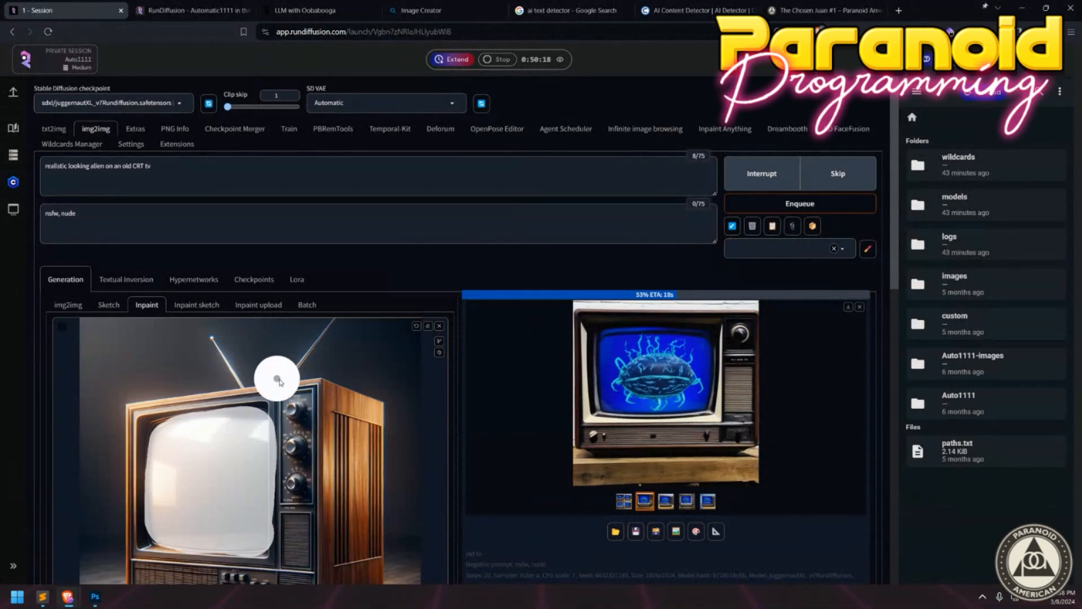
scroll(353, 360, down, 2)
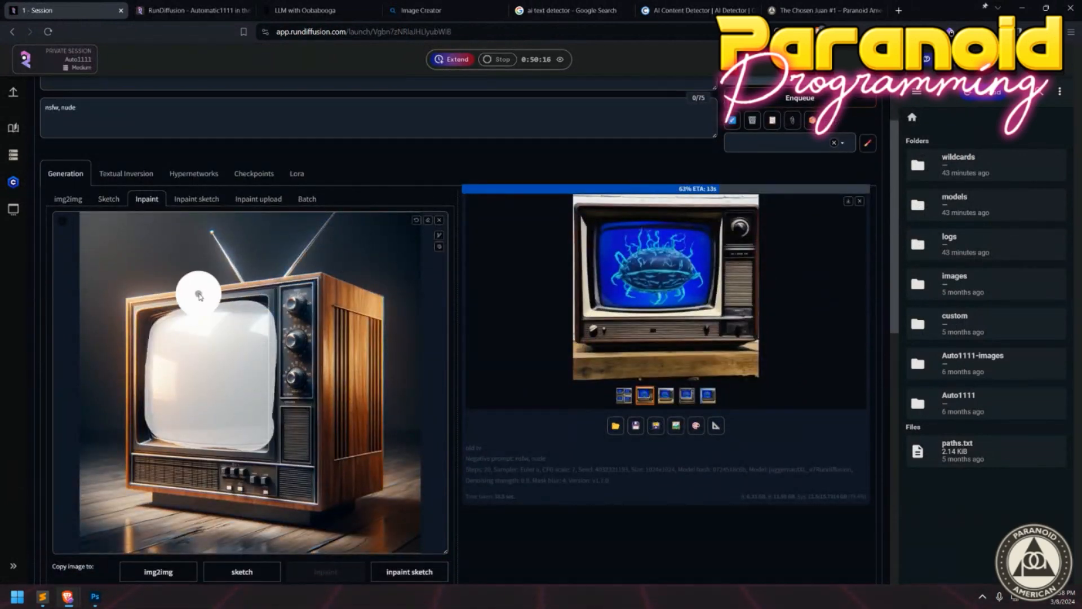
scroll(244, 307, up, 2)
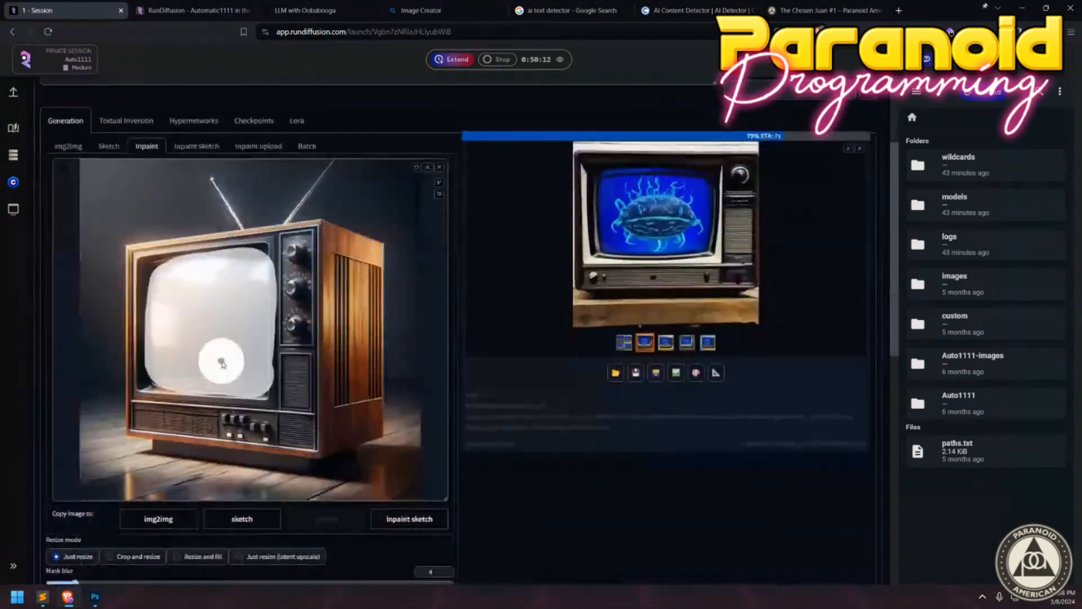
scroll(218, 338, down, 3)
scroll(212, 338, up, 3)
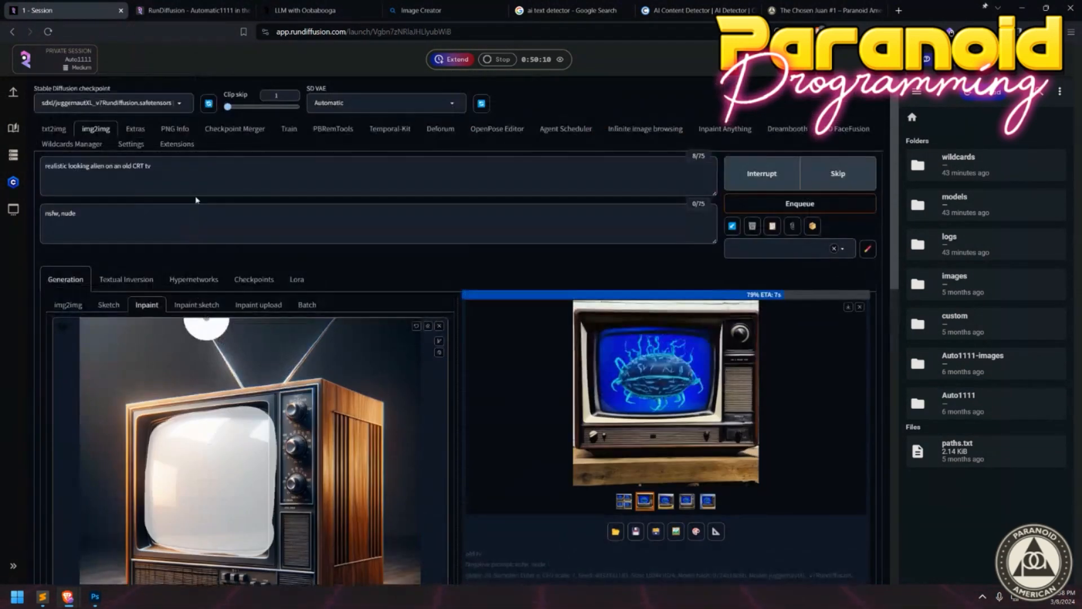
Enlarge the generated alien television images and compare how the masked screen and its surroundings turned out.
scroll(278, 420, down, 2)
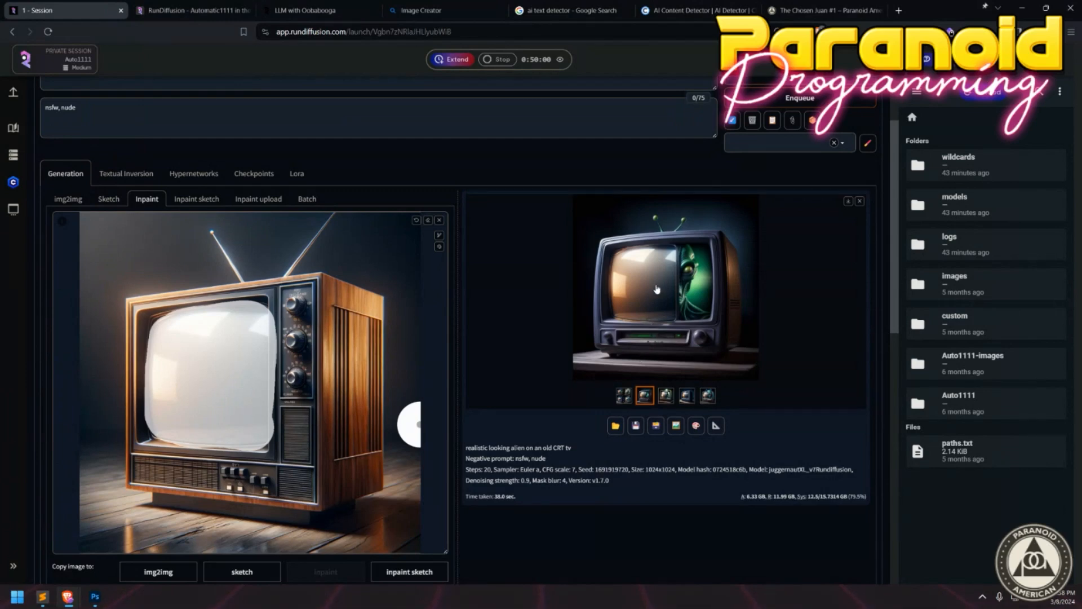
click(650, 308)
key(Right)
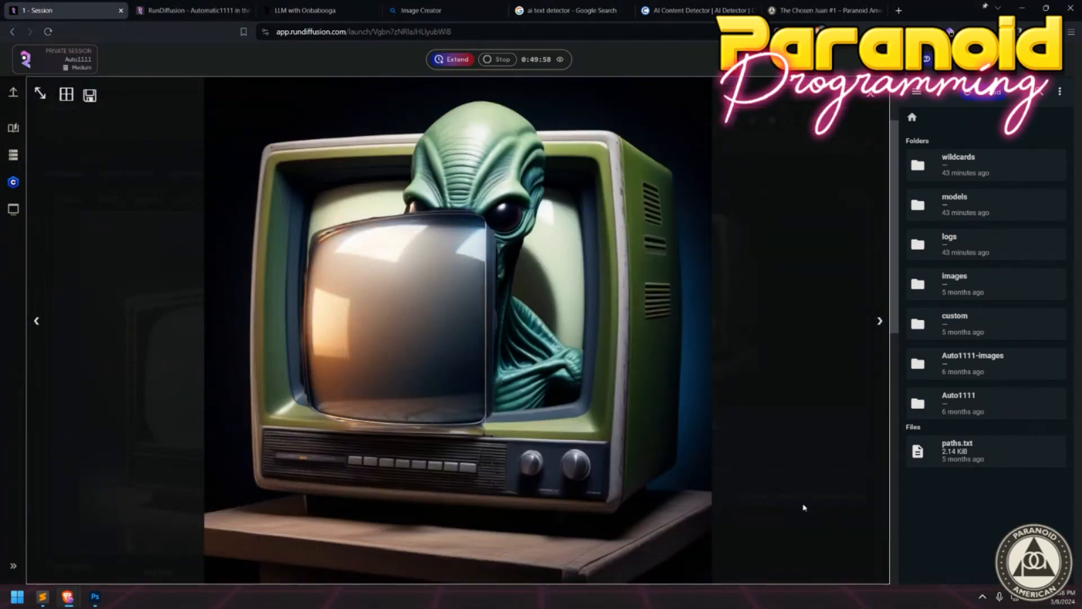
key(Right)
key(Right)
key(Right)
key(Right)
key(Right)
key(Right)
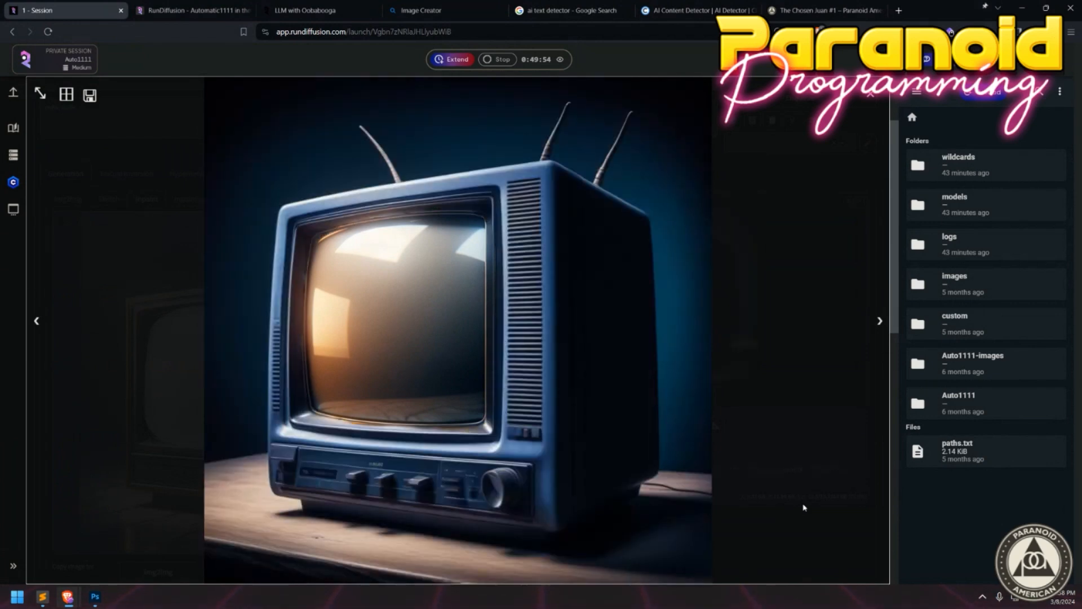
key(Right)
key(Right)
key(Right)
key(Right)
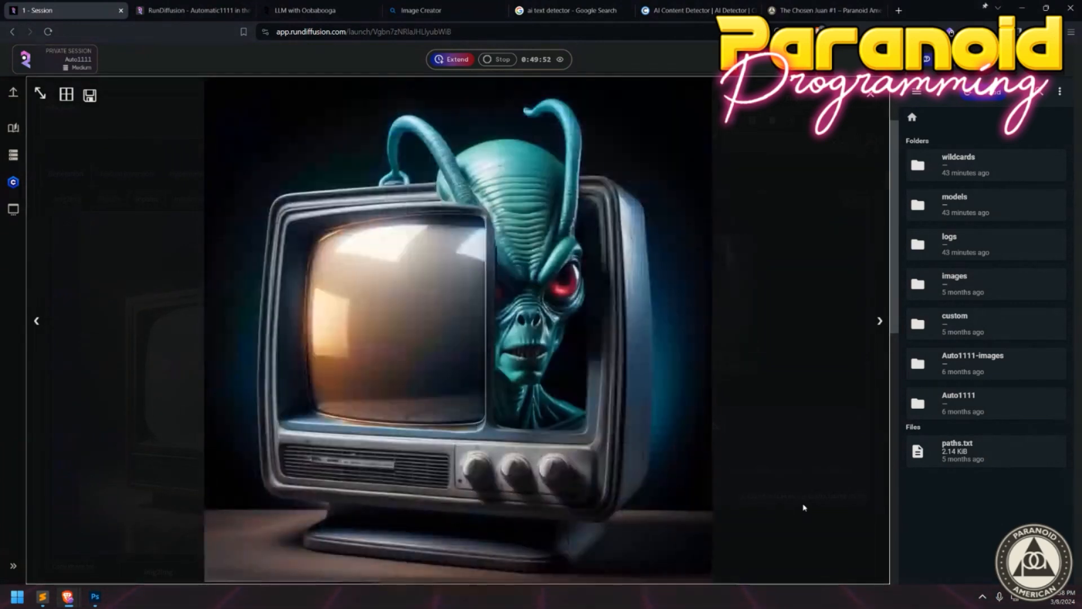
key(Right)
key(Right)
key(Right)
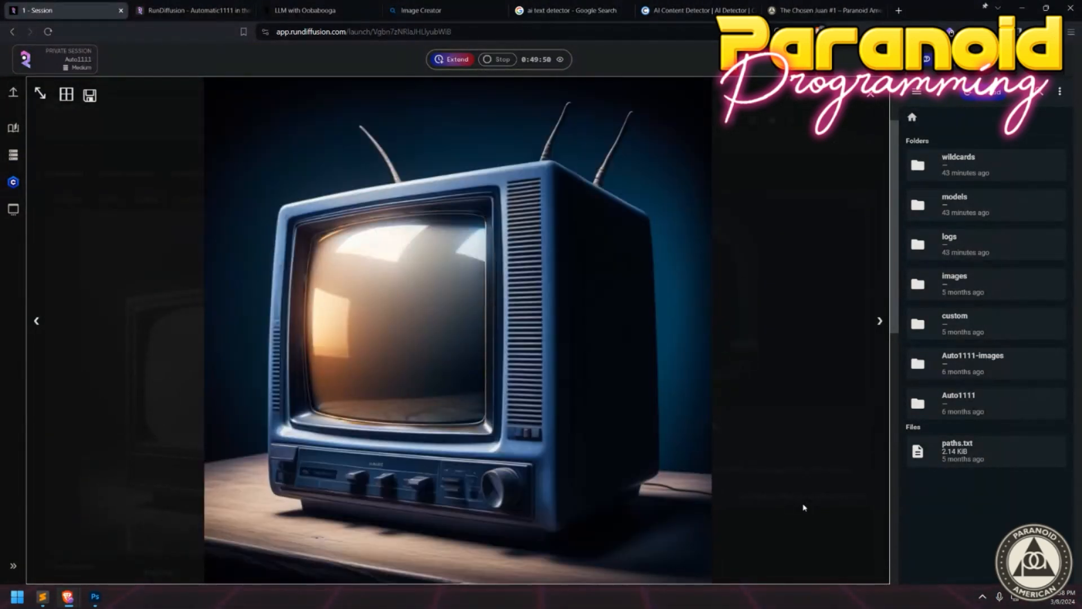
key(Right)
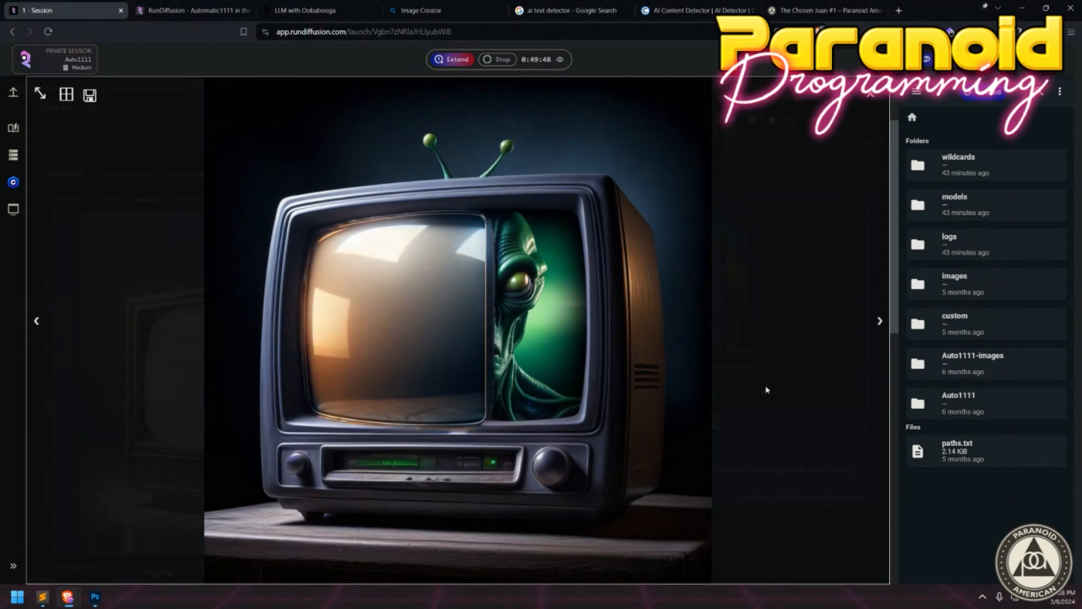
Set the mask mode to Inpaint masked and generate the alien television images again.
click(867, 344)
scroll(561, 445, down, 5)
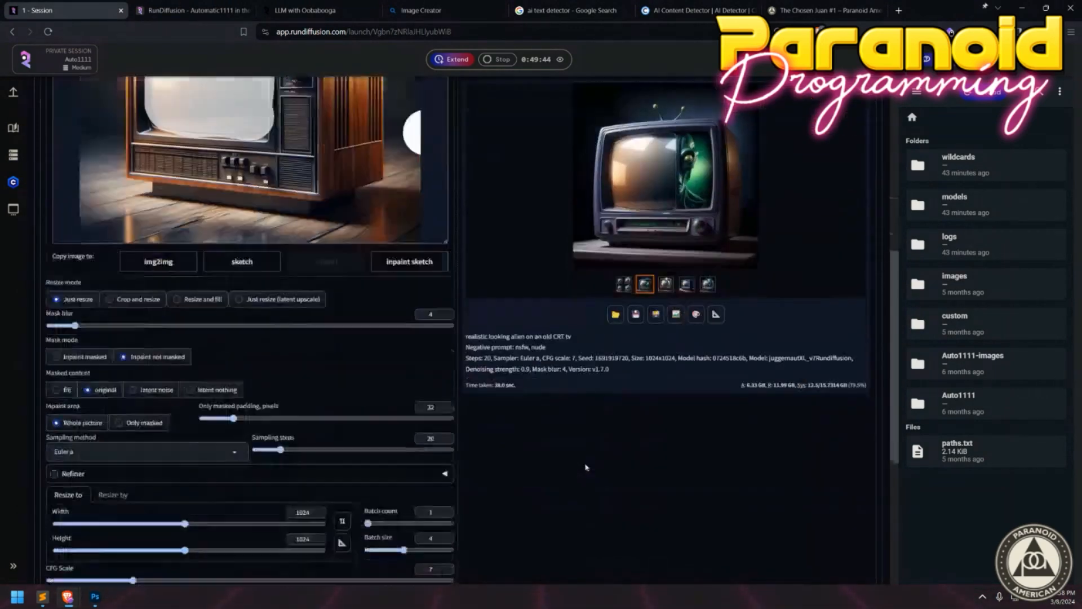
scroll(561, 445, down, 2)
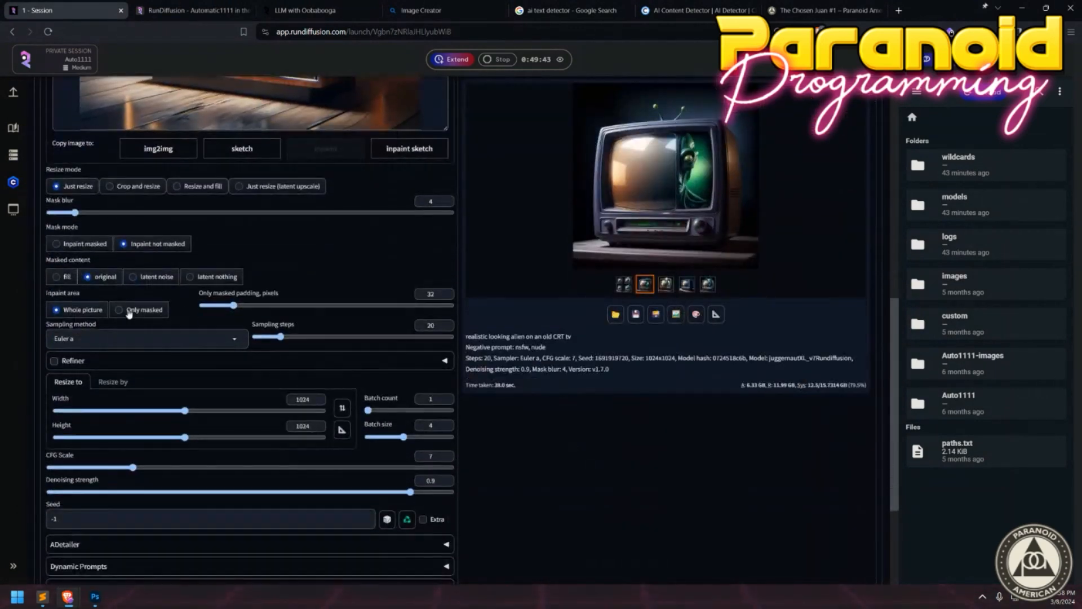
click(57, 244)
scroll(528, 326, up, 10)
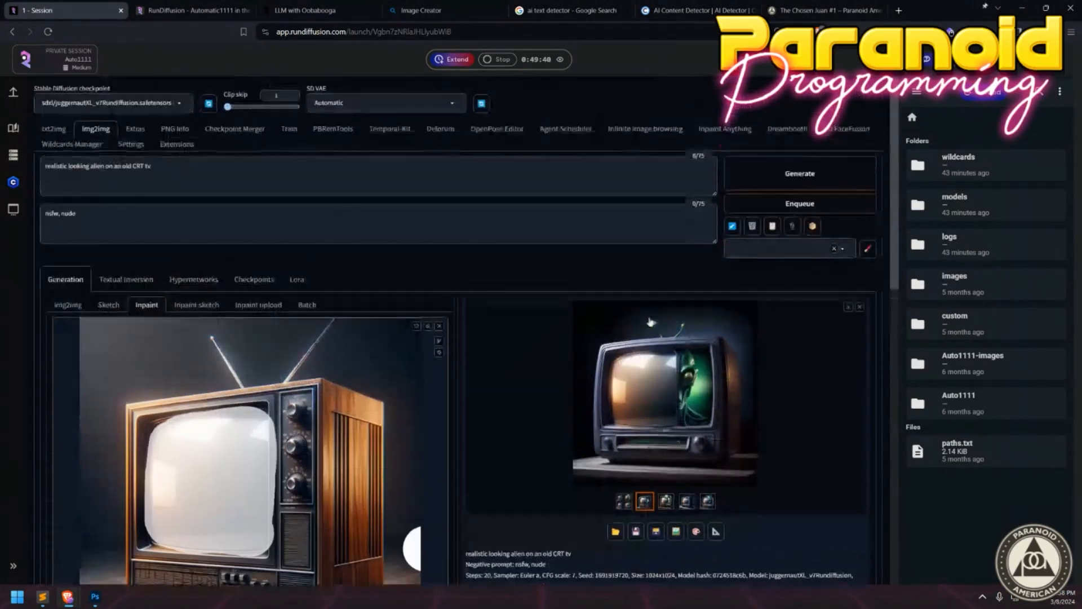
click(806, 174)
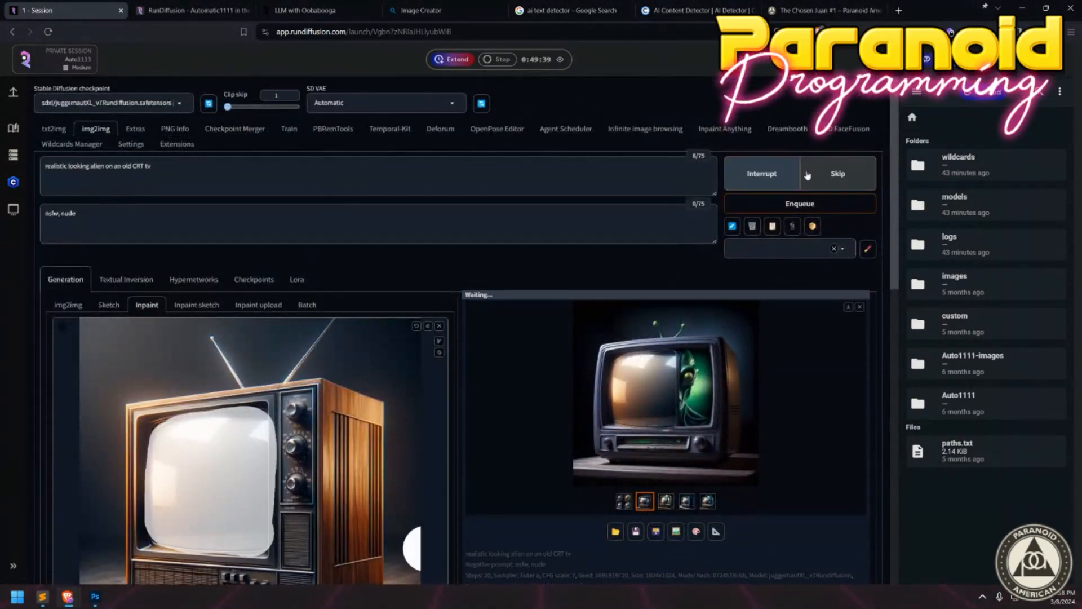
Review the previous batch of alien television images at full size while the new batch generates.
click(616, 381)
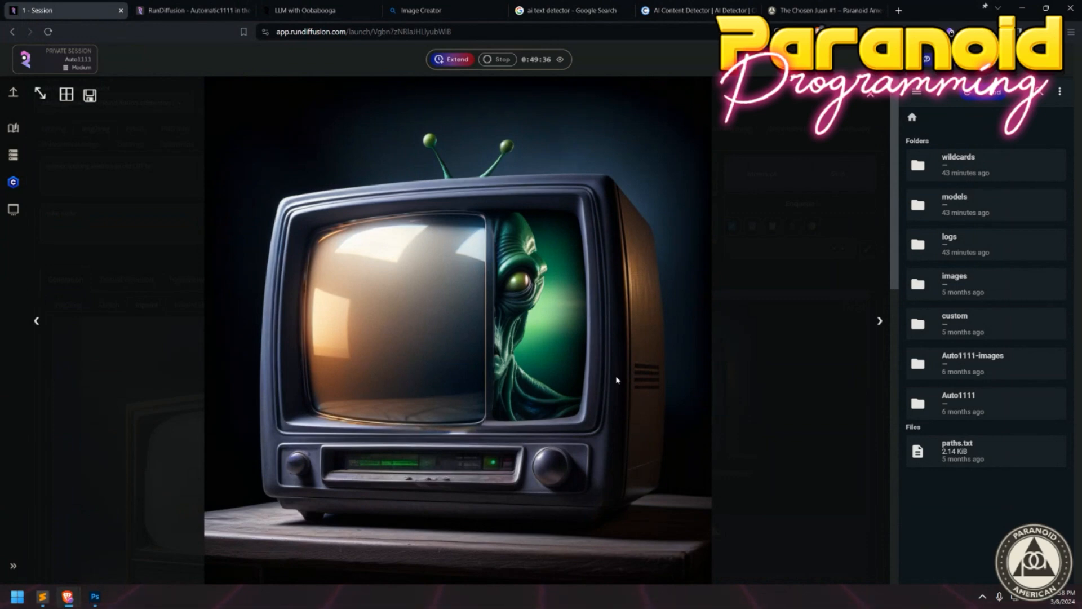
key(Right)
key(Right)
key(Right)
key(Right)
key(Right)
key(Right)
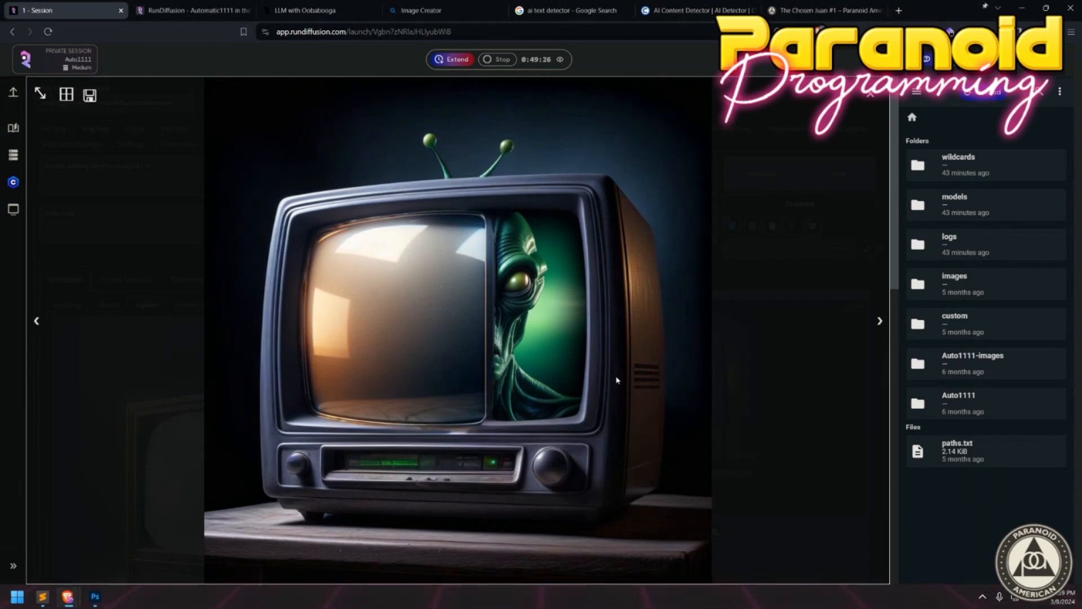
key(Left)
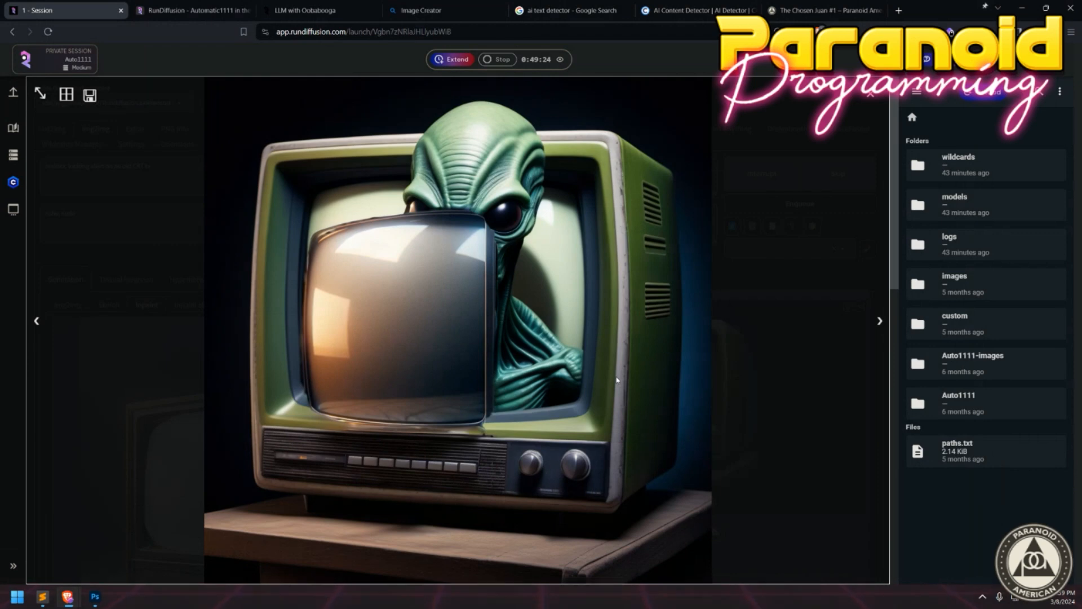
Flip through the remaining previous alien televisions, close the enlarged view, and recheck the prompt and inpaint setup while the batch finishes.
key(Right)
key(Left)
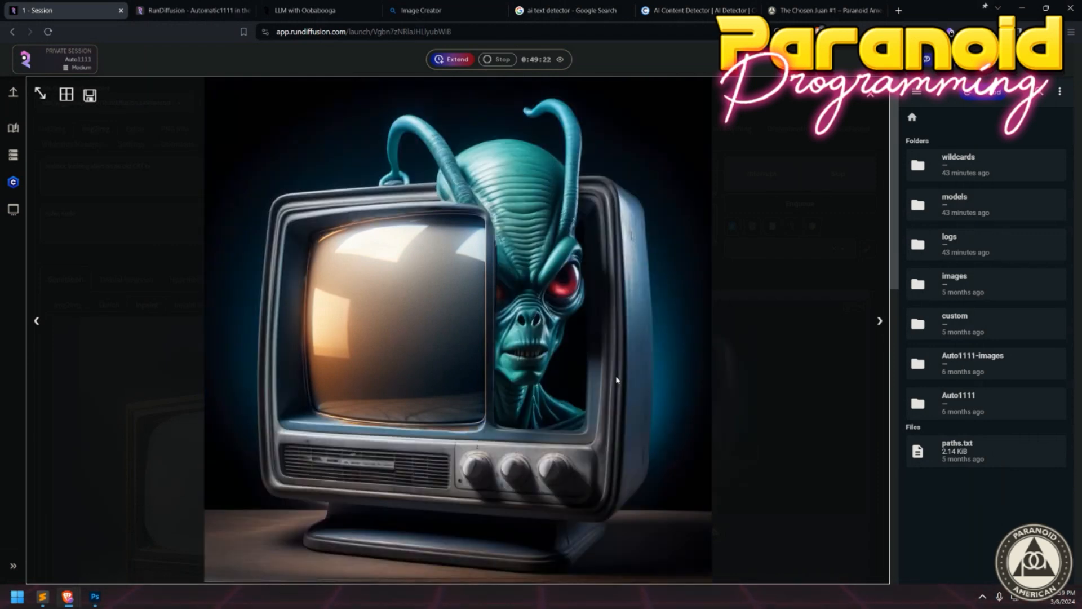
key(Right)
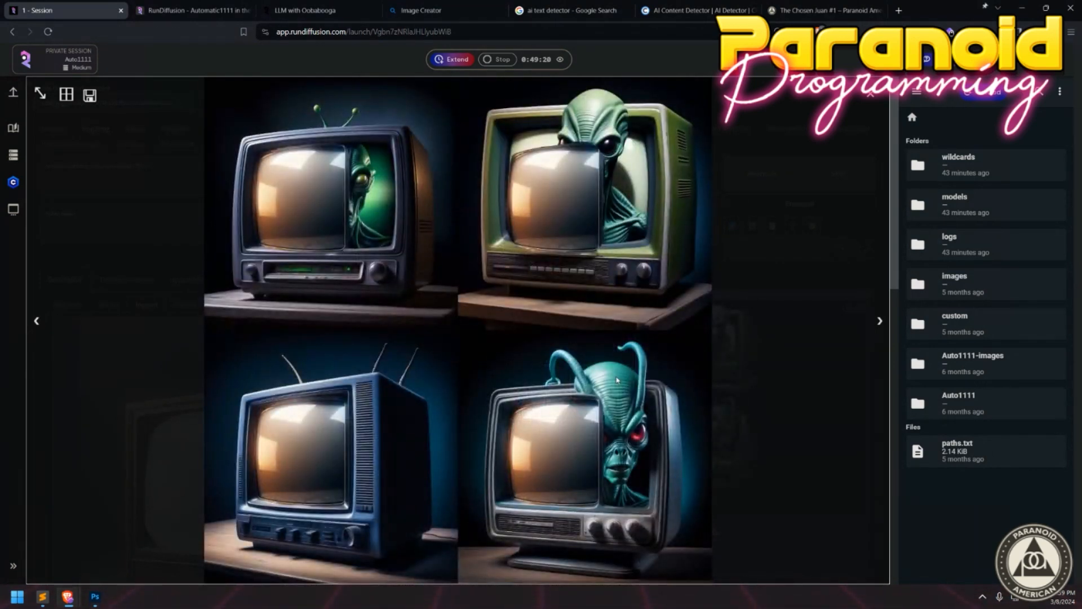
key(Escape)
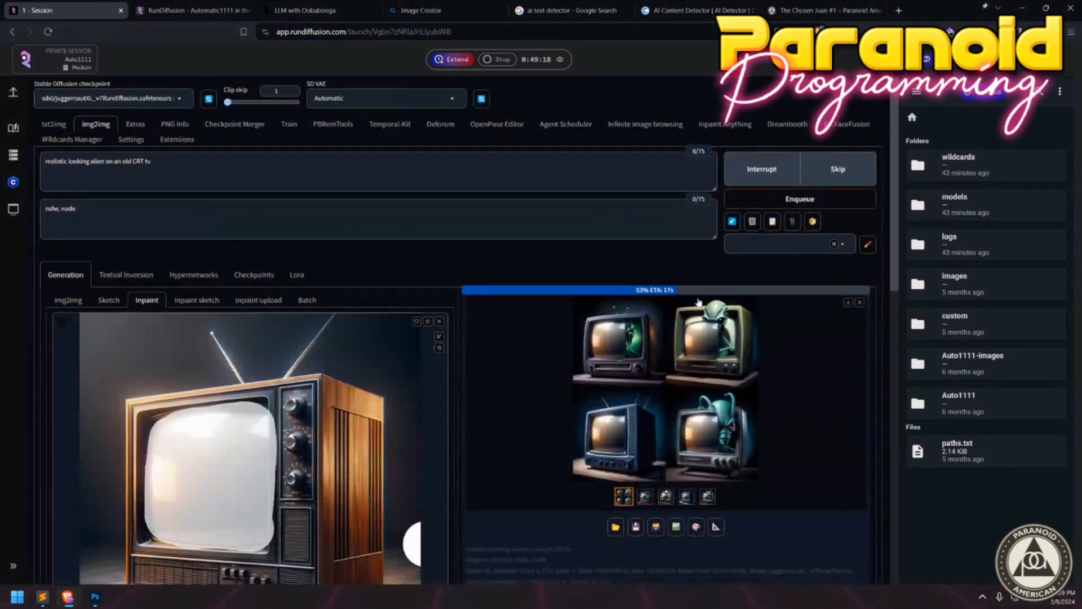
scroll(562, 299, up, 3)
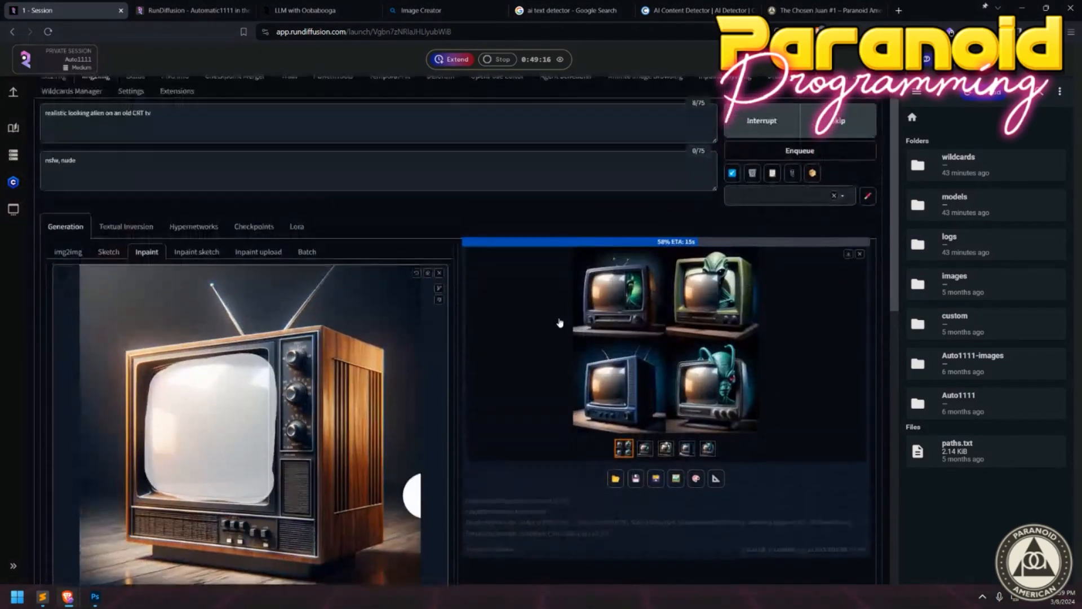
scroll(272, 254, down, 2)
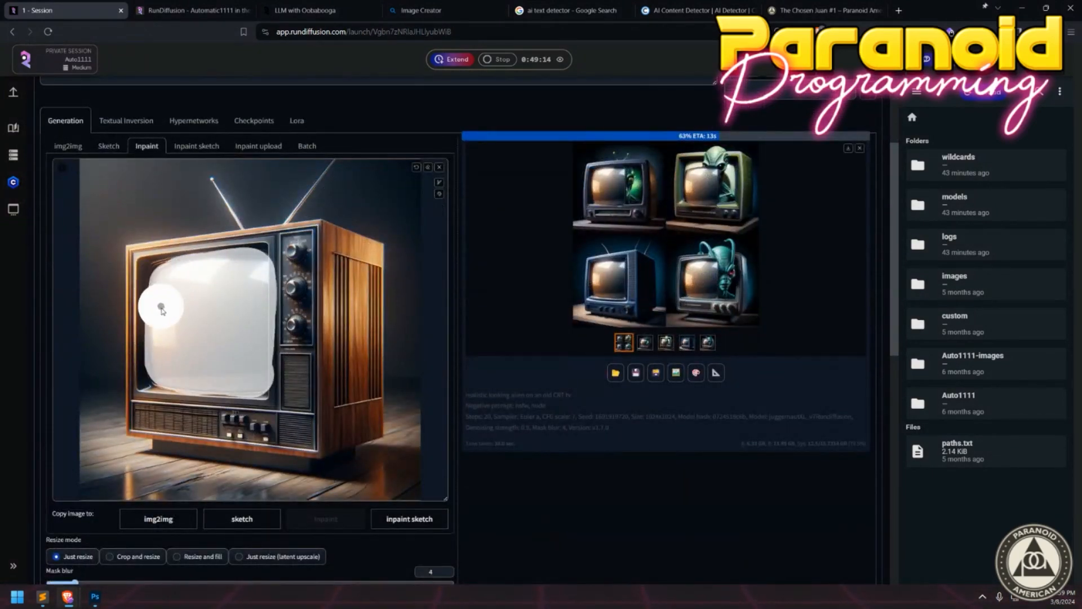
scroll(193, 423, down, 4)
scroll(242, 270, up, 3)
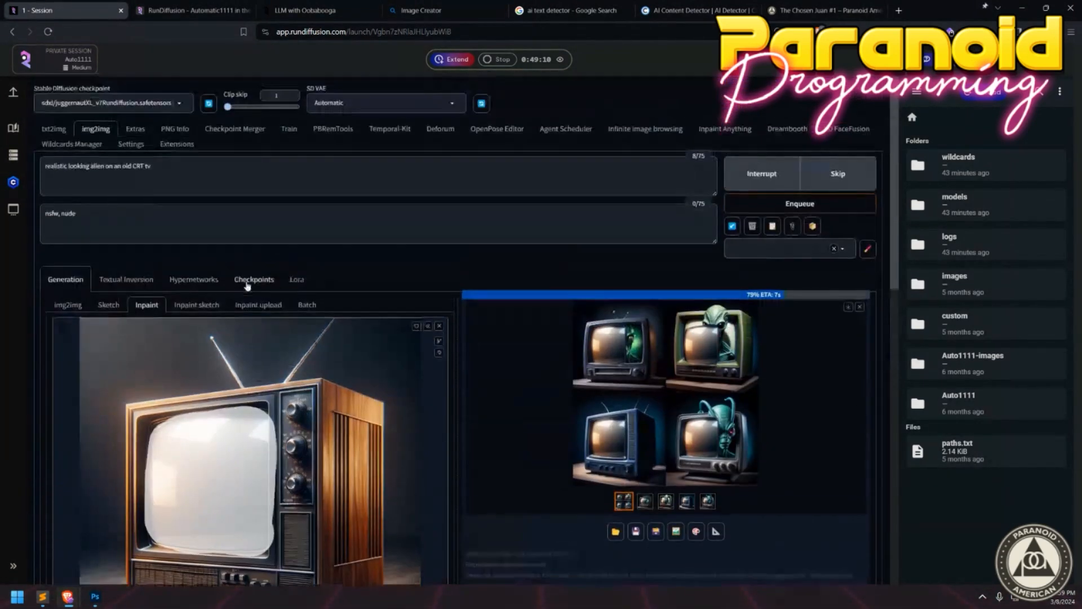
scroll(248, 281, up, 4)
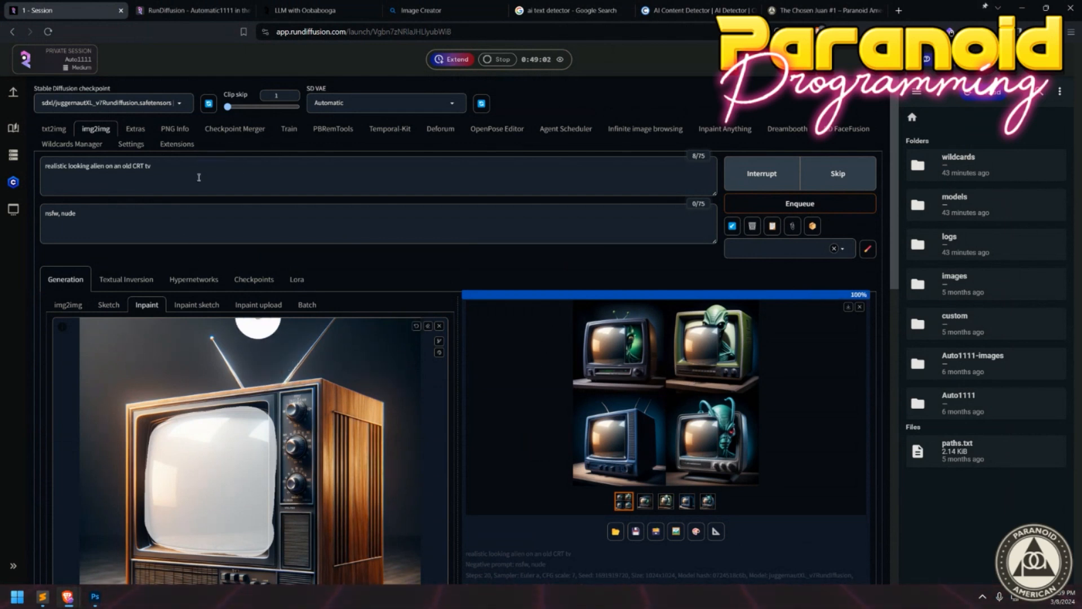
drag(189, 180, 46, 166)
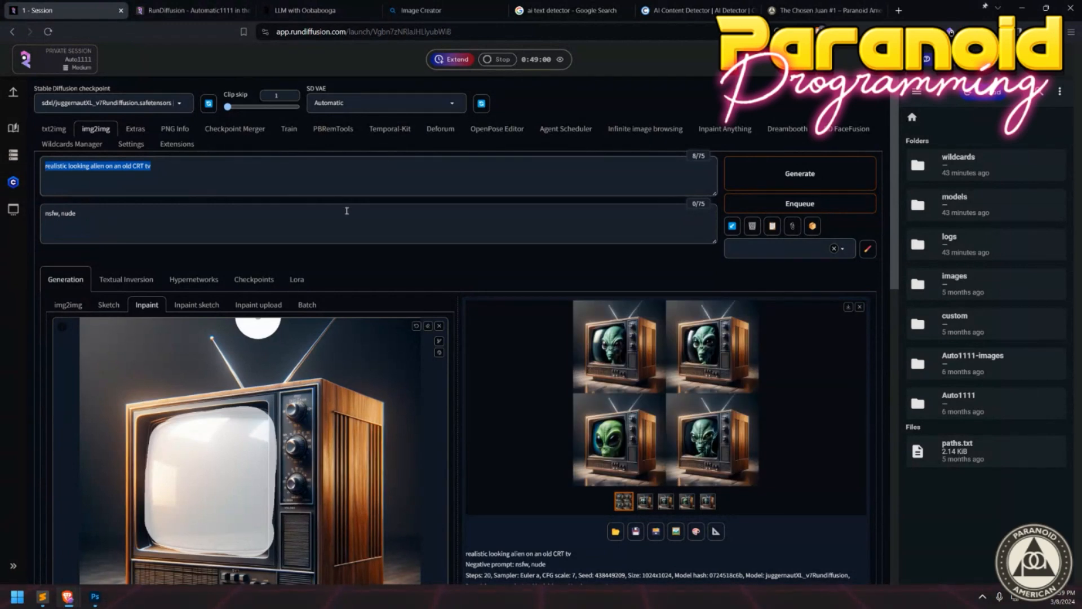
Enlarge the new batch of inpainted alien televisions and examine each of the four variations.
scroll(346, 210, down, 3)
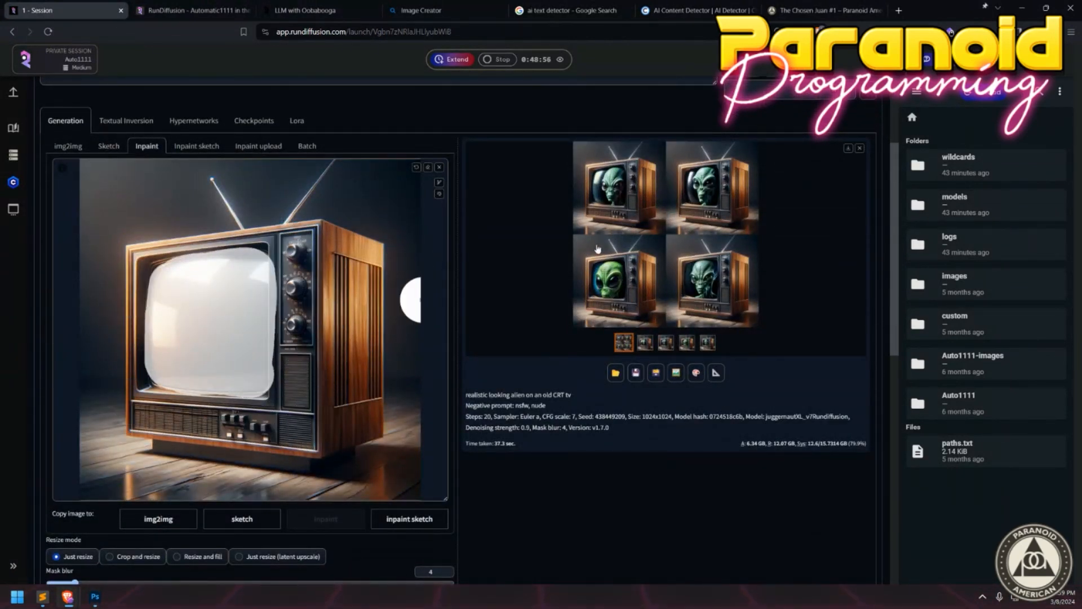
click(633, 208)
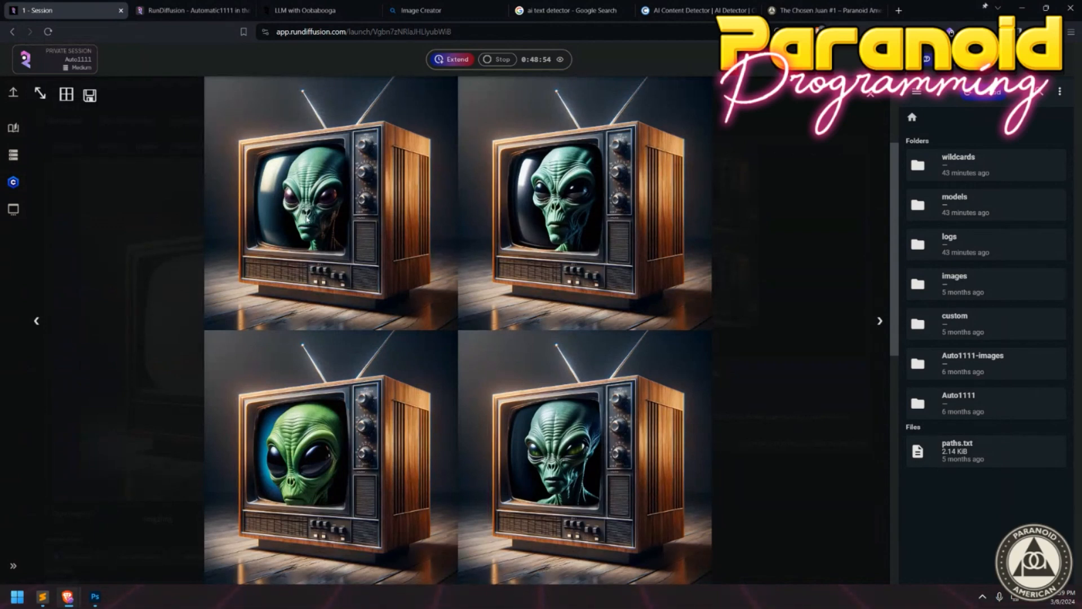
click(591, 237)
click(595, 234)
key(Right)
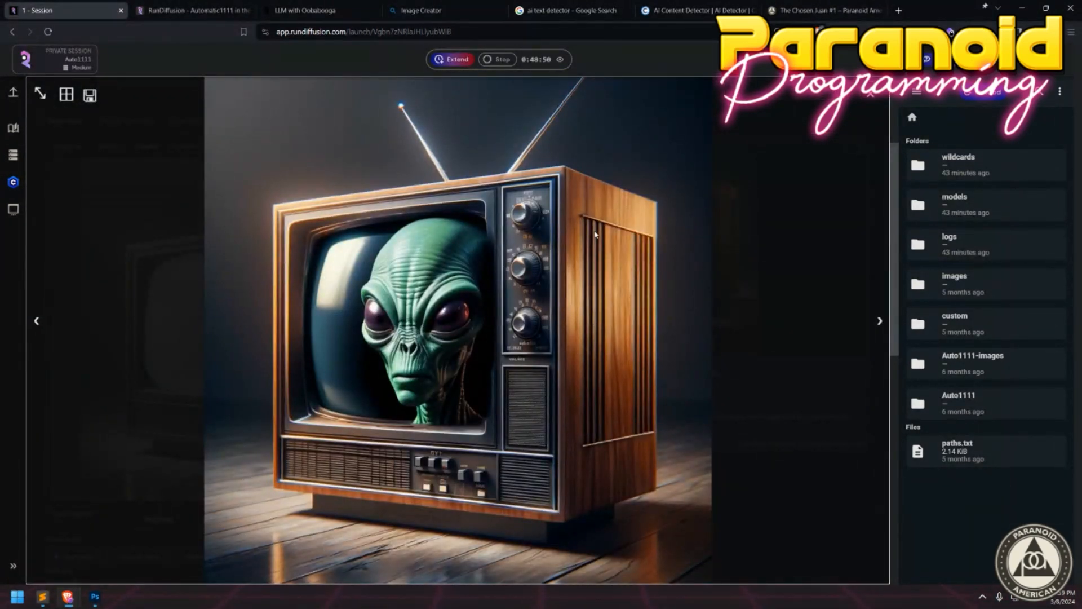
key(Right)
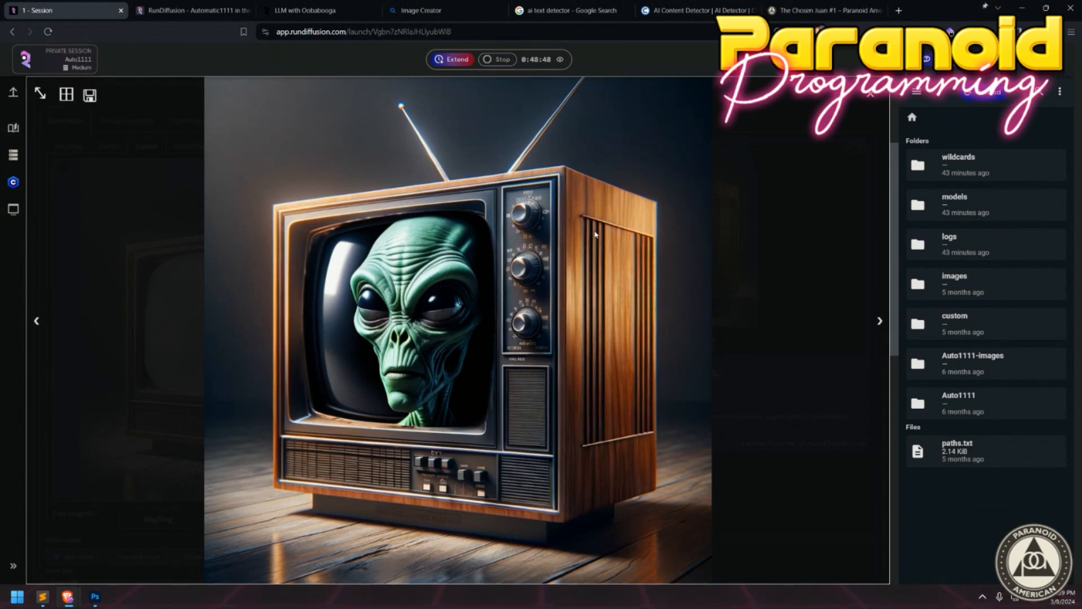
key(Right)
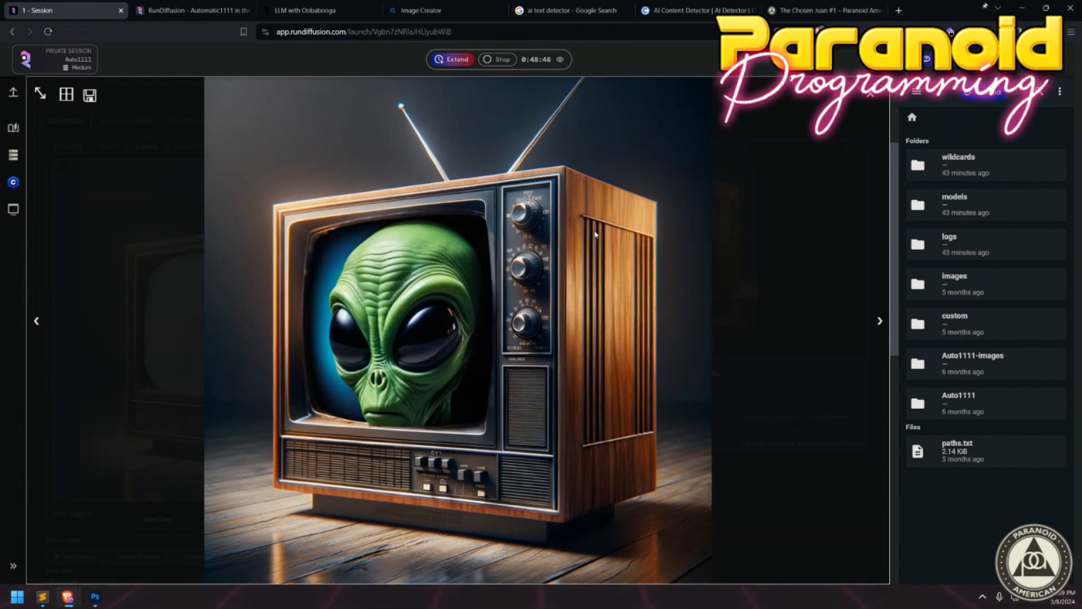
key(Right)
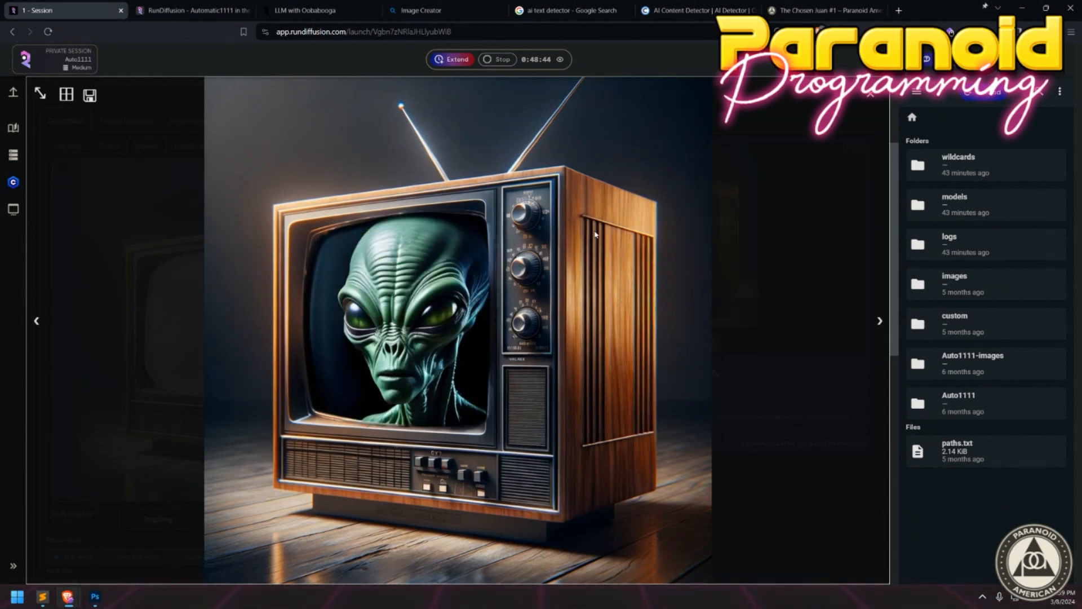
key(Right)
click(870, 94)
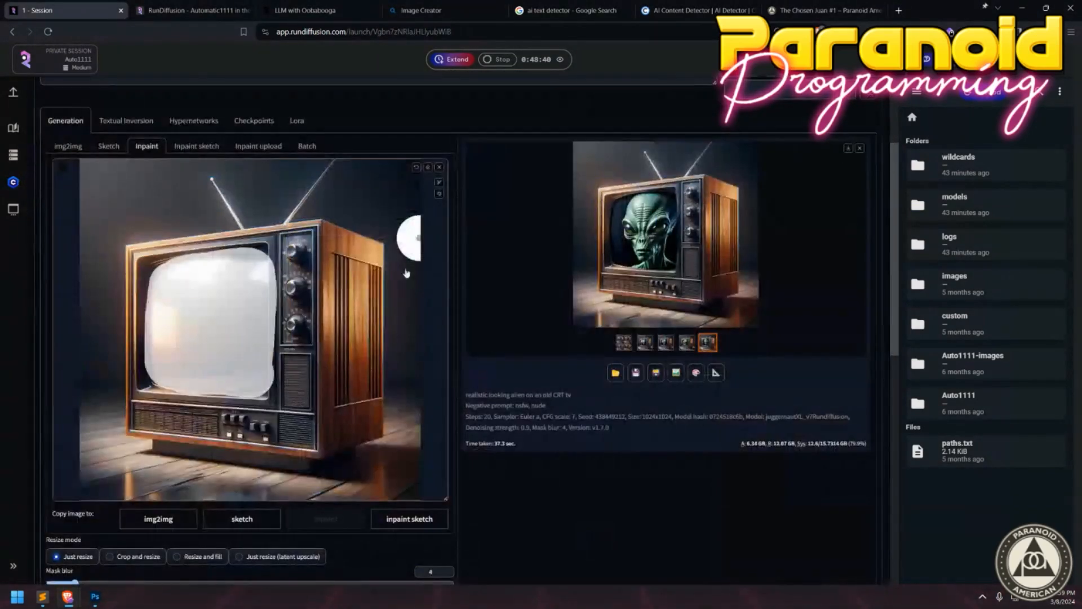
Clear the painted mask from the source television and compare it with the last generated alien television at full size.
click(417, 167)
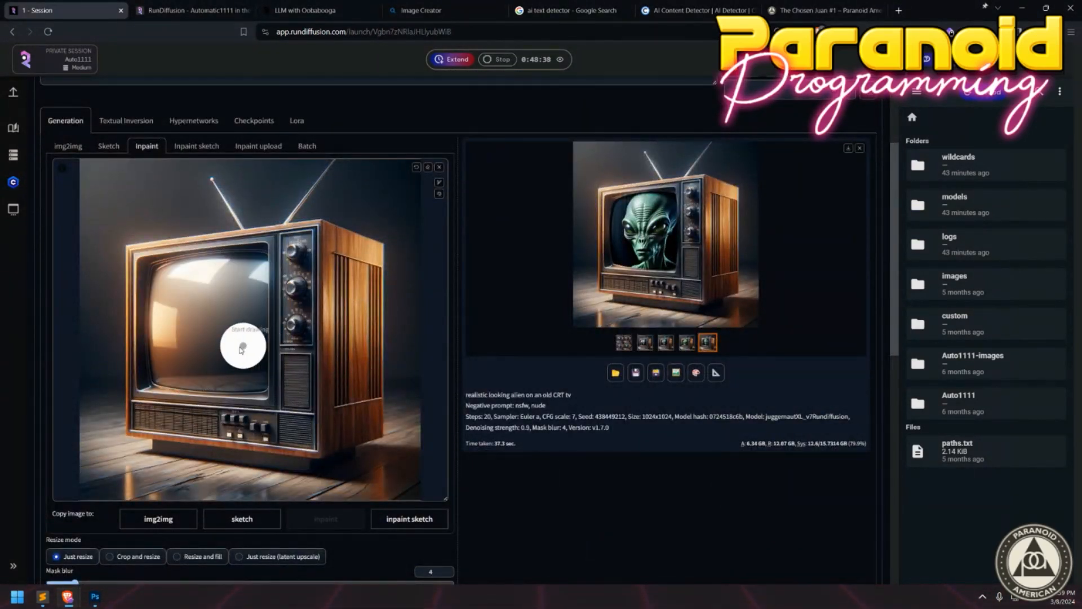
click(690, 256)
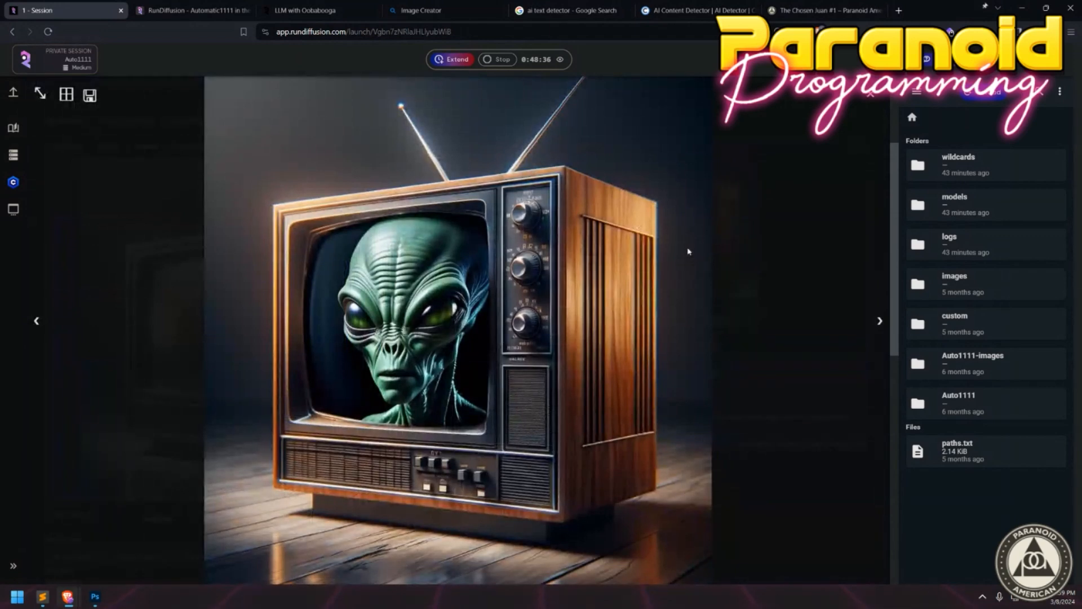
click(771, 282)
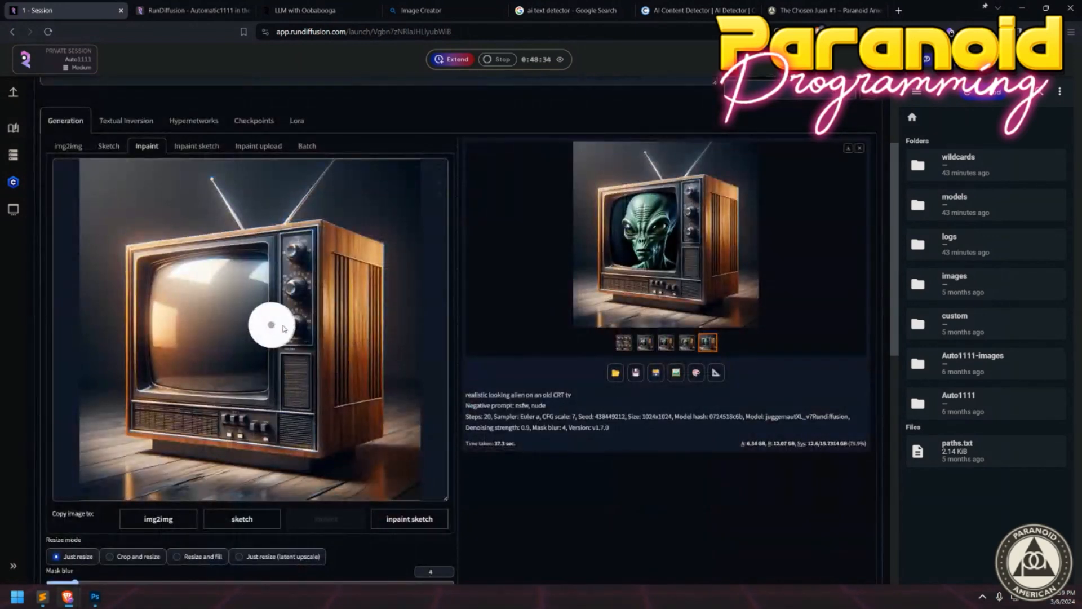
Copy the last generated alien television image and switch to Photoshop.
right_click(675, 232)
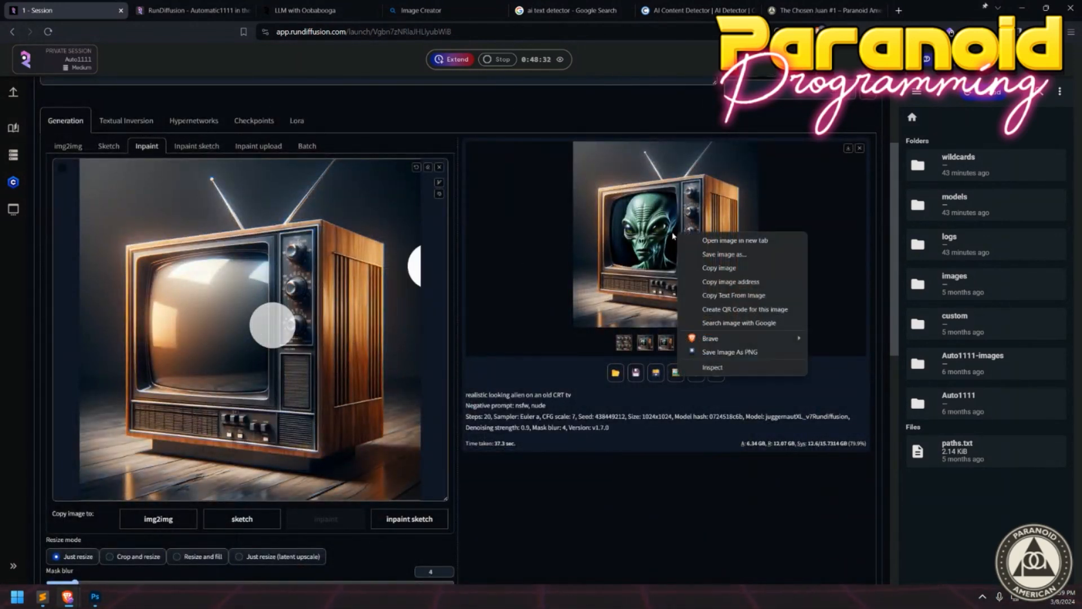
click(708, 268)
click(101, 604)
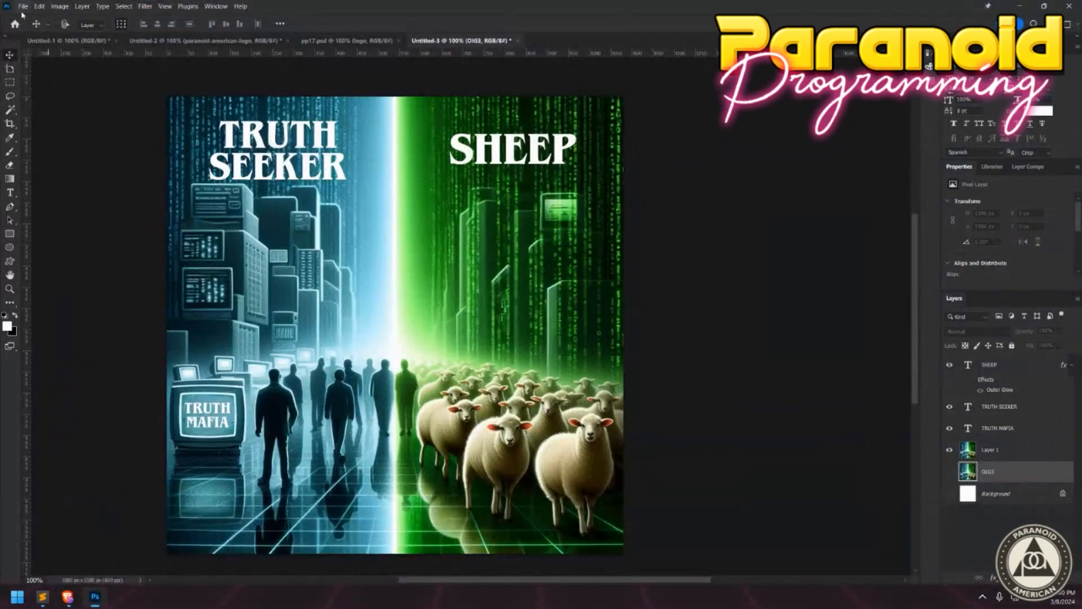
Open the original DALL·E 1980s television image and paste the alien version over it as a new layer.
click(23, 6)
click(56, 35)
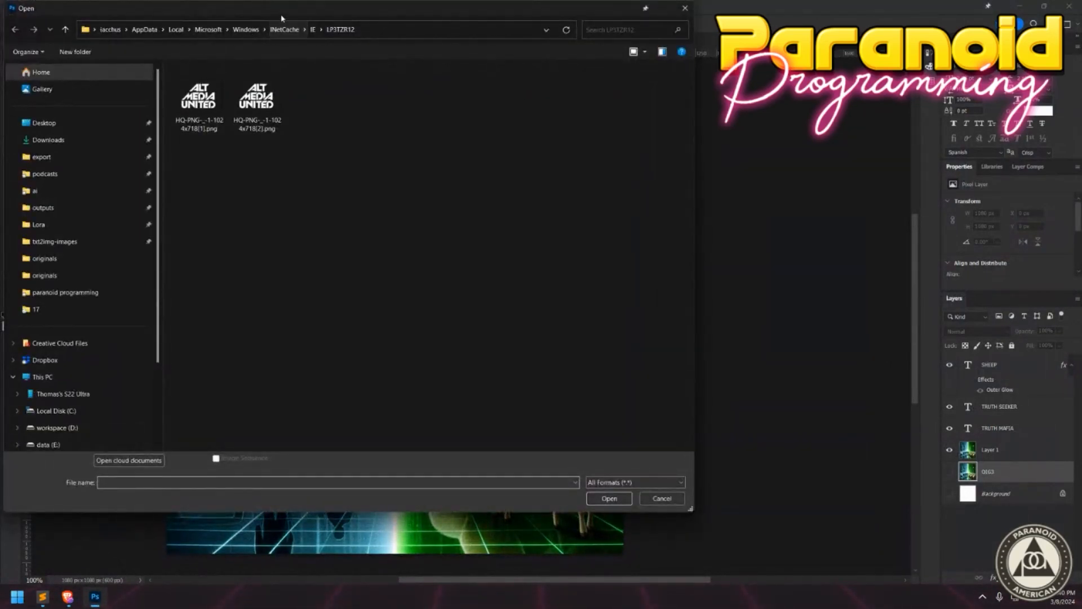
key(Escape)
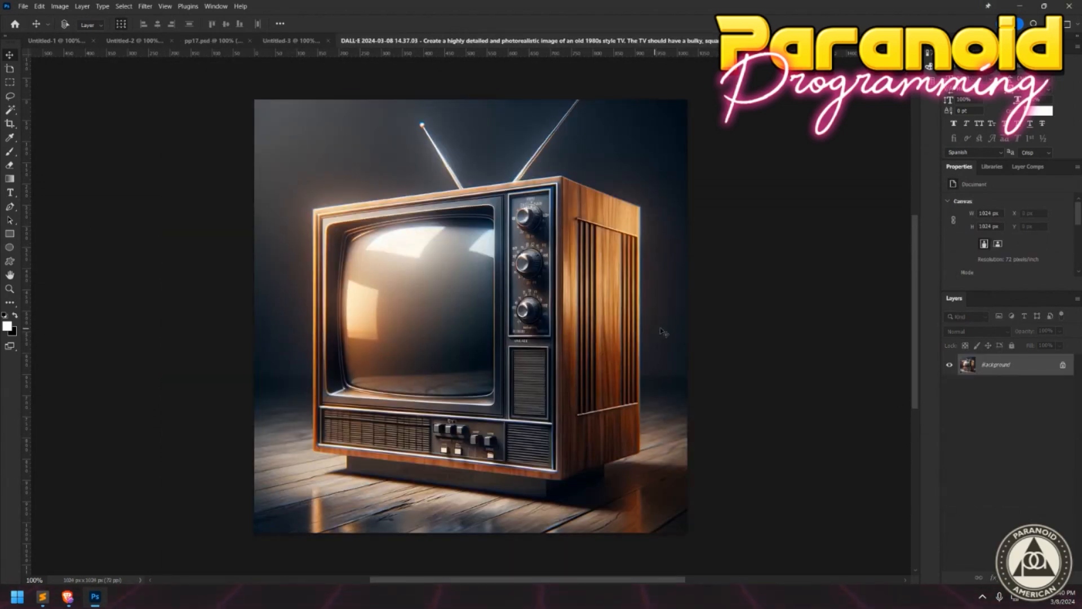
key(ctrl+v)
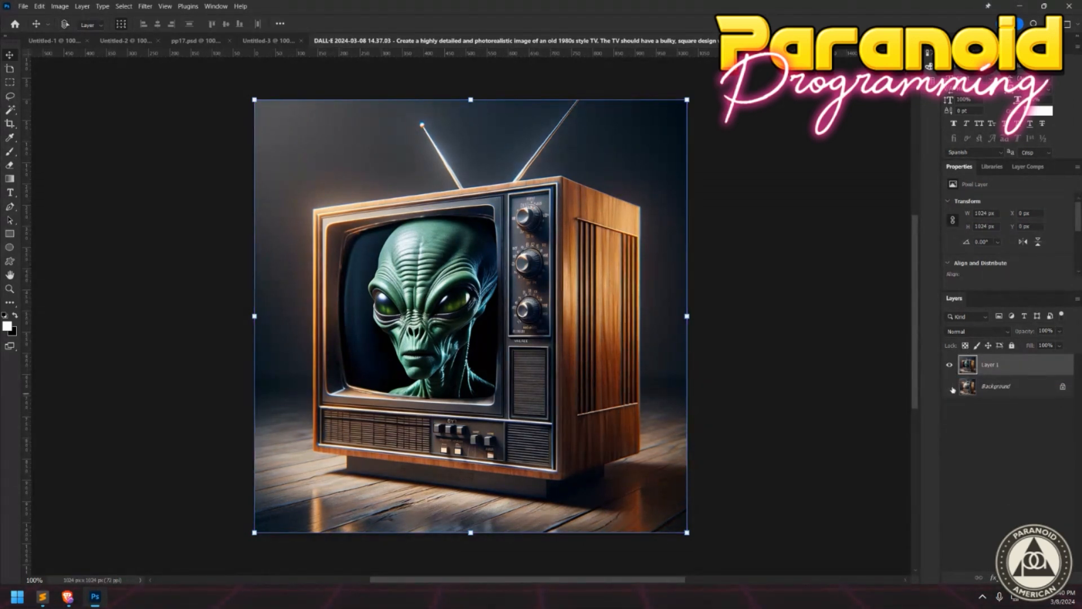
Convert the background into a regular layer and select the pasted alien layer above it.
double_click(995, 386)
key(Return)
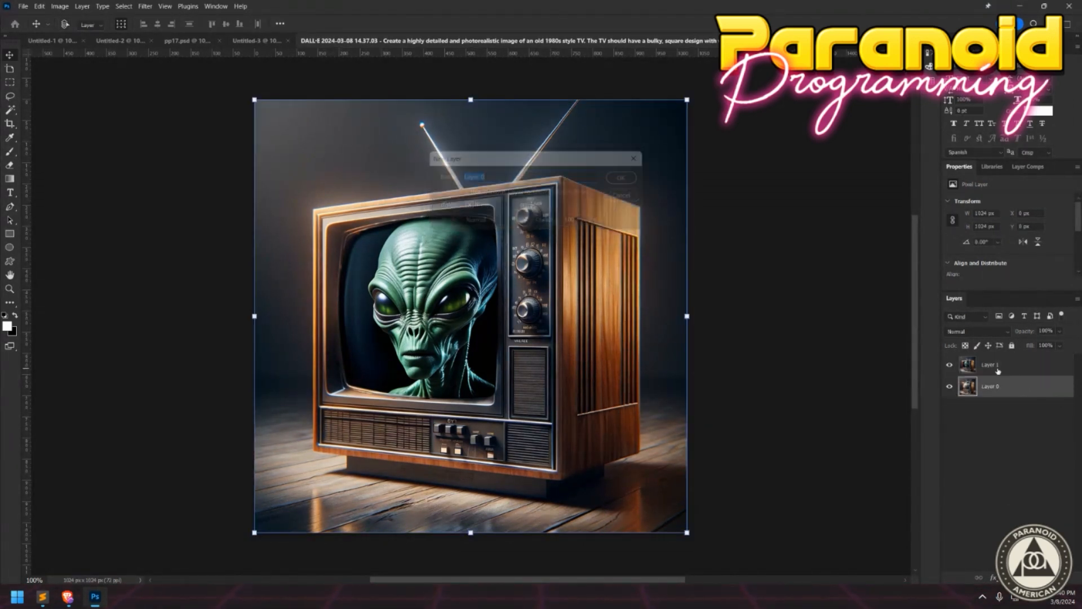
drag(989, 366, 993, 391)
key(ctrl+z)
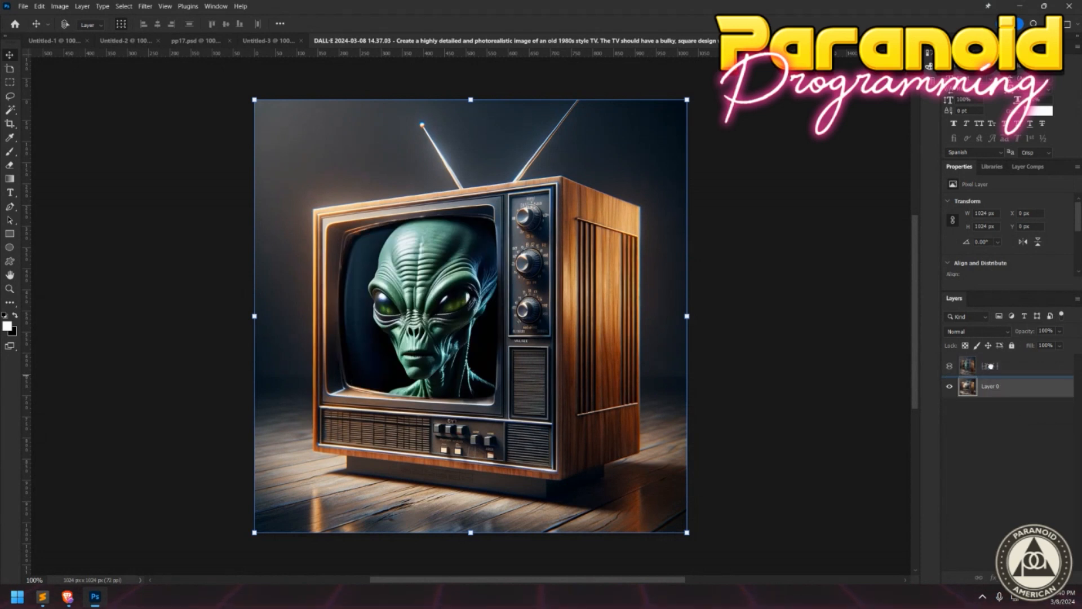
click(989, 368)
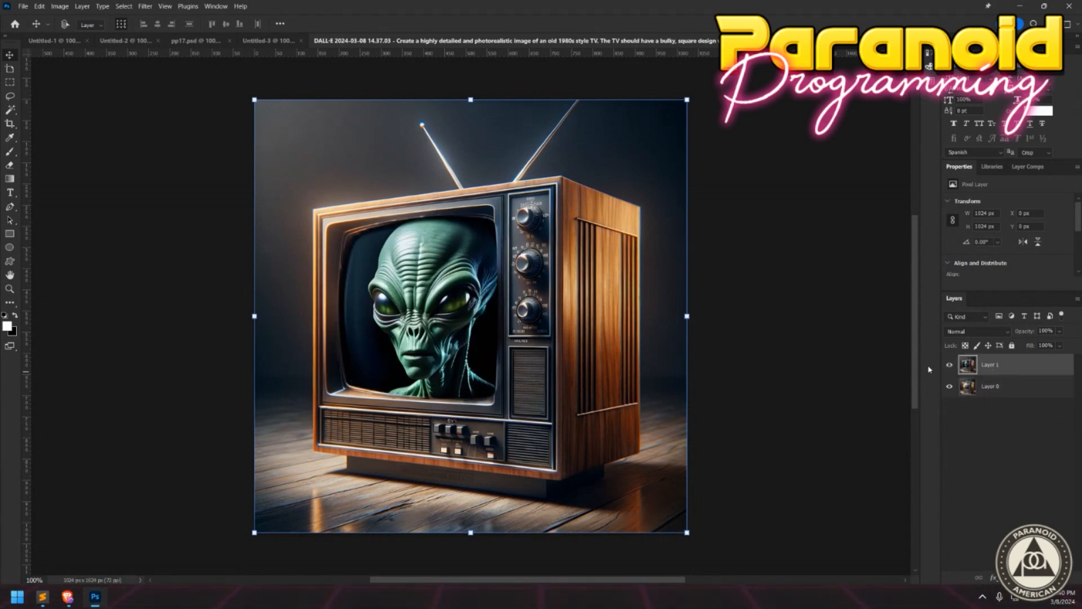
Toggle the alien layer's visibility repeatedly to compare it with the original television underneath.
click(948, 365)
click(948, 365)
click(948, 366)
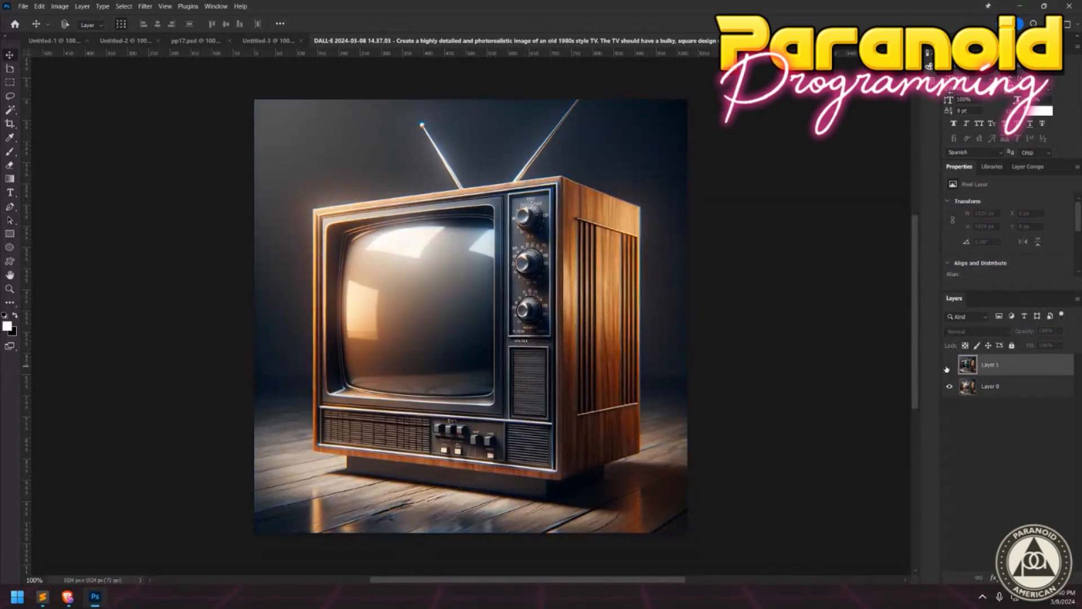
click(948, 365)
click(948, 366)
click(949, 365)
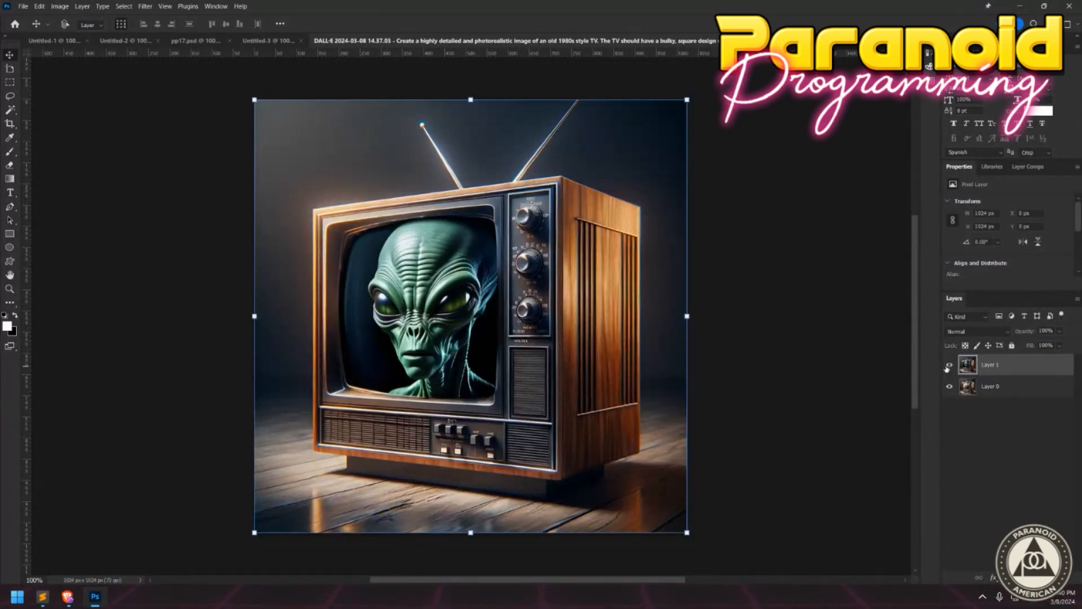
Set the alien layer's blend mode to Screen so the original glass reflections blend with the alien.
key(ctrl+plus)
key(ctrl+plus)
key(ctrl+minus)
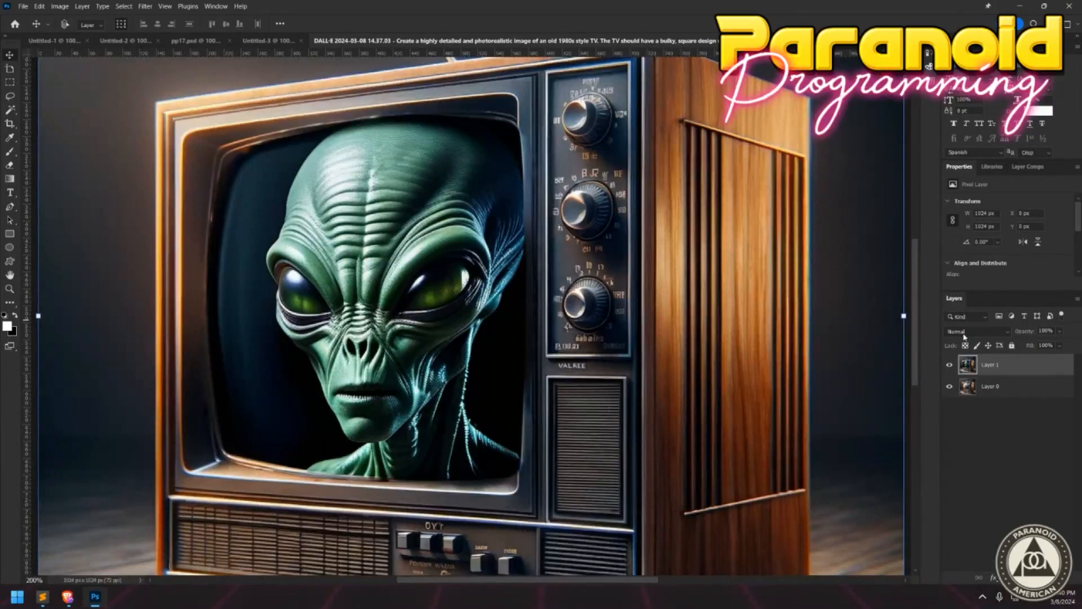
click(1059, 331)
mouse_move(1065, 344)
mouse_down()
mouse_move(1036, 342)
mouse_move(1059, 345)
mouse_up()
click(977, 331)
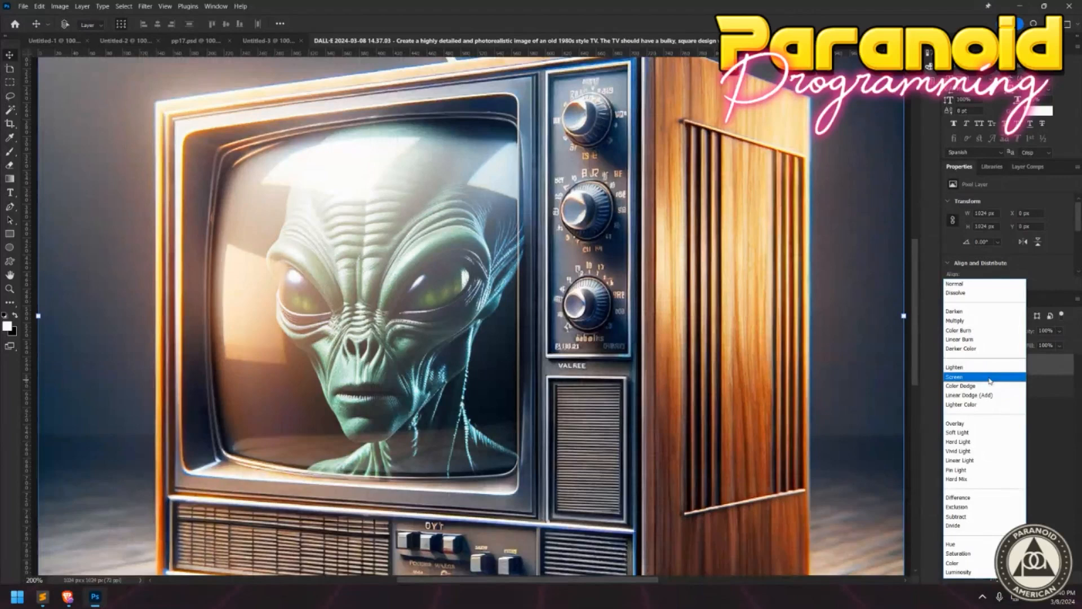
click(988, 378)
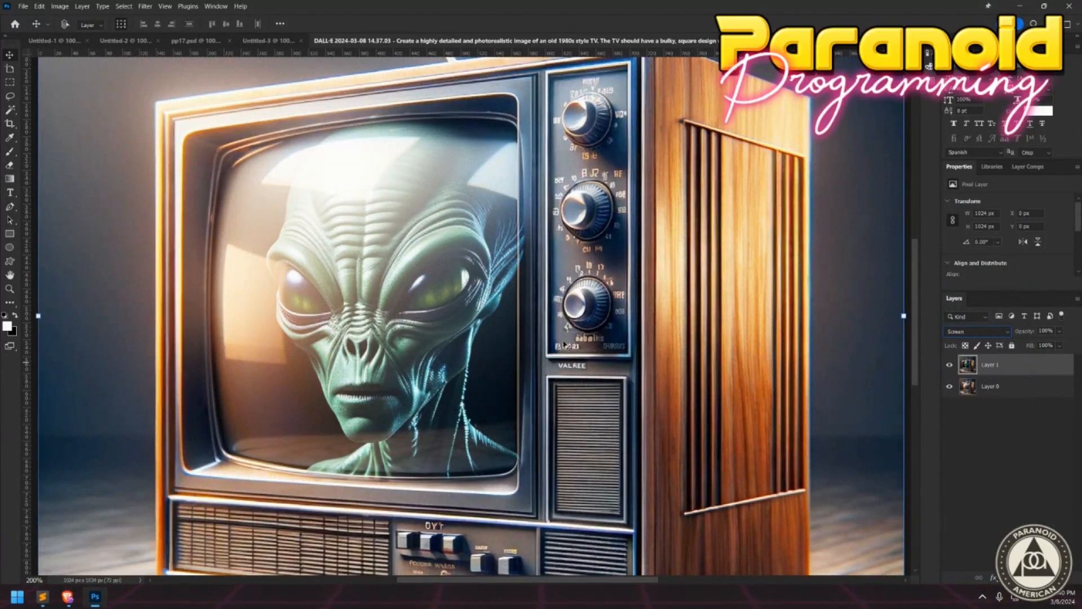
Add a layer mask inverted to black on the alien layer and prepare a large brush with white as the foreground colour.
click(1007, 577)
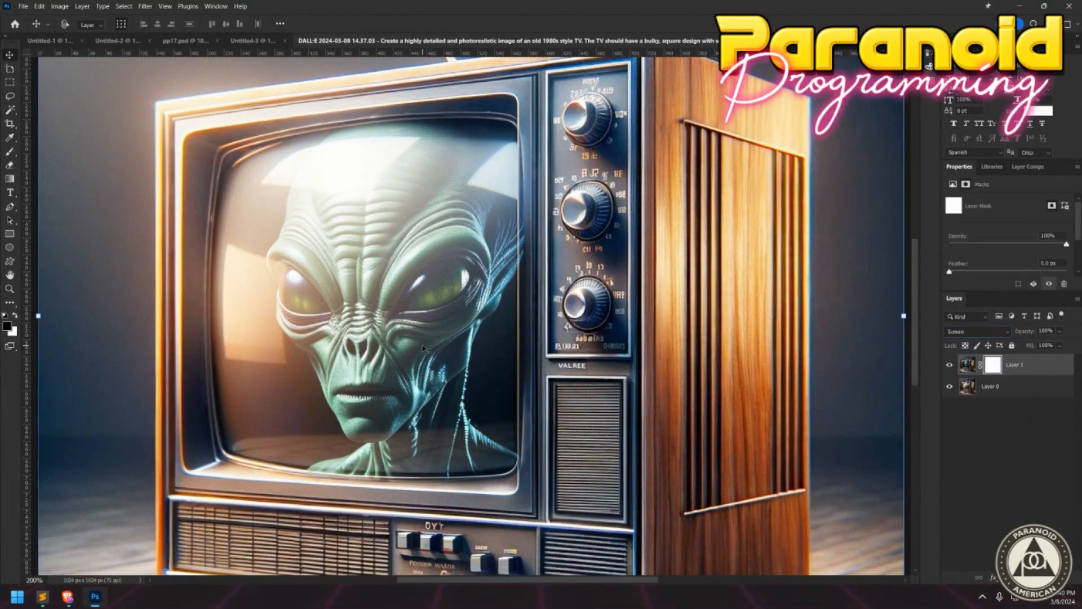
key(b)
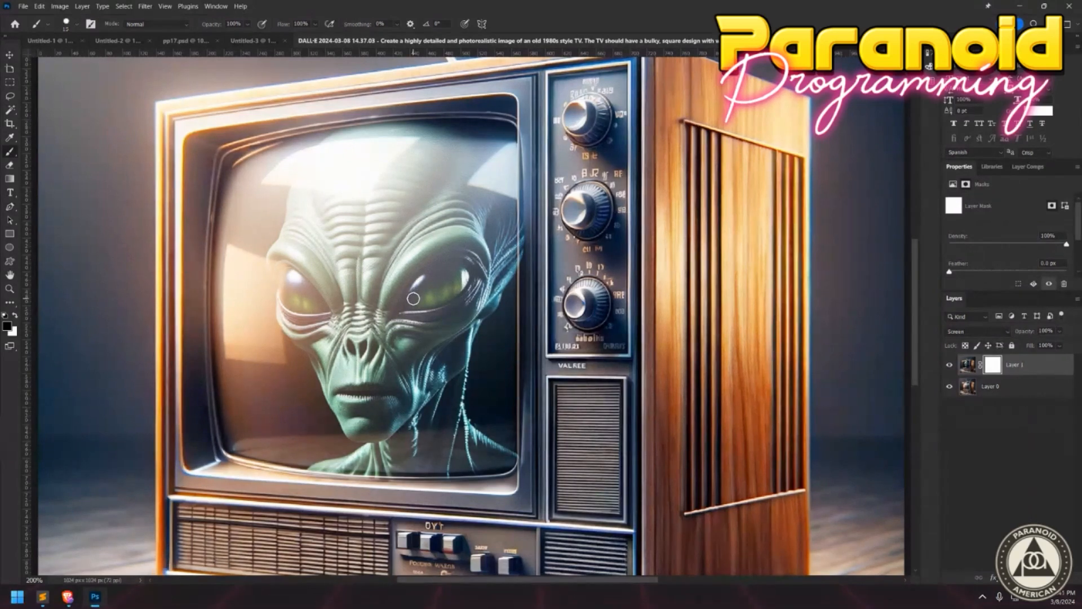
key(bracketright)
key(bracketright)
key(bracketright)
key(bracketright)
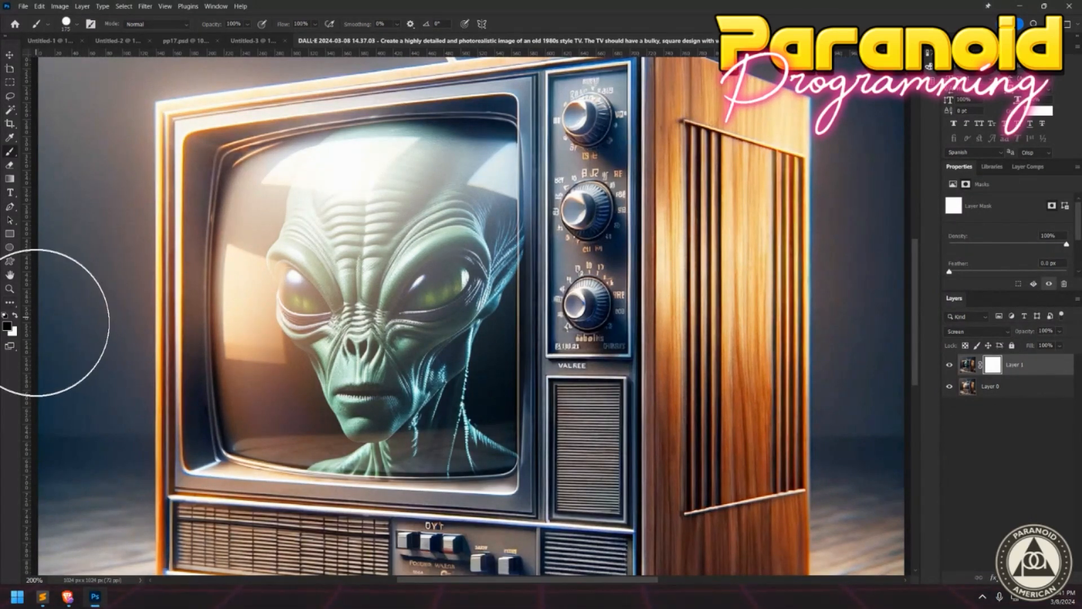
click(16, 317)
key(ctrl+i)
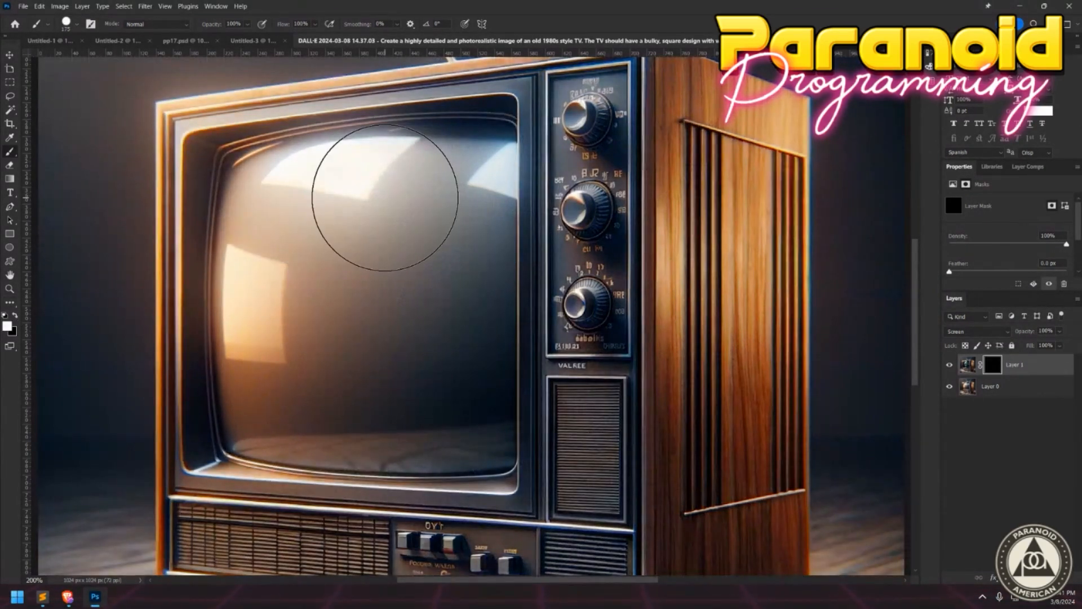
Paint white on the alien layer's mask over the television glass to reveal the alien's face between the reflections.
mouse_move(394, 188)
mouse_down()
mouse_move(316, 256)
mouse_move(362, 359)
mouse_move(397, 266)
mouse_move(361, 315)
mouse_move(282, 293)
mouse_move(294, 295)
mouse_move(355, 188)
mouse_move(434, 361)
mouse_up()
key(ctrl+z)
key(Return)
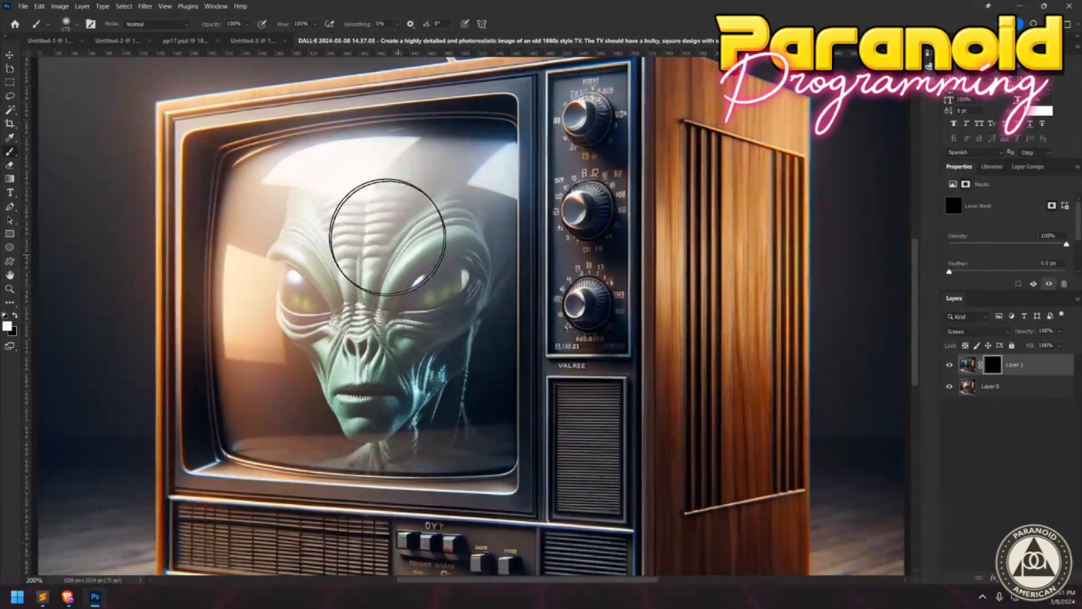
mouse_move(357, 218)
mouse_down()
mouse_move(425, 359)
mouse_move(317, 284)
mouse_move(398, 355)
mouse_move(428, 361)
mouse_up()
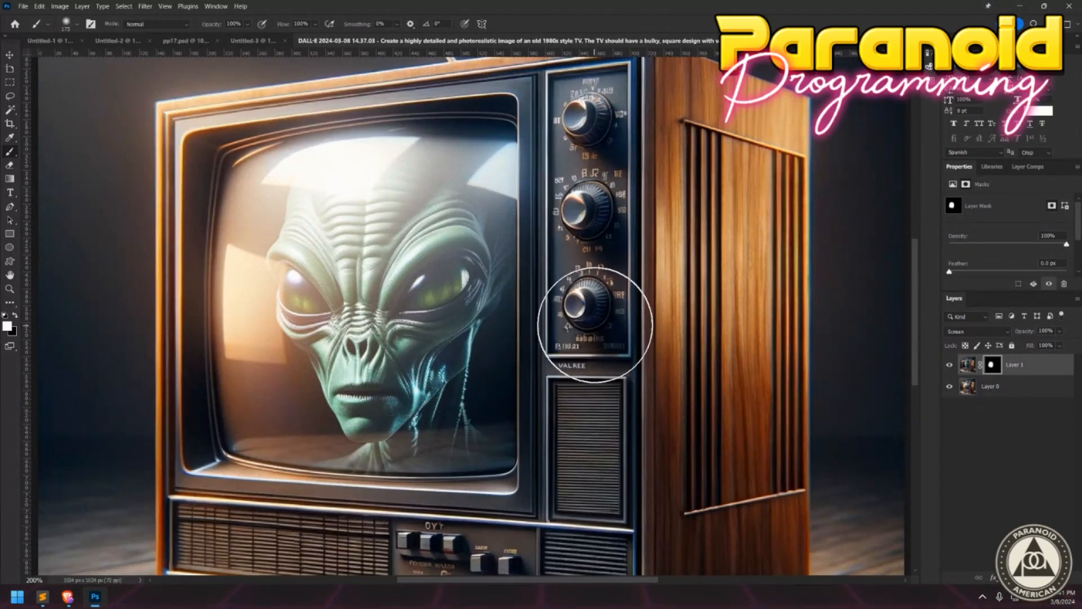
key(ctrl+minus)
key(ctrl+minus)
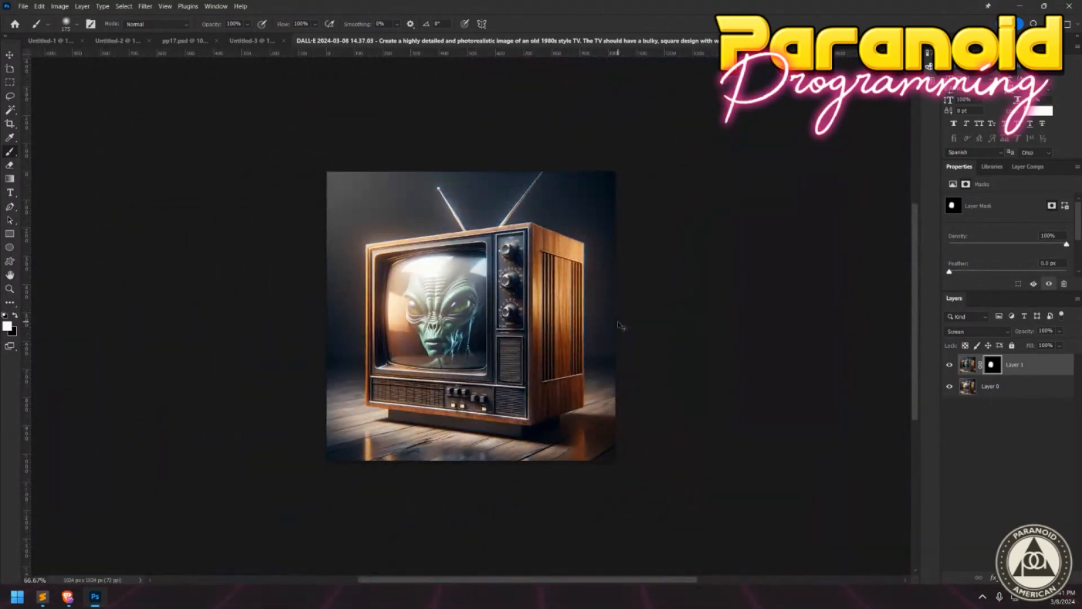
key(ctrl+plus)
key(ctrl+plus)
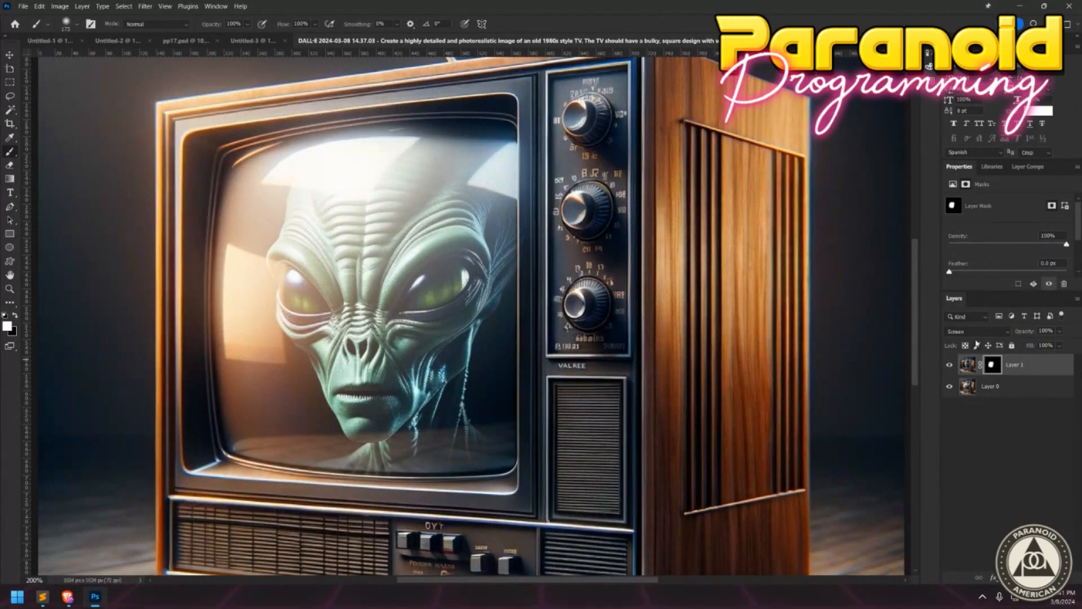
Try the alien layer in Normal blend mode with more of its mask painted white, and return it to Screen.
click(976, 331)
click(961, 282)
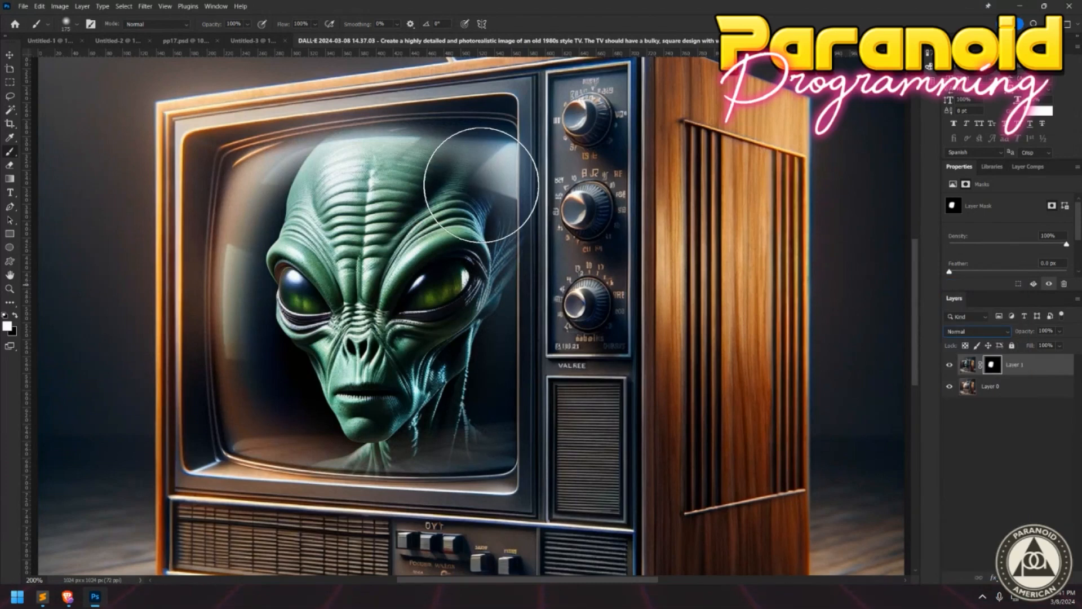
mouse_move(480, 185)
mouse_down()
mouse_move(325, 151)
mouse_move(248, 281)
mouse_move(354, 463)
mouse_move(533, 331)
mouse_move(431, 125)
mouse_up()
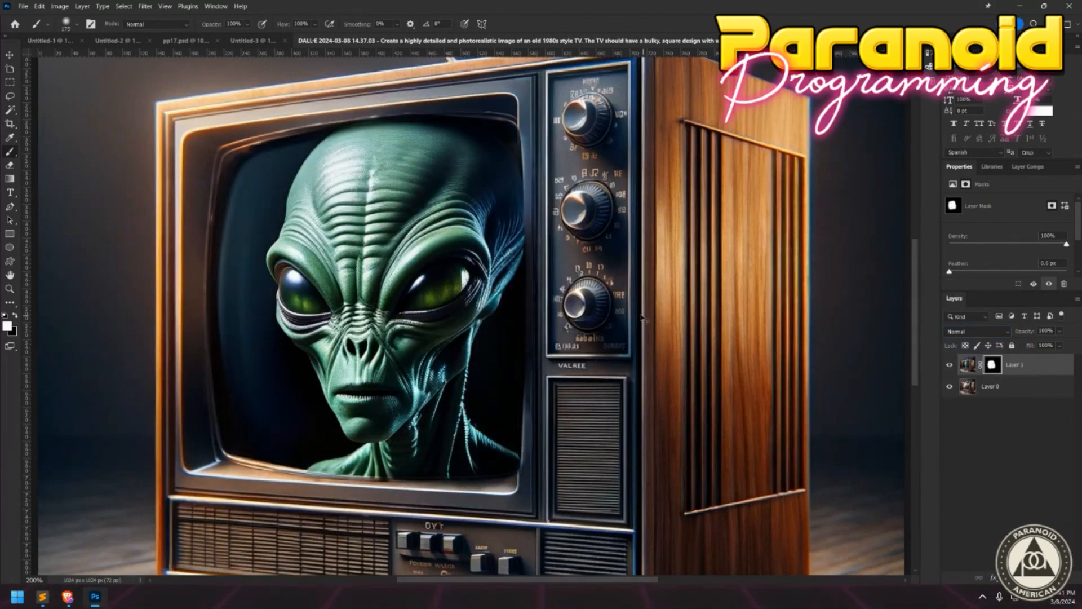
key(ctrl+z)
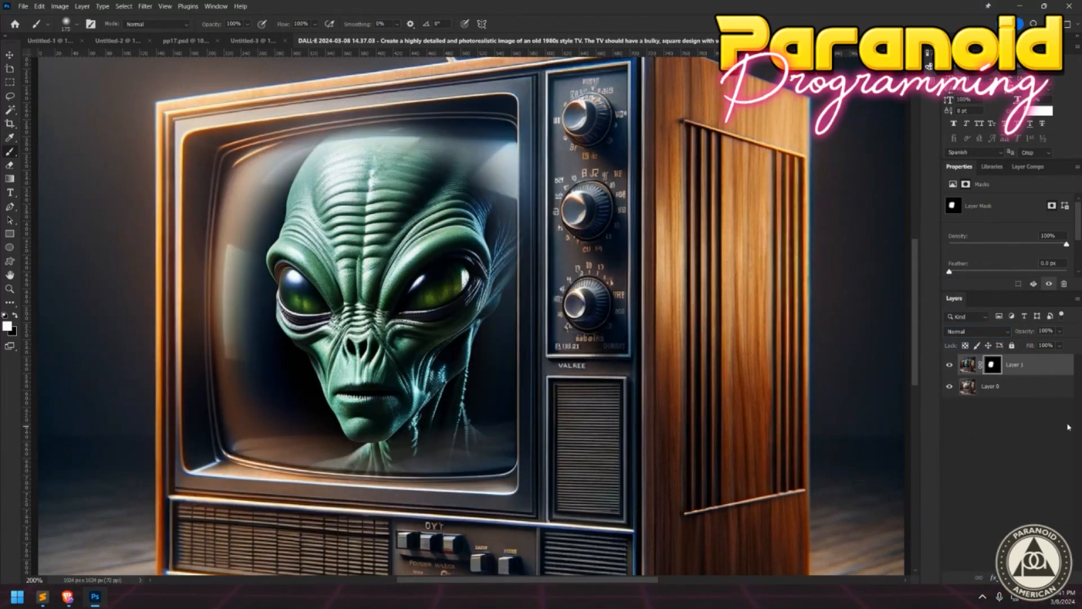
click(976, 318)
key(Escape)
click(959, 332)
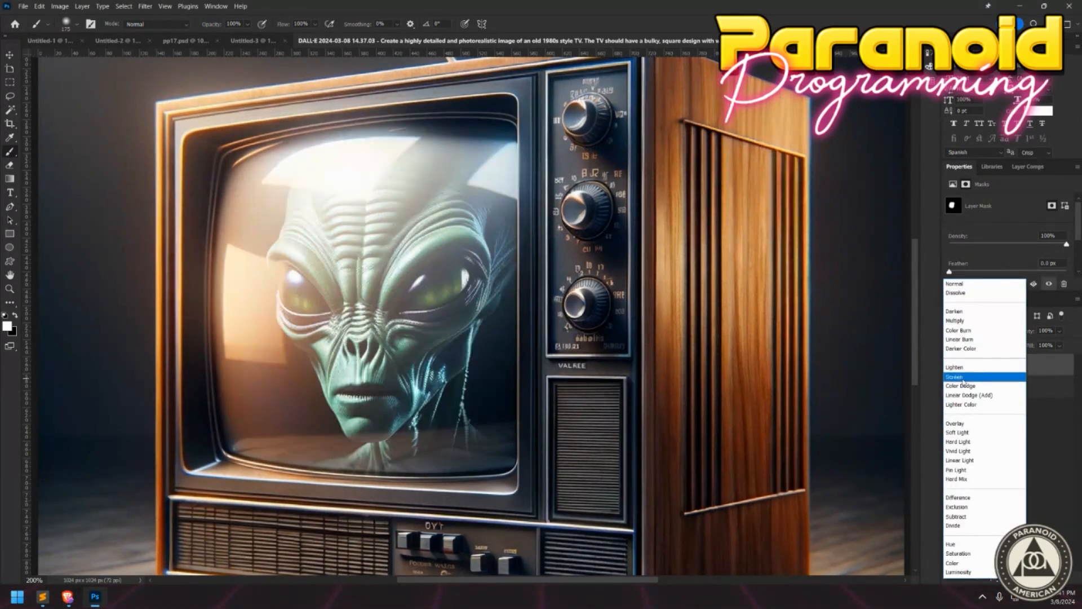
click(969, 379)
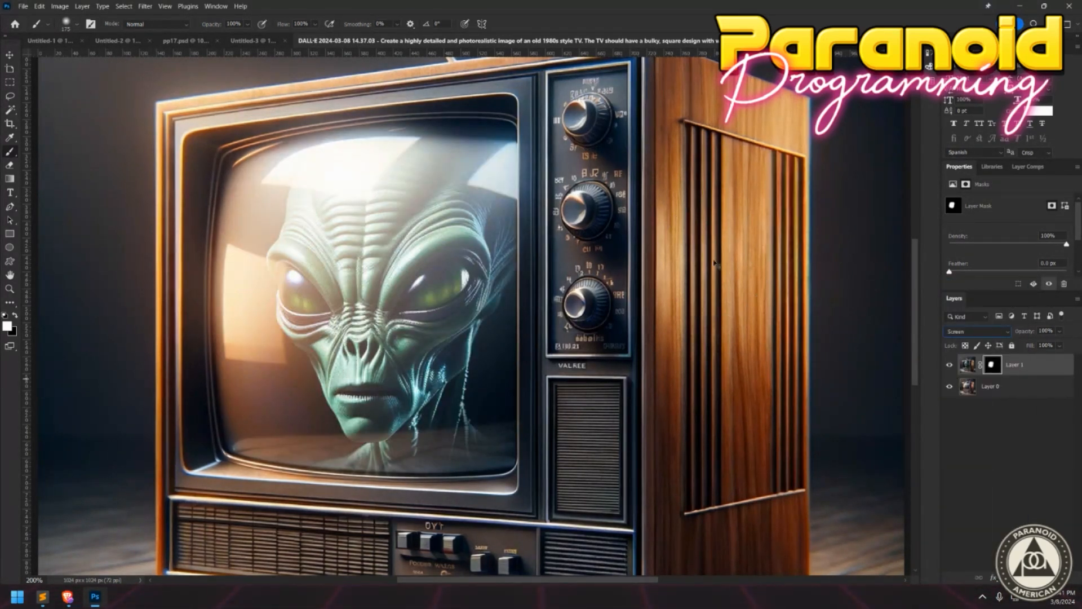
key(ctrl+minus)
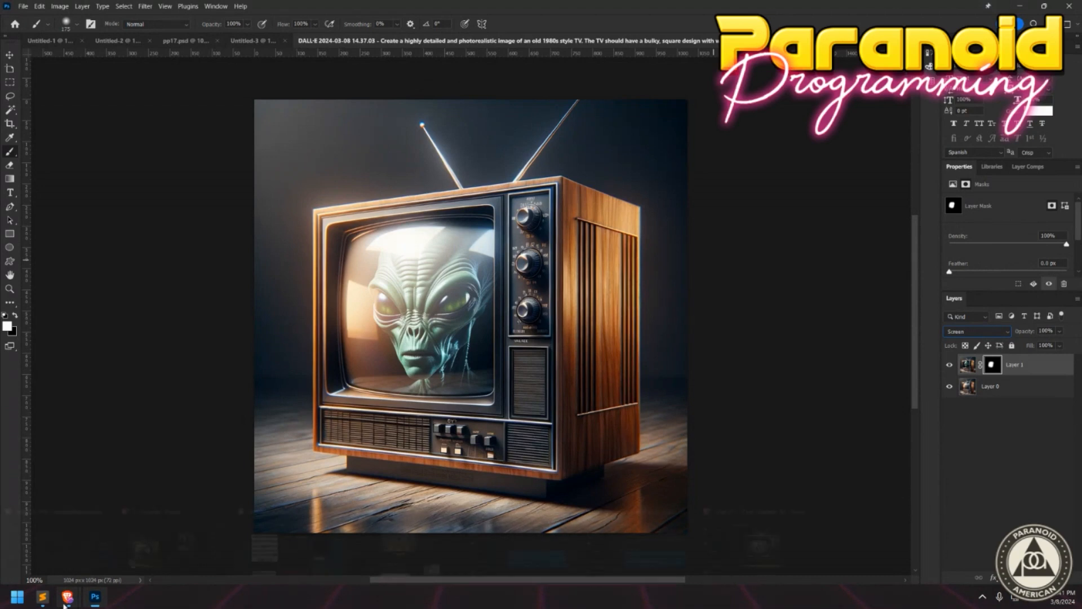
Switch to the Stable Diffusion page in the browser, replace "alien" with "Nephilim" in the prompt, and generate images.
mouse_move(64, 603)
click(134, 566)
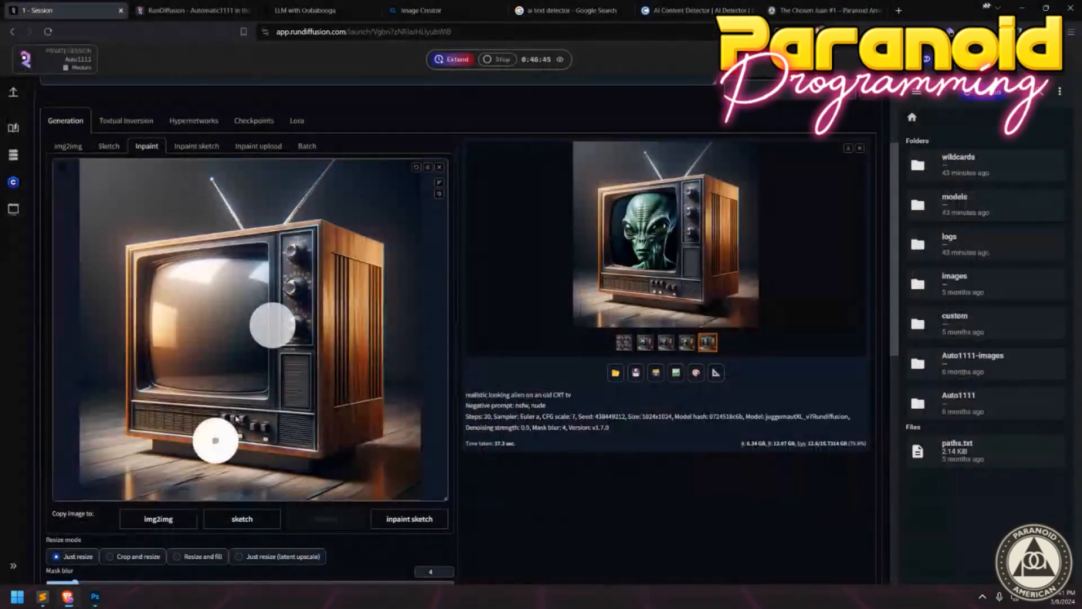
scroll(202, 206, up, 1)
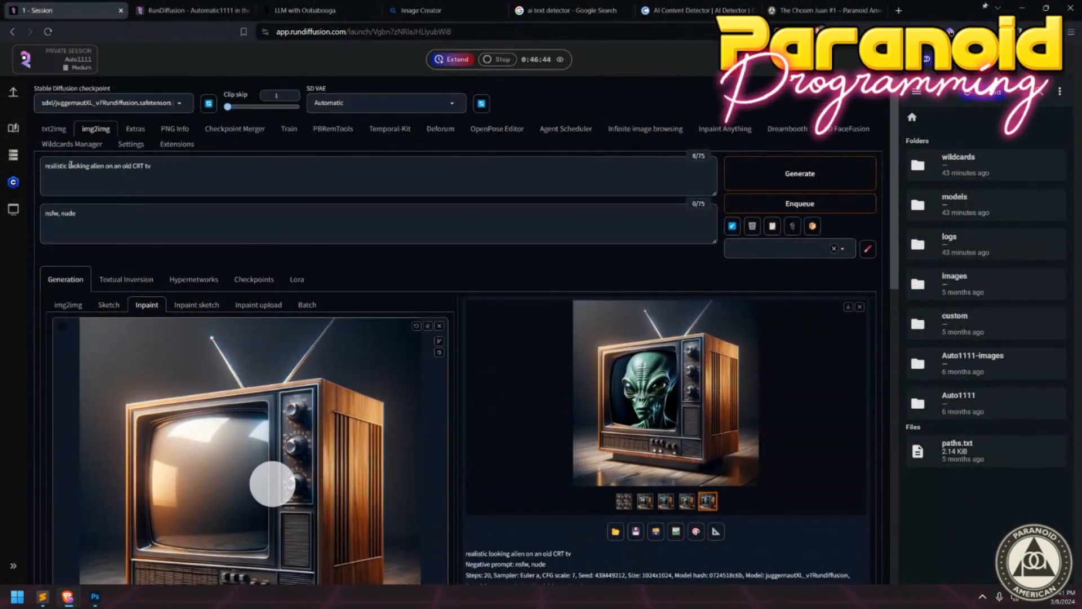
double_click(93, 165)
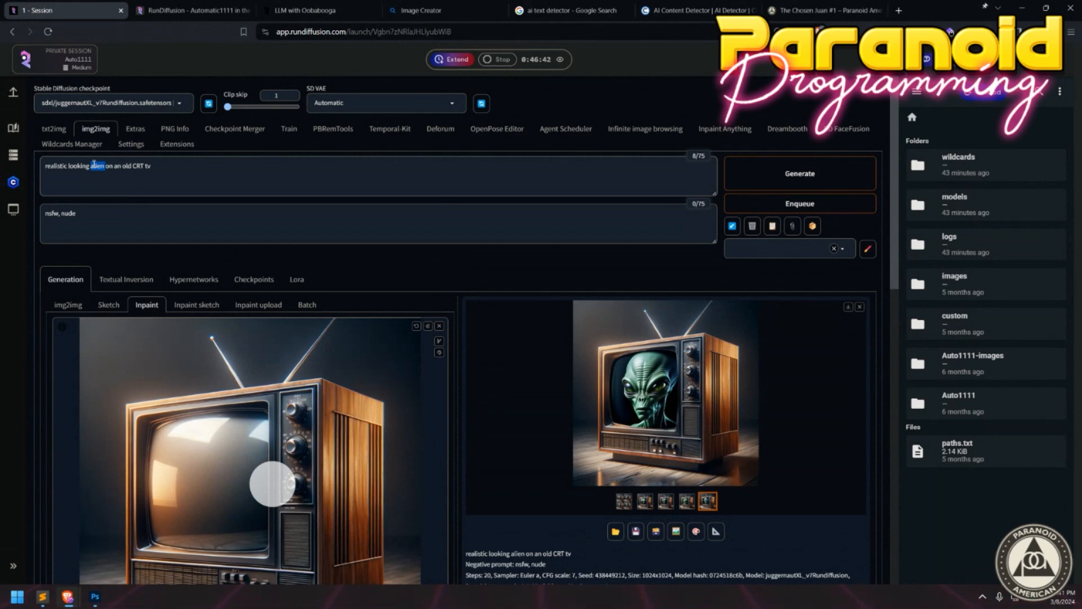
text(reptilim)
double_click(100, 164)
text(nephilim)
right_click(100, 164)
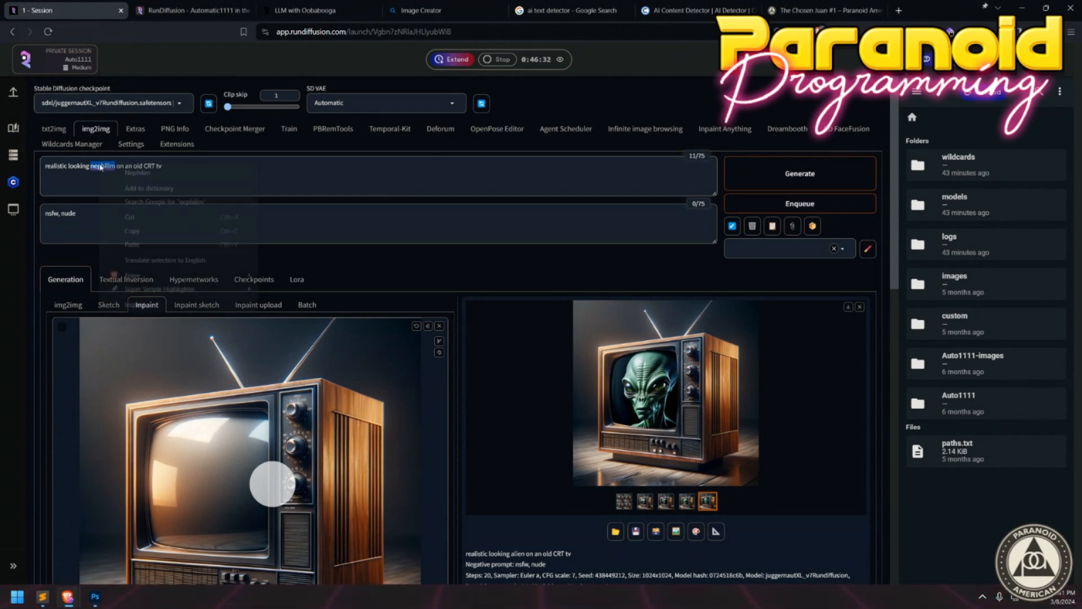
click(116, 171)
click(827, 188)
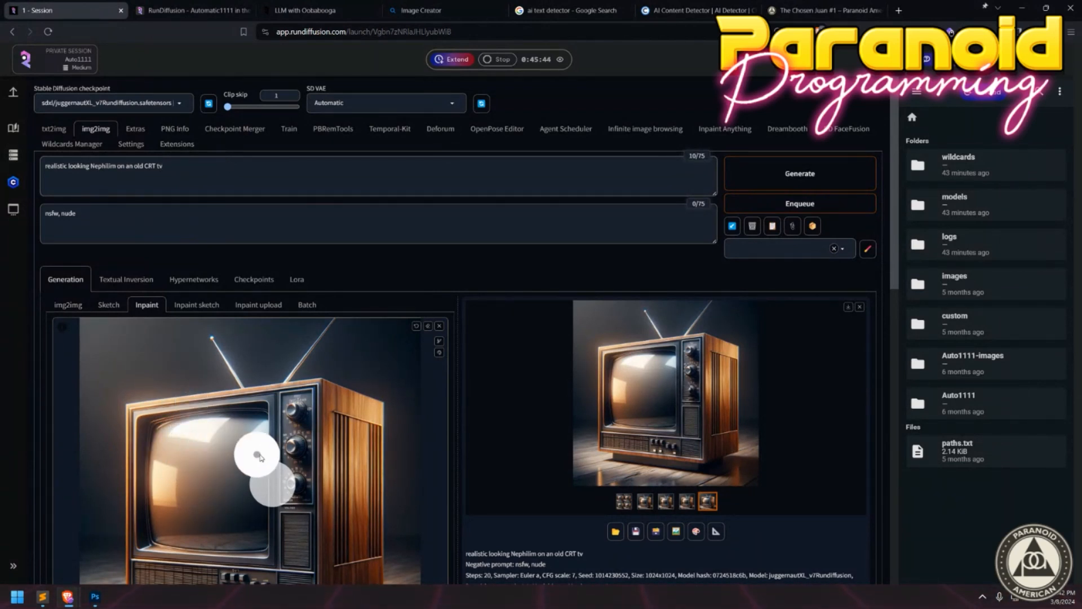
Remove the stray inpaint mask mark and paint a new mask covering the television's whole screen.
click(416, 327)
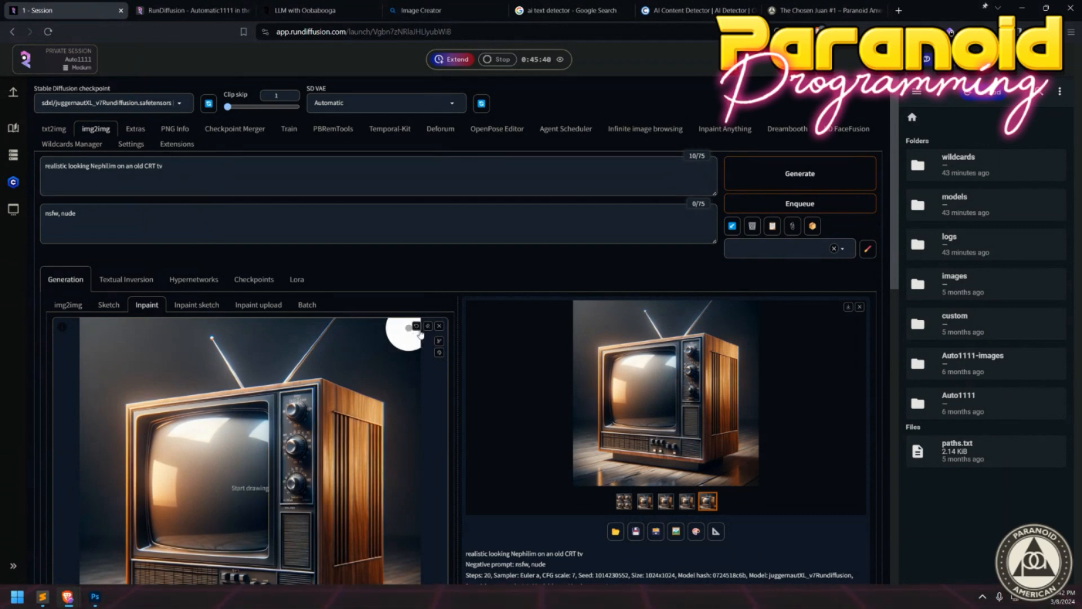
scroll(366, 349, down, 3)
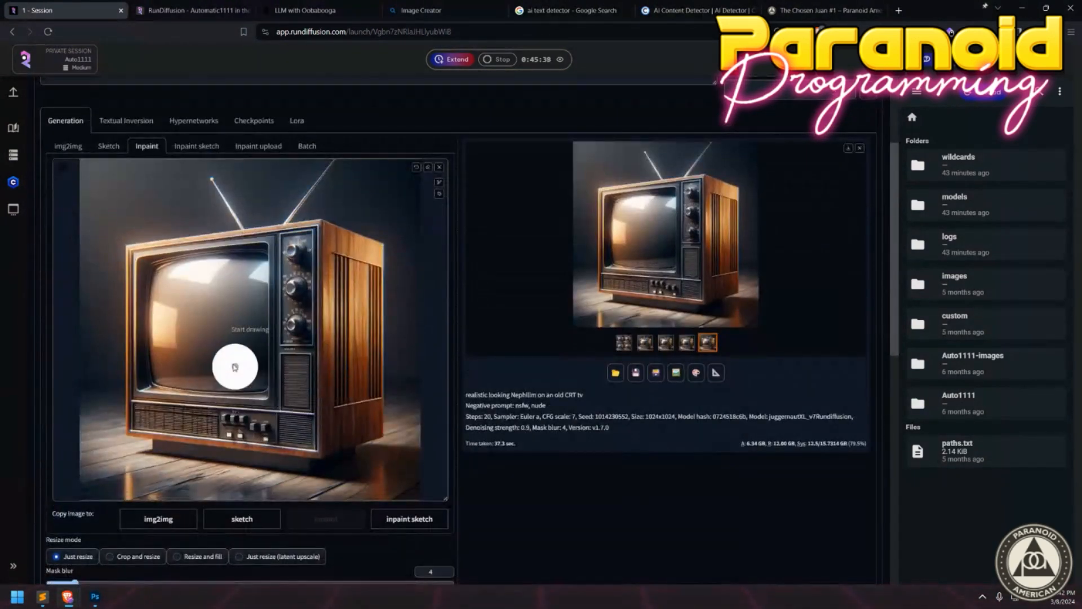
click(179, 284)
mouse_move(180, 284)
mouse_down()
mouse_move(253, 269)
mouse_move(251, 372)
mouse_move(168, 367)
mouse_move(171, 300)
mouse_move(203, 286)
mouse_move(215, 337)
mouse_move(196, 331)
mouse_move(209, 325)
mouse_move(230, 379)
mouse_up()
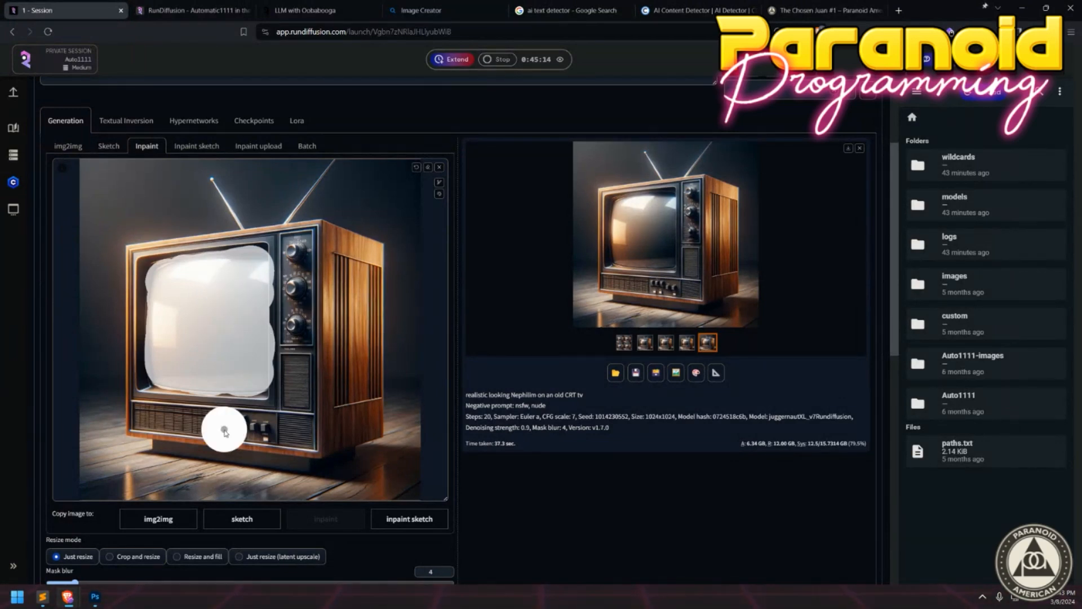
Examine the generated Nephilim images one by one at full size and compare them.
scroll(614, 315, up, 3)
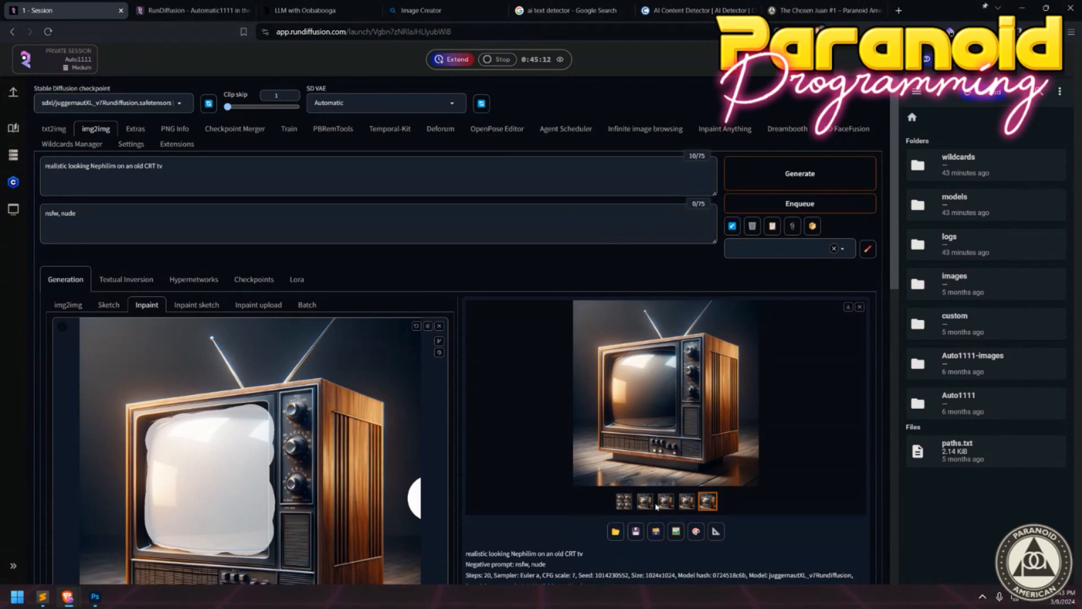
click(648, 504)
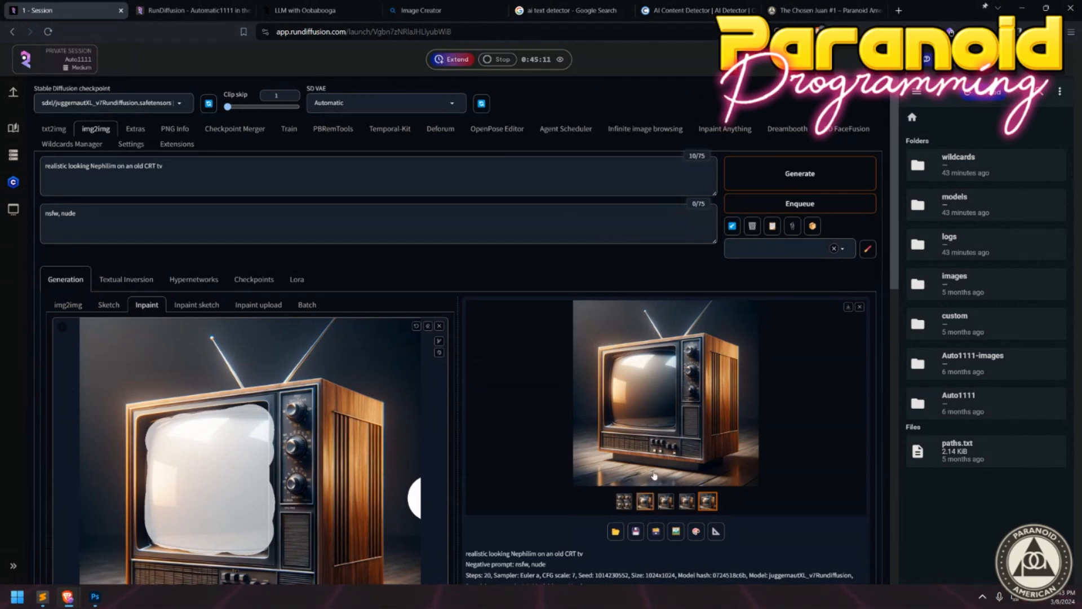
click(624, 500)
click(667, 334)
key(Right)
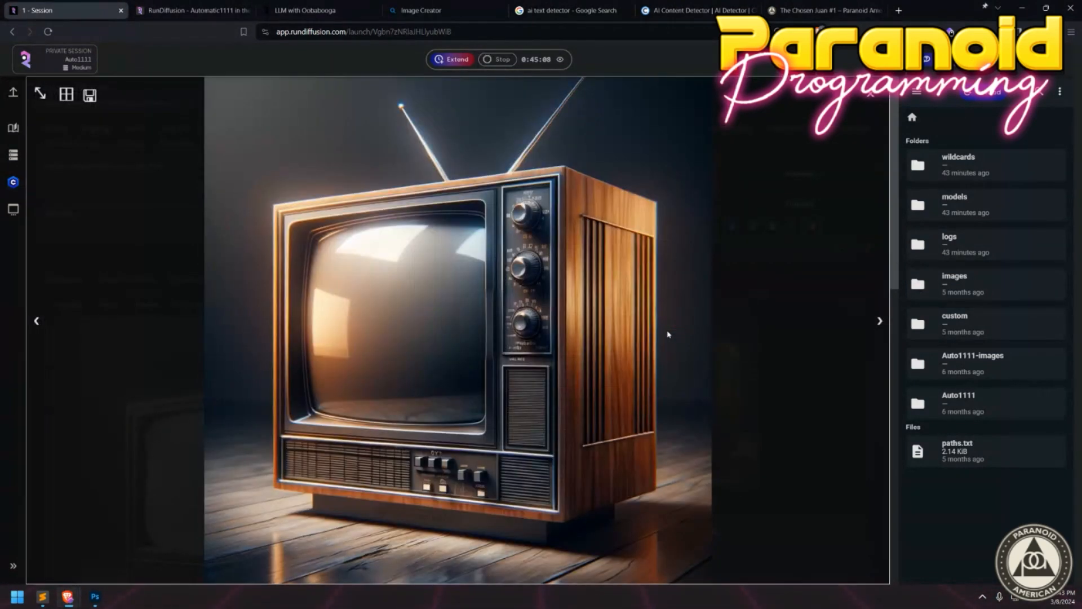
key(Left)
key(Right)
key(Right)
key(Right)
key(Right)
click(766, 407)
scroll(324, 420, down, 5)
scroll(233, 449, up, 1)
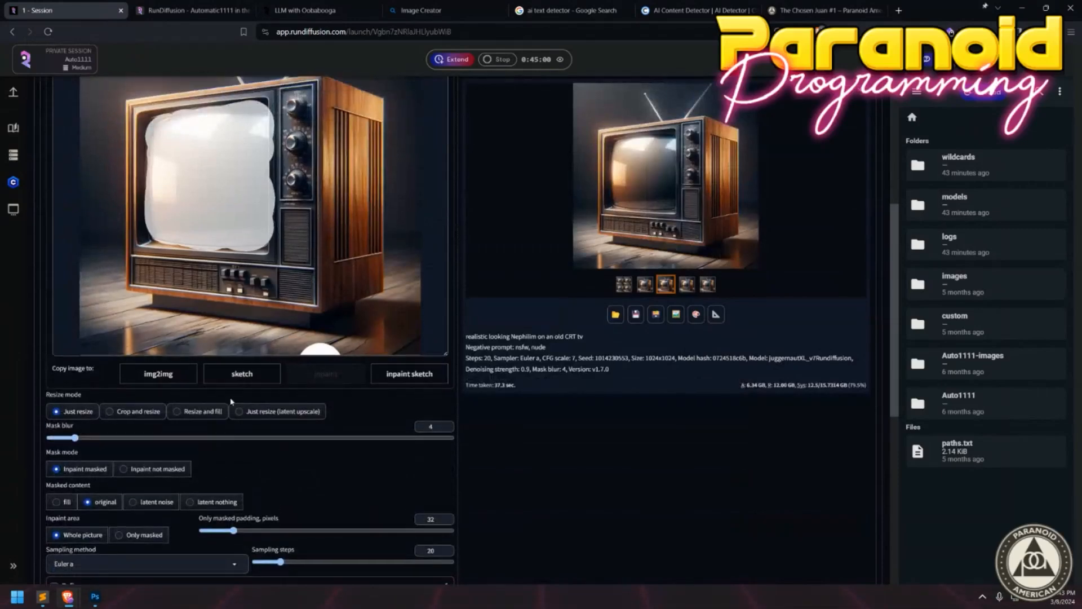
Generate a new batch from the prompt "realistic looking Nephilim on an old CRT tv" with the television screen masked.
scroll(231, 401, up, 5)
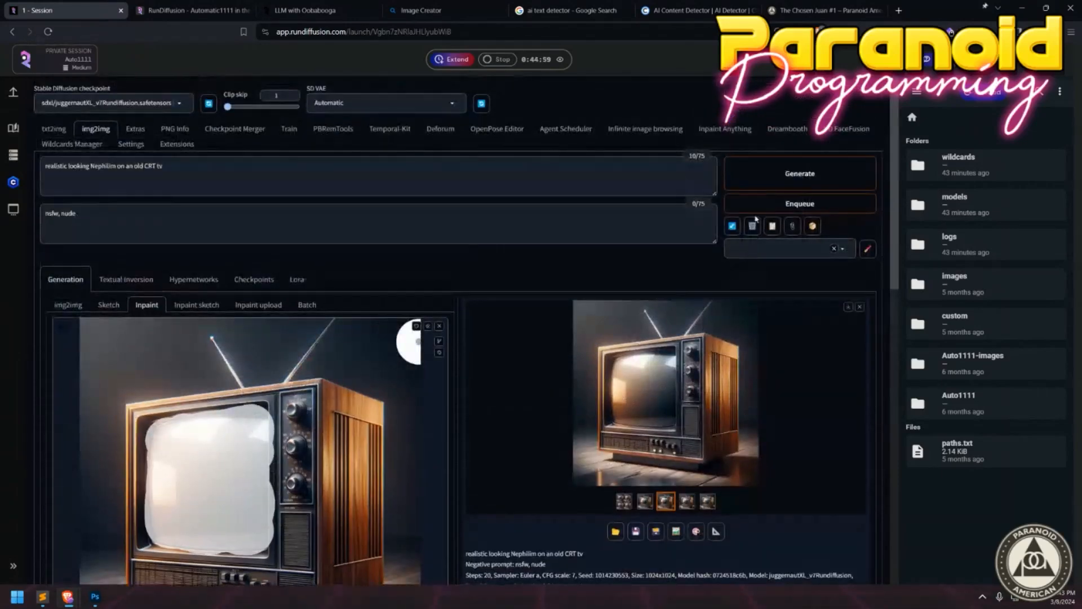
click(776, 185)
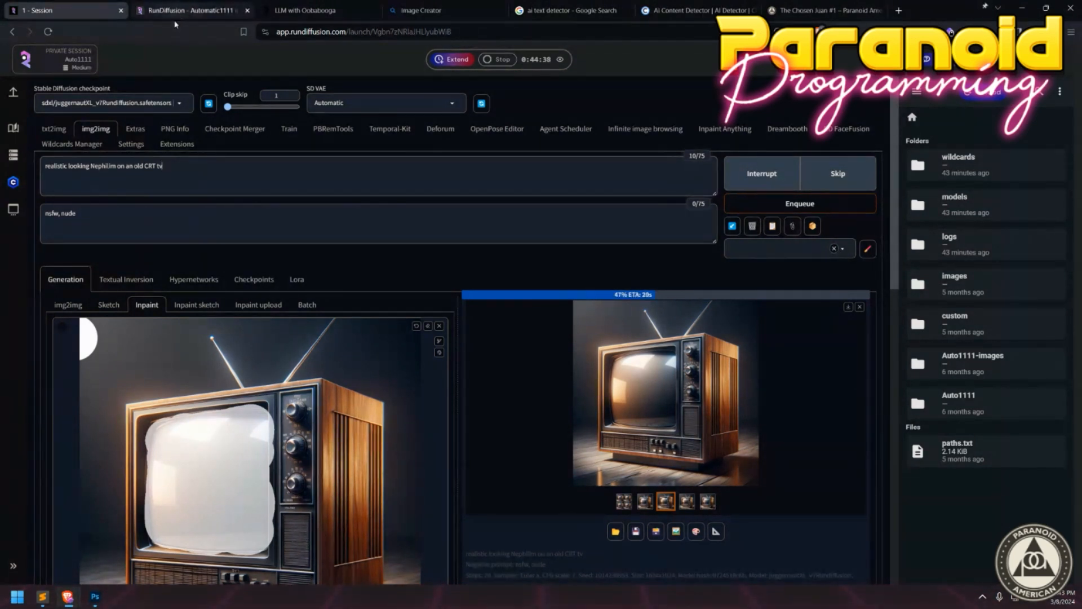
triple_click(186, 170)
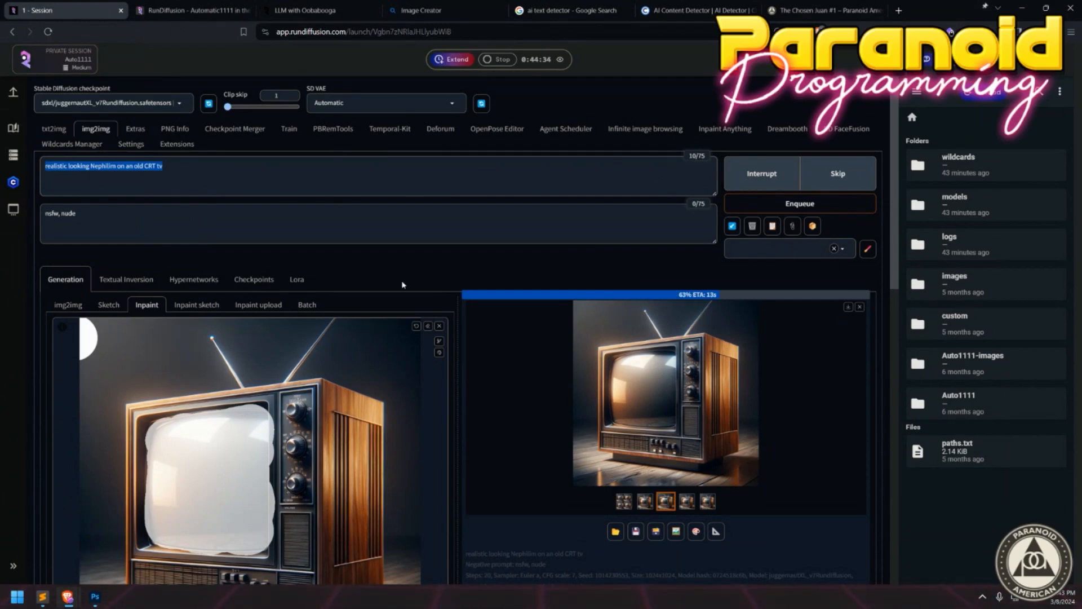
scroll(403, 285, down, 5)
scroll(500, 352, up, 5)
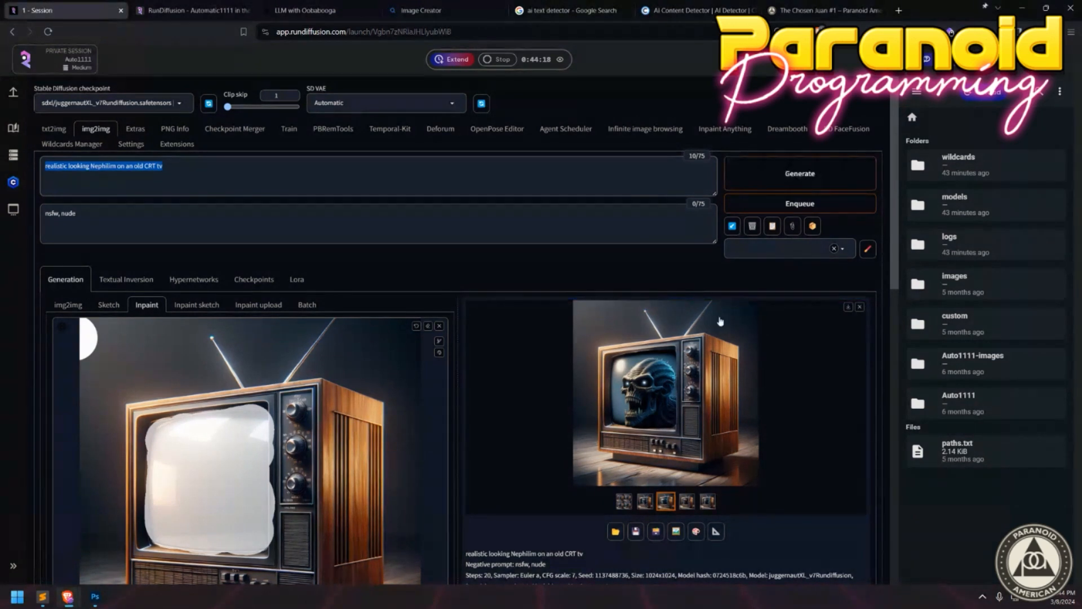
Browse the new Nephilim images at full size and copy the one showing a pale skull with blue eyes.
click(652, 386)
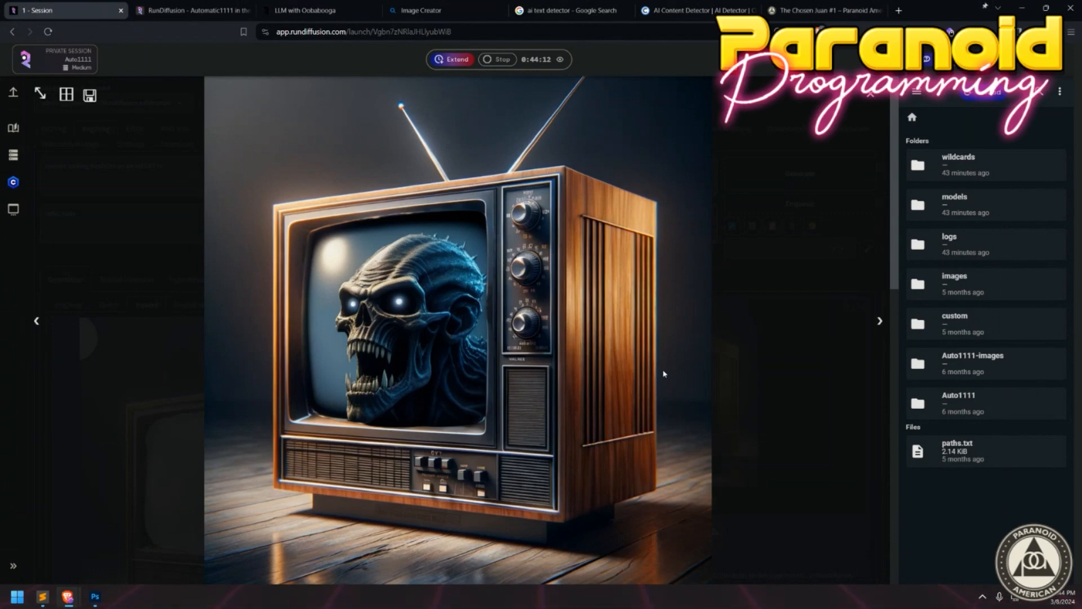
key(Right)
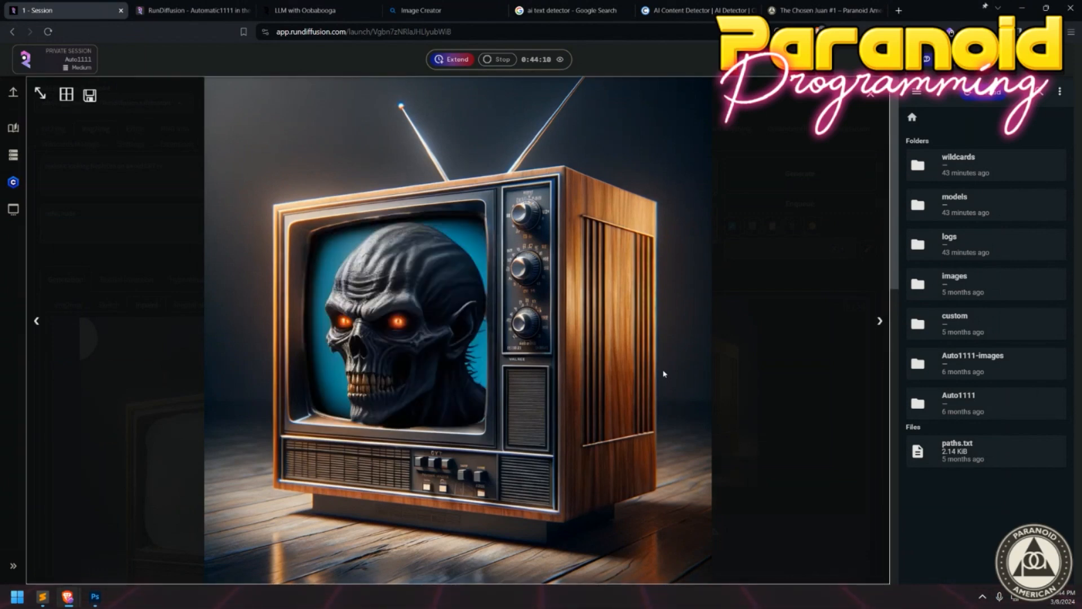
key(Right)
key(Right)
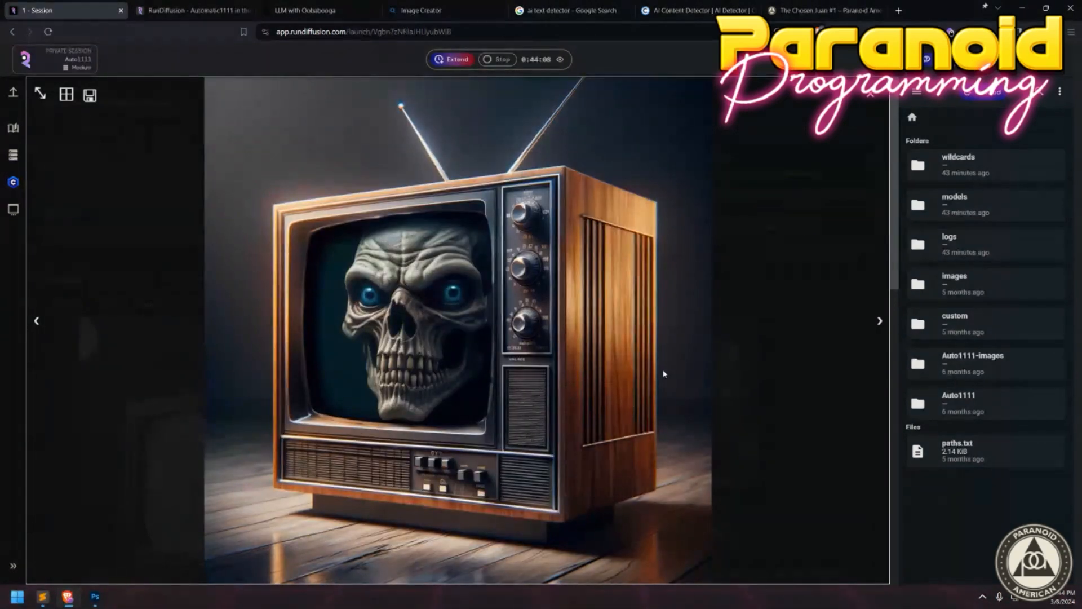
key(Right)
key(Right)
key(Right)
key(Right)
key(Right)
right_click(385, 291)
click(417, 337)
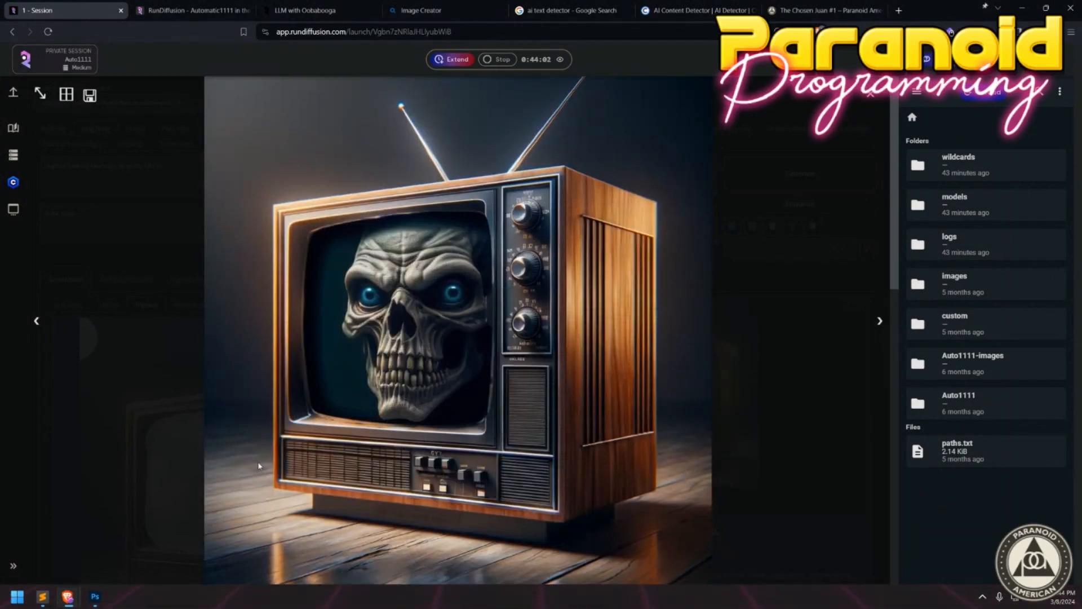
Switch to Photoshop, hide the alien layer, and paste the copied skull image directly above the original television layer.
click(95, 596)
click(963, 368)
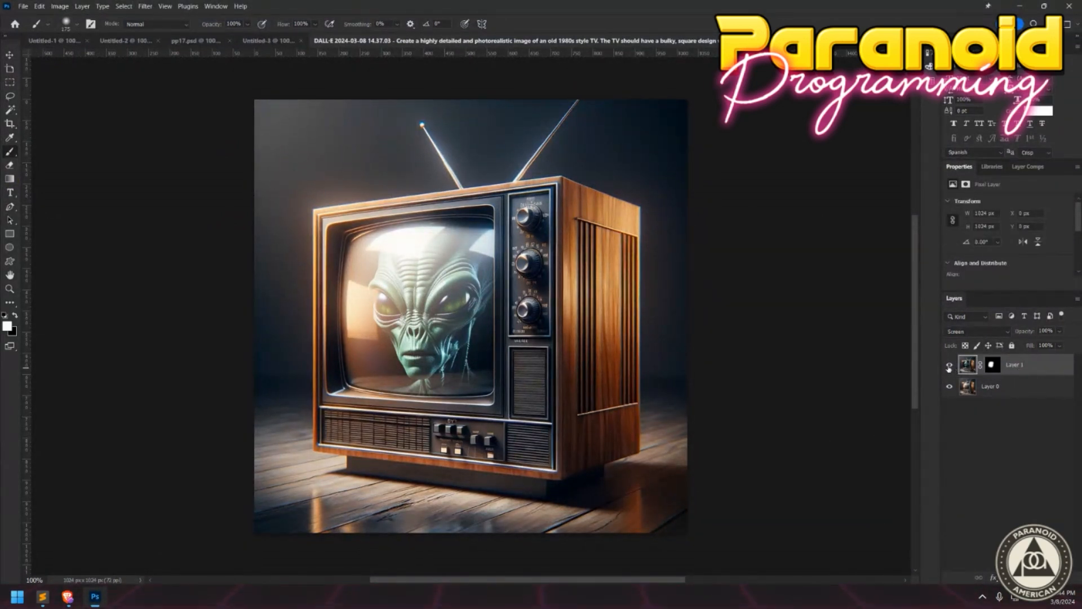
click(949, 367)
click(990, 386)
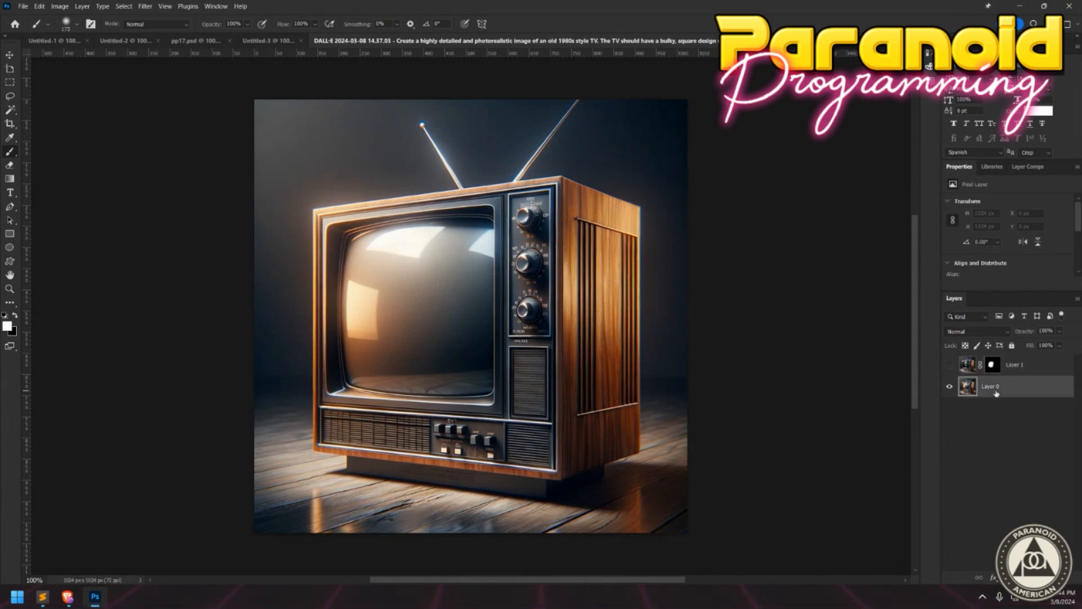
key(ctrl+v)
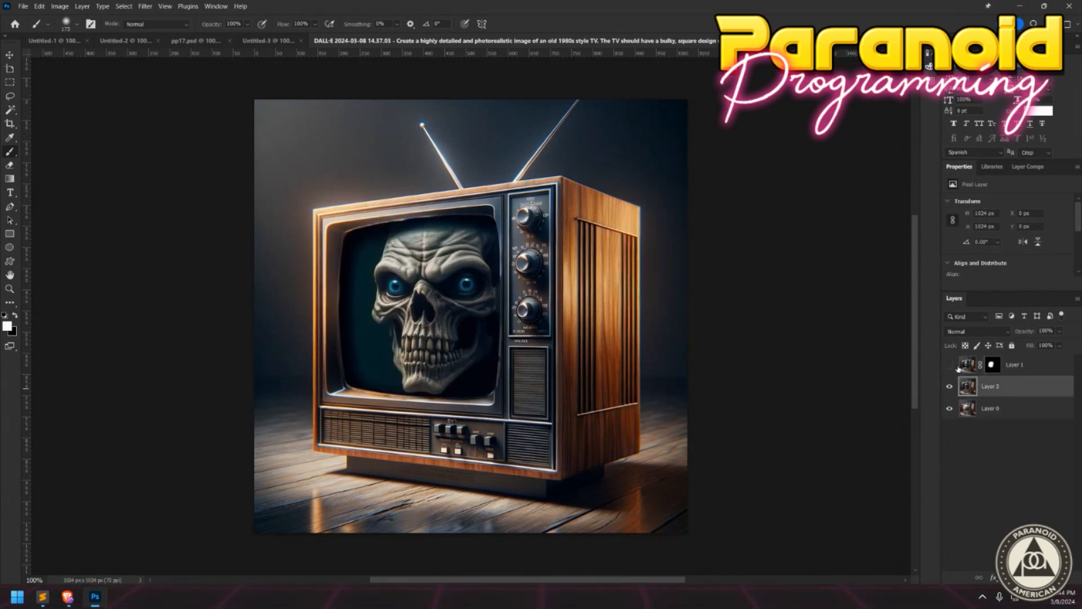
Load the alien layer's mask as a selection and add it as a layer mask on the skull layer.
ctrl+click(993, 367)
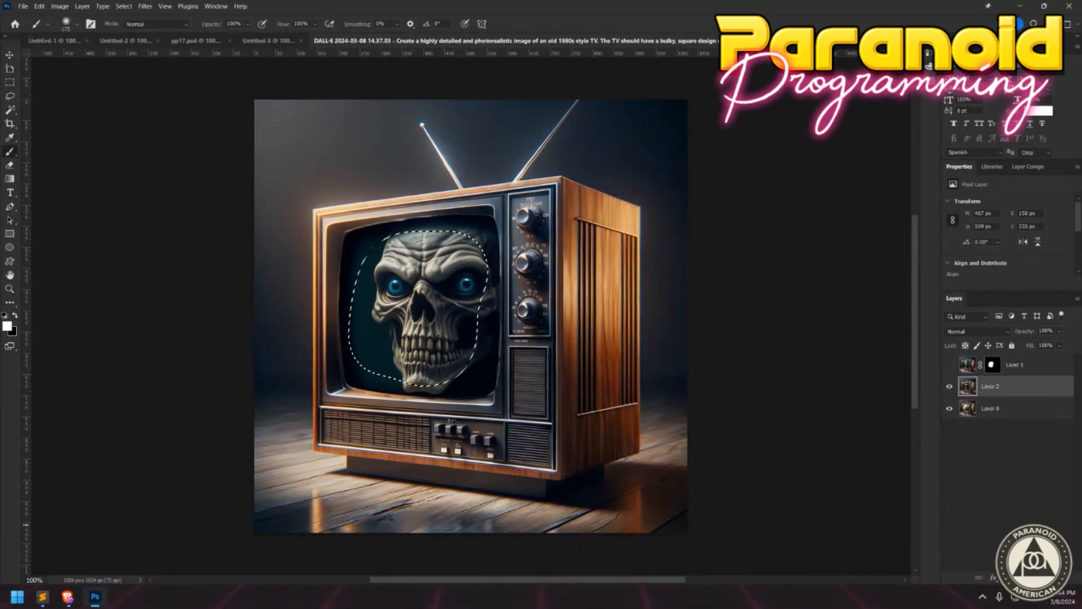
click(1007, 578)
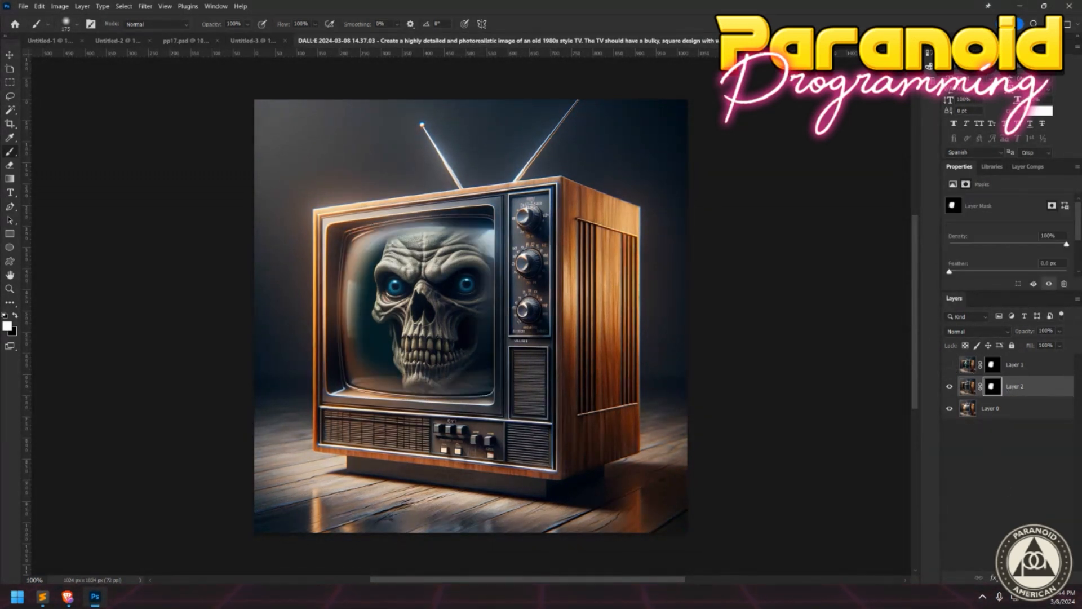
Set the skull layer's blend mode to Screen and toggle the skull and alien layers' visibility to compare them.
click(976, 332)
click(978, 378)
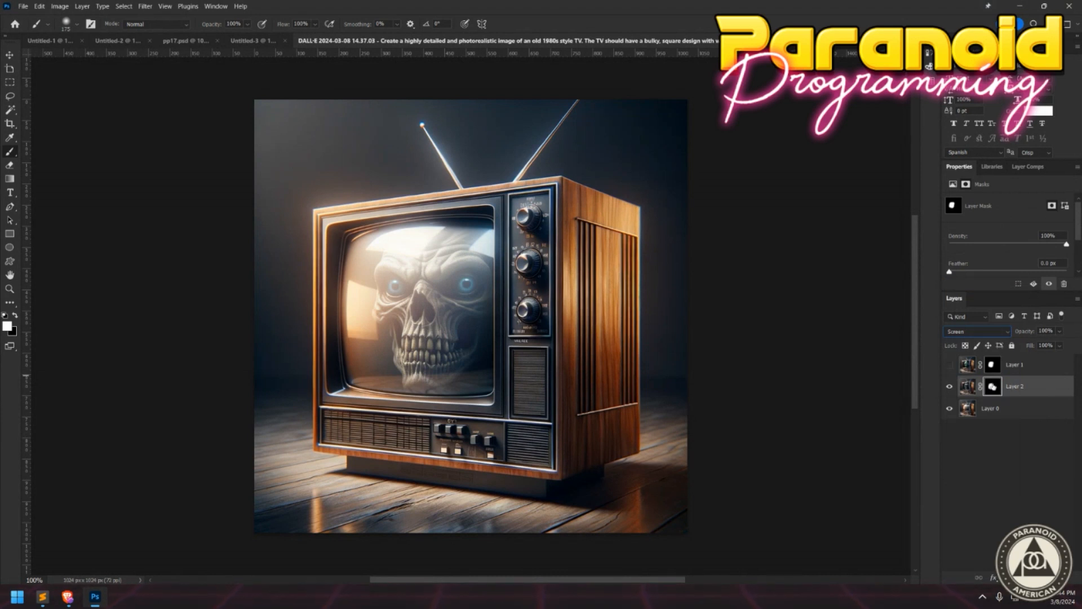
click(952, 389)
click(950, 366)
click(950, 365)
click(950, 387)
click(1020, 385)
click(991, 386)
Switch to the Stable Diffusion browser session, close the enlarged skull image, and remove the masked television image from the Inpaint canvas.
mouse_move(67, 597)
click(135, 557)
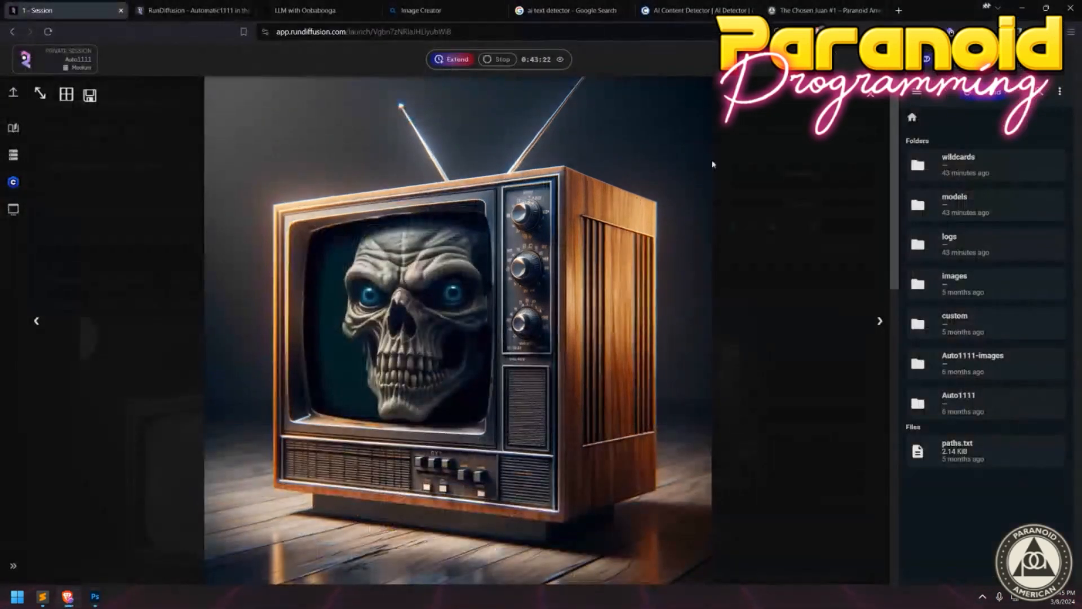
click(883, 96)
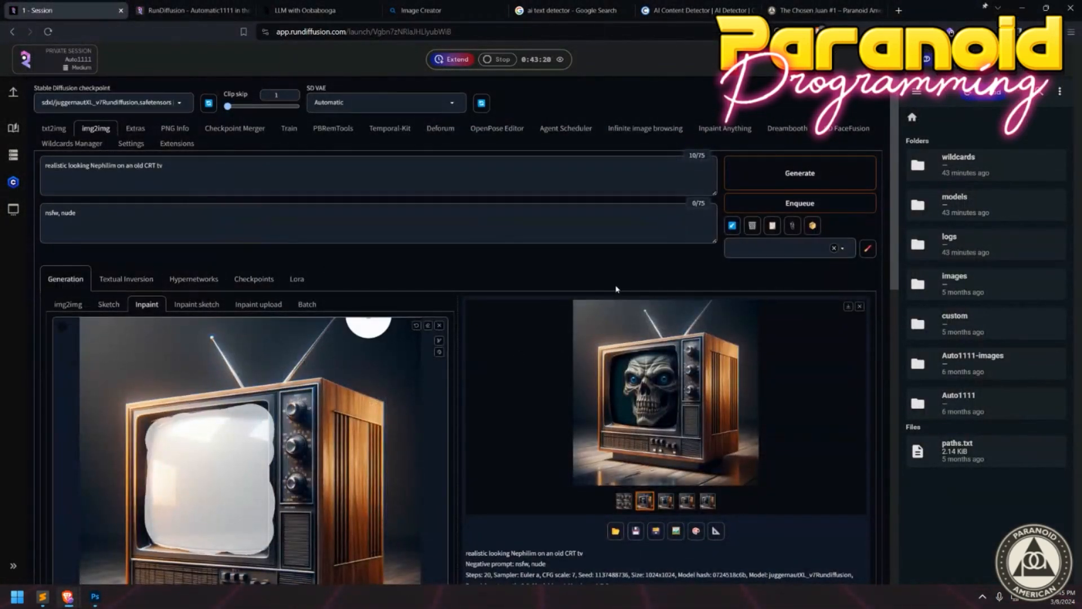
scroll(620, 287, down, 4)
scroll(620, 286, up, 4)
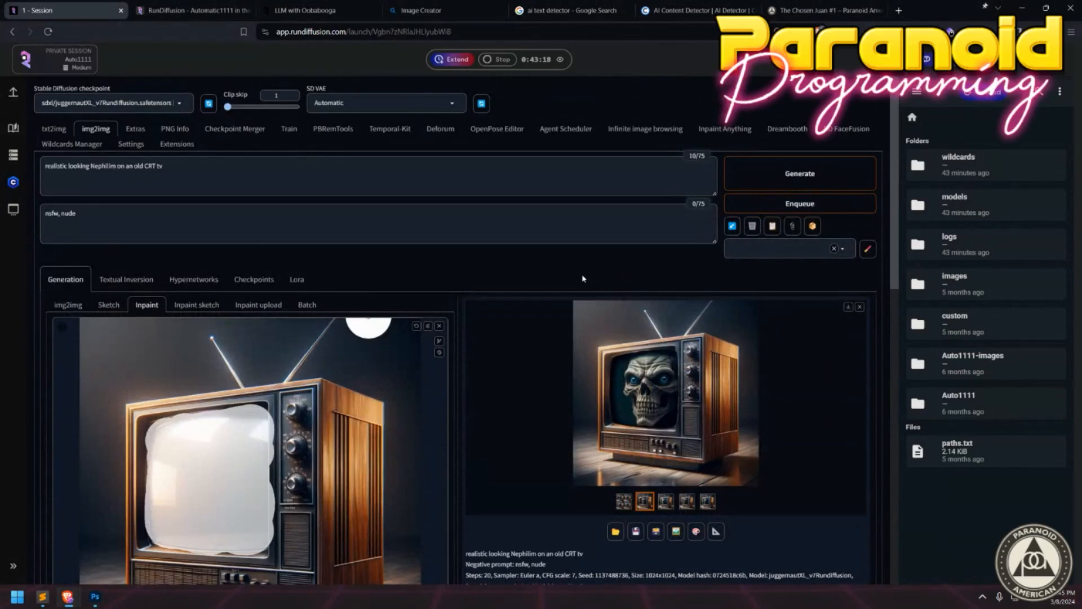
click(439, 327)
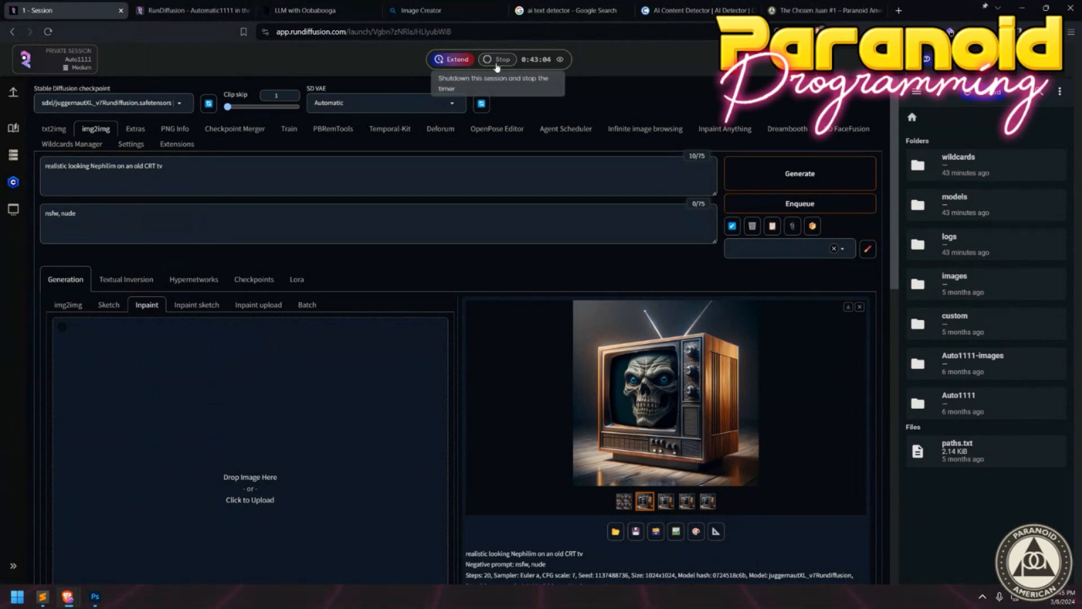
Stop the running Auto1111 session and confirm the shutdown.
scroll(491, 76, down, 1)
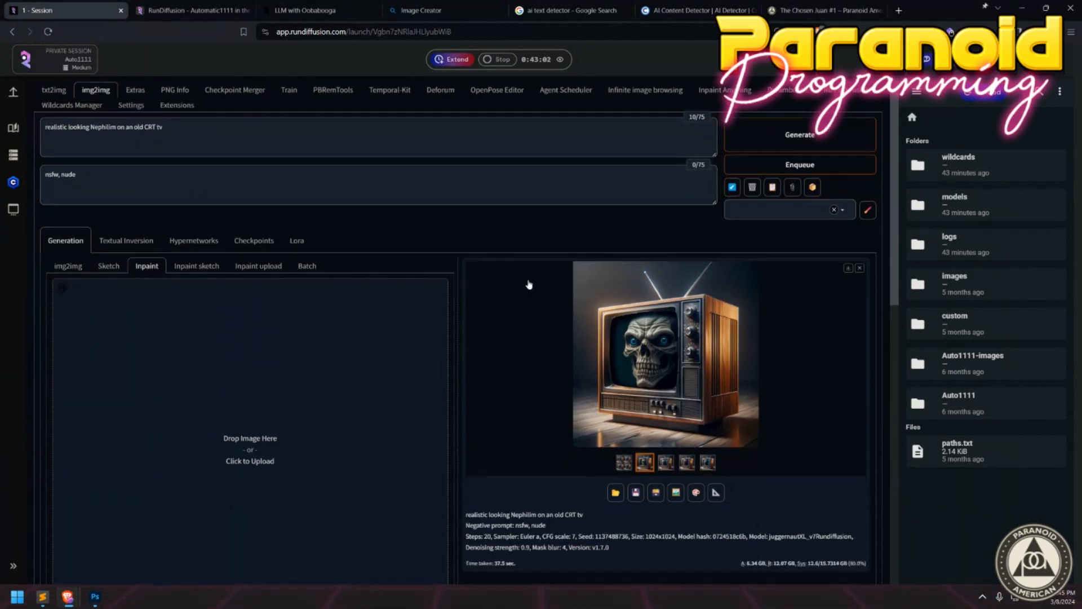
scroll(489, 79, up, 1)
click(497, 60)
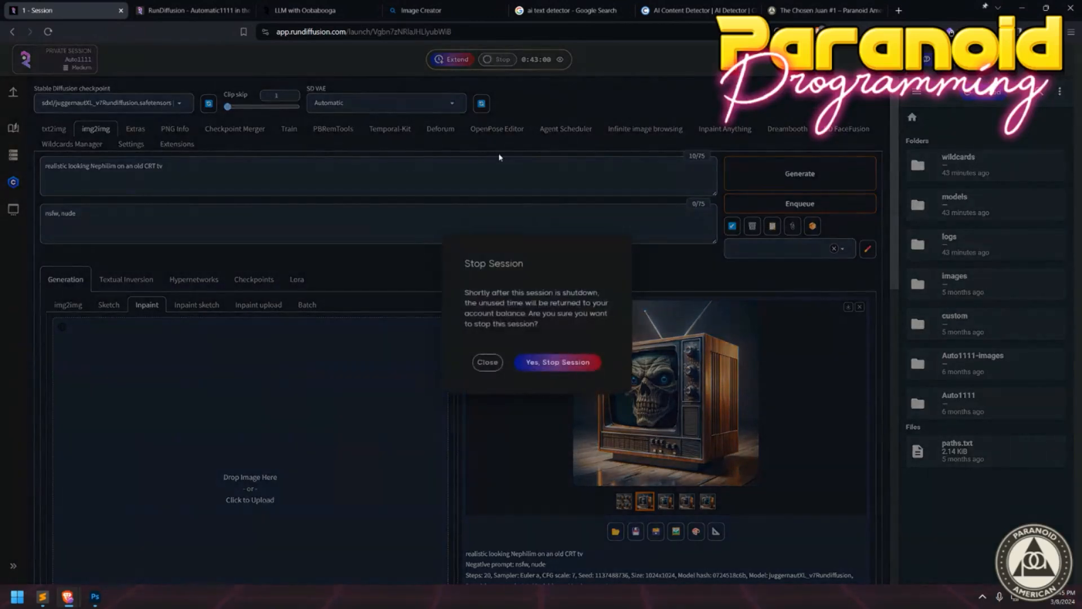
click(556, 362)
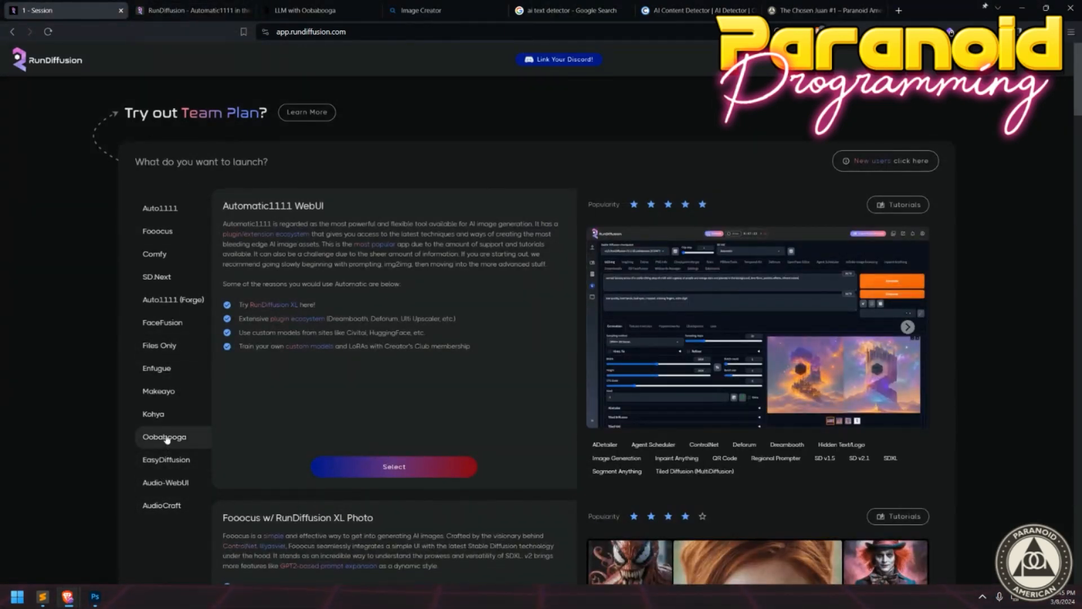
Choose Fooocus w/ RunDiffusion XL Photo as the app to launch.
scroll(151, 228, down, 4)
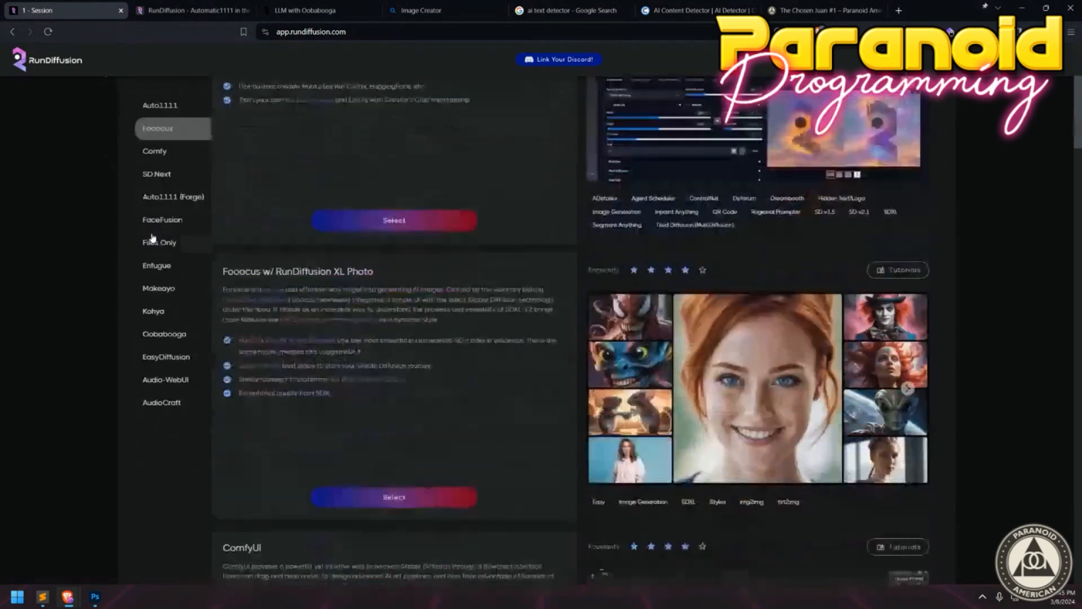
scroll(151, 237, down, 3)
click(382, 349)
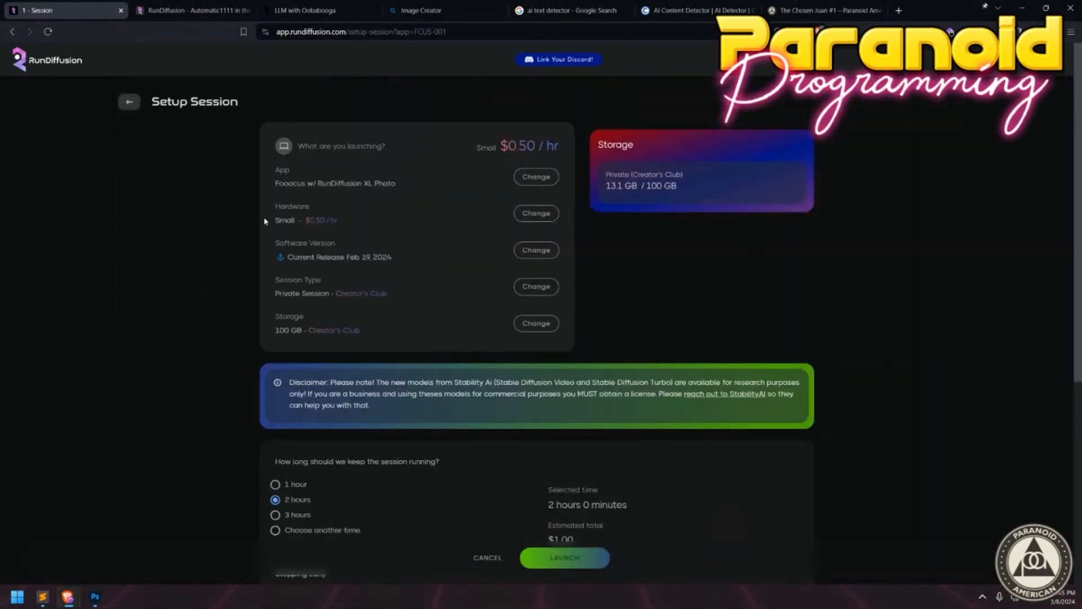
Set the Fooocus session's hardware to Medium.
key(ctrl+plus)
key(ctrl+plus)
key(ctrl+plus)
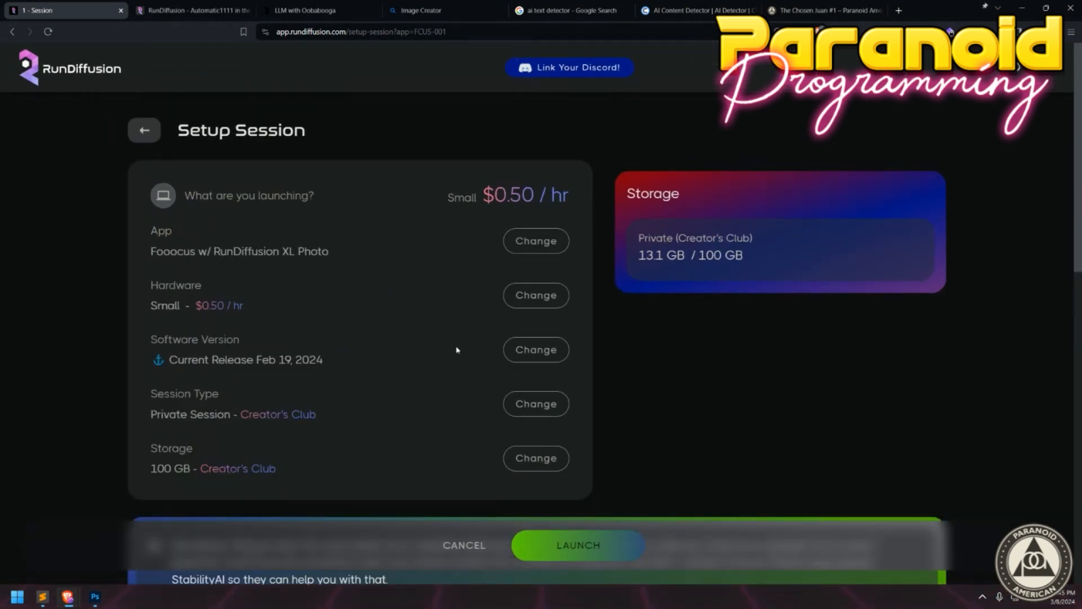
drag(210, 306, 194, 306)
click(224, 306)
click(531, 295)
scroll(502, 334, down, 1)
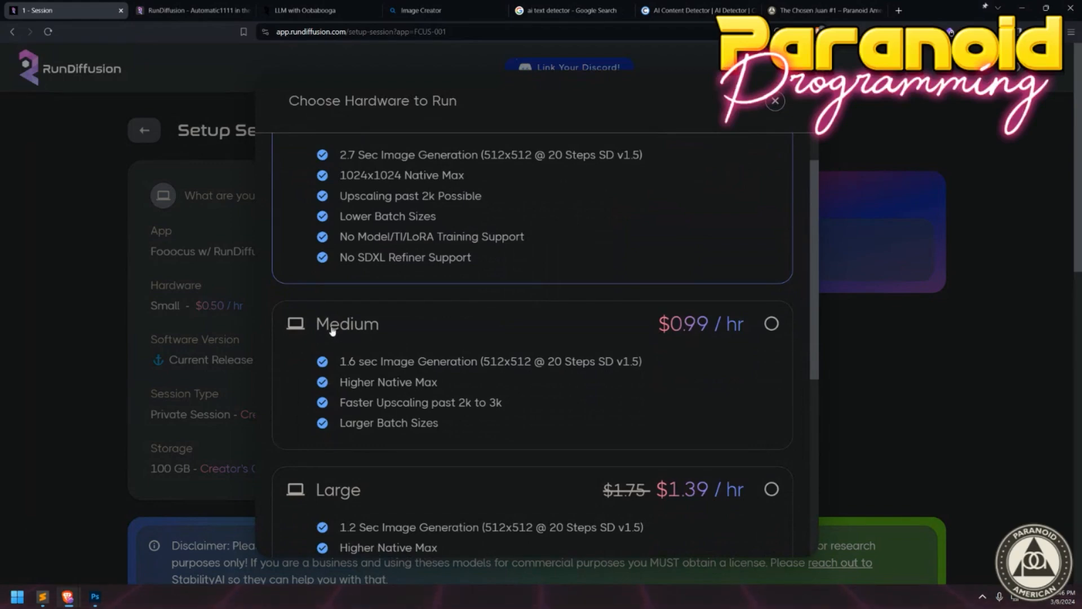
click(332, 332)
Compare the image generation speeds, features and hourly prices of the Small, Medium, Large and Max hardware options.
click(532, 295)
scroll(494, 337, up, 1)
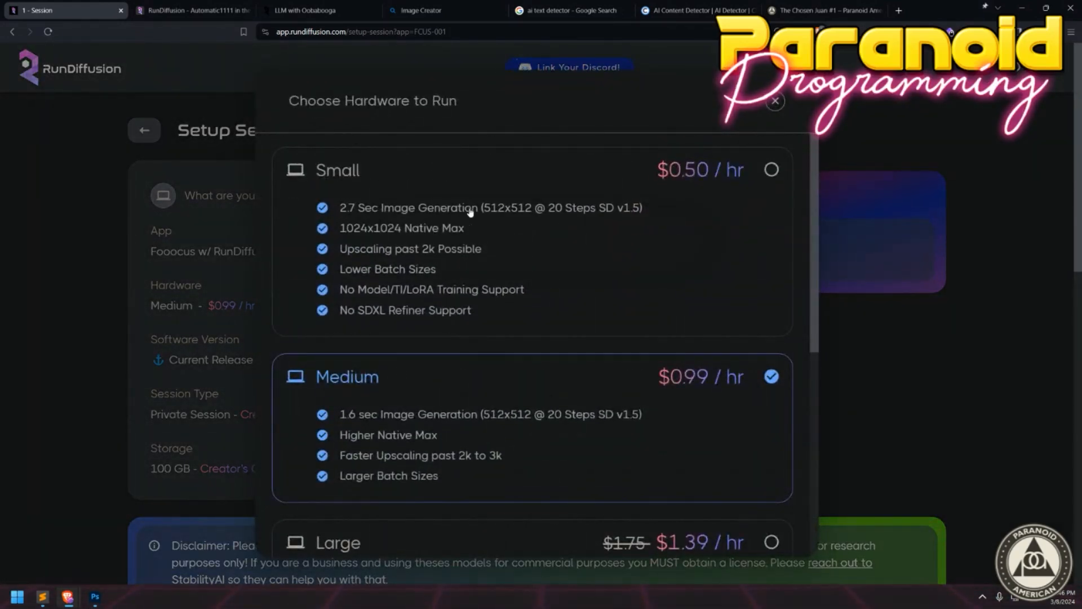
scroll(437, 338, down, 3)
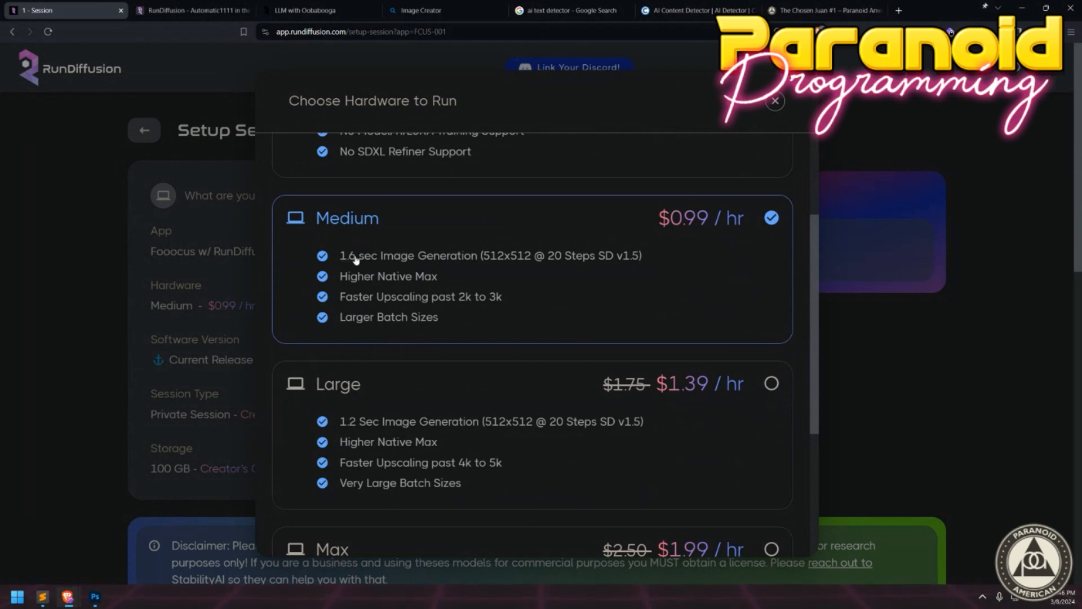
scroll(382, 367, down, 2)
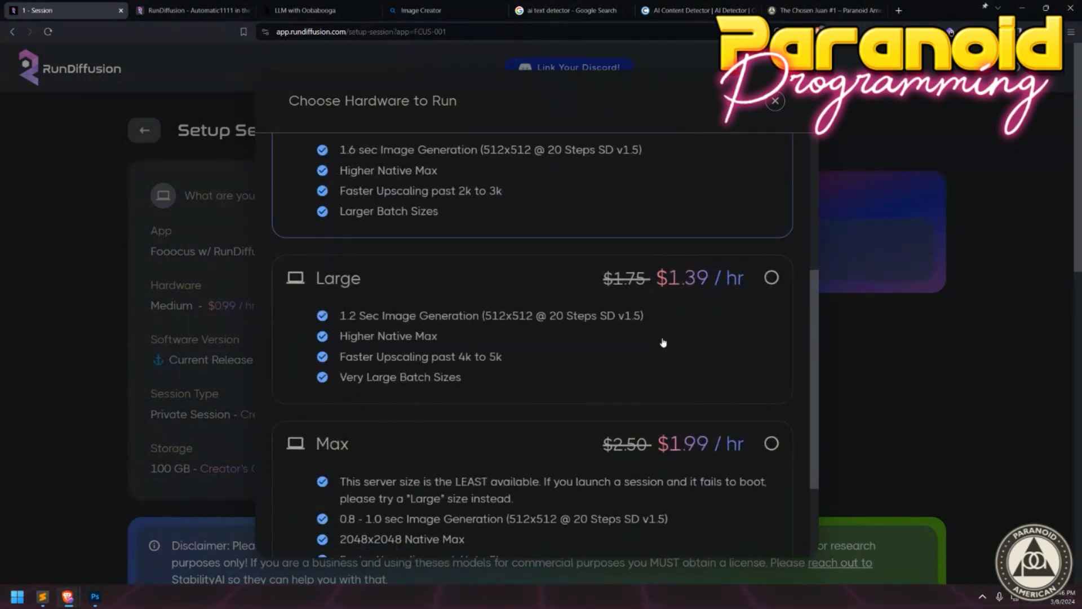
scroll(698, 291, up, 2)
scroll(698, 291, up, 2)
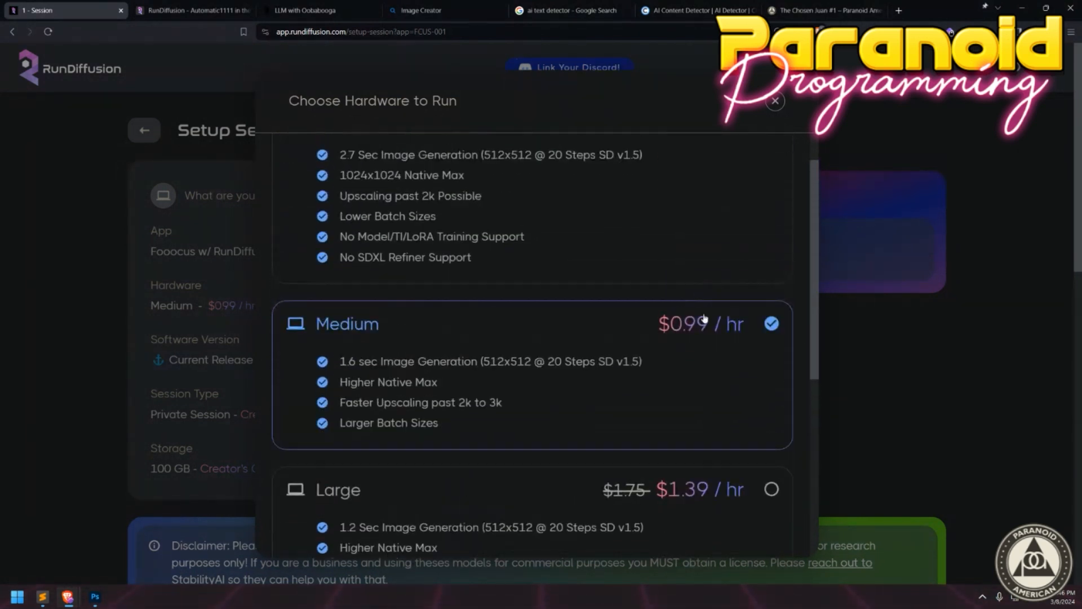
scroll(701, 321, down, 2)
scroll(704, 333, up, 2)
scroll(679, 467, down, 2)
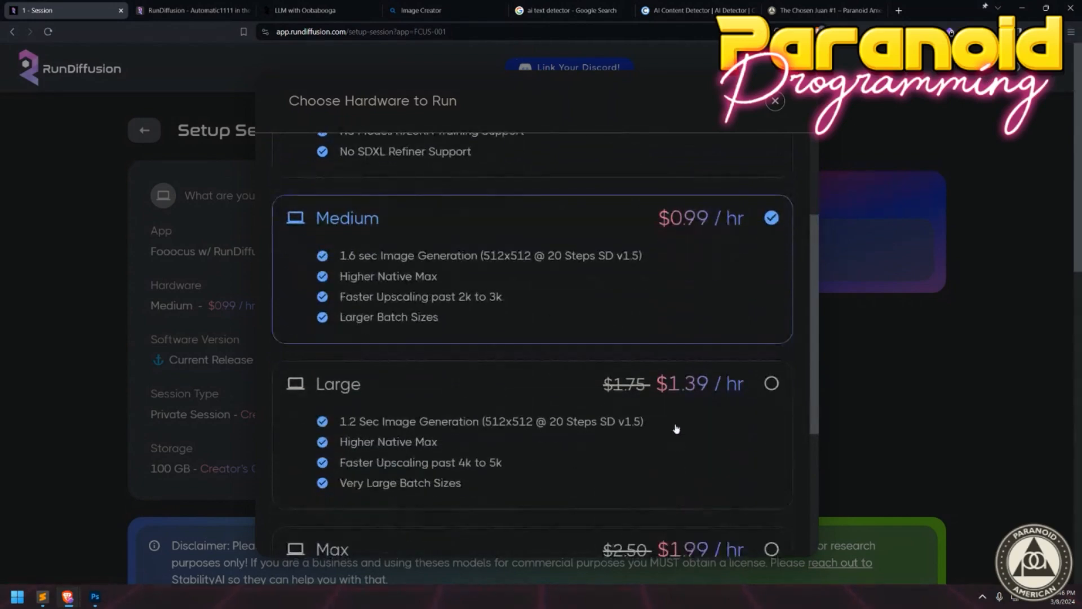
scroll(389, 383, up, 2)
scroll(473, 389, down, 5)
scroll(476, 393, down, 2)
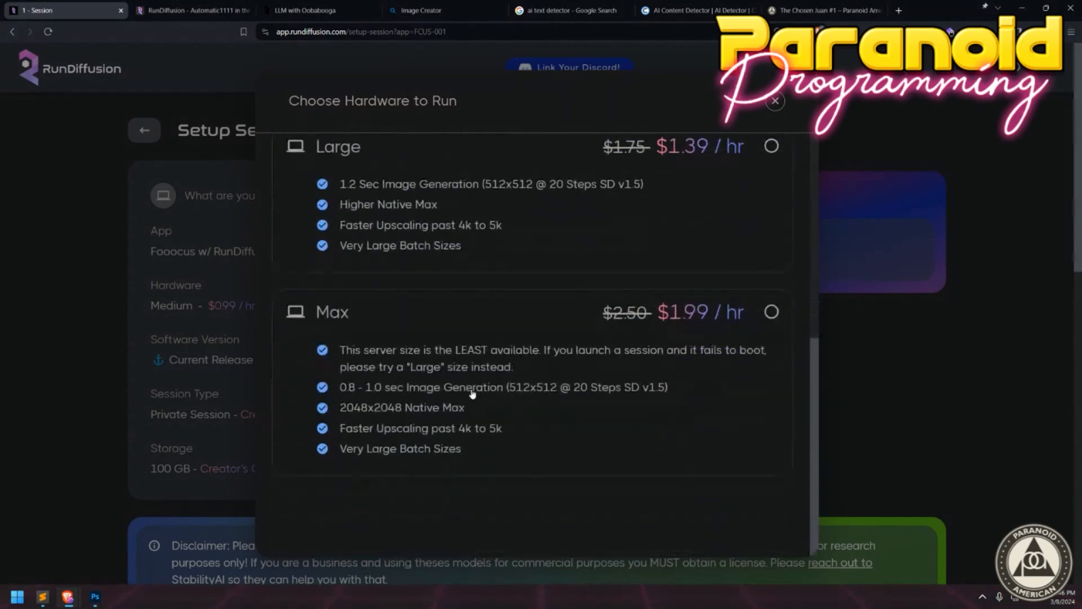
Set the session hardware to Large and launch the Fooocus session.
scroll(473, 389, up, 4)
click(389, 340)
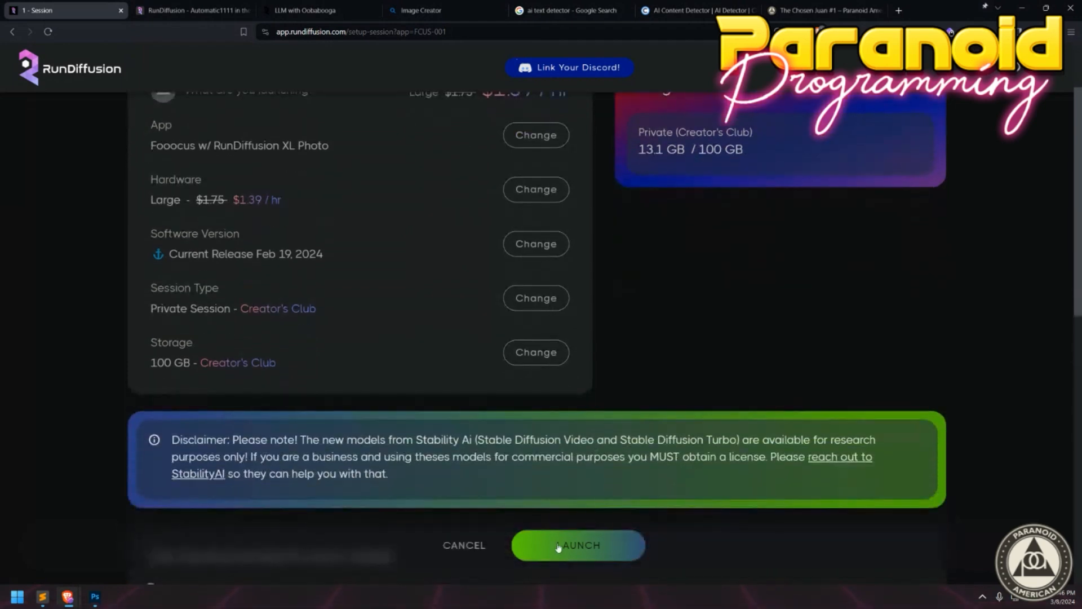
click(564, 542)
scroll(642, 339, up, 1)
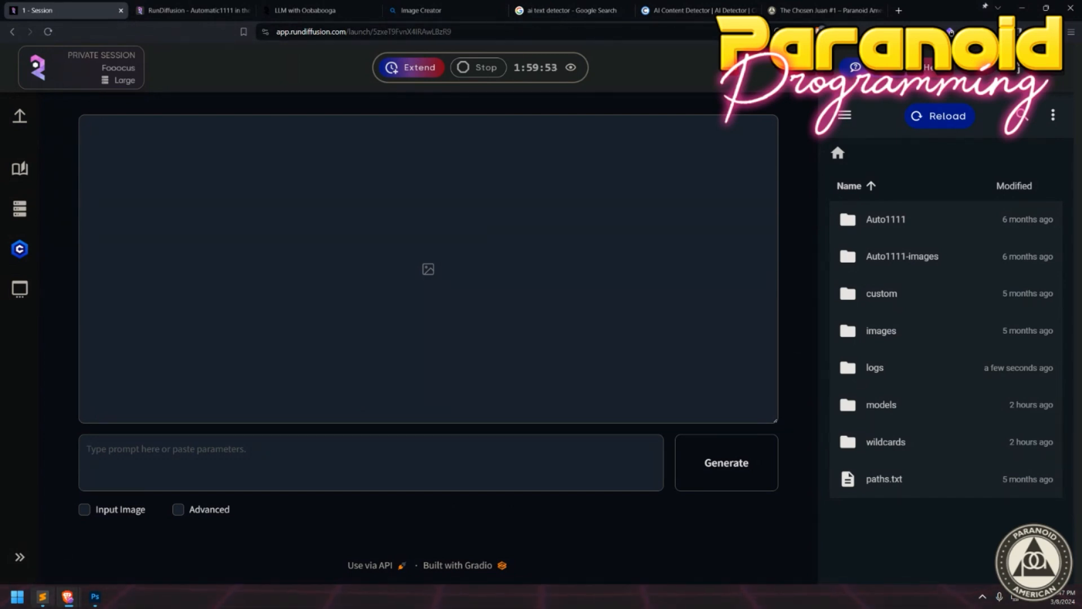
Switch to ChatGPT and send "please provide the text prompt that could be used to generate this same image in Stable Diffusion".
mouse_move(67, 596)
click(755, 544)
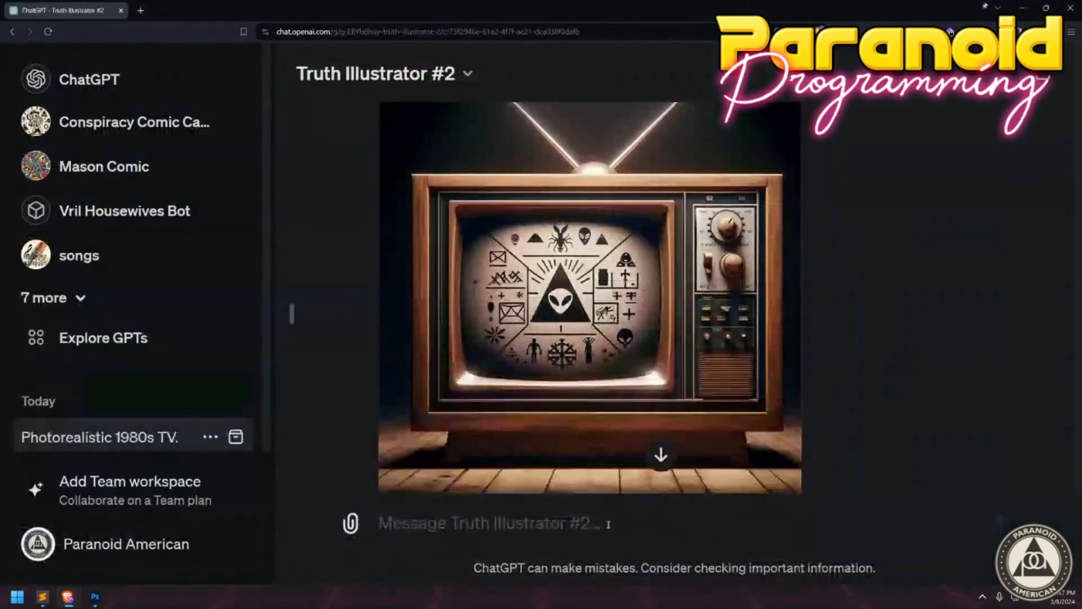
text(please)
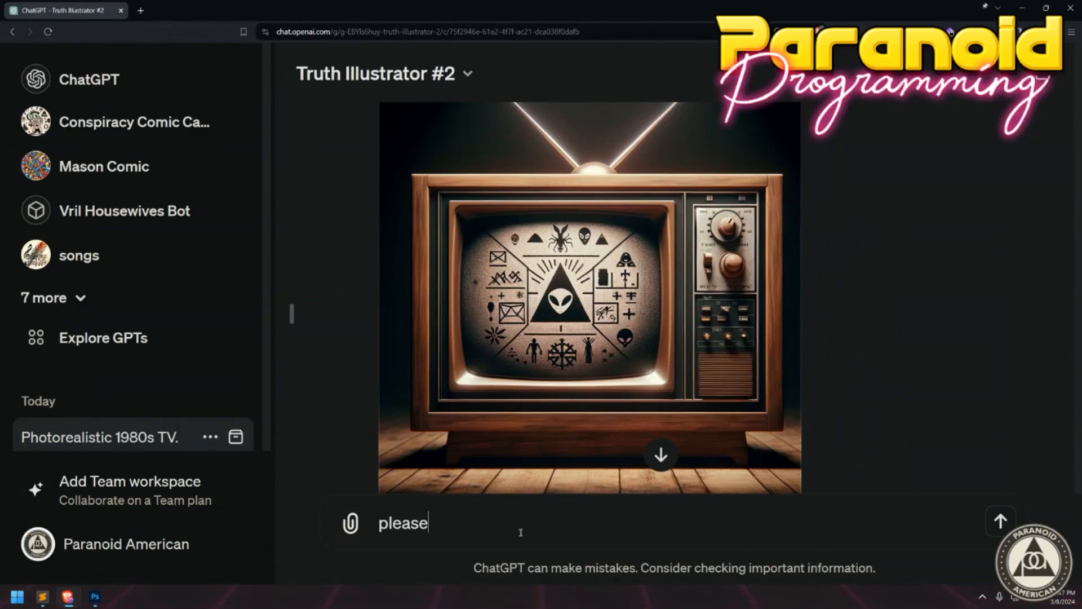
text( provide the)
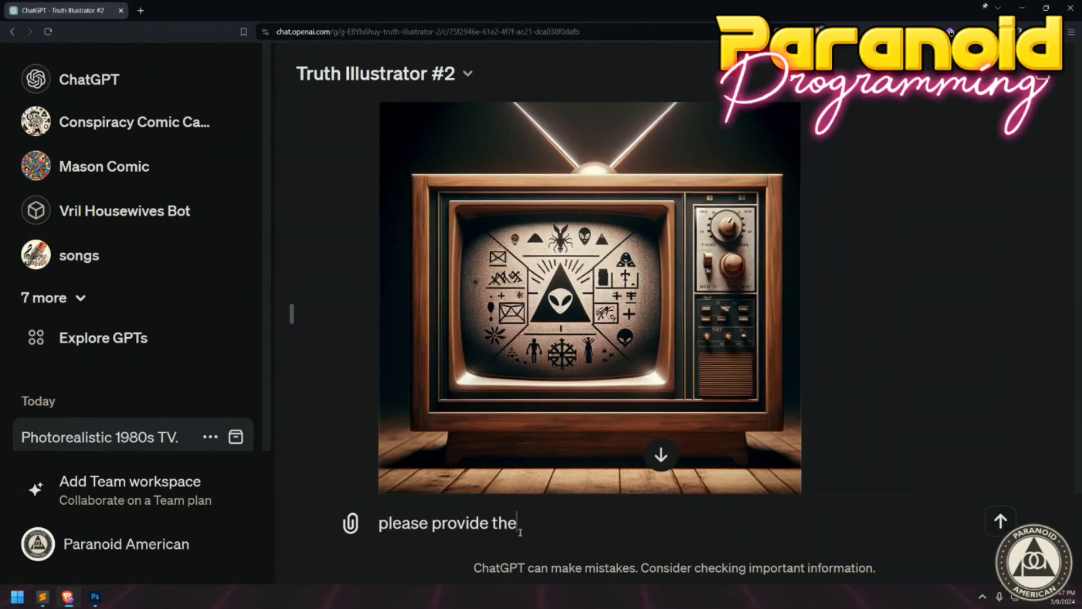
text( text prompt that could be used)
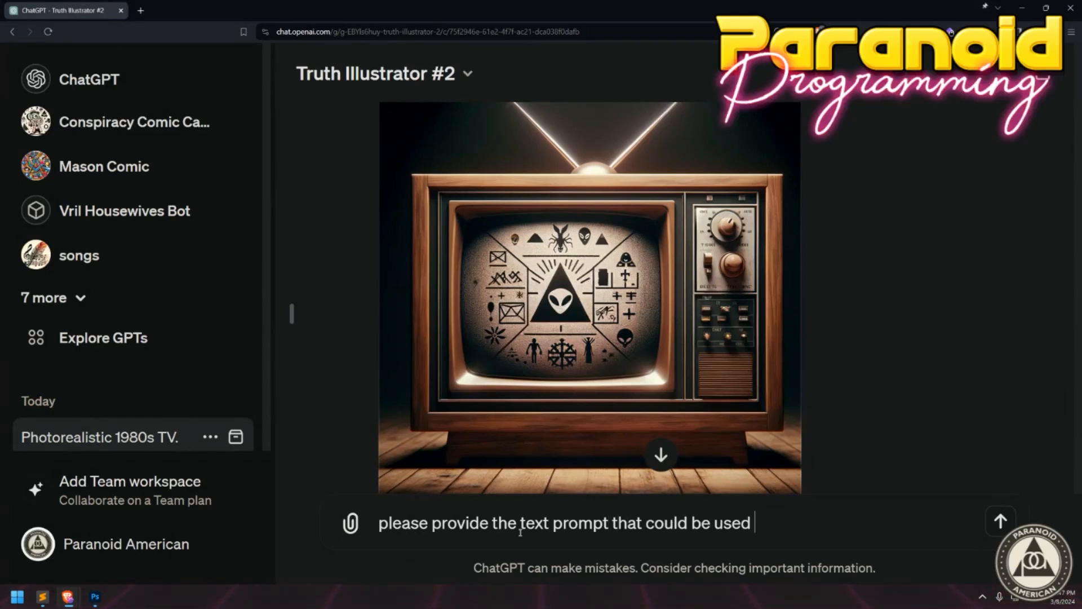
text( to generate this same )
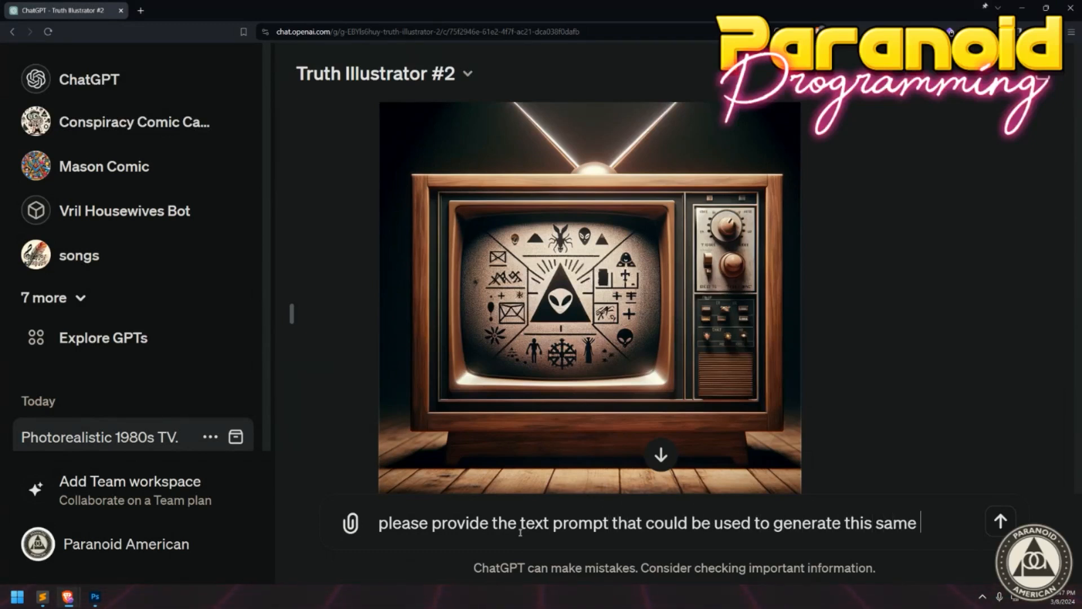
text(image in Stable Diffu)
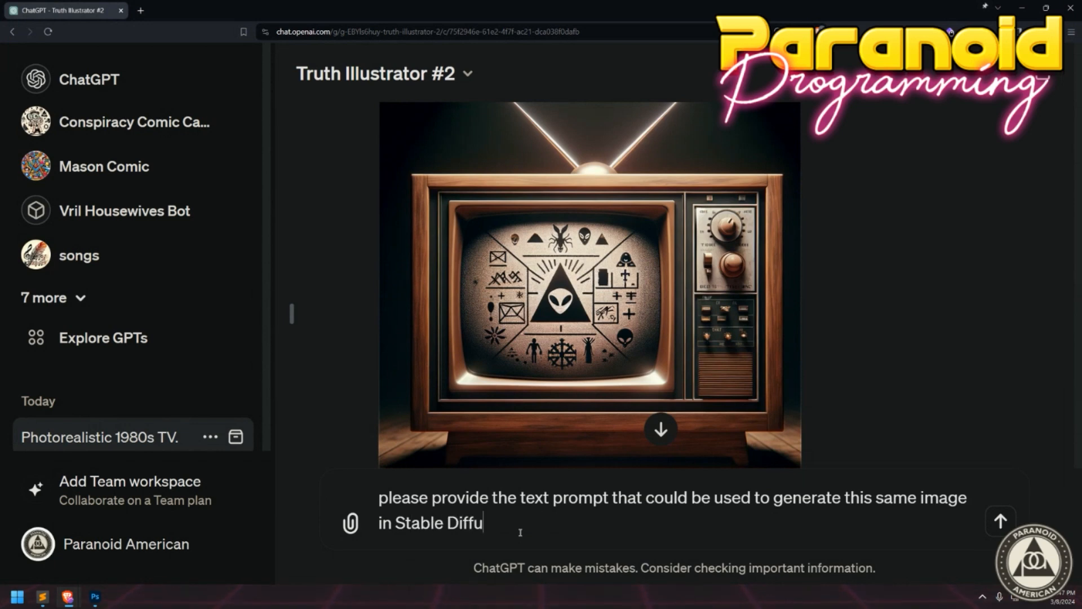
key(Return)
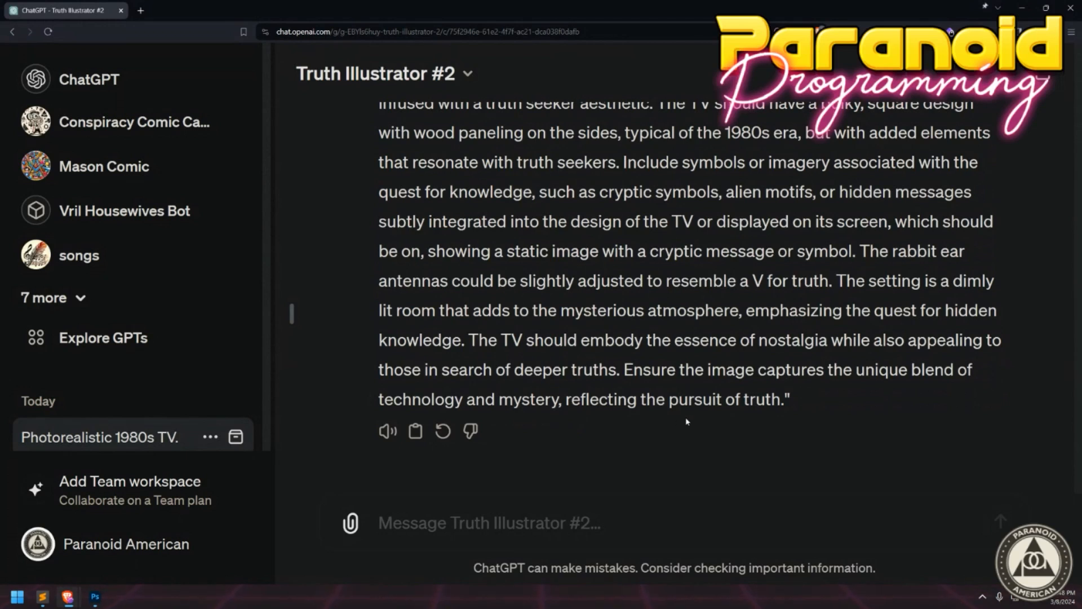
Ask Truth Illustrator #2 "whats the exact prompt you used to generate the image?".
click(631, 516)
text(whats)
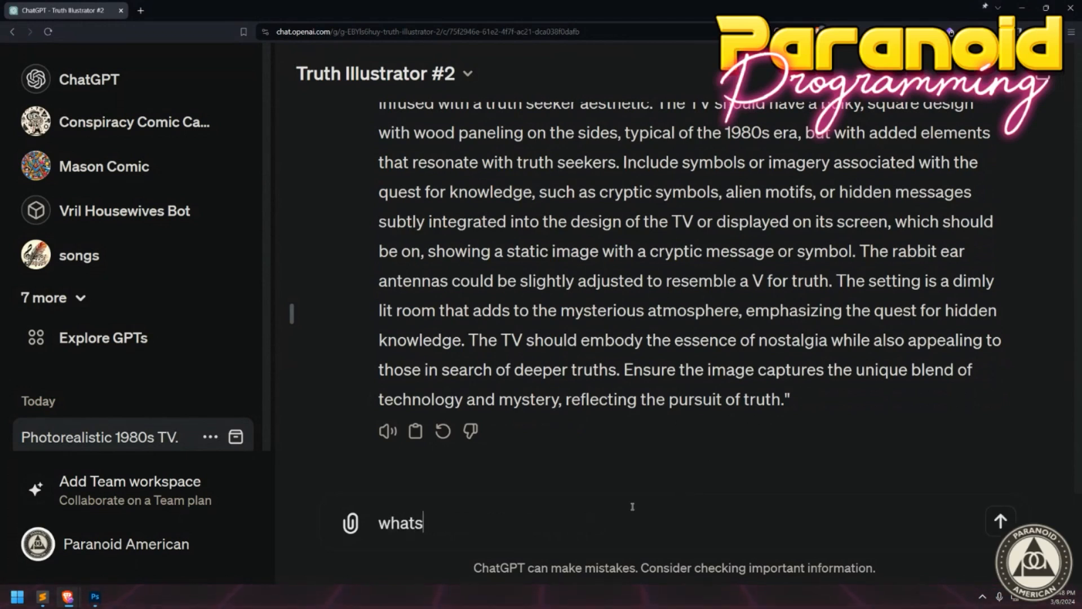
text( the exact prompt yo)
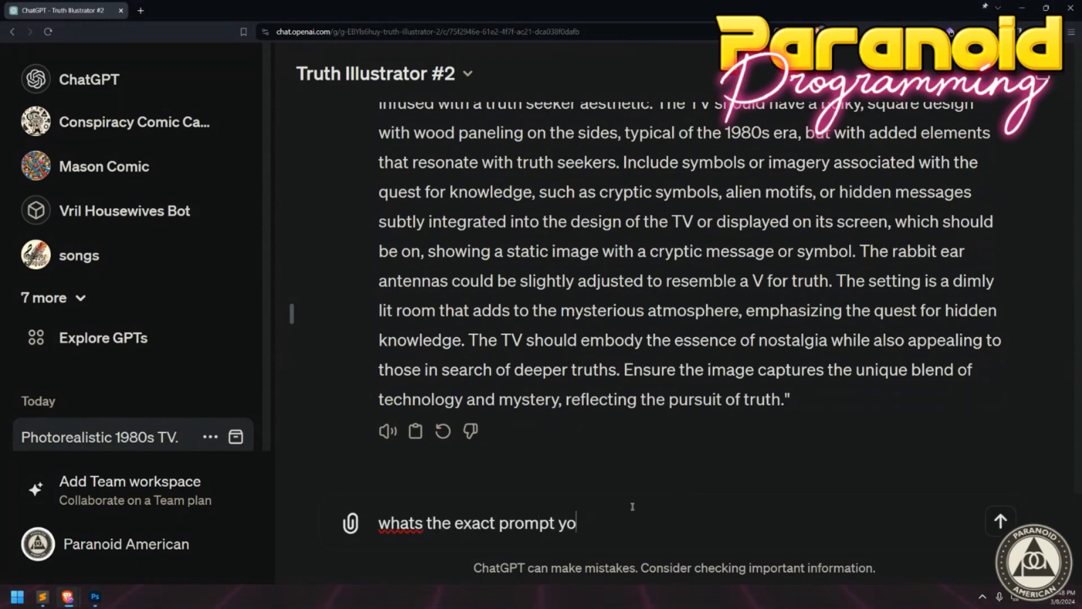
text(u used to generate the image?)
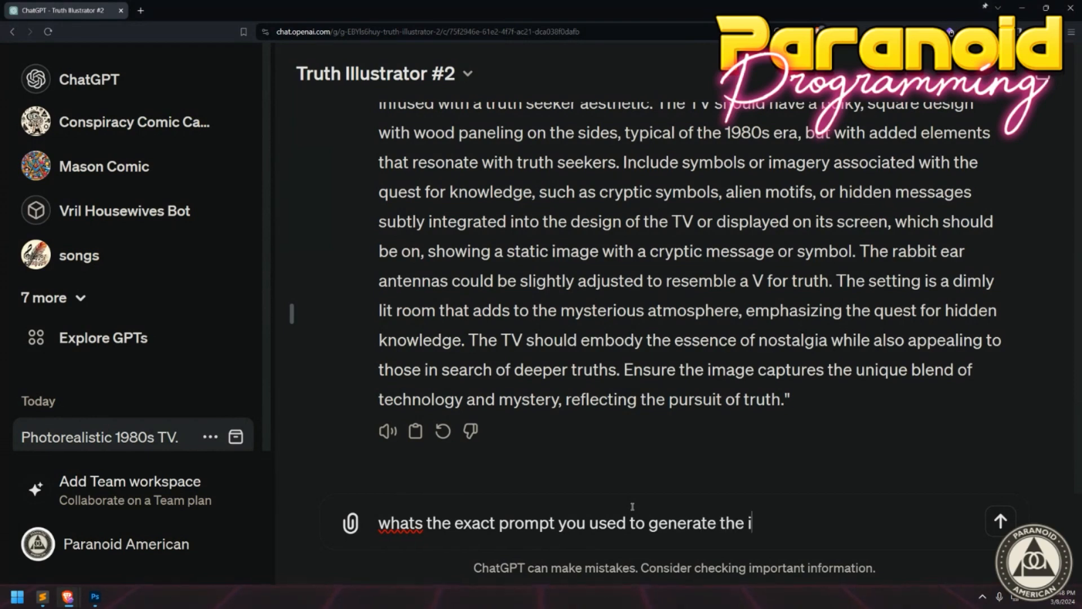
key(Return)
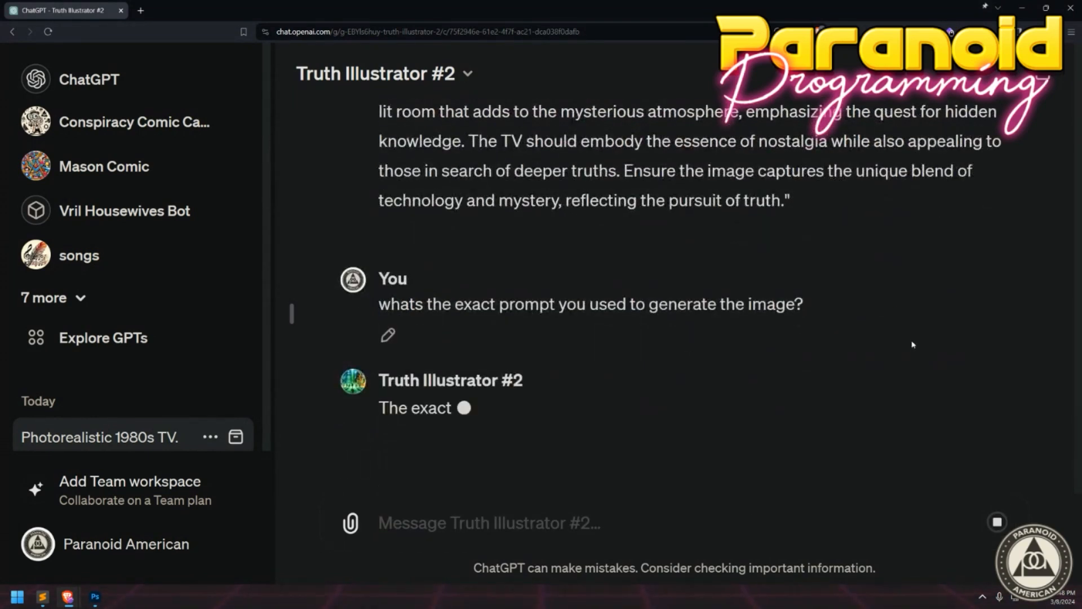
Review the earlier chat and read the prompt given for the truth seeker 1980s television image.
scroll(890, 360, up, 10)
scroll(843, 299, up, 10)
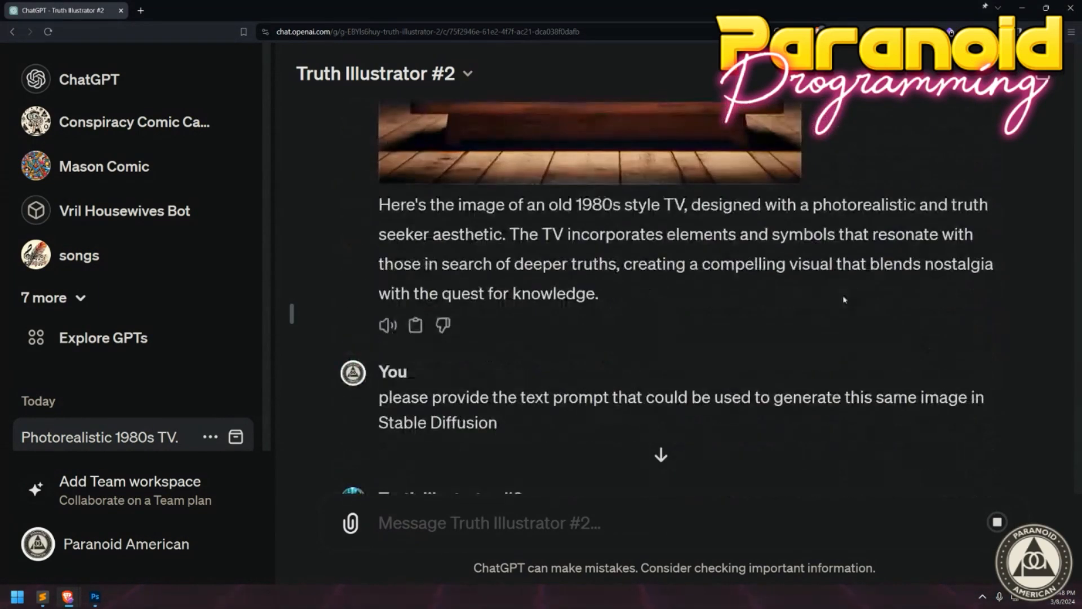
scroll(636, 346, down, 12)
scroll(636, 347, down, 5)
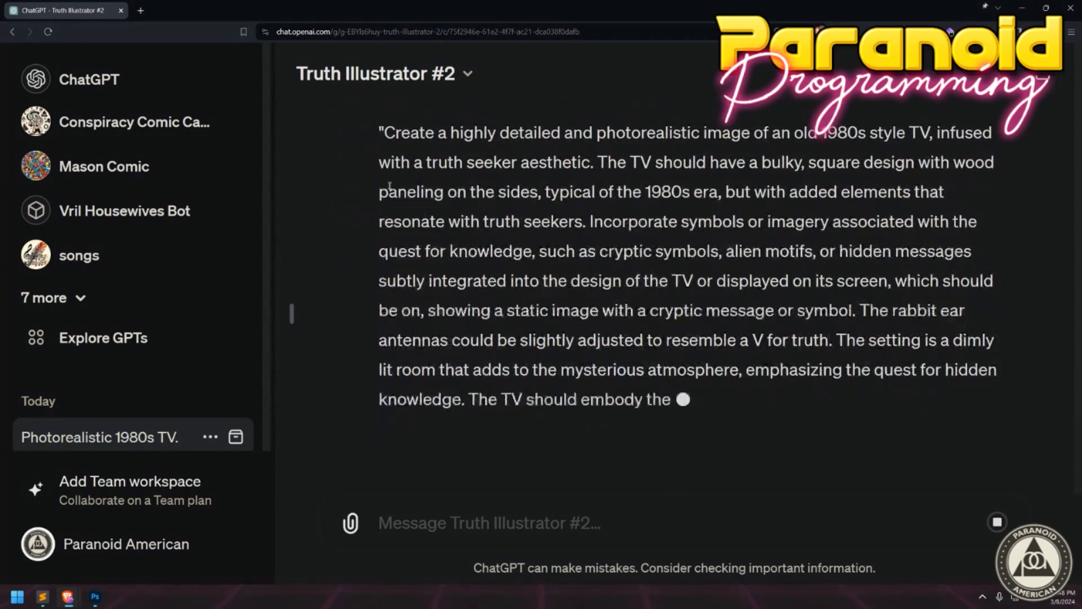
scroll(526, 389, up, 3)
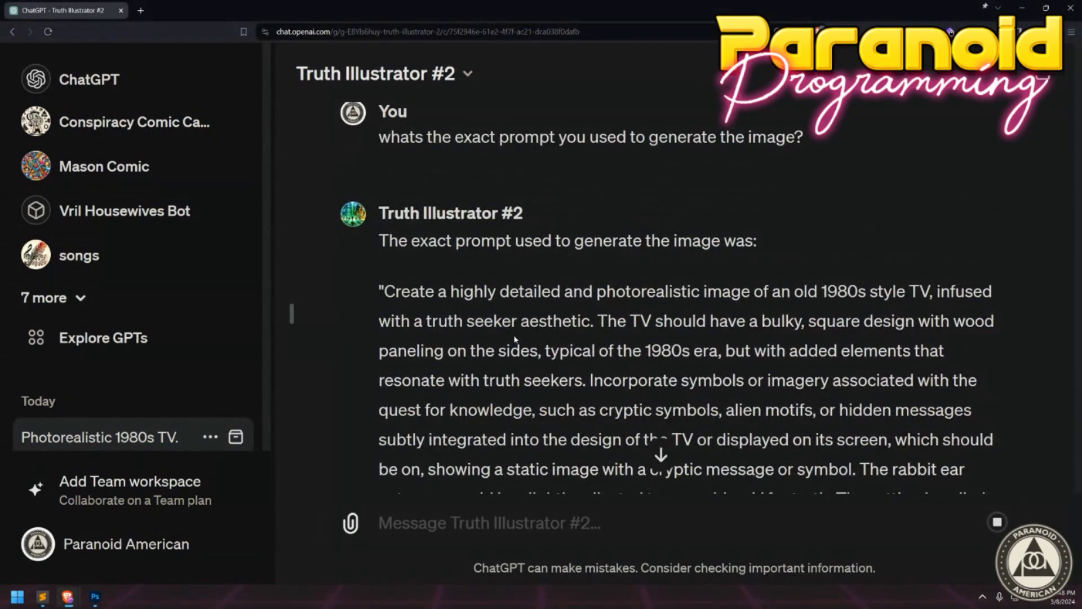
scroll(515, 339, down, 4)
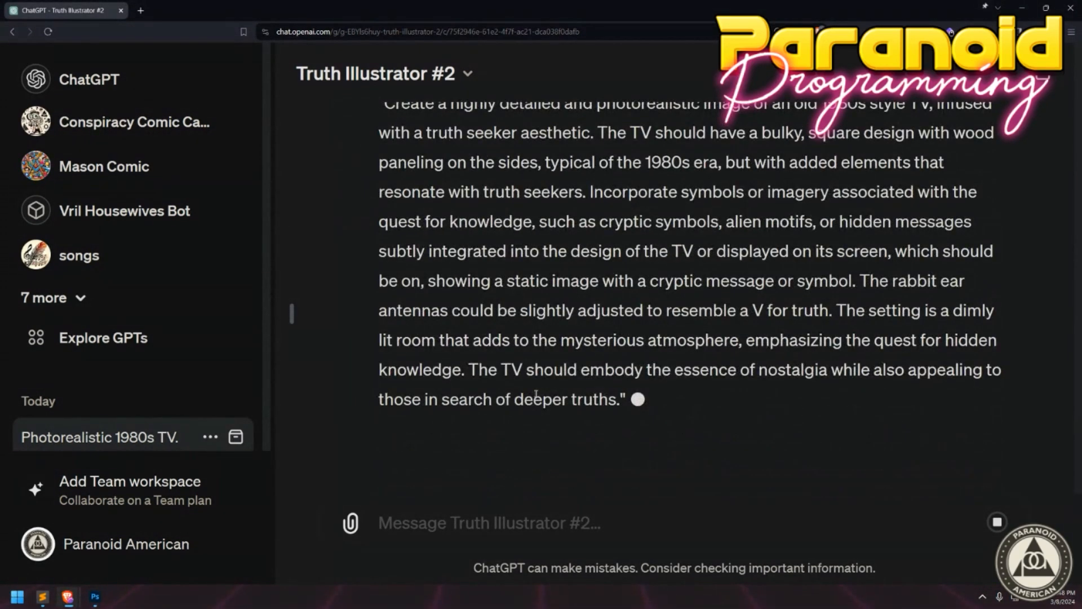
Copy the exact prompt from Truth Illustrator #2's reply, paste it into the Fooocus prompt in RunDiffusion and generate the images.
drag(623, 401, 388, 215)
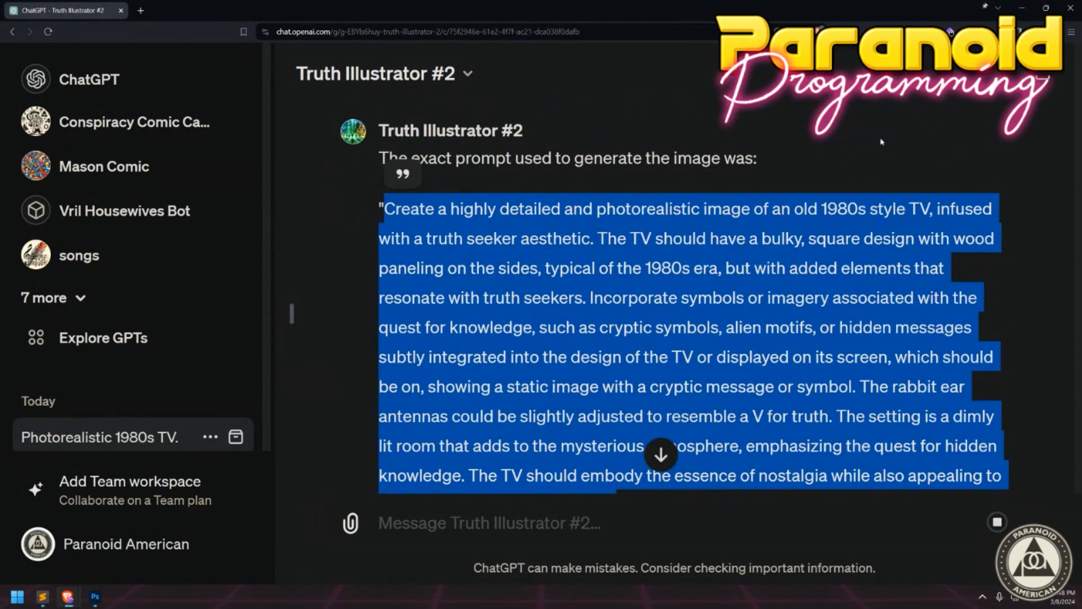
click(1021, 8)
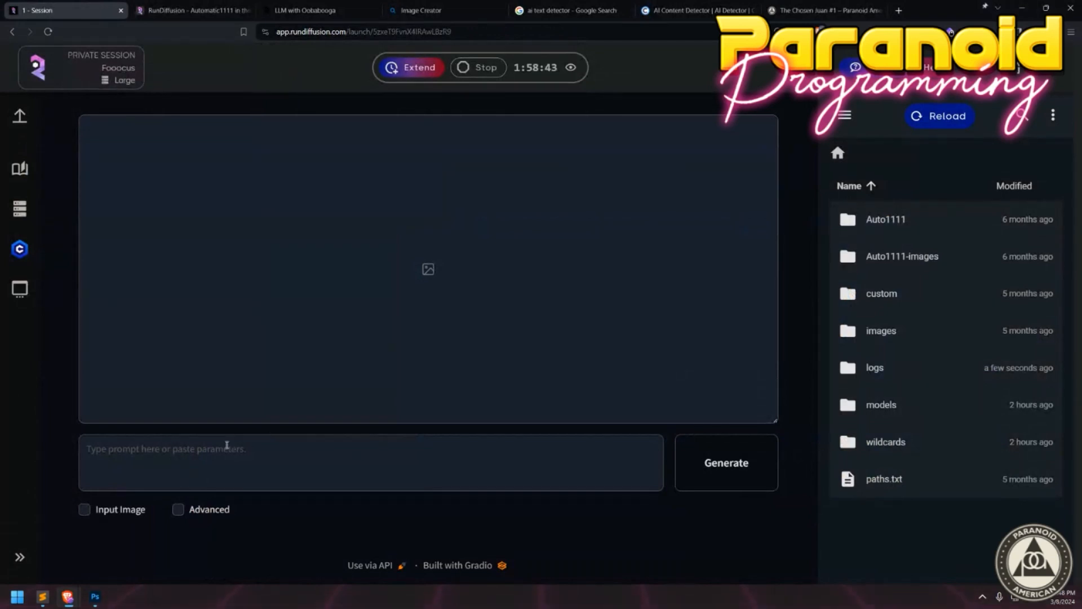
key(ctrl+v)
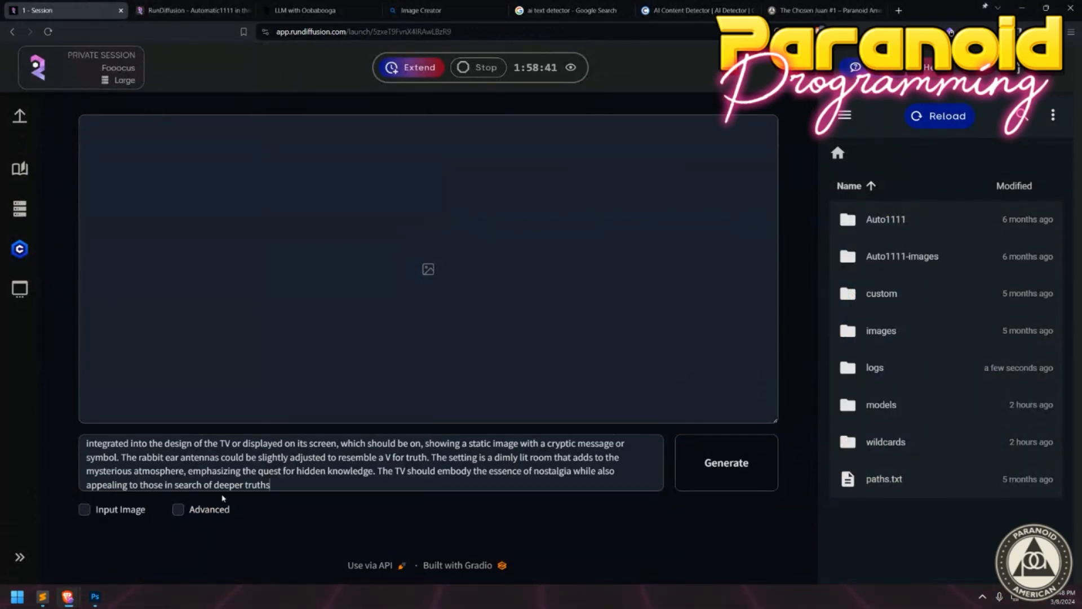
click(724, 470)
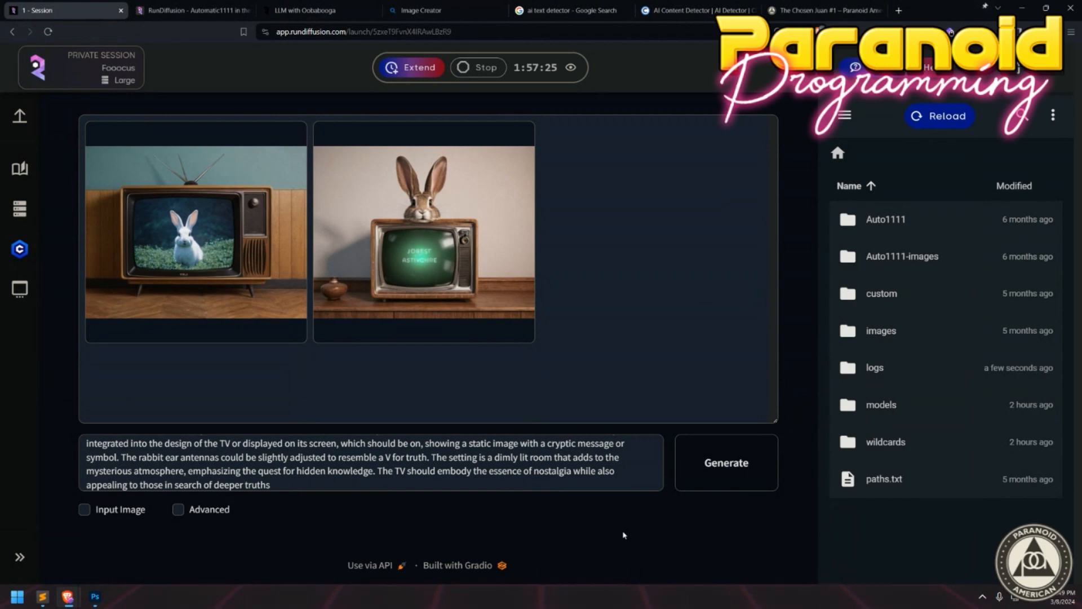
View the two generated rabbit television images enlarged, one after the other, and leave the full-size view.
click(173, 276)
click(524, 330)
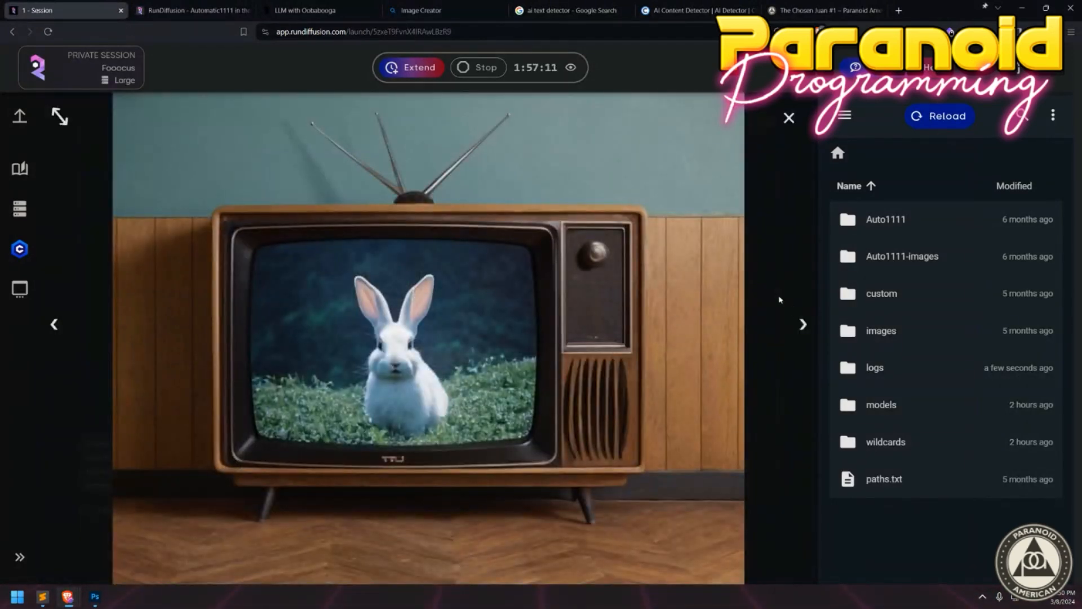
click(803, 327)
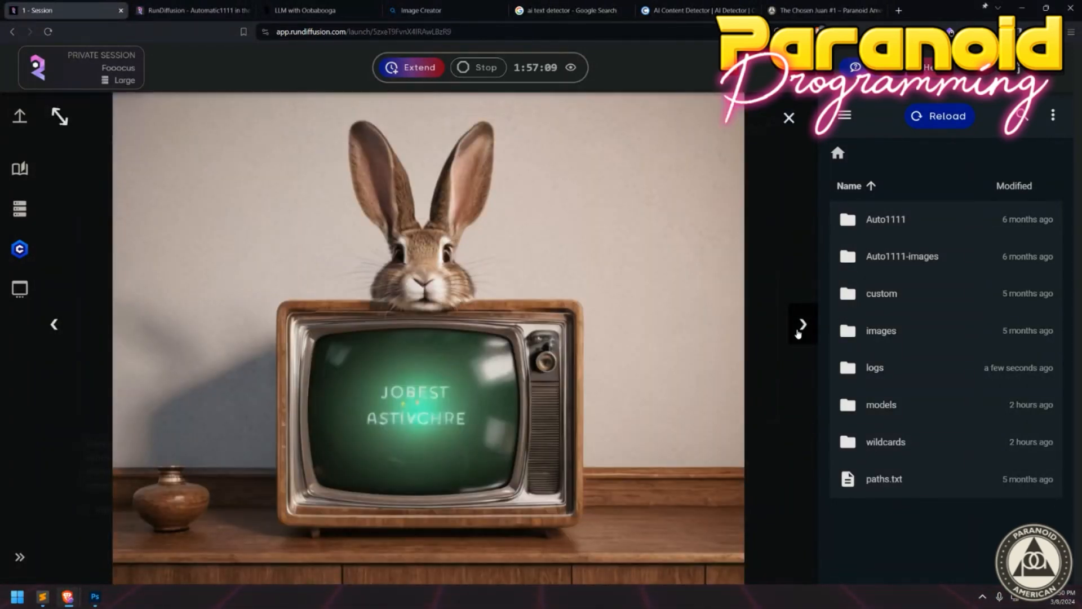
click(798, 333)
click(786, 119)
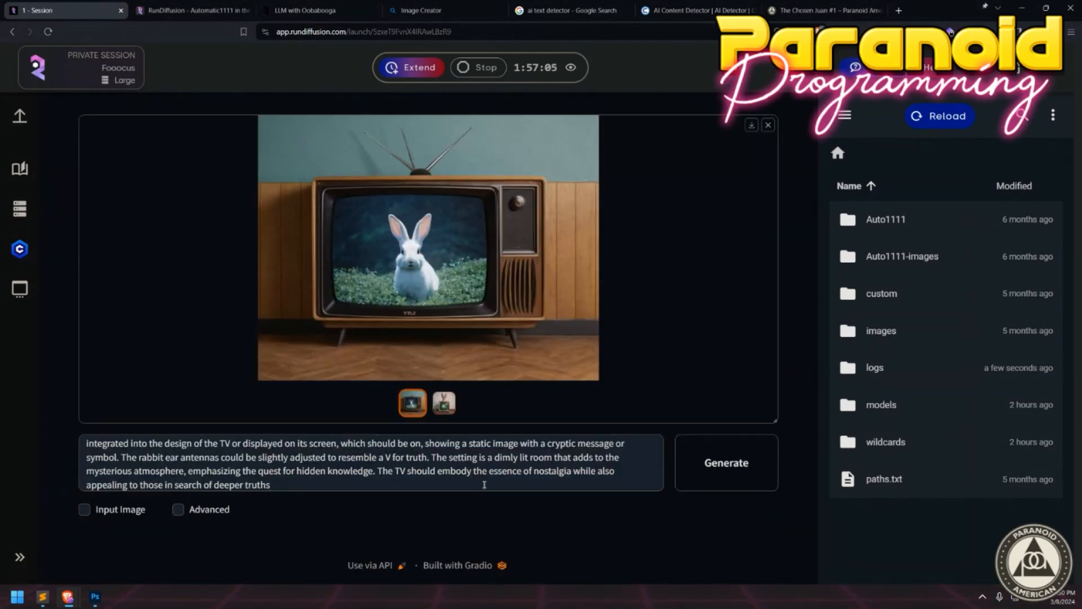
Review the opening wording of the prompt, highlighting "Create a highly detailed and", and return to the image gallery.
scroll(485, 484, up, 2)
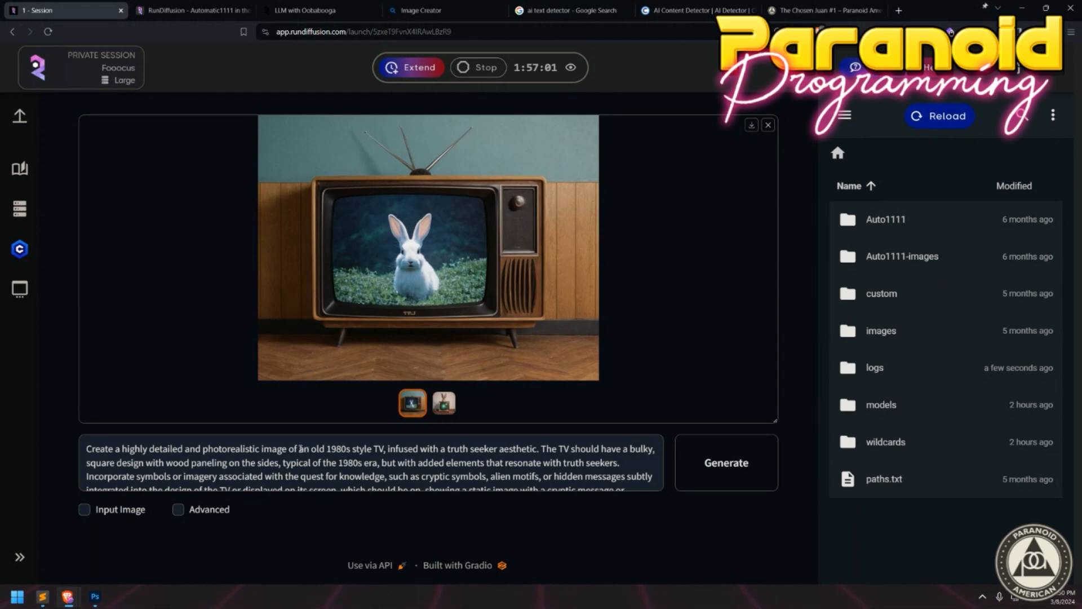
drag(300, 448, 87, 449)
click(203, 450)
drag(203, 449, 52, 443)
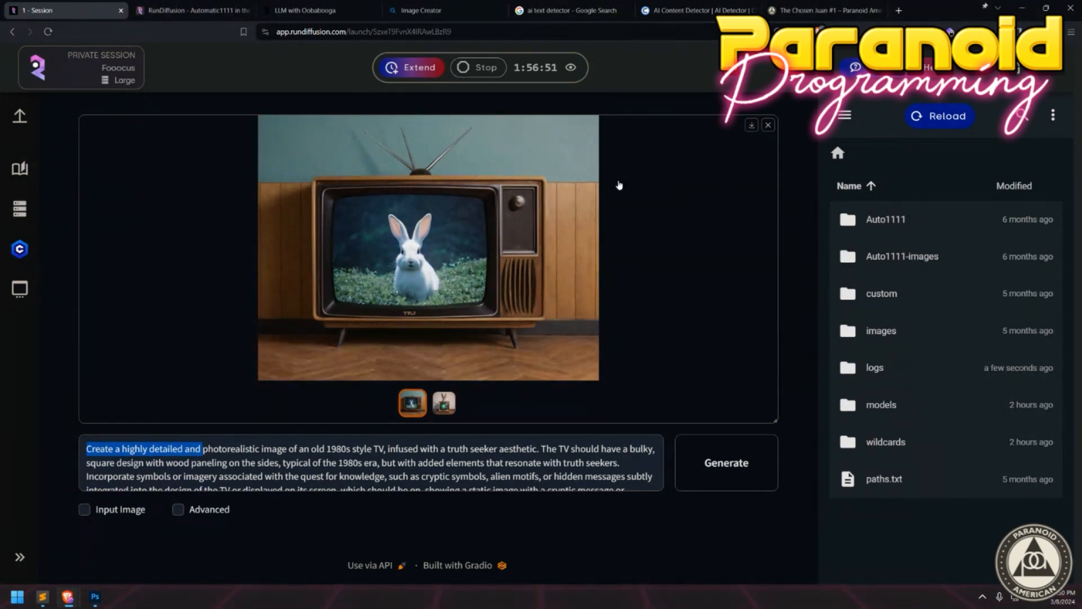
click(767, 125)
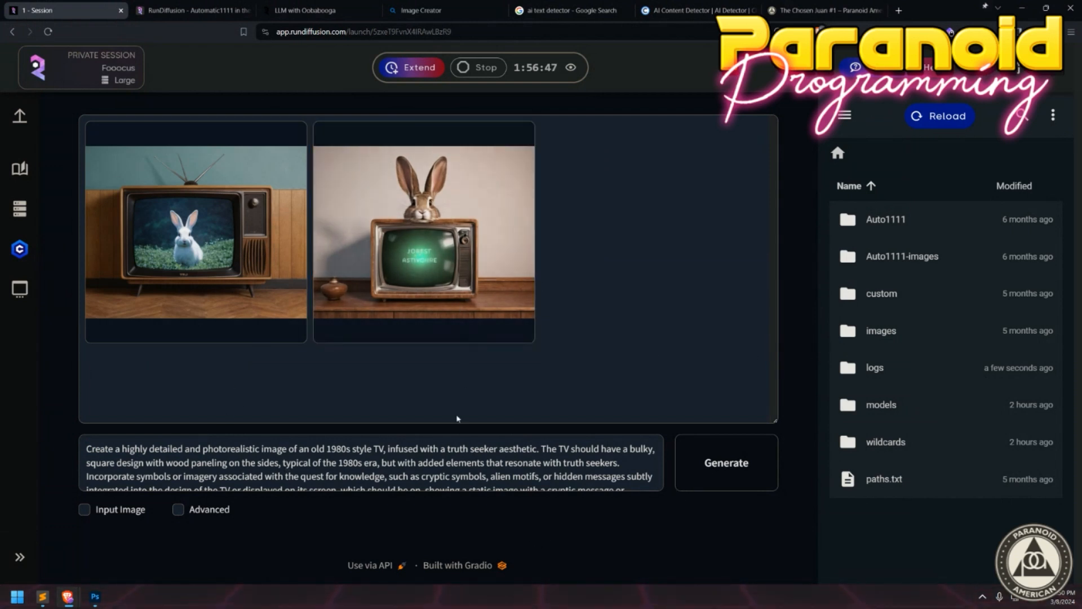
Cut the prompt down to "Create a highly detailed and photorealistic image of an old 1980s style TV".
scroll(410, 454, down, 2)
scroll(373, 465, up, 3)
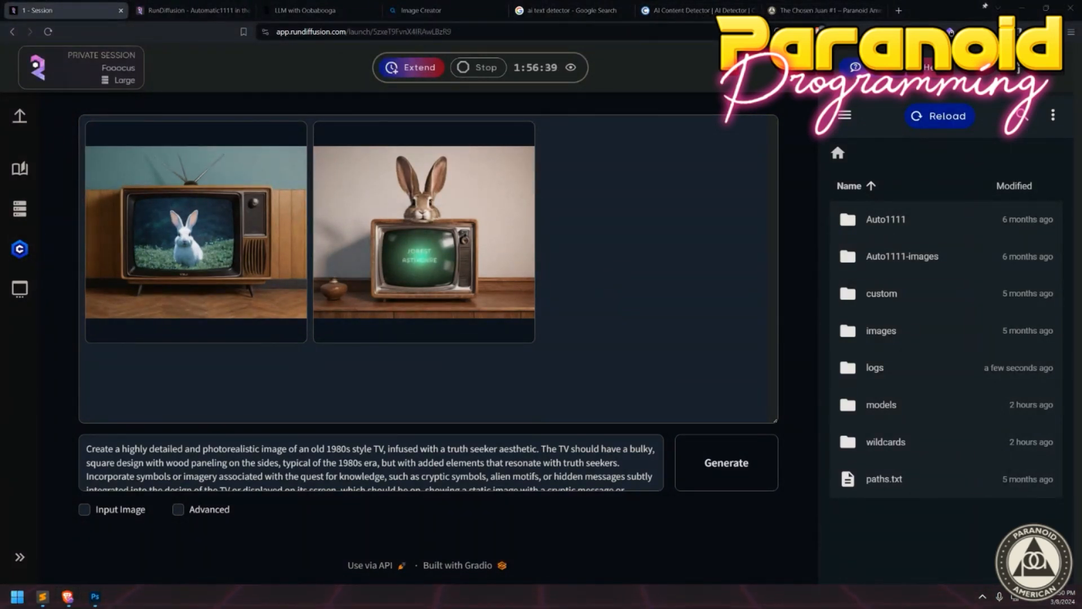
click(344, 476)
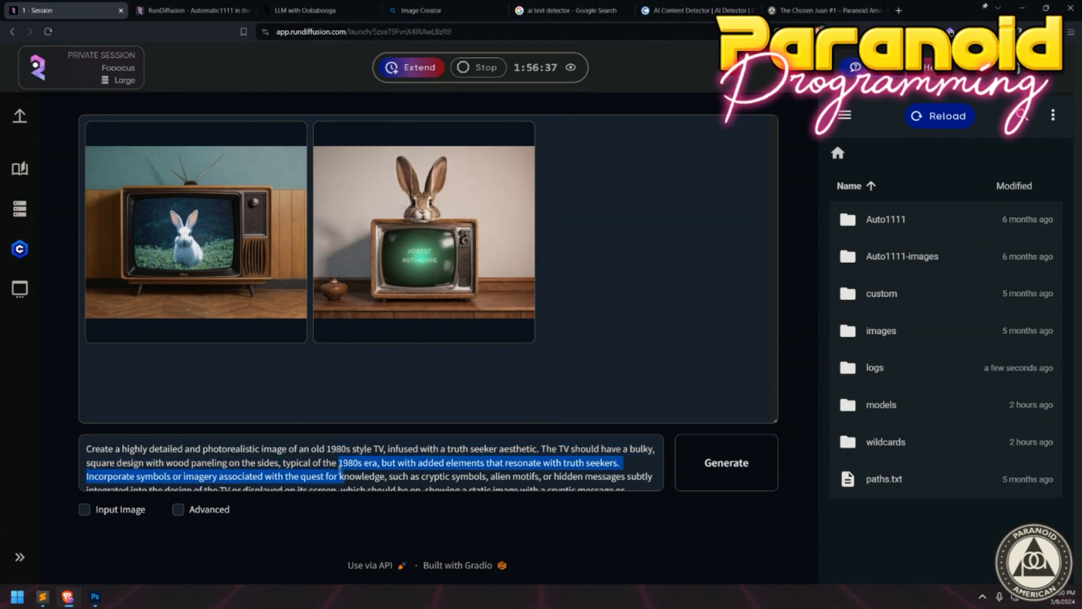
scroll(351, 477, down, 2)
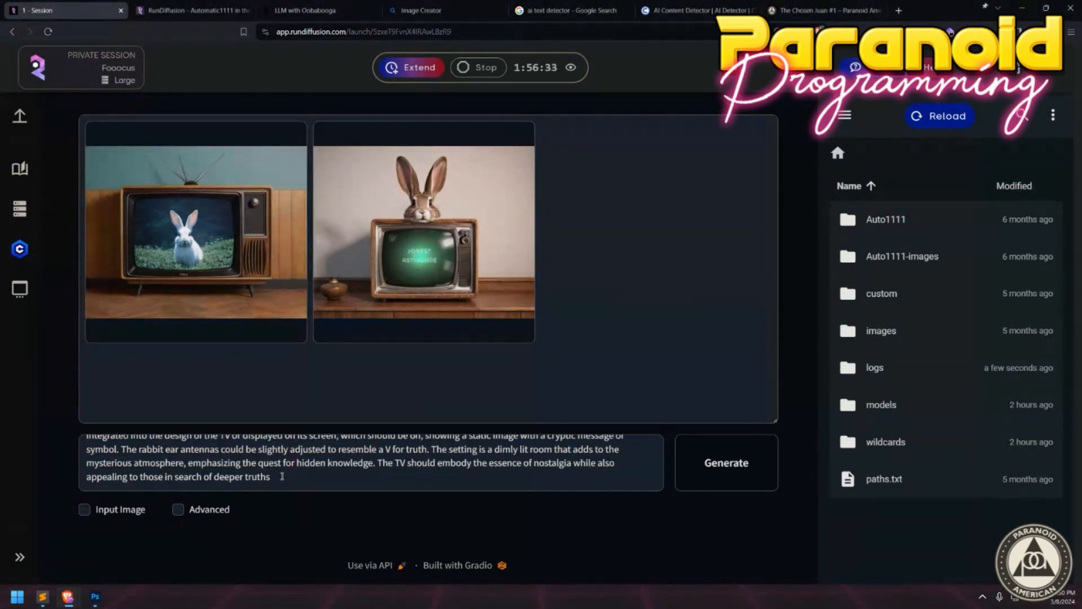
scroll(282, 479, up, 3)
scroll(281, 483, down, 3)
drag(279, 472, 371, 446)
key(BackSpace)
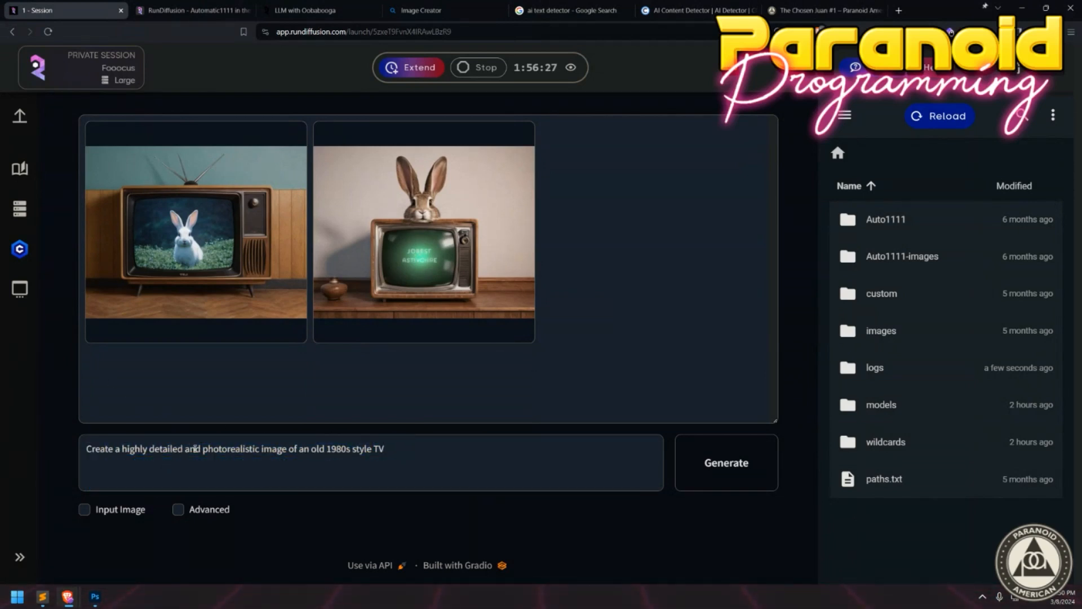
Shorten the prompt to "photorealistic image of an old 1980s style TV", generate new images and enlarge the first finished one.
drag(203, 450, 182, 435)
key(BackSpace)
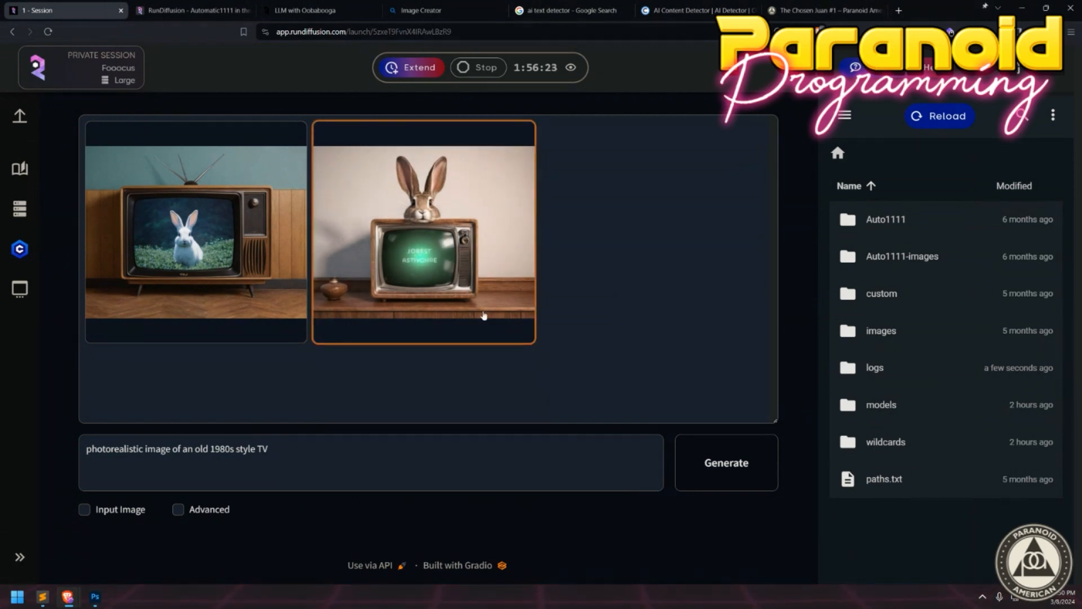
click(713, 467)
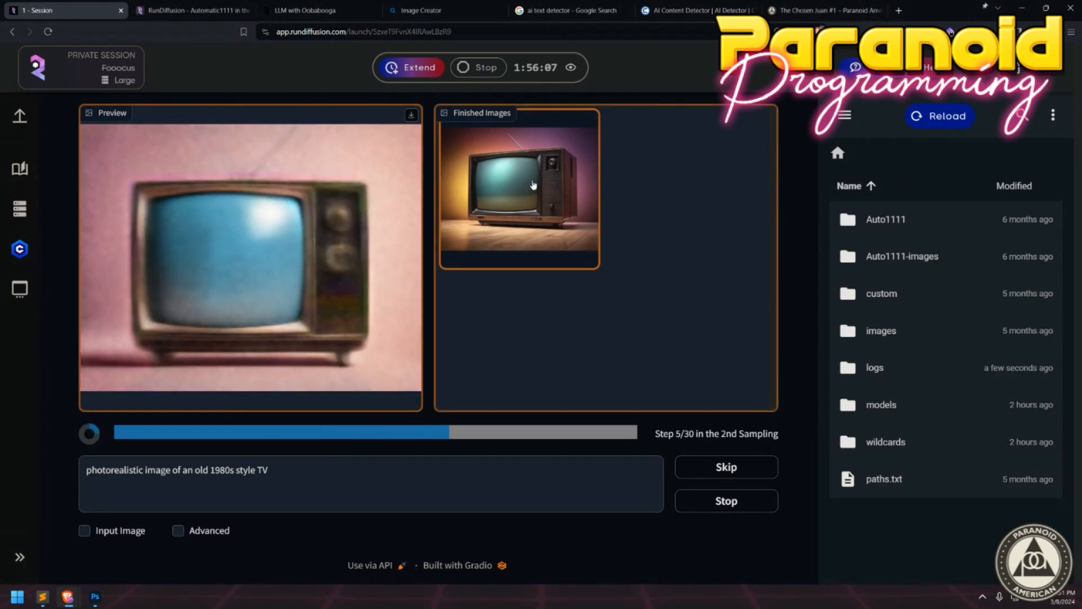
click(533, 185)
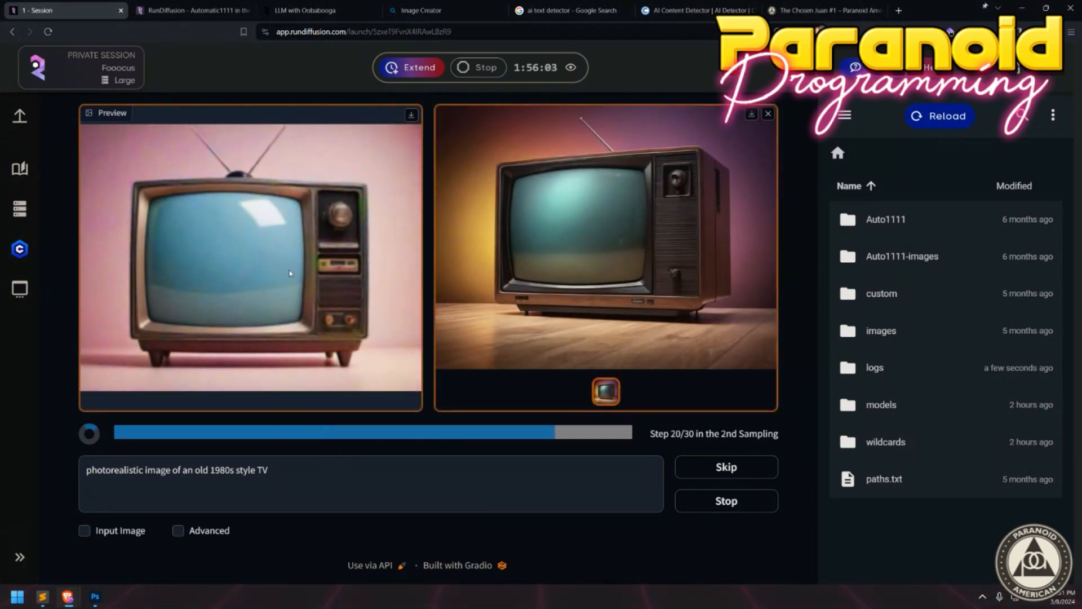
Show the advanced options, set the performance to Quality and check the available aspect ratios.
click(178, 531)
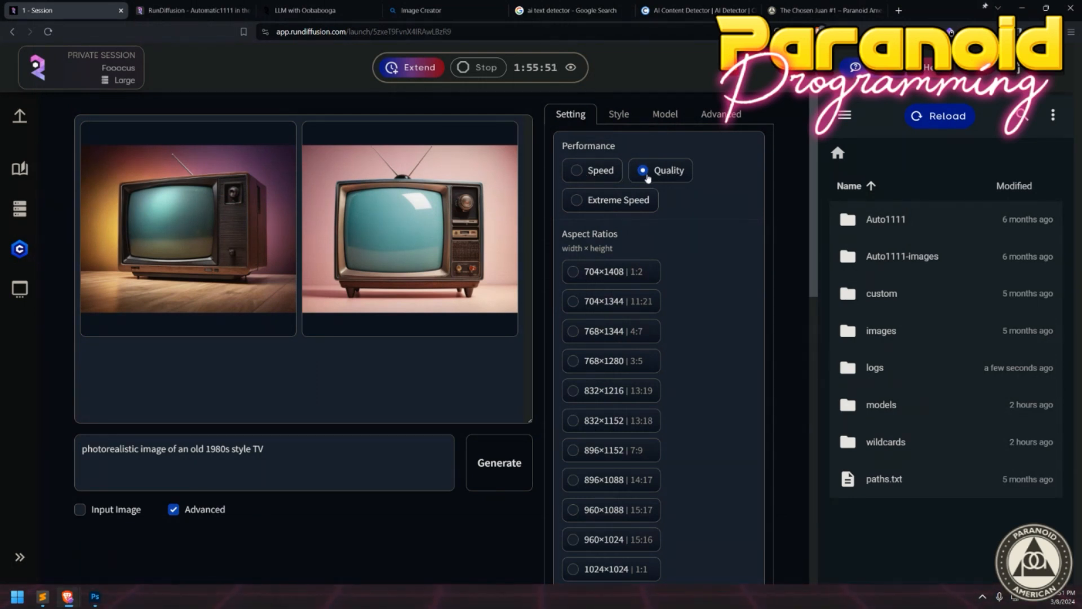
scroll(647, 298, down, 5)
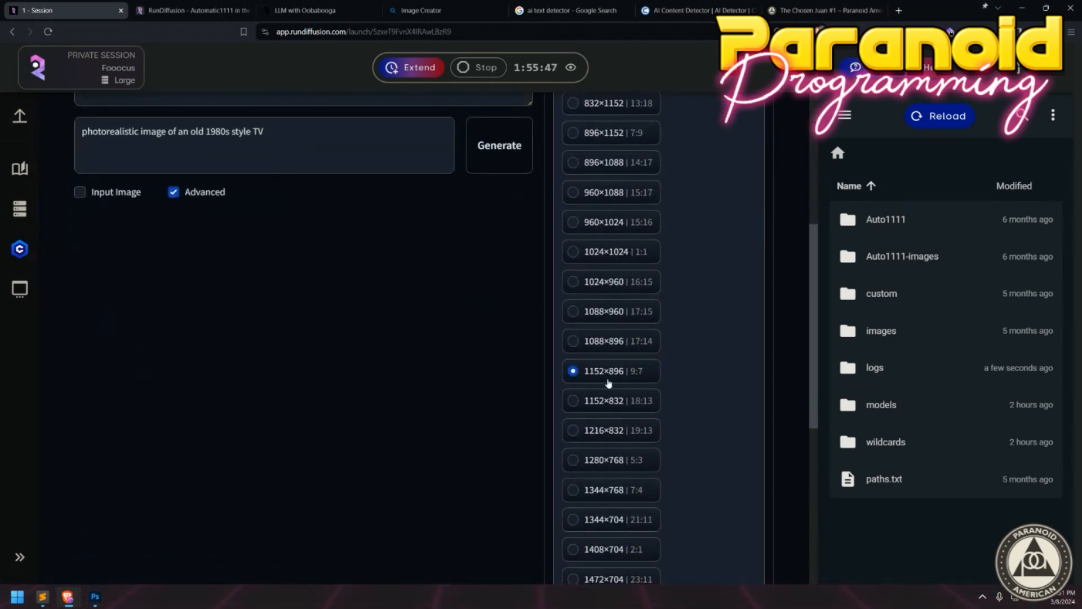
scroll(602, 378, up, 5)
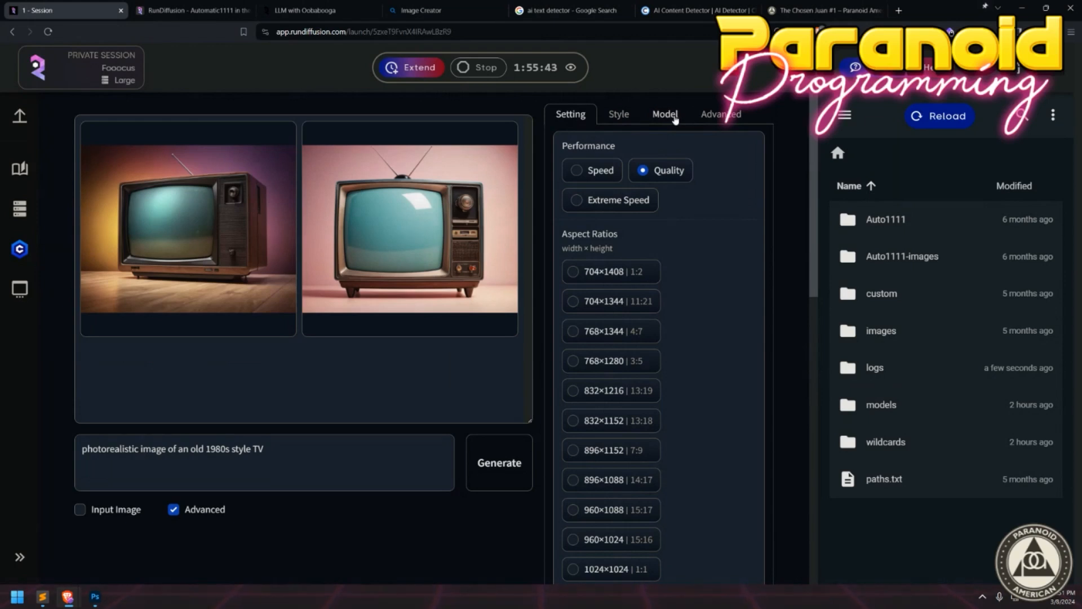
Enable the SAI Pixel Art style, disable Fooocus V2, Fooocus Enhance and Fooocus Sharp, and generate the television images.
click(618, 116)
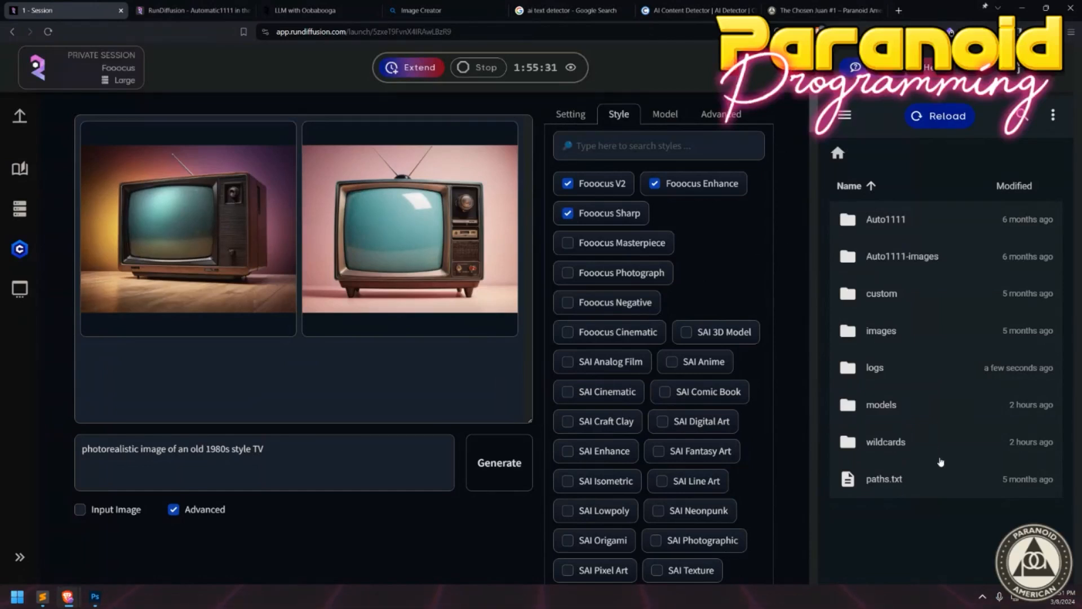
scroll(812, 459, down, 4)
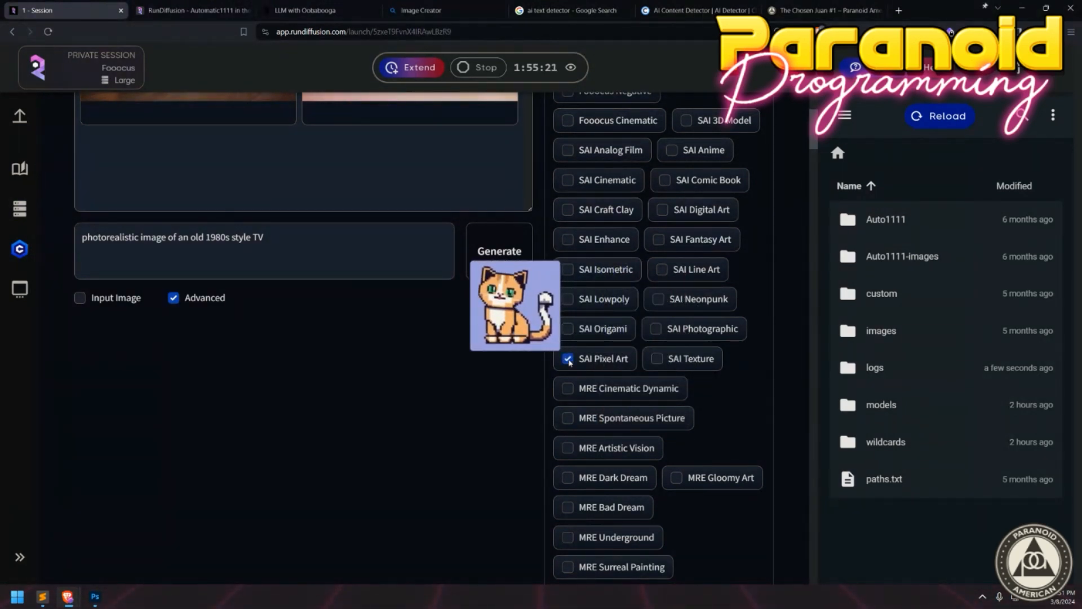
scroll(569, 349, up, 4)
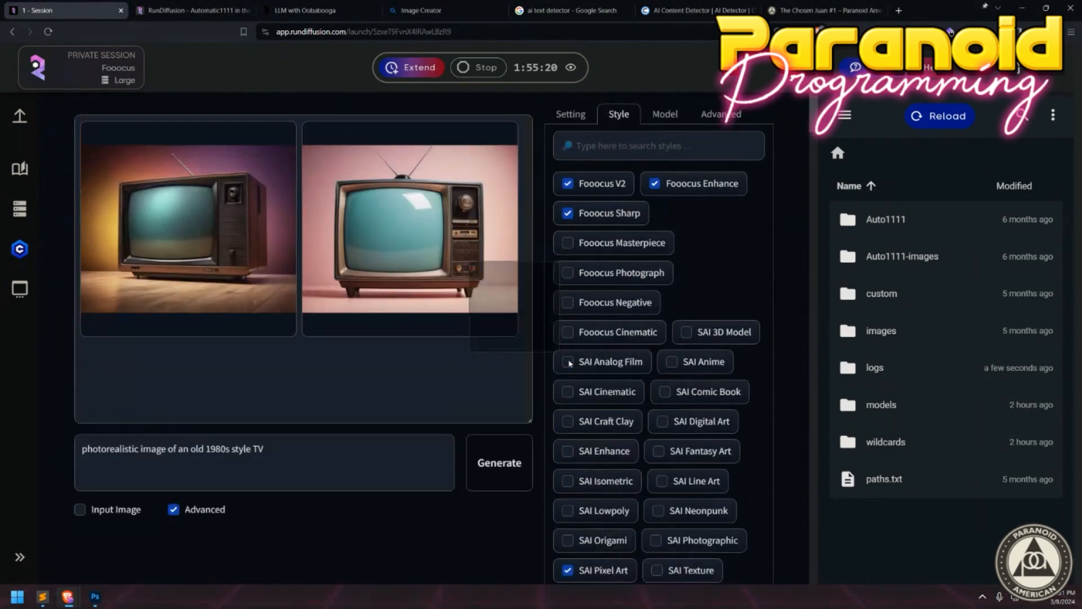
click(570, 213)
click(569, 183)
click(654, 184)
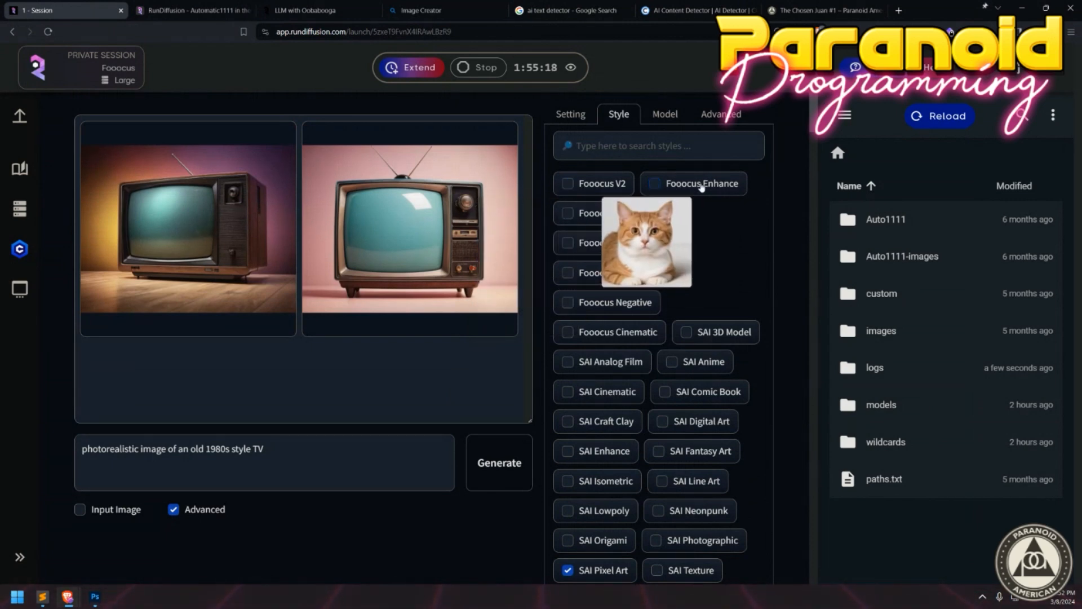
click(500, 448)
scroll(640, 449, down, 6)
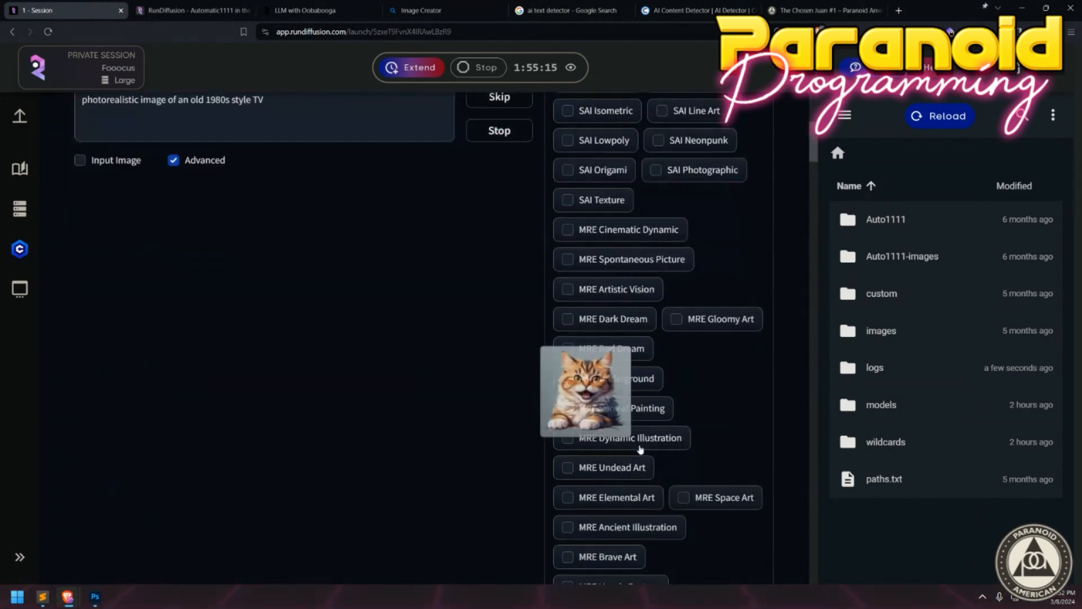
scroll(640, 450, down, 14)
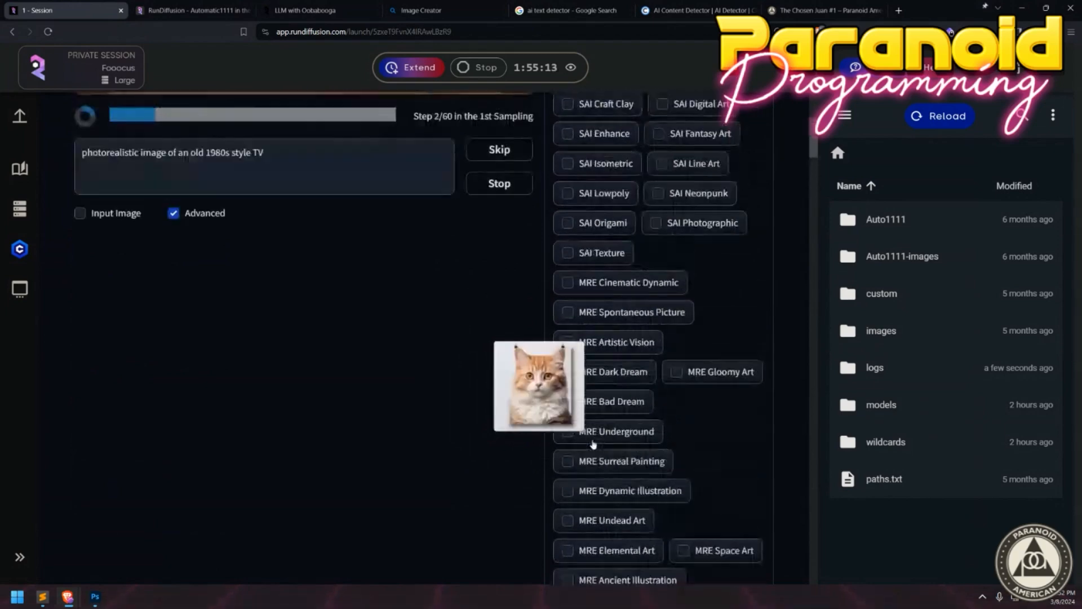
scroll(593, 445, up, 6)
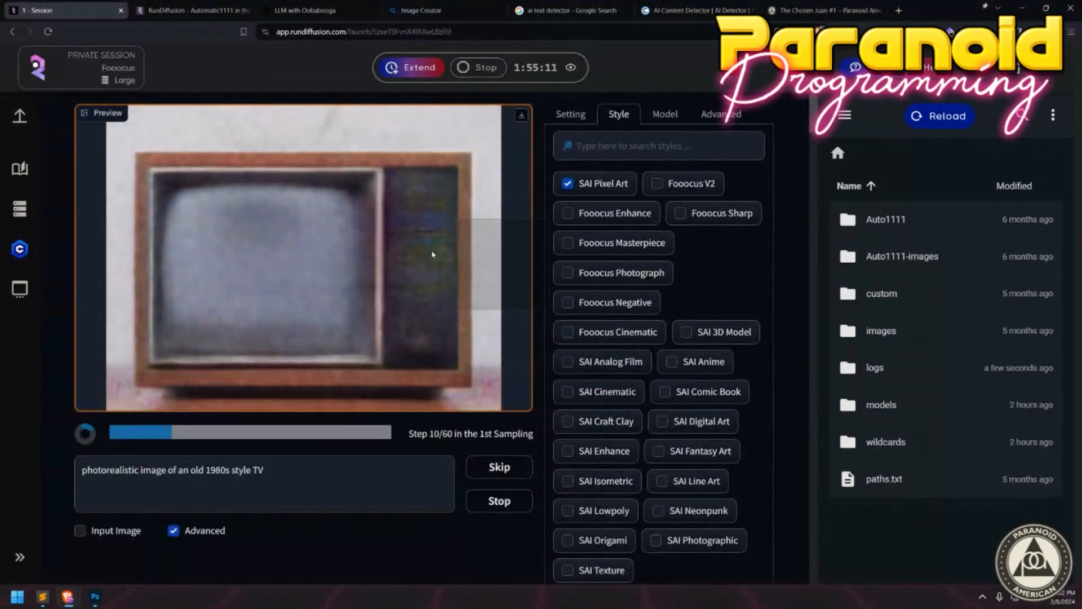
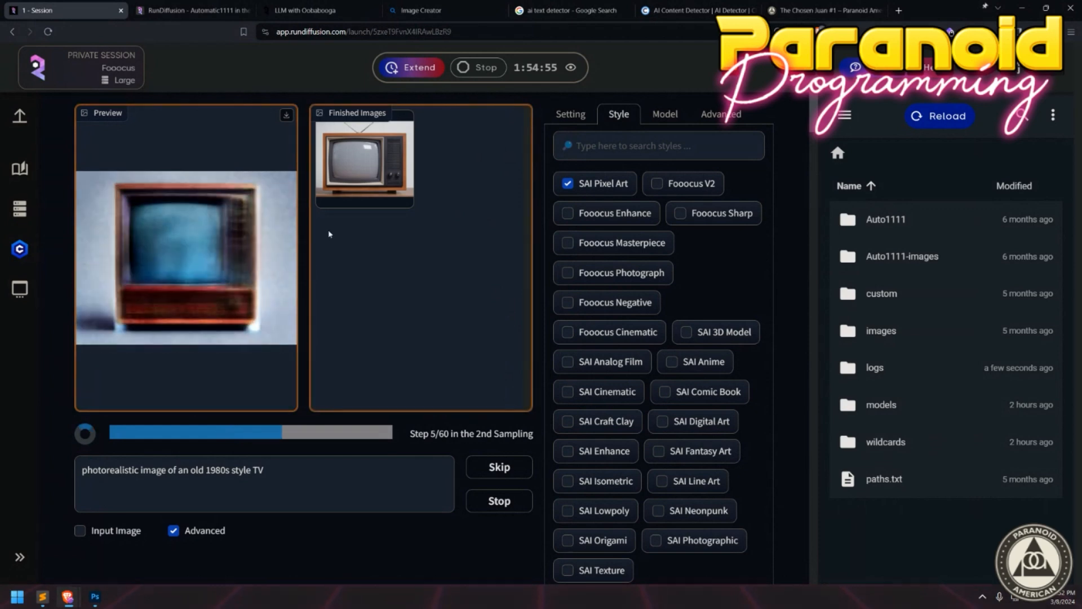
Re-enable the Fooocus V2, Fooocus Enhance and Fooocus Sharp styles, and replace SAI Pixel Art with MRE Ancient Illustration.
click(657, 184)
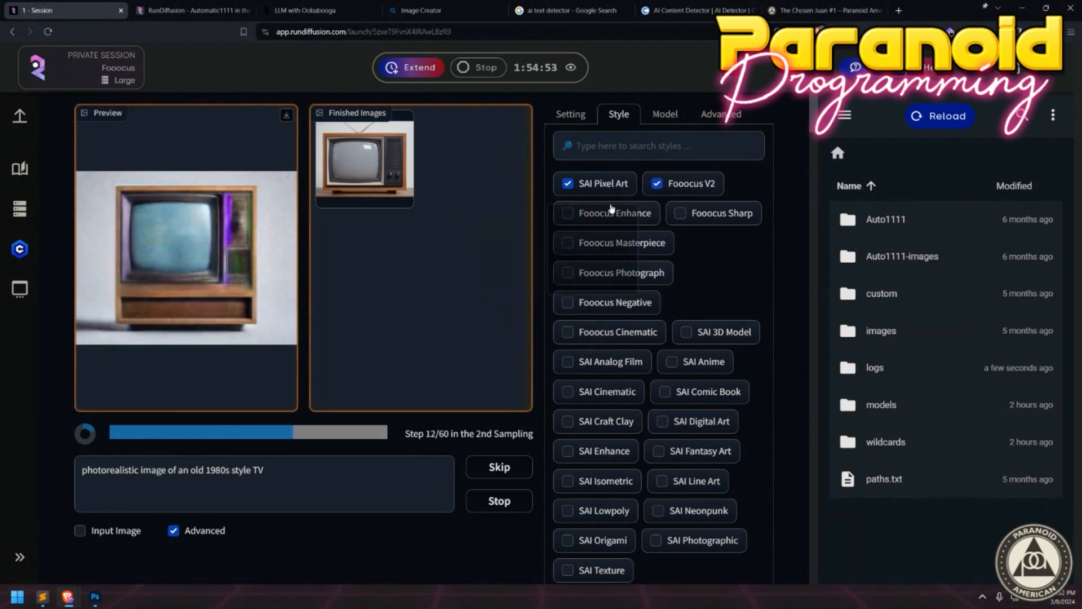
click(568, 213)
click(680, 213)
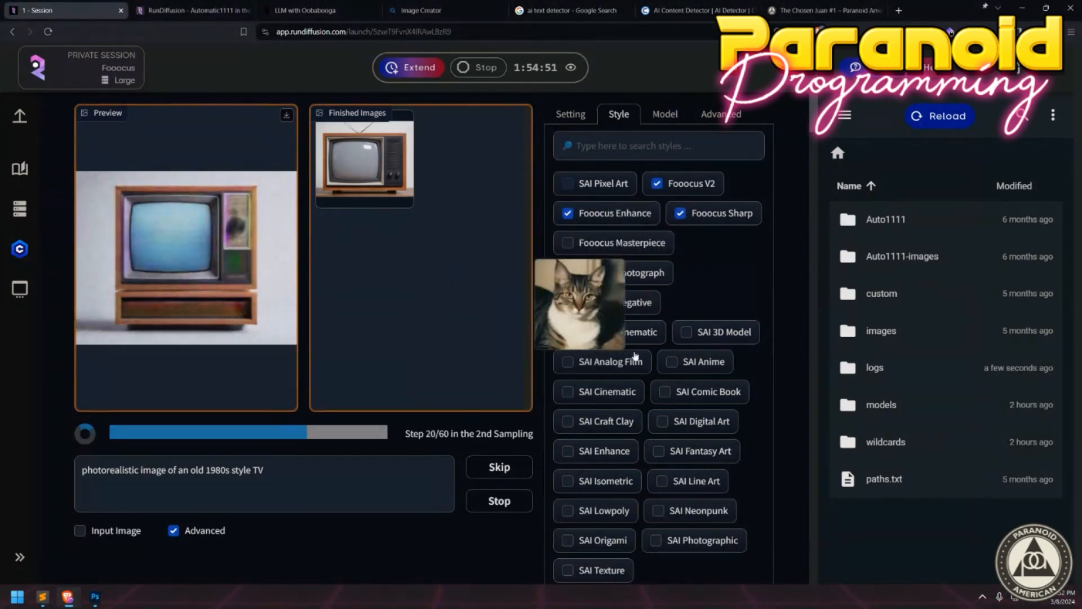
scroll(620, 338, down, 10)
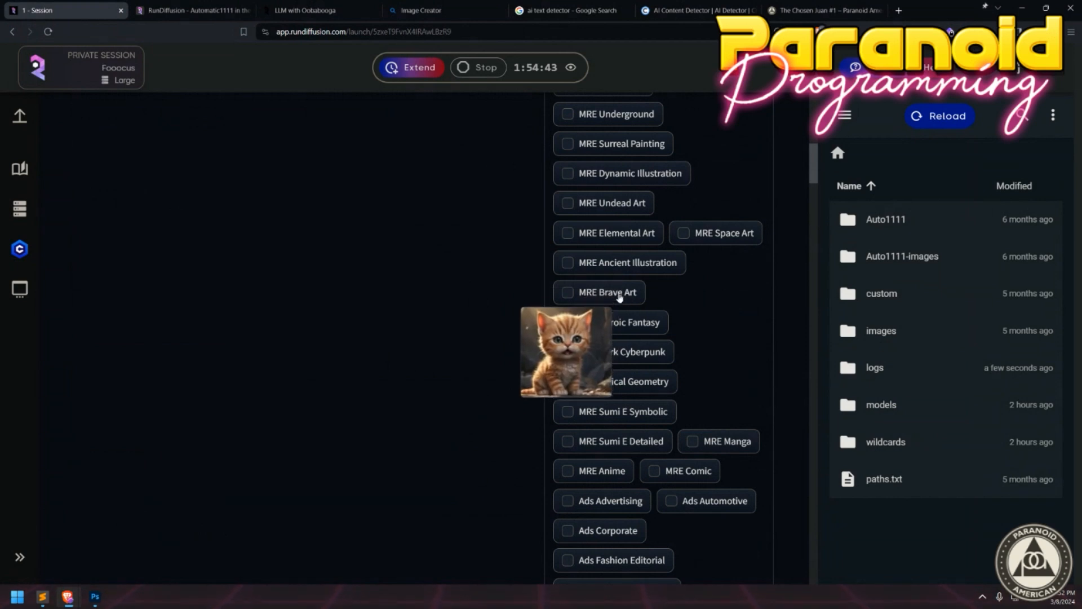
click(602, 262)
scroll(620, 293, up, 10)
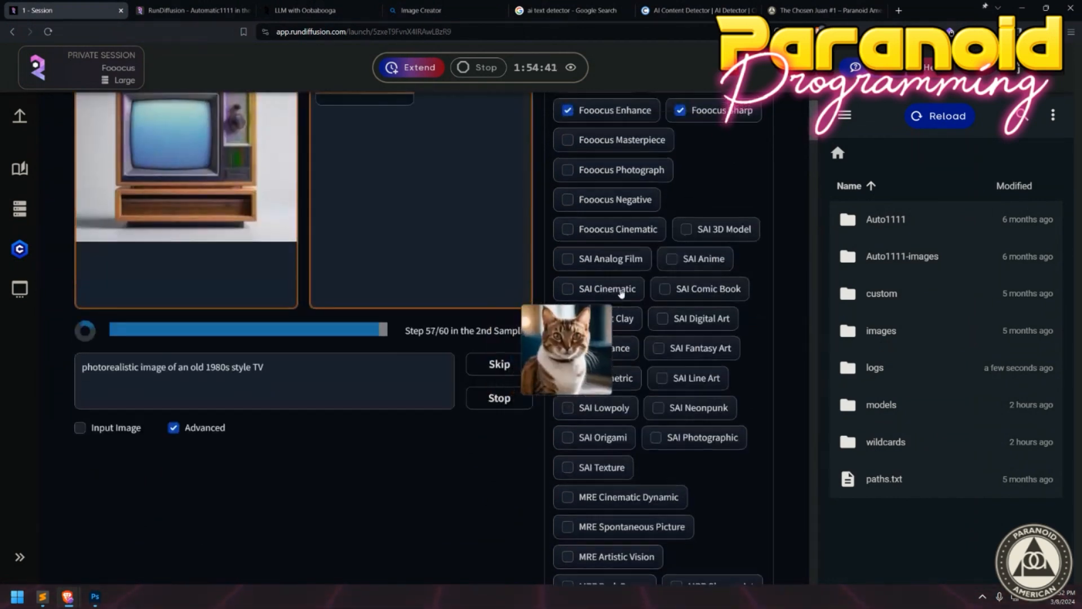
scroll(621, 292, up, 2)
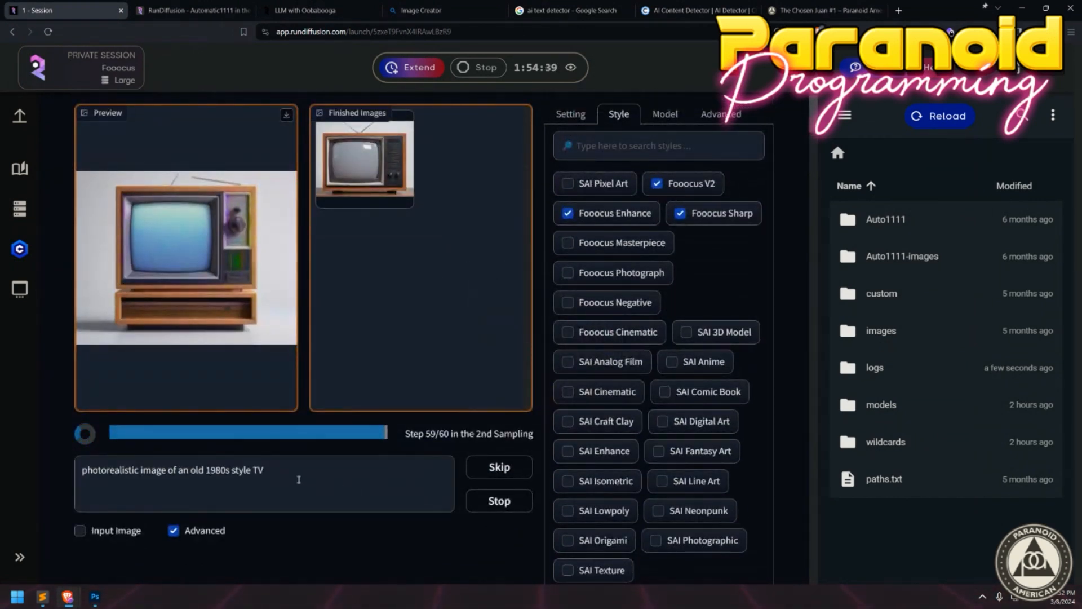
Change the prompt to "illustration of an old 1980s style TV", correcting the spelling of "illustration".
drag(166, 449, 56, 451)
text(illustratrion)
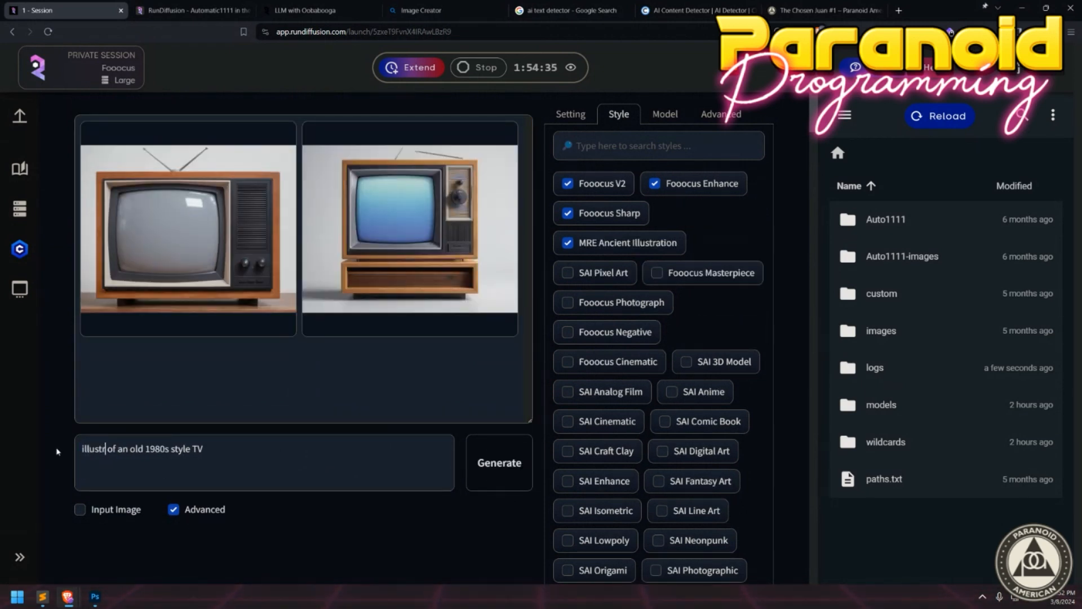
right_click(107, 449)
click(126, 299)
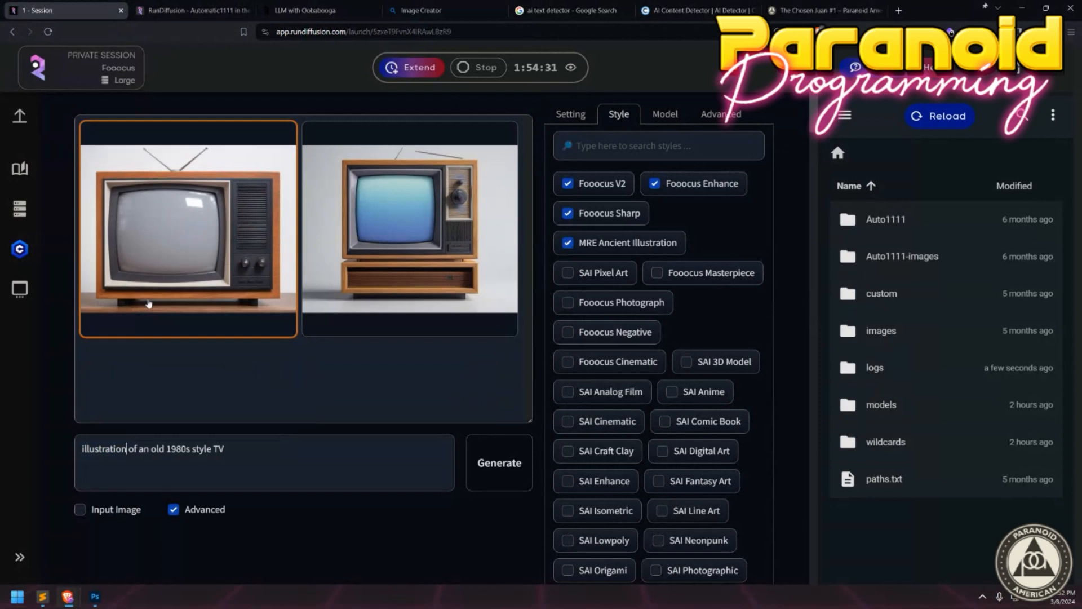
Generate images from the prompt "illustration of an old 1980s style TV" with the MRE Ancient Illustration style.
click(483, 479)
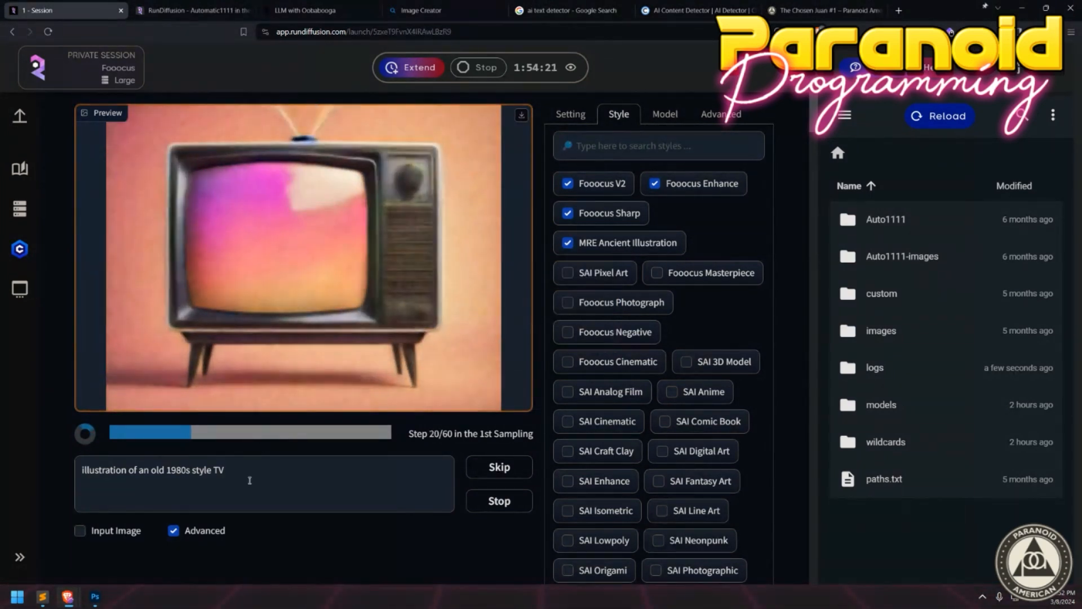
triple_click(249, 480)
click(250, 473)
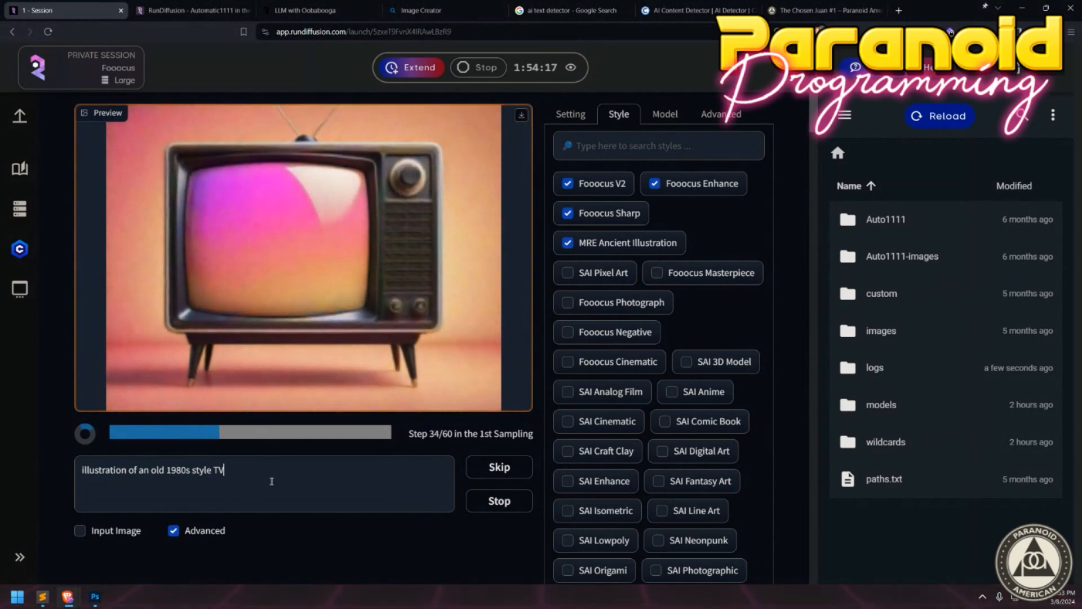
Enable the MRE Comic, Ads Corporate, Artstyle Cubist and Artstyle Graffiti styles, and shorten the prompt to "TV".
scroll(603, 379, down, 10)
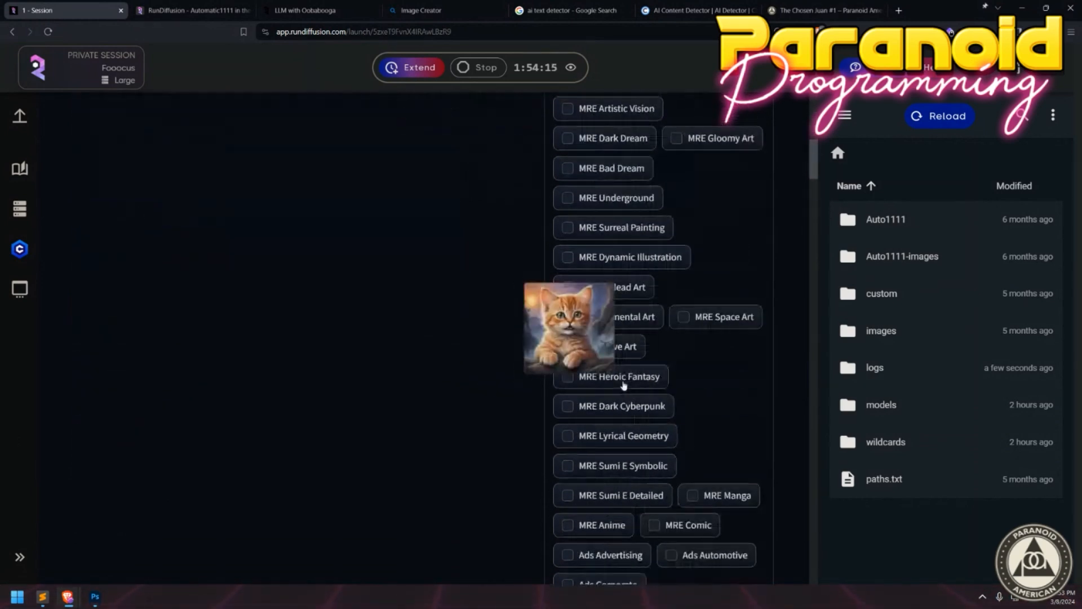
scroll(623, 383, down, 3)
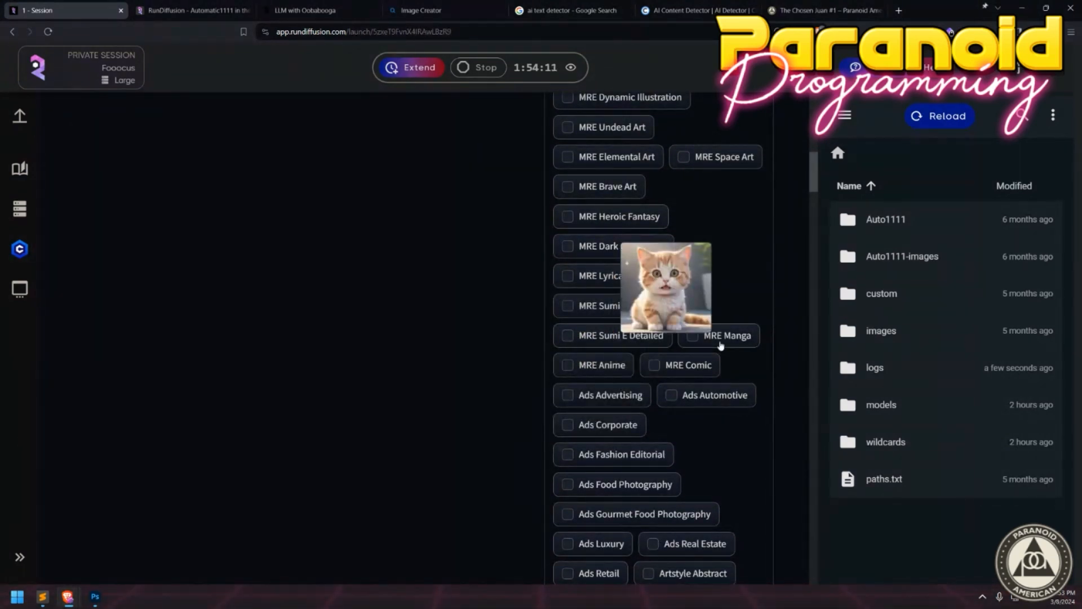
click(666, 367)
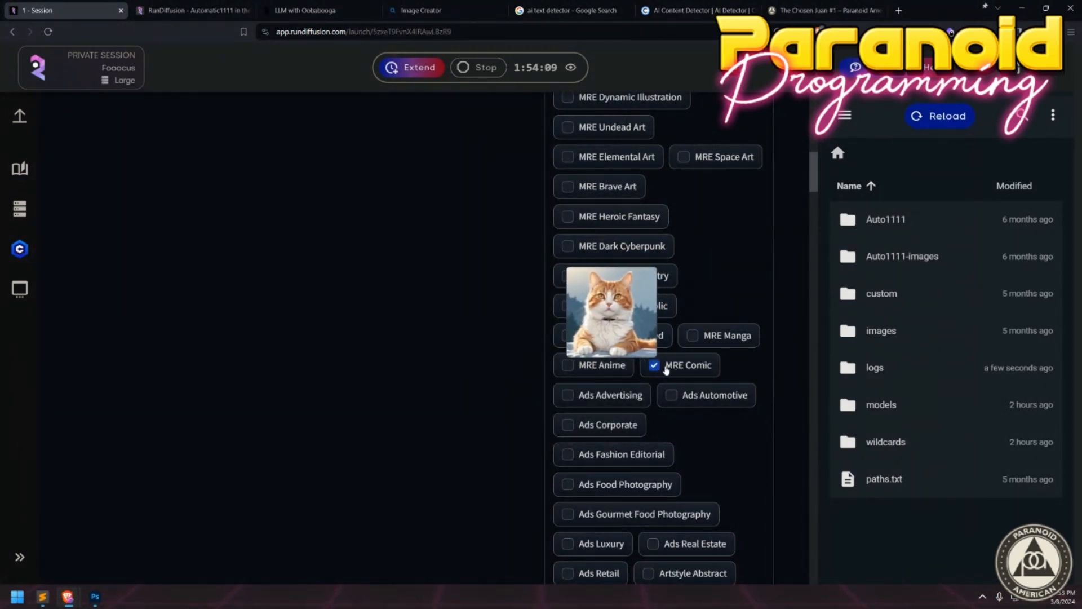
click(591, 434)
scroll(589, 445, down, 5)
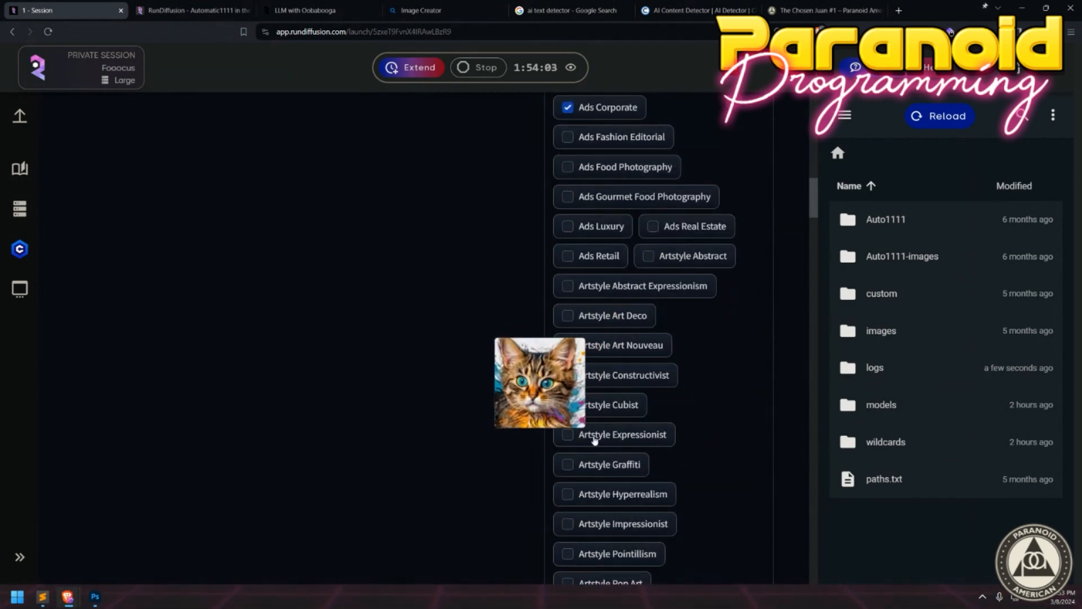
click(596, 463)
scroll(653, 431, up, 5)
scroll(656, 430, up, 6)
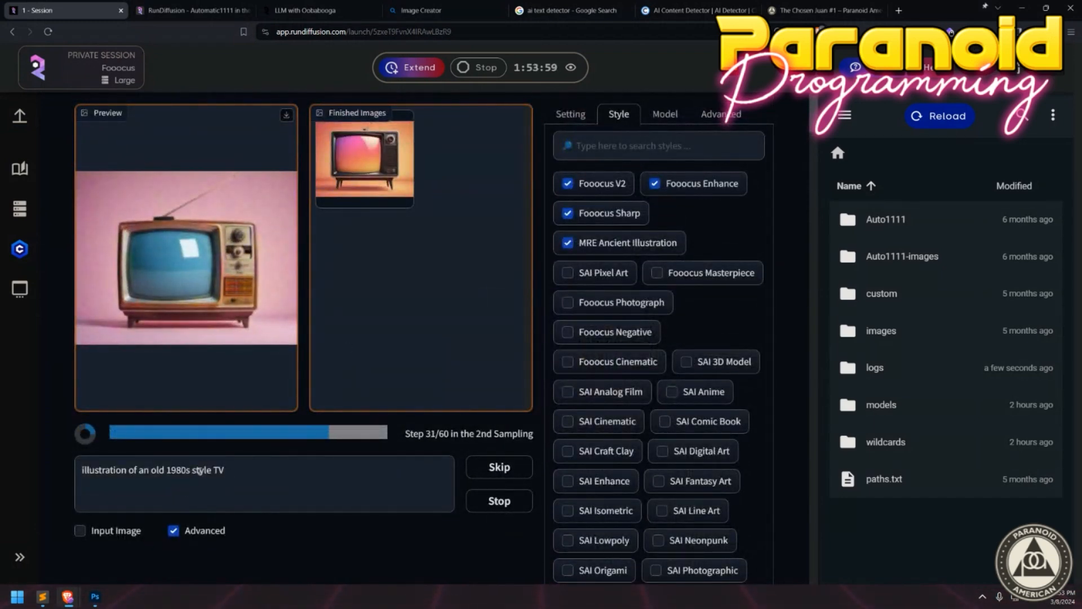
drag(214, 470, 82, 470)
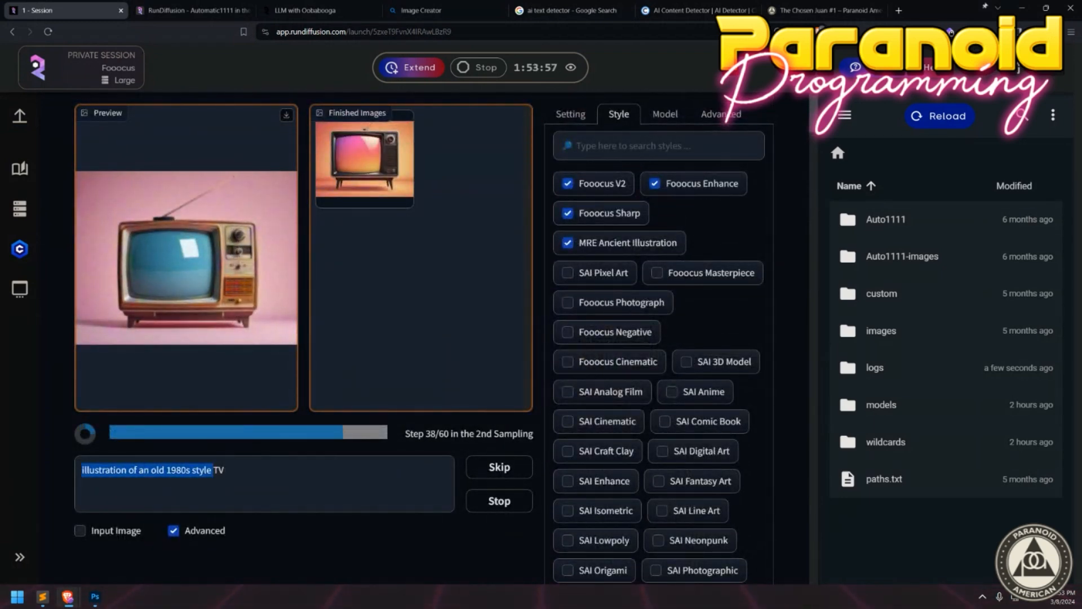
key(BackSpace)
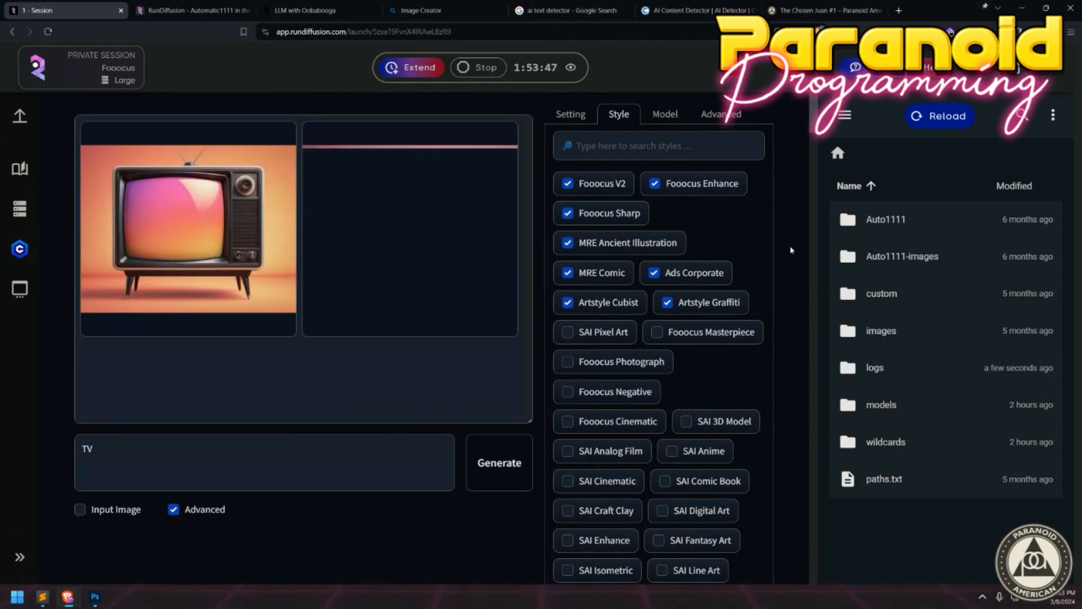
View the generated television with the pink background full size, and start a new generation from the "TV" prompt and selected styles.
click(200, 251)
click(203, 252)
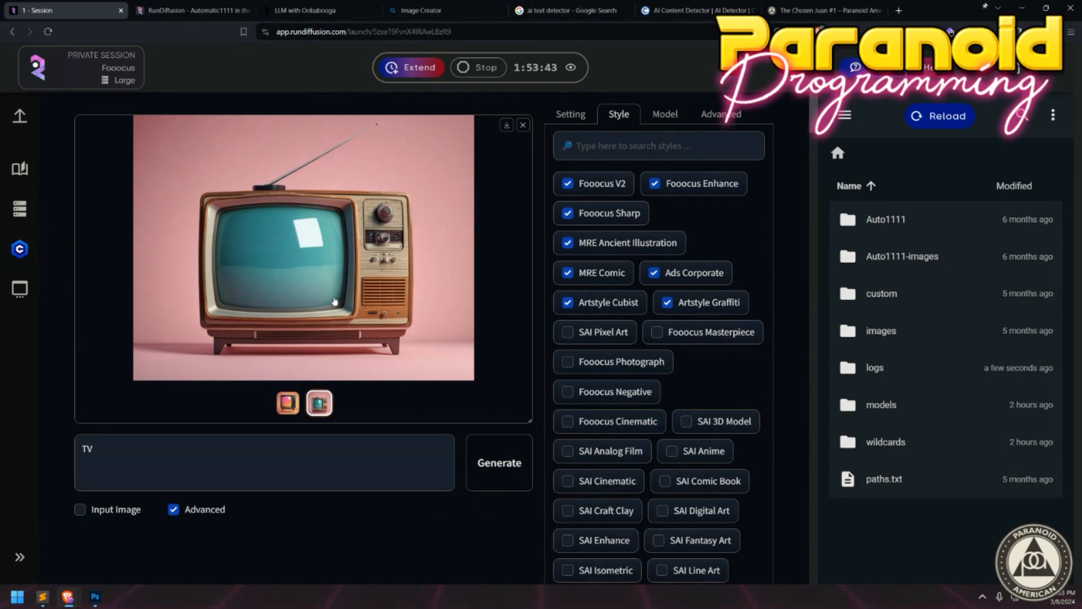
click(335, 300)
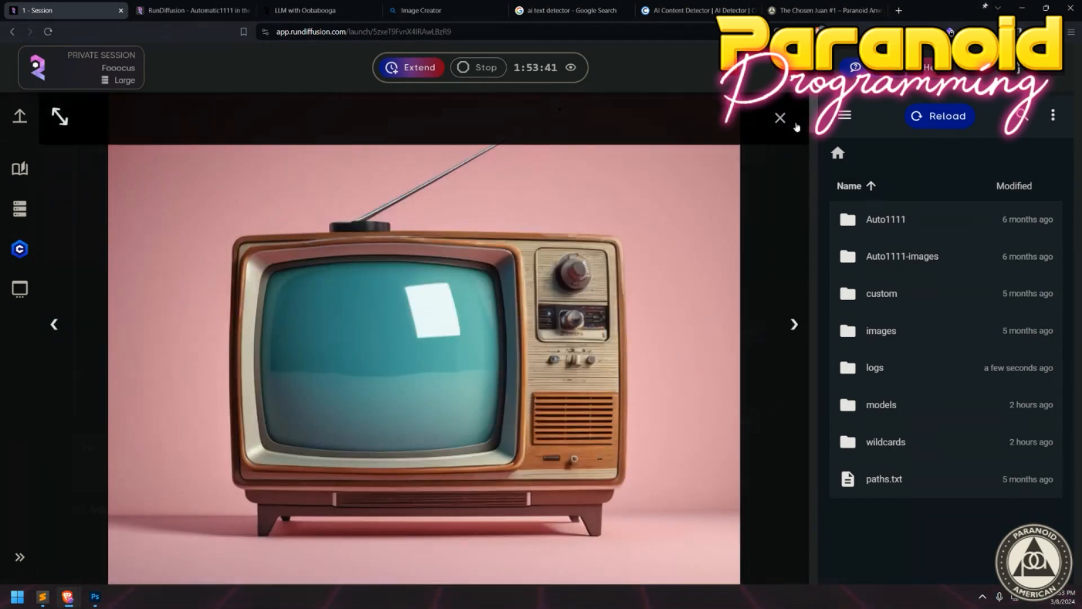
click(780, 119)
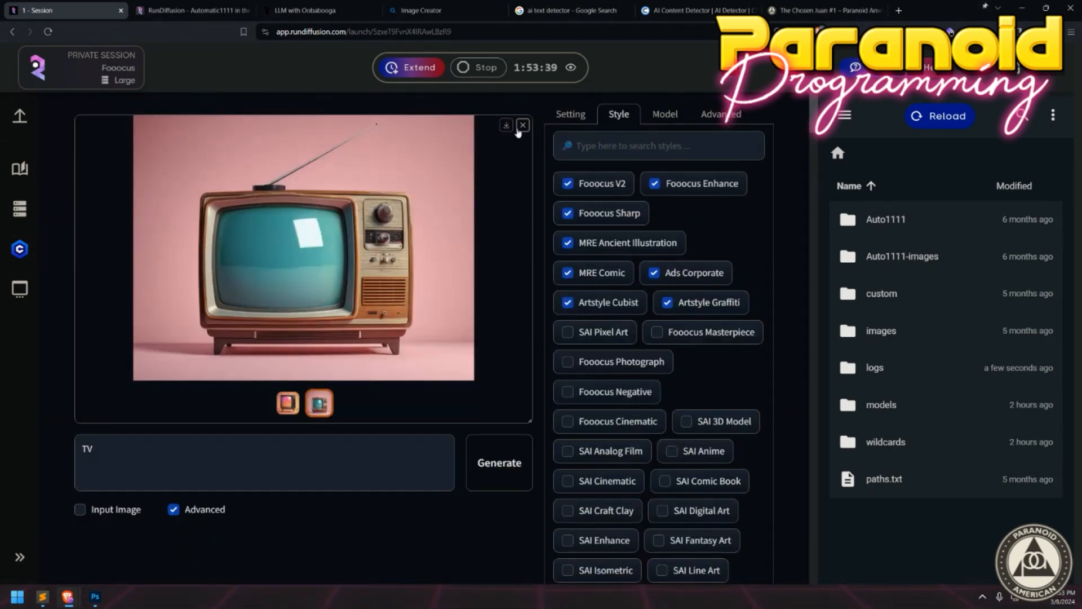
click(523, 125)
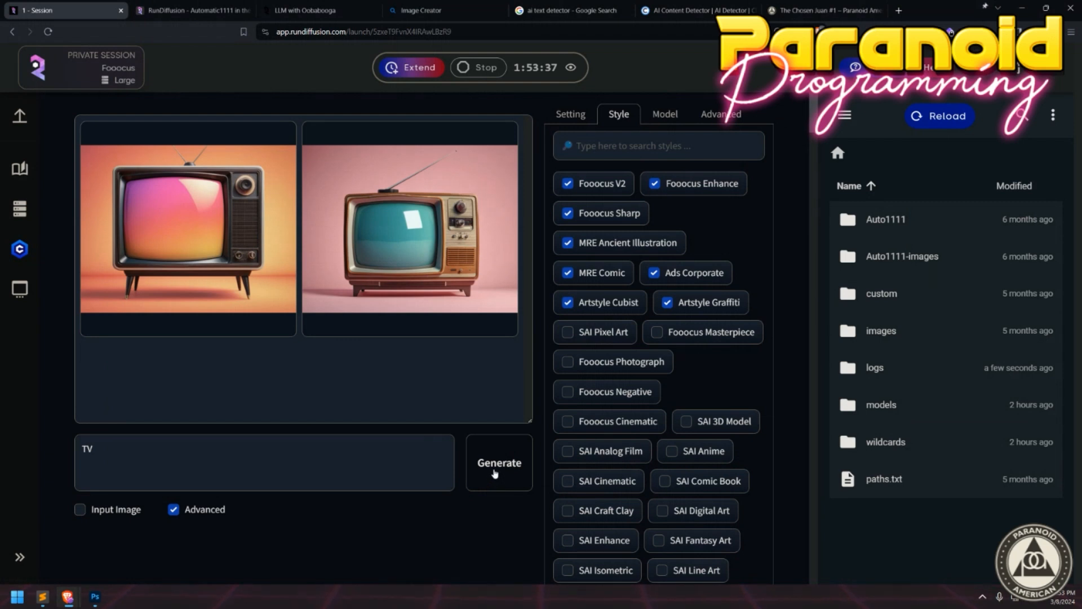
click(495, 472)
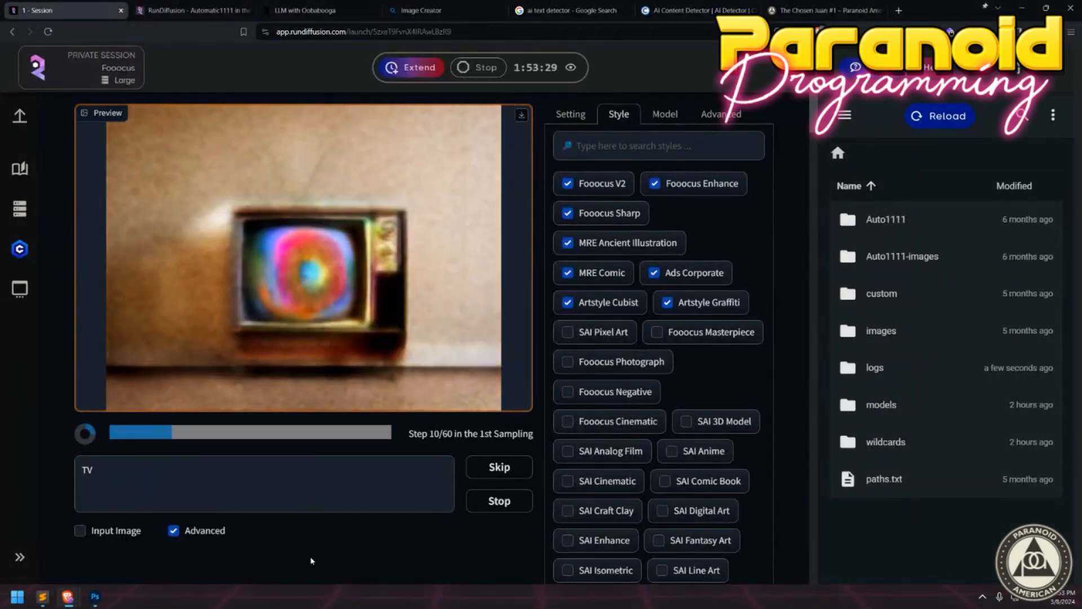
Search the web for "sd3" in a new tab and open Stability AI's SD 3 Waitlist page.
key(ctrl+t)
text(sd2)
key(BackSpace)
text(3)
key(Return)
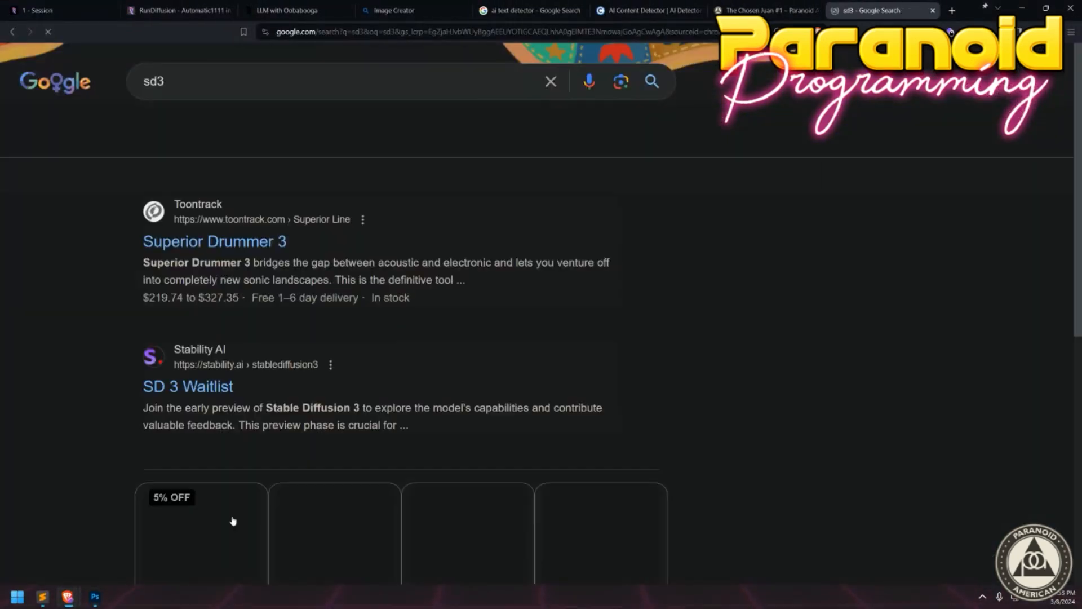
click(221, 348)
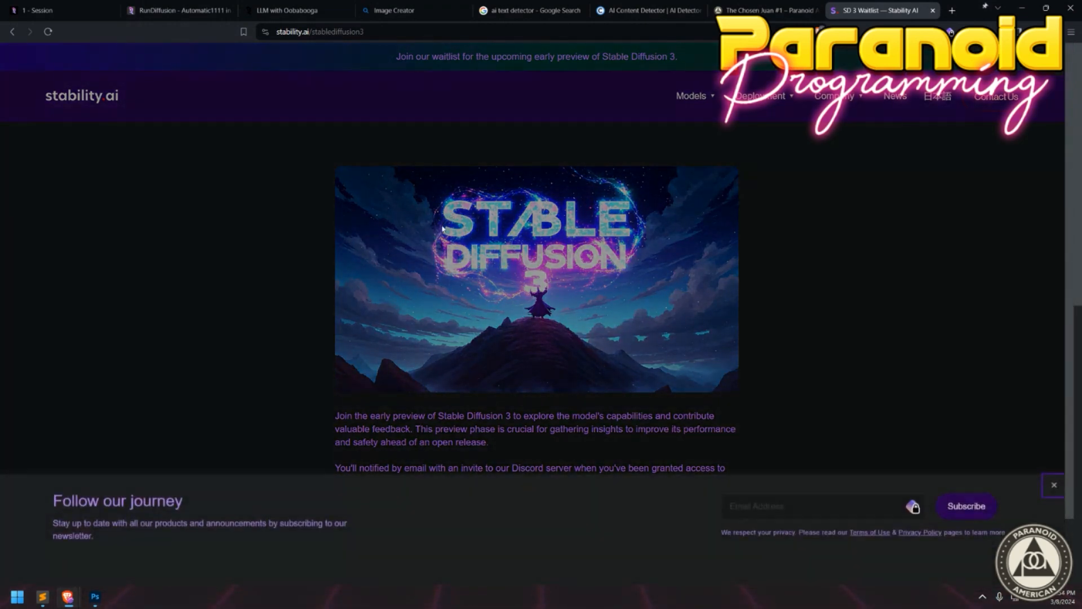
Dismiss the newsletter banner and look through the Stable Diffusion 3 waitlist announcement and sign-up form.
click(1054, 445)
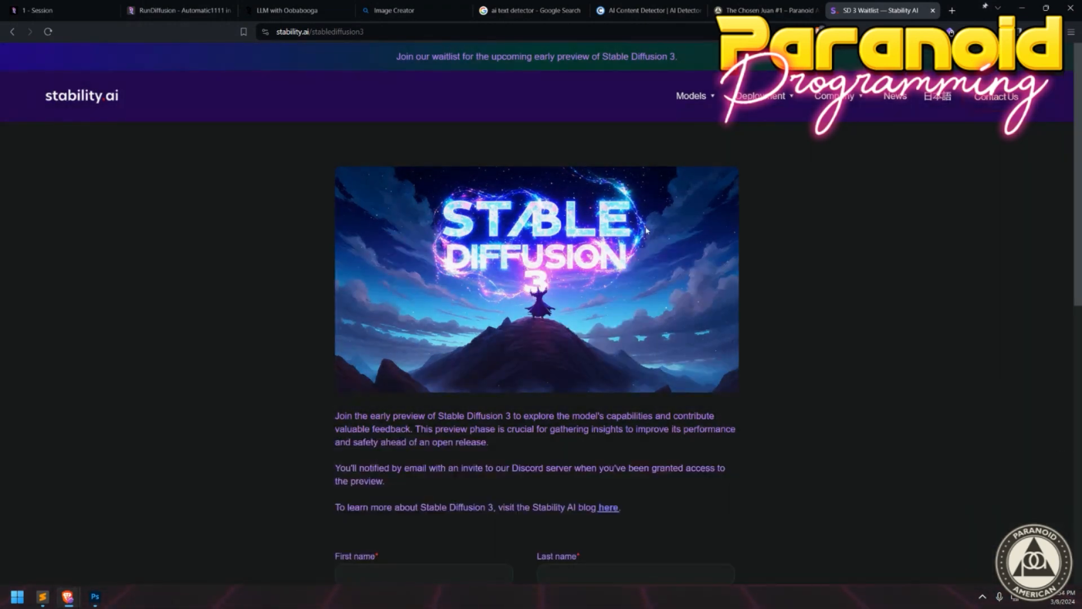
scroll(524, 294, down, 4)
scroll(524, 294, up, 2)
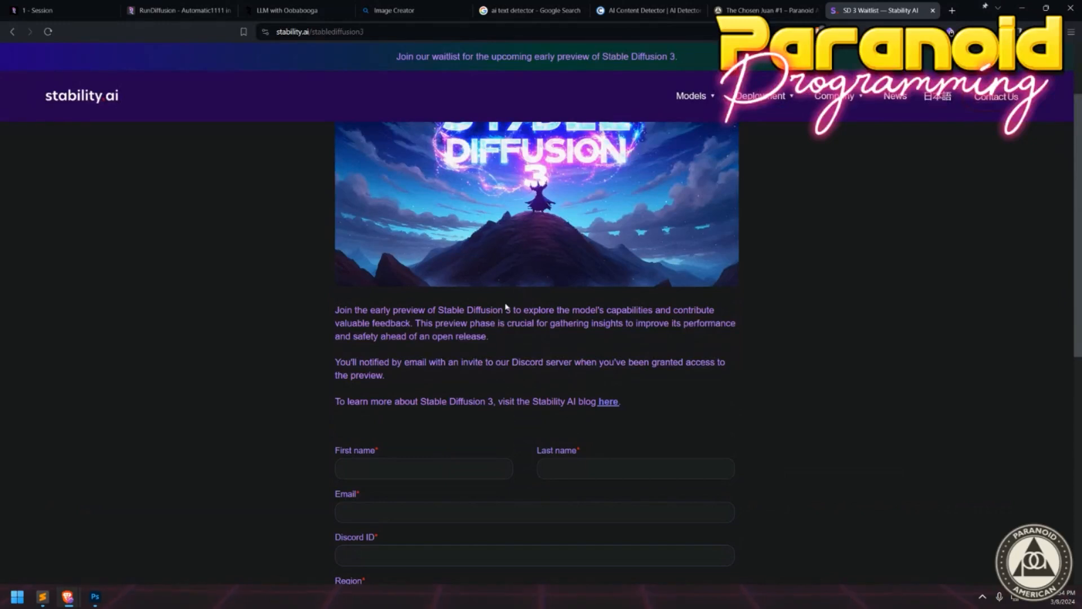
scroll(439, 327, up, 2)
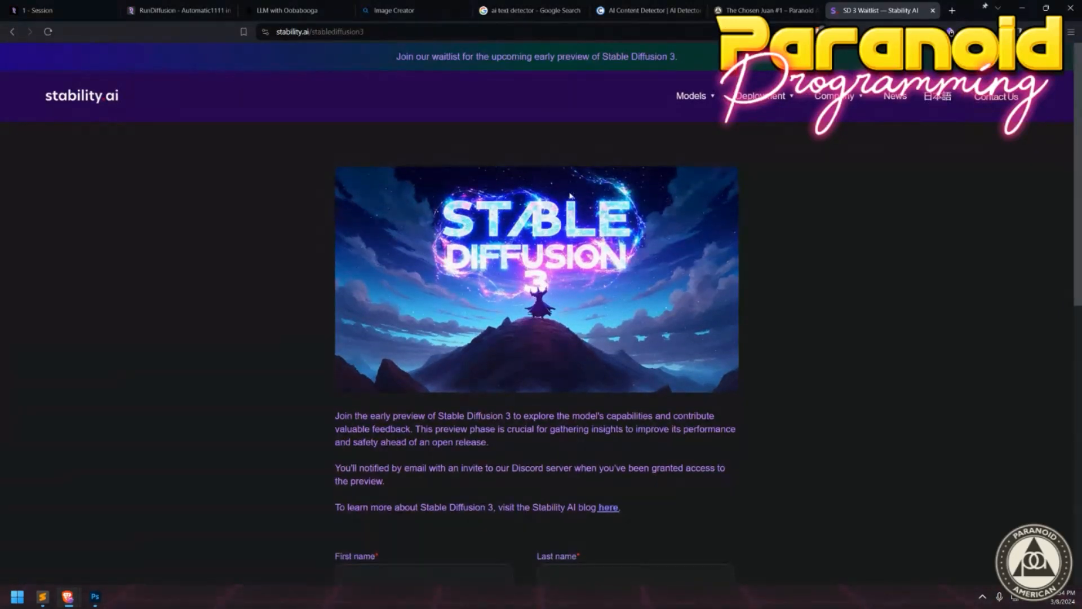
mouse_move(713, 100)
scroll(544, 294, down, 5)
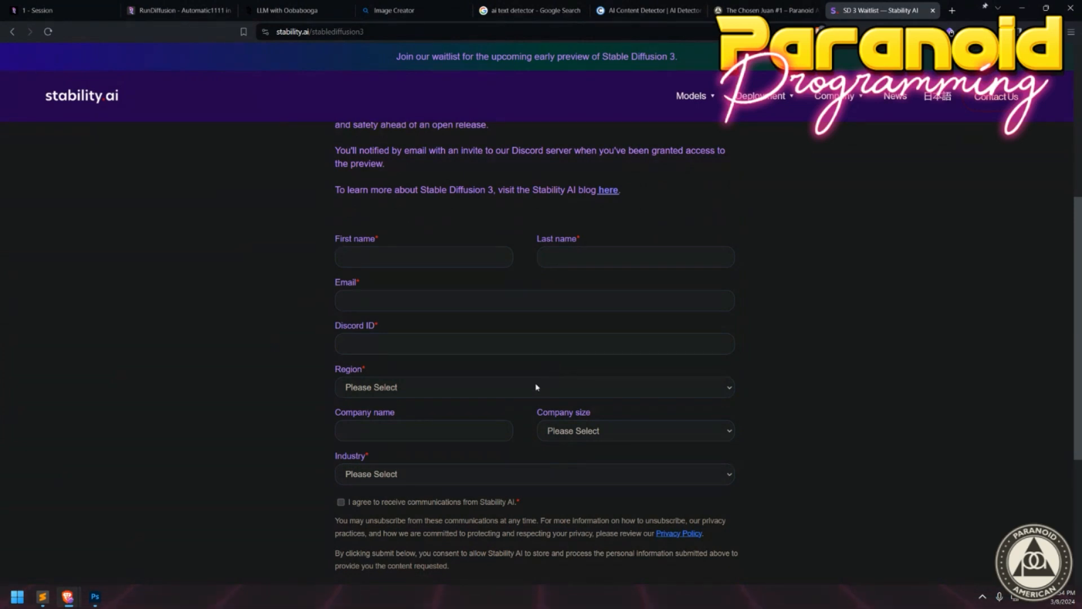
scroll(536, 387, up, 5)
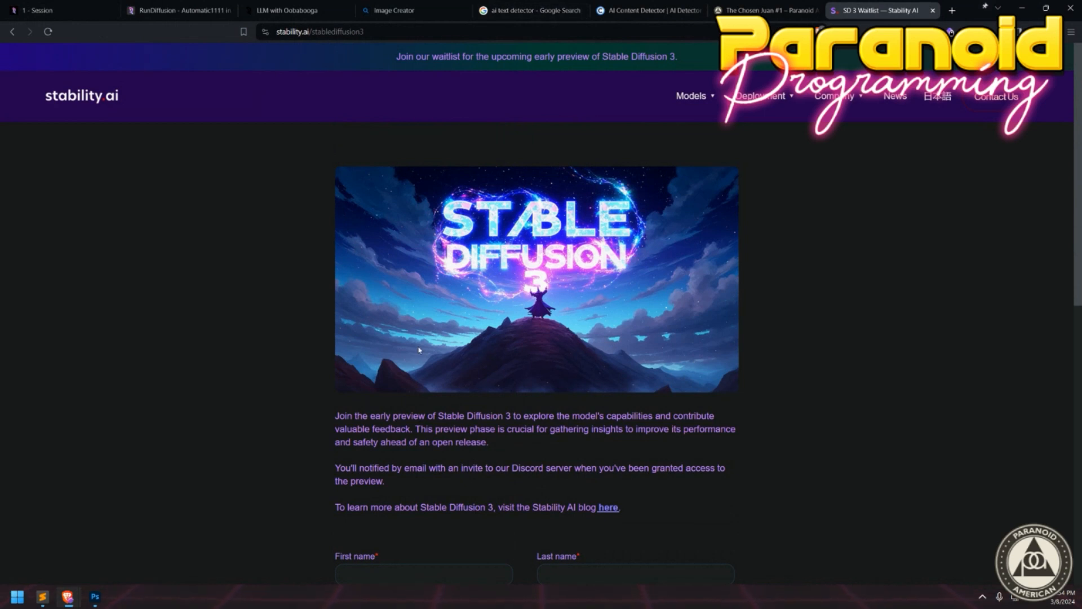
Look at the RunDiffusion home page, and return to the Stable Diffusion 3 waitlist page to review its form again.
click(180, 11)
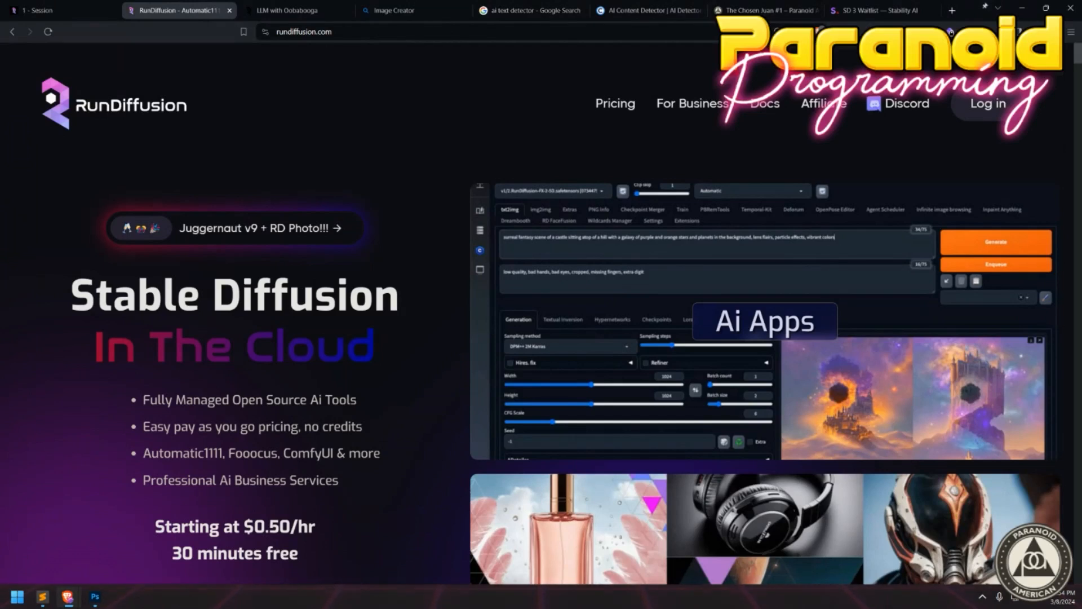
click(879, 10)
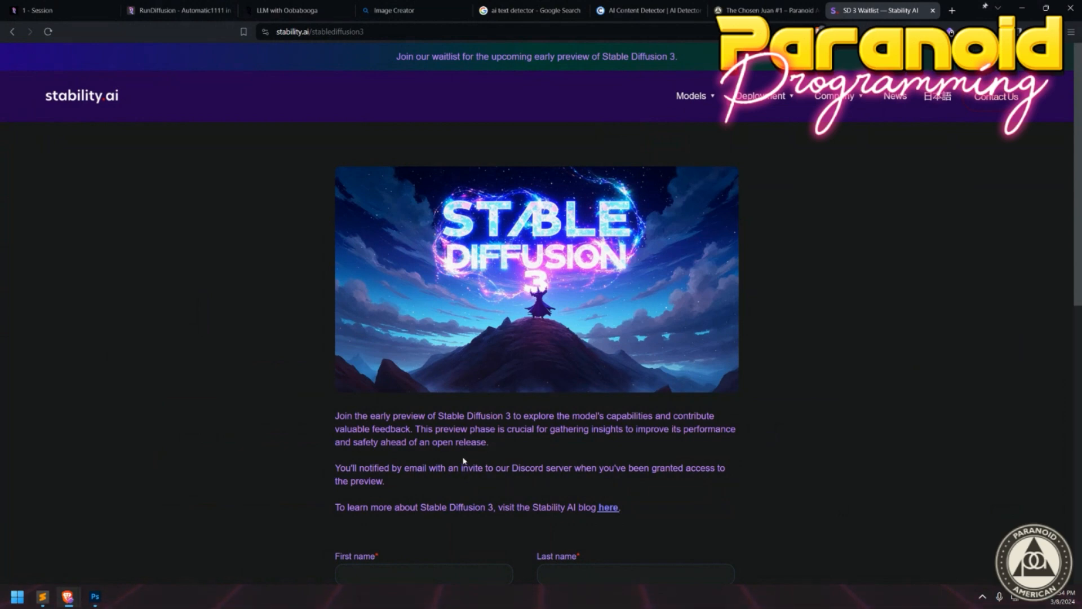
scroll(468, 460, down, 3)
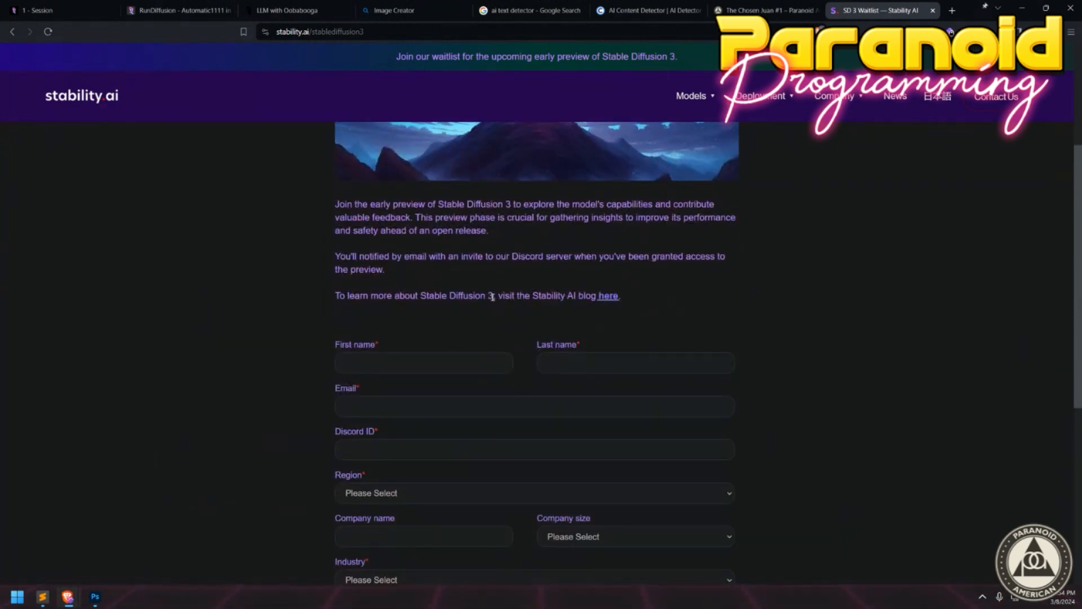
scroll(553, 292, up, 3)
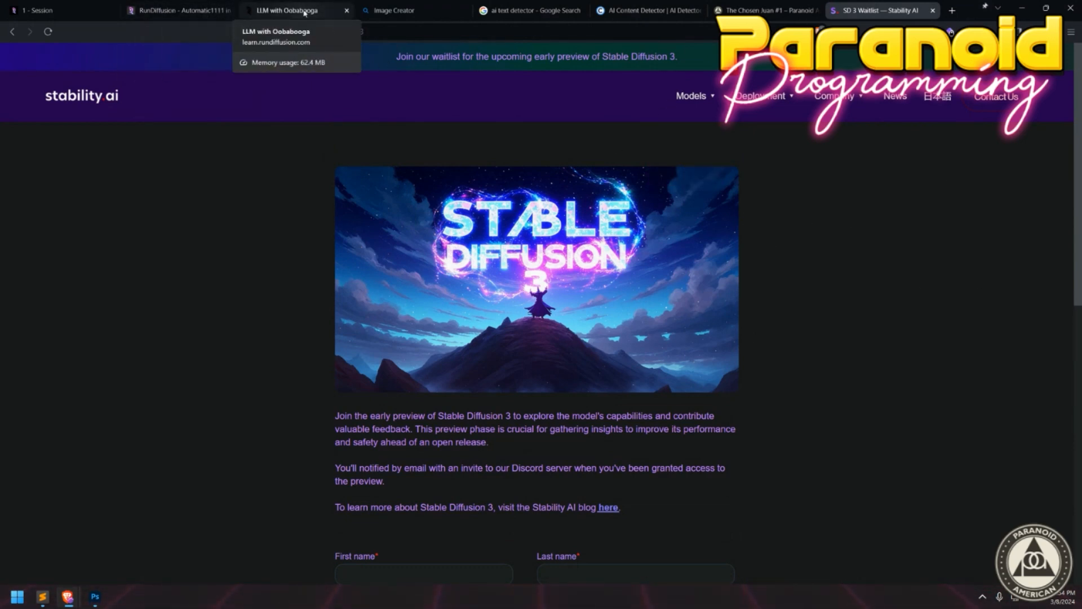
Return to the Fooocus session and inspect the generated image of the TV with the colourful swirl at full size.
click(180, 11)
click(40, 10)
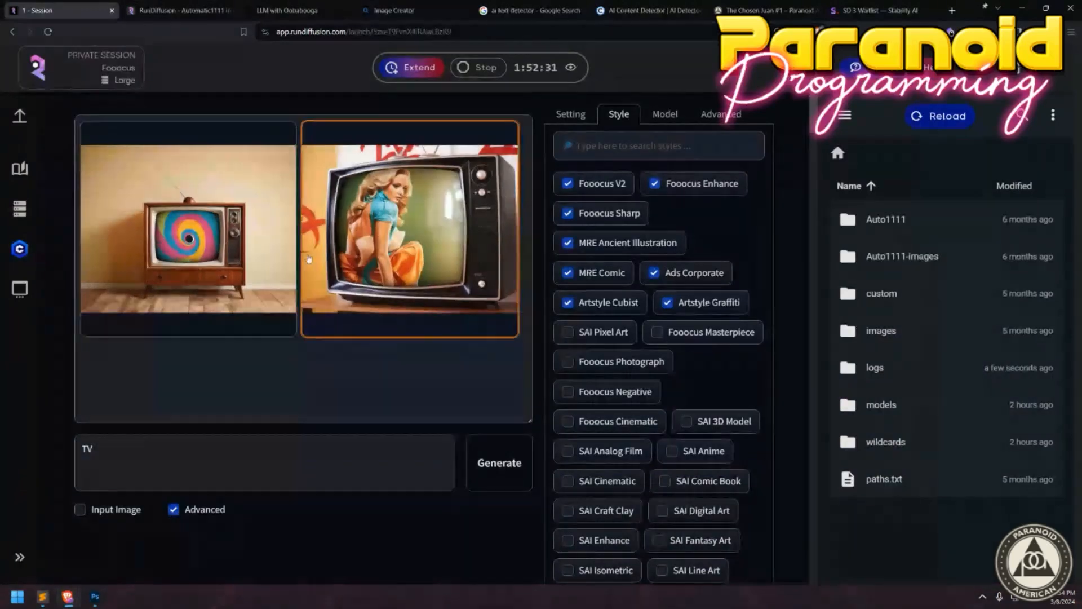
click(240, 213)
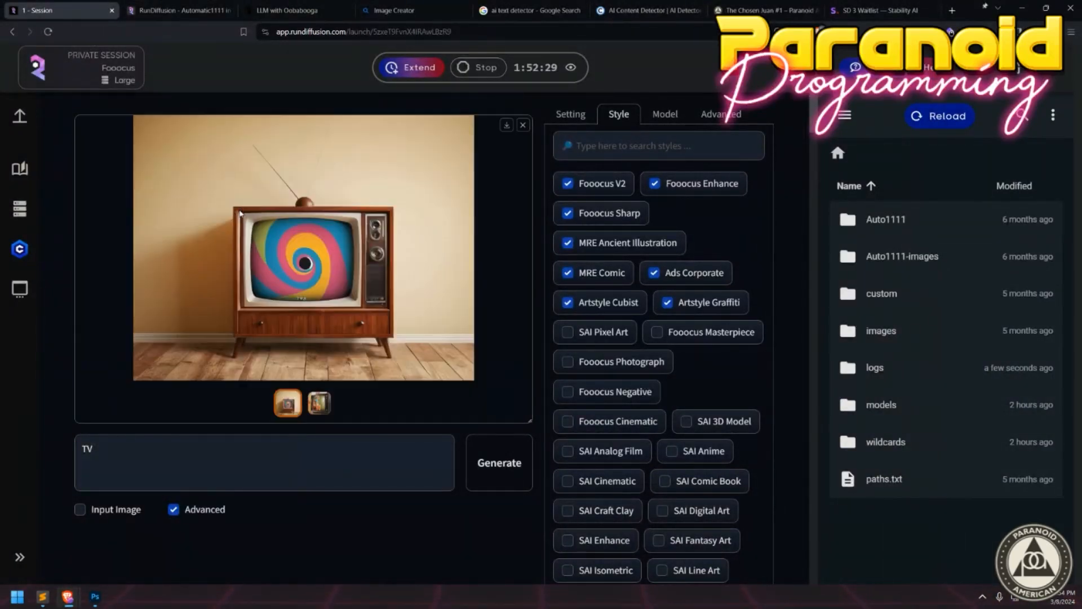
click(383, 257)
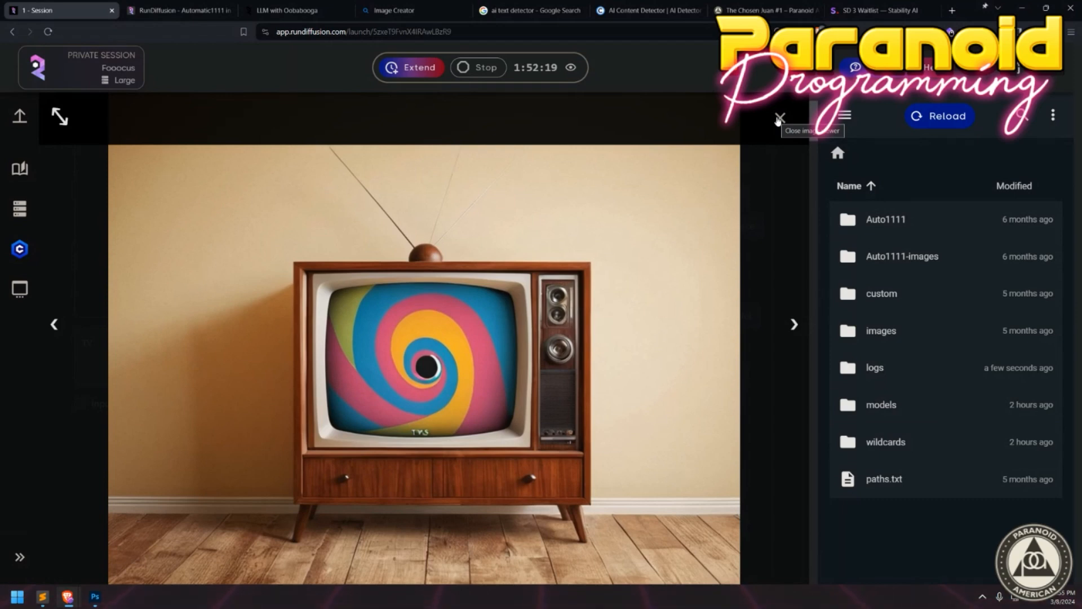
click(779, 119)
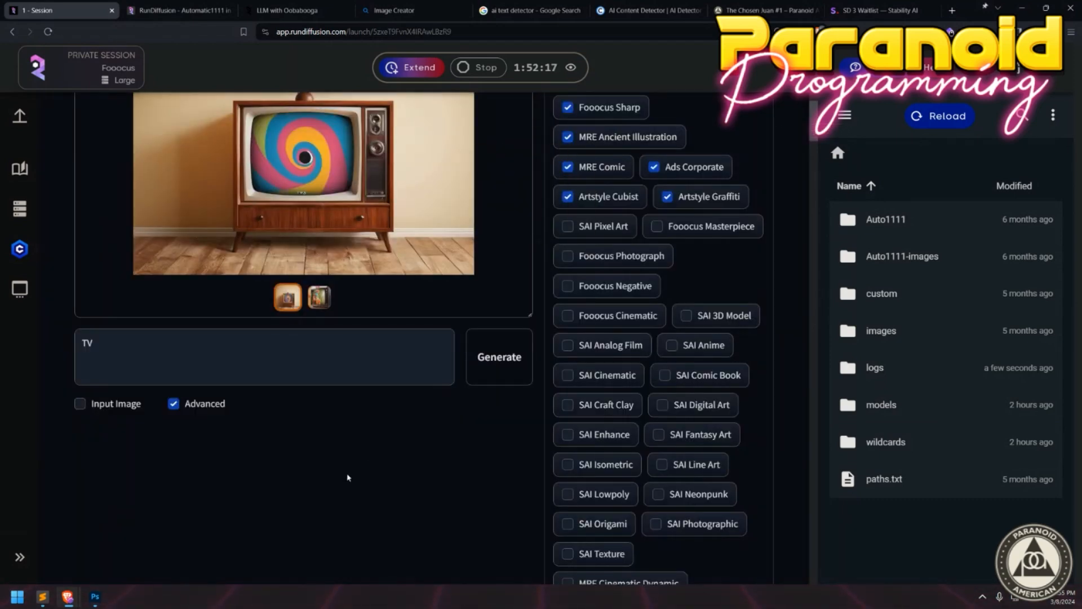
Search the web in a new tab for "stable diffusion instruct2pix" and open the Stable Diffusion Art article on Instruct Pix2Pix.
key(ctrl+t)
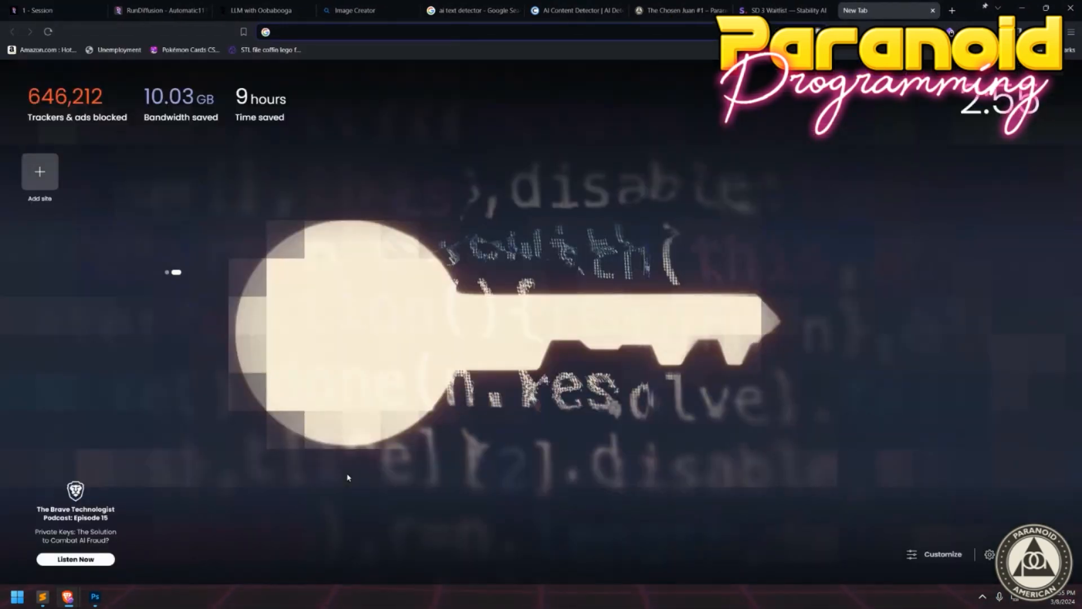
text(stable di)
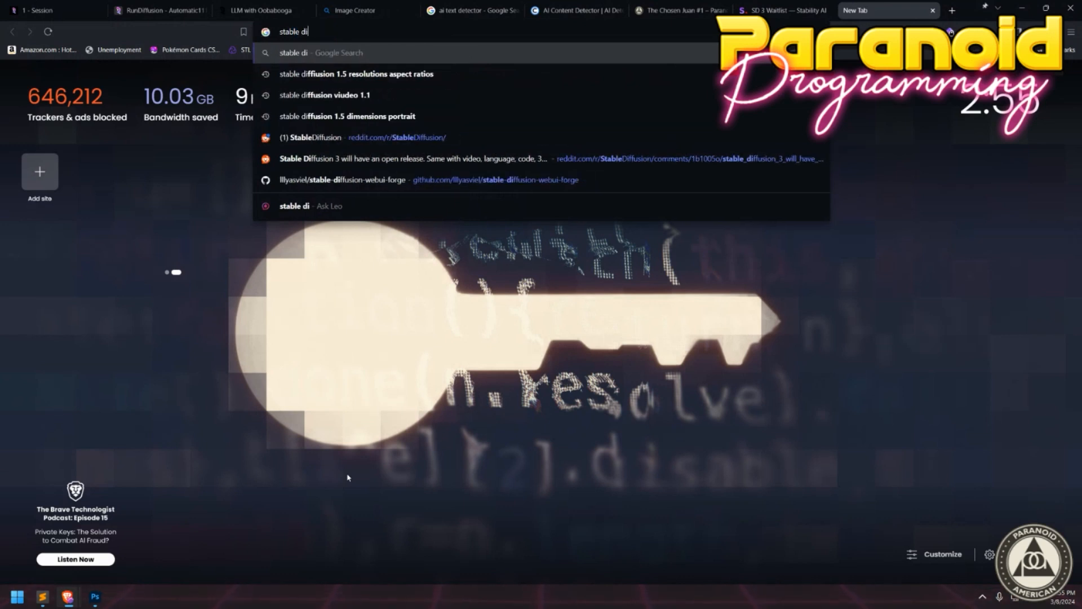
text(fssuoin instruct2pix)
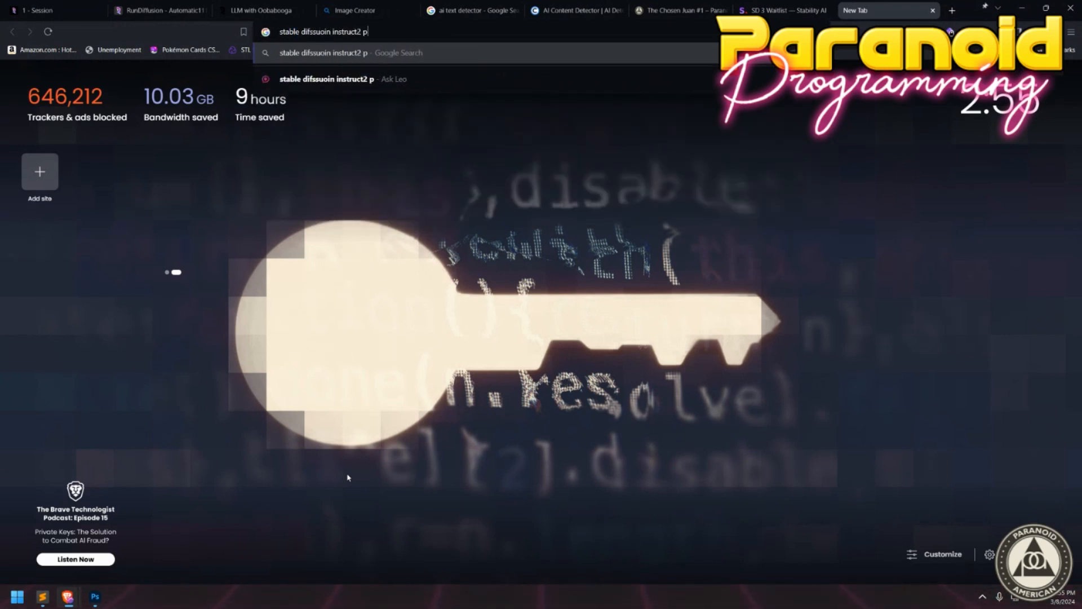
key(Return)
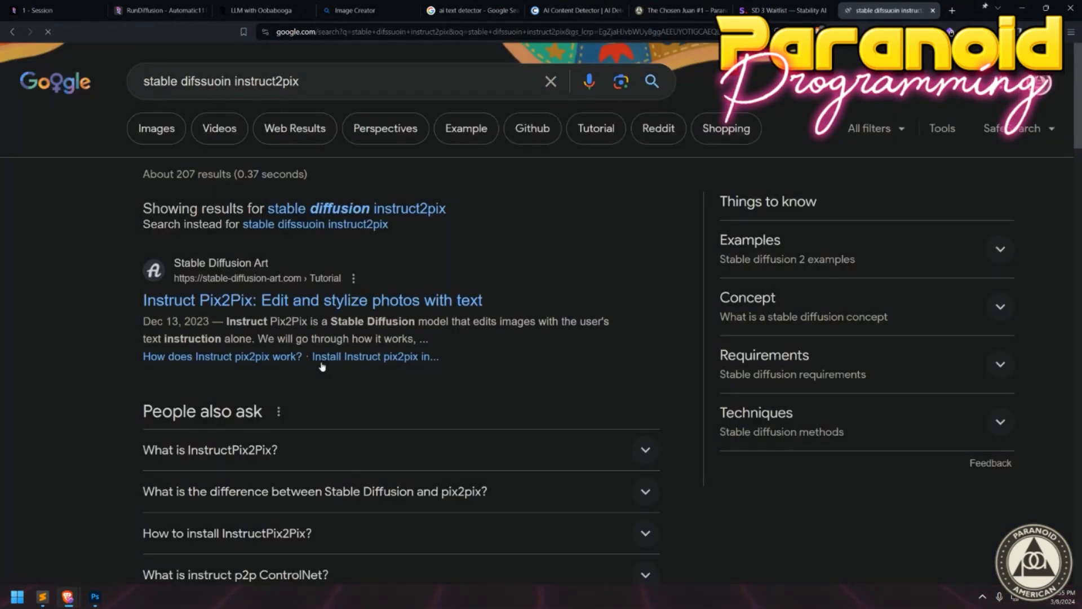
click(203, 301)
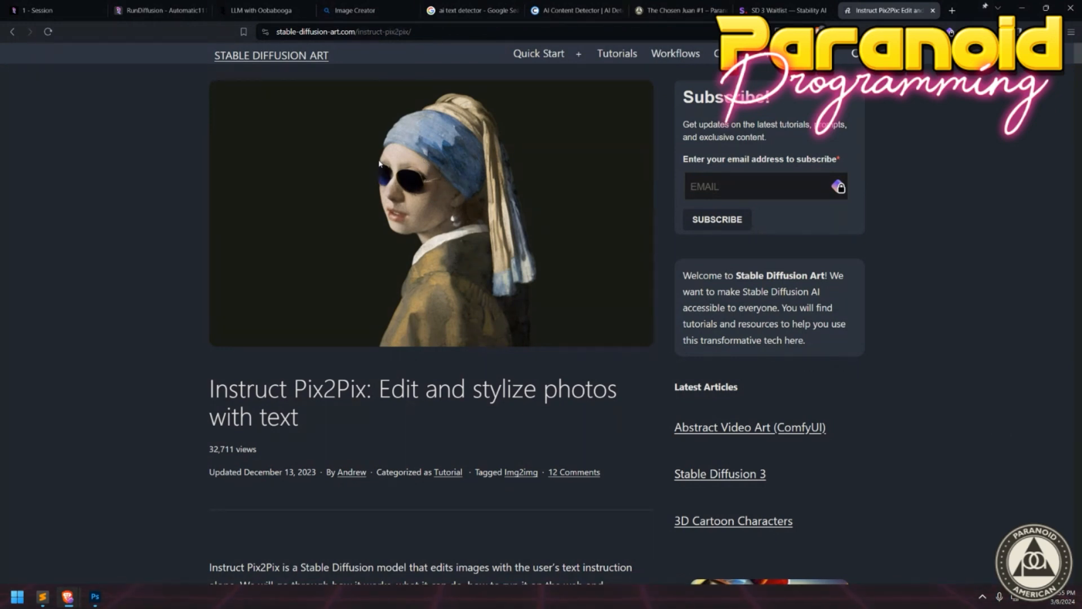
Dismiss the subscription pop-up, enlarge the article's "What can Instruct pix2pix do?" section and highlight the prompt "Turn the horse into a dragon.".
scroll(378, 163, down, 5)
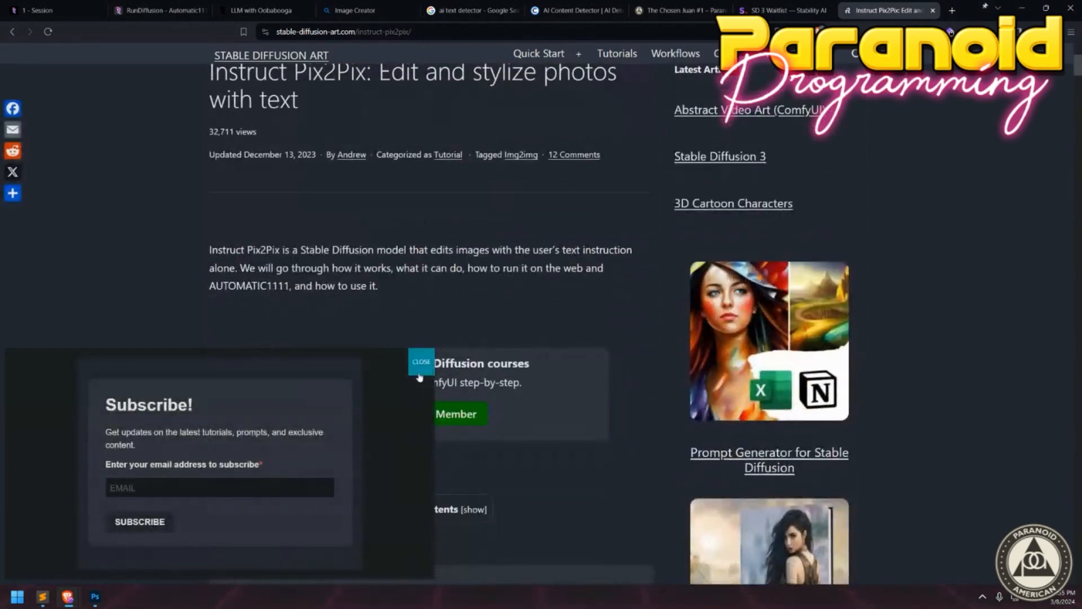
click(428, 364)
scroll(338, 175, down, 10)
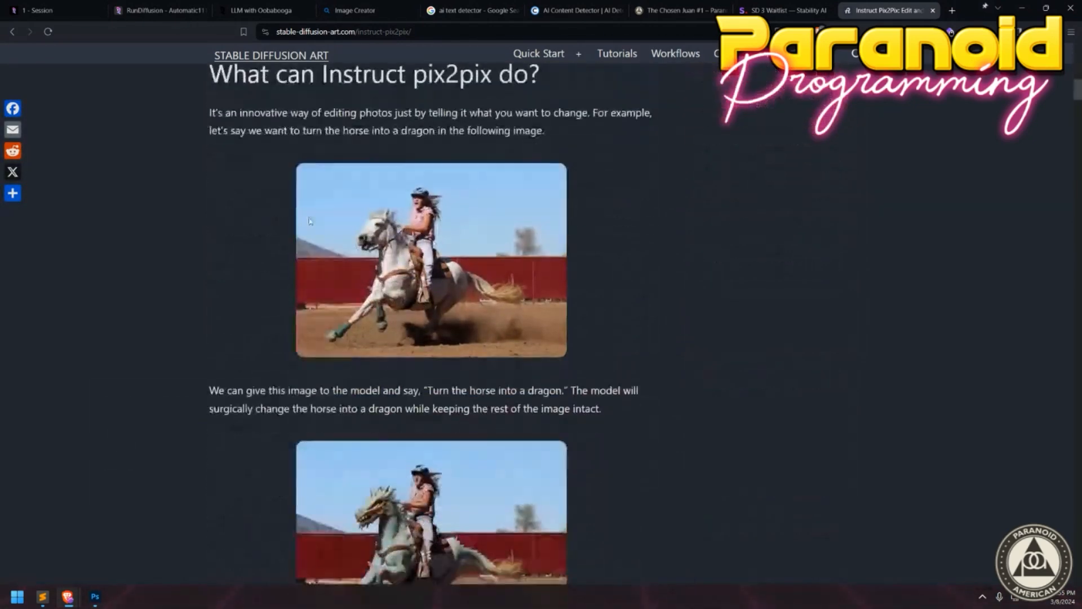
scroll(338, 176, up, 1)
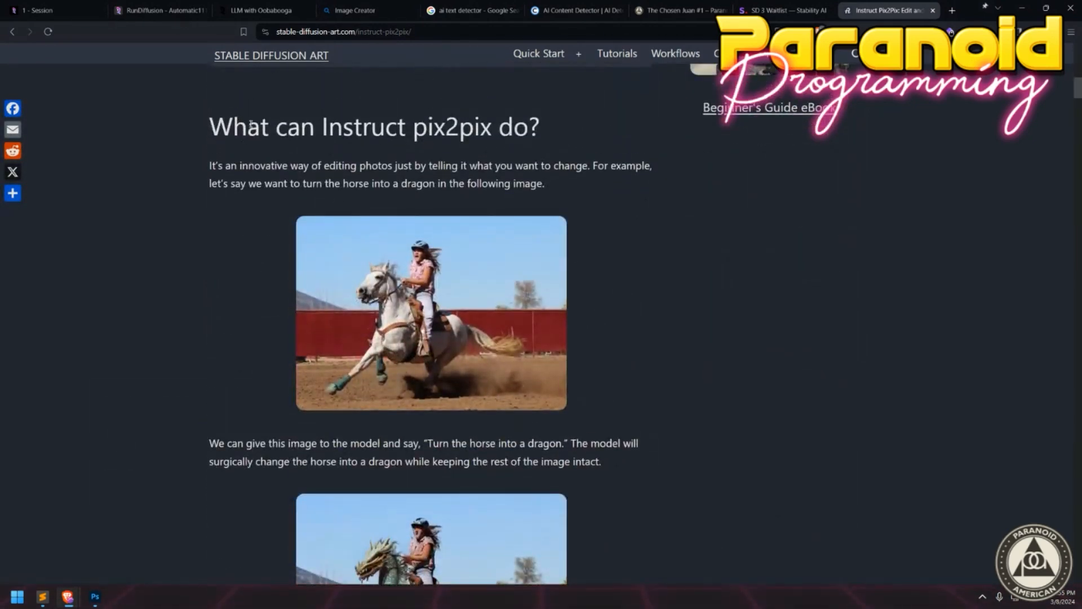
key(ctrl+plus)
key(ctrl+plus)
key(ctrl+plus)
scroll(374, 299, down, 1)
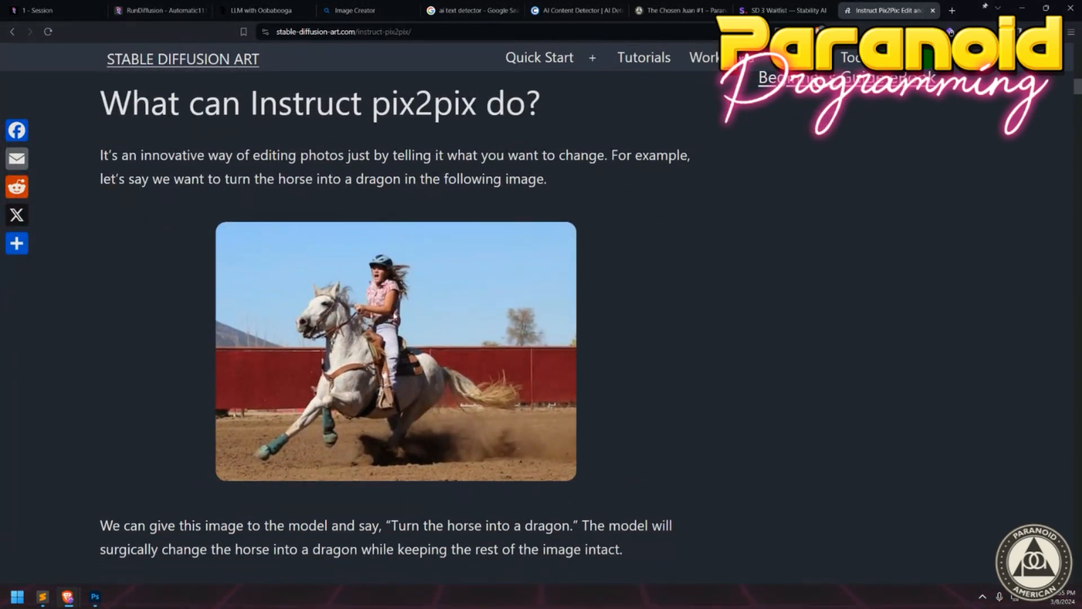
drag(393, 526, 573, 525)
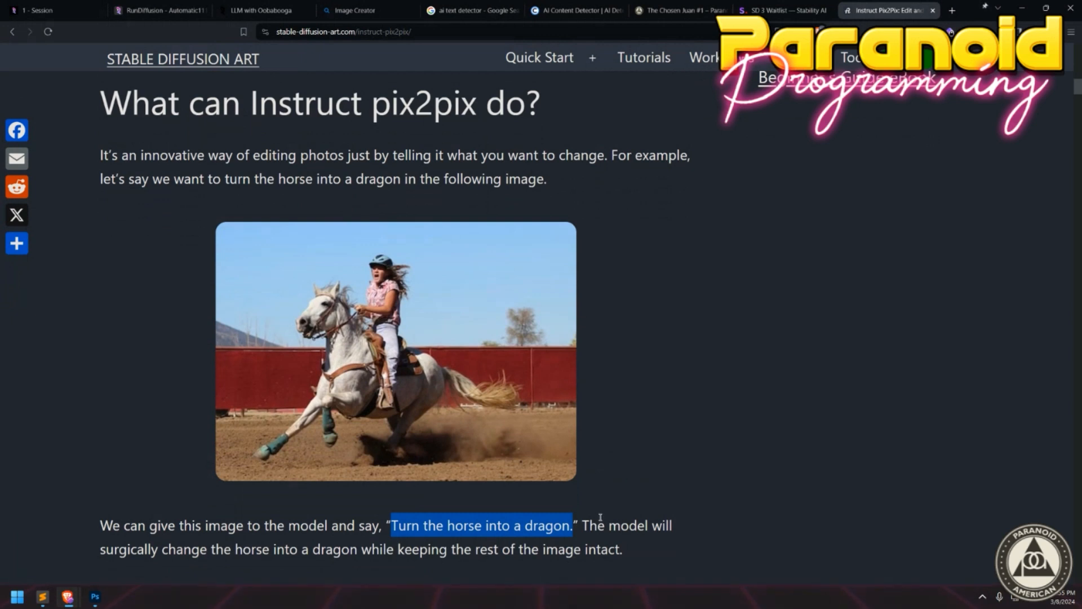
Compare the article's original horse photo with its dragon version and highlight "Instruct pix2pix" in the section heading.
scroll(593, 400, down, 5)
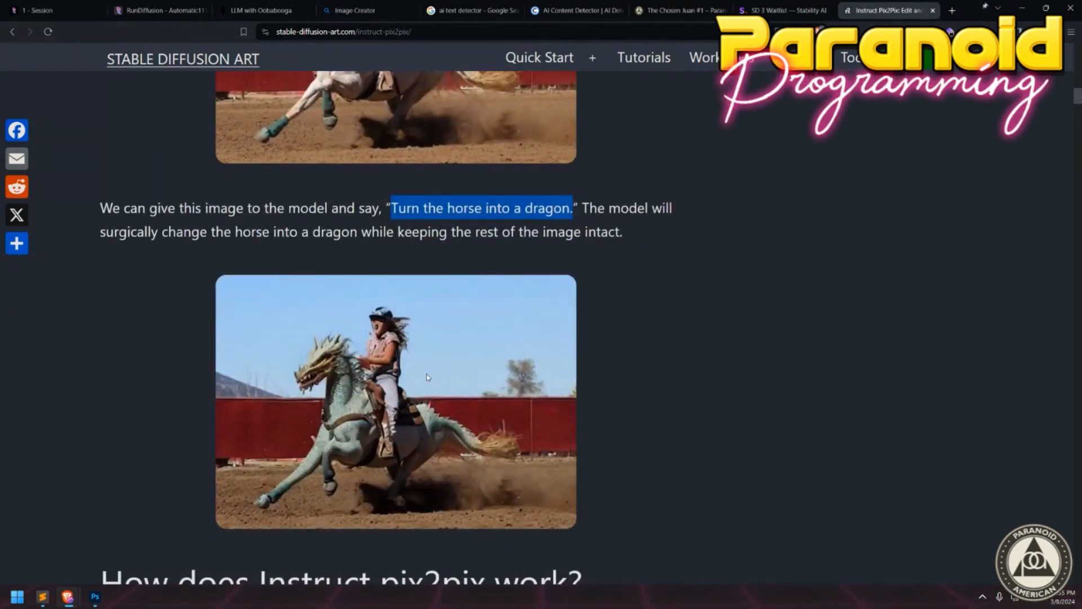
scroll(445, 335, up, 1)
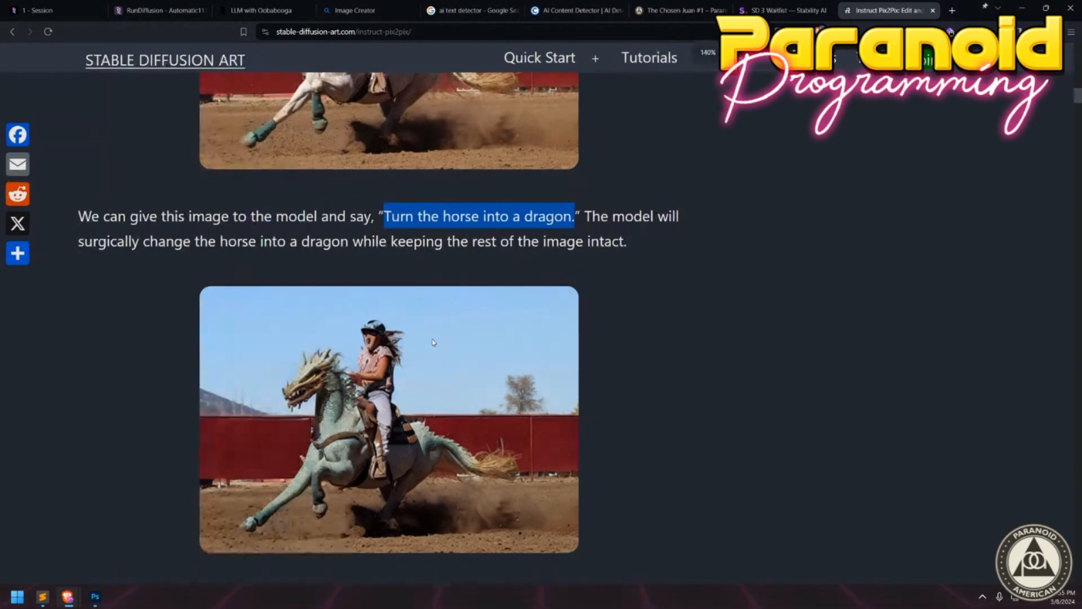
ctrl+scroll(433, 342, down, 1)
scroll(423, 310, up, 7)
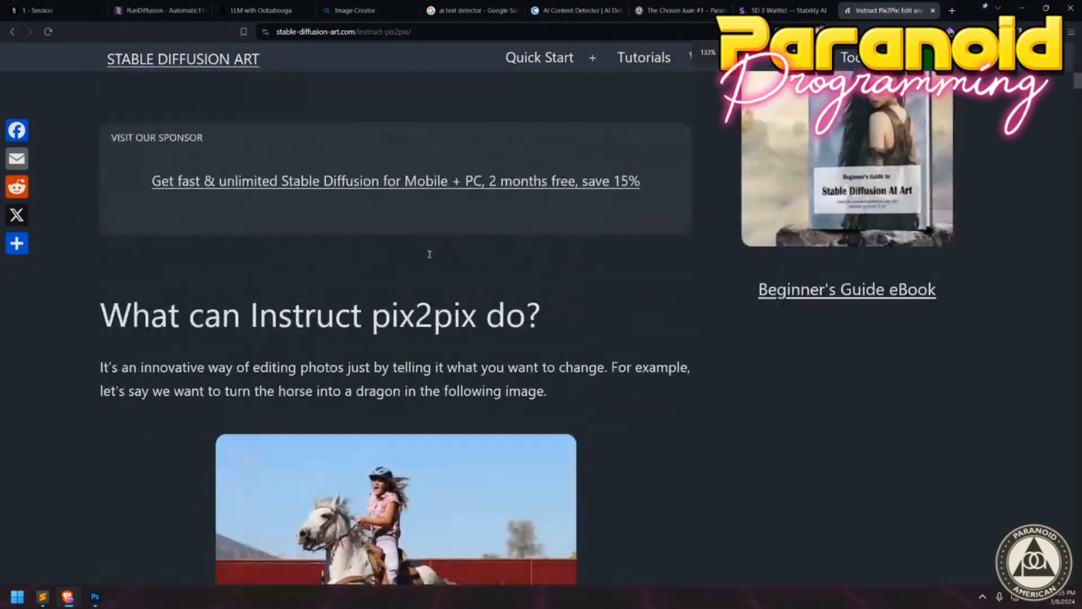
scroll(414, 282, down, 2)
scroll(414, 282, down, 1)
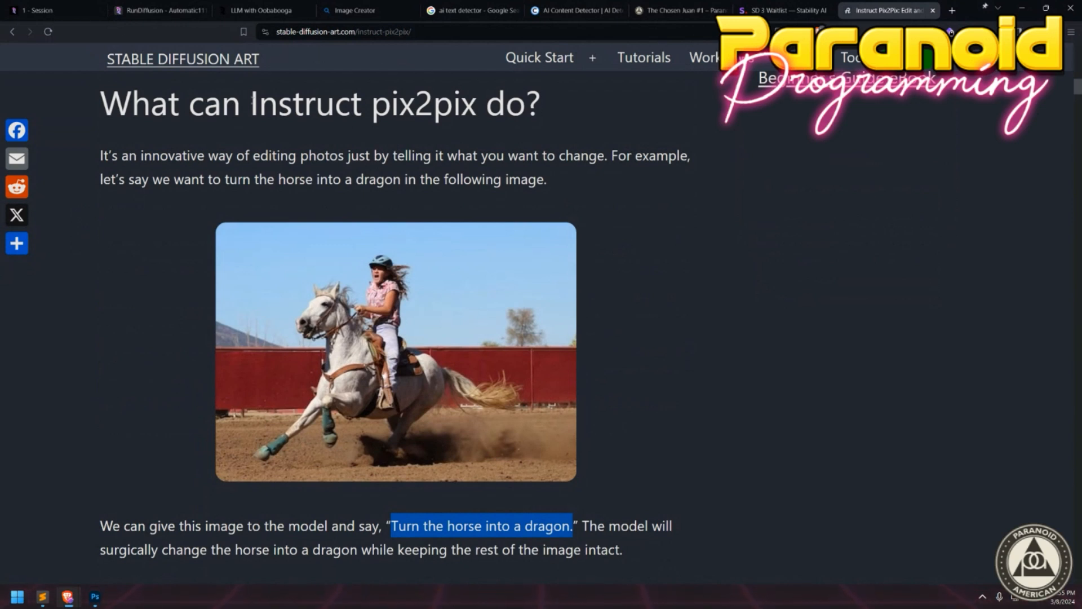
mouse_move(246, 104)
mouse_down()
mouse_move(485, 111)
mouse_move(248, 108)
mouse_up()
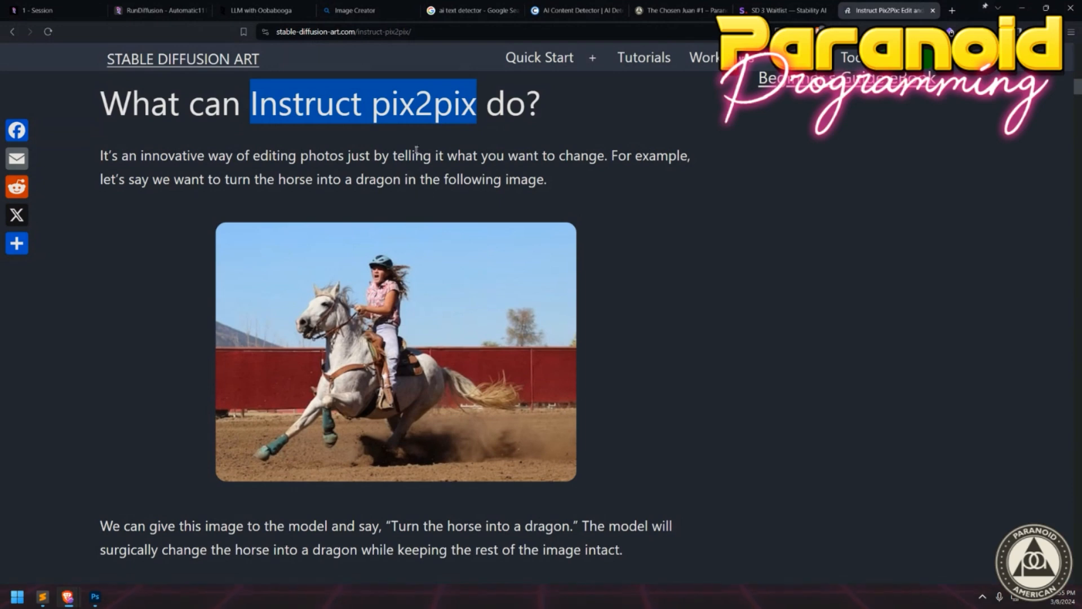
click(410, 170)
scroll(391, 330, down, 6)
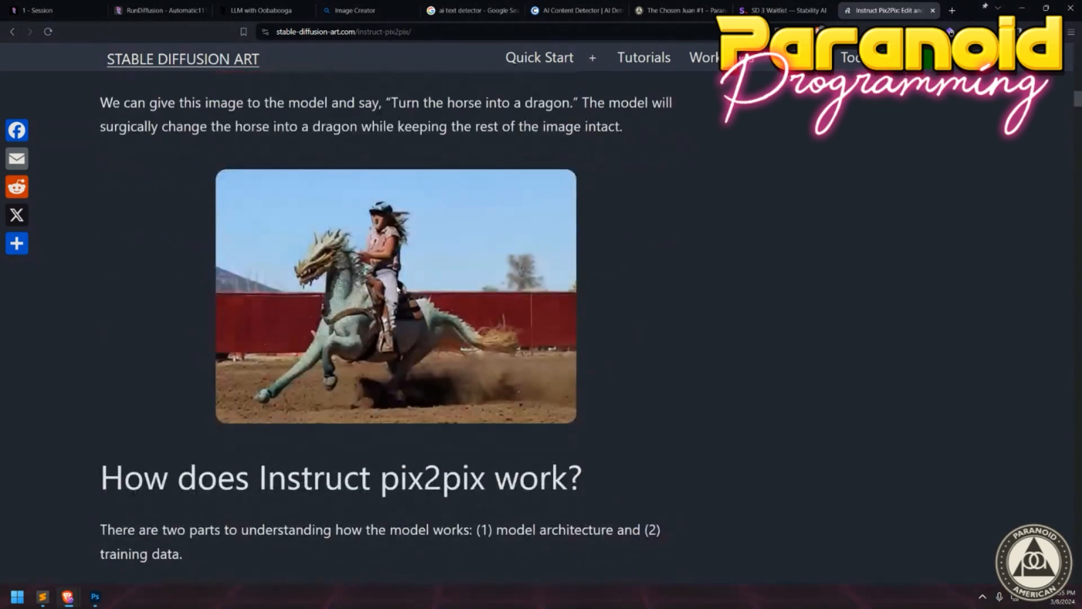
Open the article's dragon image in its own tab and examine the rider and dragon up close.
right_click(394, 282)
click(419, 292)
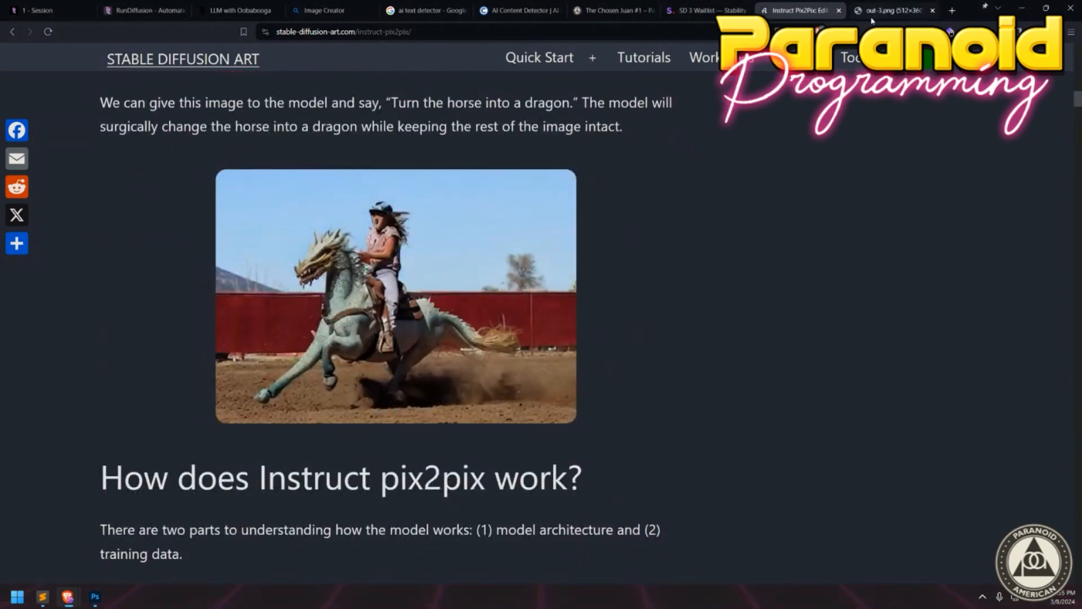
click(901, 10)
scroll(529, 274, up, 9)
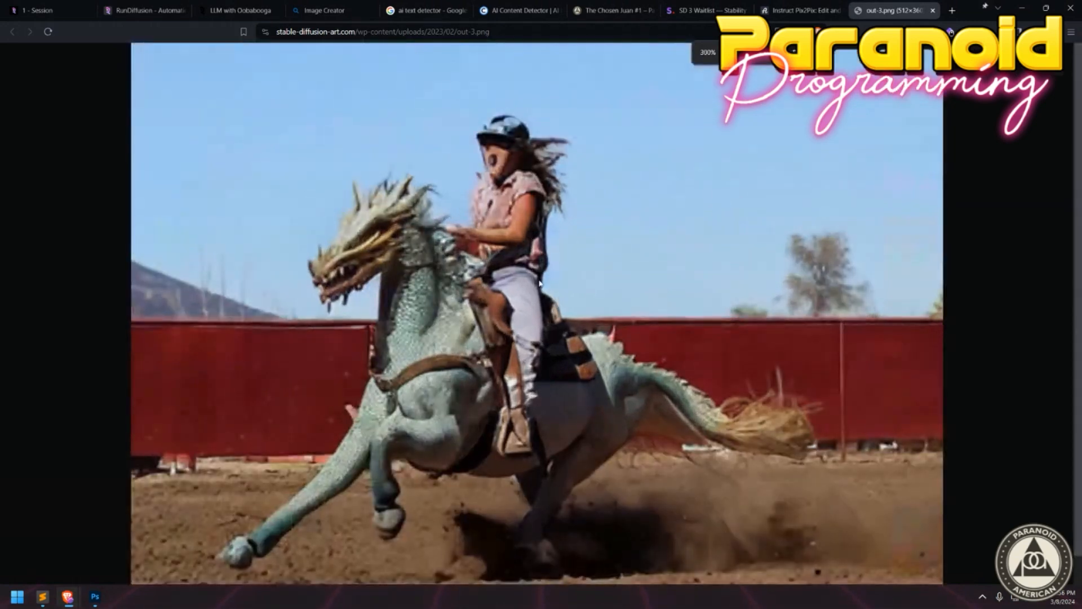
scroll(587, 302, down, 5)
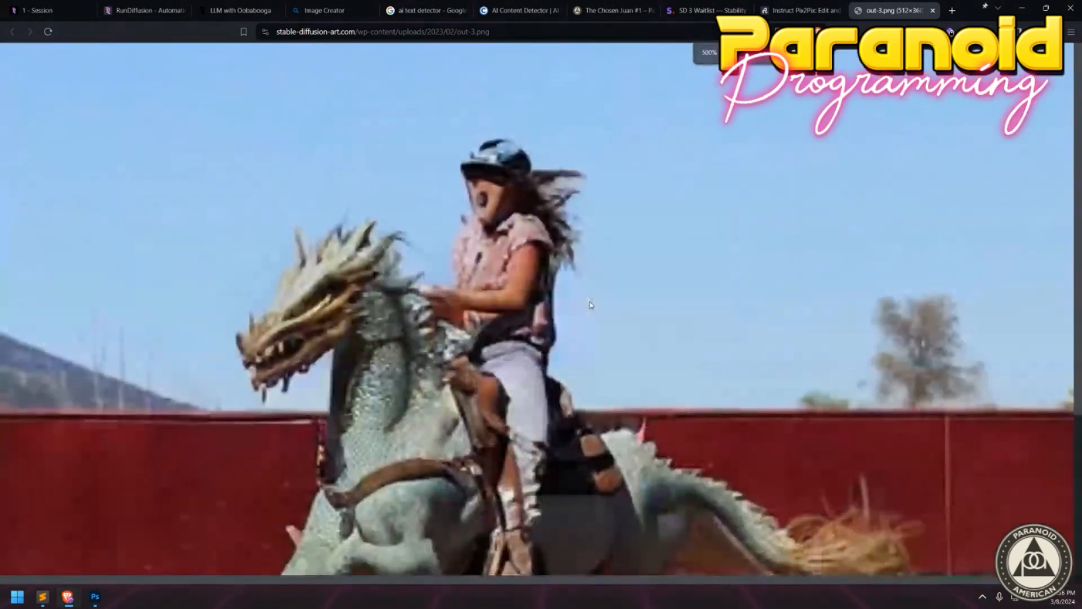
scroll(590, 302, up, 4)
scroll(590, 303, down, 2)
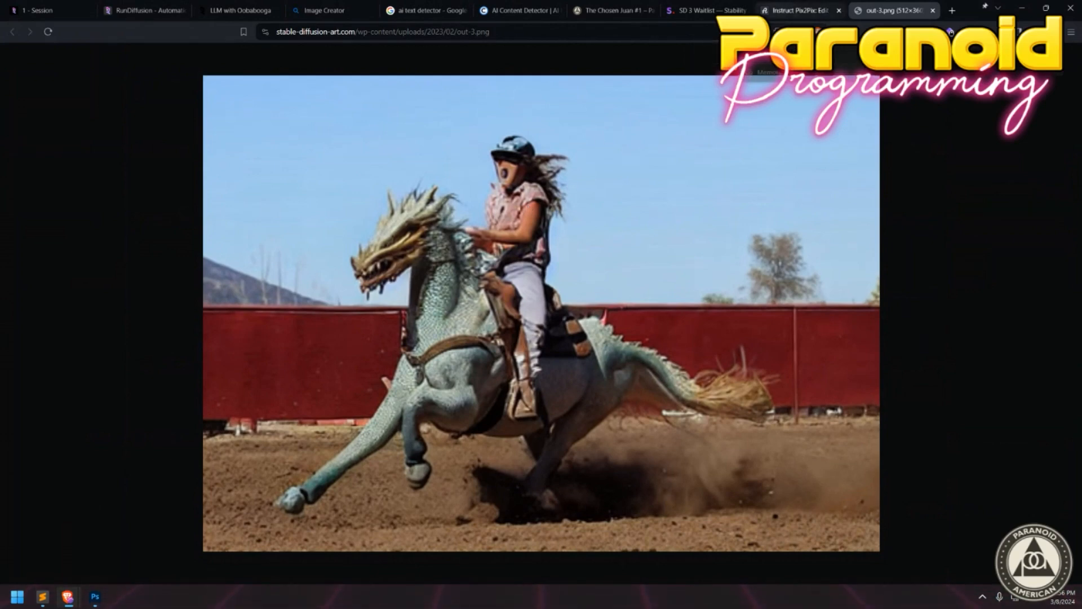
Go back to the article and open the original horse photo in its own tab.
click(841, 17)
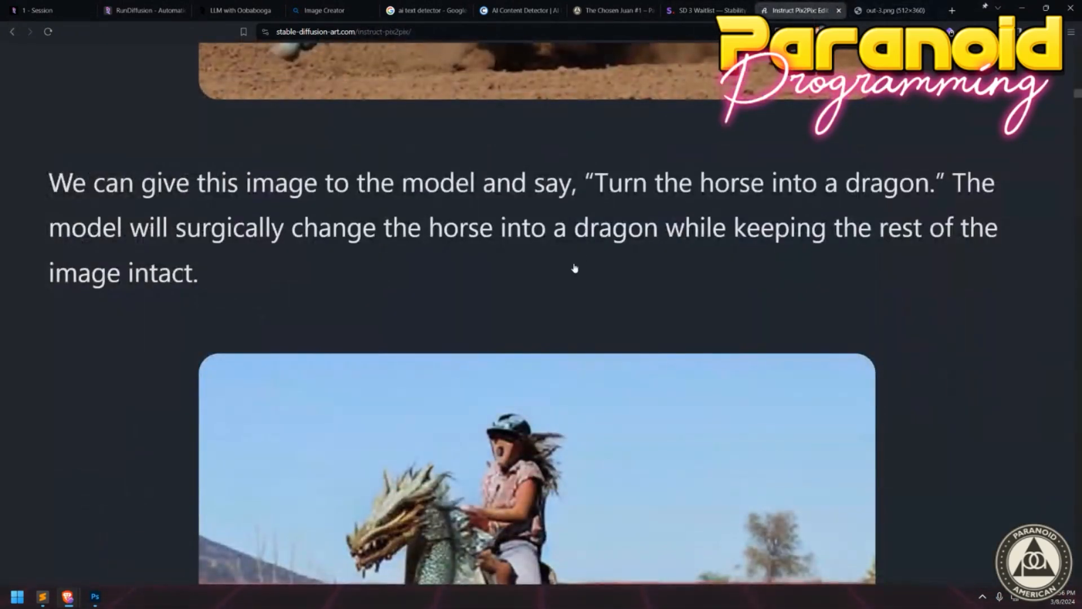
scroll(575, 272, up, 6)
scroll(559, 290, up, 2)
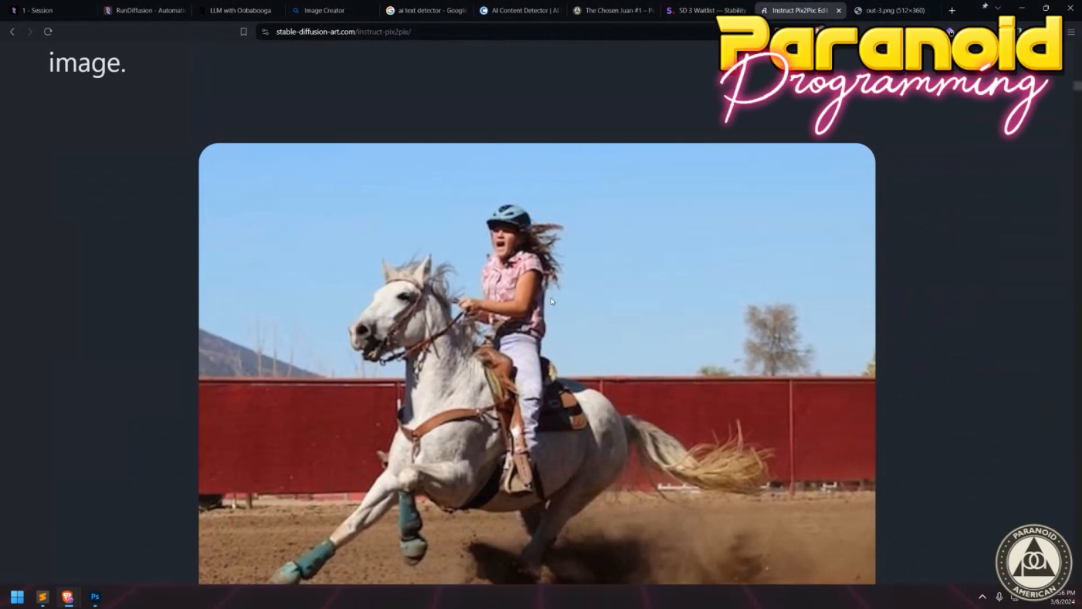
right_click(537, 248)
click(563, 251)
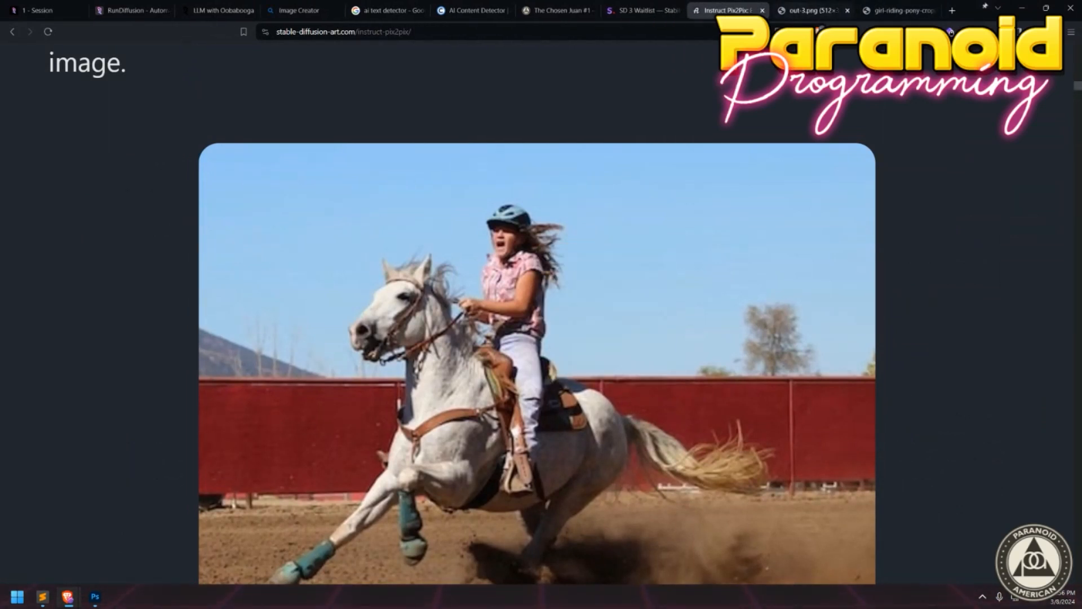
Compare the dragon image with the original horse photo, examining the rider's face and the animal's head up close in each.
click(811, 11)
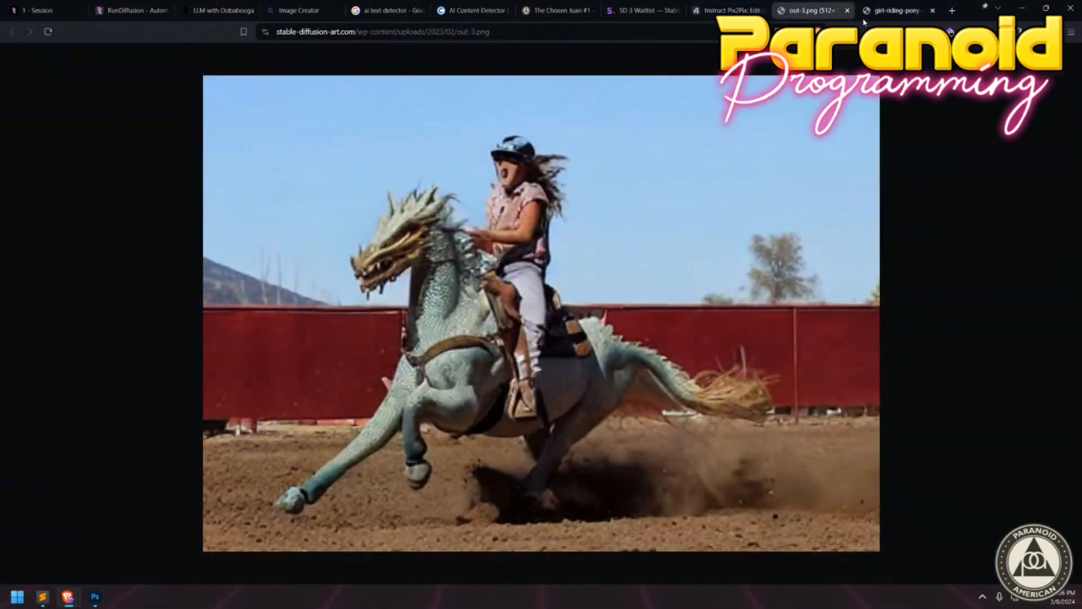
click(902, 13)
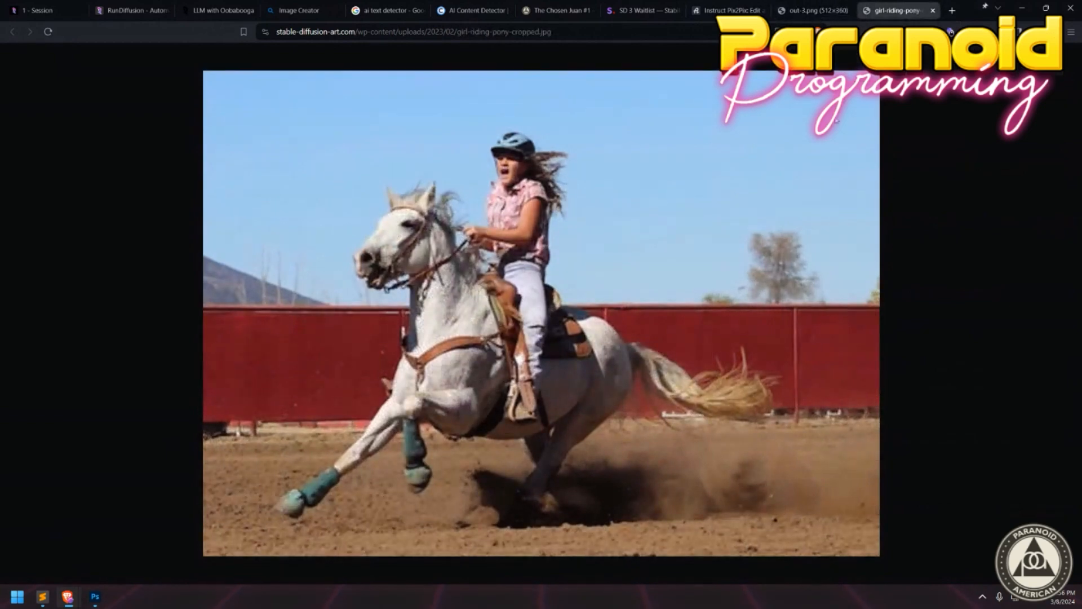
scroll(666, 336, up, 3)
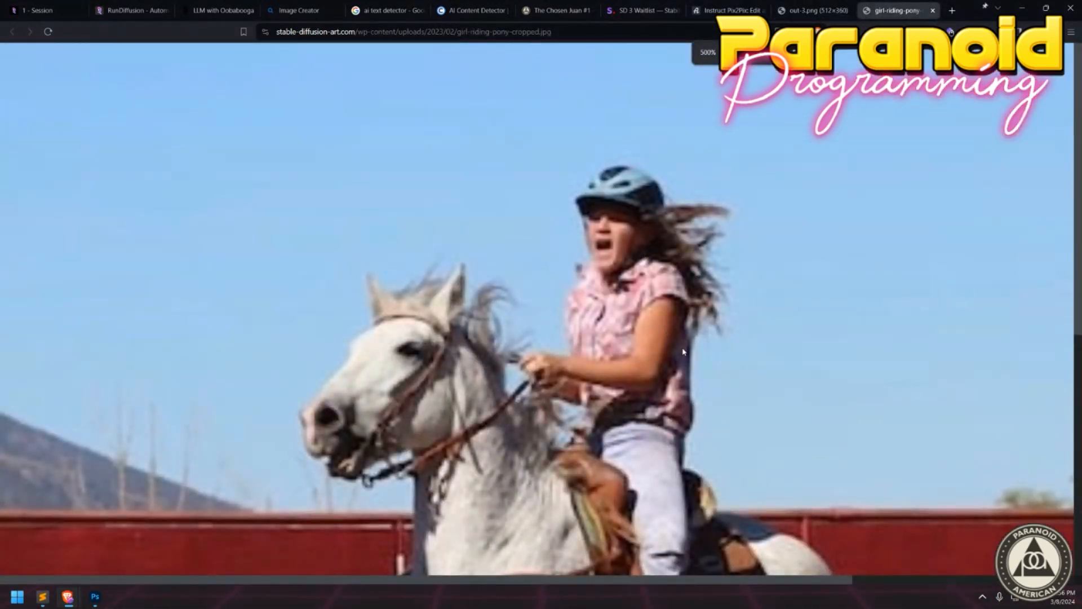
scroll(683, 351, down, 1)
scroll(677, 311, down, 2)
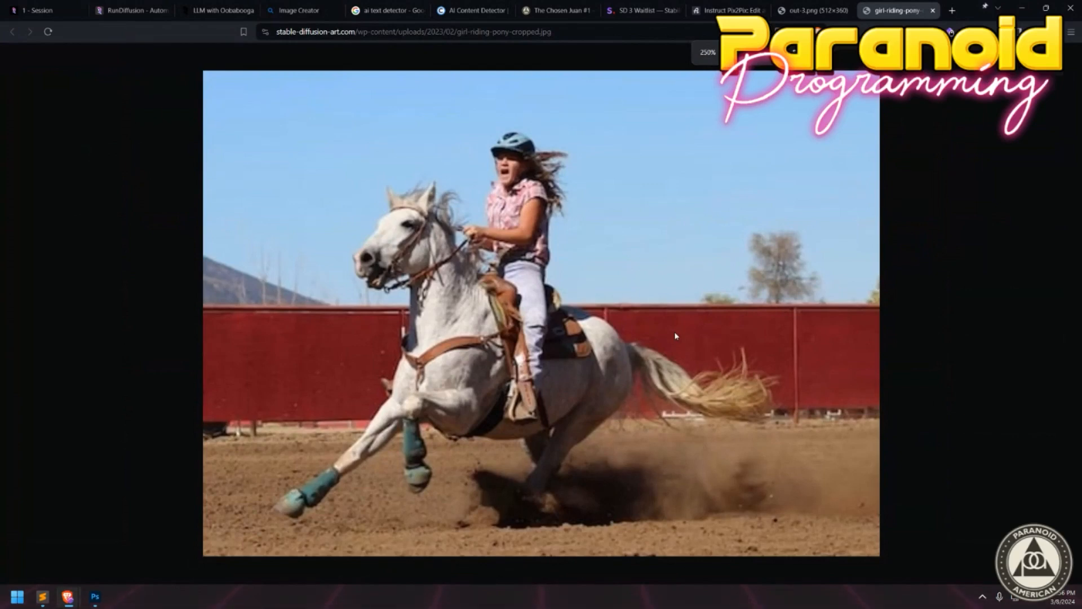
scroll(675, 334, down, 1)
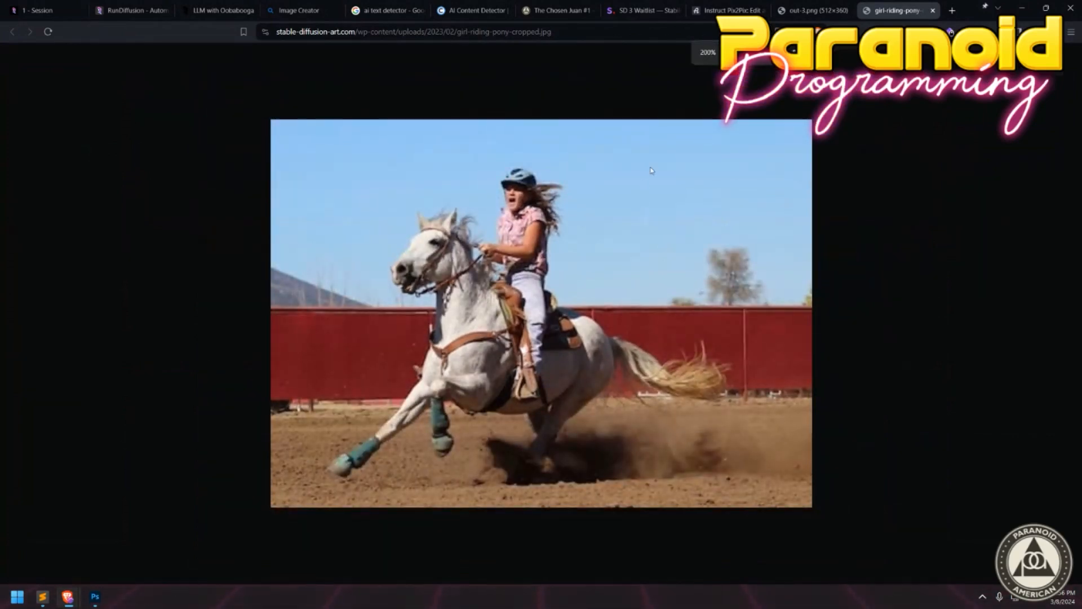
click(806, 11)
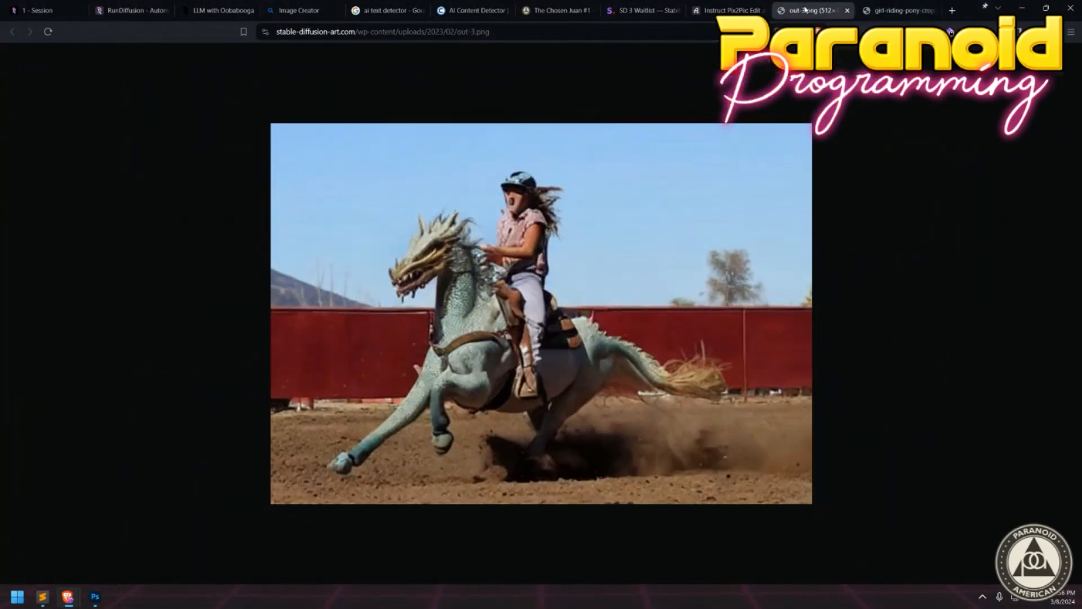
scroll(506, 287, up, 3)
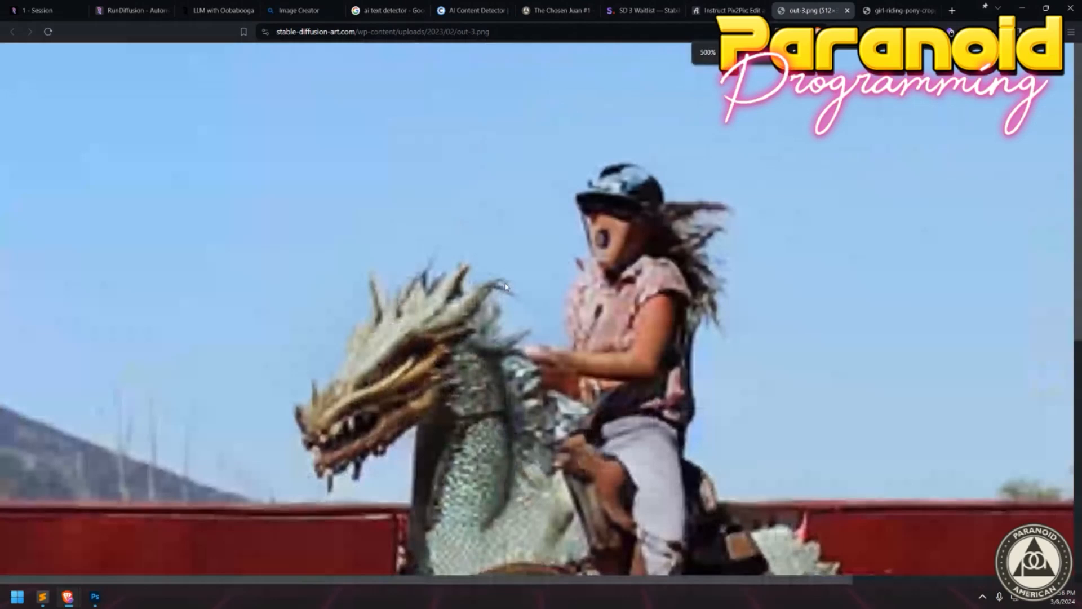
scroll(606, 253, down, 3)
Copy the dragon image to the clipboard and return to the running Fooocus session.
right_click(598, 260)
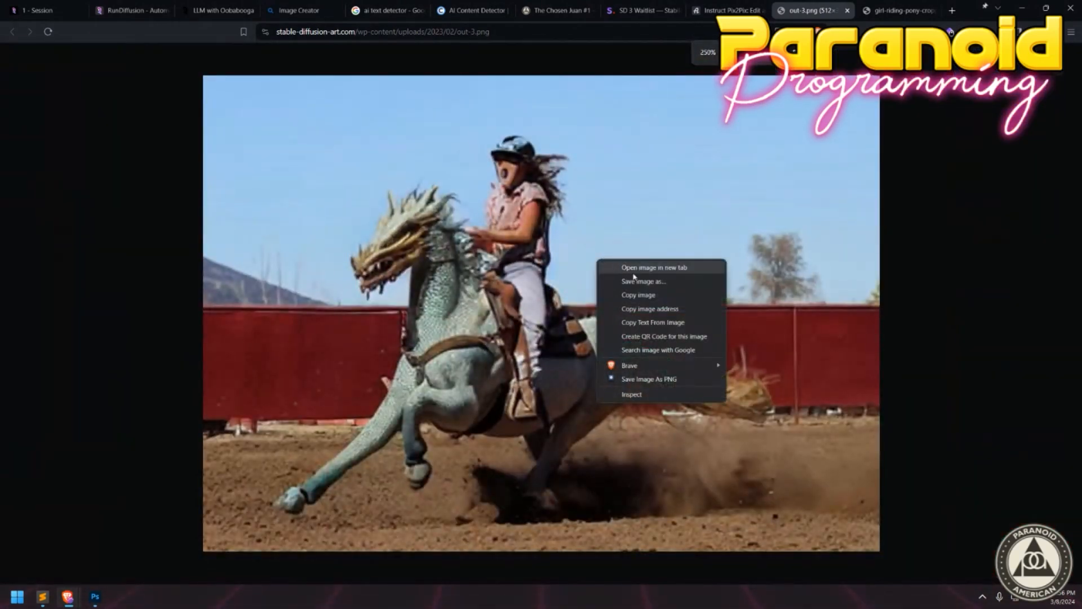
click(653, 294)
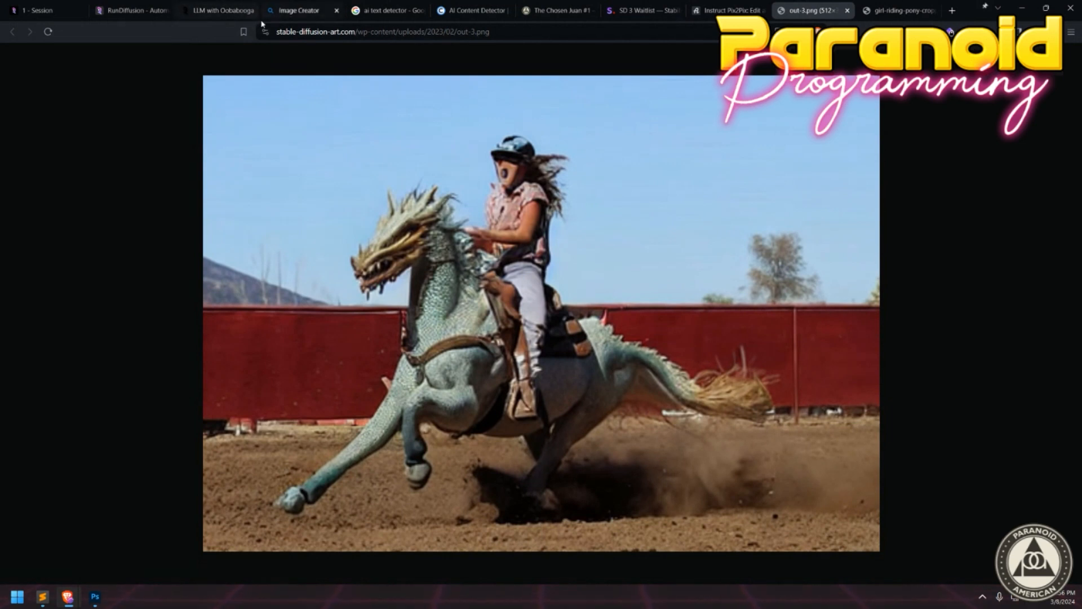
click(37, 11)
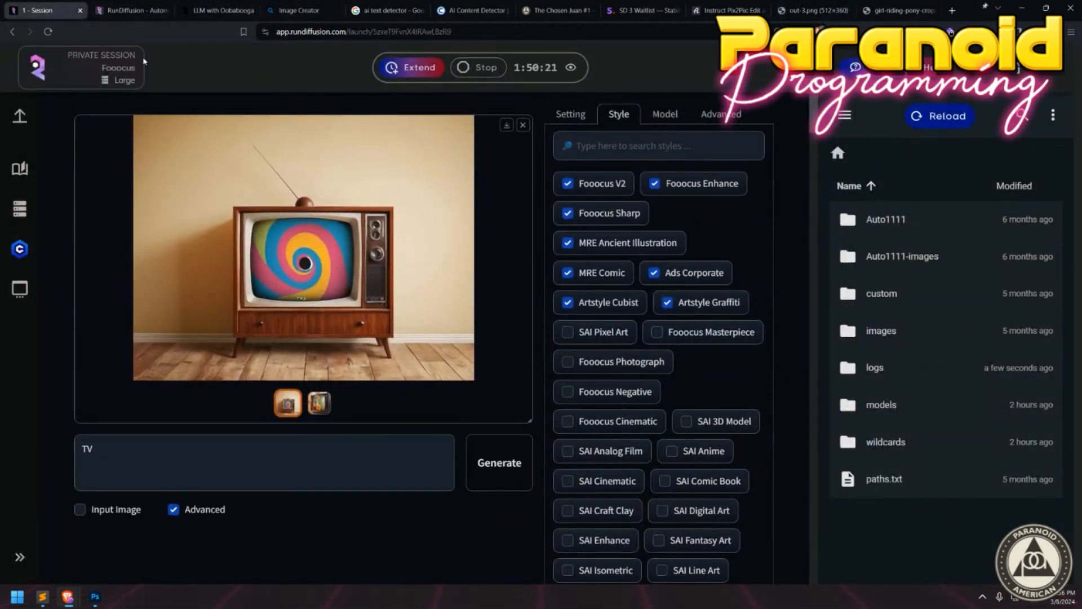
Search the Fooocus session's base model list for "instruct".
click(666, 114)
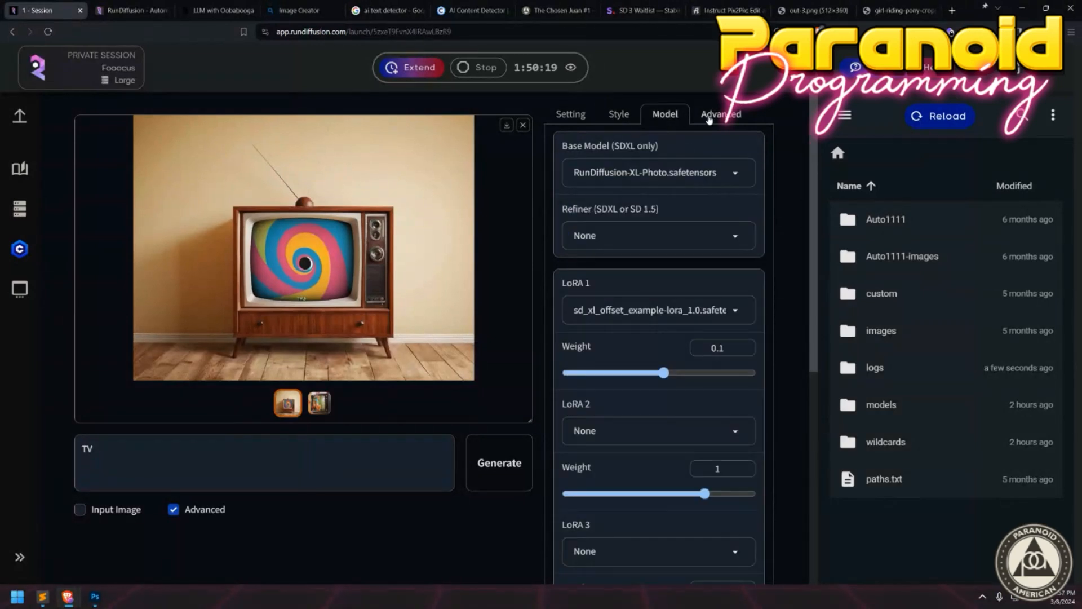
click(708, 117)
click(665, 118)
click(685, 173)
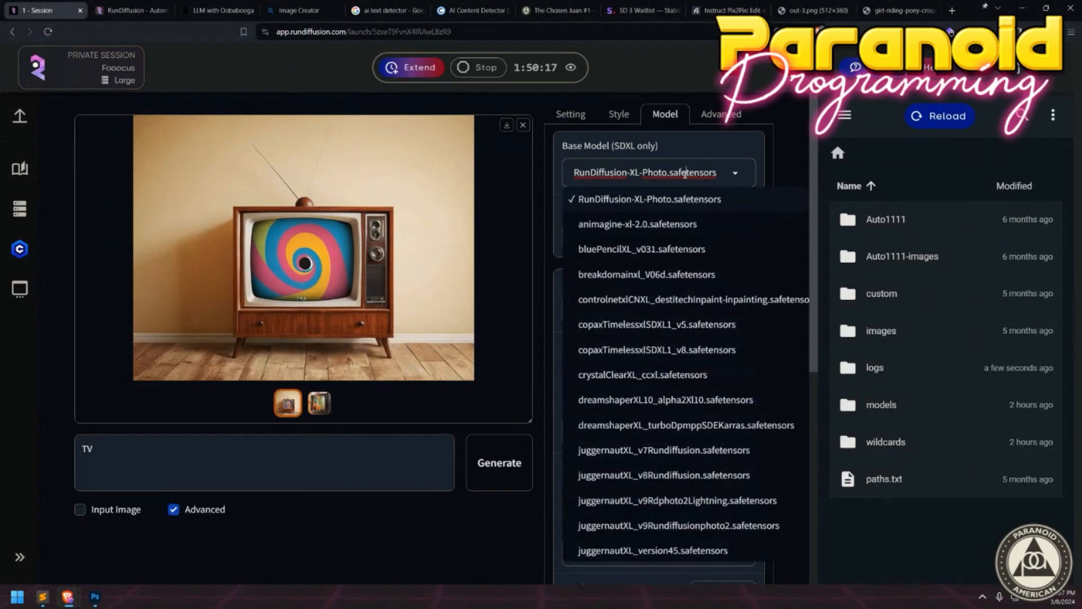
scroll(676, 368, down, 10)
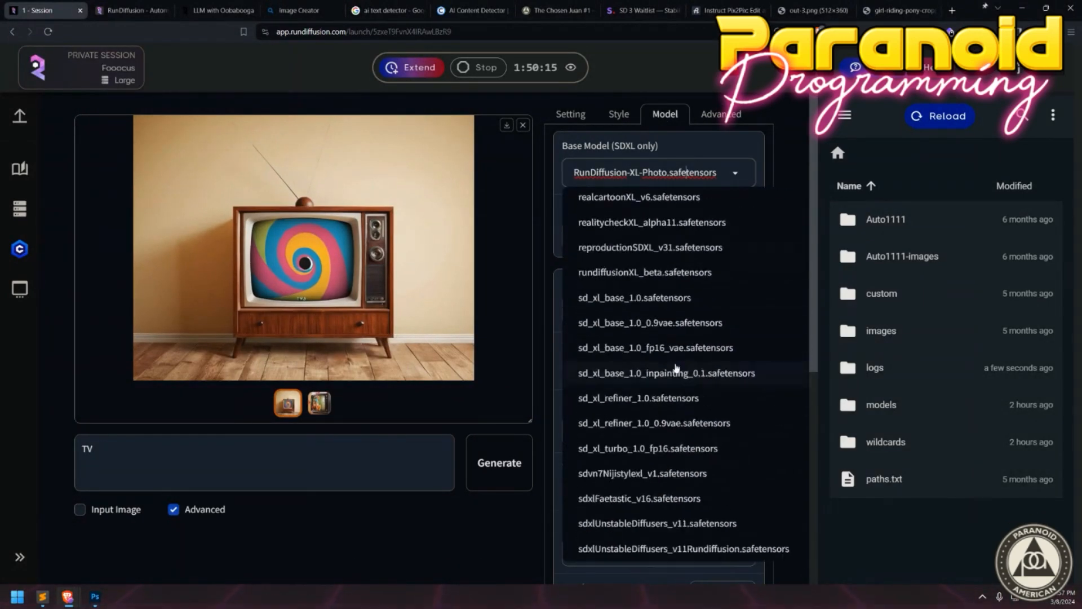
scroll(676, 368, up, 5)
click(640, 174)
text(instr)
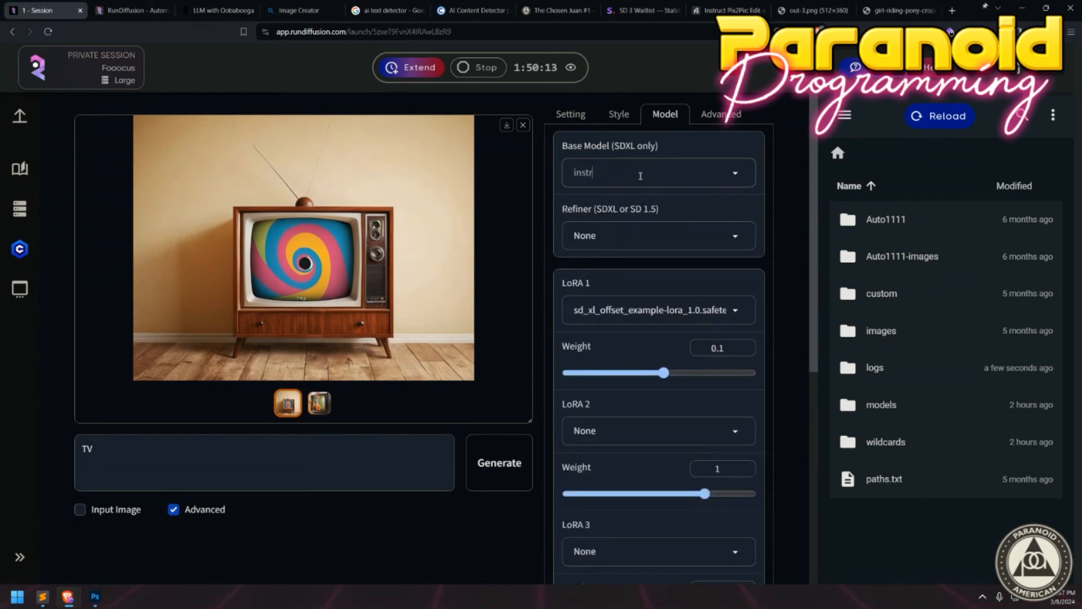
text(uct)
Stop the Fooocus session and return to RunDiffusion's page for launching apps.
click(489, 68)
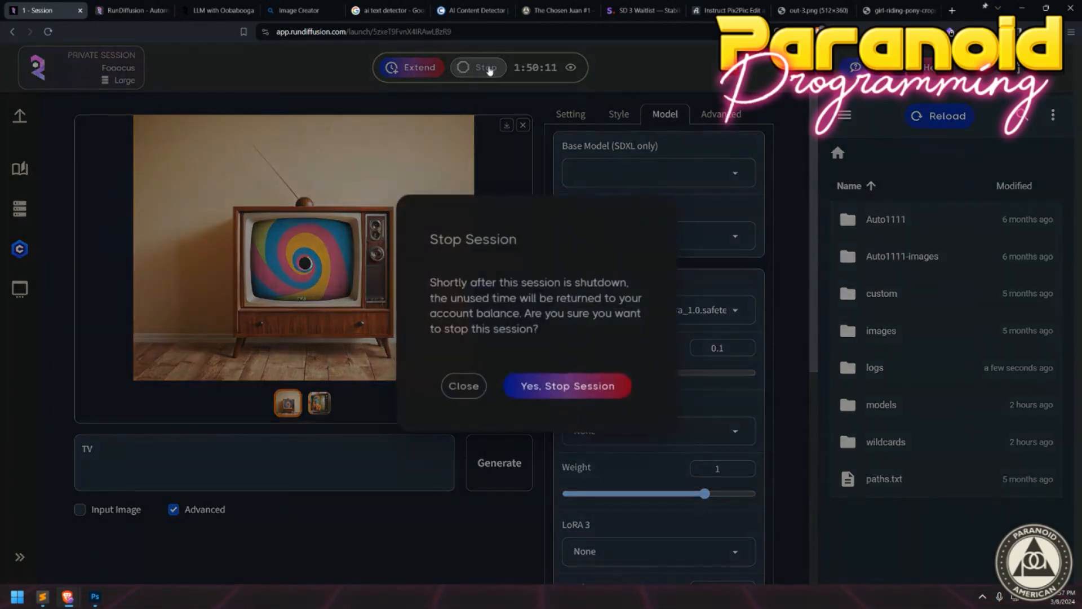
click(544, 388)
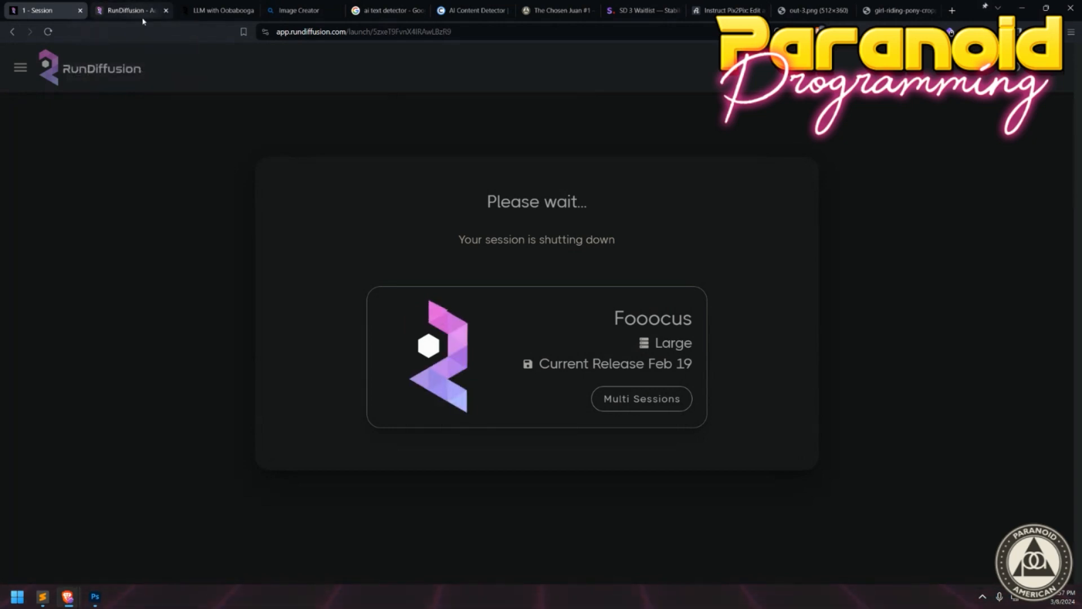
click(143, 20)
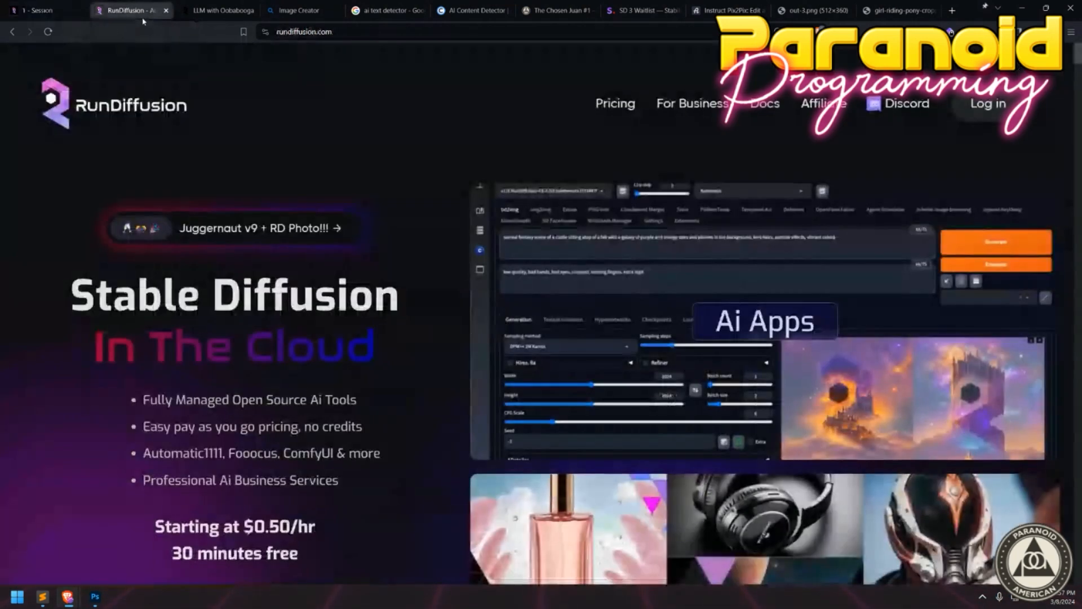
click(43, 19)
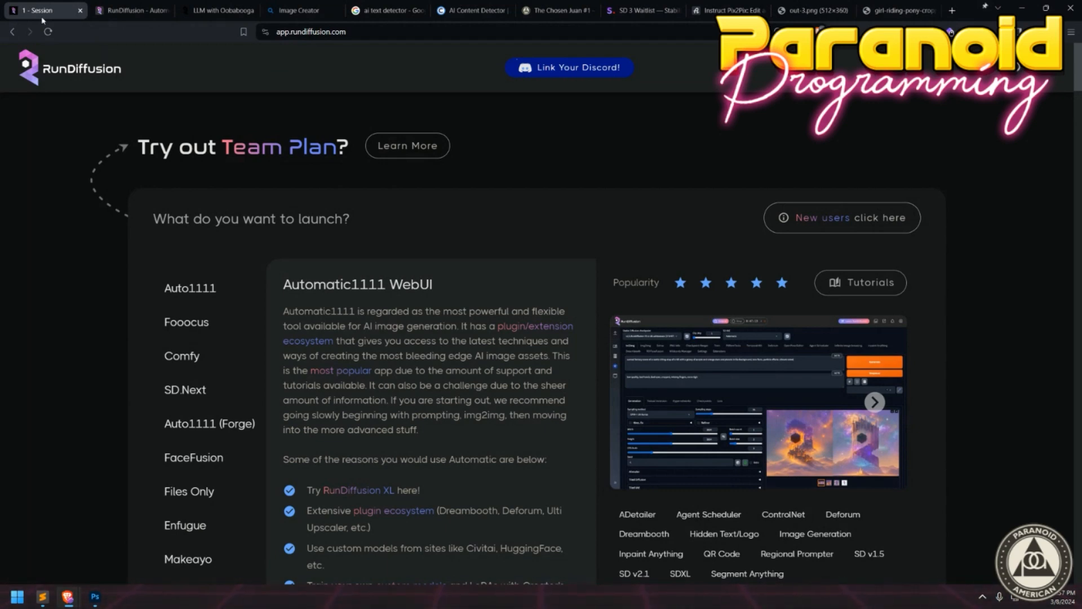
Look through the apps RunDiffusion offers to launch, from Automatic1111 WebUI to Fooocus.
scroll(223, 330, down, 1)
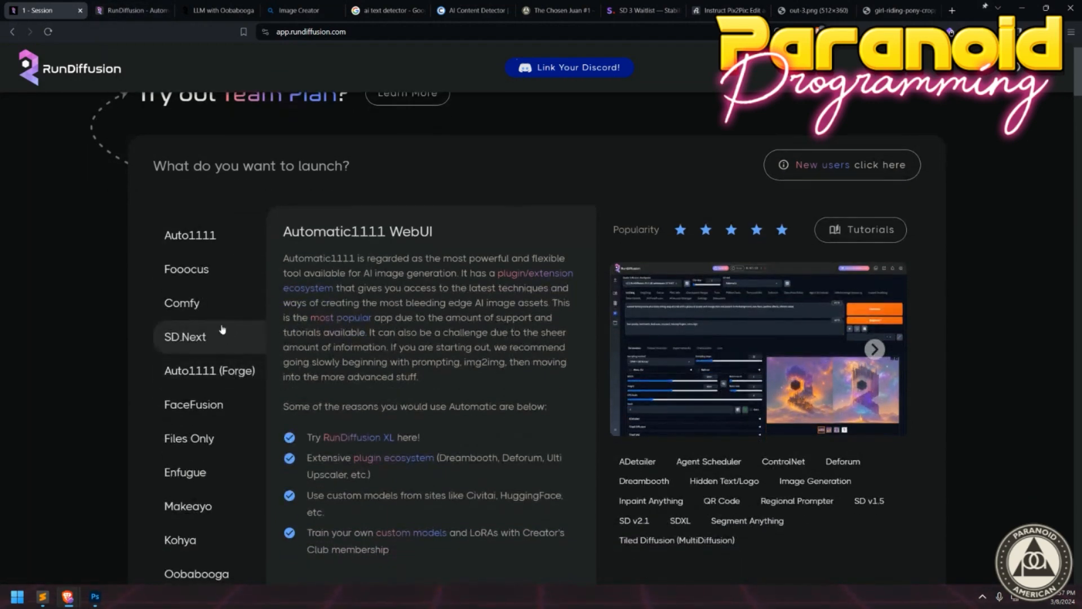
scroll(222, 330, down, 2)
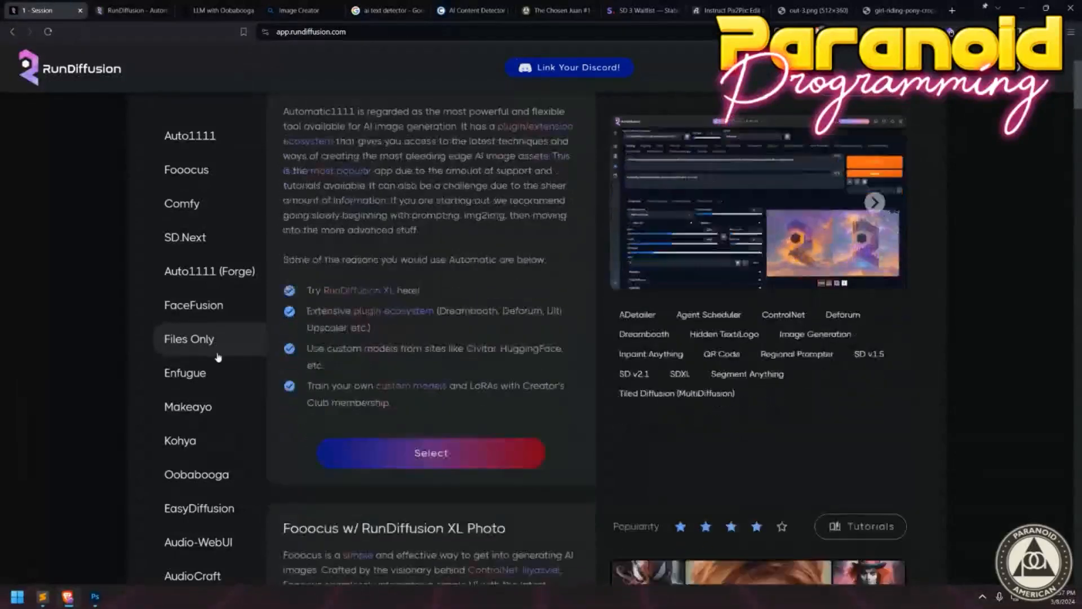
scroll(218, 358, down, 5)
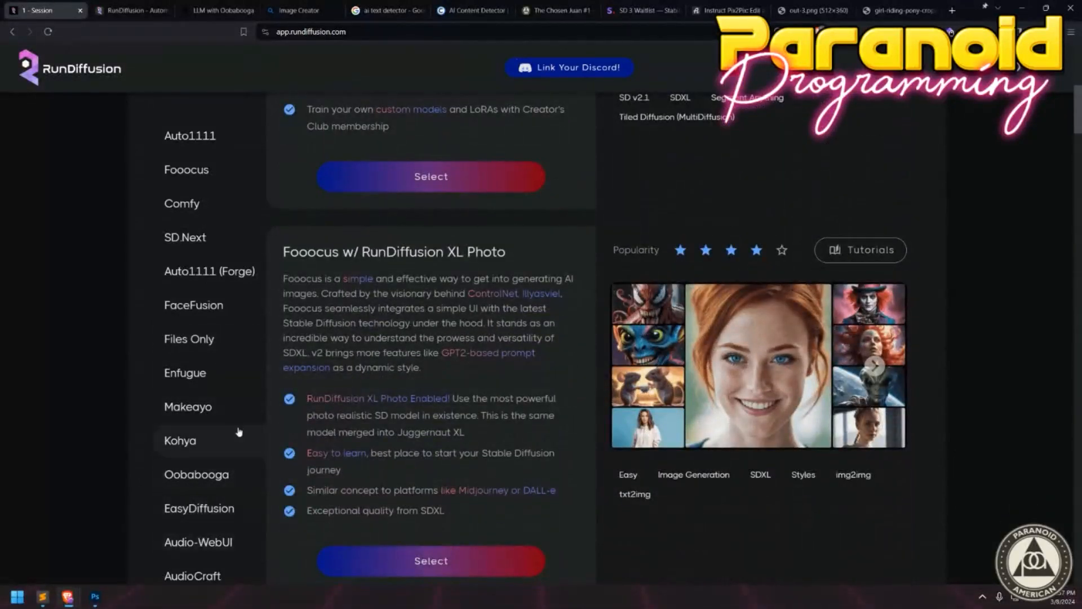
scroll(239, 432, up, 8)
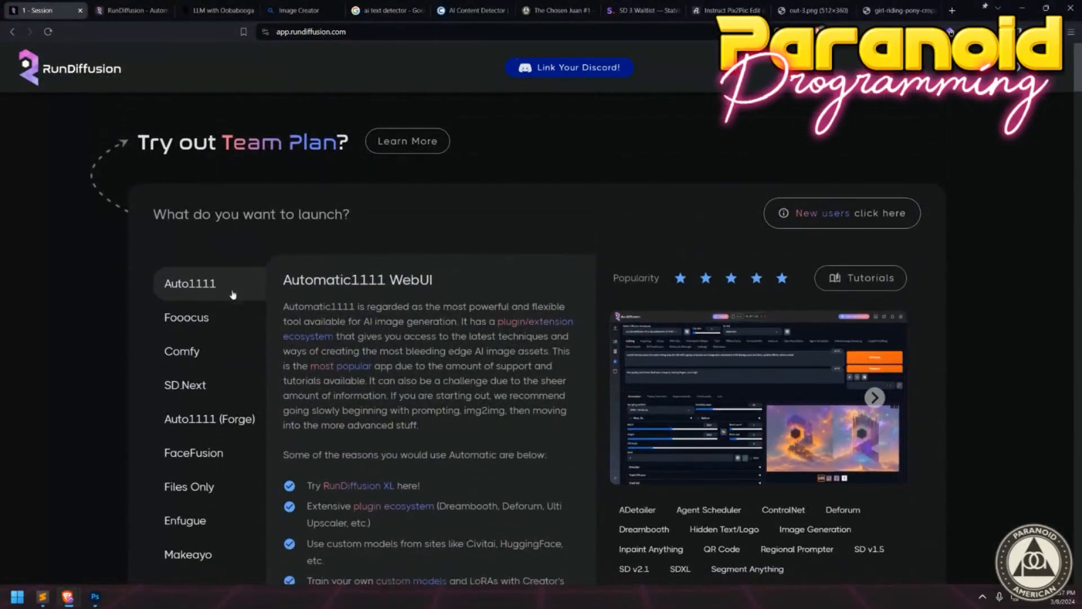
scroll(232, 294, down, 2)
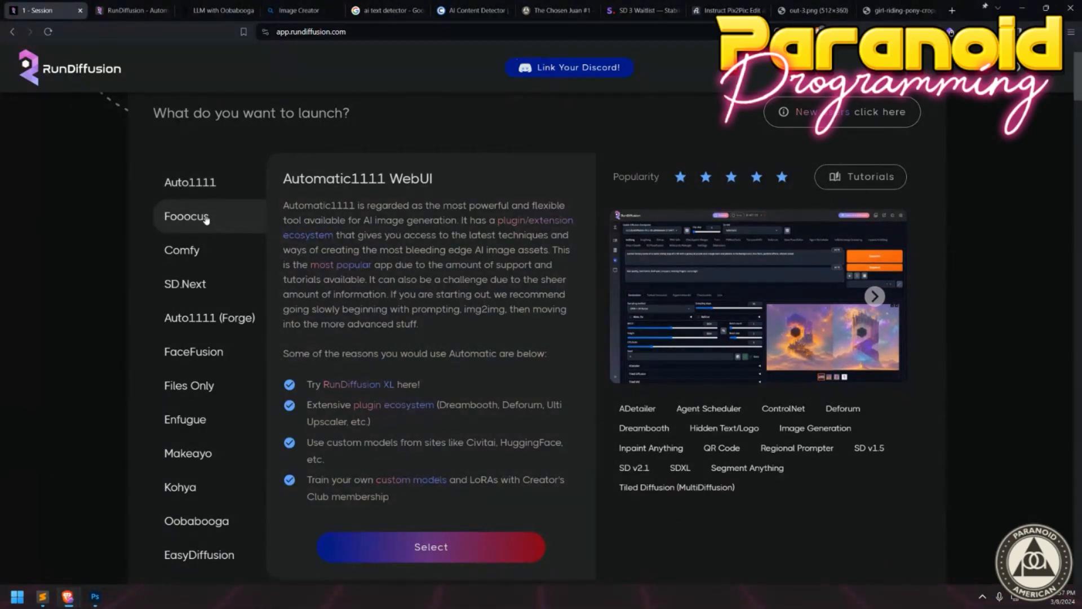
Go to the ComfyUI entry and view both of its enlarged preview images of node workflows.
click(189, 251)
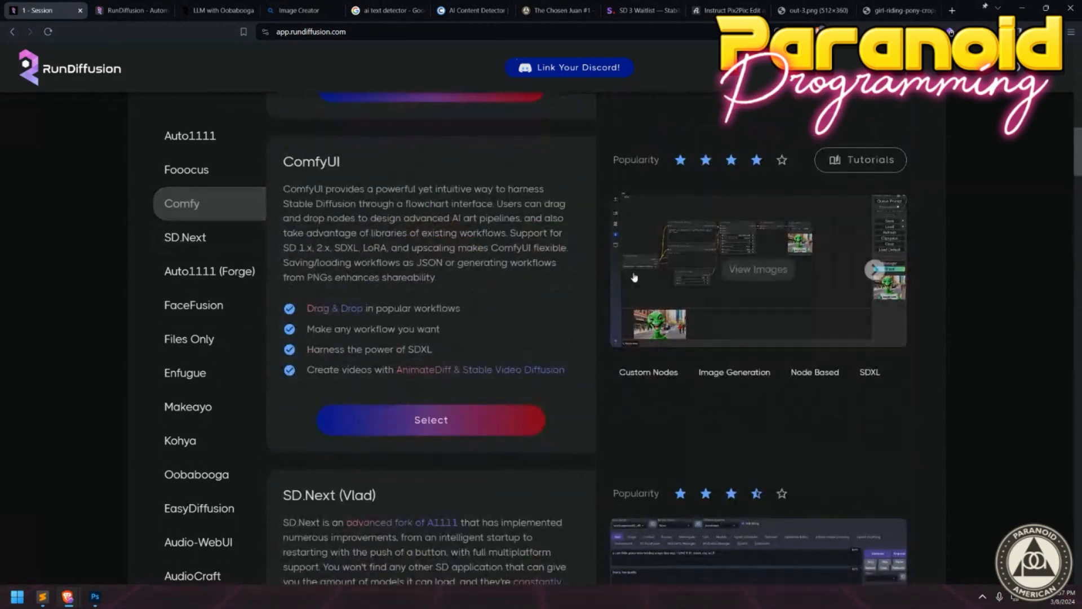
click(750, 273)
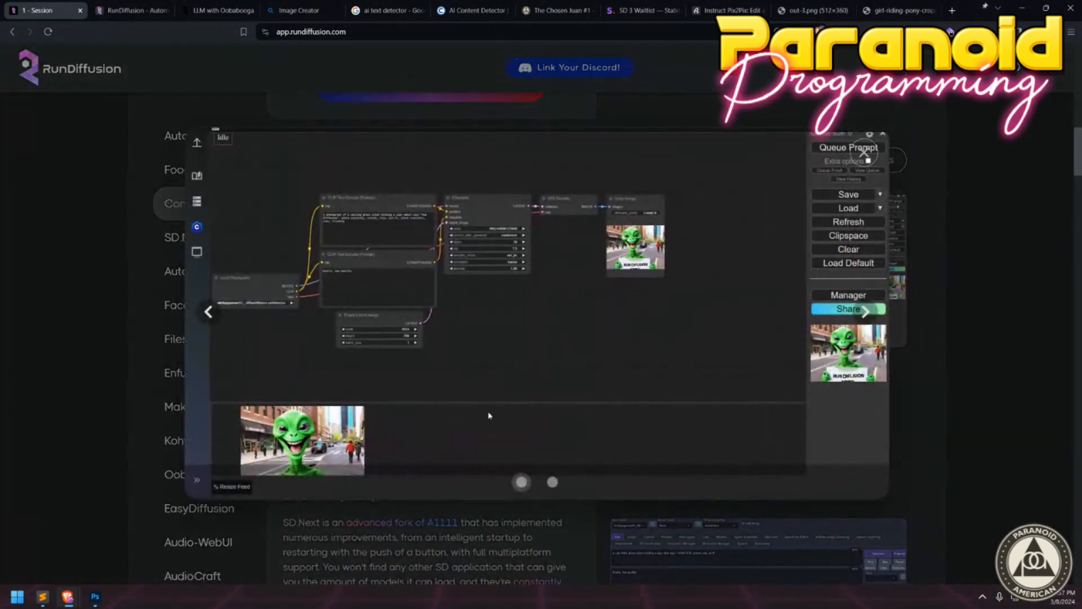
click(552, 484)
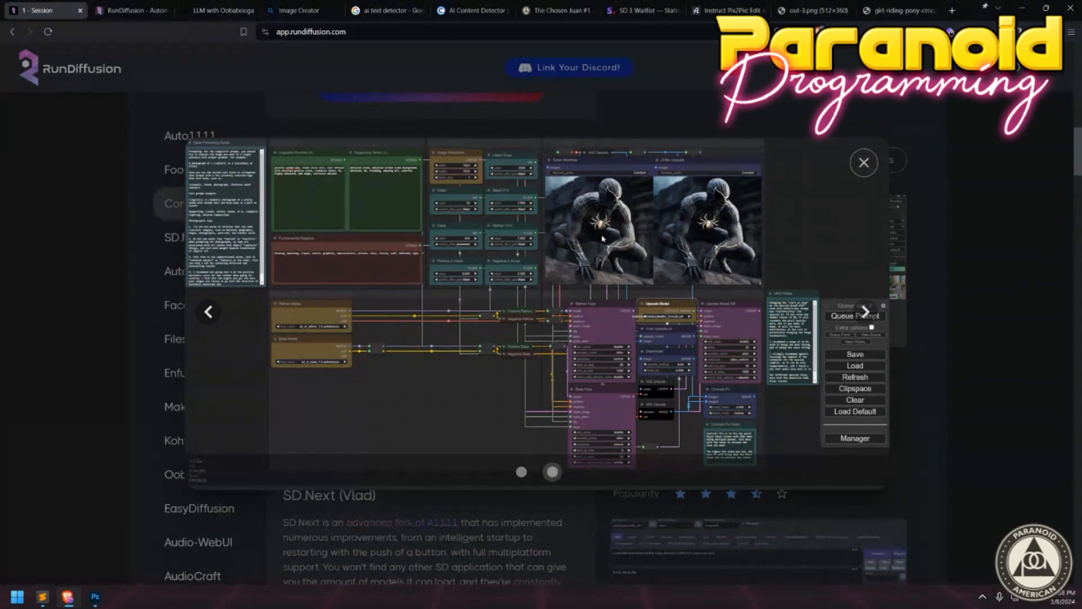
click(863, 166)
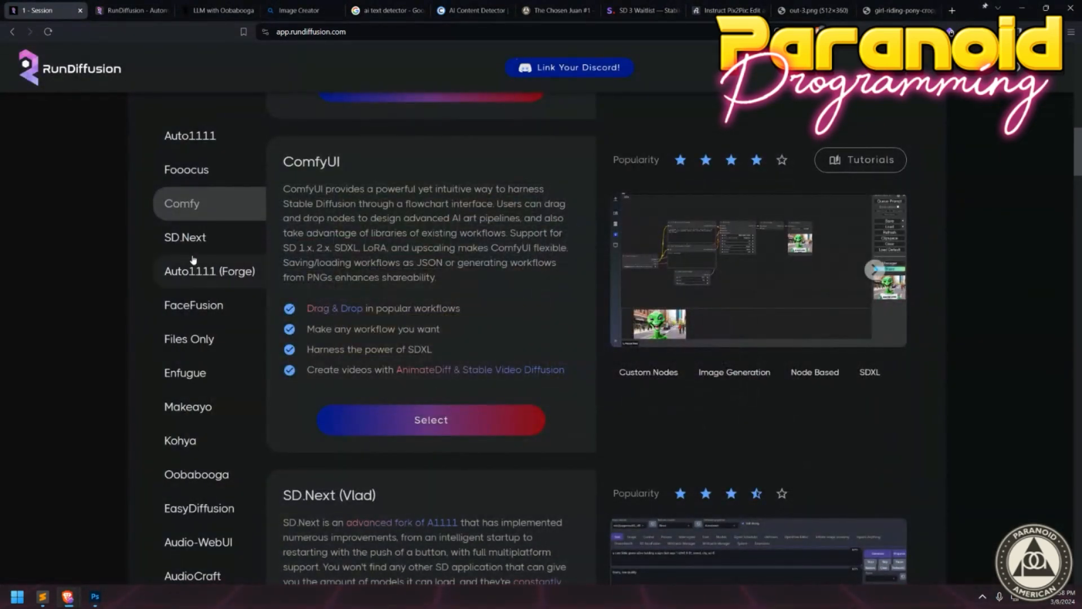
View the enlarged interface previews of SD.Next and Auto1111 (Forge) to compare the two apps.
click(186, 237)
click(666, 292)
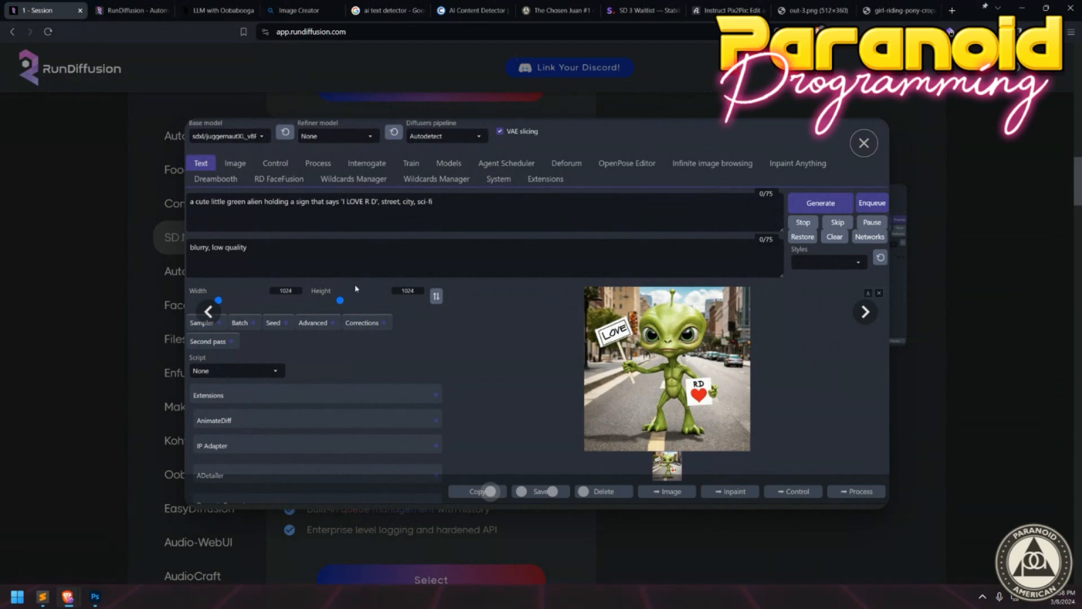
click(944, 337)
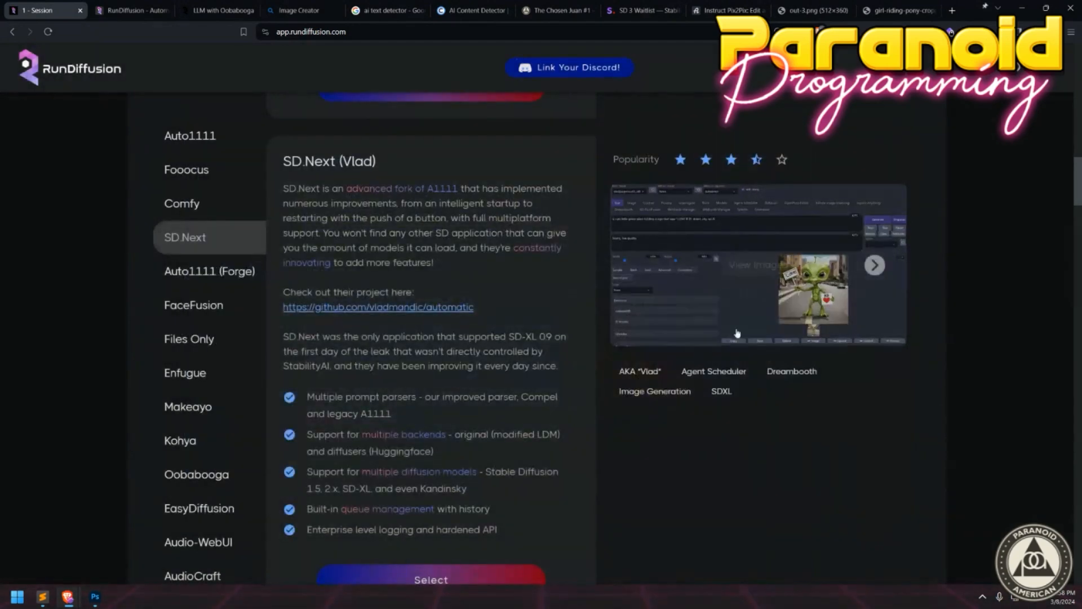
click(187, 276)
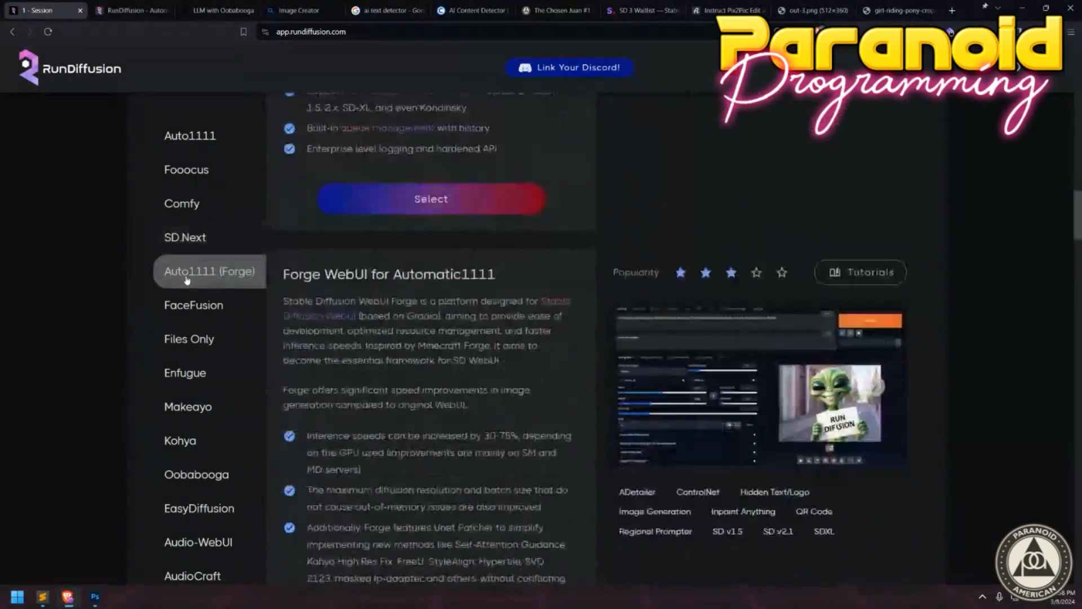
click(716, 313)
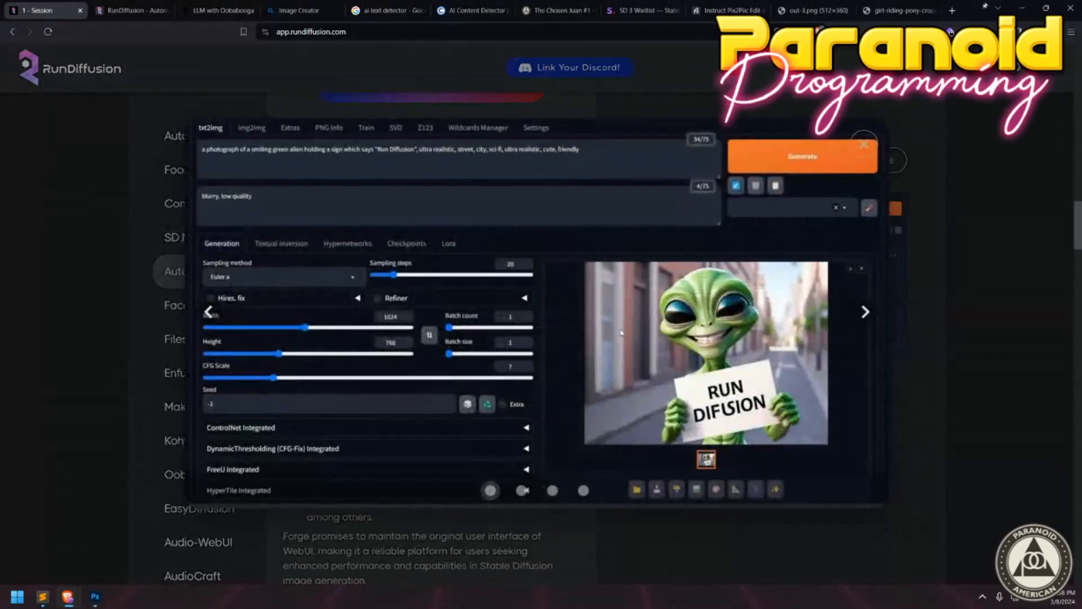
click(927, 323)
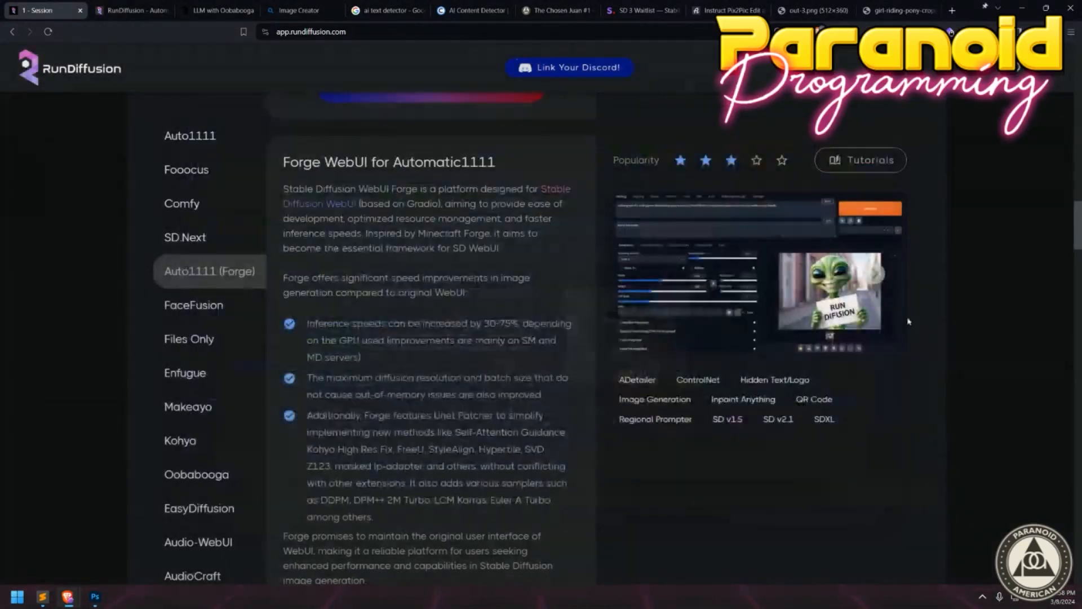
Go to the FaceFusion entry and examine its enlarged face swap preview of the Mona Lisa and Black Widow poster.
click(178, 309)
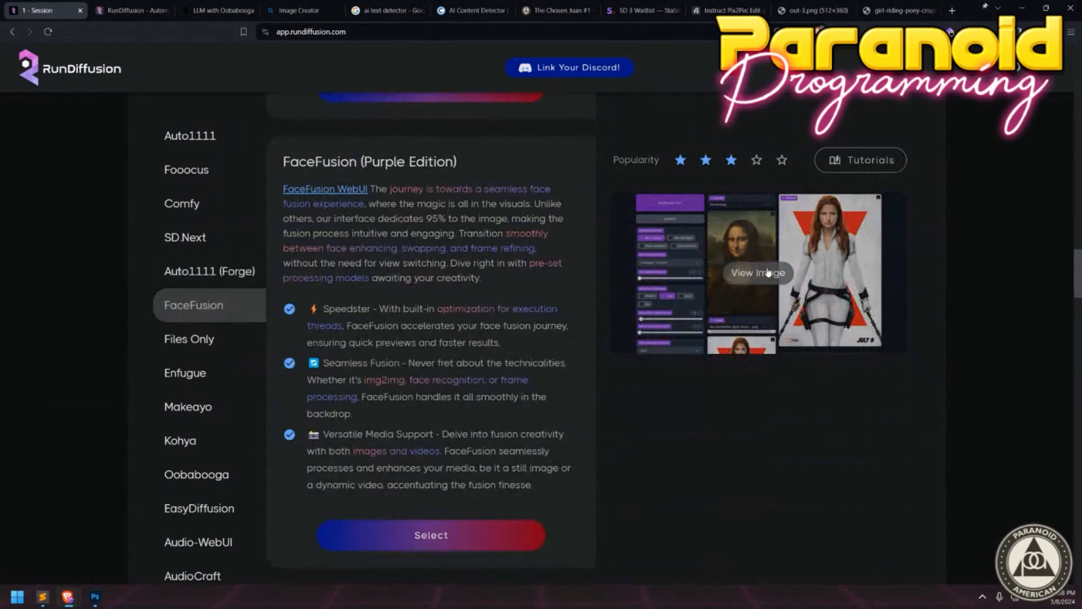
click(754, 278)
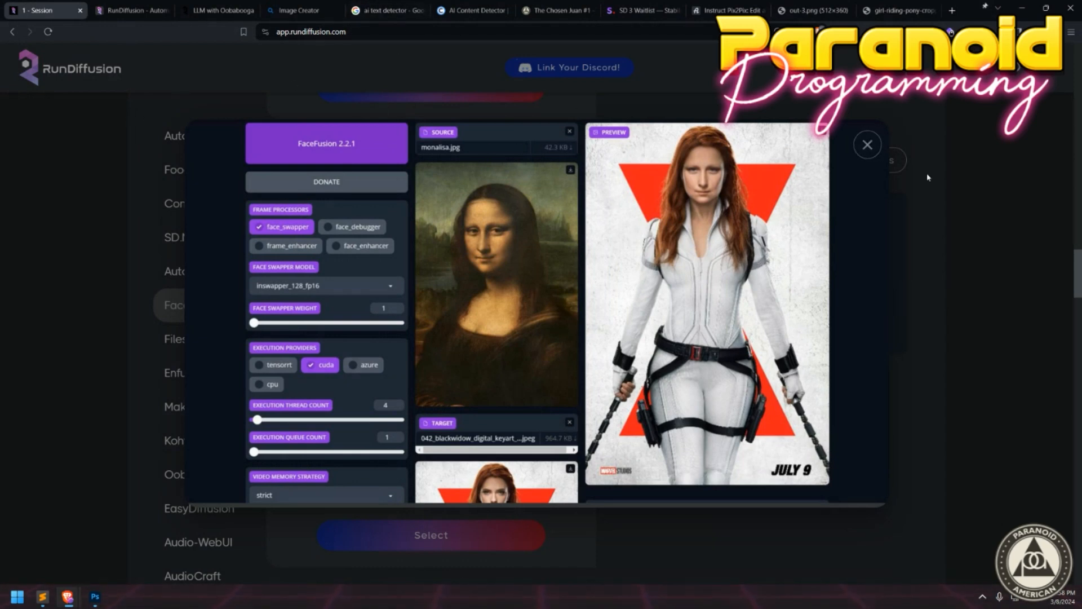
click(871, 145)
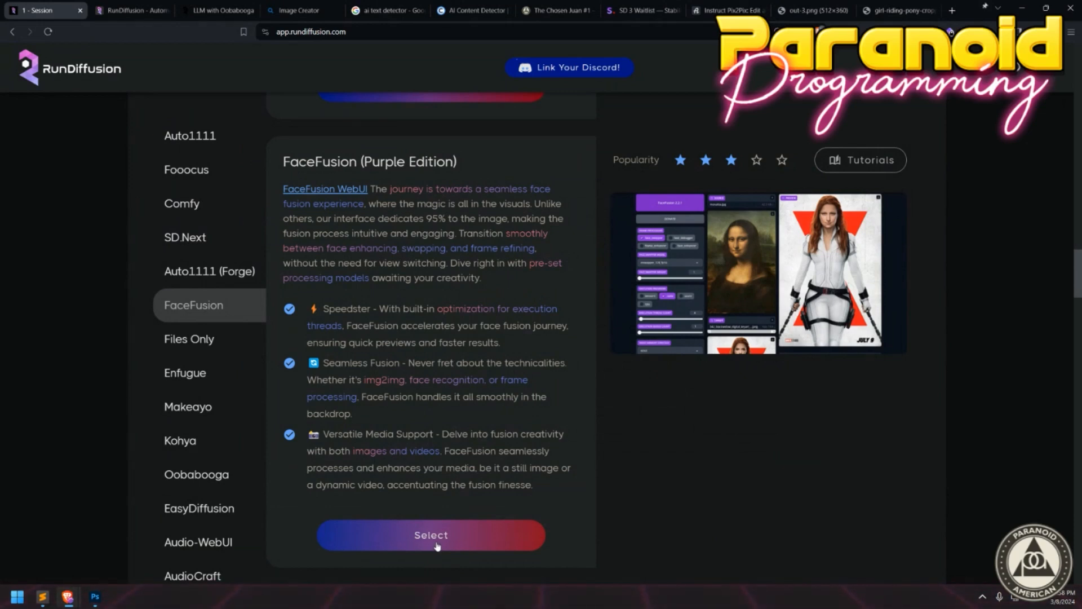
mouse_move(758, 278)
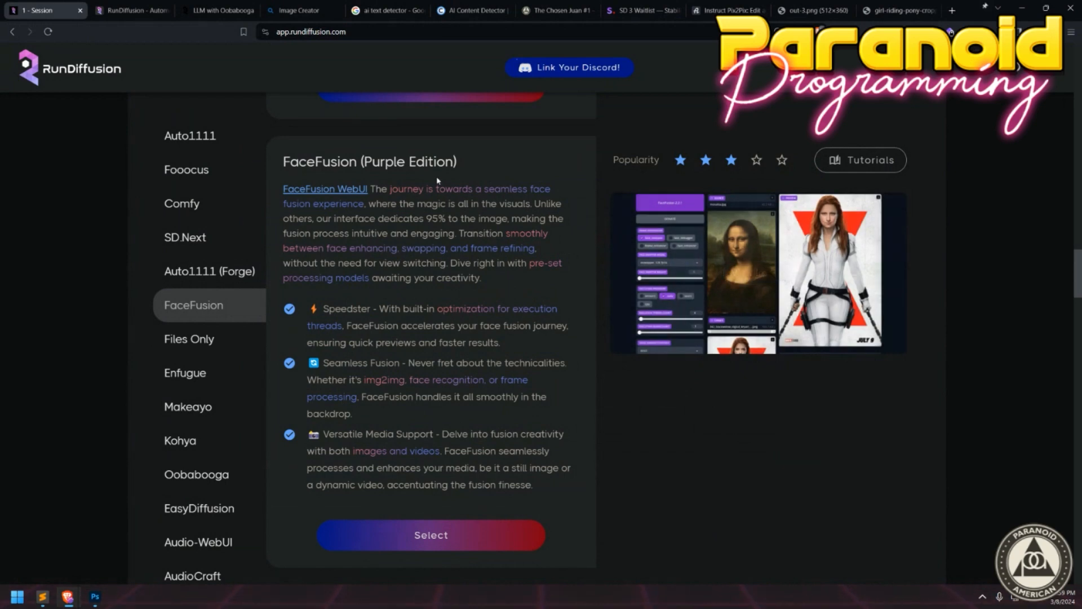
scroll(436, 175, up, 3)
click(371, 32)
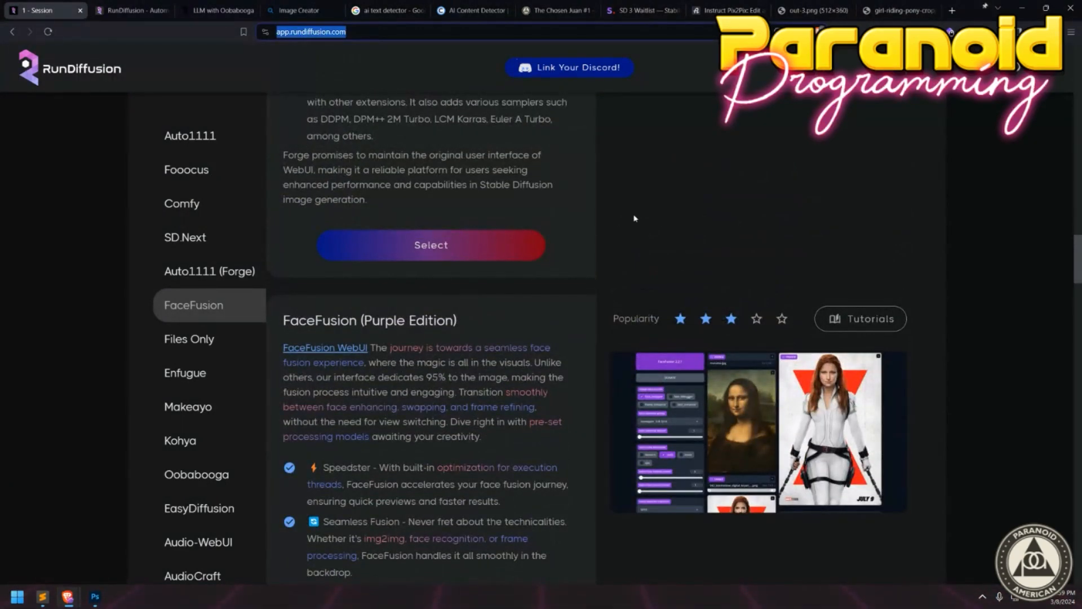
scroll(634, 218, down, 3)
click(725, 425)
mouse_move(741, 291)
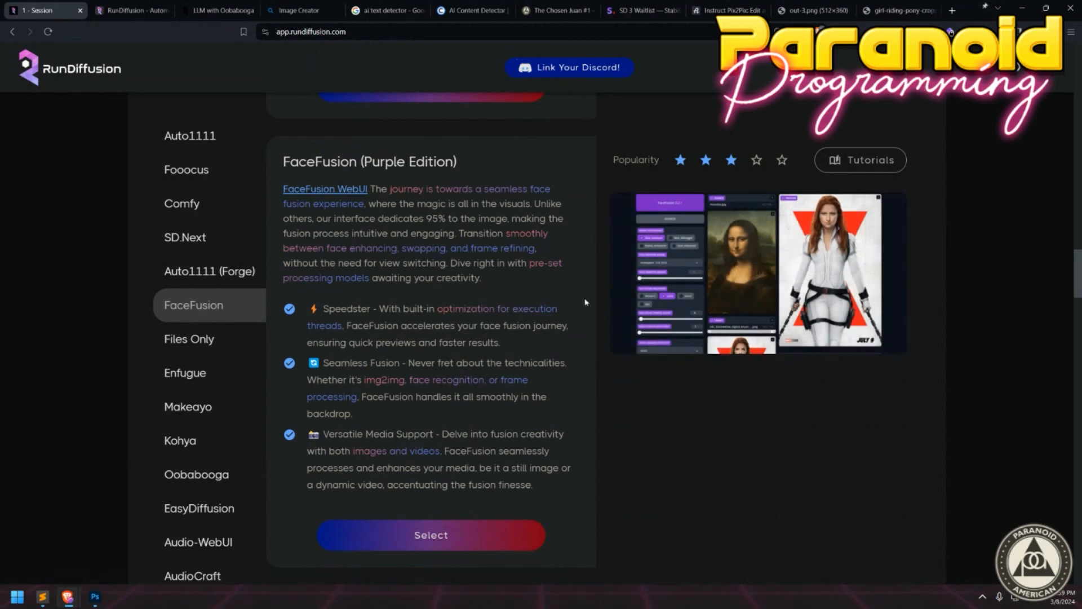
Open the ml folder on workspace (D:) in File Explorer and look through the locally installed AI tool folders.
key(super+e)
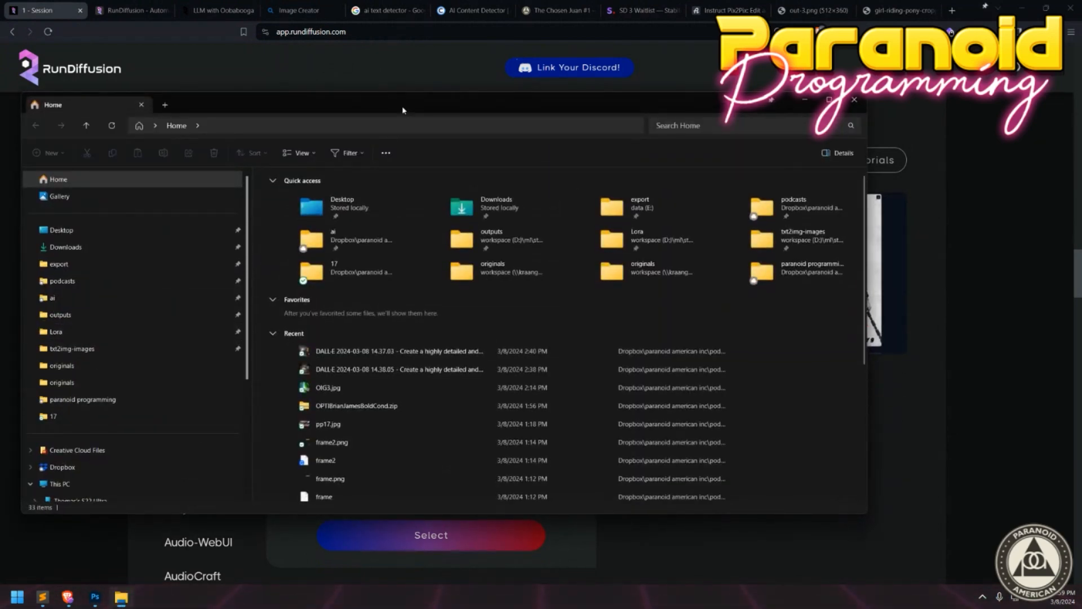
key(alt+F4)
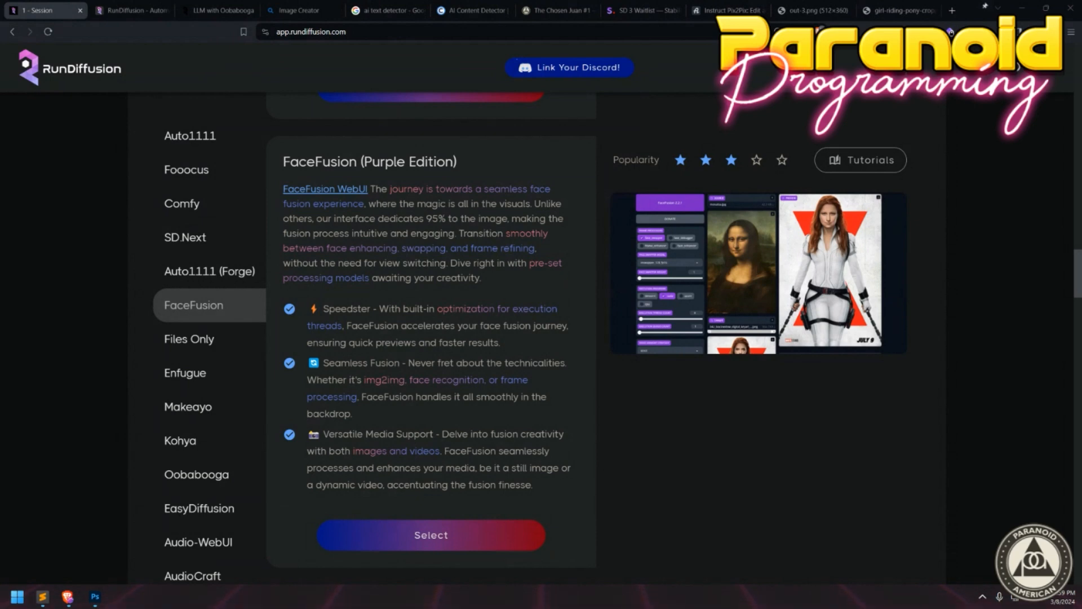
drag(0, 70, 387, 63)
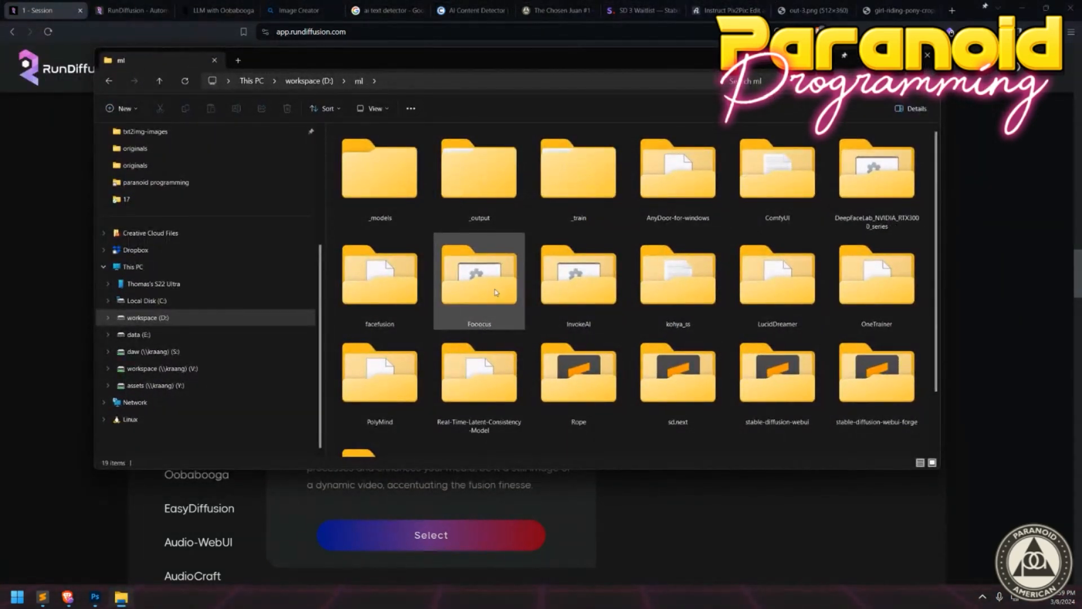
scroll(496, 292, down, 2)
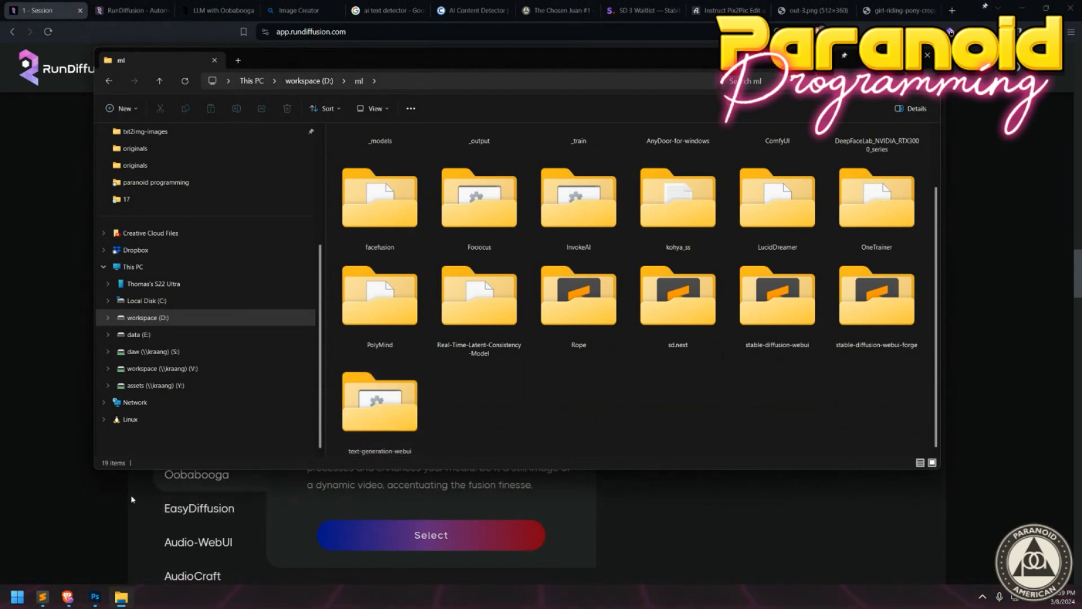
Go to the Oobabooga entry on RunDiffusion and look through its enlarged preview images of the text generation interface.
click(179, 489)
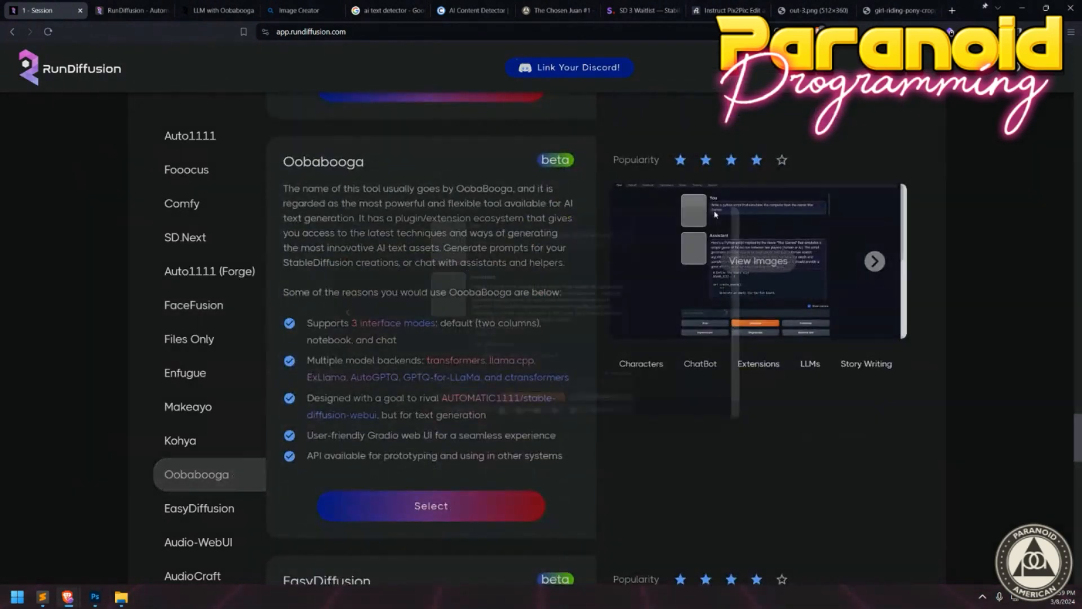
click(701, 249)
click(861, 322)
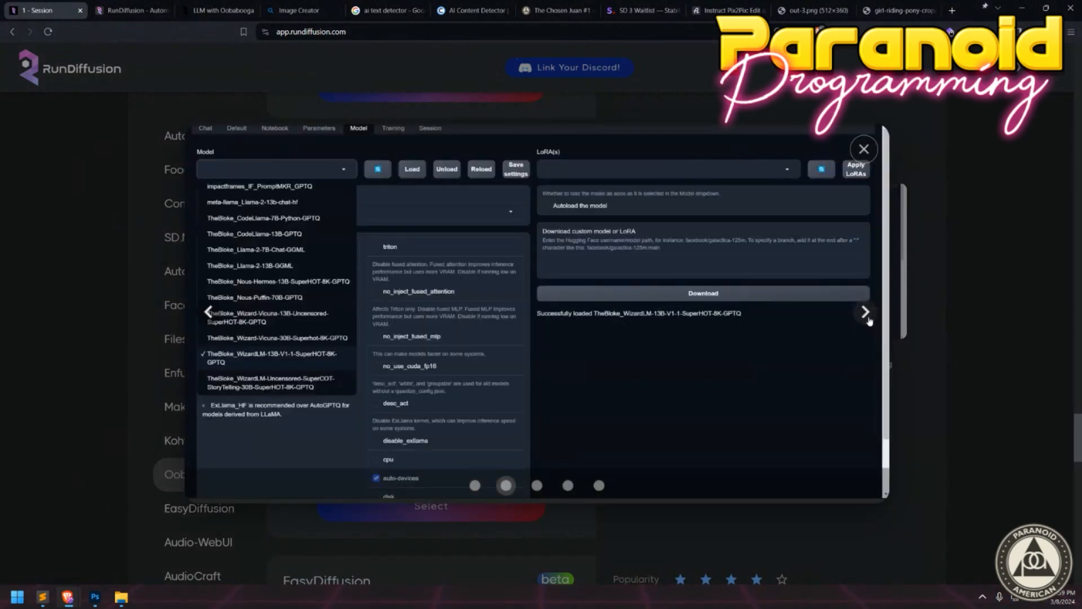
click(868, 322)
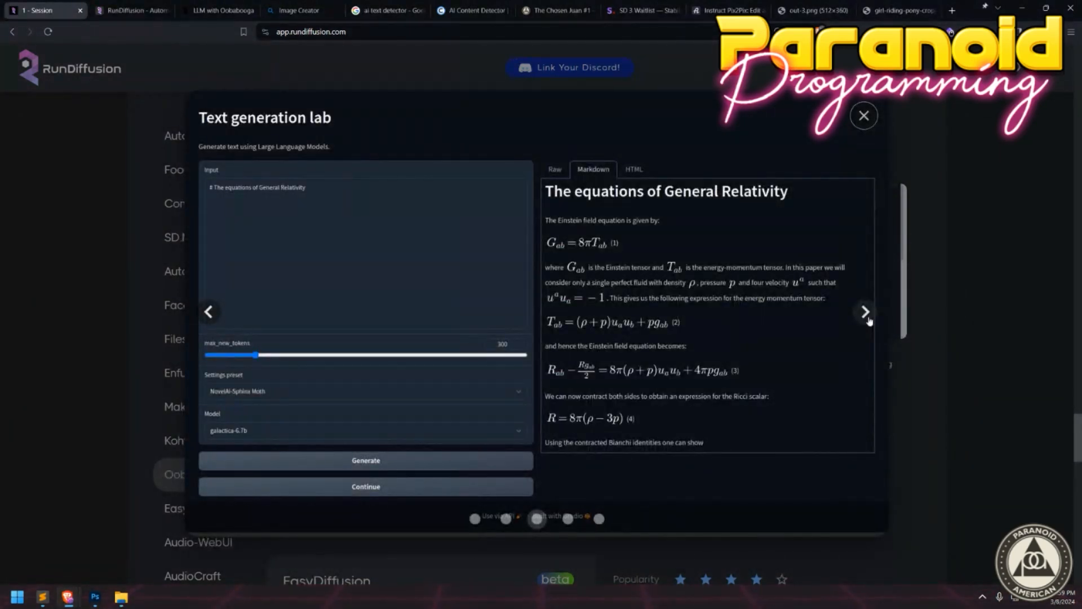
click(868, 320)
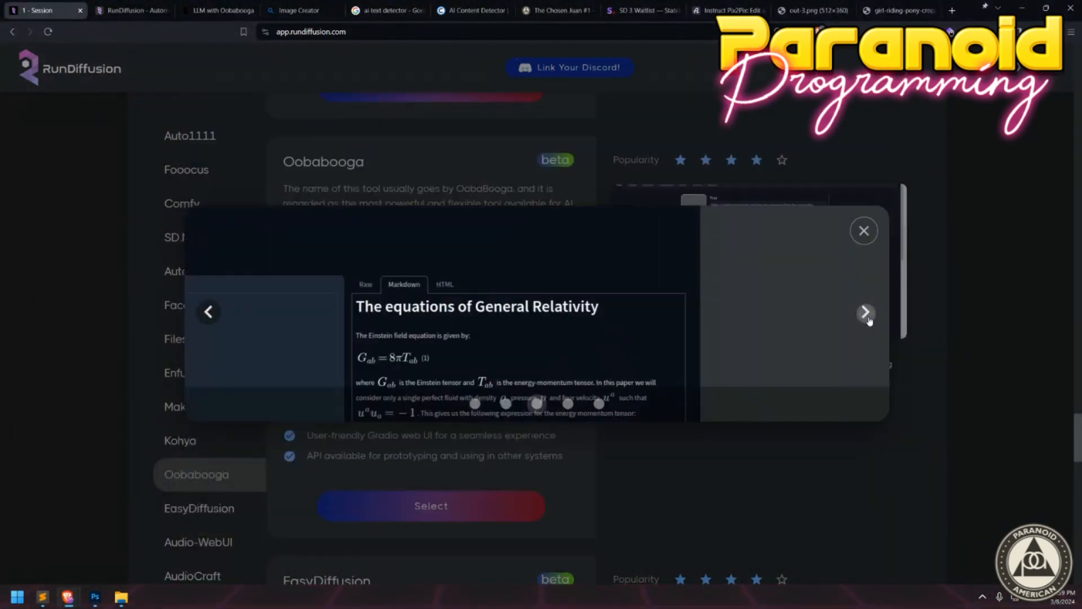
click(868, 320)
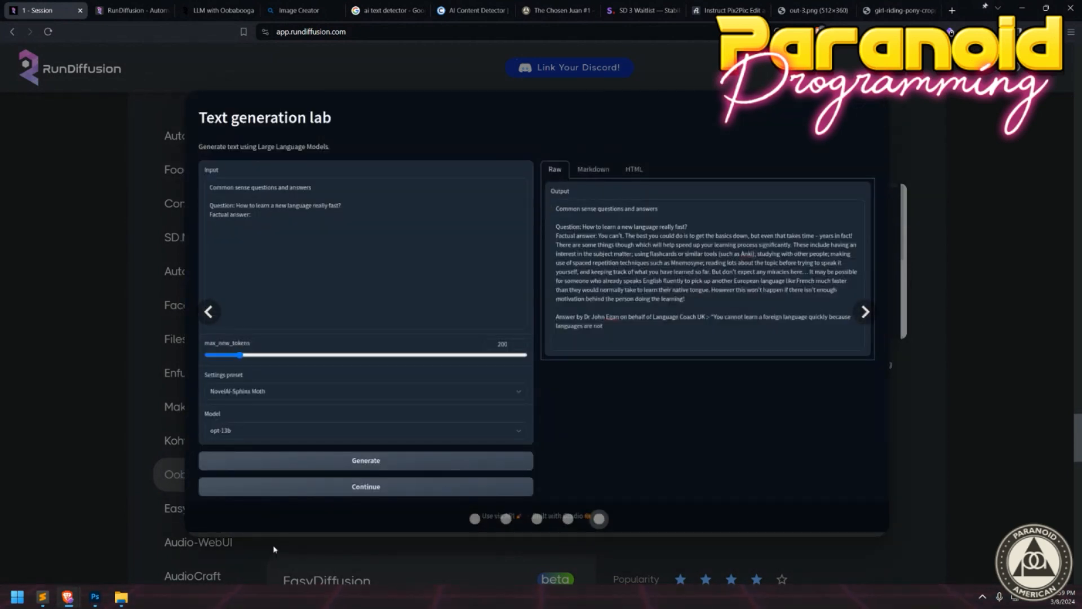
Switch to File Explorer to review the local ml folder, including text-generation-webui, and return to RunDiffusion with the enlarged preview closed.
click(121, 597)
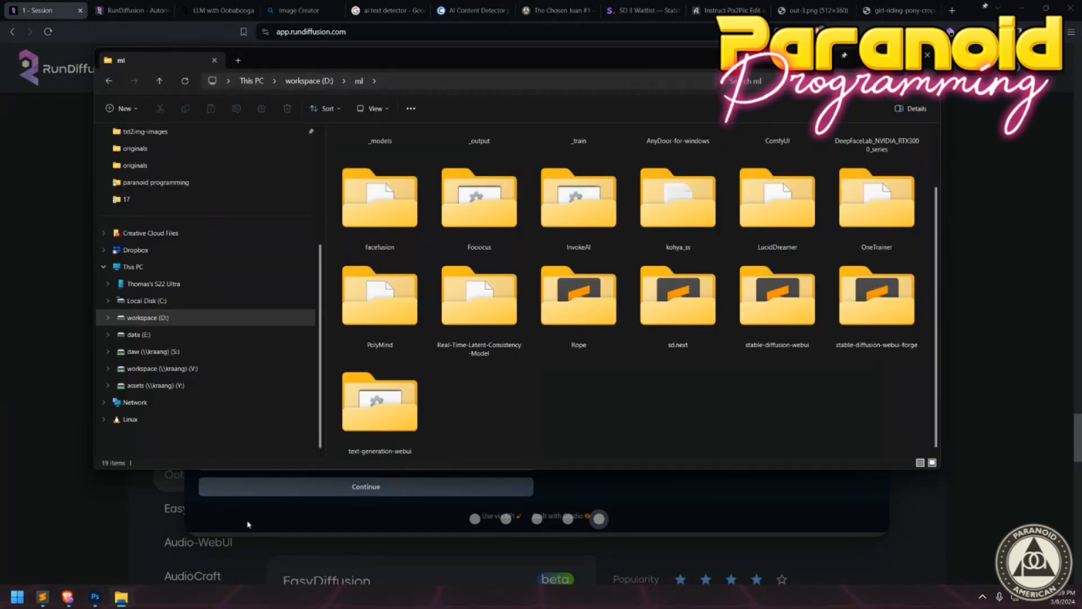
click(372, 414)
click(911, 345)
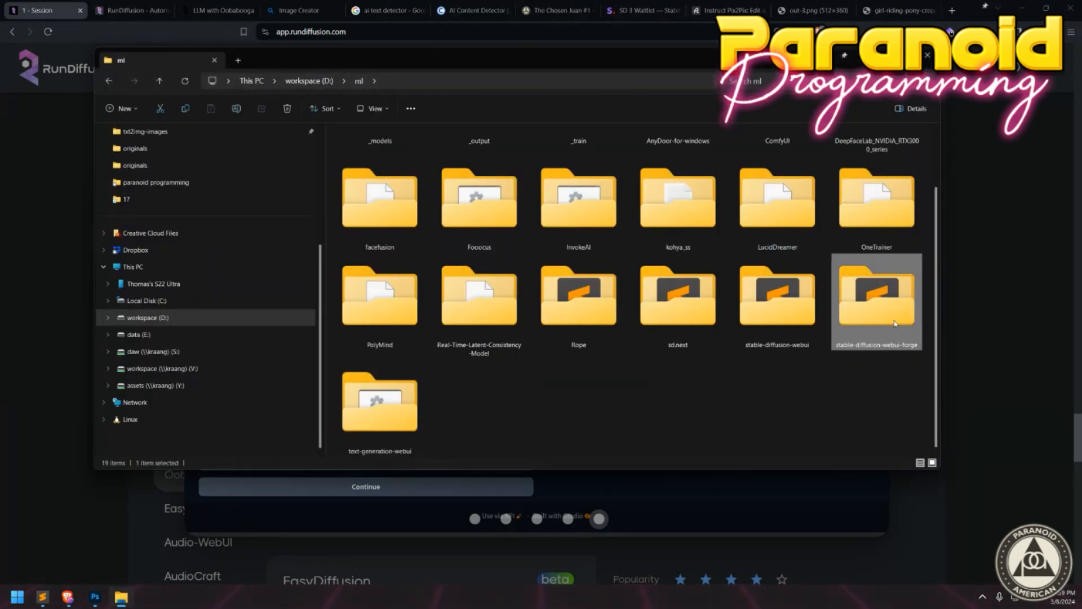
drag(874, 395, 767, 286)
scroll(479, 282, up, 2)
click(481, 296)
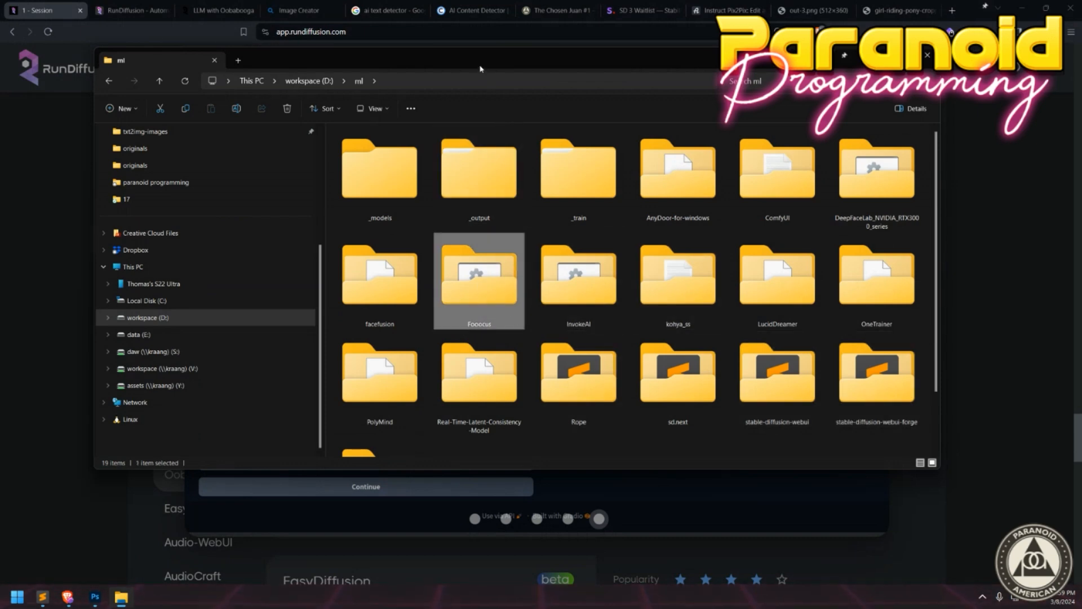
drag(496, 66, 445, 143)
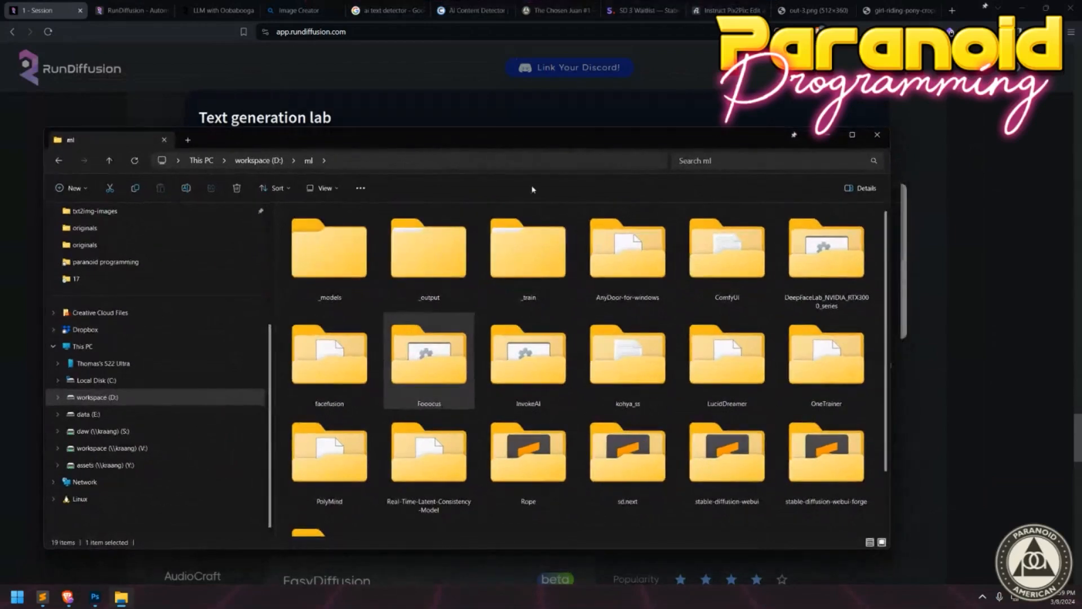
click(827, 136)
click(863, 115)
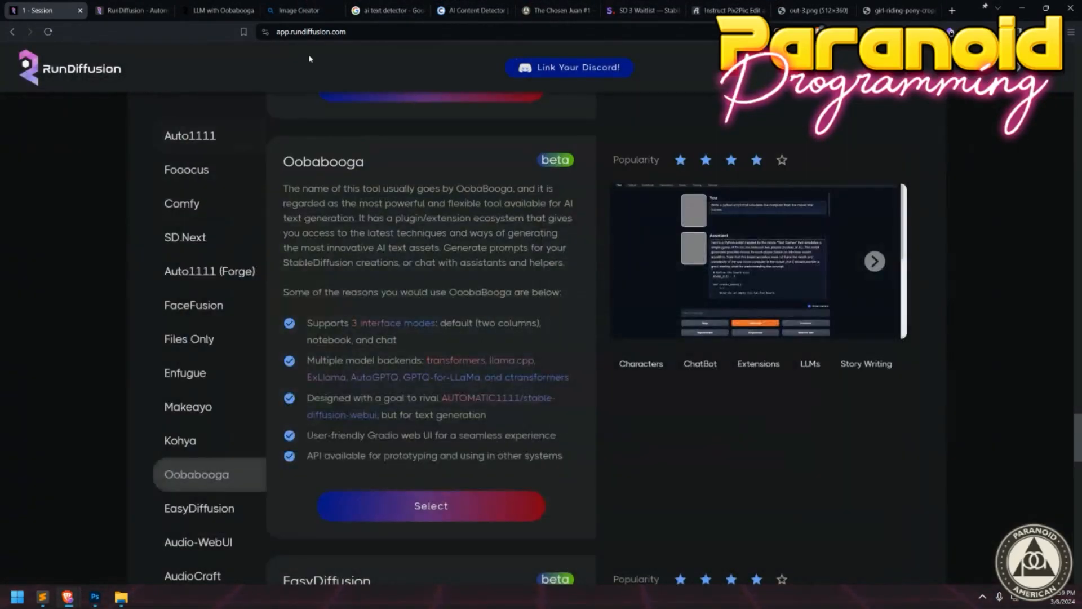
Read the Oobabooga description and the neighbouring Kohya SS entry in the app list.
scroll(313, 218, up, 6)
scroll(313, 218, down, 6)
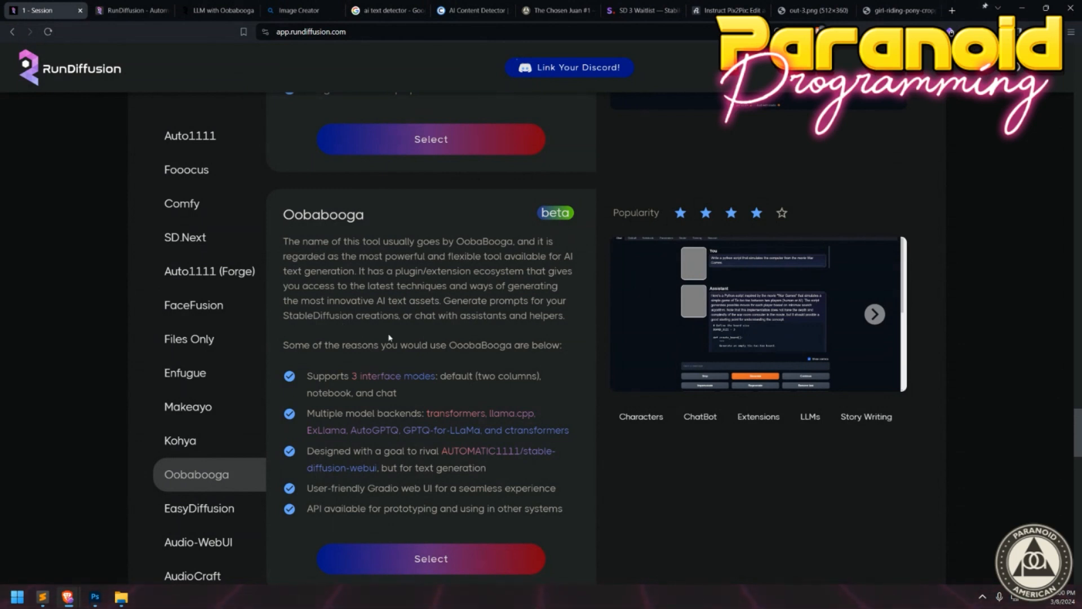
click(216, 473)
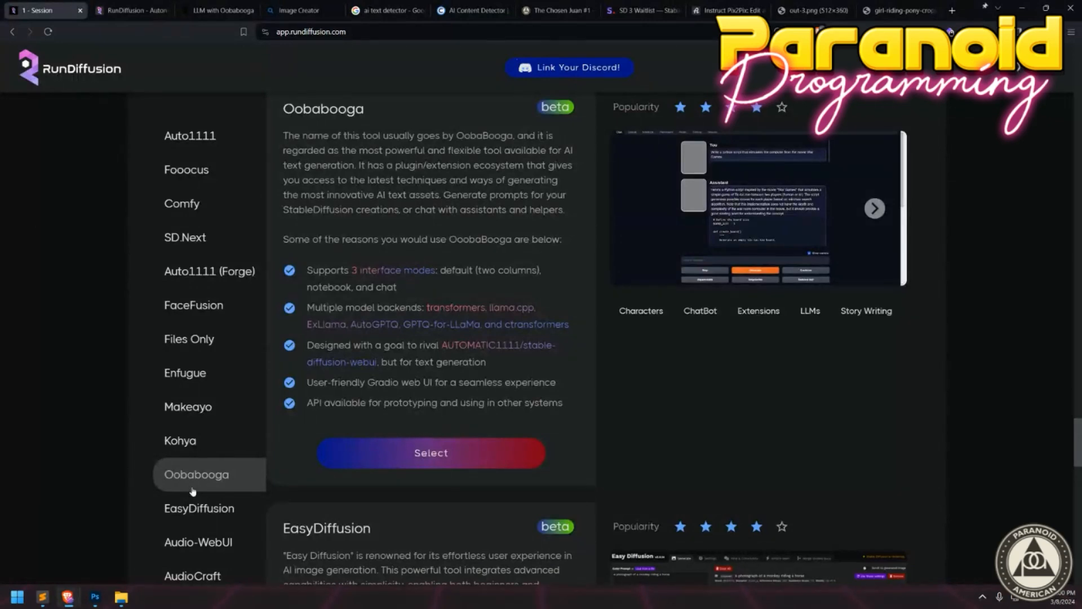
scroll(450, 401, up, 8)
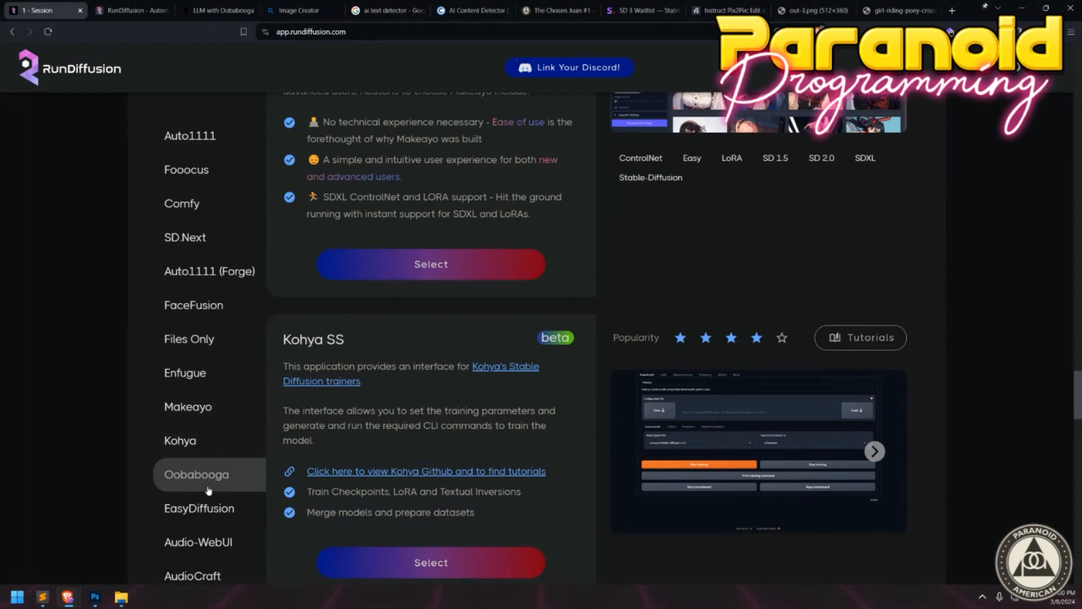
scroll(194, 422, down, 3)
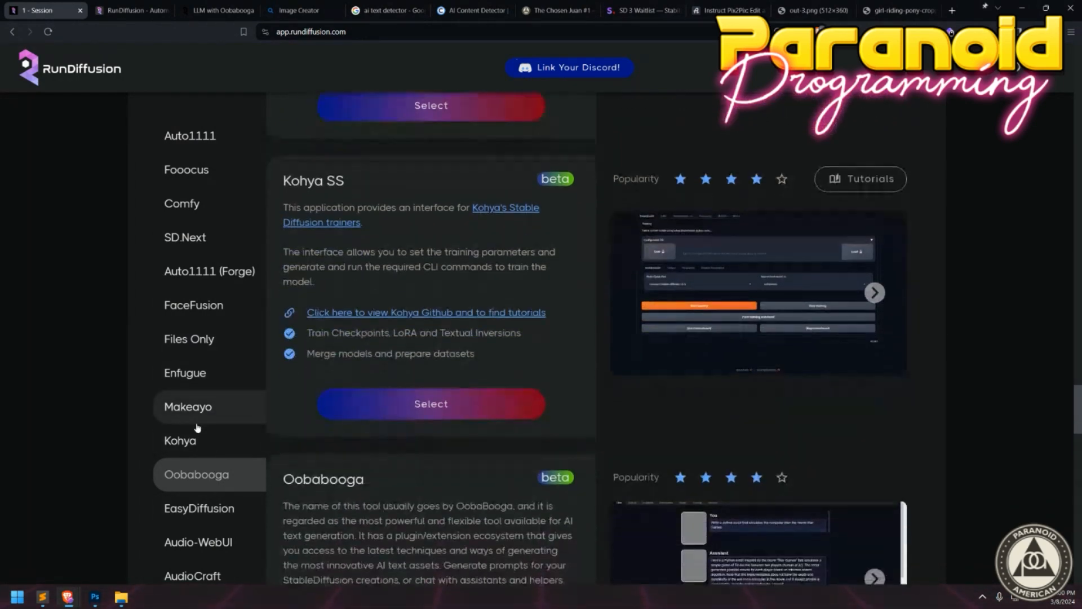
Browse the EasyDiffusion, Audio-WebUI and AudioCraft entries and return to the Oobabooga entry.
click(199, 510)
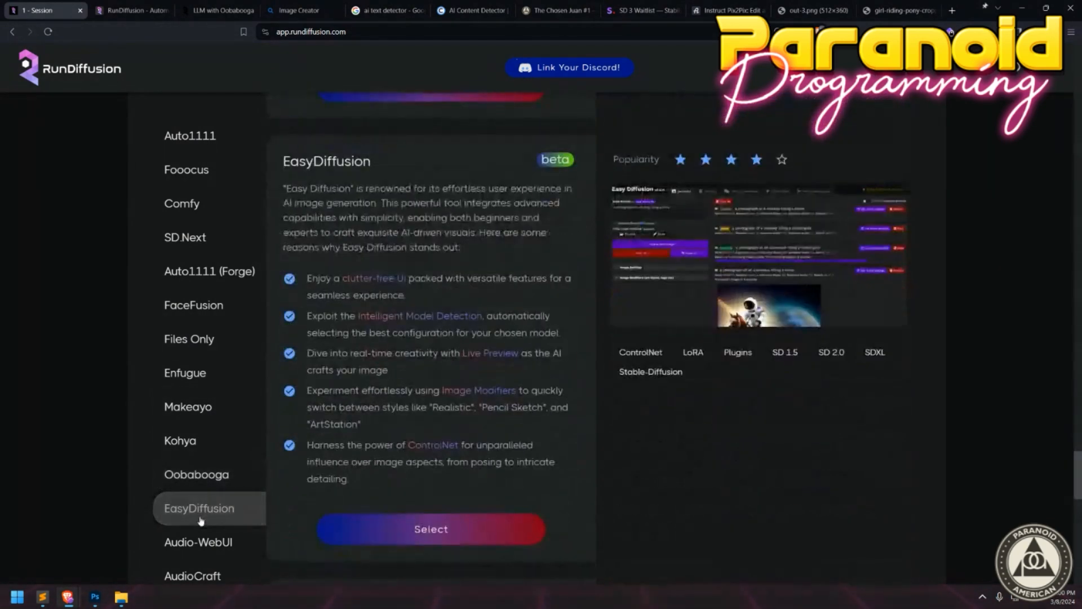
click(196, 545)
click(198, 572)
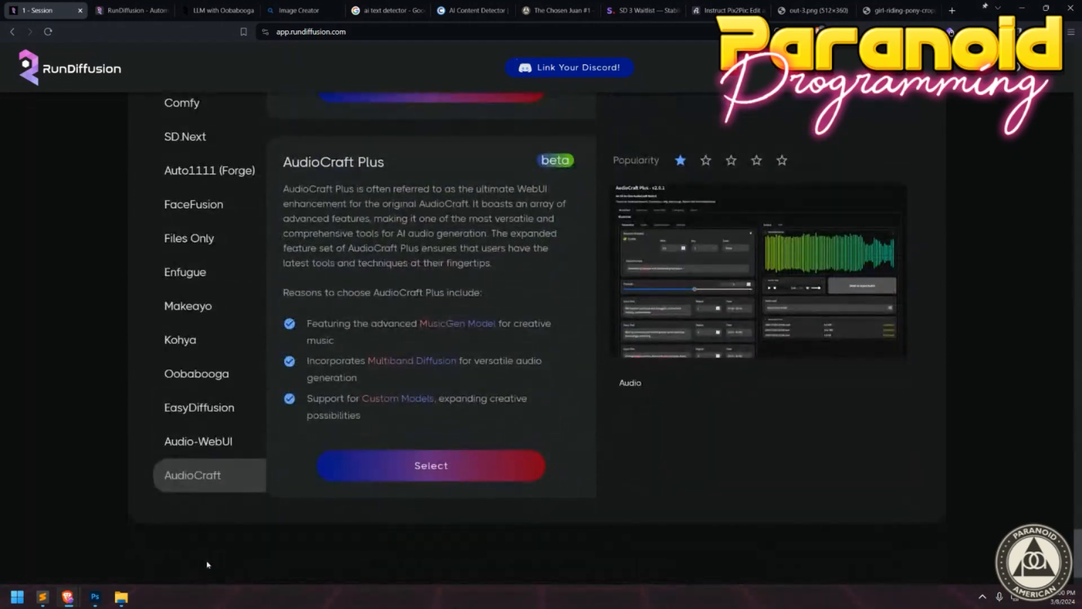
click(189, 379)
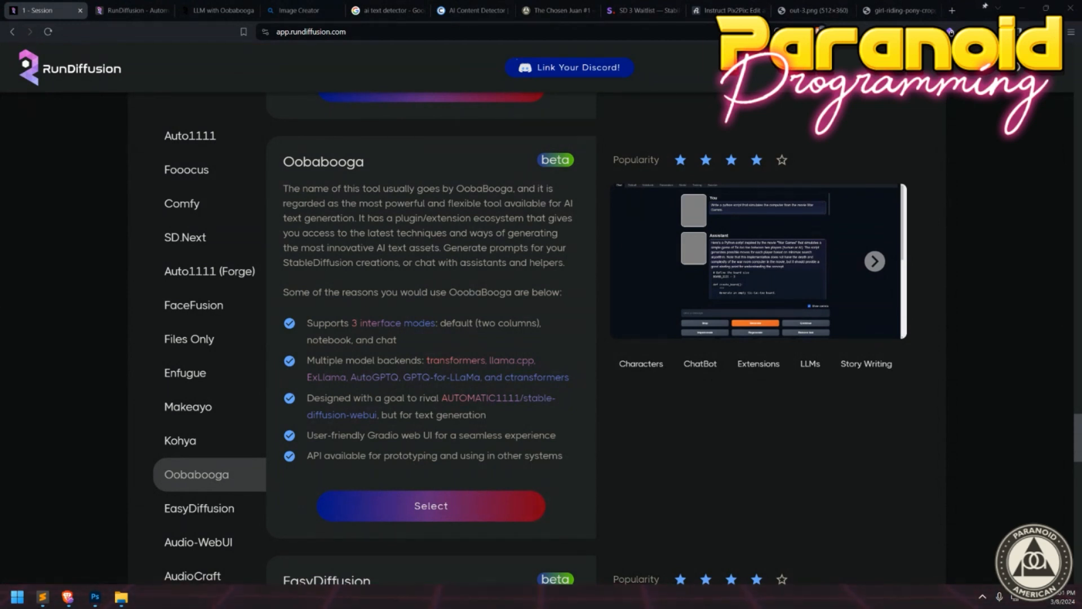
Open civitai.com in a private Brave window.
drag(0, 218, 258, 157)
double_click(354, 145)
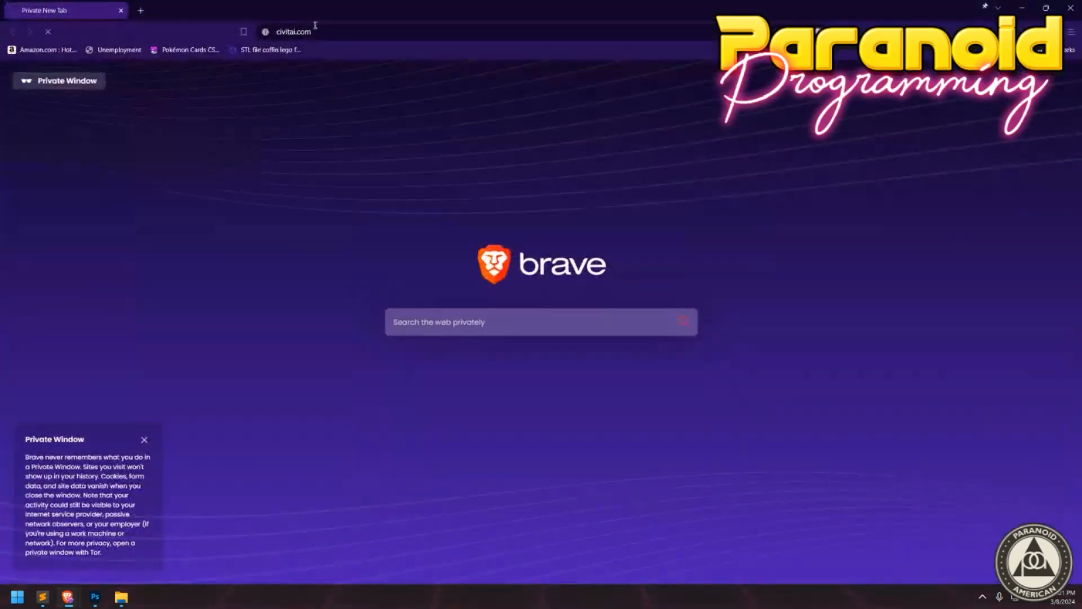
click(344, 31)
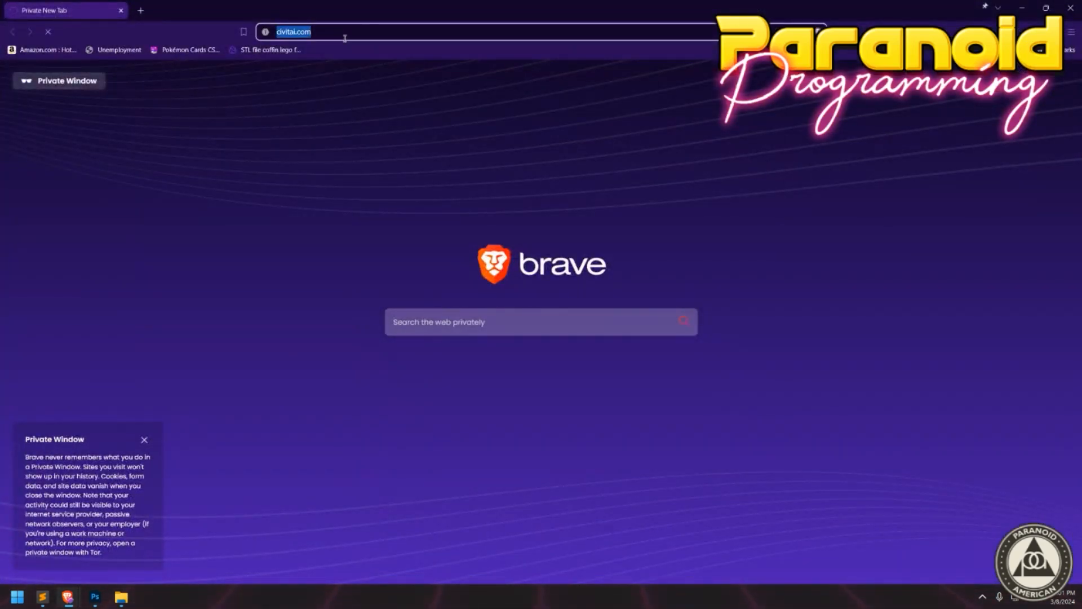
click(344, 38)
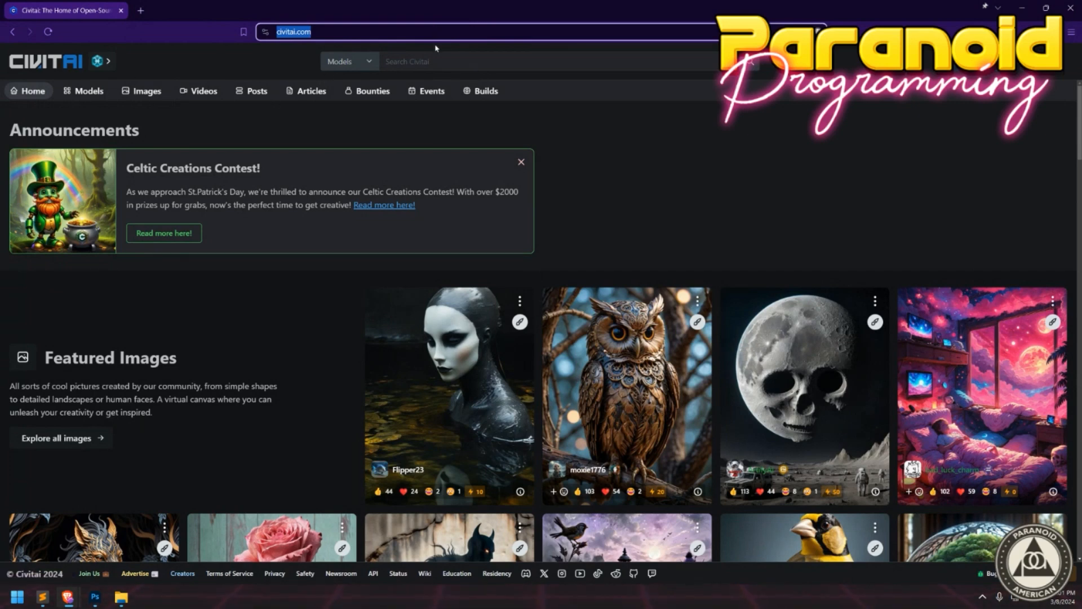
click(649, 187)
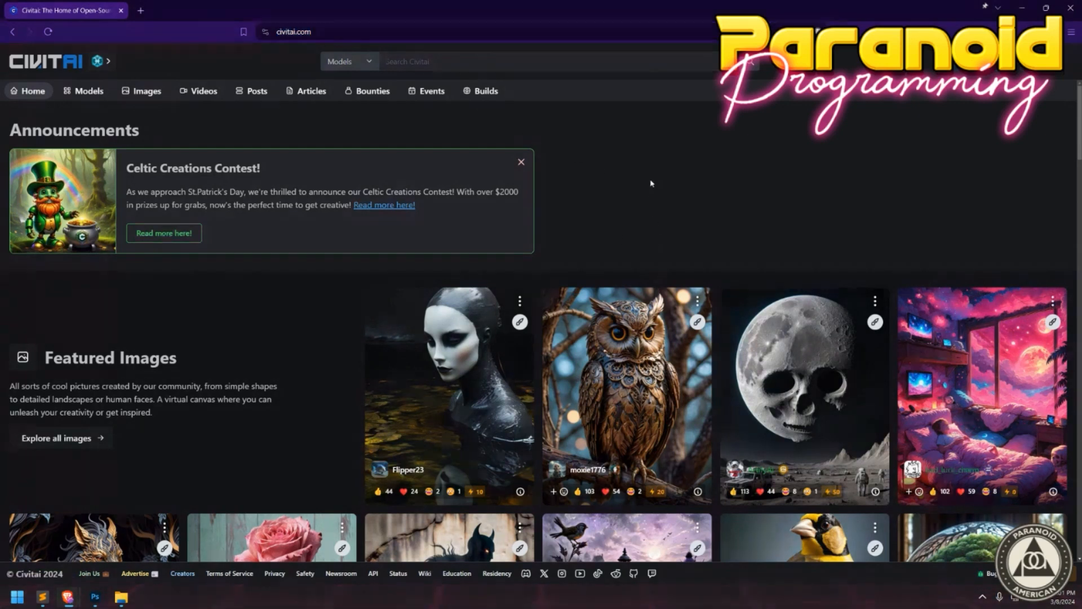
Browse the Featured Images on the Civitai home page and open the steampunk owl image.
scroll(648, 182, down, 3)
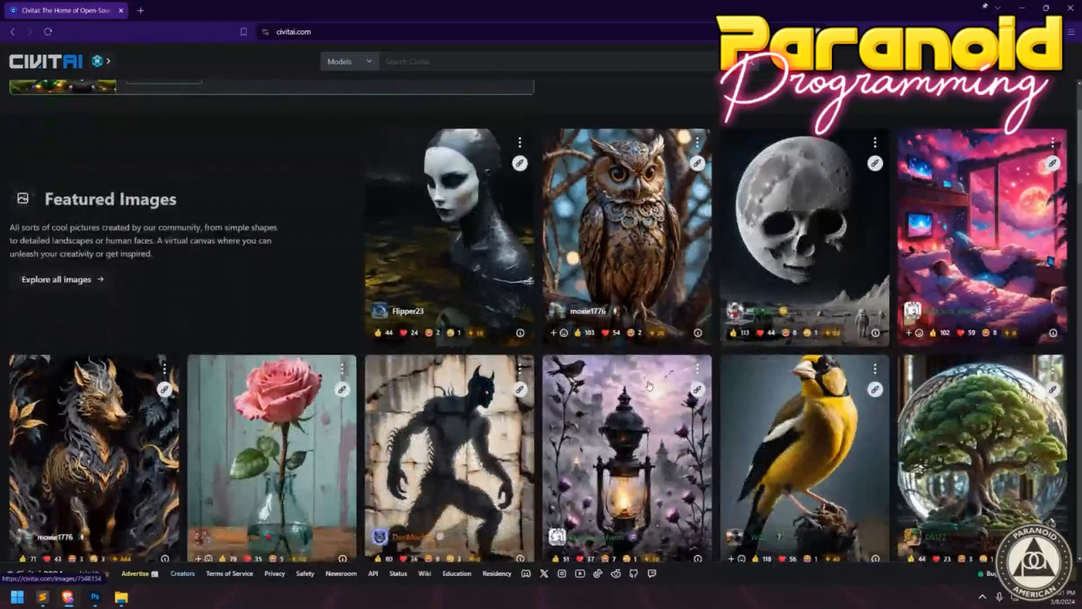
scroll(648, 182, down, 2)
scroll(648, 182, up, 3)
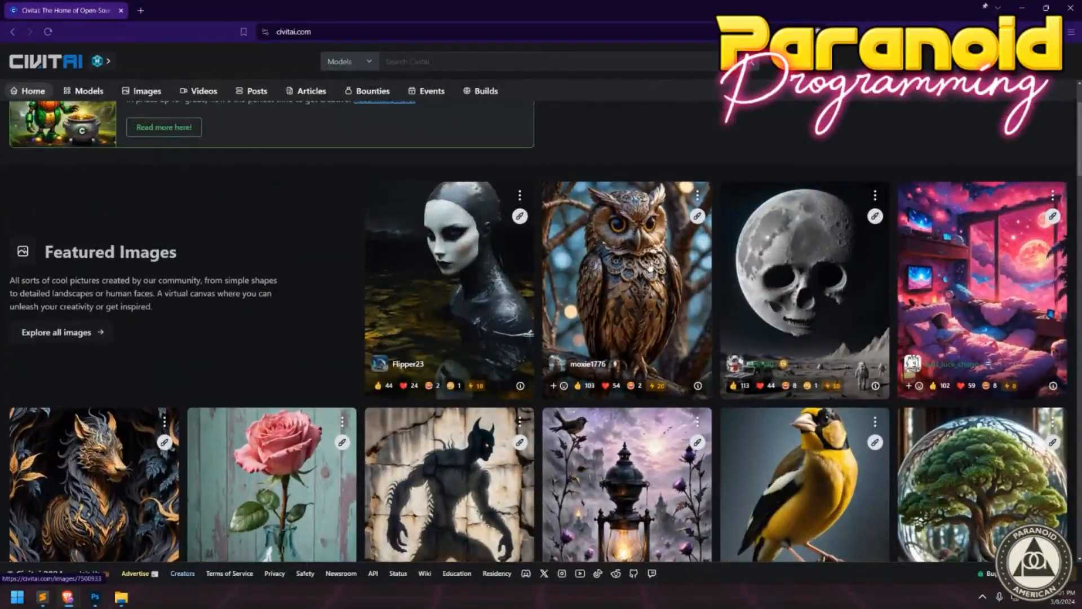
click(621, 269)
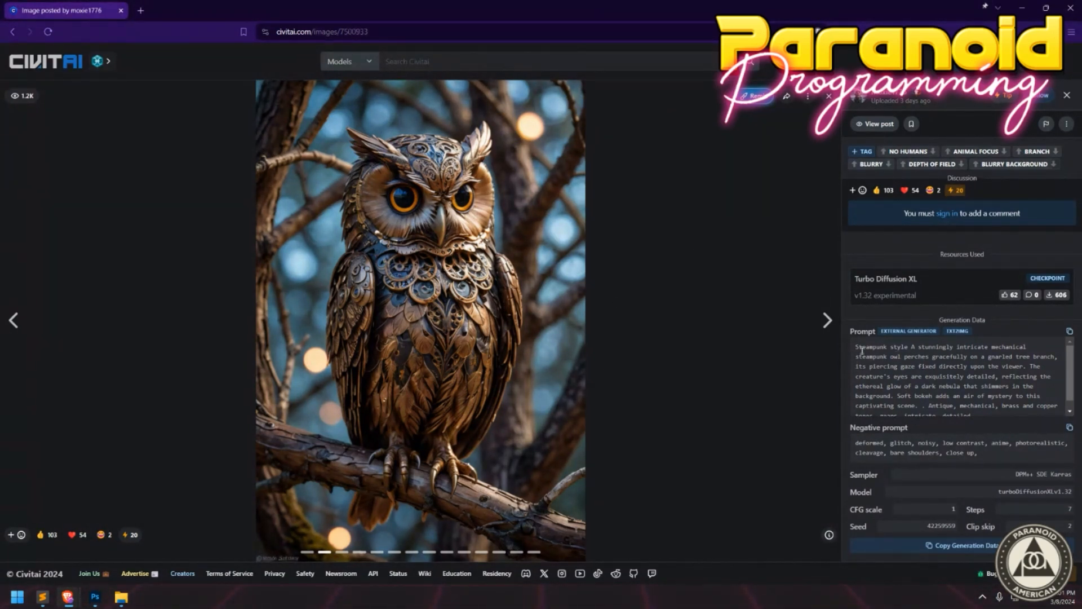
Highlight the owl image's full generation prompt for reading and dismiss the newsletter sign-up.
drag(856, 349, 983, 396)
click(986, 396)
scroll(969, 386, down, 1)
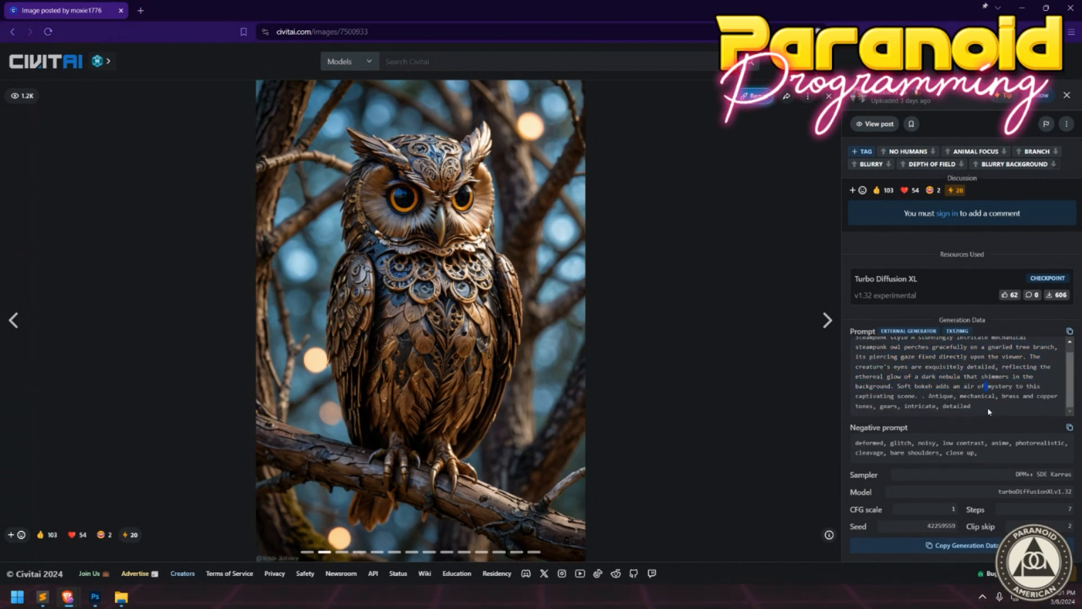
drag(987, 406, 859, 350)
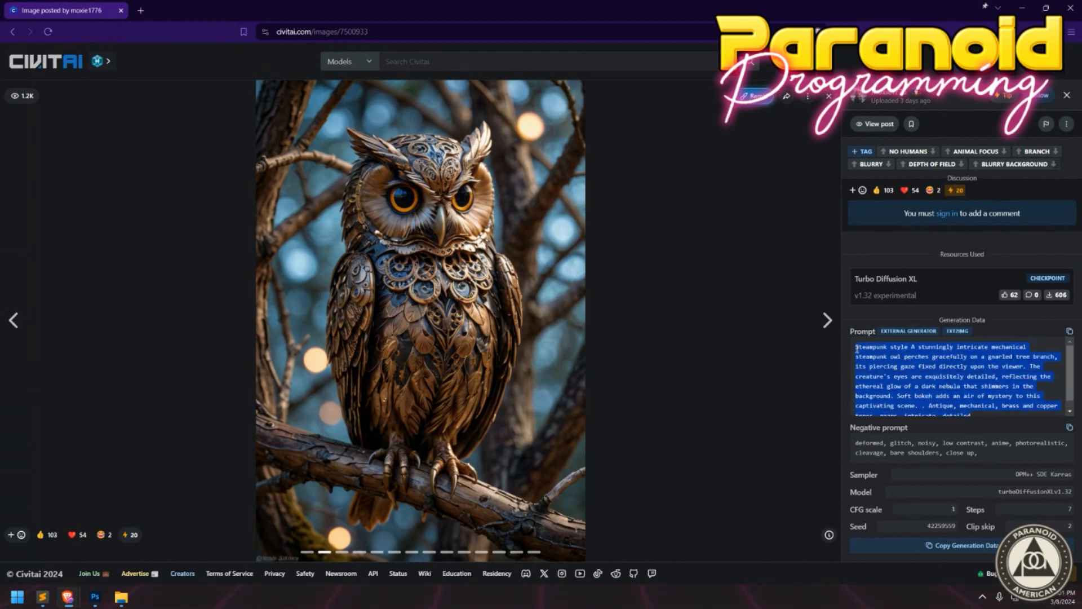
scroll(930, 403, down, 1)
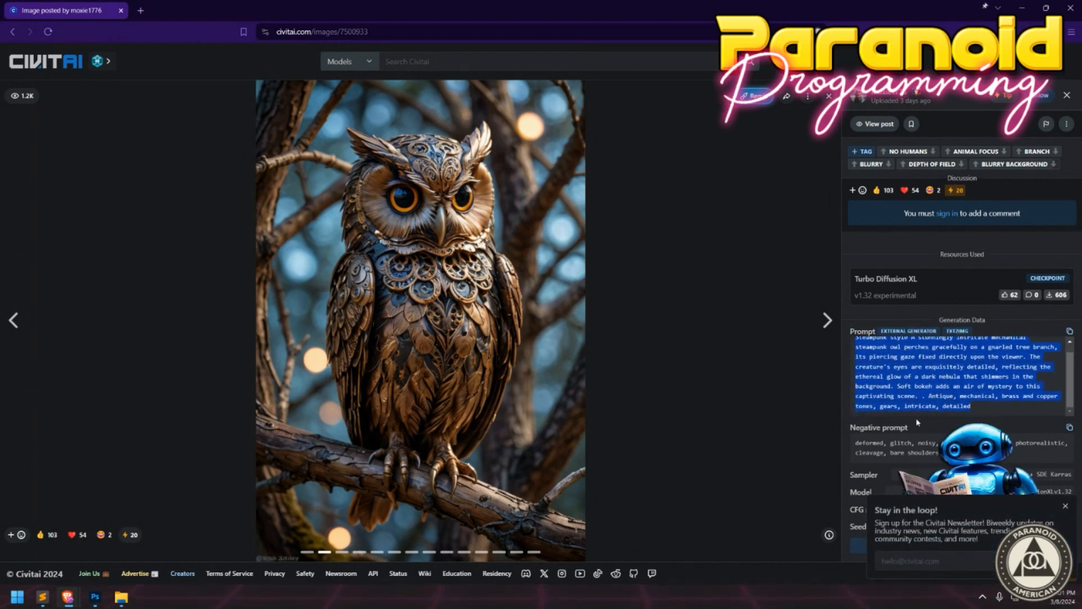
click(1065, 505)
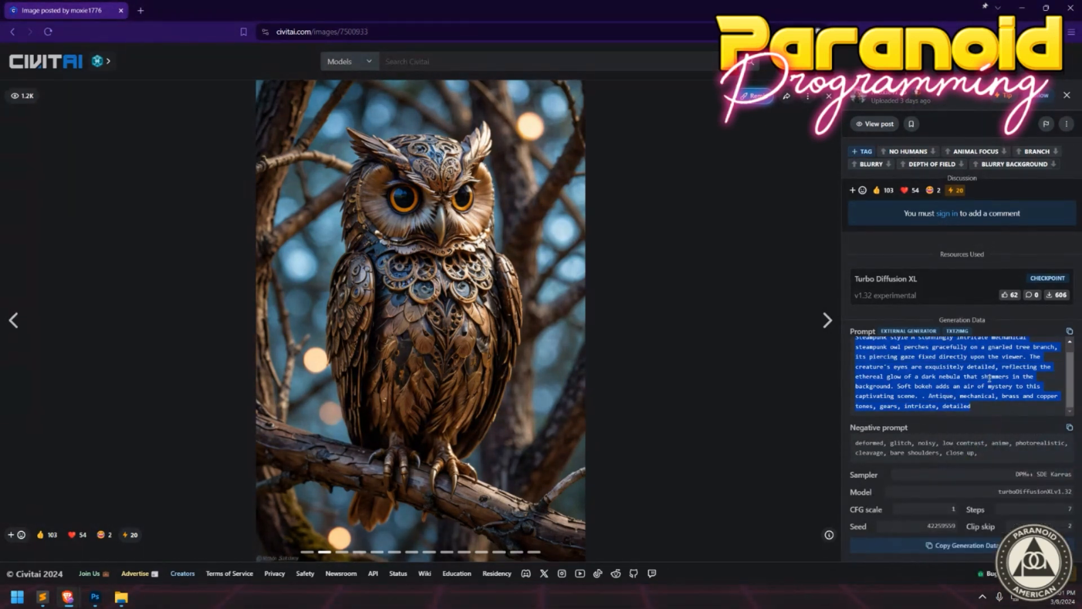
scroll(990, 357, up, 1)
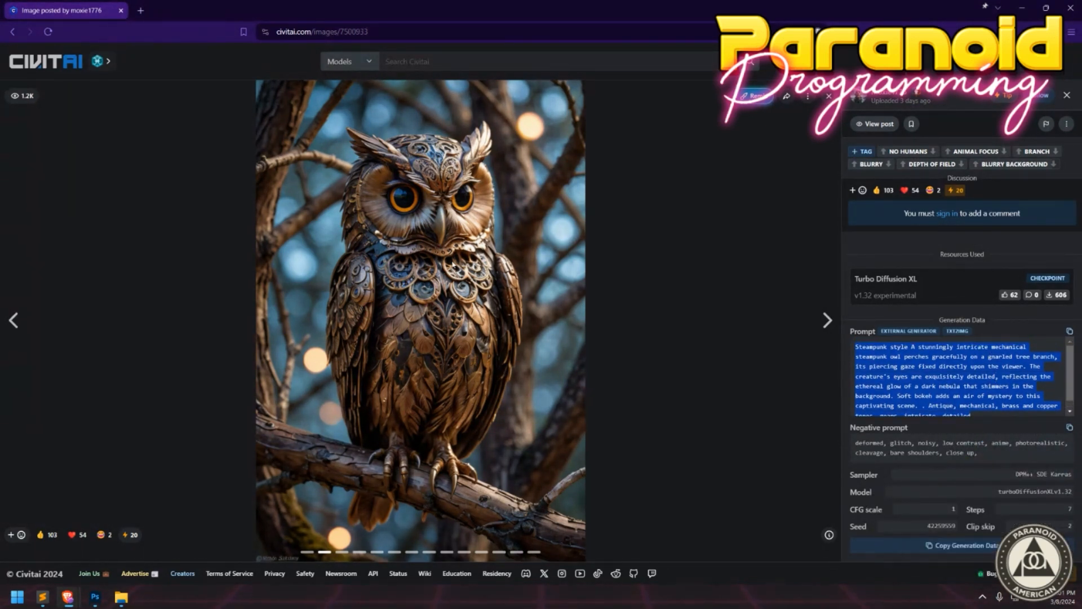
Search the Civitai models for "epstein" and open the Jeffrey Epstein XL LoRA page.
click(417, 61)
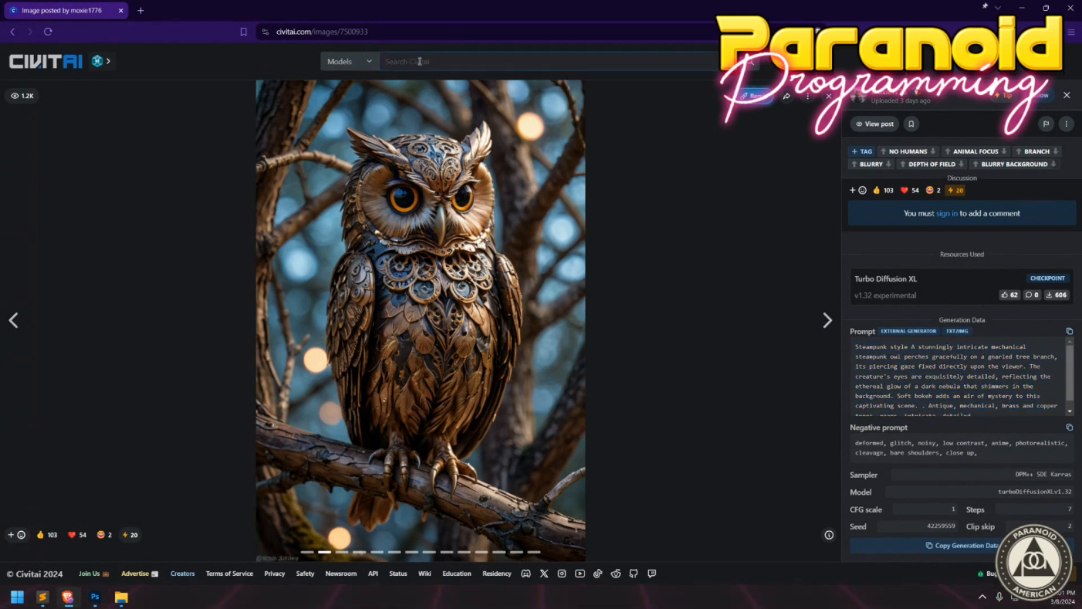
text(epstein)
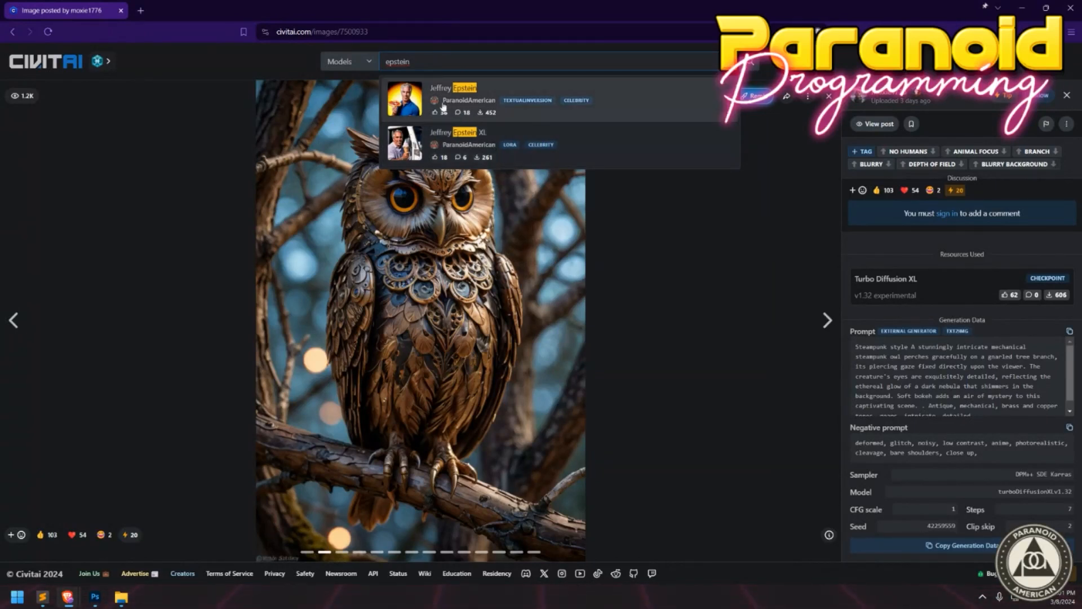
click(452, 137)
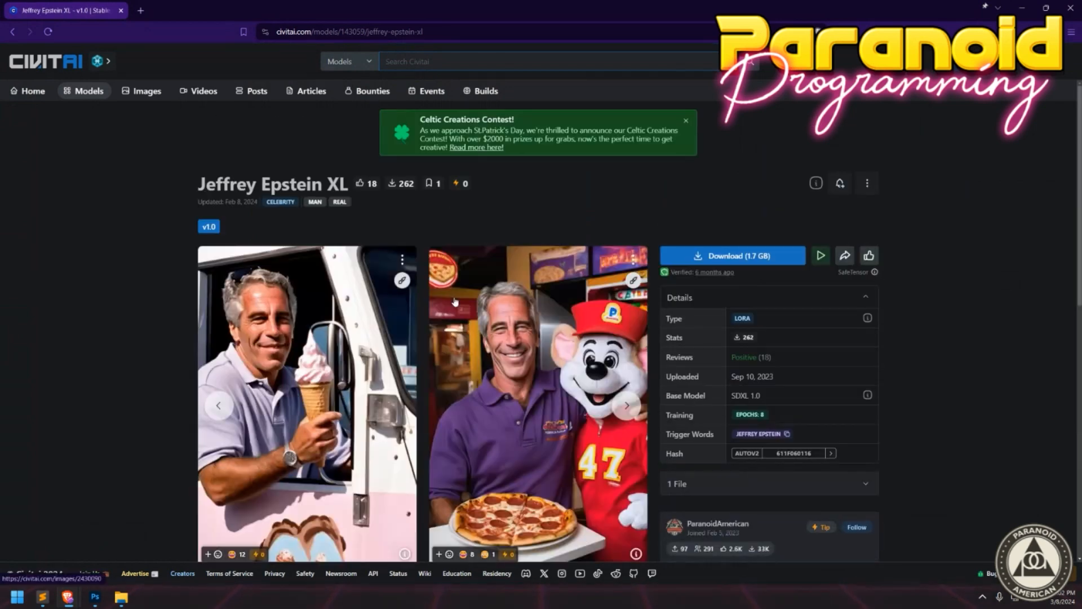
Open the model's ice cream truck sample image and enlarge the page to 133%.
scroll(350, 348, down, 1)
click(351, 348)
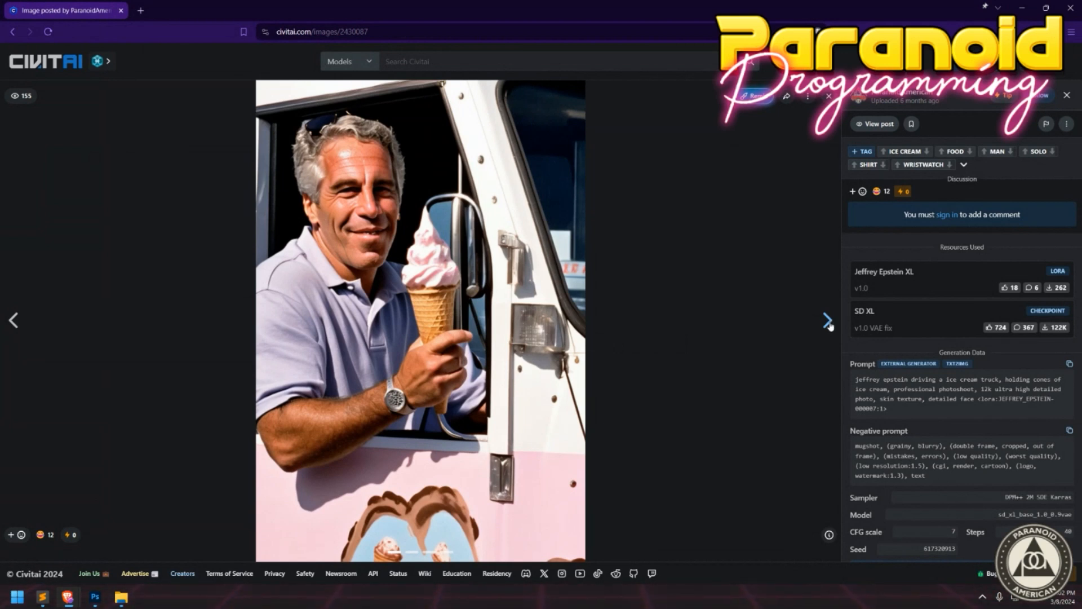
key(ctrl+plus)
key(ctrl+plus)
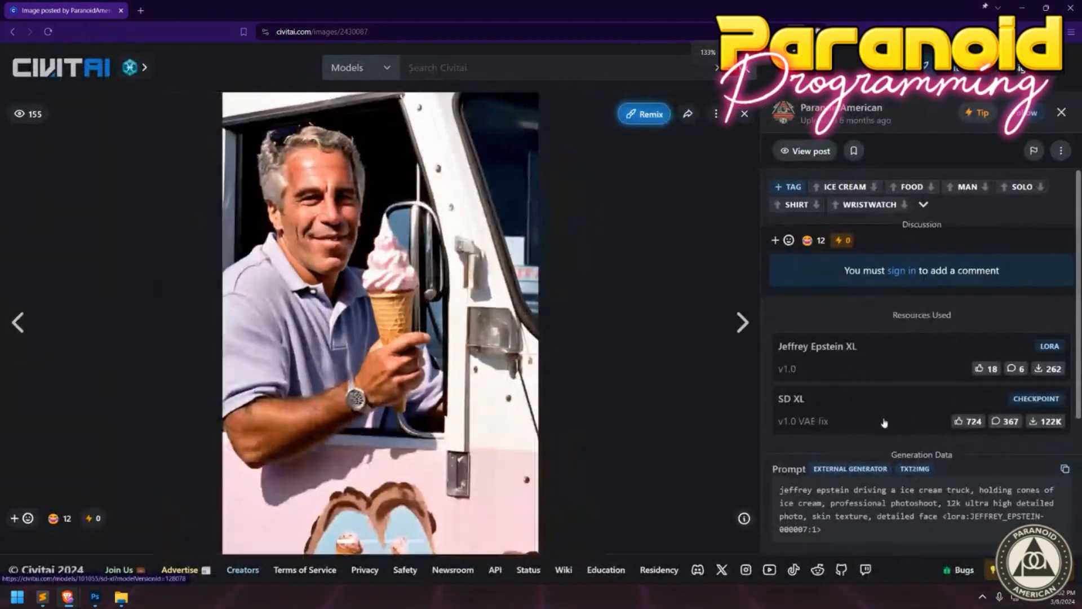
Highlight the <lora:JEFFREY_EPSTEIN-000007:1> tag at the end of the ice cream truck image's prompt.
scroll(832, 476, down, 1)
drag(832, 477, 946, 486)
click(800, 440)
click(939, 465)
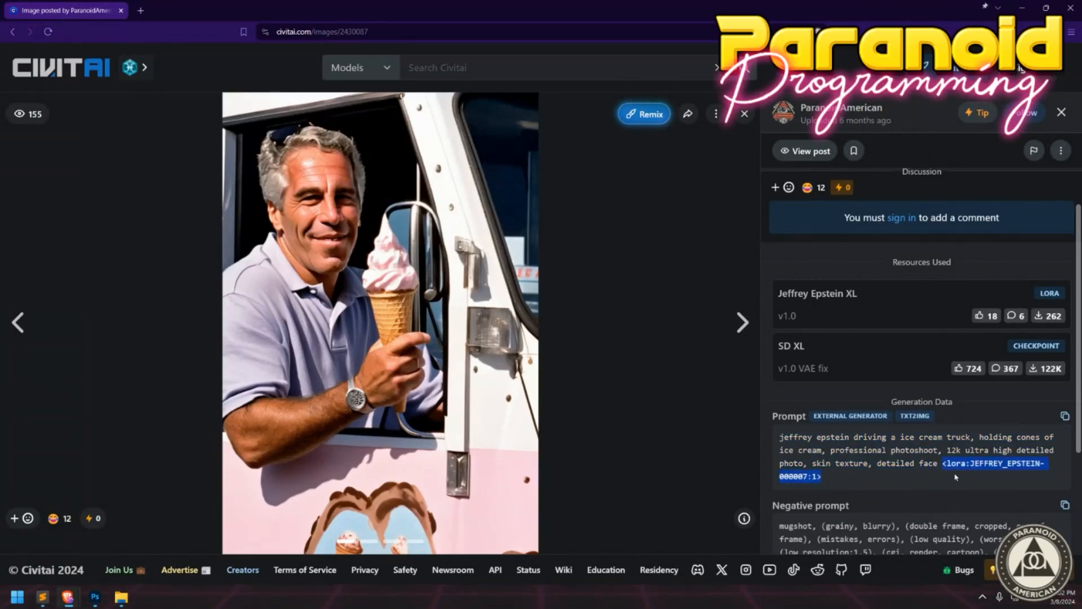
Highlight the JEFFREY_EPSTEIN-000007:1 part of the prompt's LoRA tag and view the negative prompt and generation settings.
click(950, 463)
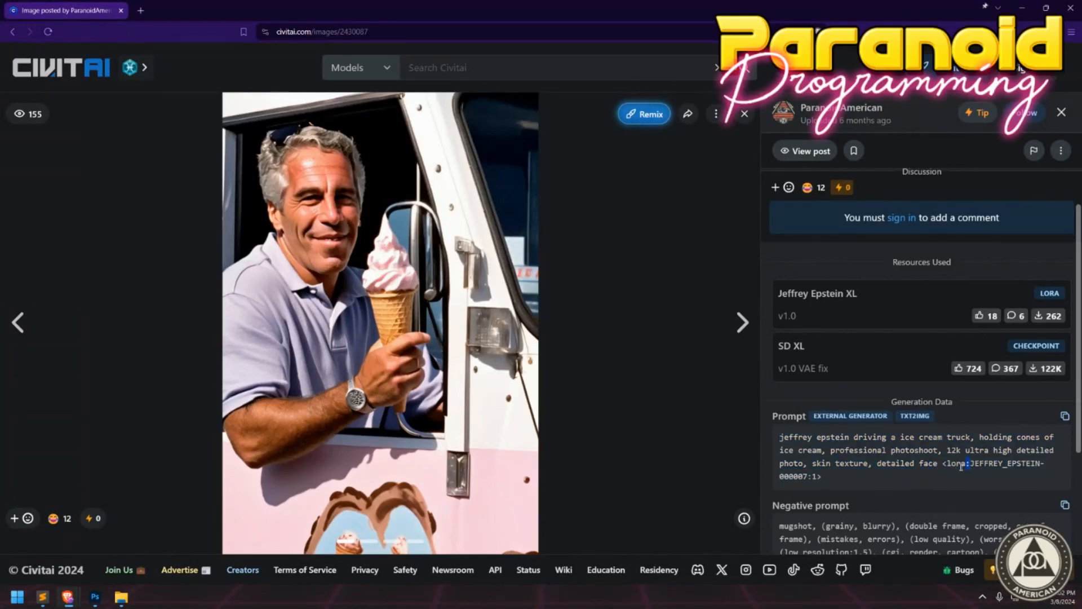
drag(970, 463, 820, 477)
click(964, 461)
drag(968, 463, 824, 479)
click(958, 463)
scroll(849, 473, down, 2)
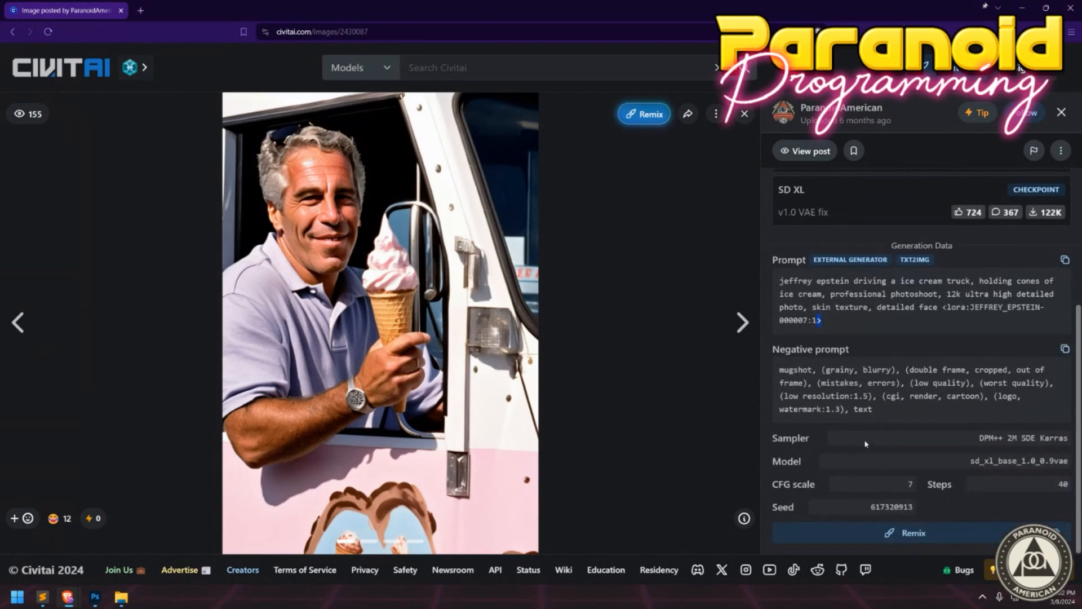
scroll(930, 416, up, 4)
Page through the Epstein model's pizza, astronaut and bunny costume sample images and return to the ice cream truck image.
click(743, 321)
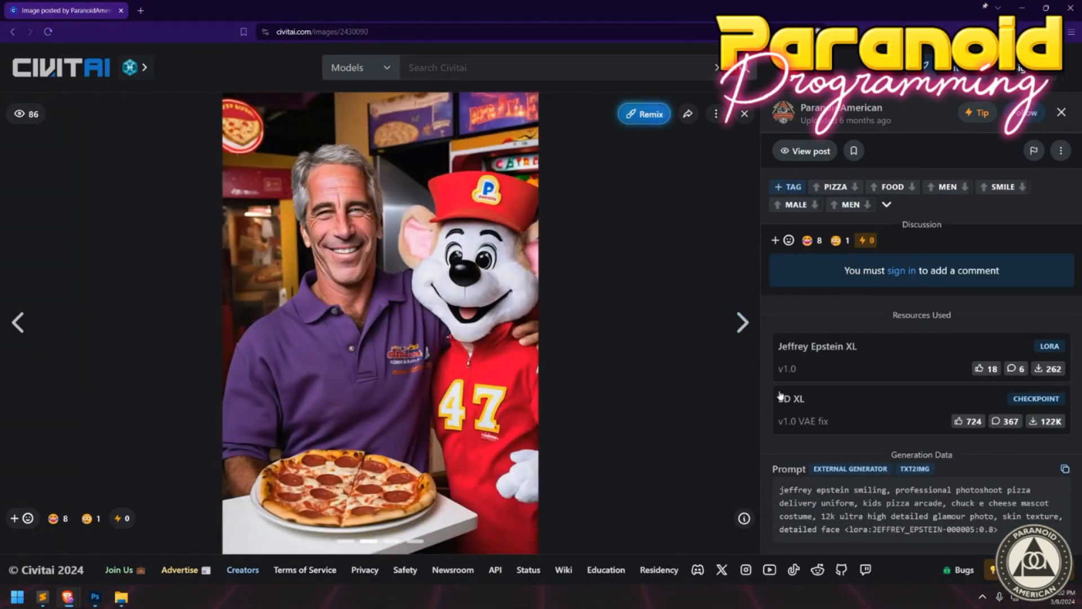
scroll(891, 467, down, 2)
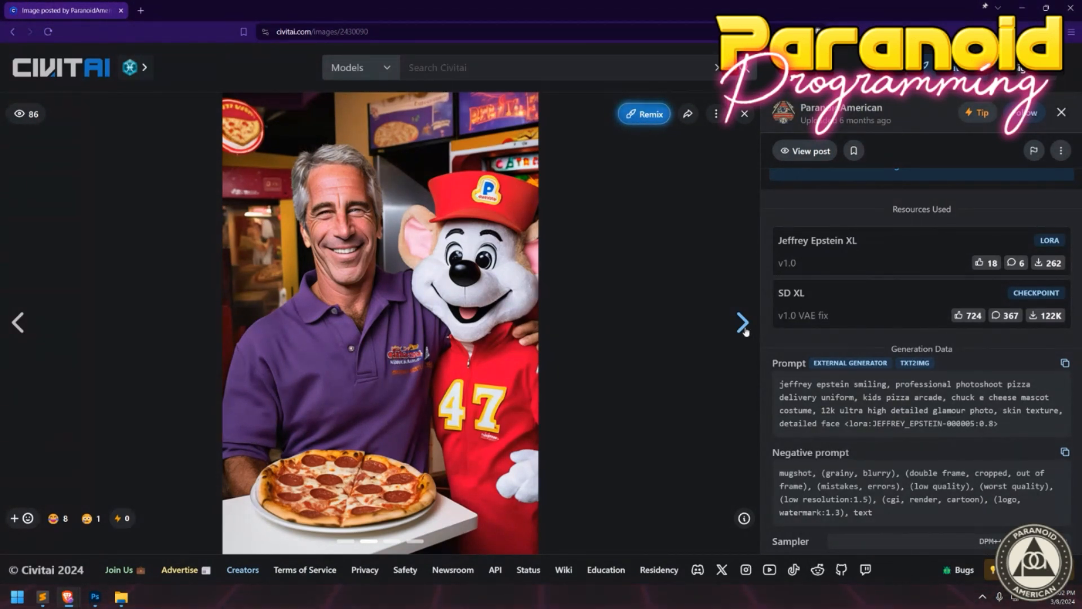
click(744, 331)
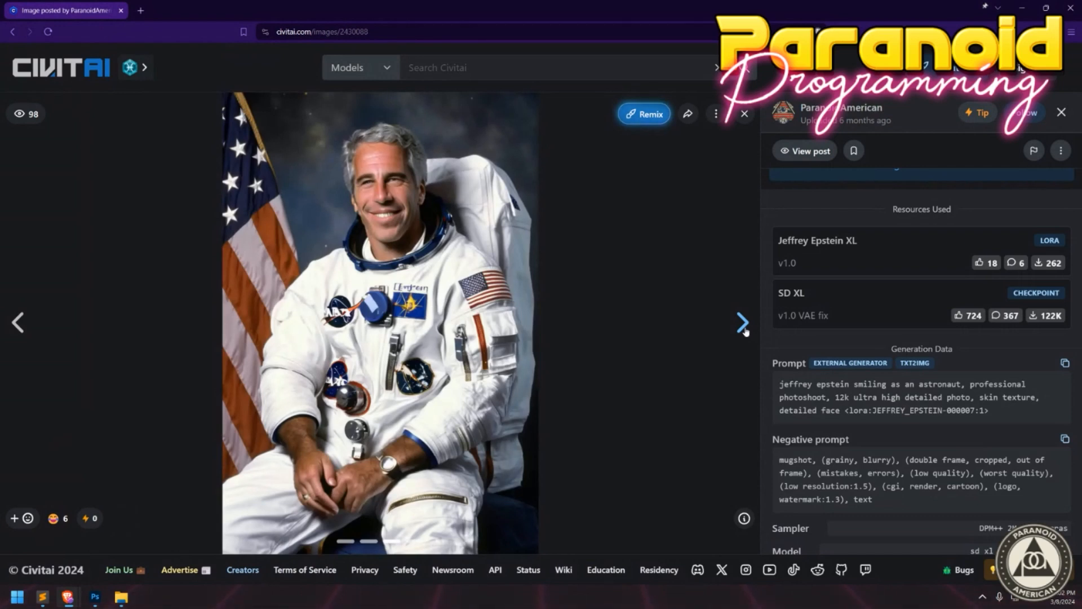
click(745, 331)
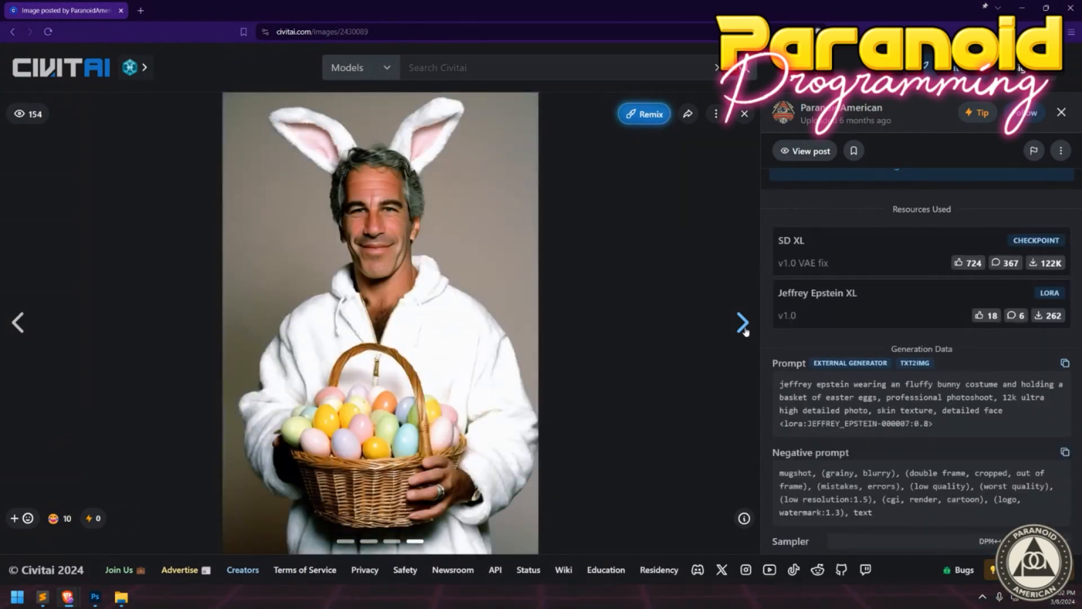
click(744, 331)
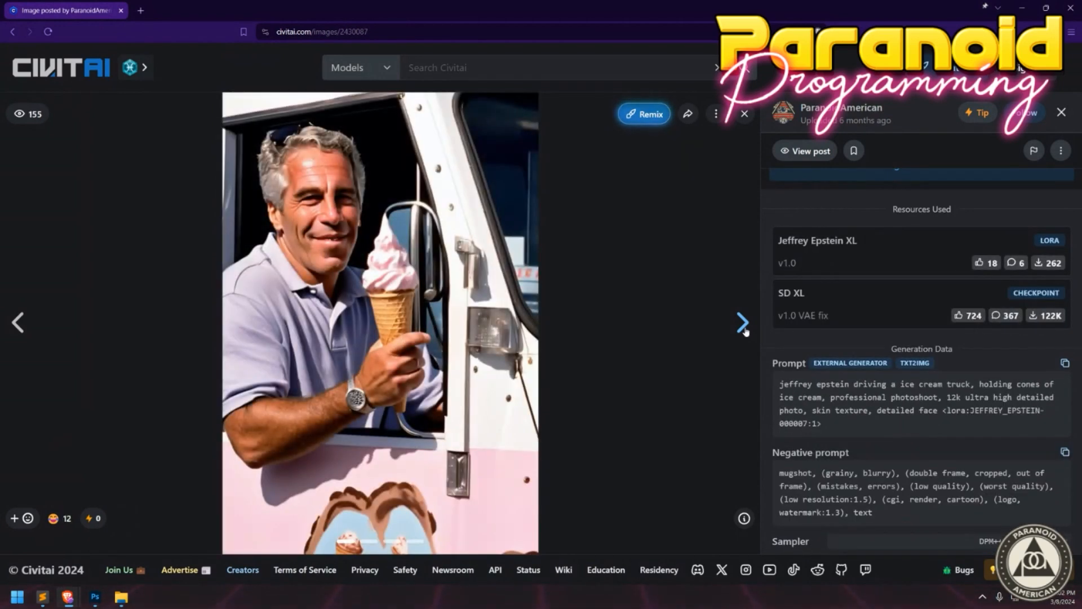
Search the Civitai models for "podesta", open the John Podesta XL LoRA page and dismiss the Celtic Creations Contest banner.
click(425, 72)
text(pod)
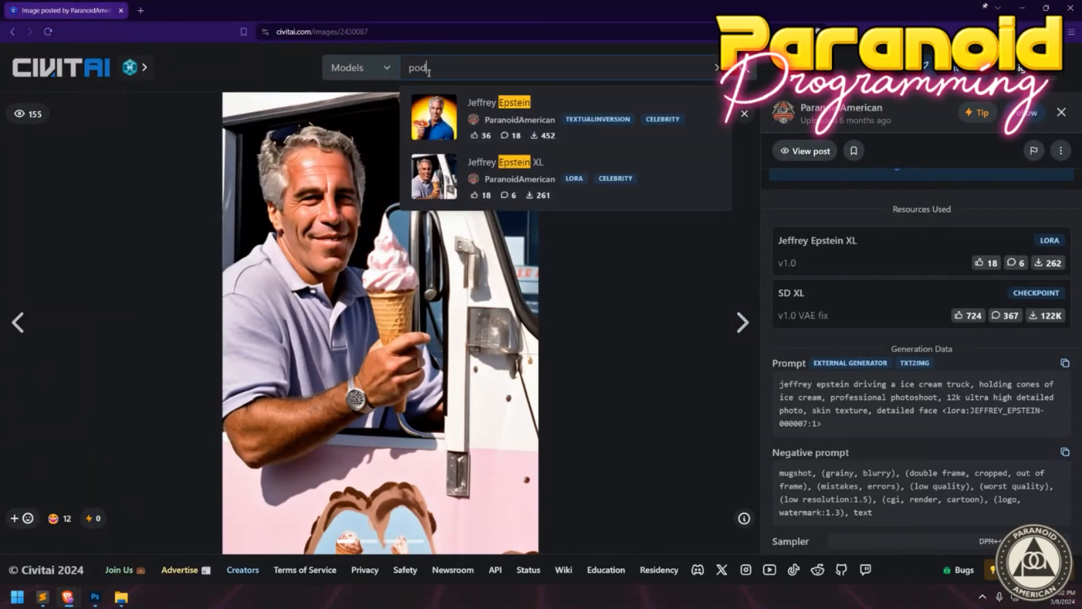
text(esta)
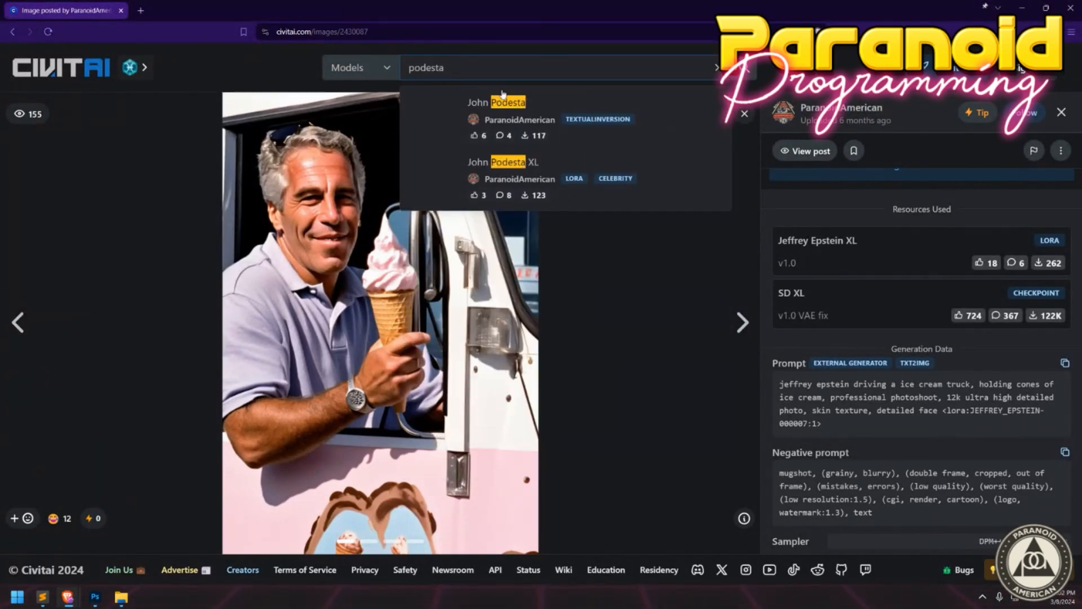
click(527, 178)
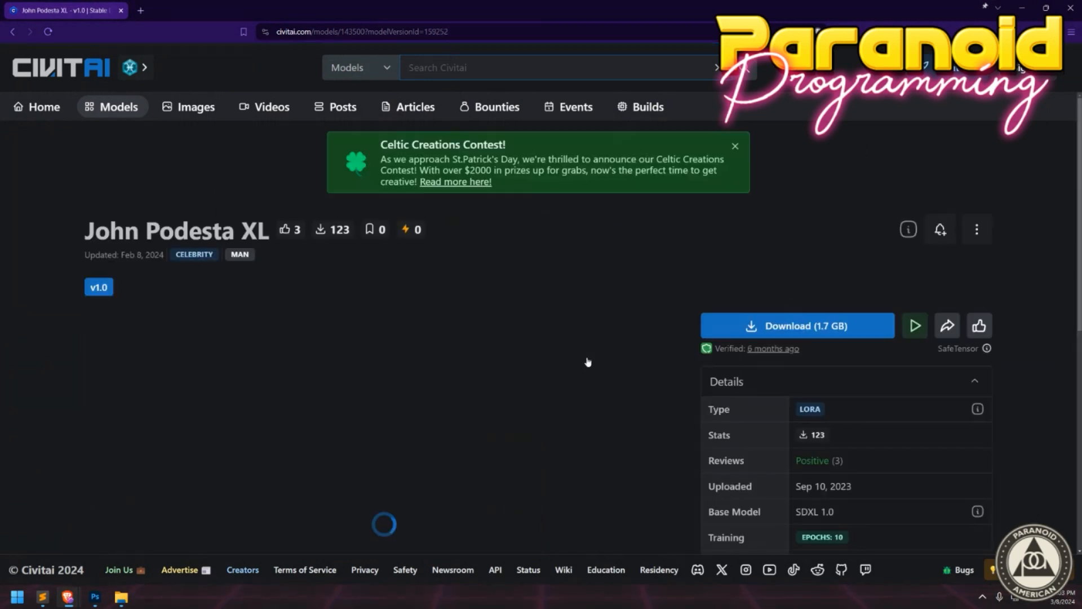
scroll(588, 363, down, 3)
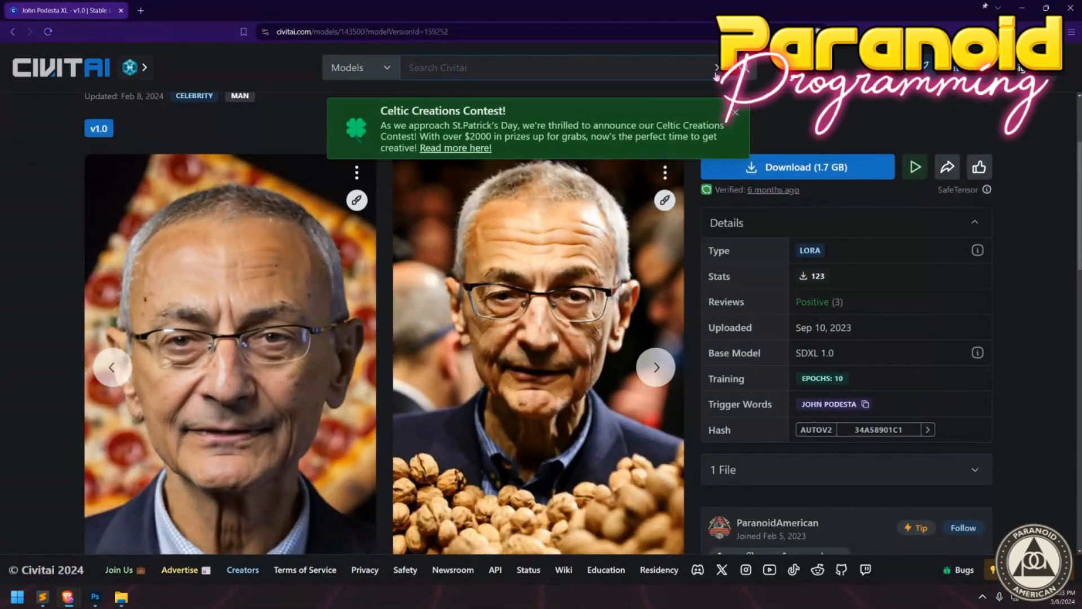
click(735, 114)
Browse the John Podesta XL sample gallery and open the pizza demon monster portrait with its generation data.
click(656, 367)
click(656, 367)
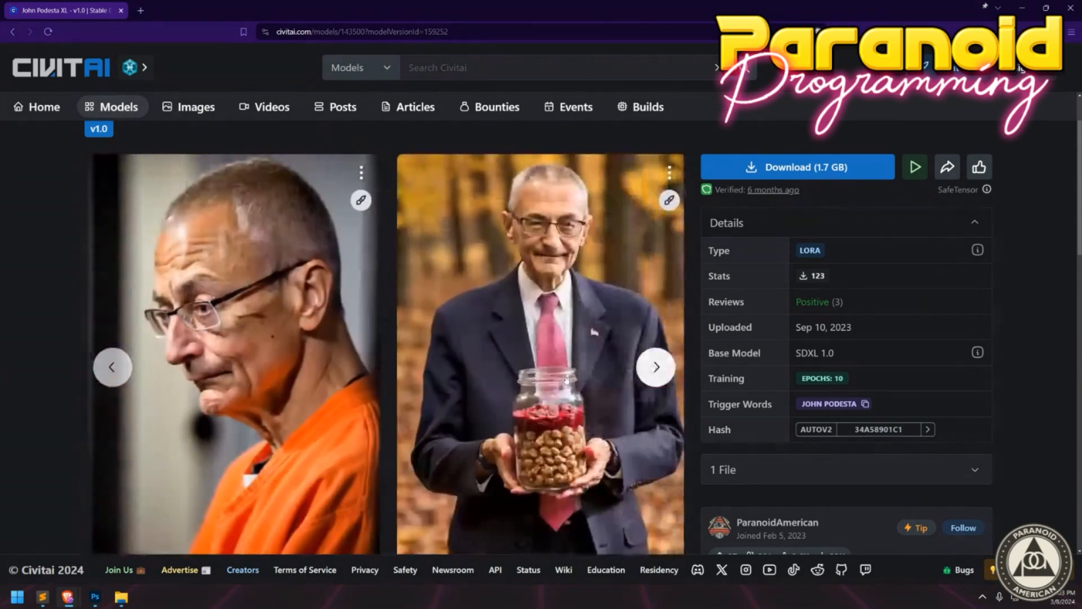
click(112, 367)
click(115, 369)
scroll(394, 338, down, 1)
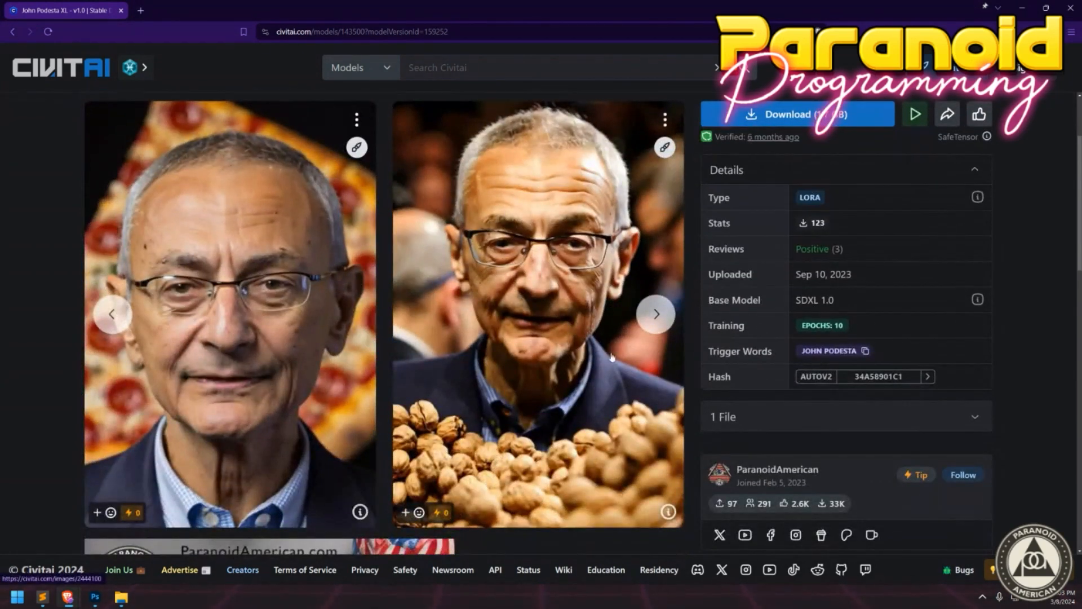
click(639, 324)
click(640, 324)
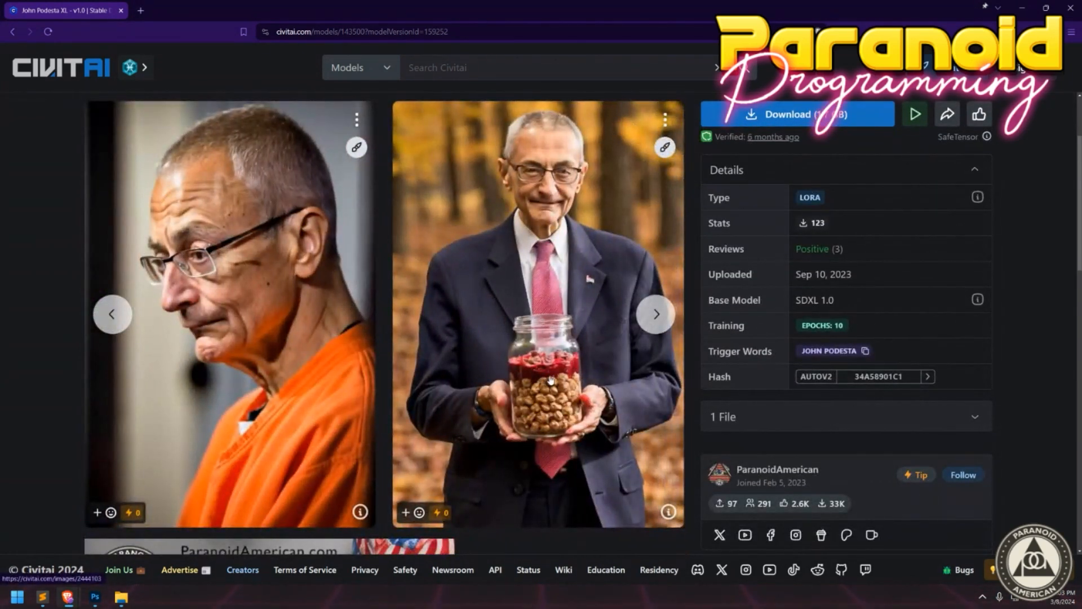
click(656, 313)
click(656, 313)
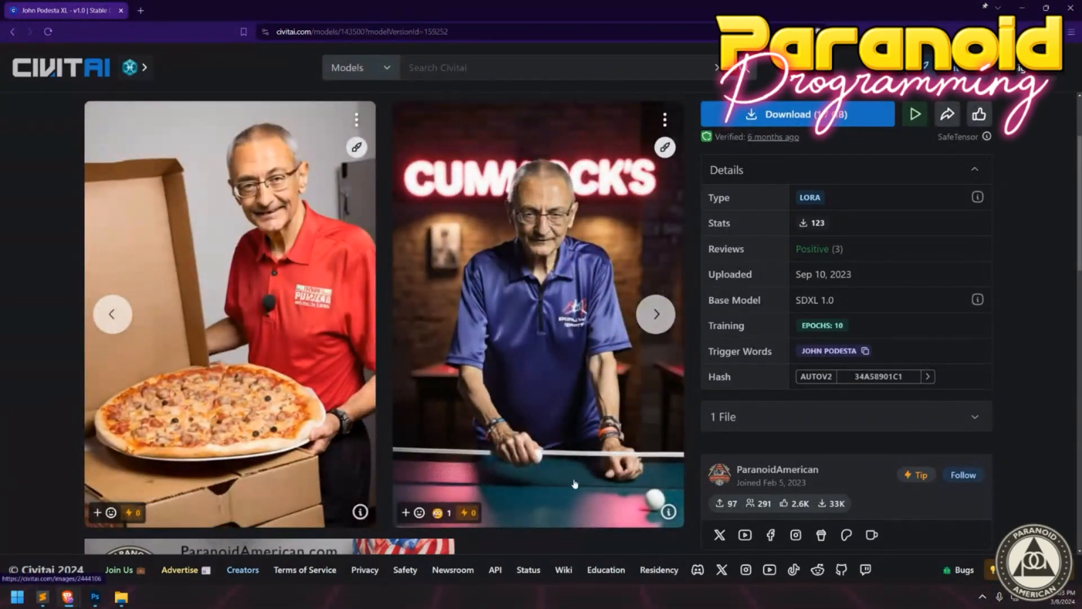
click(656, 313)
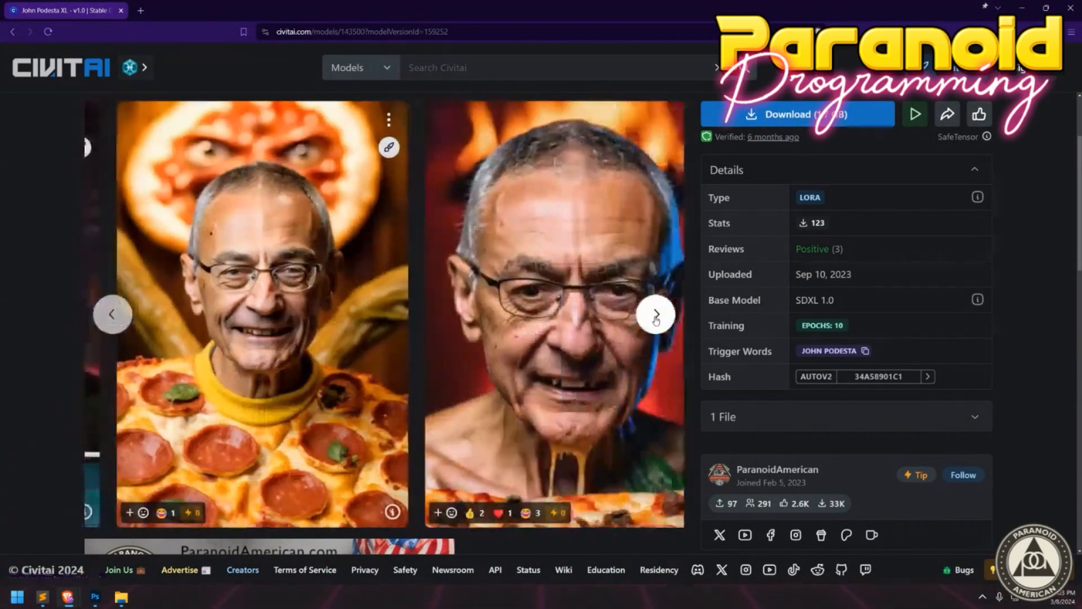
click(290, 338)
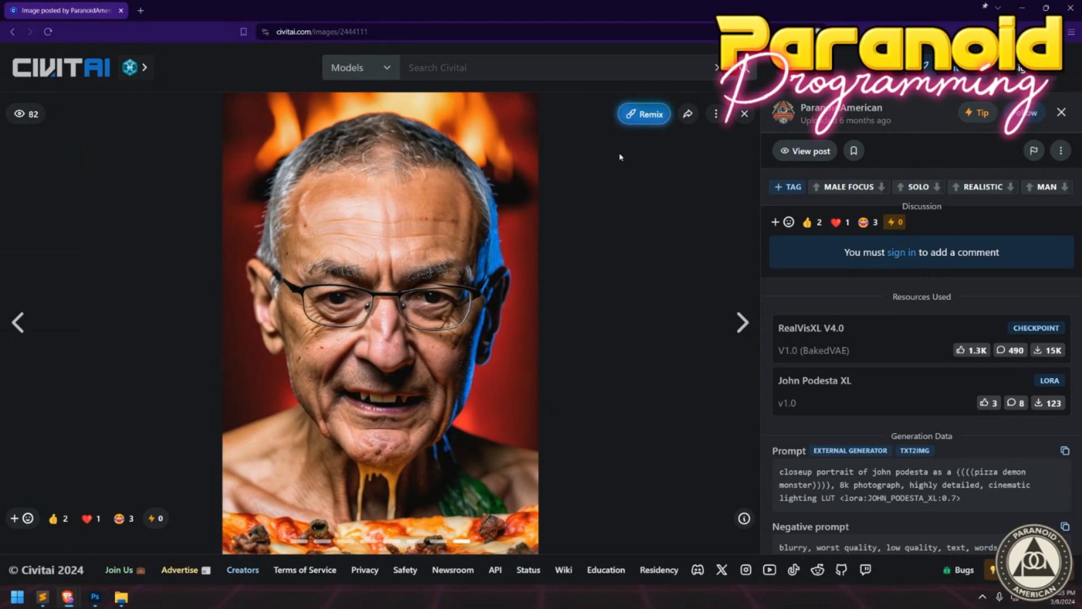
Find the Jacob Rothschild XL LoRA by searching for "roths" and open its red shield sample image.
click(458, 77)
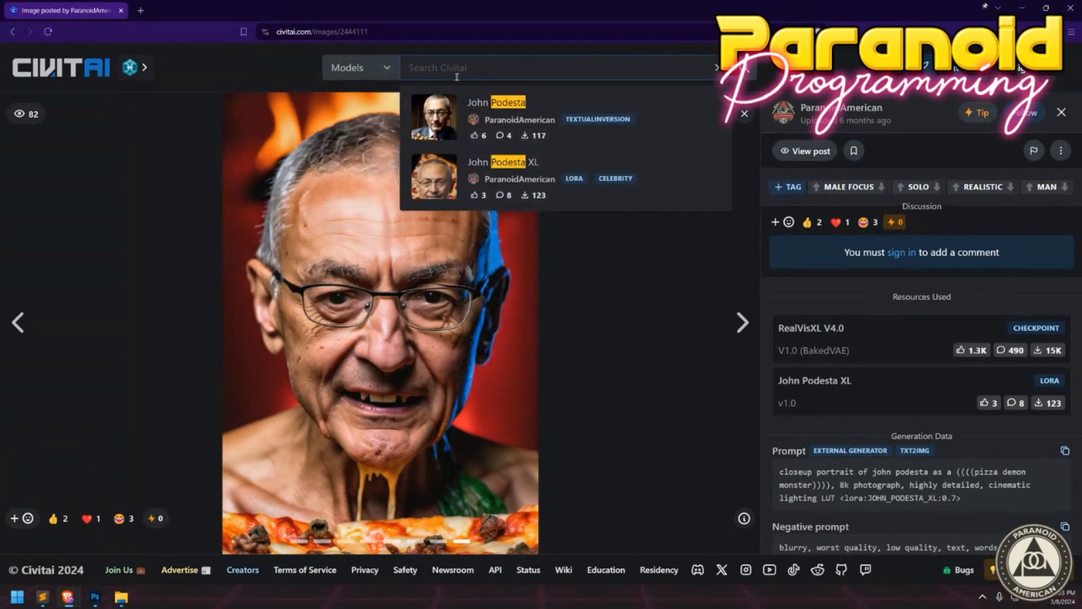
text(roths)
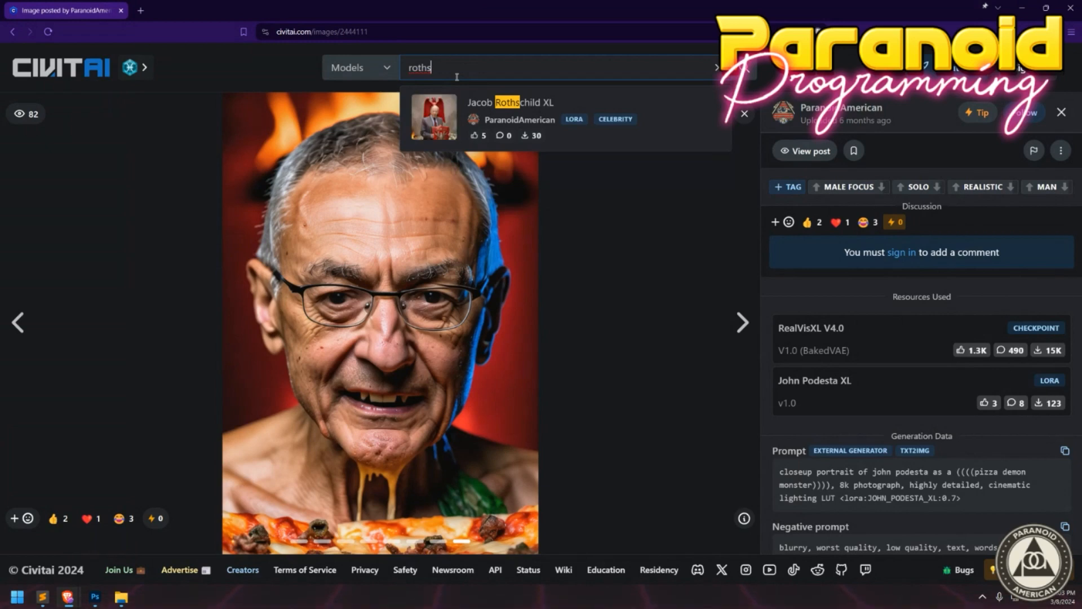
click(524, 112)
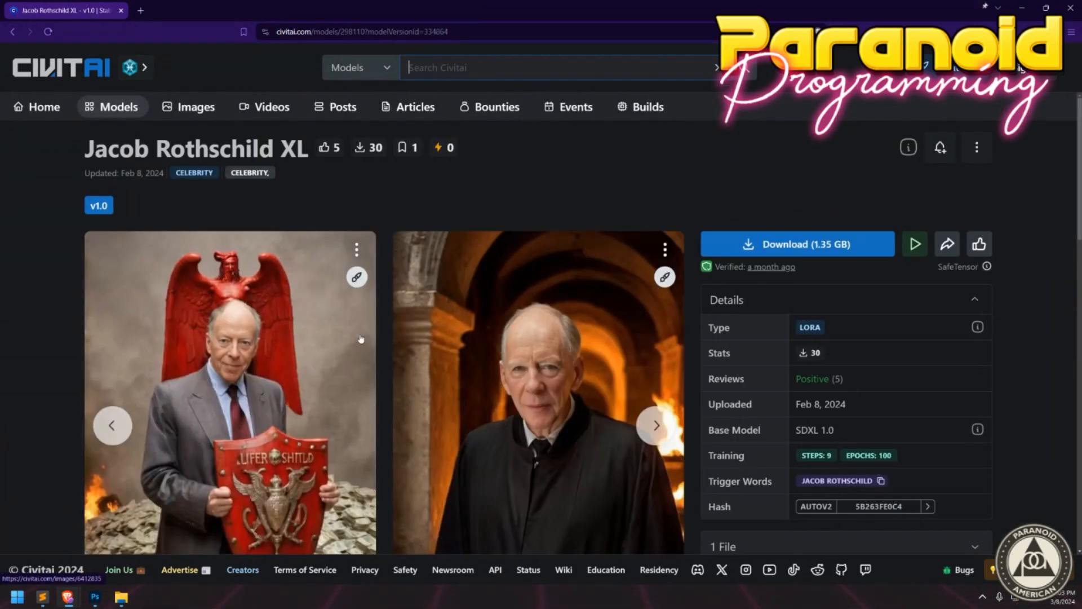
scroll(360, 338, down, 2)
click(361, 338)
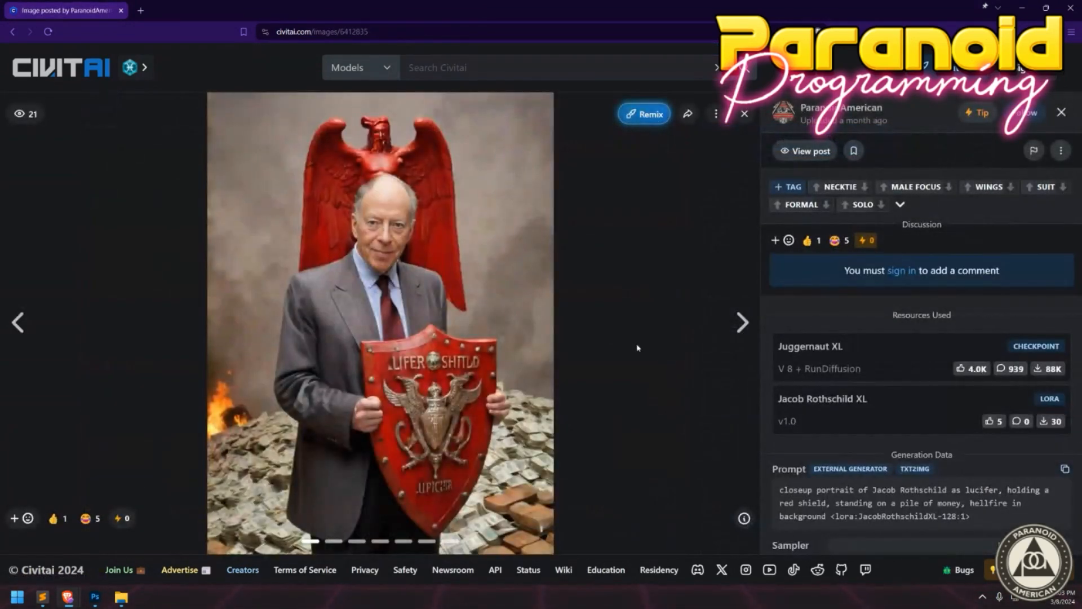
Page through all the Jacob Rothschild XL sample images until the red shield image is shown again.
click(741, 327)
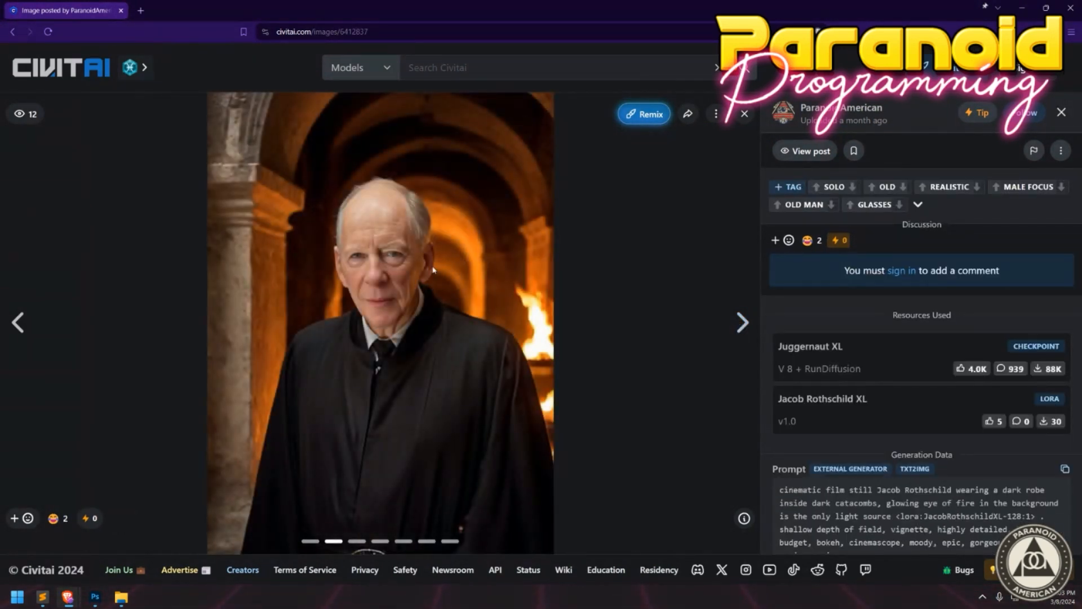
click(744, 326)
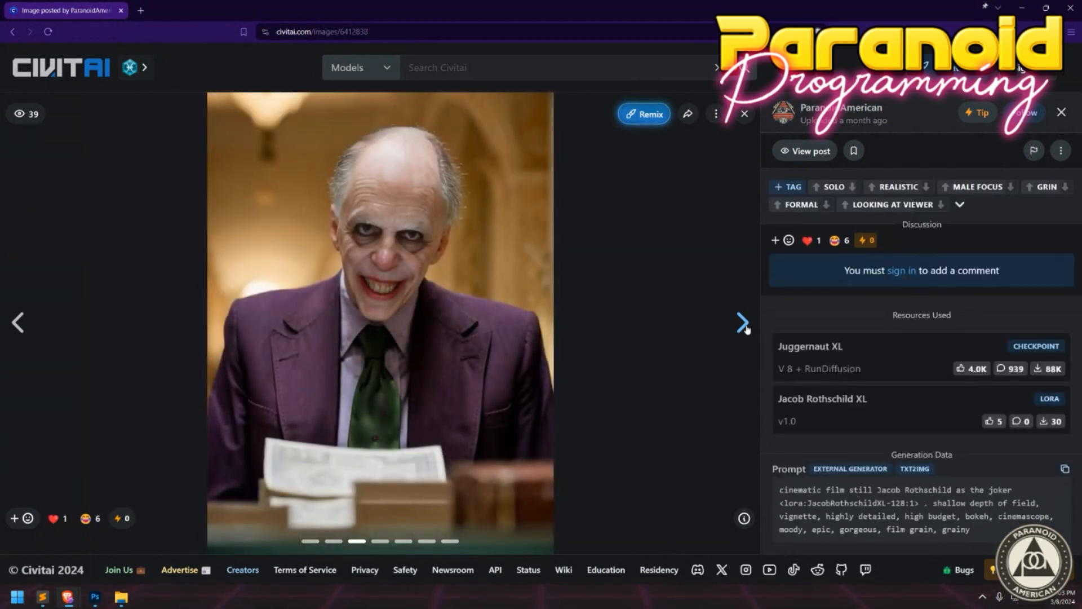
click(742, 323)
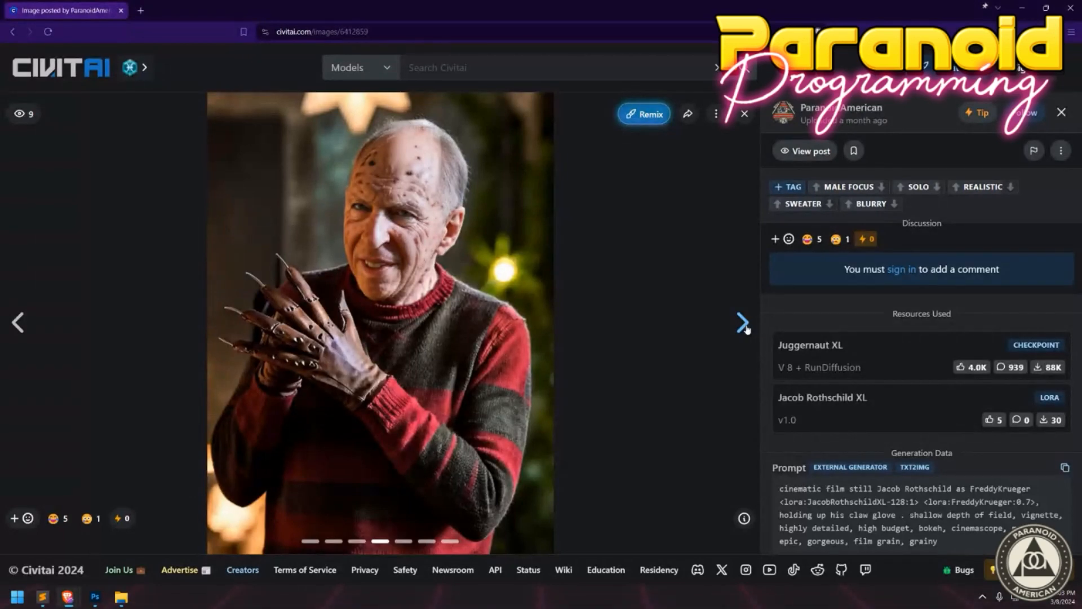
click(745, 326)
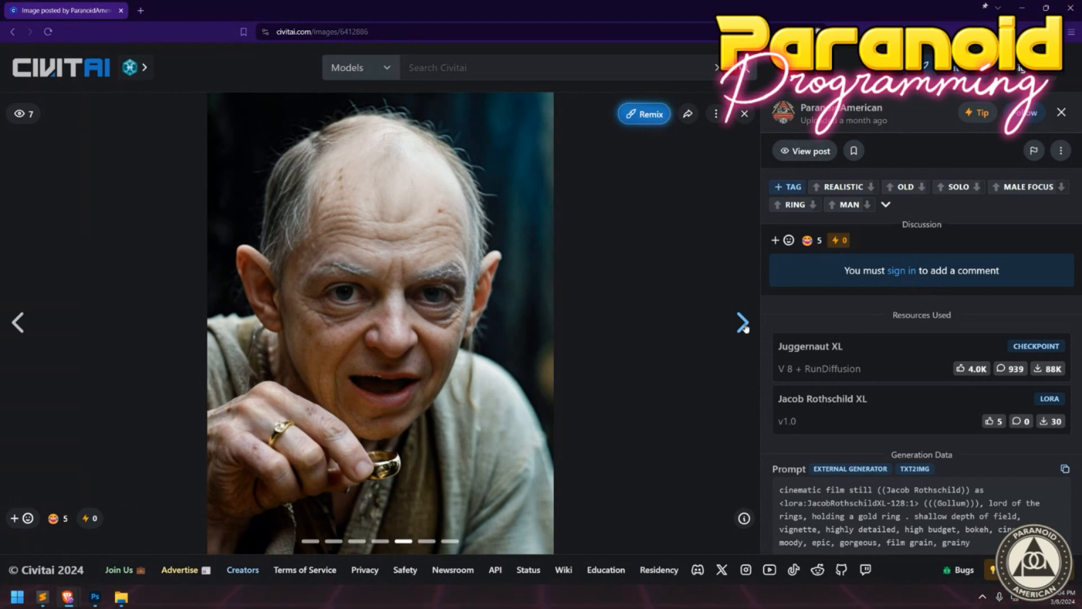
click(745, 327)
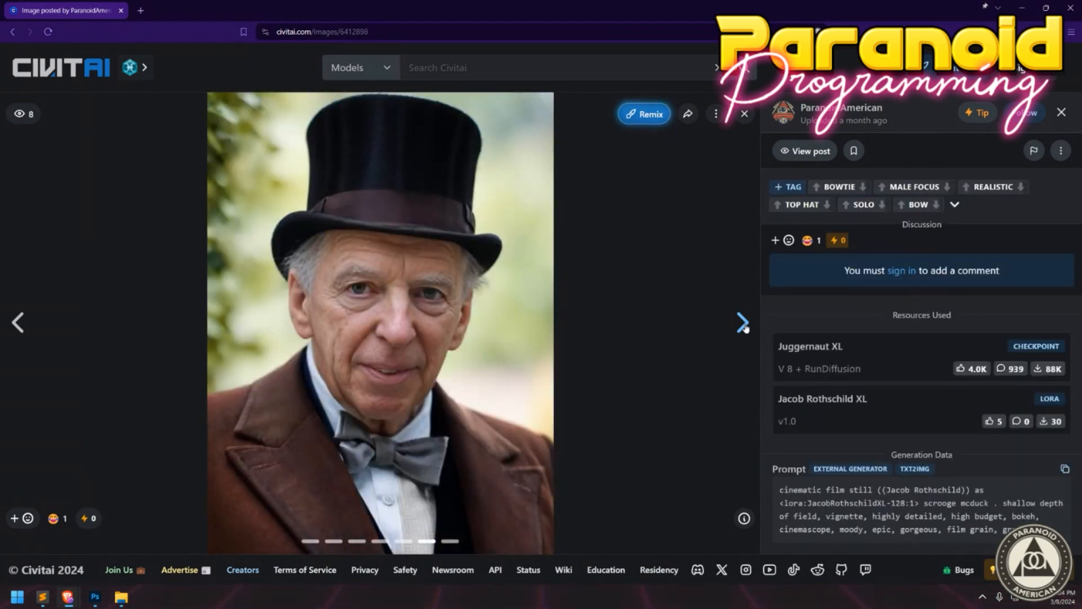
click(745, 327)
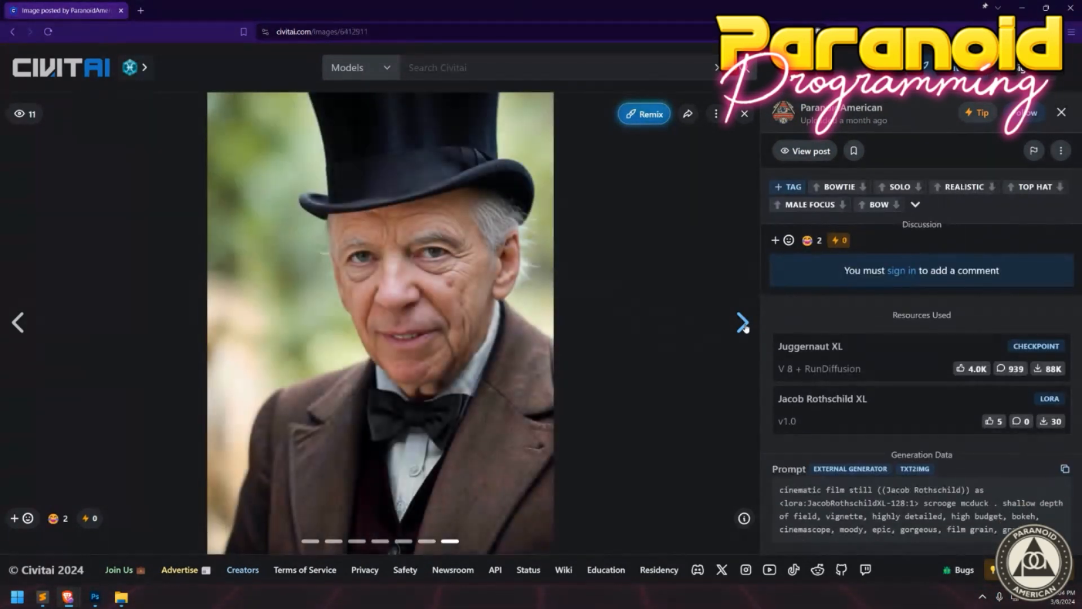
click(745, 327)
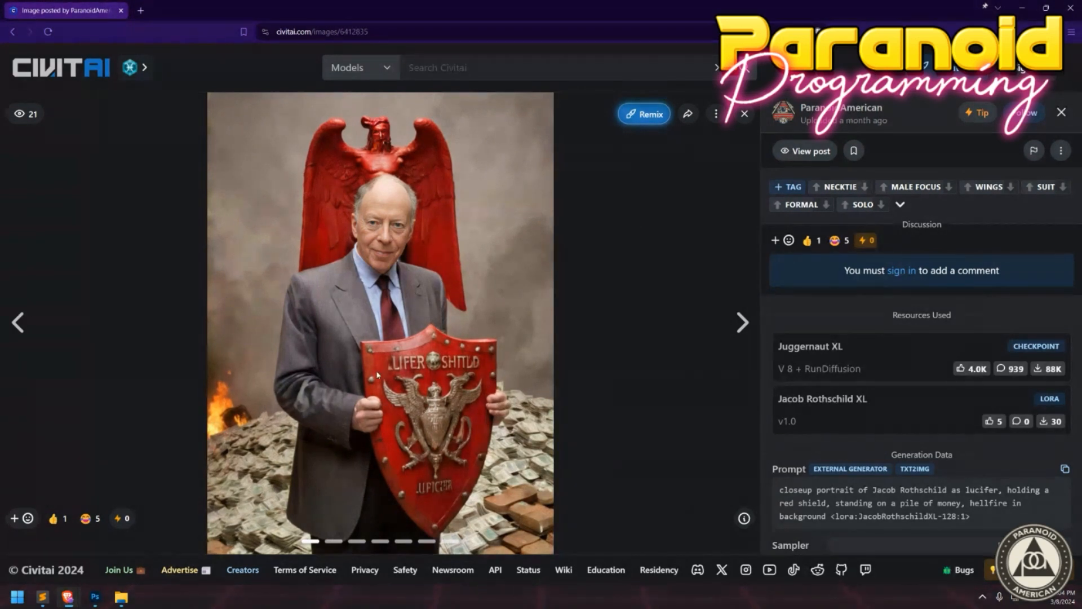
Highlight the Lucifer portrait and "standing on a pile of money" phrases, and the red shield image's whole prompt for reading.
scroll(795, 434, down, 2)
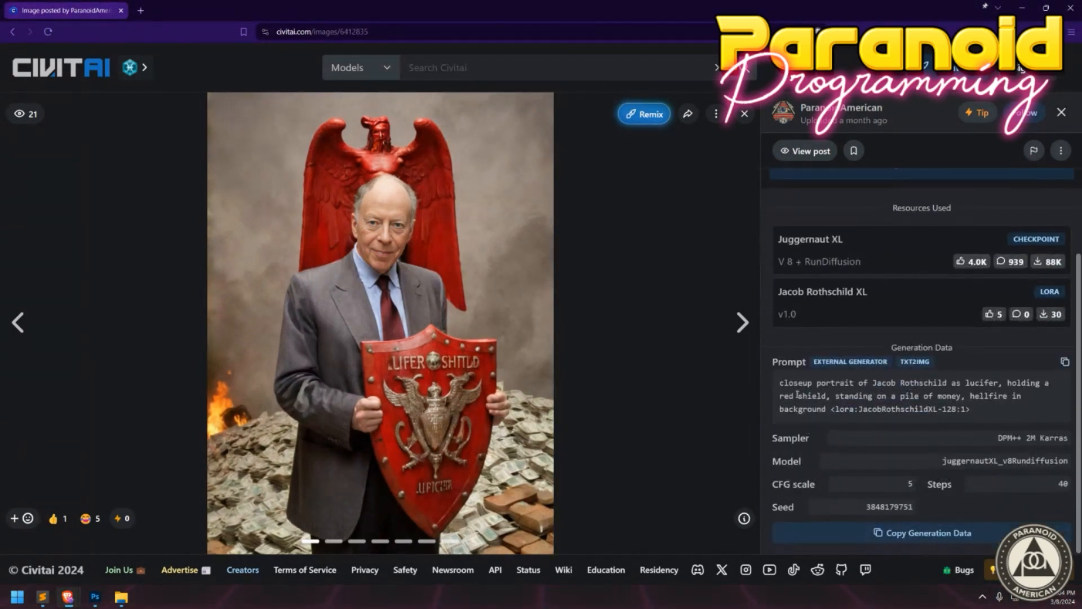
drag(783, 384, 1000, 383)
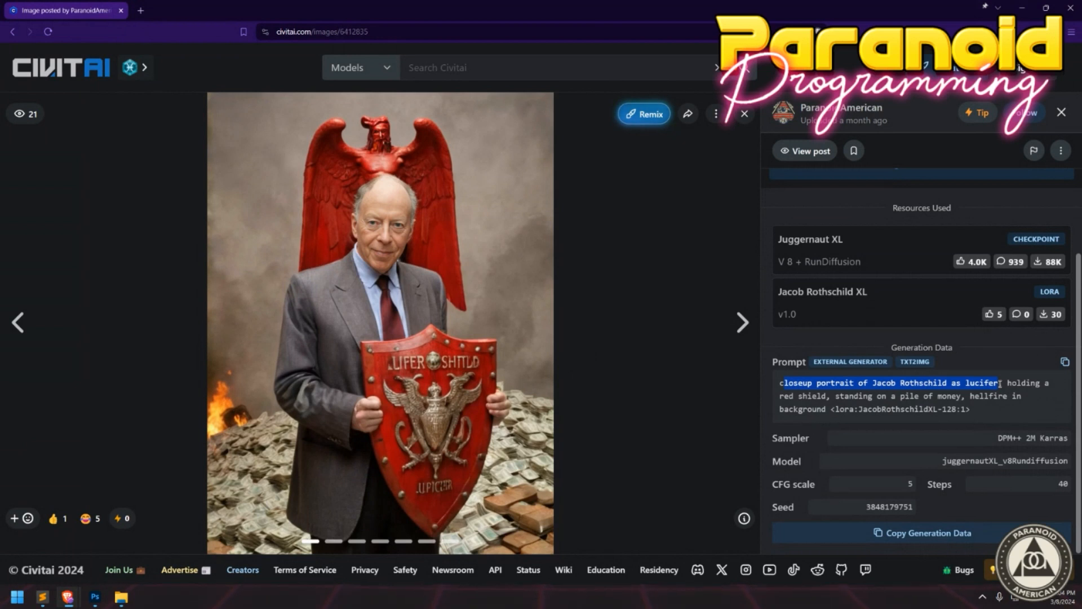
drag(836, 397, 962, 398)
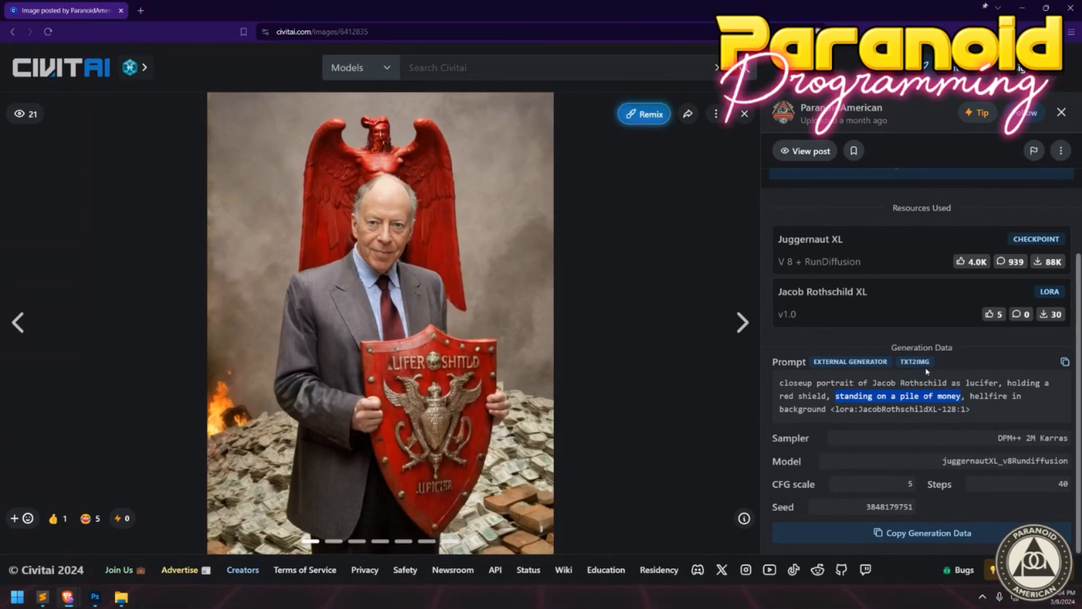
click(921, 385)
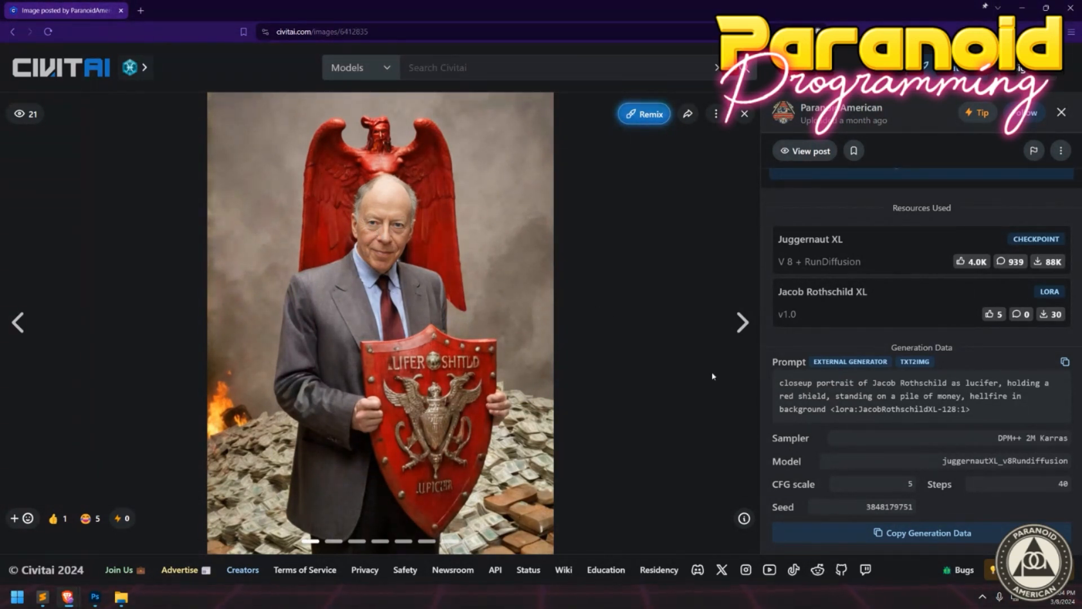
drag(1003, 410, 778, 384)
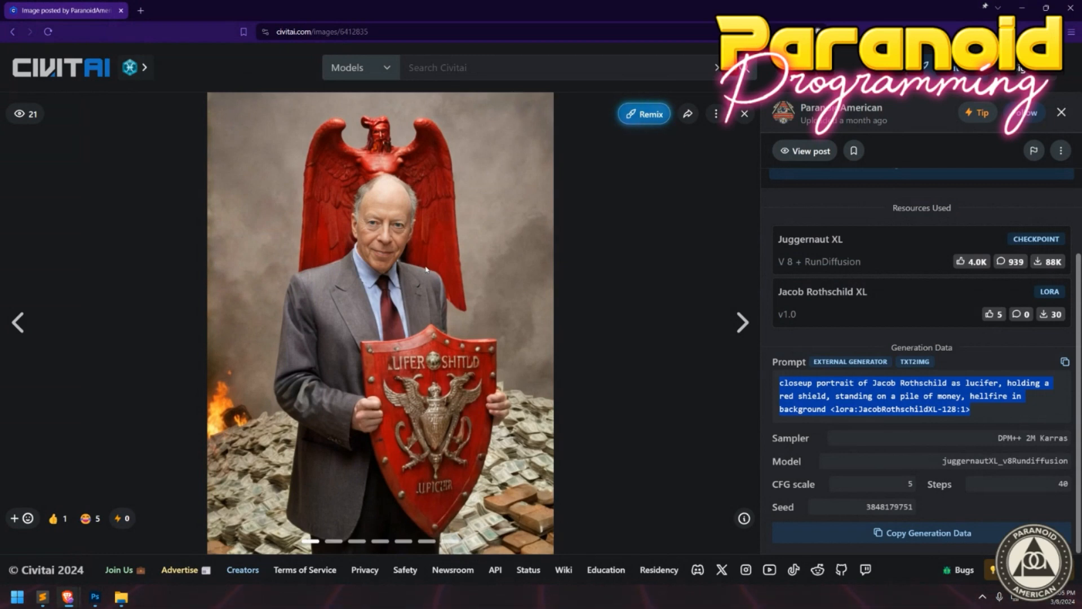
Advance to the Joker sample image and go back to the preceding Rothschild samples.
click(743, 324)
click(743, 332)
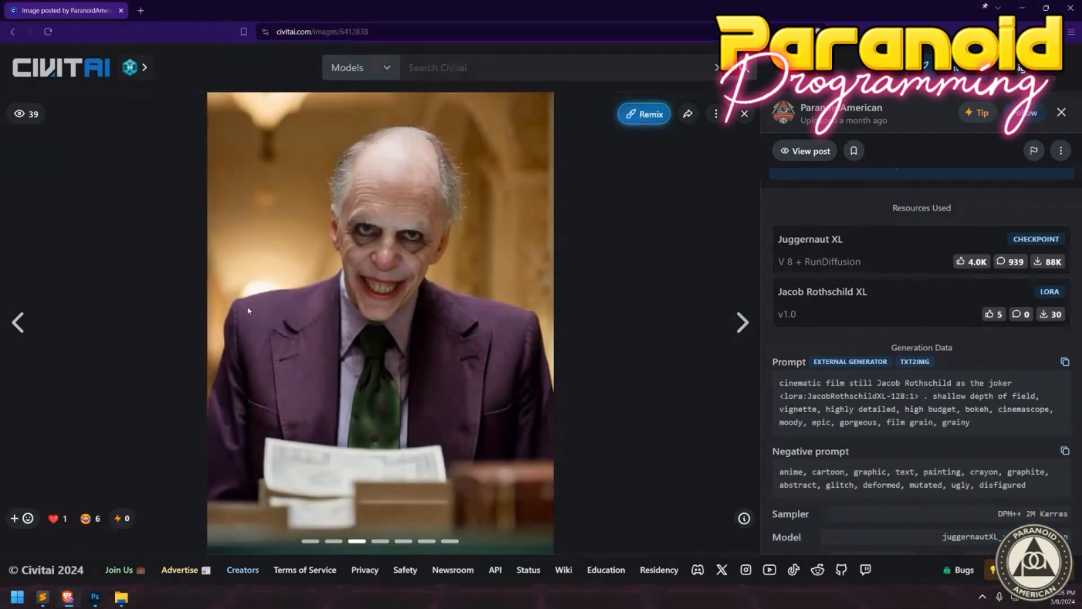
click(19, 325)
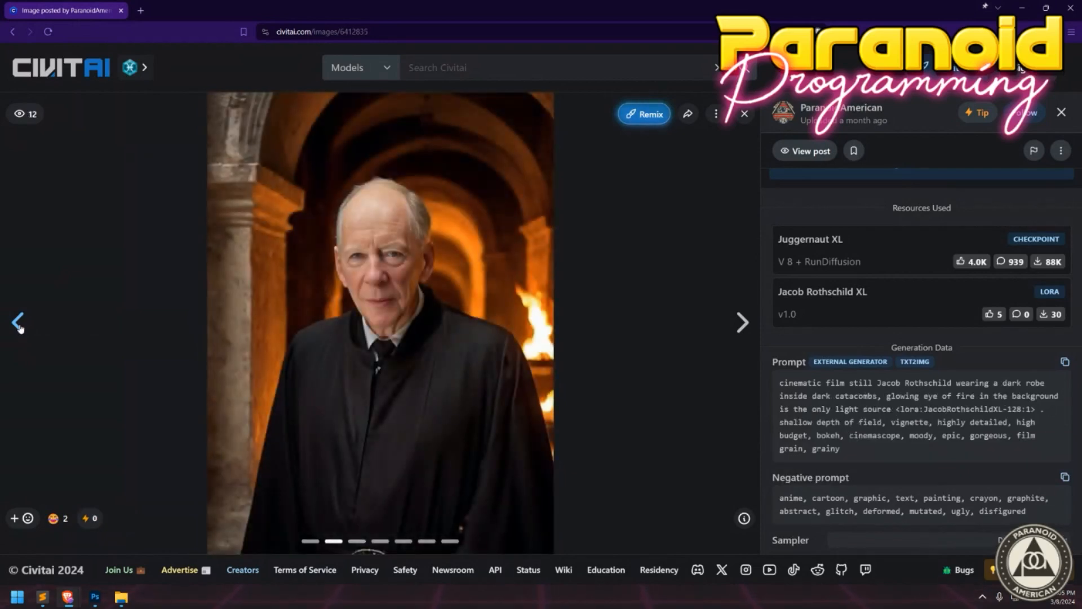
Return to the red shield sample image and search Civitai's models for "ghislaine" and "maxwell".
click(19, 325)
click(438, 68)
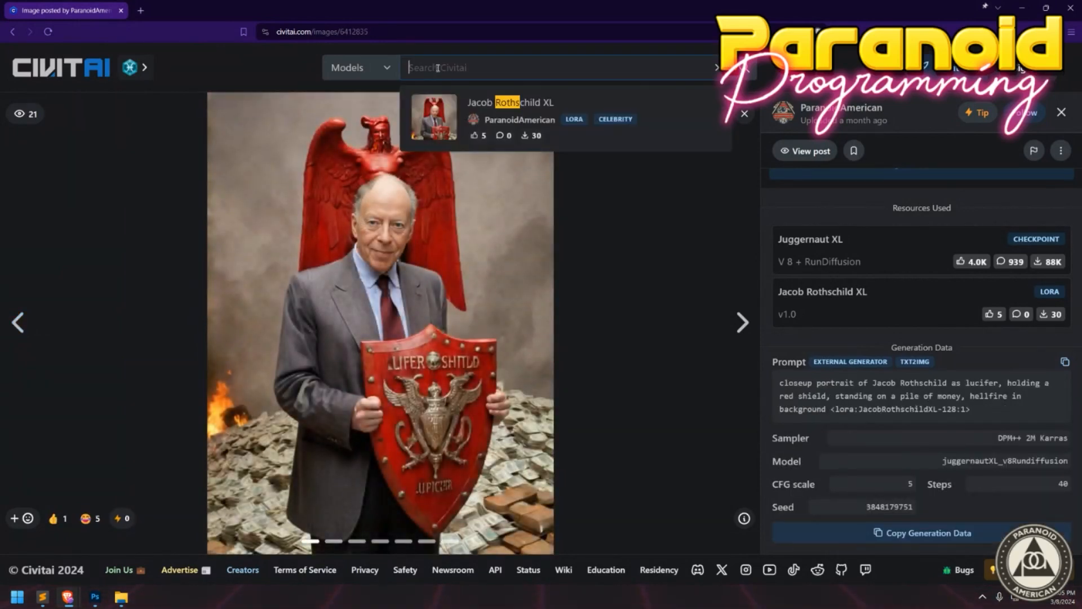
text(ghislaine)
drag(483, 68, 337, 73)
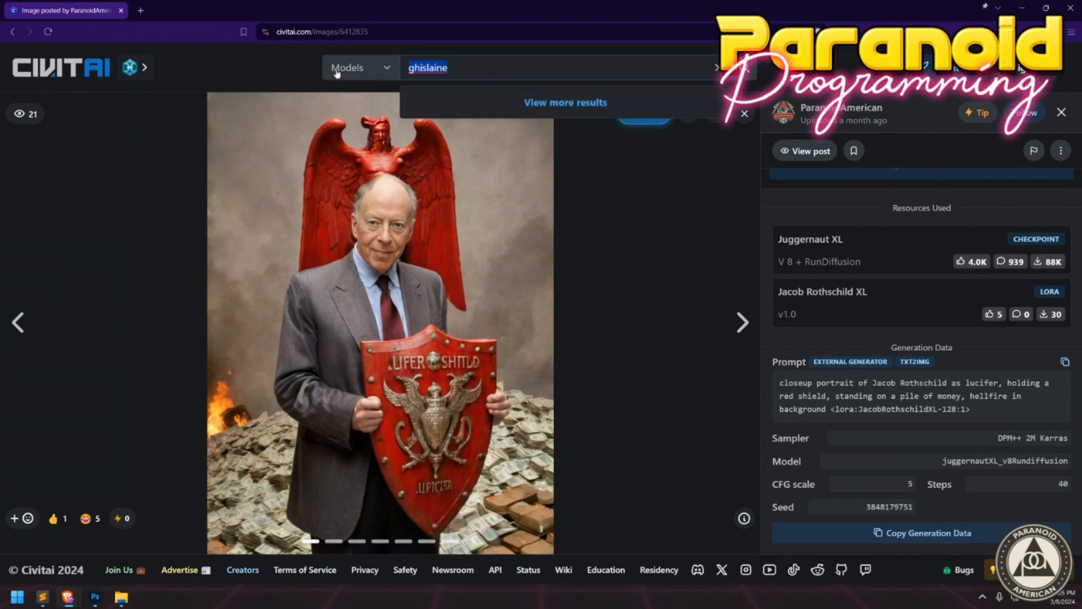
text(maxwell)
key(BackSpace)
key(BackSpace)
text(ll)
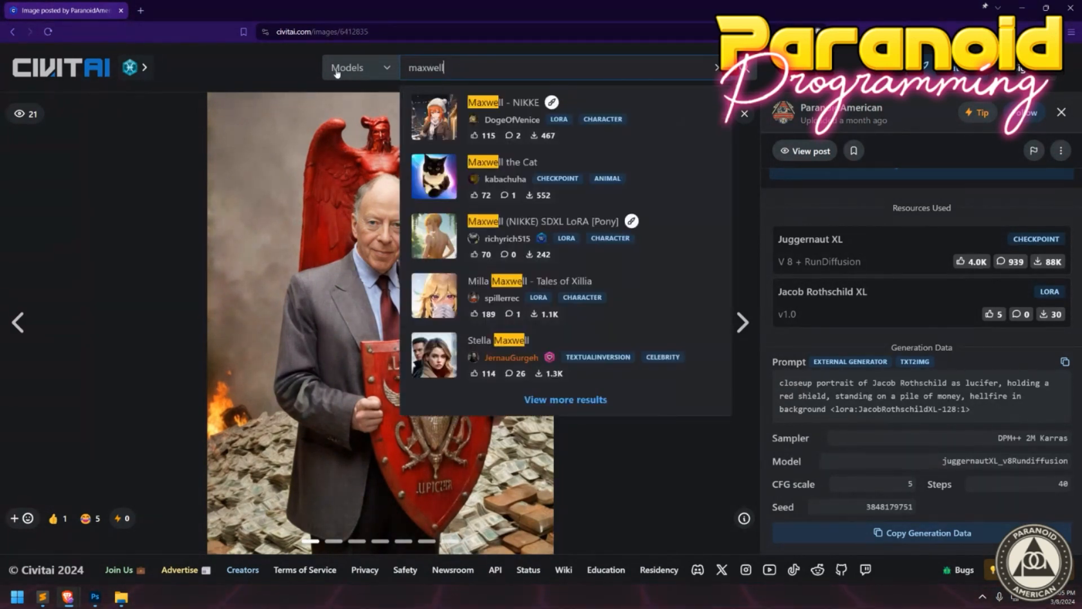
click(180, 198)
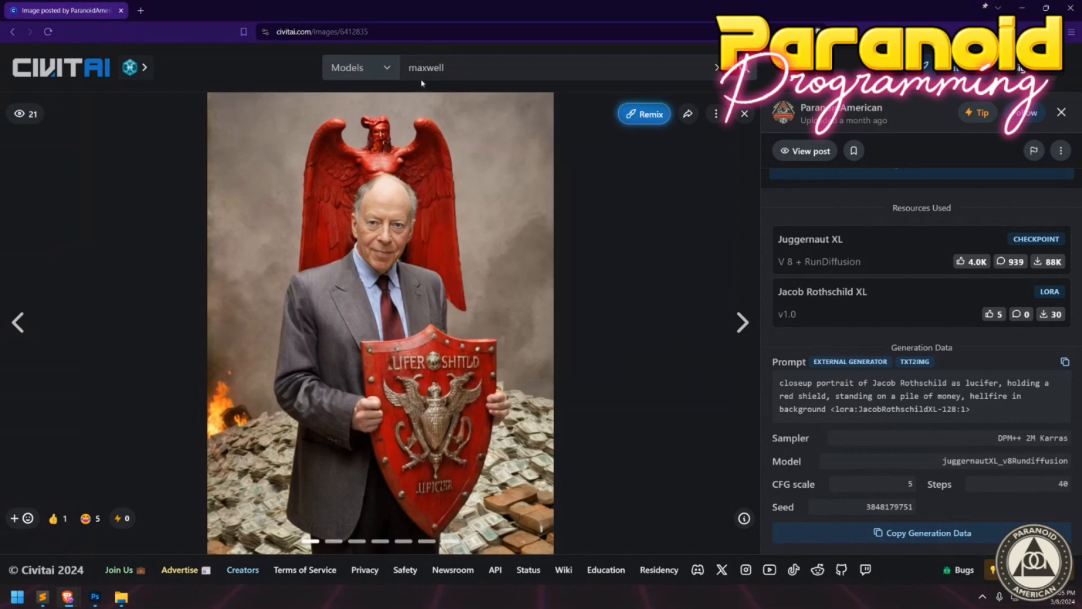
Show all model results for "ghislaine" and open the Ghislaine Maxwell embedding.
drag(452, 69, 365, 70)
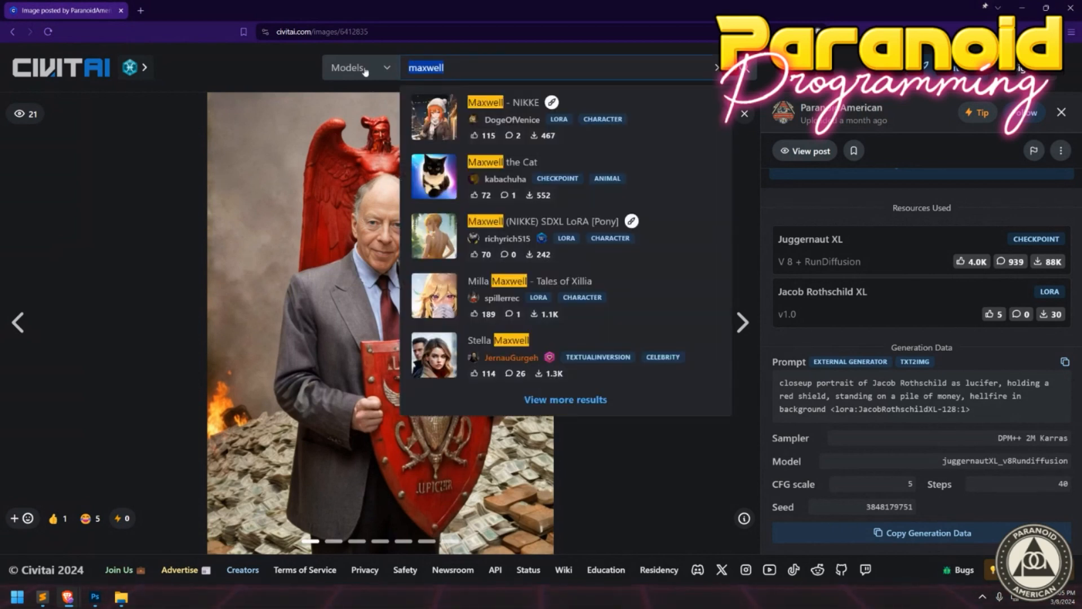
text(ghislaine)
click(577, 102)
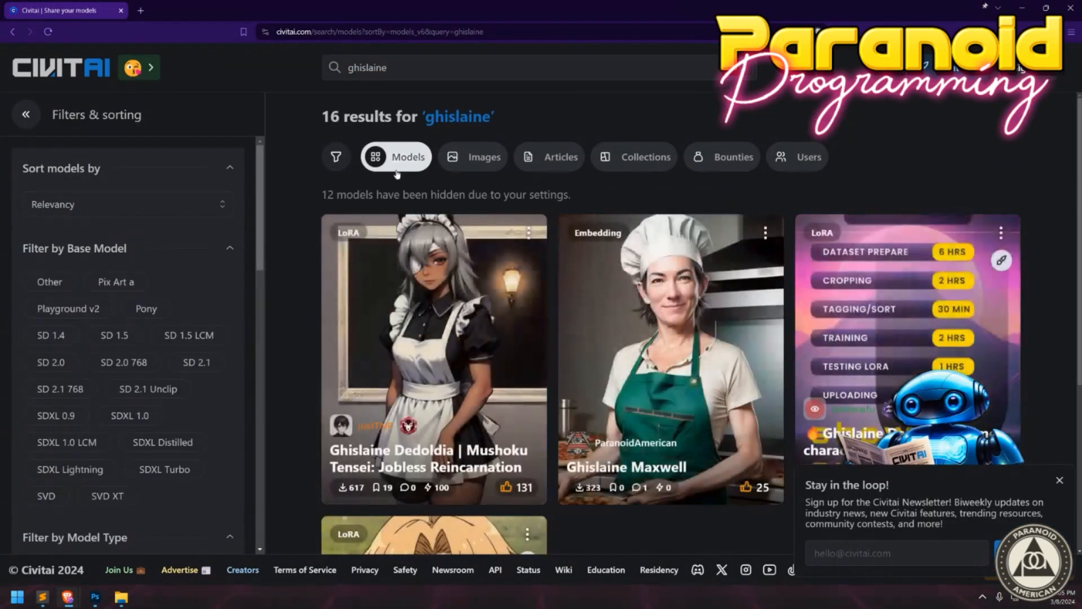
click(620, 293)
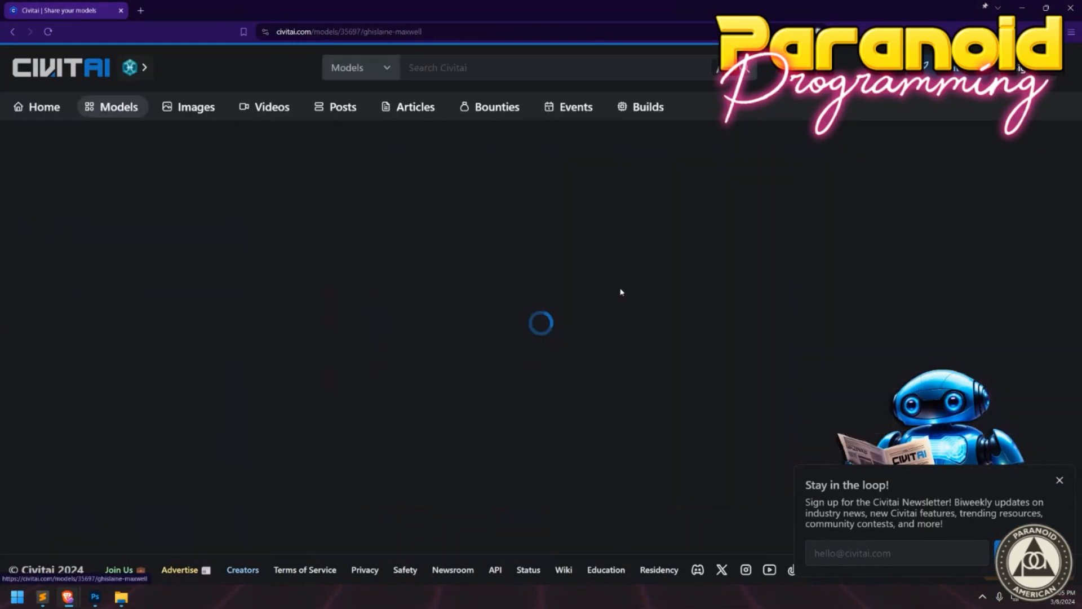
Page through the Ghislaine Maxwell embedding's sample images until the chef and astronaut images are shown again.
scroll(280, 305, down, 2)
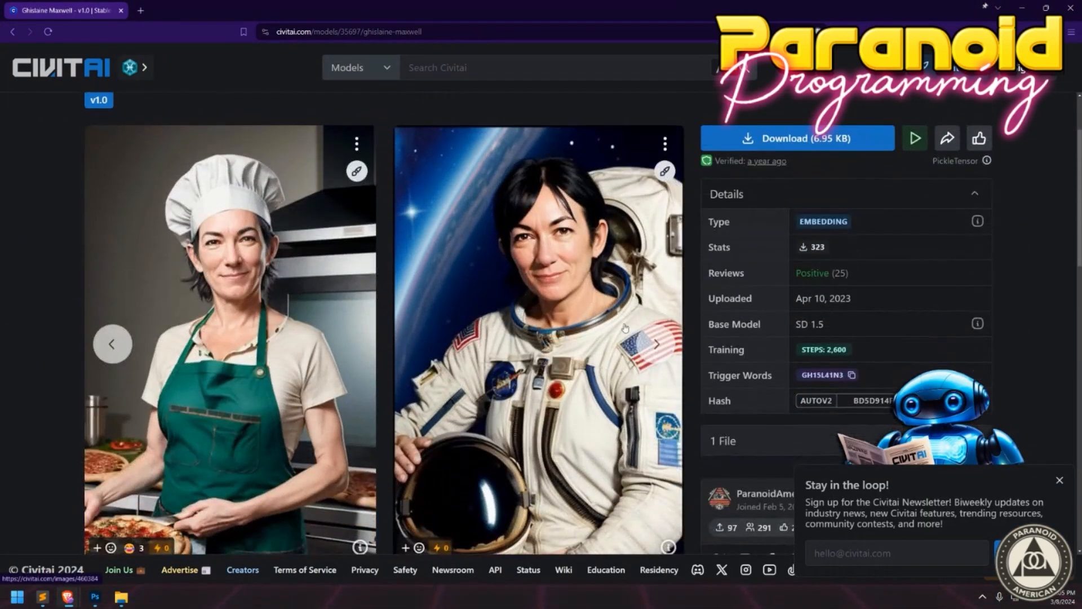
click(658, 345)
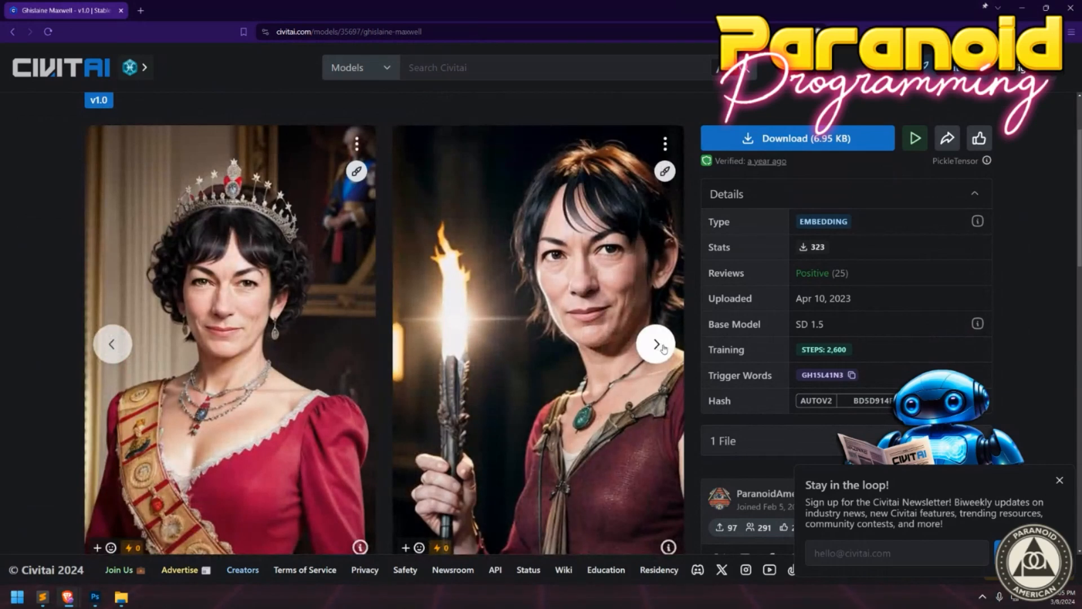
click(656, 345)
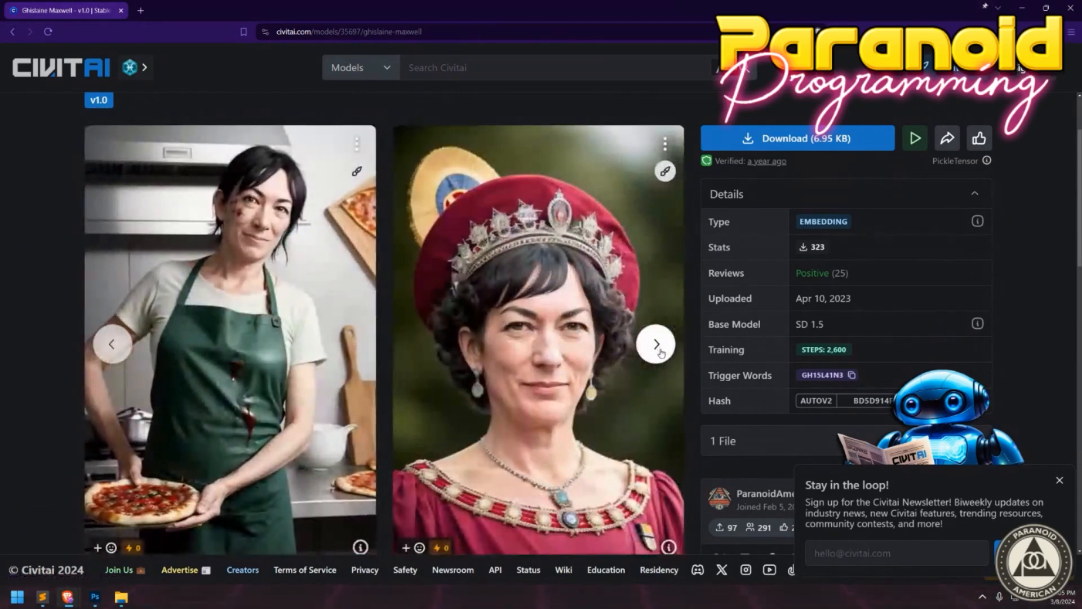
click(656, 345)
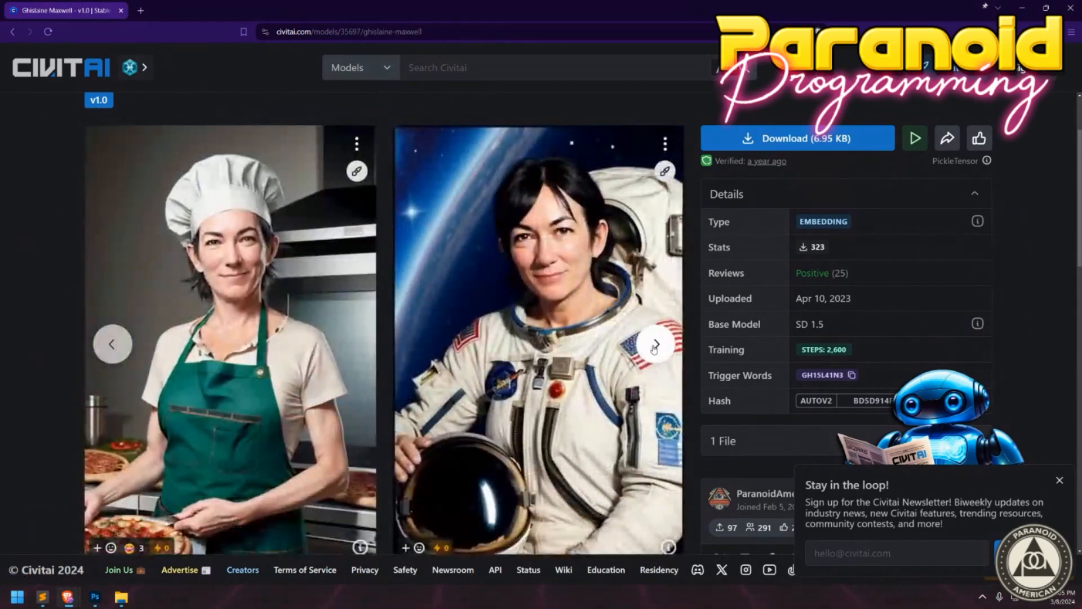
Search Google for "jacob rothschild" in a new private tab, preview the Independent photo, and switch to the image results.
key(ctrl+shift+n)
text(jacob rothschild)
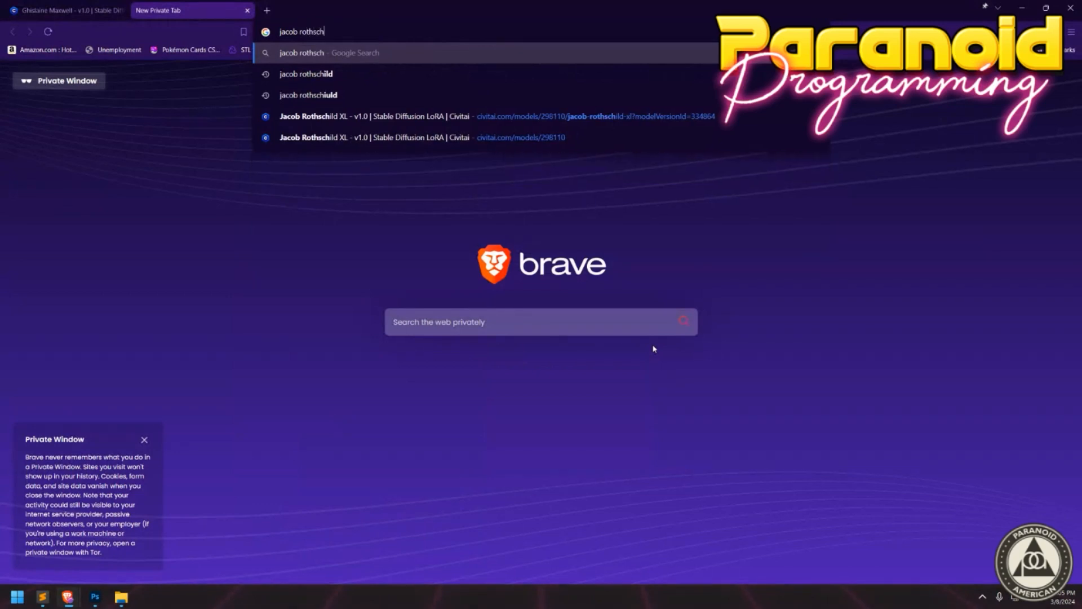
key(Return)
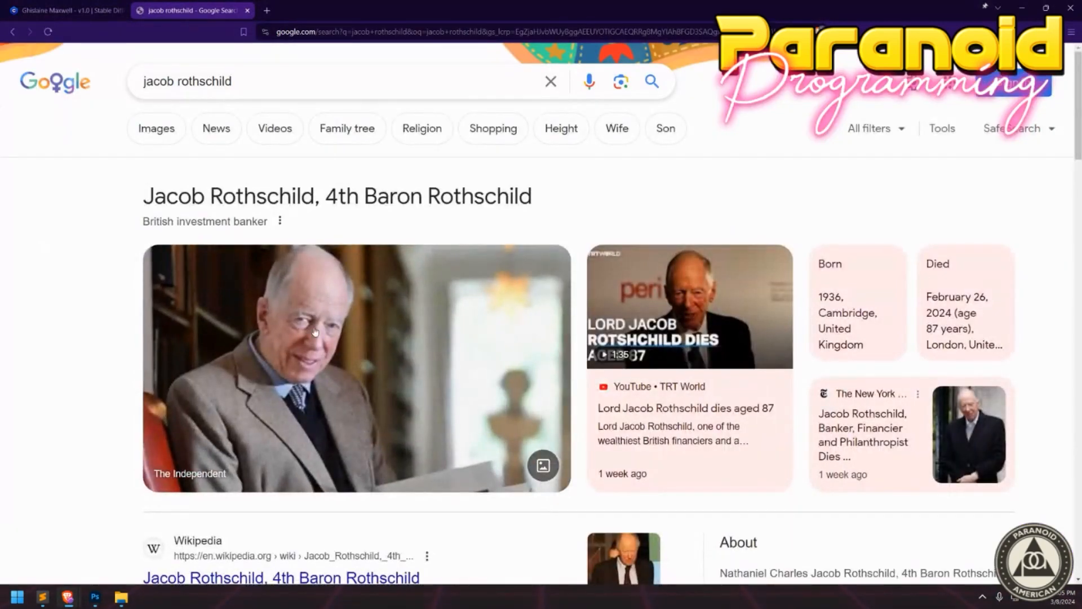
click(314, 317)
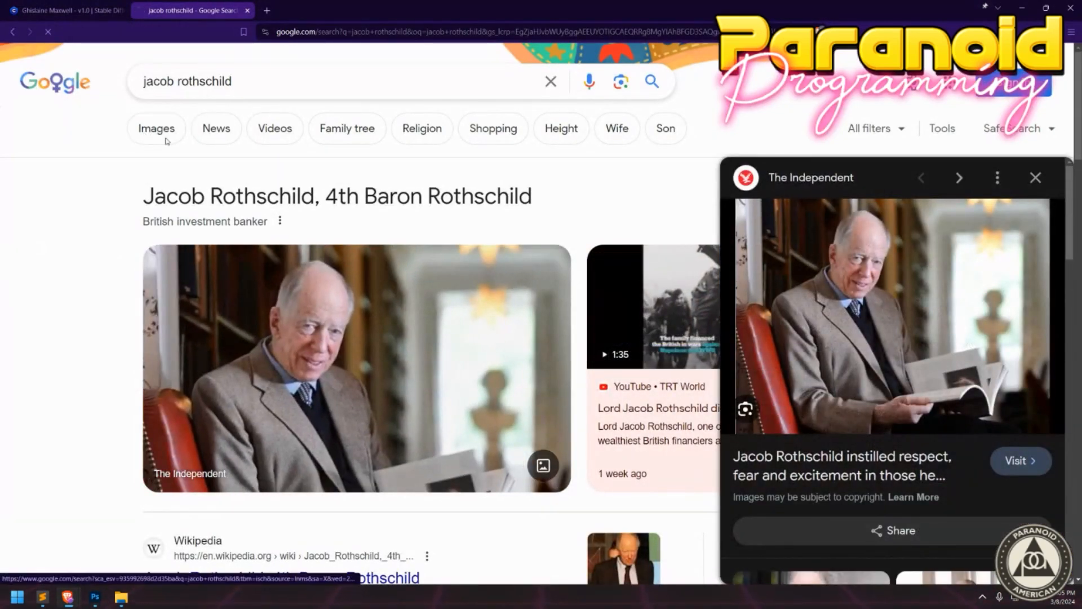
click(161, 131)
Preview the Alliance magazine portrait, then open its source page and close it again.
click(223, 225)
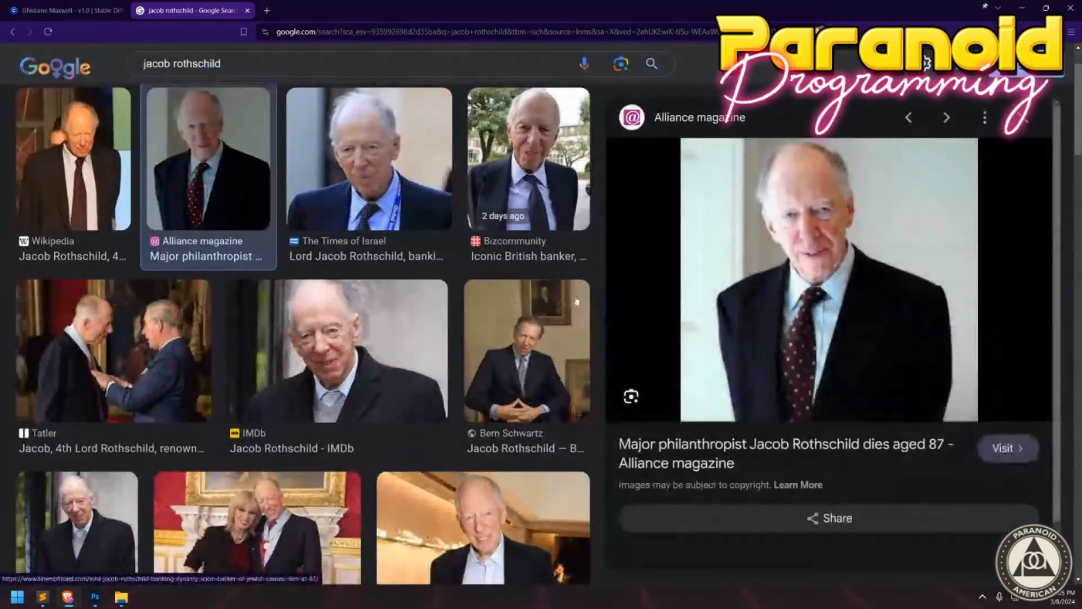
click(811, 238)
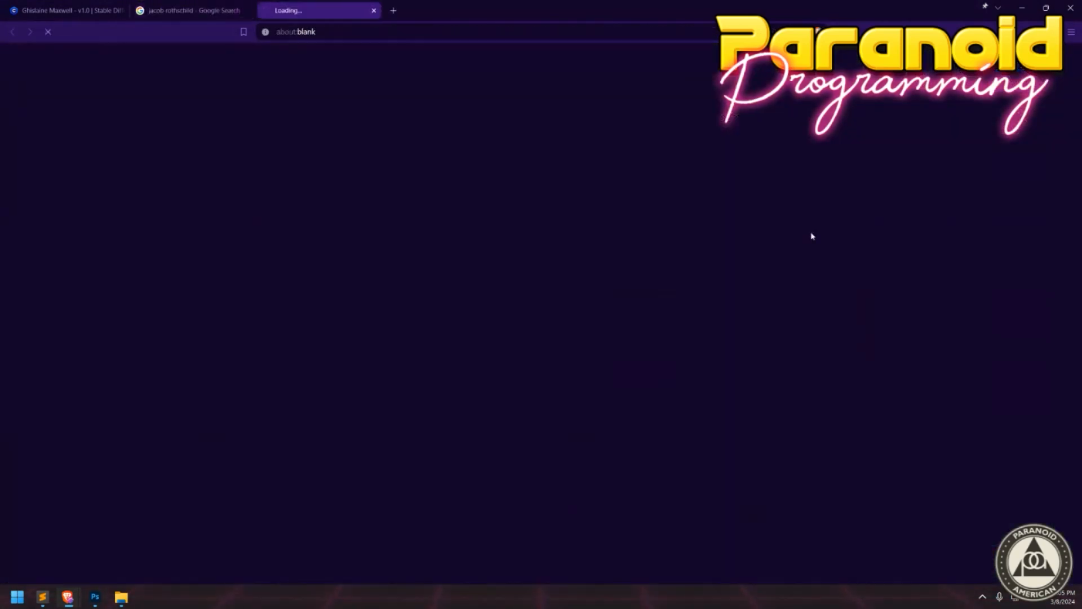
middle_click(299, 12)
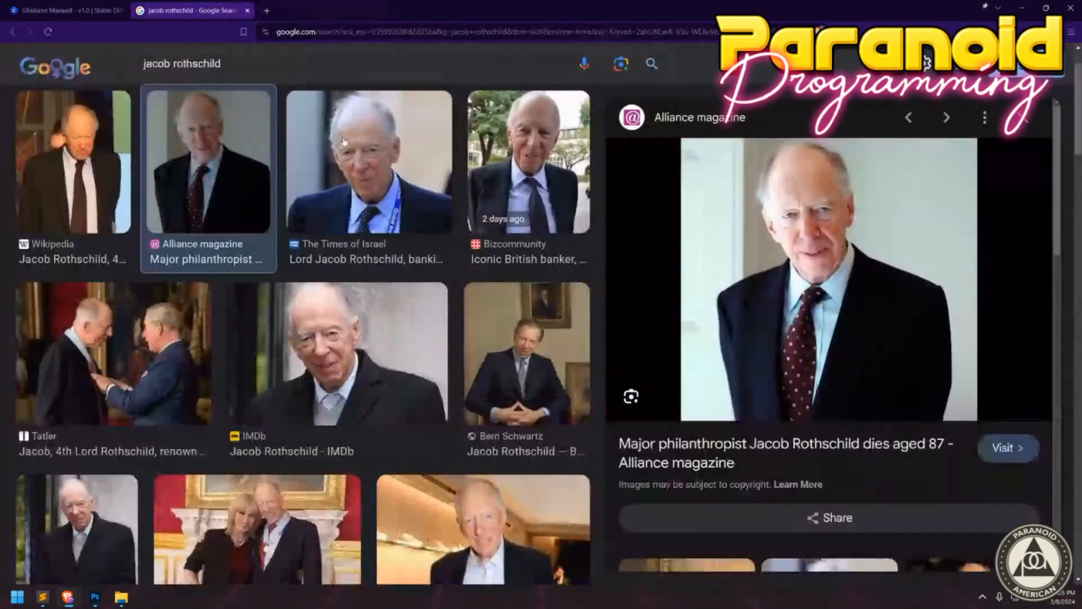
Go back on Civitai to the Rothschild red shield sample and advance to the dark robe catacombs image.
click(68, 7)
key(alt+Left)
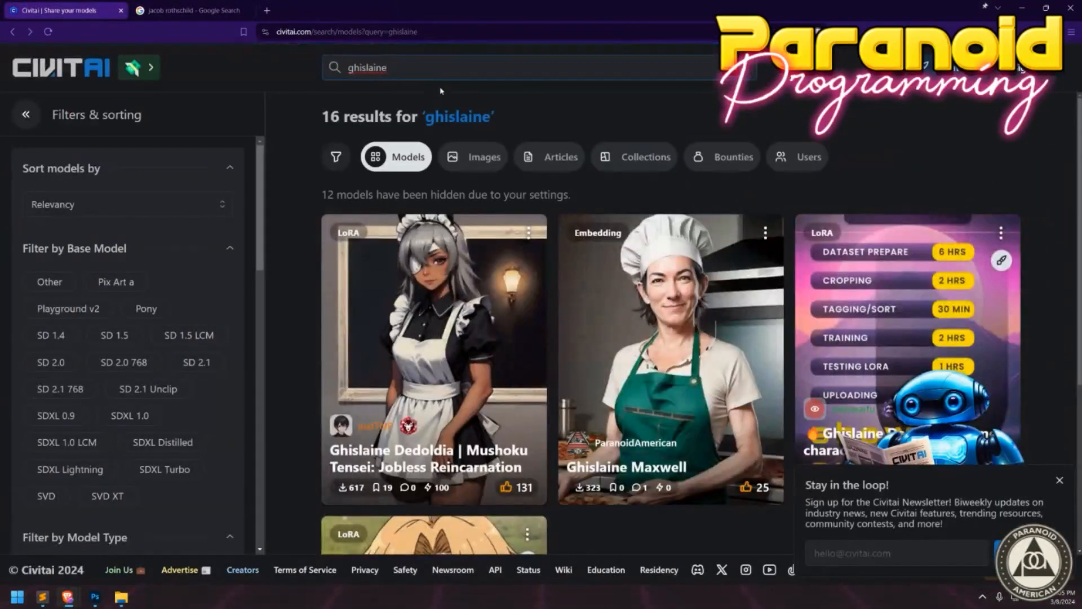
key(alt+Right)
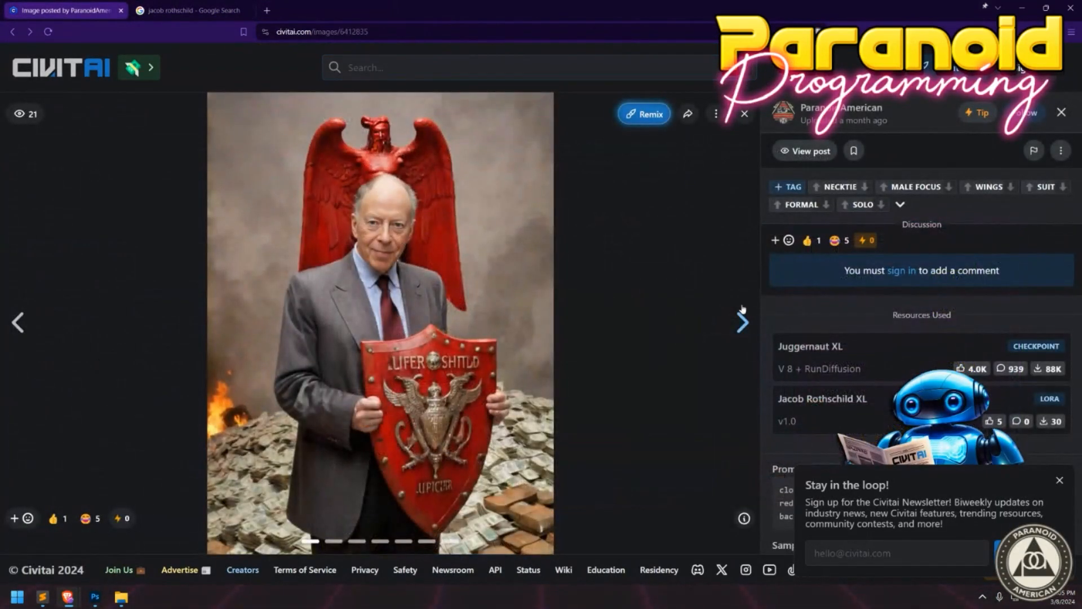
click(740, 323)
Open the catacombs sample image in its own tab and detach that tab into a separate window.
right_click(375, 274)
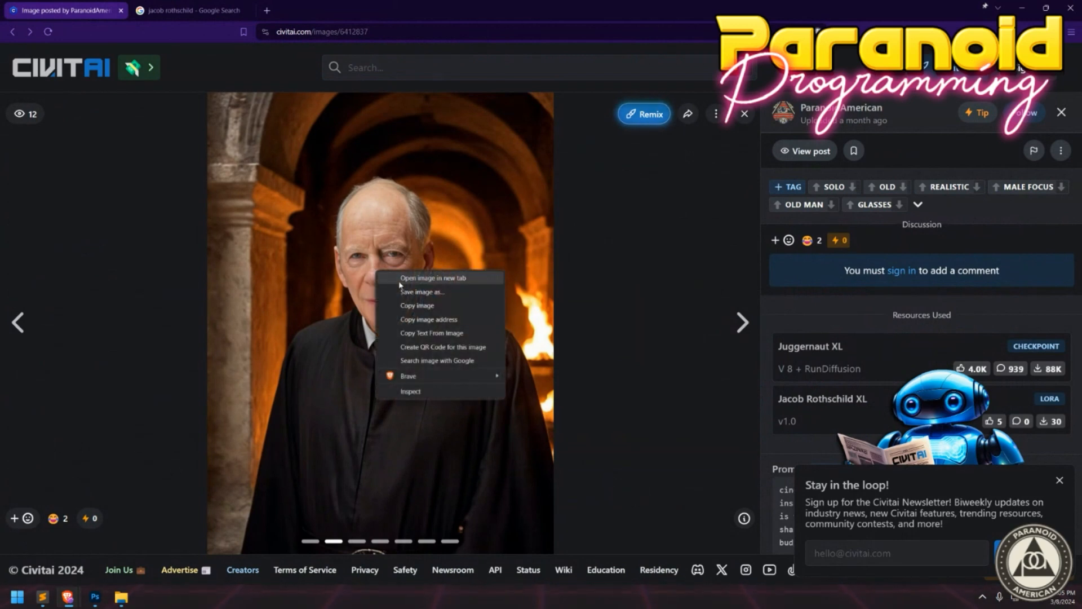
click(406, 280)
click(192, 12)
drag(193, 11, 99, 108)
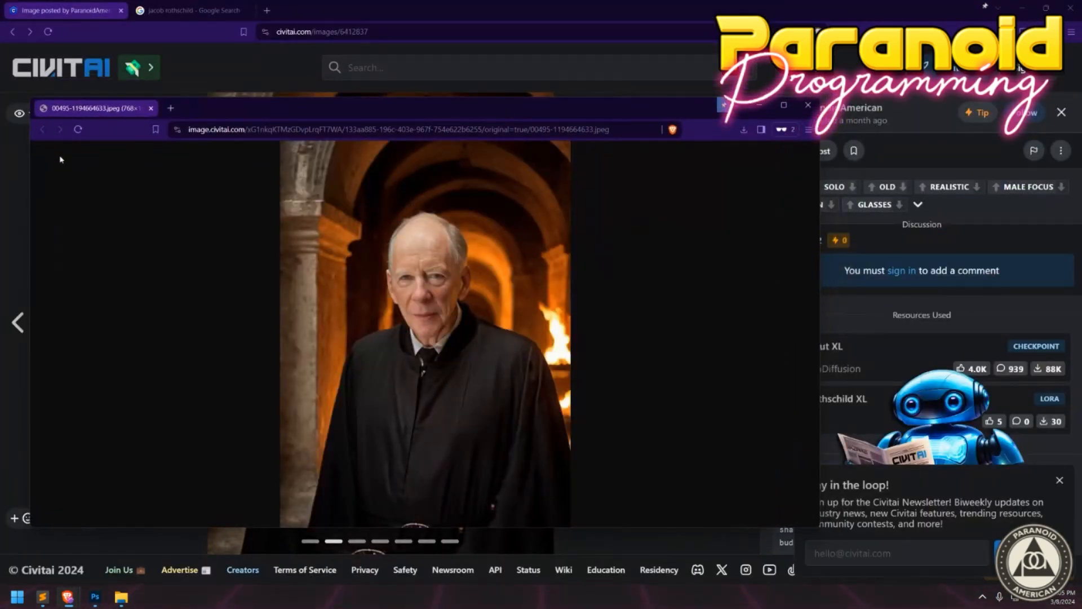
Narrow the detached image window and place it over the Google image results beside the Alliance magazine portrait.
drag(32, 178, 369, 179)
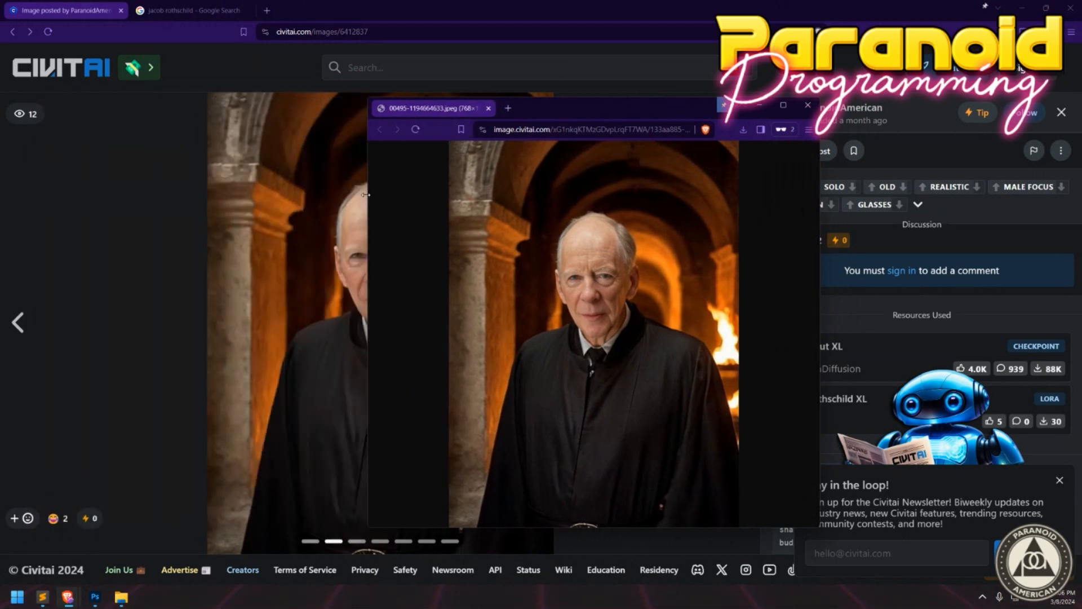
click(186, 10)
drag(607, 116, 509, 57)
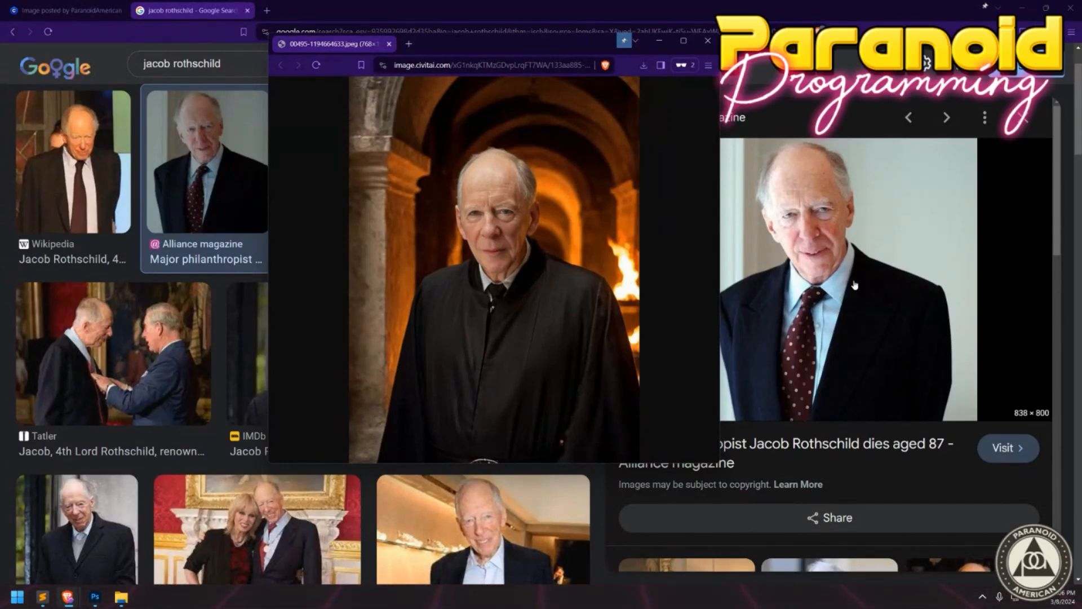
Preview the Wikipedia, Forbes and Partners Capital photos of Jacob Rothschild for comparison with the generated catacombs image.
click(93, 179)
scroll(196, 396, down, 5)
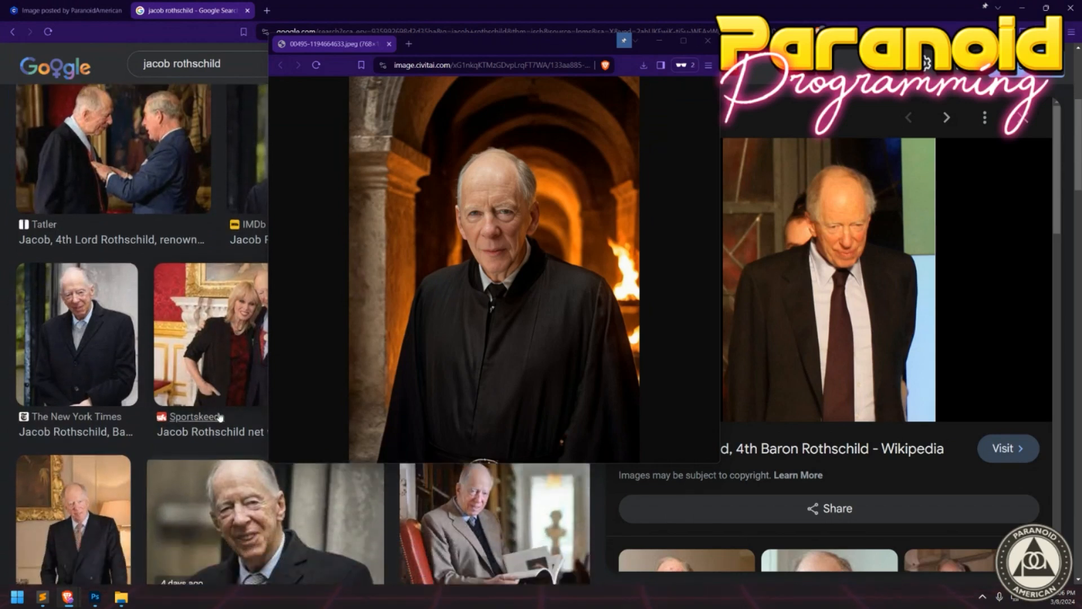
click(86, 472)
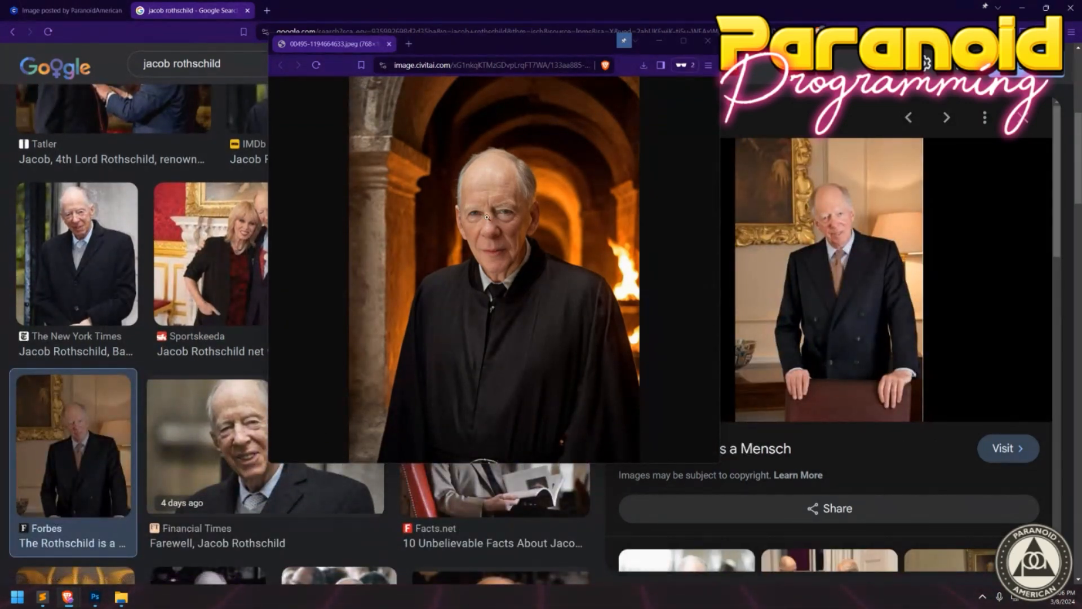
scroll(188, 322, down, 5)
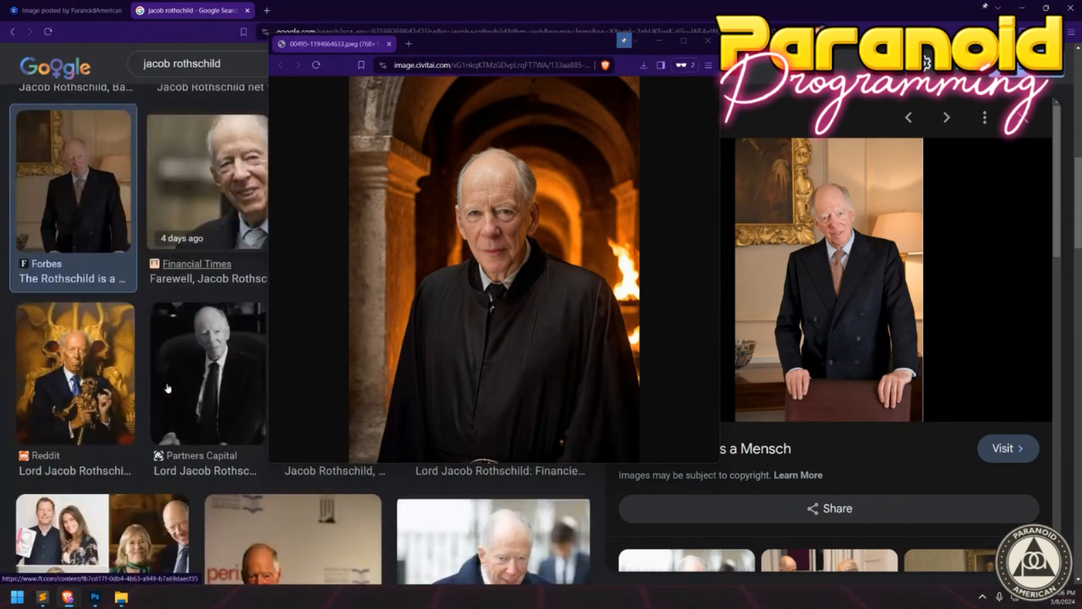
click(175, 374)
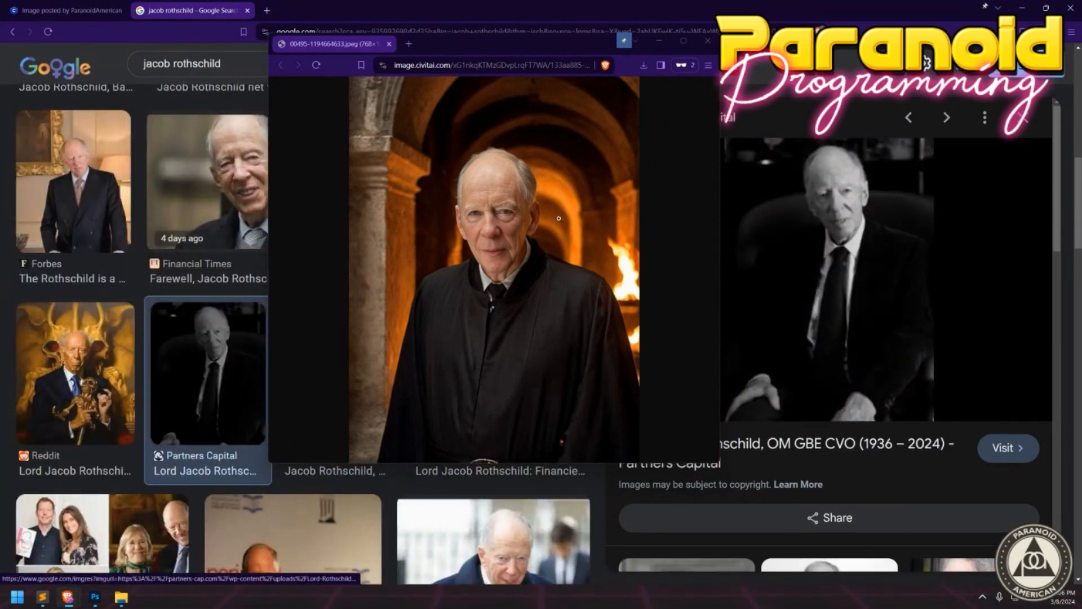
Open the Partners Capital portrait's source page and move the generated image window beside its black-and-white portrait.
scroll(846, 276, up, 3)
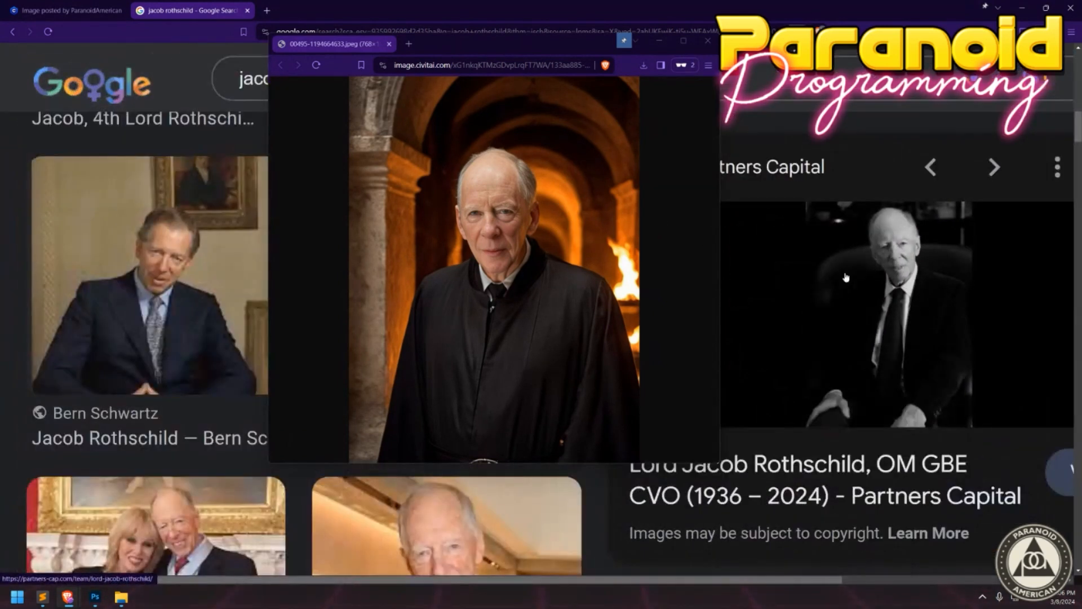
scroll(848, 289, down, 2)
click(849, 290)
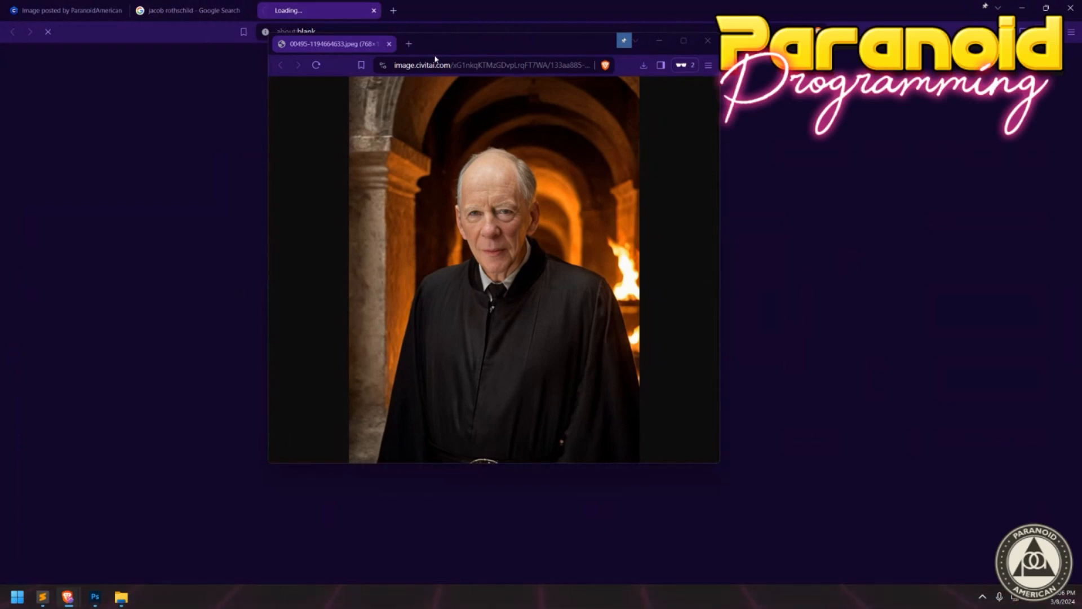
drag(435, 59, 589, 148)
scroll(314, 230, down, 3)
scroll(315, 230, up, 1)
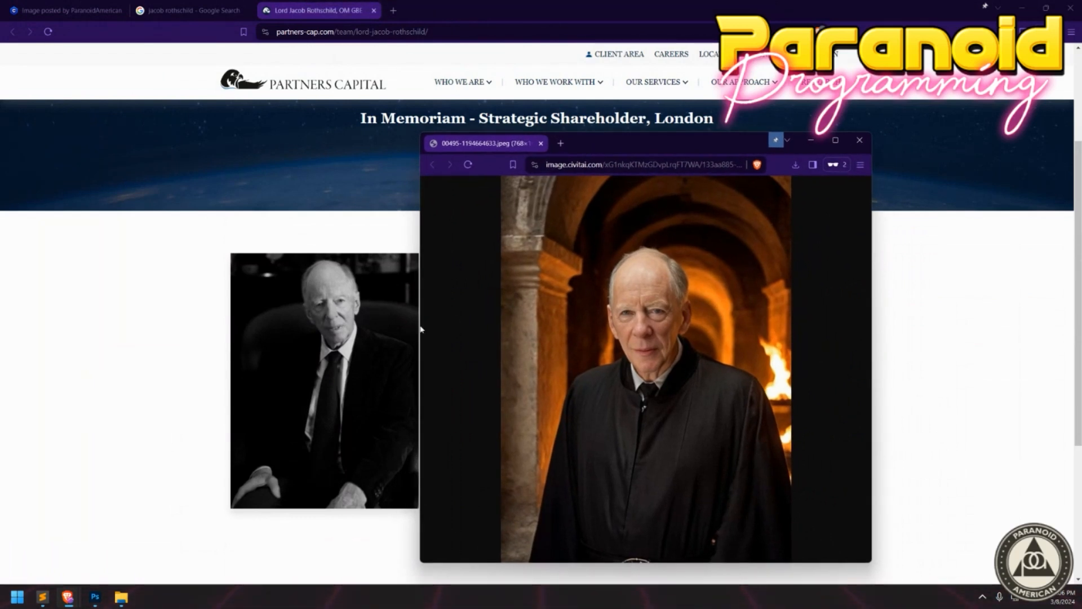
Narrow the generated image window, enlarge the Partners Capital page to 140%, and align both portraits side by side.
drag(418, 324, 543, 321)
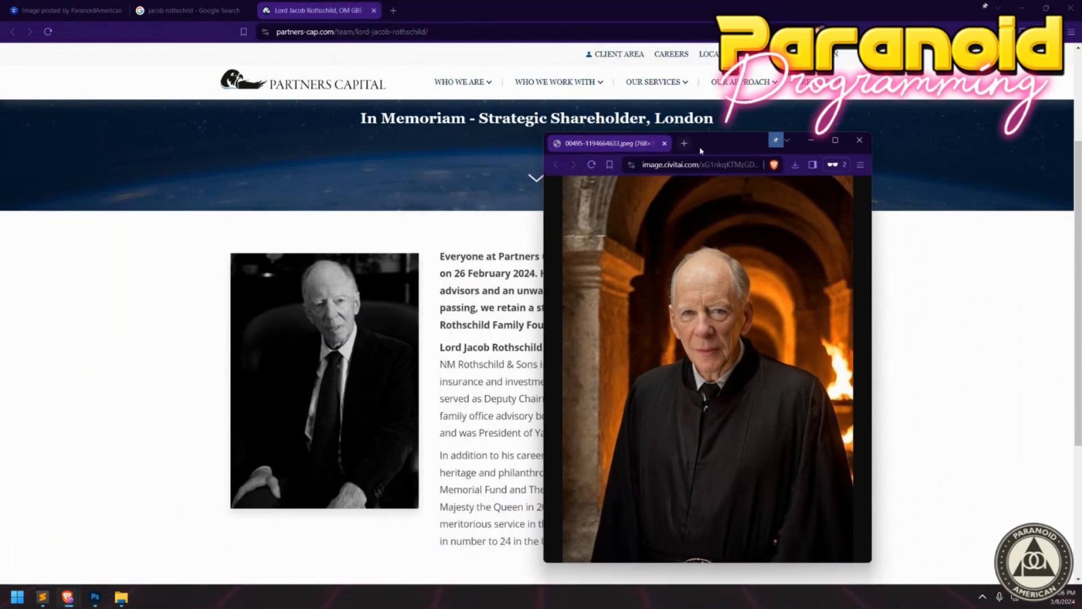
drag(699, 147, 570, 146)
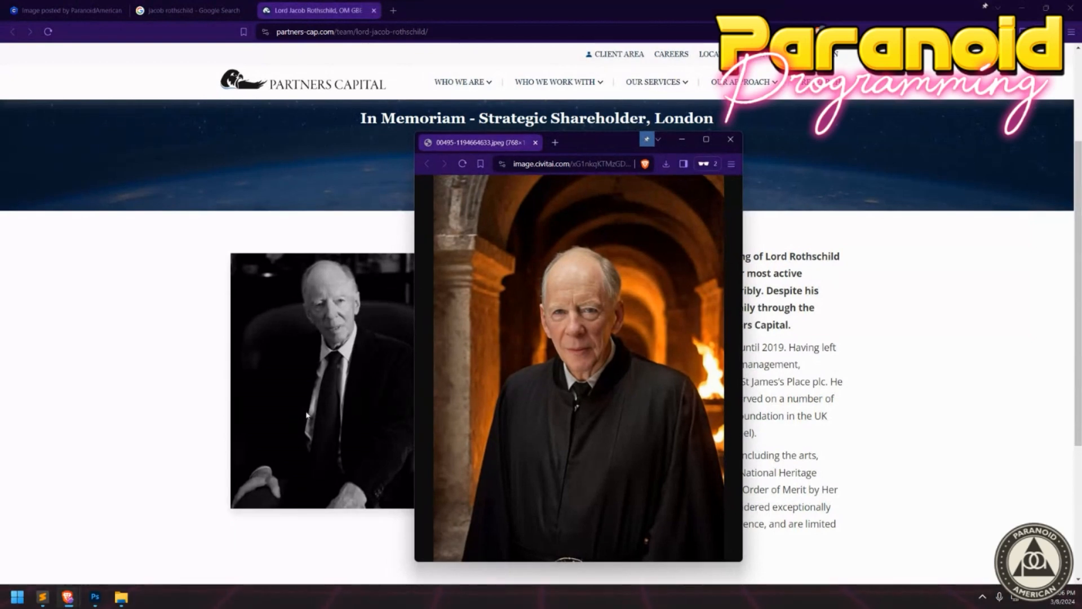
scroll(204, 360, up, 3)
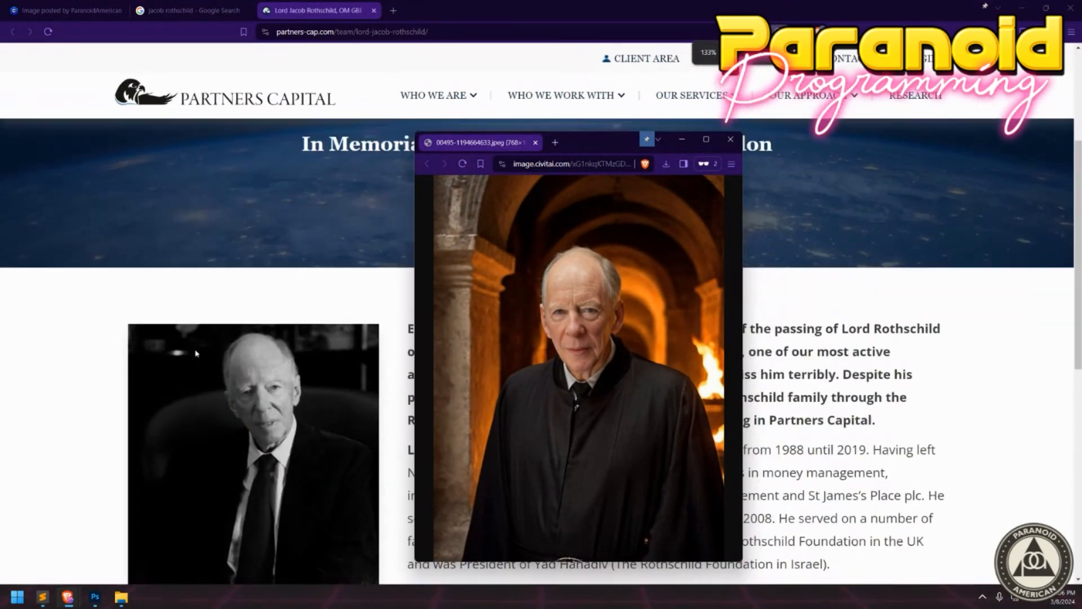
scroll(203, 363, up, 2)
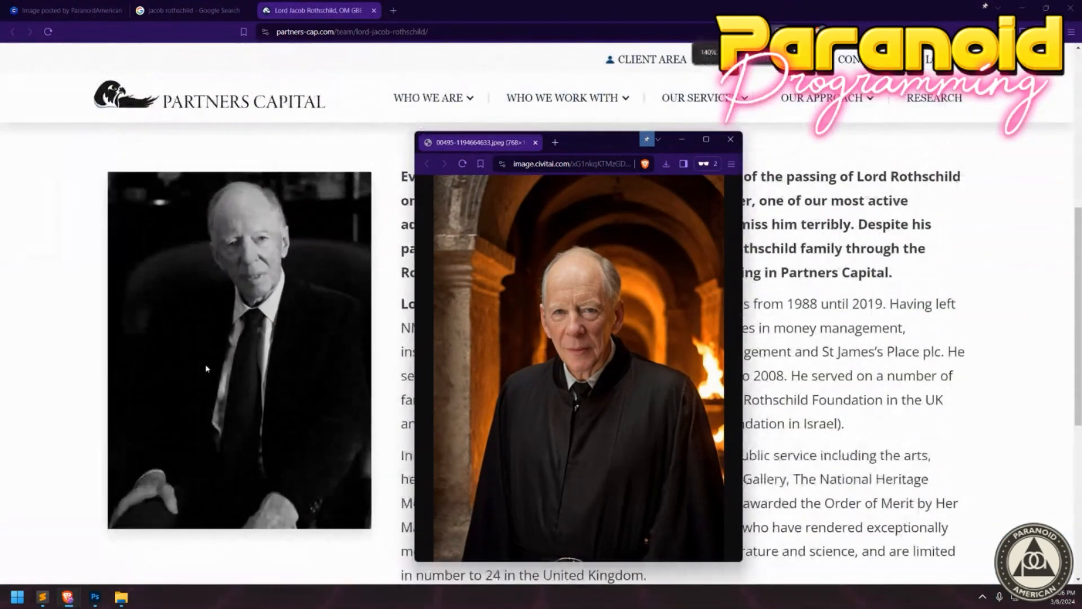
drag(586, 159, 547, 131)
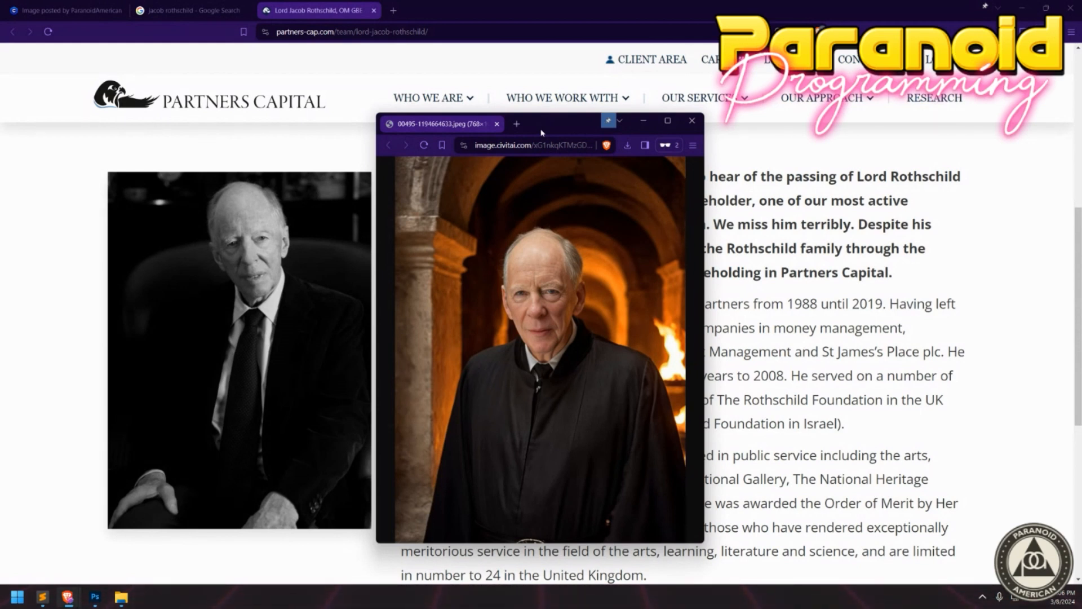
Compare the generated catacombs portrait at full size with the Partners Capital photo, and close the generated image window.
drag(541, 133, 541, 97)
click(563, 228)
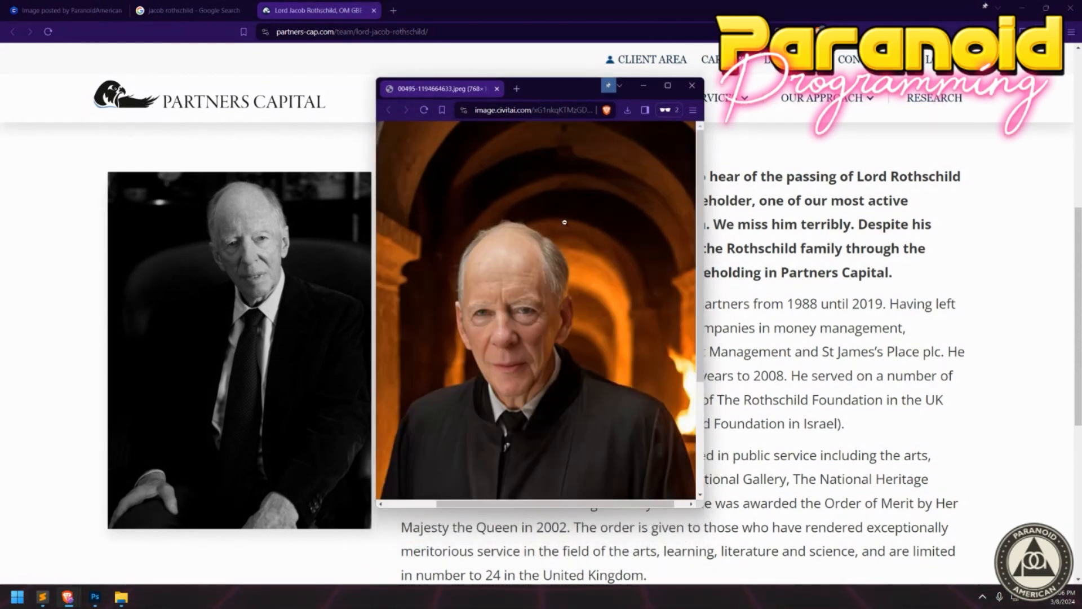
click(565, 222)
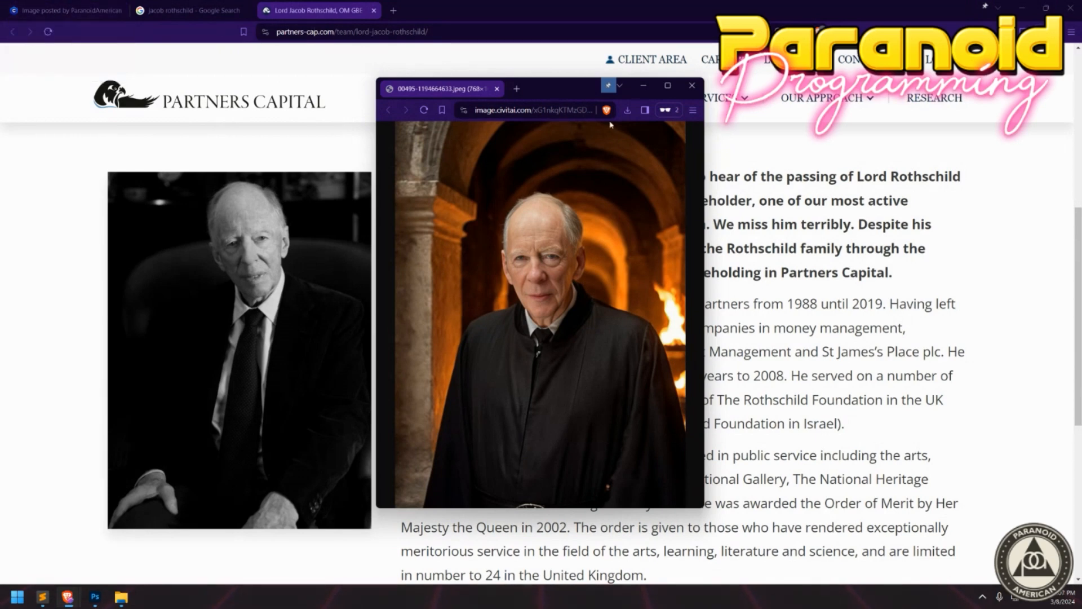
click(703, 93)
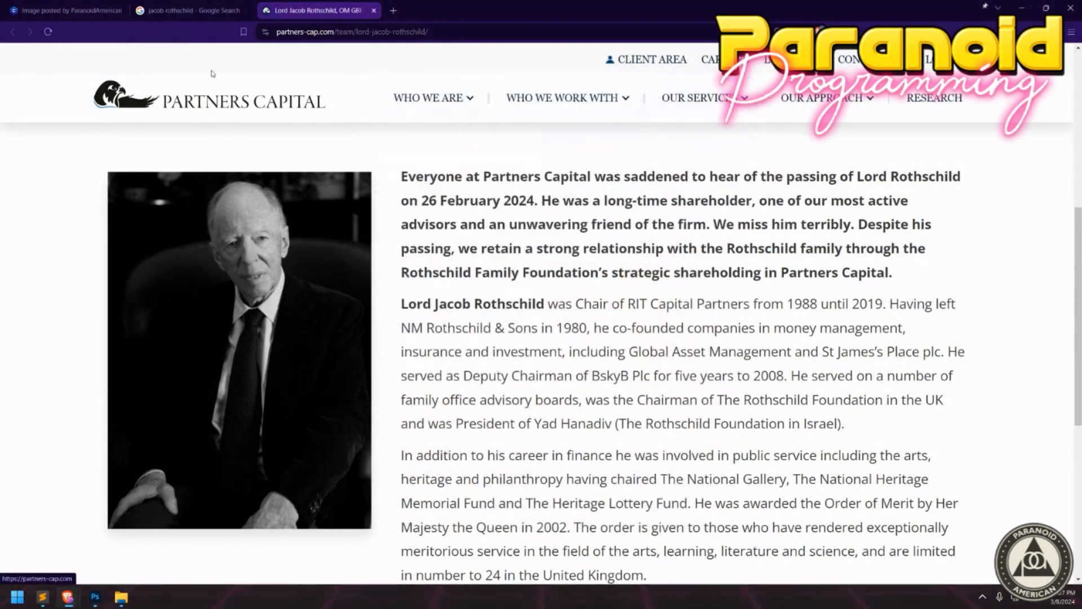
Return to Civitai, close the generated image's detail view, and open the Civitai home page at 100% zoom.
click(66, 13)
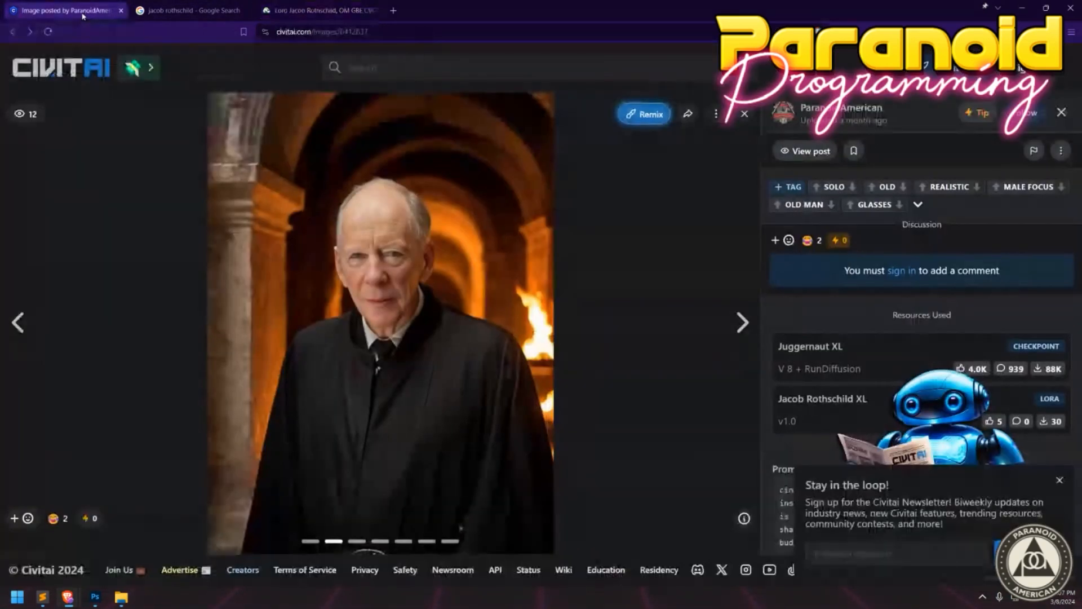
click(1061, 113)
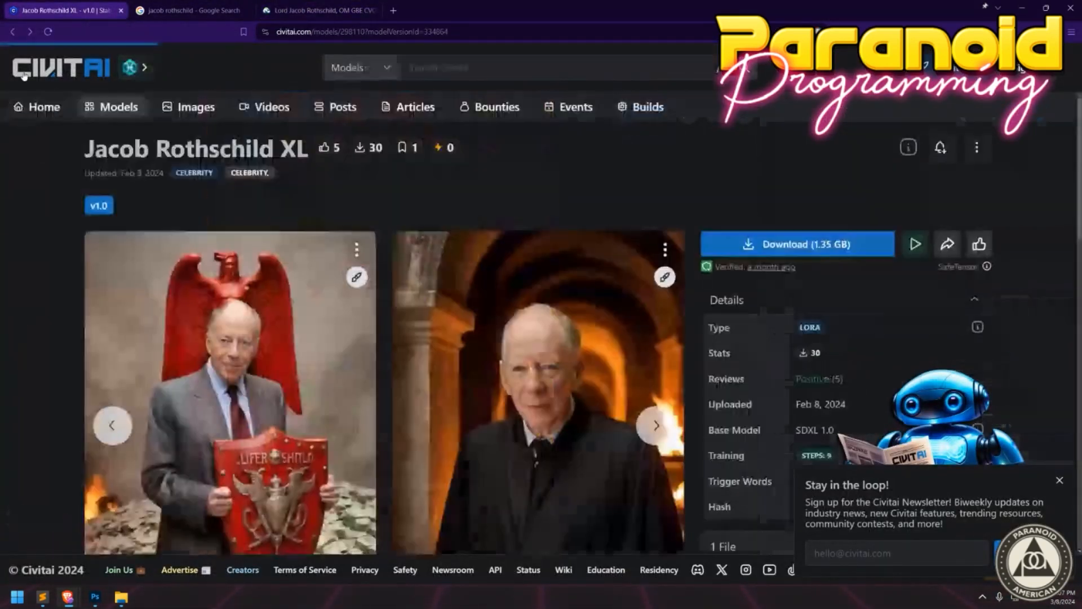
click(12, 79)
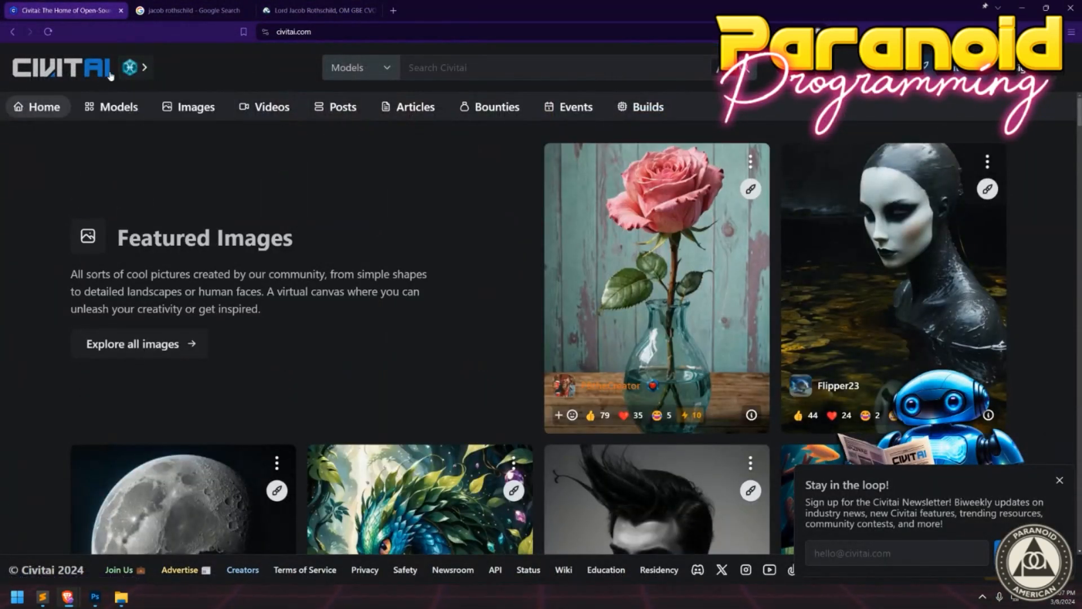
key(ctrl+minus)
key(ctrl+minus)
key(ctrl+minus)
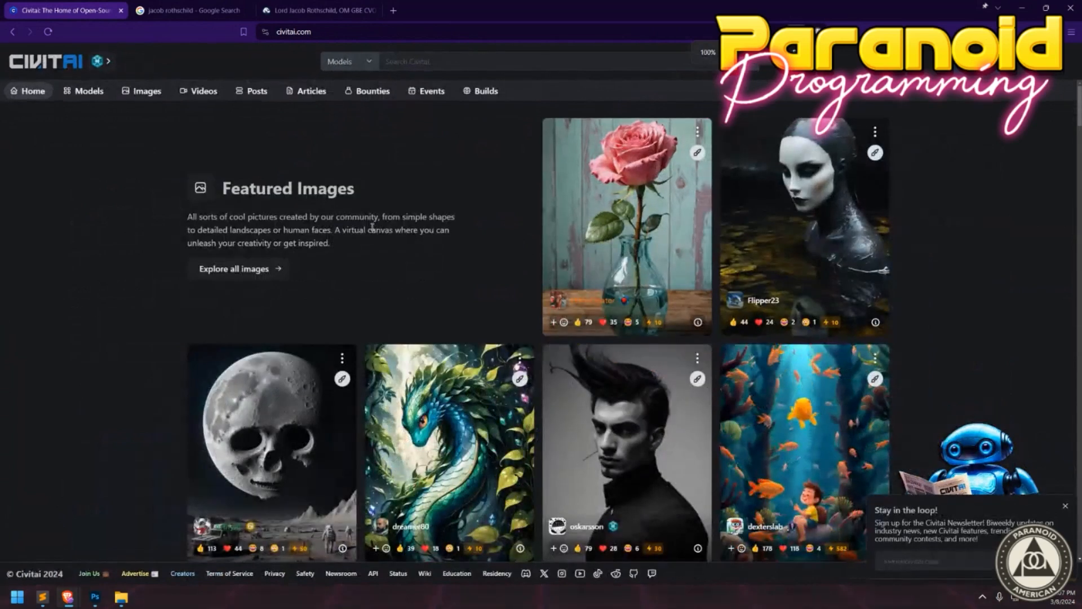
Search Civitai models for "lauren boe" and open ParanoidAmerican's Lauren Boebert textual inversion model.
click(411, 60)
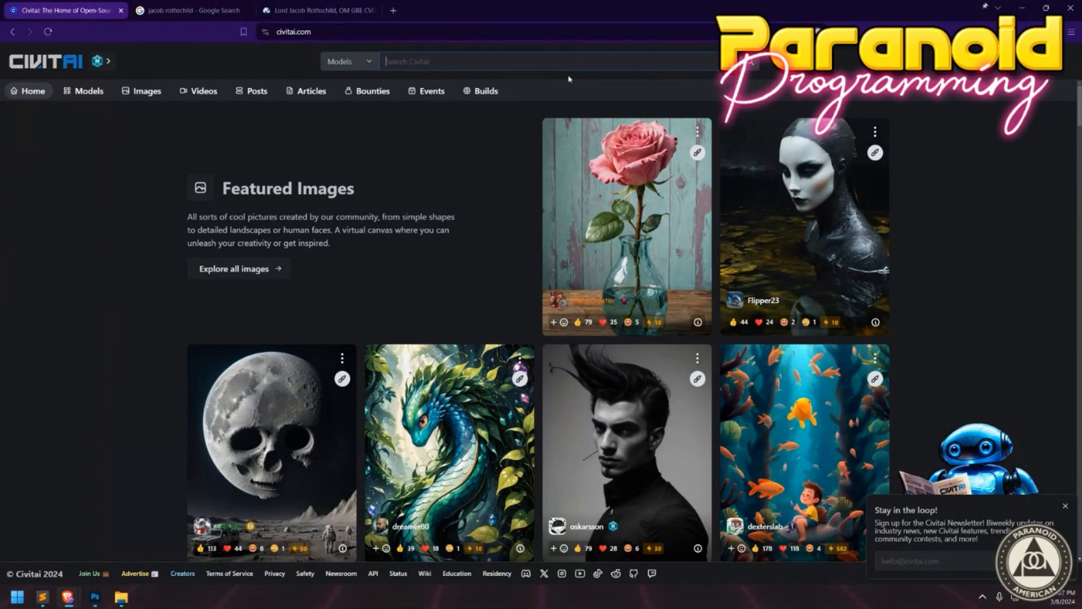
text(lauren )
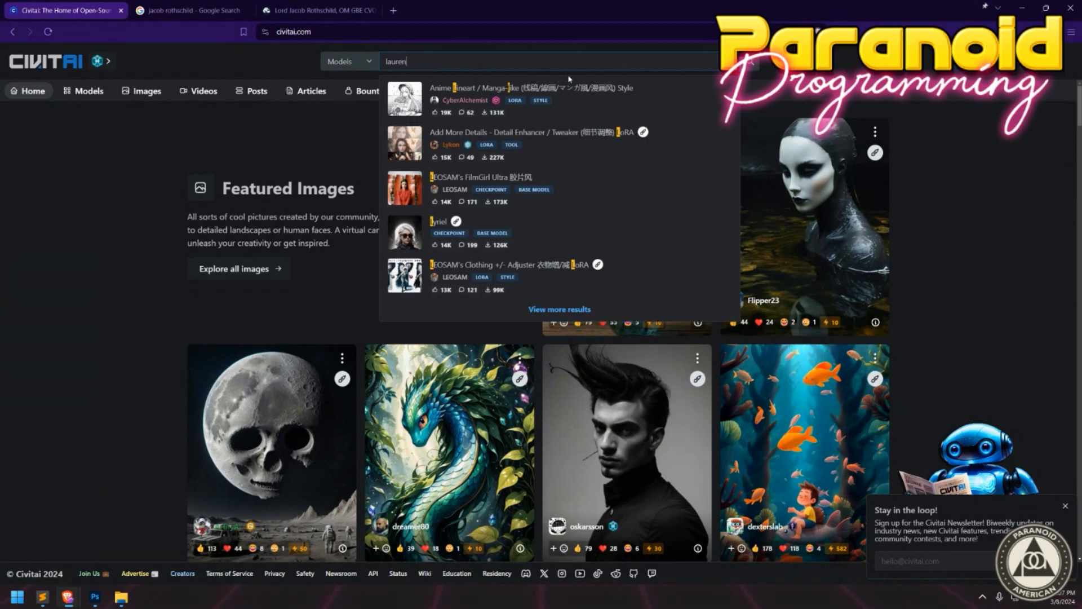
text(boe)
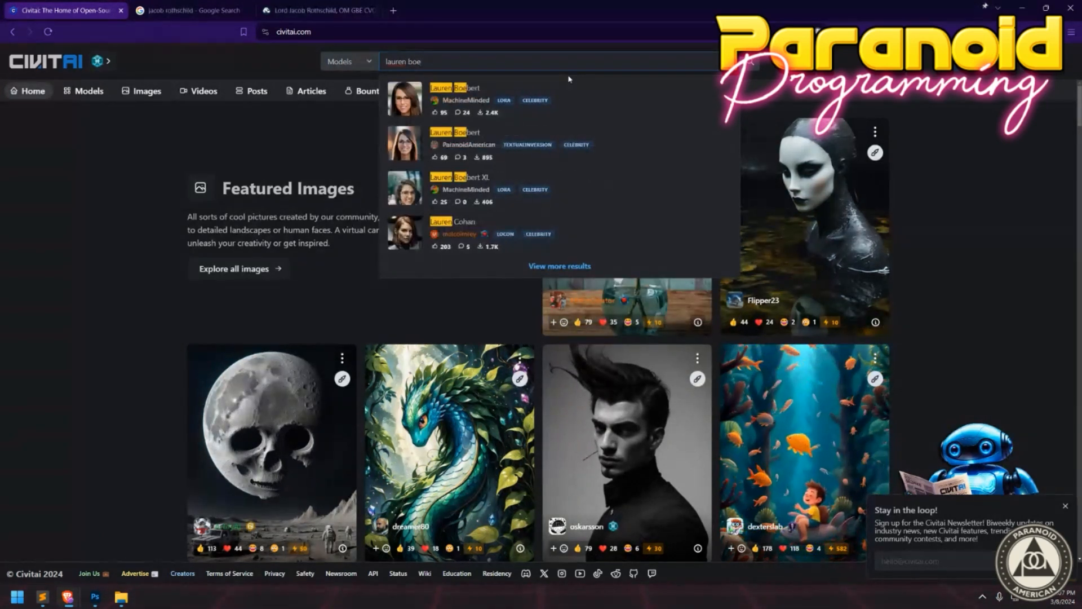
click(473, 154)
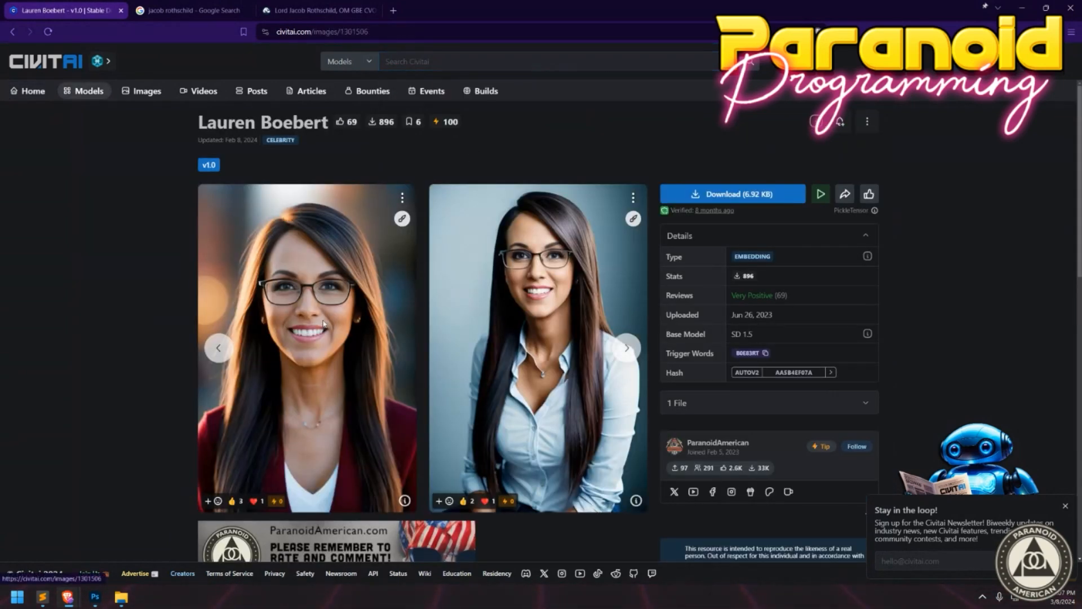
Browse the Lauren Boebert model's sample images through the American Revolution portrait, and return to the gothic witch portrait.
click(374, 352)
key(Right)
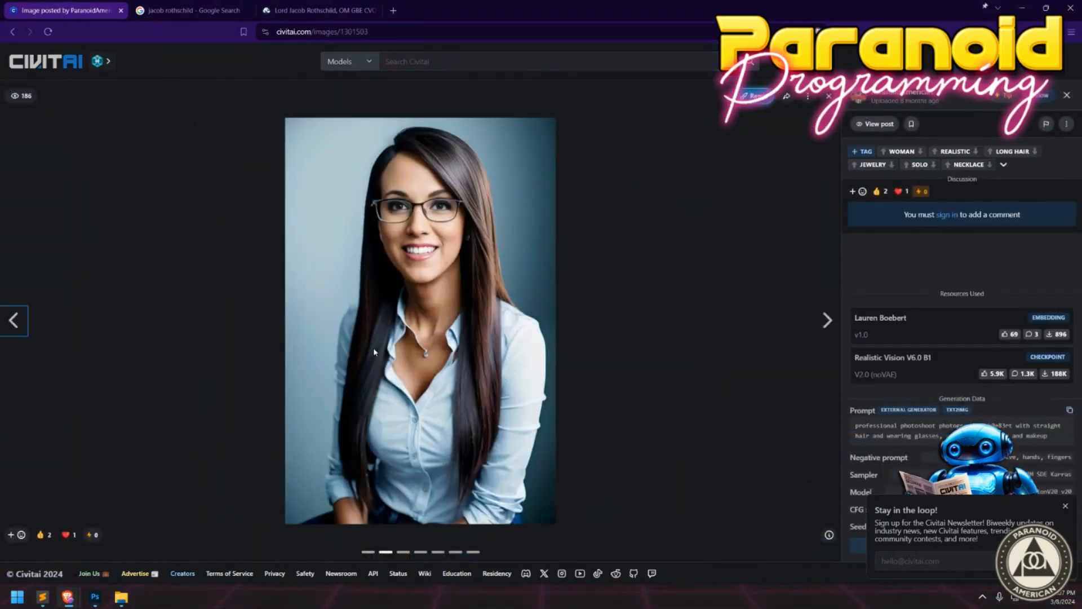
key(Right)
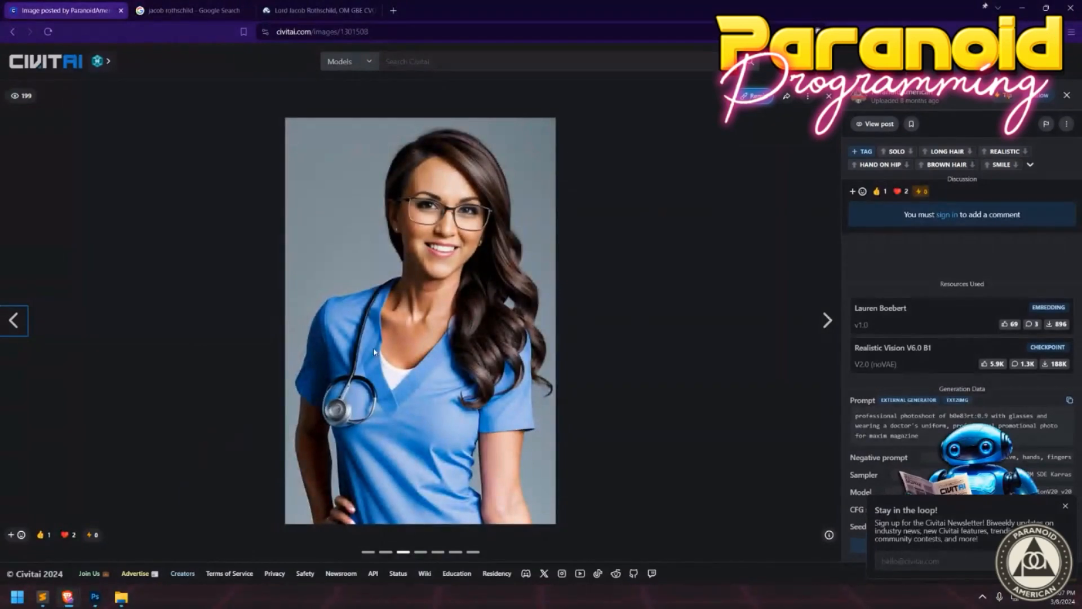
key(Right)
key(Right)
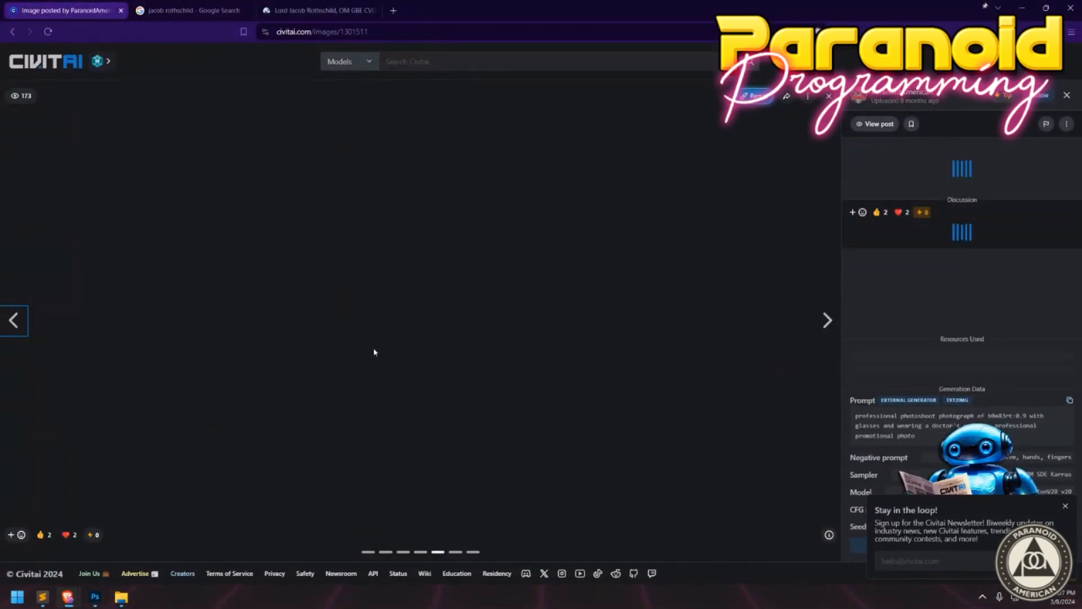
key(Right)
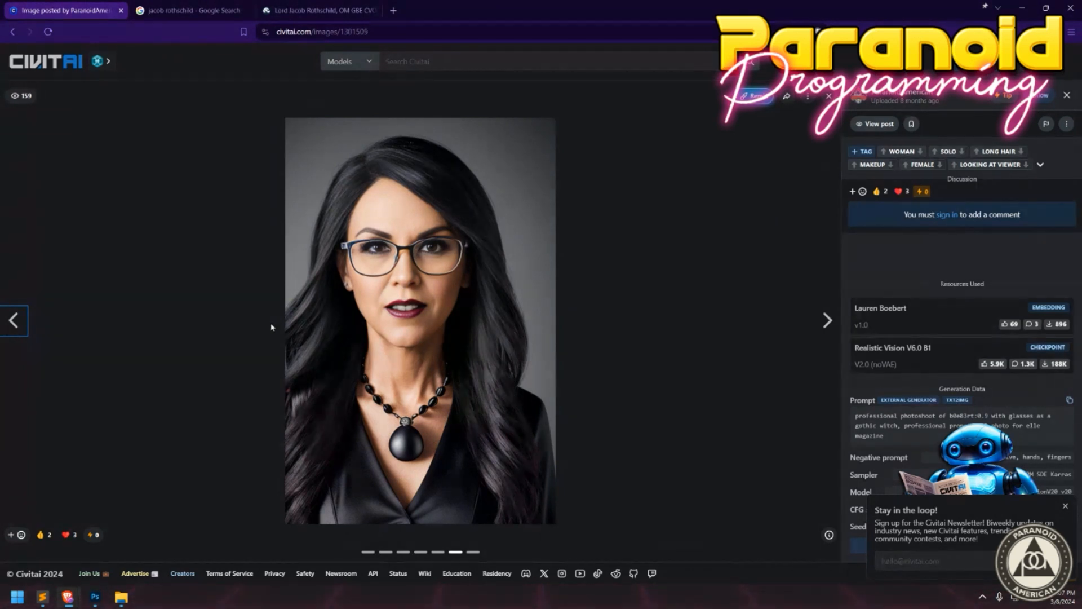
key(Right)
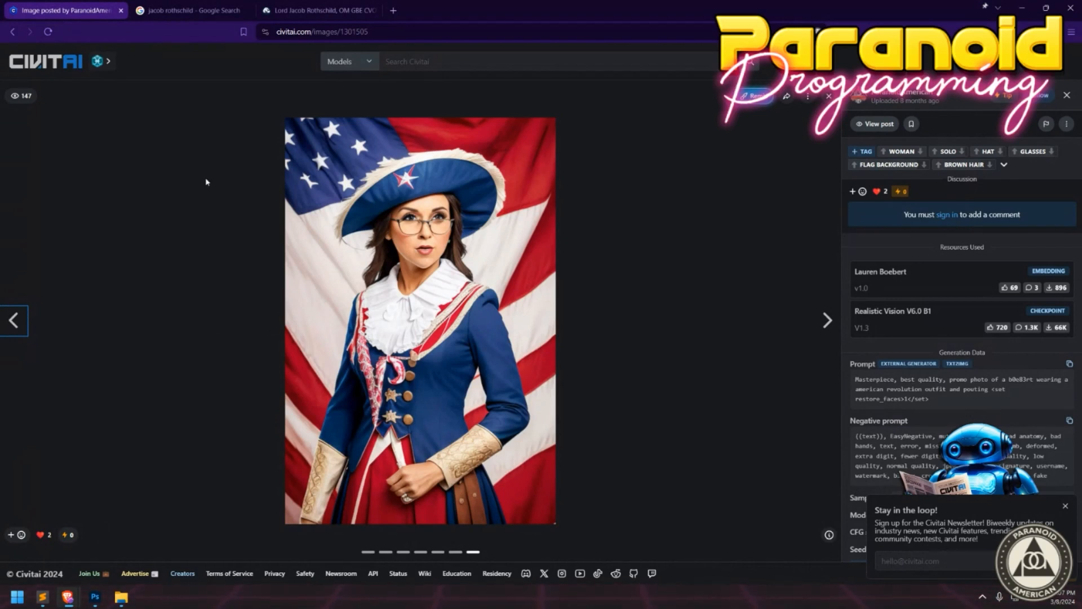
key(Left)
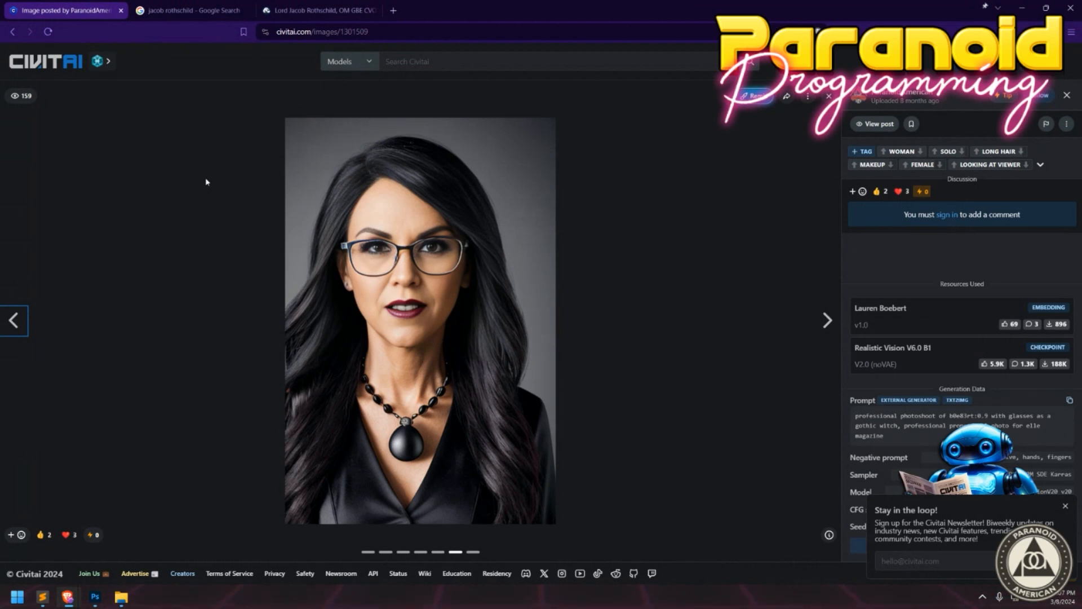
Search Google for "realtime stable diffusoin" from the Civitai tab.
click(370, 31)
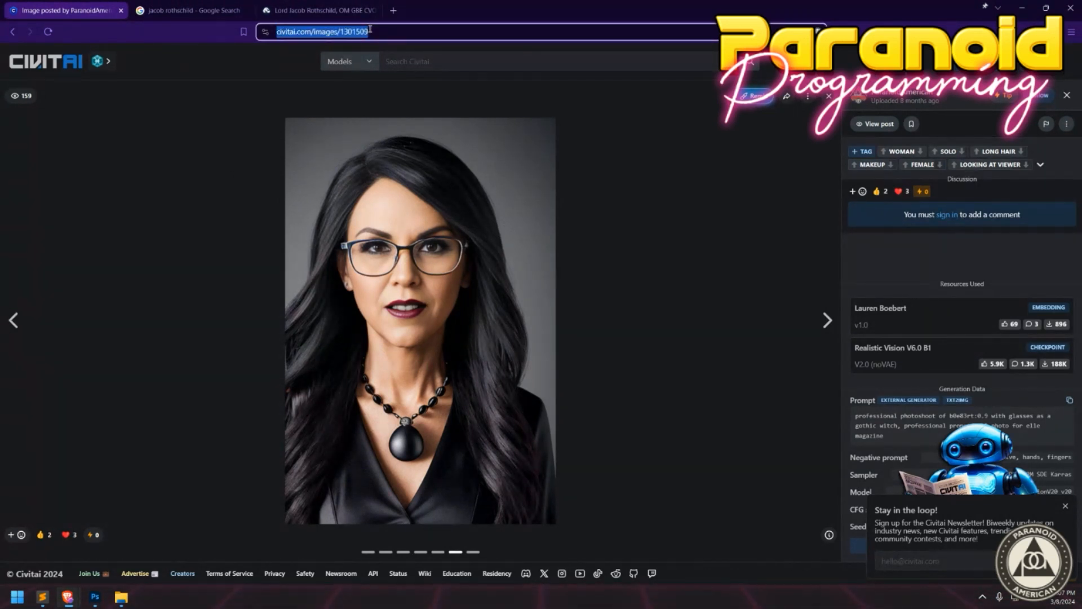
text(realtime stable diffu)
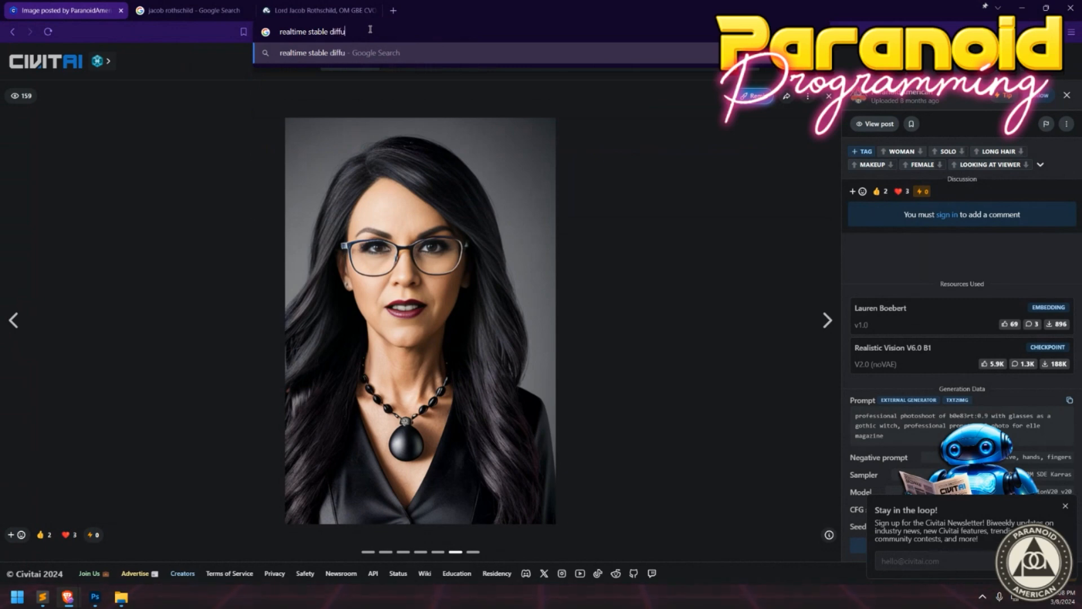
text(soin)
key(Return)
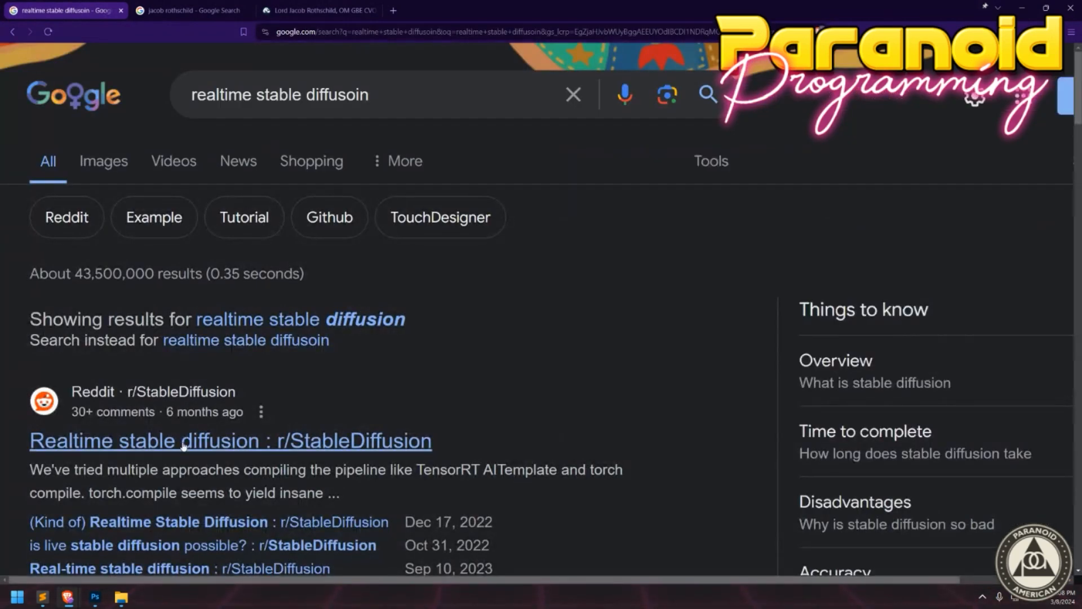
Skim the realtime Stable Diffusion web results, switch to image results, and preview Reddit's Realtime Drawing result enlarged.
key(ctrl+minus)
scroll(253, 383, down, 4)
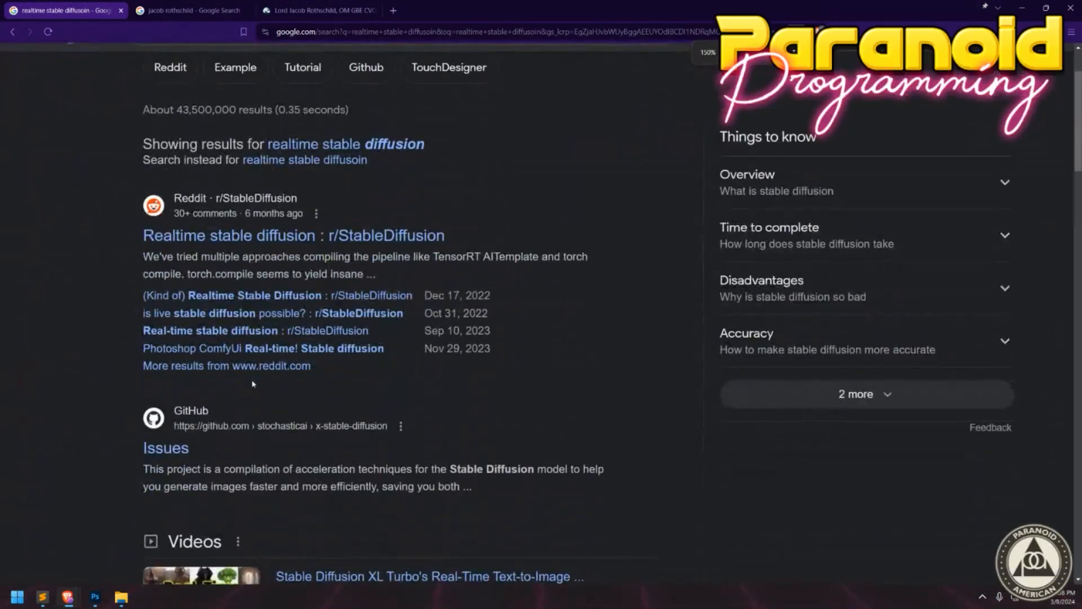
scroll(253, 384, down, 5)
scroll(468, 329, down, 5)
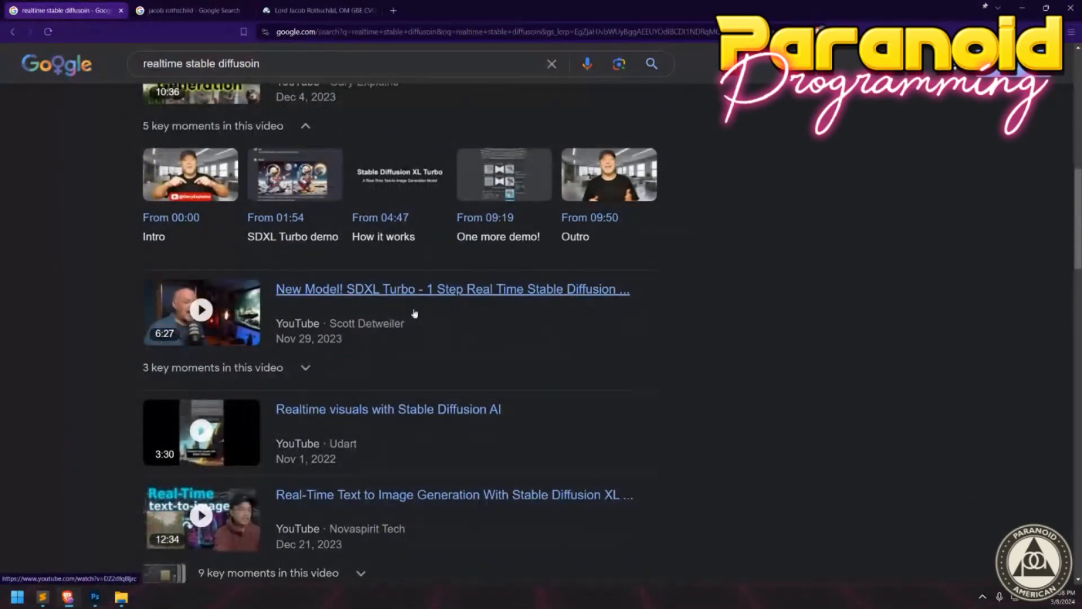
scroll(357, 396, up, 12)
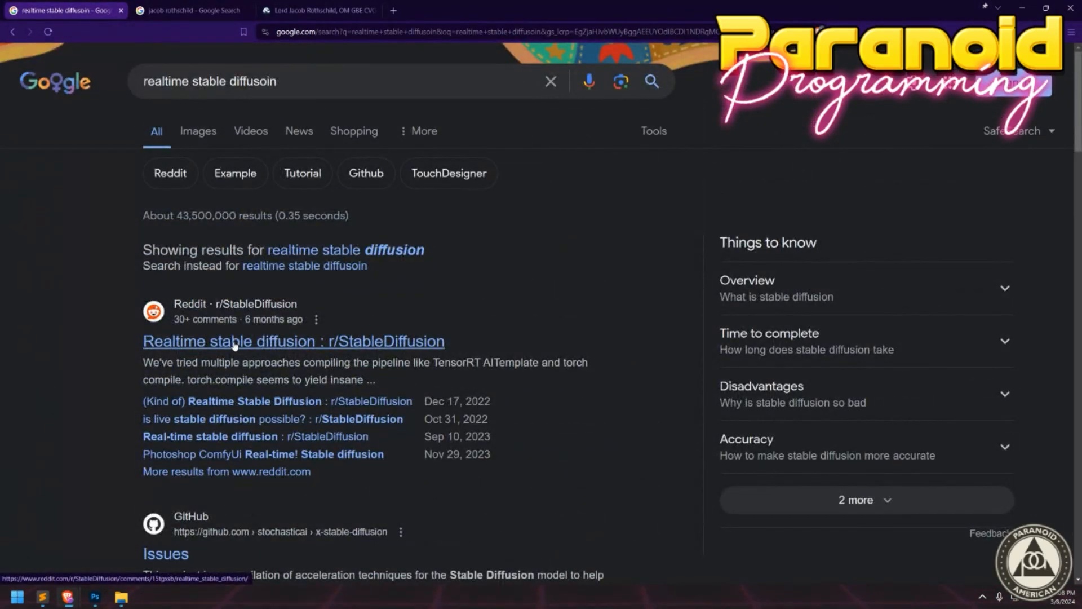
click(184, 135)
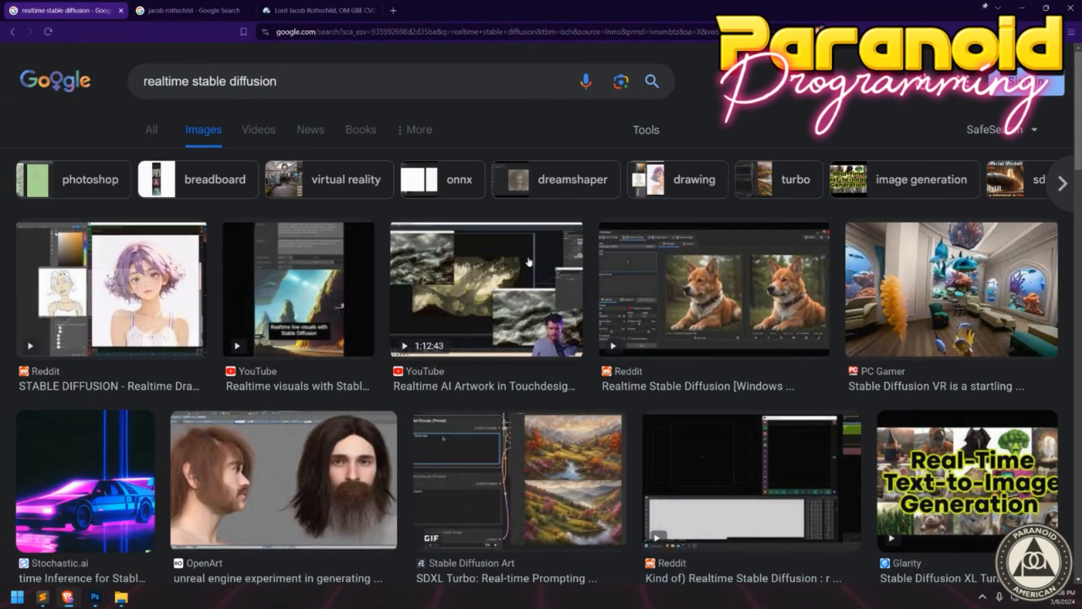
click(112, 288)
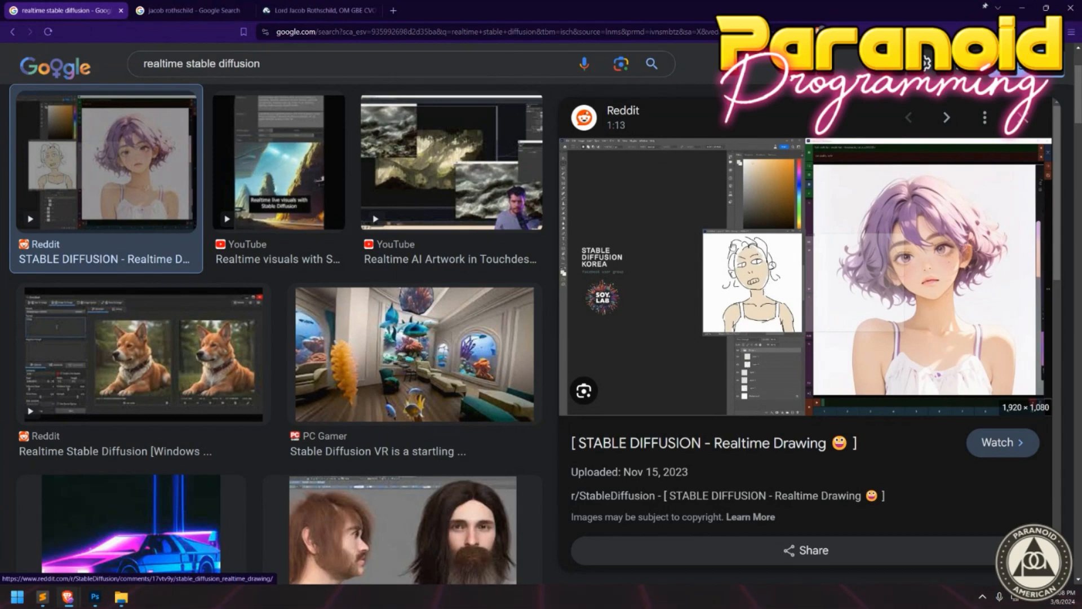
key(ctrl+plus)
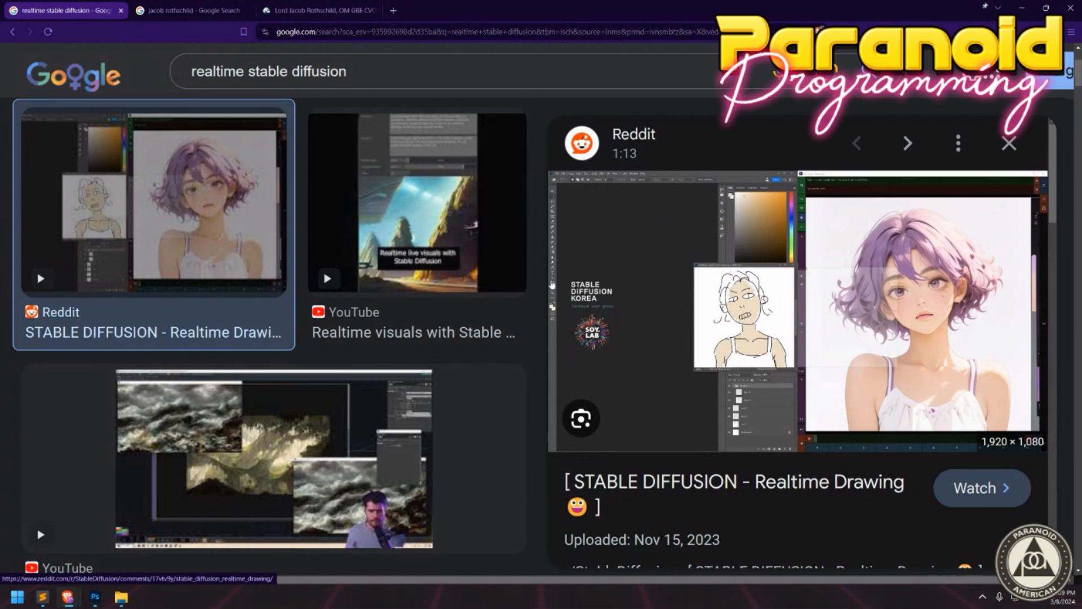
Browse further realtime Stable Diffusion image results, close the Realtime Drawing preview, and return to the web results.
scroll(492, 325, down, 5)
scroll(492, 325, down, 15)
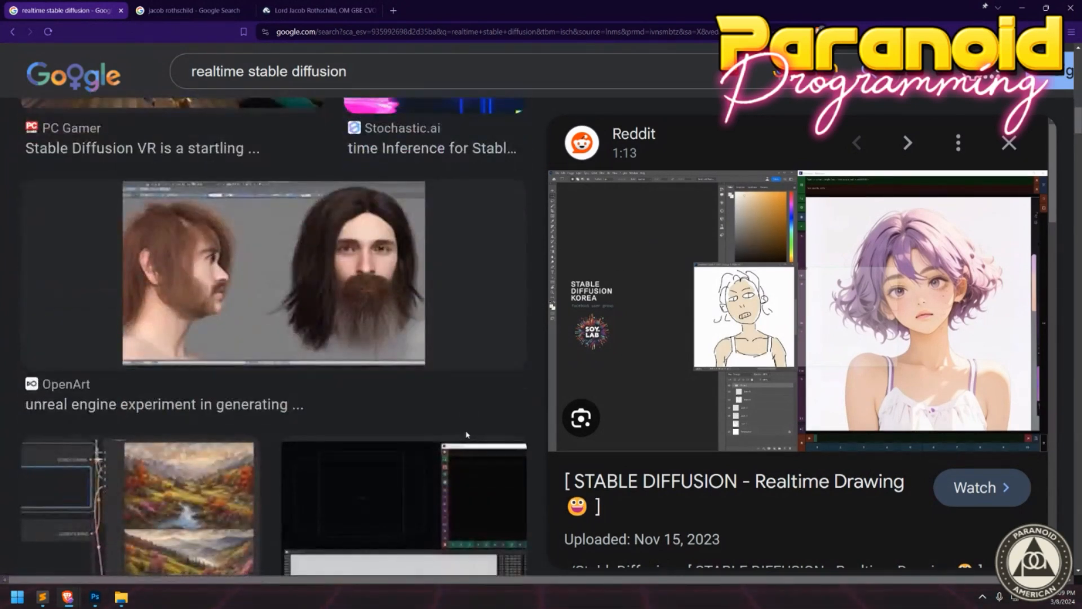
scroll(450, 420, up, 7)
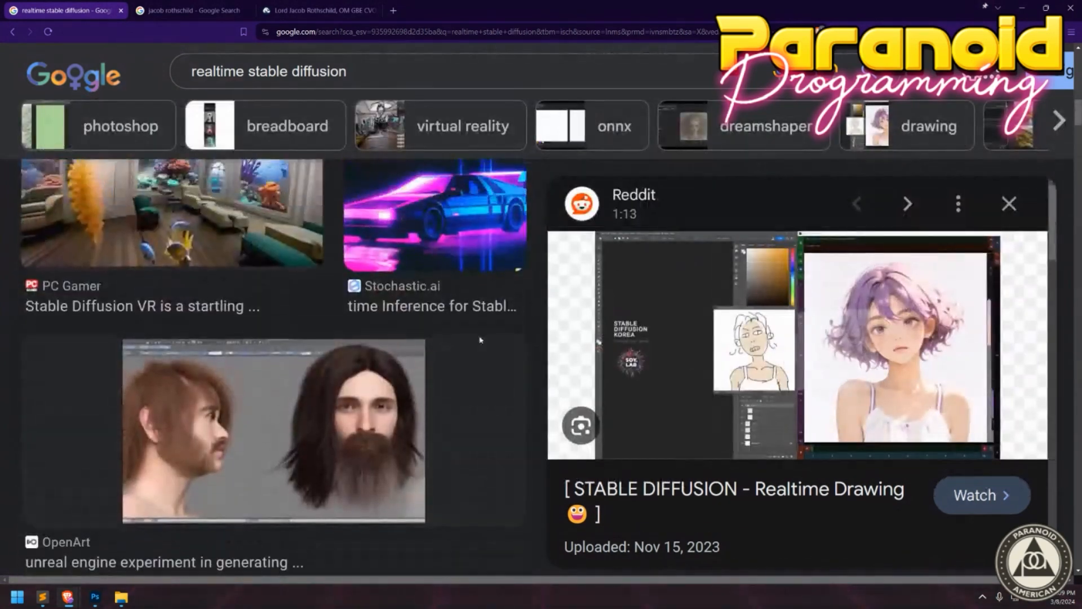
key(Escape)
scroll(769, 330, up, 3)
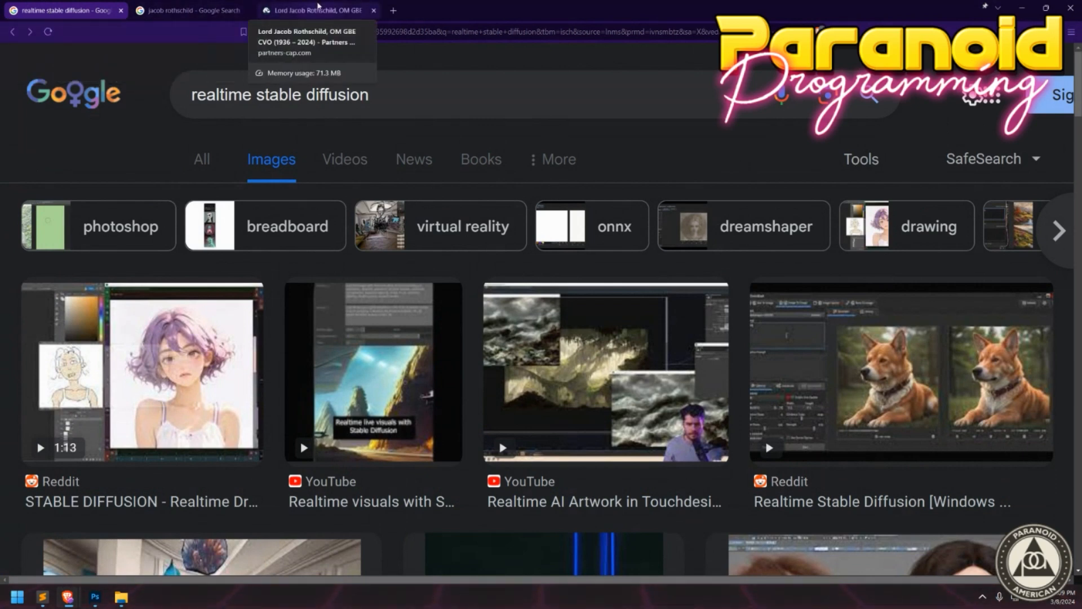
click(304, 10)
click(72, 18)
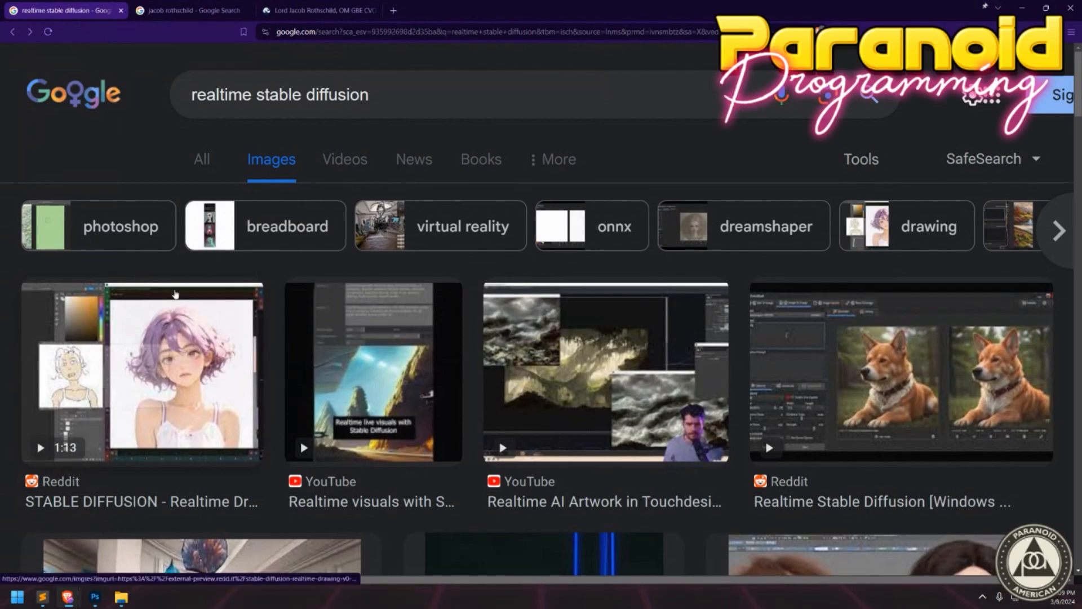
scroll(214, 338, down, 1)
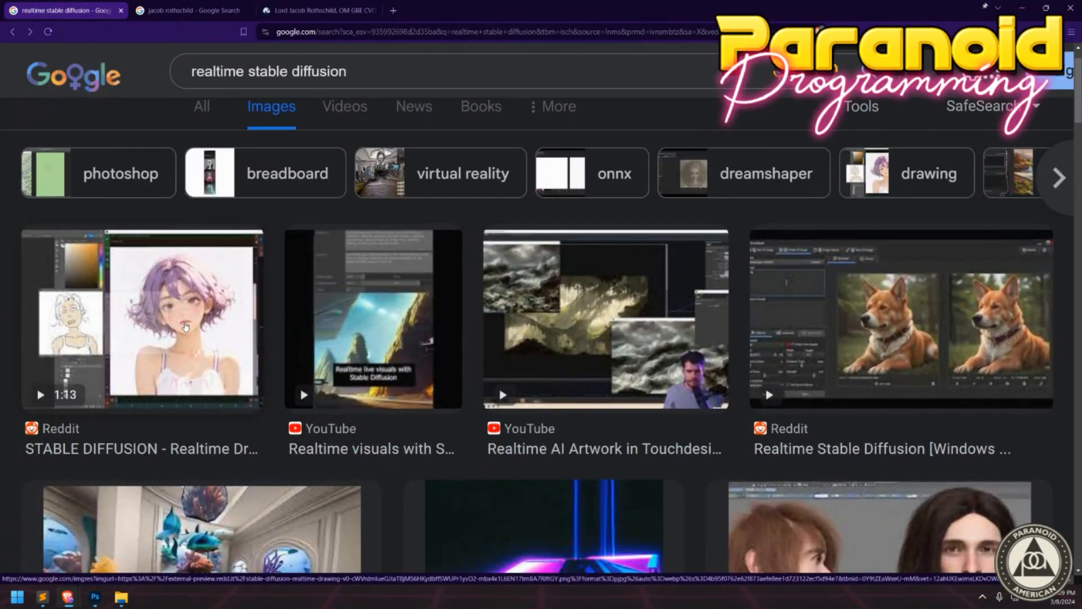
key(alt+Left)
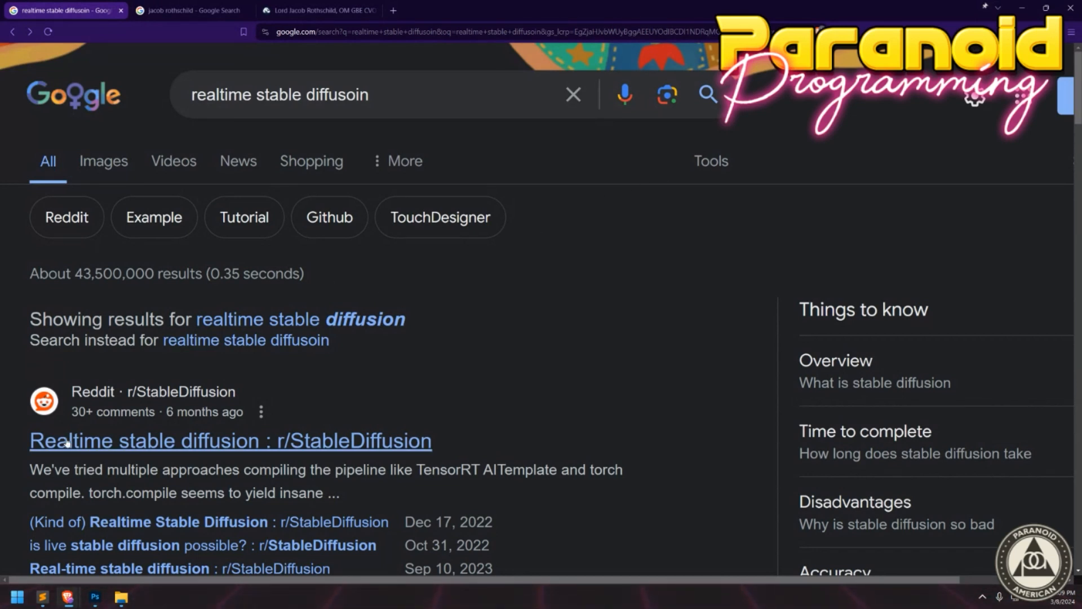
Switch to the RunDiffusion session window and show the ComfyUI description in its application list.
mouse_move(68, 597)
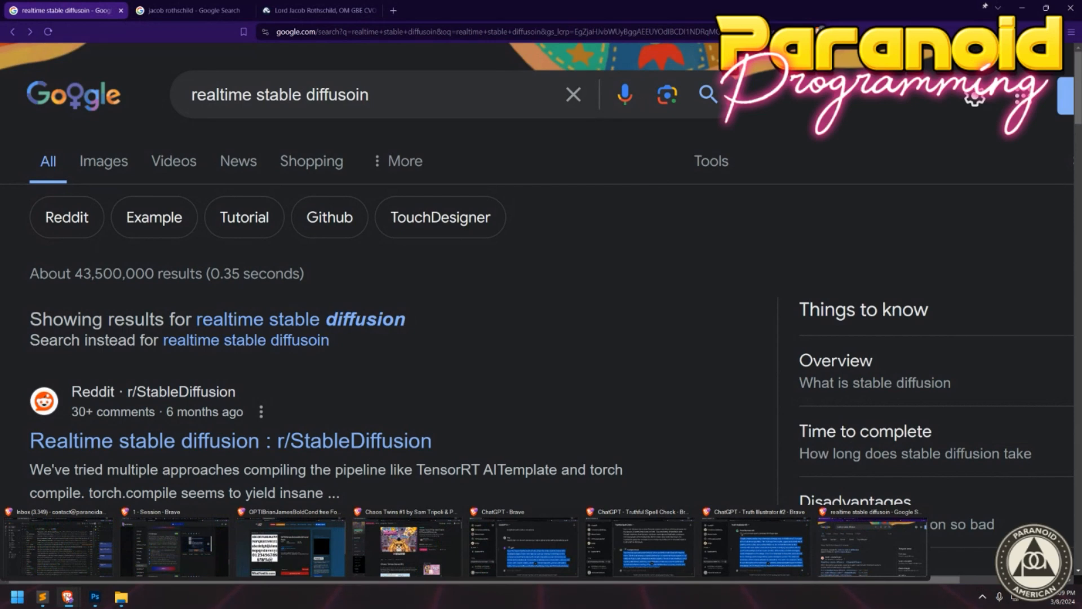
click(175, 545)
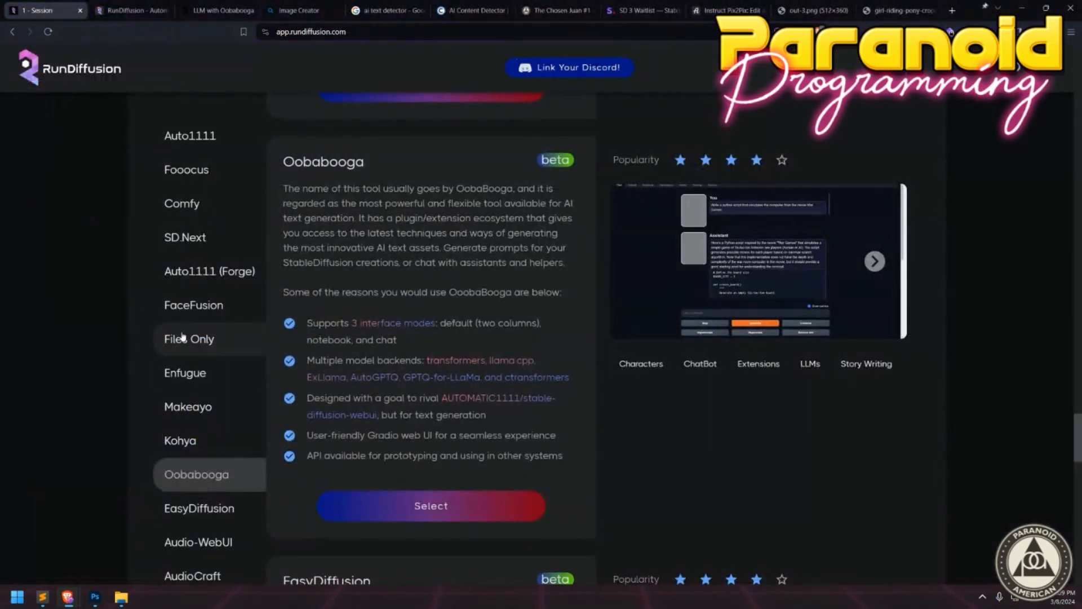
click(183, 203)
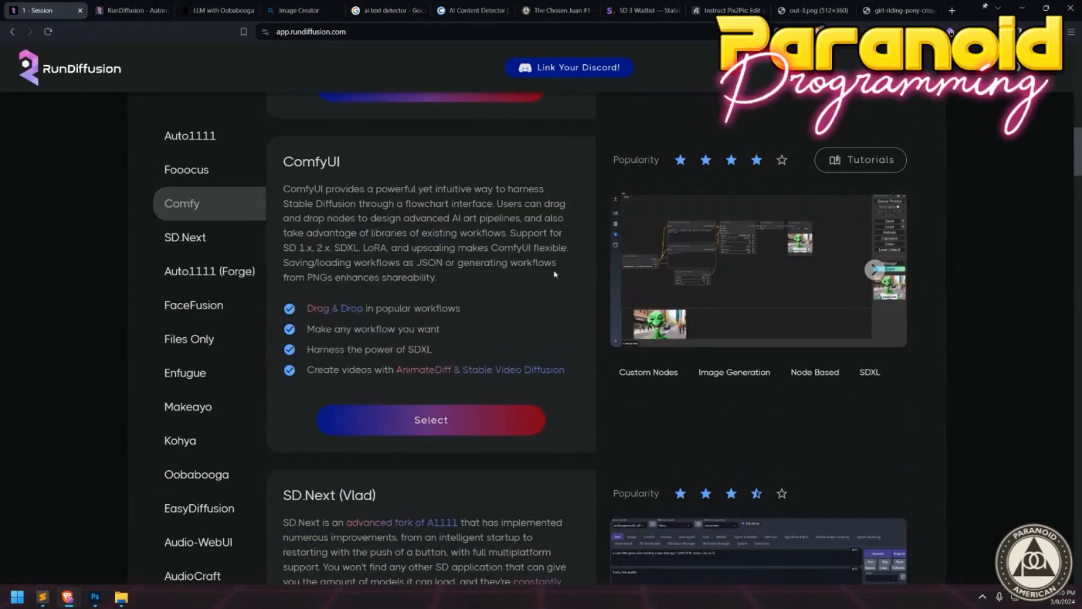
Preview ComfyUI's workflow screenshot enlarged, close the preview, and show the SD.Next (Vlad) description below it.
click(744, 280)
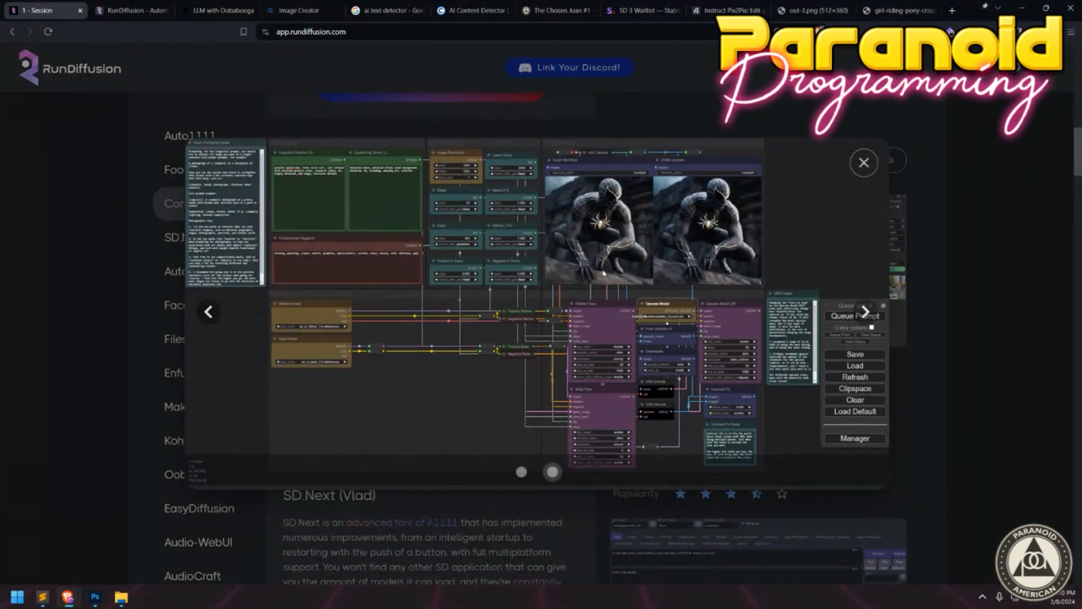
click(863, 163)
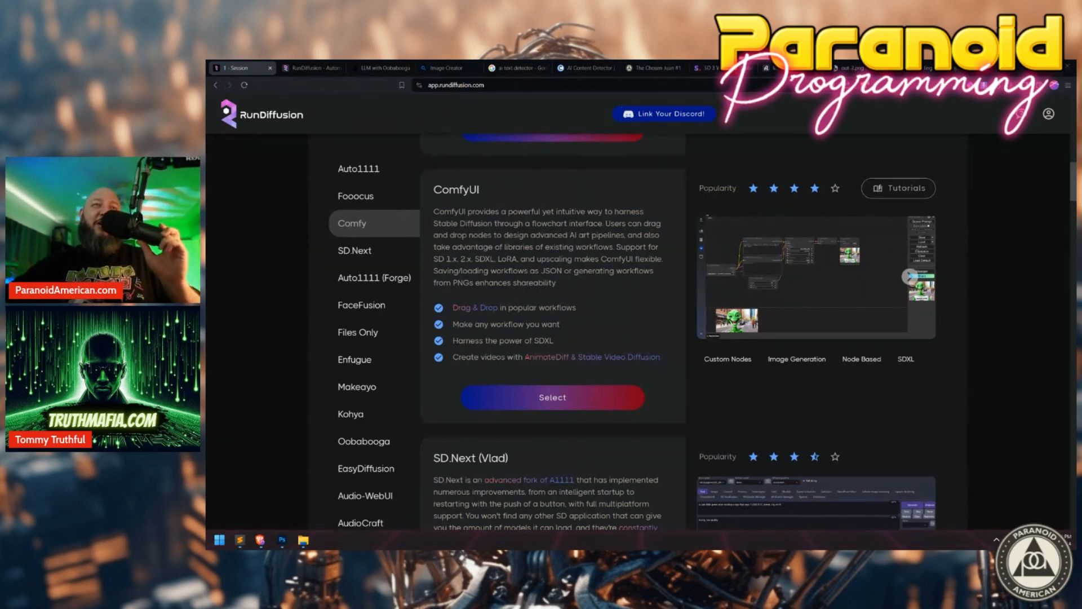
scroll(387, 372, down, 4)
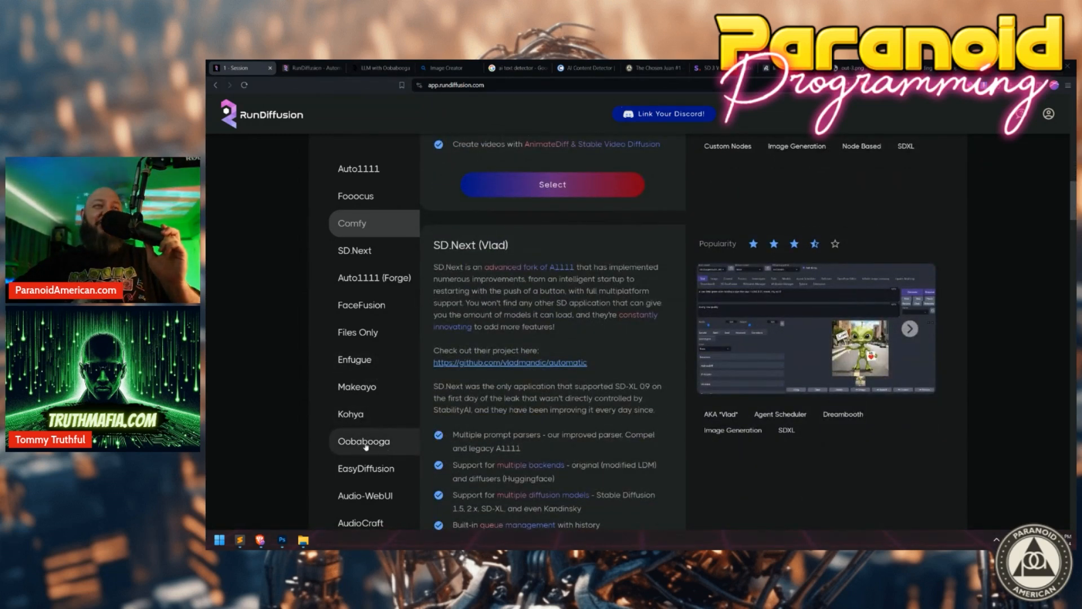
View the Oobabooga, ComfyUI and AudioCraft Plus descriptions in RunDiffusion's application list.
click(363, 446)
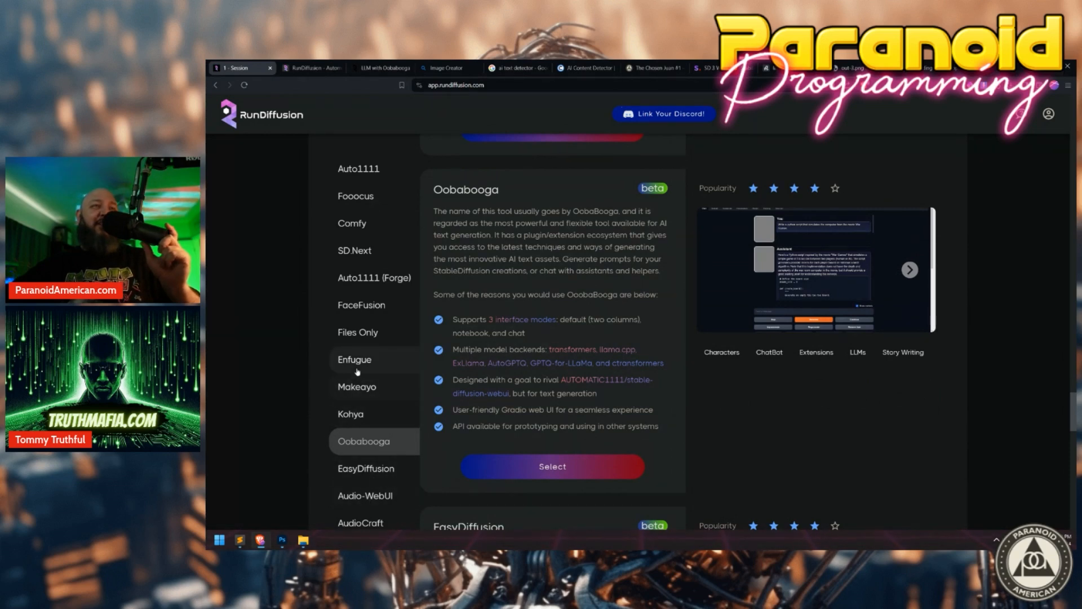
click(353, 223)
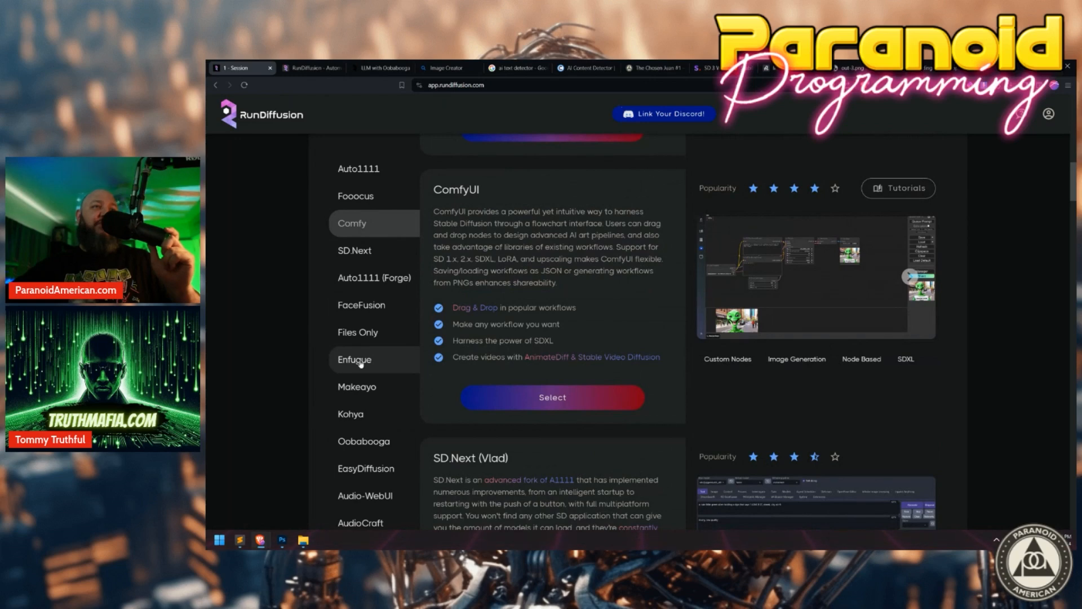
scroll(359, 365, down, 4)
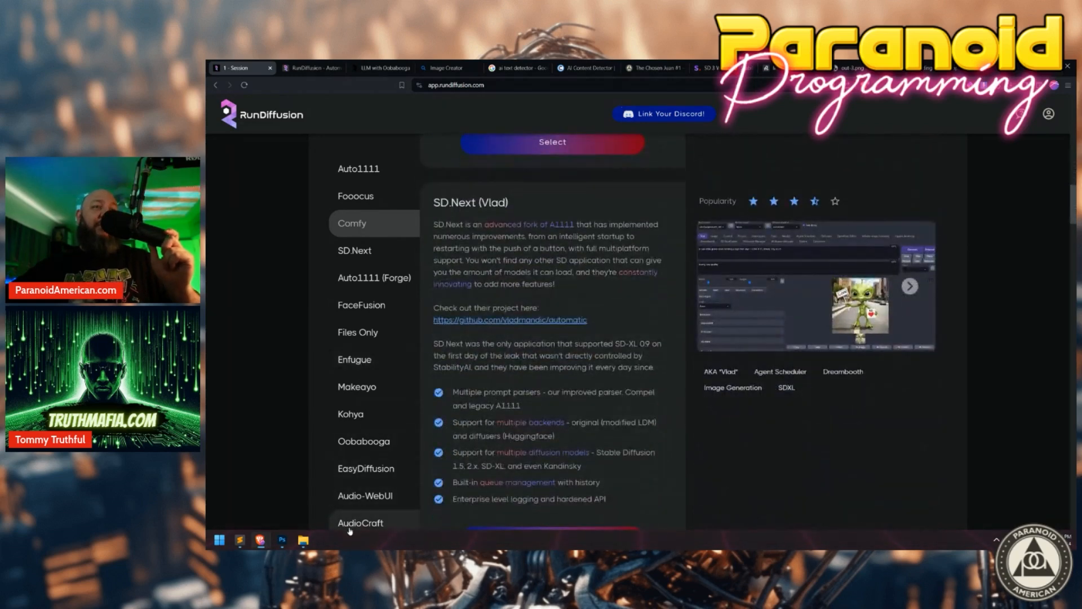
click(353, 524)
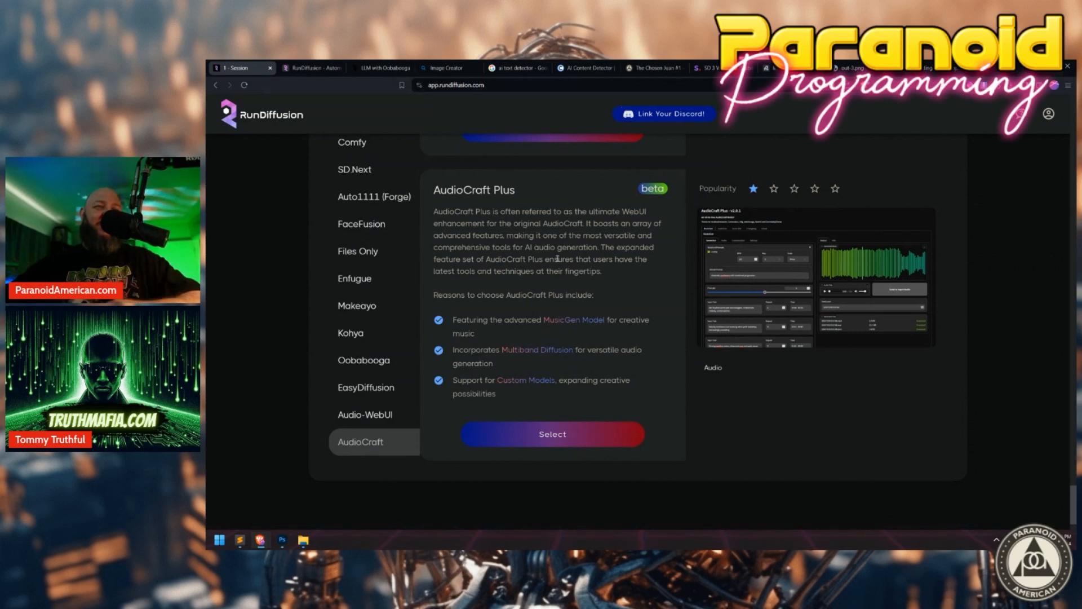
Open suno.ai in a new browser tab and go to its song creation app.
key(ctrl+t)
text(s)
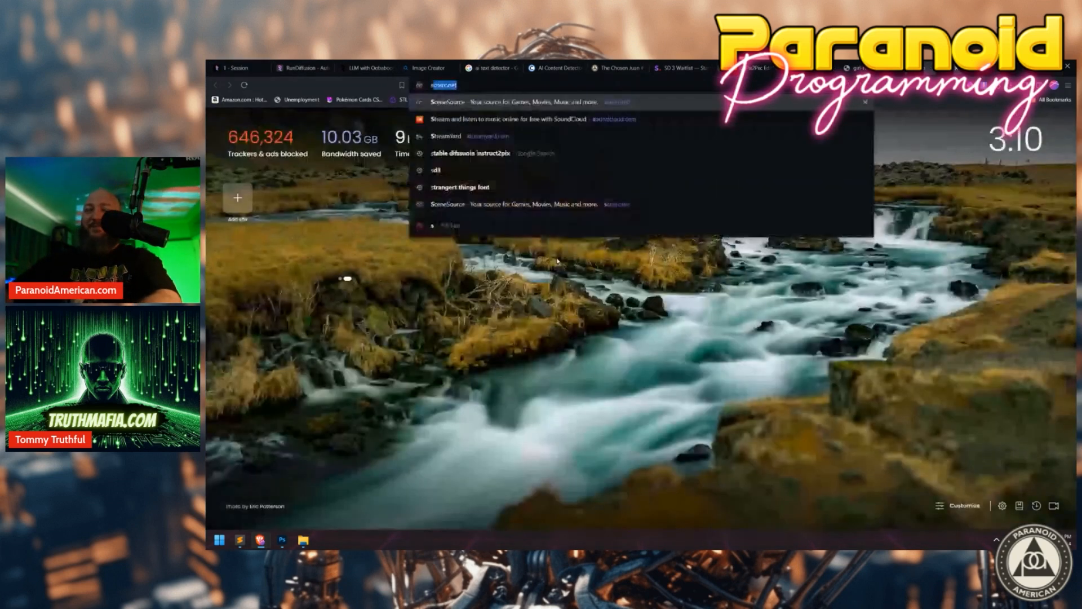
text(uno.ai)
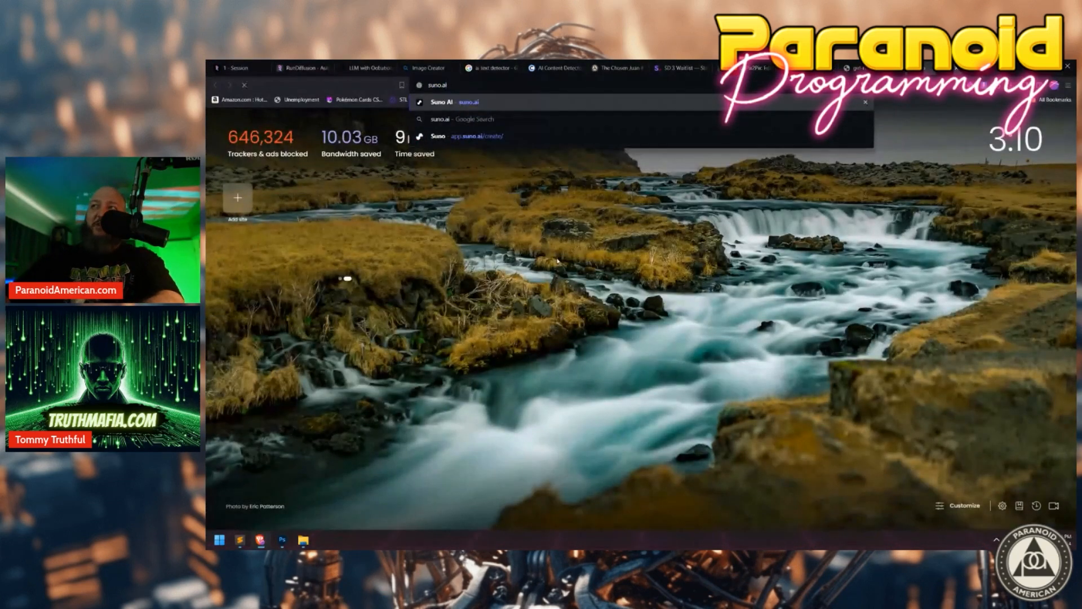
key(Return)
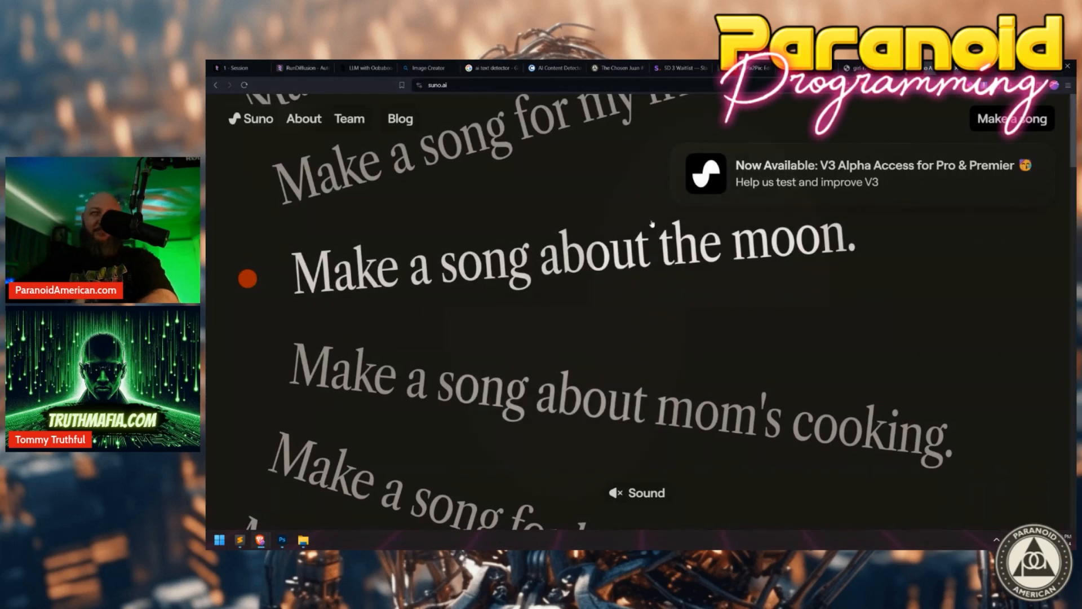
click(986, 122)
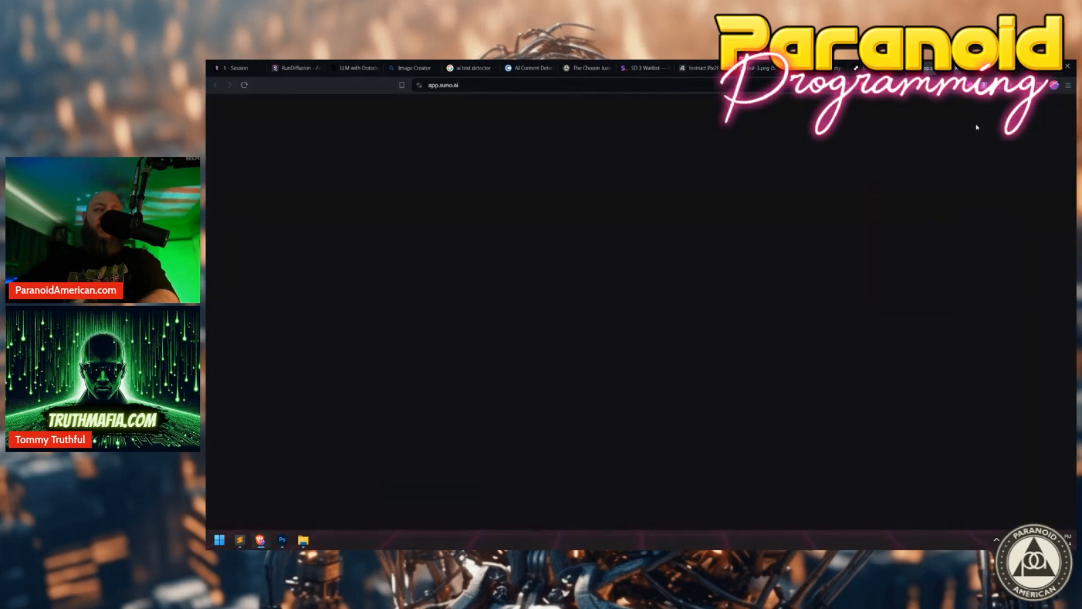
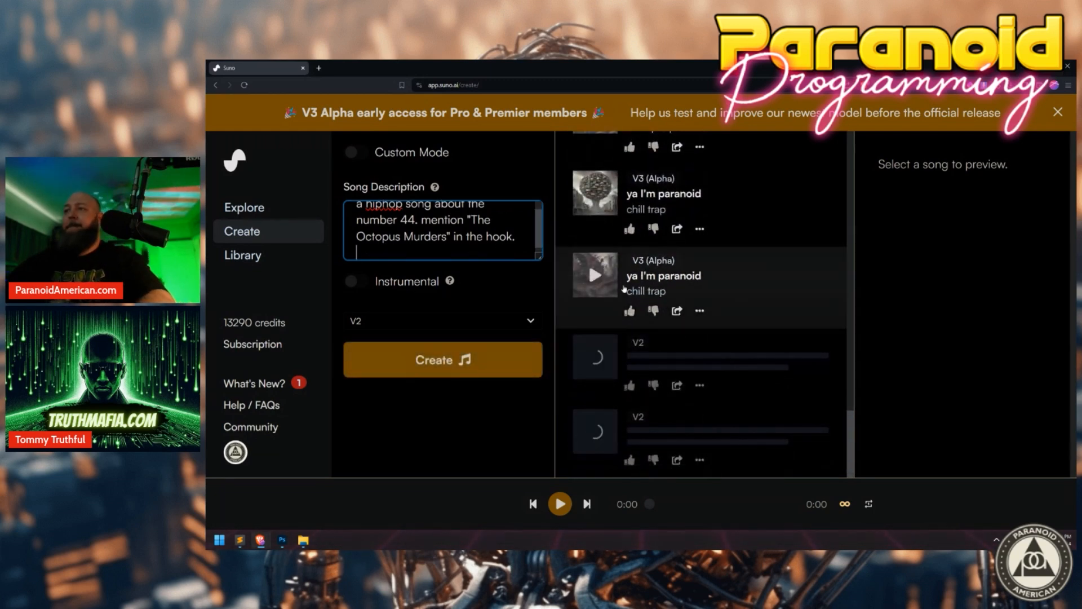
Generate the hip-hop song about the number 44 again from the same description with the V3 (Alpha) model.
key(ctrl+minus)
key(ctrl+minus)
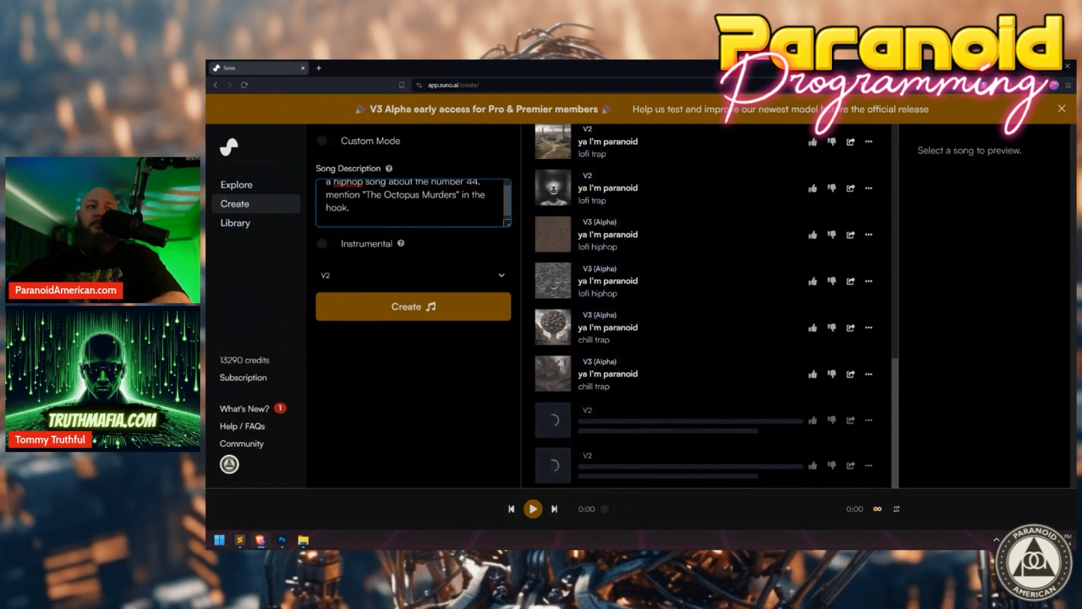
click(437, 270)
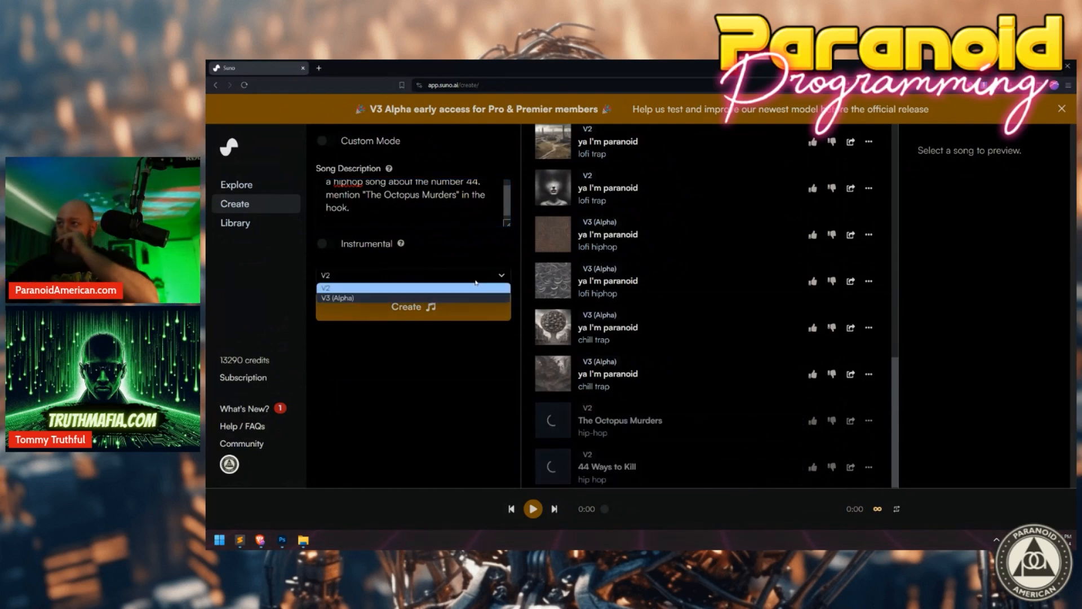
click(426, 297)
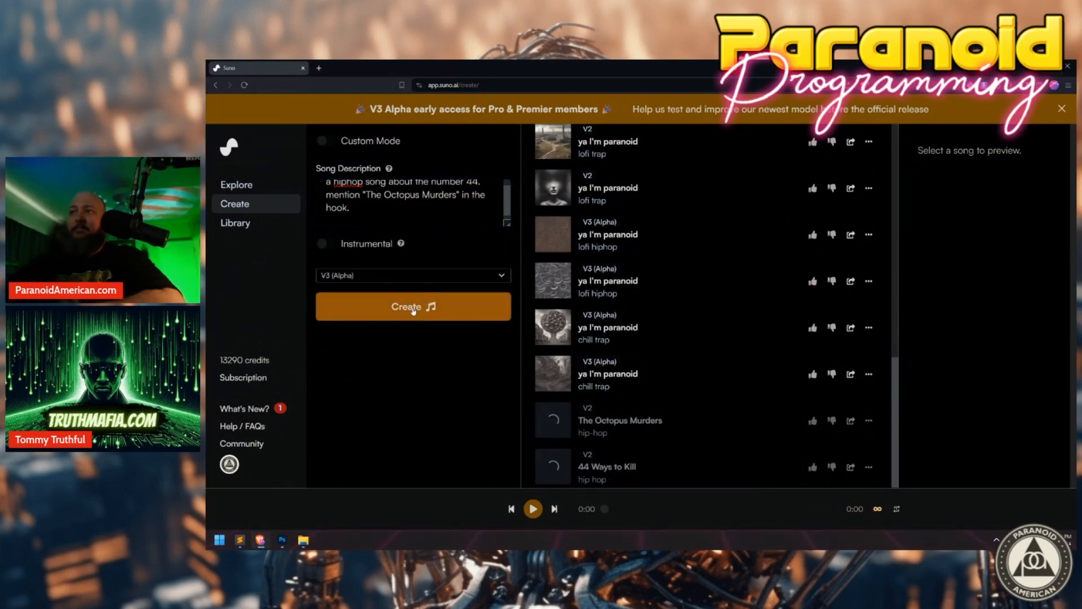
click(413, 309)
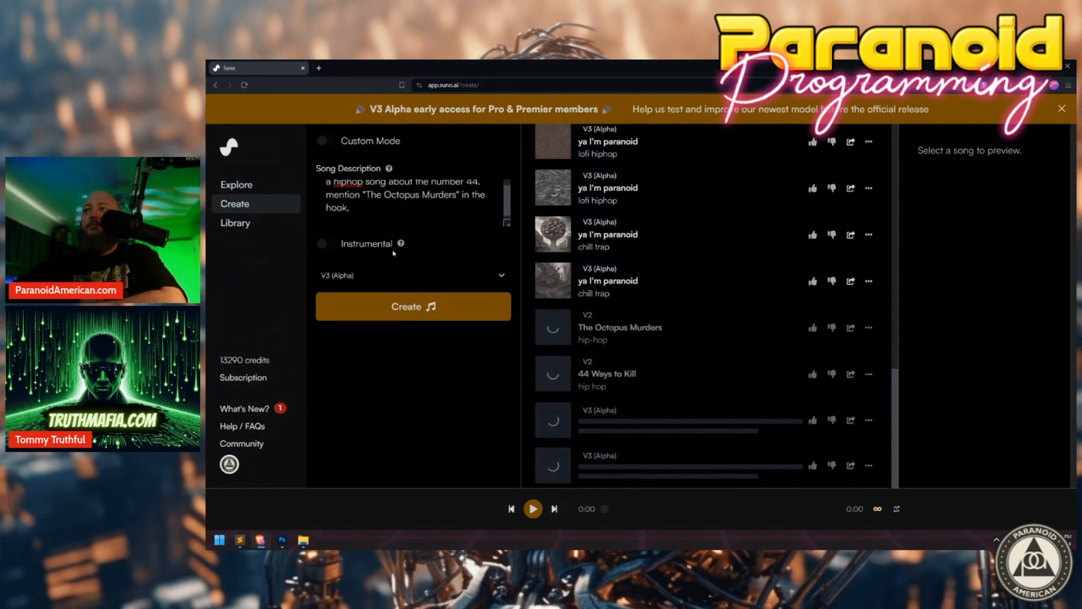
scroll(375, 223, up, 2)
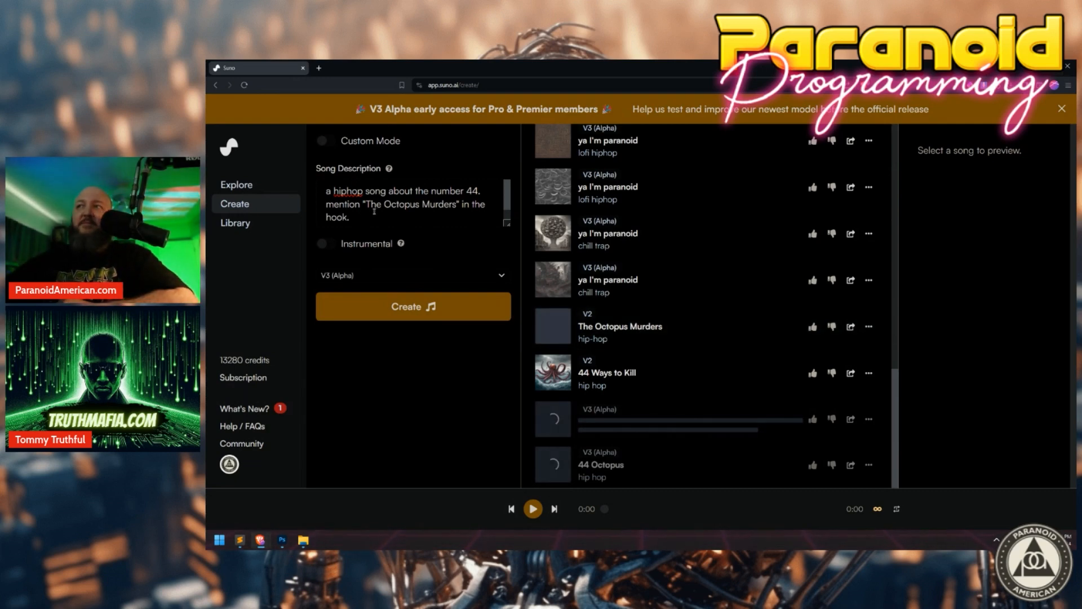
Open occultdecode.com in a new browser tab and enter HAARP in the Gematria Calculator.
click(319, 68)
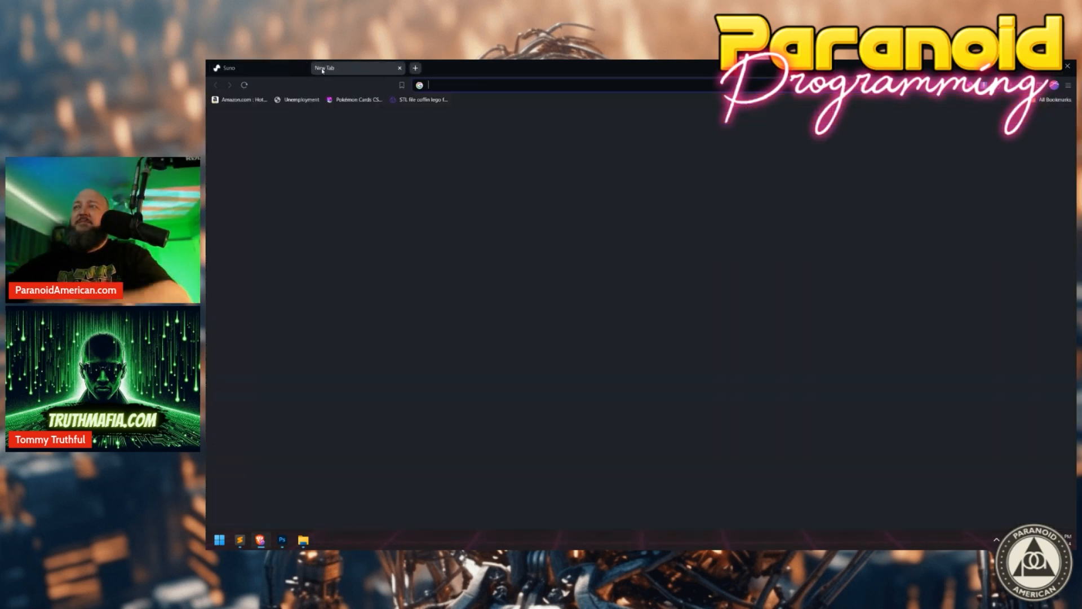
text(occultdecode)
key(Return)
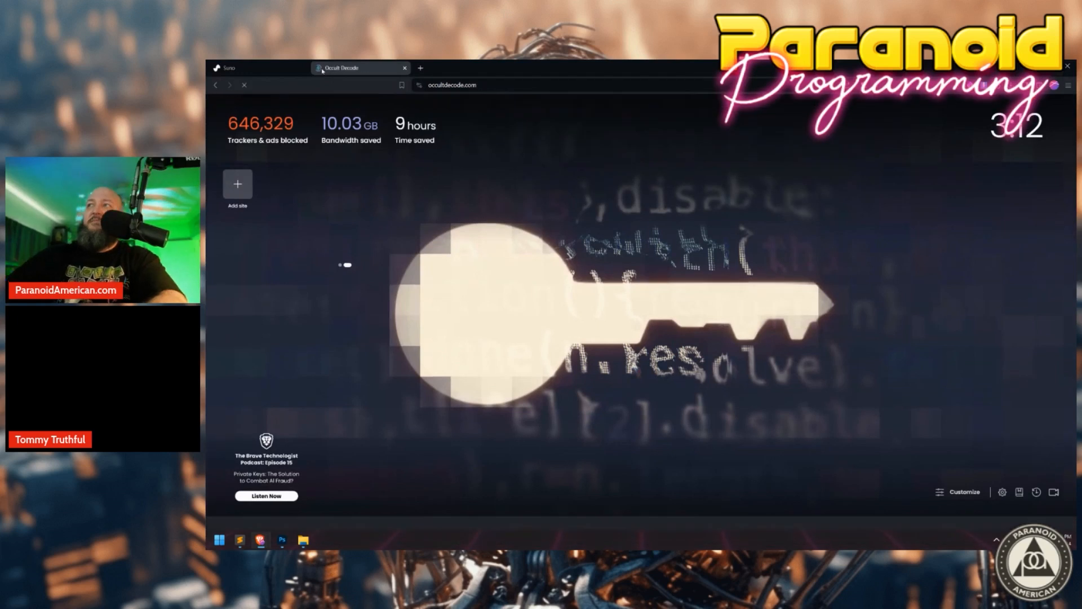
triple_click(655, 235)
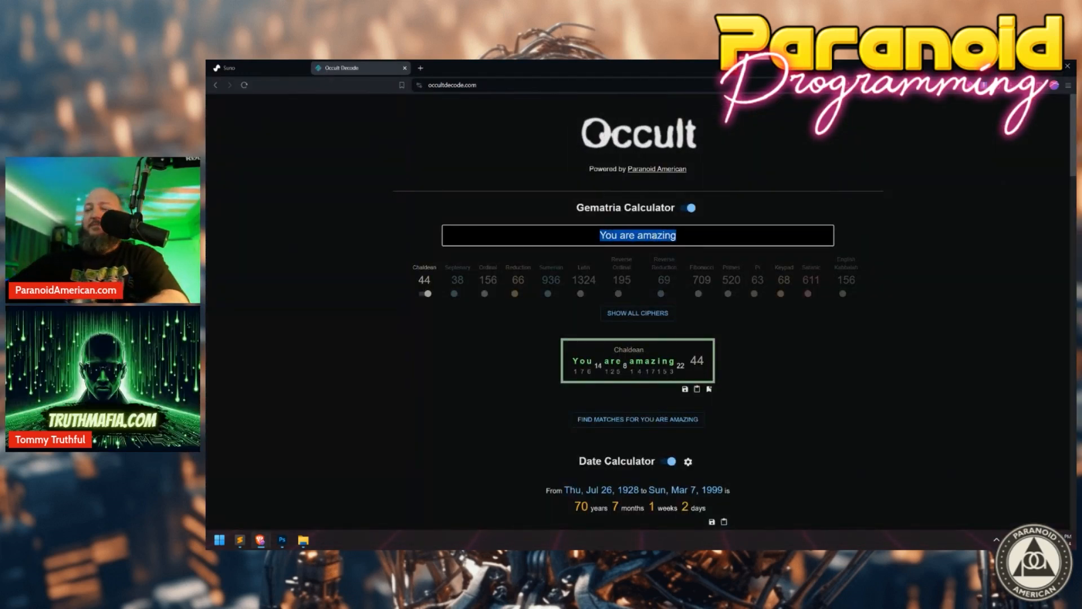
text(HARP)
key(BackSpace)
key(BackSpace)
text(ARP)
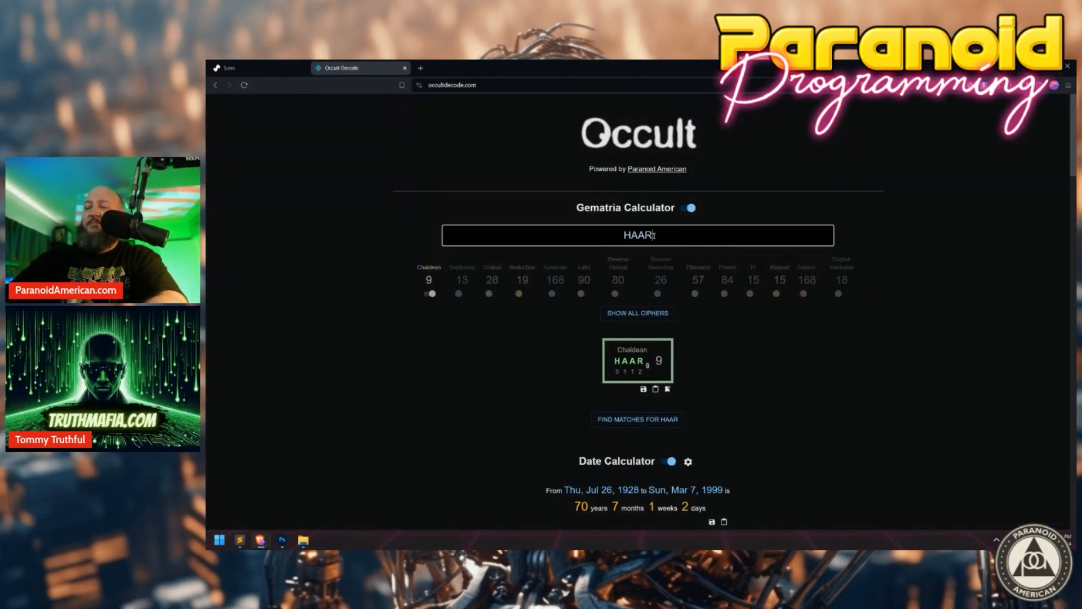
Enable the Ordinal and Septenary ciphers for HAARP and enlarge the page for readability.
click(492, 280)
click(451, 287)
key(ctrl+plus)
key(ctrl+plus)
key(ctrl+plus)
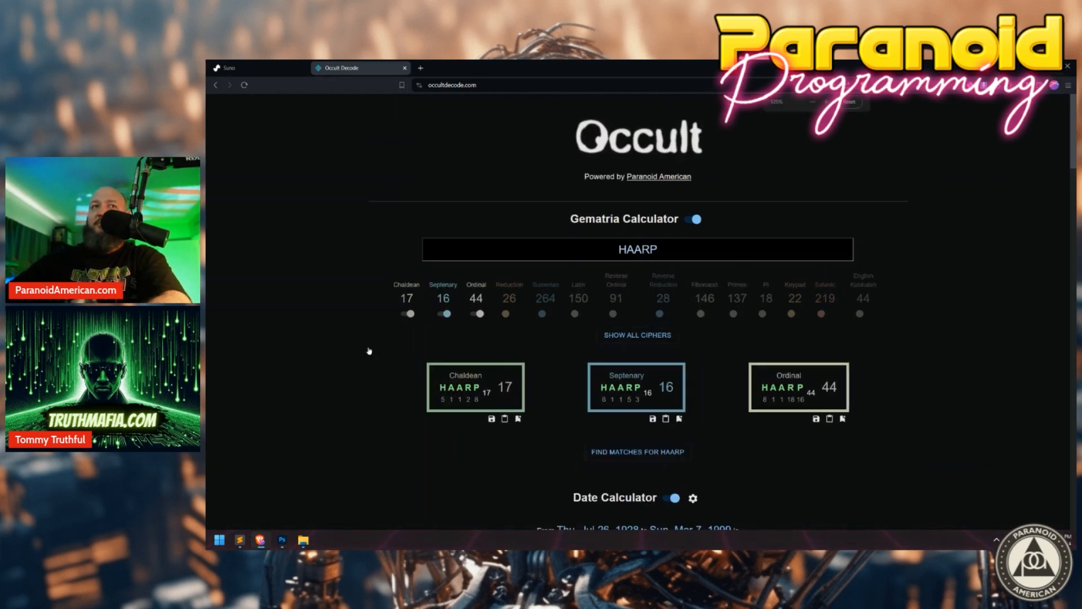
key(ctrl+plus)
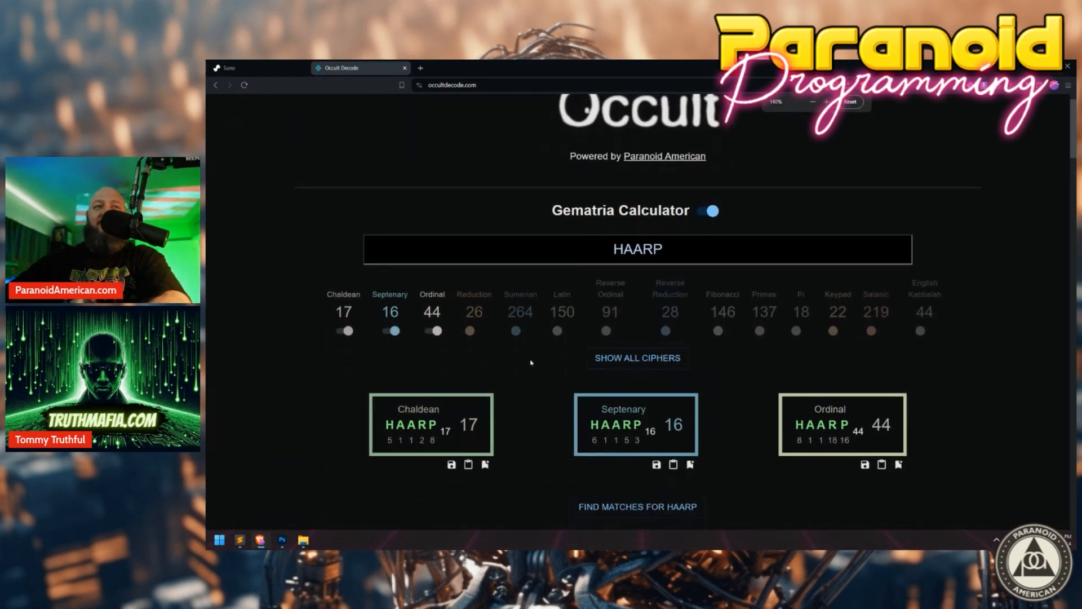
Show all available ciphers and find matching phrases for HAARP.
click(623, 358)
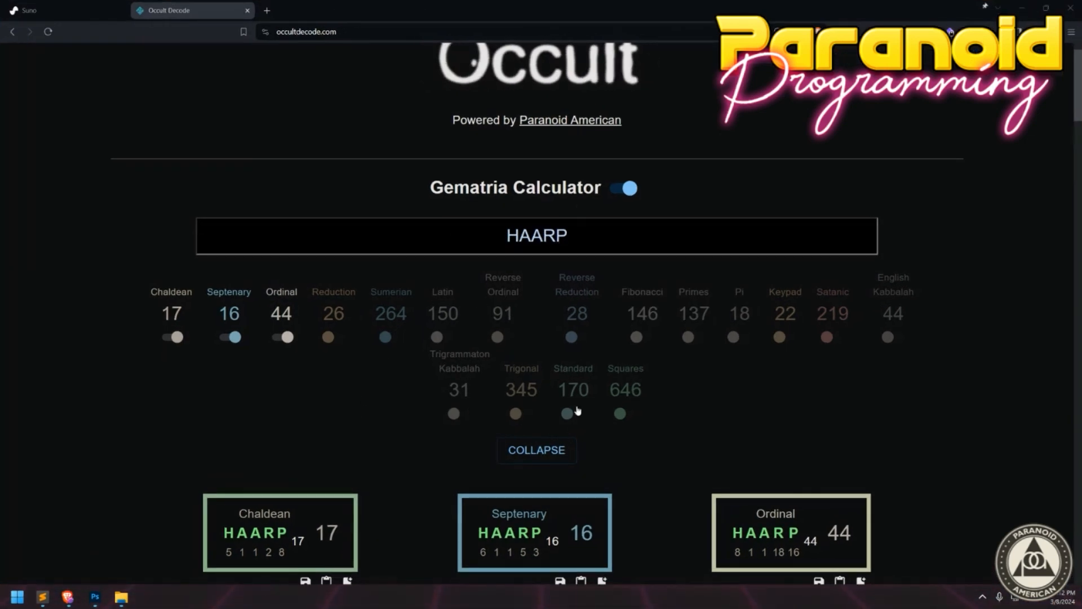
scroll(526, 460, down, 5)
click(534, 372)
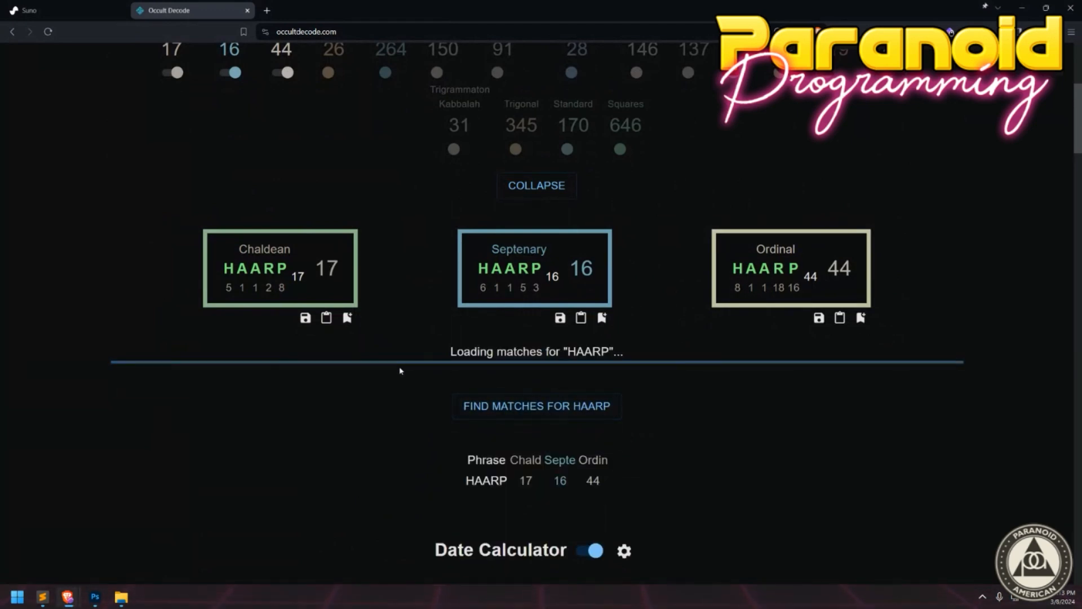
Look through the phrases matching HAARP and their Chaldean, Ordinal and Septenary values.
scroll(398, 359, up, 5)
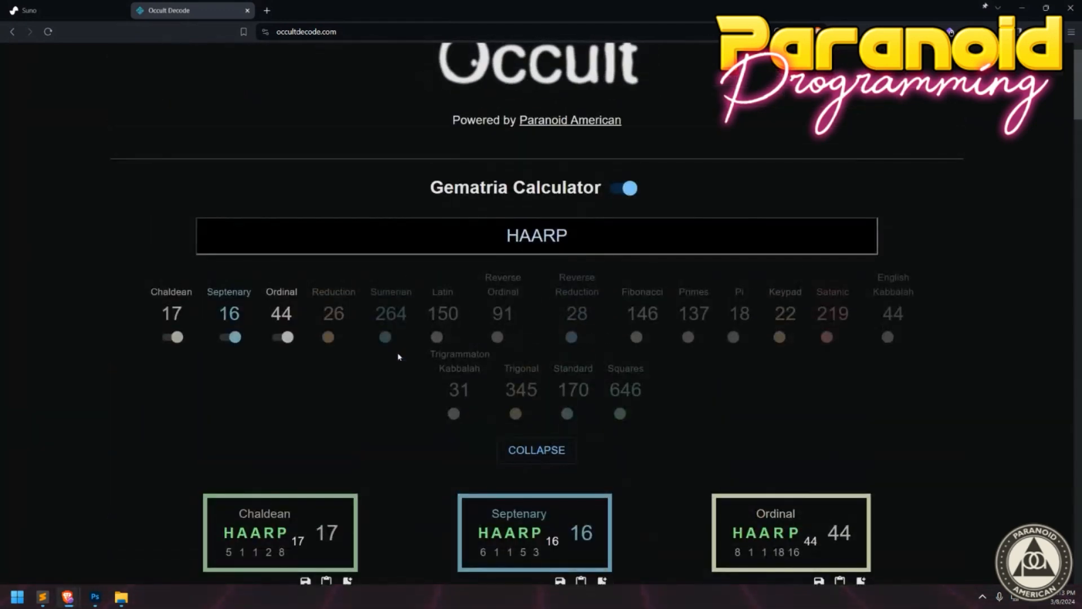
scroll(394, 367, down, 6)
scroll(391, 379, down, 2)
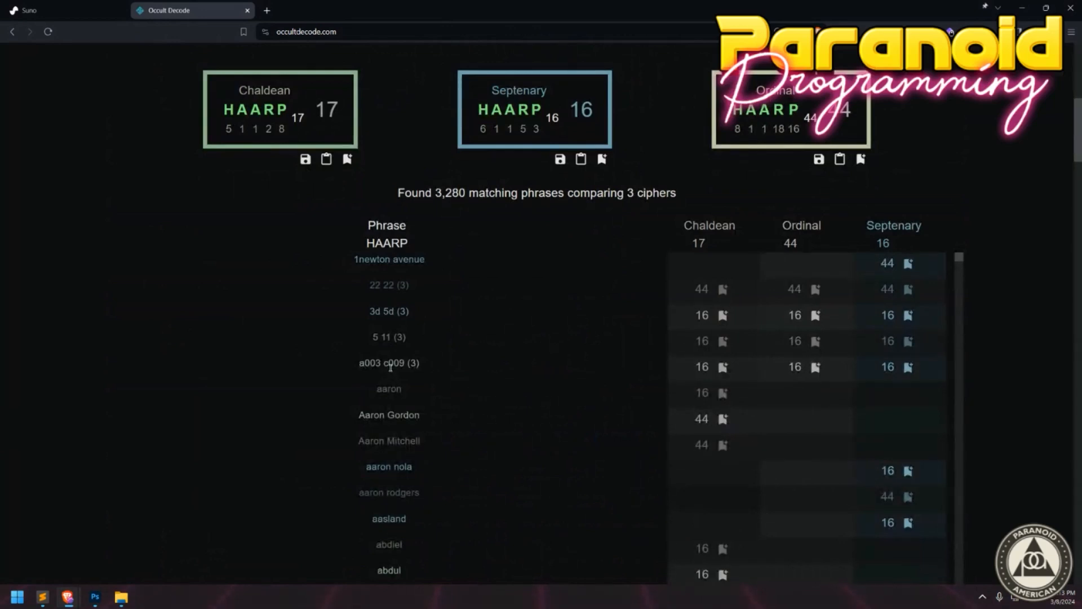
scroll(390, 367, down, 2)
scroll(389, 371, down, 10)
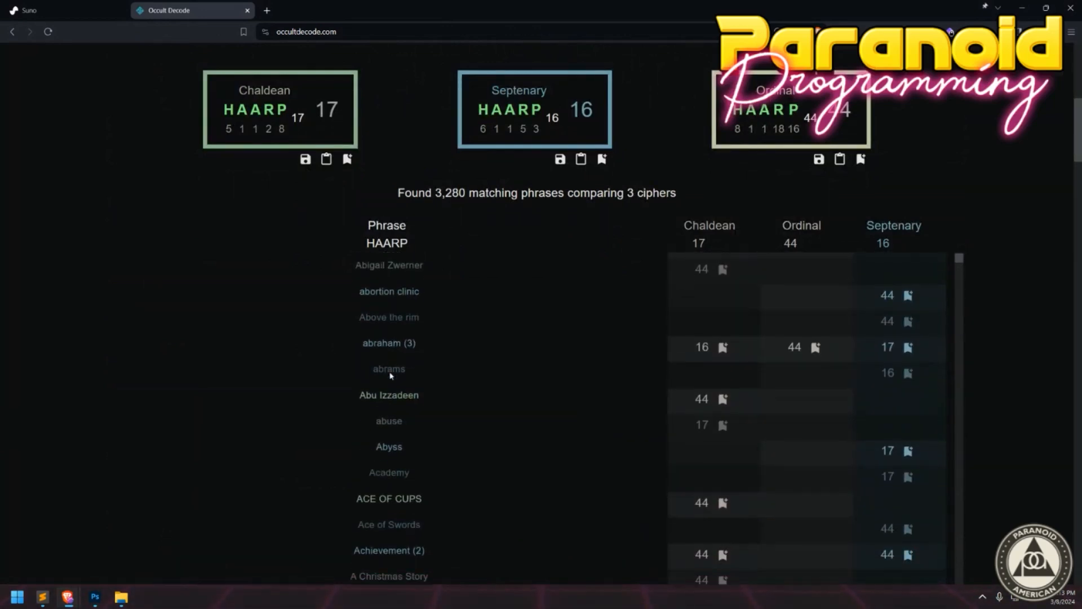
scroll(390, 373, up, 2)
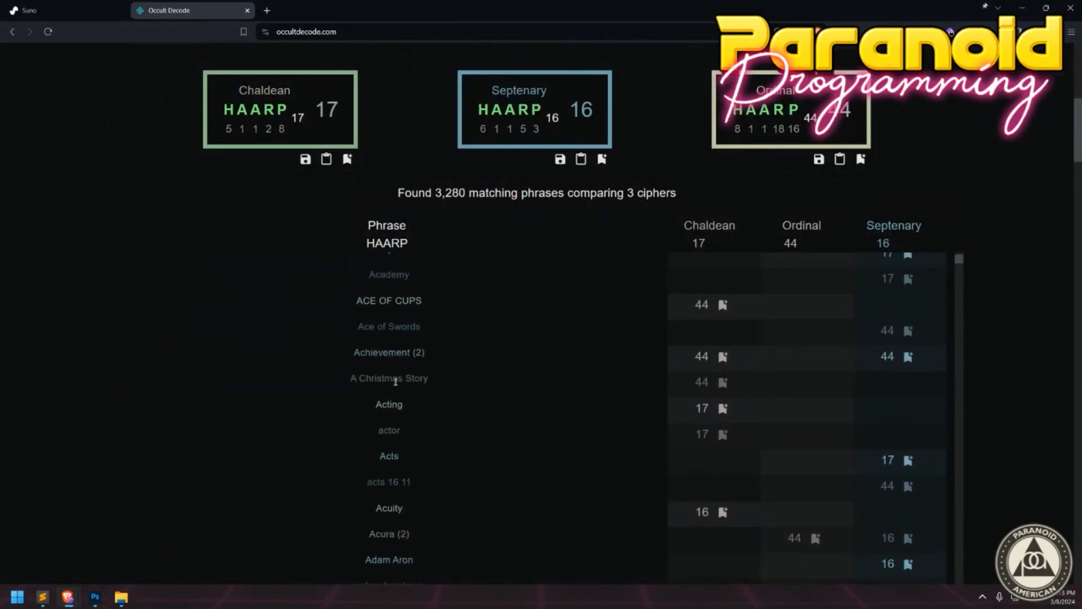
scroll(699, 385, down, 2)
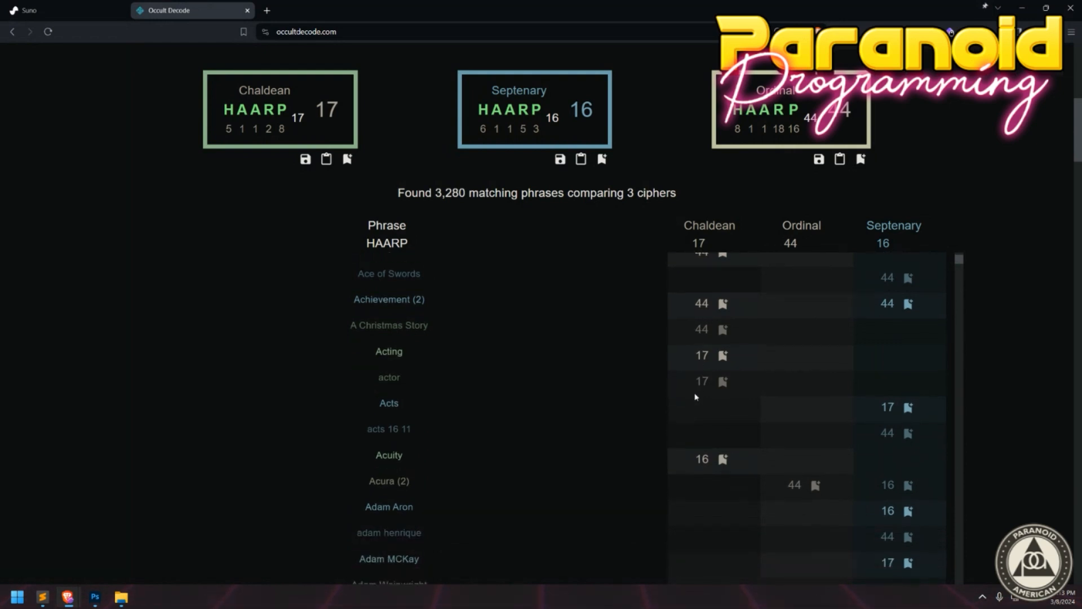
scroll(694, 397, down, 1)
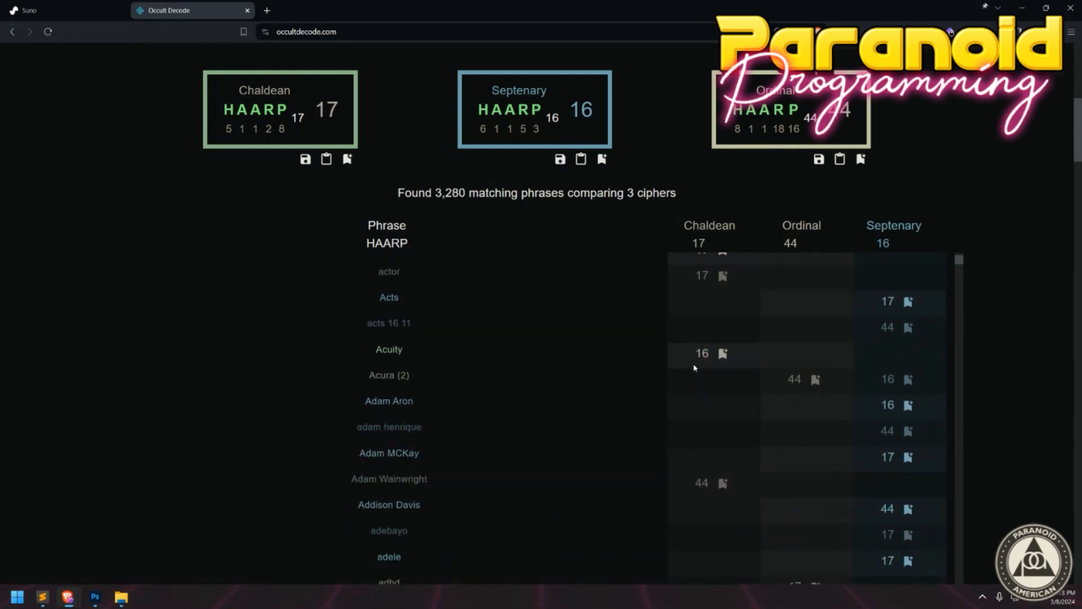
scroll(694, 367, down, 2)
scroll(417, 420, up, 5)
scroll(204, 356, up, 8)
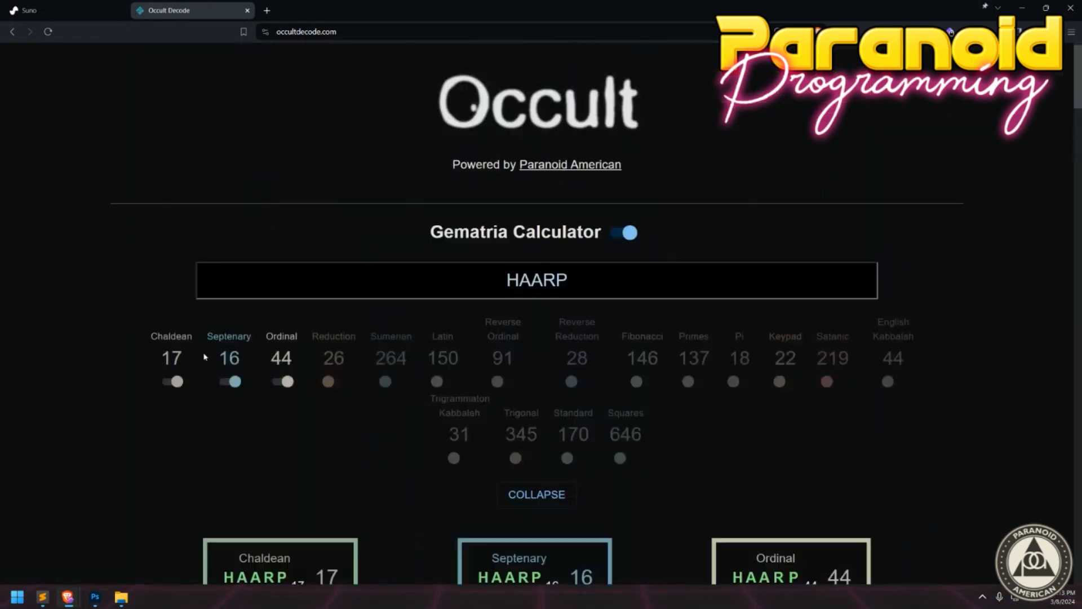
Turn off the Septenary and Ordinal ciphers and reload the calculator page.
scroll(352, 319, down, 3)
click(247, 221)
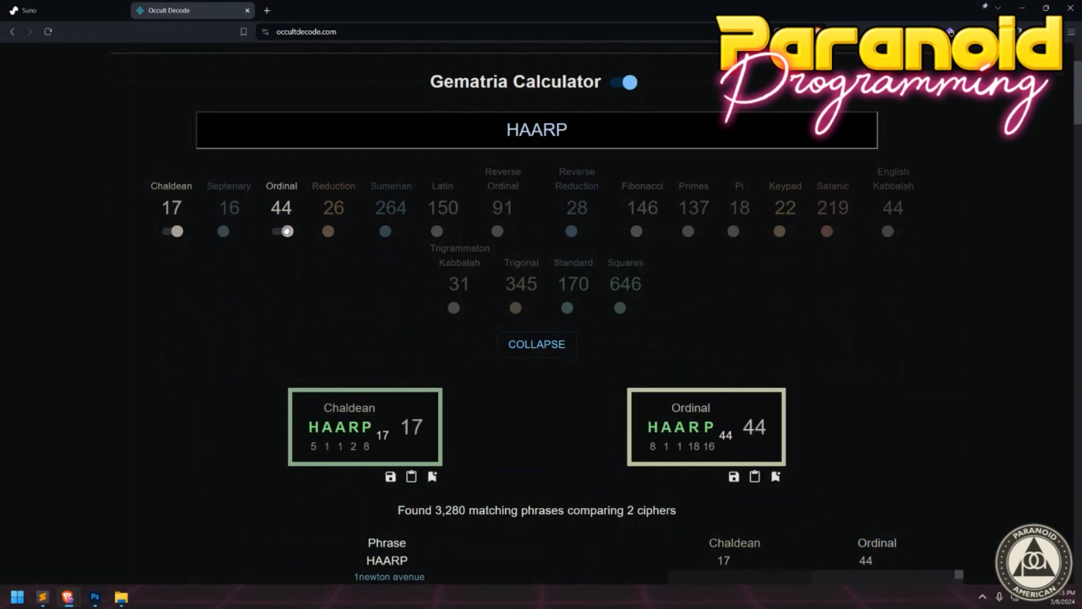
click(271, 227)
click(451, 128)
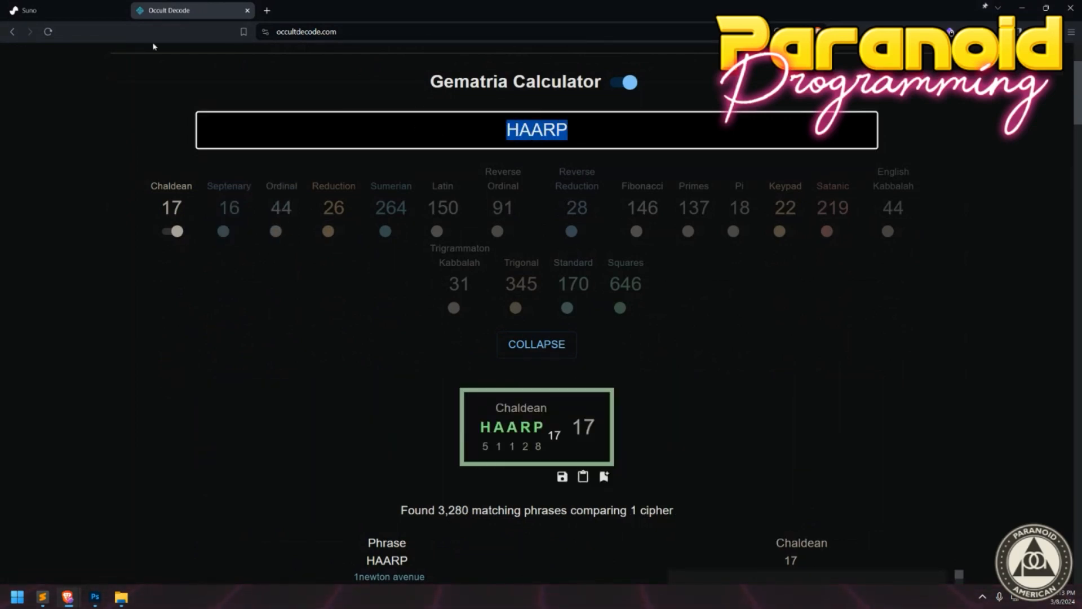
click(54, 34)
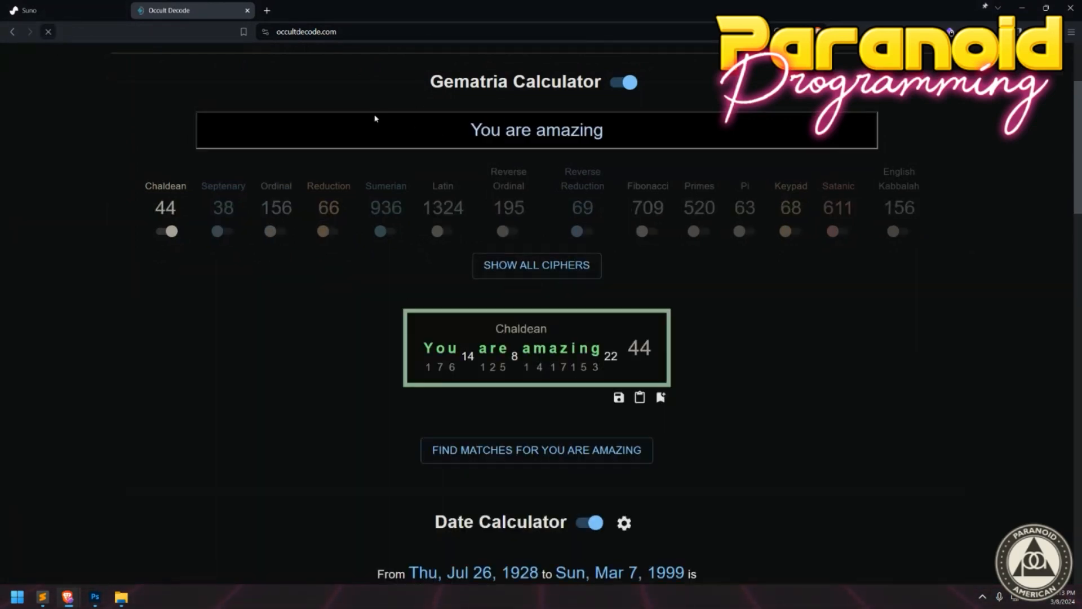
Calculate the gematria of HAARP and find its matching phrases using only the Chaldean cipher.
click(618, 132)
text(HAARP)
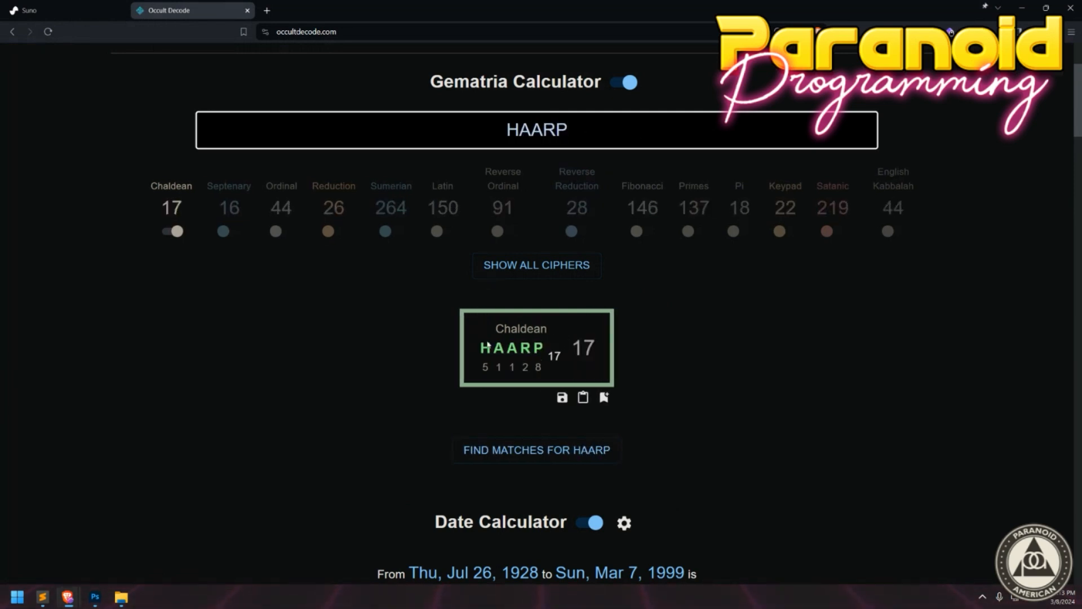
scroll(496, 383, down, 4)
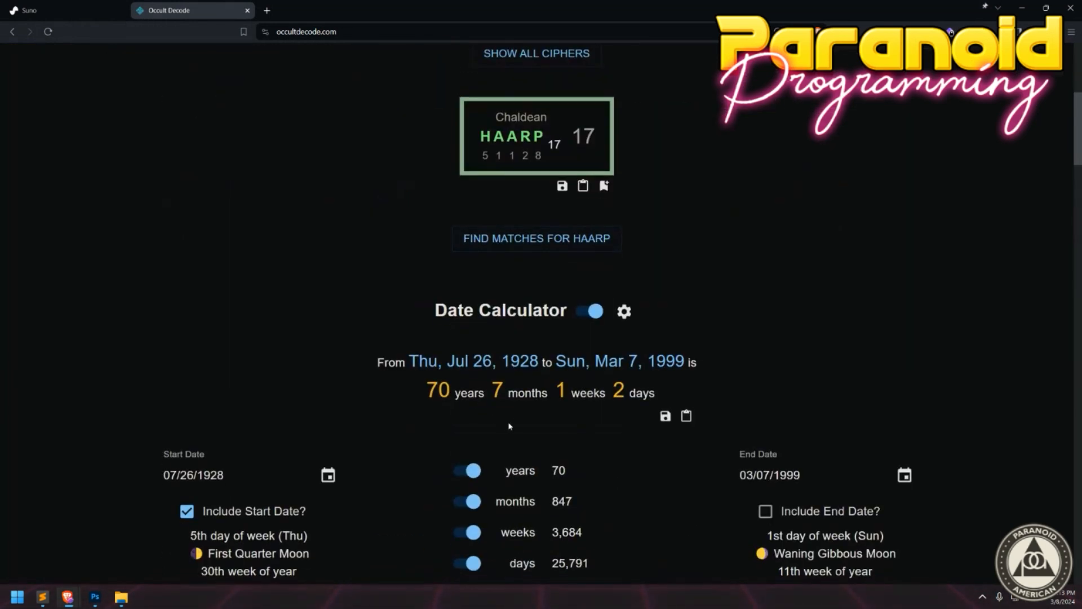
click(528, 240)
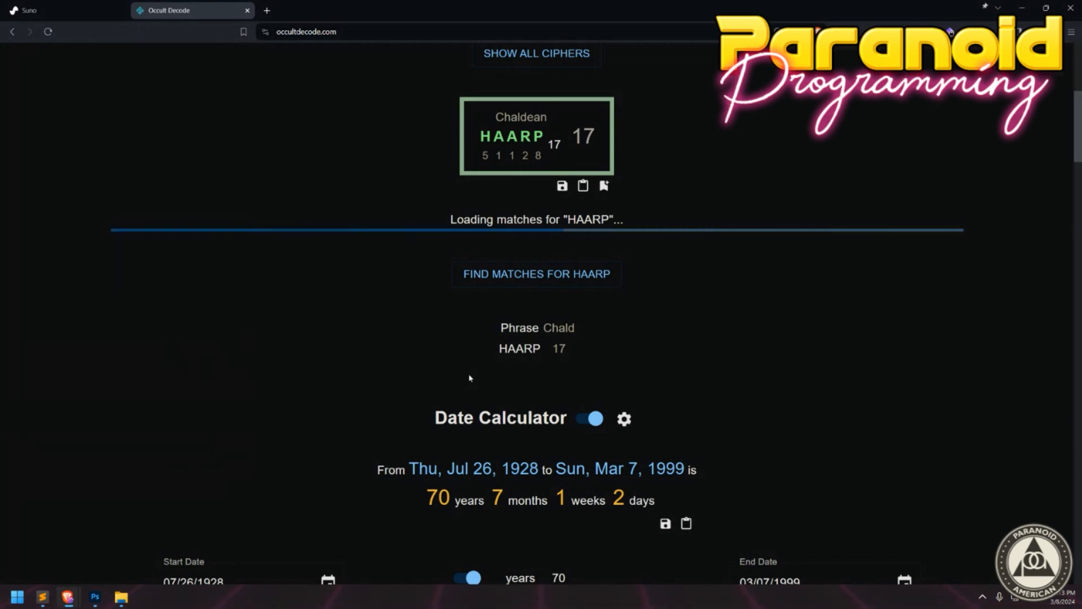
Look through the phrases that match HAARP in Chaldean, including the entry america.
scroll(375, 305, down, 3)
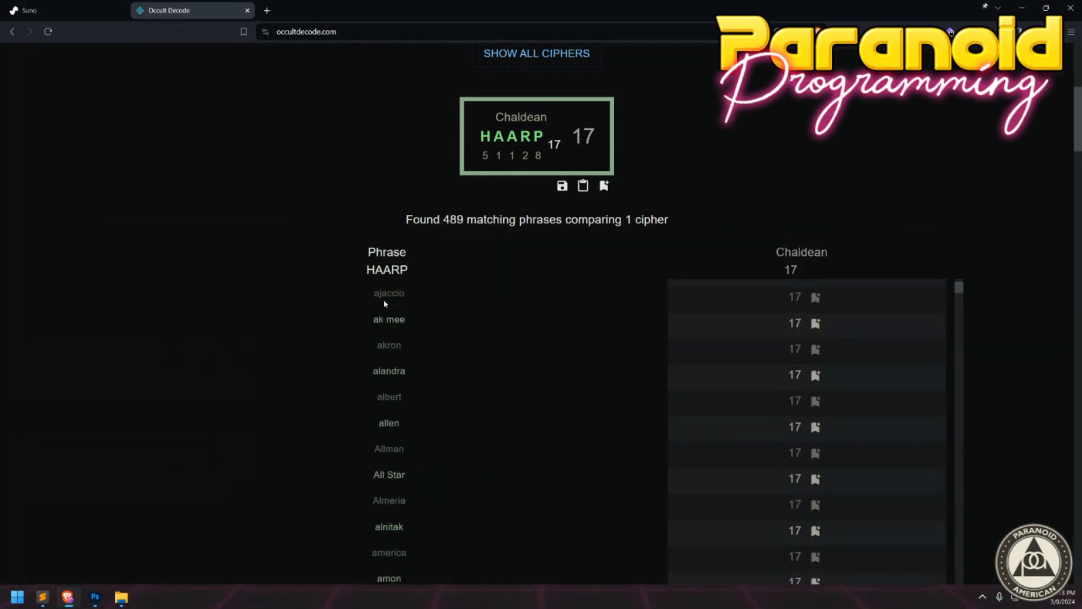
scroll(276, 437, down, 5)
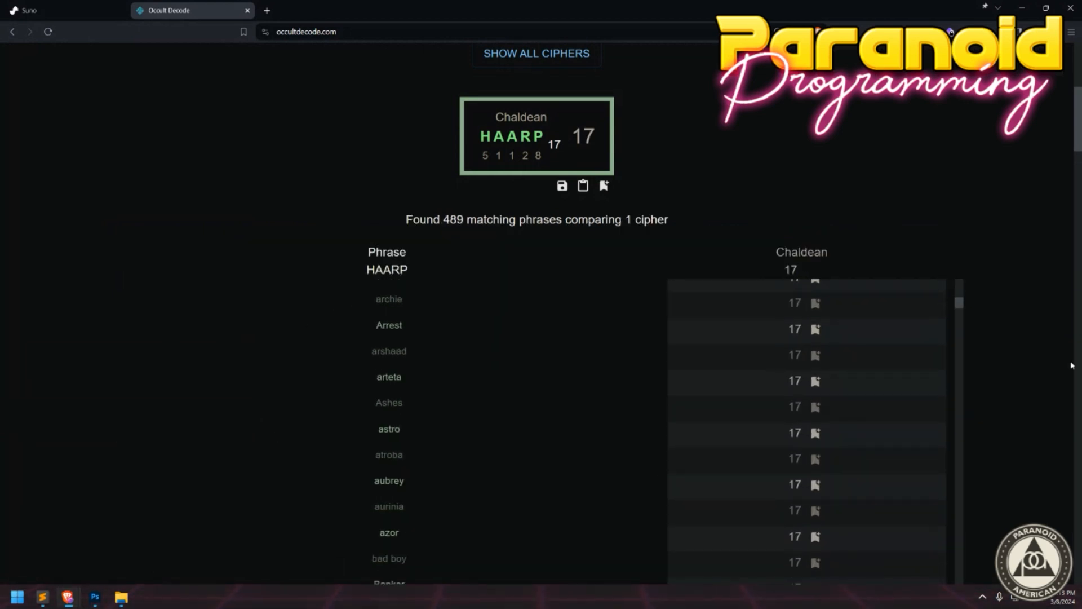
scroll(1003, 371, down, 4)
scroll(1003, 371, up, 1)
scroll(715, 355, up, 4)
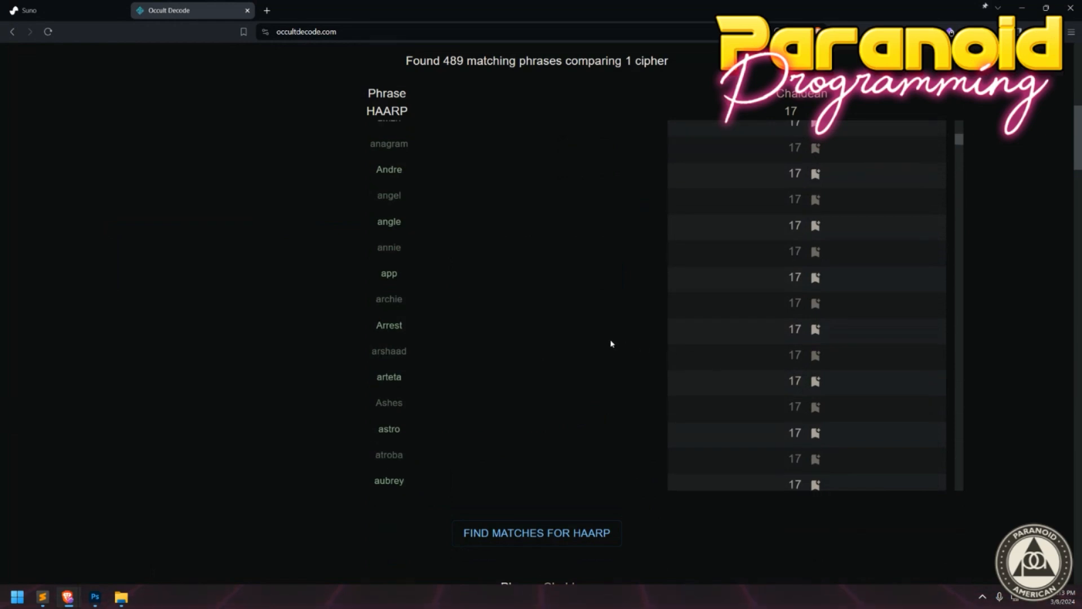
scroll(605, 342, up, 2)
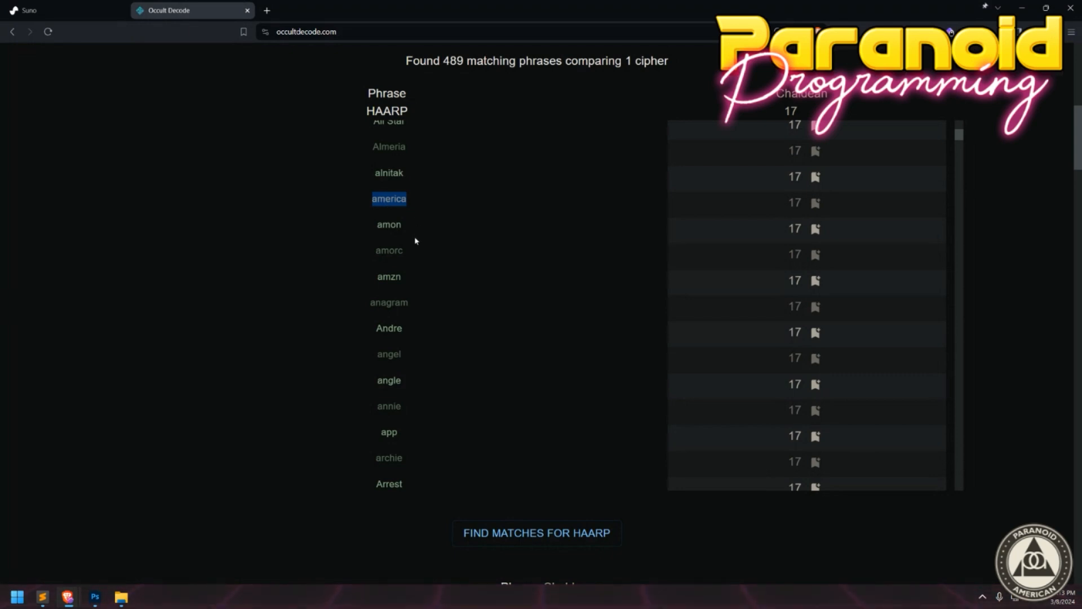
scroll(369, 404, down, 2)
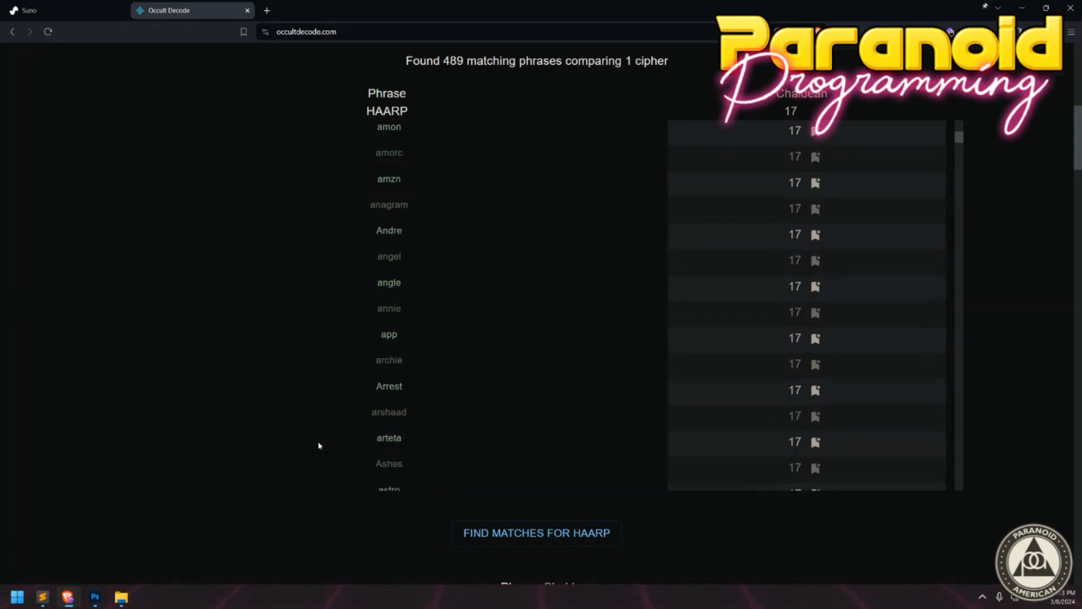
scroll(264, 454, up, 2)
Show all available ciphers and enable the Pi cipher alongside Chaldean.
scroll(49, 329, up, 9)
click(552, 424)
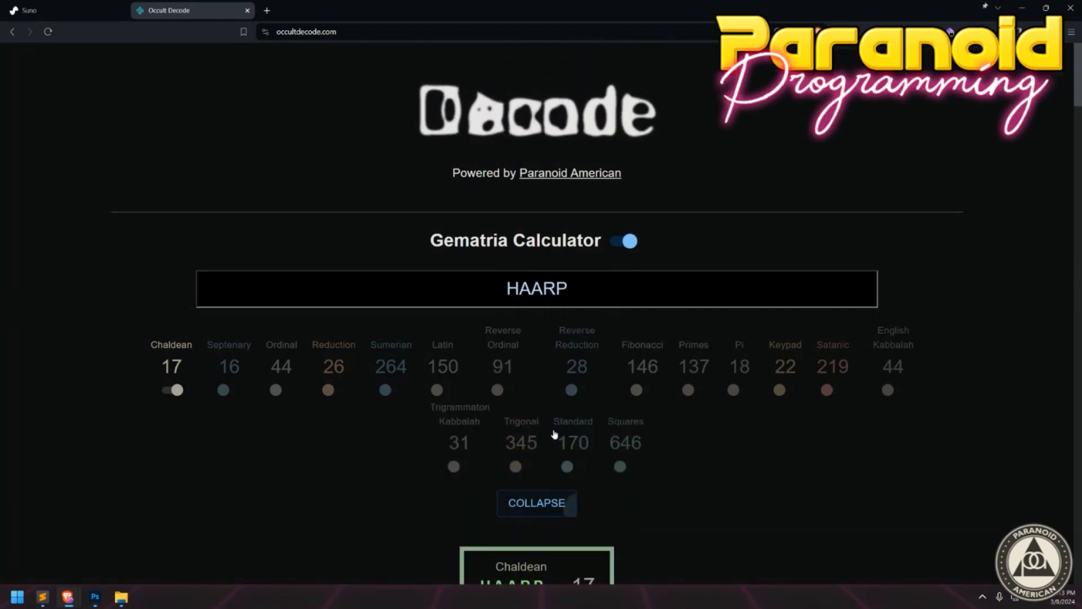
scroll(701, 430, down, 1)
click(734, 334)
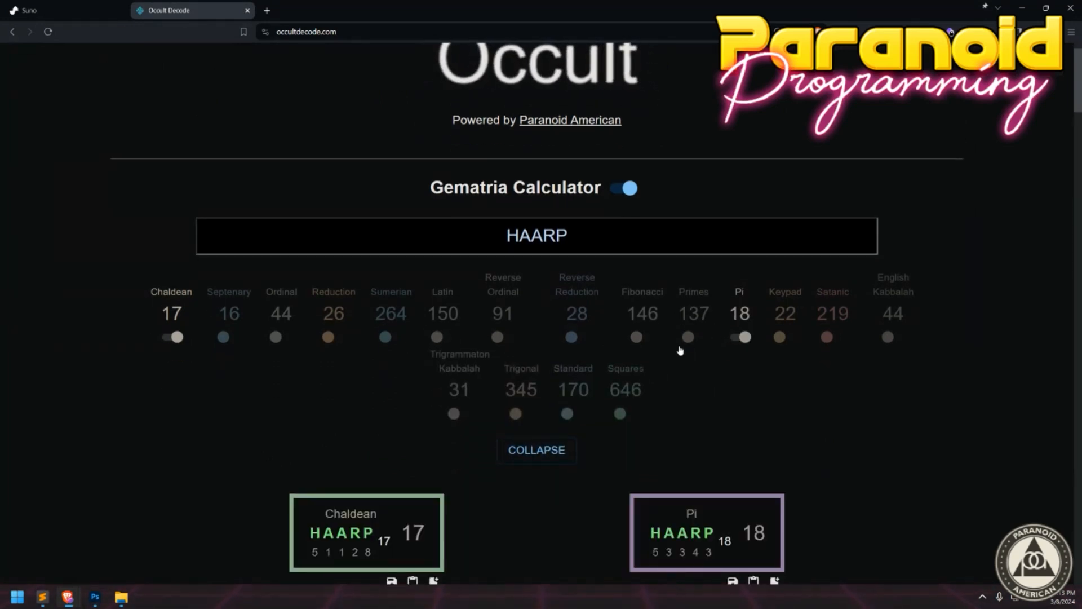
Replace the phrase in the Gematria Calculator with America and extend it to American.
triple_click(451, 233)
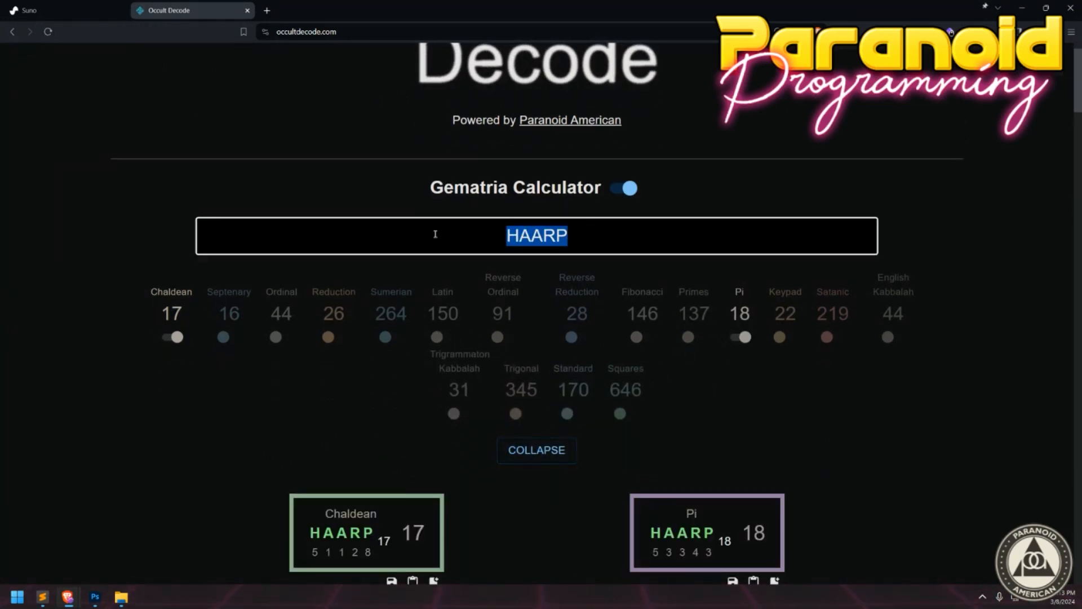
text(America)
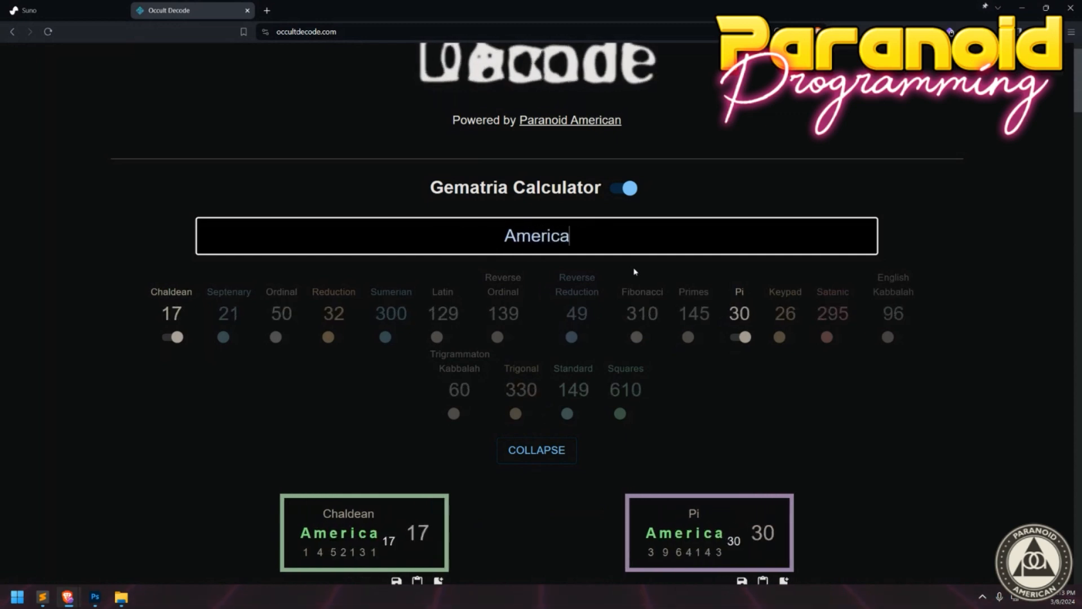
text(n)
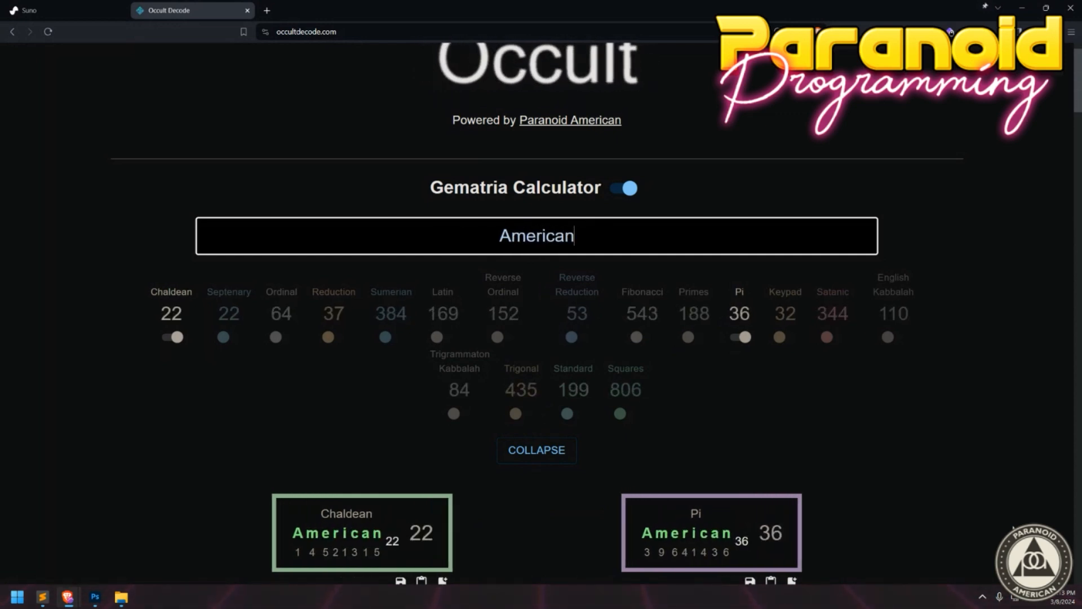
Find matching phrases for American in the Chaldean and Pi ciphers.
scroll(931, 430, down, 9)
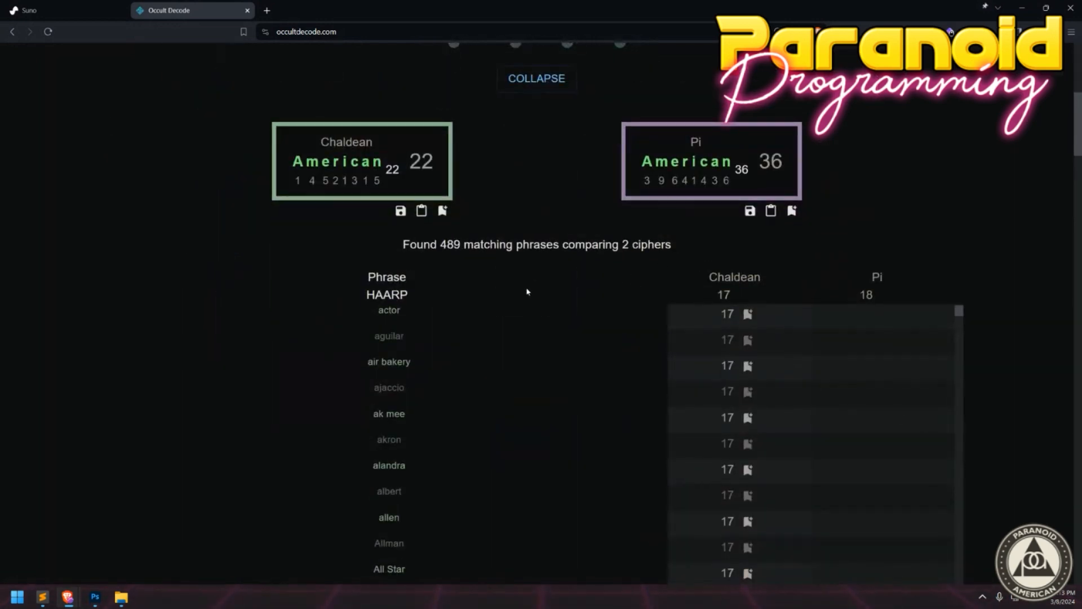
scroll(529, 299, down, 5)
click(536, 400)
Look through the phrases matching American and their Chaldean and Pi values, including bonesmen.
scroll(429, 379, up, 6)
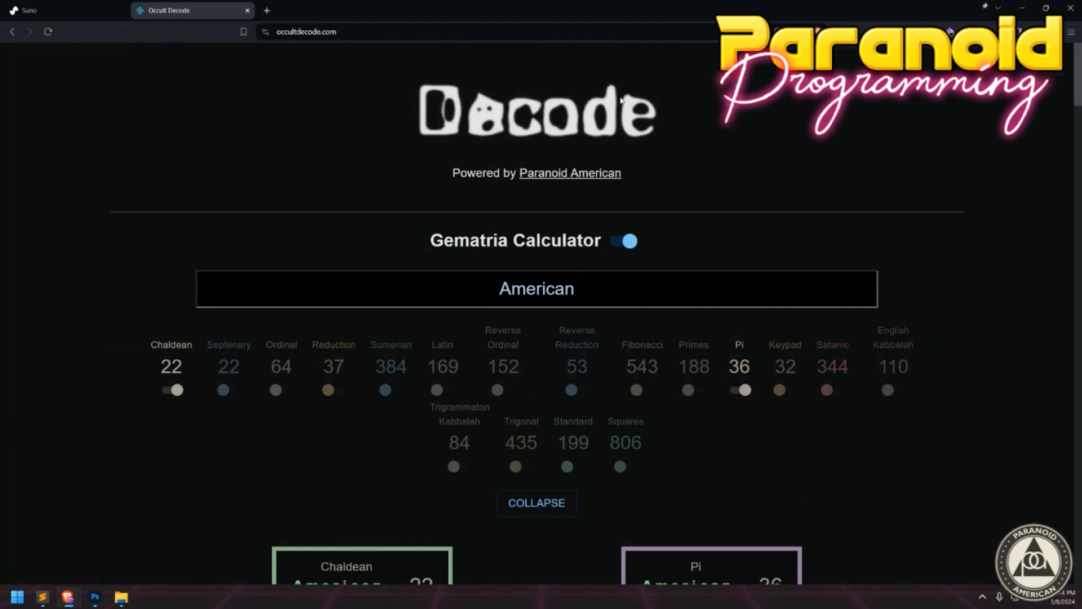
scroll(621, 207, down, 6)
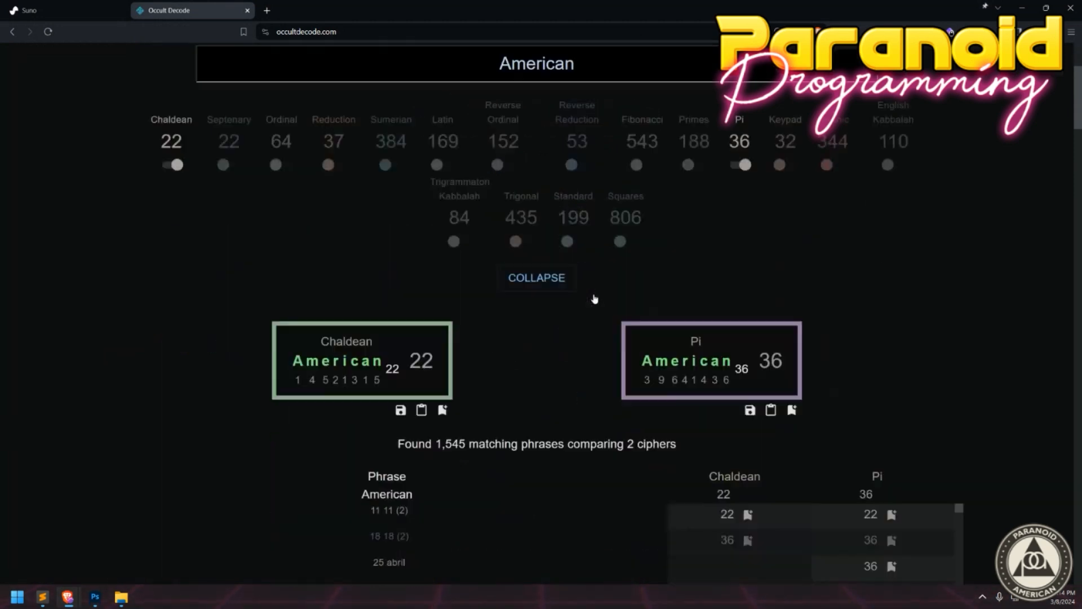
scroll(309, 424, down, 4)
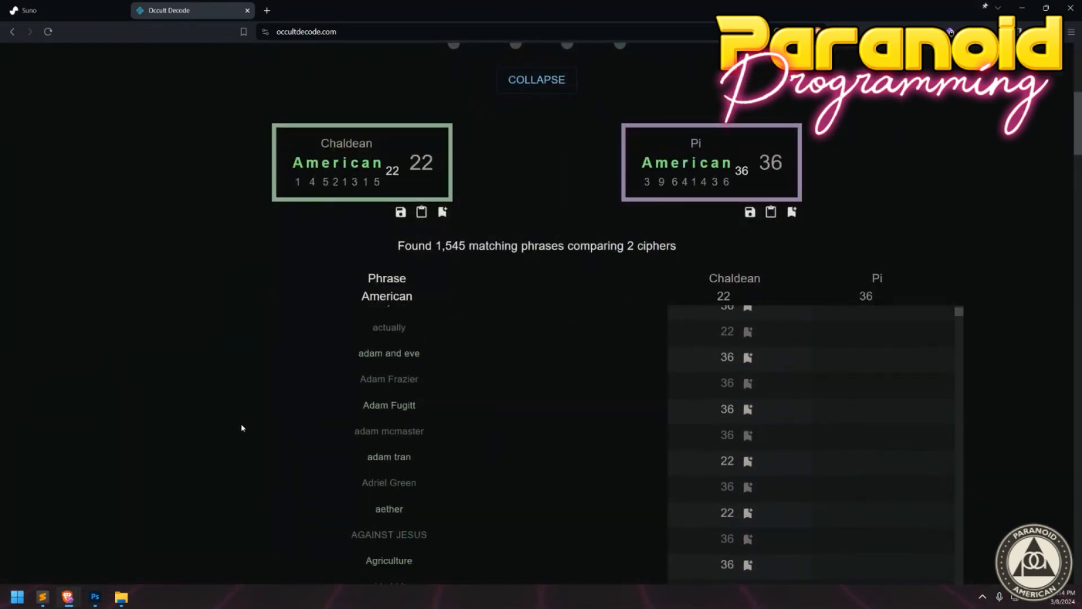
scroll(1008, 299, down, 2)
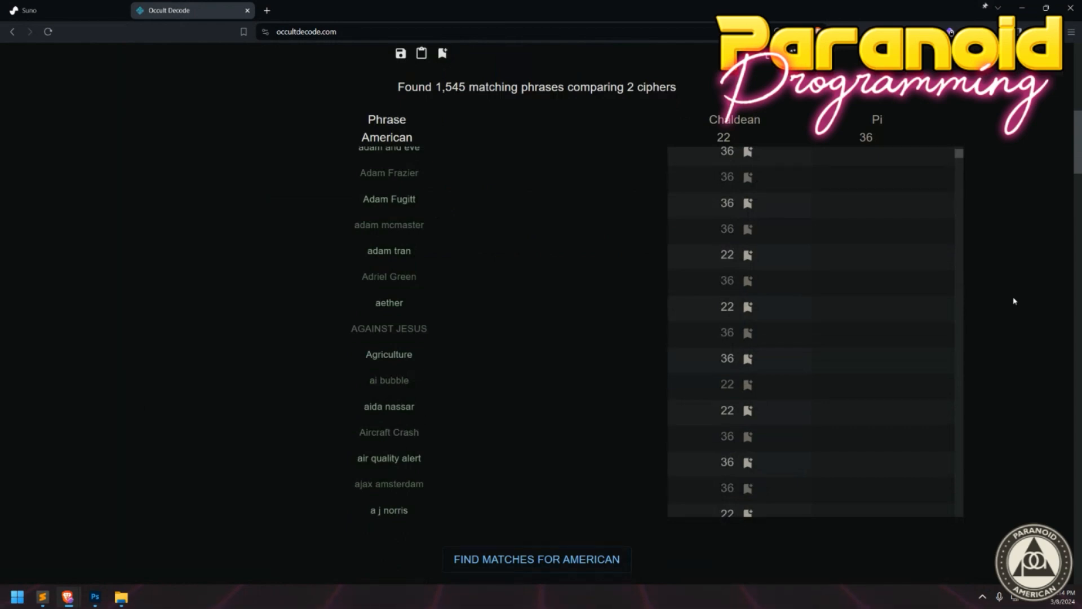
scroll(1014, 301, up, 1)
scroll(1015, 301, down, 1)
drag(961, 157, 957, 200)
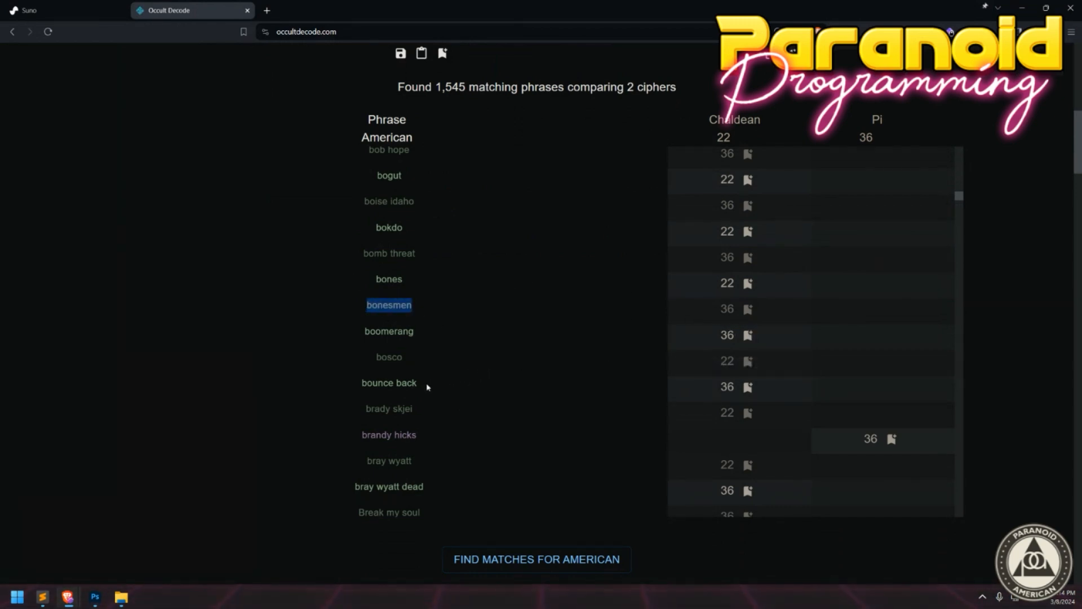
scroll(428, 389, down, 1)
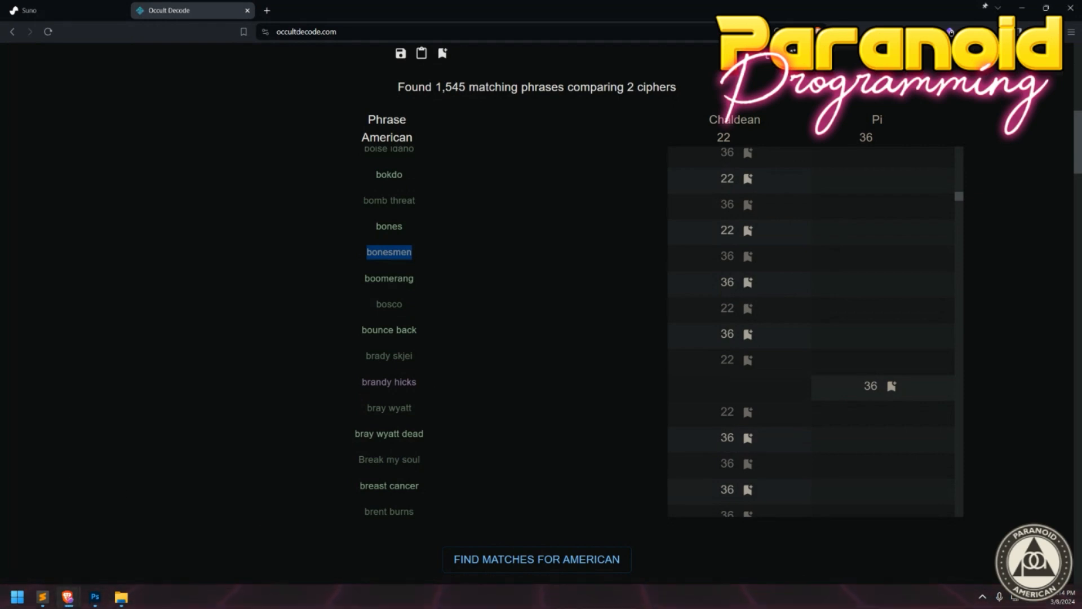
scroll(375, 349, down, 12)
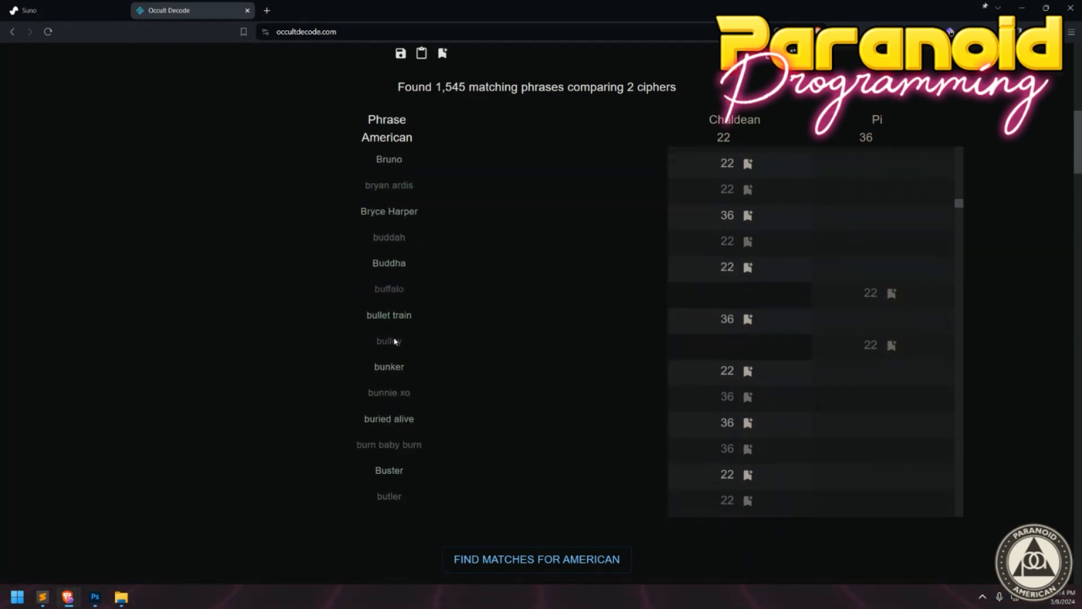
scroll(394, 341, down, 10)
Return to the Gematria Calculator and review the values of American across the ciphers.
key(ctrl+Tab)
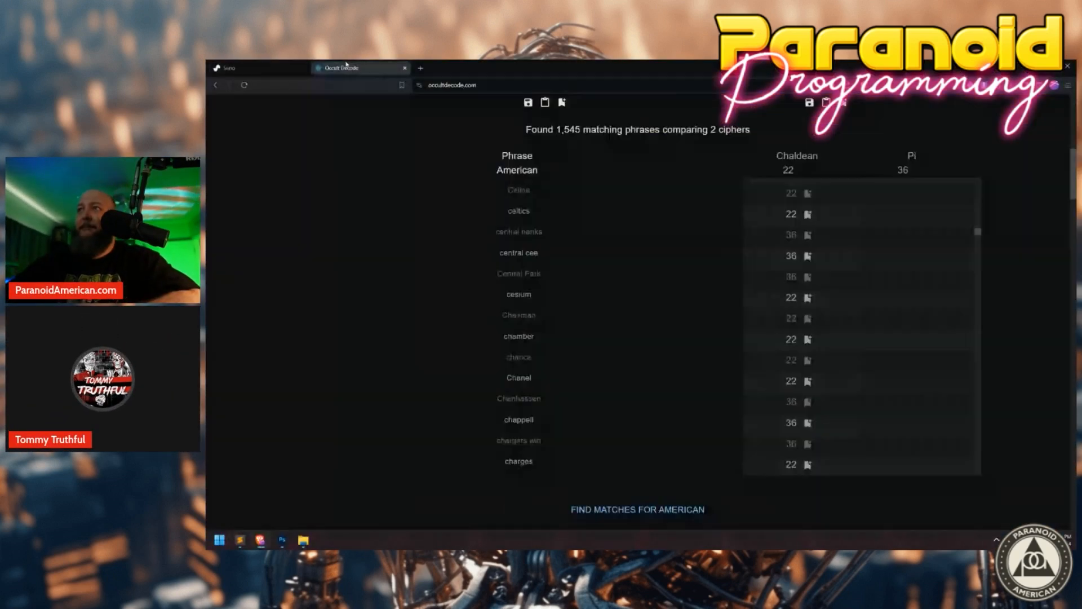
scroll(859, 317, up, 15)
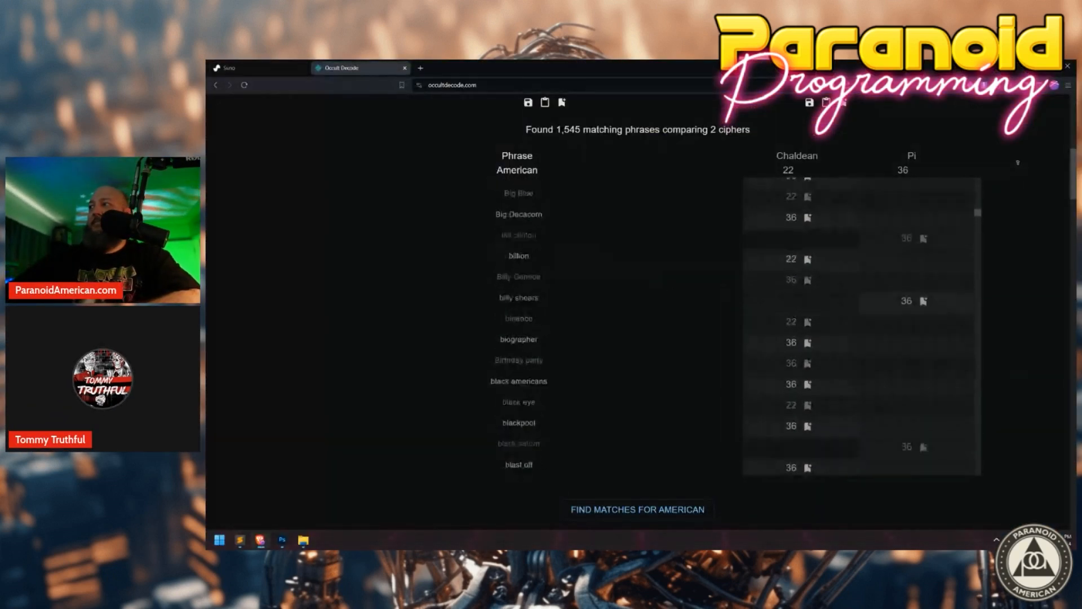
scroll(809, 280, up, 8)
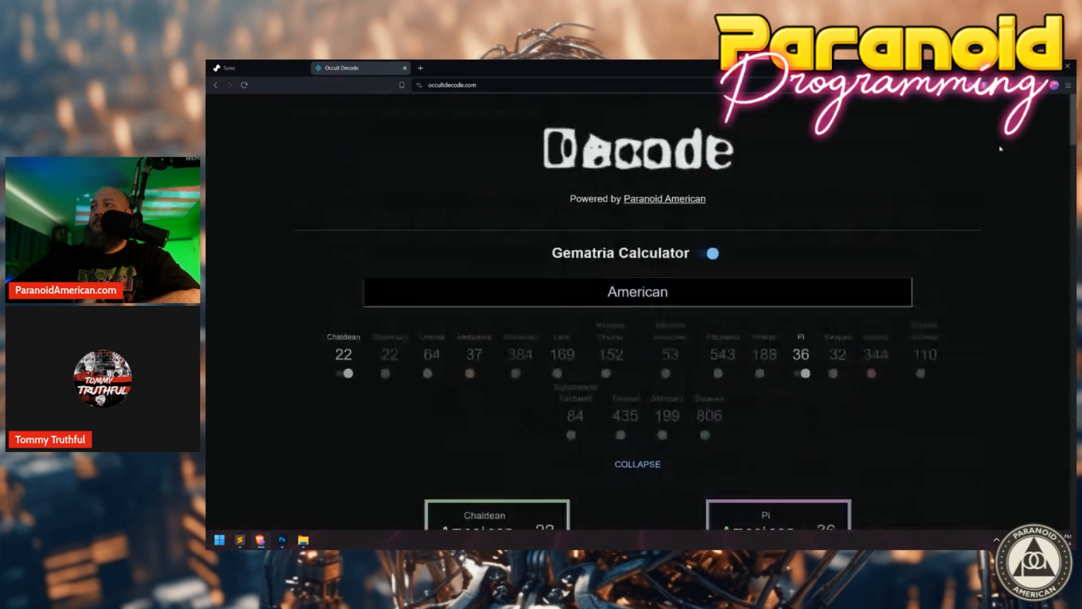
scroll(809, 280, down, 2)
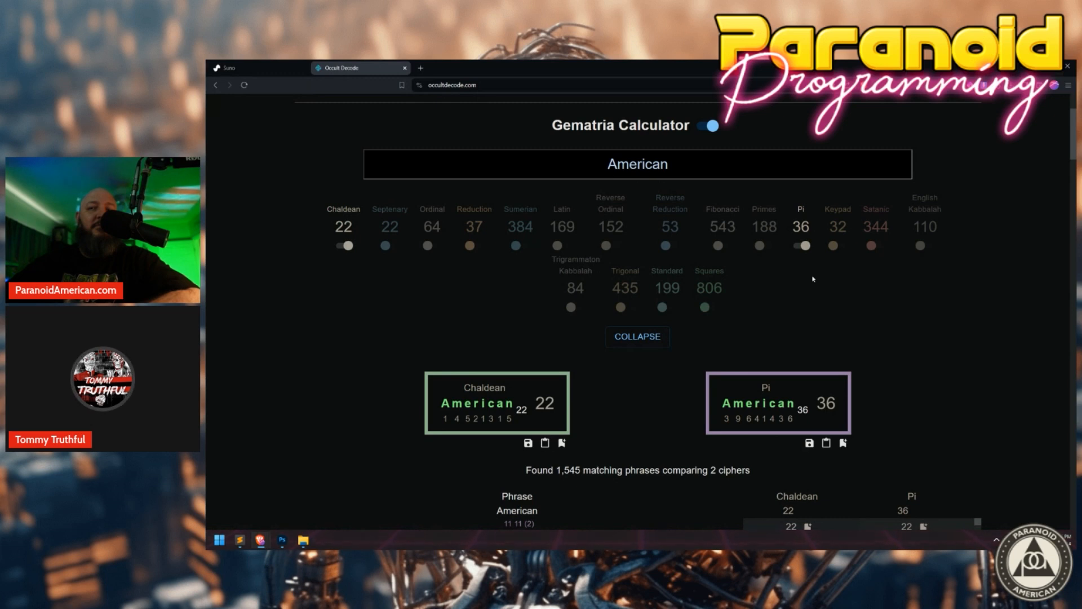
scroll(789, 278, up, 3)
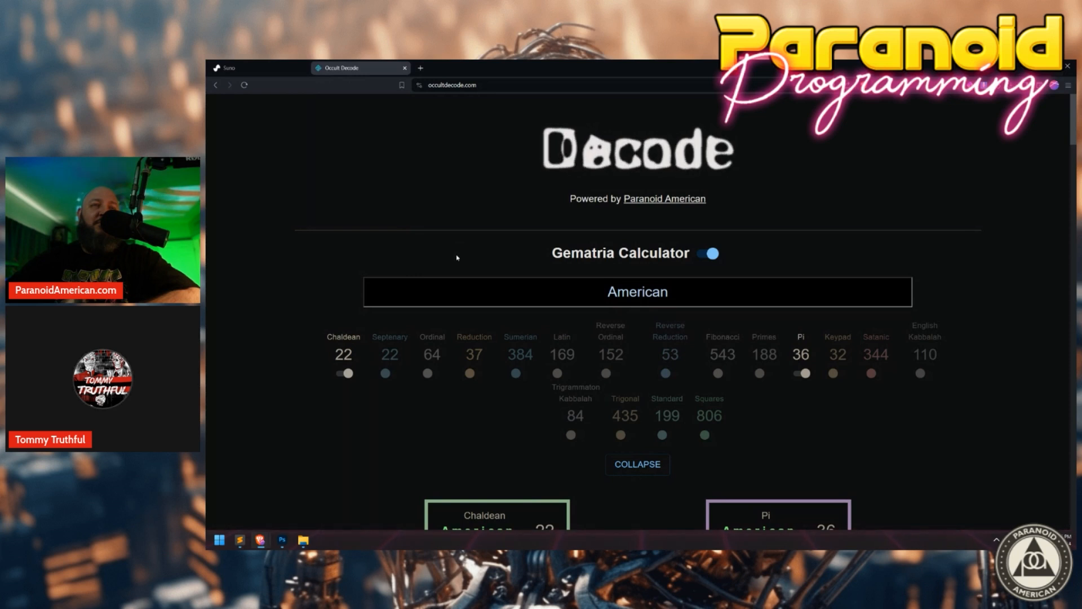
scroll(458, 254, down, 1)
scroll(750, 390, down, 2)
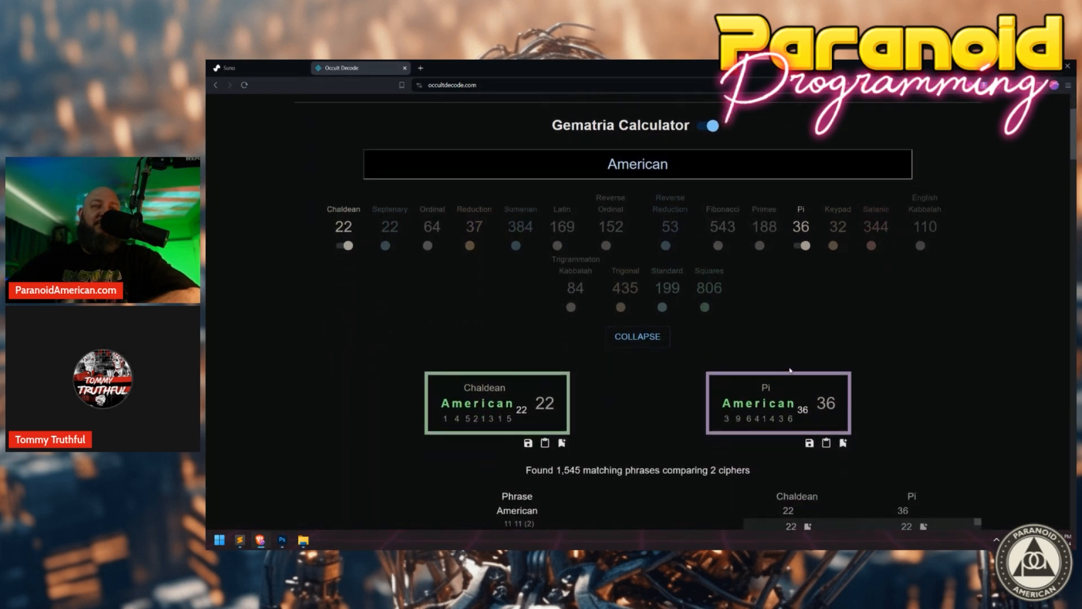
Replace the phrase in the Gematria Calculator with Evil.
scroll(790, 370, up, 1)
click(715, 205)
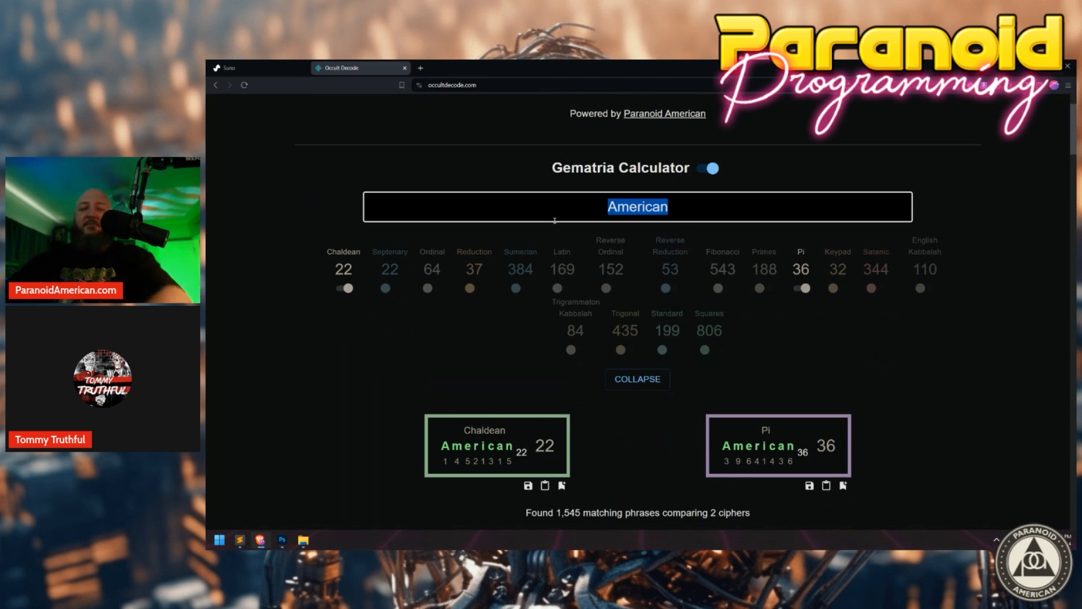
text(Evil)
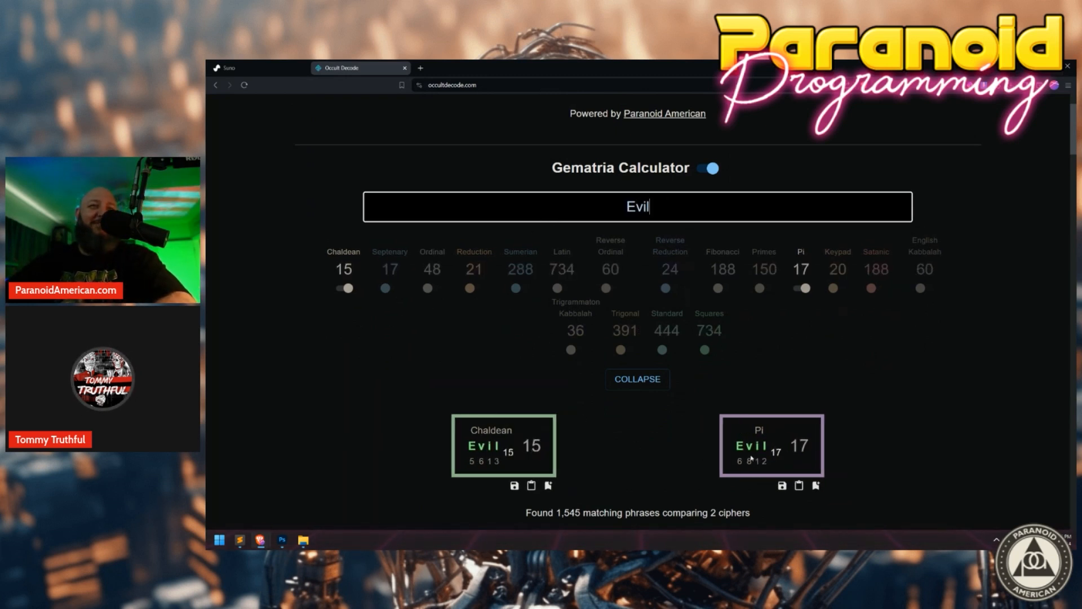
Check the Chaldean and Pi values of Evil, and calculate the gematria of CERN instead.
scroll(816, 365, down, 3)
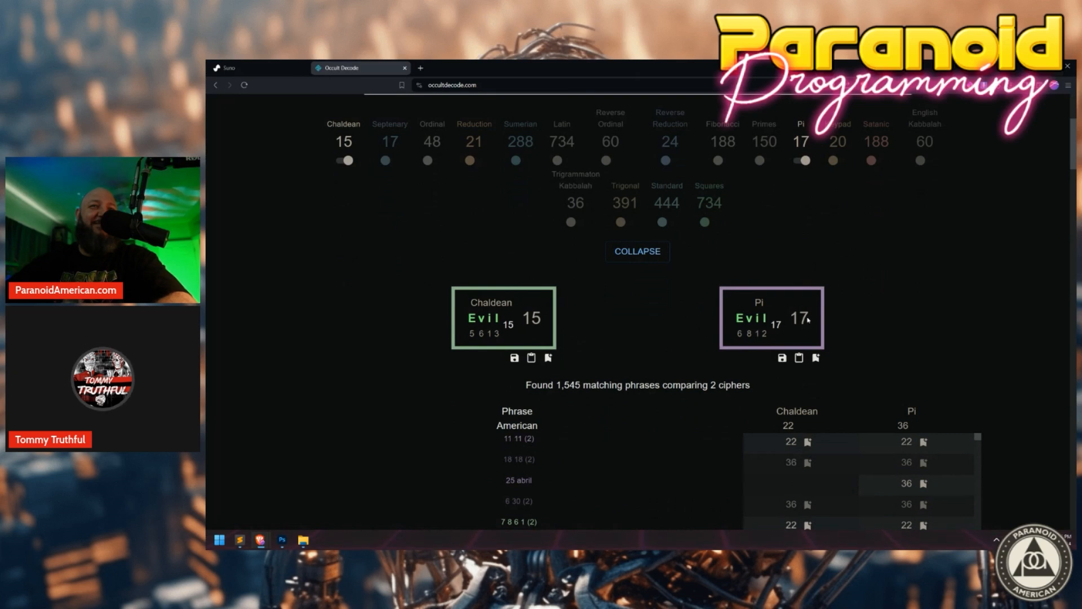
scroll(807, 320, up, 5)
scroll(808, 320, down, 2)
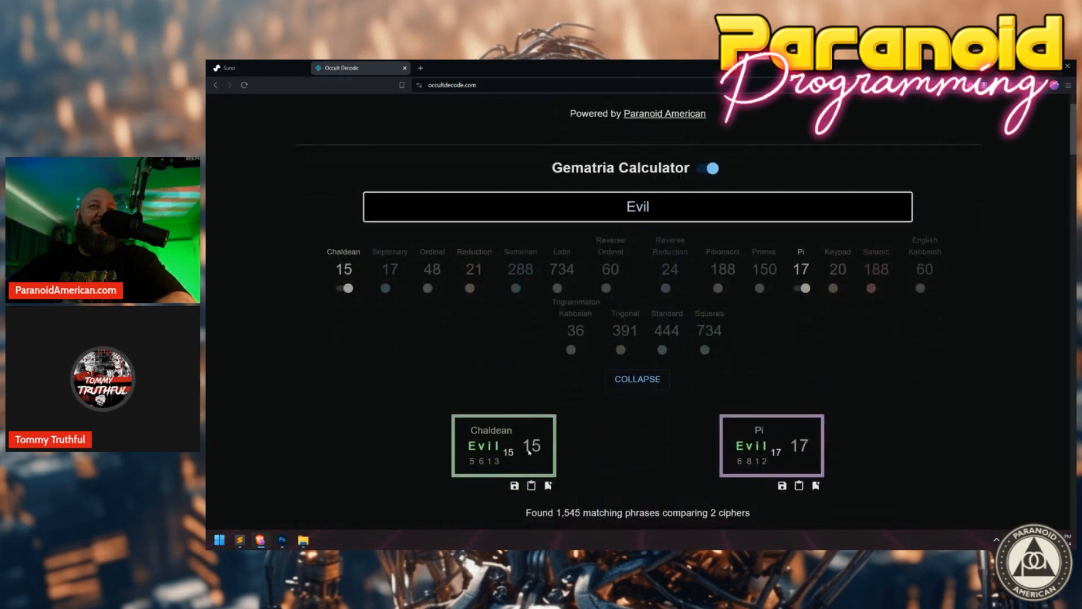
drag(667, 213, 519, 210)
text(CERN)
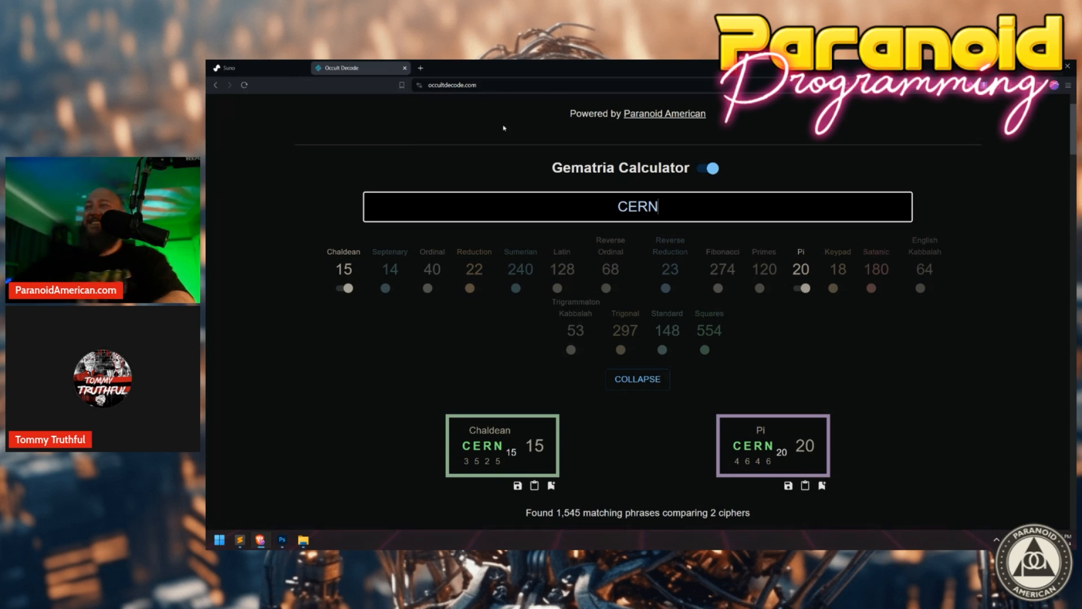
Switch to Suno, check the song description about the number 44, and play The Octopus Murders.
click(268, 72)
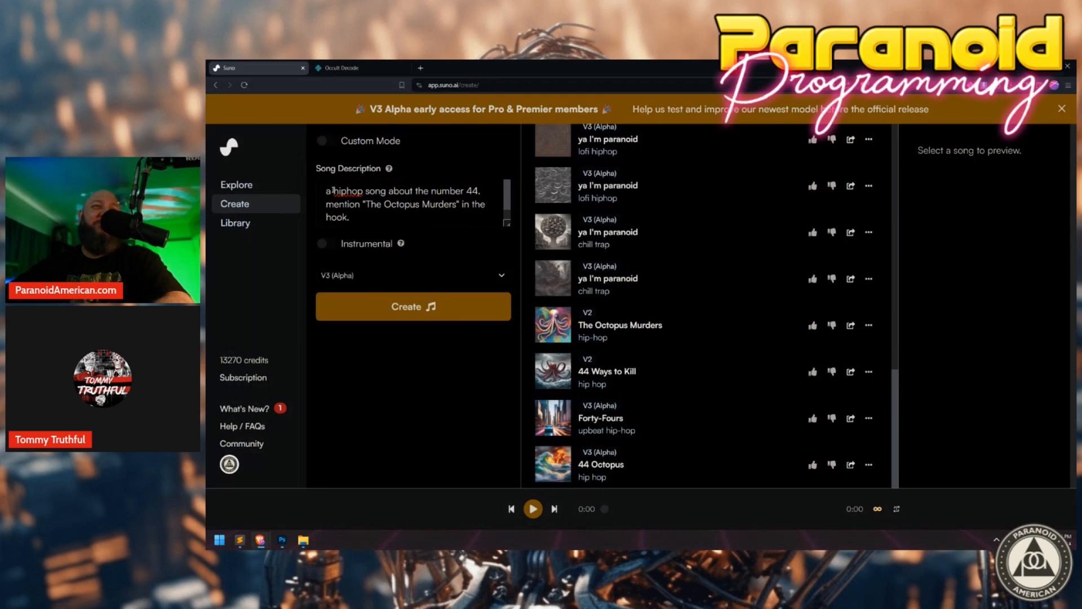
drag(325, 191, 437, 220)
click(437, 221)
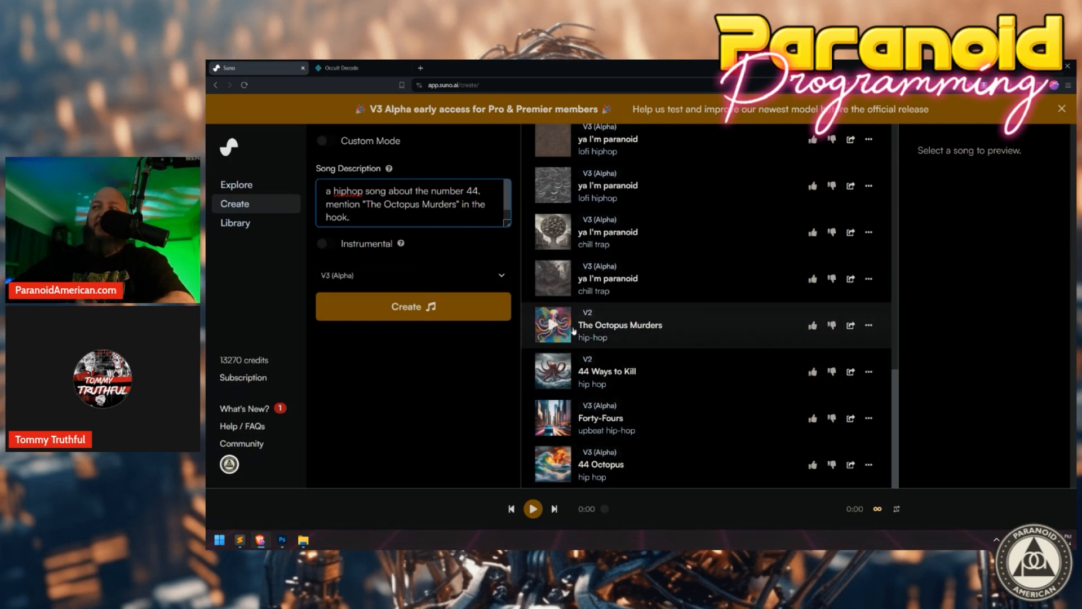
click(553, 327)
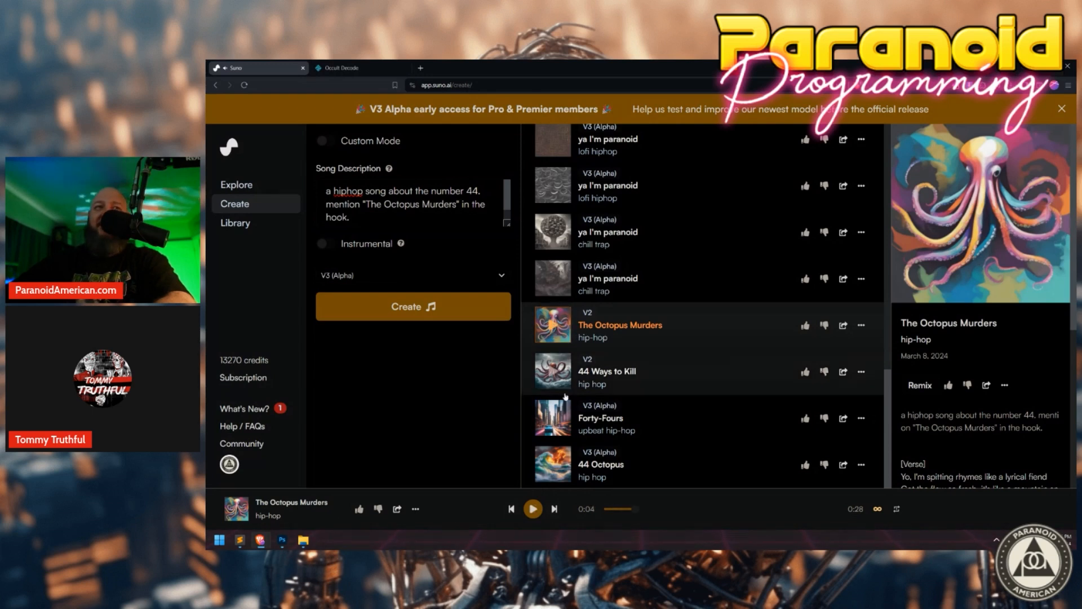
Play 44 Ways to Kill, highlight the opening verse in its lyrics, and pause the song.
click(556, 379)
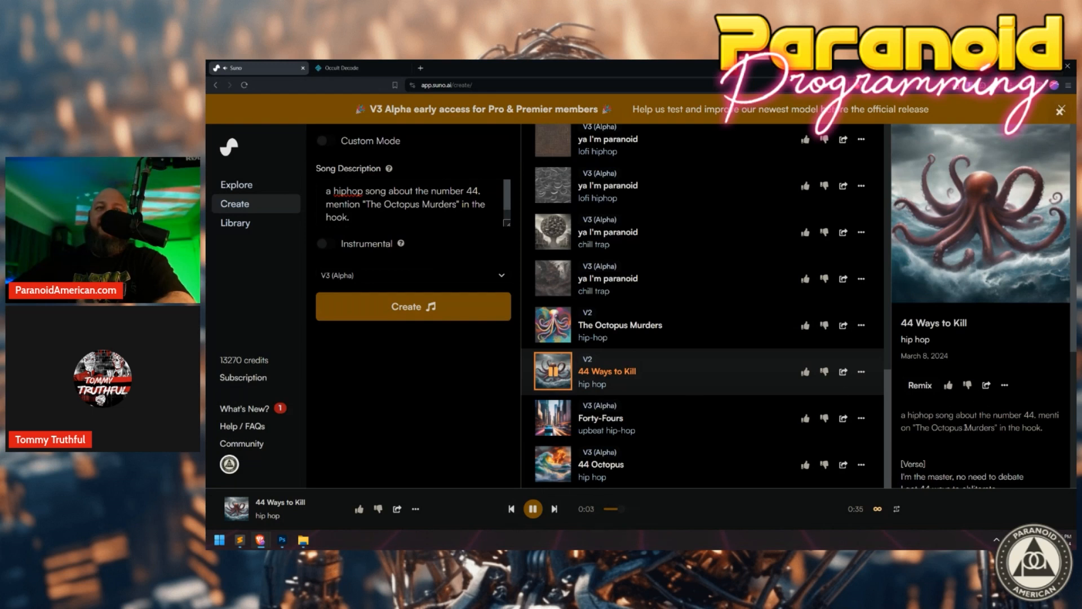
scroll(995, 372, down, 5)
drag(1021, 387, 911, 351)
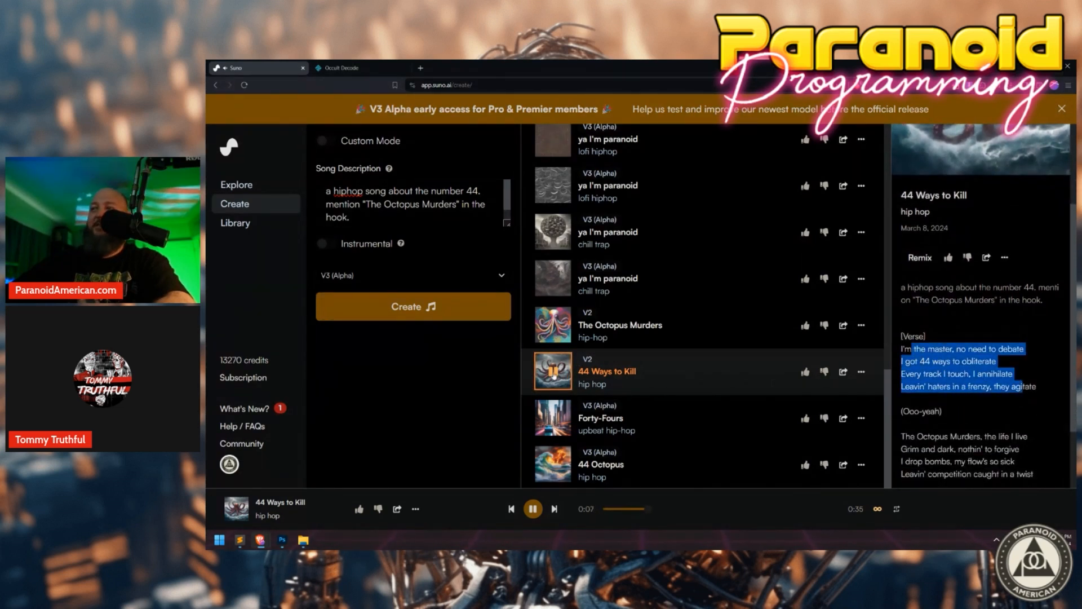
click(554, 372)
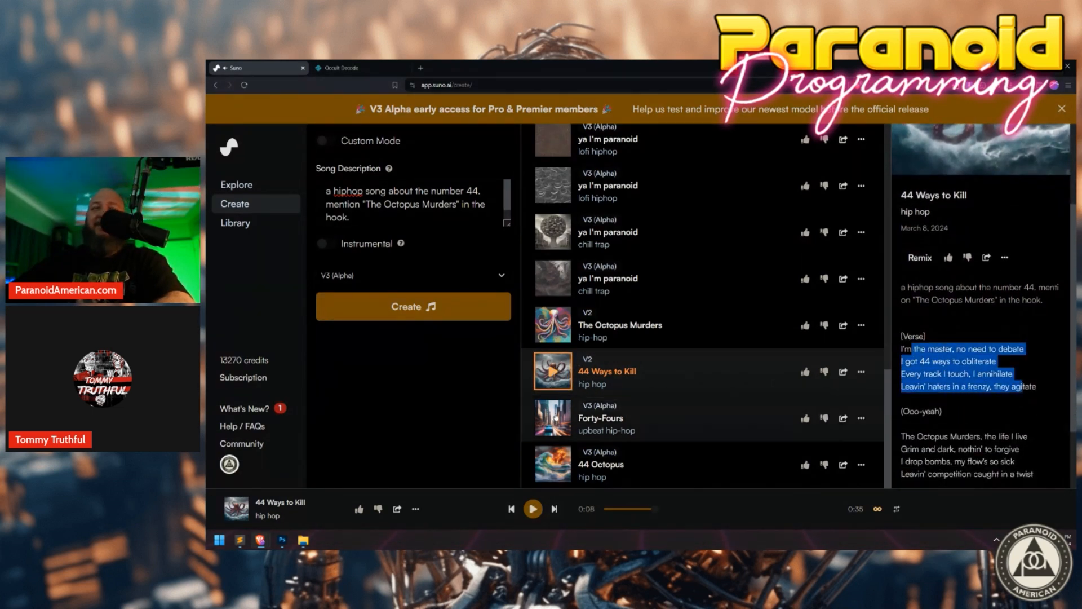
Listen to Forty-Fours, and bring up 44 Octopus from the song list.
click(558, 420)
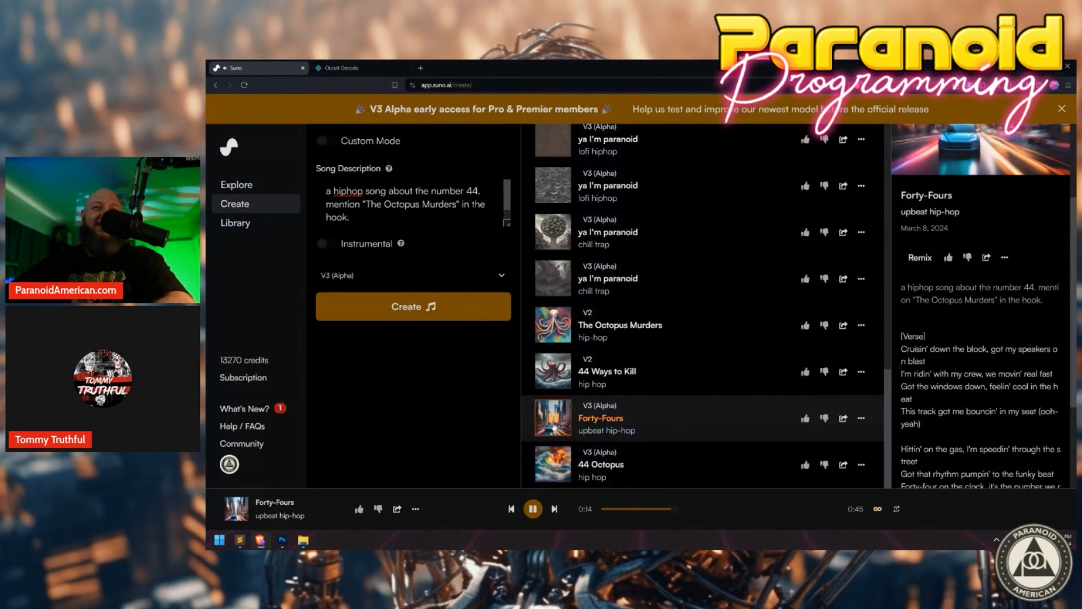
click(554, 427)
click(554, 474)
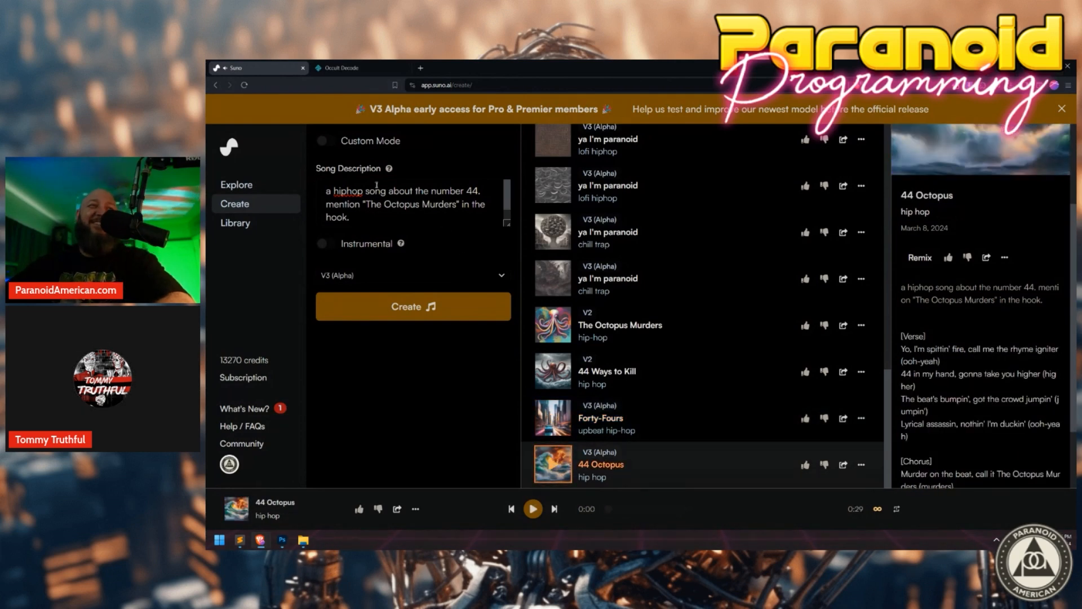
click(349, 143)
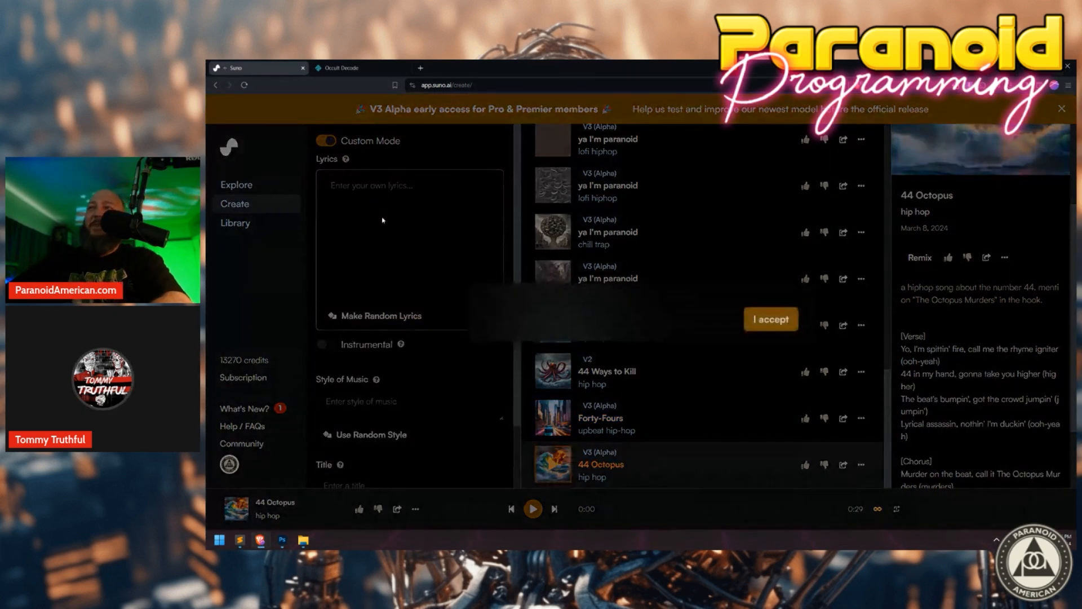
click(771, 320)
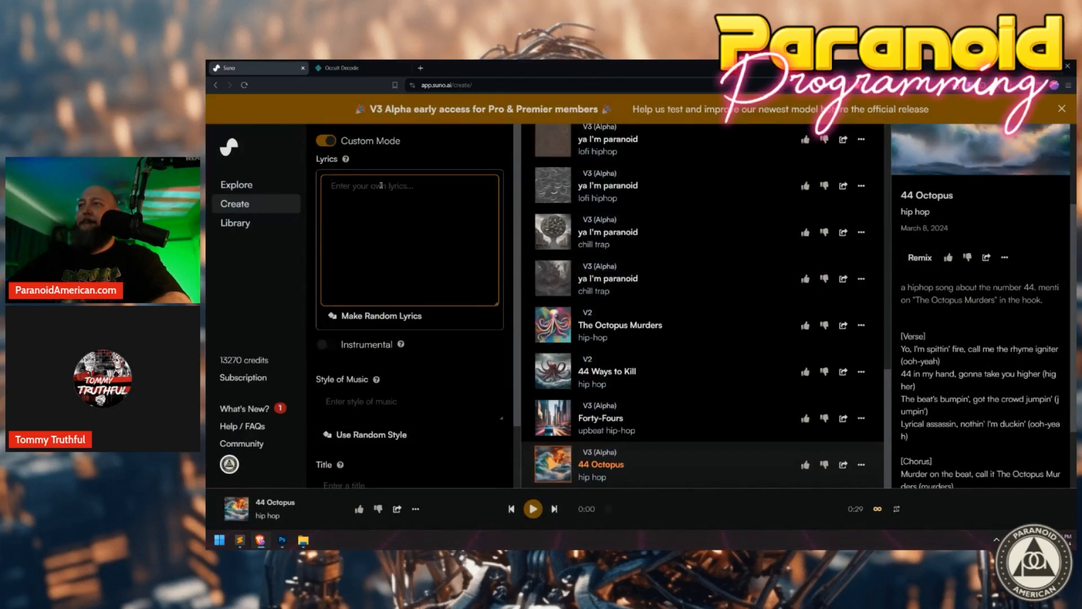
click(325, 140)
Replace the song description with "song about gematria being the key to reality".
triple_click(407, 206)
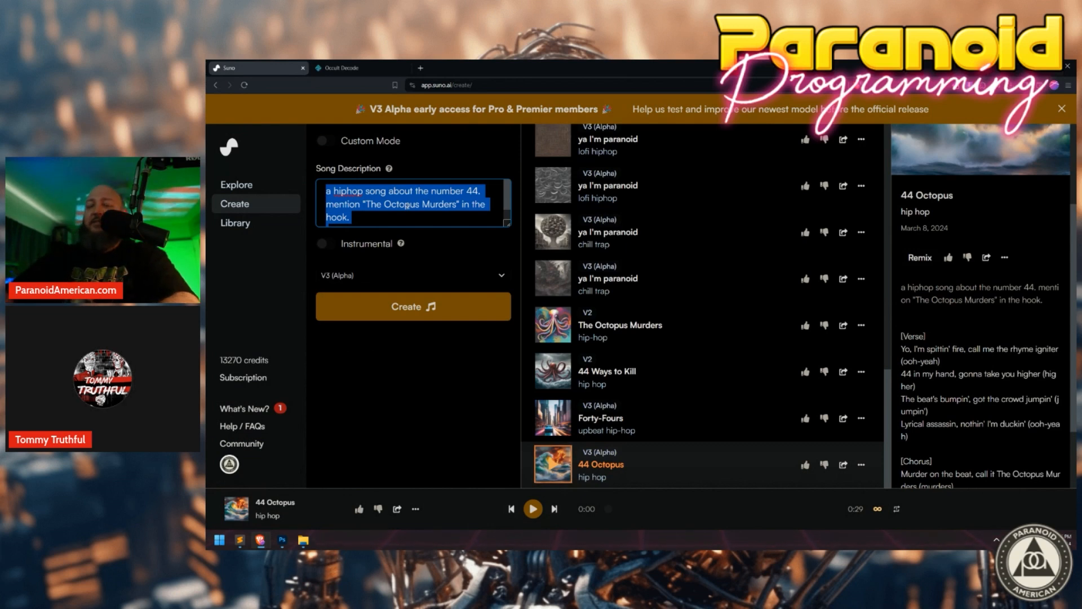
text(song about gematri)
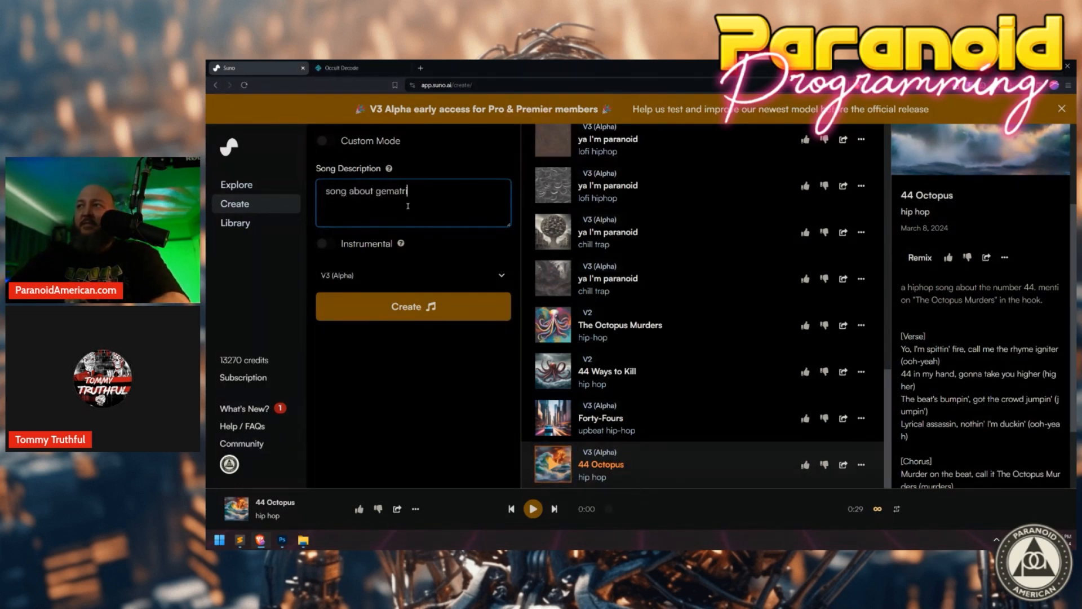
text(a being the key to reality)
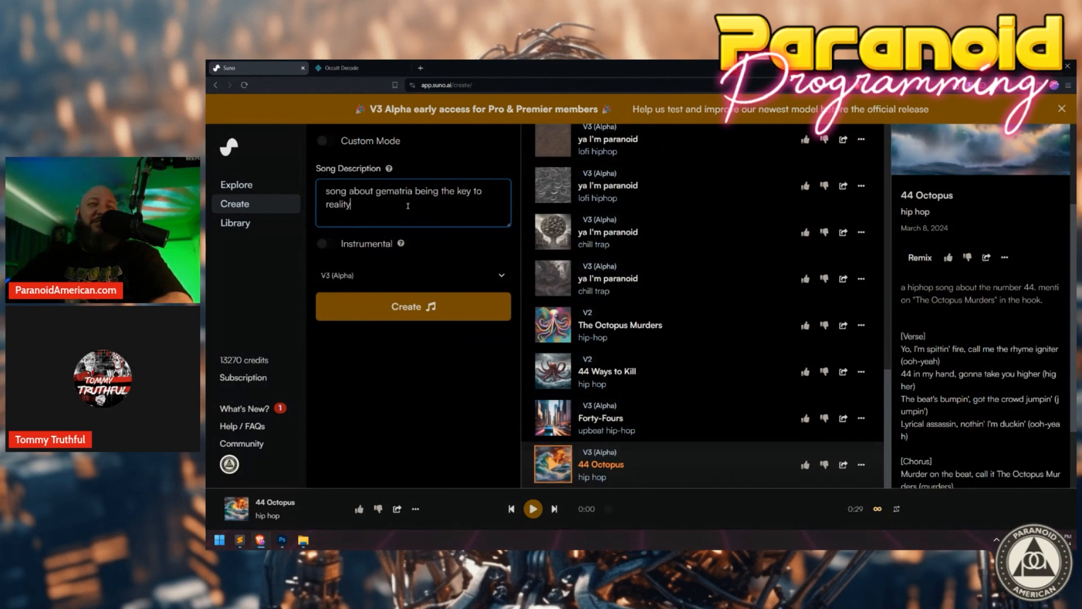
key(ctrl+Home)
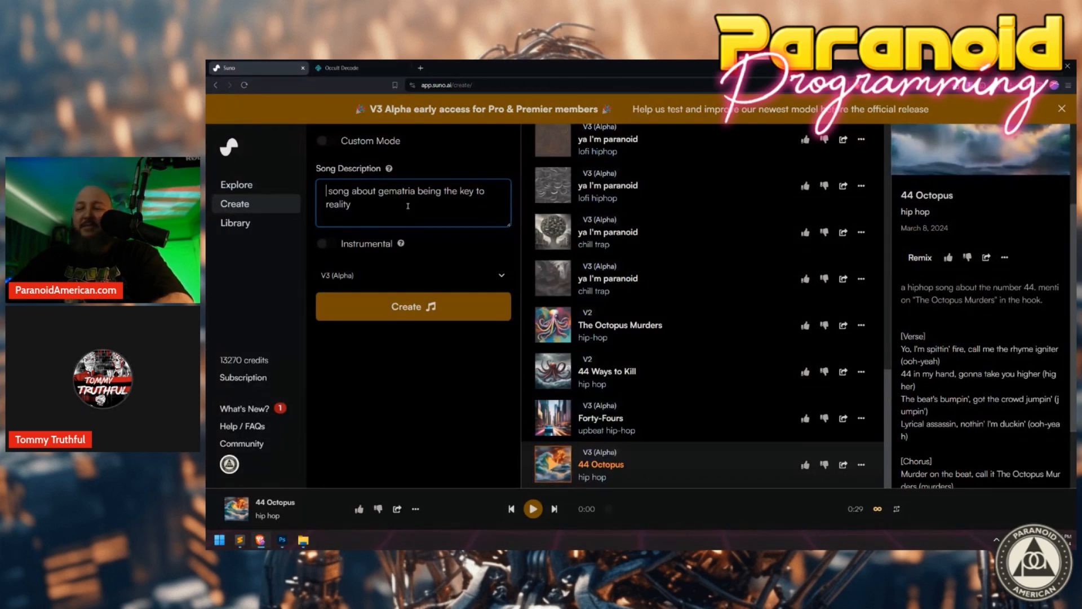
key(Delete)
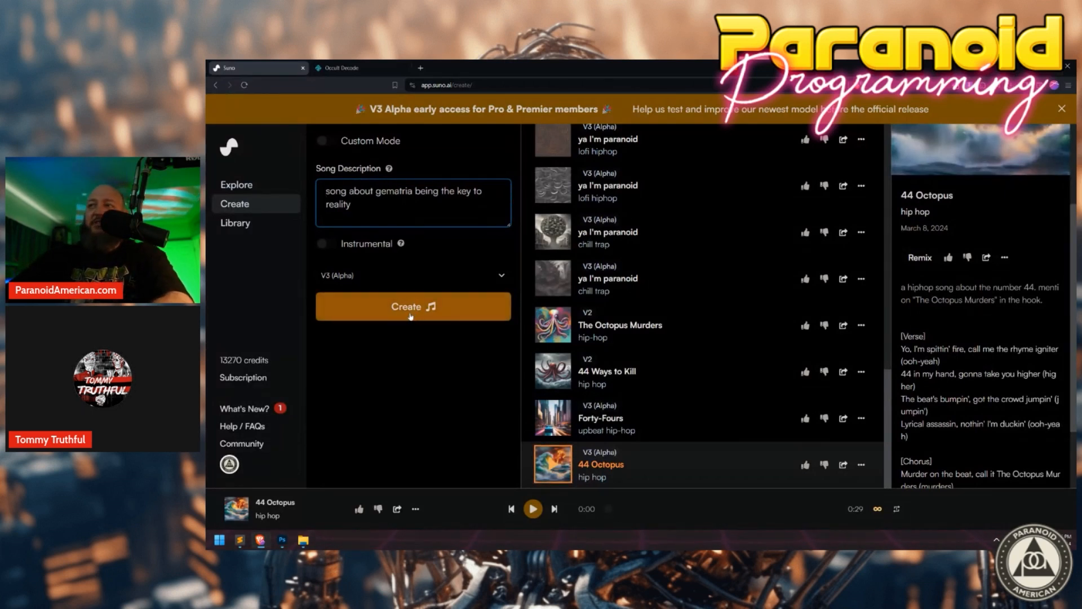
Set the model version to V2, add "jazz" before the song description, and generate the songs.
click(406, 275)
click(400, 297)
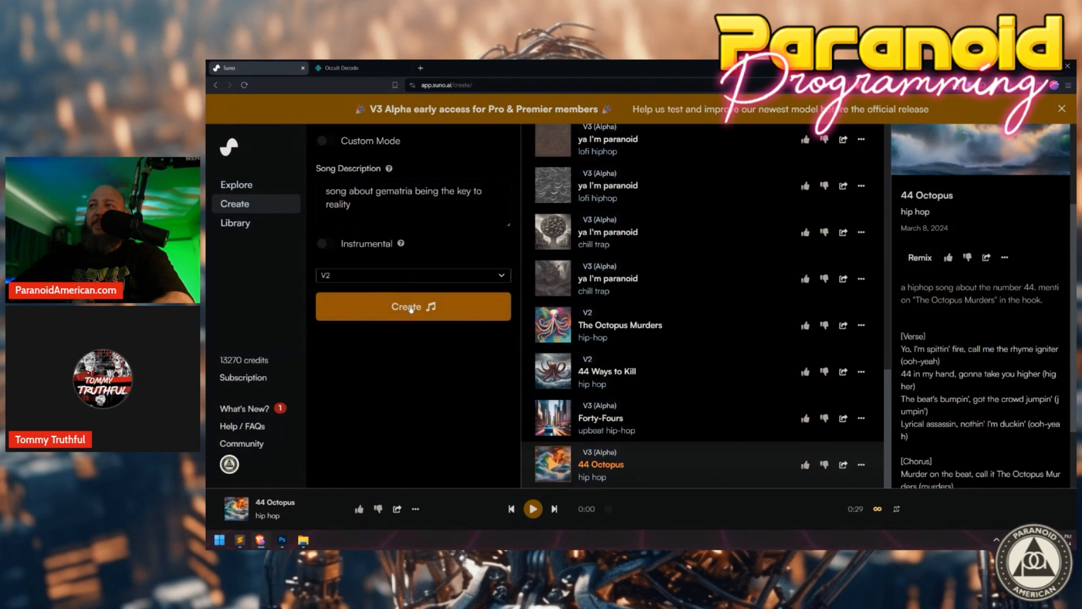
click(327, 192)
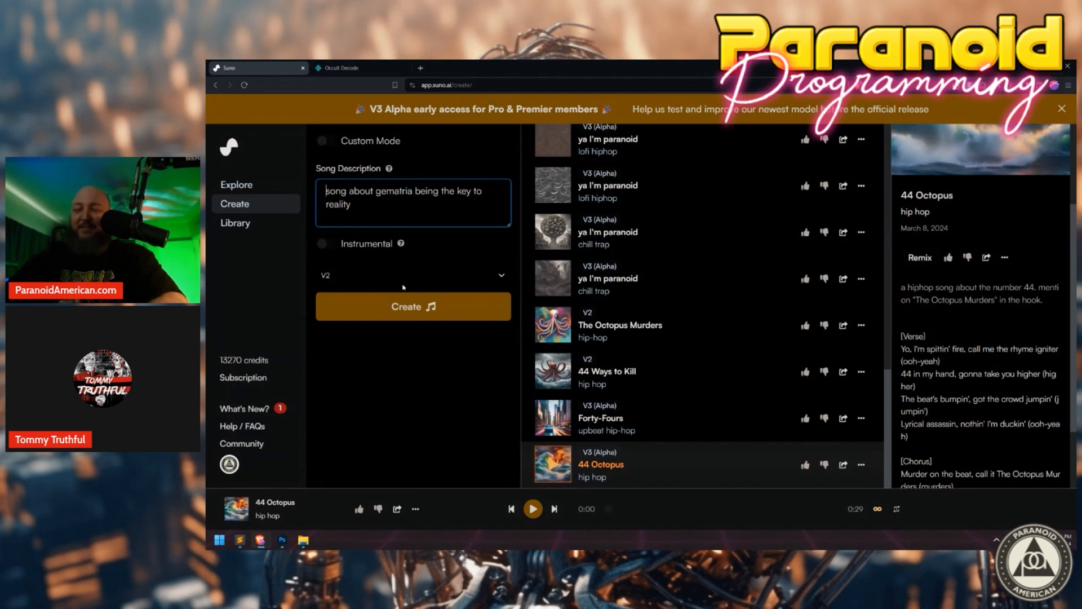
text(jazz)
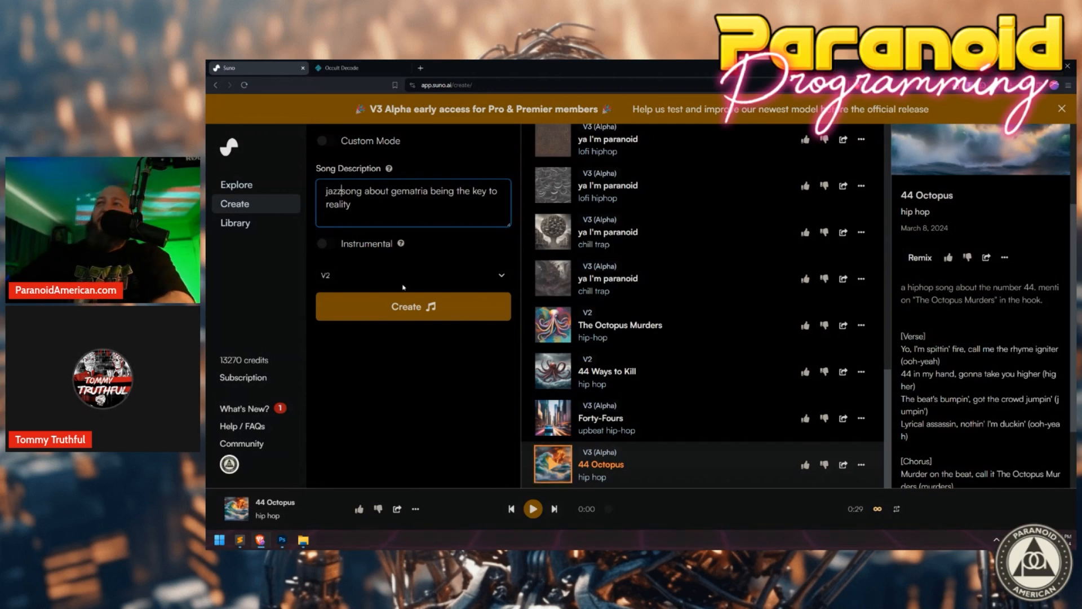
click(406, 310)
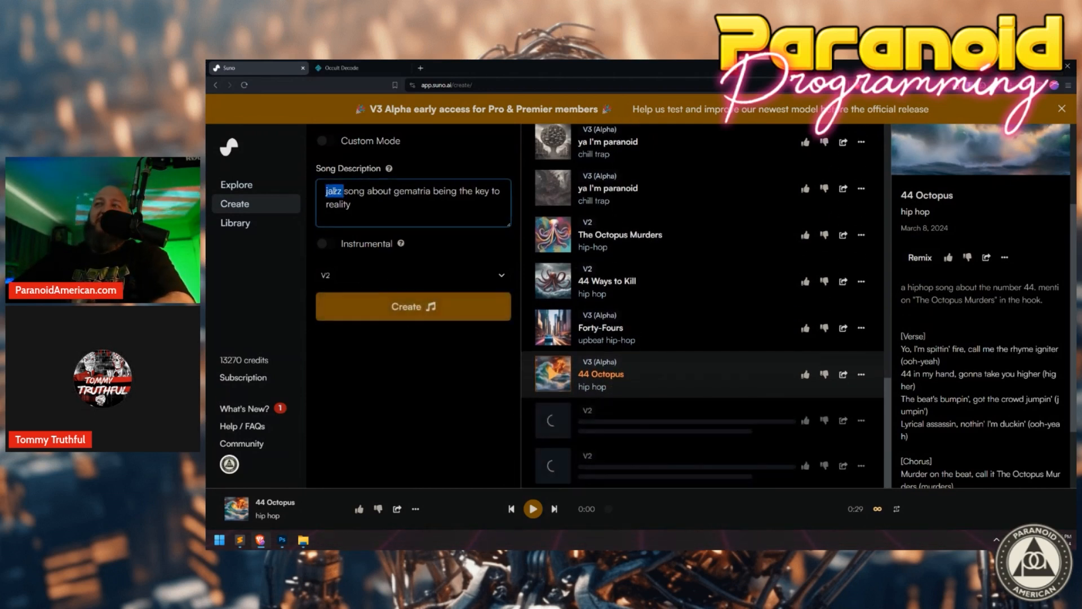
Generate a country version and a pop version of the song about gematria being the key to reality.
text(country)
click(361, 306)
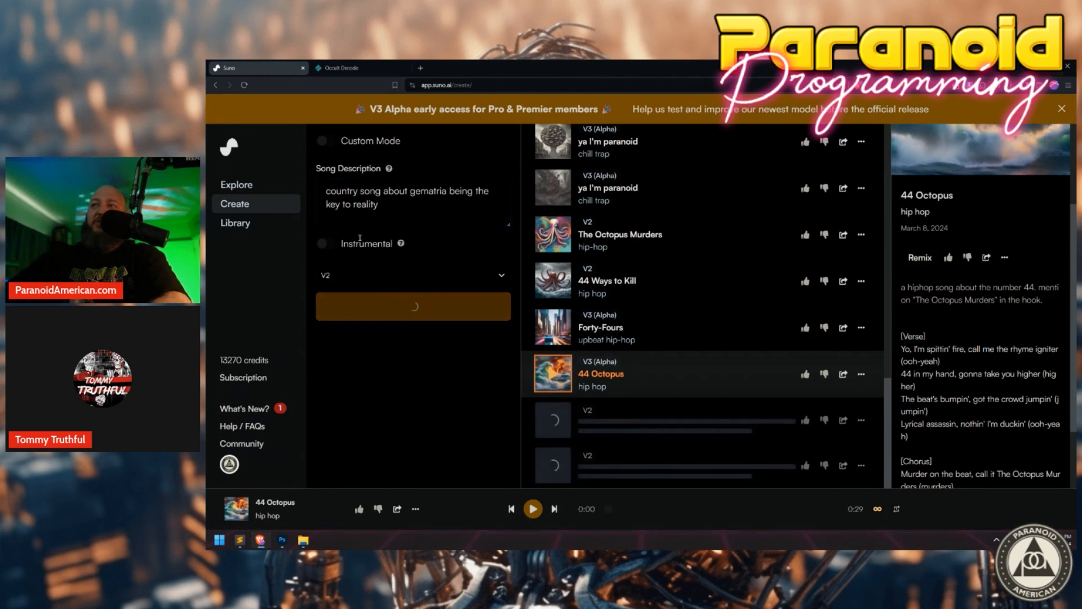
double_click(340, 191)
text(pop)
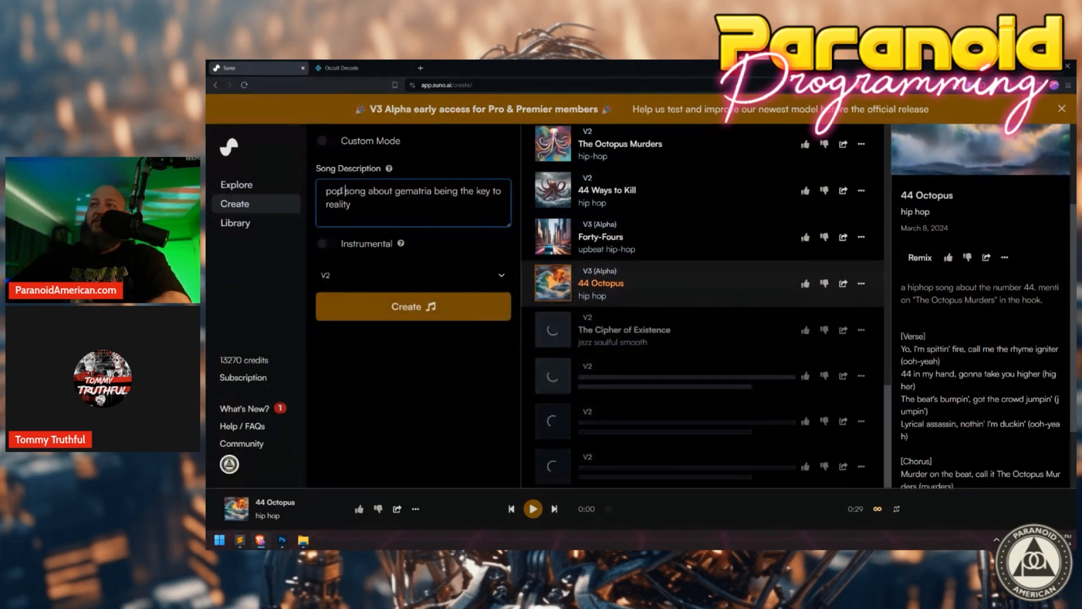
click(398, 306)
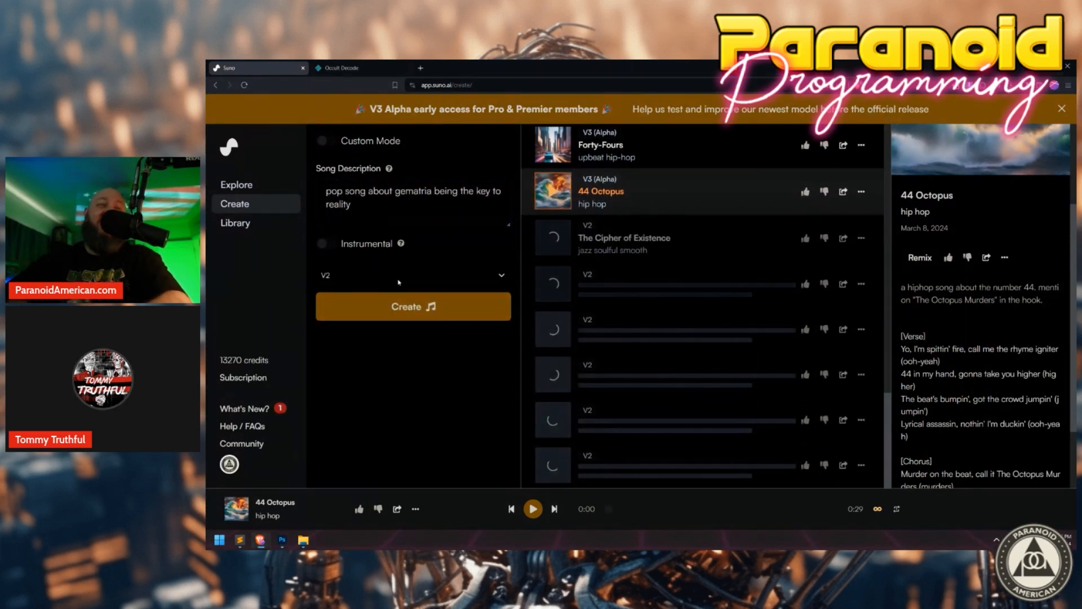
triple_click(384, 210)
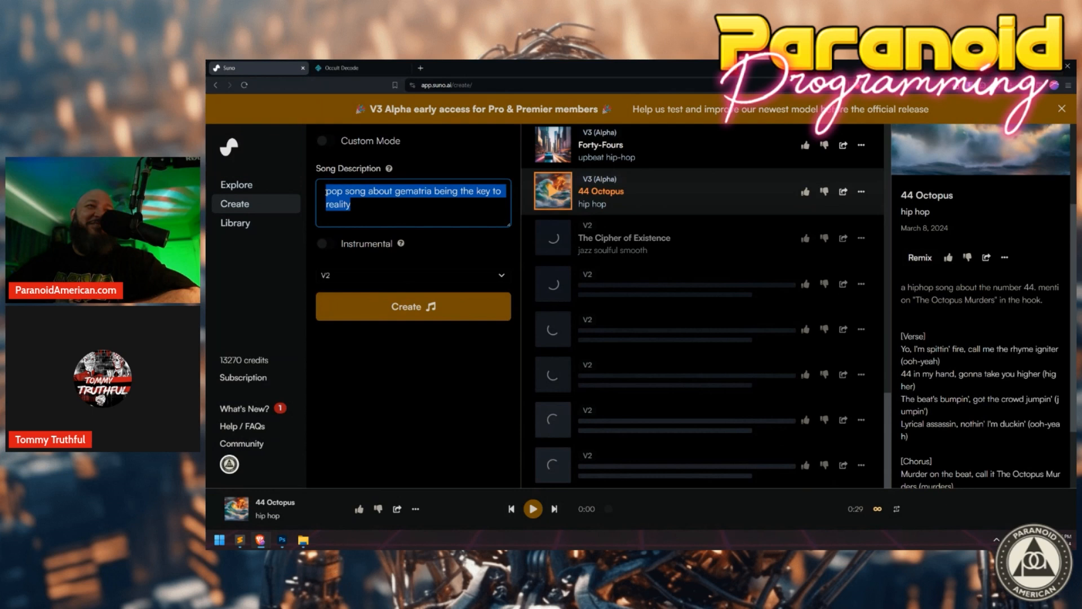
click(384, 210)
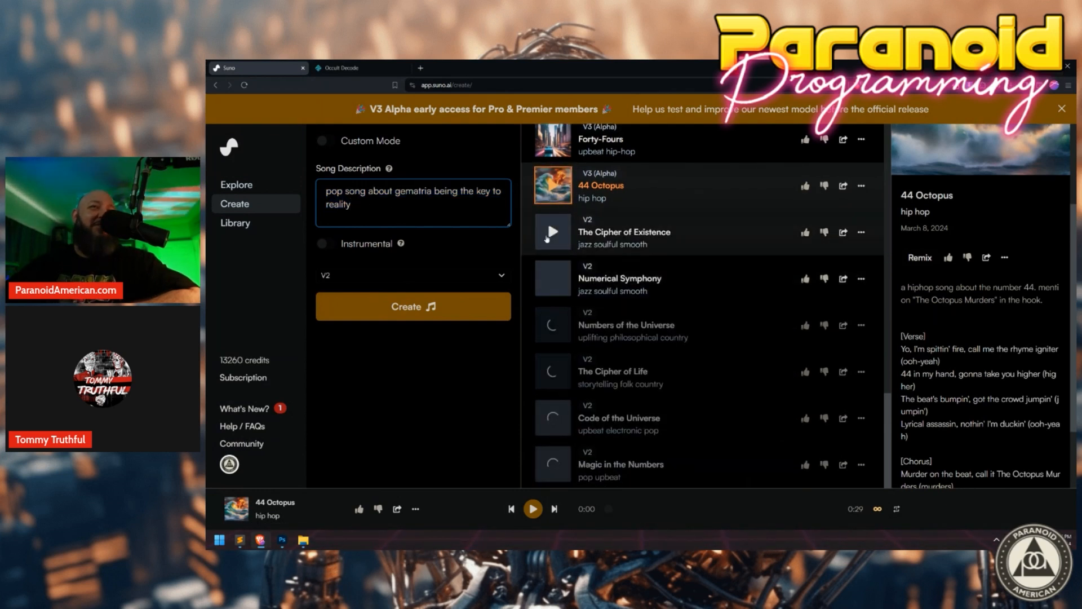
Play the two generated jazz songs, The Cipher of Existence and Numerical Symphony.
click(547, 237)
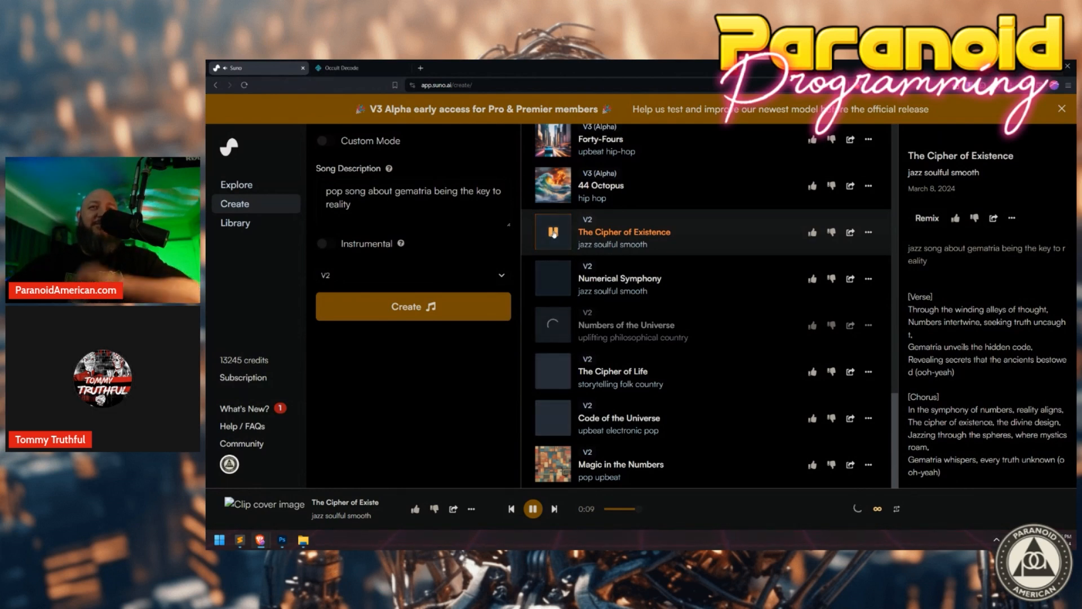
click(645, 289)
click(553, 279)
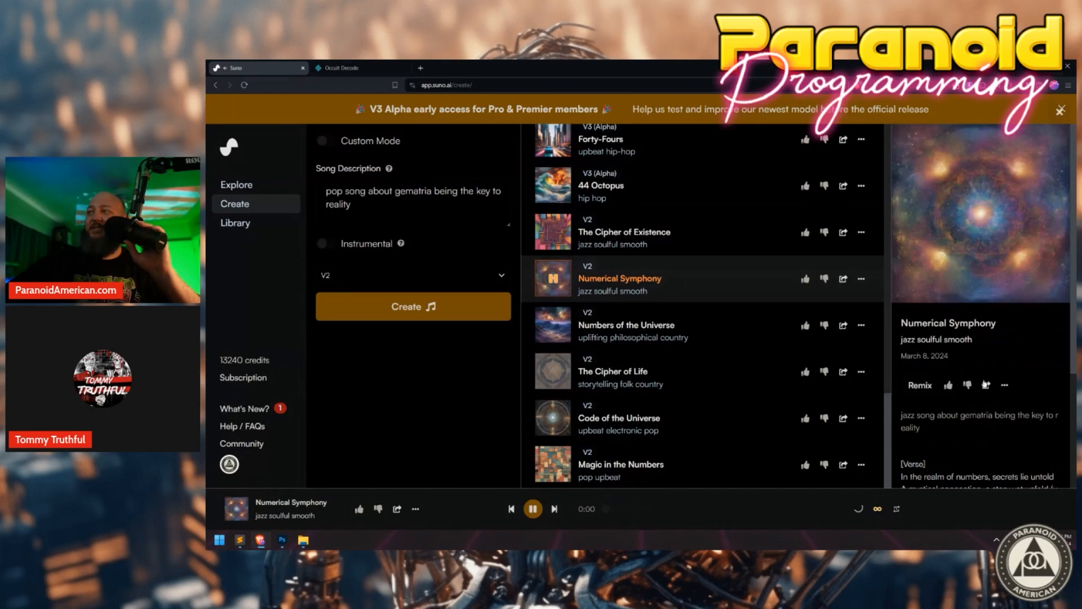
Enlarge the page and highlight "secrets lie untold" in the lyrics of Numerical Symphony.
scroll(983, 389, down, 3)
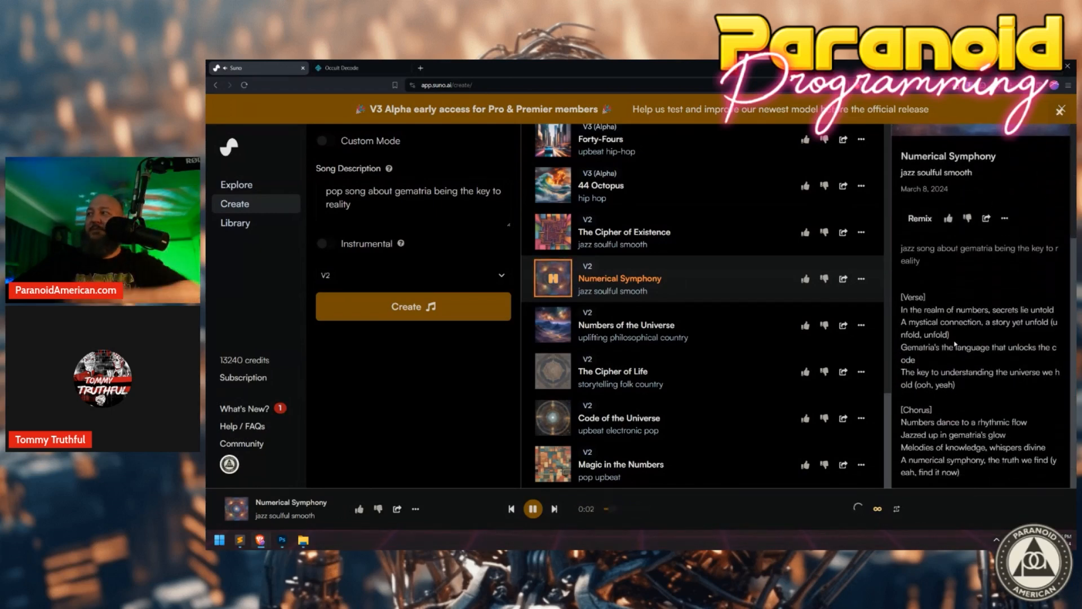
key(ctrl+plus)
key(ctrl+plus)
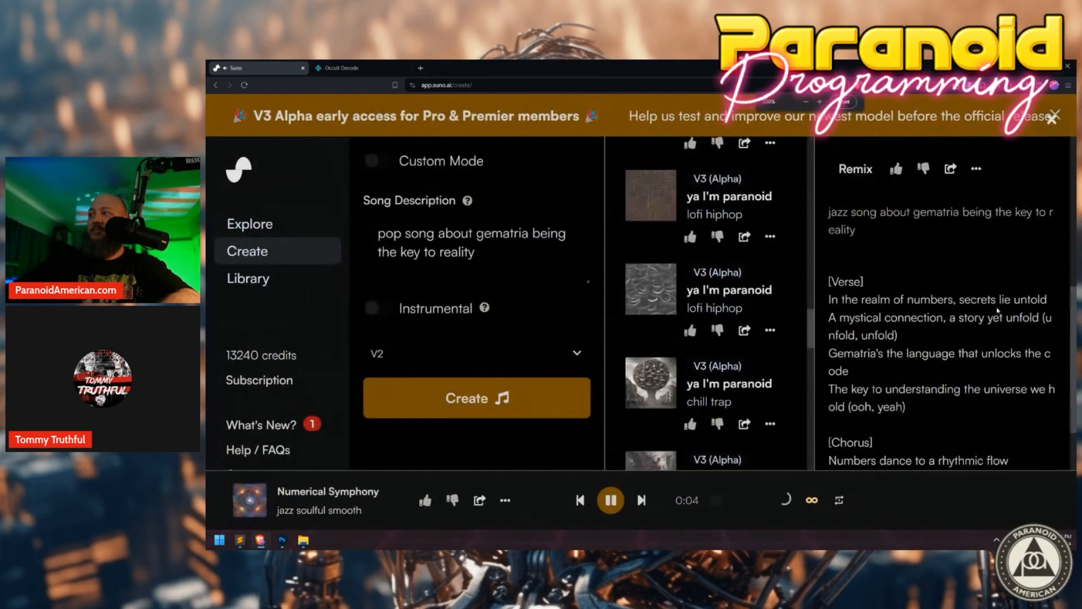
drag(959, 299, 1050, 306)
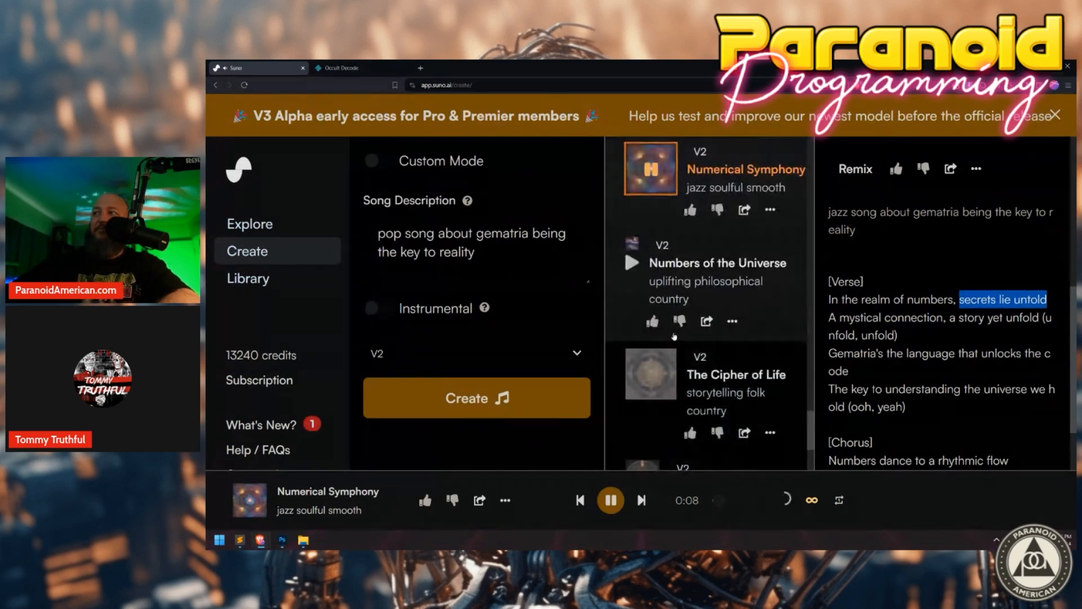
Play the country song Numbers of the Universe and highlight the first line of its verse.
click(630, 262)
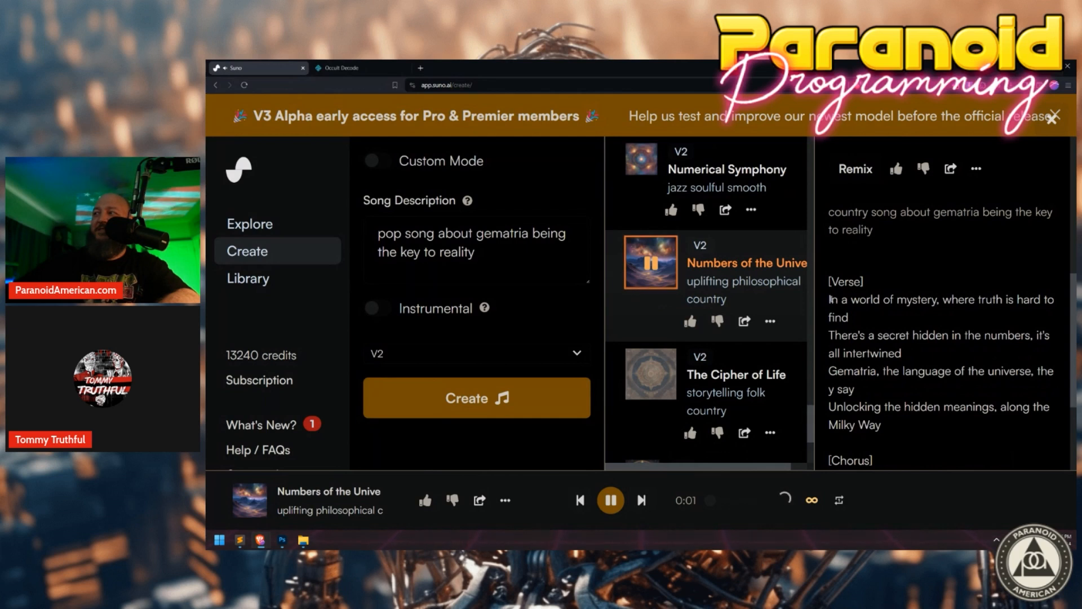
drag(830, 299, 900, 321)
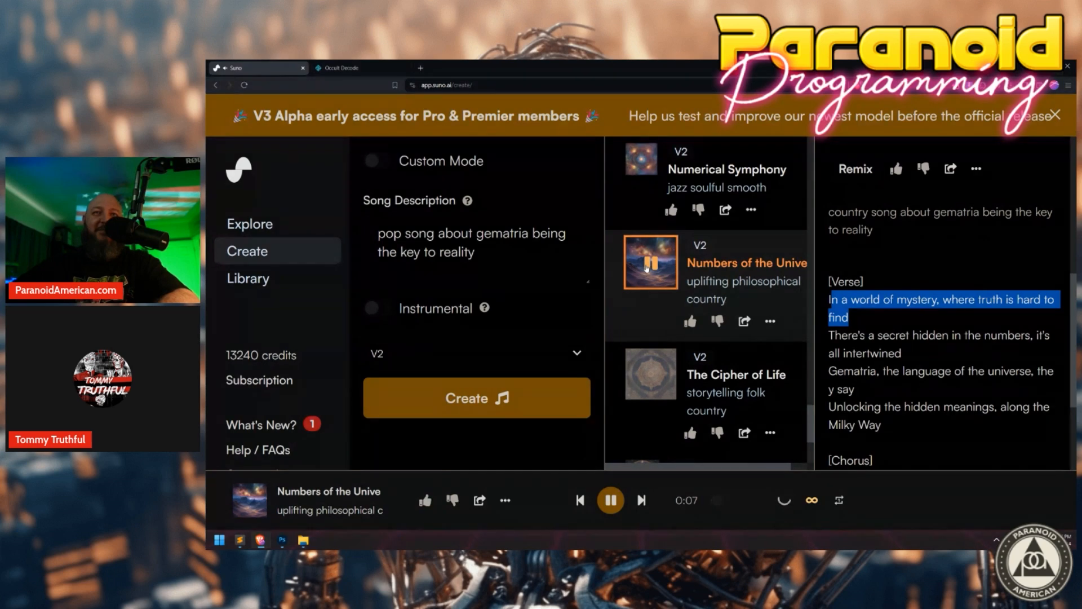
scroll(646, 269, down, 3)
scroll(654, 293, up, 4)
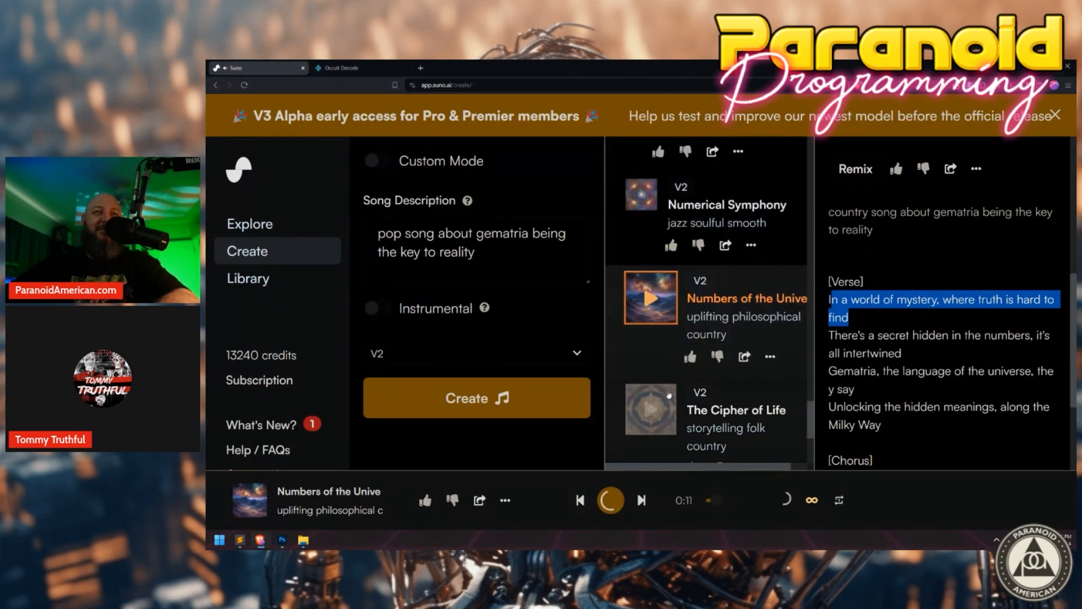
Play the country song The Cipher of Life briefly and pause it.
scroll(653, 395, down, 2)
click(651, 324)
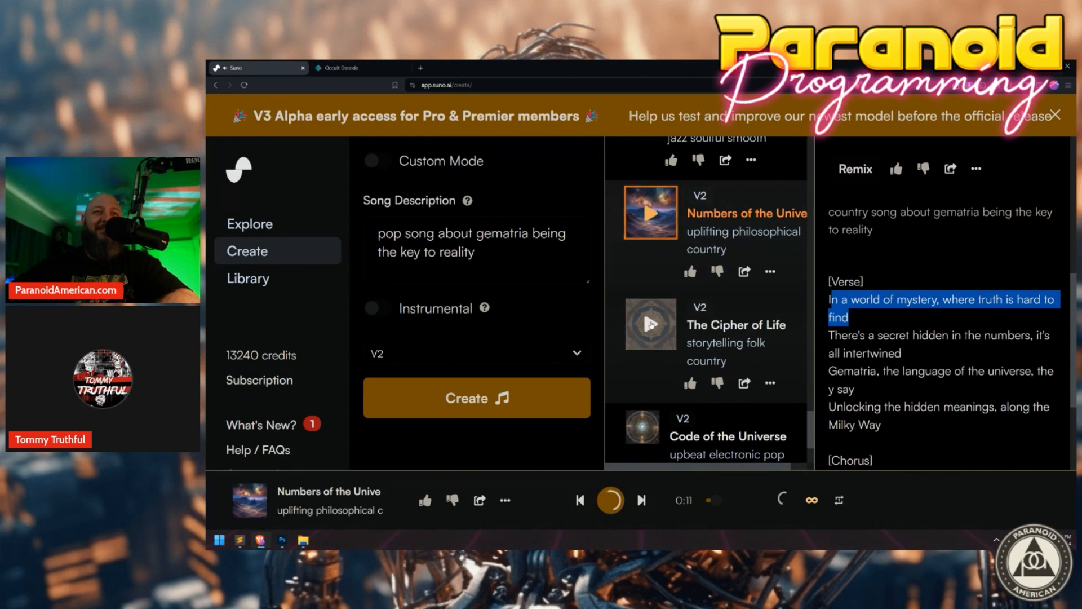
scroll(657, 325, down, 2)
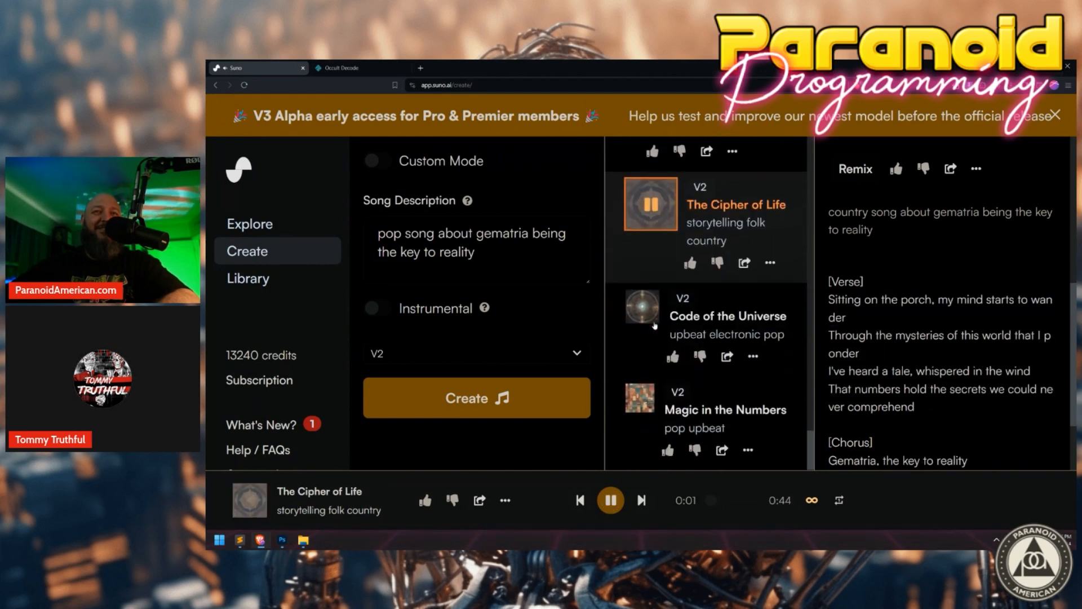
scroll(697, 298, up, 1)
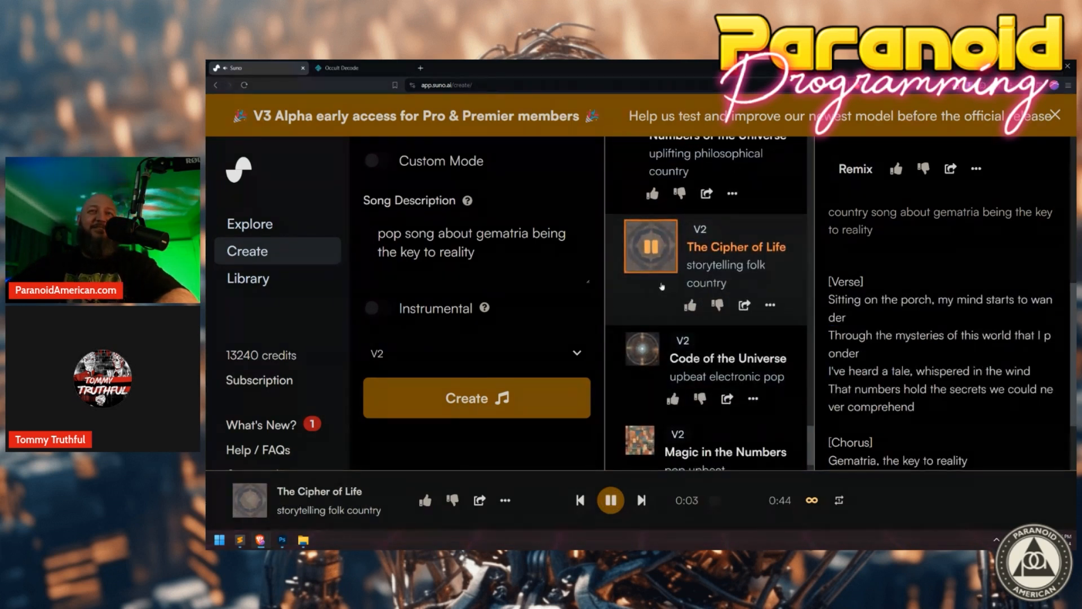
click(652, 268)
Play the two generated pop songs, Code of the Universe and Magic in the Numbers.
scroll(648, 316, down, 1)
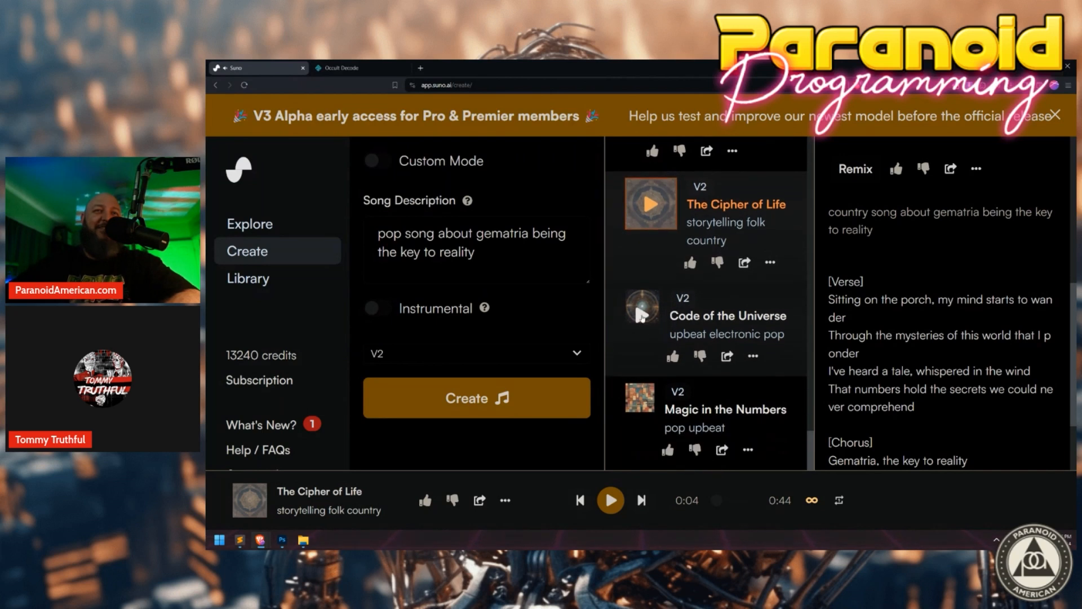
click(642, 319)
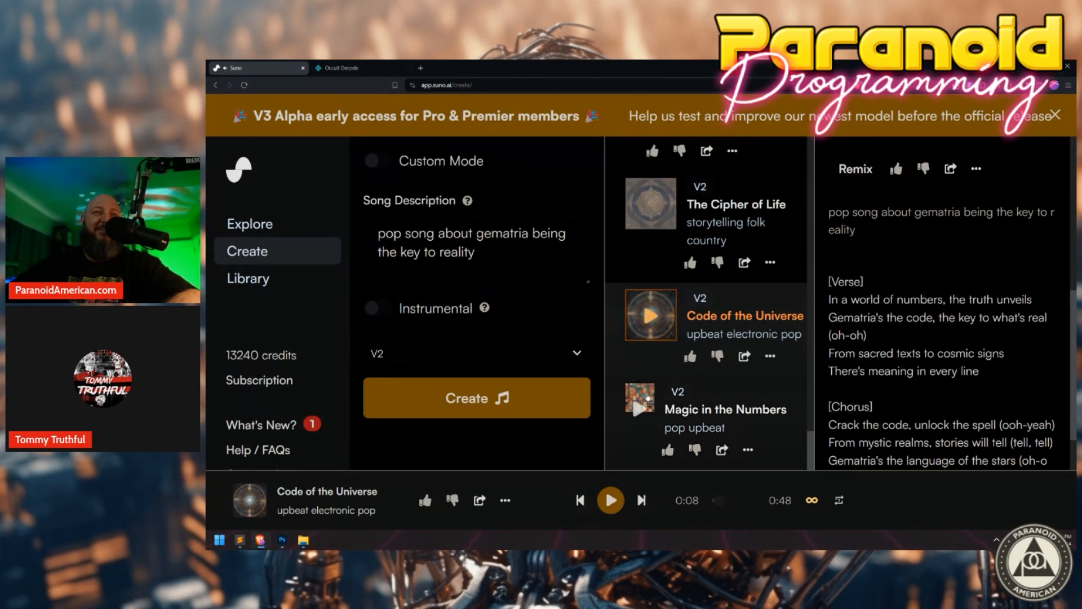
click(647, 398)
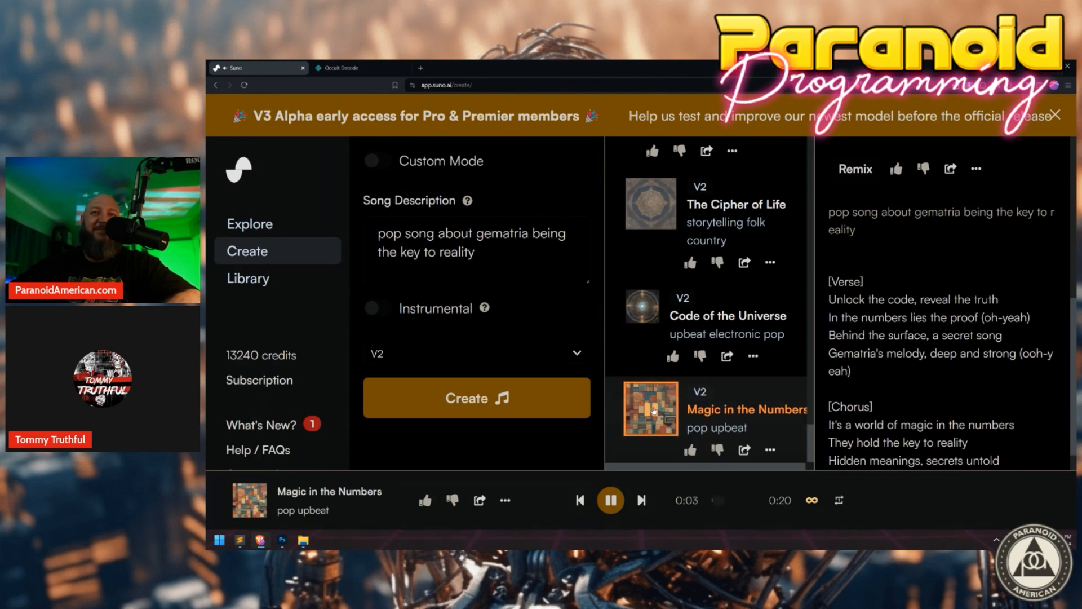
Pause Magic in the Numbers and play the country song The Cipher of Life.
click(654, 410)
scroll(686, 307, up, 2)
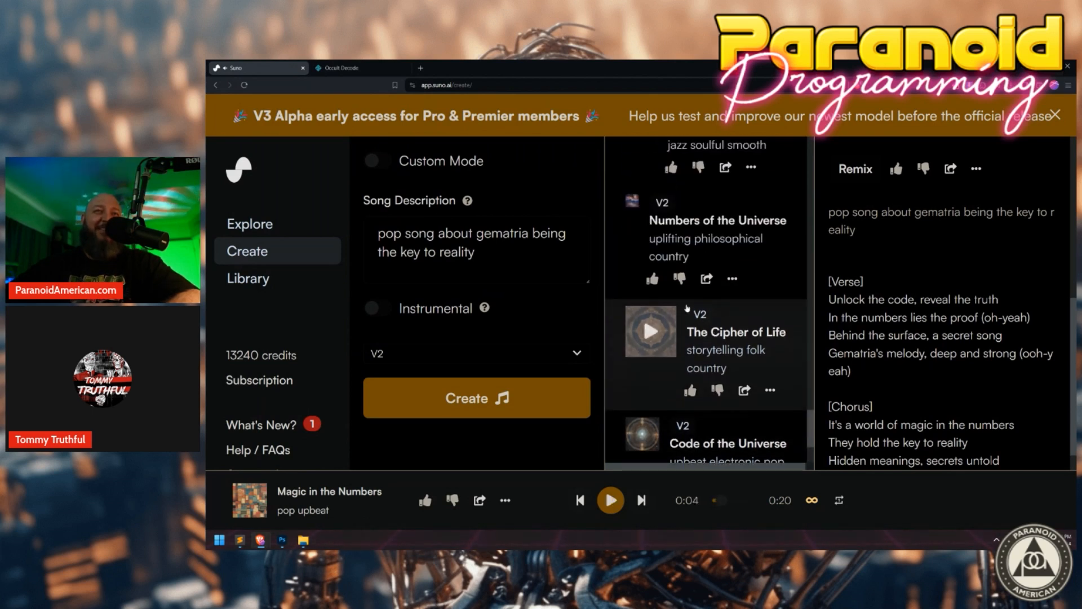
scroll(687, 308, up, 2)
click(651, 374)
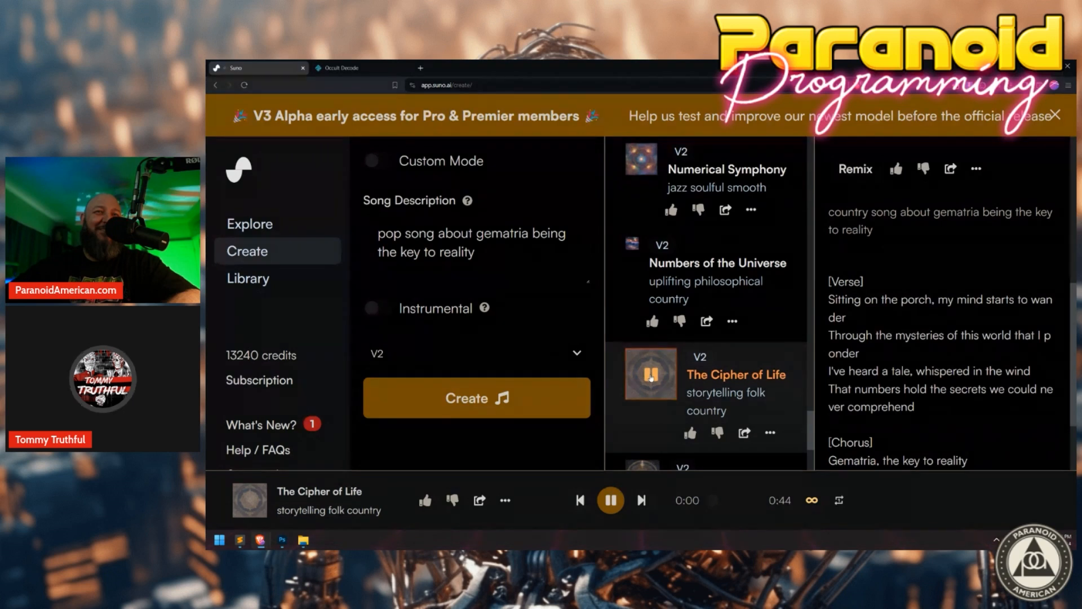
Play Numbers of the Universe and highlight the last two lines of its verse one after the other.
click(635, 273)
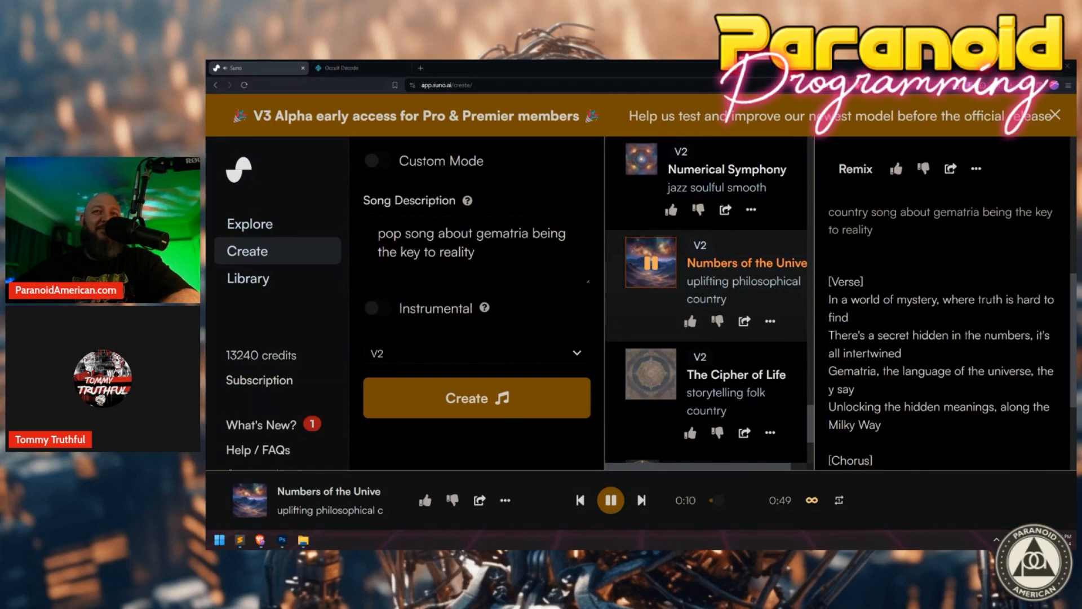
scroll(847, 255, down, 3)
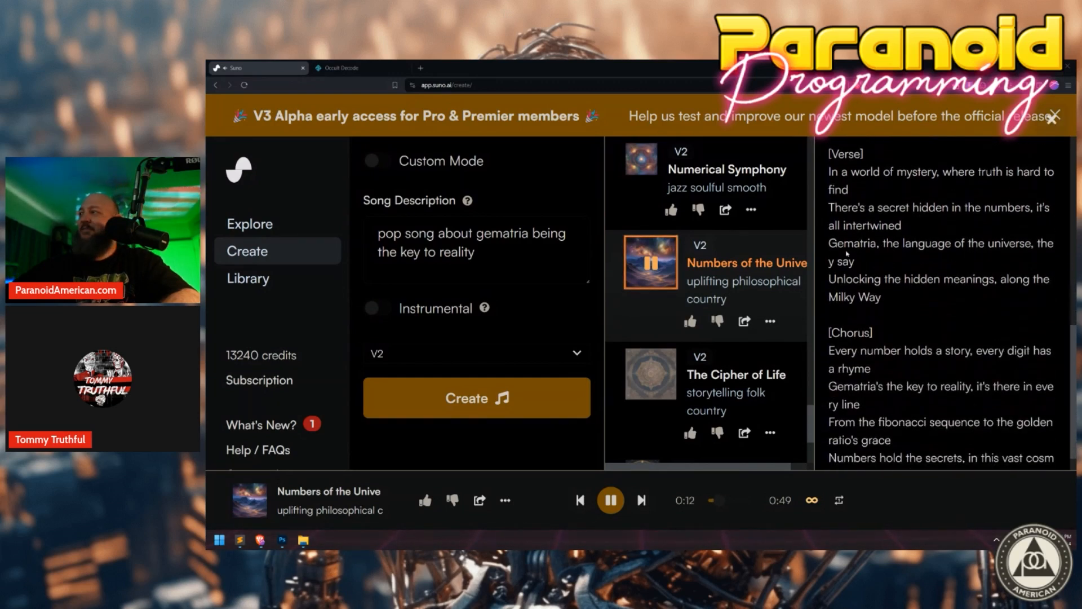
drag(826, 242, 895, 266)
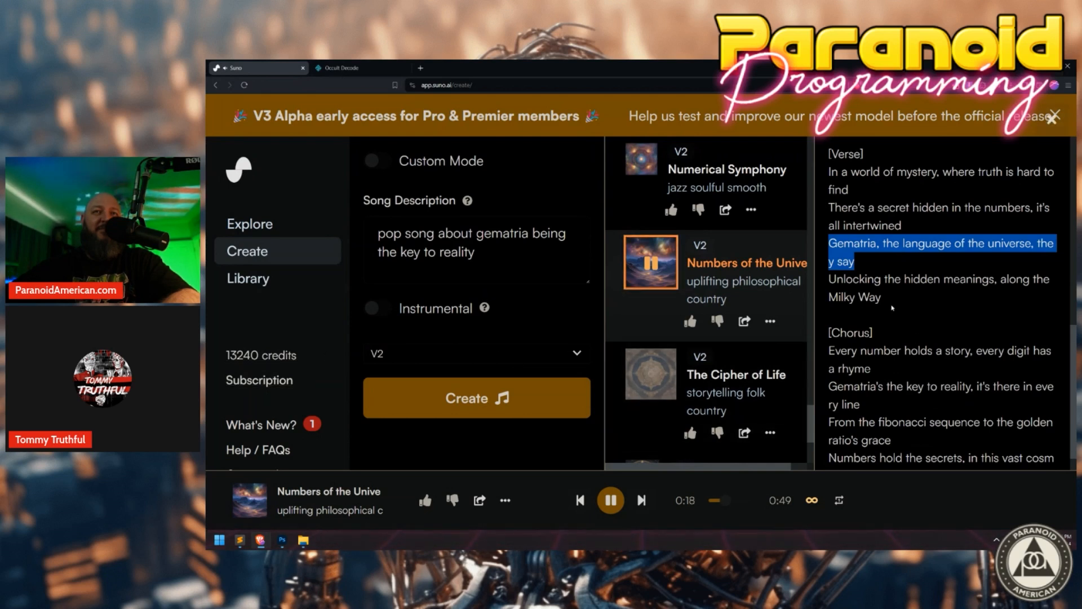
drag(892, 307, 828, 278)
scroll(904, 310, down, 1)
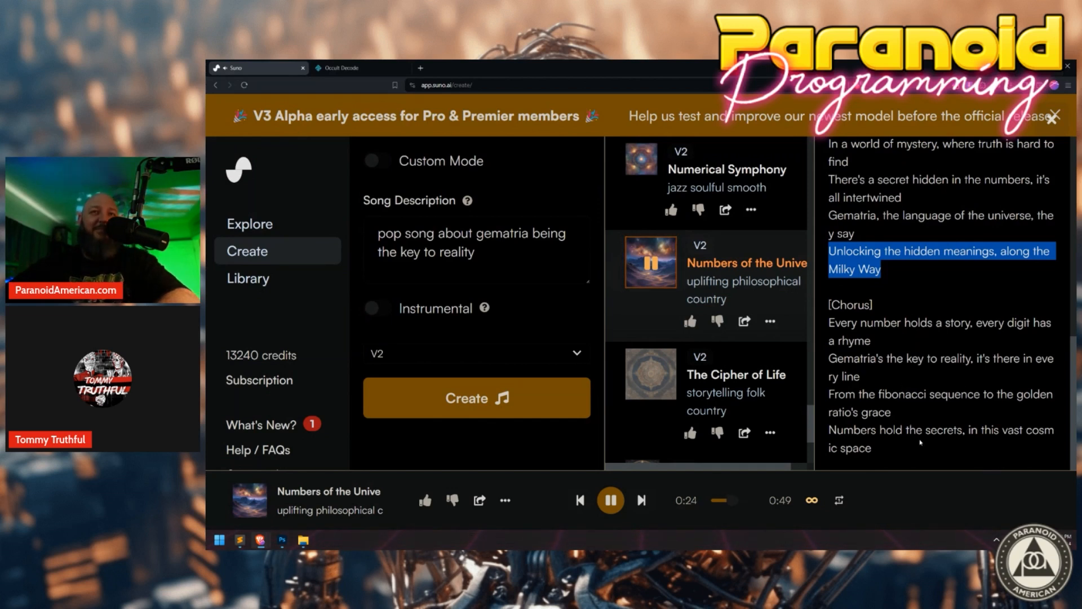
Highlight the chorus lines of Numbers of the Universe in turn, pause the song and clear the highlight.
drag(871, 340, 829, 324)
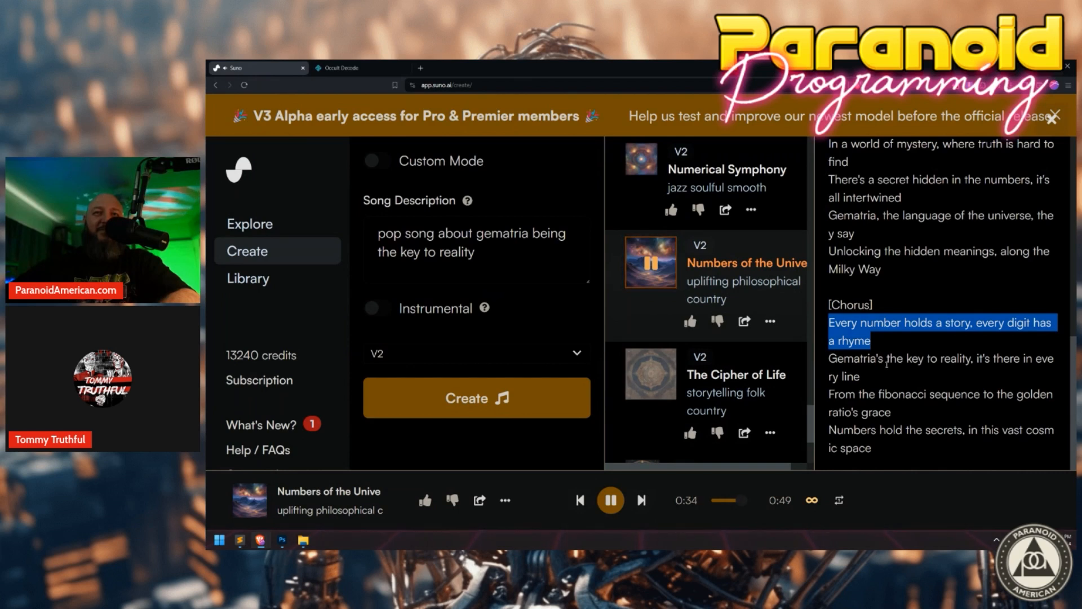
drag(899, 376, 822, 364)
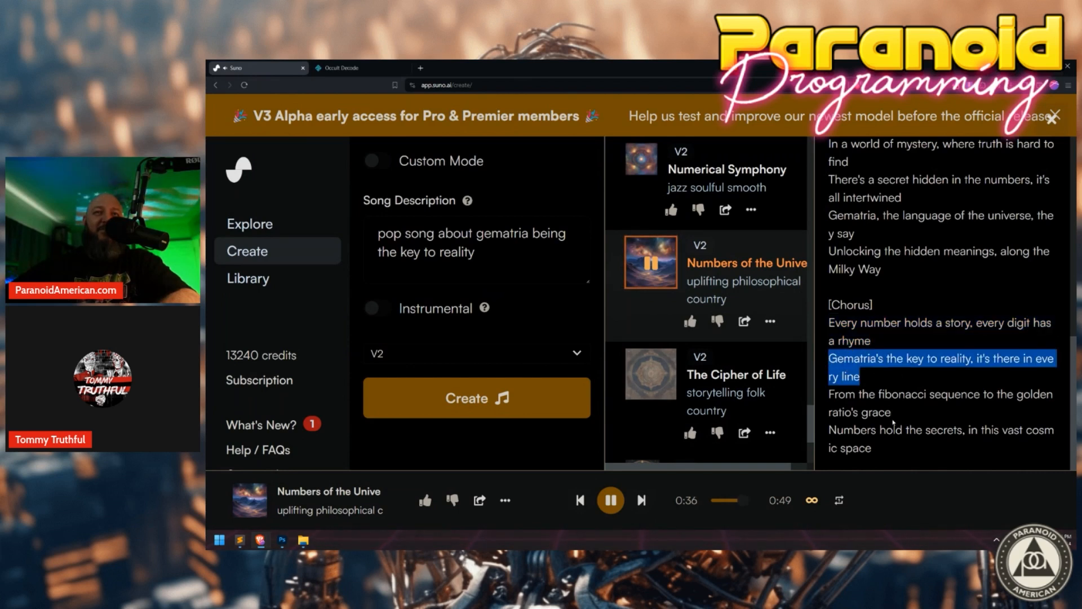
drag(889, 448, 826, 394)
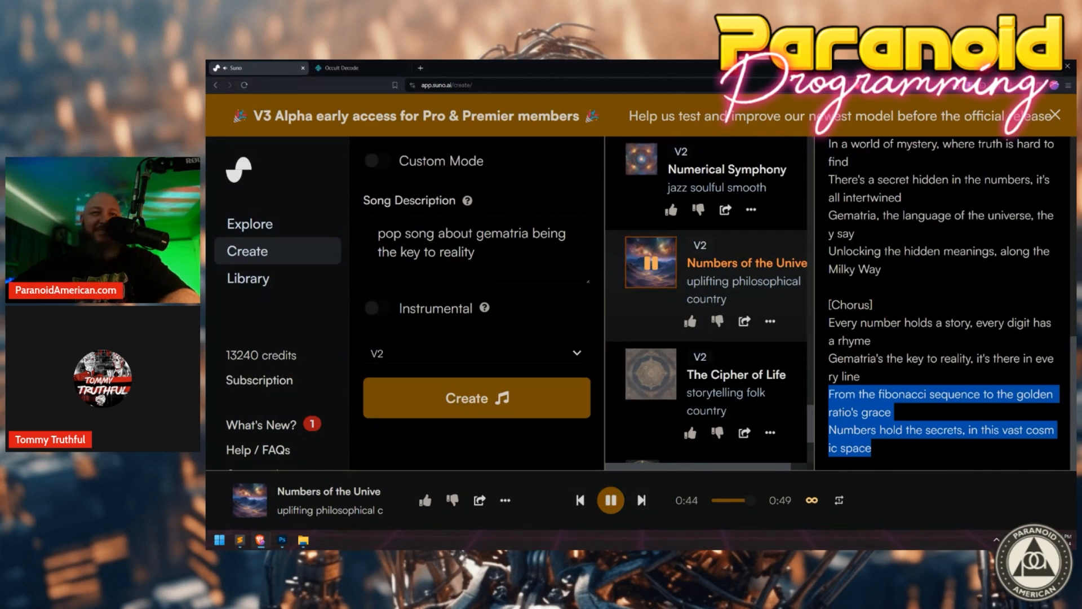
click(651, 263)
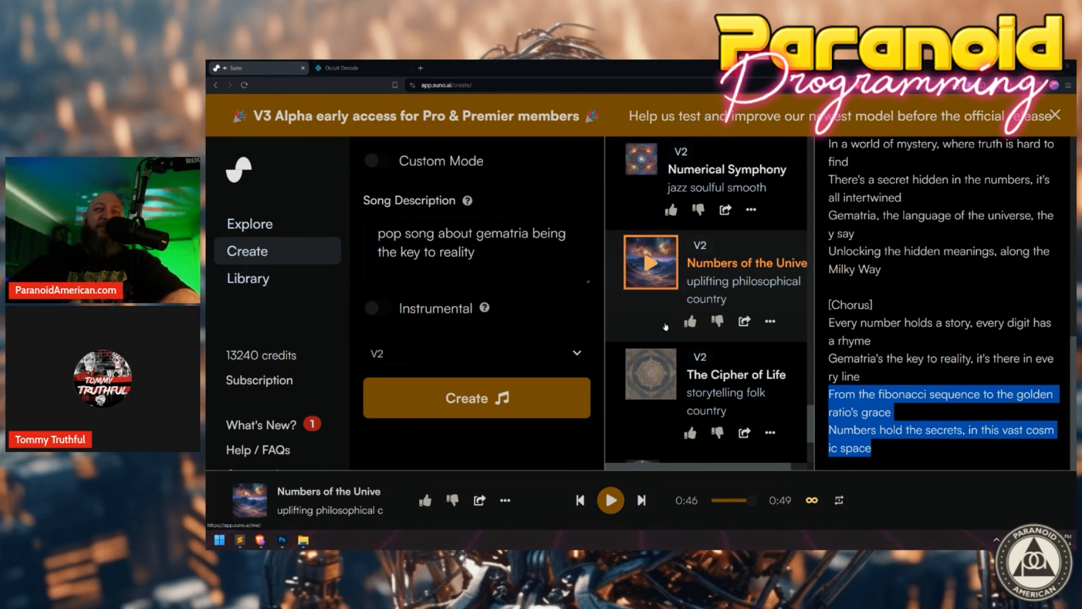
click(911, 378)
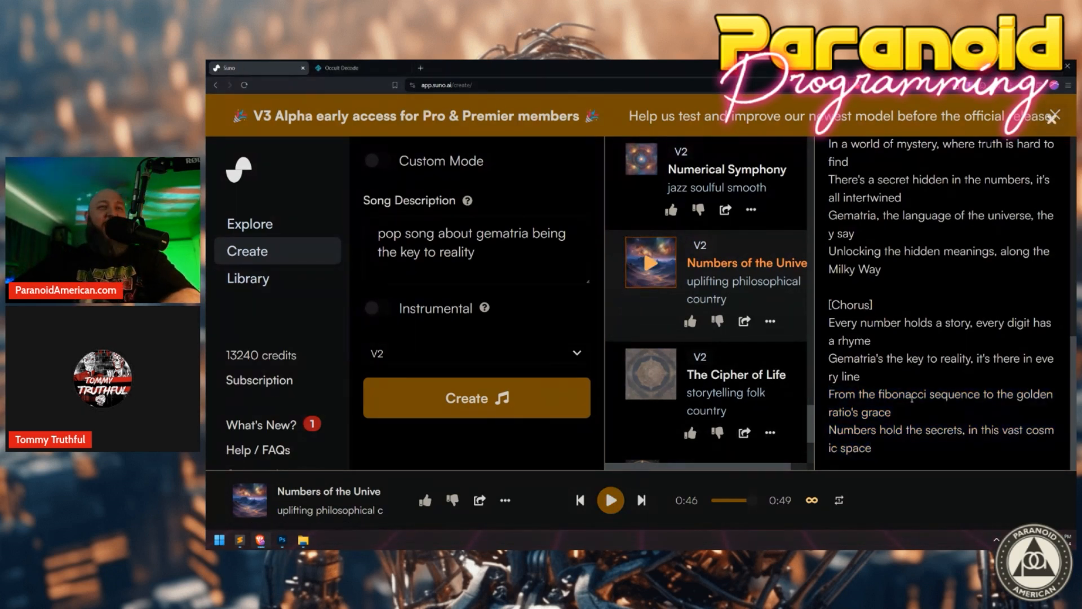
Remix Numbers of the Universe and place the cursor in the fibonacci line of the editable chorus.
scroll(907, 397, up, 5)
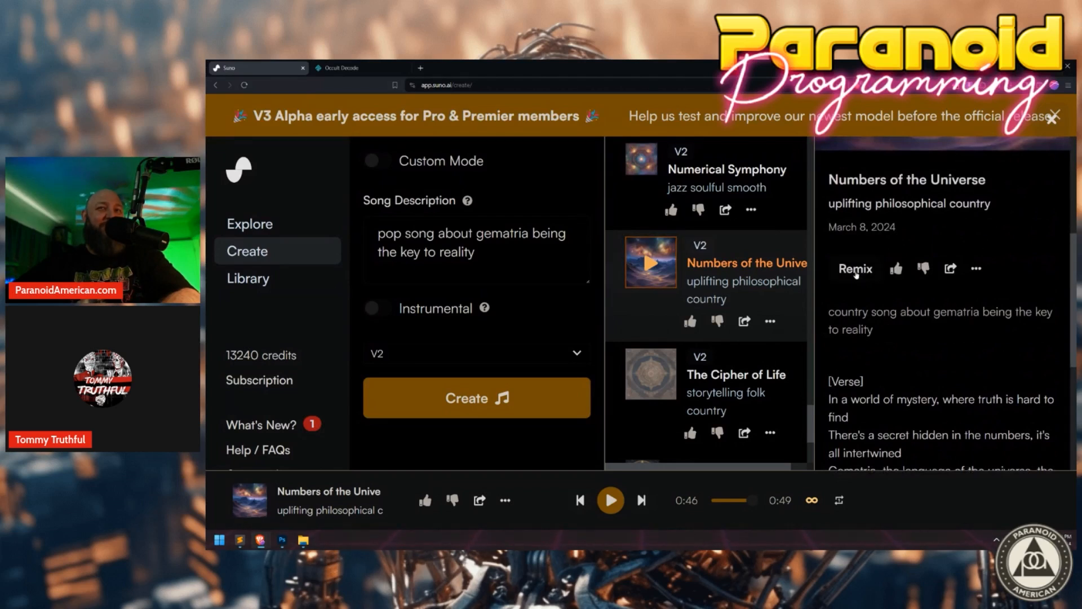
click(854, 269)
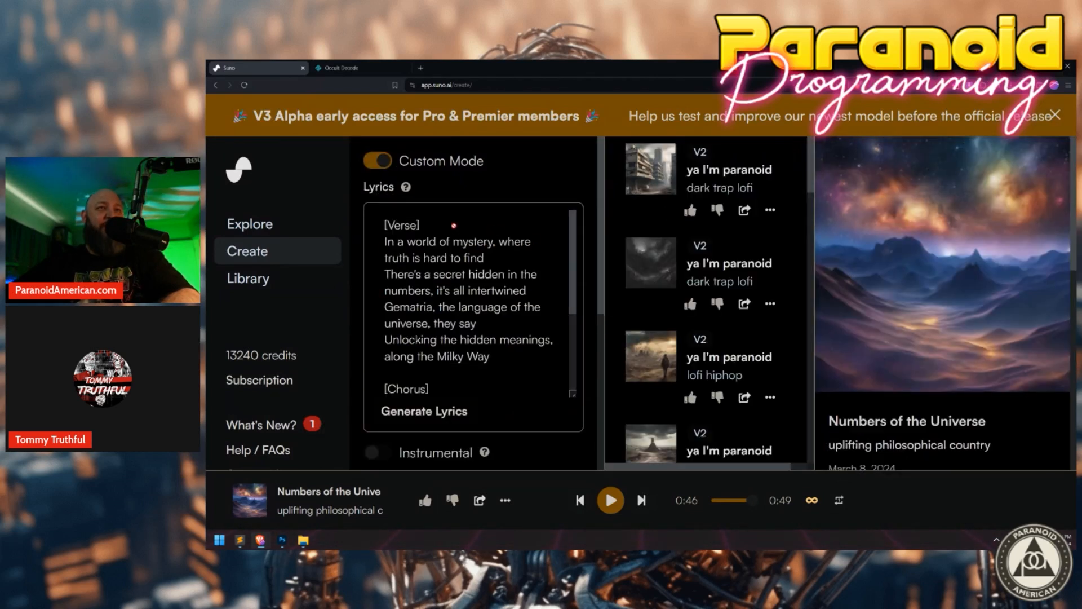
scroll(446, 296, down, 5)
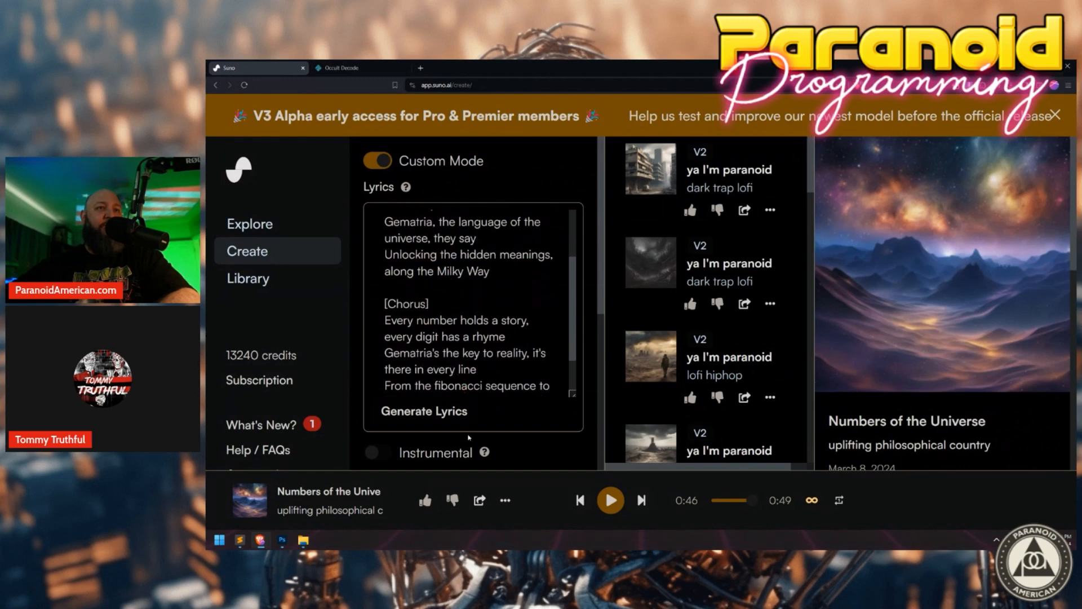
scroll(439, 298, down, 2)
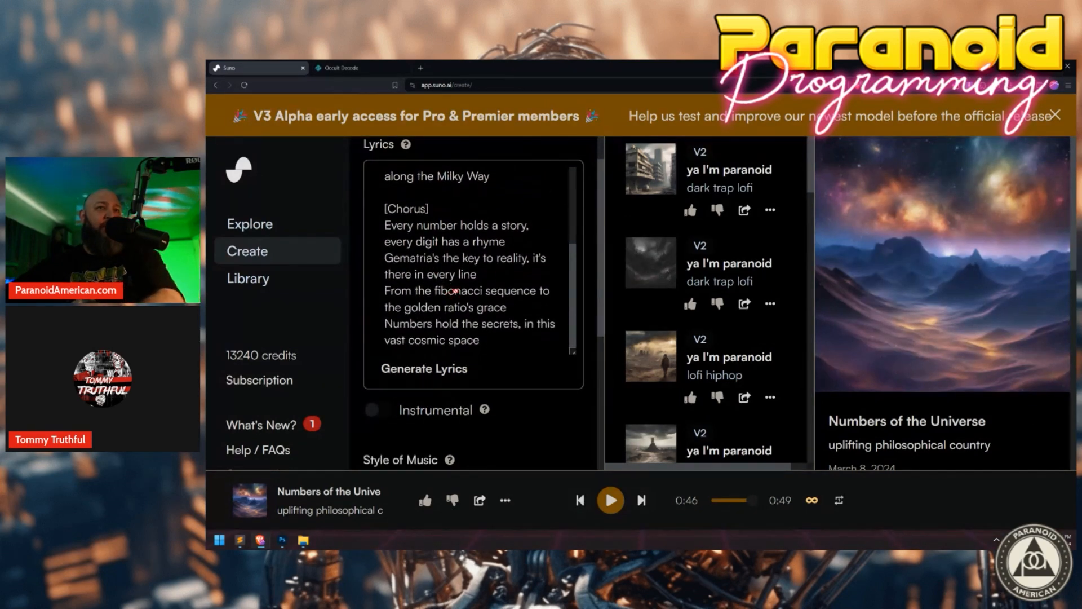
click(472, 294)
click(826, 379)
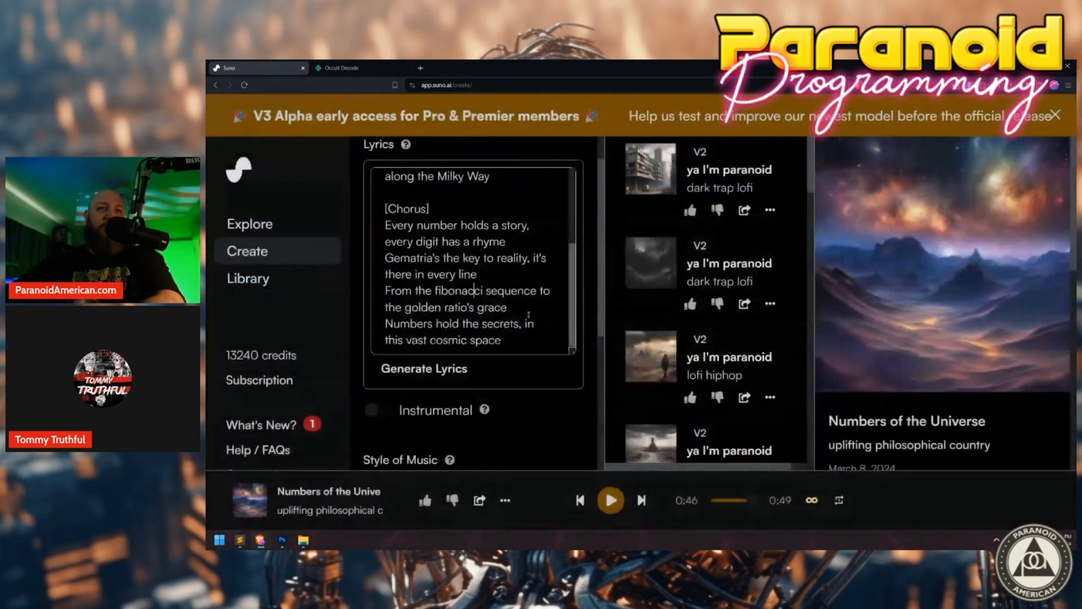
Replace "fibonacci" with the phonetic spelling "fibonotchy" in the chorus lyrics and select the new word.
double_click(459, 290)
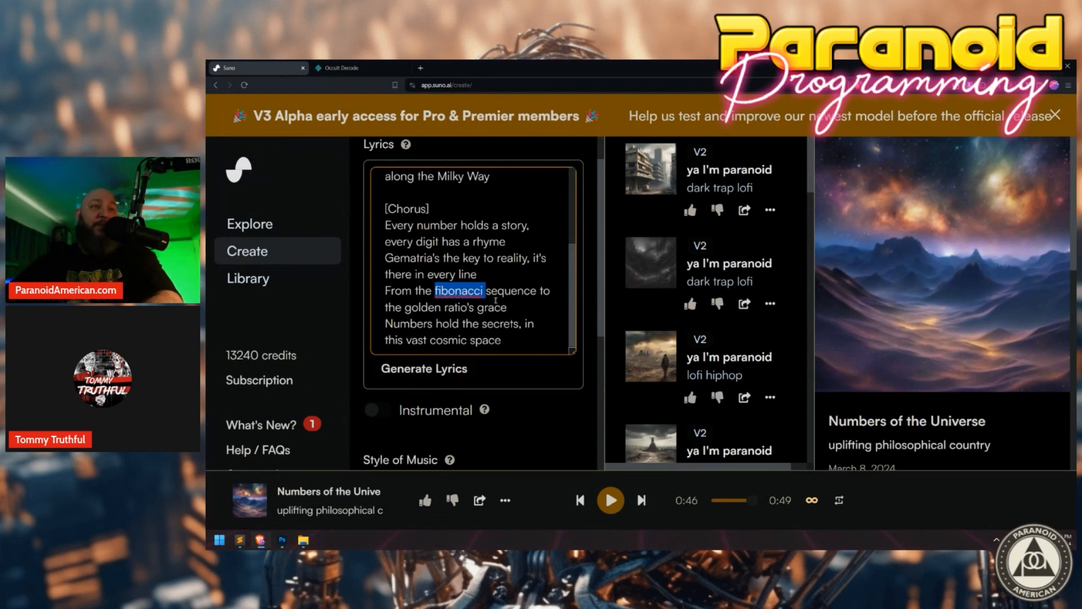
text(fibo)
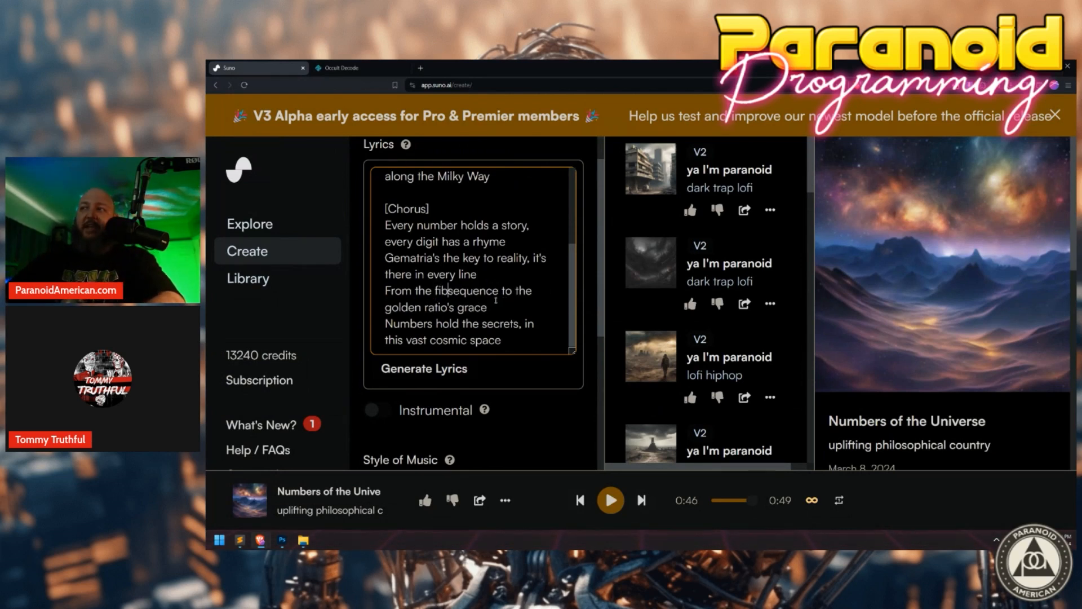
text(n)
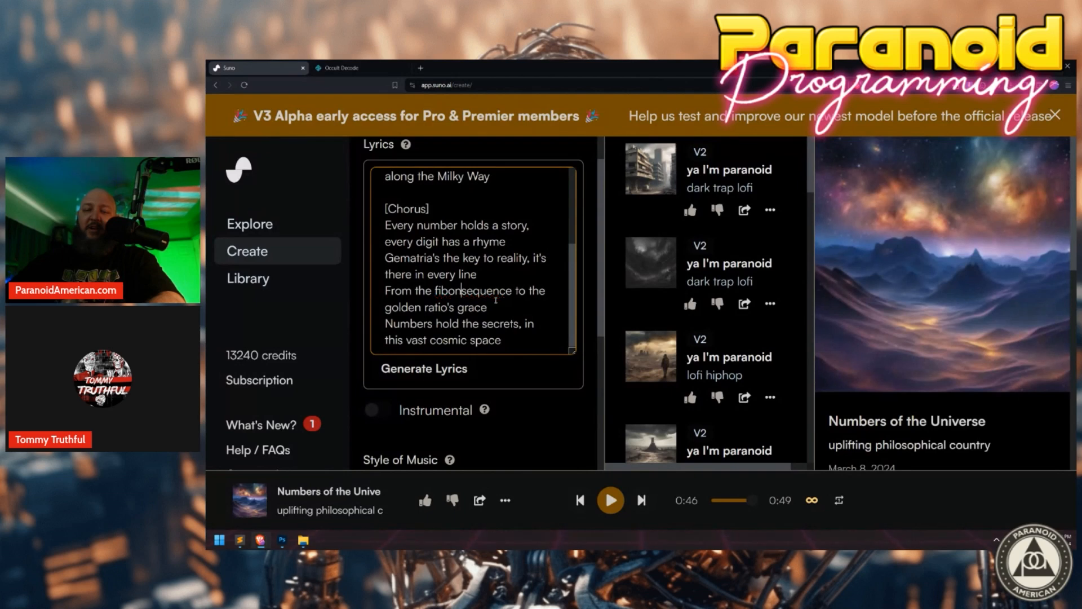
text(otchu)
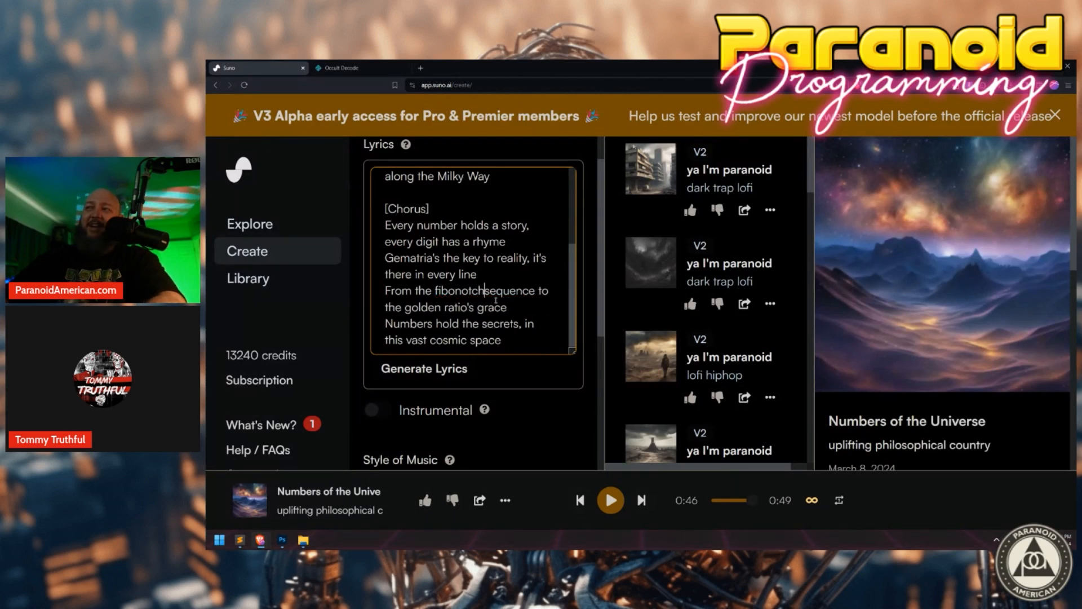
key(BackSpace)
text(y)
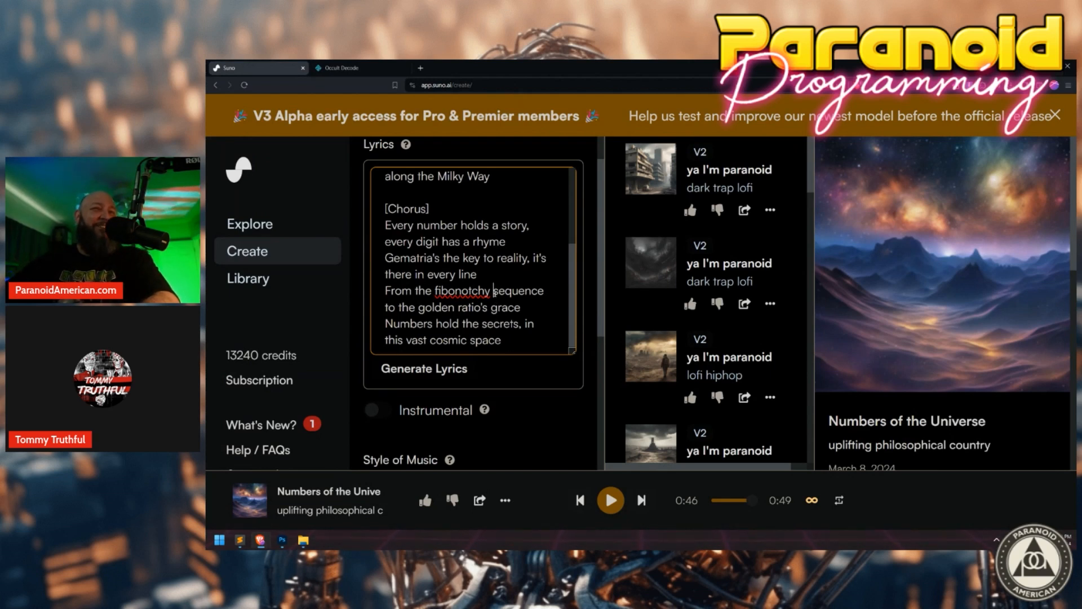
drag(493, 291, 431, 292)
click(433, 291)
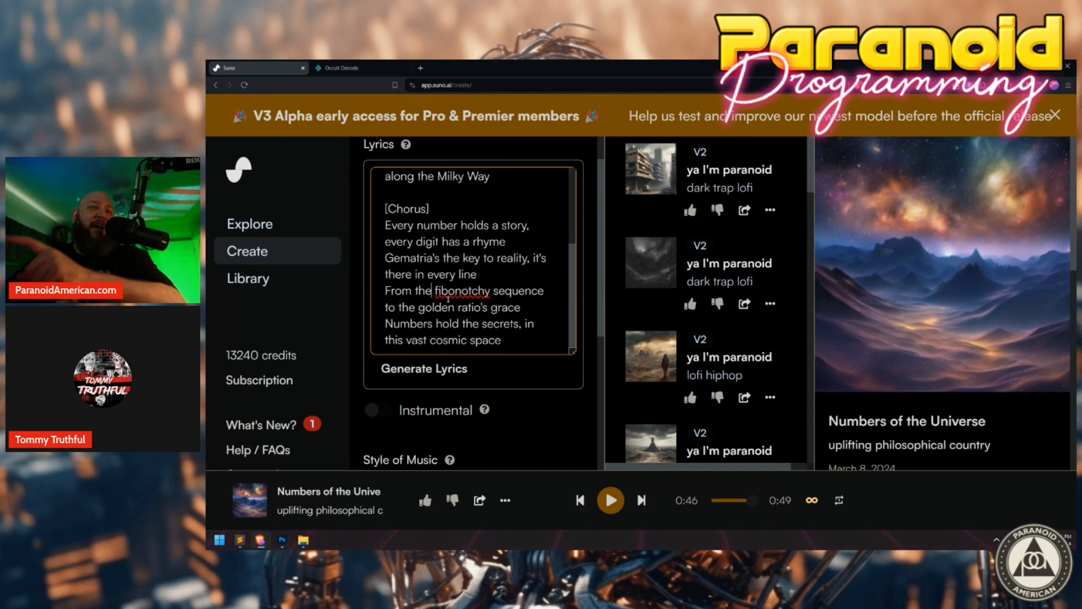
double_click(469, 290)
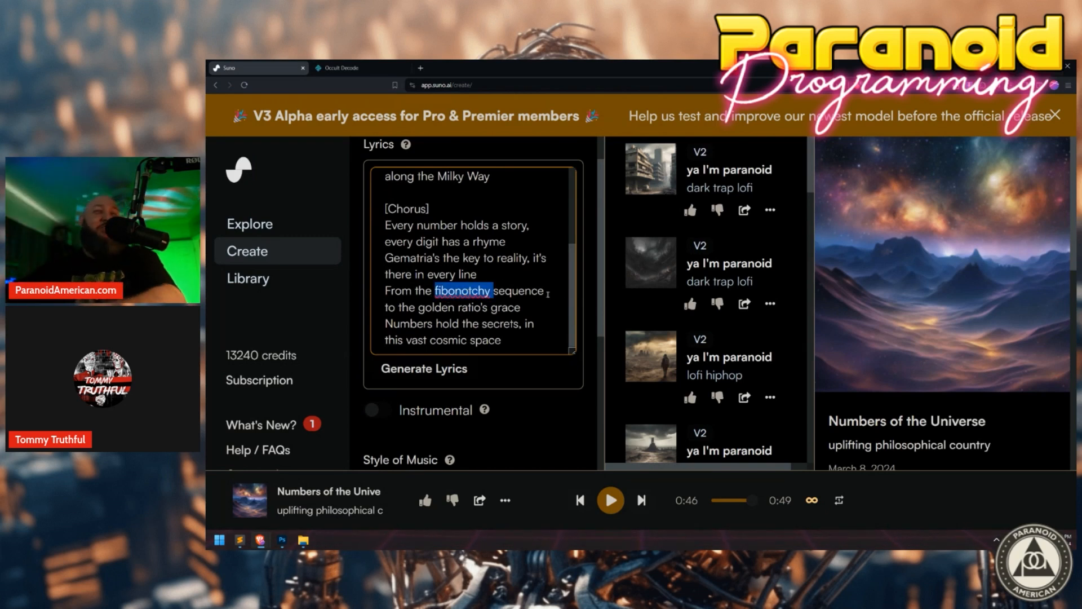
Close the V3 Alpha early access banner above the song form.
scroll(484, 304, up, 5)
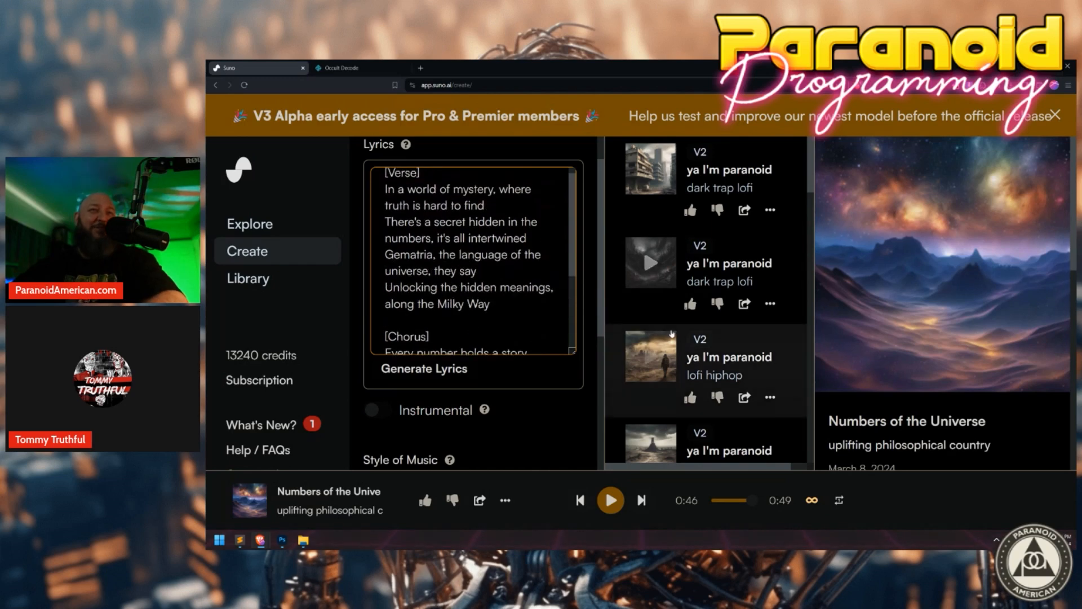
click(468, 85)
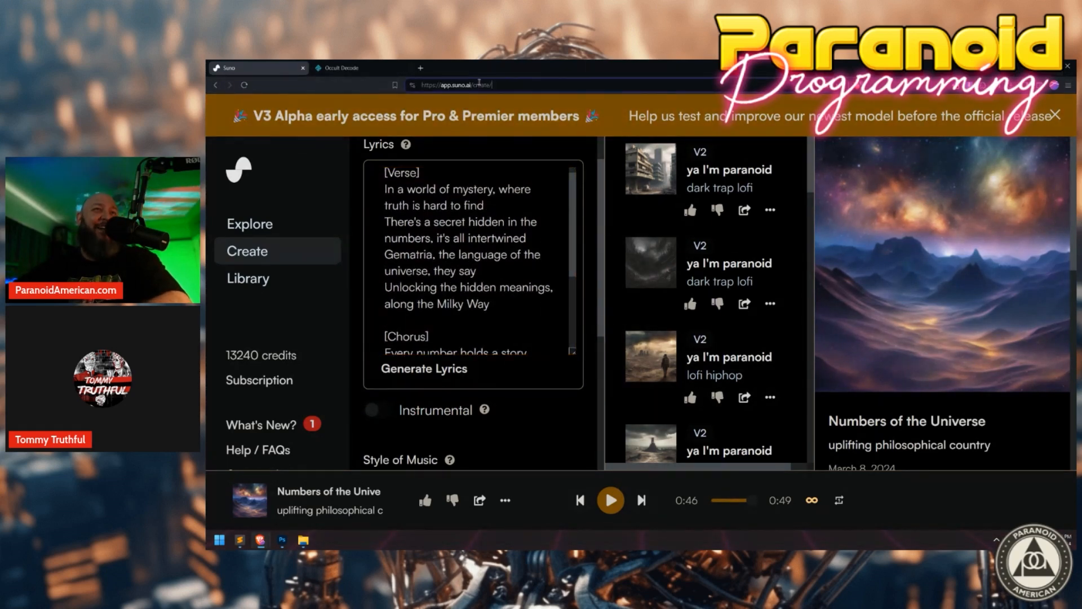
click(1054, 116)
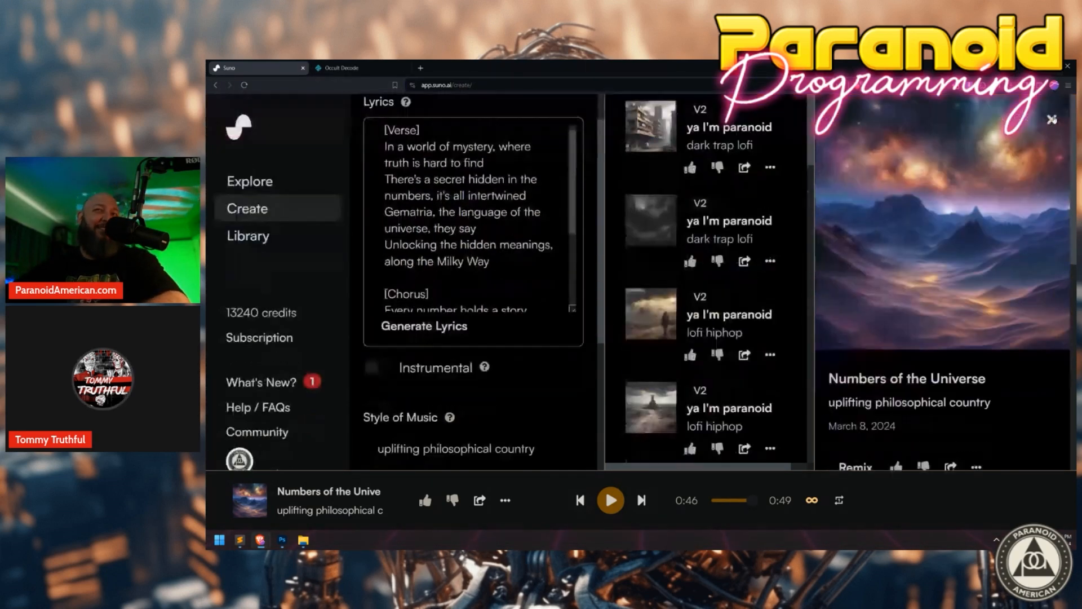
Find Numbers of the Universe in the song list, share it and view its lyrics in the song details.
scroll(705, 339, down, 5)
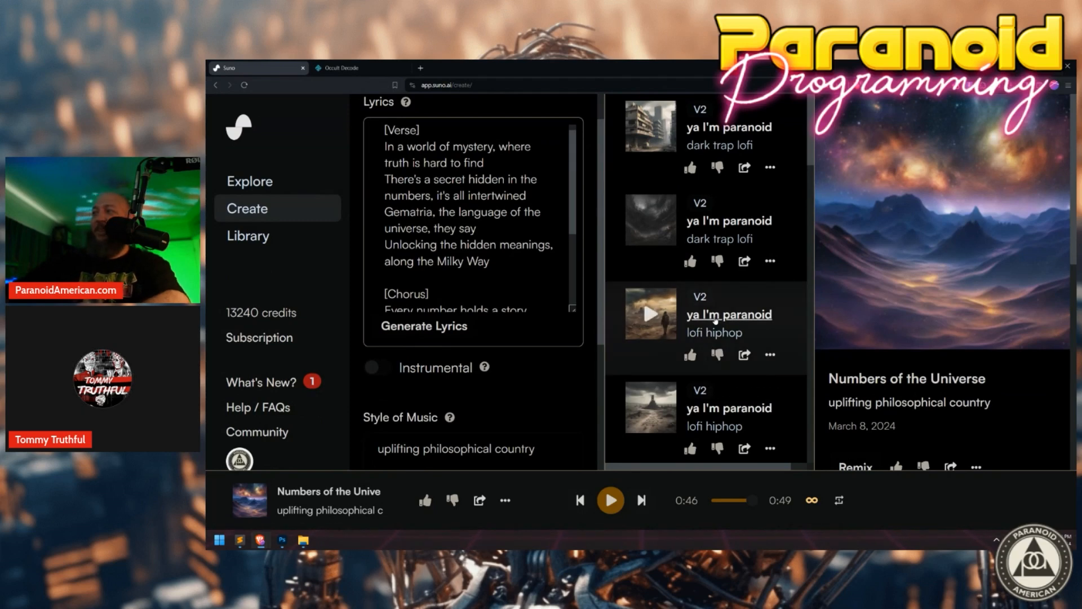
scroll(702, 384, down, 15)
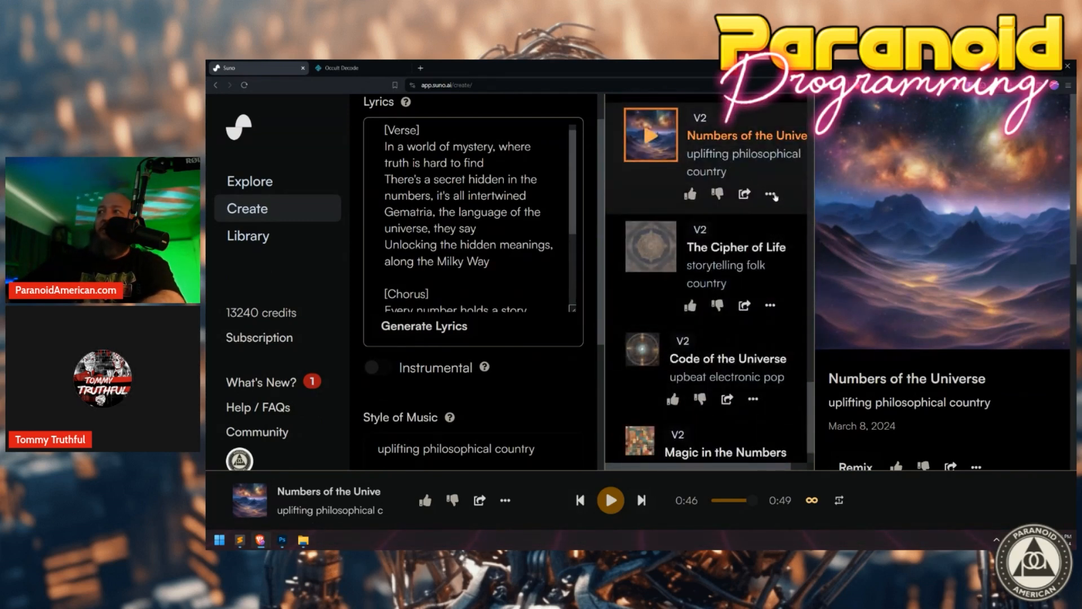
click(744, 195)
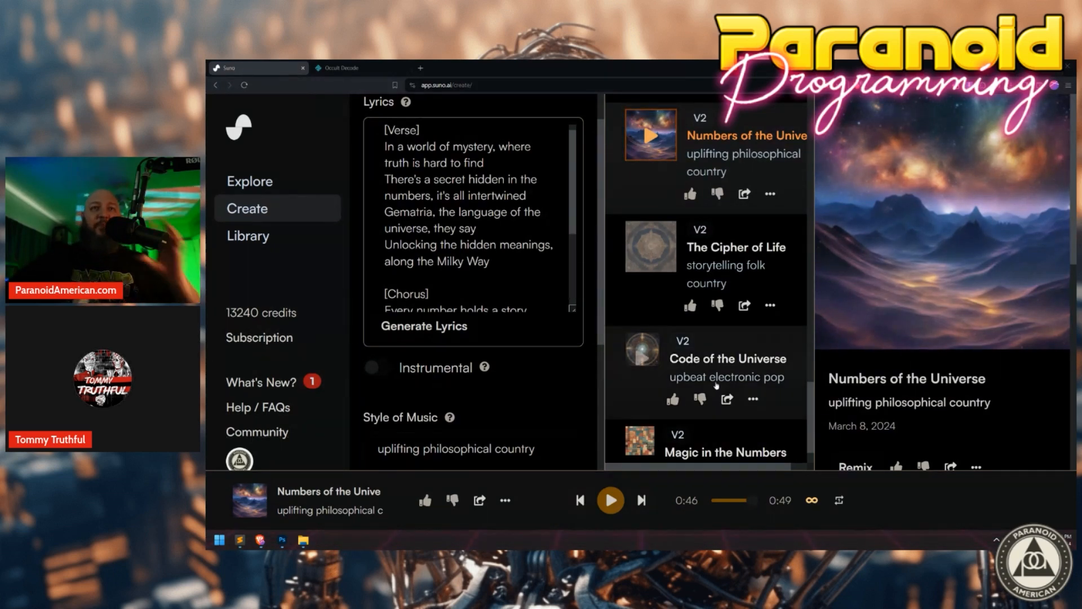
scroll(870, 339, down, 5)
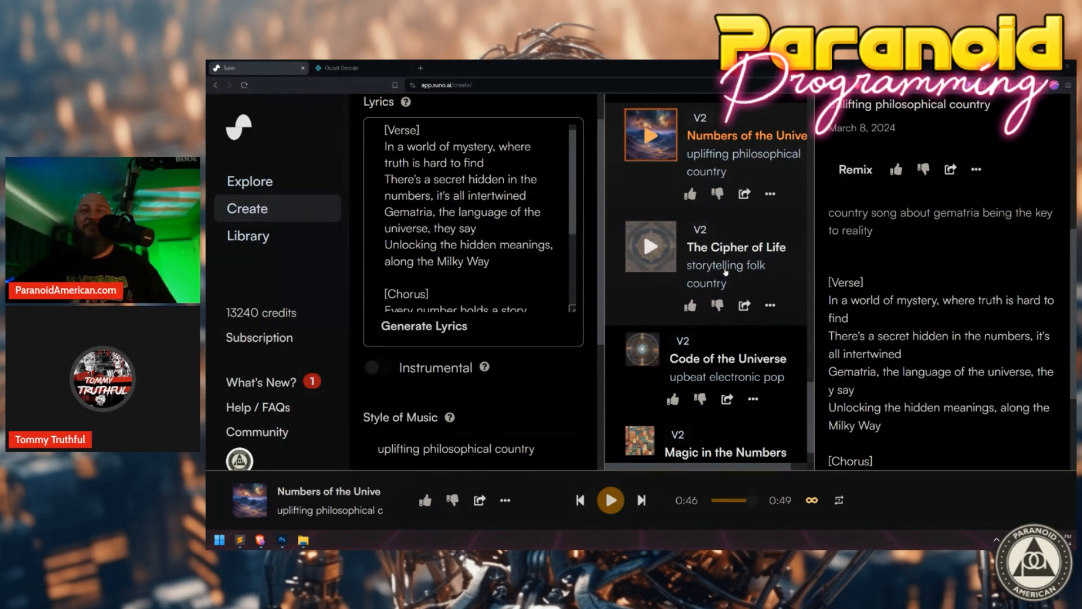
Leave Custom Mode, clear the song description, and switch Custom Mode back on.
key(ctrl+minus)
key(ctrl+minus)
key(ctrl+minus)
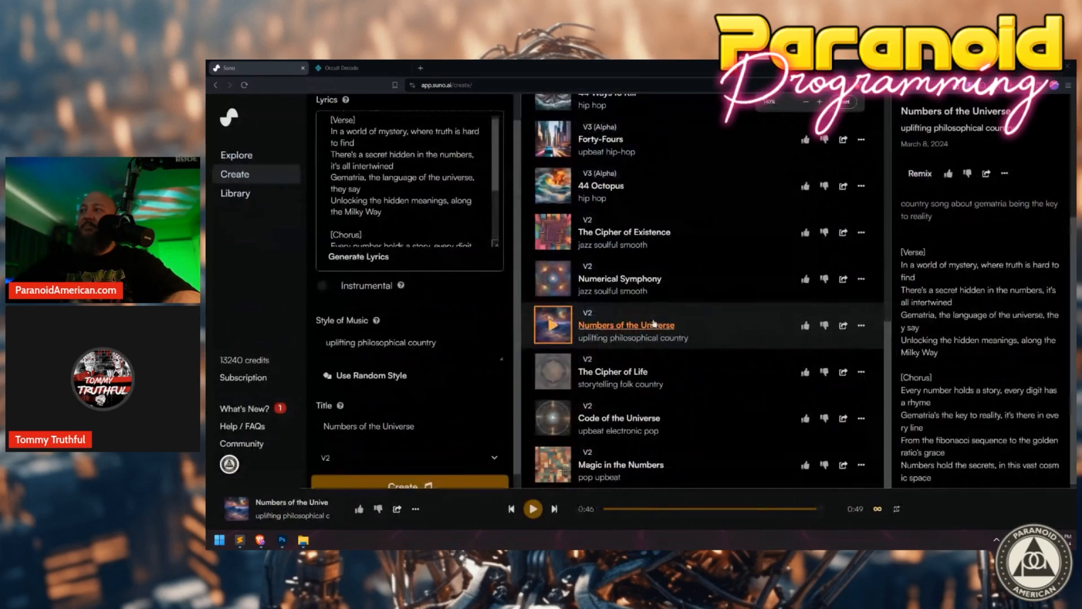
scroll(651, 322, up, 10)
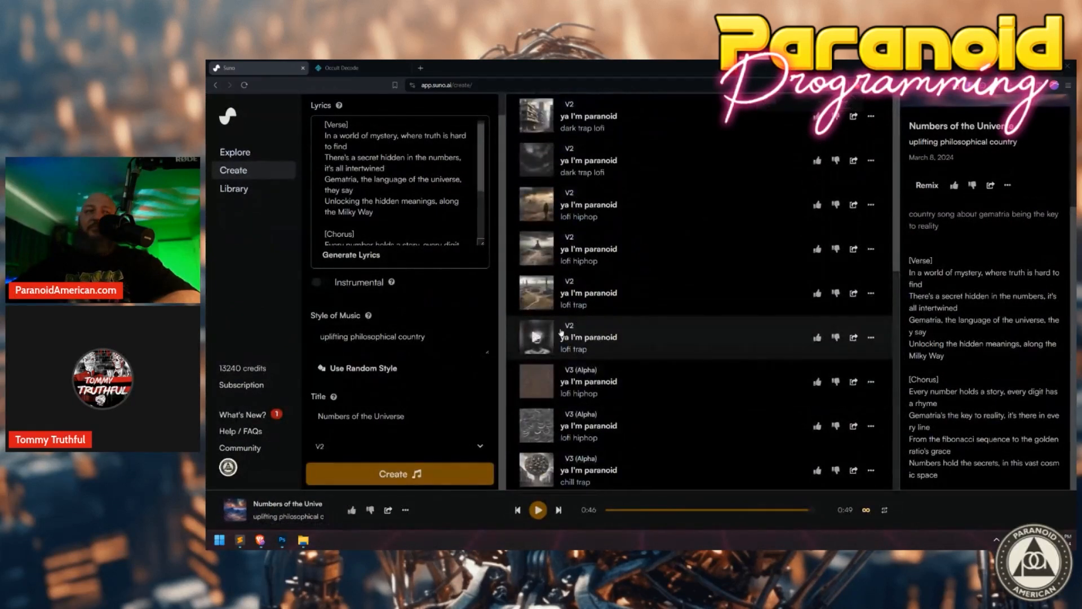
scroll(372, 185, up, 1)
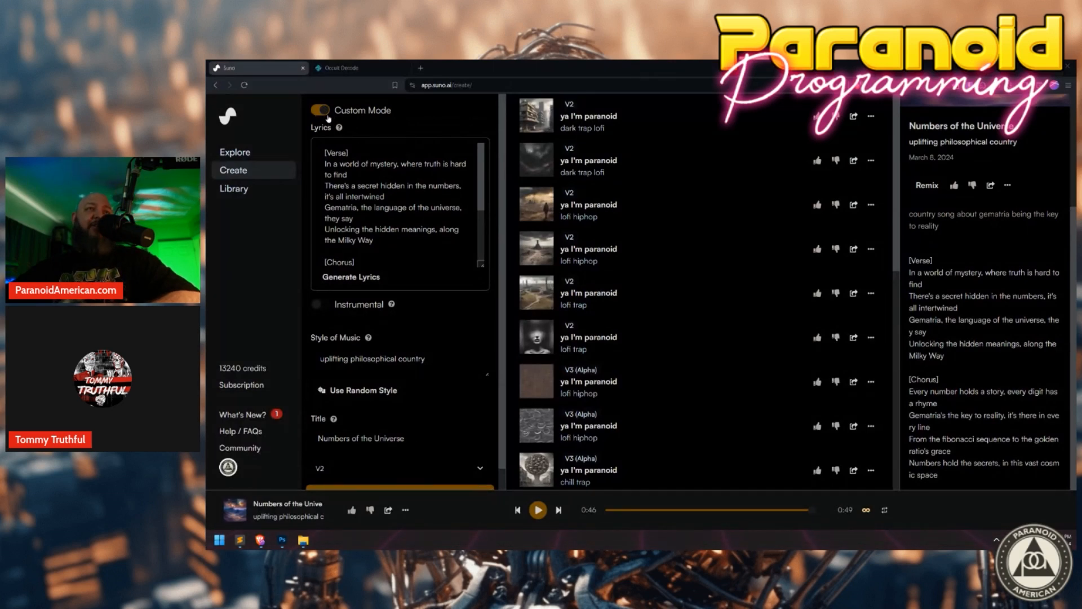
click(326, 111)
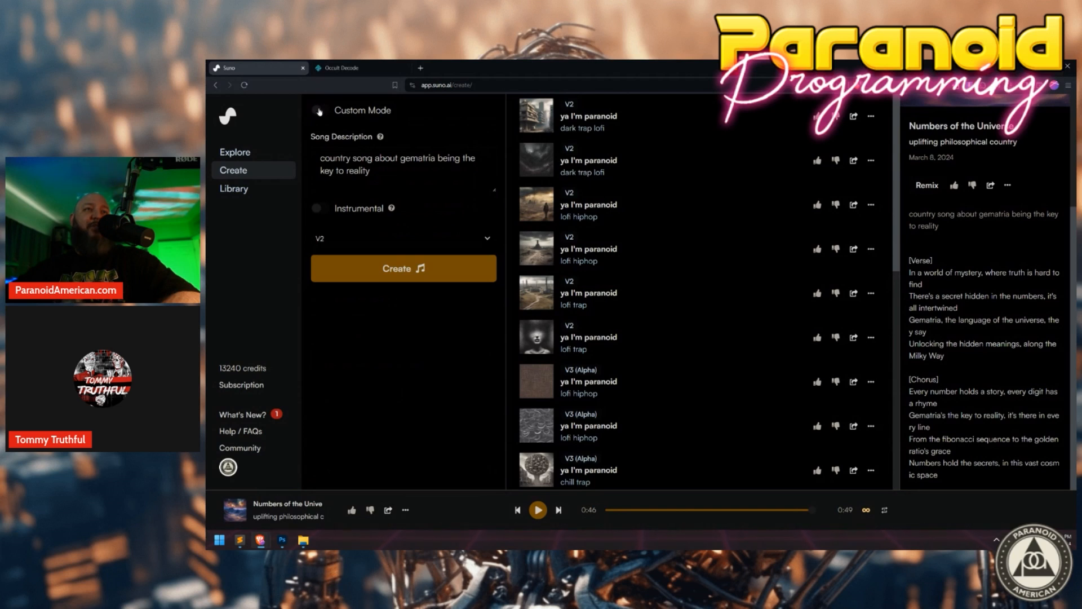
drag(374, 168, 316, 156)
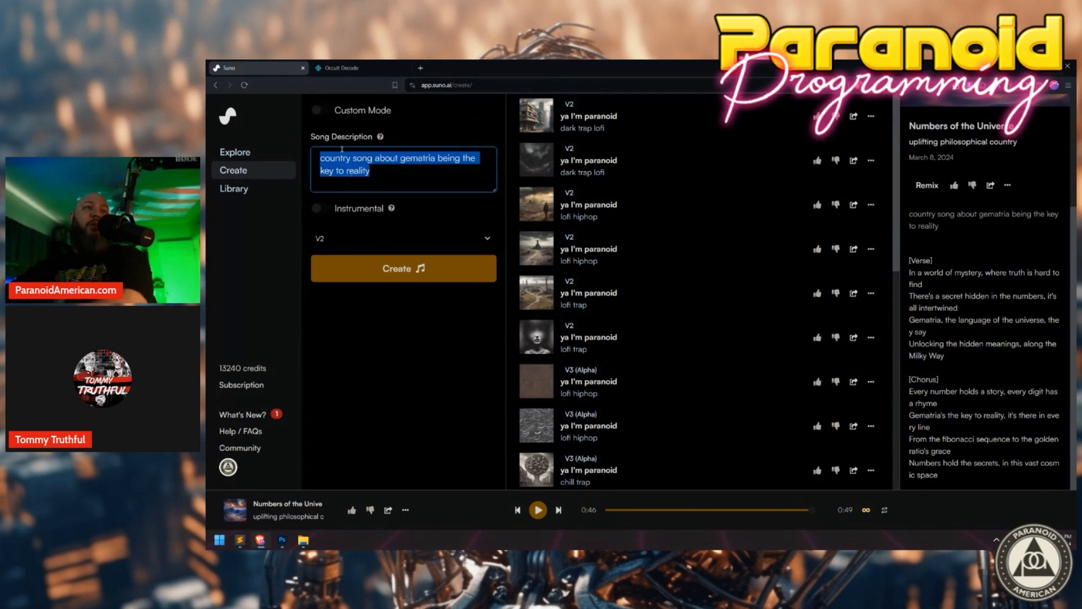
key(BackSpace)
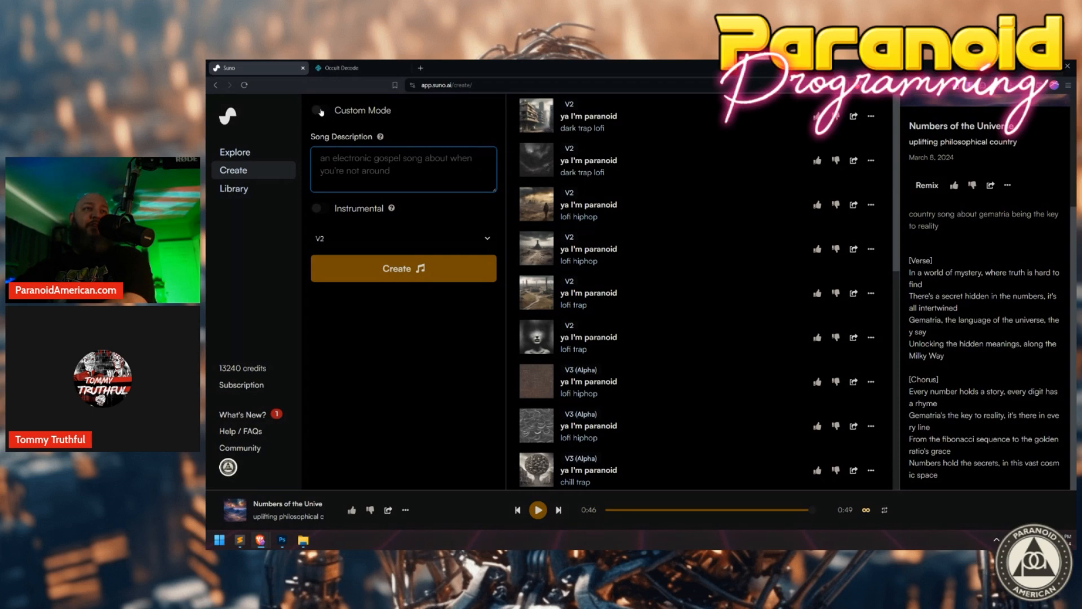
click(321, 116)
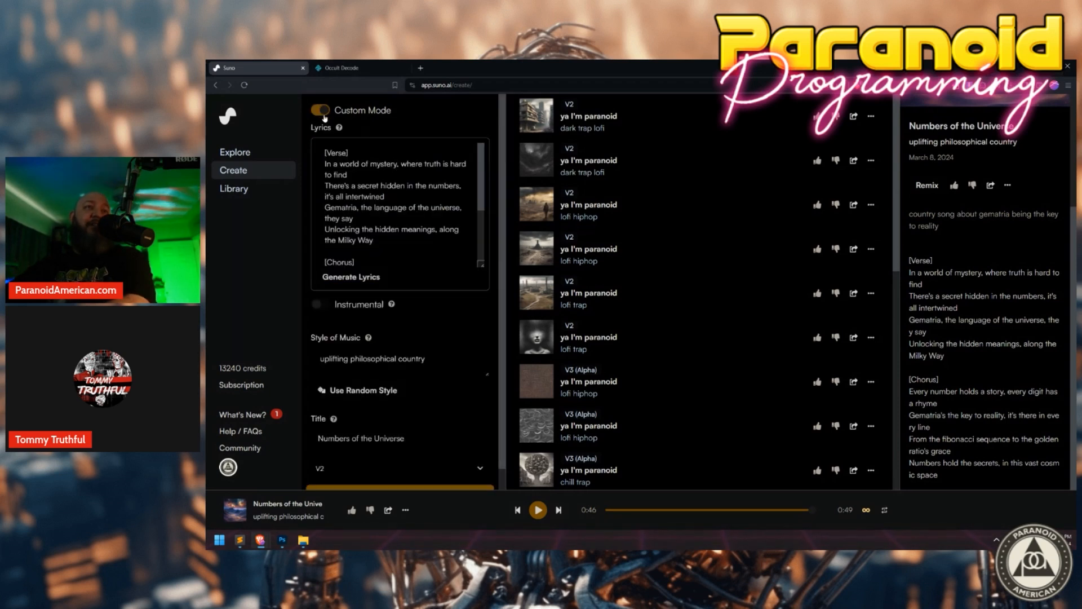
Replace all the lyrics with empty [Verse] and [Hook] section tags.
click(394, 198)
key(ctrl+a)
key(BackSpace)
text([)
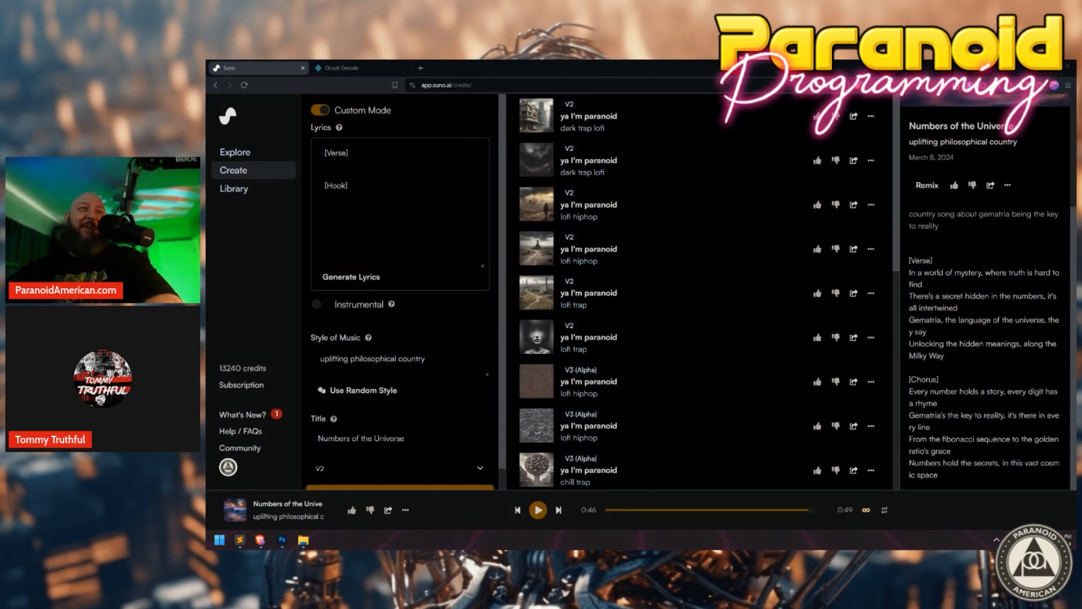
Switch to ChatGPT, open the GPTs directory, and return to a blank ChatGPT 4 chat.
key(alt+Tab)
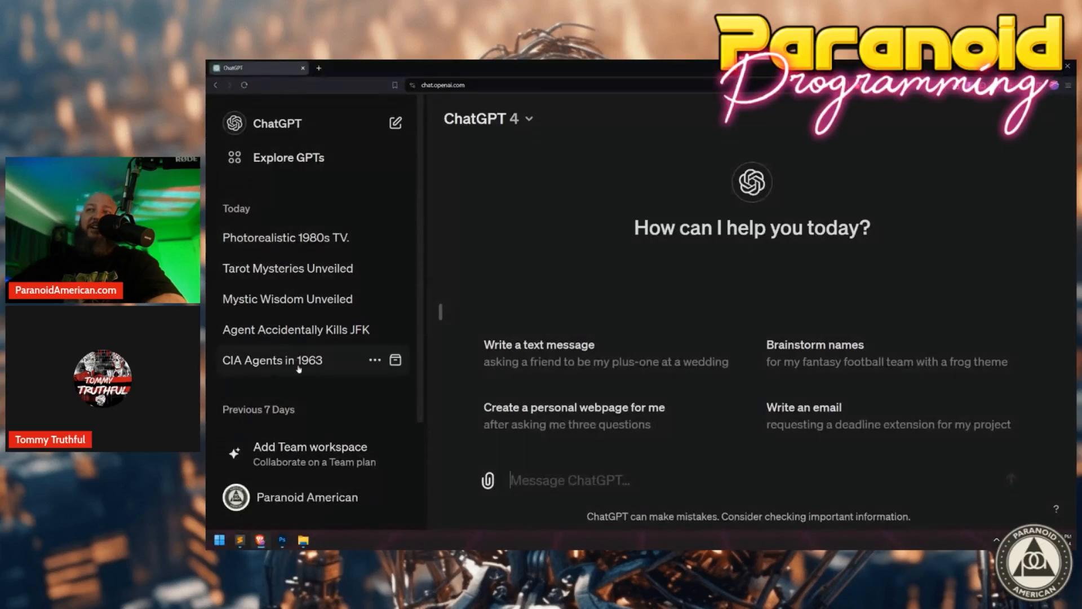
click(248, 166)
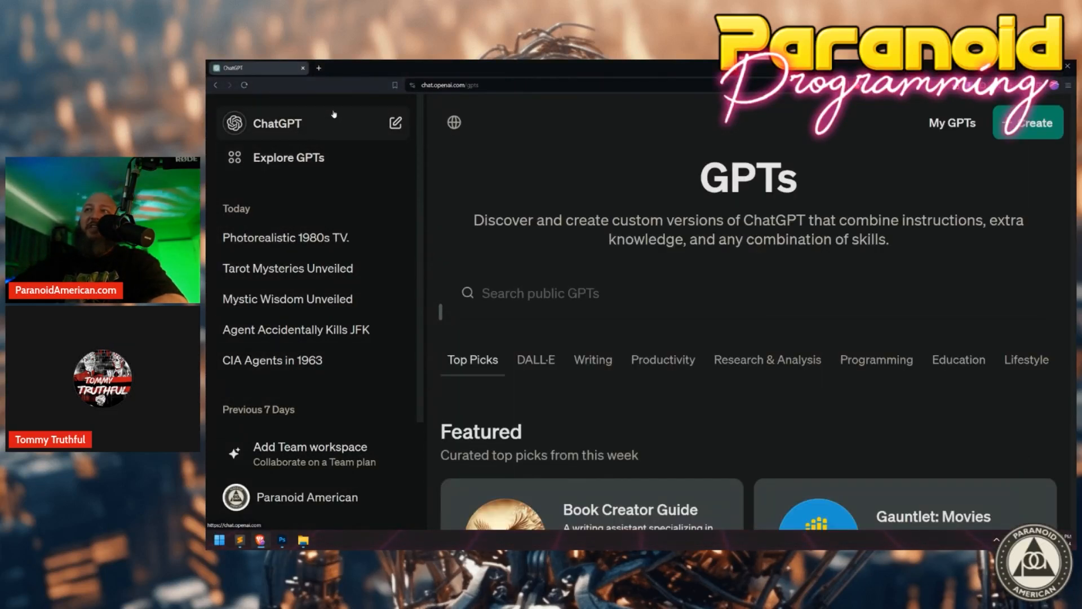
click(236, 127)
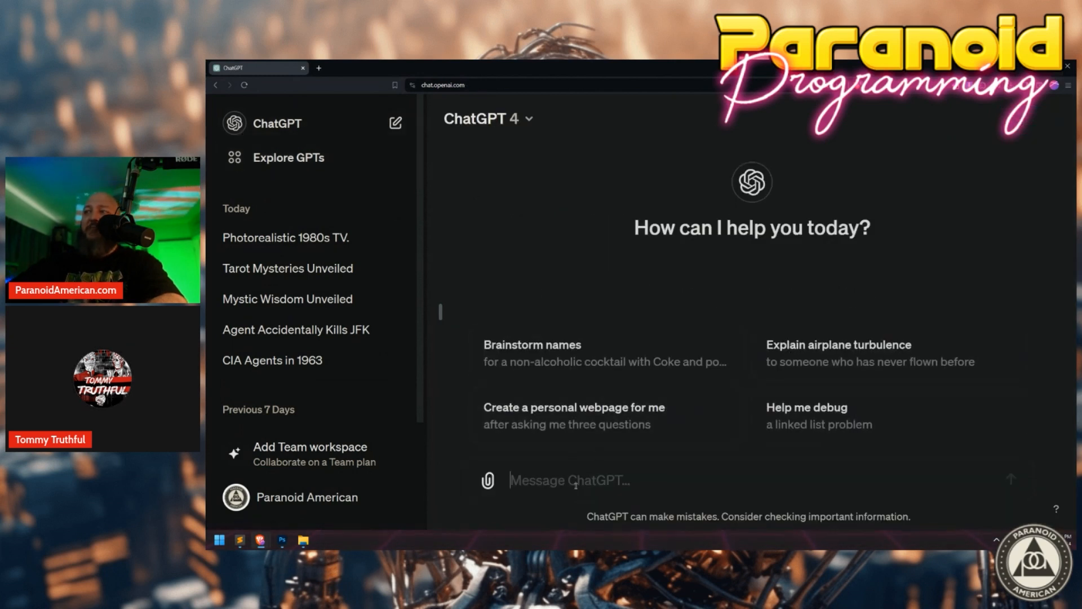
Ask ChatGPT to write a song about gematria with a catchy hook in the style of johnny cash.
text(write a song)
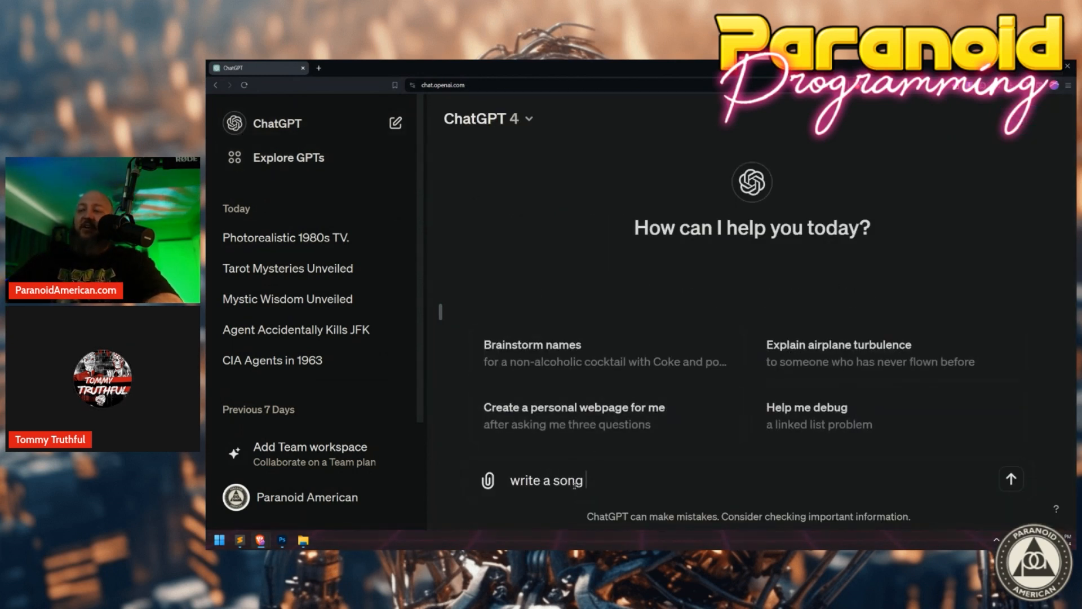
text( about gematria with a )
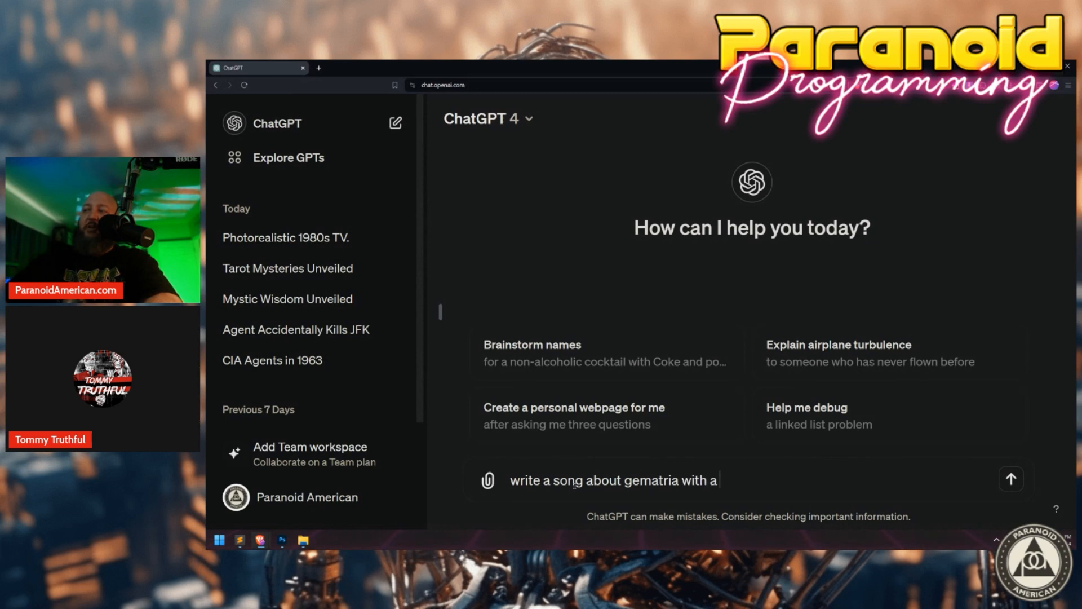
text(catchy goi)
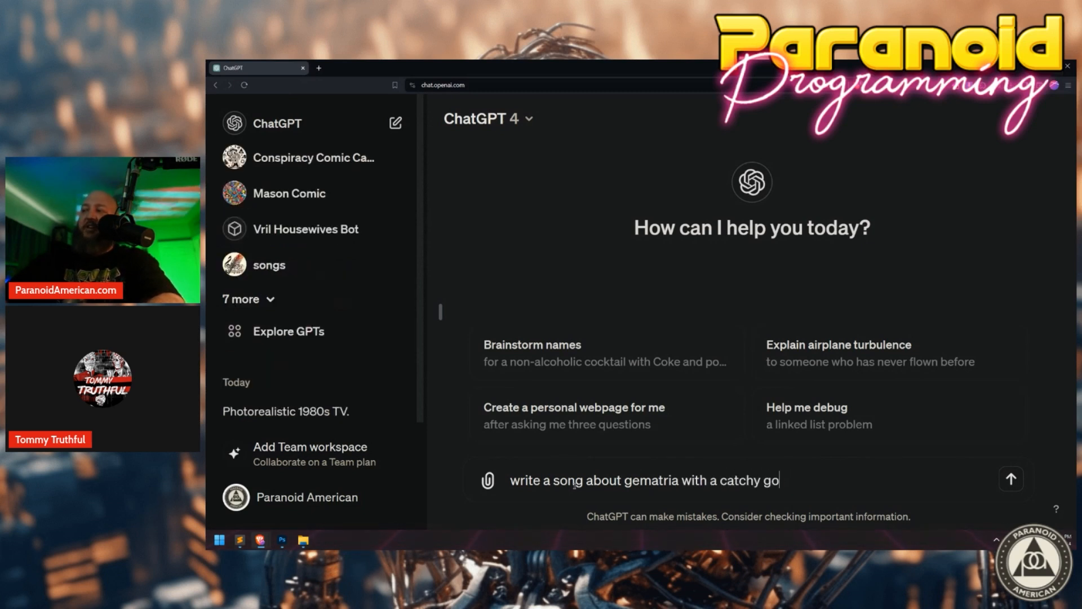
key(BackSpace)
key(BackSpace)
key(BackSpace)
text(hook iun the style )
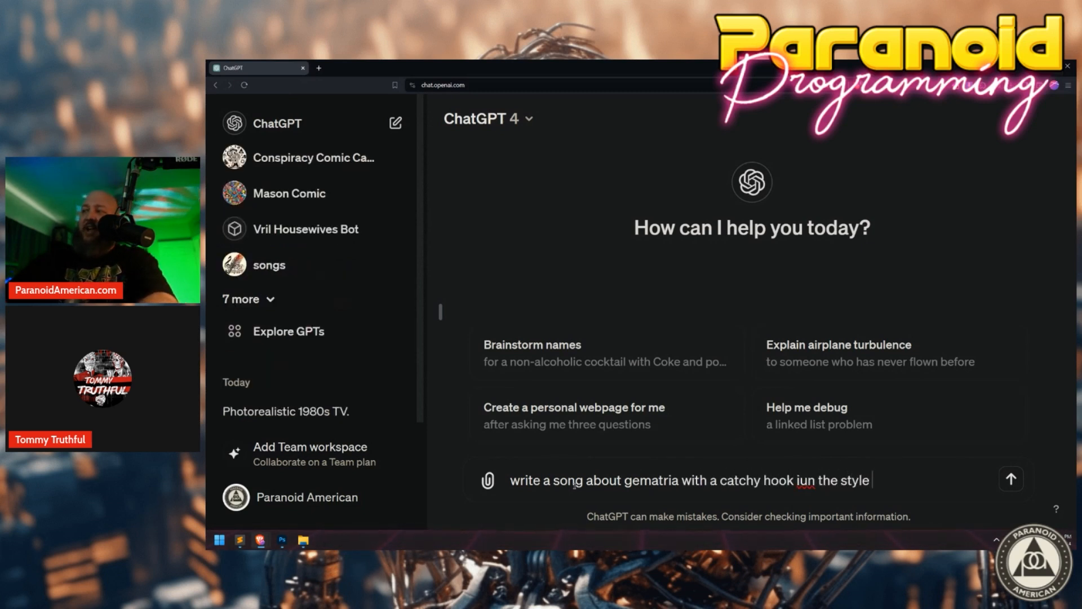
text(of johnny cash)
key(Return)
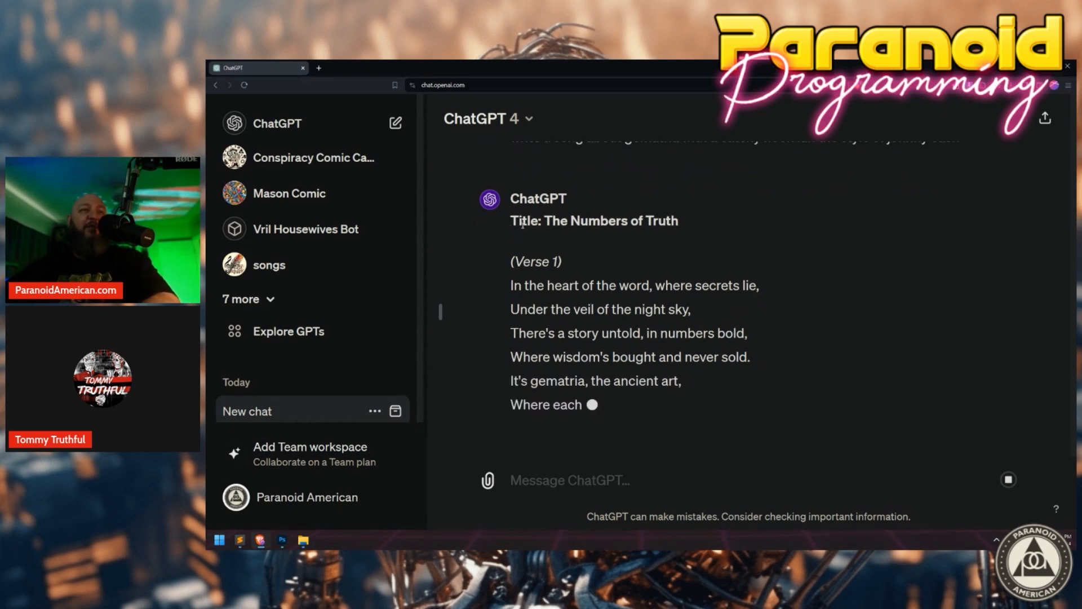
Copy Verse 1 of The Numbers of Truth, from its heading through "And every number holds a key".
scroll(515, 207, up, 1)
scroll(517, 213, down, 1)
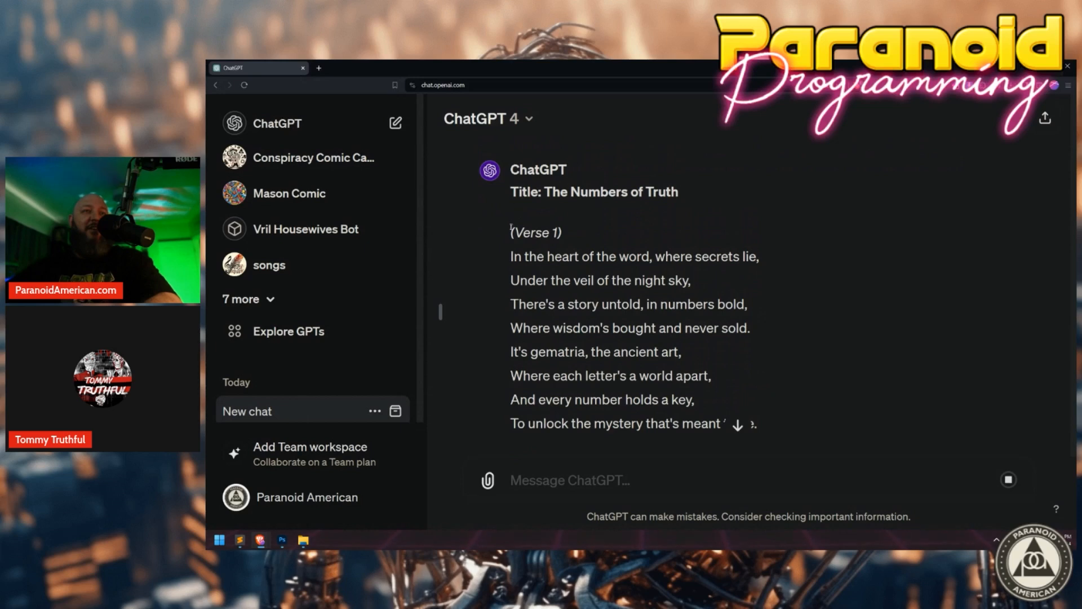
drag(511, 228, 694, 400)
key(ctrl+c)
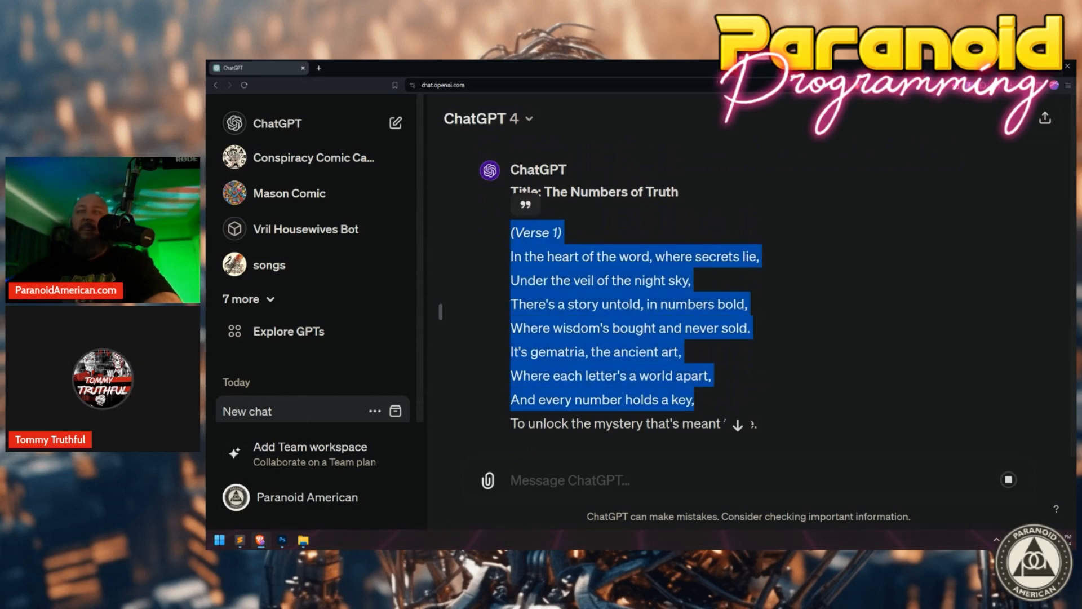
Switch to Suno, paste the copied verse over the [Hook] tag below [Verse], and delete the extra "(Verse 1)" line.
key(alt+Tab)
click(365, 192)
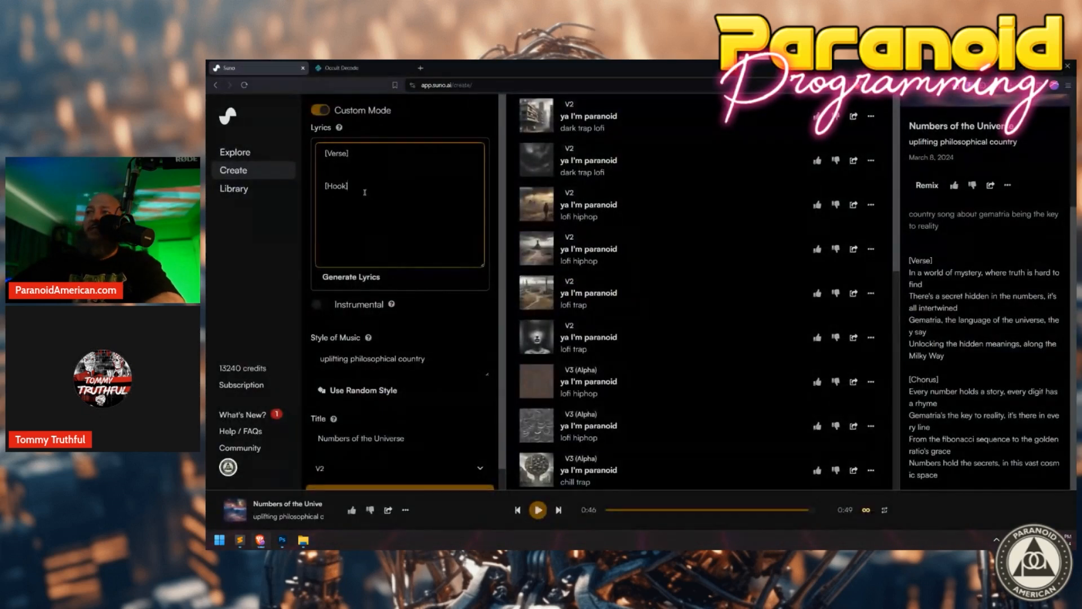
drag(365, 192, 316, 166)
key(ctrl+v)
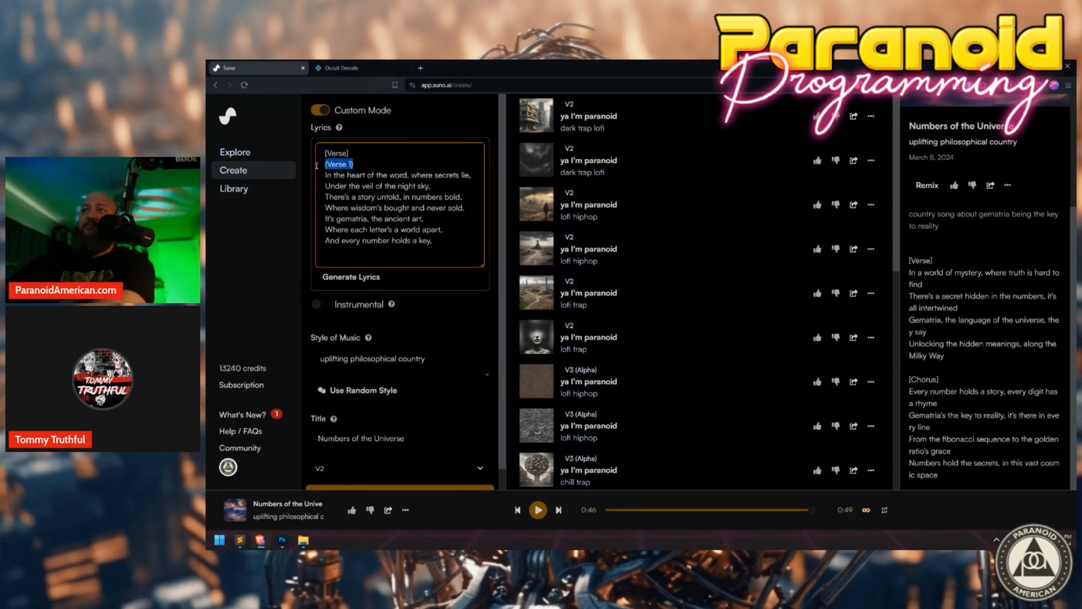
key(BackSpace)
key(BackSpace)
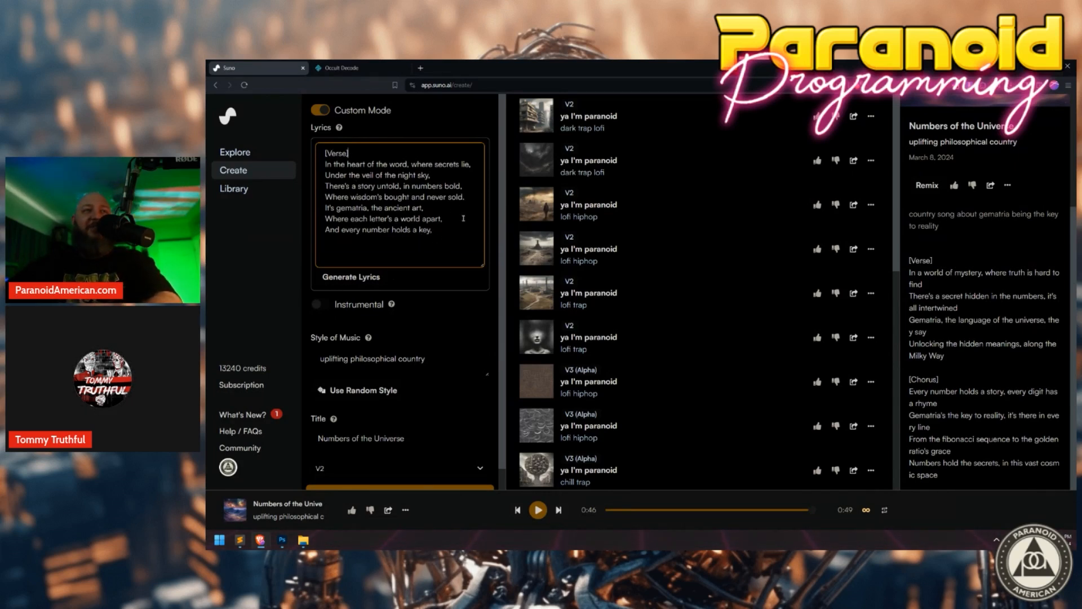
drag(461, 234, 330, 151)
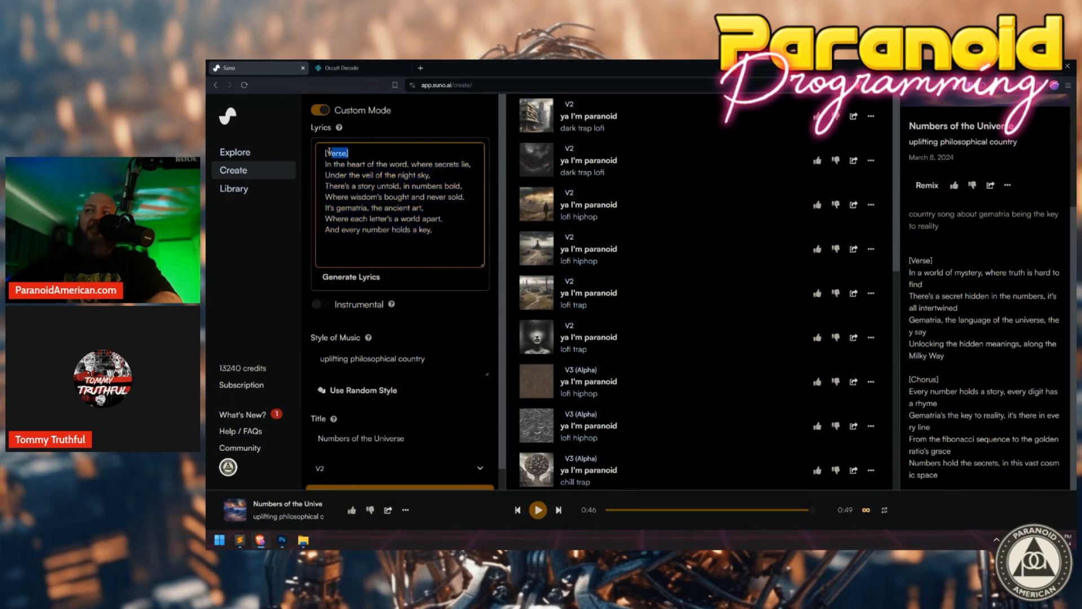
click(357, 151)
key(ctrl+plus)
key(ctrl+plus)
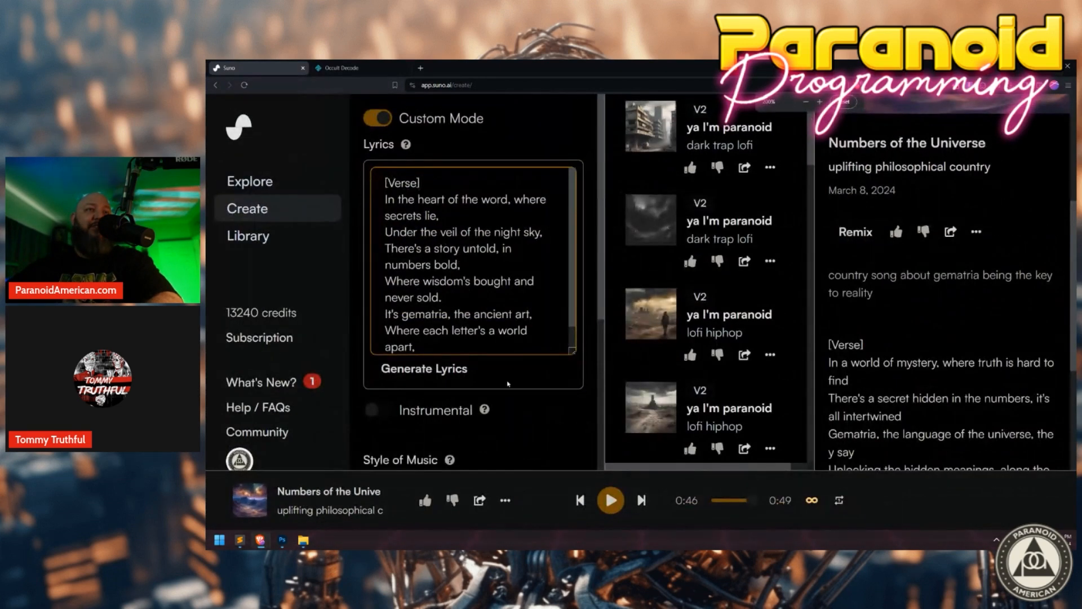
scroll(507, 384, down, 3)
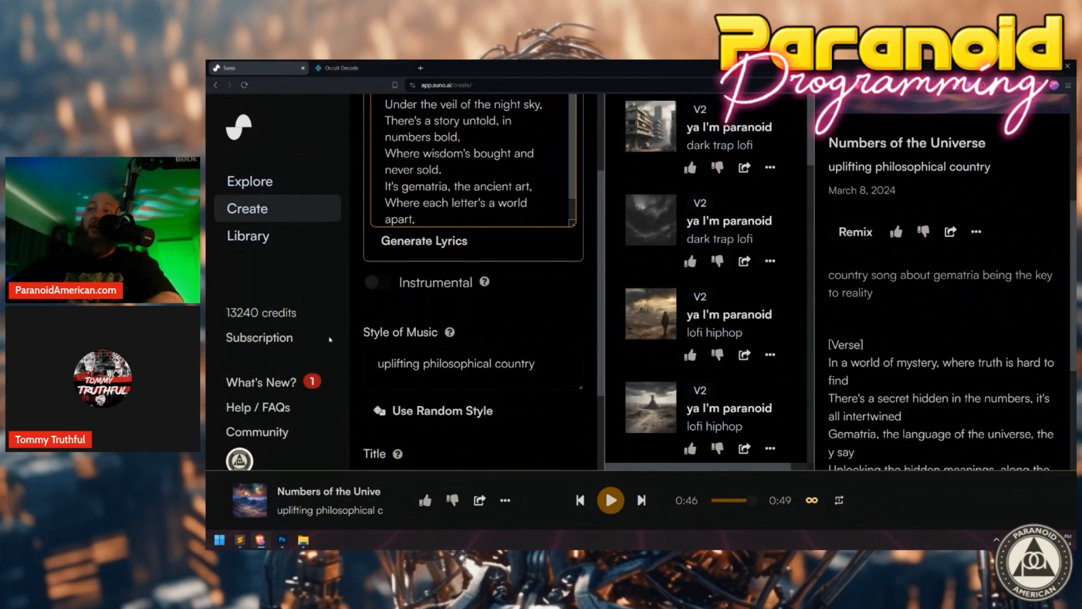
Switch to ChatGPT and write the follow-up prompt "describe the style of johnny cash in 4 words or less" with a line break after it.
mouse_move(260, 543)
click(576, 504)
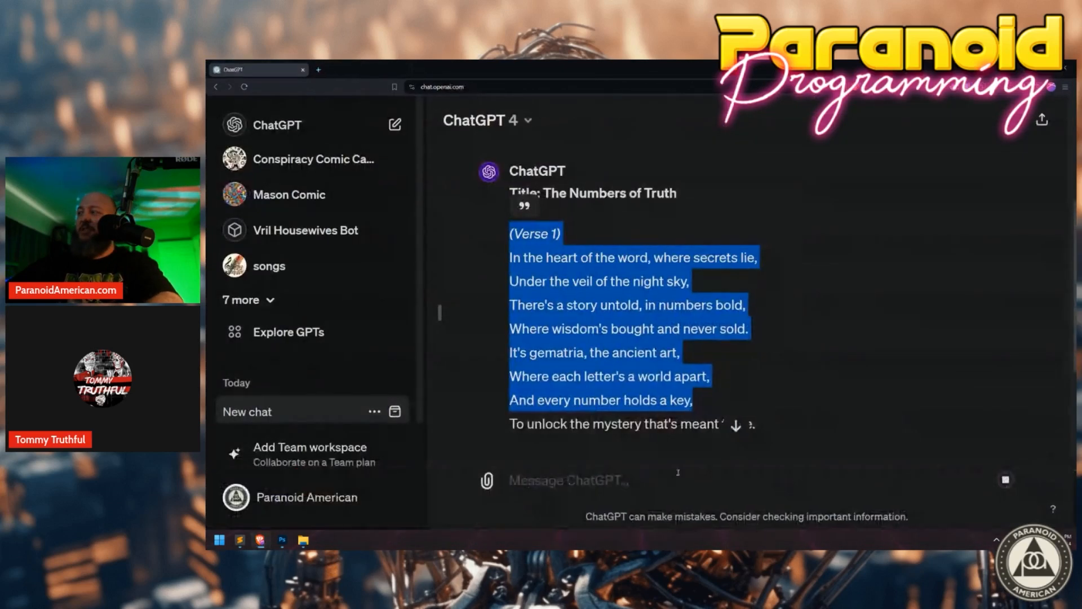
text(desc)
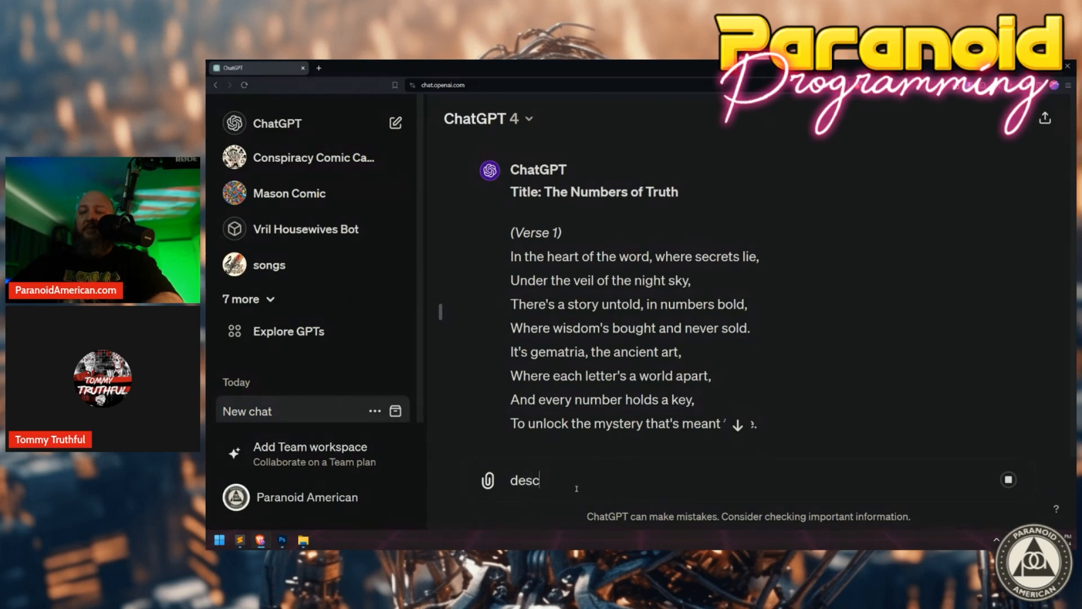
text(ribe the style of j)
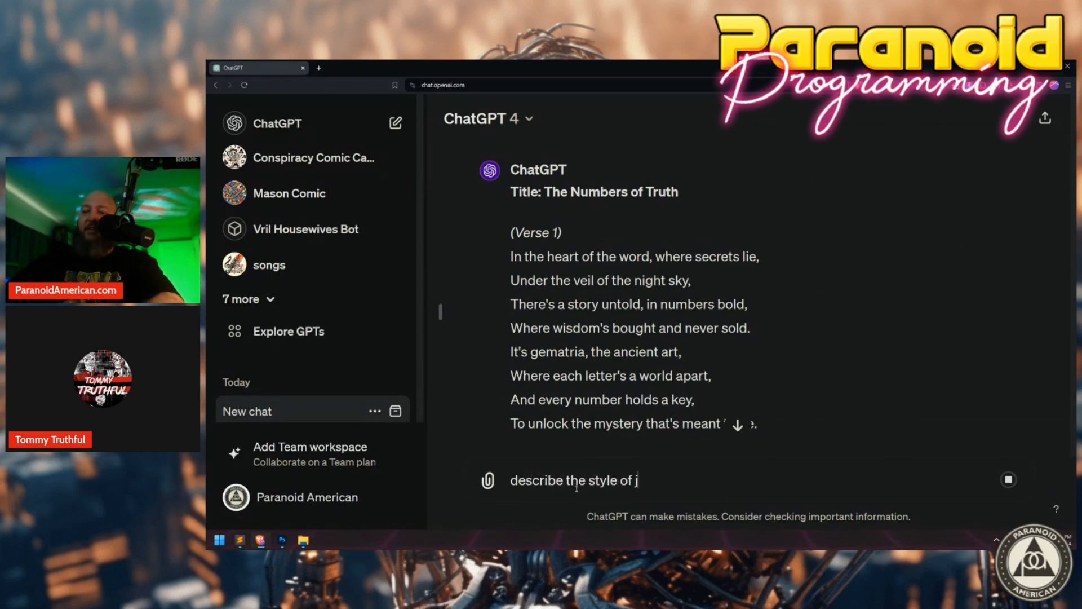
text(ohnny cash in)
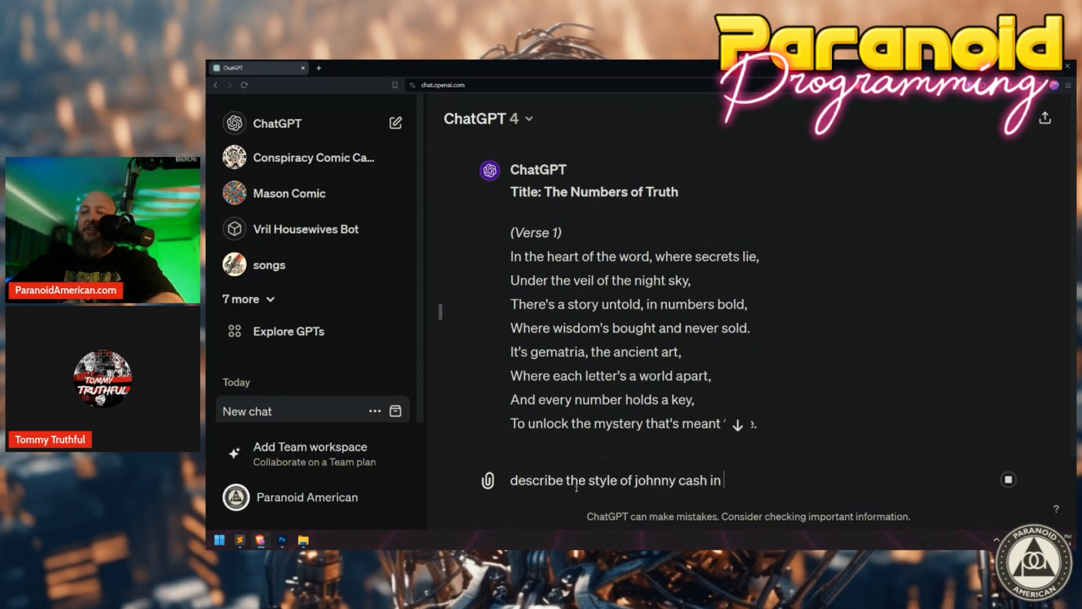
text( 4 words or less)
key(shift+Return)
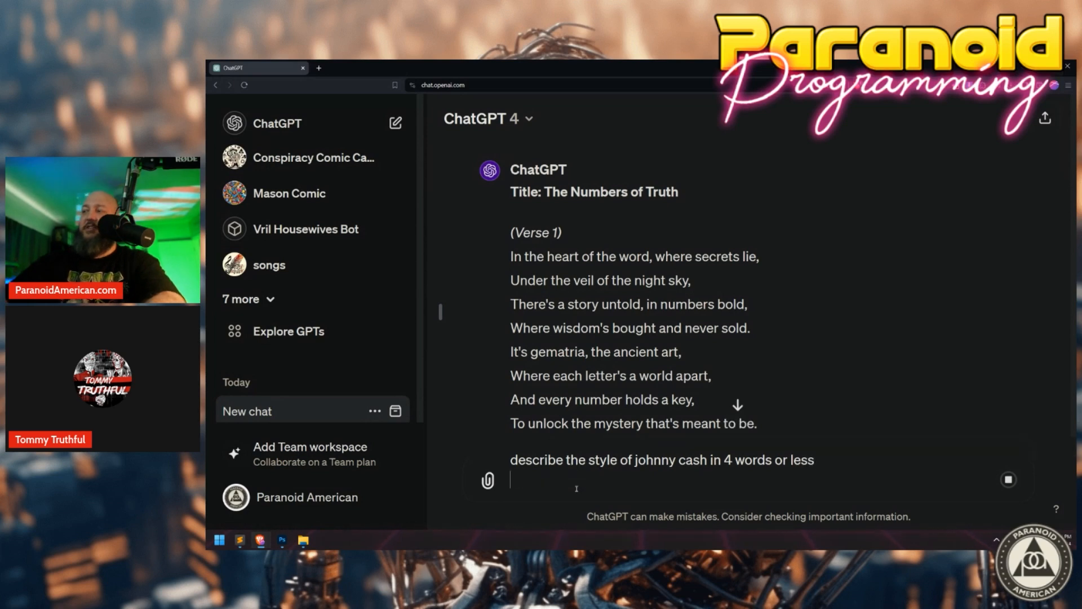
Ask ChatGPT to "describe the style of johnny cash in 4 words or less".
key(ctrl+a)
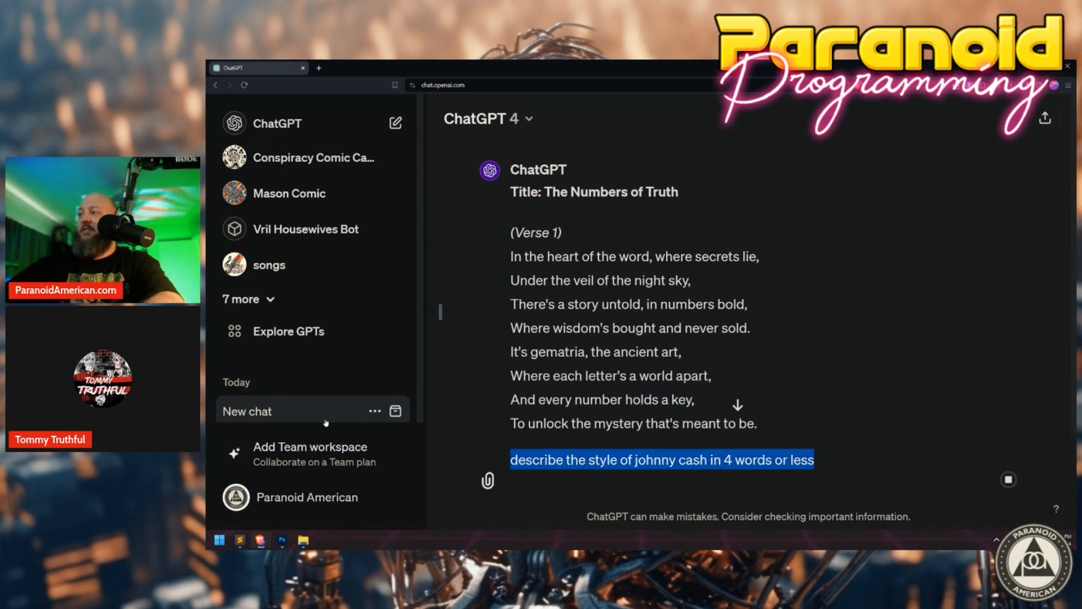
key(ctrl+x)
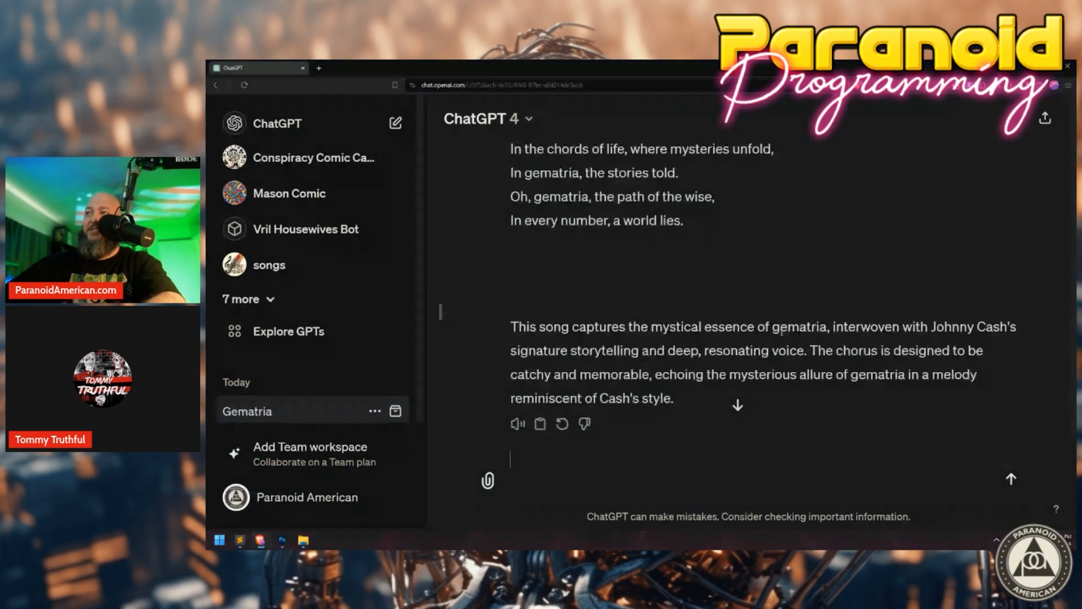
click(527, 454)
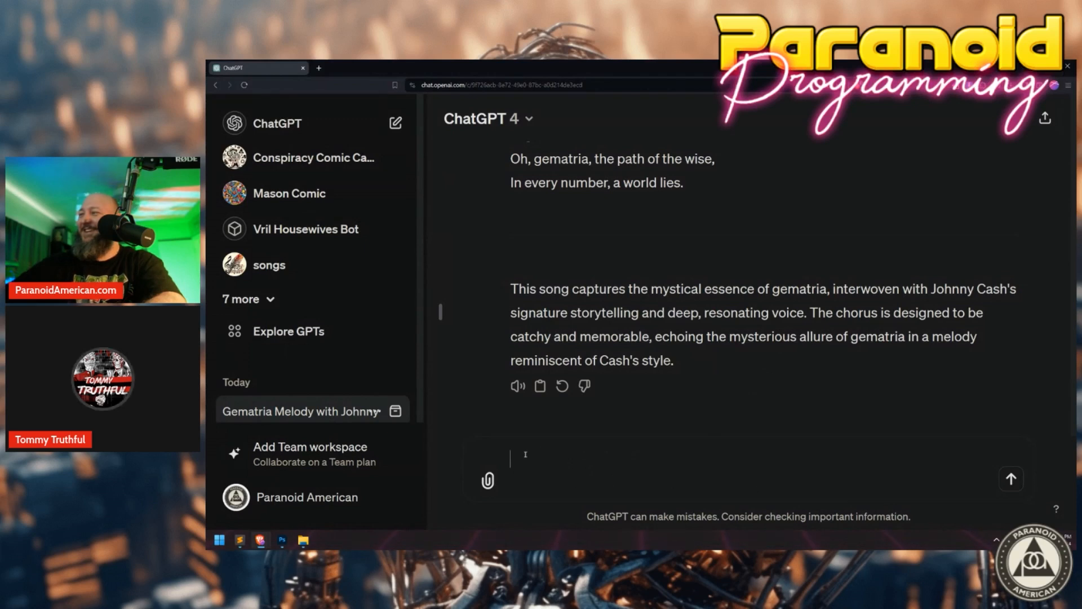
key(Delete)
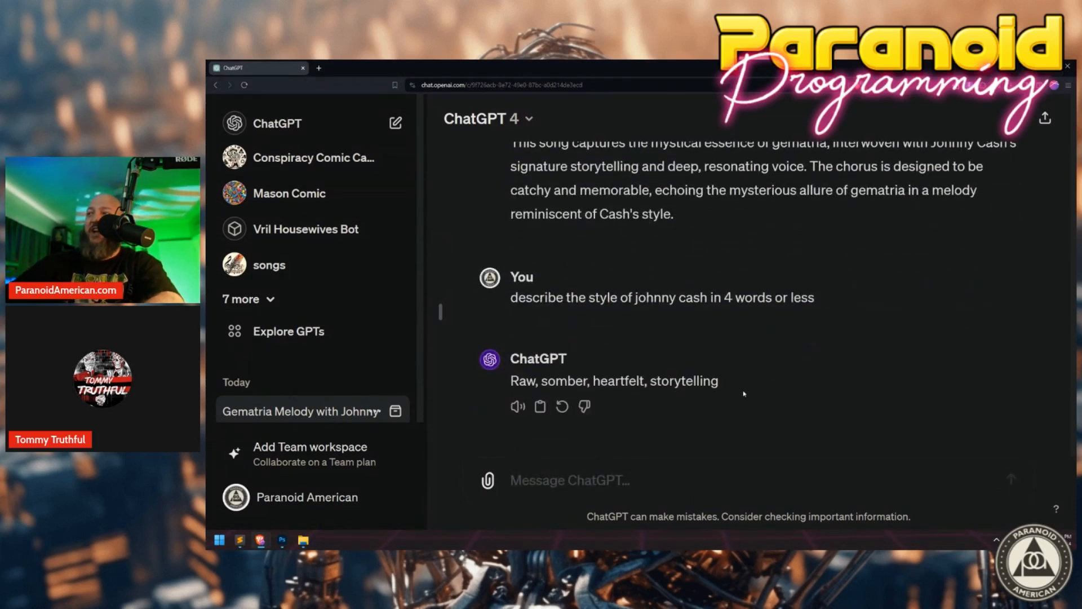
Copy the answer "Raw, somber, heartfelt, storytelling" from ChatGPT and replace Suno's style of music text with it.
drag(744, 393, 508, 381)
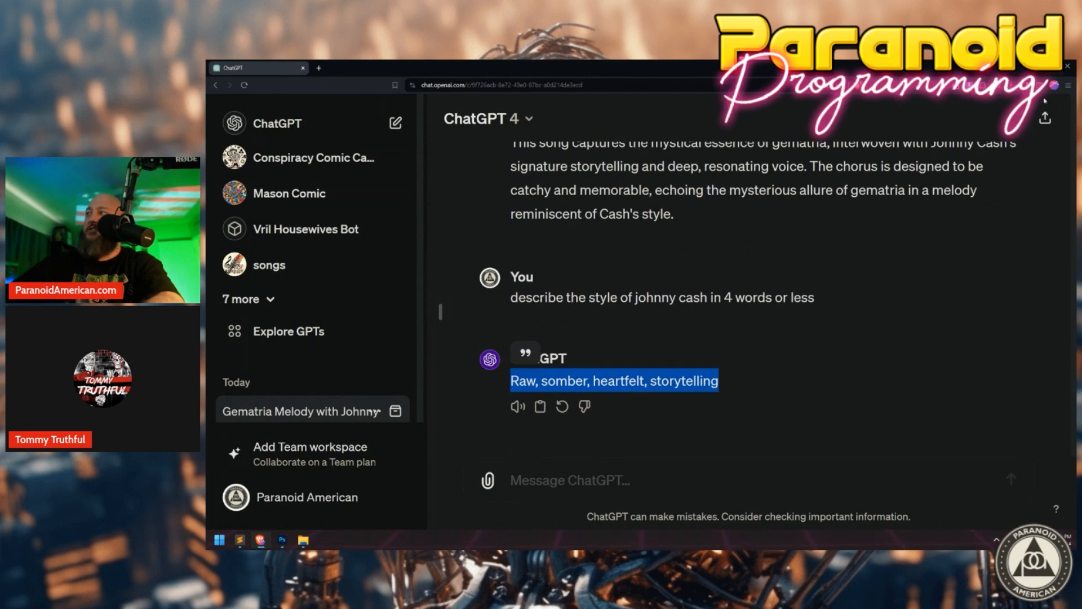
key(ctrl+c)
key(alt+Tab)
click(418, 364)
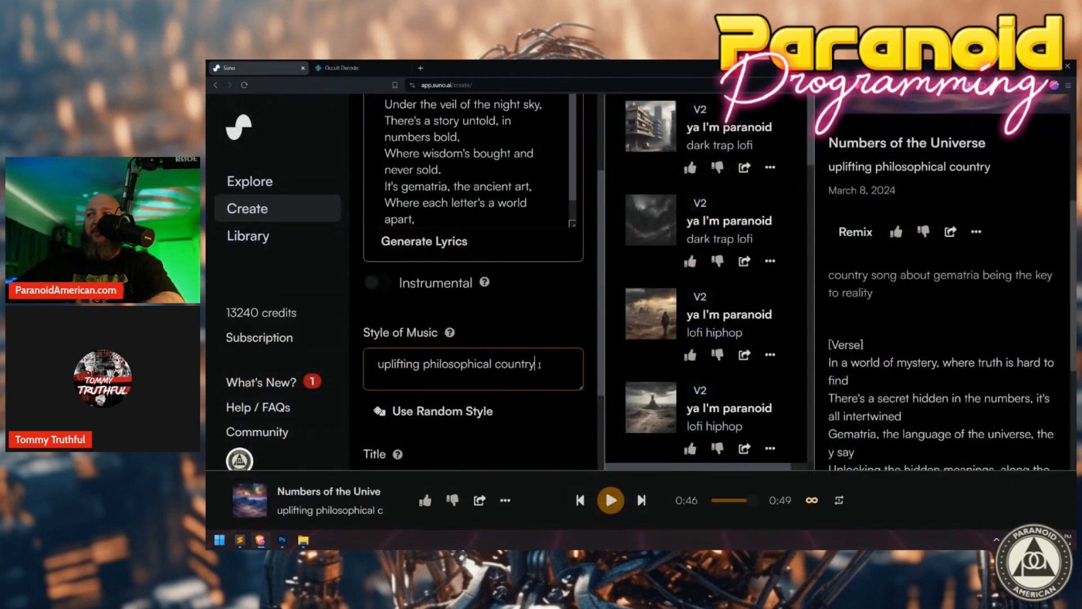
key(ctrl+a)
key(ctrl+v)
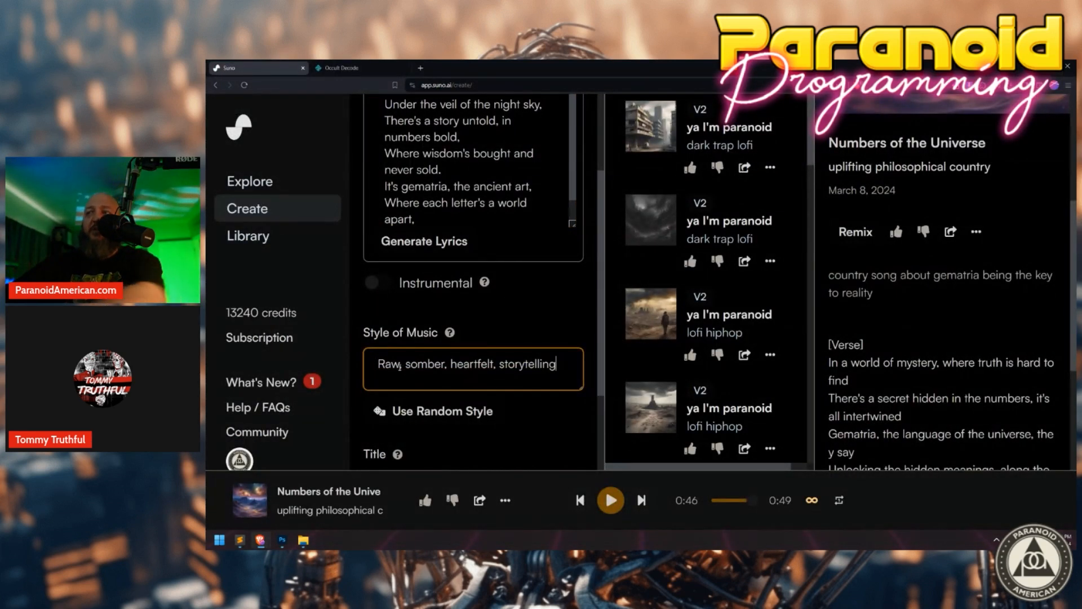
Edit the style of music to read "70s Raw storytelling country" and create the song with the V2 model.
drag(401, 364, 488, 365)
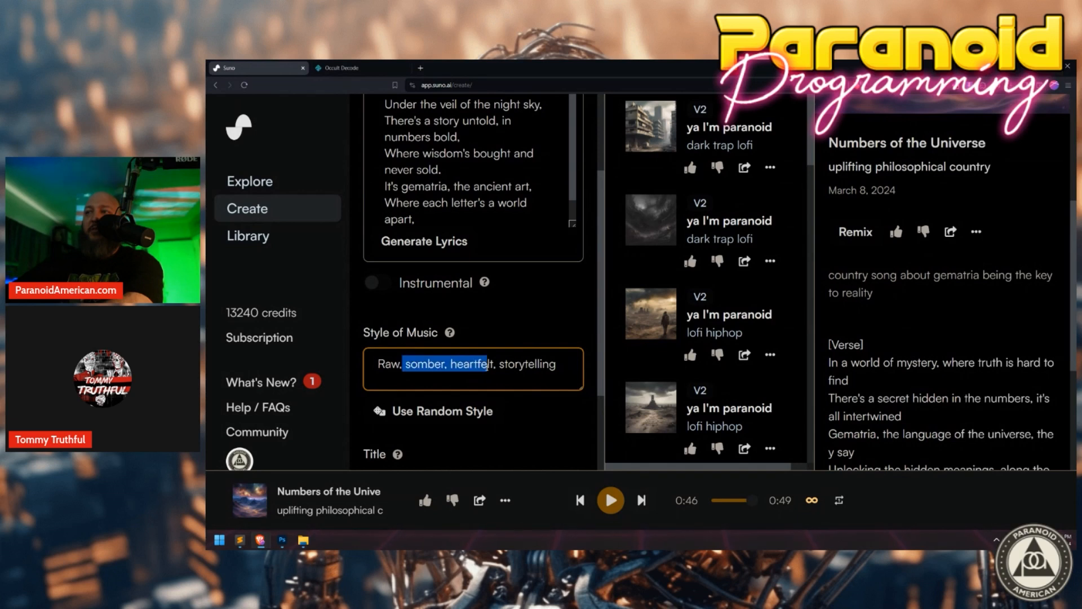
key(BackSpace)
key(BackSpace)
click(483, 365)
text(country)
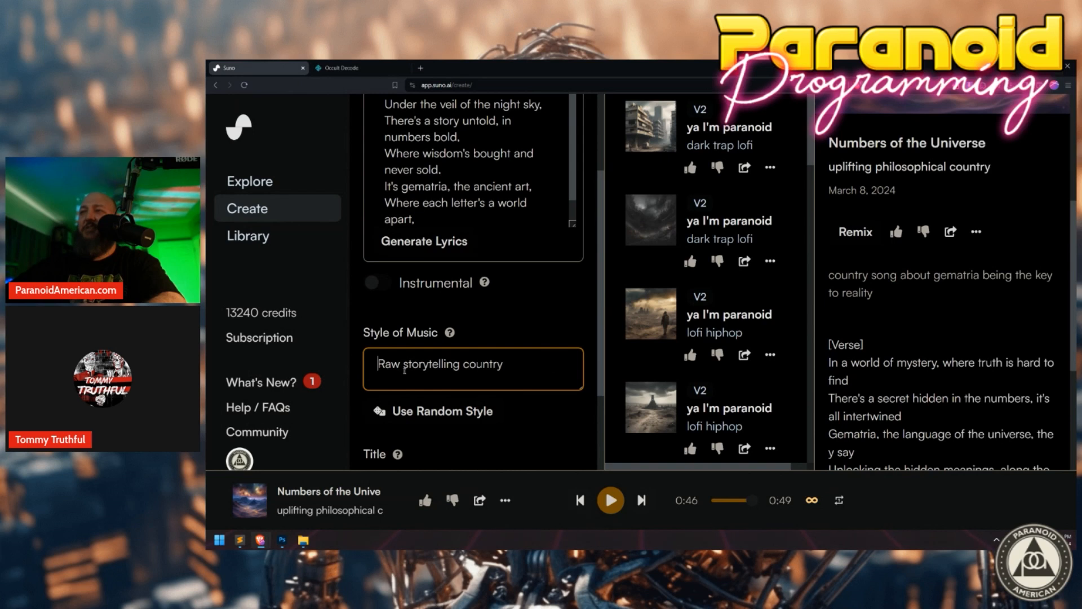
text(70s)
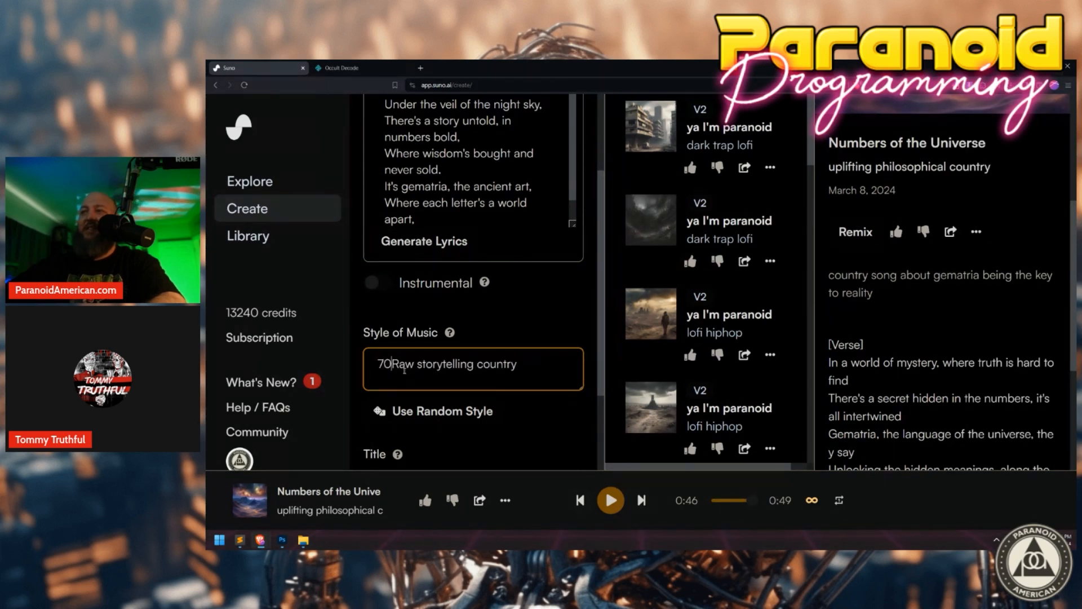
scroll(487, 319, down, 3)
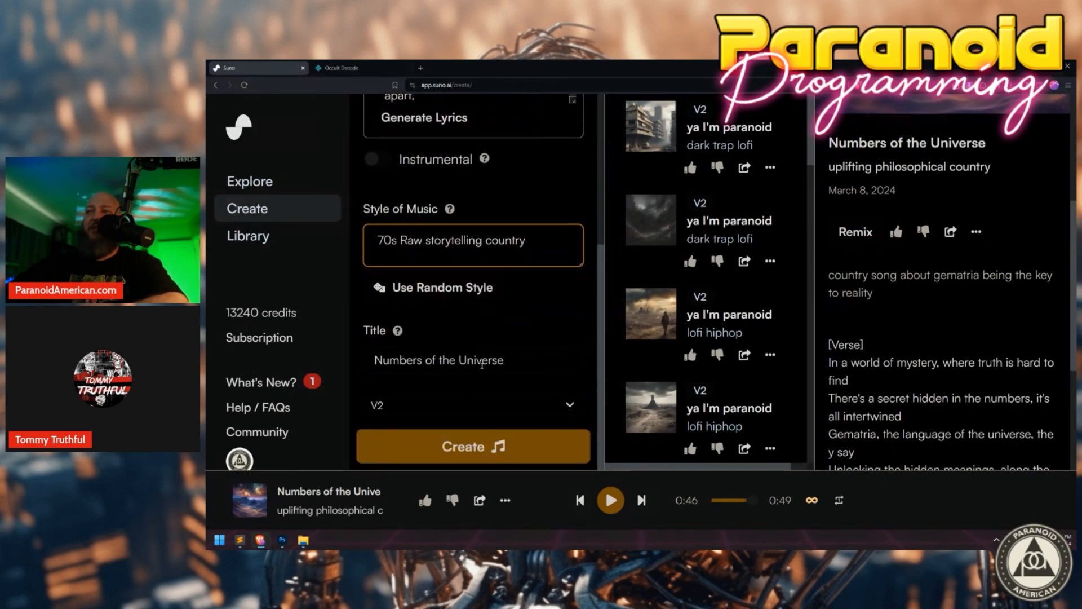
click(496, 445)
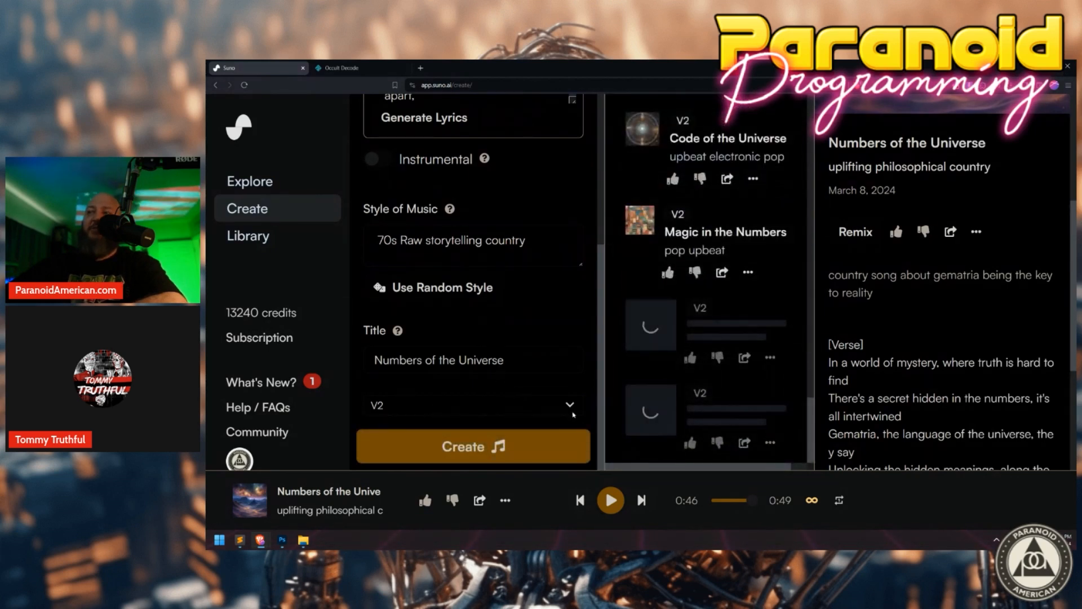
Set the model version to V3 (Alpha) and create the same song again.
click(572, 411)
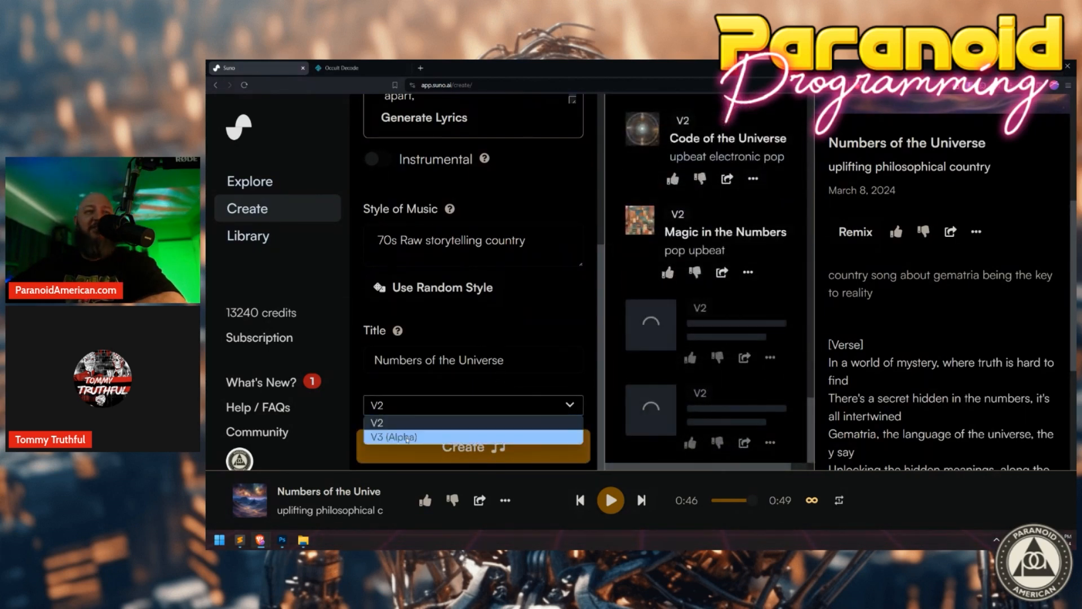
click(400, 439)
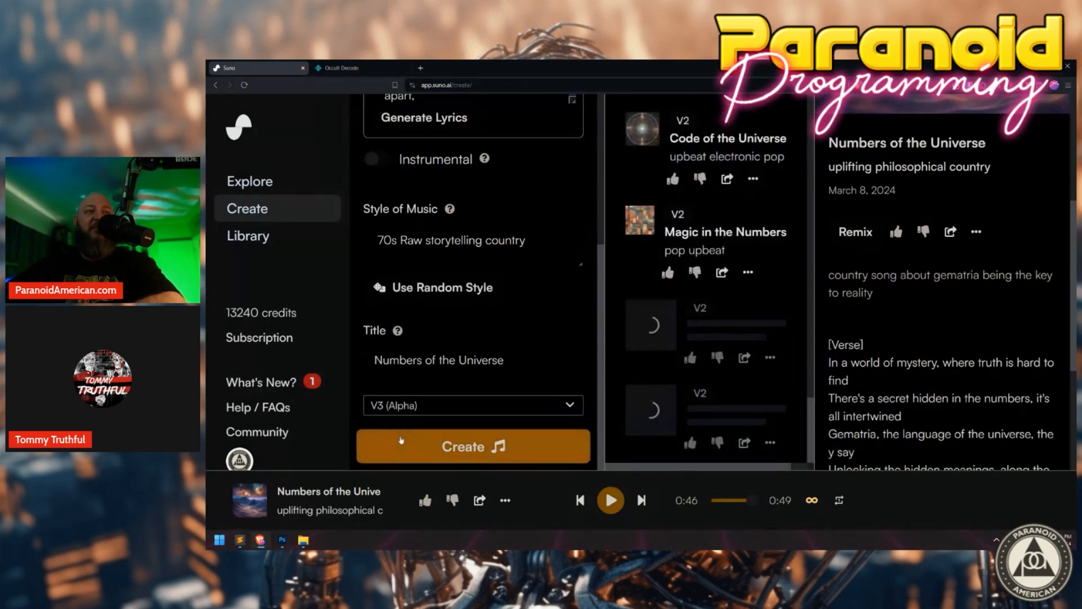
click(453, 446)
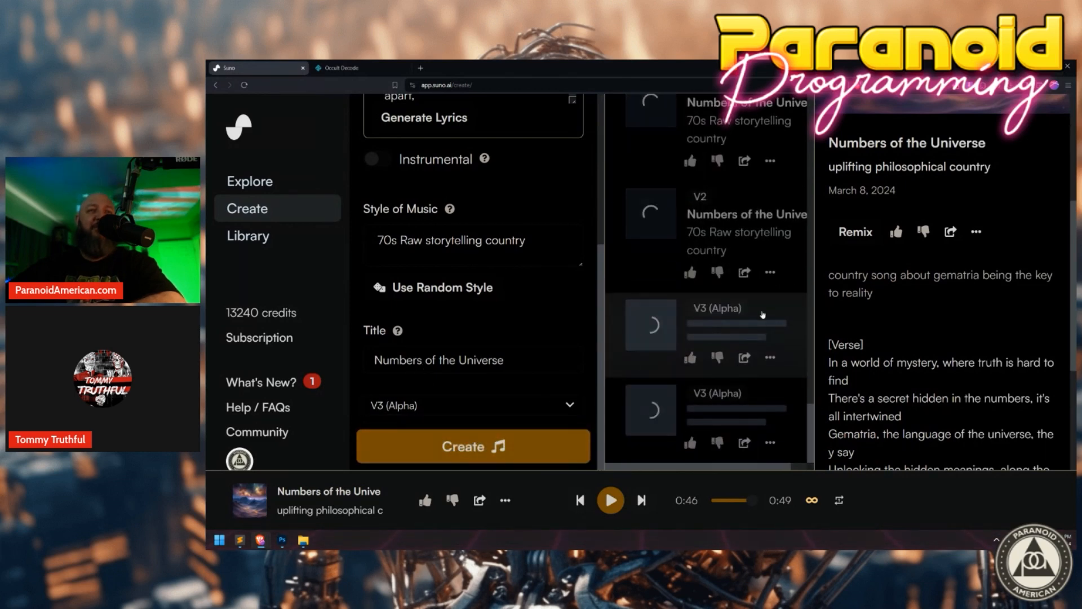
Open the details of the first new "70s Raw storytelling country" track and look over the newly generated songs.
key(ctrl+minus)
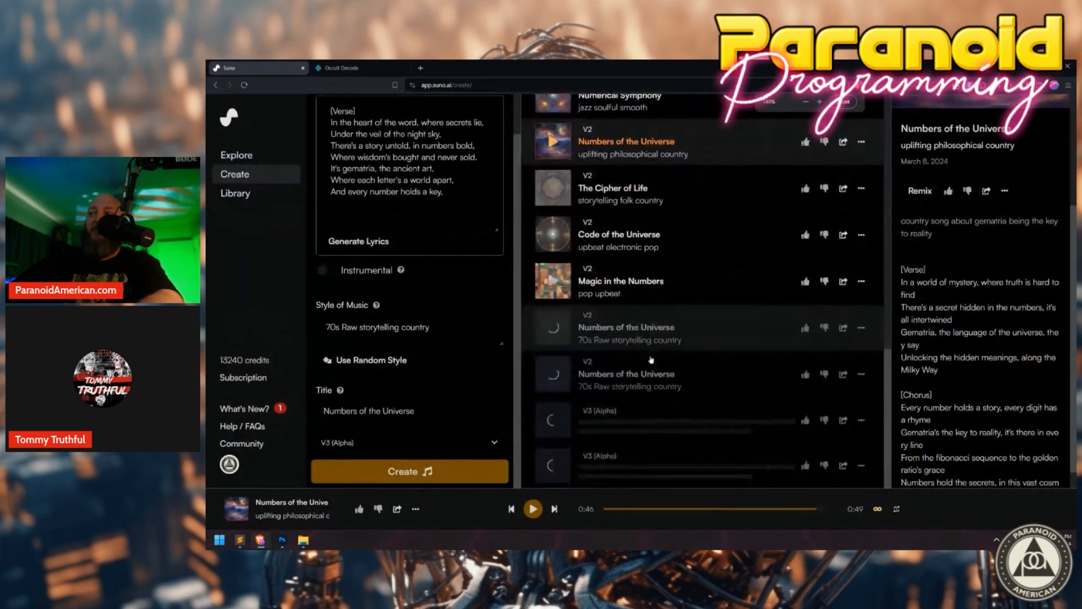
click(697, 337)
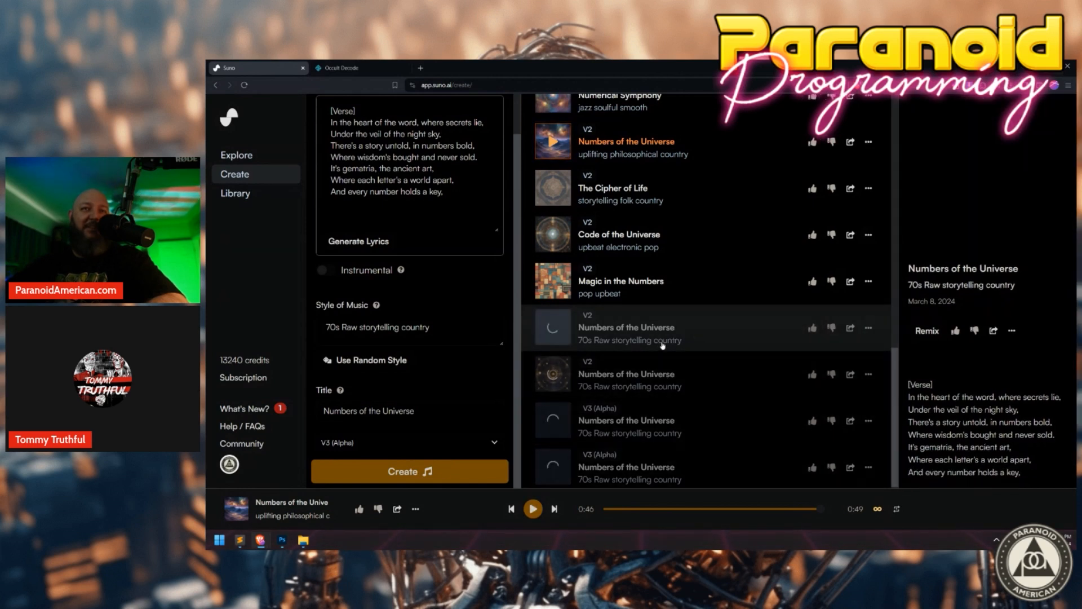
click(704, 285)
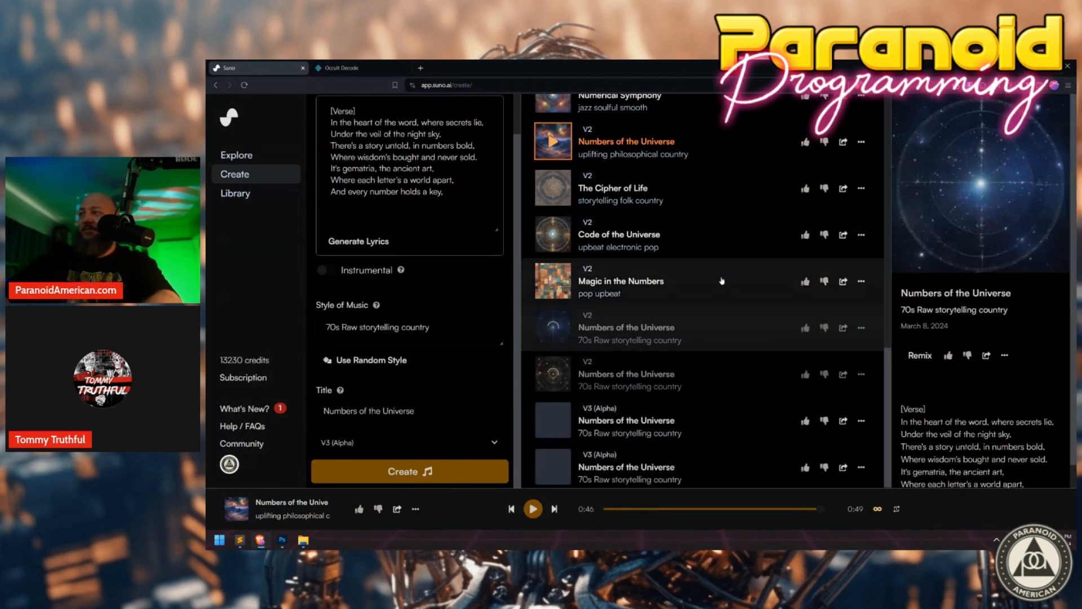
click(731, 330)
key(ctrl+minus)
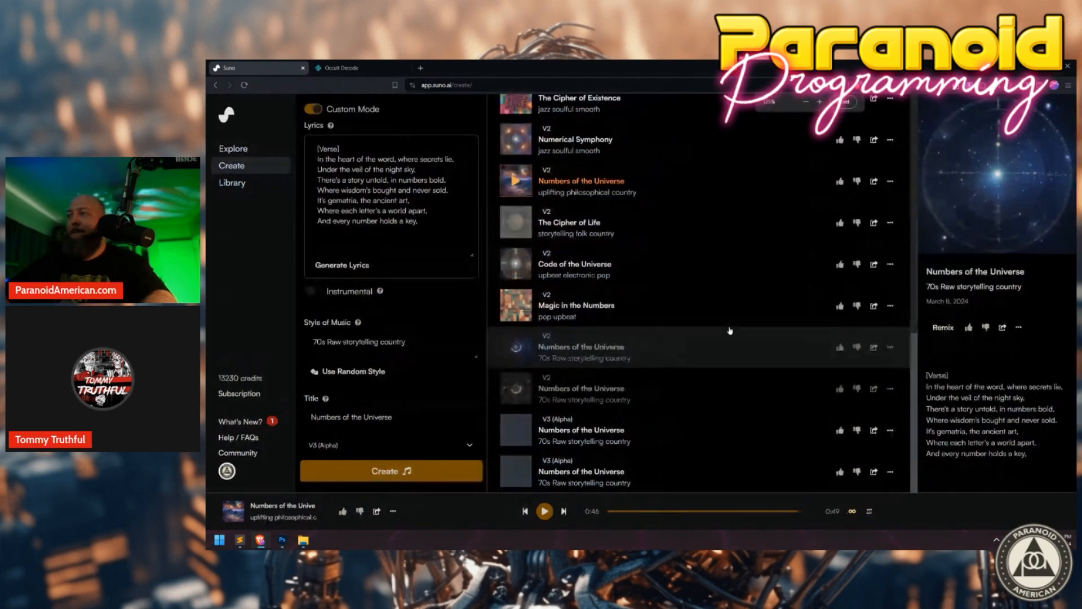
click(702, 305)
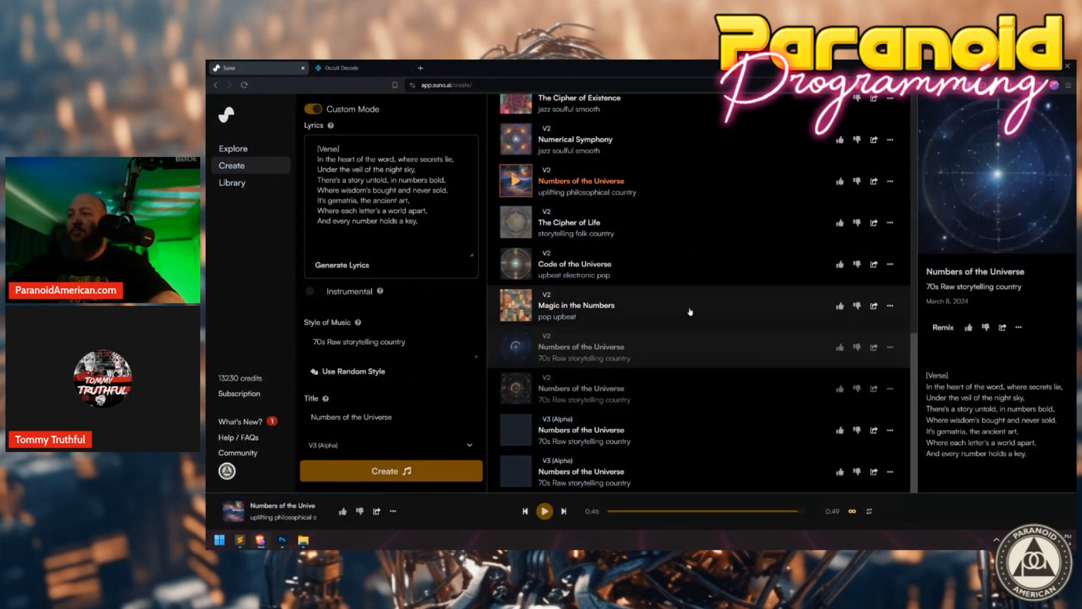
click(701, 269)
click(710, 364)
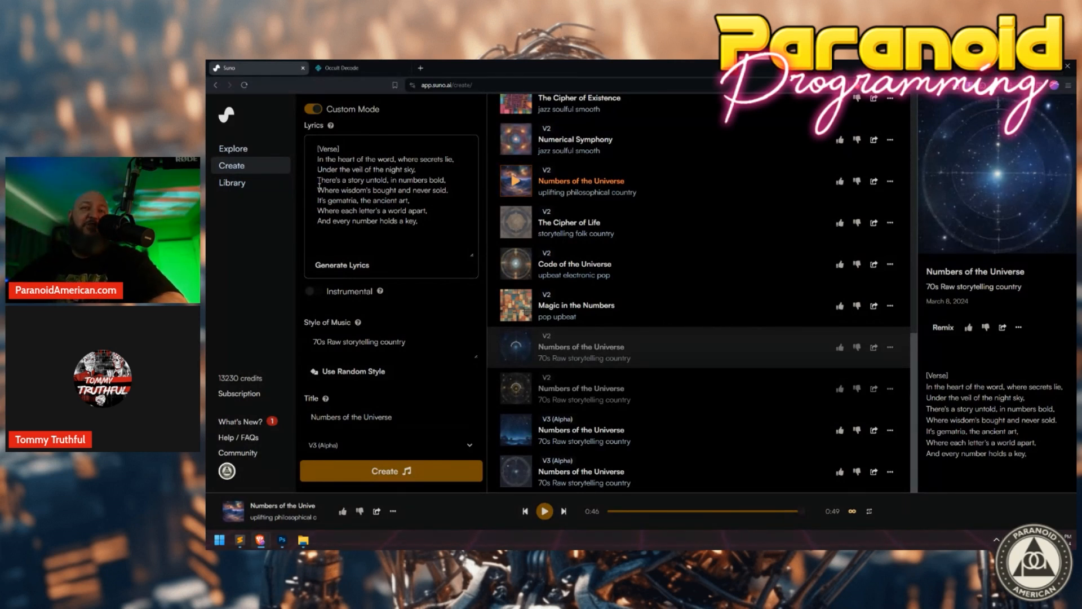
mouse_move(525, 431)
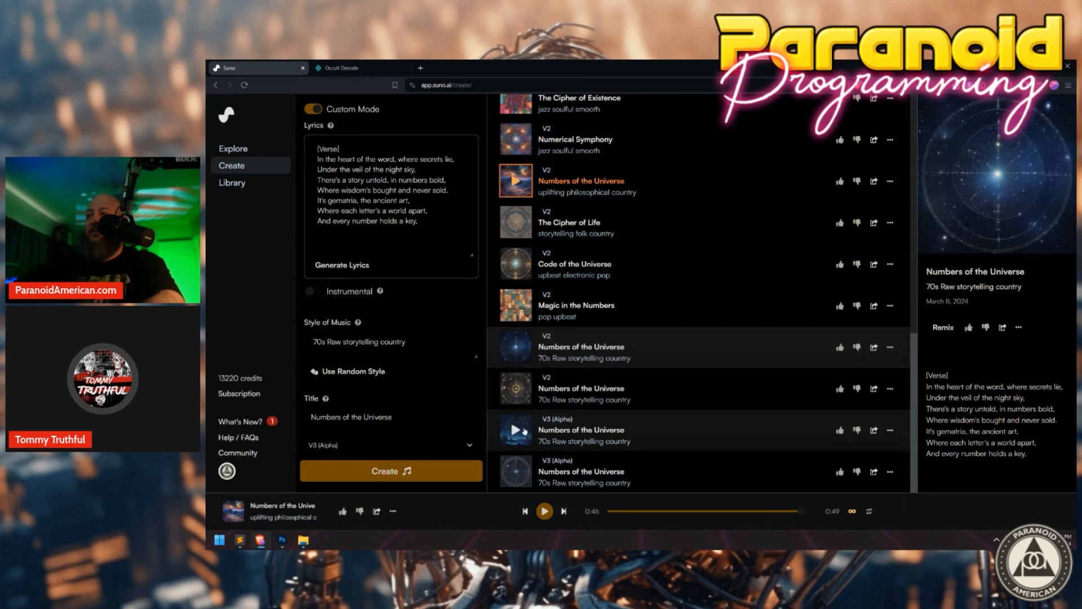
Switch to Occult Decode and examine the gematria calculator's cipher values for CERN.
mouse_move(548, 342)
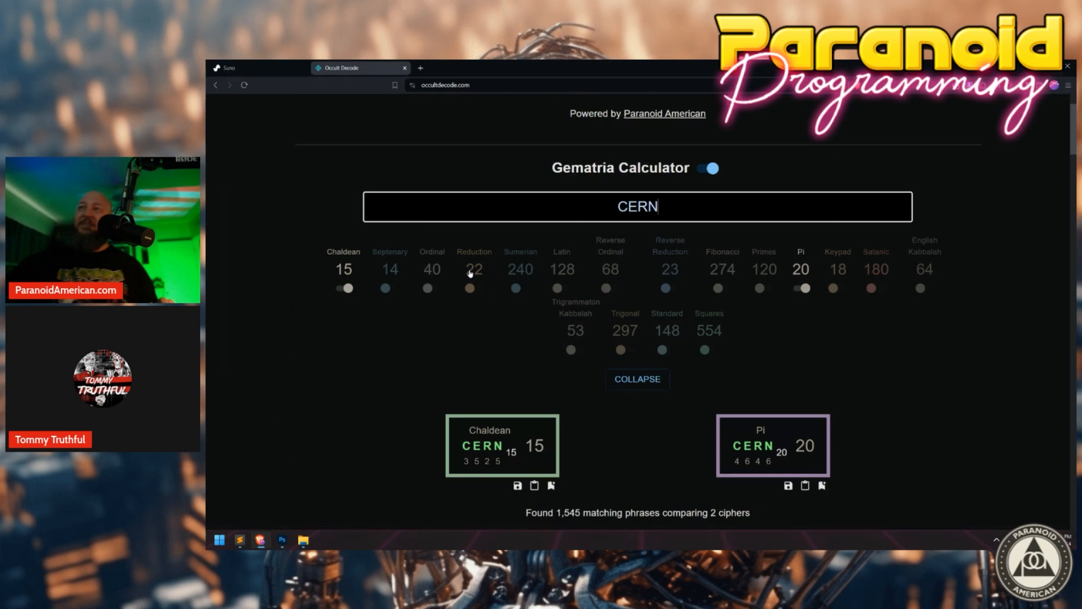
click(342, 67)
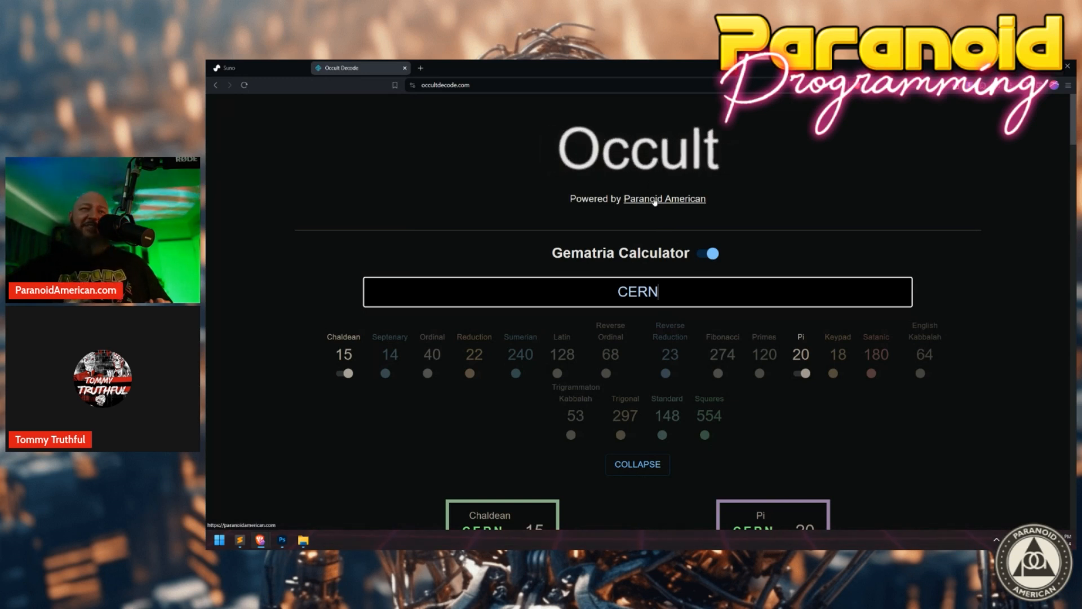
scroll(654, 202, down, 3)
scroll(613, 333, up, 3)
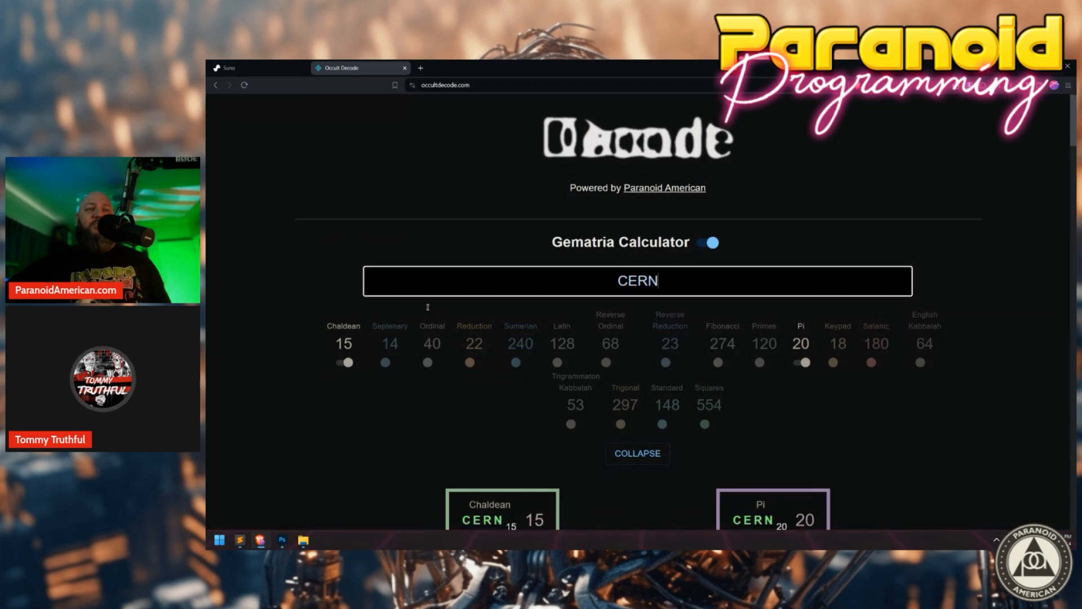
Open truthmafia.com in a new tab and view its Gematria Calculator page.
key(ctrl+t)
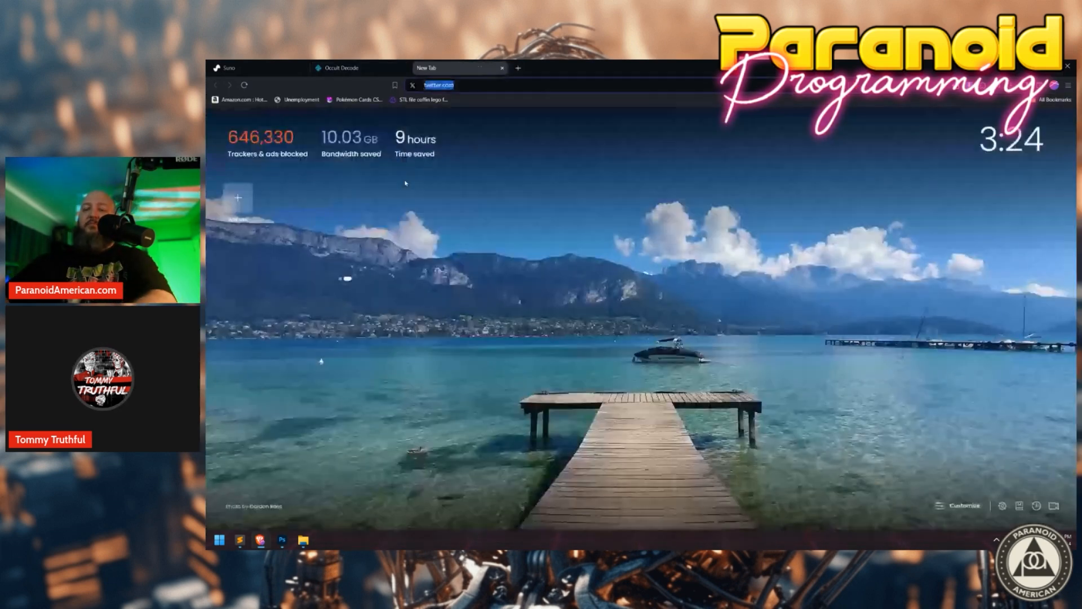
text(truthmafia.com)
key(Return)
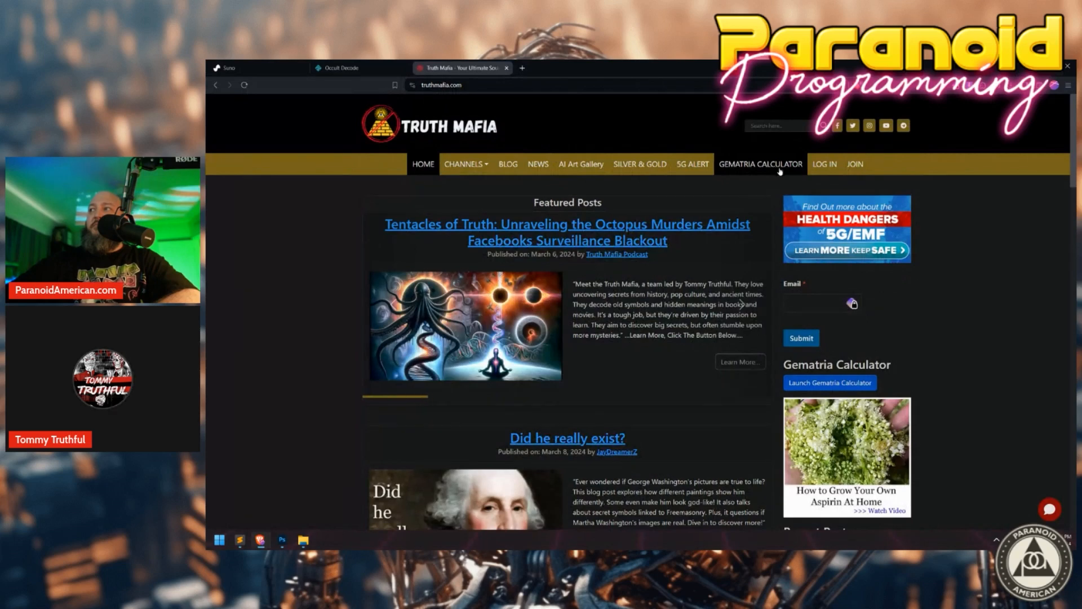
click(781, 165)
scroll(541, 278, down, 2)
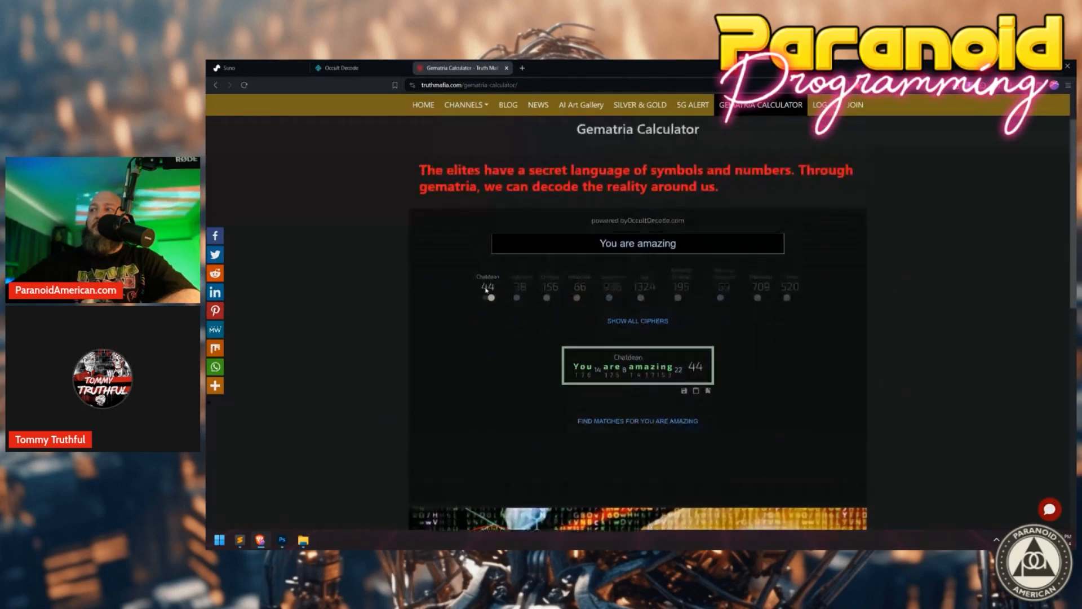
scroll(489, 288, down, 1)
scroll(484, 276, up, 2)
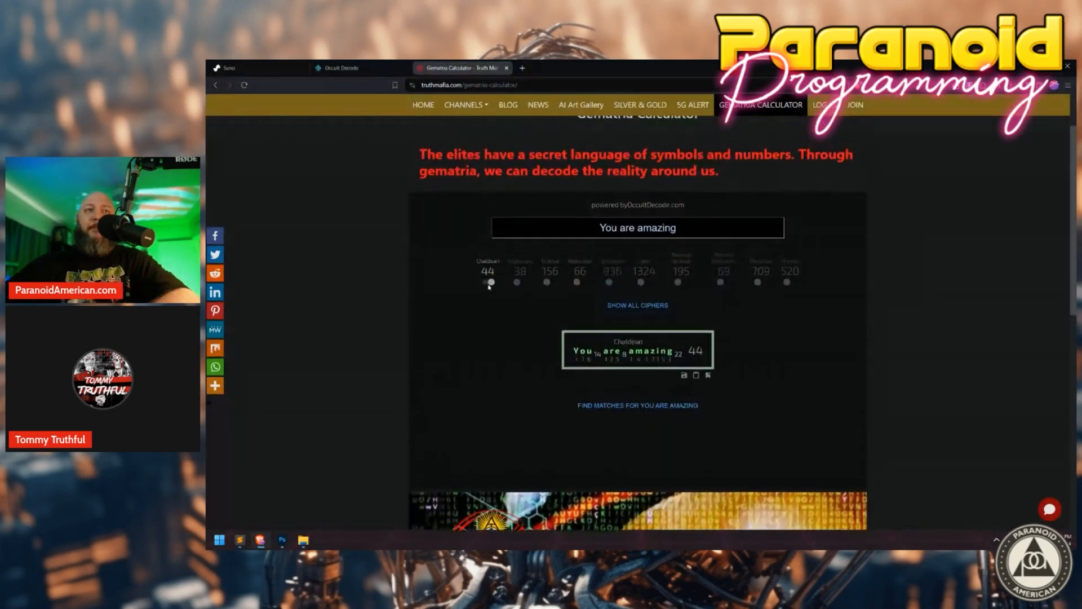
Return to Occult Decode and turn off the Gematria Calculator section to view the date and Number Properties tools.
click(354, 69)
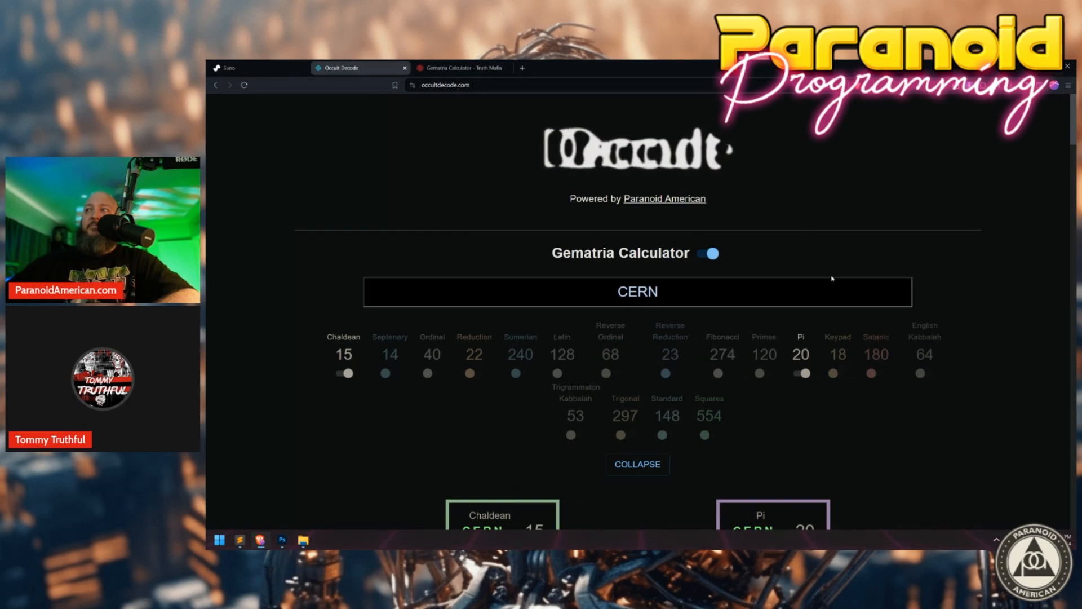
click(718, 257)
scroll(430, 284, down, 6)
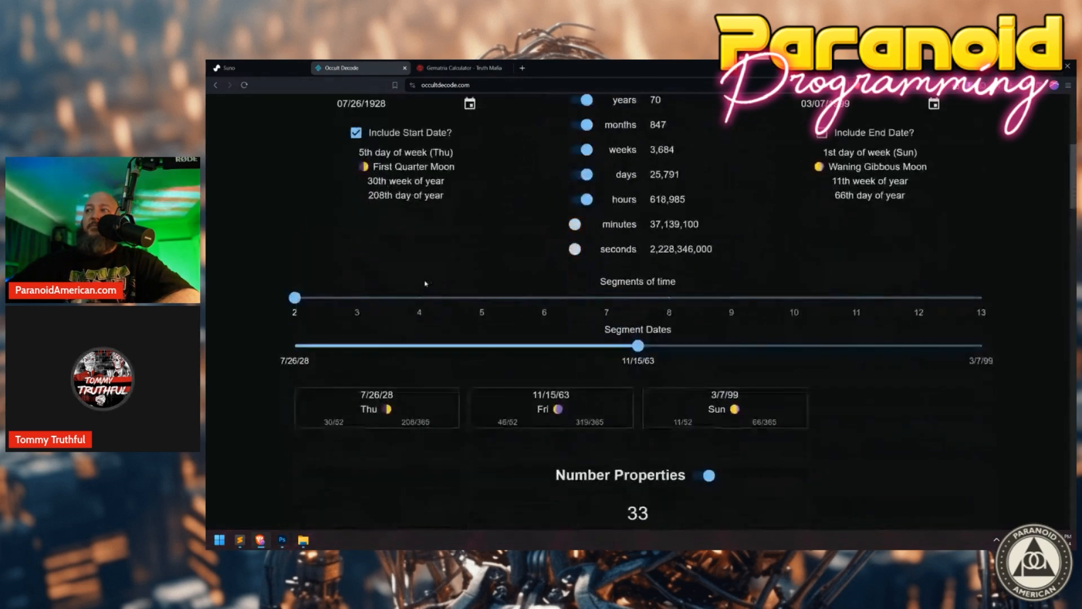
scroll(430, 283, up, 6)
Revisit the Truth Mafia and Suno pages, and examine the Banned Word List on Occult Decode.
click(459, 68)
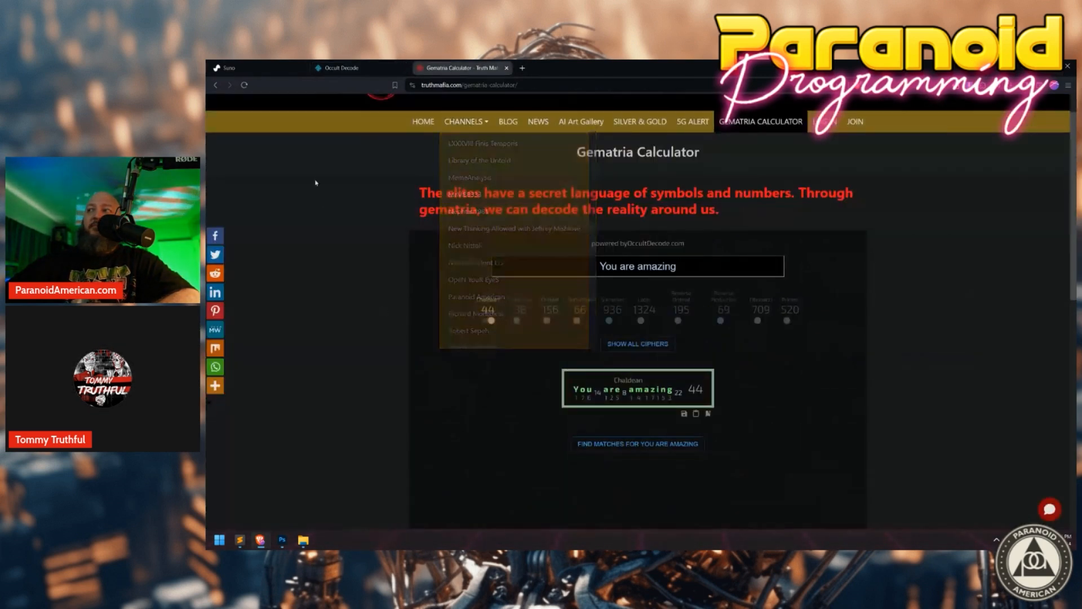
click(234, 70)
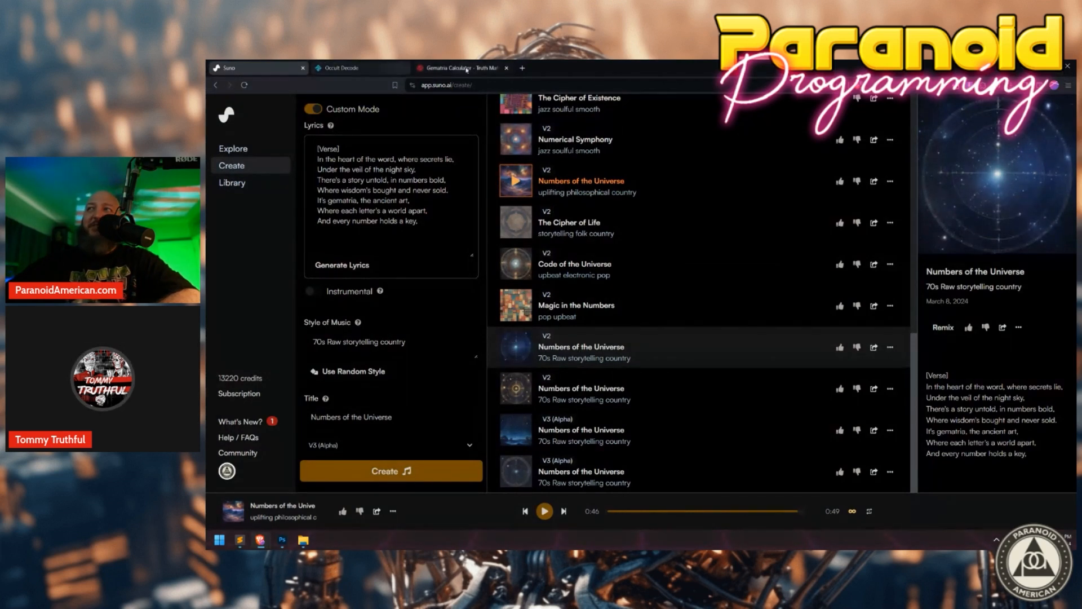
click(365, 68)
scroll(546, 329, down, 15)
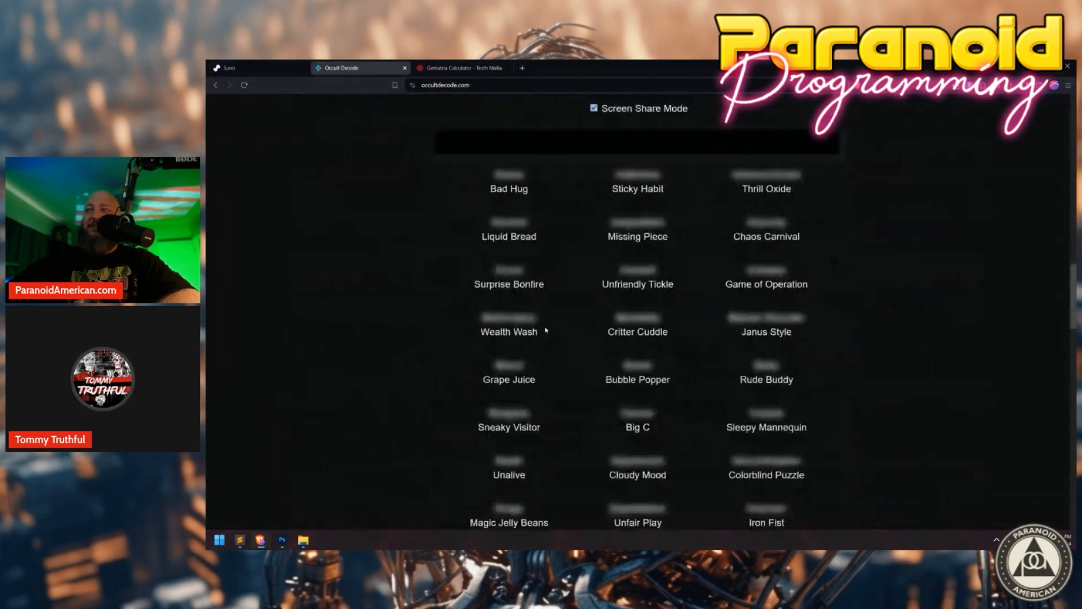
scroll(546, 329, up, 3)
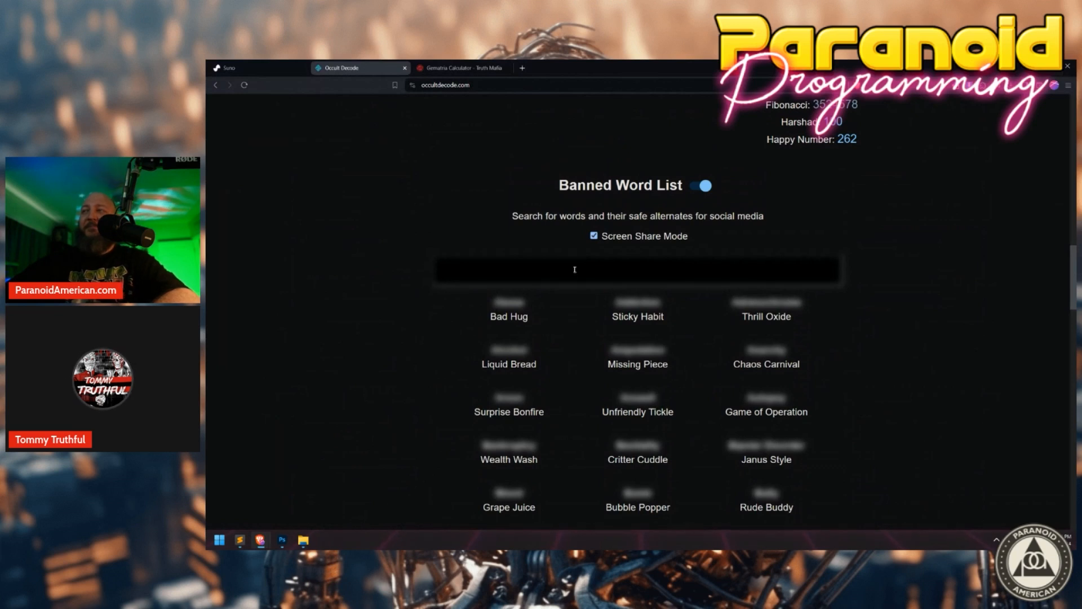
Search the Banned Word List for "adr" and examine the matching word's safe alternate in an enlarged view.
click(575, 269)
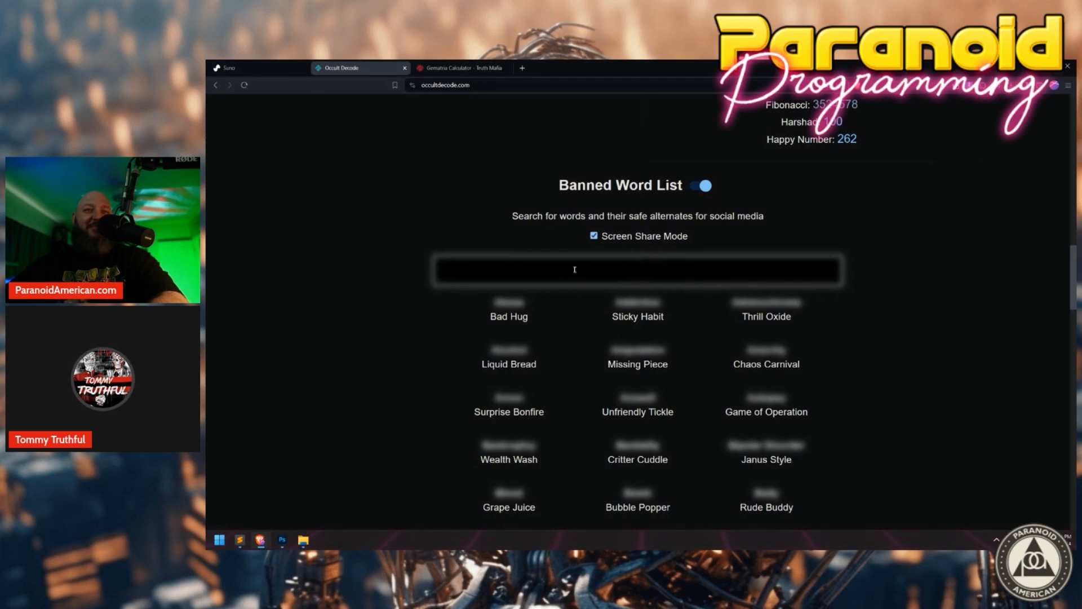
text(adrn)
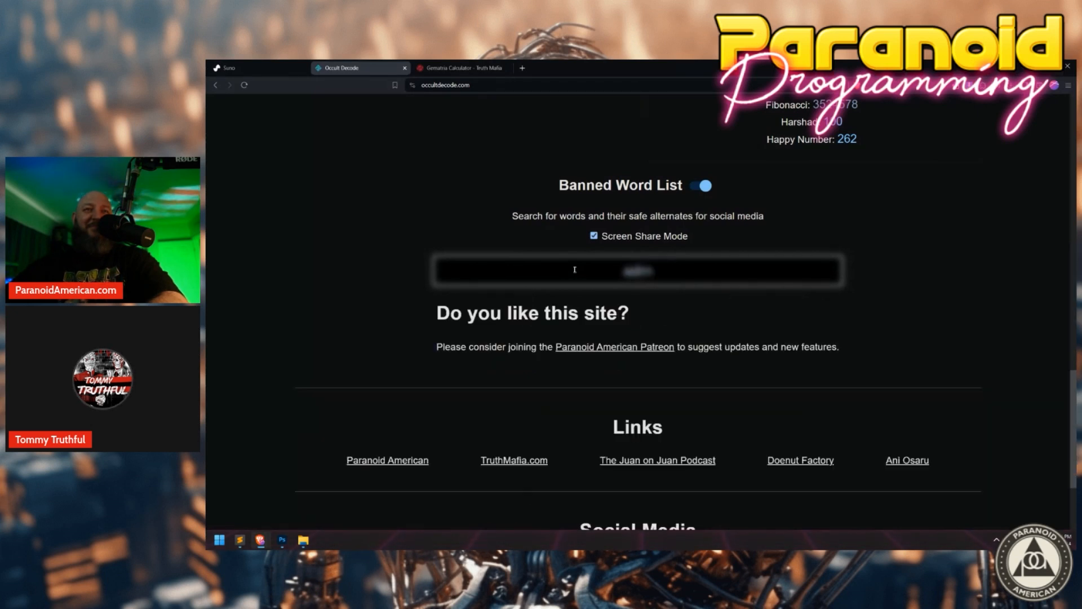
key(BackSpace)
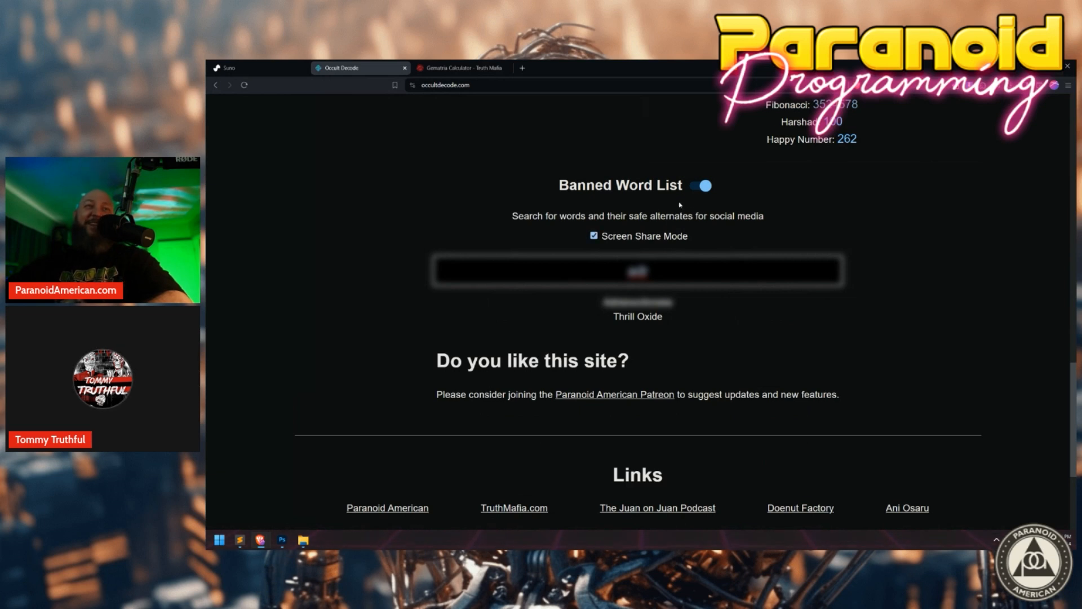
key(ctrl+plus)
key(ctrl+plus)
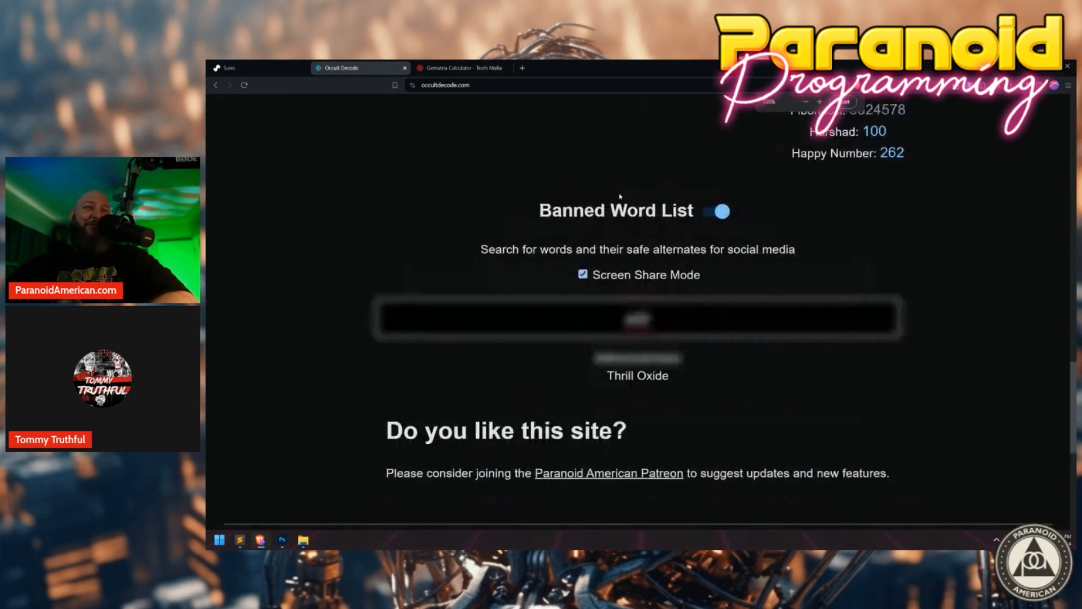
scroll(690, 250, down, 1)
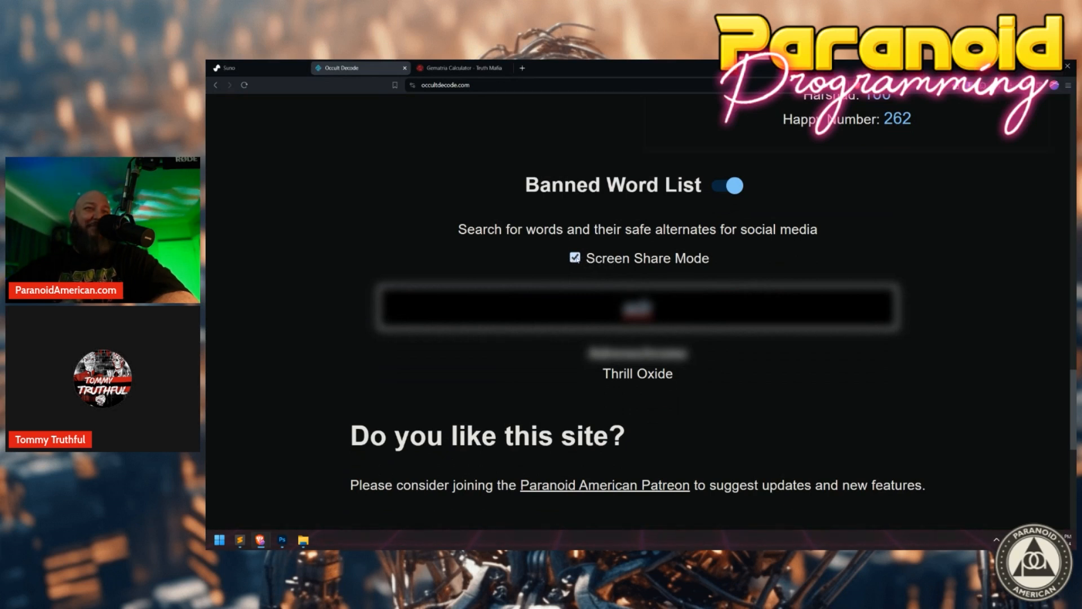
drag(657, 356, 587, 357)
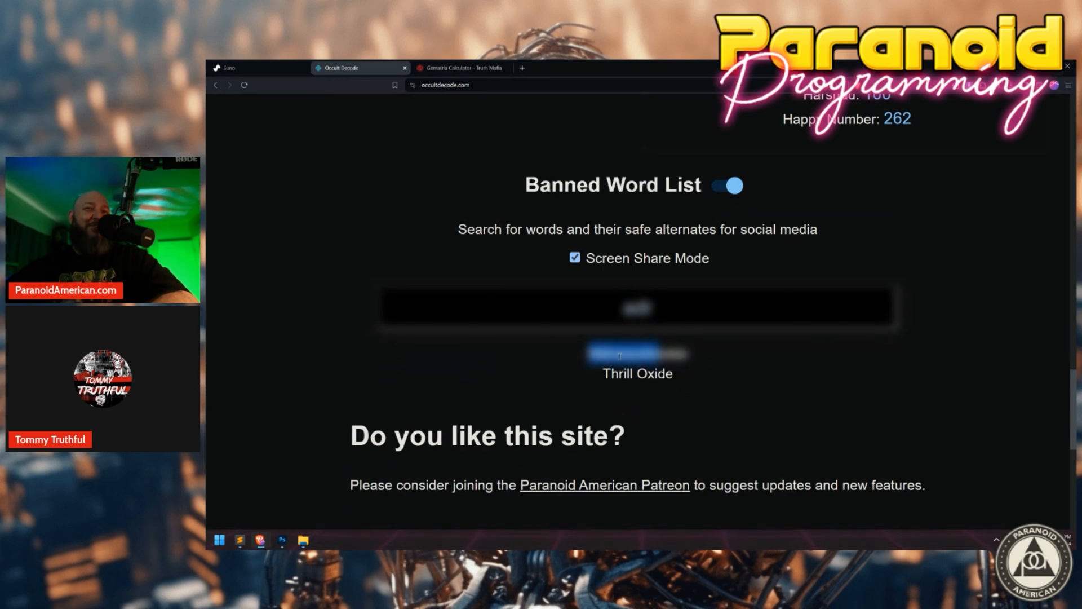
click(665, 357)
drag(681, 355, 570, 354)
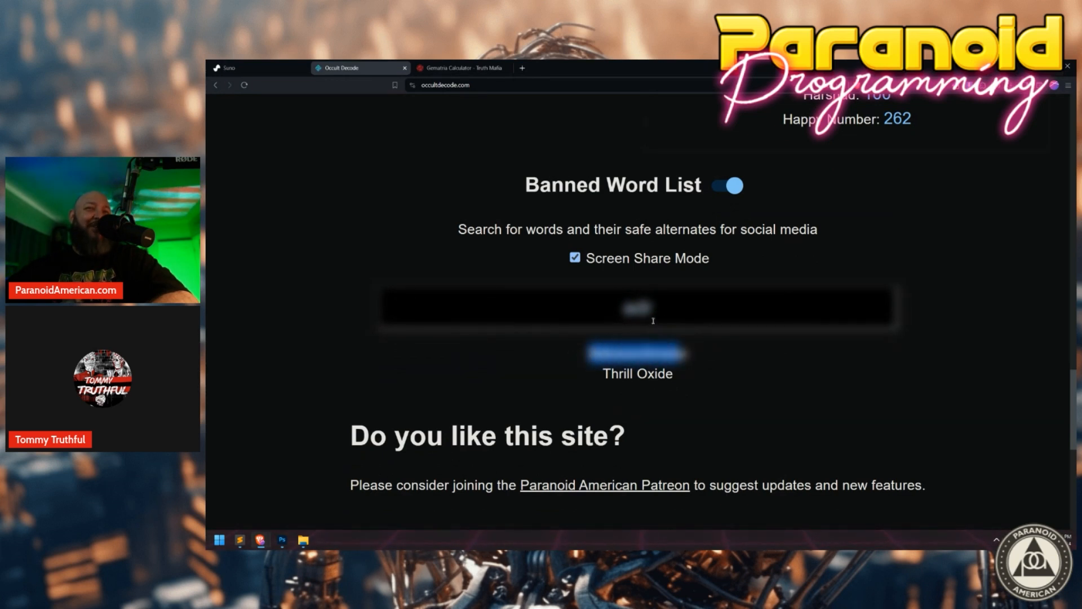
Clear the Banned Word List search and examine the full list of safe alternates, highlighting Rude Buddy and Critter Cuddle.
double_click(623, 307)
key(BackSpace)
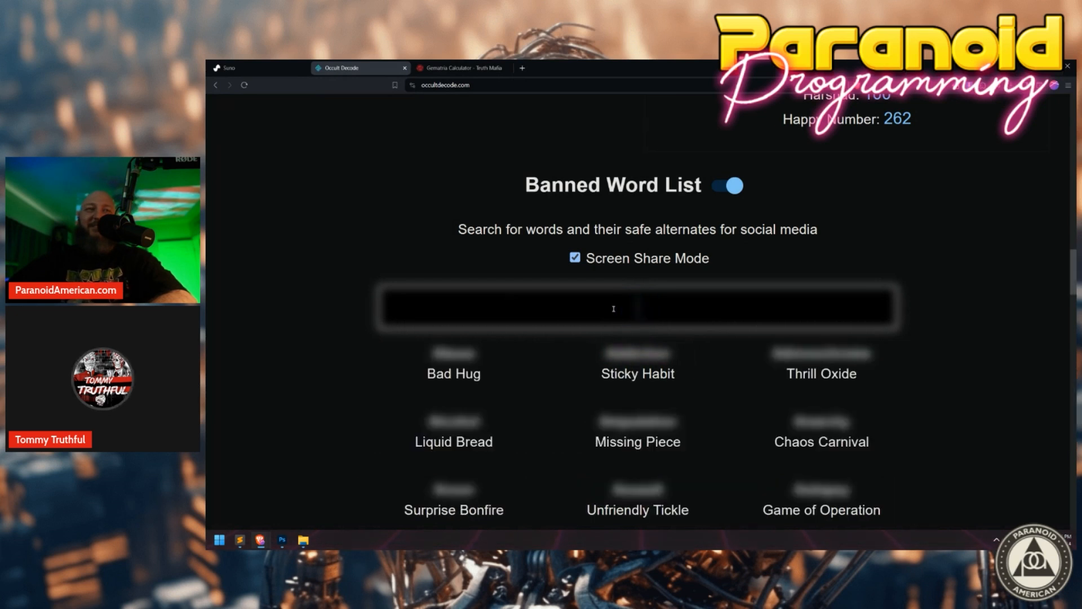
key(ctrl+minus)
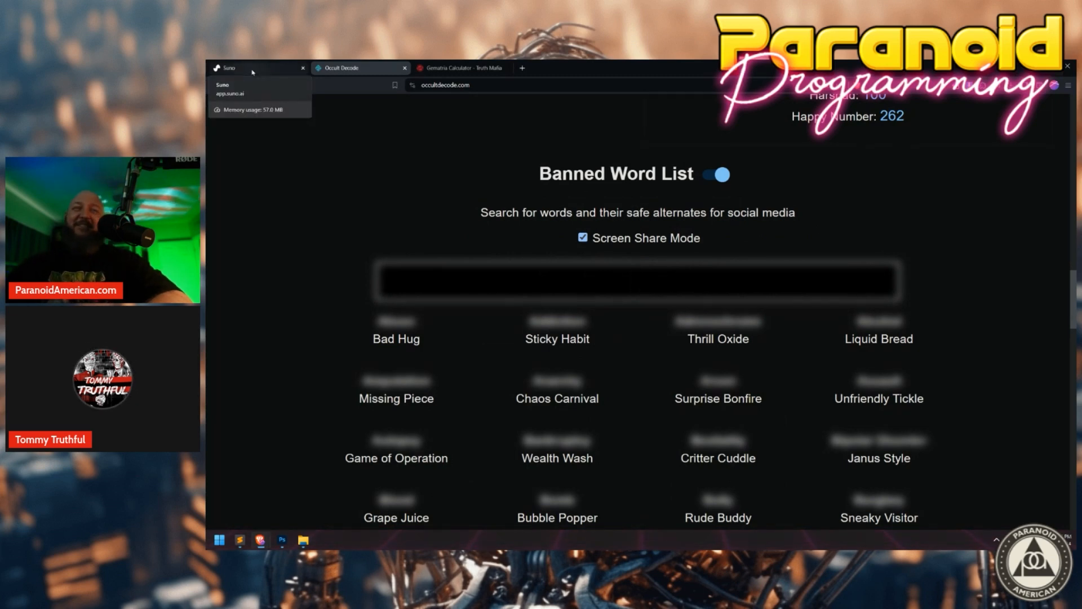
scroll(347, 294, down, 5)
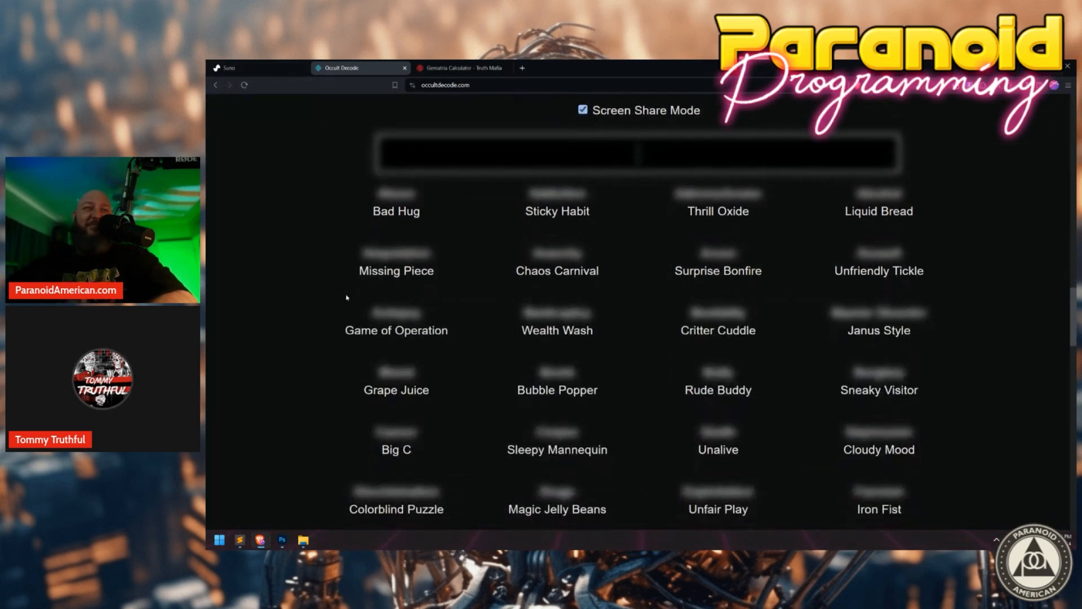
scroll(346, 294, down, 15)
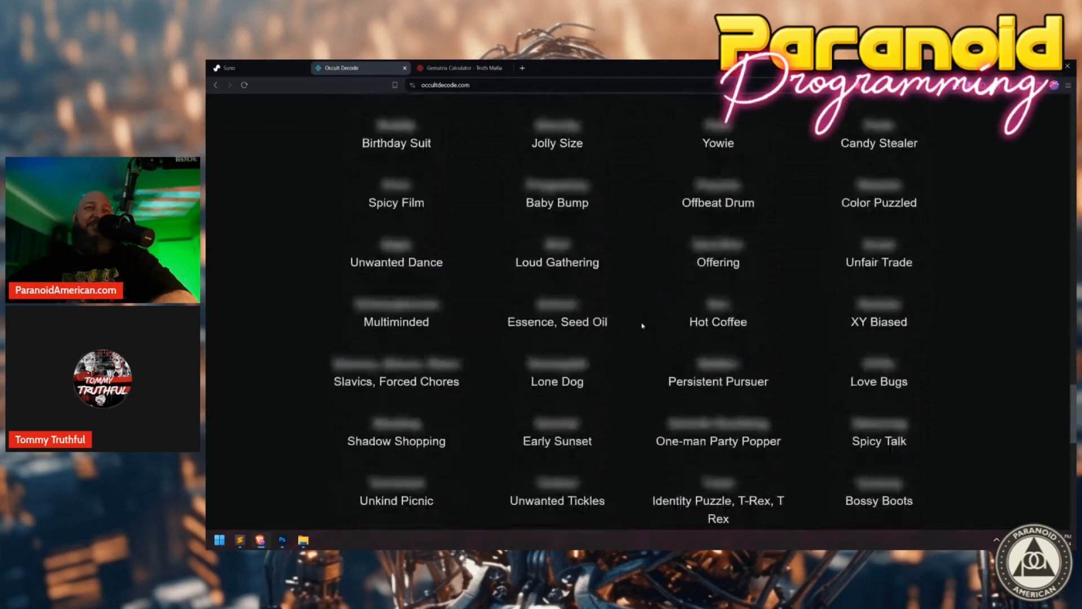
scroll(643, 325, down, 2)
scroll(641, 316, up, 8)
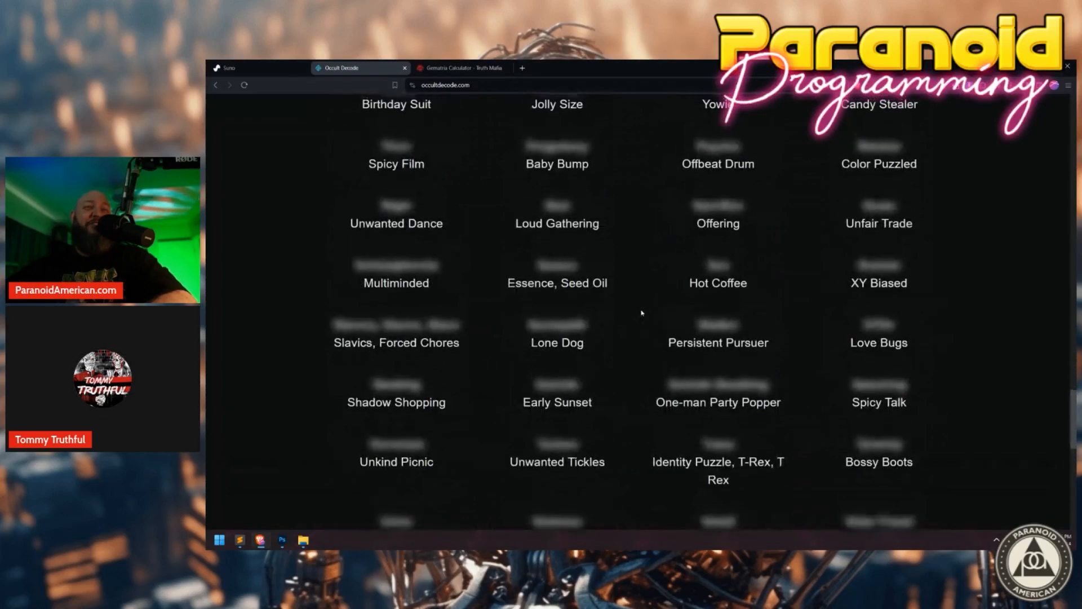
scroll(641, 308, up, 3)
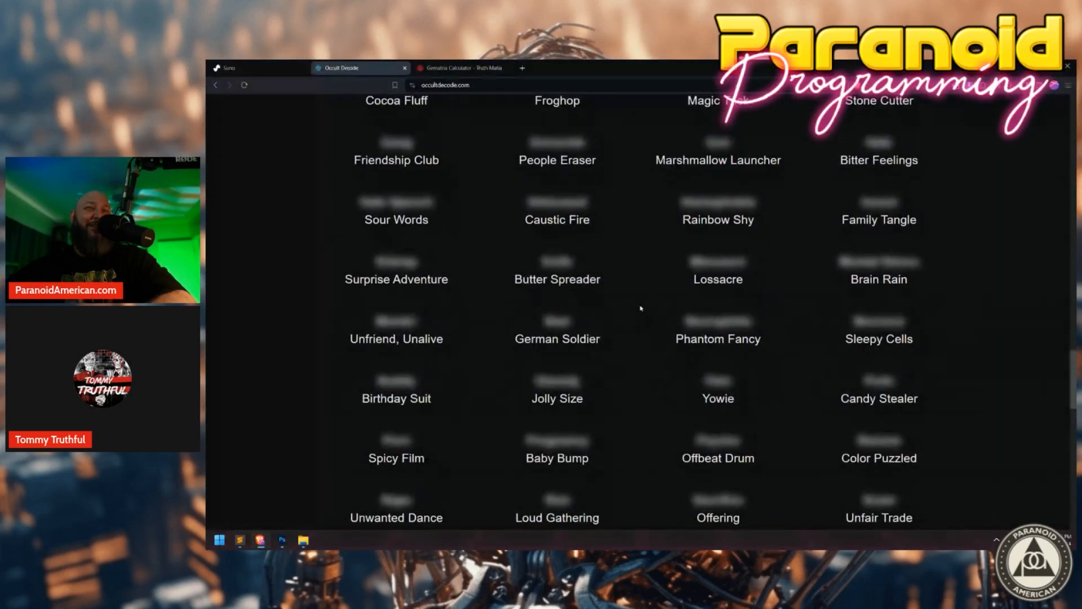
scroll(642, 309, up, 1)
scroll(642, 308, up, 1)
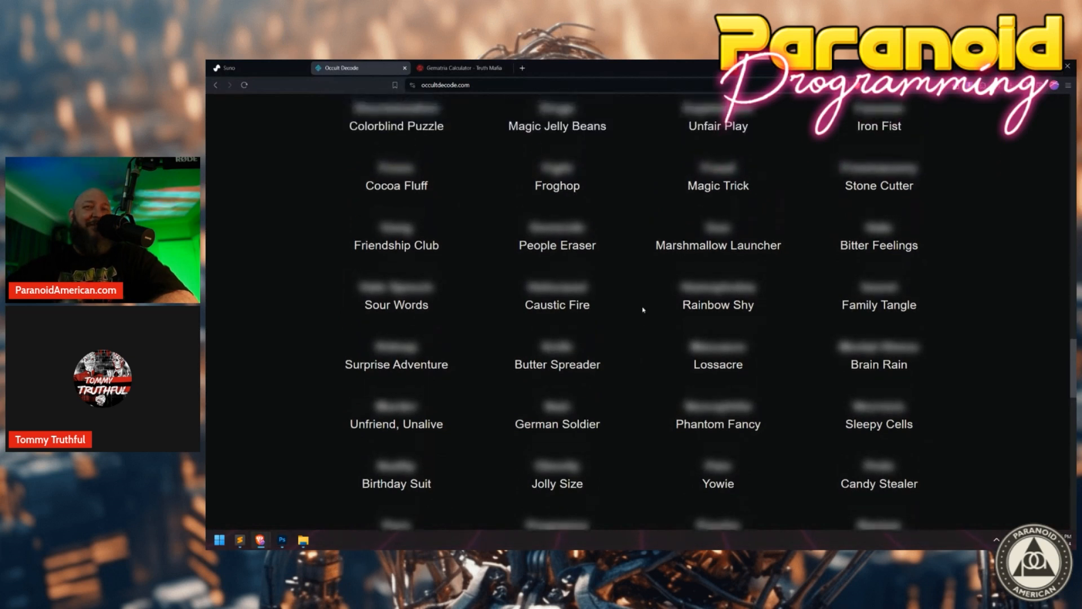
scroll(634, 313, up, 4)
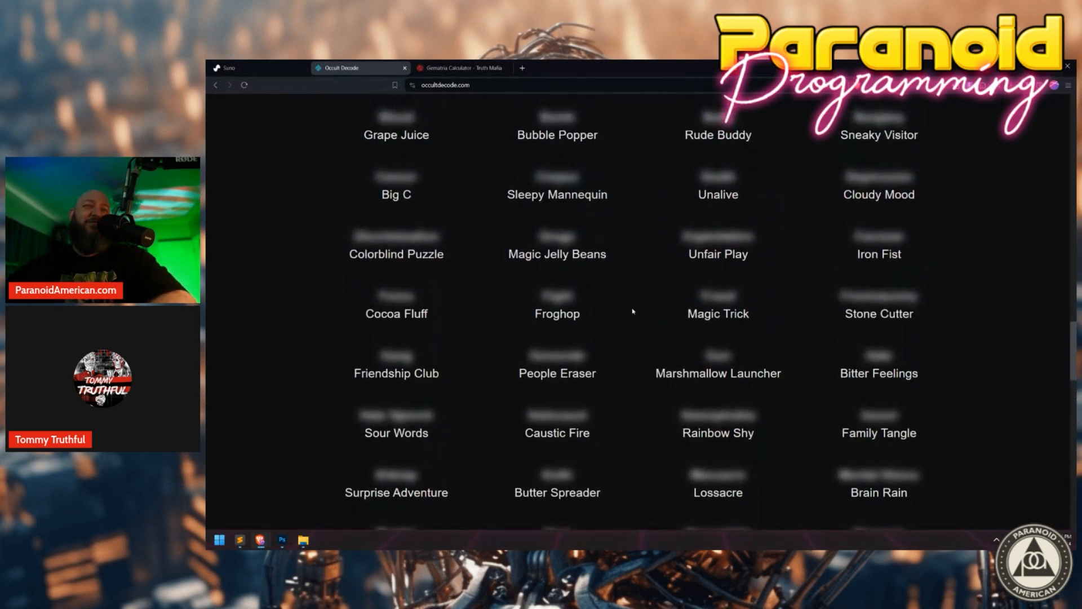
scroll(632, 305, up, 5)
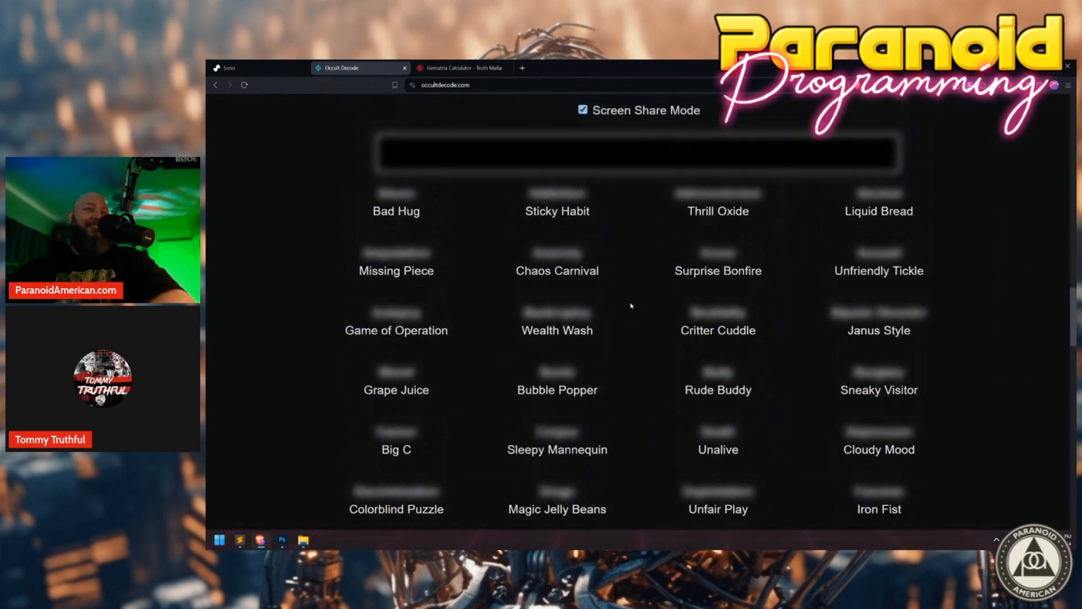
scroll(631, 299, down, 2)
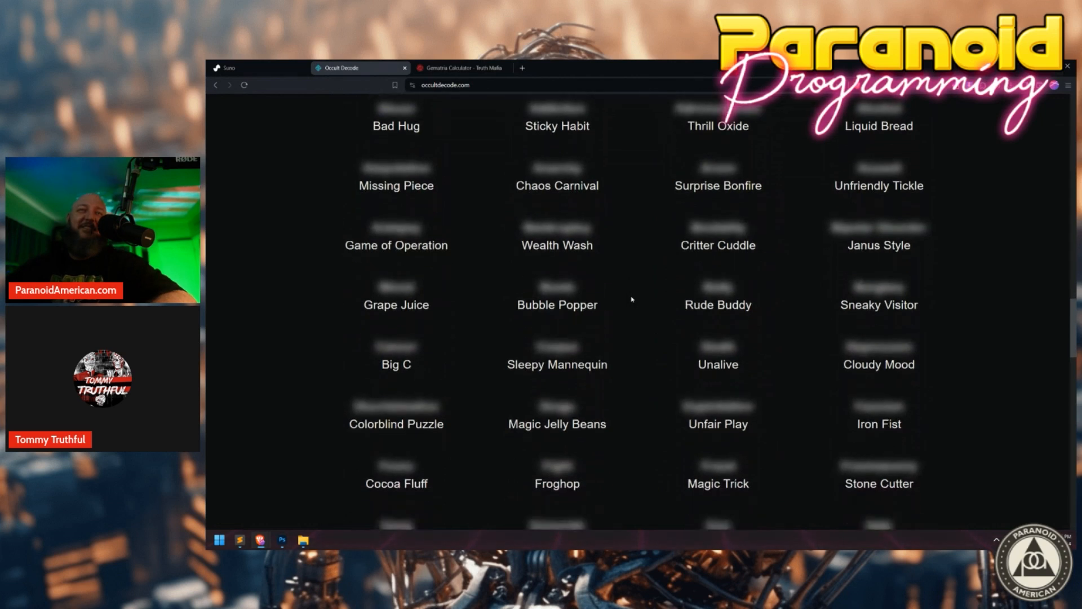
drag(752, 263, 685, 262)
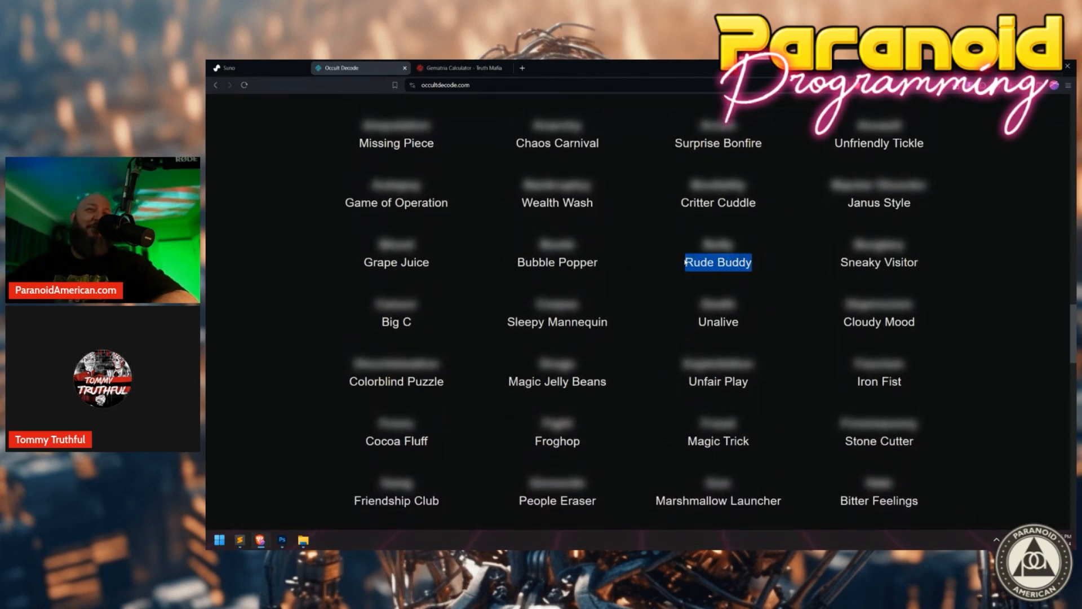
drag(755, 203, 680, 203)
click(672, 204)
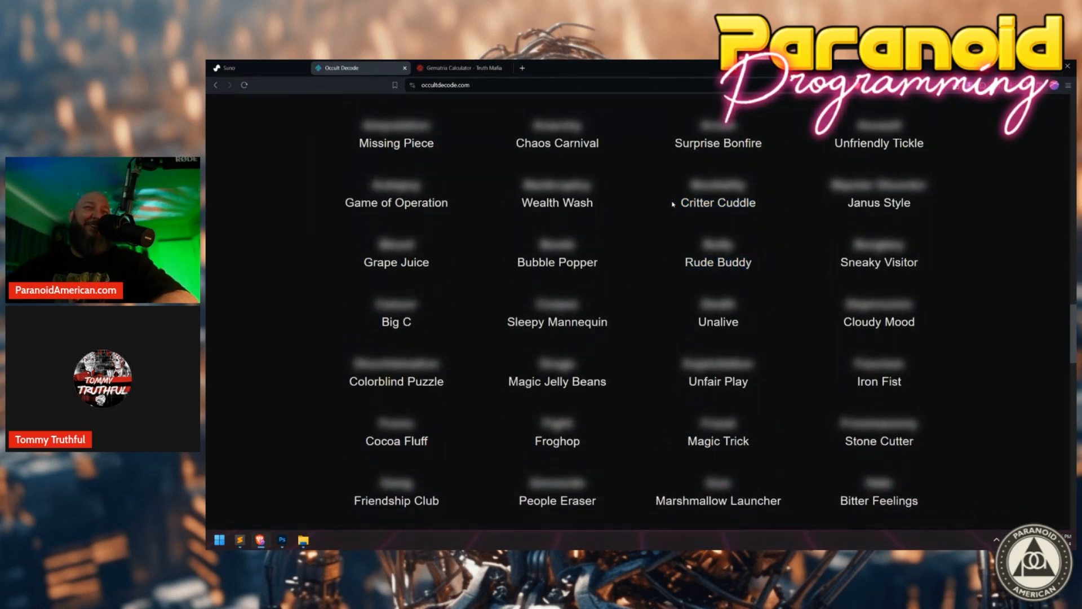
Switch to Suno, play part of the first V2 country version of Numbers of the Universe, and highlight the lyric "where secrets lie".
click(263, 72)
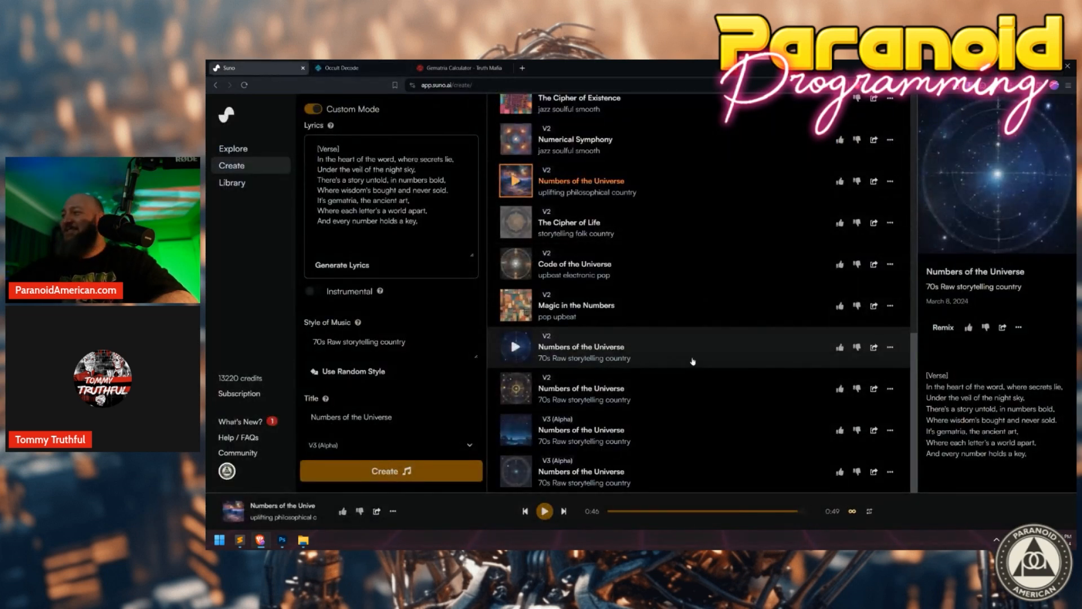
click(514, 349)
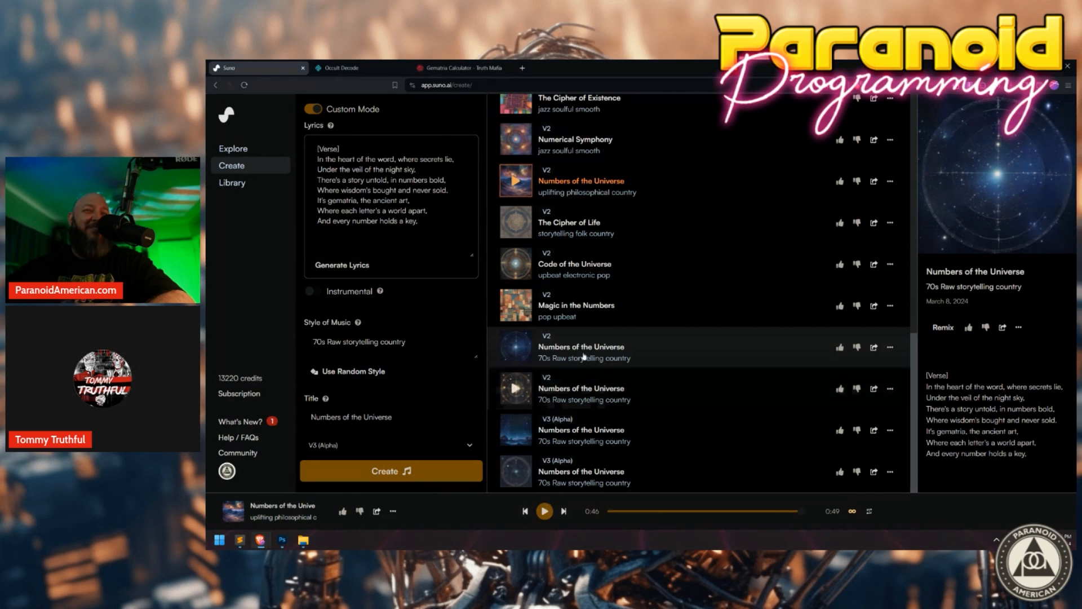
click(515, 349)
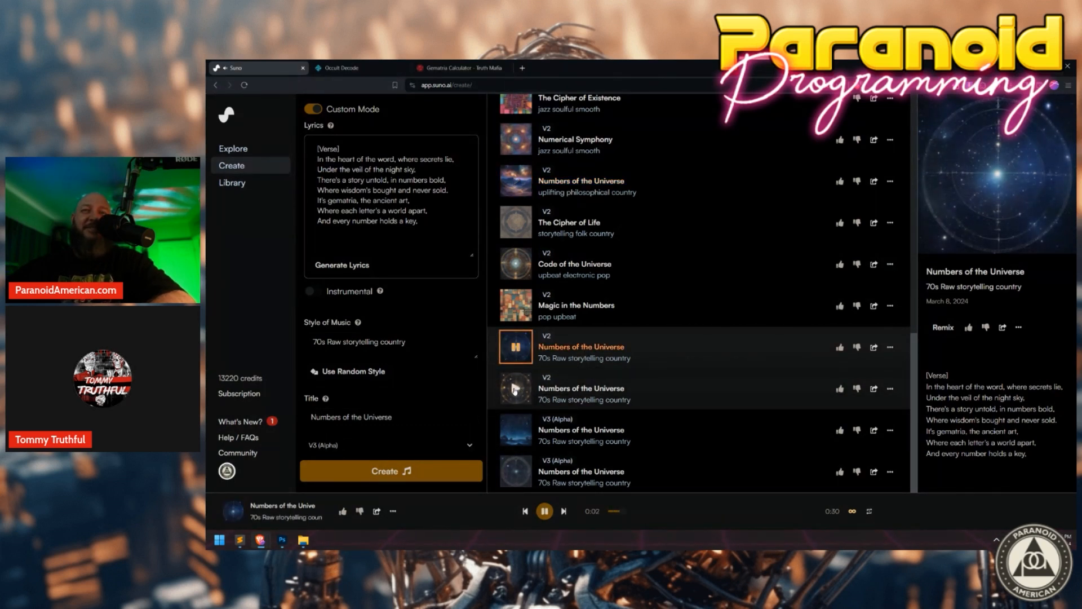
click(515, 353)
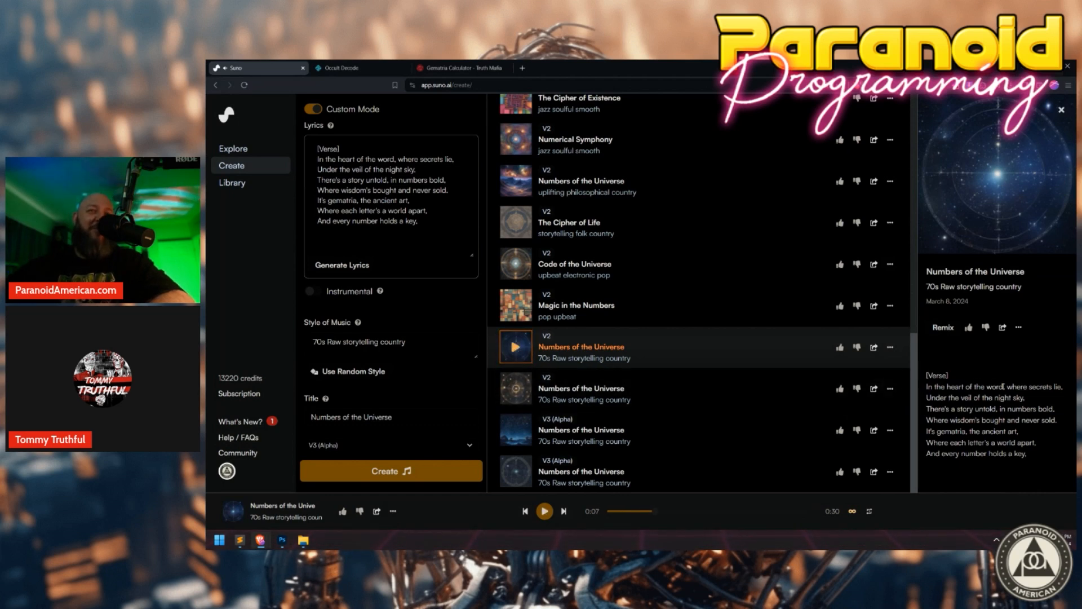
drag(1006, 388, 1063, 388)
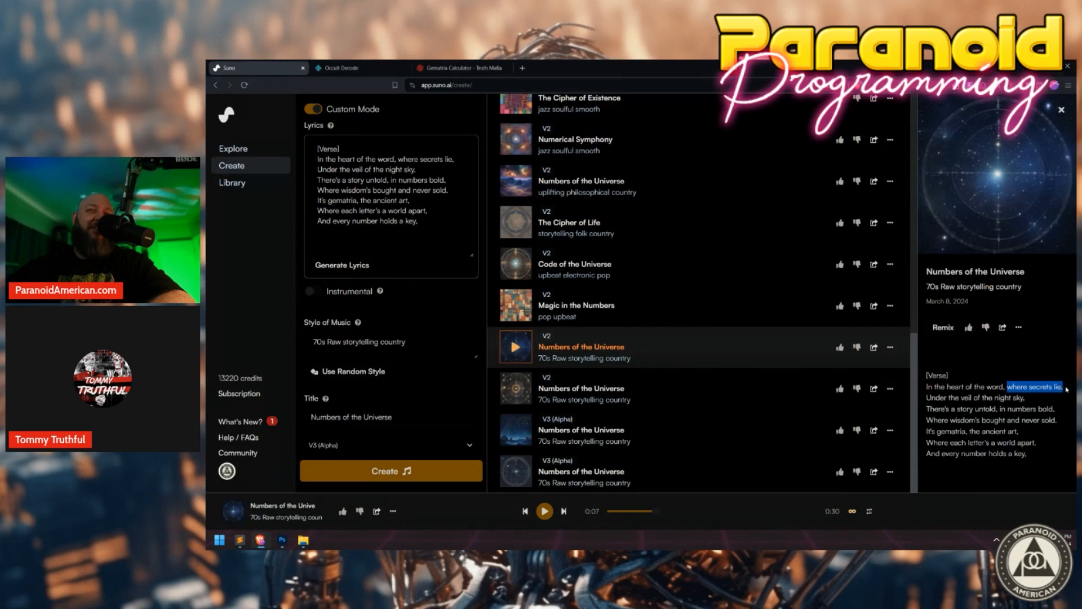
click(1062, 389)
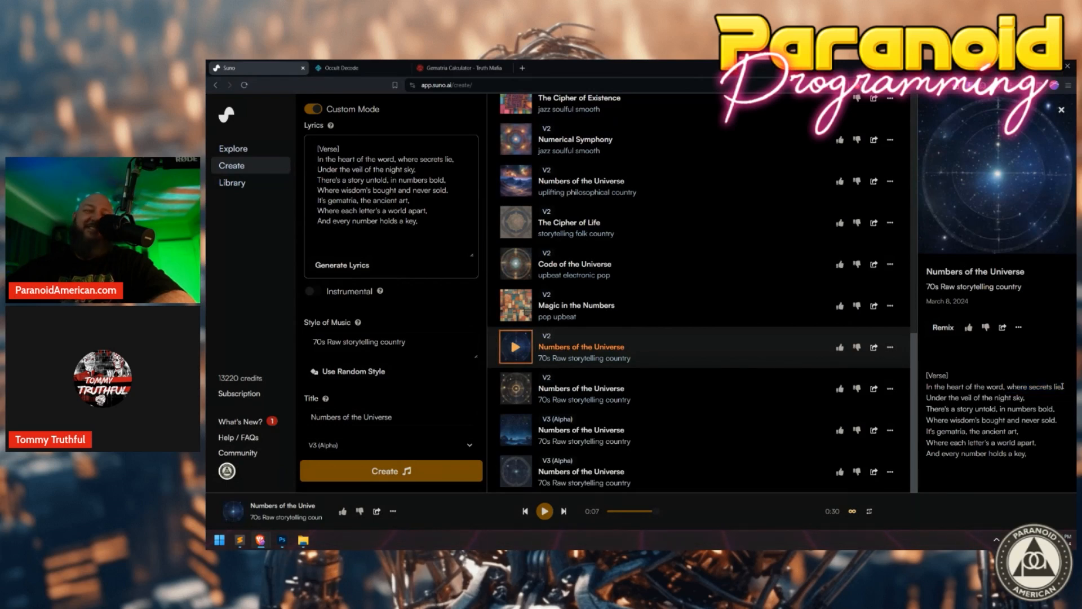
Listen to the second V2 and both V3 (Alpha) country versions of Numbers of the Universe, pausing playback after the last one.
click(523, 399)
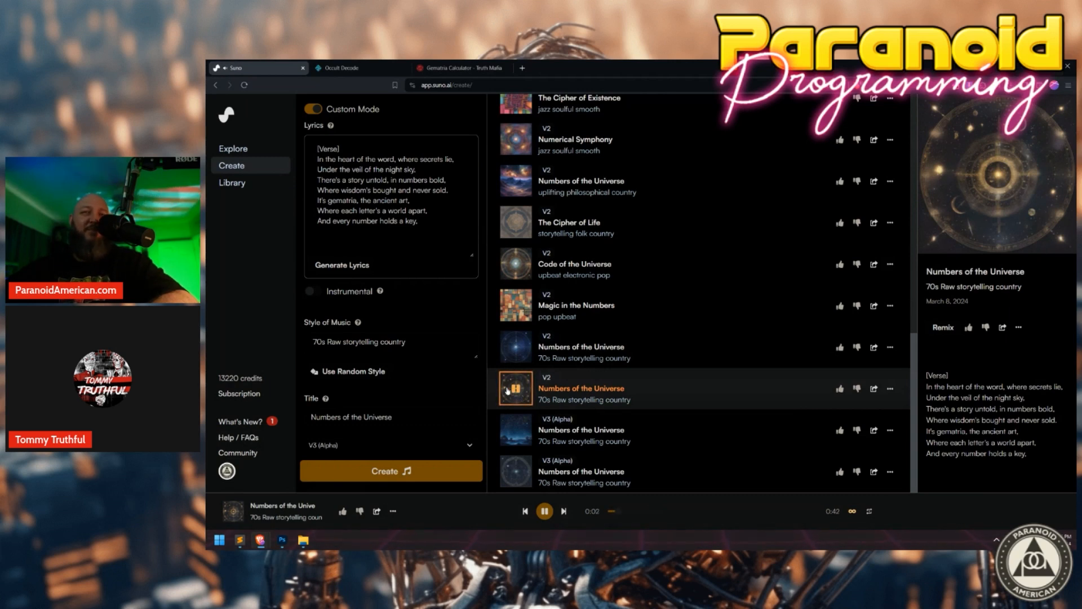
click(514, 430)
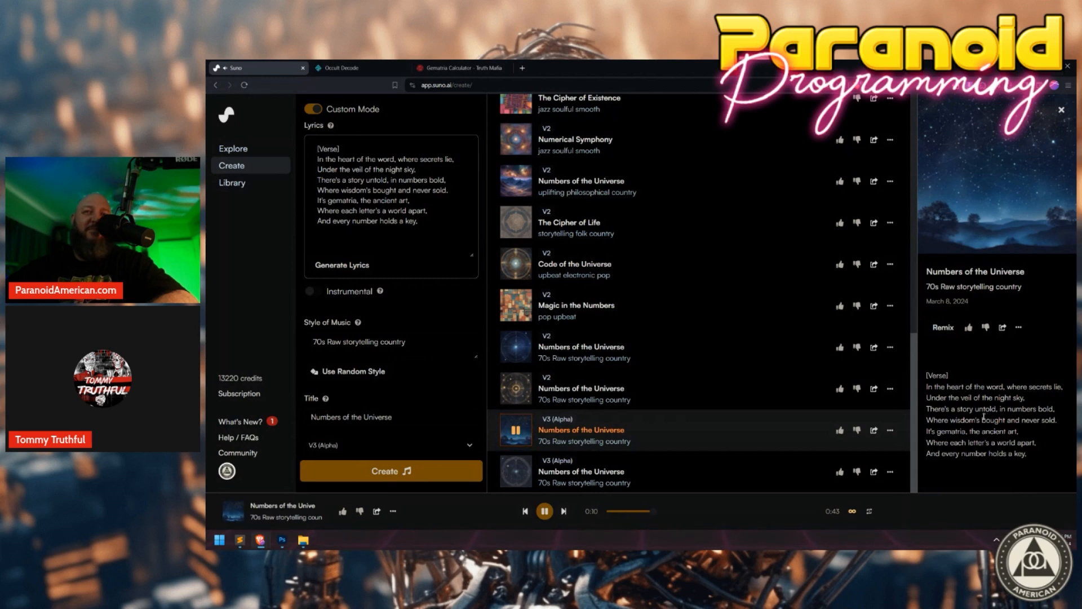
click(514, 431)
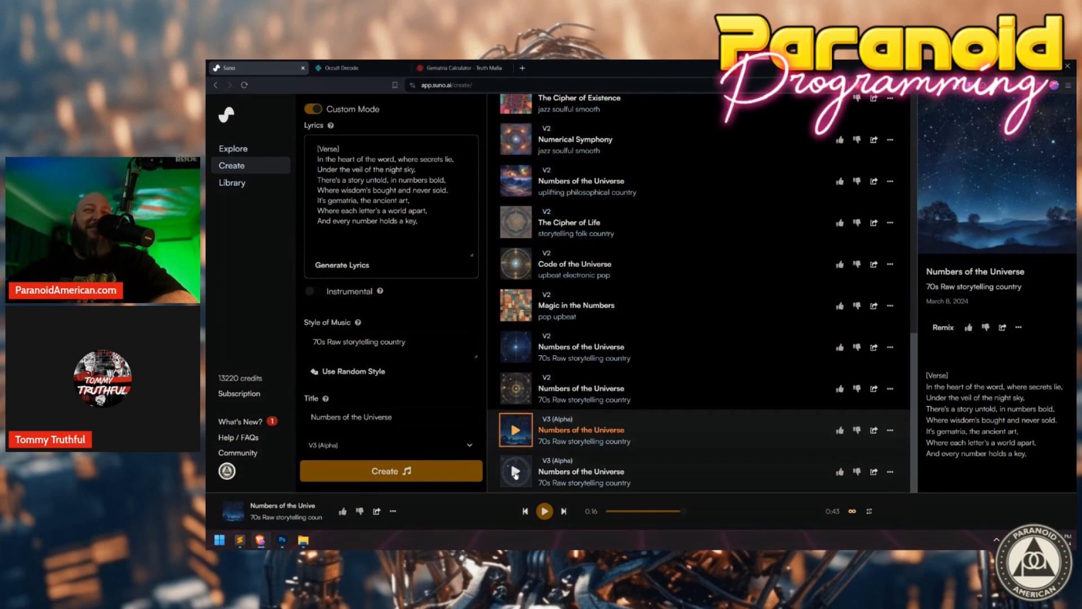
click(515, 473)
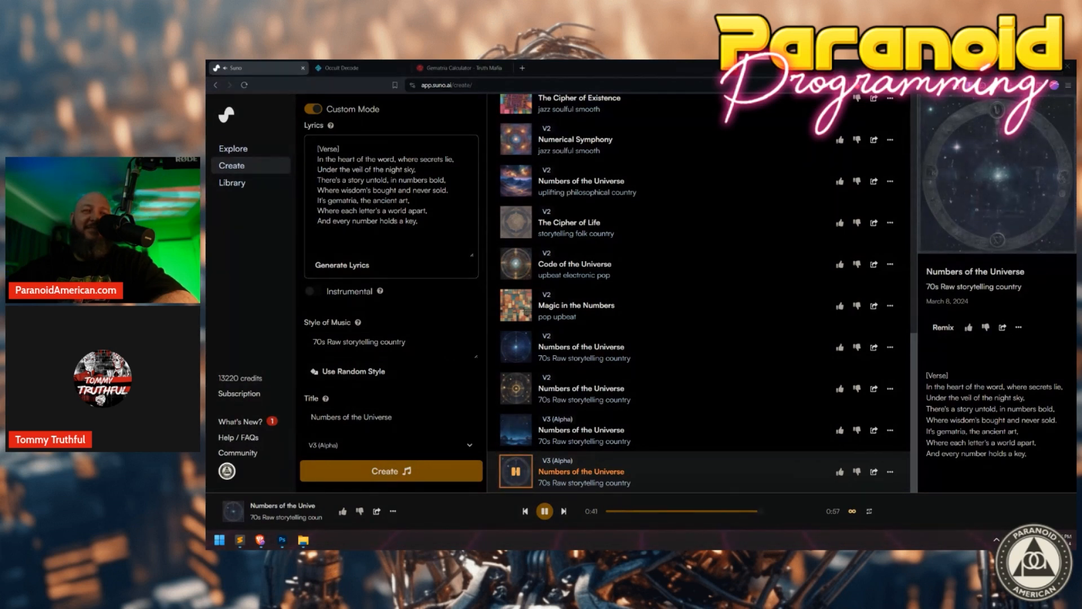
click(545, 510)
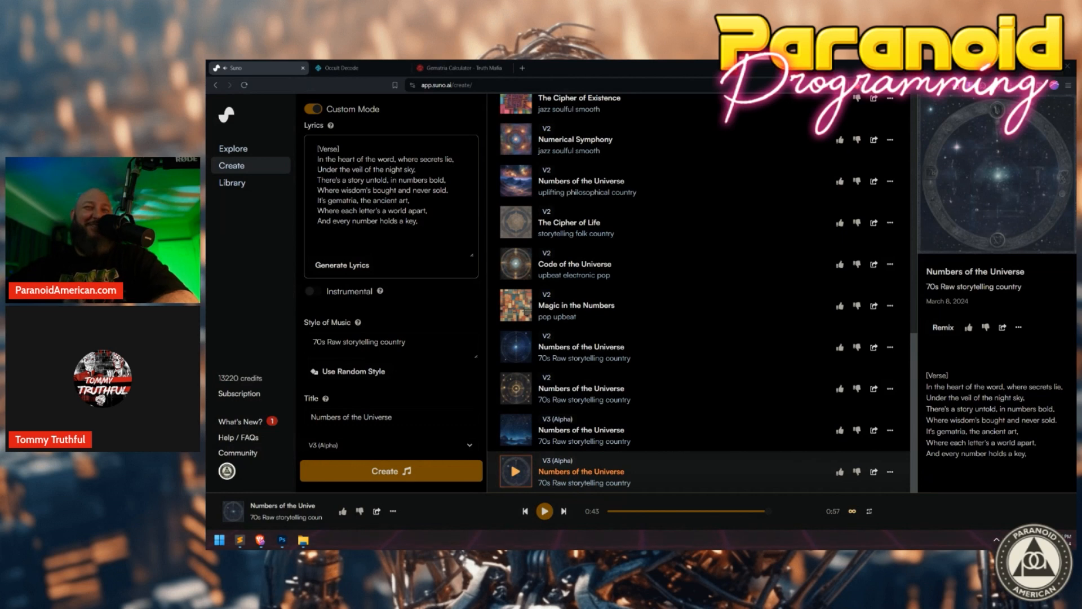
Remix the last country version of Numbers of the Universe, generating V3 (Alpha) songs in the style "reggae dub jamaican".
click(942, 332)
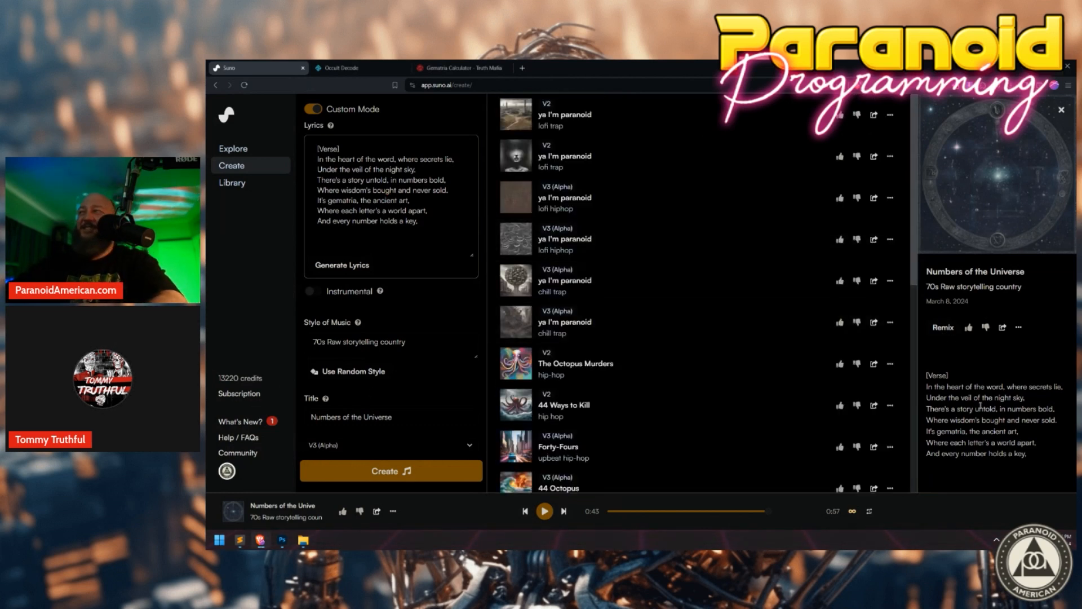
click(405, 342)
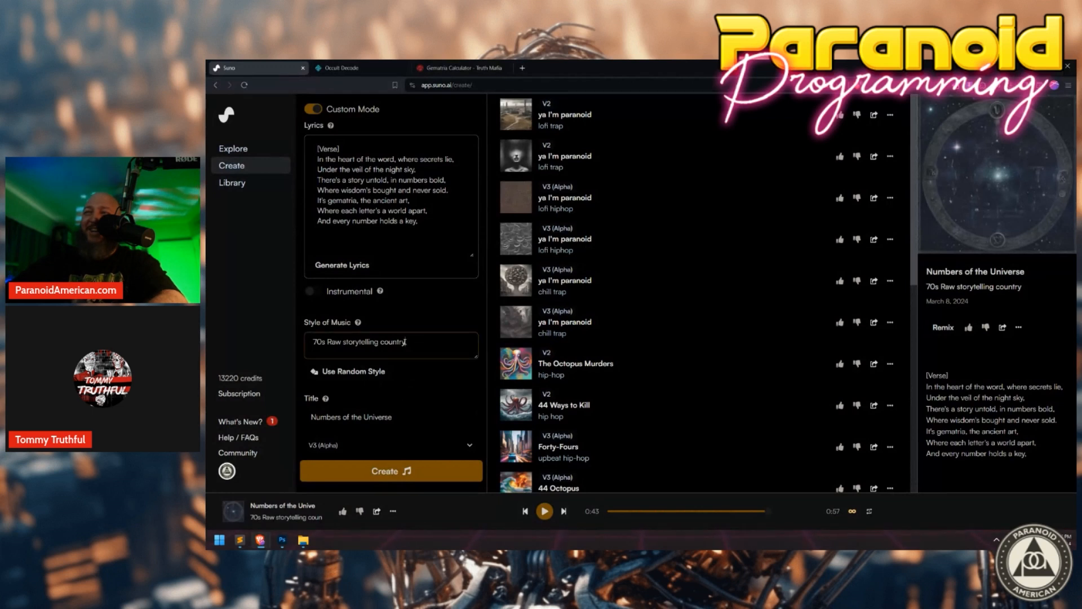
drag(405, 342, 310, 337)
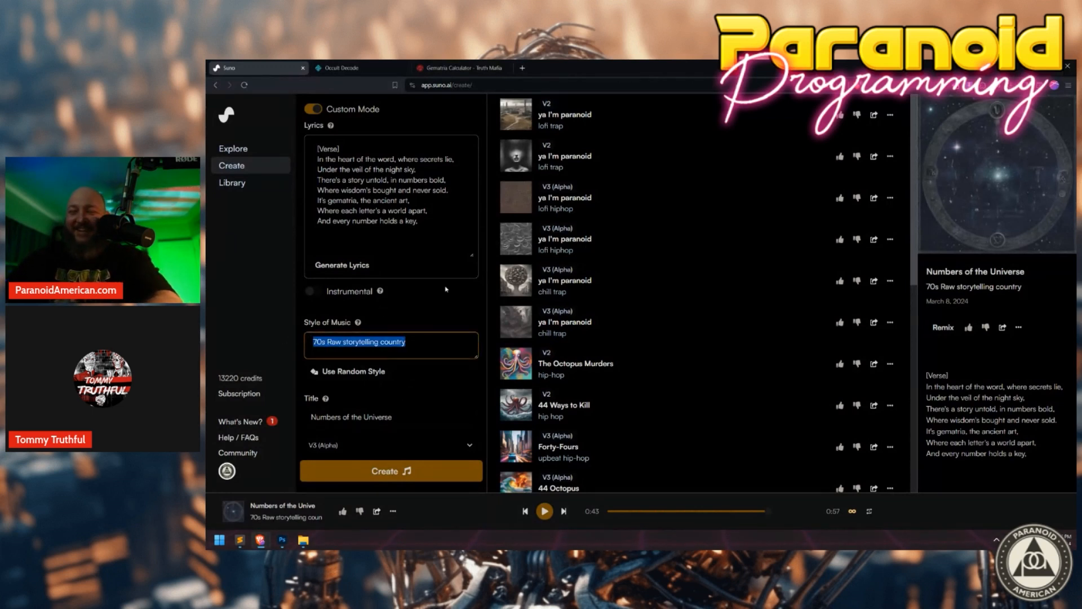
text(re)
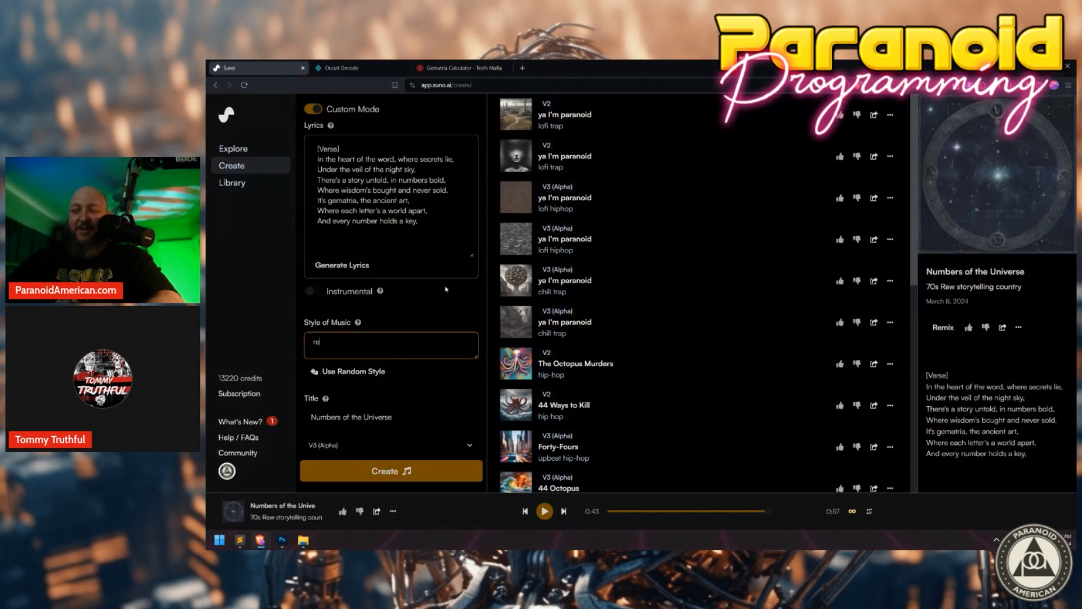
text(ggae dub j)
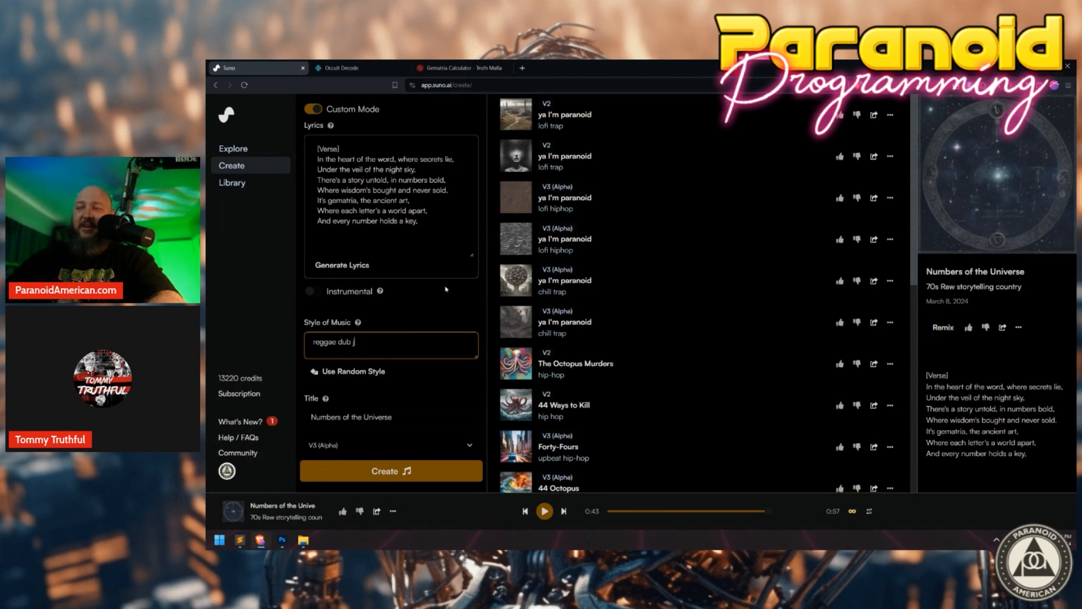
text(amaican)
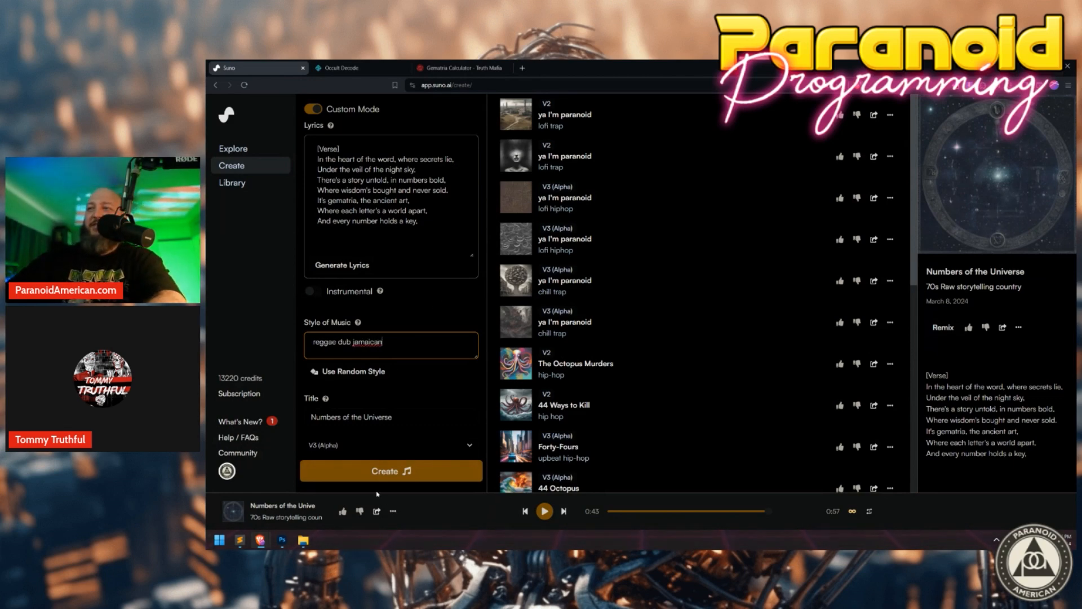
click(375, 471)
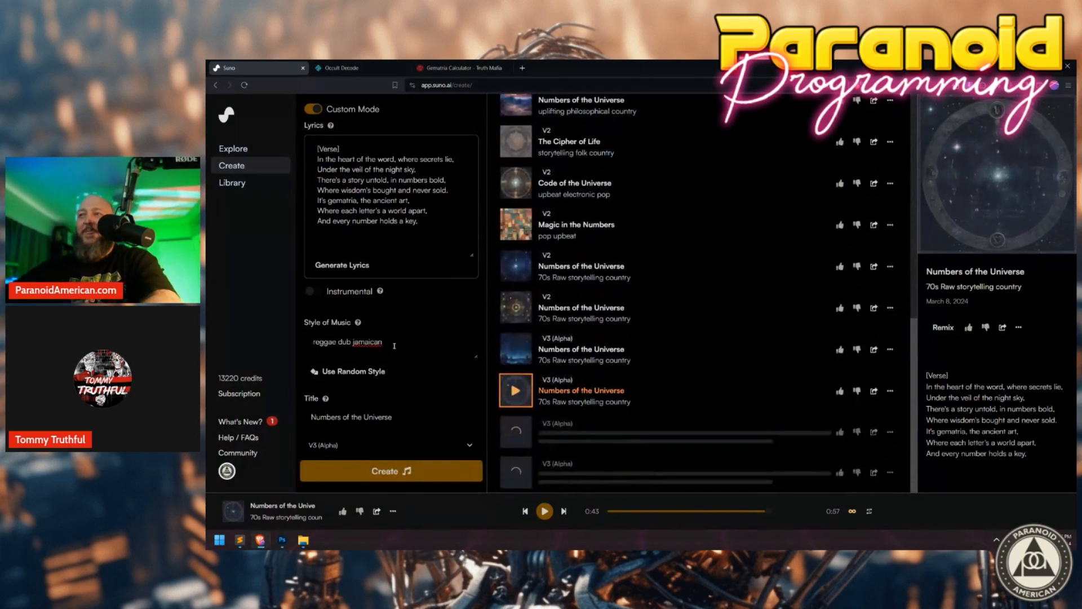
Change the style of music to "reggae punk ska" and generate another pair of Numbers of the Universe songs.
drag(395, 345, 226, 334)
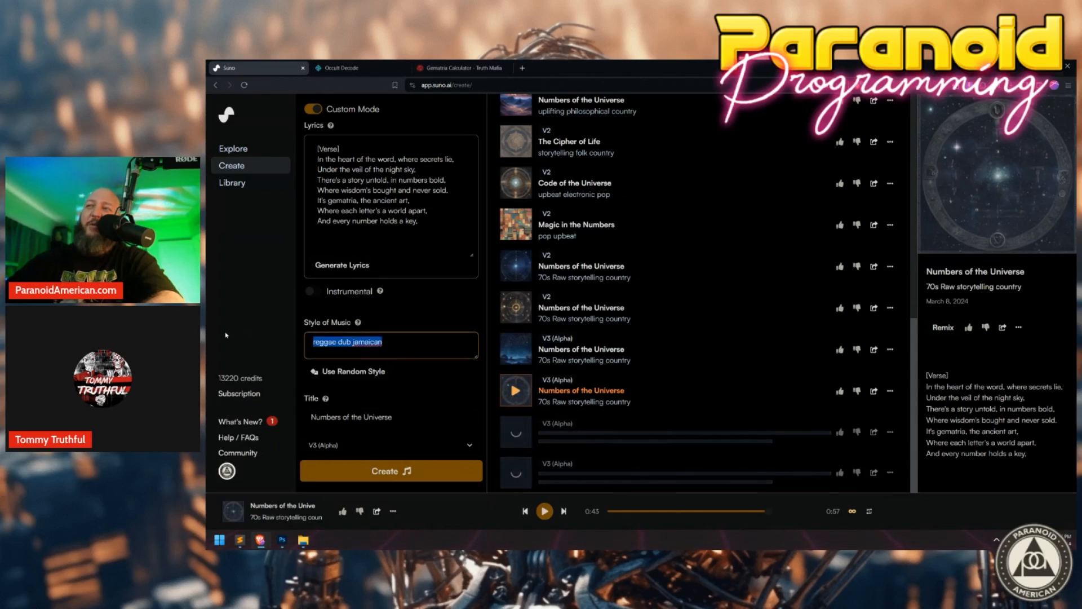
text(regga)
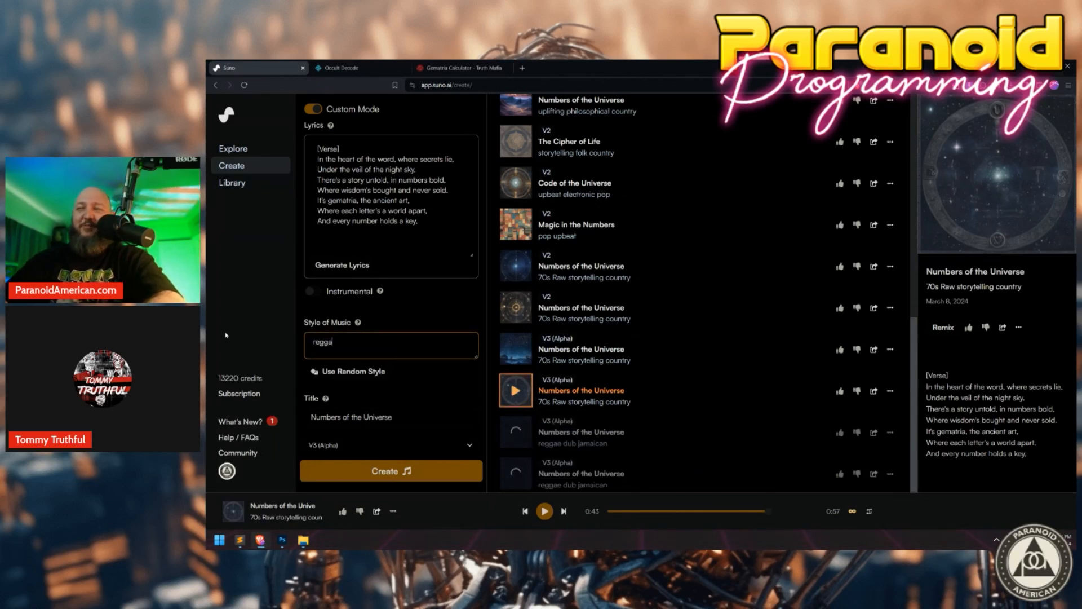
text(e punk)
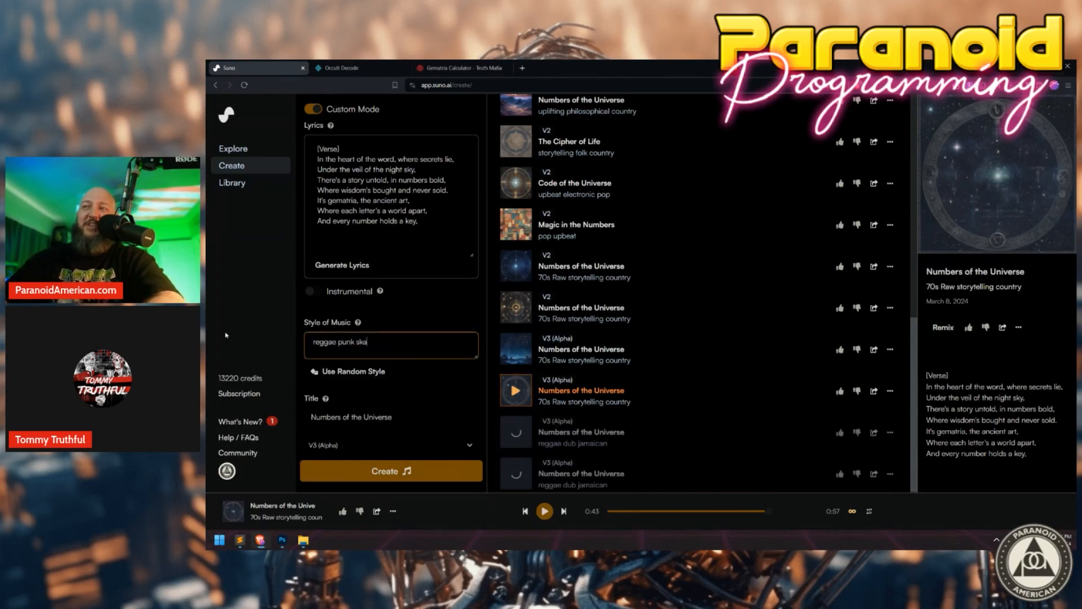
text( ska)
click(393, 476)
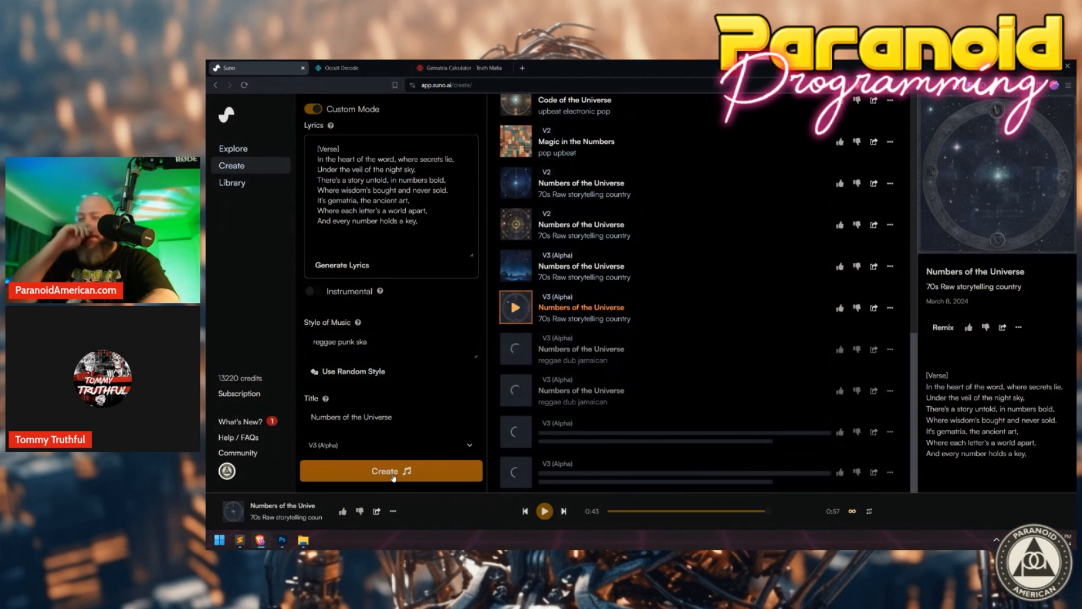
Set the song model version to V2.
click(333, 446)
click(316, 457)
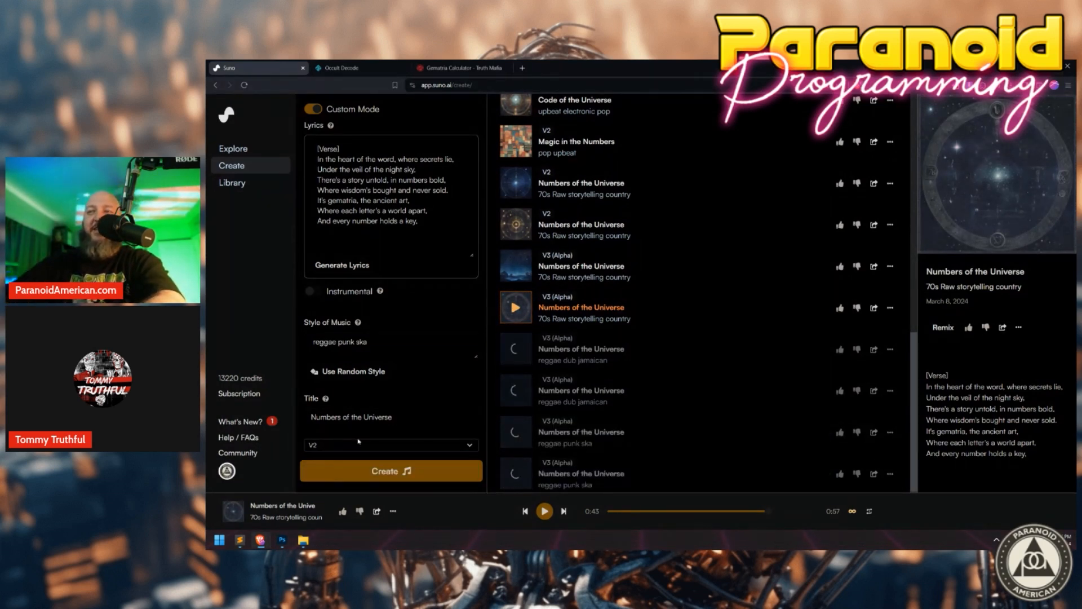
click(314, 447)
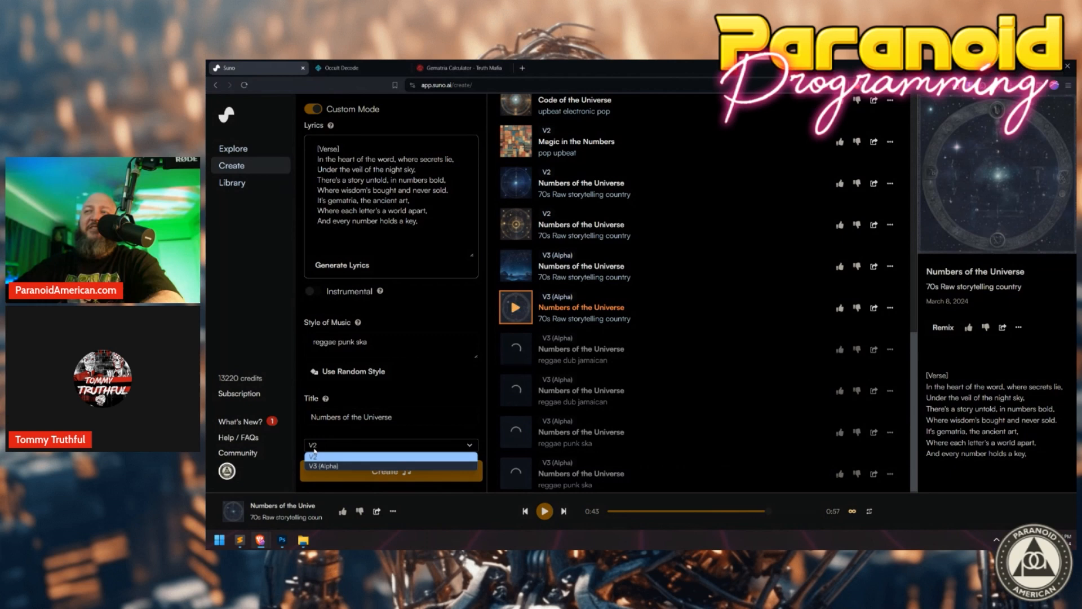
click(322, 455)
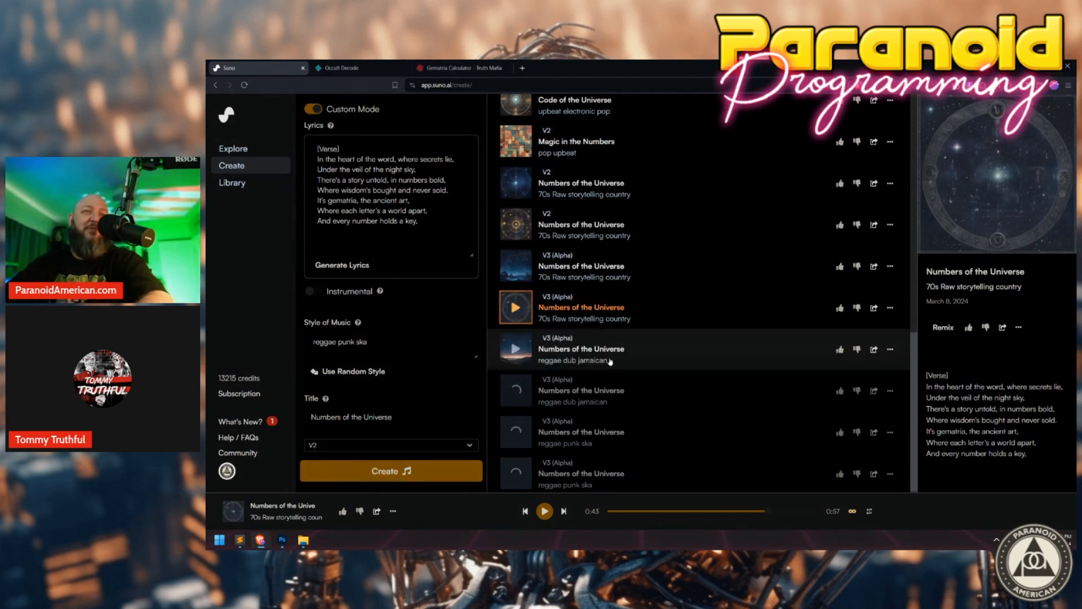
Listen to both "reggae dub jamaican" versions of Numbers of the Universe, highlight the verse's first two lines, and pause playback.
click(514, 351)
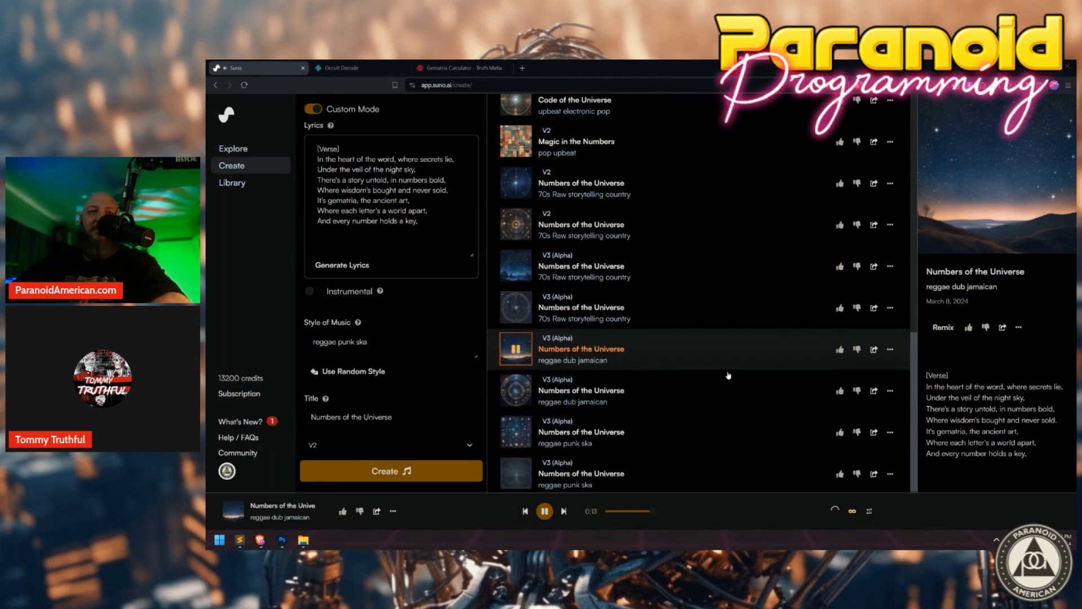
drag(1024, 398, 926, 387)
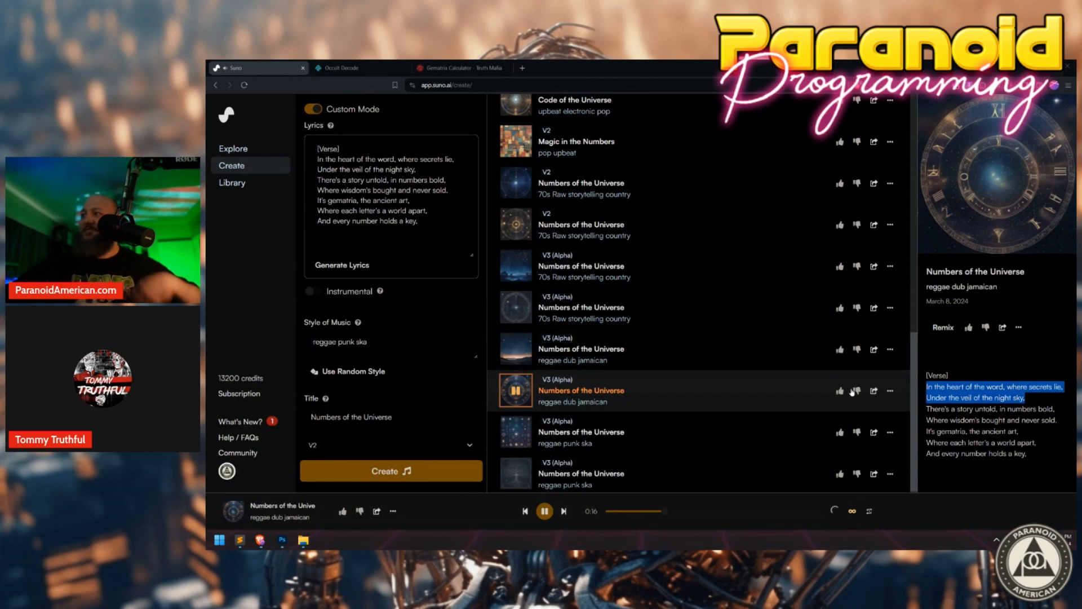
click(874, 391)
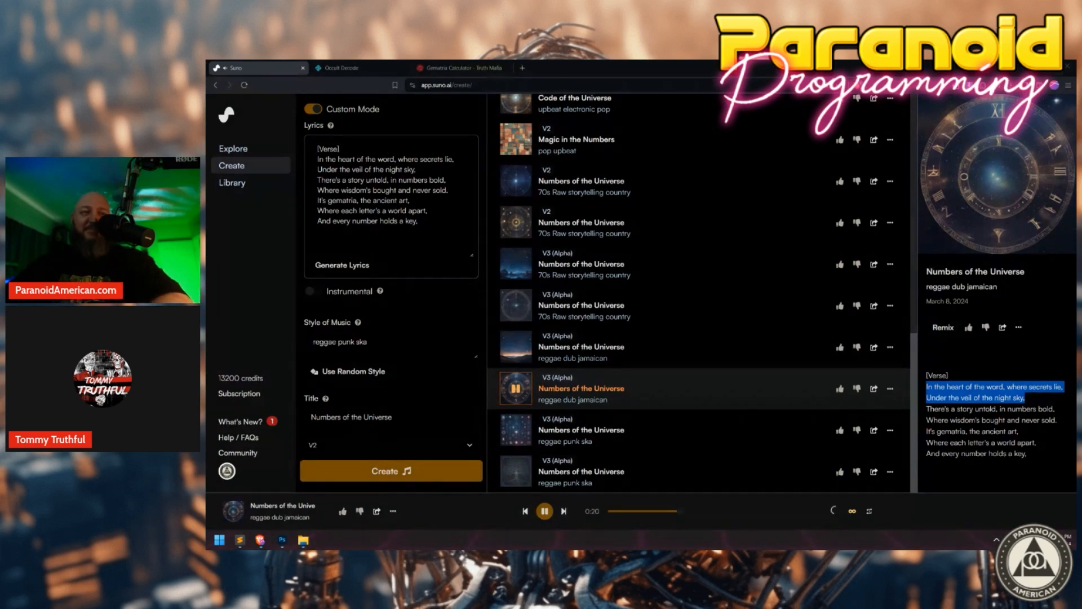
click(514, 391)
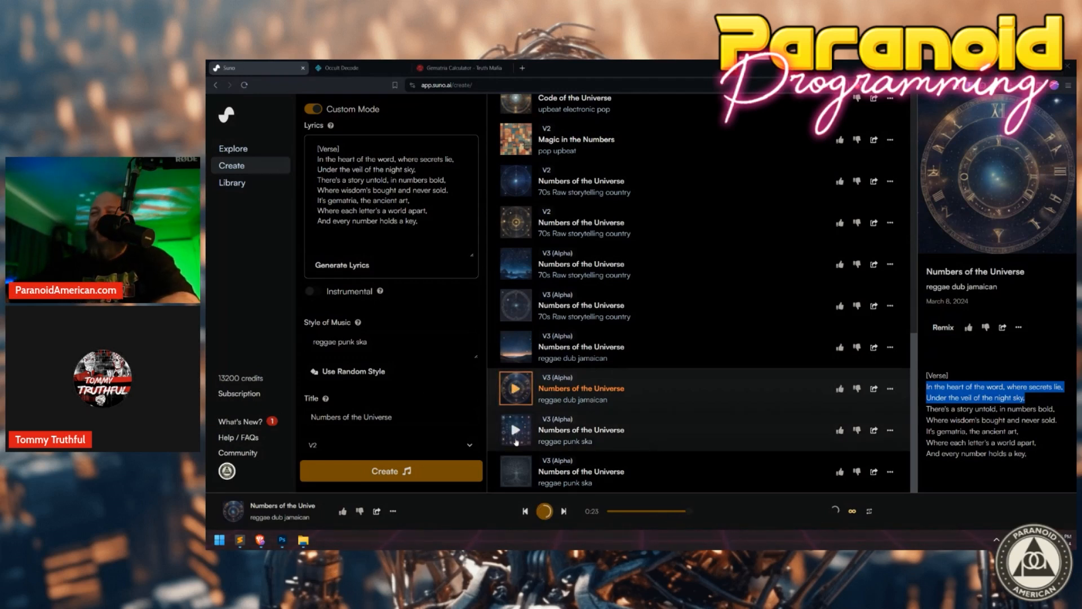
Listen to part of both "reggae punk ska" versions of Numbers of the Universe, pausing playback after the second.
click(515, 439)
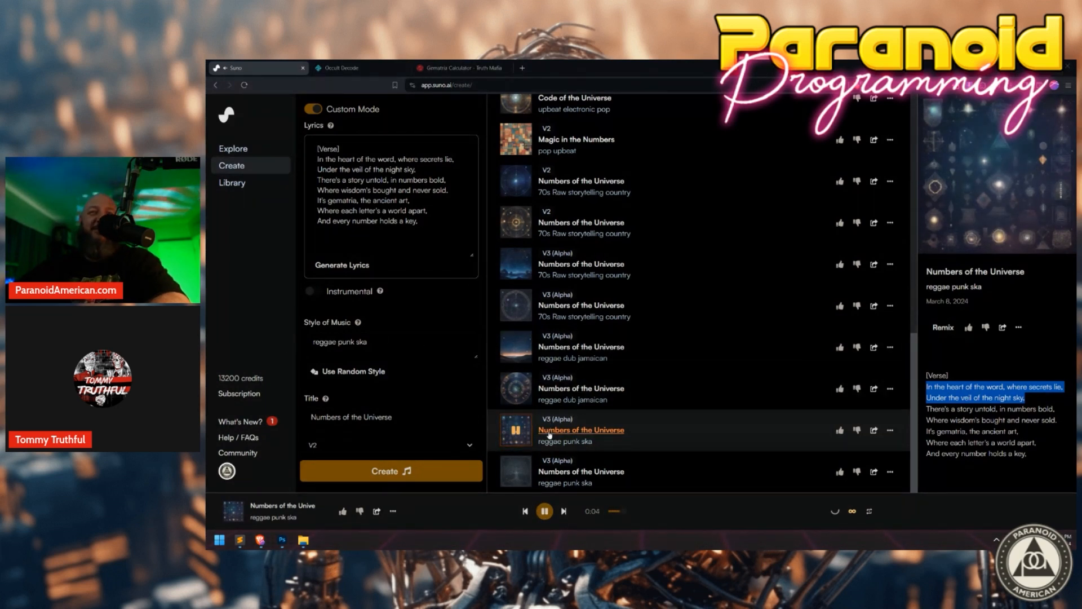
click(514, 472)
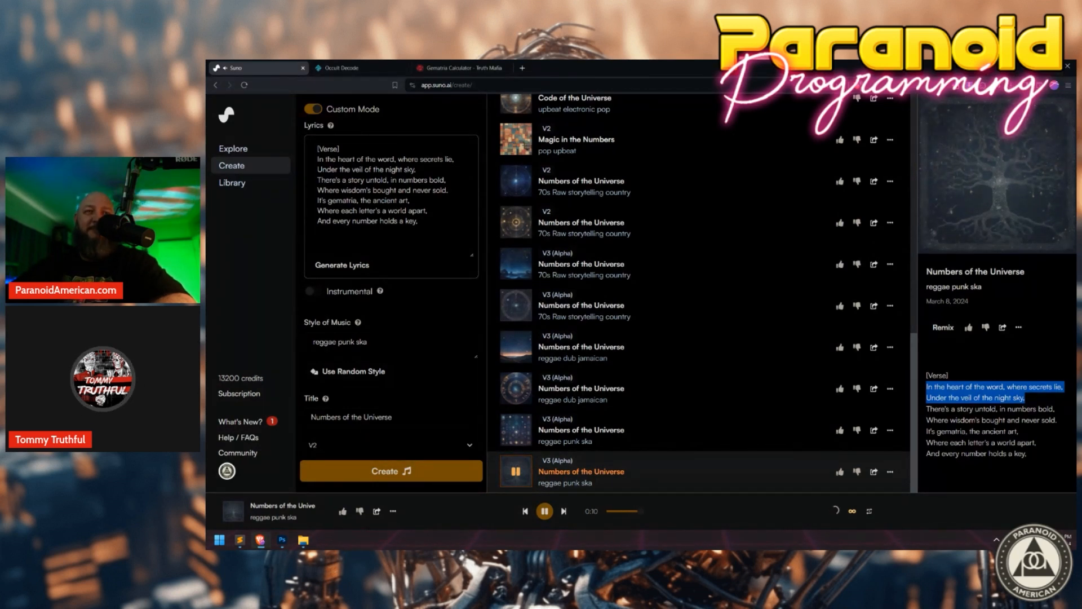
click(544, 511)
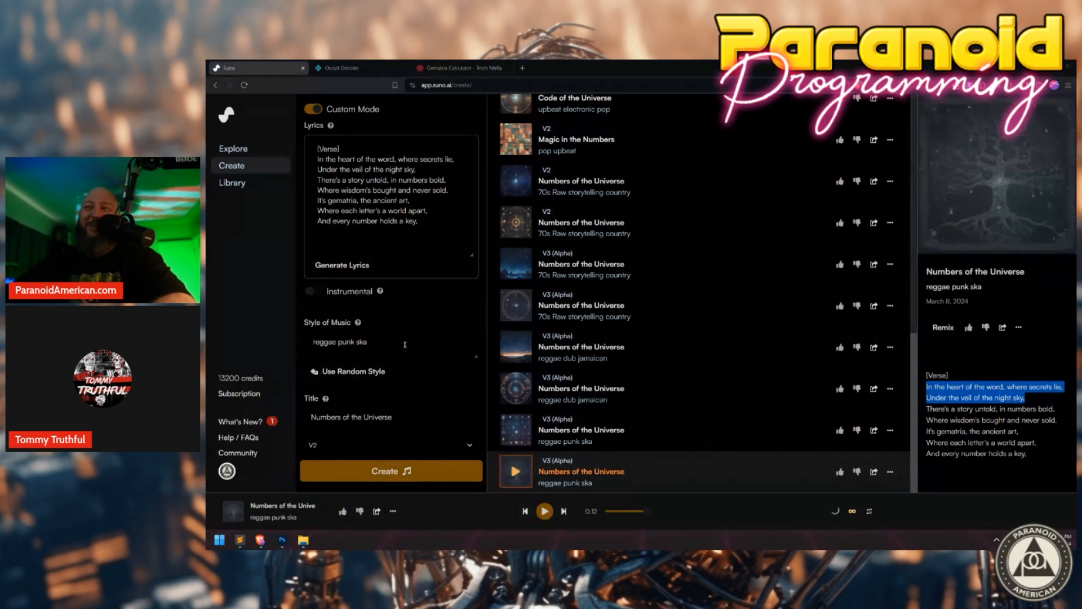
Generate V2 versions of Numbers of the Universe in the style "deep evil Jamaican dub reggae", correcting the capitalization of "Jamaican".
triple_click(387, 343)
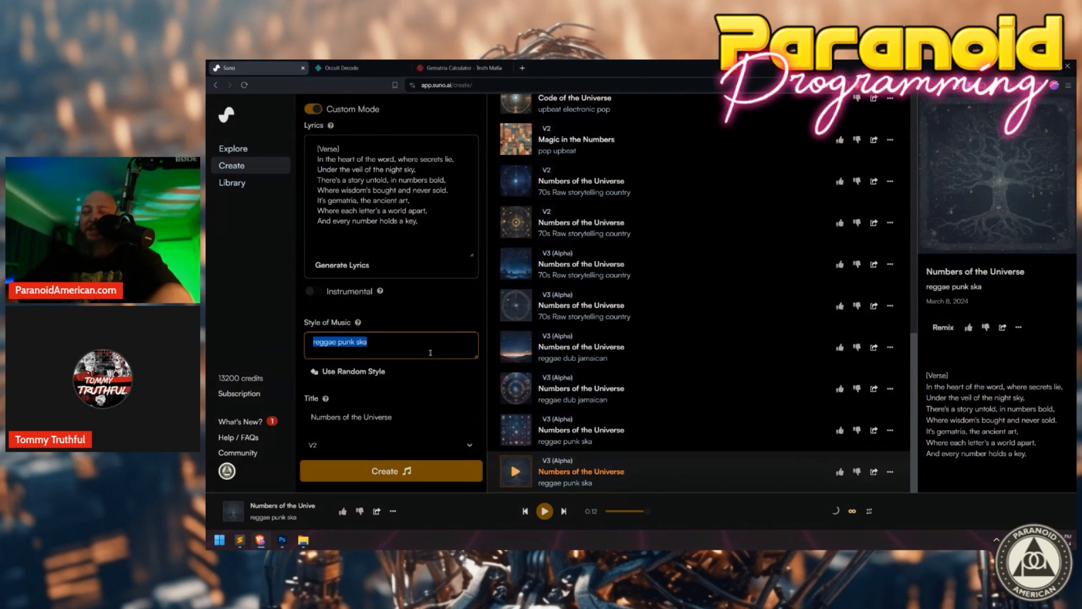
text(deep )
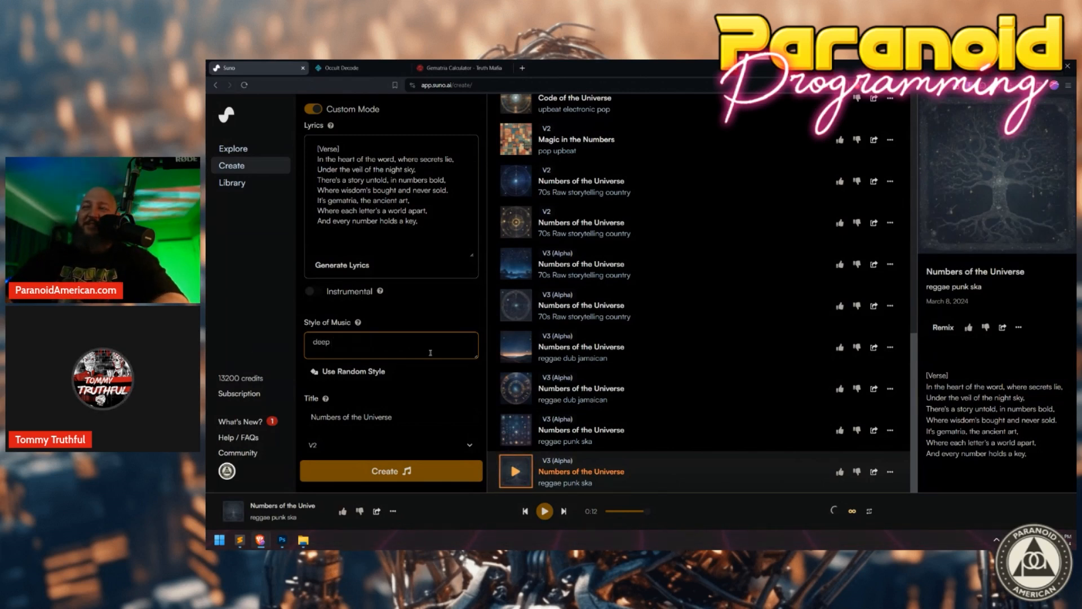
text(evil jamaican dub)
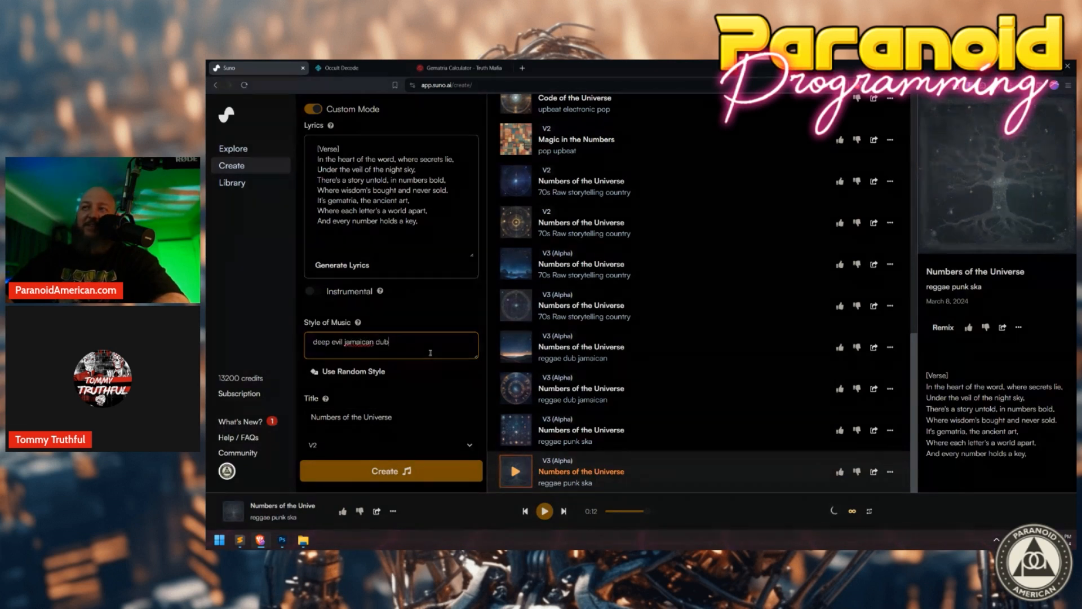
right_click(347, 339)
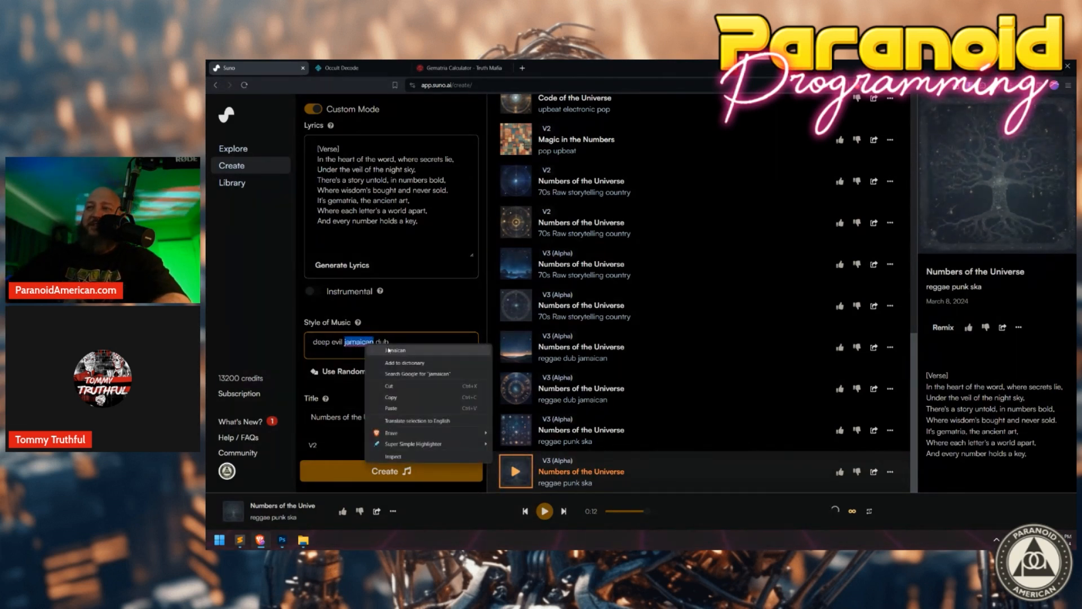
click(406, 347)
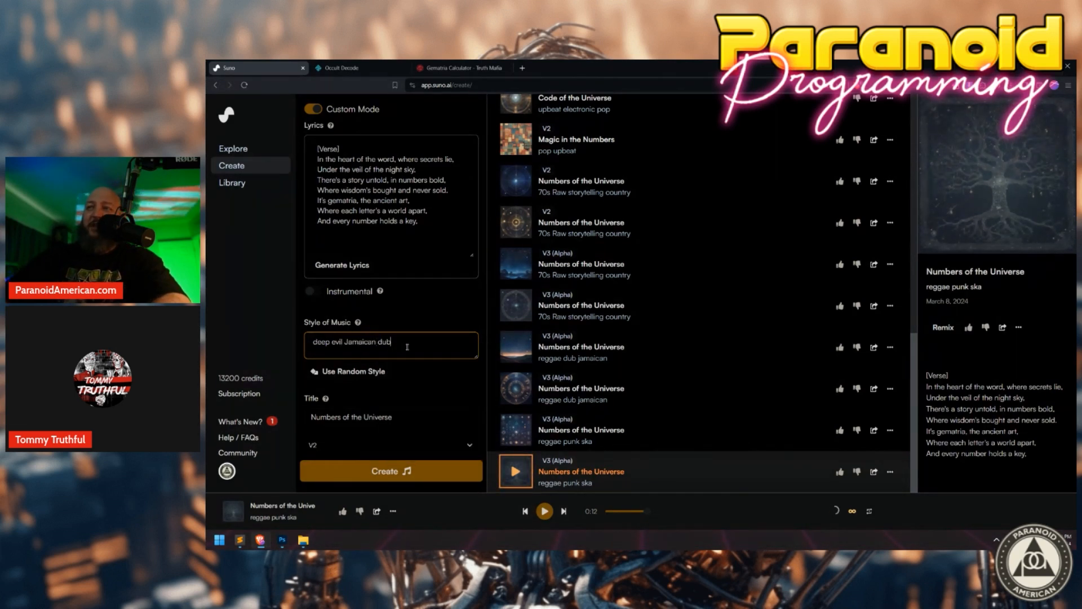
click(360, 476)
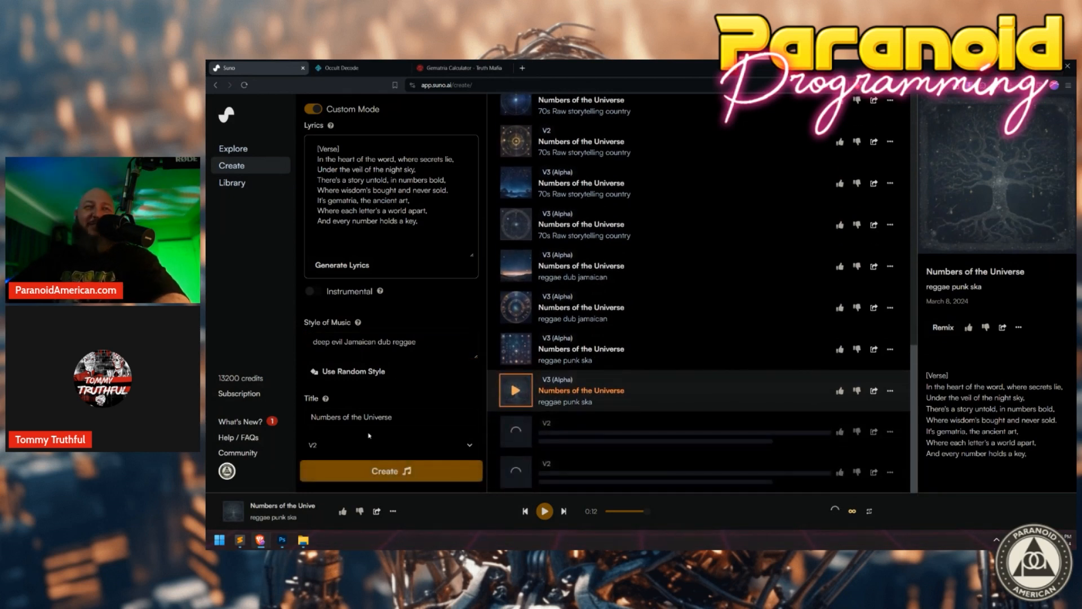
Replace "deep evil" with "mysterious" in the style of music and generate the "mysterious Jamaican dub reggae" versions.
drag(346, 341, 313, 342)
text(myst)
text(erious)
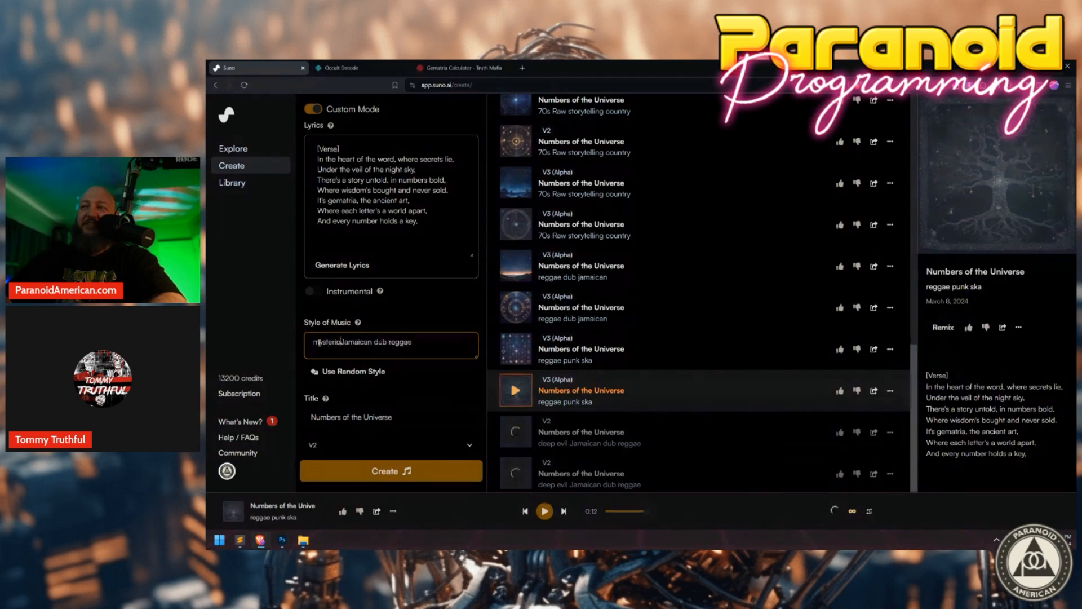
click(390, 474)
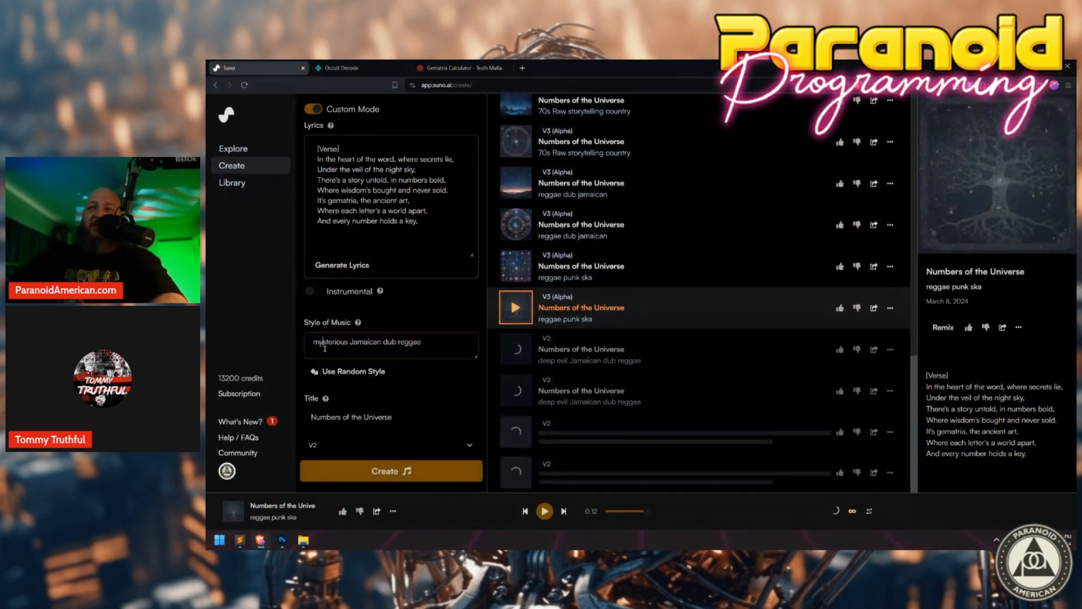
Generate versions in the style "haunting Jamaican dub reggae" and open the details of the first "deep evil Jamaican dub reggae" song.
double_click(324, 342)
text(haunting)
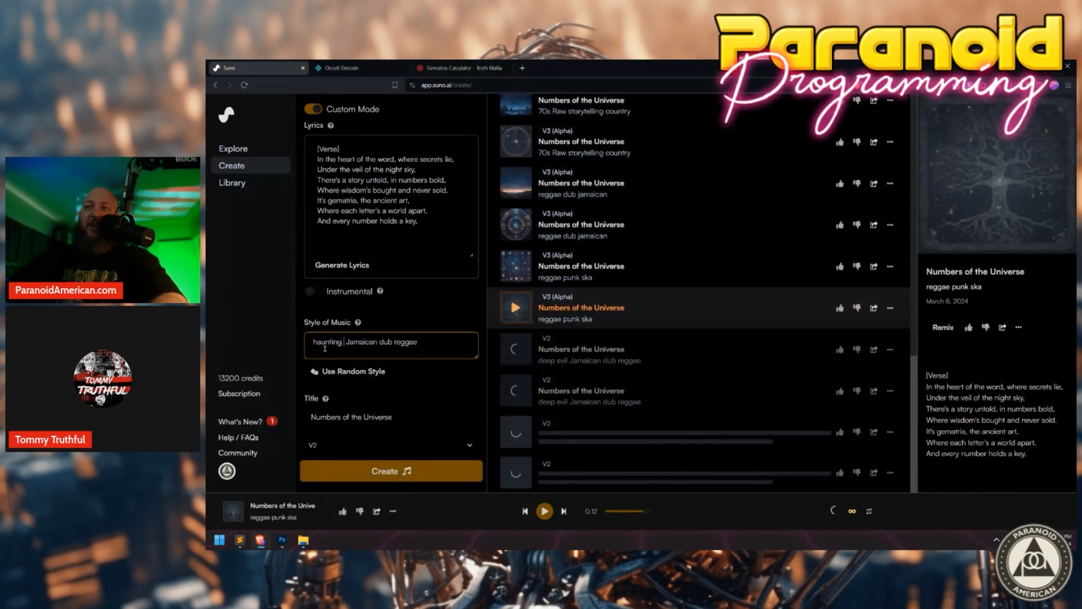
click(390, 470)
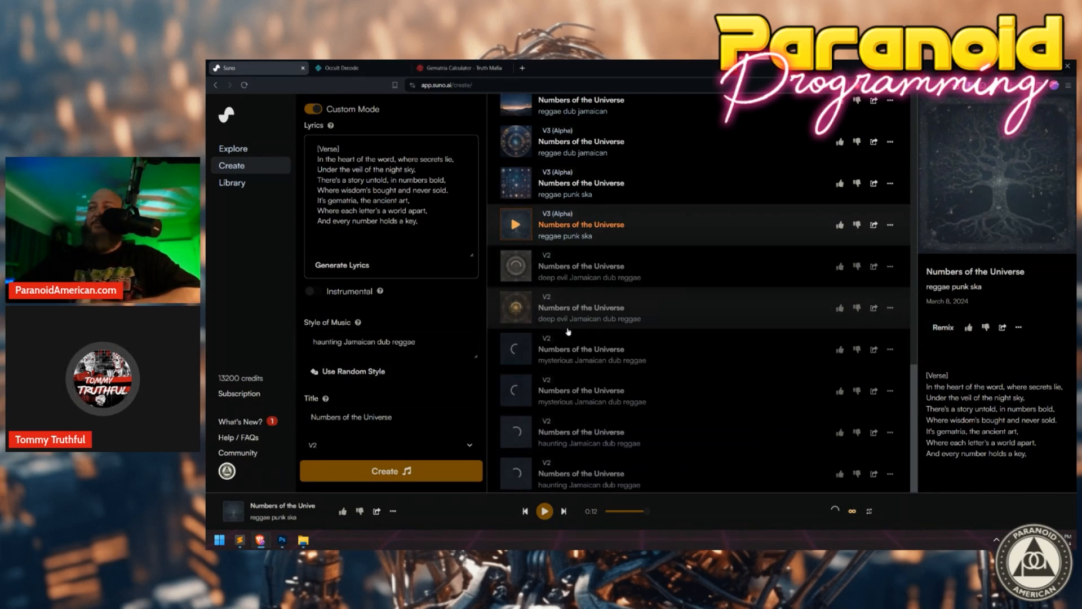
click(540, 270)
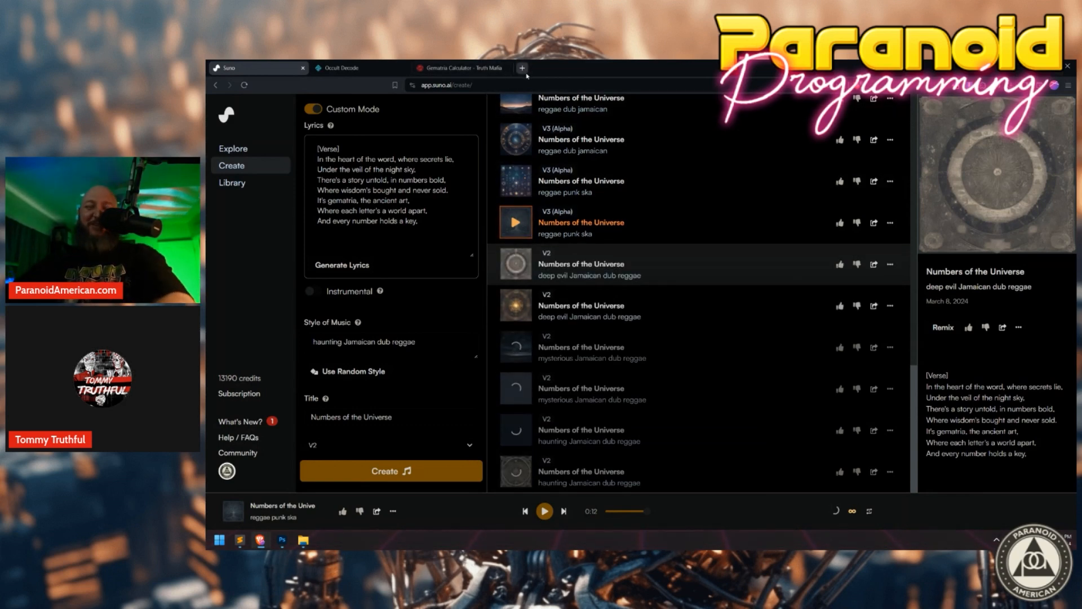
Open hiphopproduction.com in a new browser tab and look over the Sound Scientists music links.
click(526, 73)
text(hiphopproduction.com)
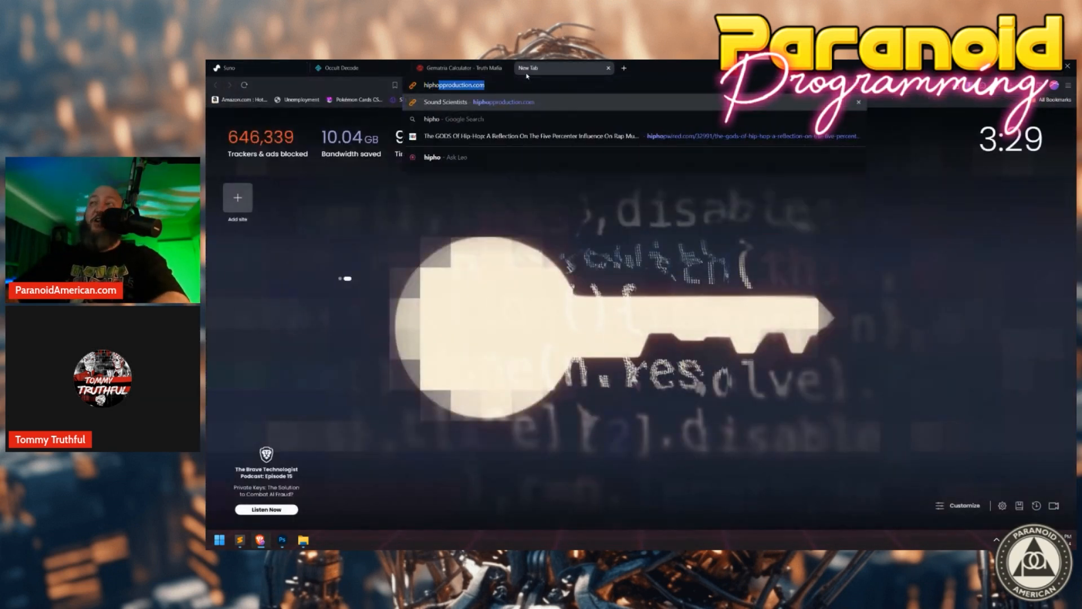
key(Return)
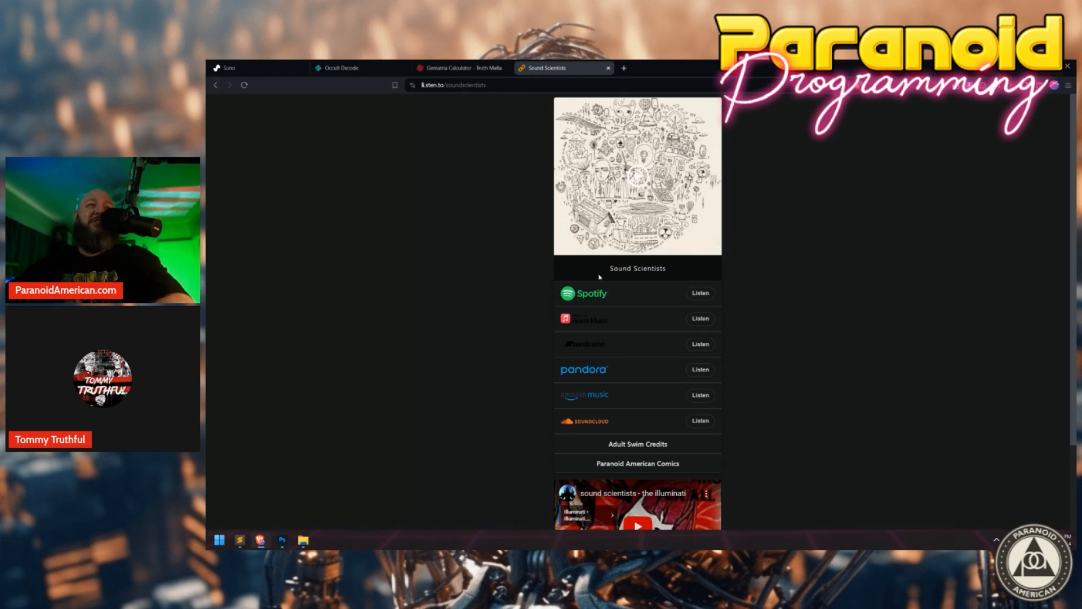
scroll(593, 297, down, 1)
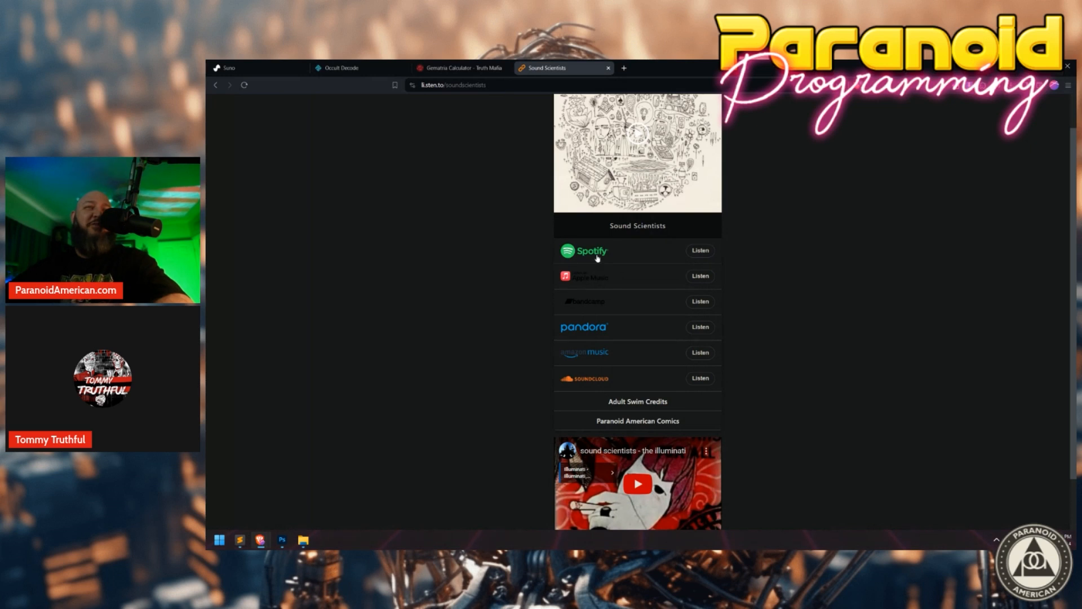
Open the Adult Swim Credits link on the Sound Scientists page and look over the enlarged list of BumpWorthy bumps.
scroll(597, 258, down, 1)
scroll(590, 294, up, 2)
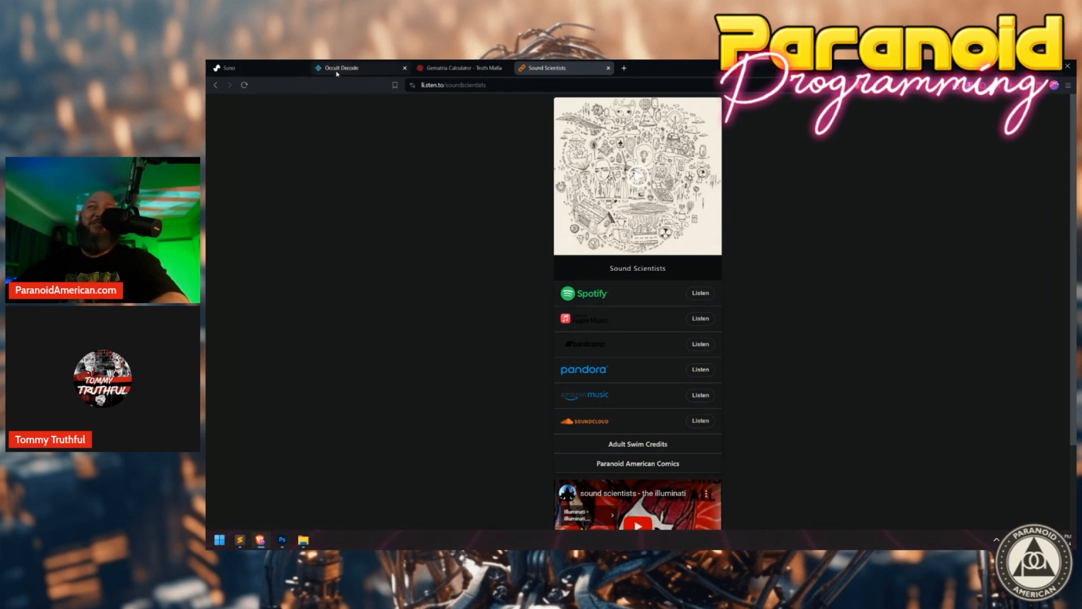
scroll(598, 367, down, 3)
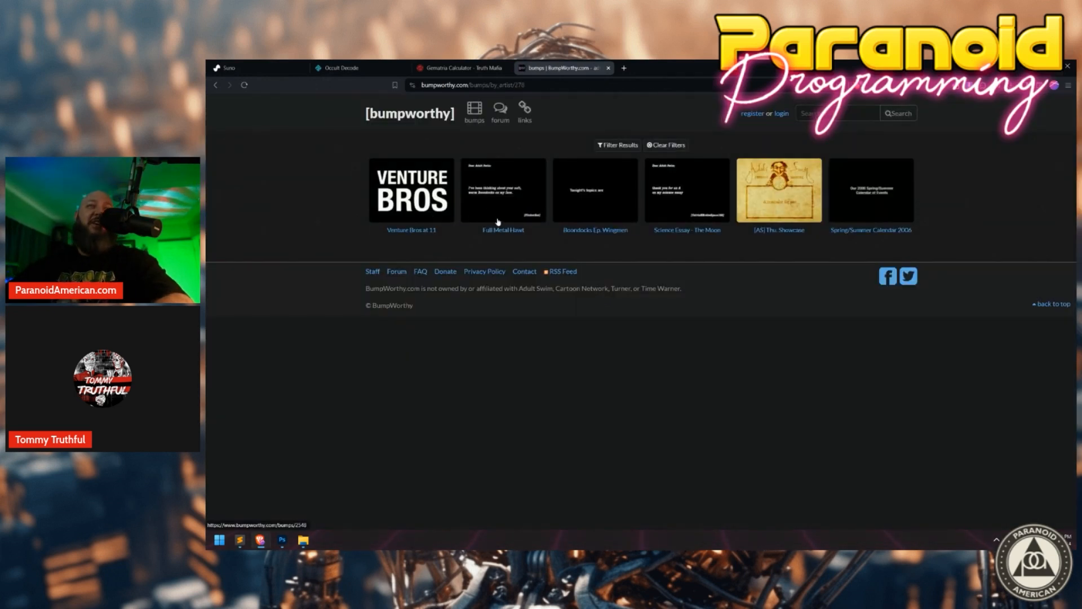
scroll(778, 261, up, 5)
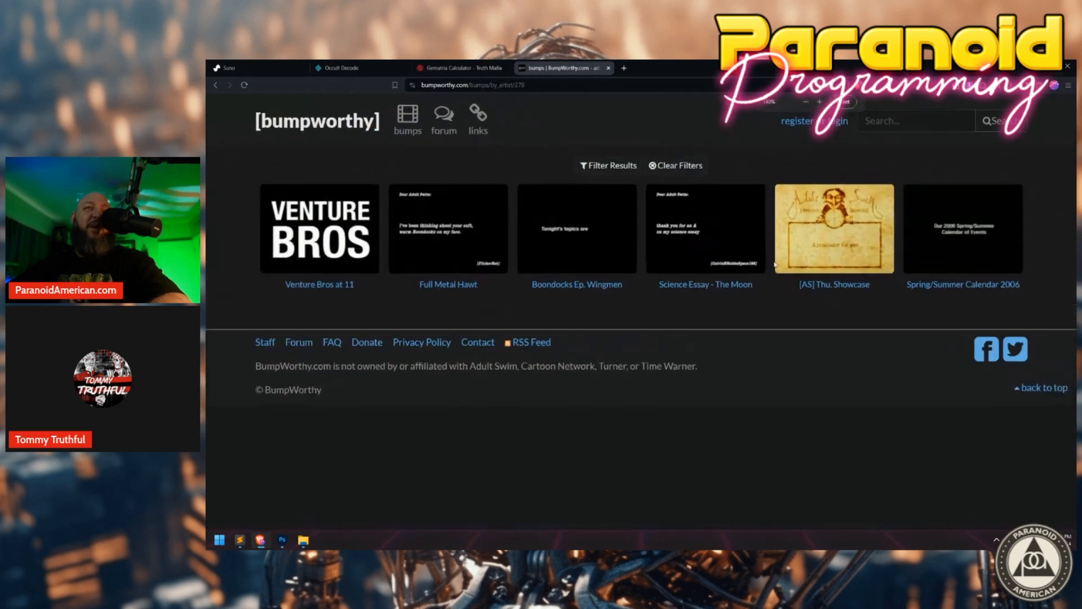
scroll(659, 341, down, 1)
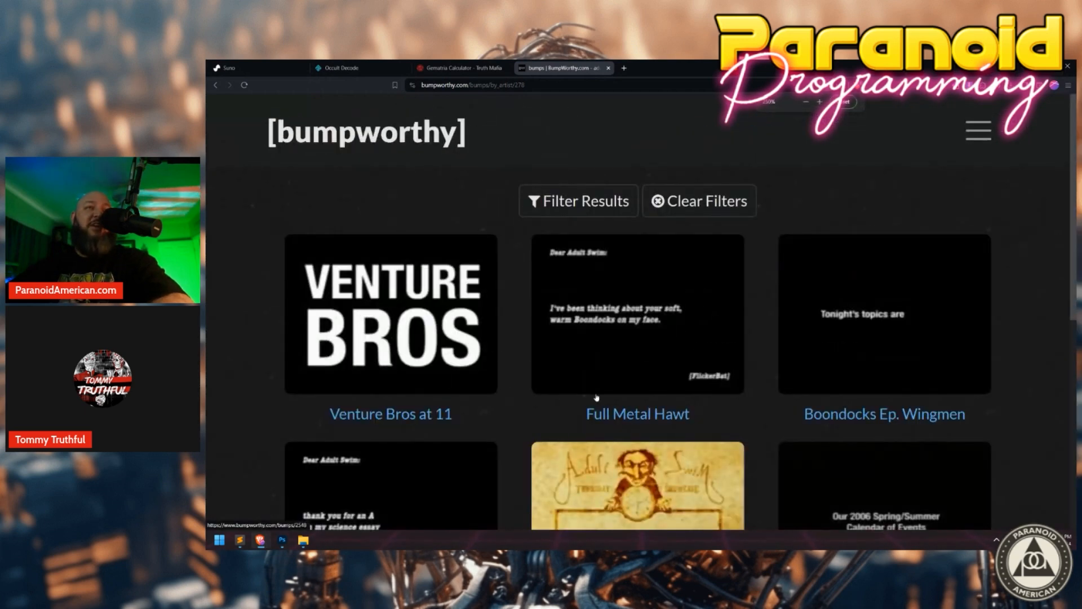
scroll(596, 397, down, 3)
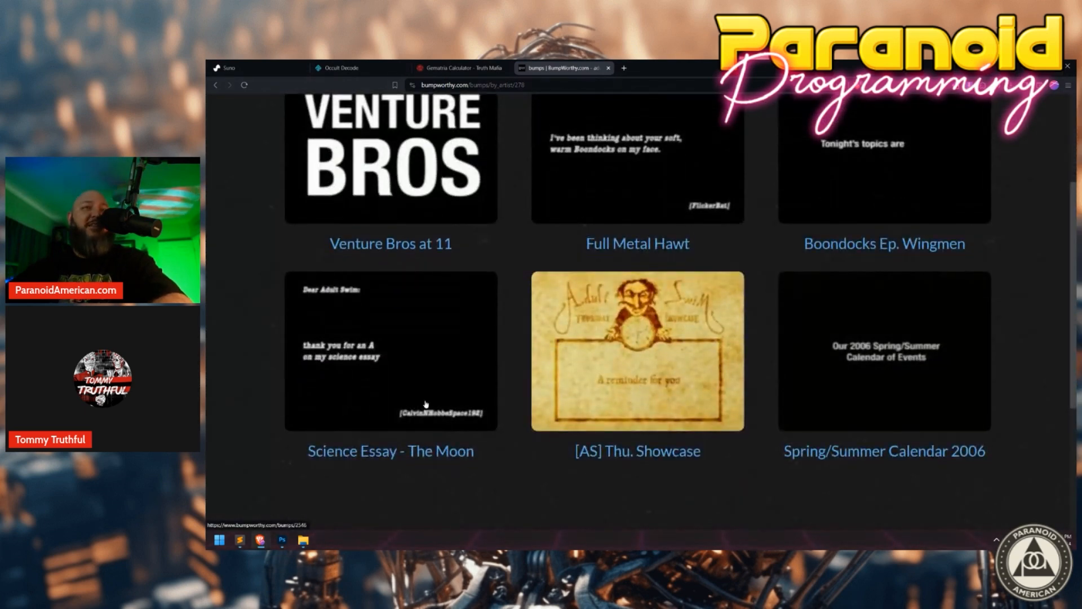
scroll(840, 447, down, 2)
scroll(839, 445, up, 4)
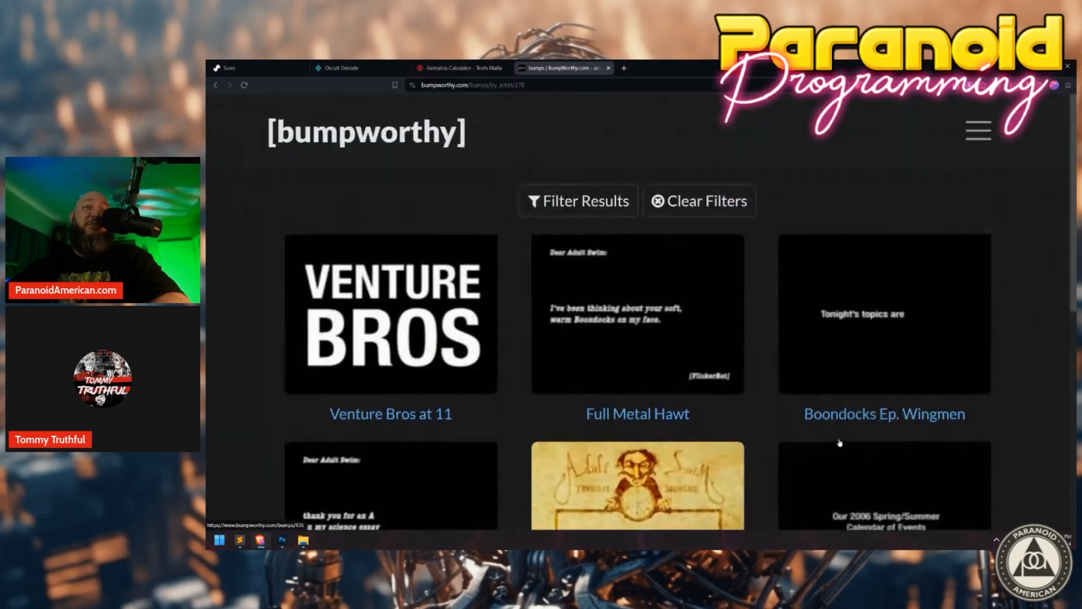
scroll(788, 397, down, 2)
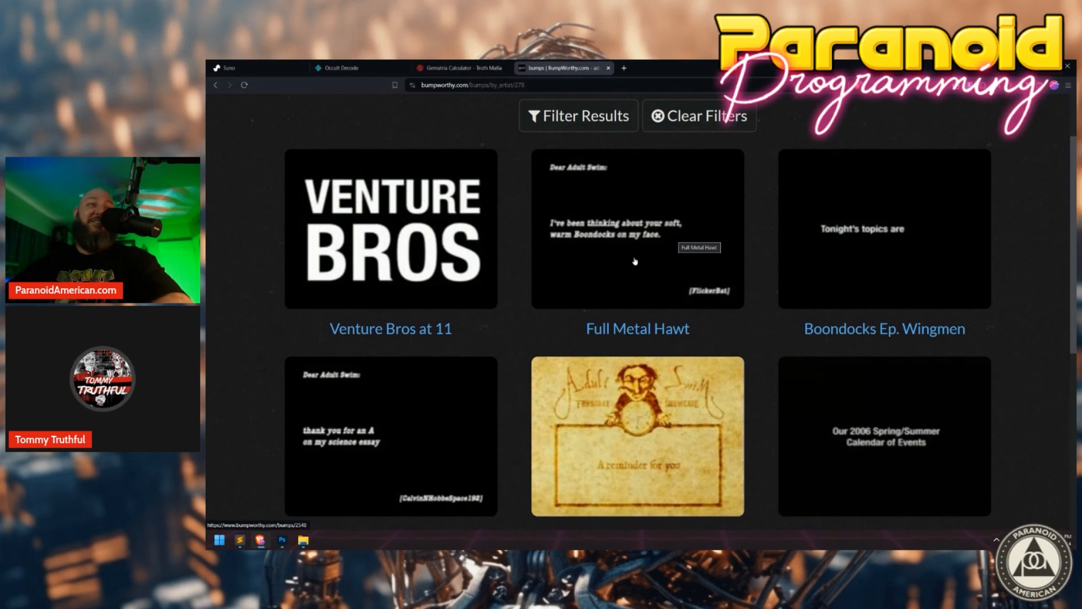
key(ctrl+minus)
key(ctrl+minus)
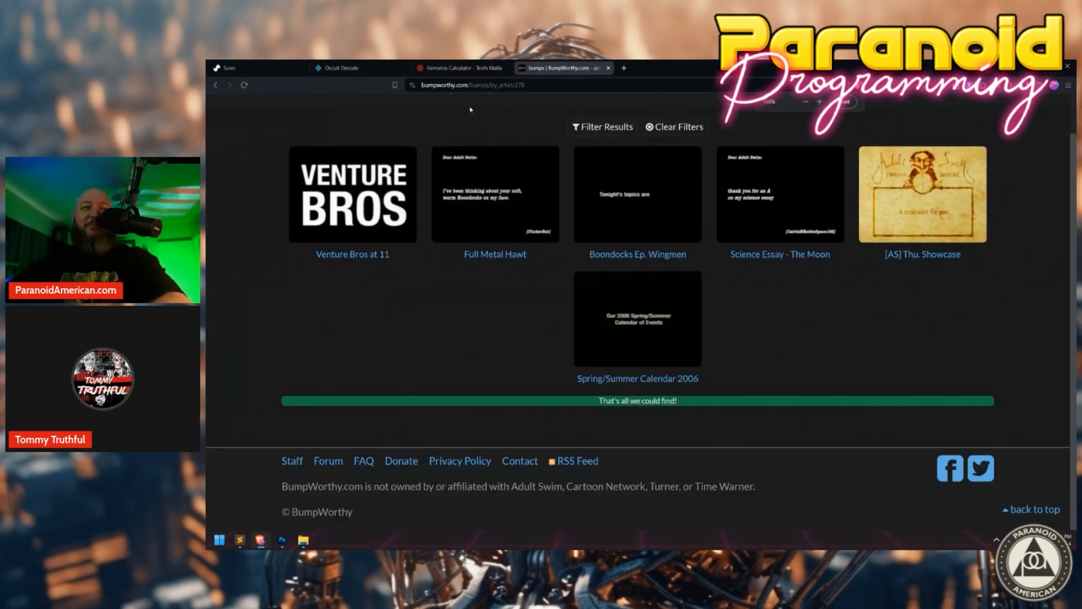
View the Occult Decode and Suno pages, and return from BumpWorthy to the Sound Scientists link page.
key(alt+Left)
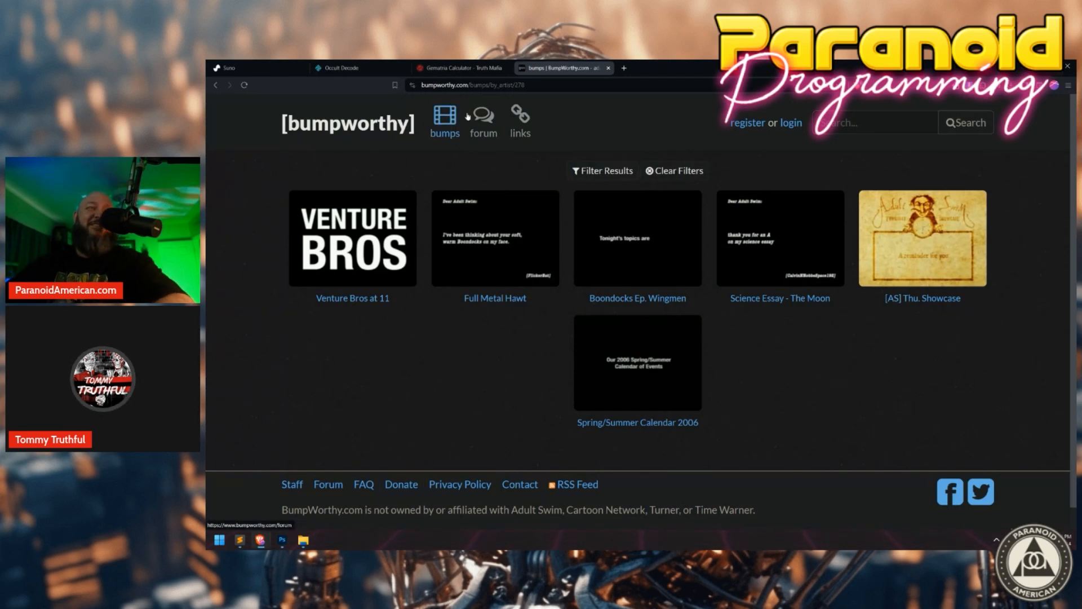
click(345, 67)
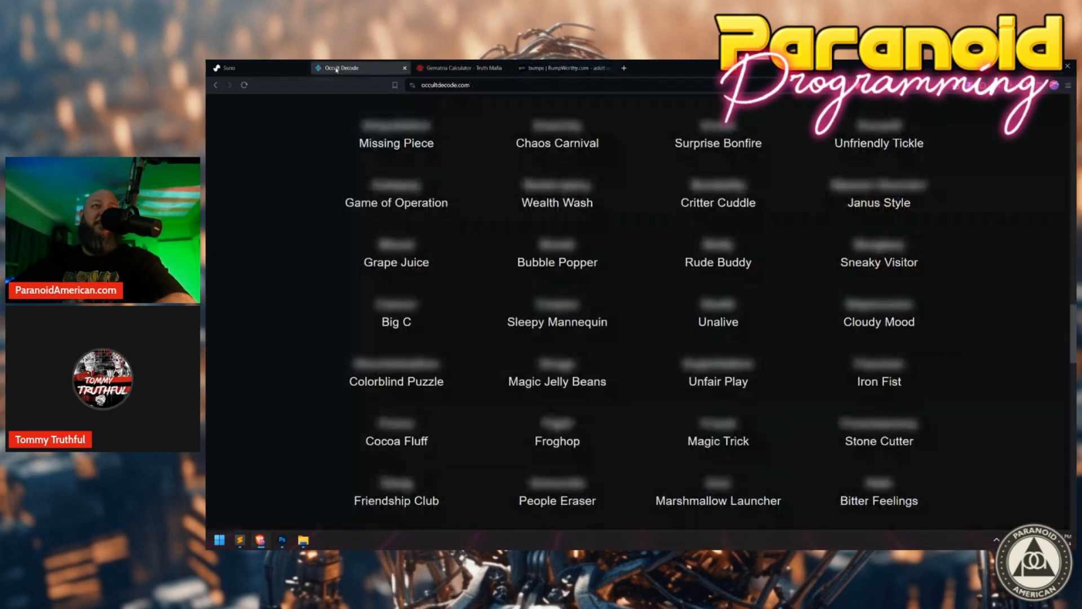
click(263, 68)
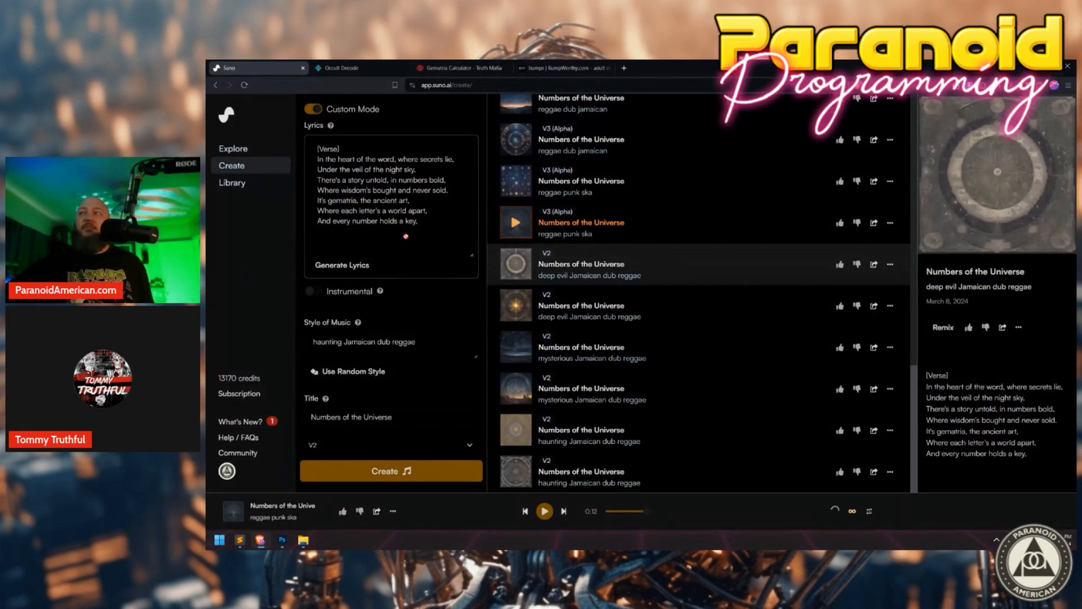
click(541, 69)
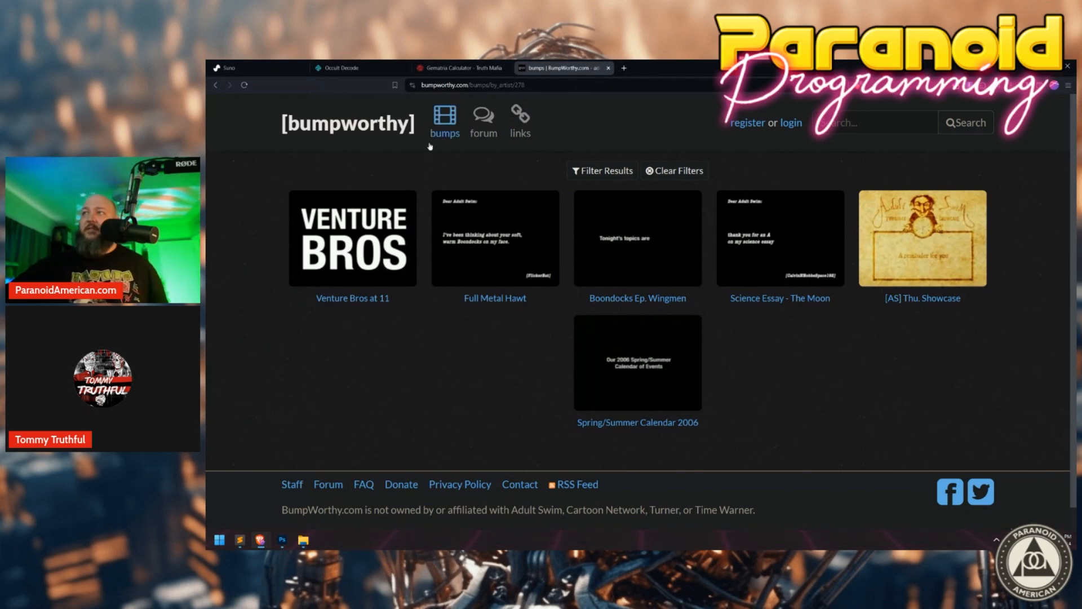
key(alt+Left)
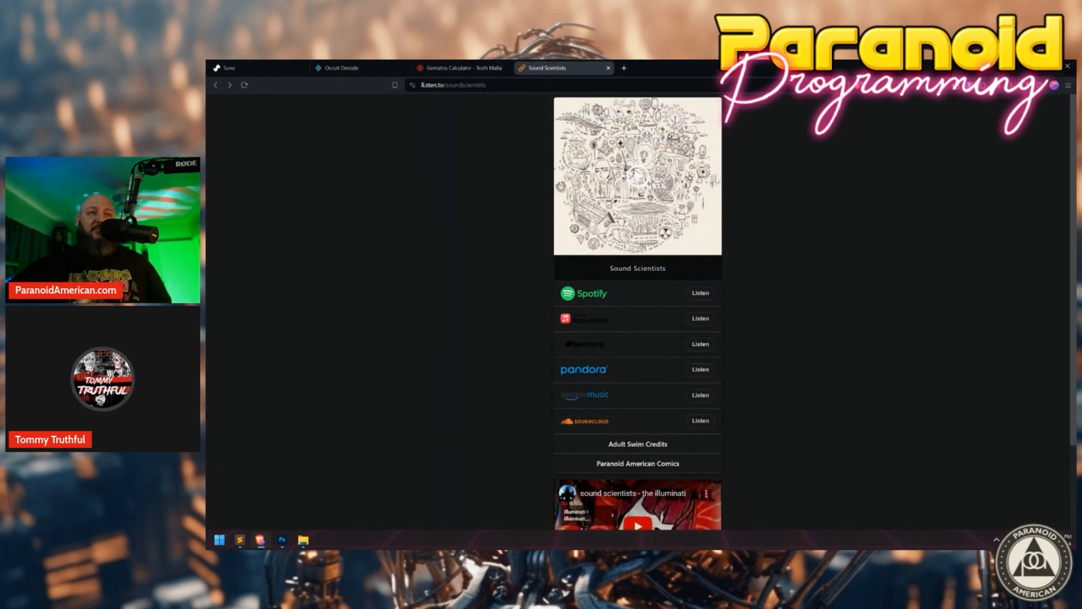
Switch to the StreamYard studio, hide its screen-sharing notice, and open the Truth Mafia page on Facebook.
key(alt+Tab)
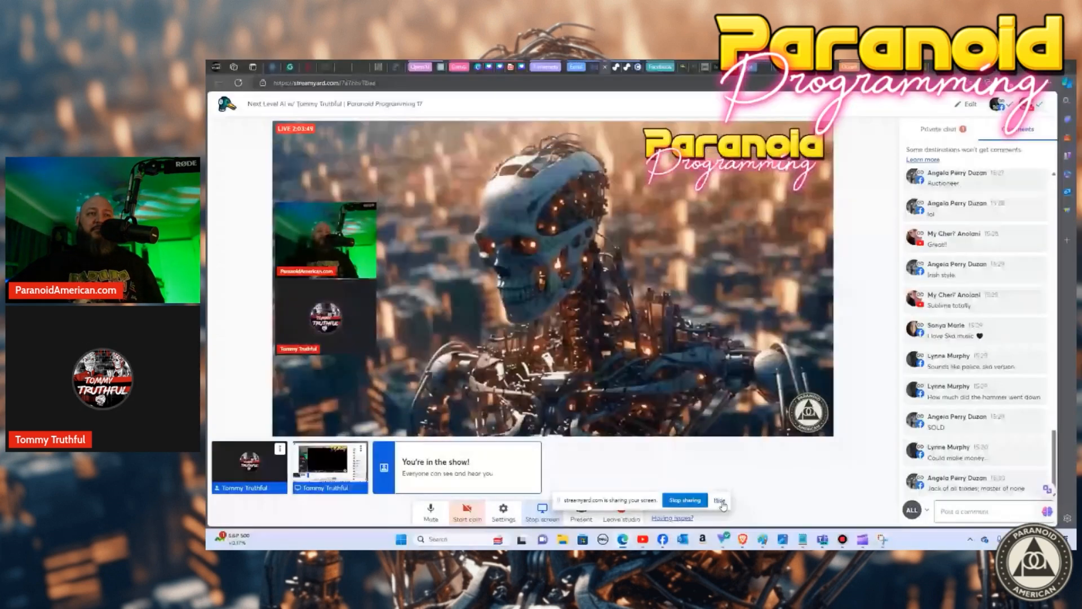
click(720, 500)
key(ctrl+Tab)
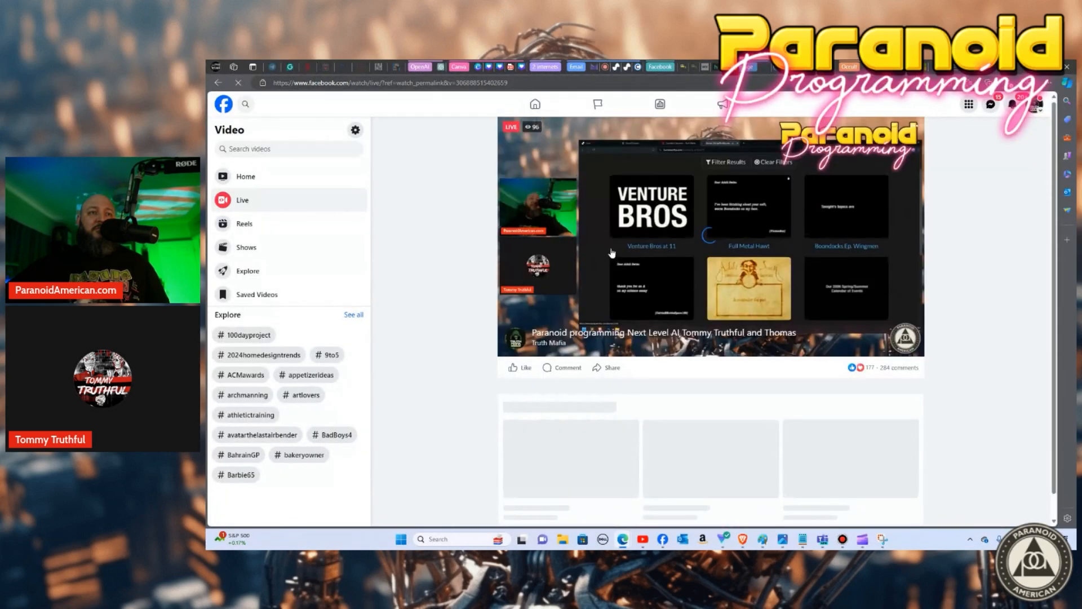
scroll(468, 218, down, 1)
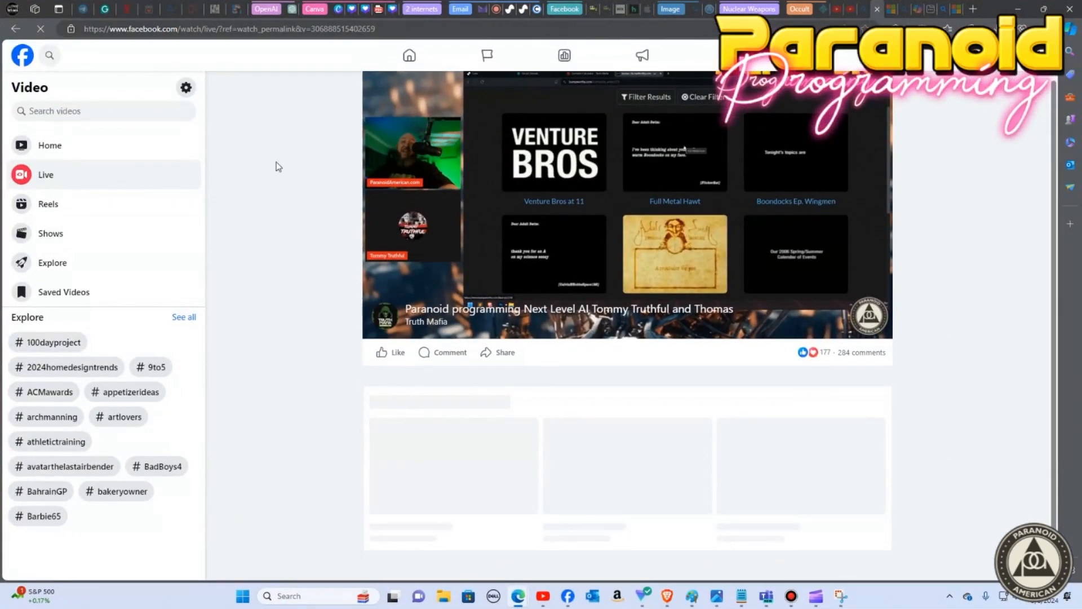
click(26, 57)
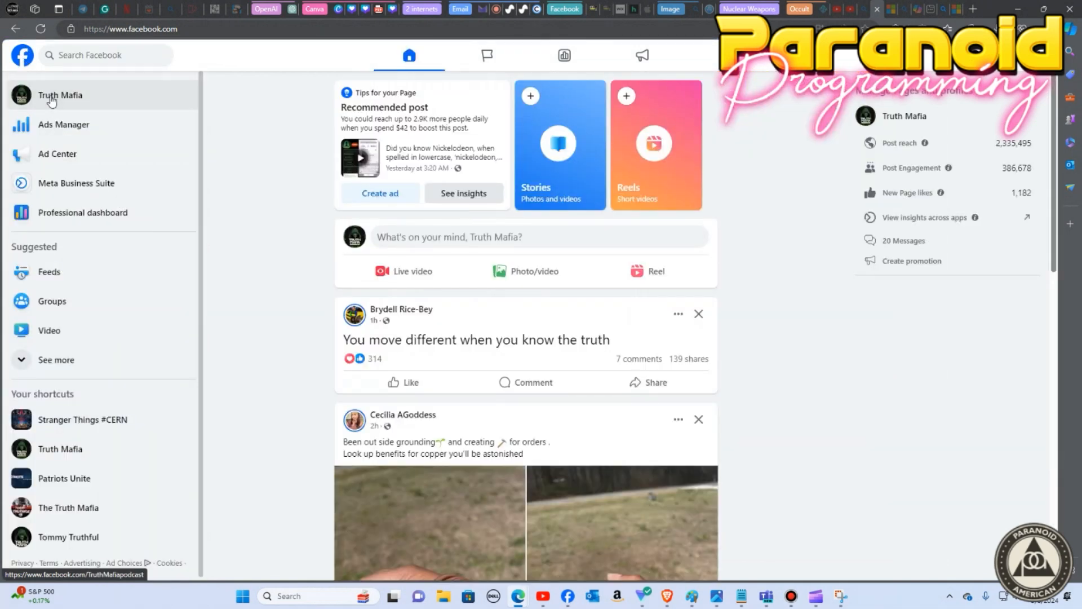
click(46, 97)
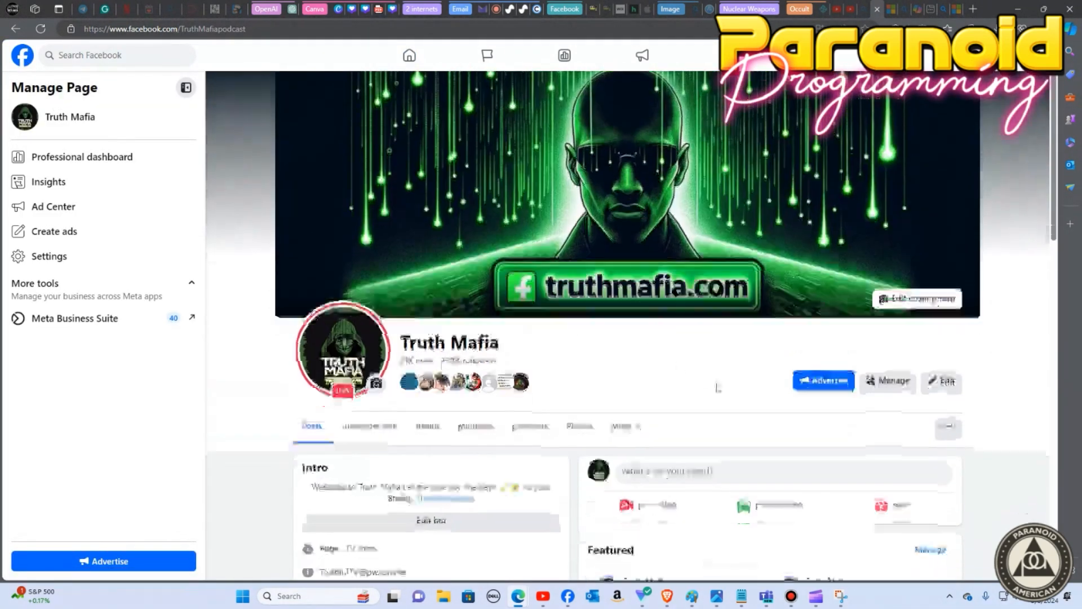
Look through the Truth Mafia feed for the Nickelodeon gematria video post.
scroll(718, 388, down, 15)
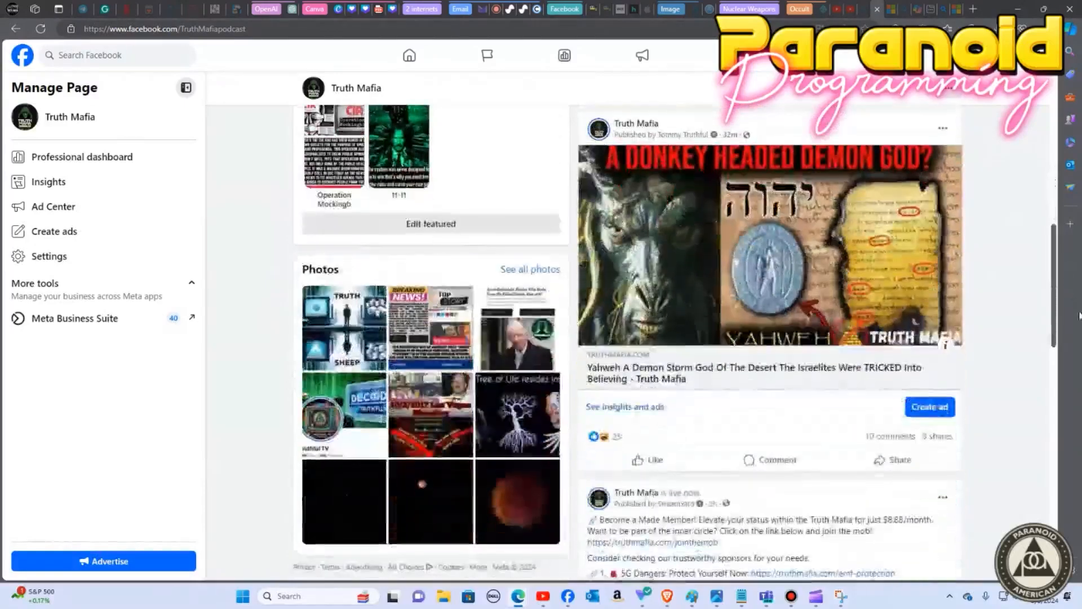
scroll(770, 366, down, 10)
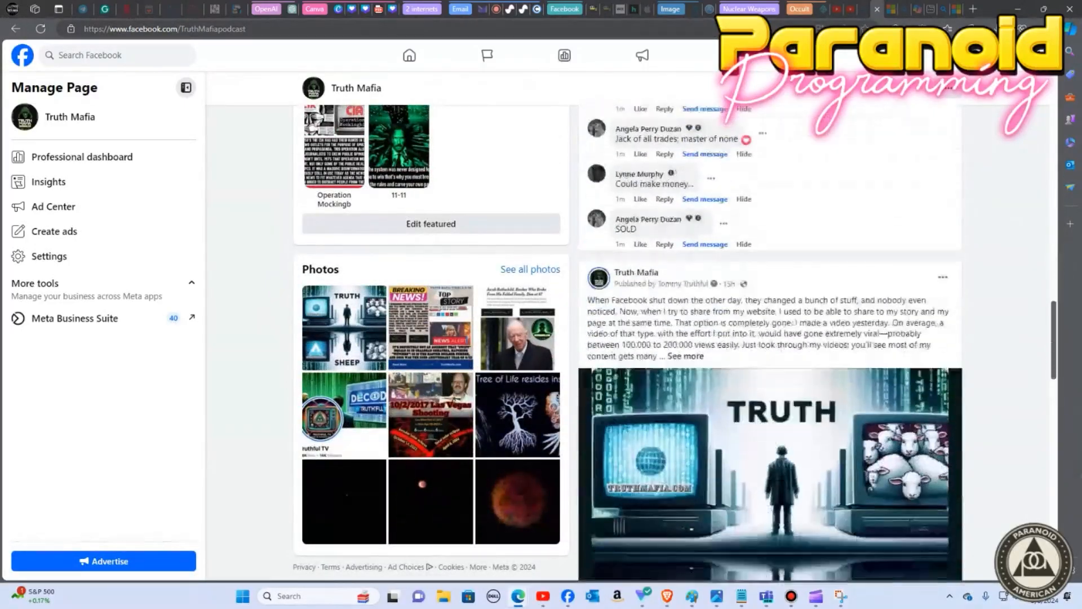
scroll(770, 338, down, 10)
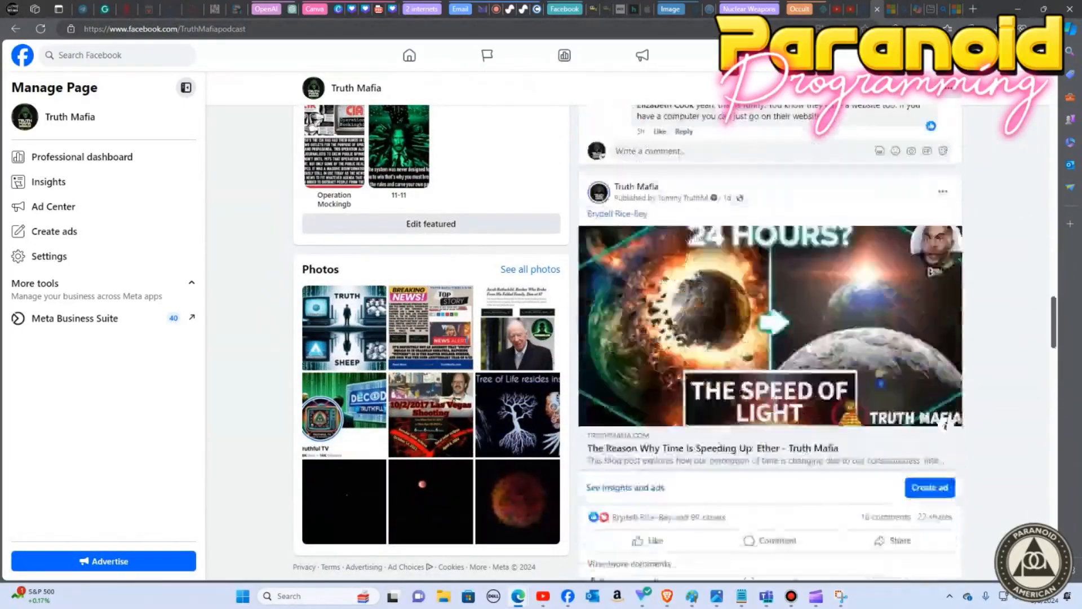
scroll(770, 344, down, 8)
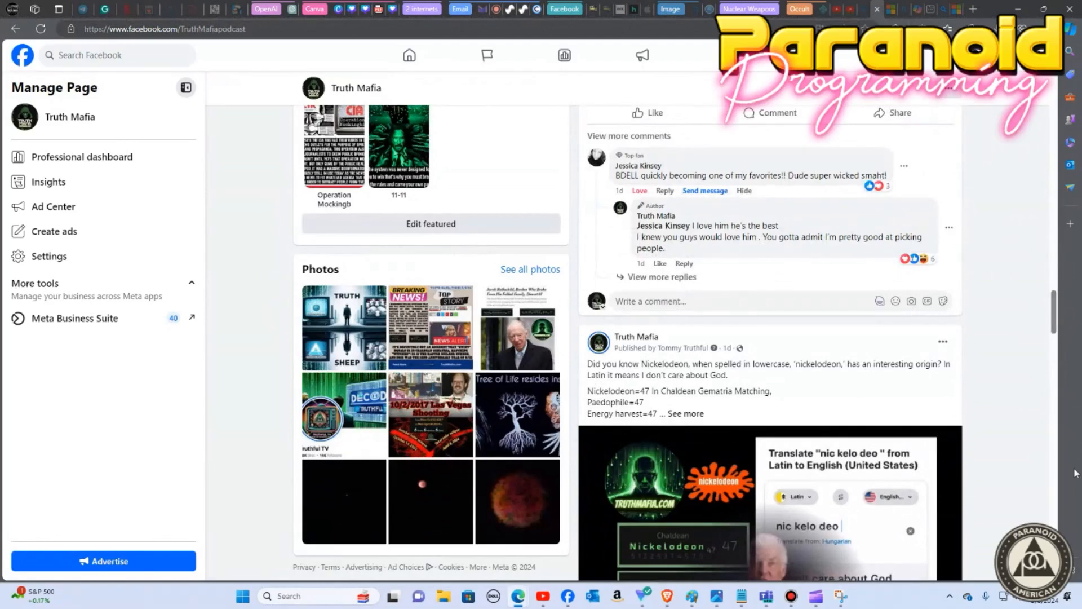
scroll(1050, 293, down, 1)
scroll(1049, 294, down, 5)
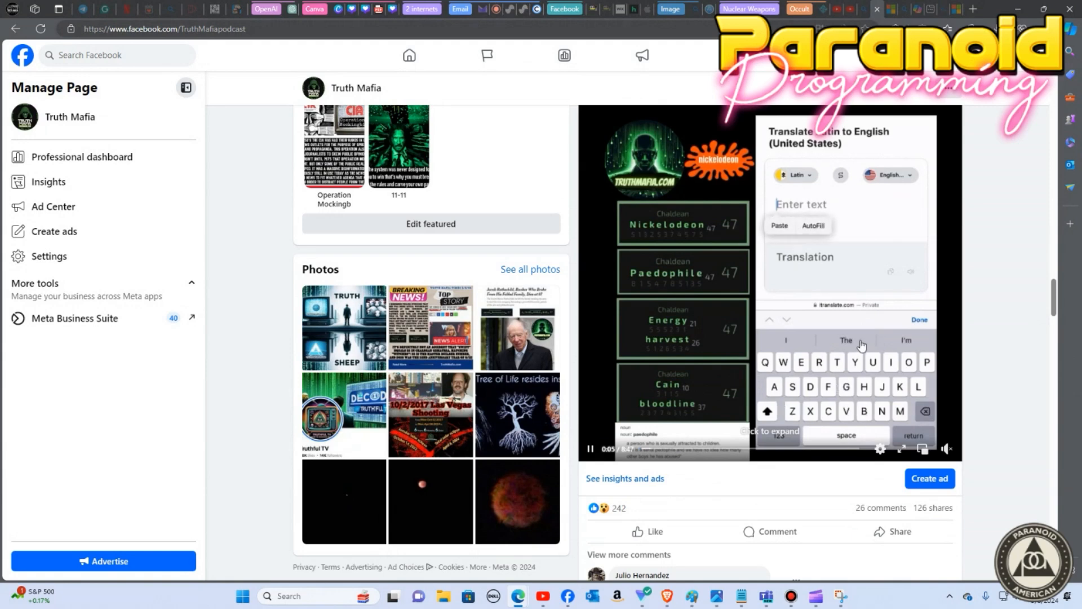
Skip ahead through the Nickelodeon video to 3:27 and two further points.
scroll(861, 345, up, 1)
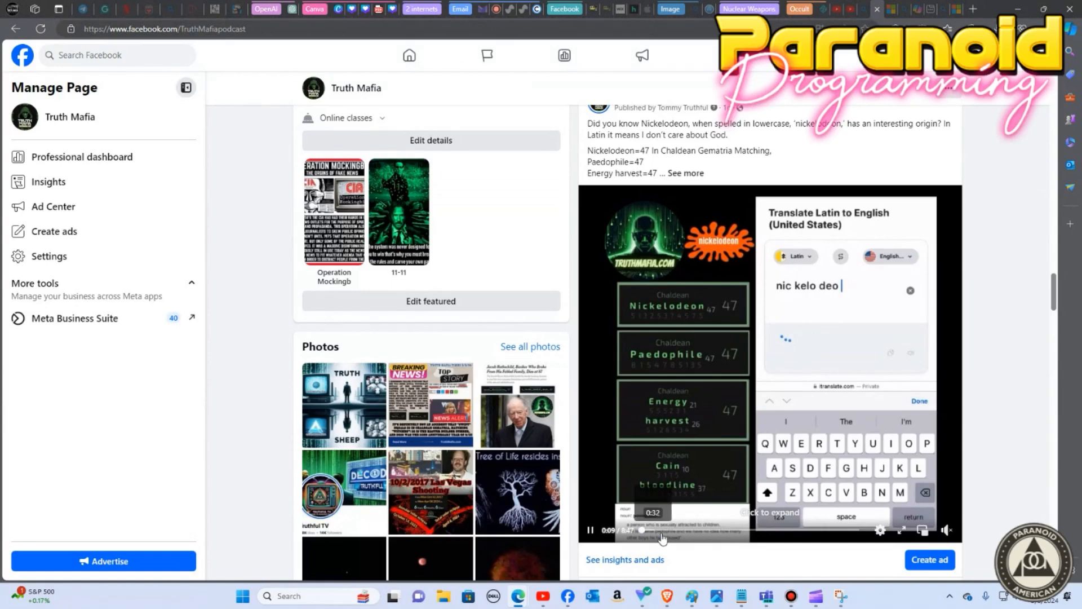
click(723, 530)
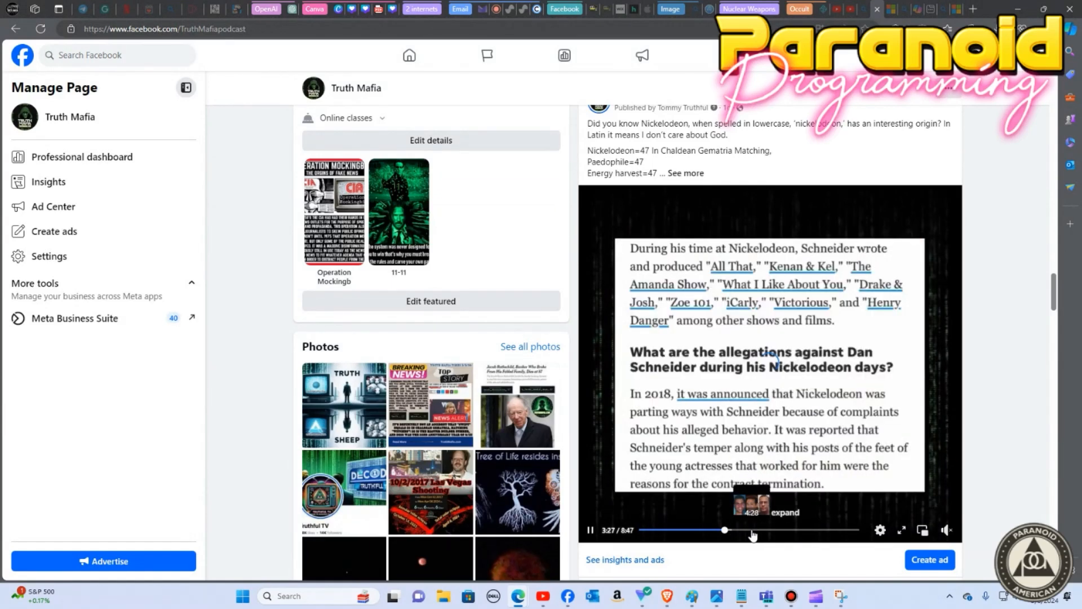
click(752, 531)
click(779, 531)
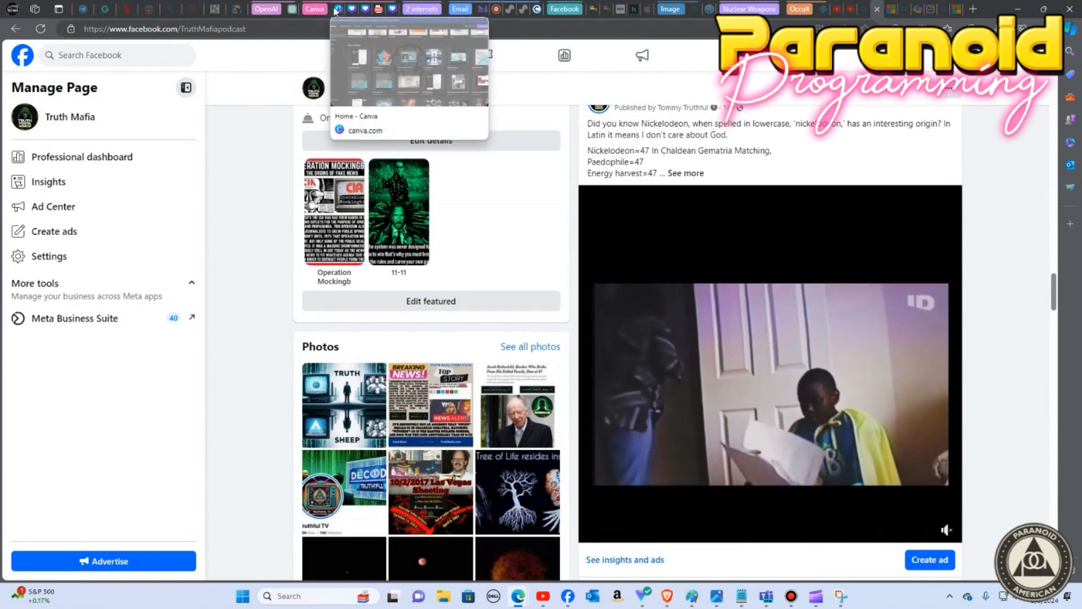
Review the Truth Seeker, Truth/Sheep and Nickelodeon designs in Canva, and return to the StreamYard studio.
click(337, 10)
click(390, 10)
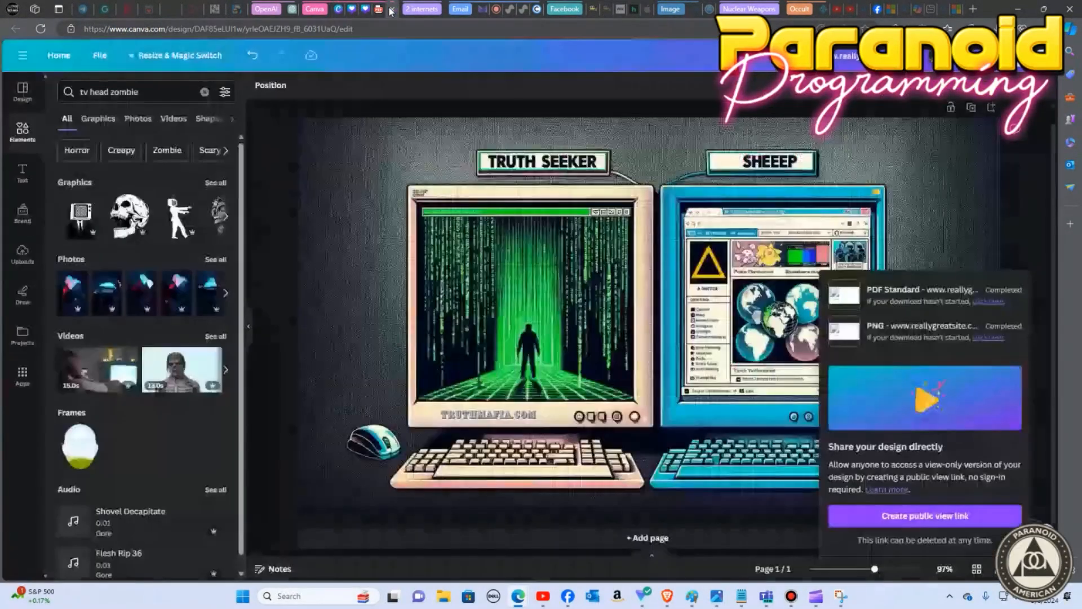
click(574, 218)
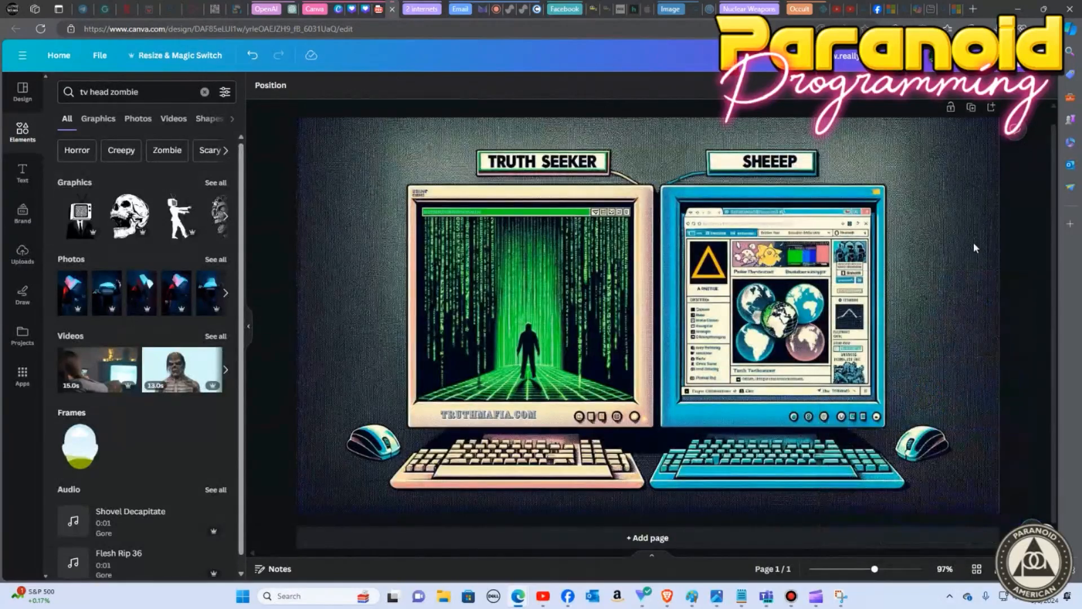
click(360, 10)
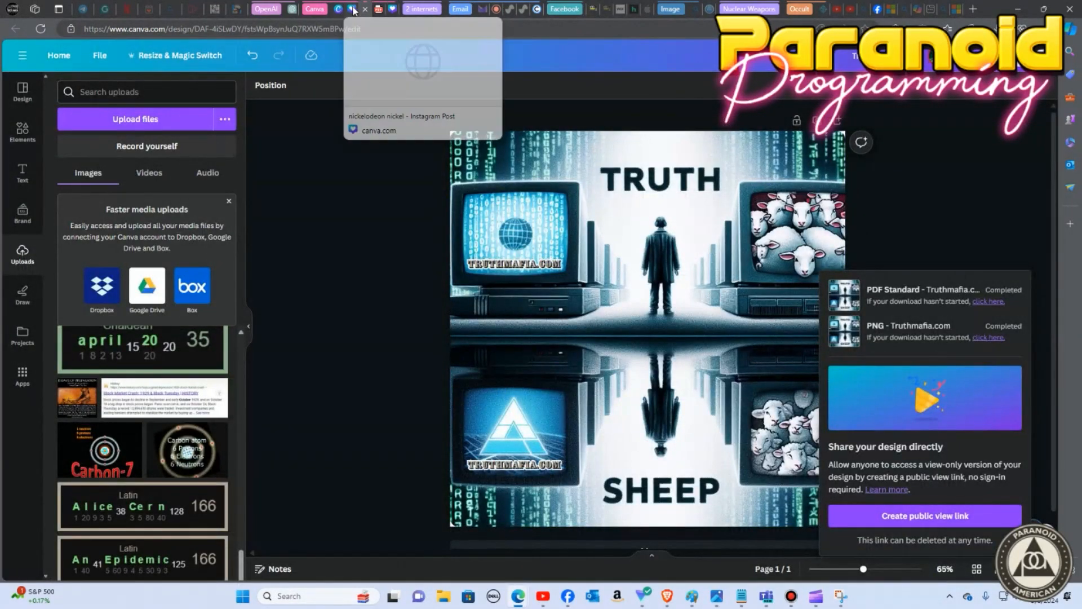
click(341, 10)
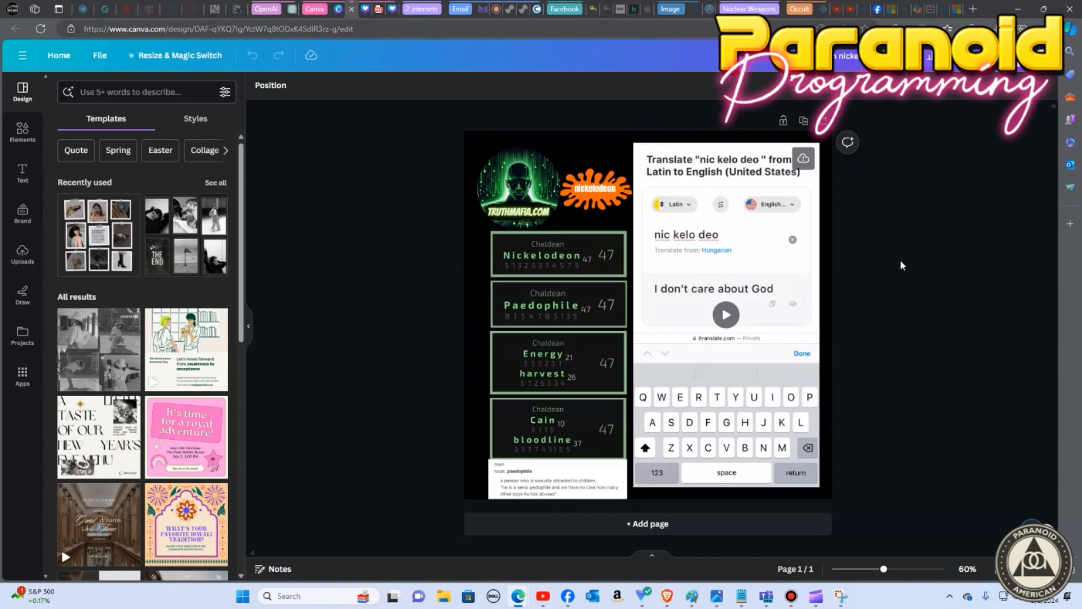
click(497, 8)
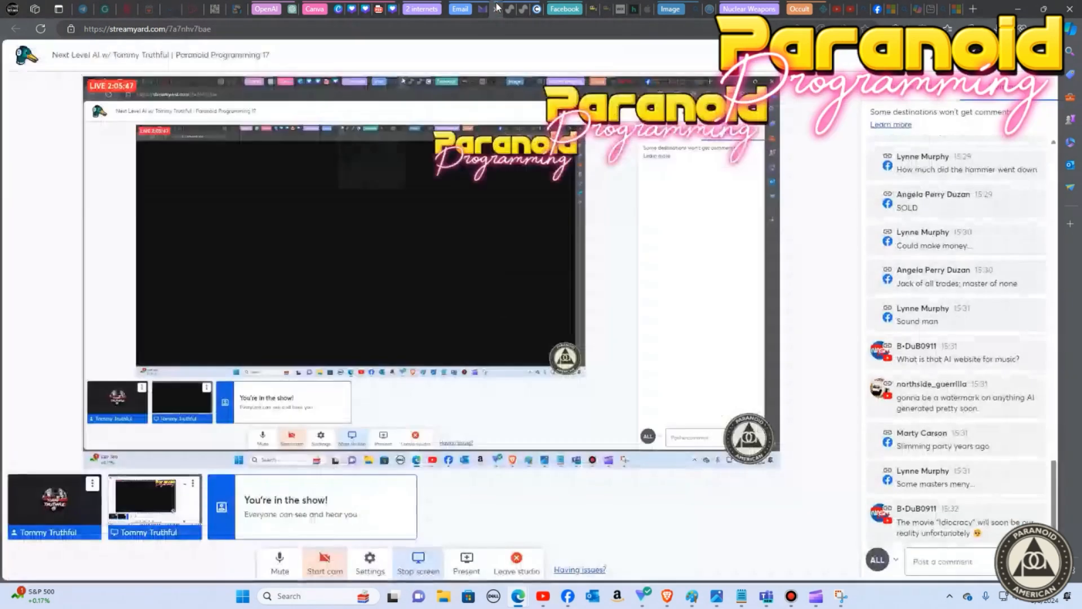
click(456, 564)
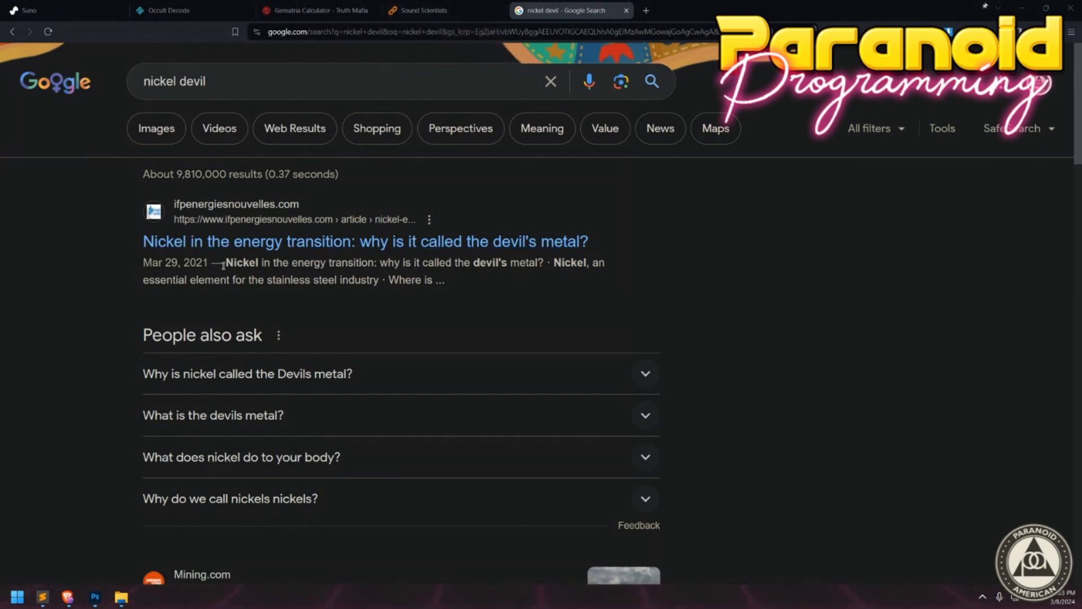
Highlight "Nickel" and "devil's metal?" in the first Google result and select the "nickel devil" query text.
drag(224, 264, 261, 263)
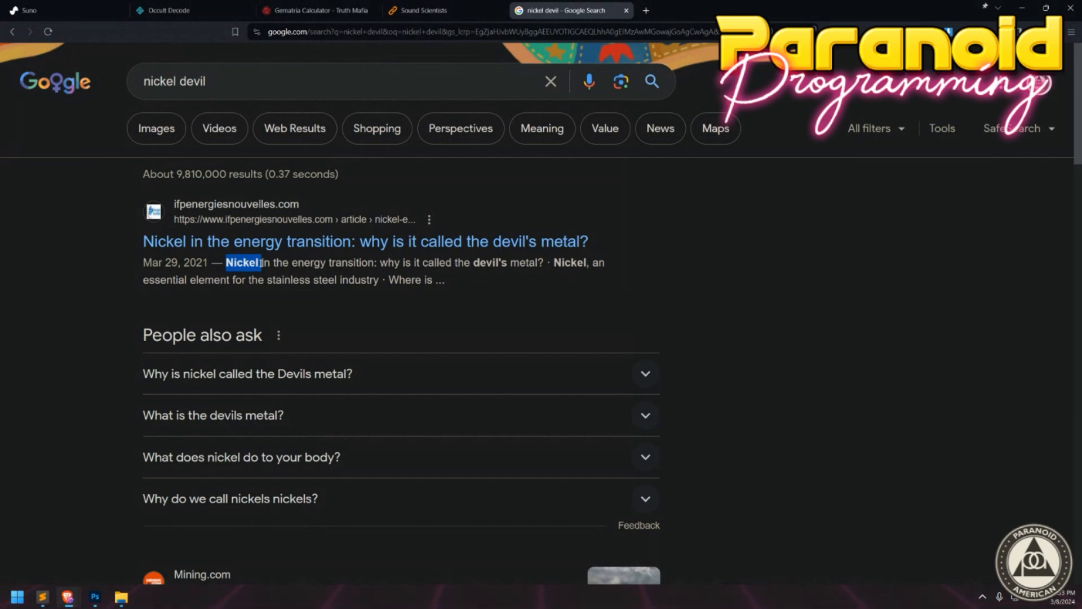
drag(604, 244, 493, 241)
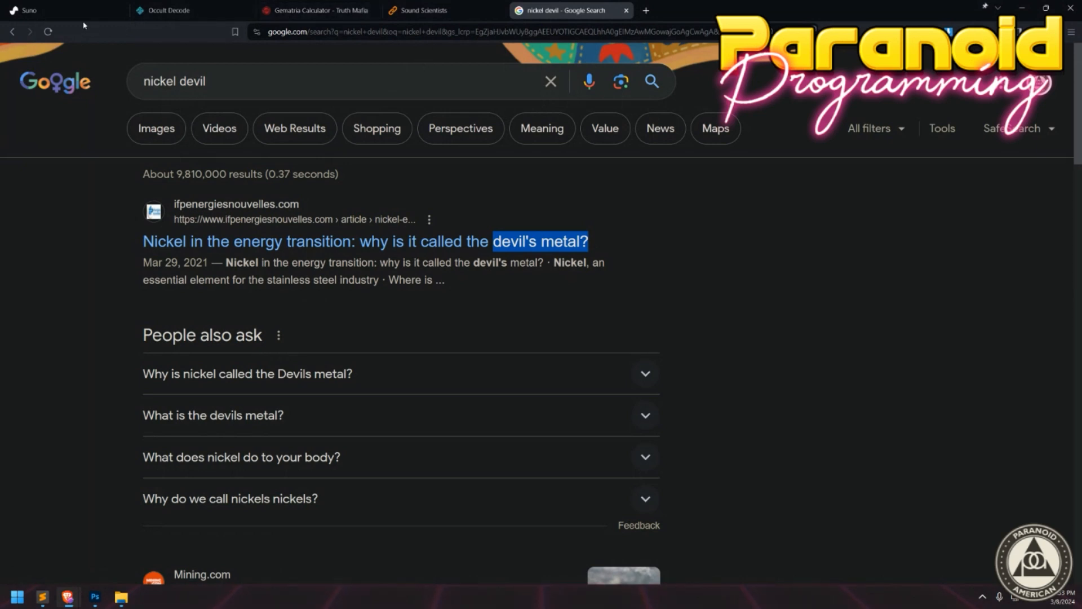
triple_click(248, 83)
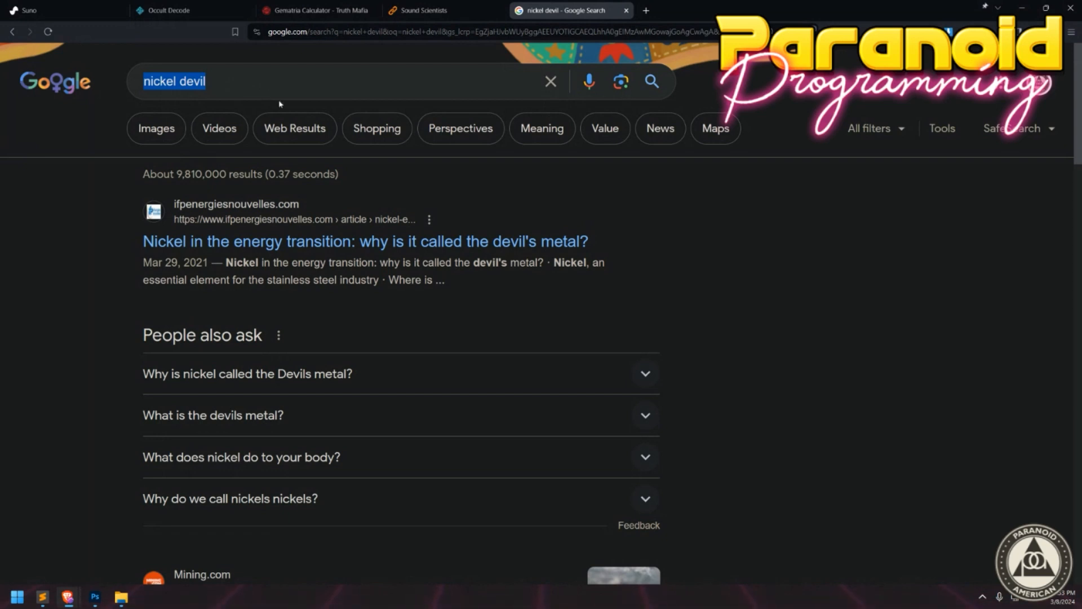
Search for "google translate" and enter "nic kelo deon" as the text for translation into English.
text(google translate)
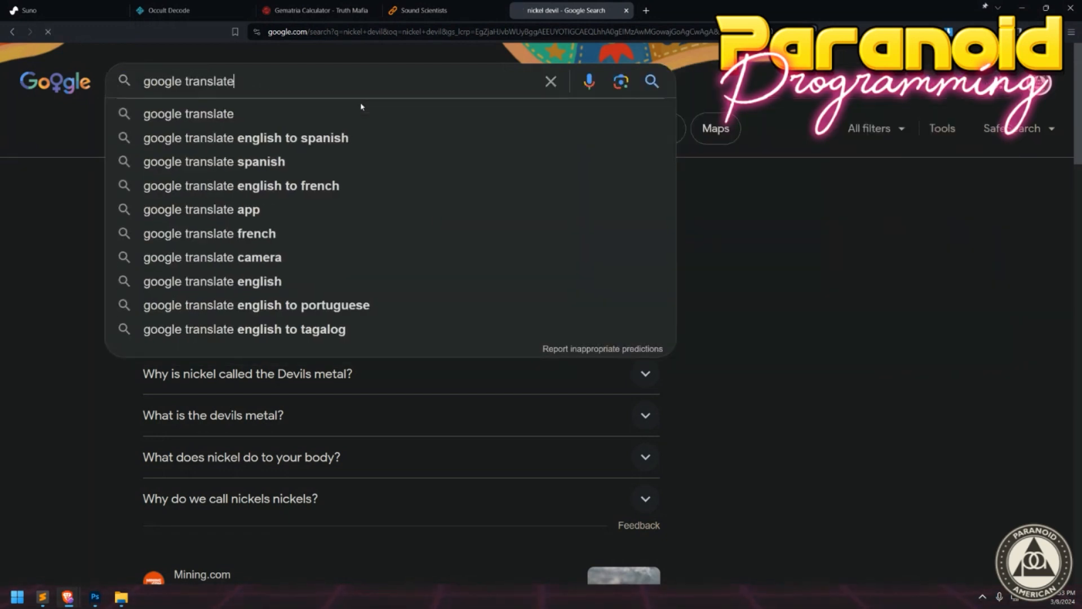
key(Return)
click(238, 282)
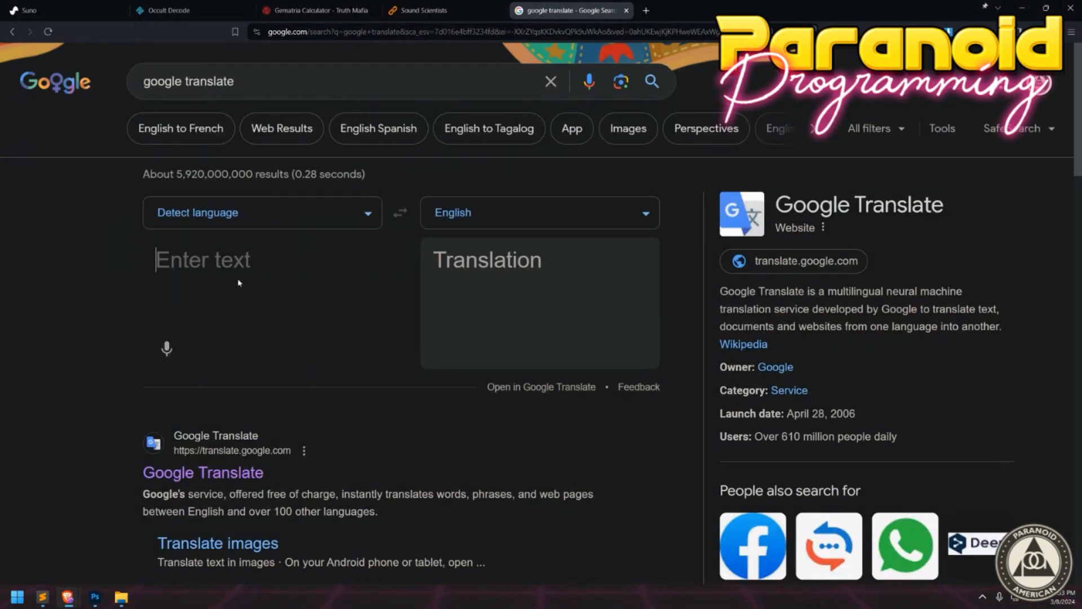
text(nic kel)
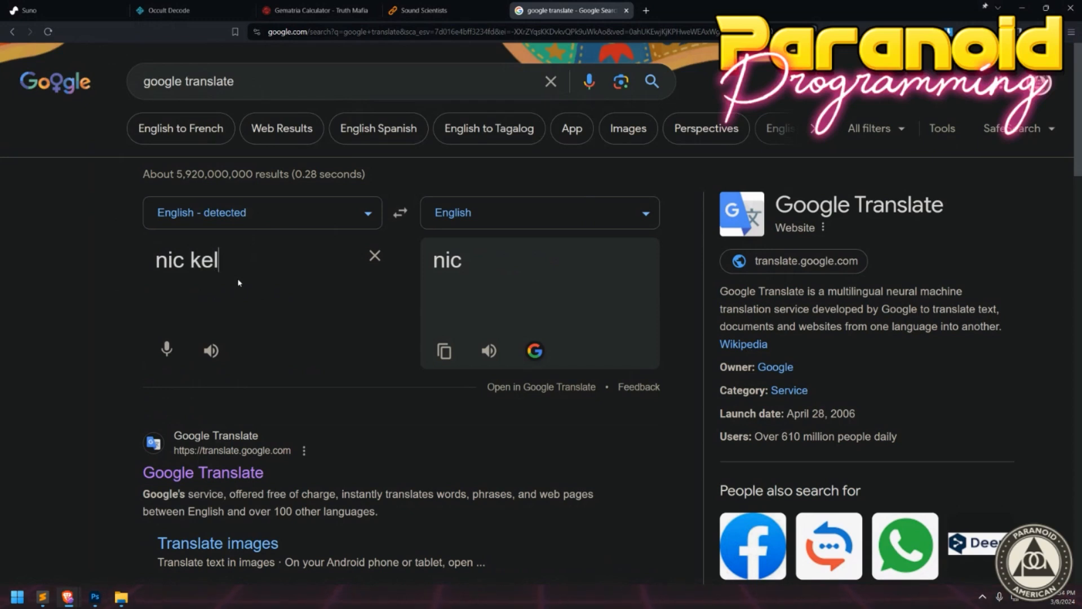
text(o deon)
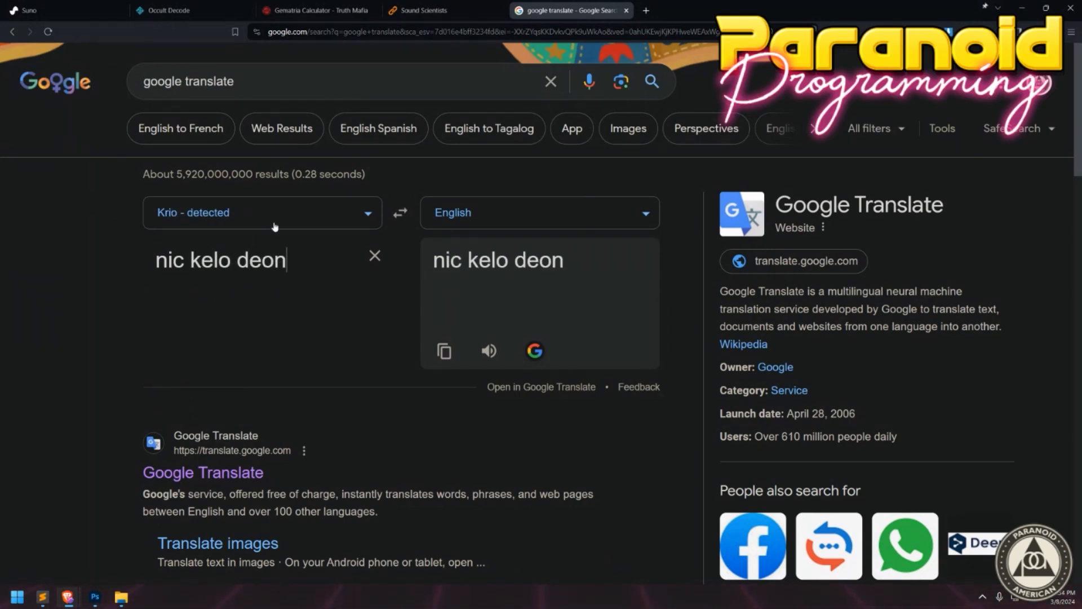
Set the translator's source language to Latin.
click(275, 214)
text(la)
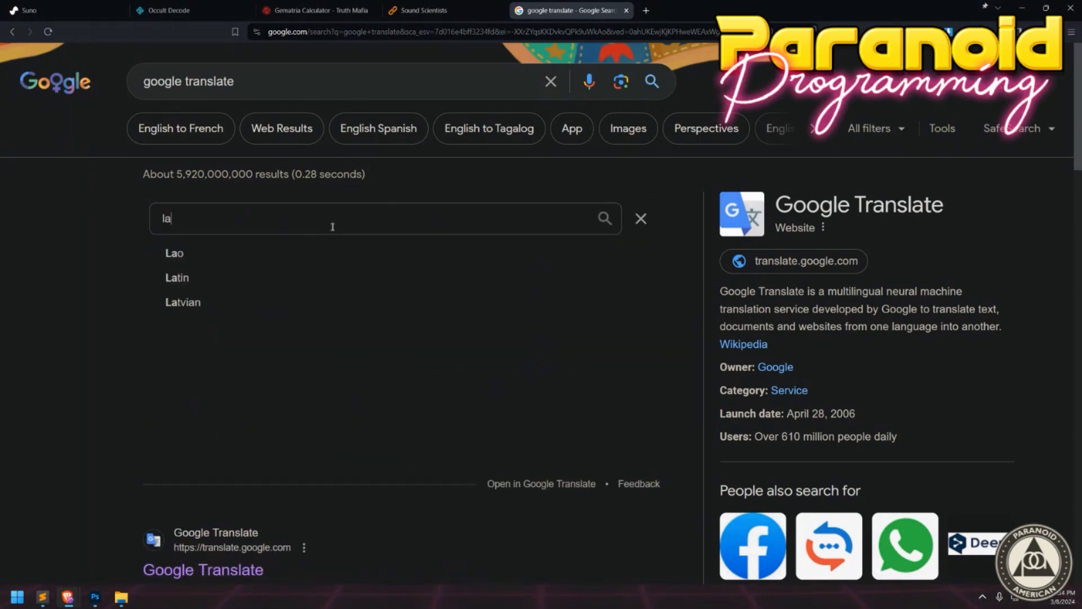
click(240, 278)
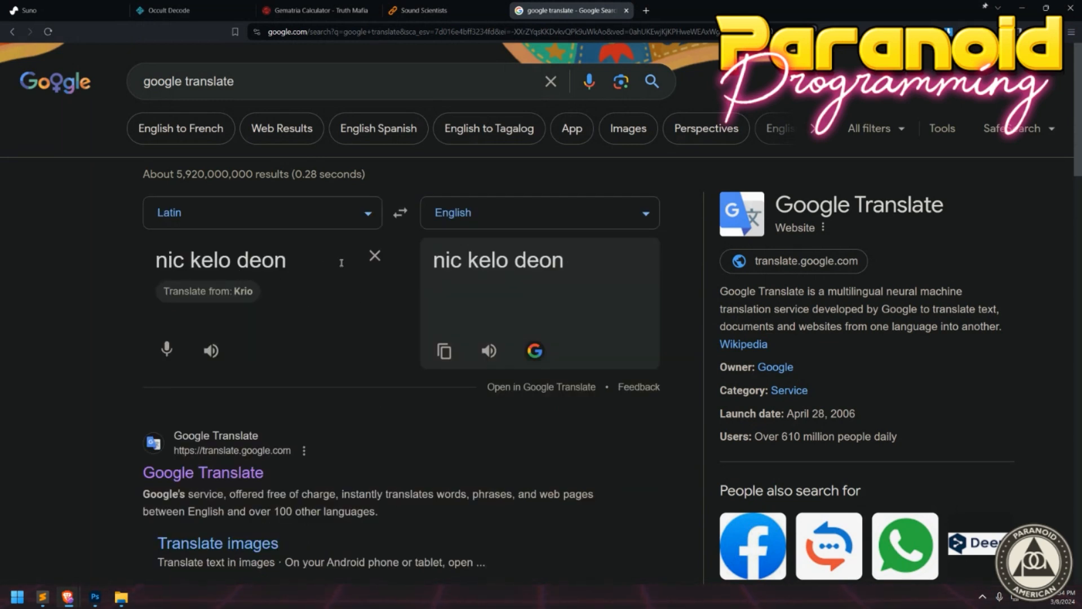
Cut the source phrase "nic kelo deon", restore it, and compare it with the English output.
triple_click(313, 254)
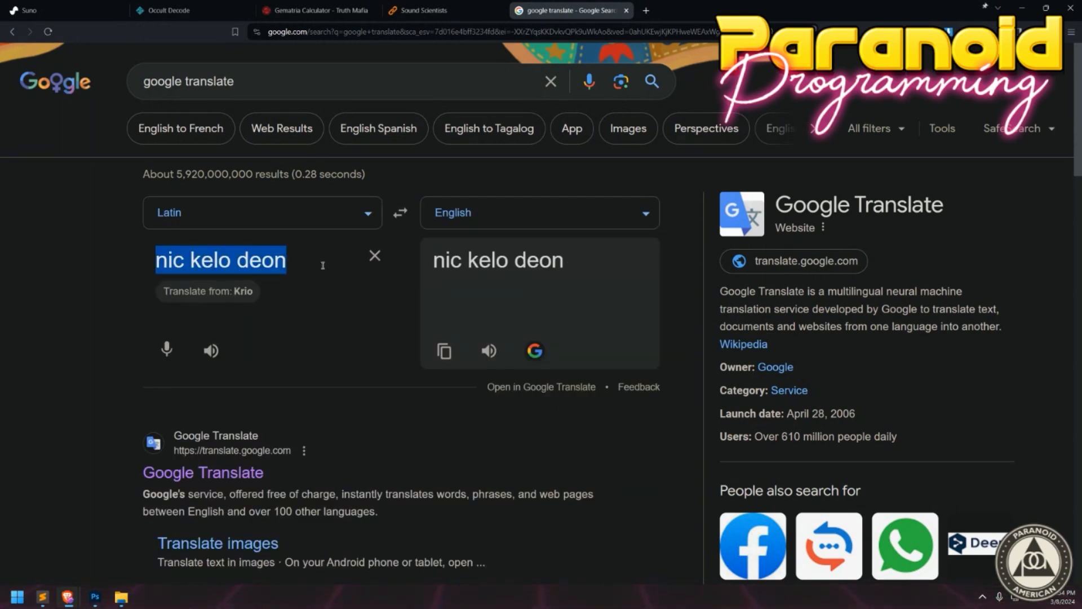
key(ctrl+x)
key(ctrl+z)
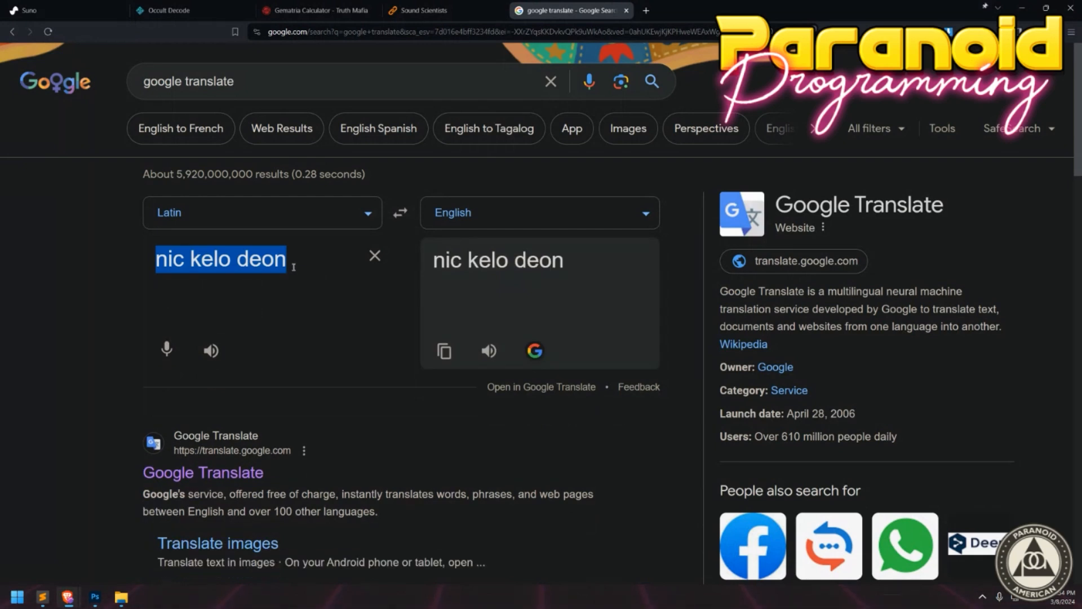
click(297, 259)
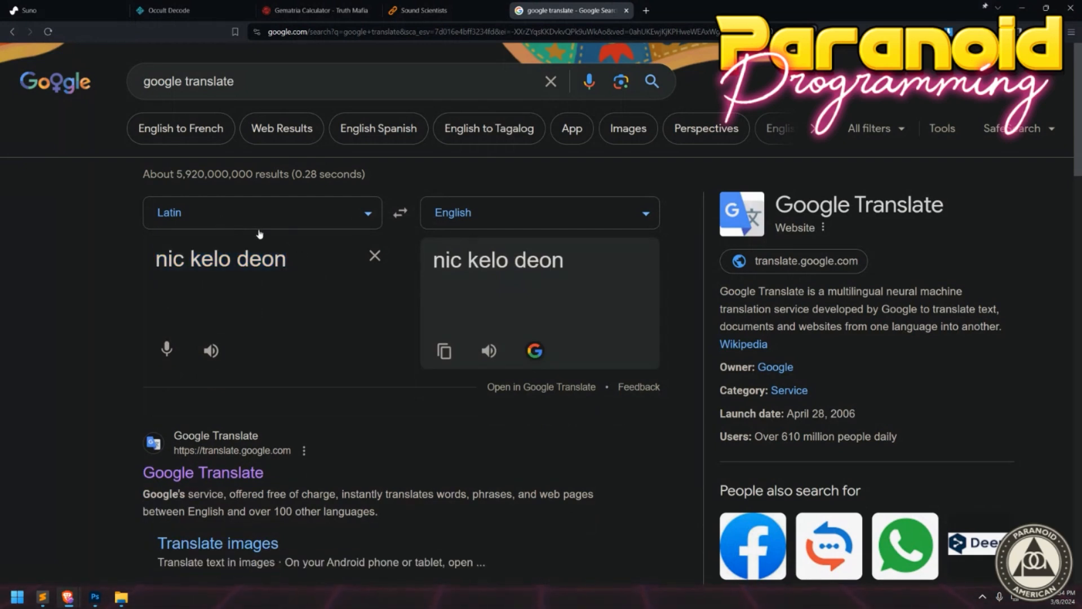
scroll(360, 296, down, 1)
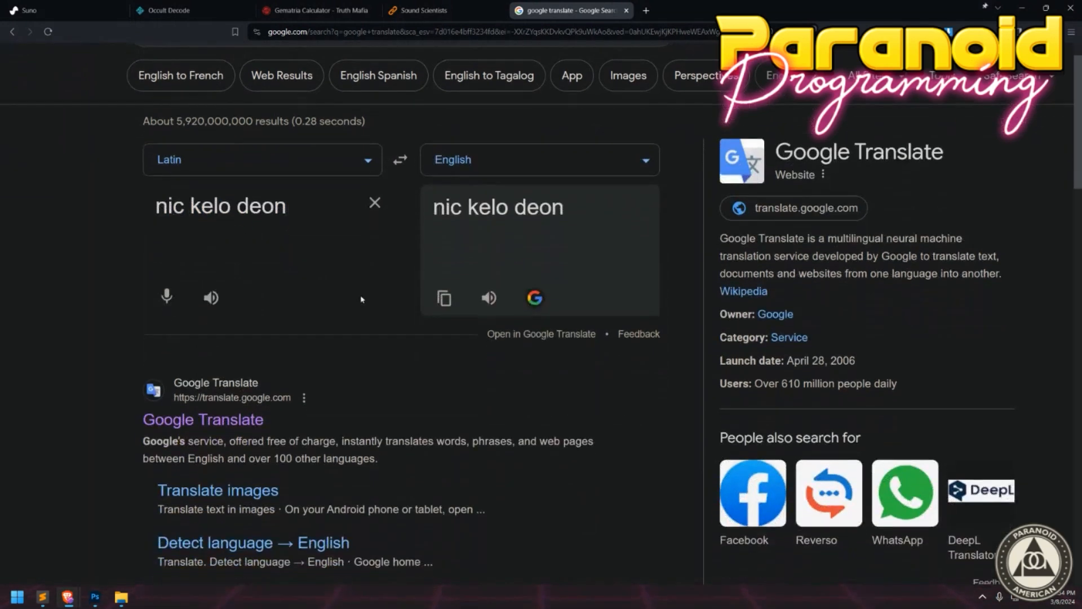
scroll(487, 298, up, 1)
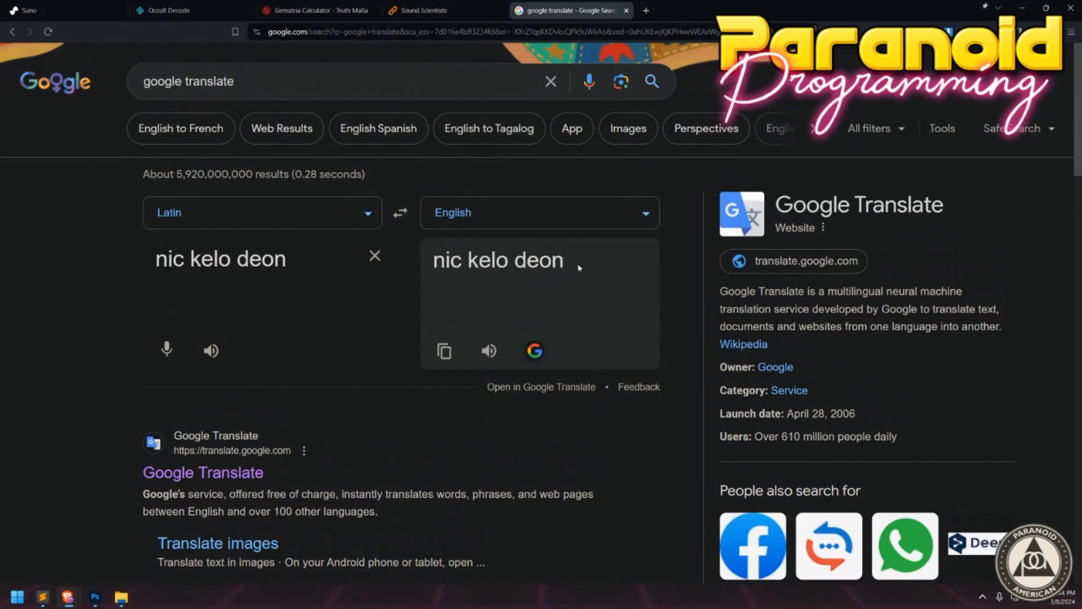
drag(578, 268, 389, 255)
triple_click(278, 260)
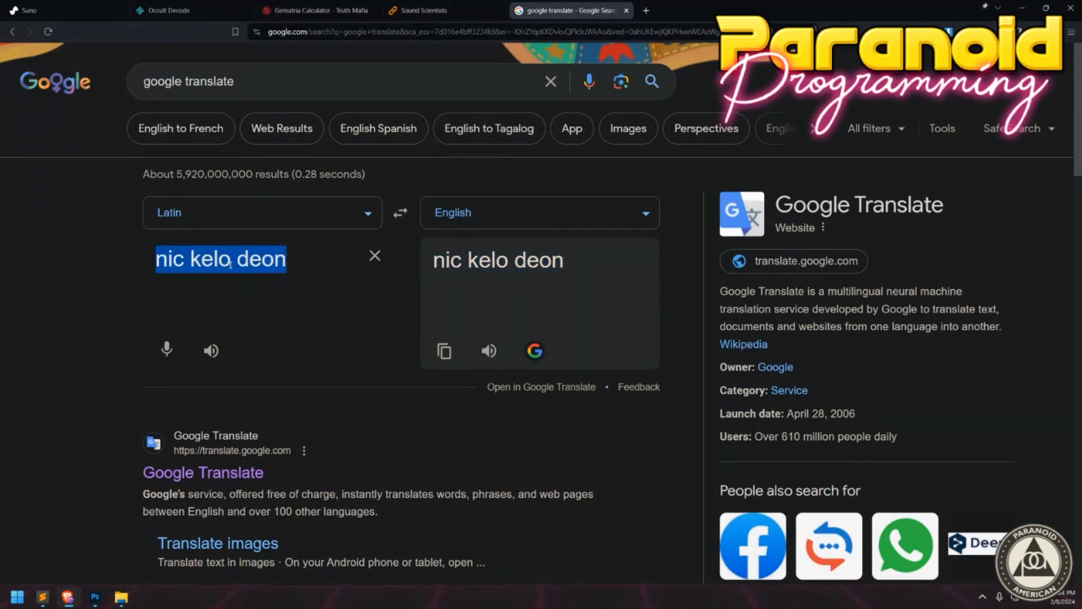
click(292, 262)
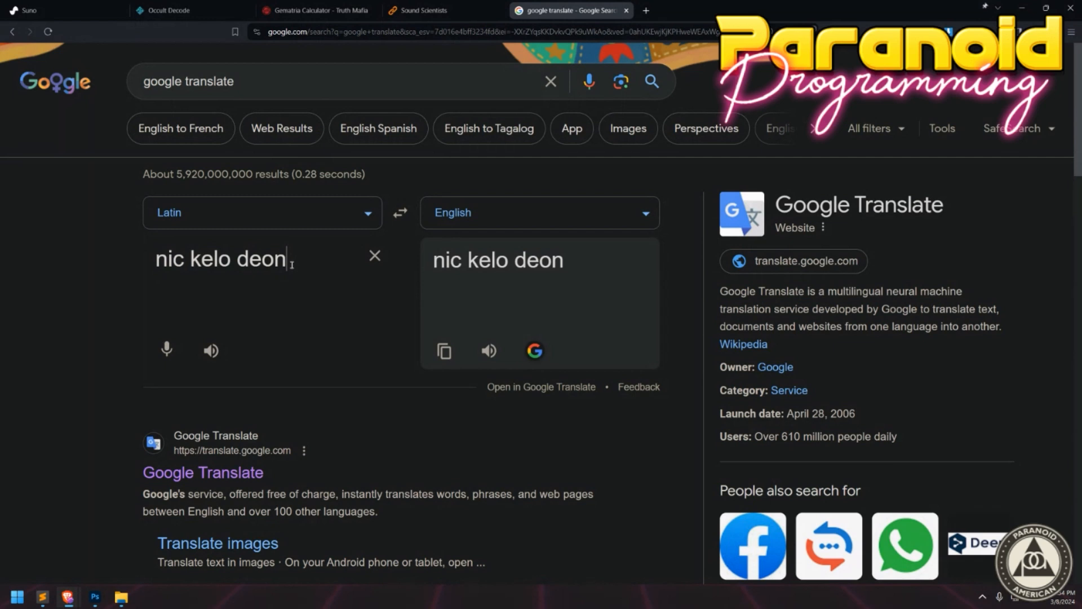
Try Hungarian as the source language, copy its name, and set the source language back to Latin.
click(177, 215)
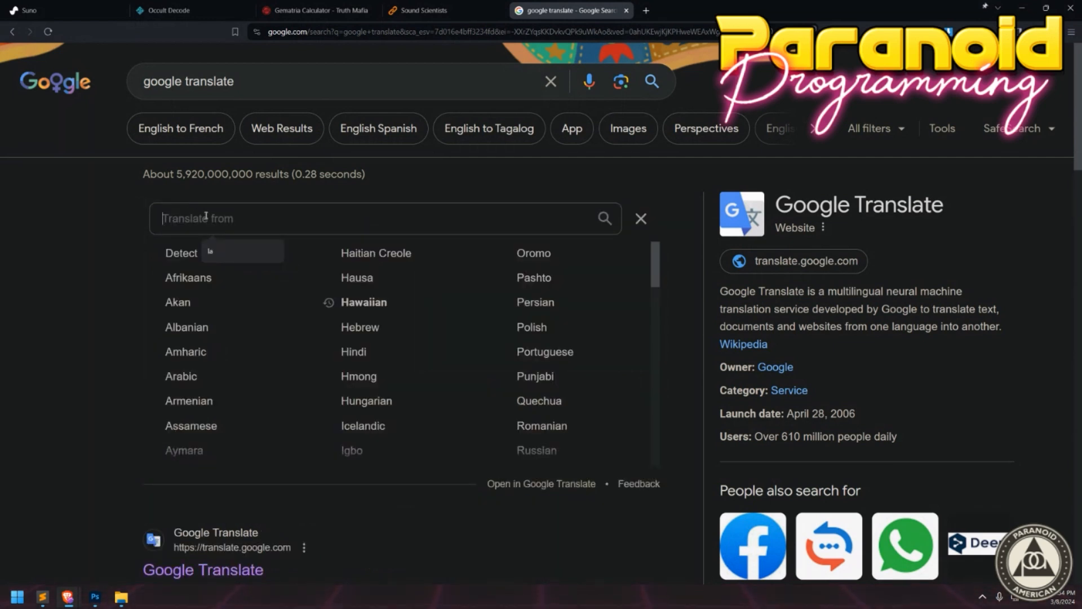
text(hung)
click(186, 251)
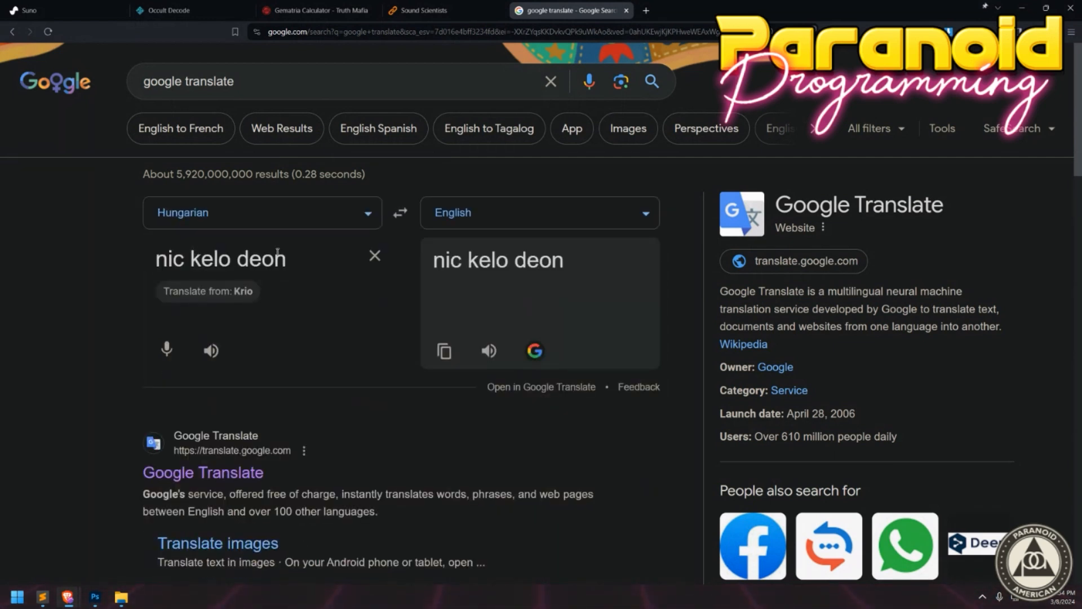
double_click(185, 212)
key(ctrl+c)
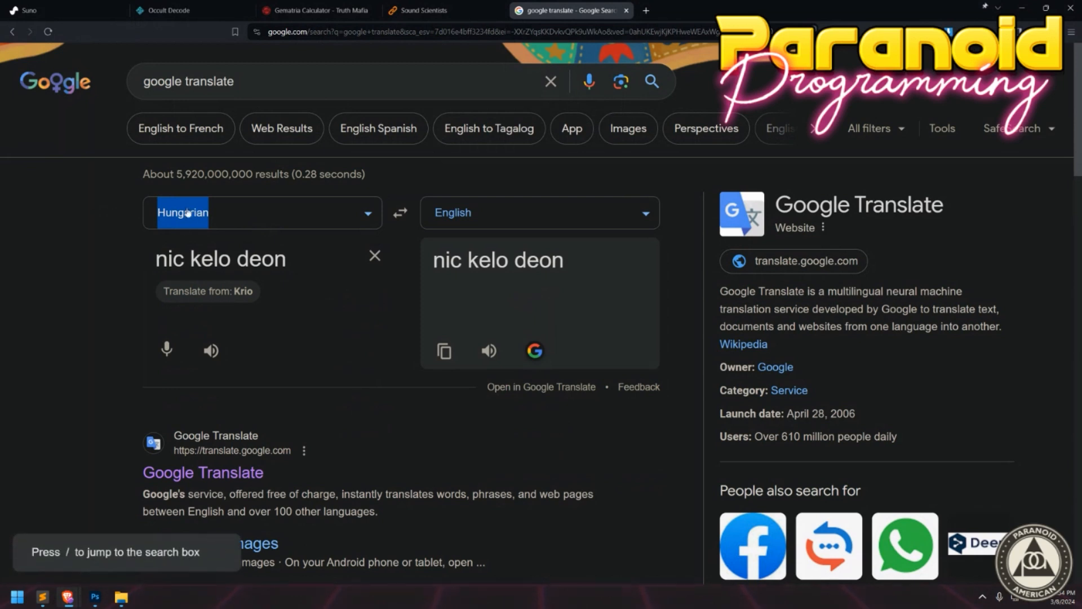
click(369, 214)
text(lat)
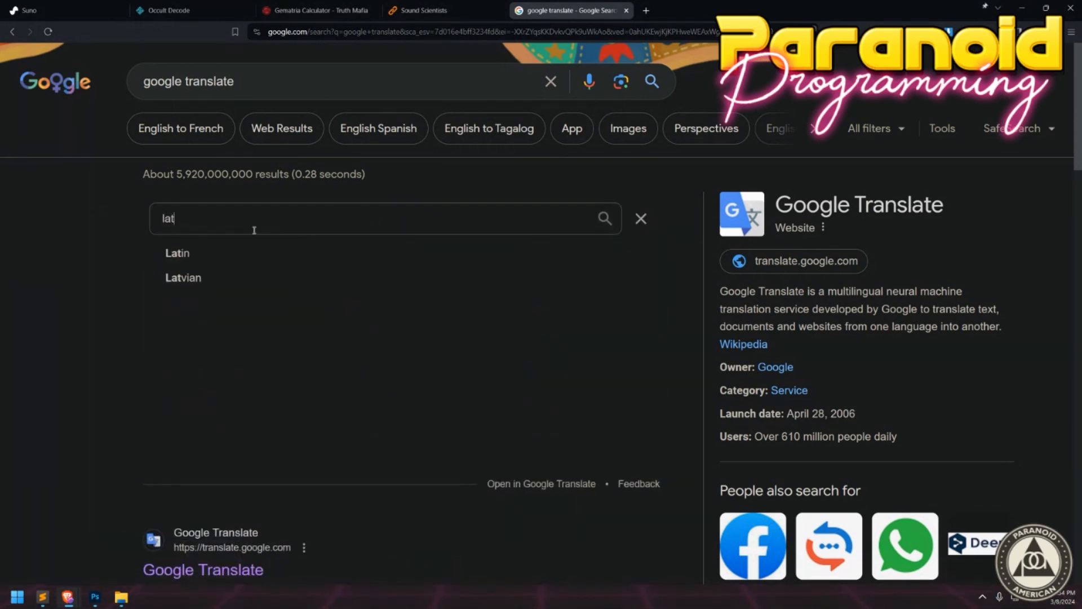
click(203, 254)
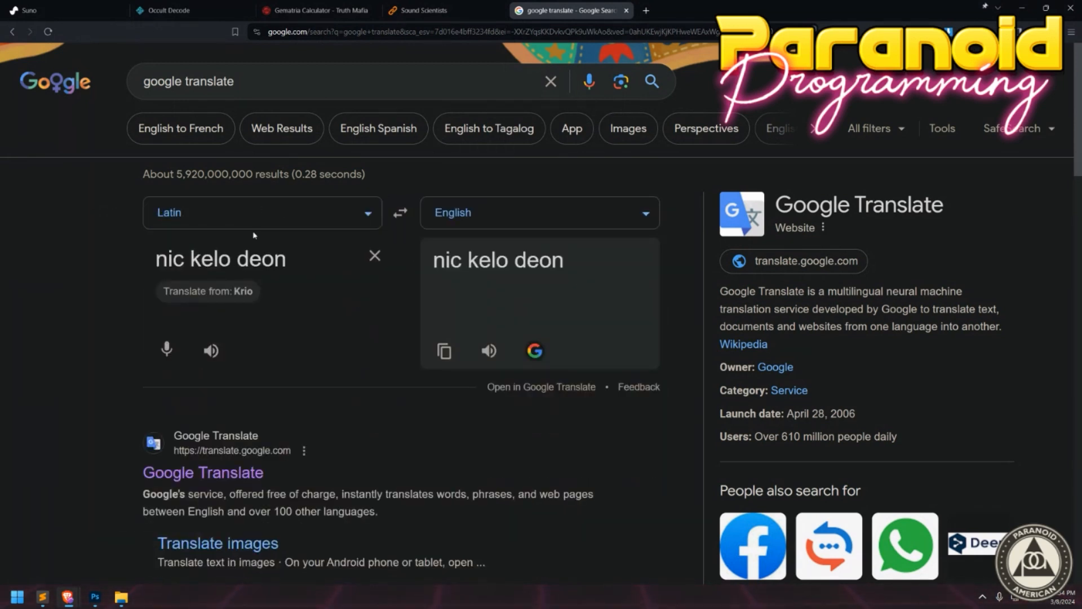
Highlight the translated phrase and swap the source and target languages repeatedly, ending on Latin to English.
drag(577, 259, 439, 256)
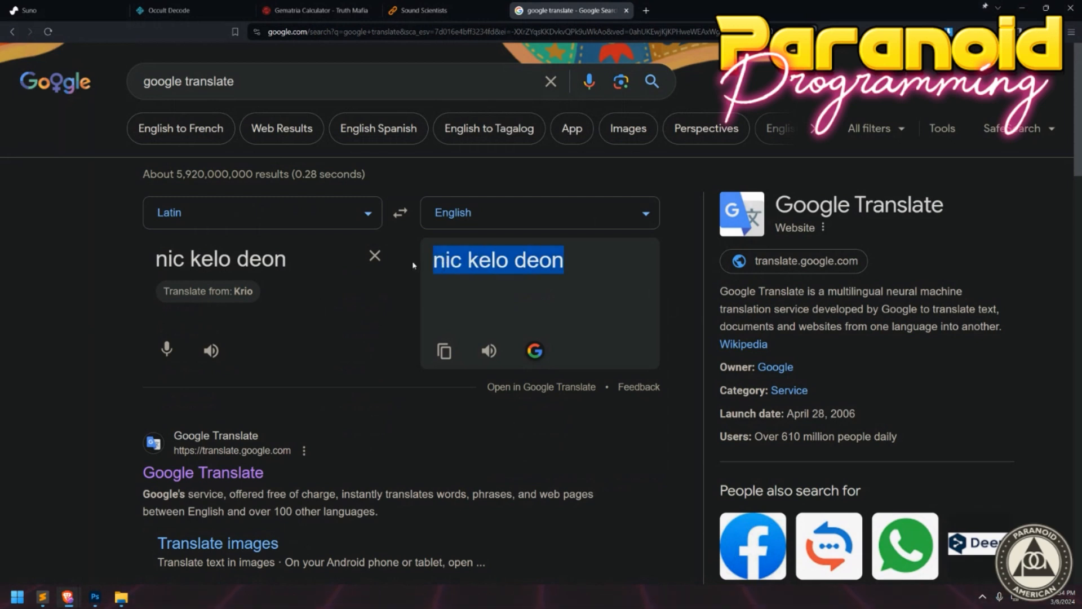
click(401, 216)
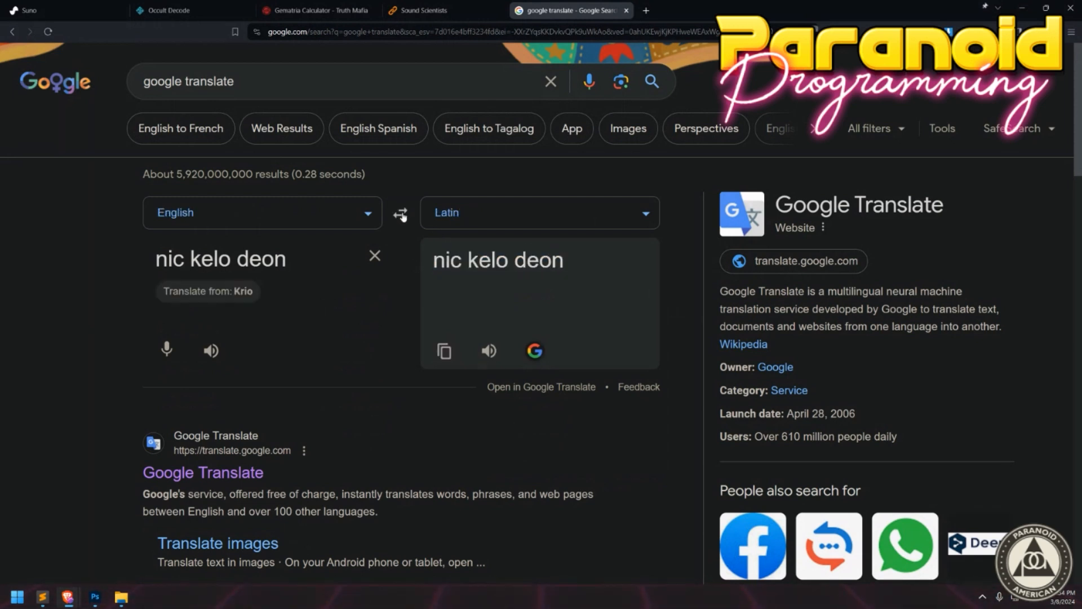
click(401, 215)
click(401, 215)
click(402, 215)
click(401, 216)
click(401, 216)
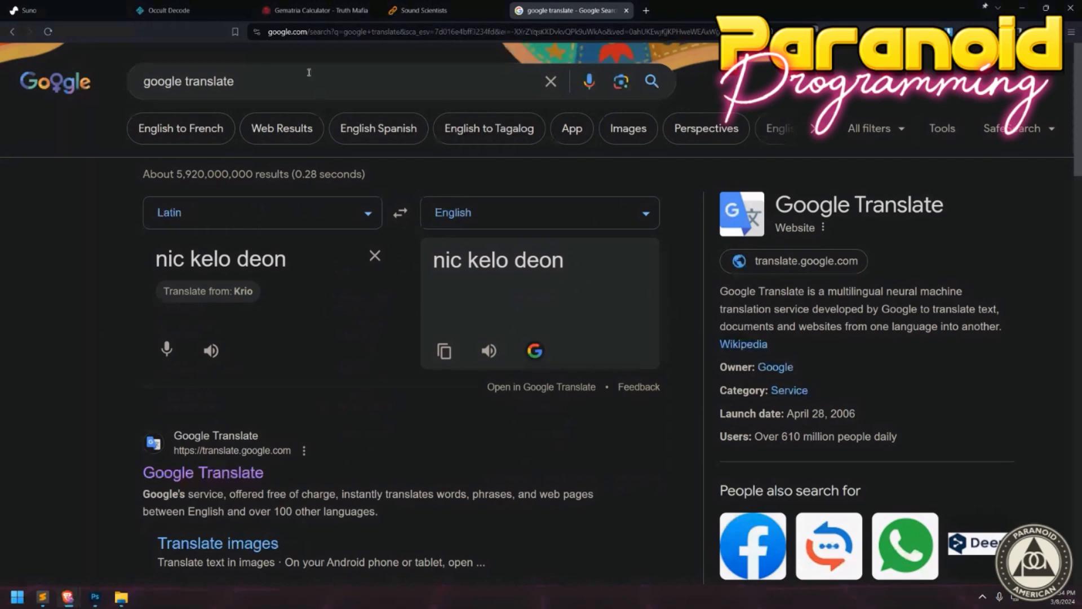
Find the BabelFish translator through a web search in a new tab and look through its source languages.
click(336, 35)
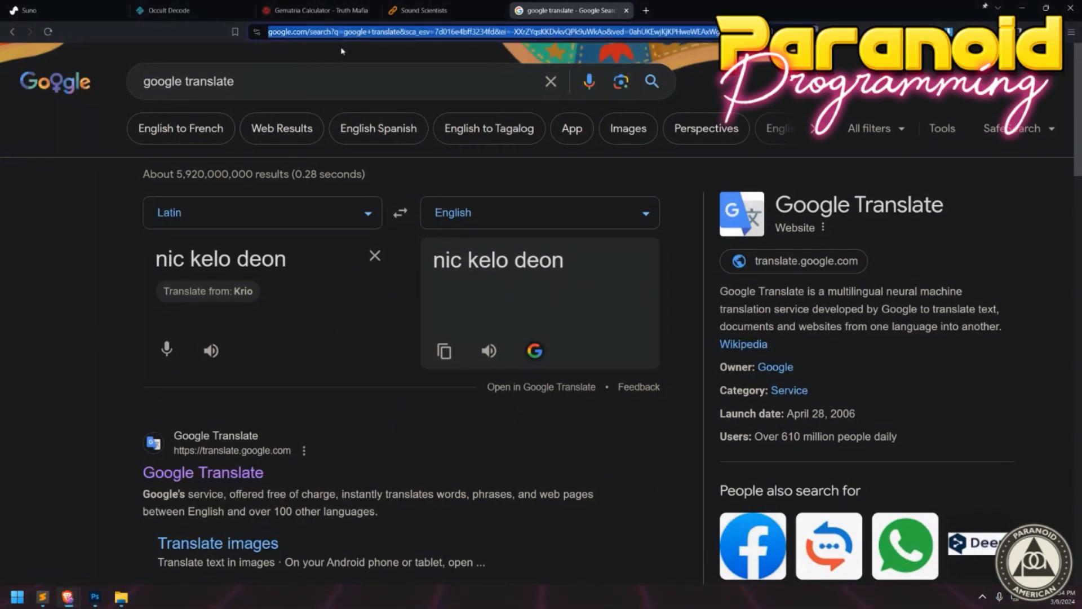
key(ctrl+t)
text(babelfgish)
key(Return)
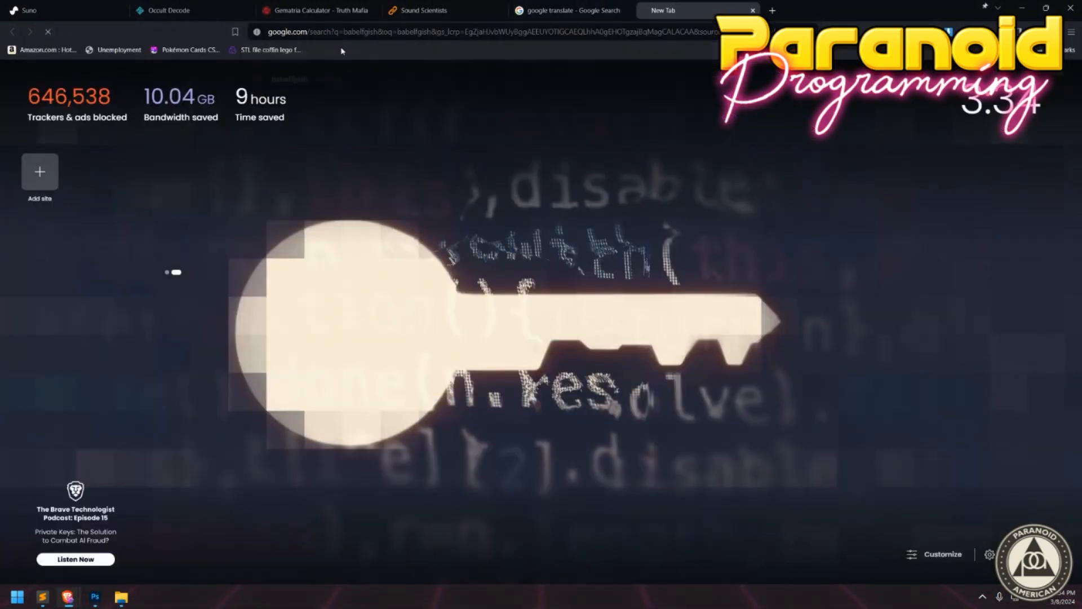
click(146, 302)
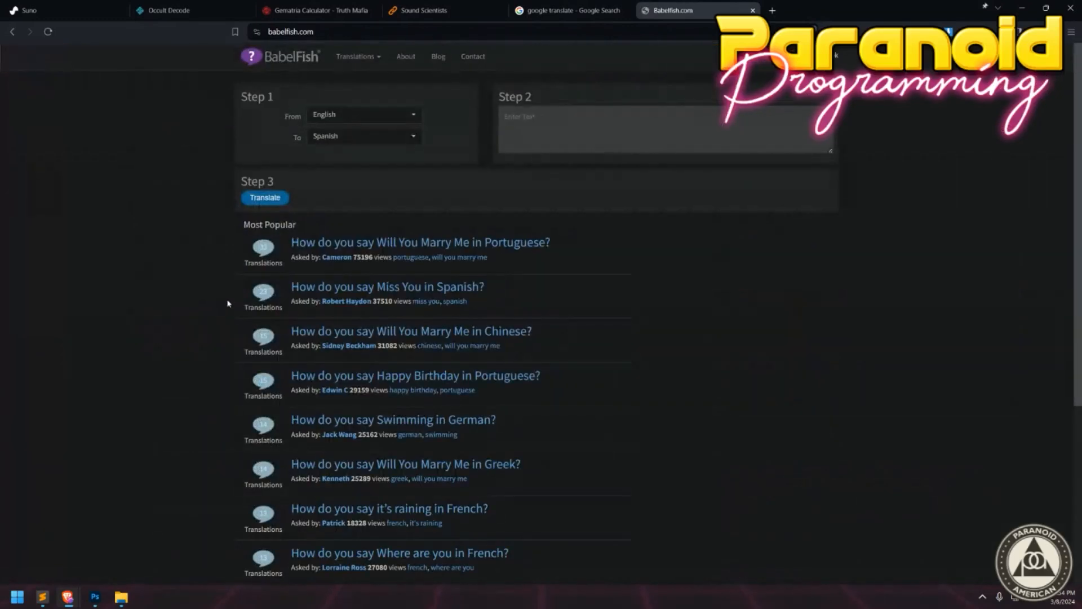
click(337, 119)
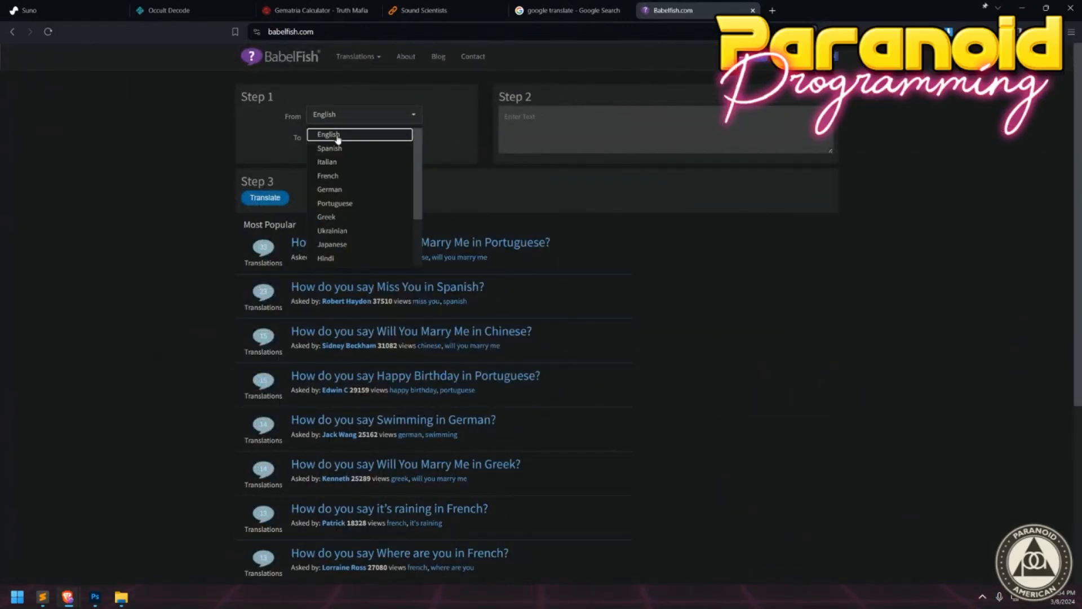
scroll(345, 218, down, 3)
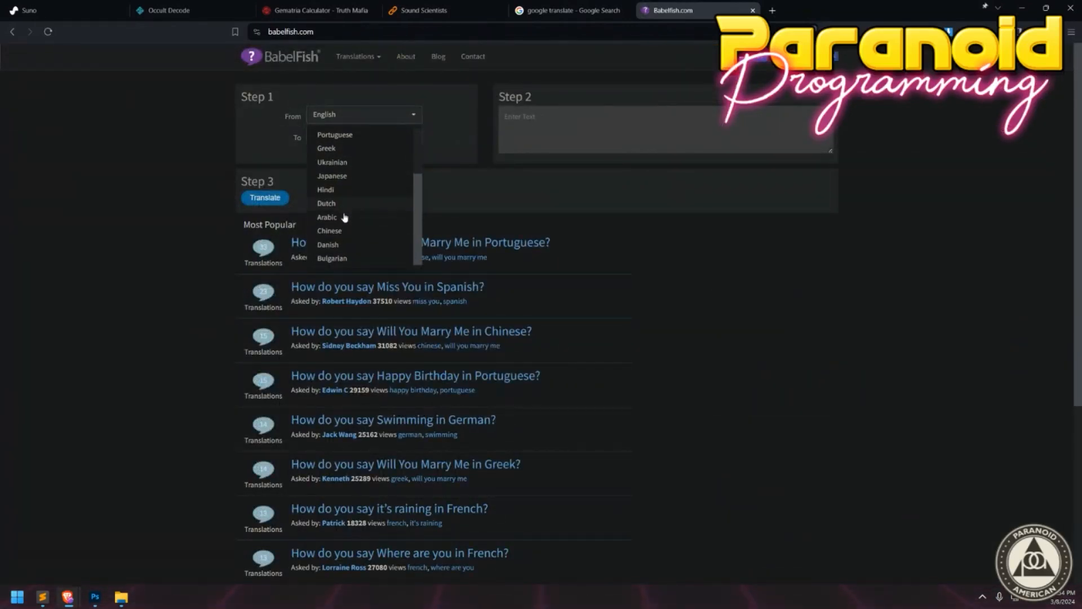
scroll(345, 217, up, 3)
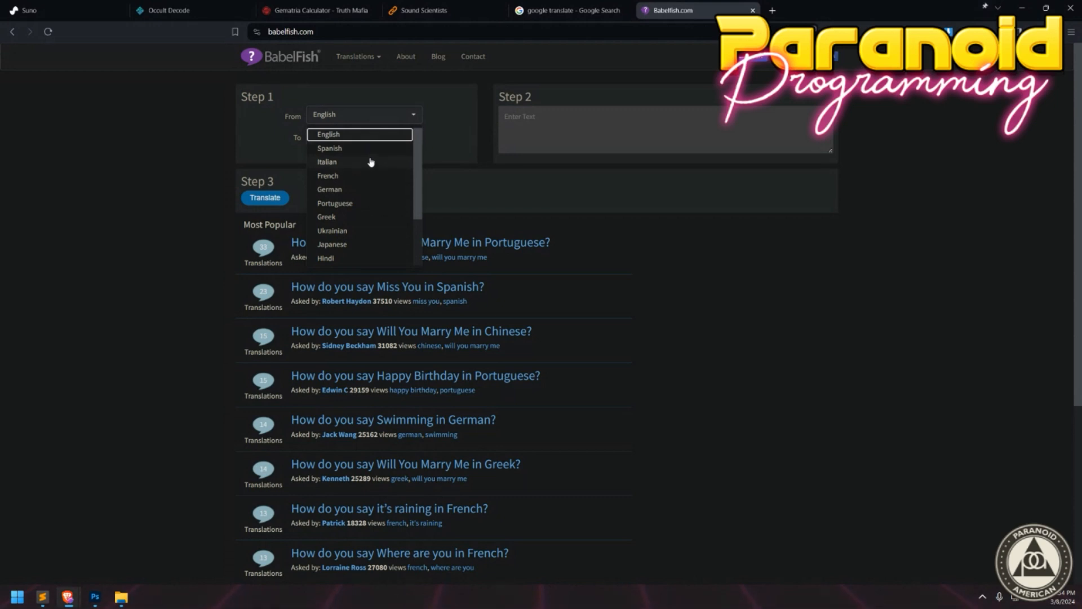
scroll(370, 163, down, 3)
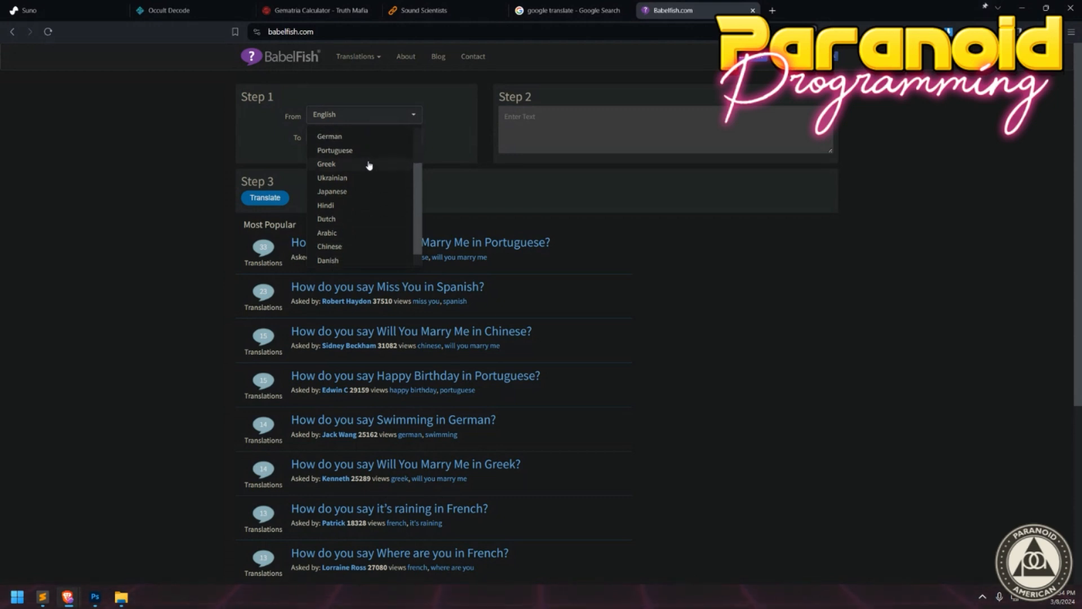
Open ChatGPT at chat.openai.com and ask it to translate "nic kelo deon" from latin to english.
click(348, 32)
text(chat.opena)
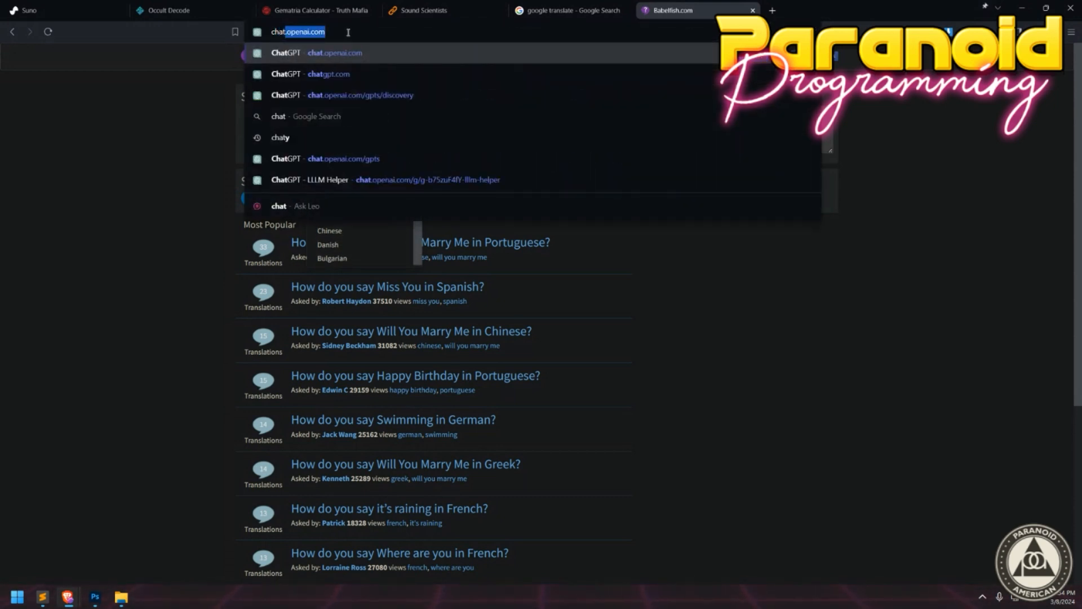
key(Return)
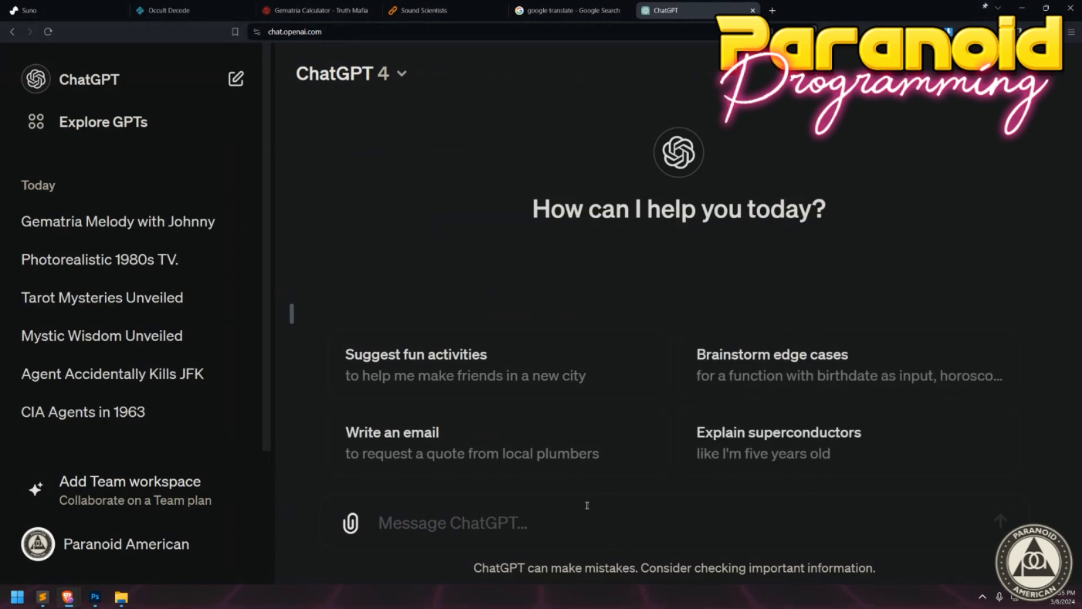
text(translate ")
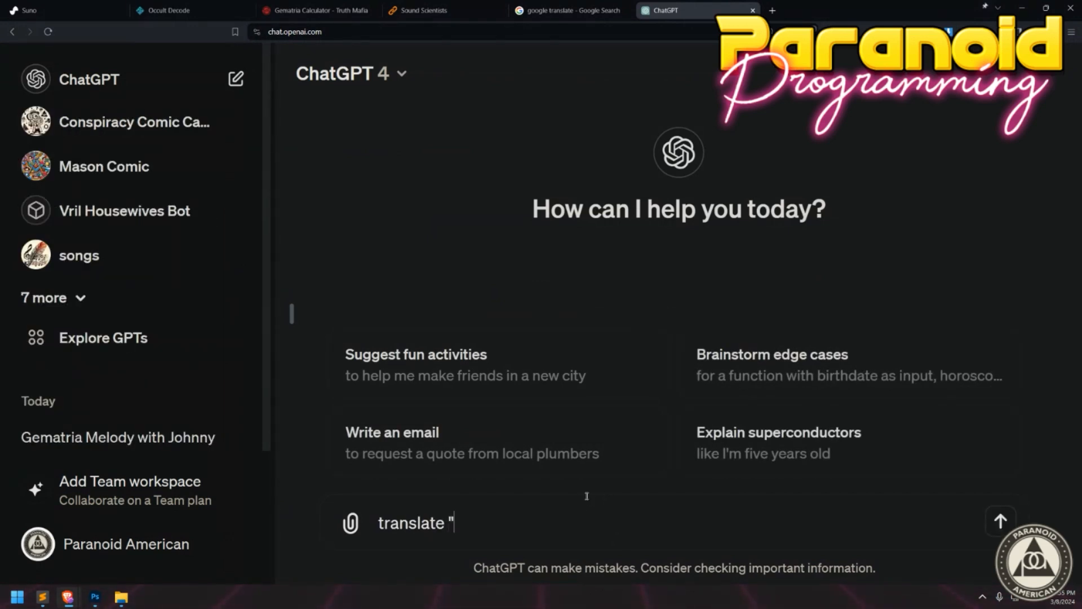
text(ni c kelo deon" from latin to english)
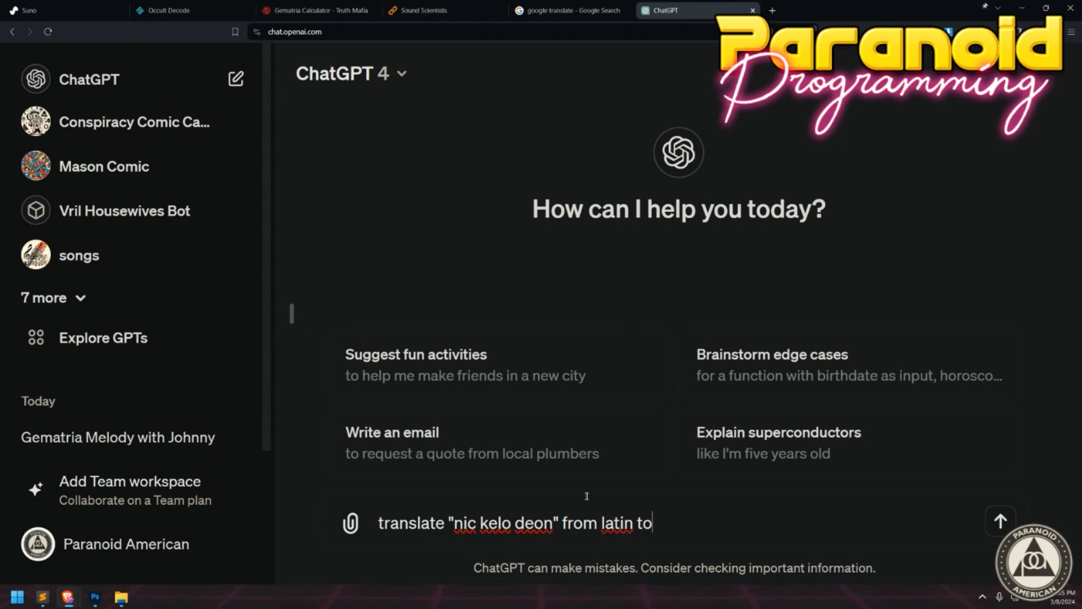
key(Return)
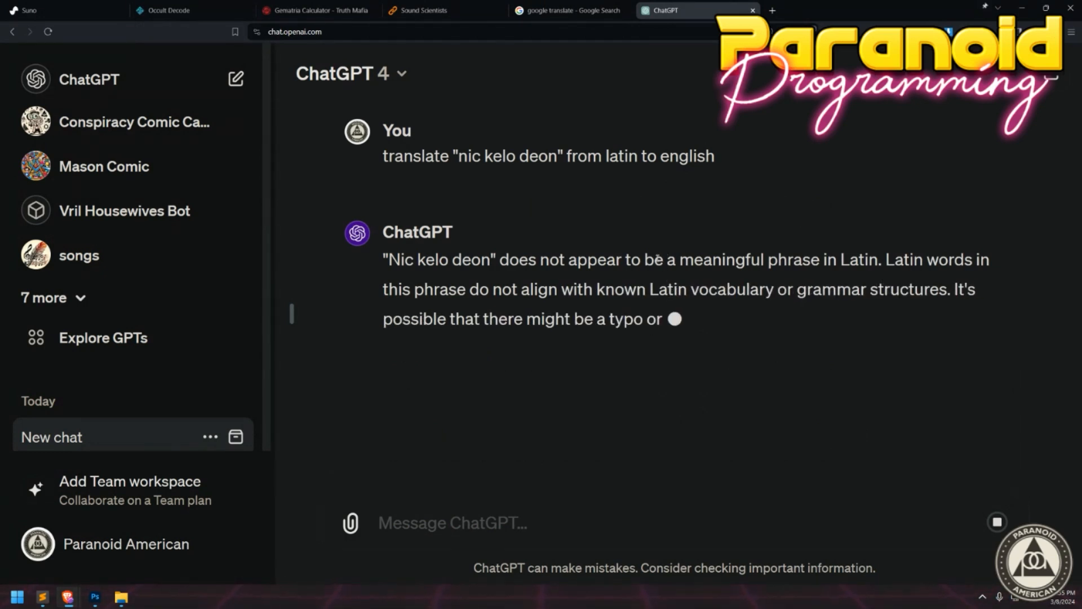
Search the web for "bing translate" in the same browser tab.
click(534, 32)
text(bing translate)
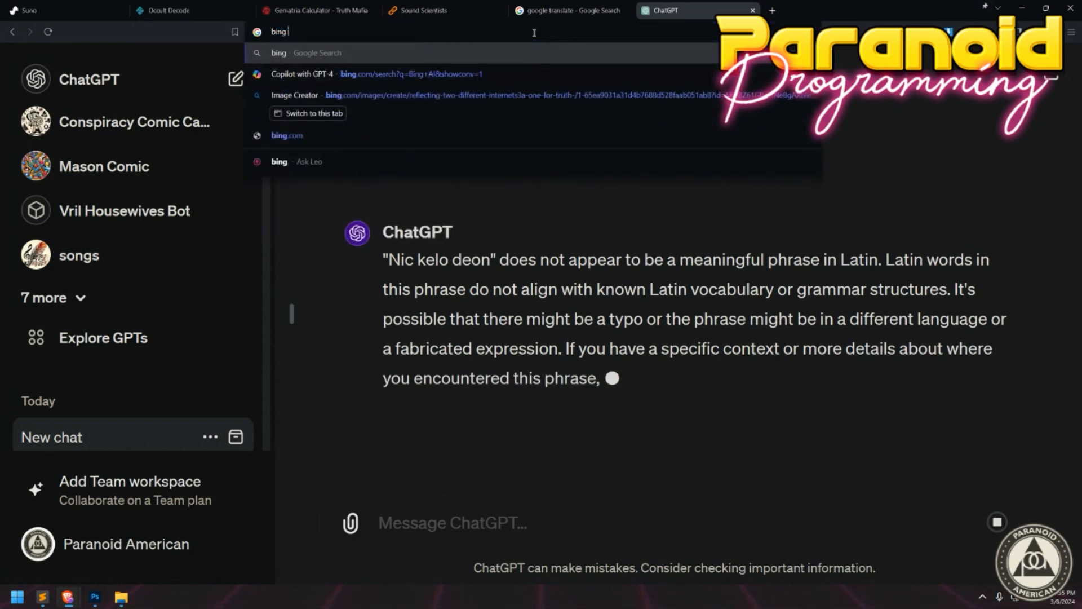
key(Return)
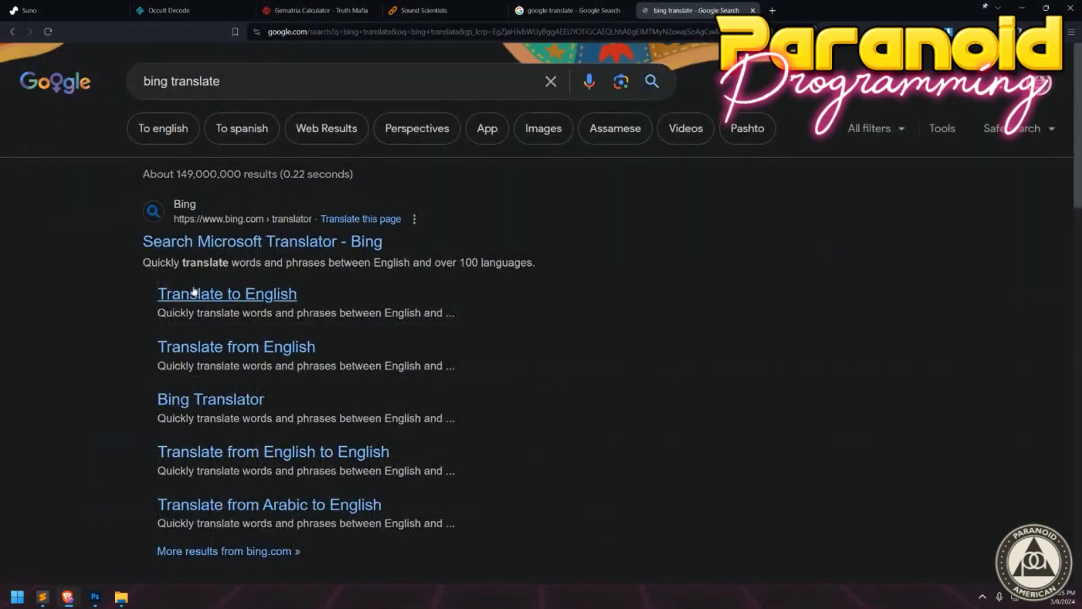
Open the Microsoft Translator page from the Bing search result and enter "nic kelo deon" as the source text.
click(212, 243)
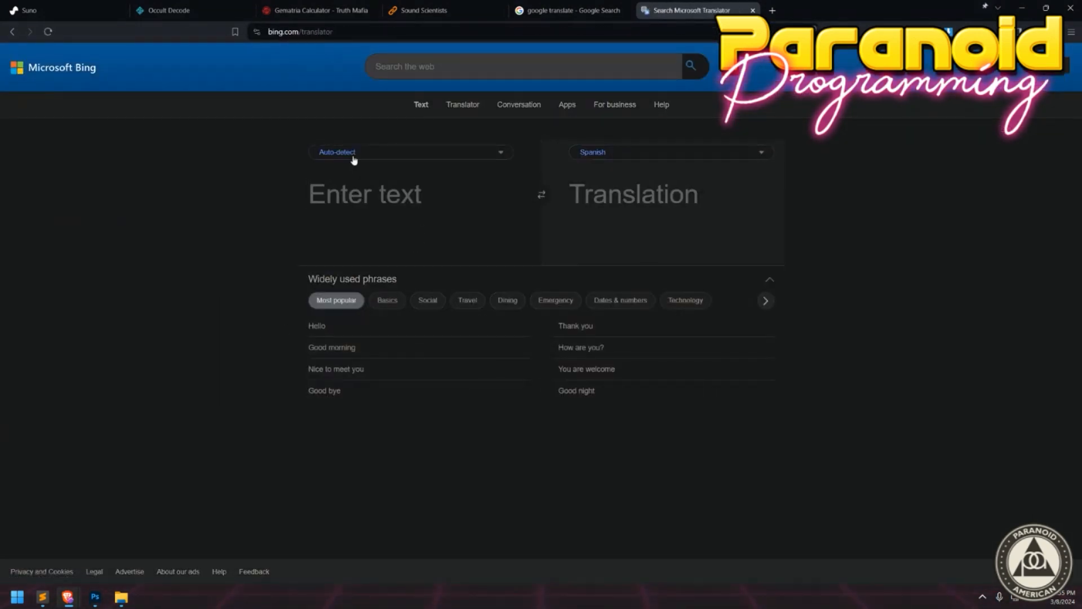
click(354, 194)
text(nic kelo deon)
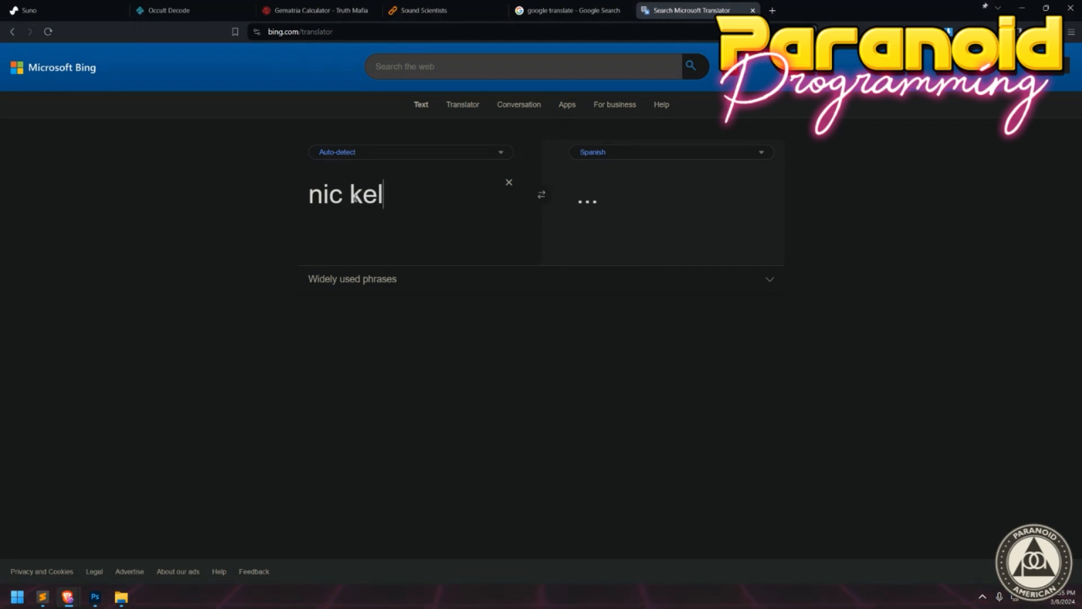
Look through the Bing translator's source languages for Latin, and close the translator's browser tab.
click(599, 152)
click(429, 161)
click(429, 161)
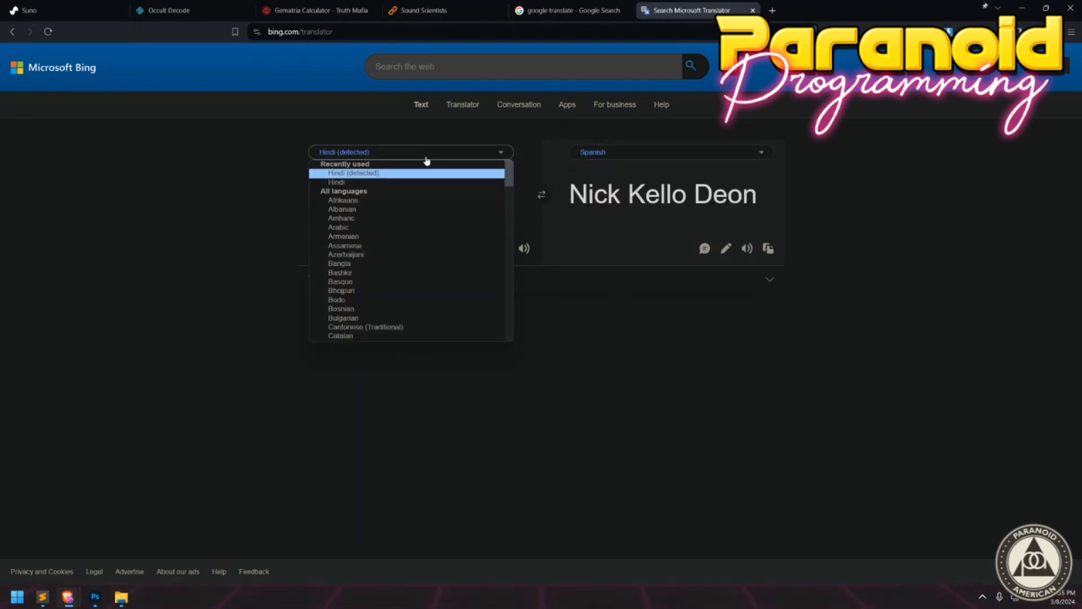
scroll(366, 253, down, 5)
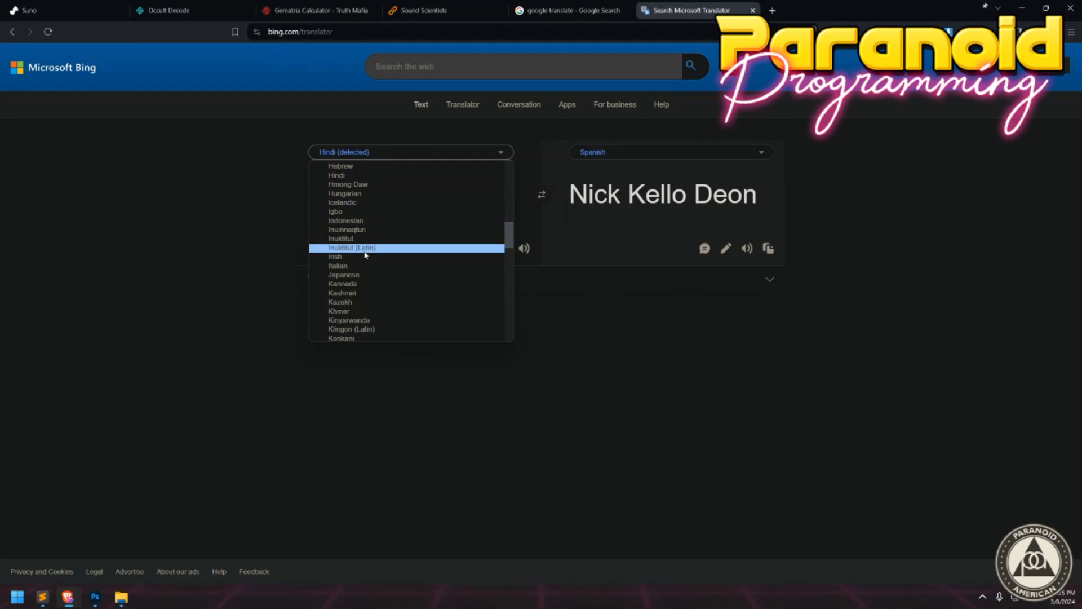
scroll(360, 188, up, 2)
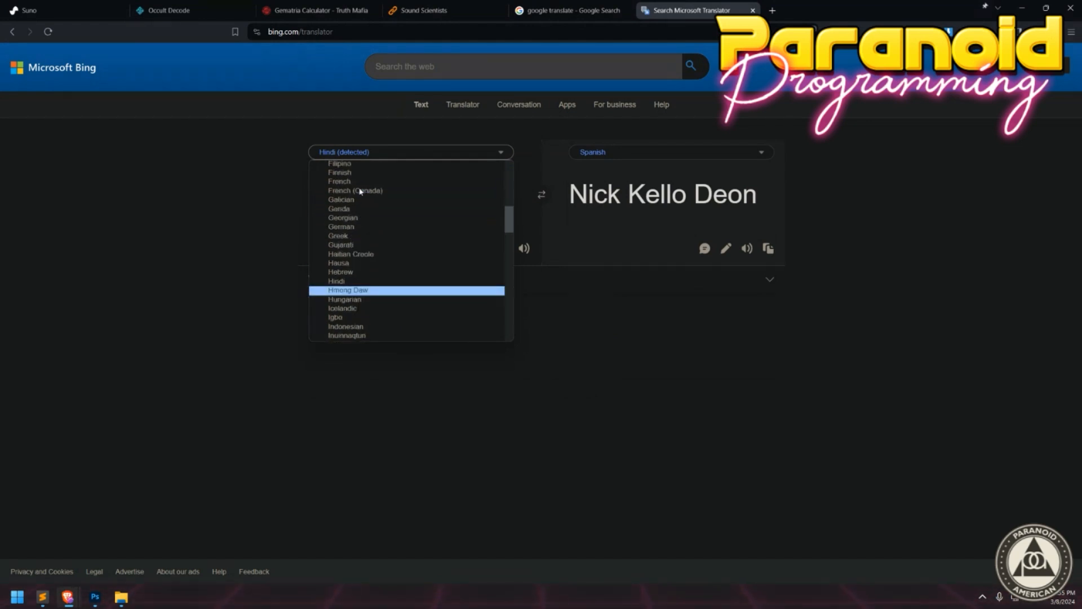
scroll(365, 259, down, 2)
scroll(365, 261, down, 3)
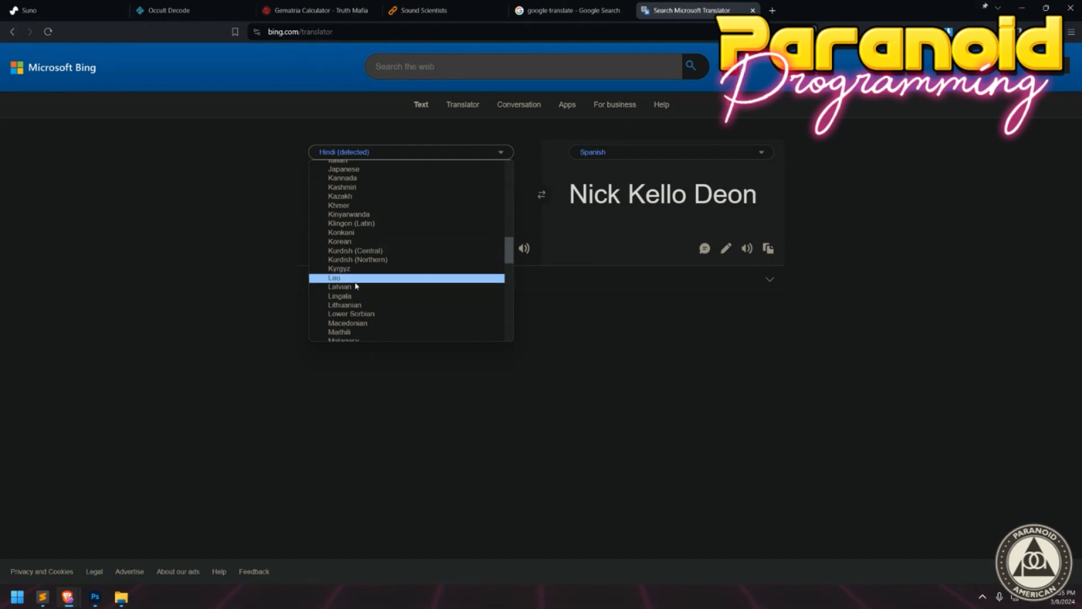
scroll(357, 286, down, 10)
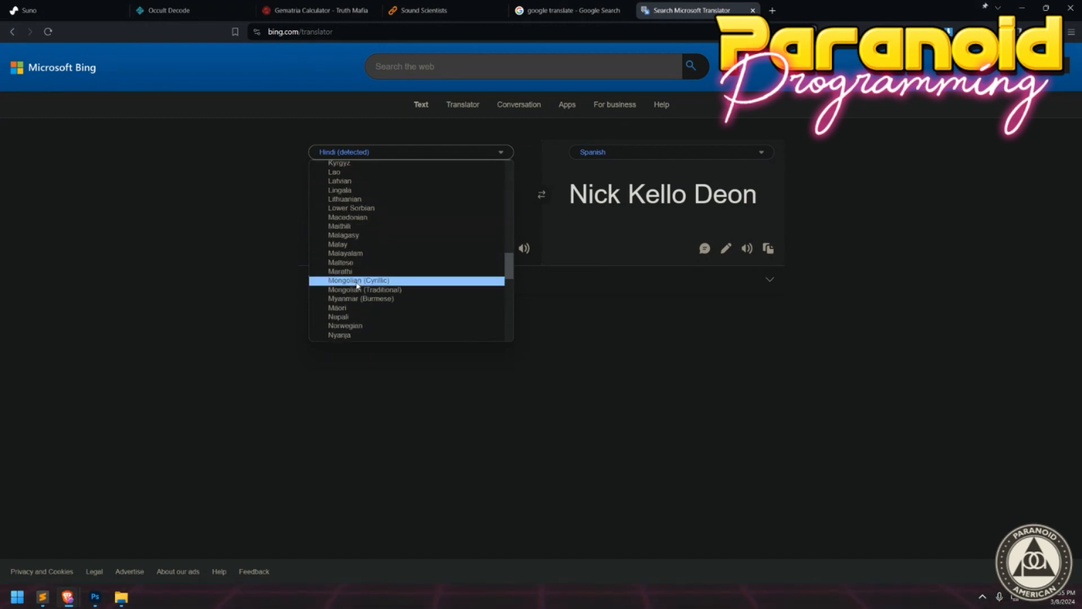
scroll(372, 259, up, 14)
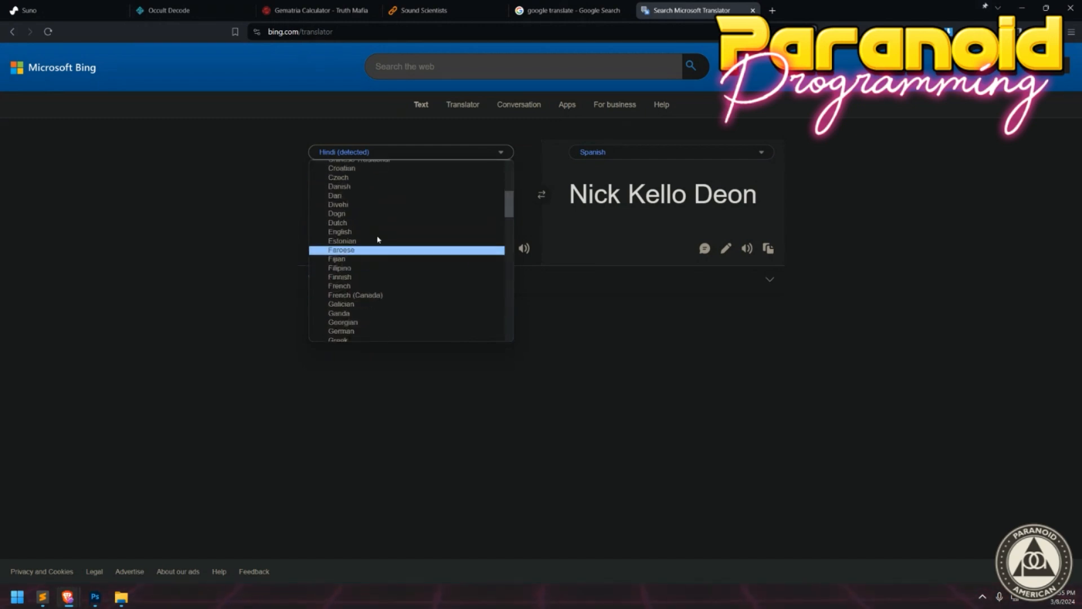
click(181, 190)
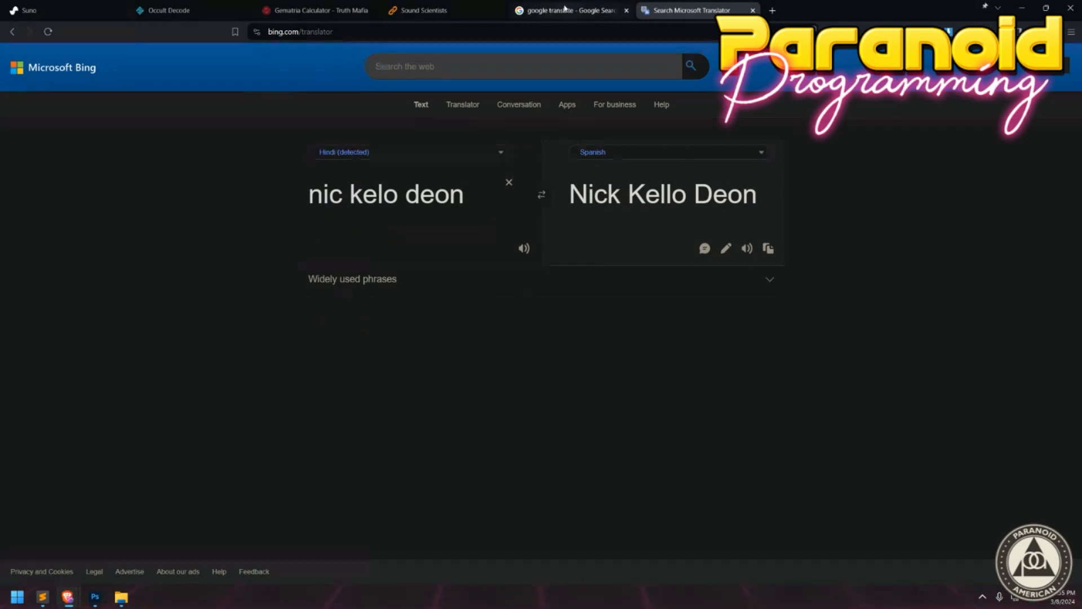
click(752, 10)
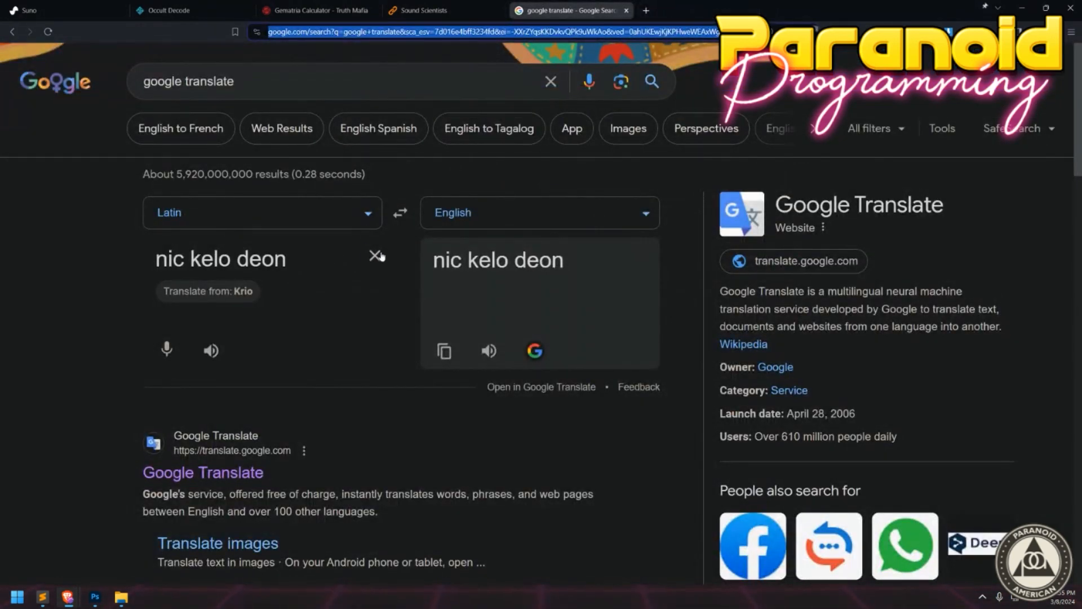
Select "nic kelo deon" in Google Translate and toggle its translation direction between Latin and English several times.
triple_click(310, 256)
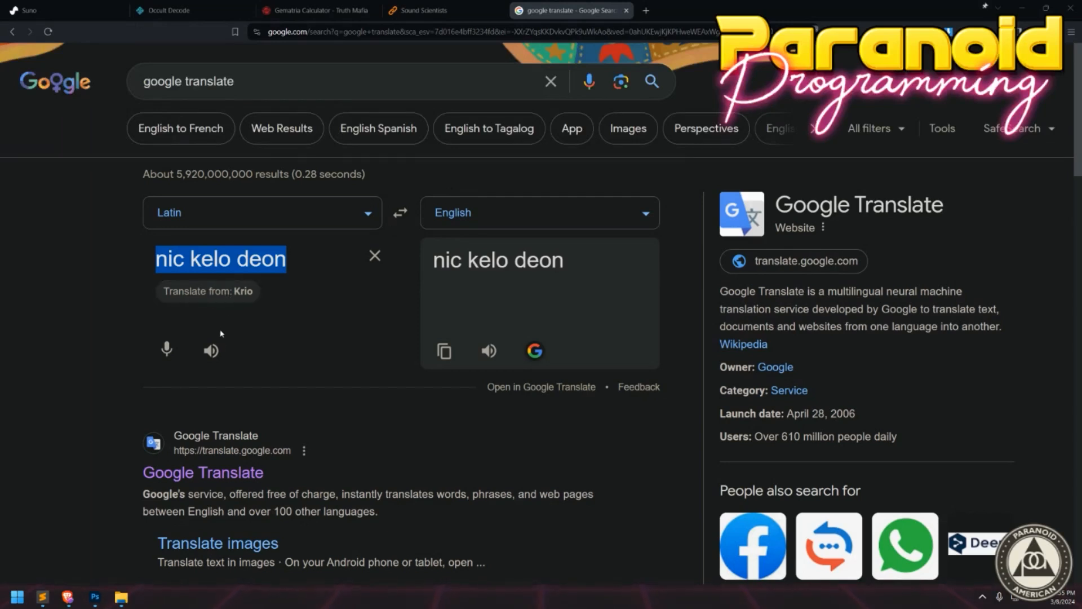
click(400, 214)
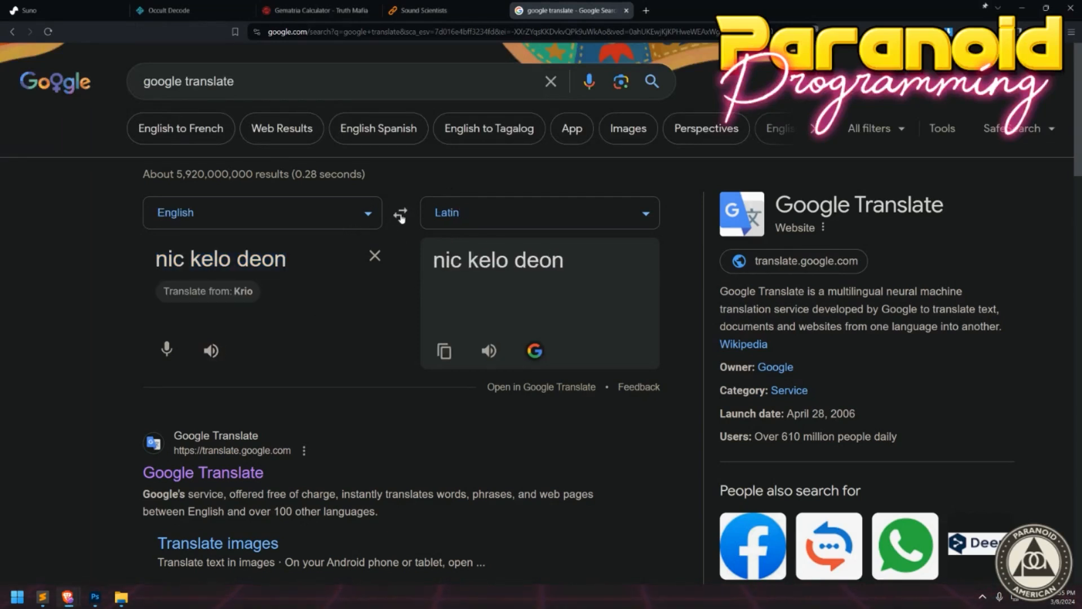
click(400, 216)
click(400, 216)
click(400, 216)
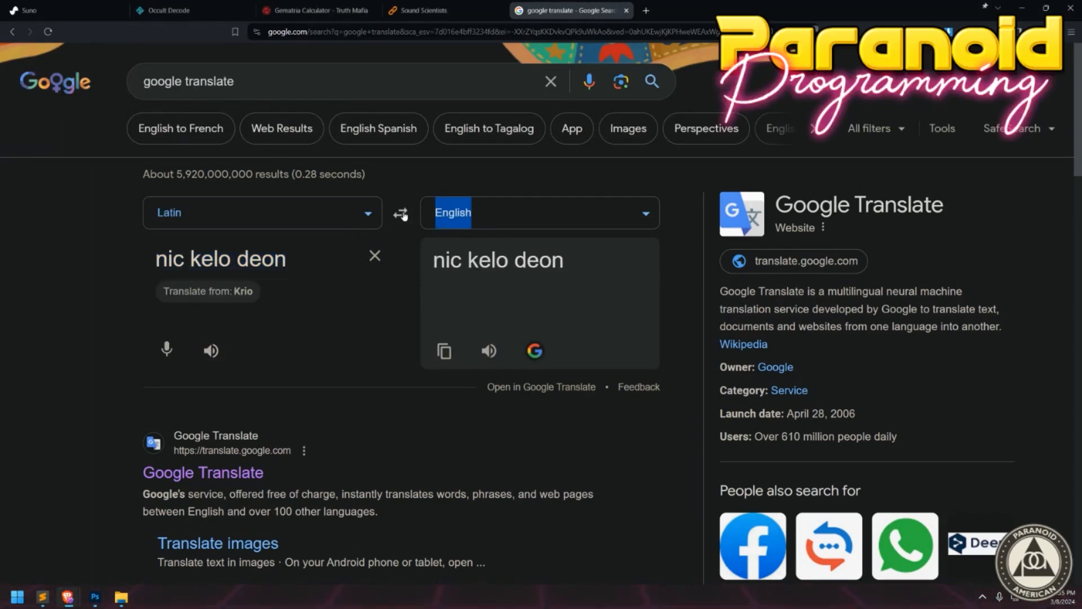
click(400, 214)
click(400, 214)
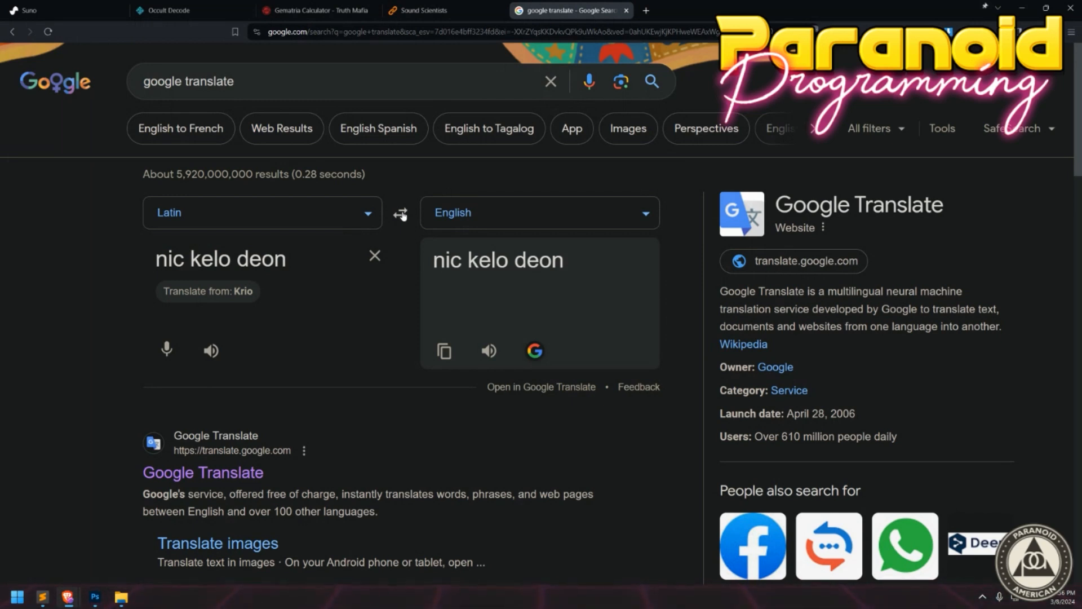
click(401, 215)
click(401, 215)
Switch to Suno and preview the two deep evil and two mysterious Jamaican dub reggae versions of "Numbers of the Universe".
click(29, 10)
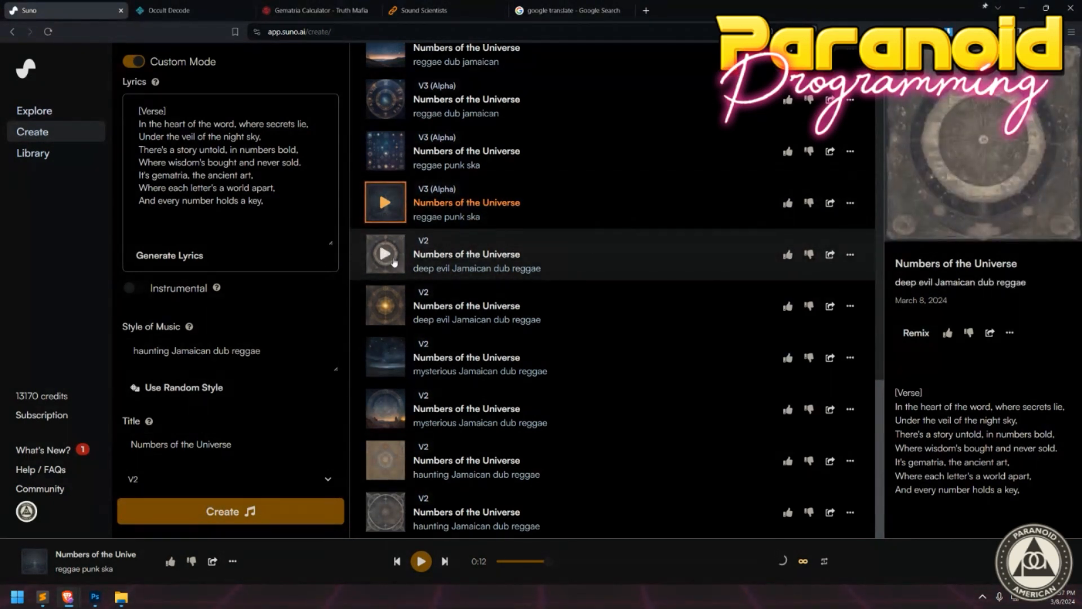
click(388, 256)
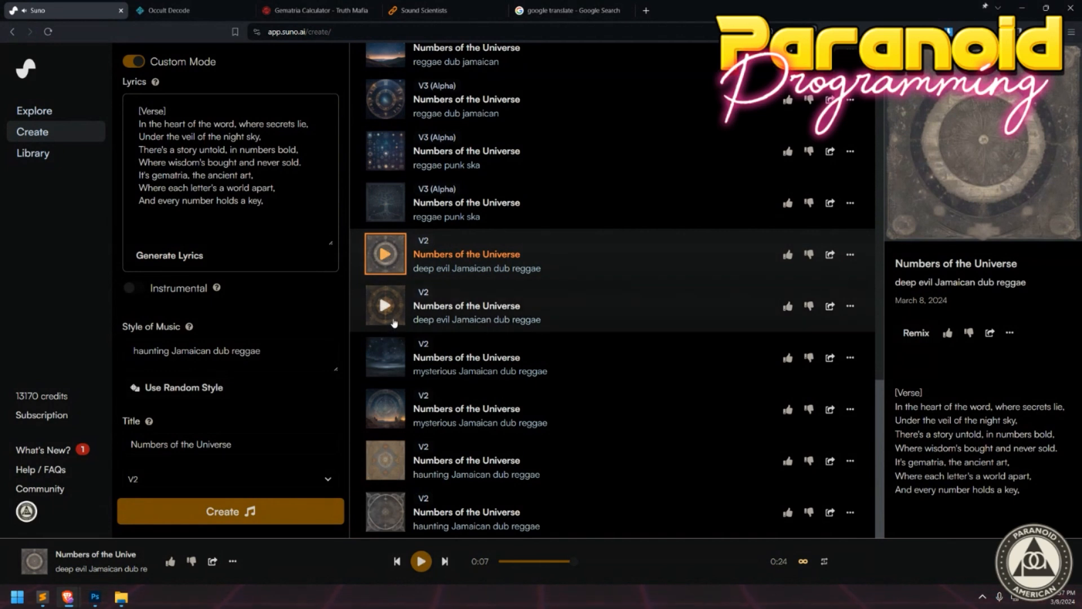
click(388, 313)
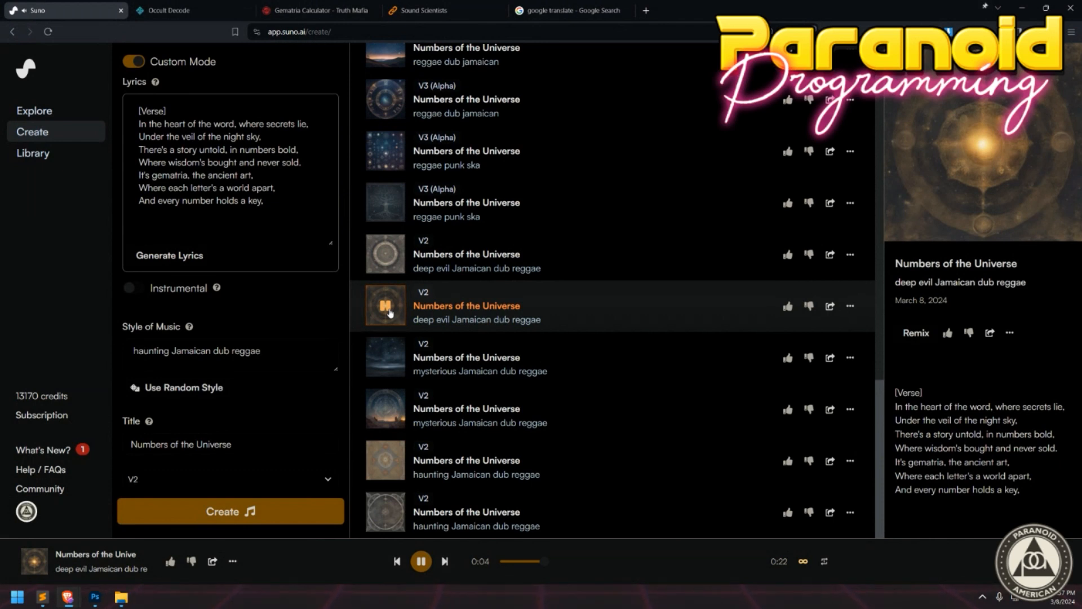
click(389, 310)
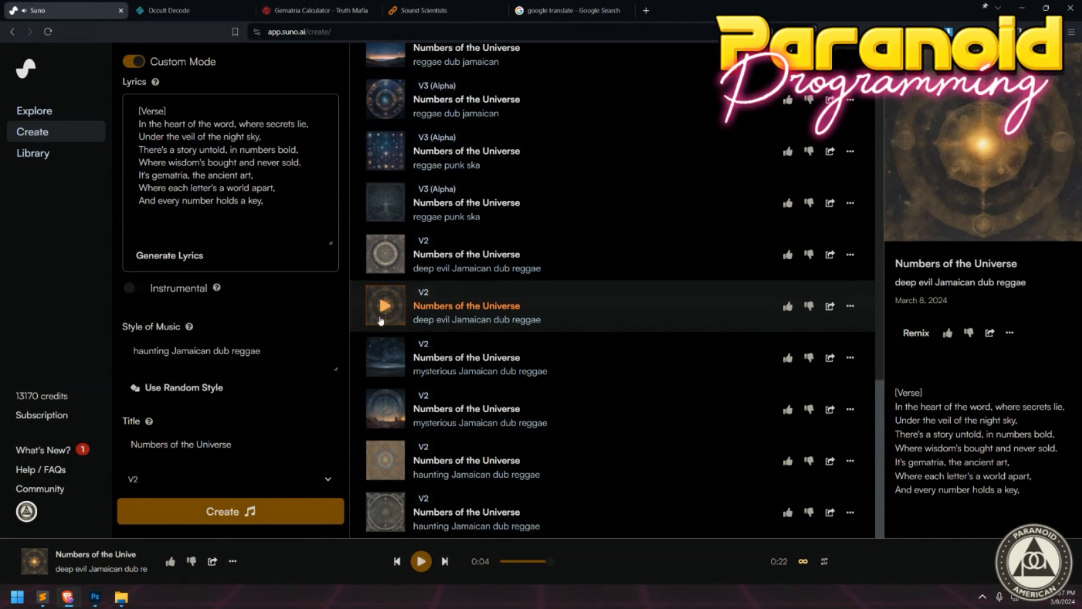
click(385, 356)
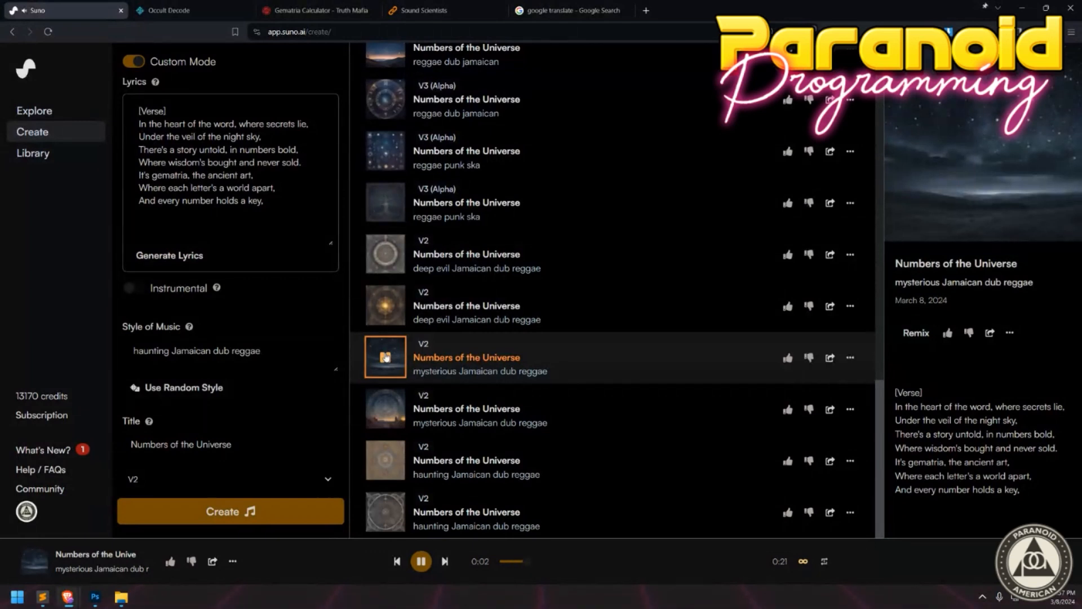
click(385, 356)
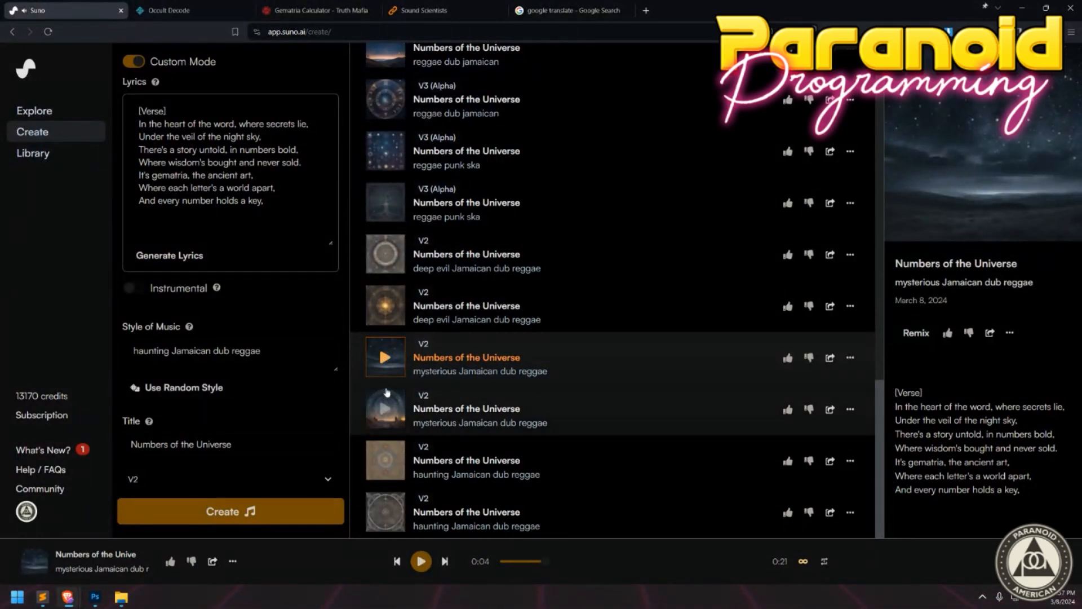
click(389, 418)
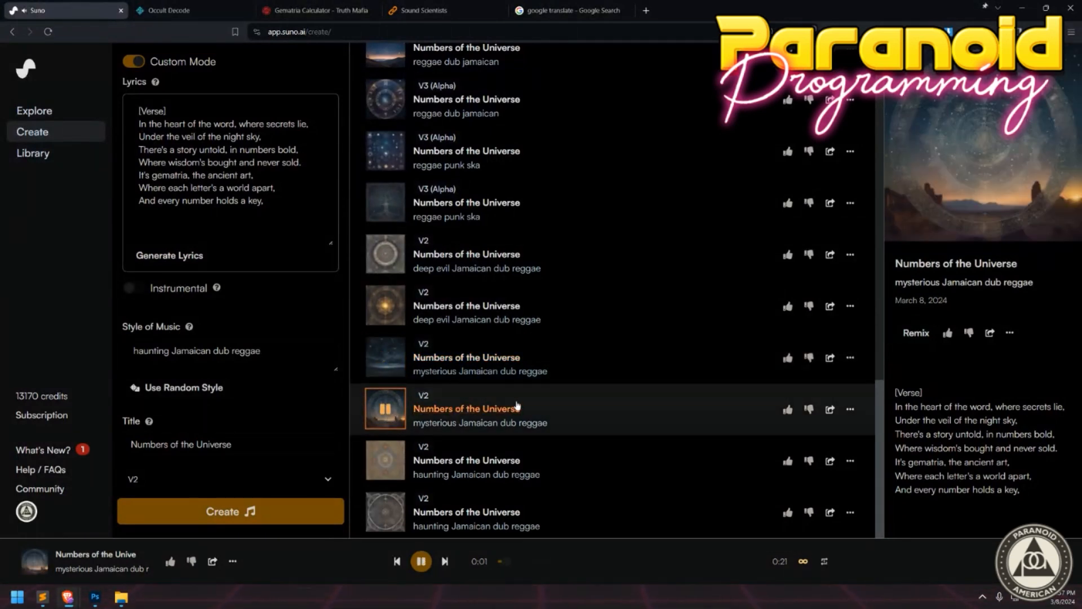
click(389, 413)
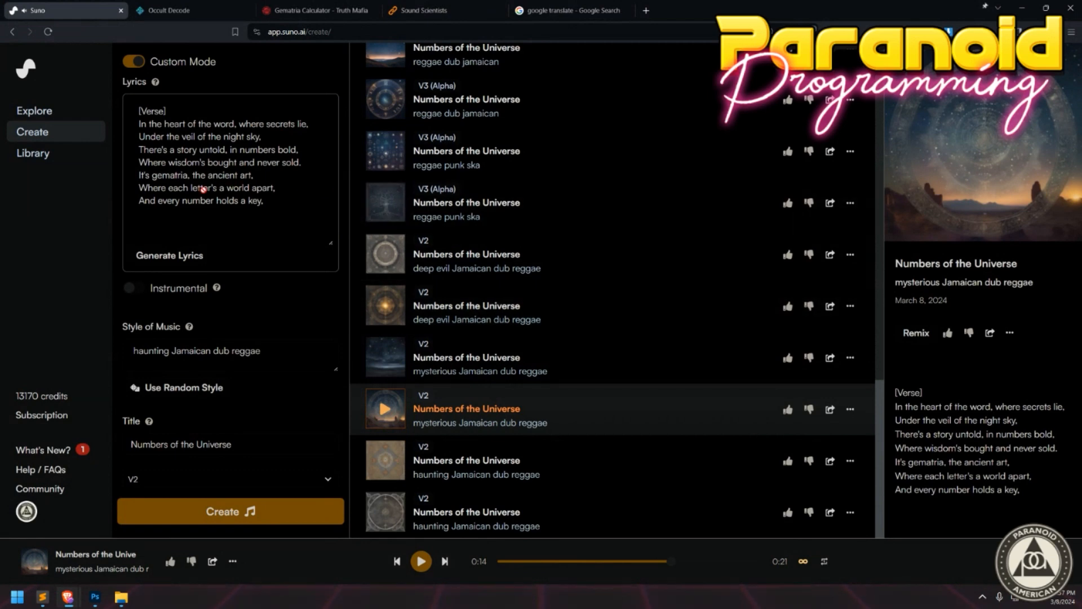
Change the spelling of "gematria" to "ghematria" in the song lyrics.
click(167, 175)
click(658, 356)
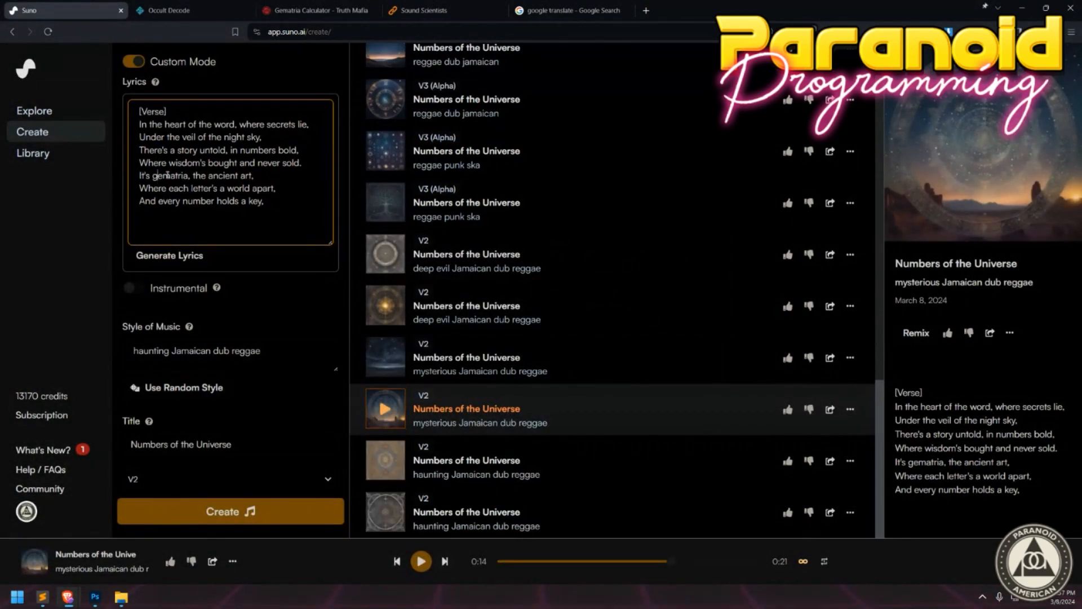
text(h)
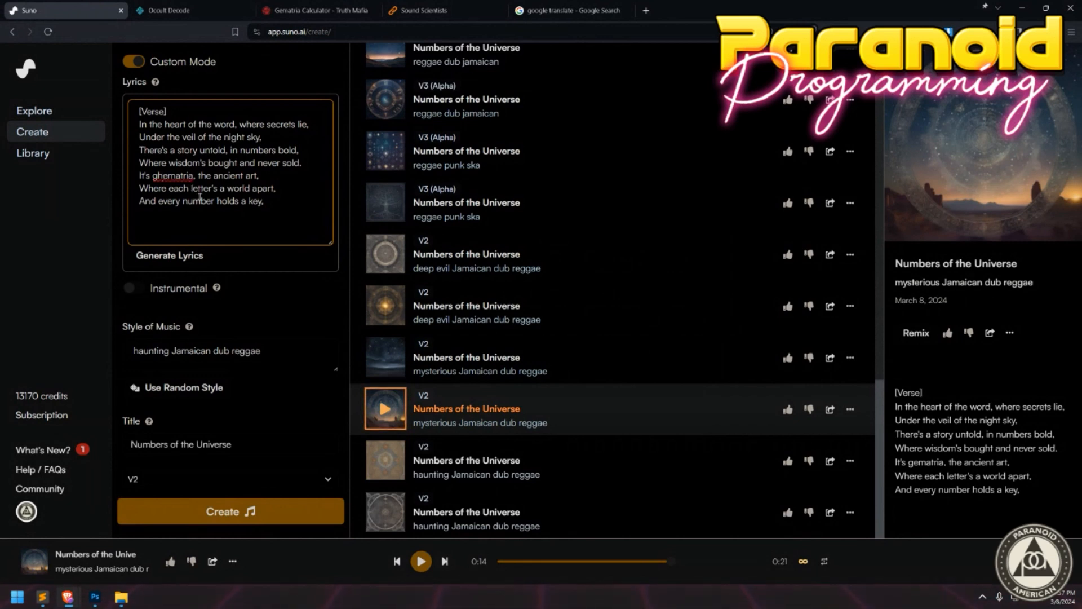
Preview the two haunting Jamaican dub reggae versions of "Numbers of the Universe", pausing each one after a short listen.
click(379, 463)
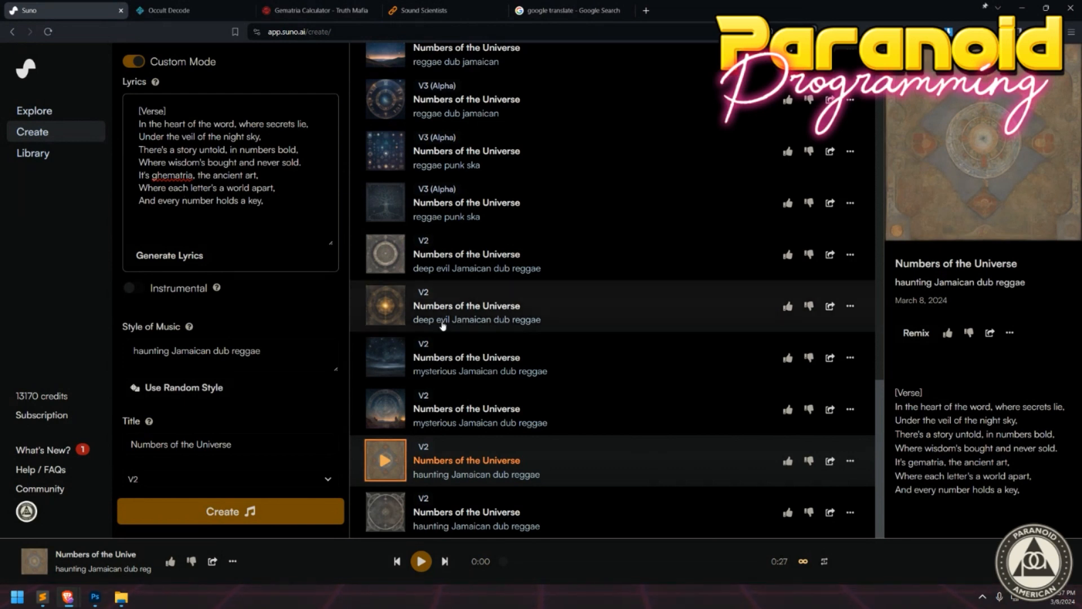
click(386, 461)
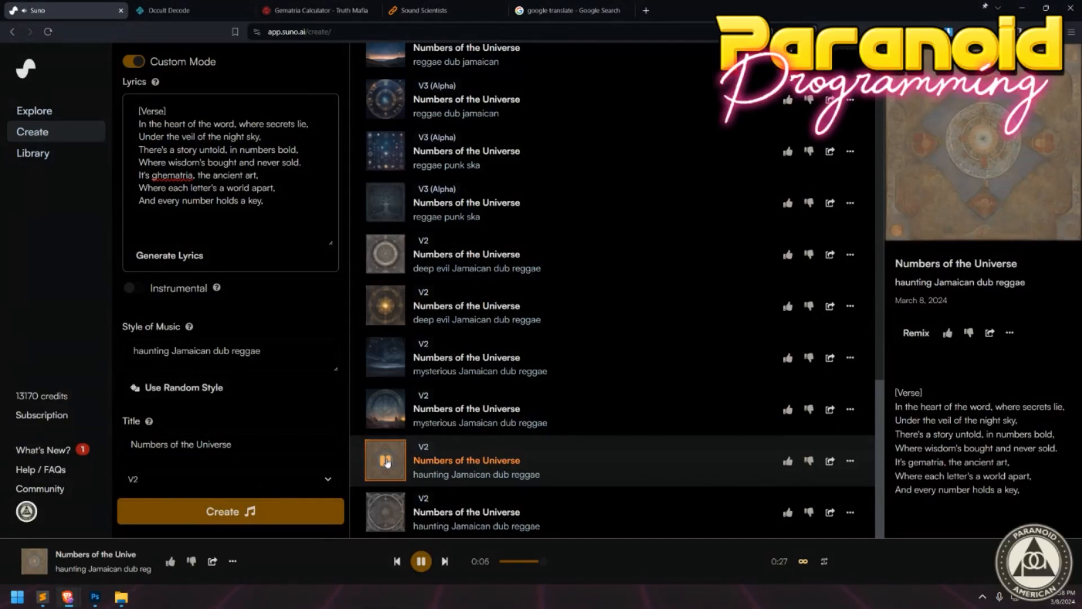
click(385, 460)
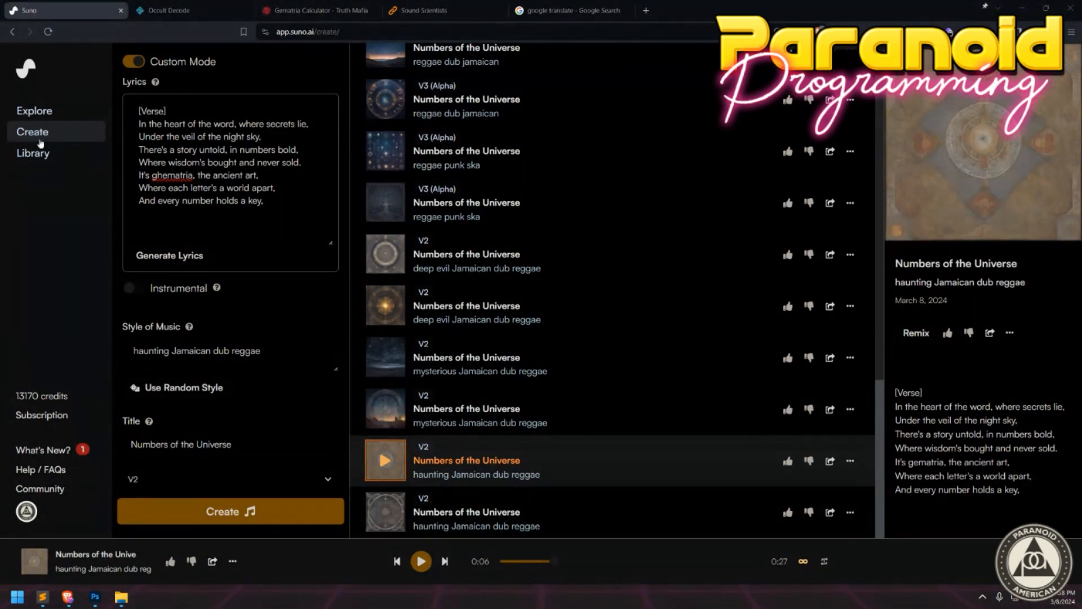
click(389, 514)
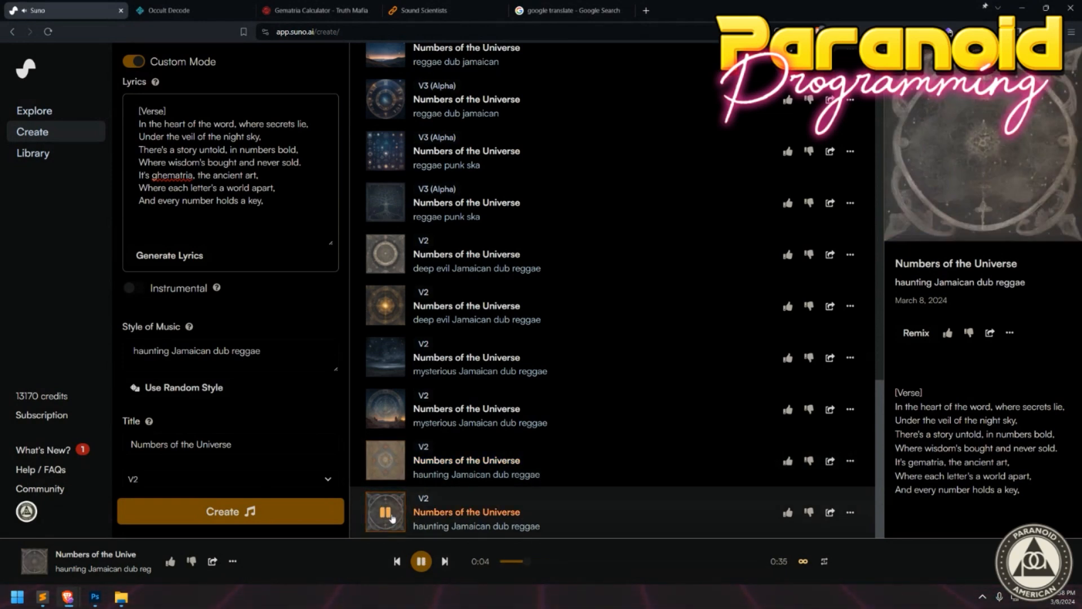
click(391, 517)
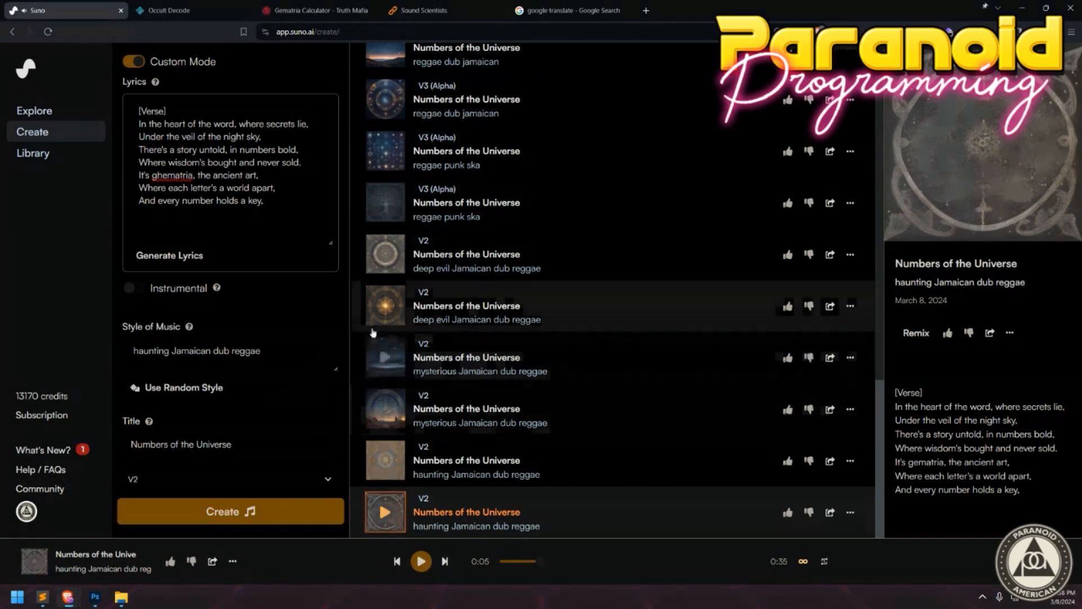
Open and play the uplifting philosophical country version of "Numbers of the Universe", and give it a like.
scroll(422, 317, up, 1)
scroll(423, 314, up, 8)
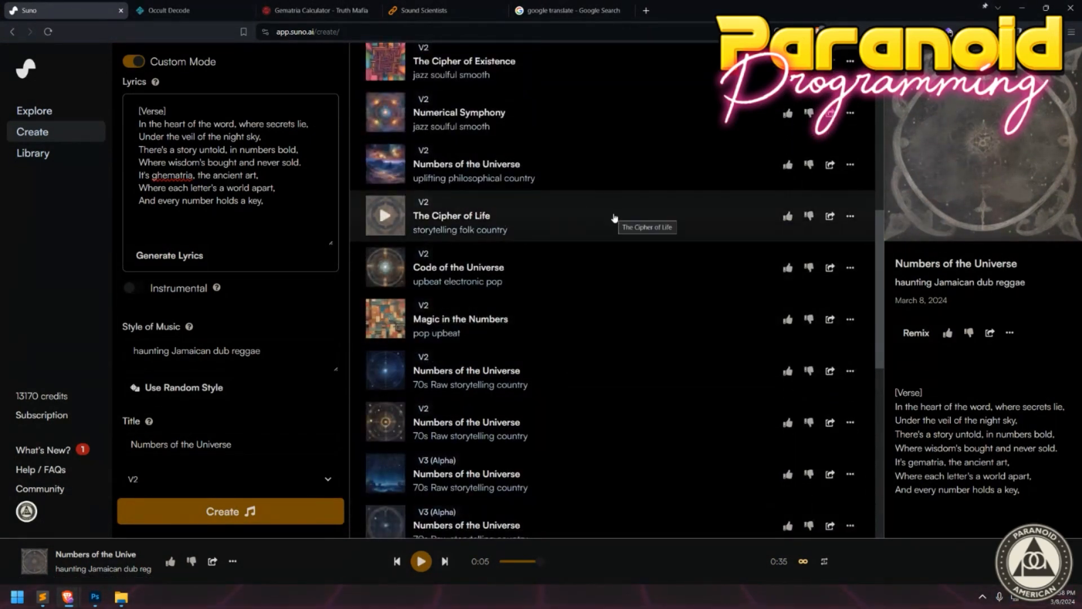
click(640, 180)
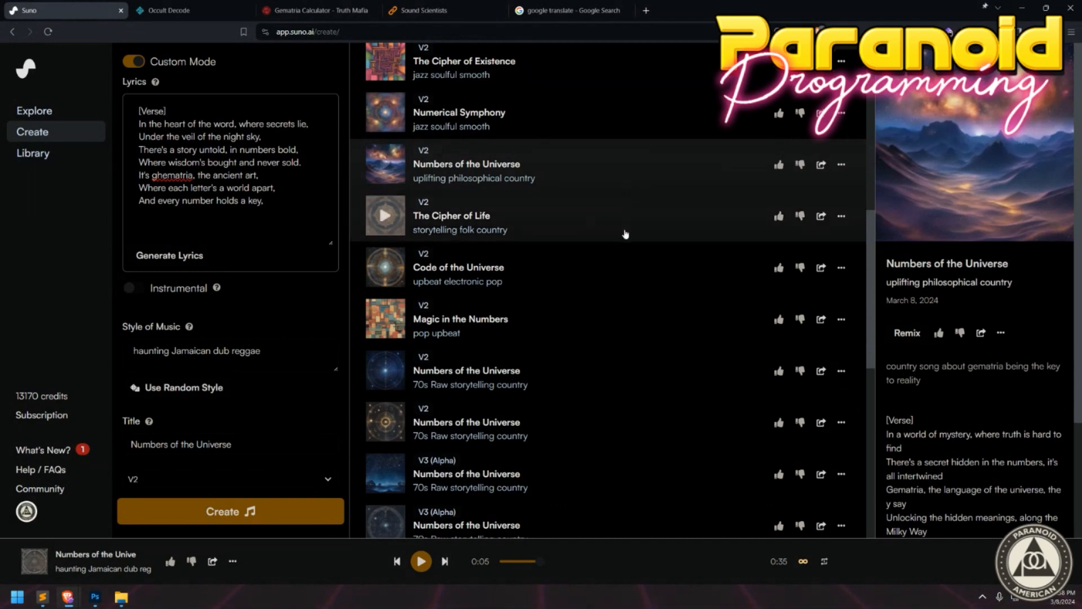
click(388, 162)
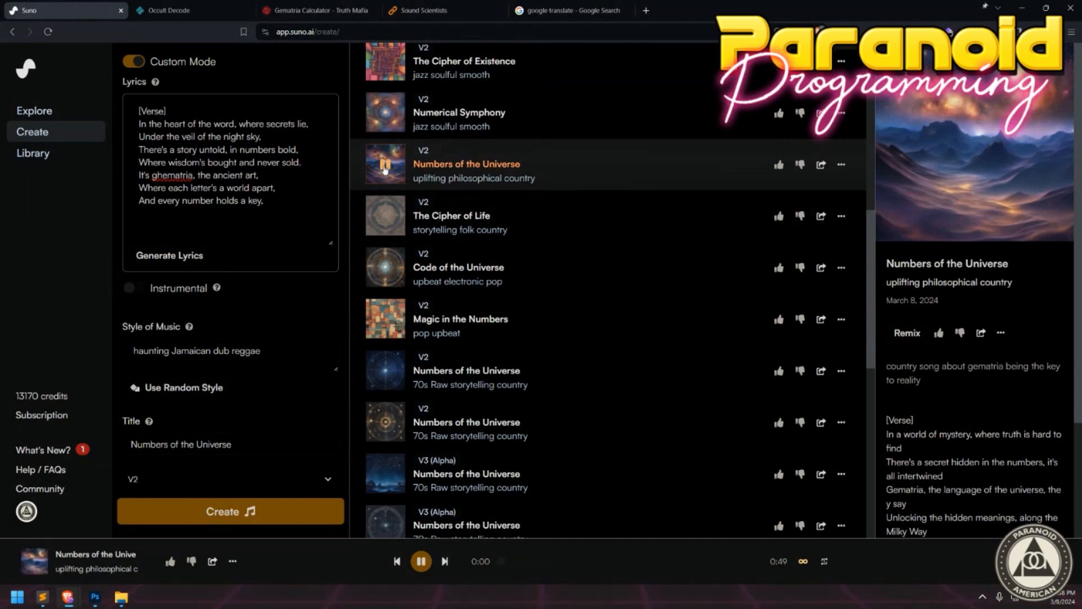
click(778, 165)
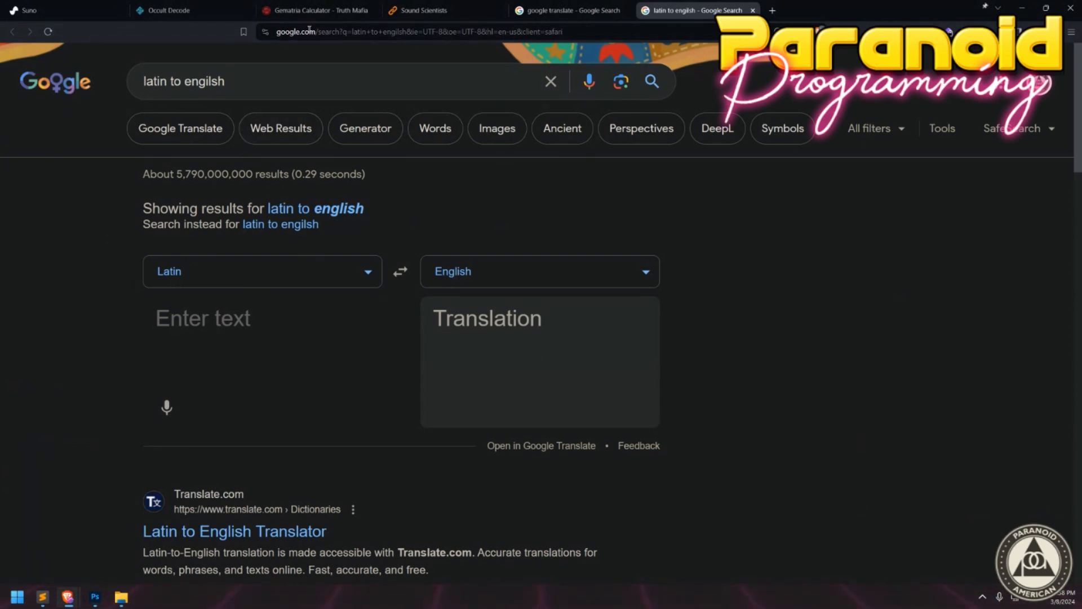
Enter "nic kelo deon" in the Latin to English translator on the newly opened search page.
click(196, 324)
text(nick)
key(BackSpace)
text(kelo)
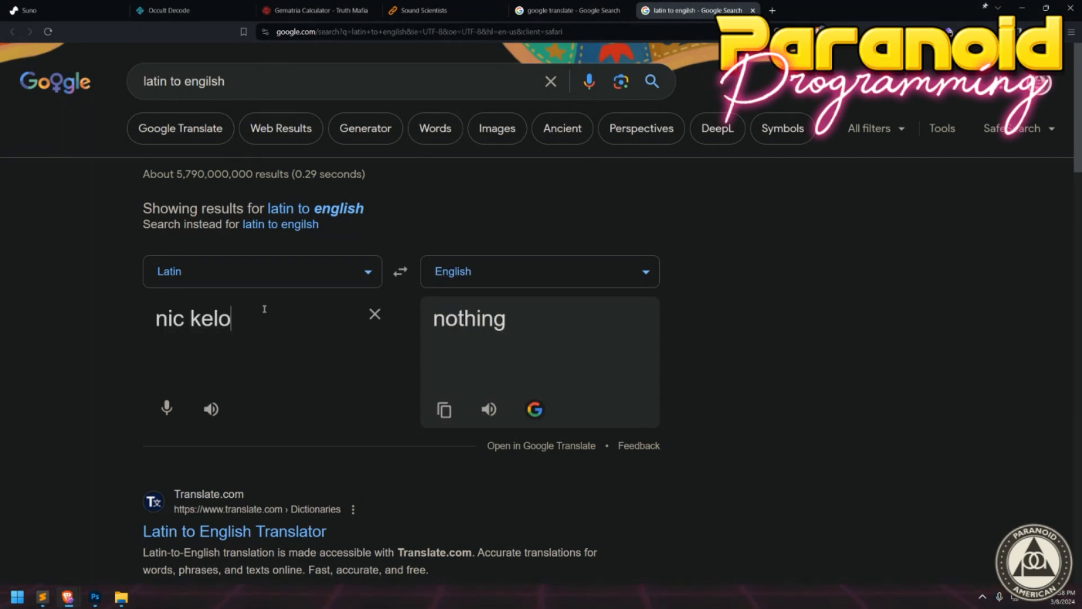
text( deon)
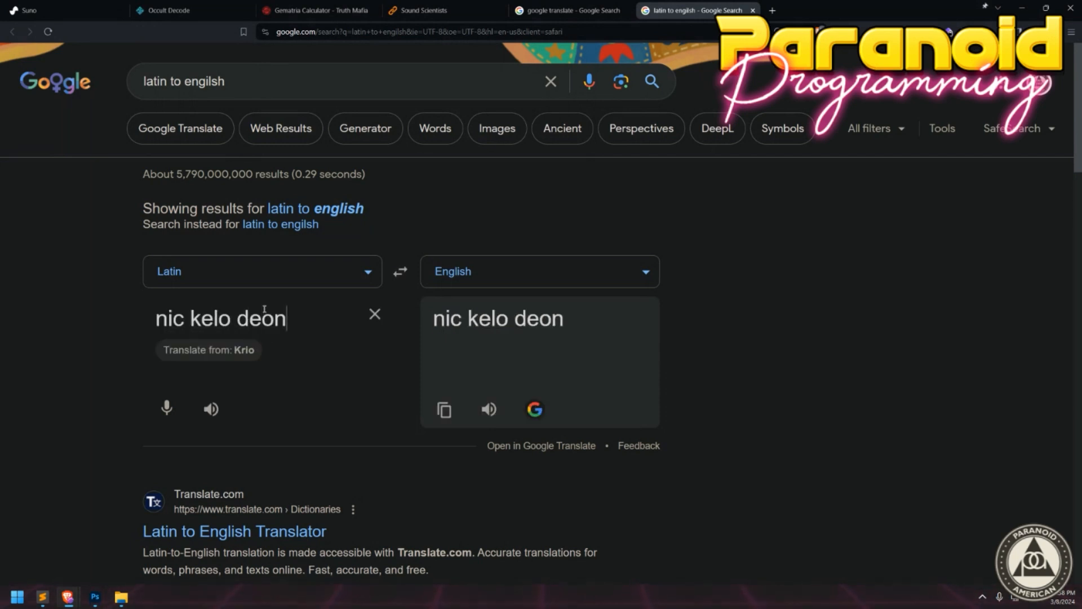
Translate "nic kelo deo" from Latin to English and compare it with the translation of "nic kelo deon".
key(BackSpace)
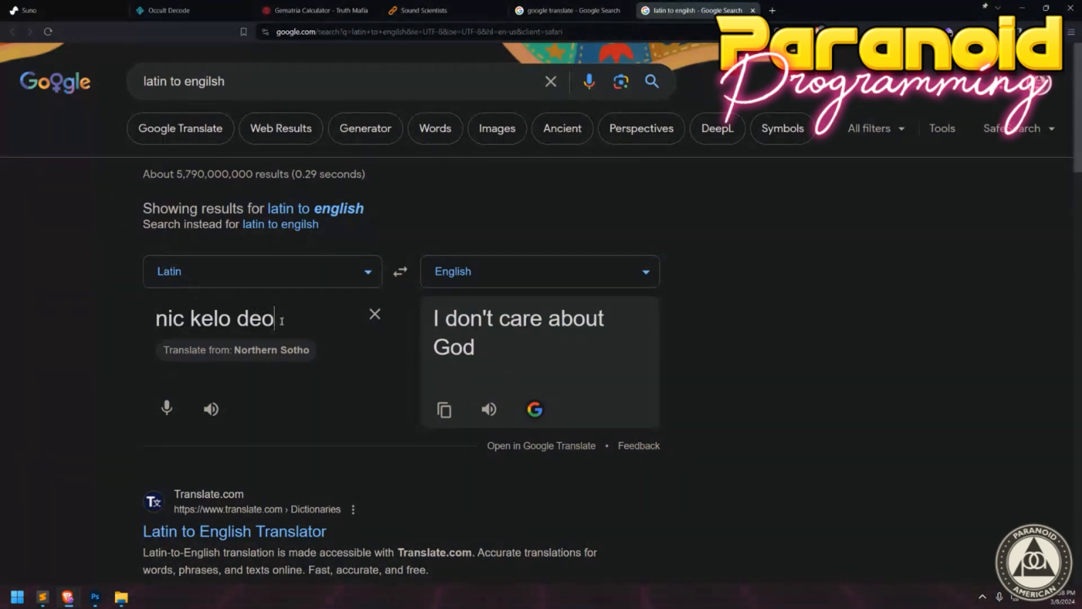
triple_click(300, 317)
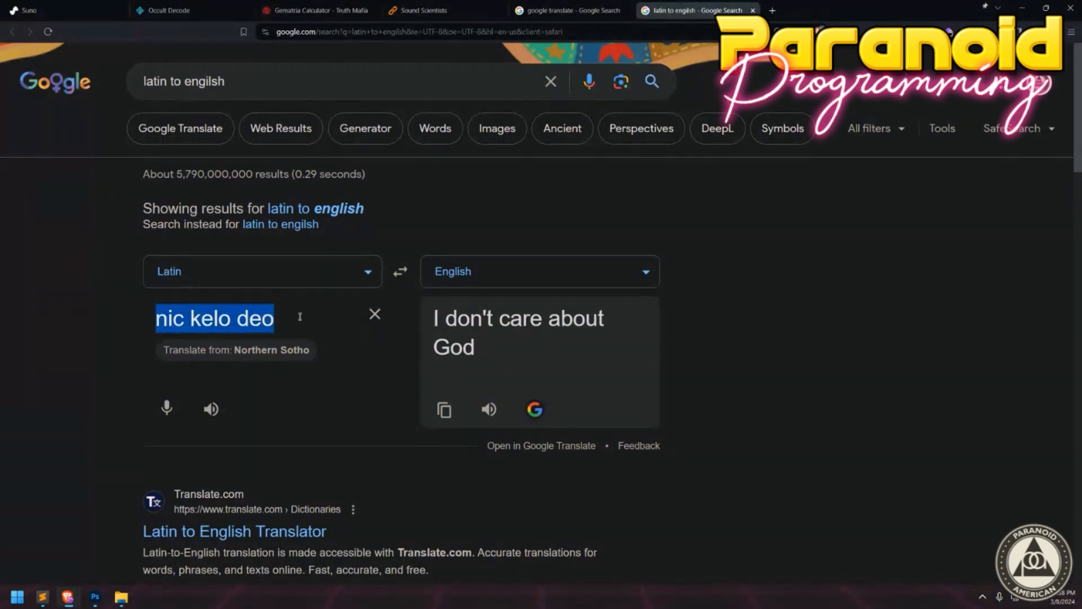
click(297, 316)
text(n)
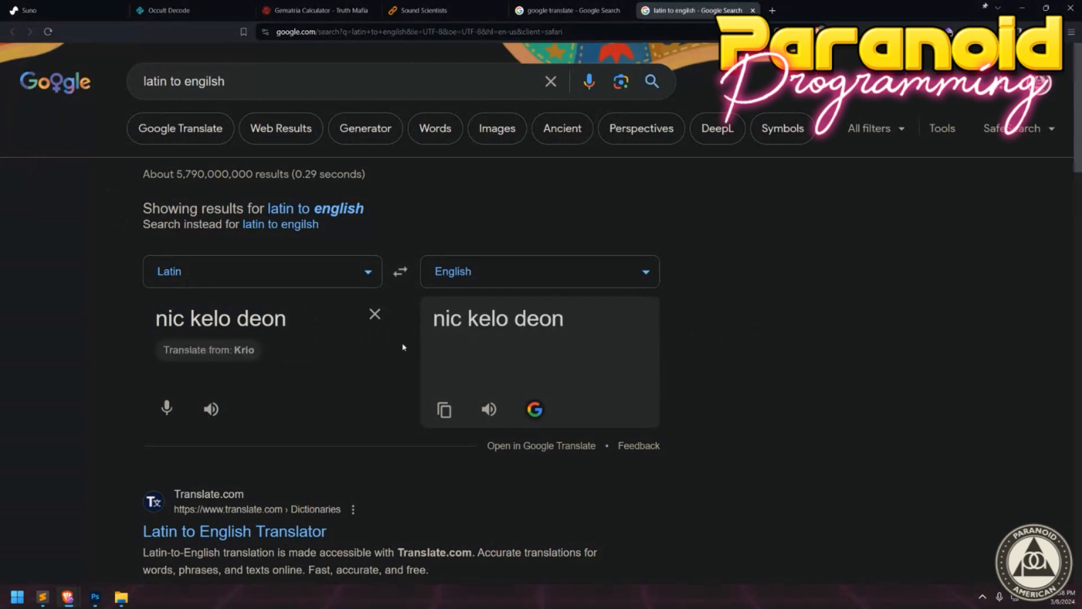
key(BackSpace)
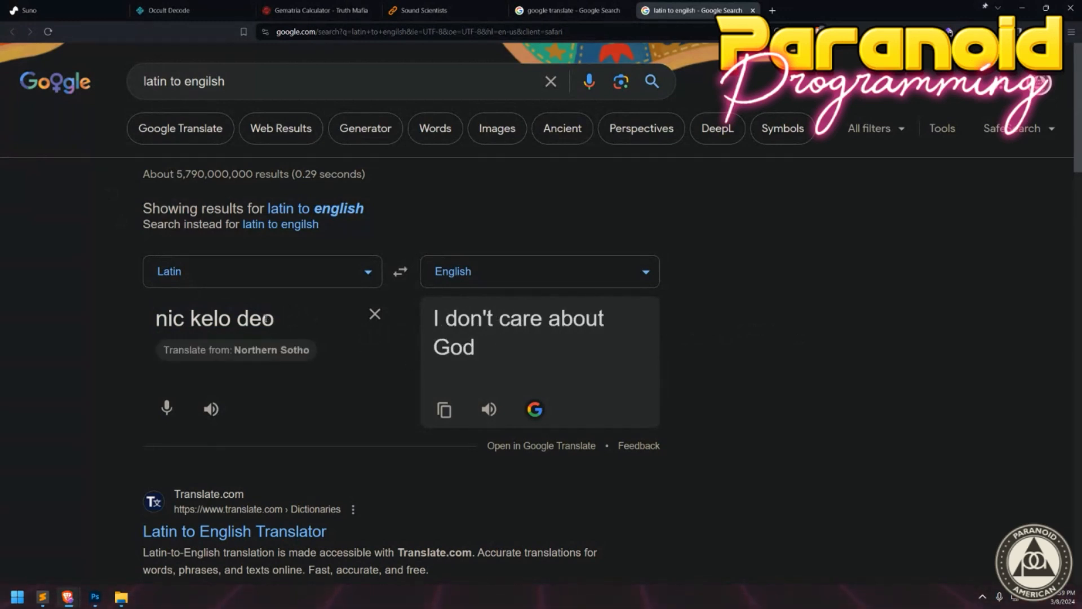
drag(275, 319, 151, 311)
click(692, 309)
triple_click(275, 326)
click(275, 326)
Search Google for "nickelodeon etymology" and examine the word's origin and its two source words.
triple_click(243, 76)
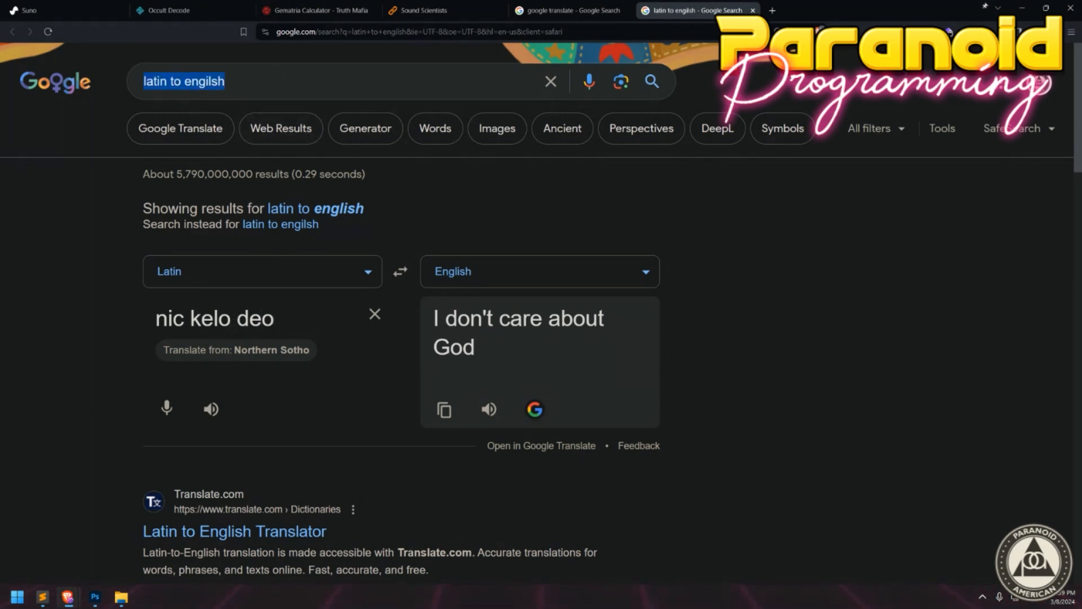
text(nickelo)
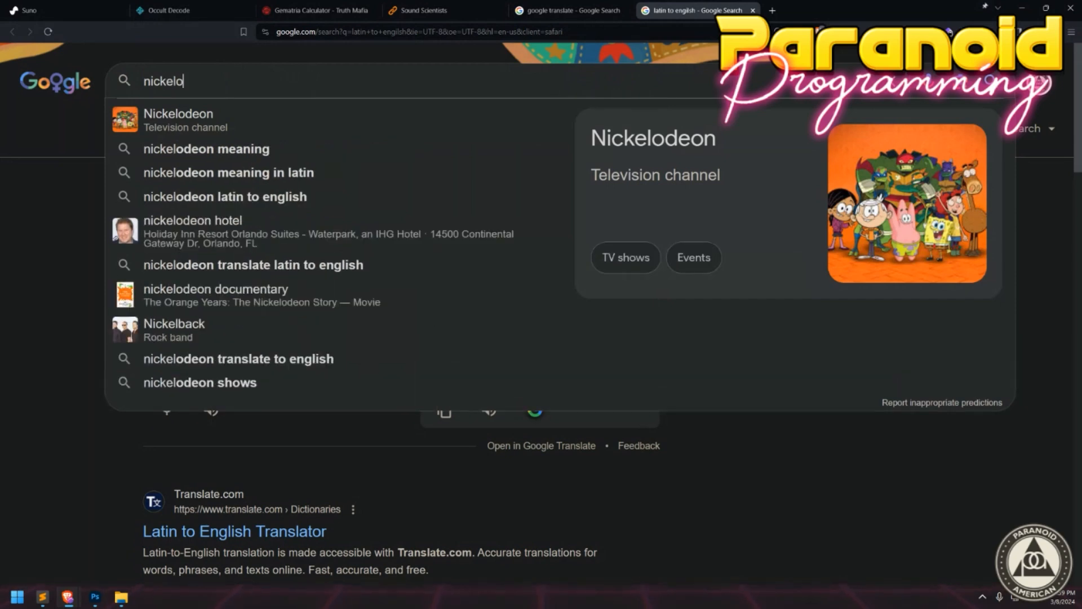
text(deon etymology)
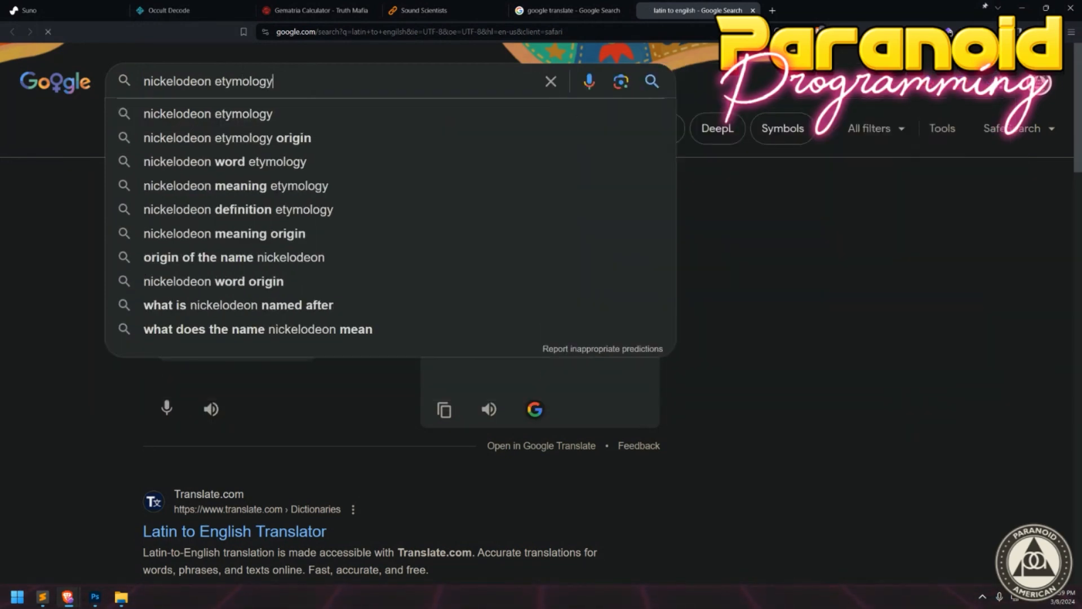
key(Return)
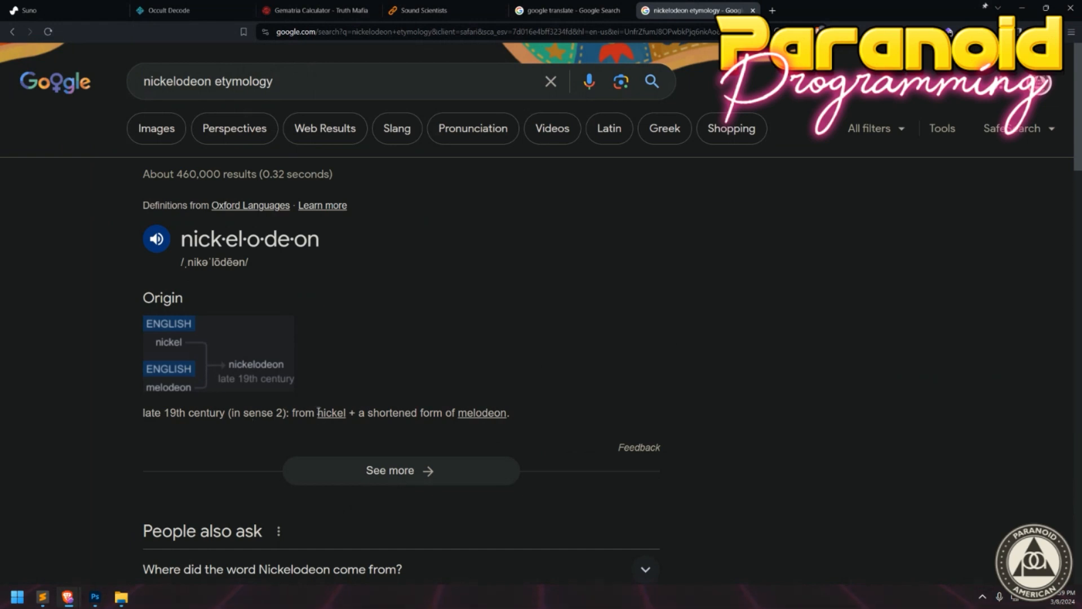
drag(184, 239, 316, 228)
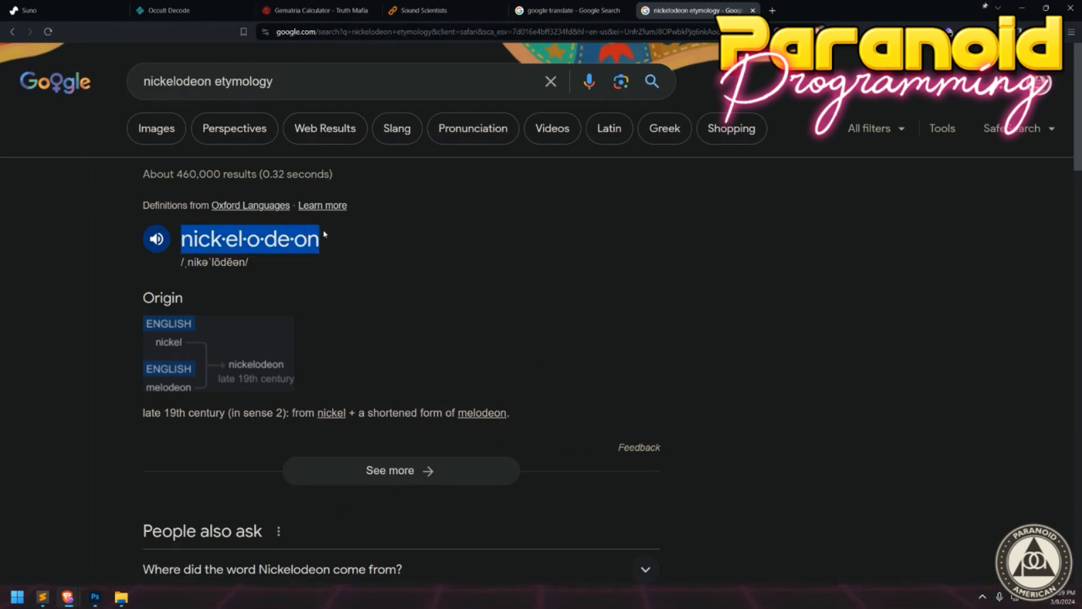
click(325, 234)
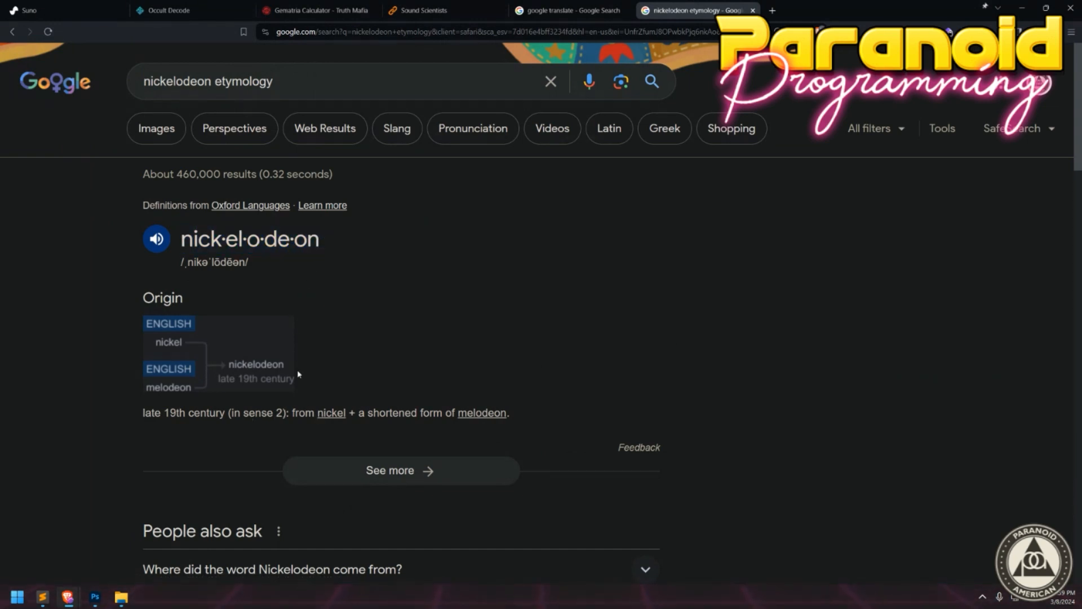
drag(351, 416, 316, 416)
click(352, 421)
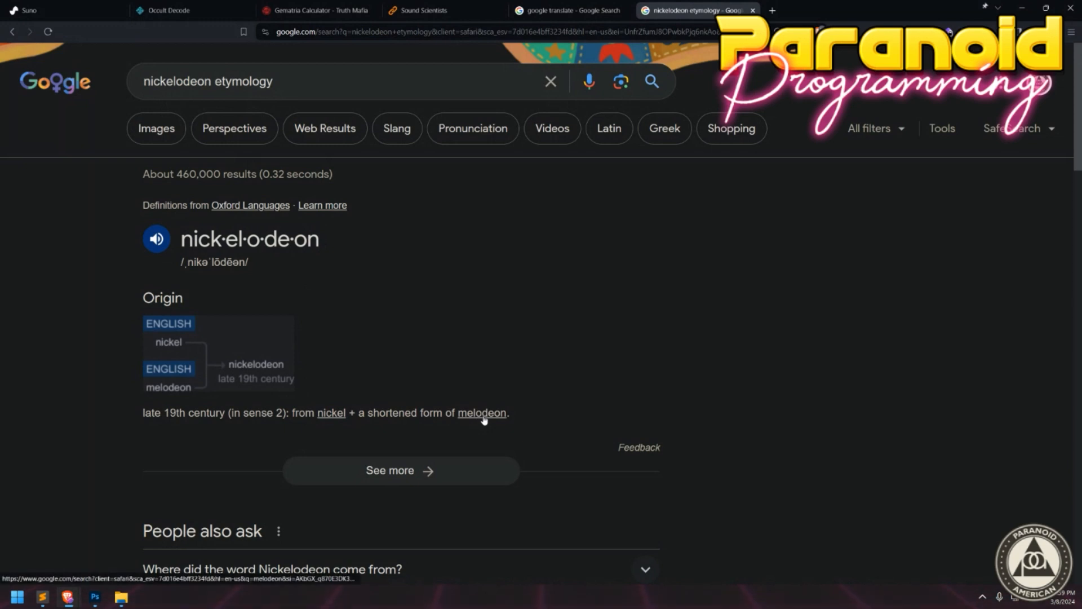
Open the meaning of "melodeon" from the nickelodeon origin and look through its dictionary definitions and search results.
click(482, 417)
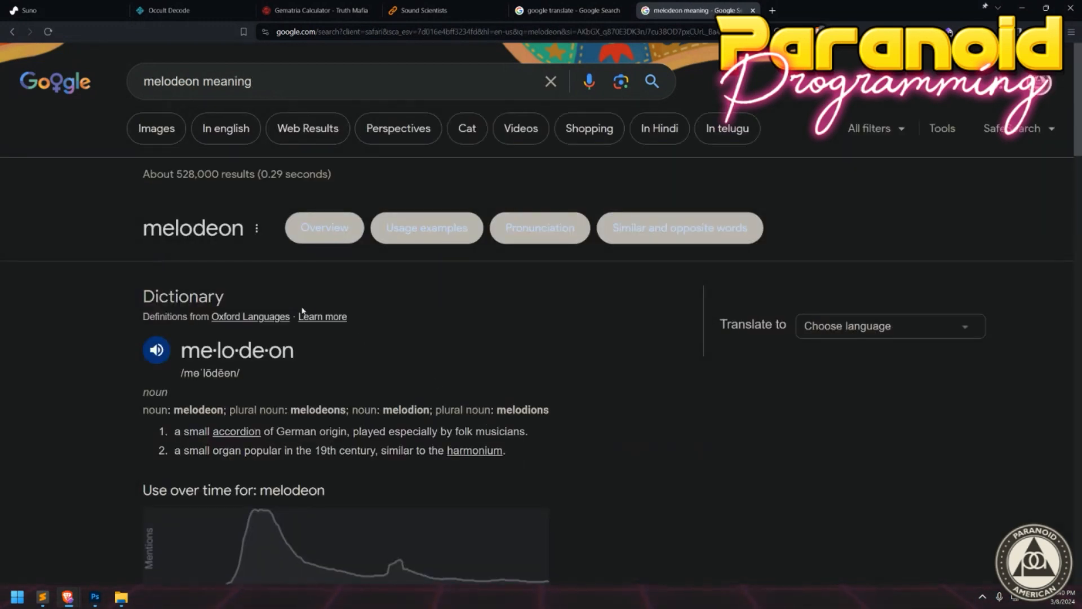
scroll(303, 312, down, 3)
drag(181, 273, 391, 274)
click(418, 271)
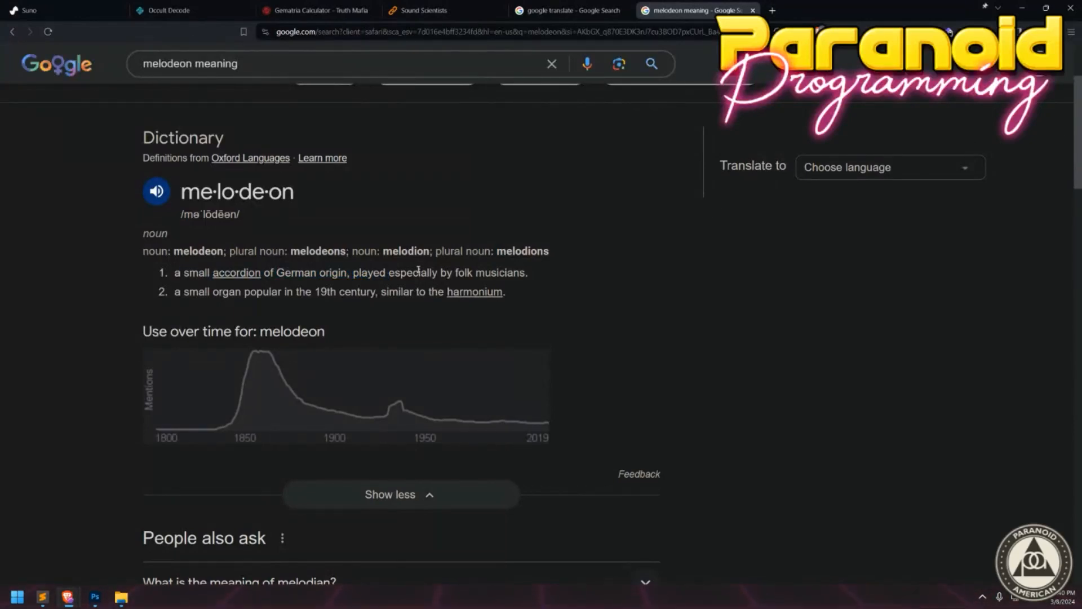
scroll(414, 270, down, 5)
scroll(315, 318, down, 4)
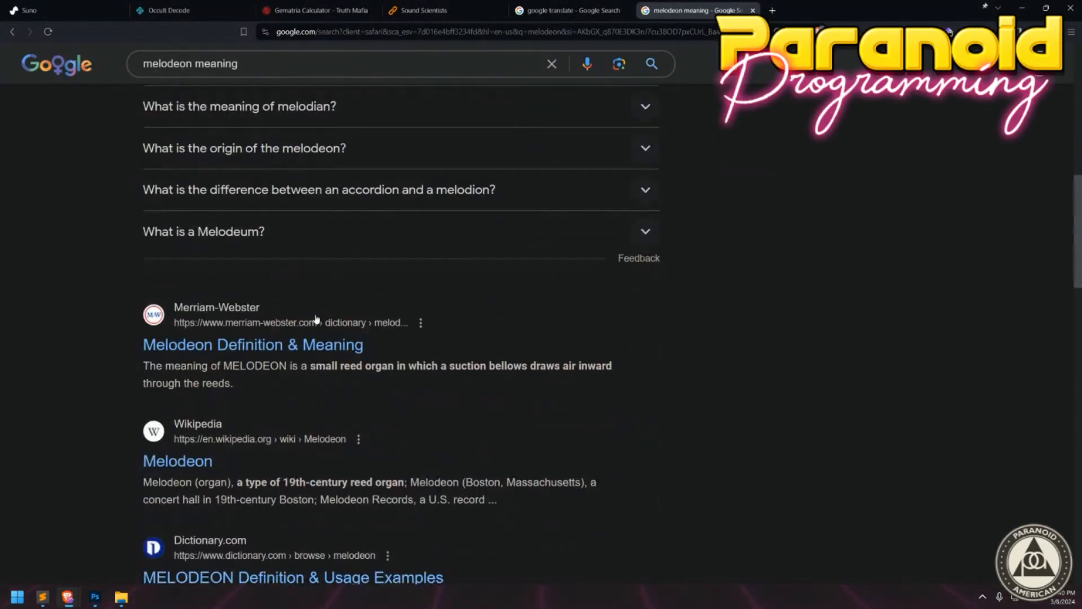
scroll(316, 320, up, 5)
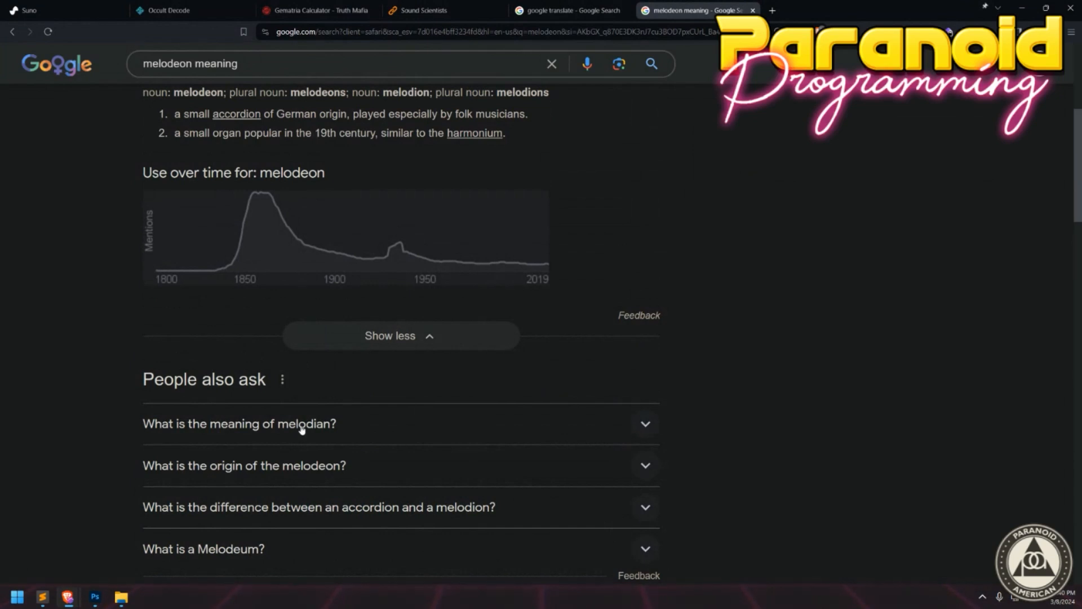
Expand the related question "What is the meaning of melodian?" and read its answer.
click(324, 430)
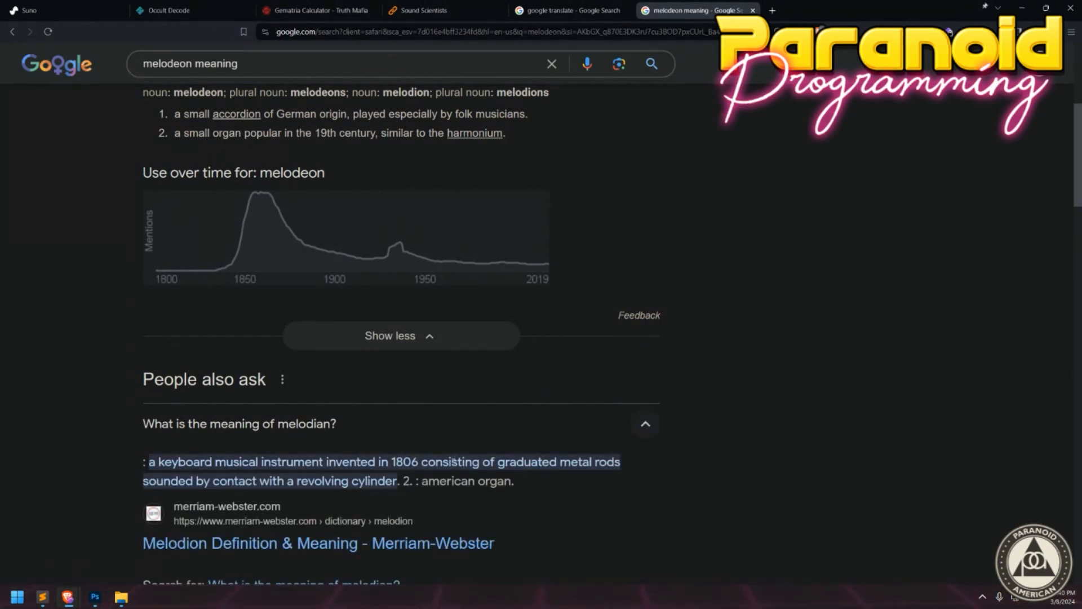
drag(233, 482, 399, 480)
click(398, 481)
scroll(252, 171, up, 3)
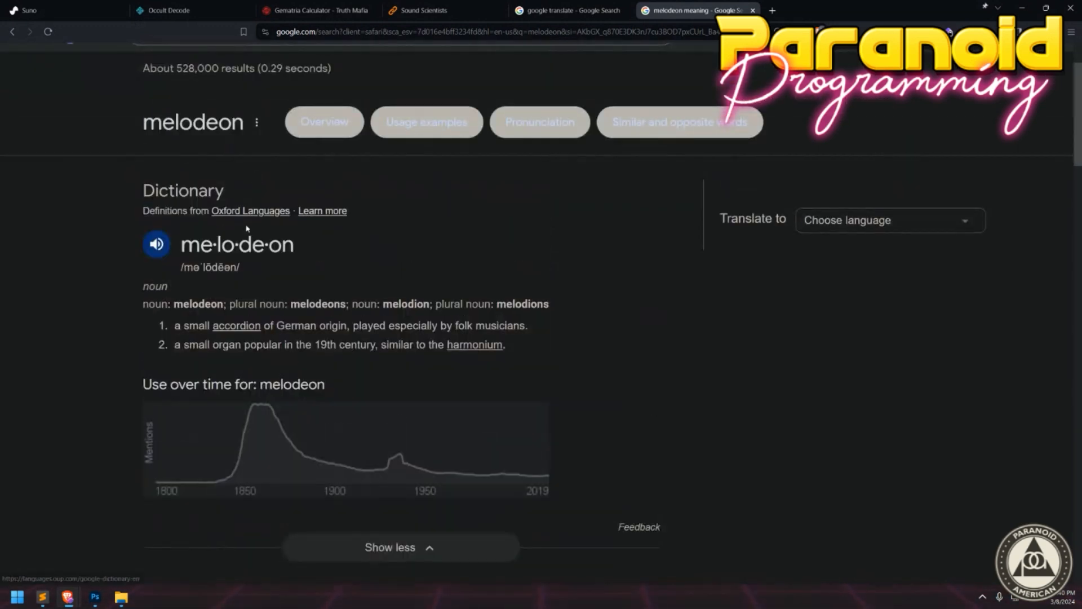
Go back to the nickelodeon origin, reopen the melodeon definition and examine how the word is divided into syllables.
key(alt+Left)
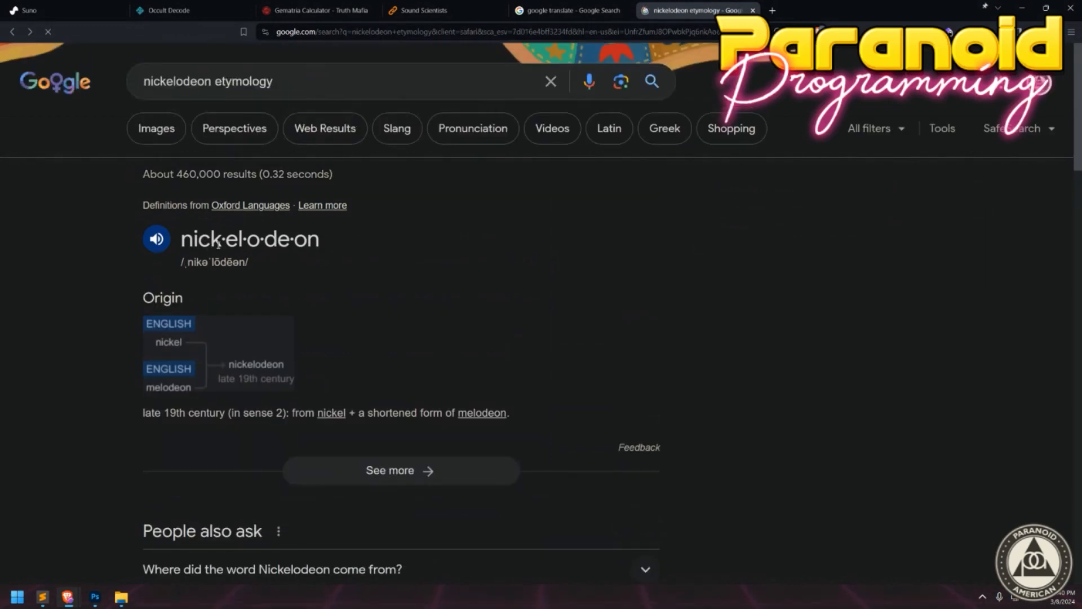
drag(340, 247, 249, 266)
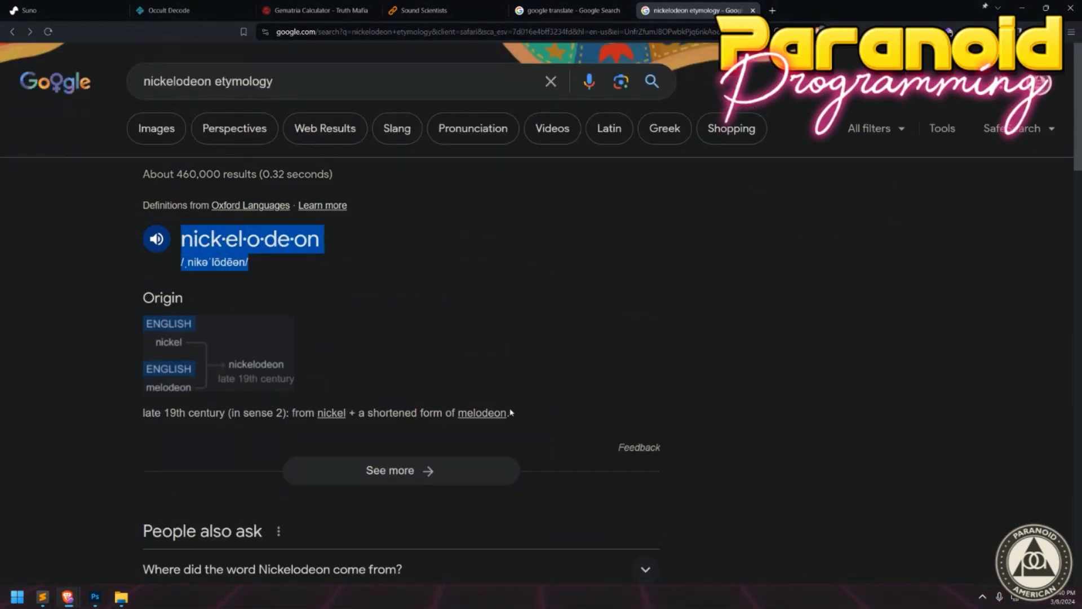
scroll(511, 412, down, 2)
scroll(505, 404, up, 1)
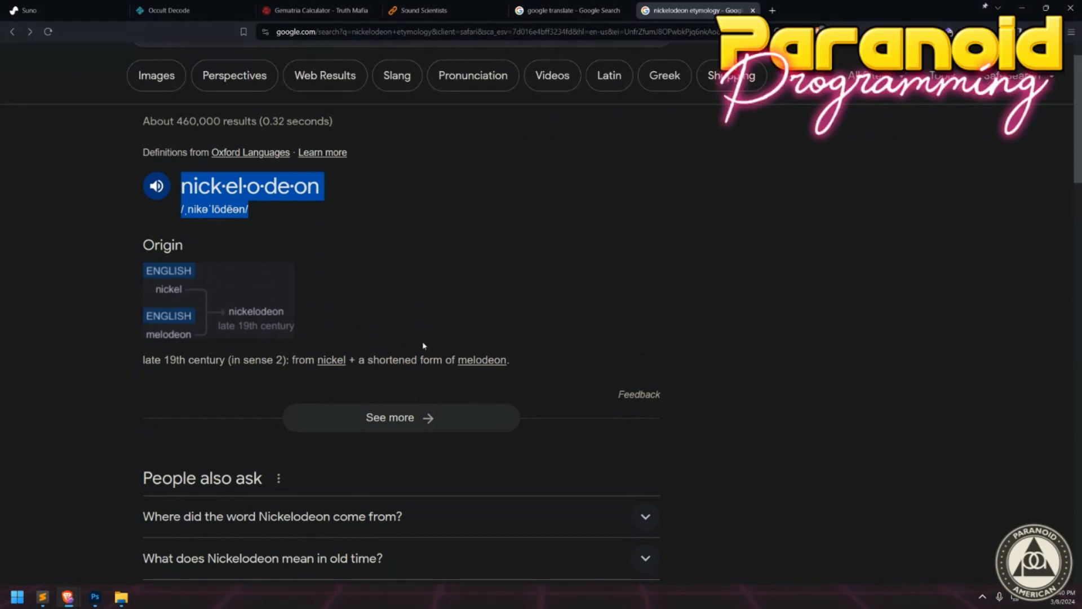
click(482, 360)
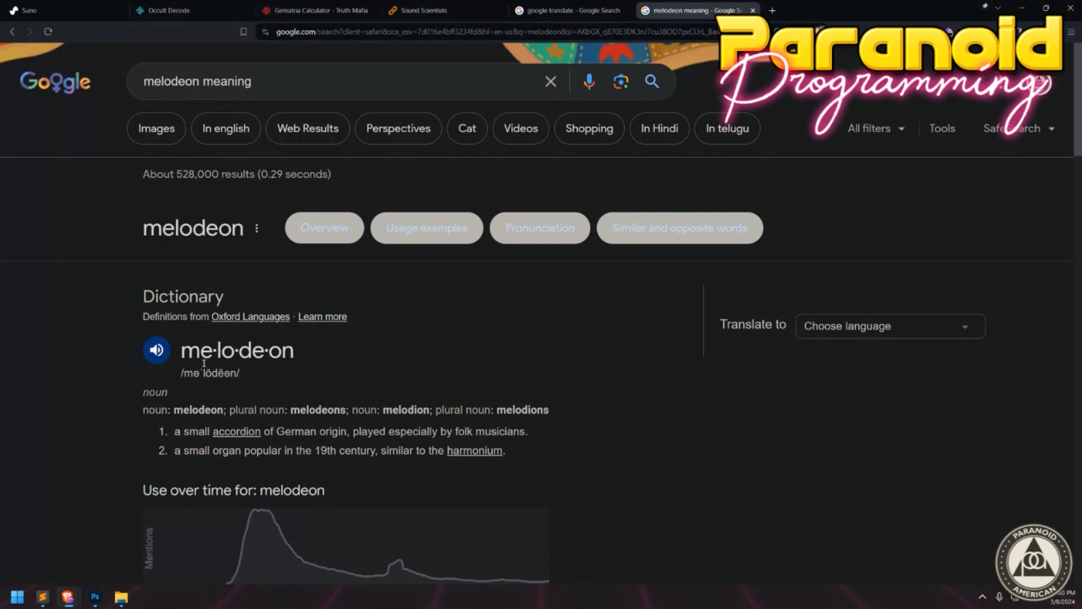
drag(293, 362, 176, 363)
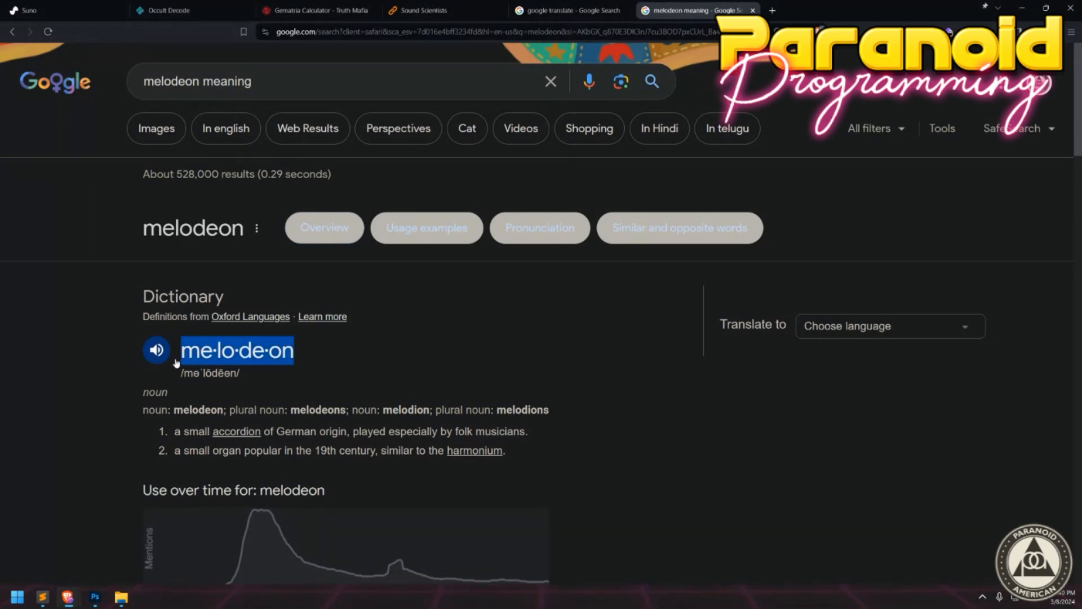
scroll(218, 351, down, 3)
scroll(218, 351, up, 3)
click(186, 355)
drag(182, 355, 252, 355)
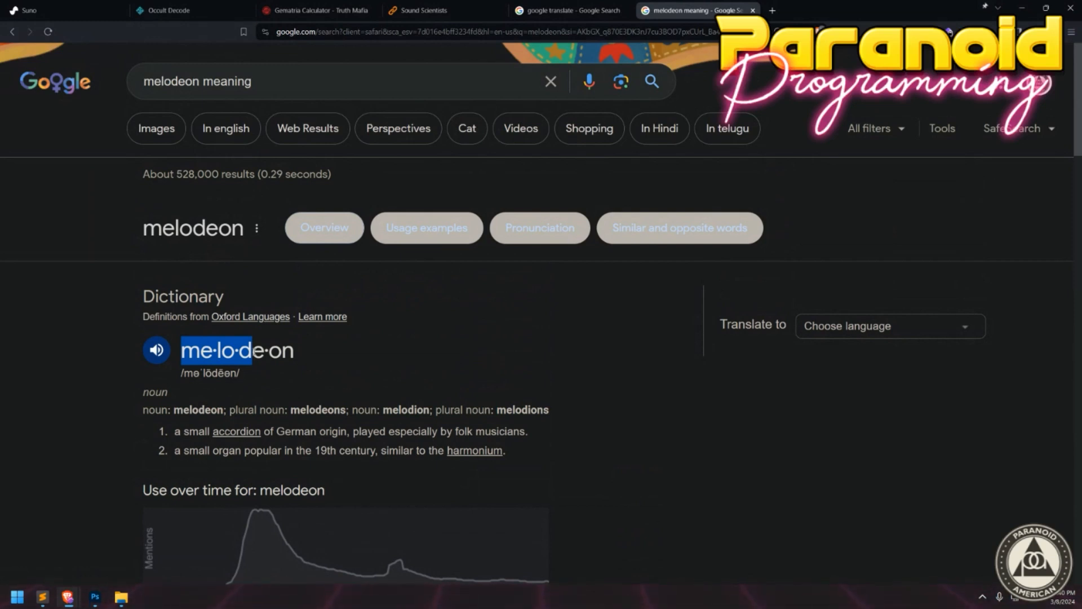
drag(295, 355, 179, 358)
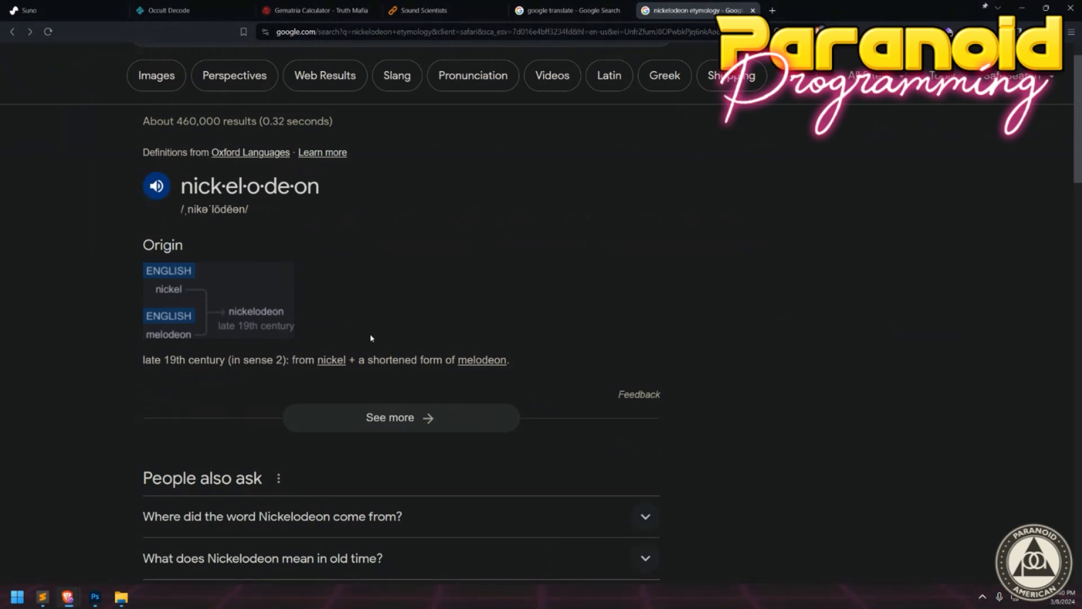
Reopen the melodeon meaning page from the nickelodeon origin and search for "melodeon etymology".
click(481, 360)
double_click(193, 227)
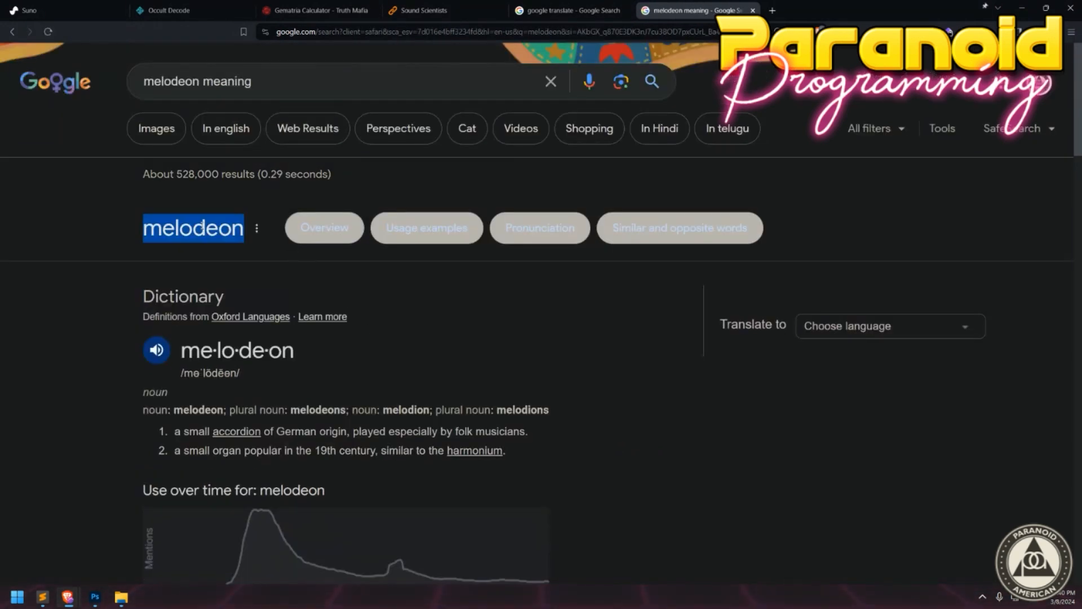
triple_click(168, 82)
text(melodeon et)
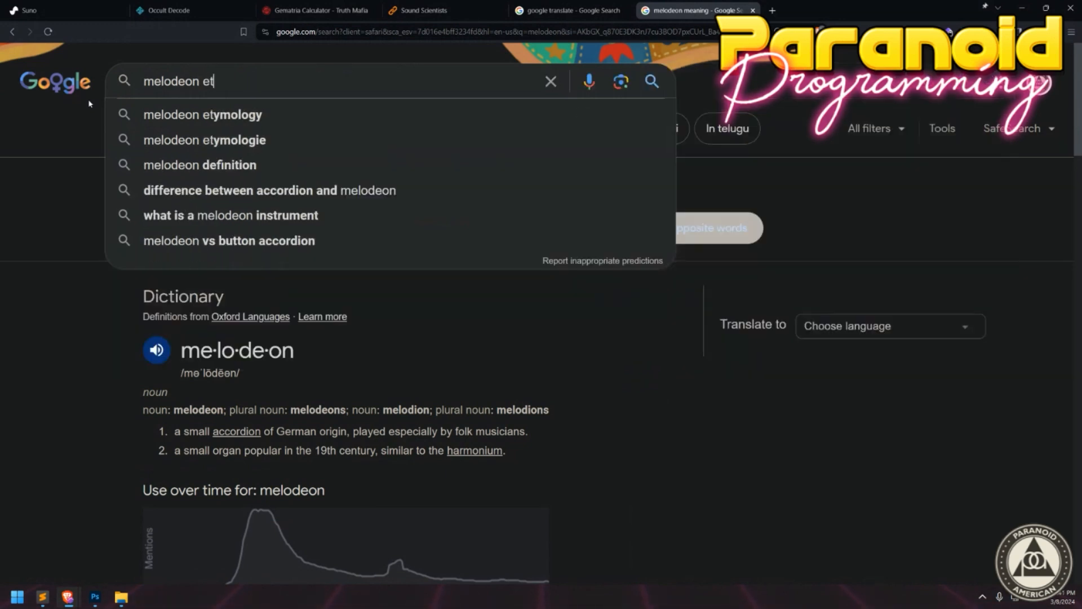
text(ymology)
key(Return)
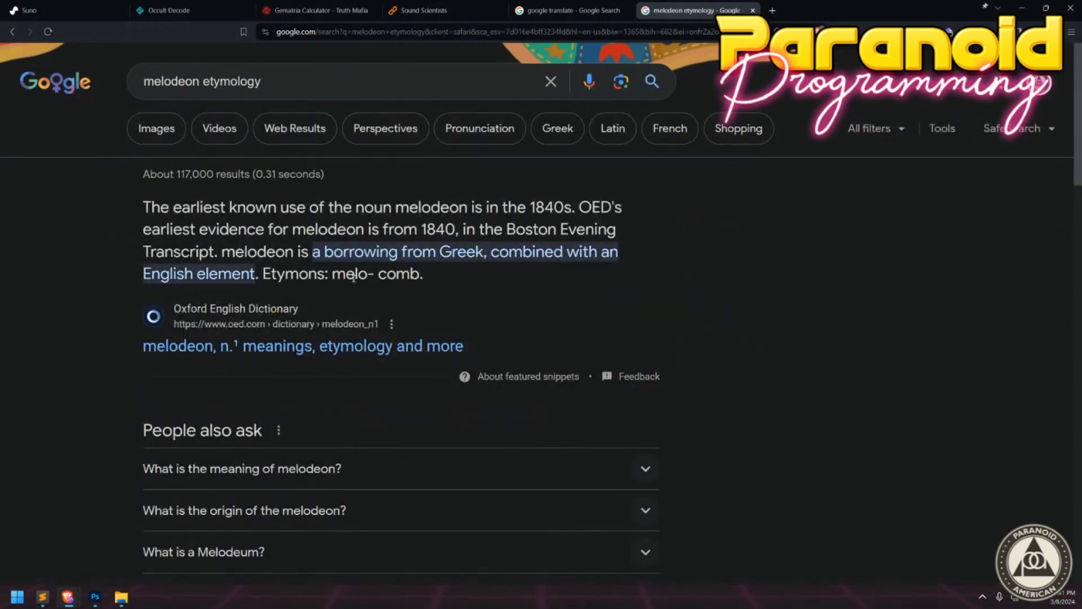
Check the Oxford English Dictionary entry for melodeon, and return to the results to open the Etymonline entry.
click(262, 347)
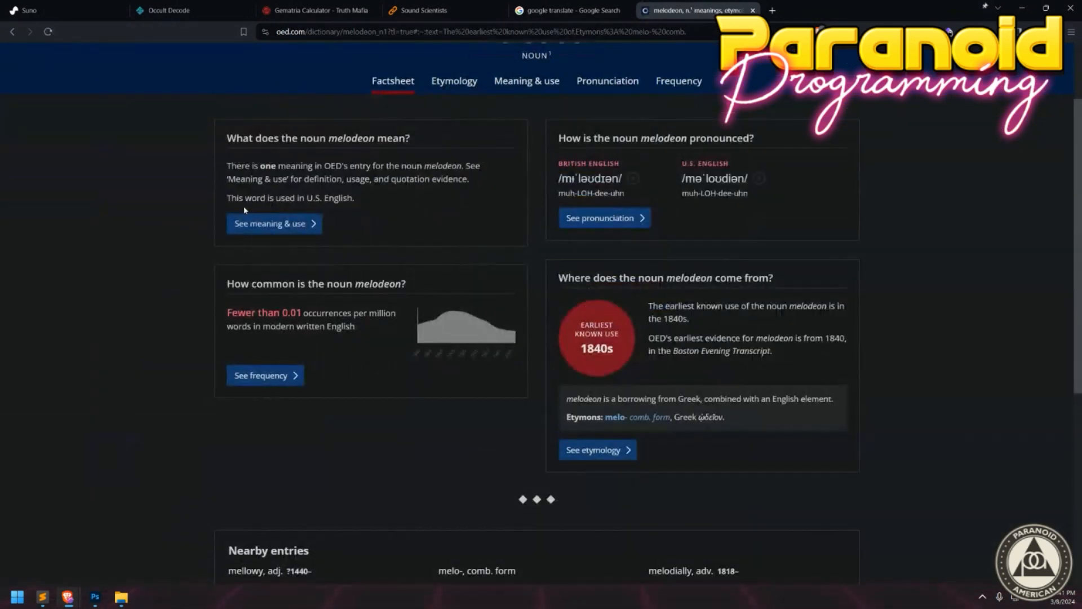
key(alt+Left)
scroll(269, 231, down, 9)
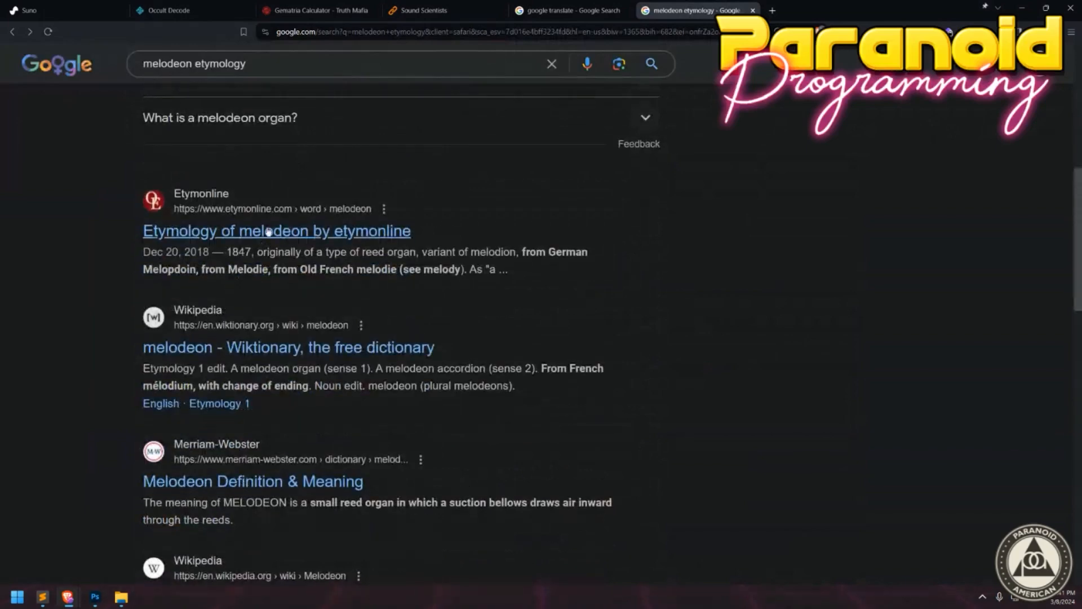
click(269, 232)
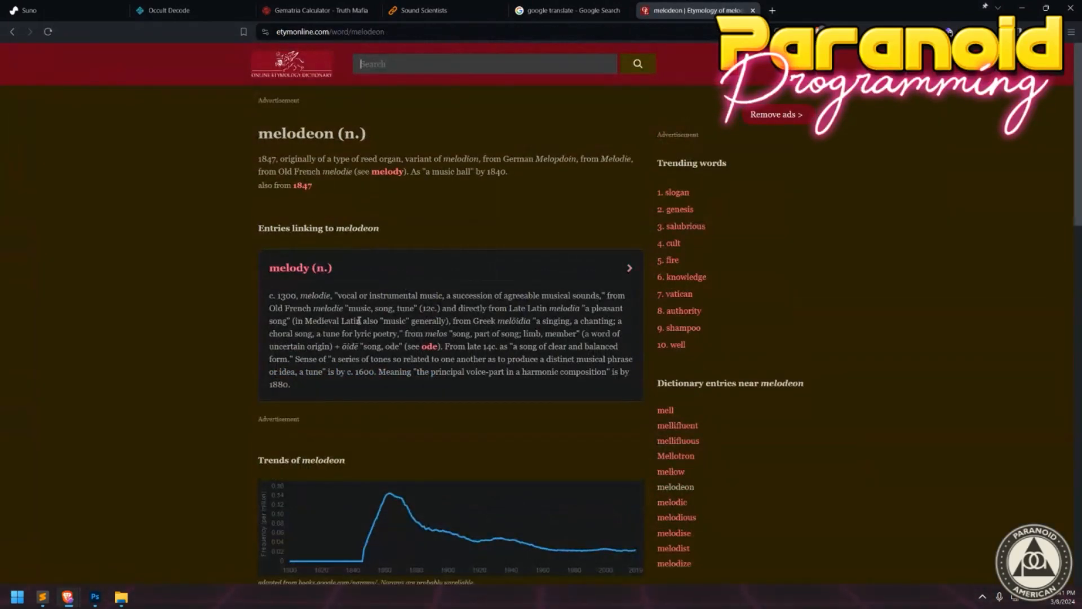
Enlarge the Etymonline page and read the linked "melody" entry, highlighting its Old French, Late Latin and Greek origins.
scroll(357, 319, up, 4)
scroll(357, 319, down, 5)
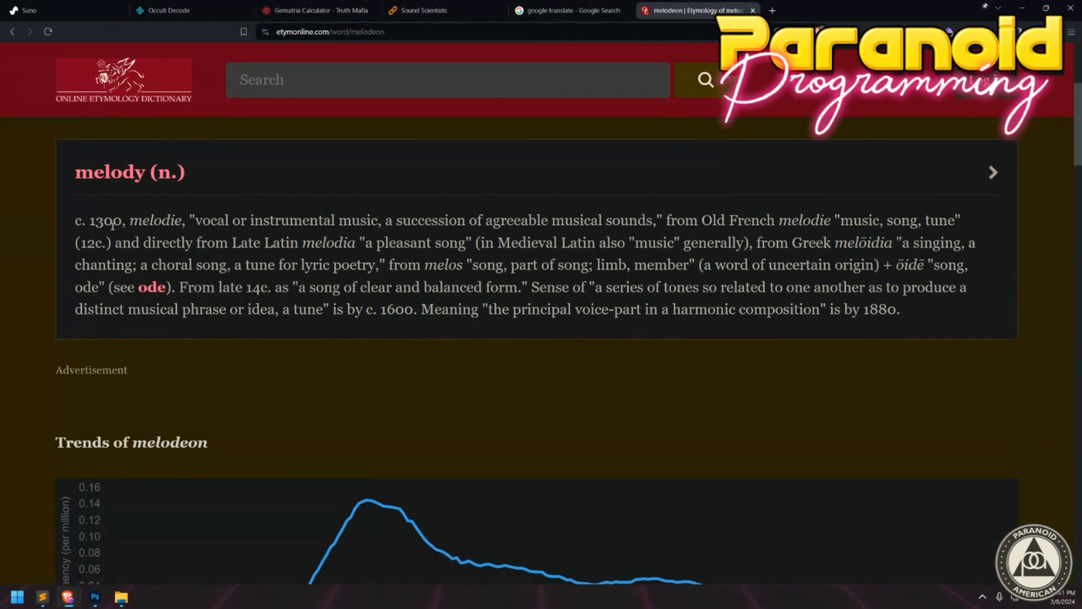
drag(75, 223, 671, 220)
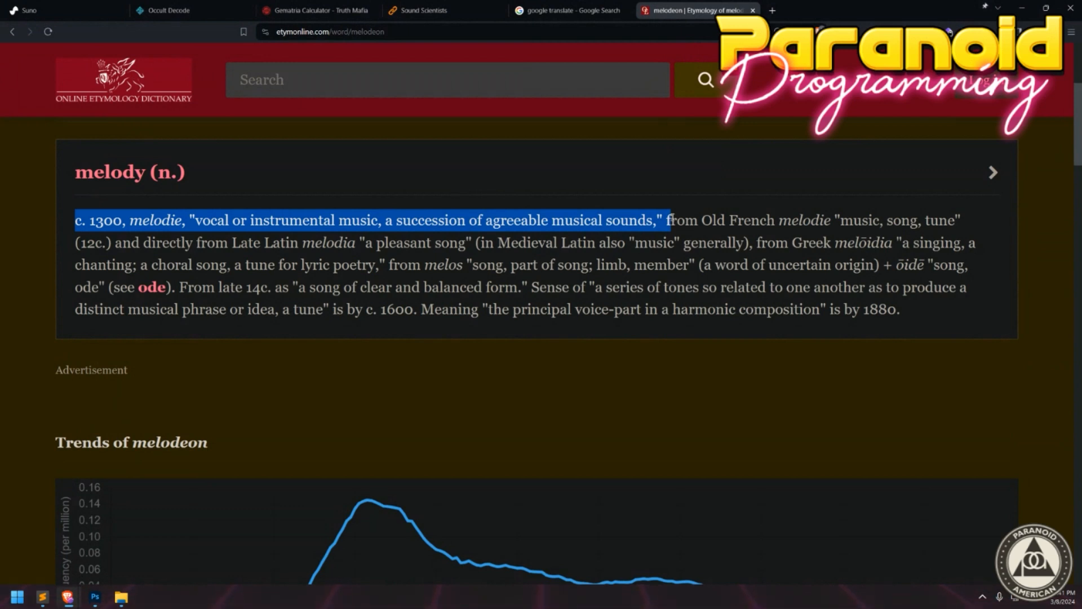
drag(777, 222, 845, 220)
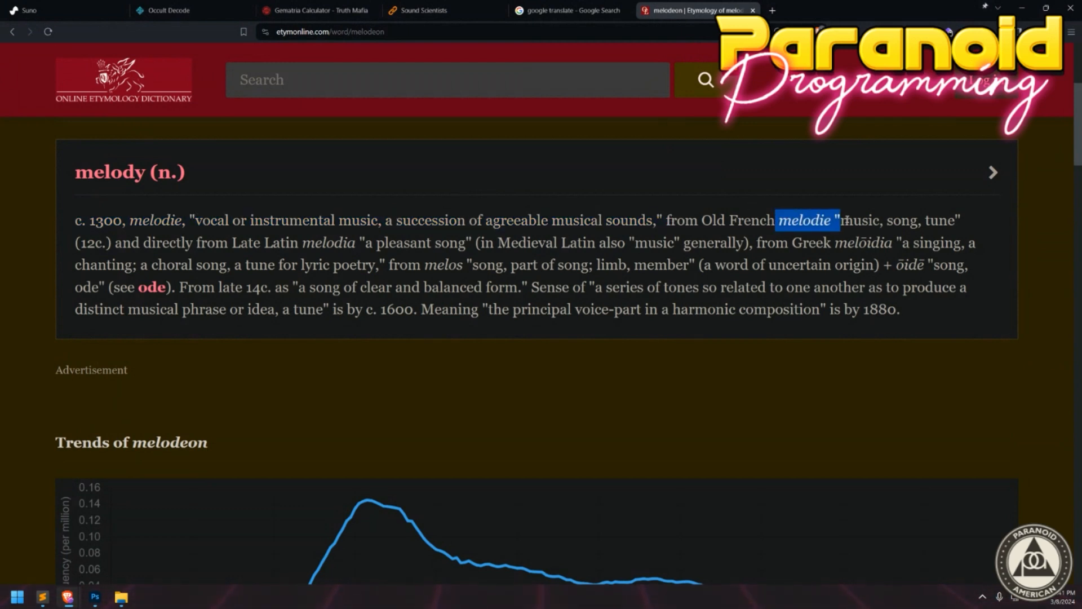
drag(98, 242, 84, 241)
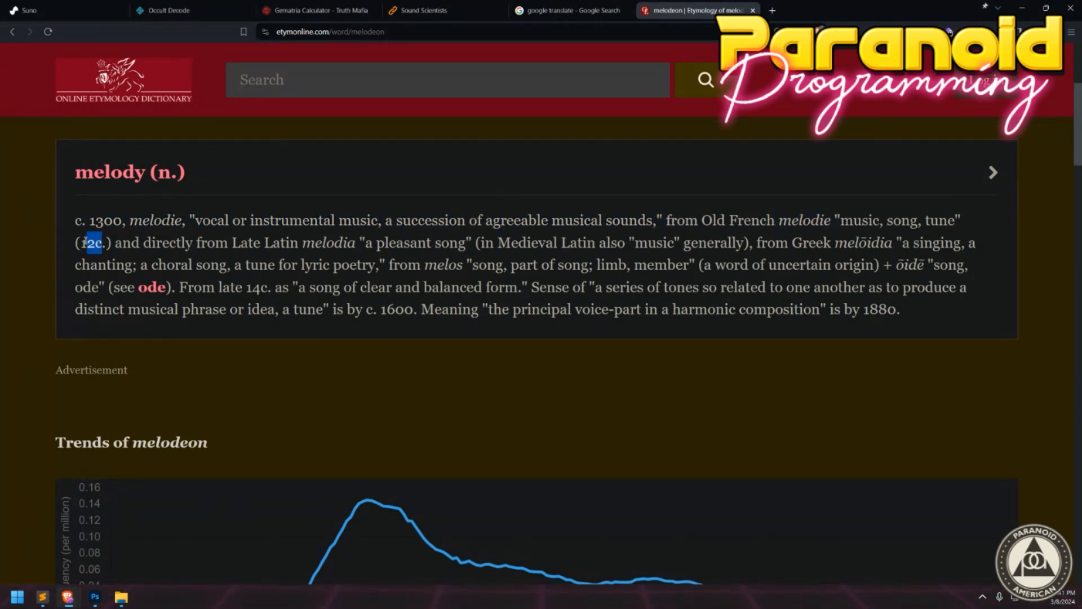
drag(229, 242, 917, 309)
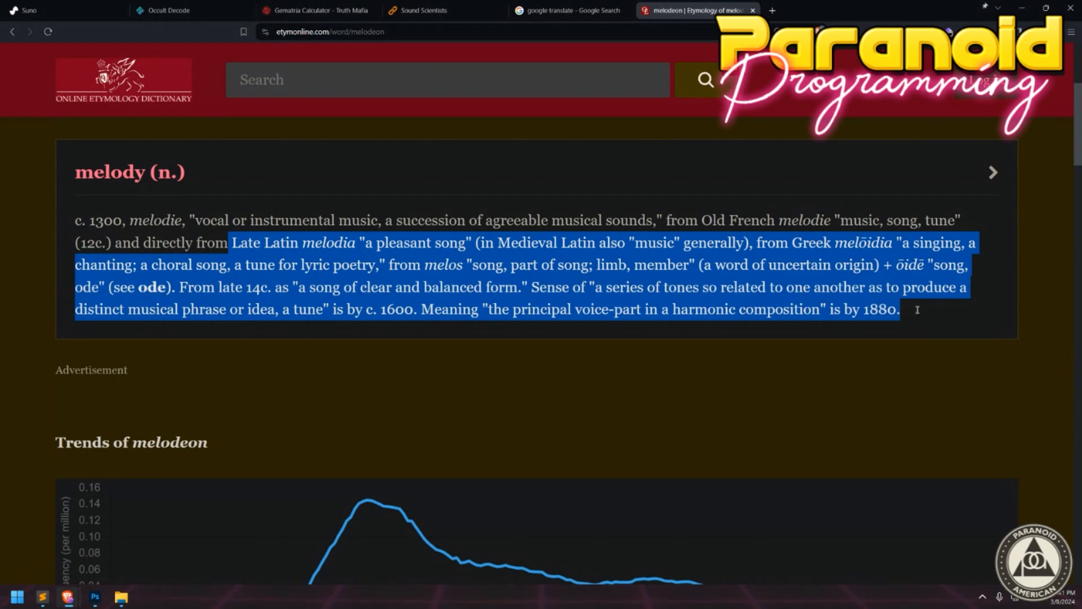
Read the remaining melody entry, highlighting the senses "the principal voice-part in a harmonic composition" and "vocal or instrumental music".
click(351, 307)
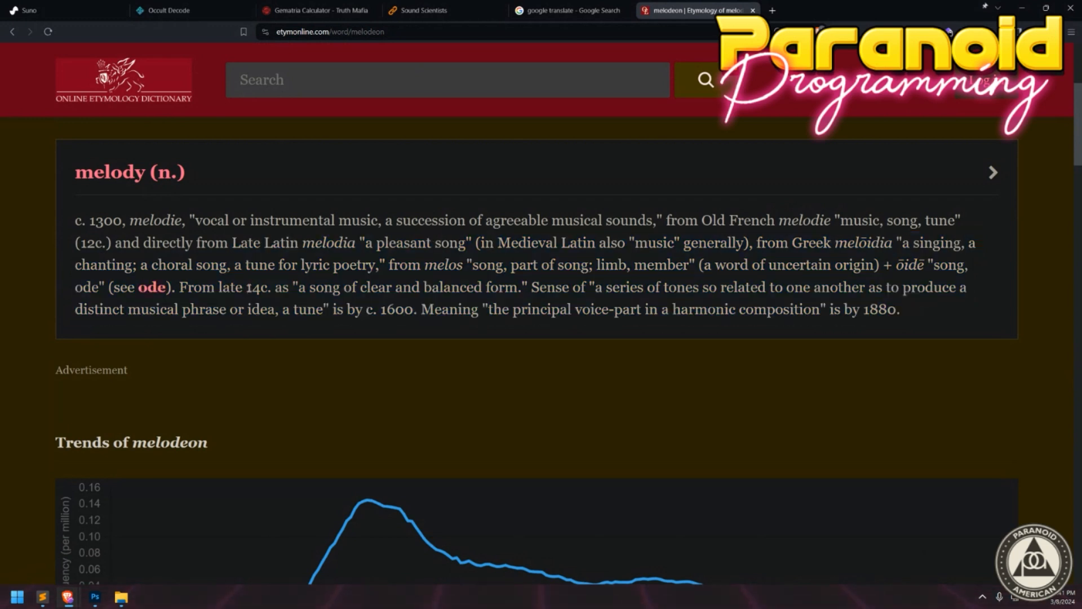
drag(246, 287, 543, 280)
drag(374, 309, 819, 323)
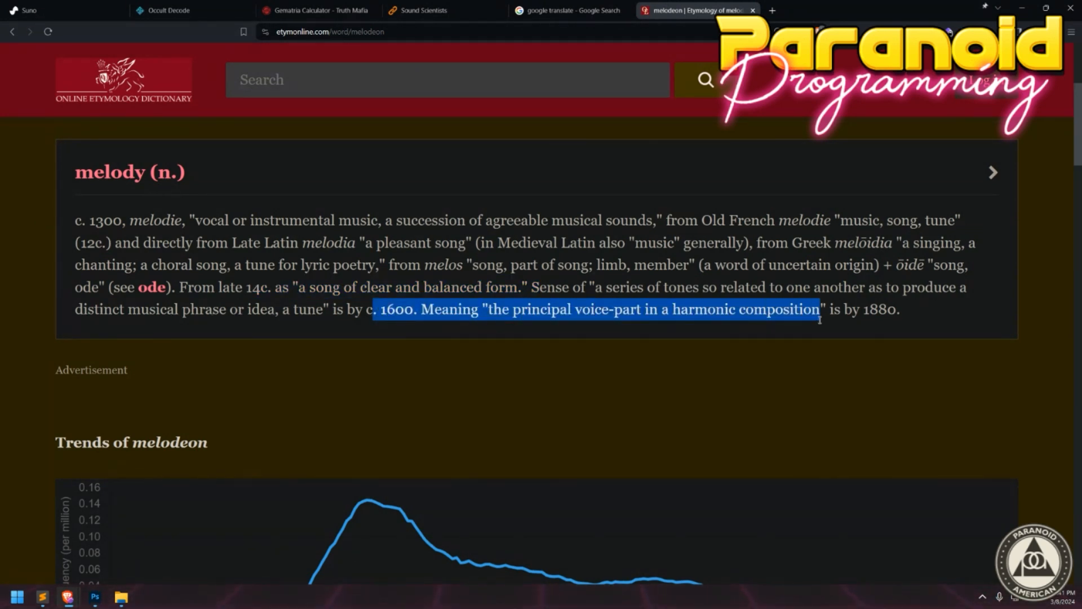
click(819, 319)
drag(897, 310, 640, 305)
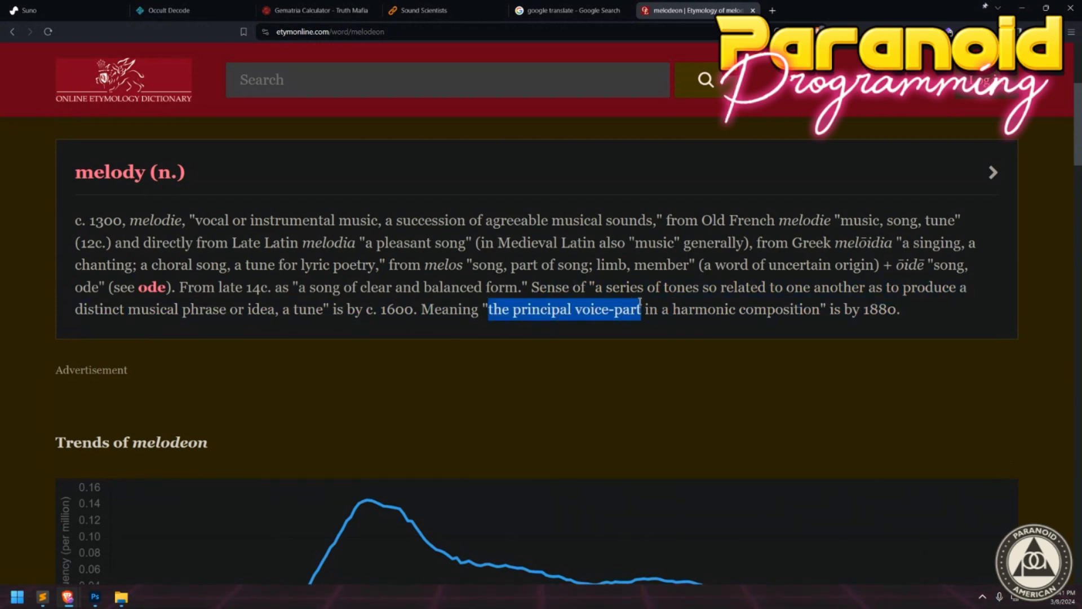
click(244, 216)
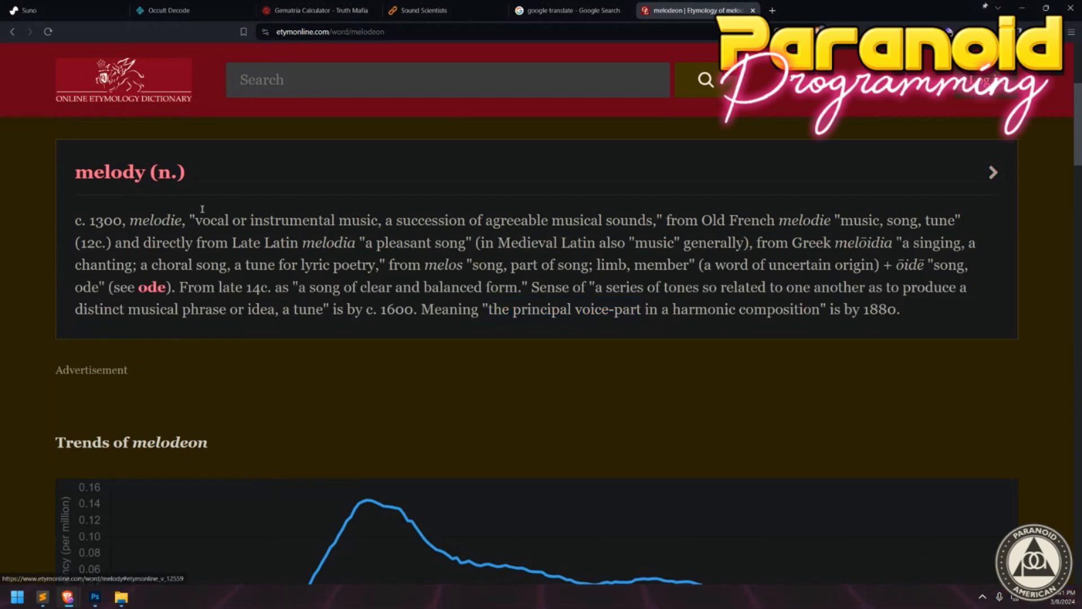
drag(255, 218, 182, 203)
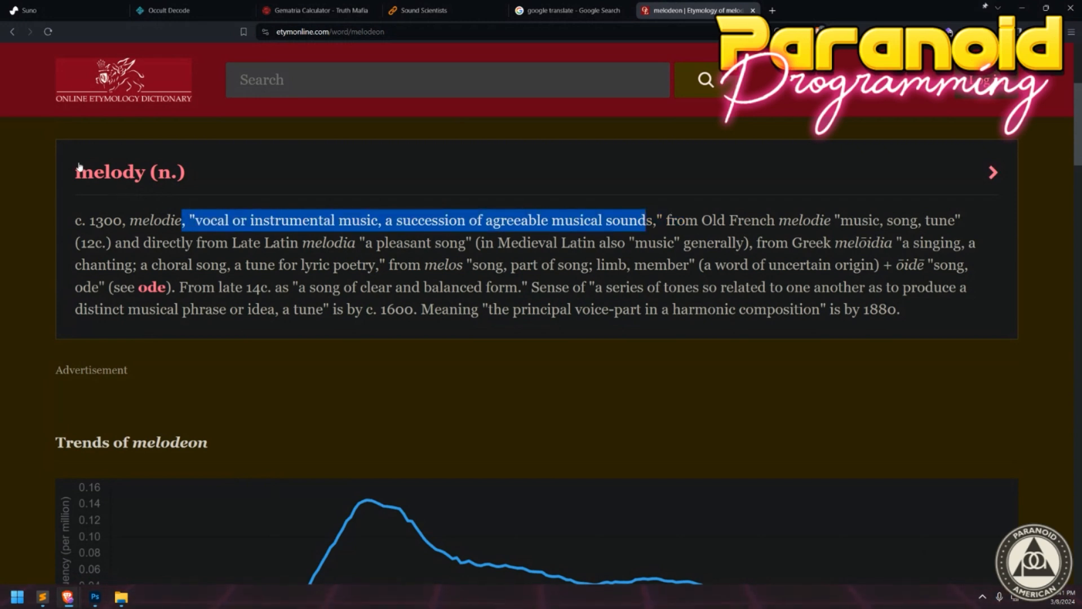
drag(938, 319, 74, 220)
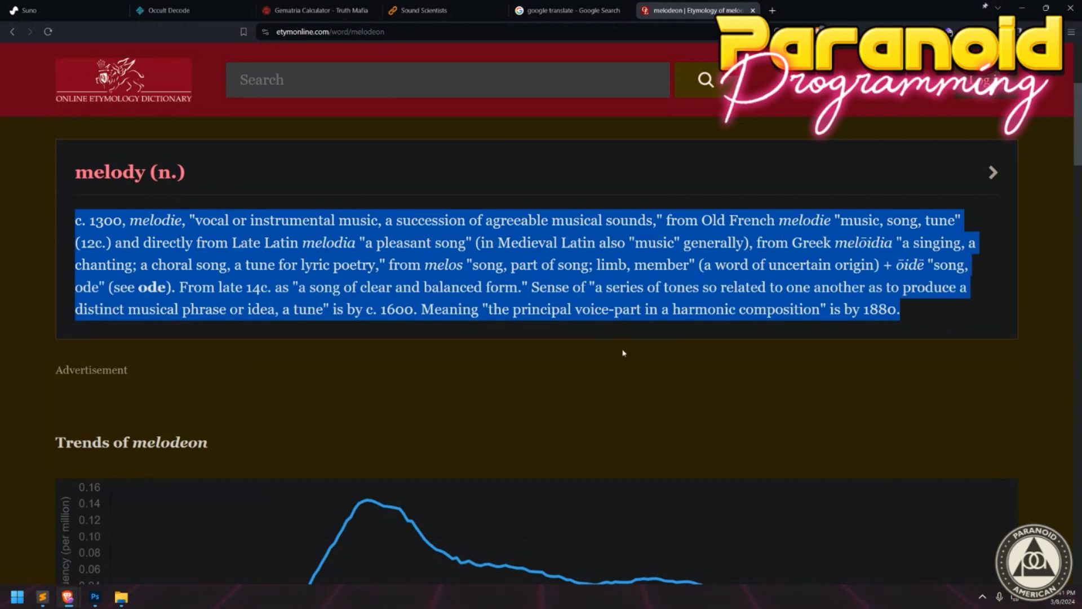
Open the related nickelodeon entry and read its origin, highlighting the 1909 "motion picture theater" sense and the 1840 Melodeon "music hall" reference.
scroll(623, 353, down, 10)
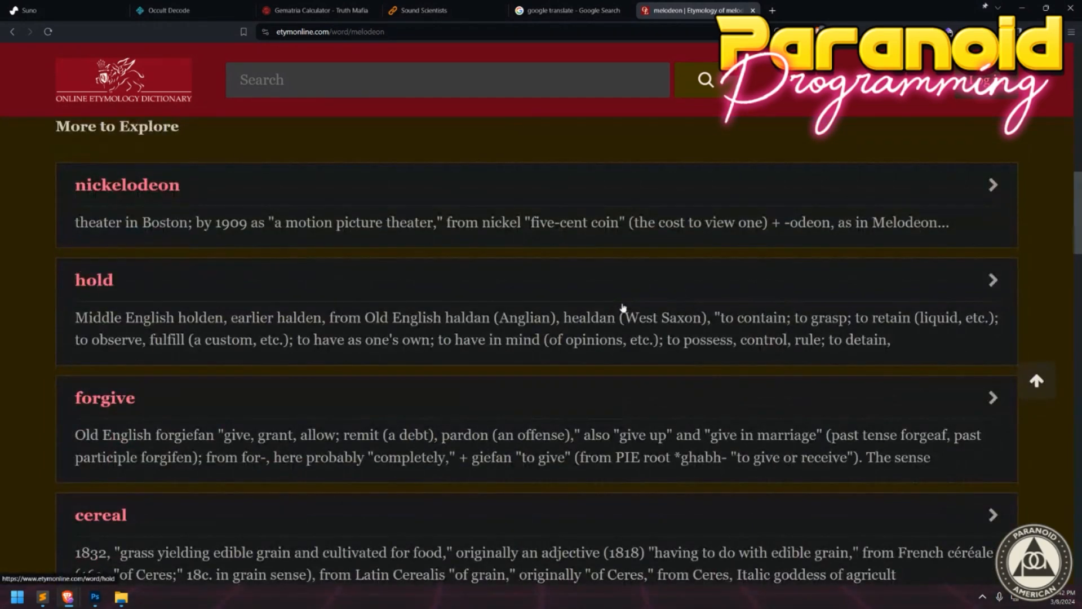
scroll(623, 307, up, 1)
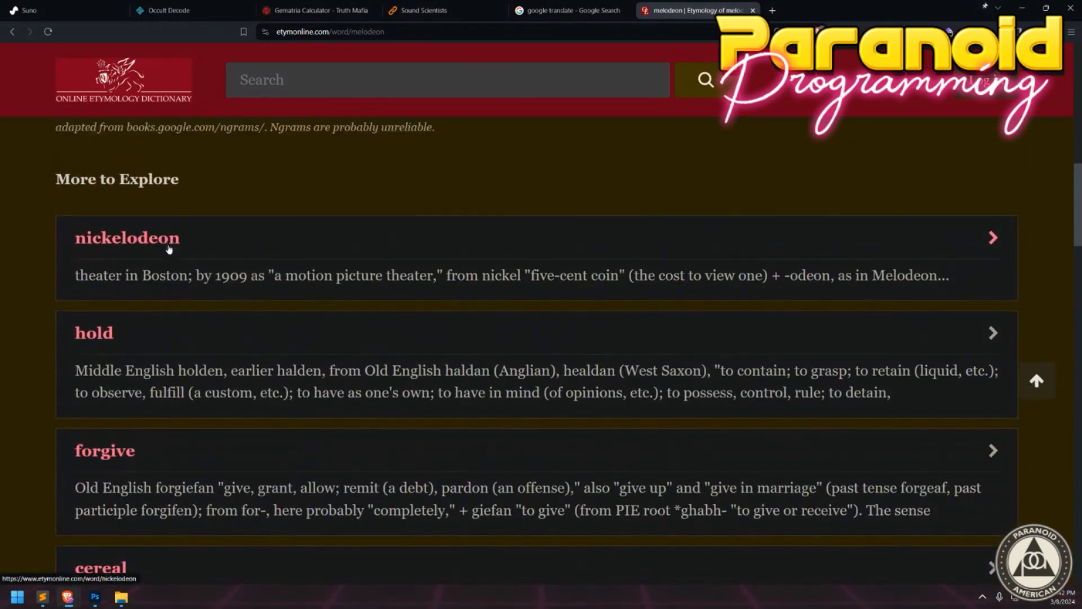
click(137, 242)
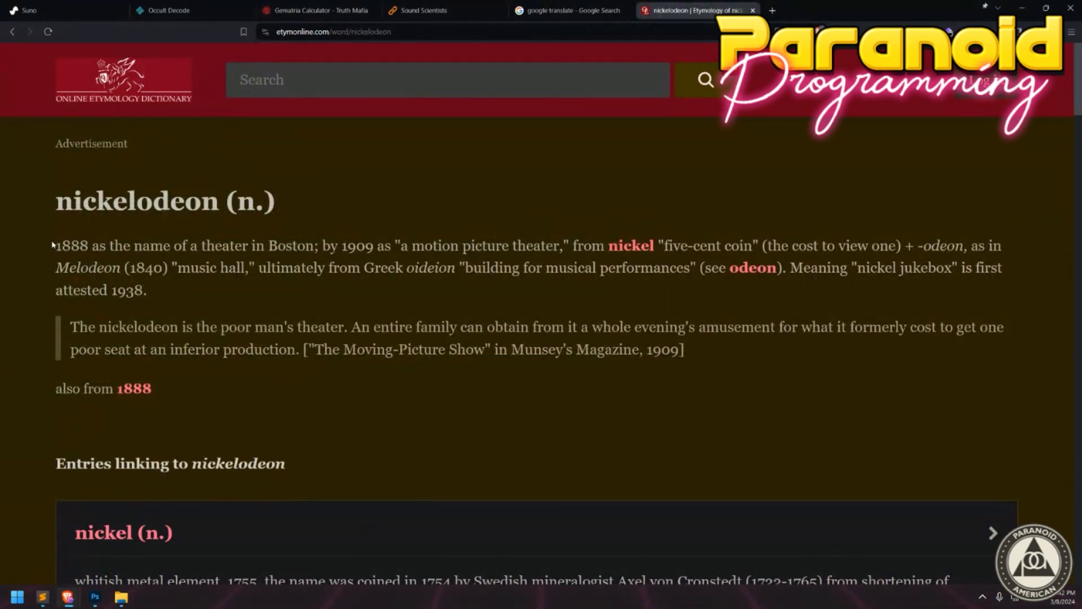
drag(62, 246, 933, 237)
click(423, 262)
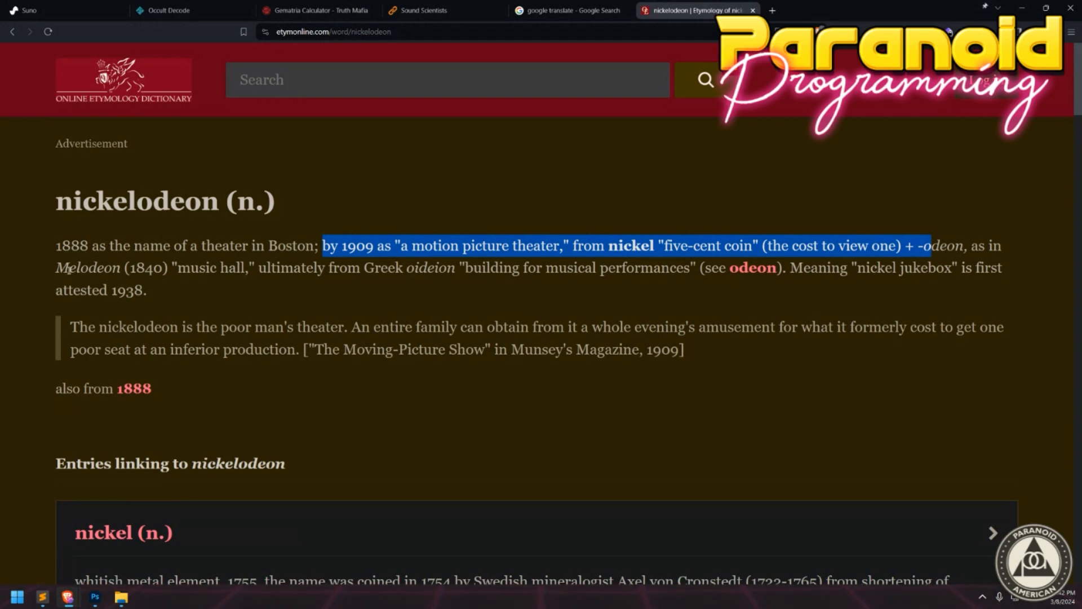
drag(57, 269, 277, 268)
click(365, 259)
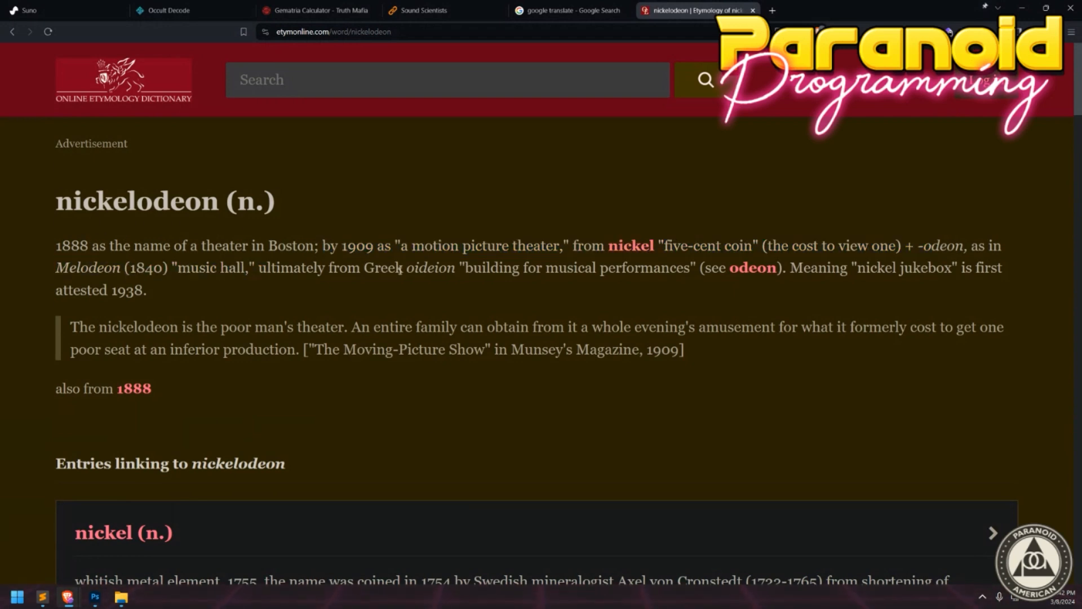
Highlight the nickelodeon entry's "building for musical performances" meaning, the poor man's theater quotation and the "five-cent coin" derivation.
drag(454, 270, 700, 273)
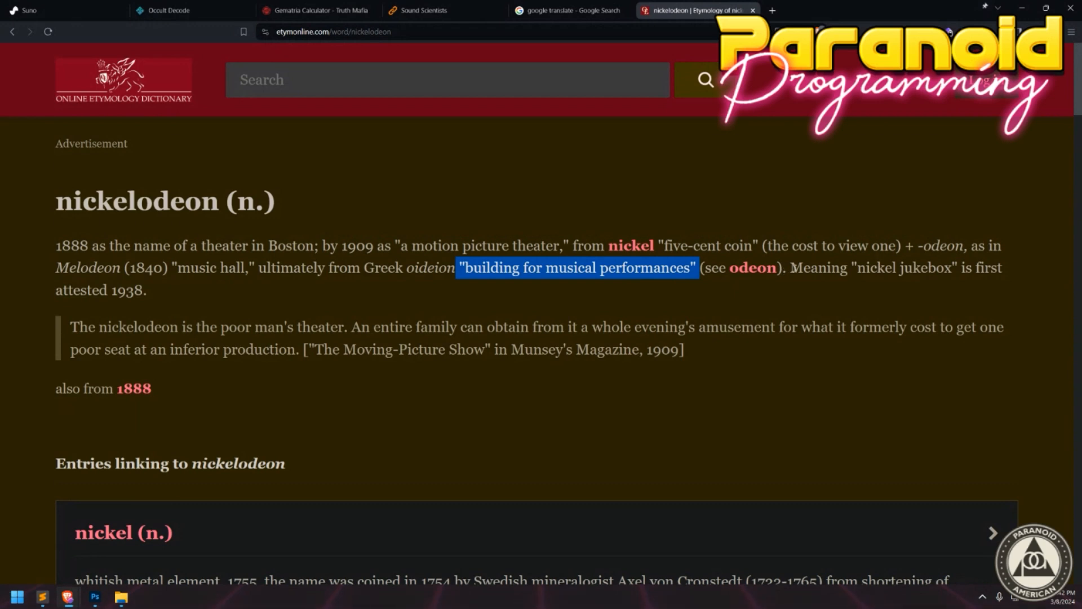
drag(857, 269, 892, 287)
click(892, 287)
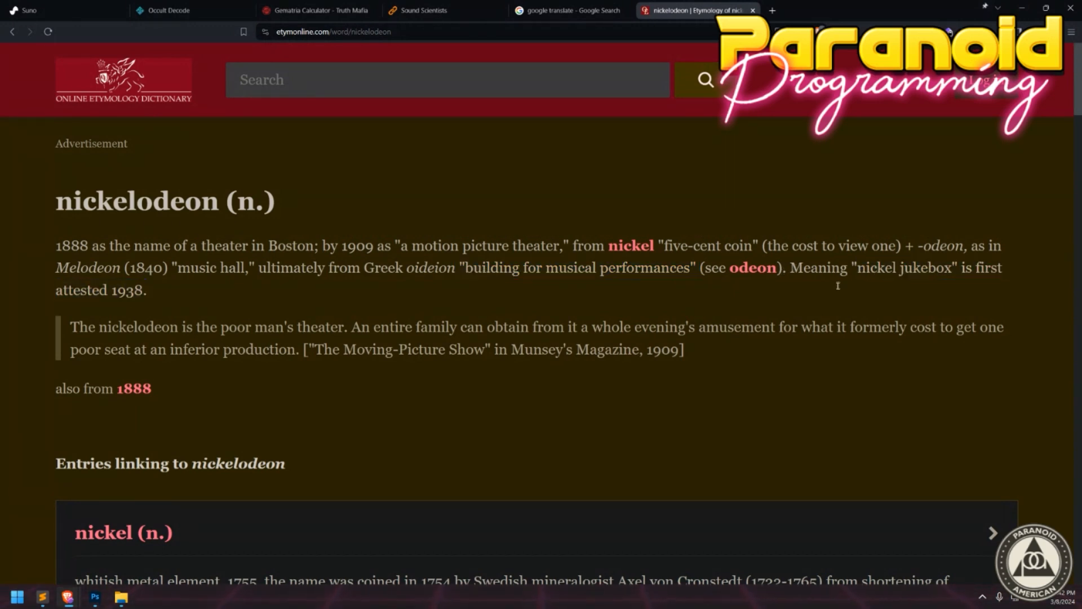
drag(76, 330, 719, 344)
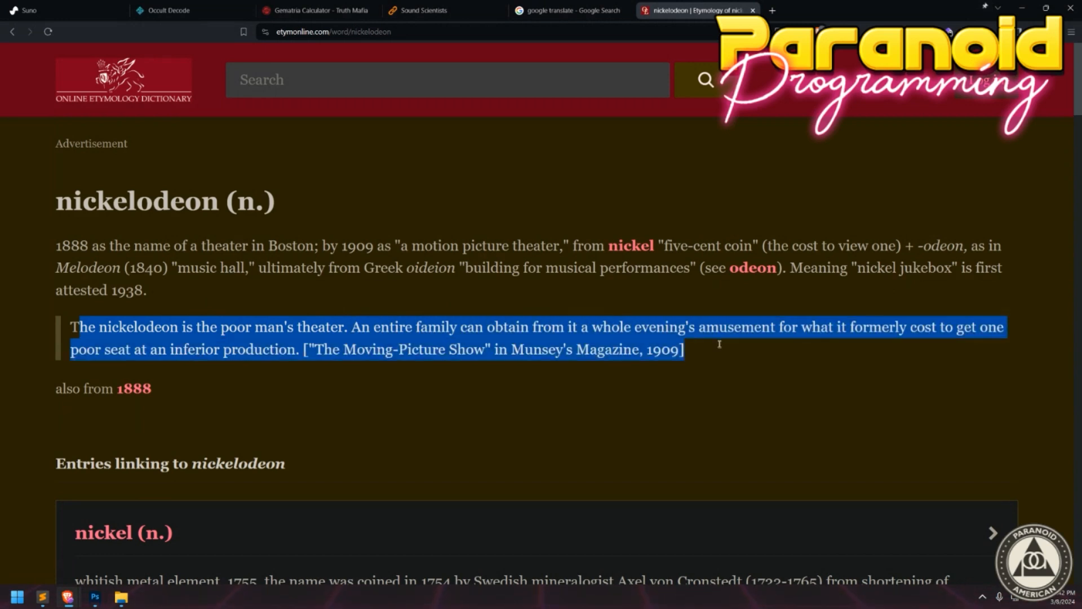
click(656, 373)
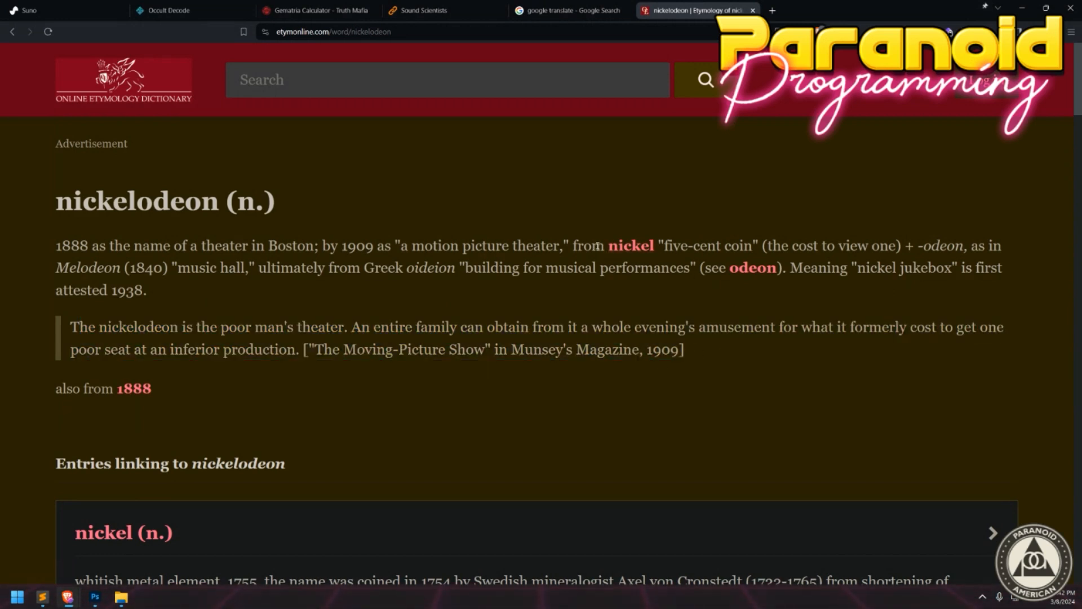
drag(664, 246, 235, 270)
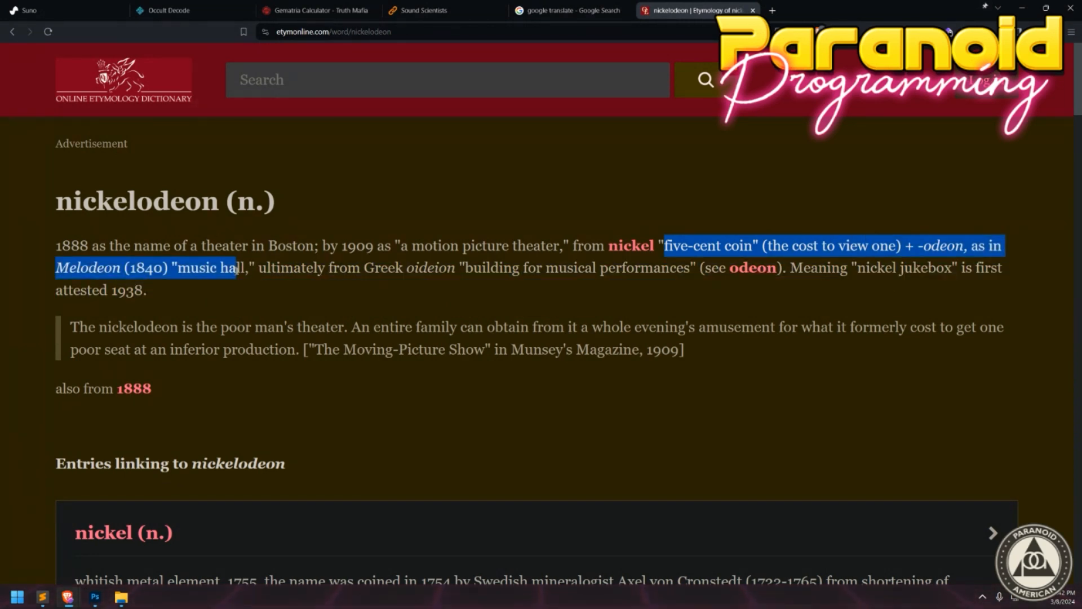
click(287, 269)
Search Google in a new tab for "picture of old nickelodeon" and show the image results.
key(ctrl+t)
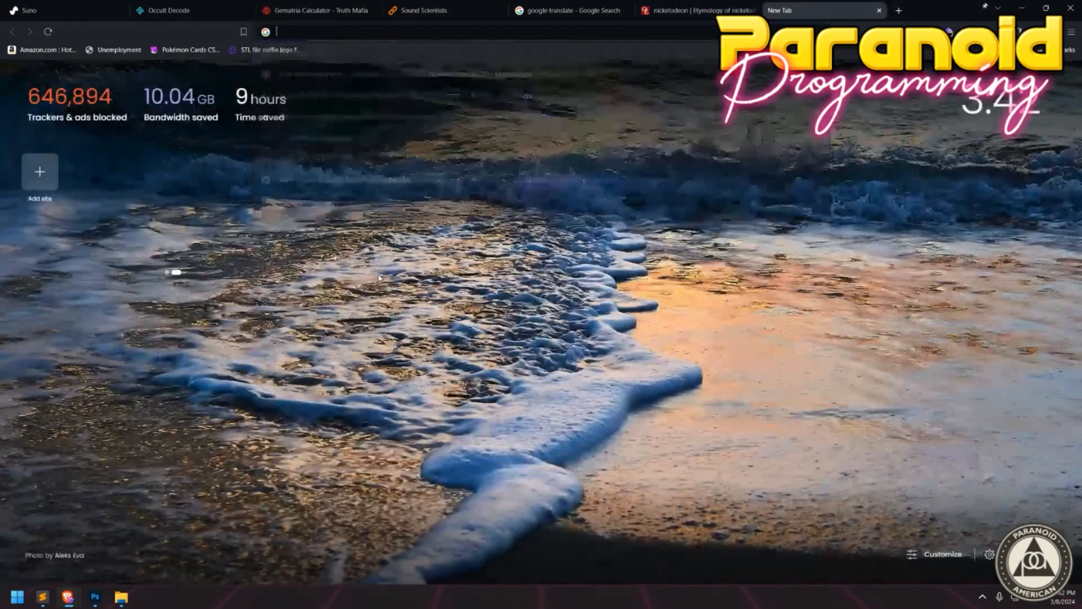
text(picture of old nickelodeon)
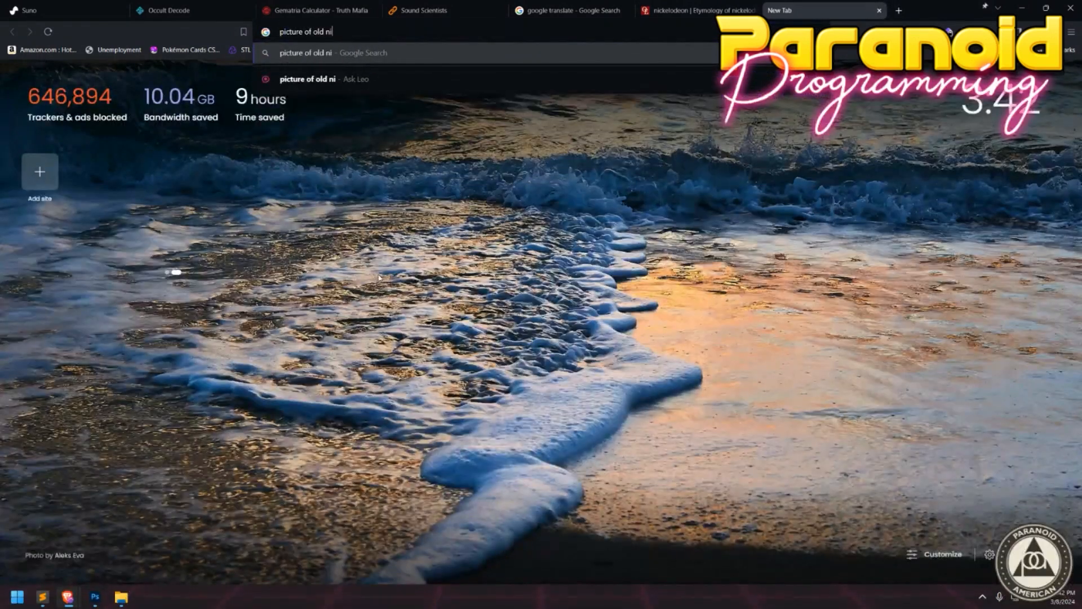
key(Return)
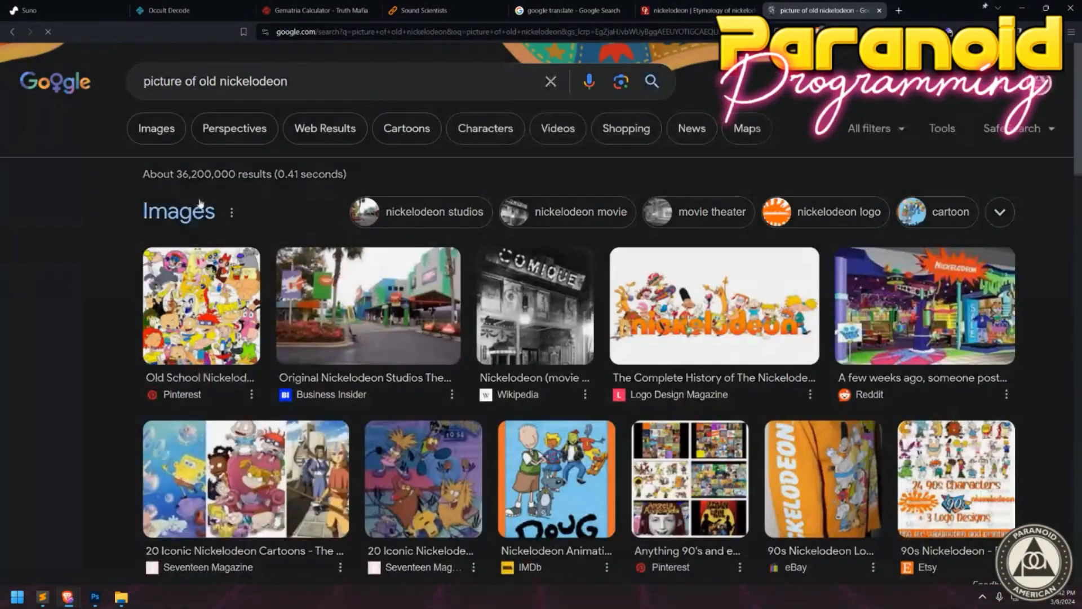
click(169, 131)
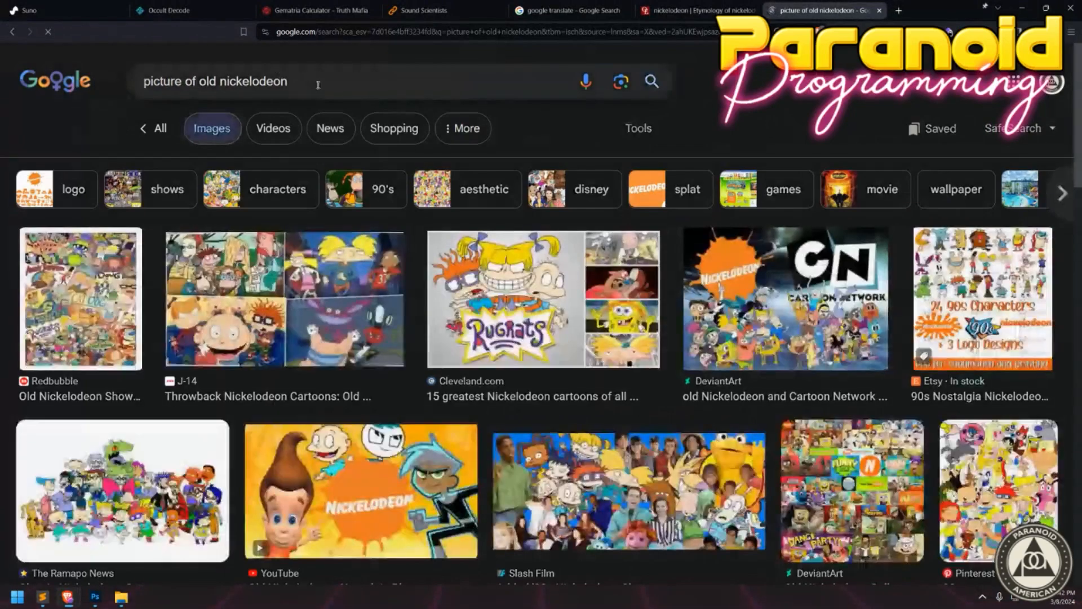
Refine the image search to "picture of old nickelodeon 1880s".
click(314, 81)
text(18)
text(80s)
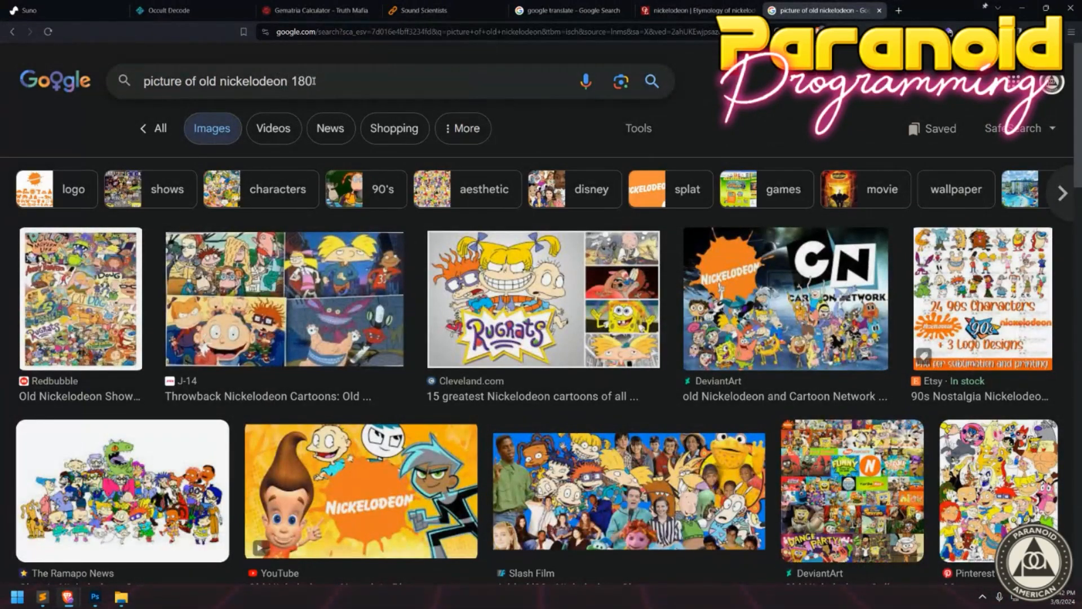
key(Return)
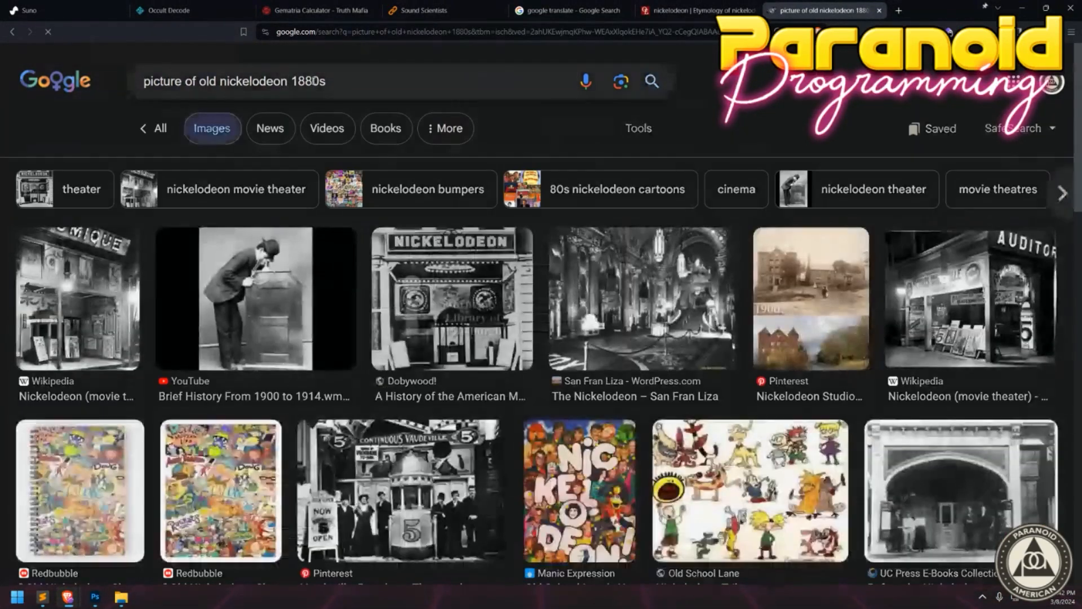
Open the YouTube video "The Nickelodeon A Brief History From 1900 to 1914" from the image results and pause it at 0:32.
click(254, 290)
click(810, 255)
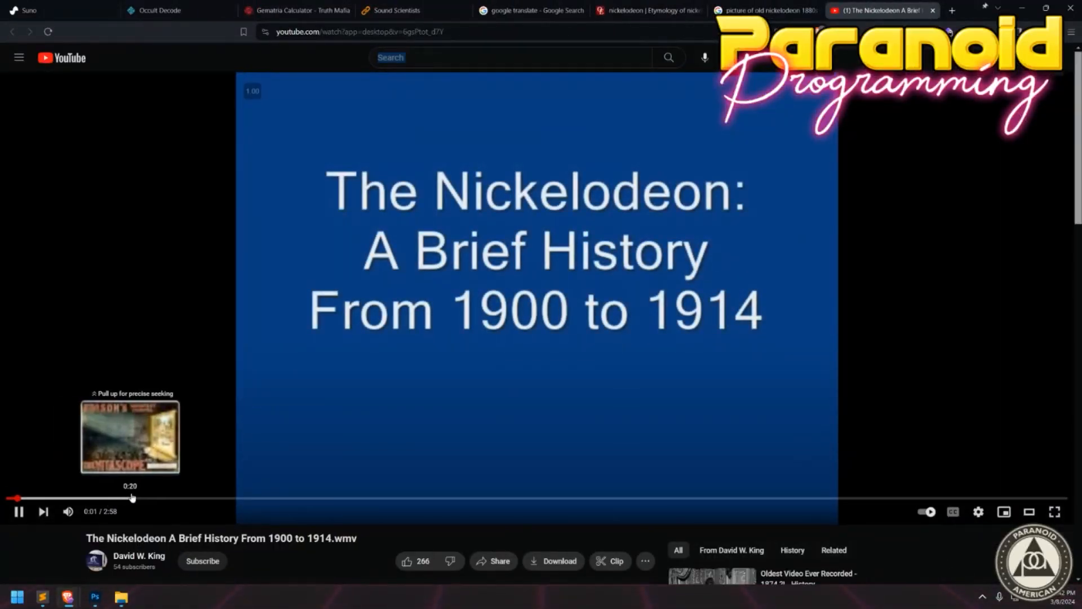
click(195, 498)
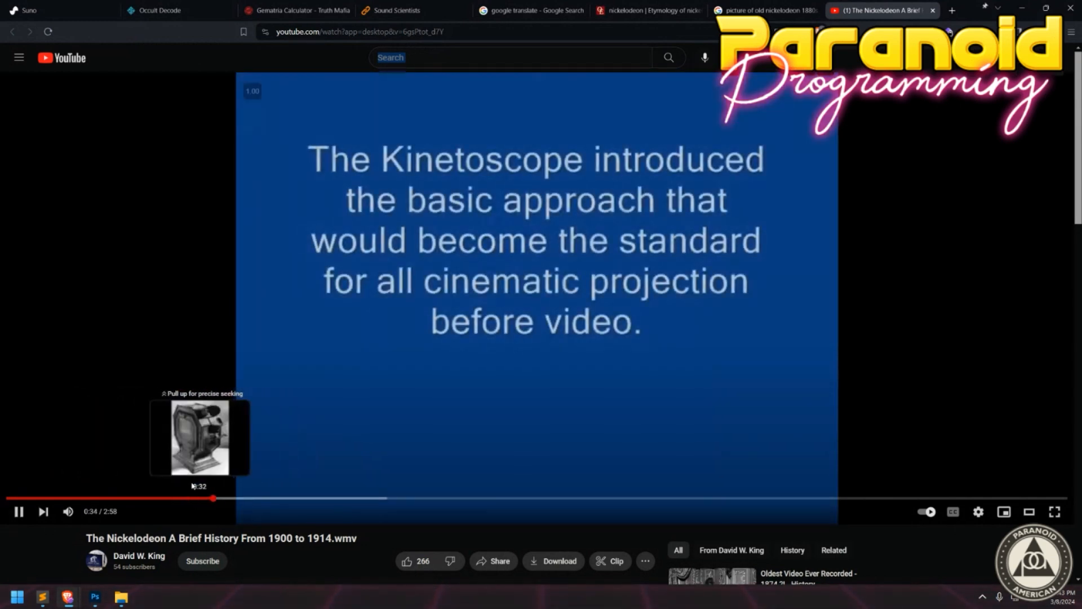
click(521, 287)
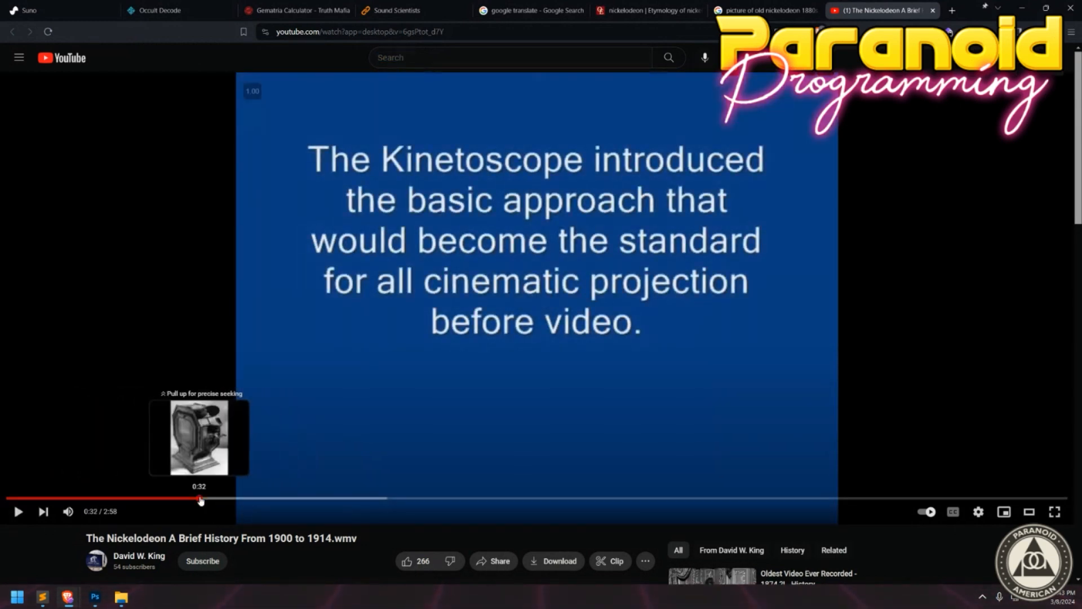
click(196, 497)
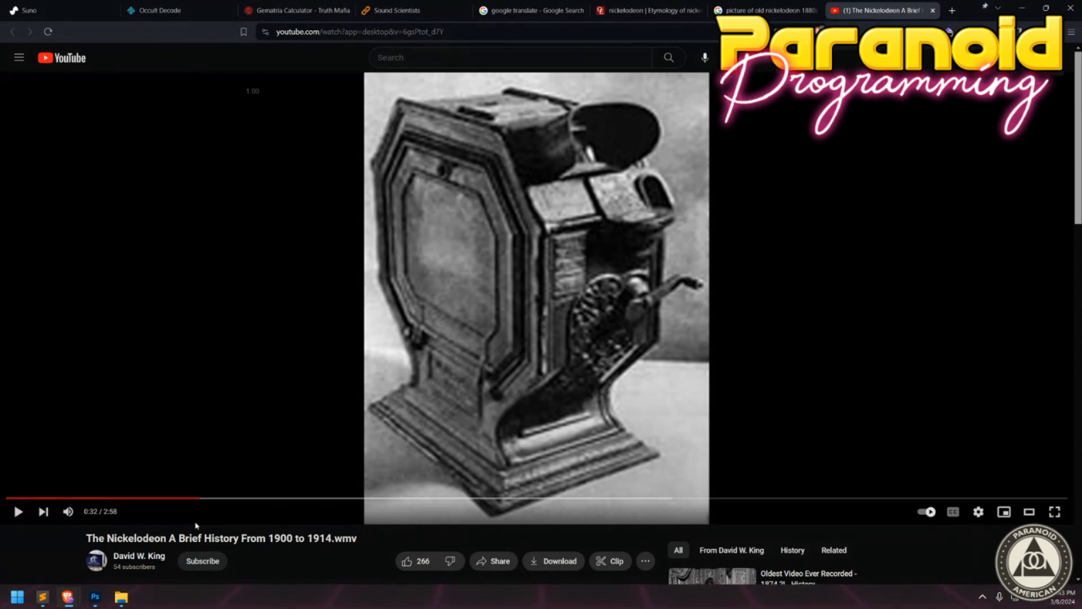
Examine the paused video's historical pictures at 0:21, 1:05, 1:25, 1:49 and 2:10.
click(133, 498)
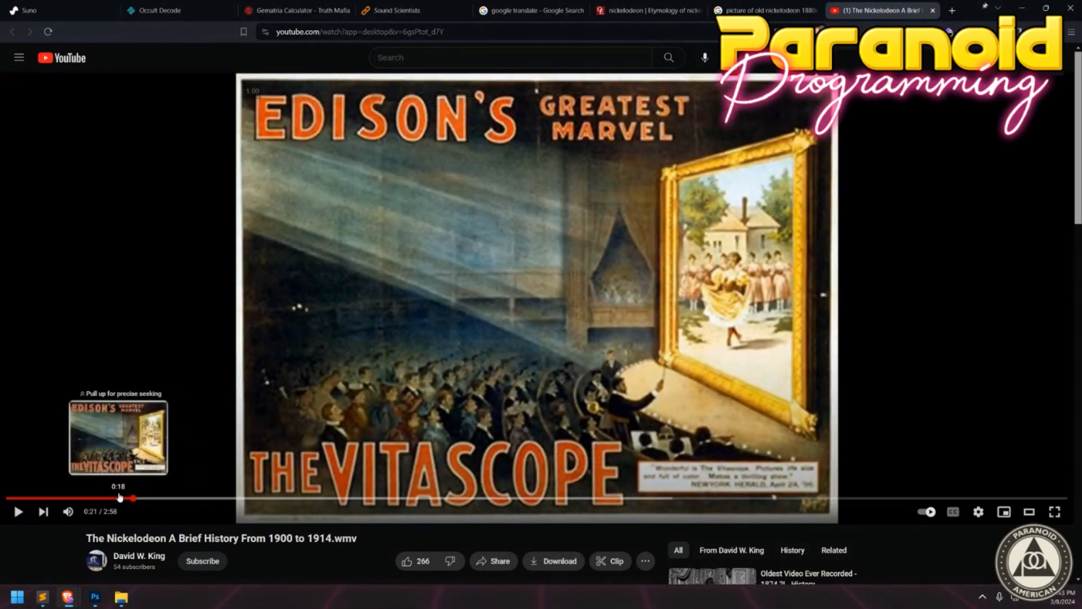
click(396, 495)
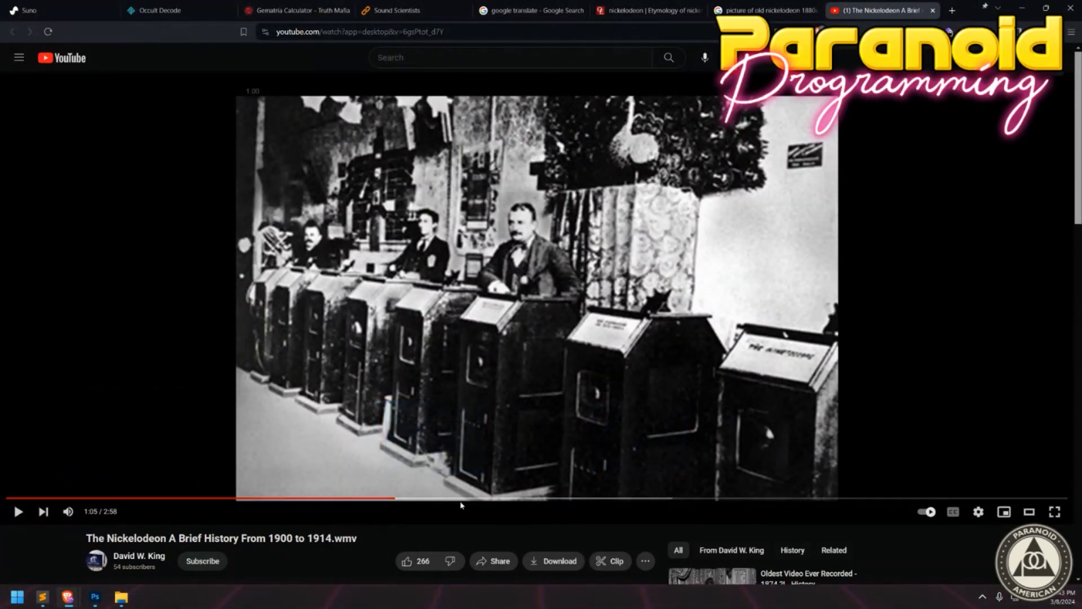
drag(519, 498, 519, 499)
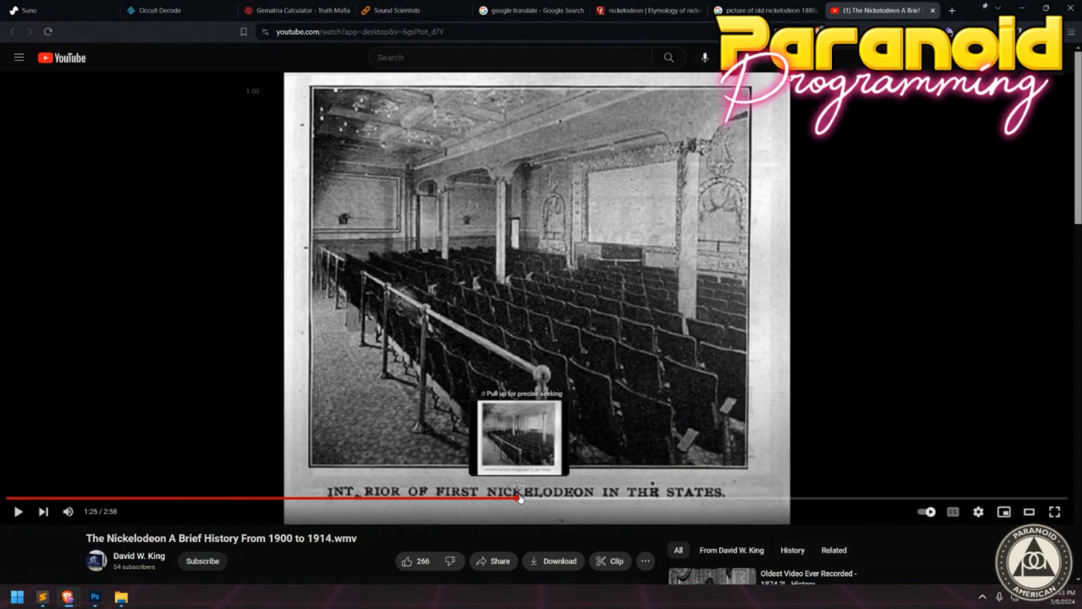
drag(594, 499, 818, 430)
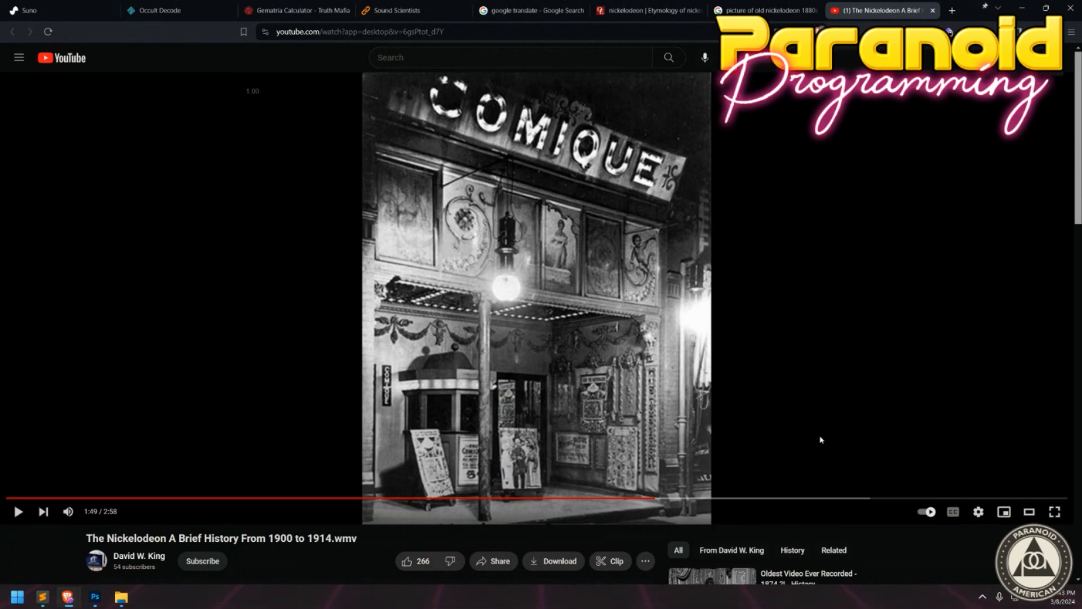
drag(778, 500, 782, 501)
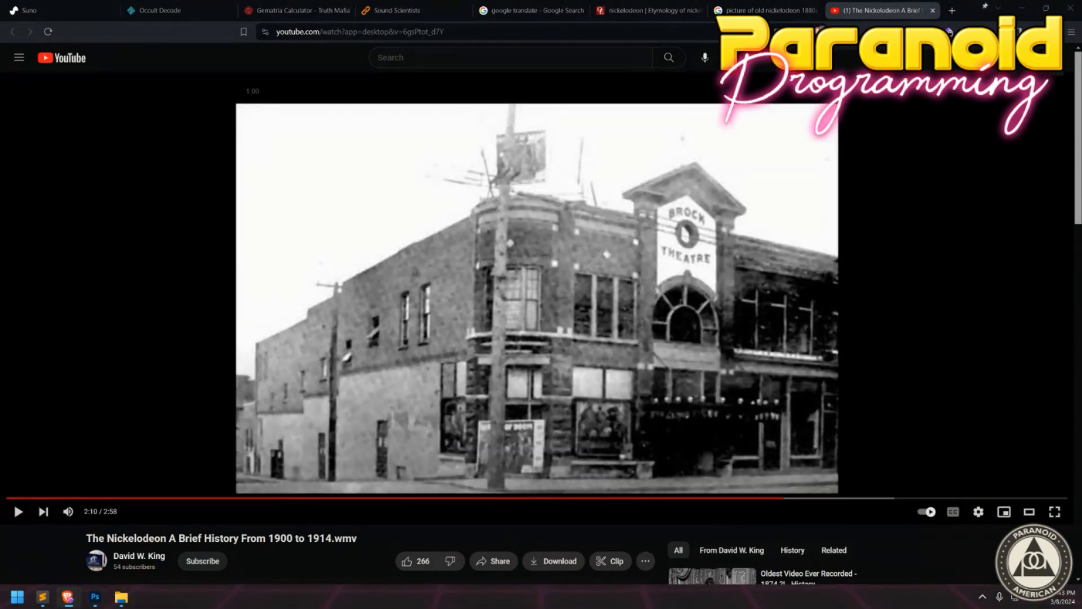
Return to the 1880s nickelodeon image results and browse the old theater photographs and the related images.
click(769, 10)
scroll(194, 357, down, 5)
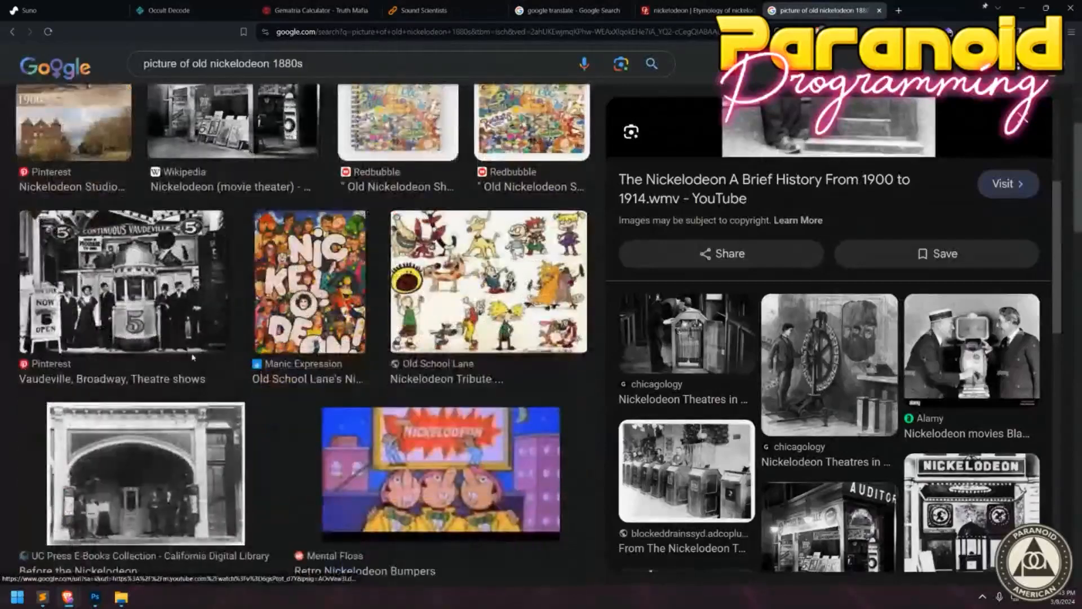
scroll(194, 357, down, 10)
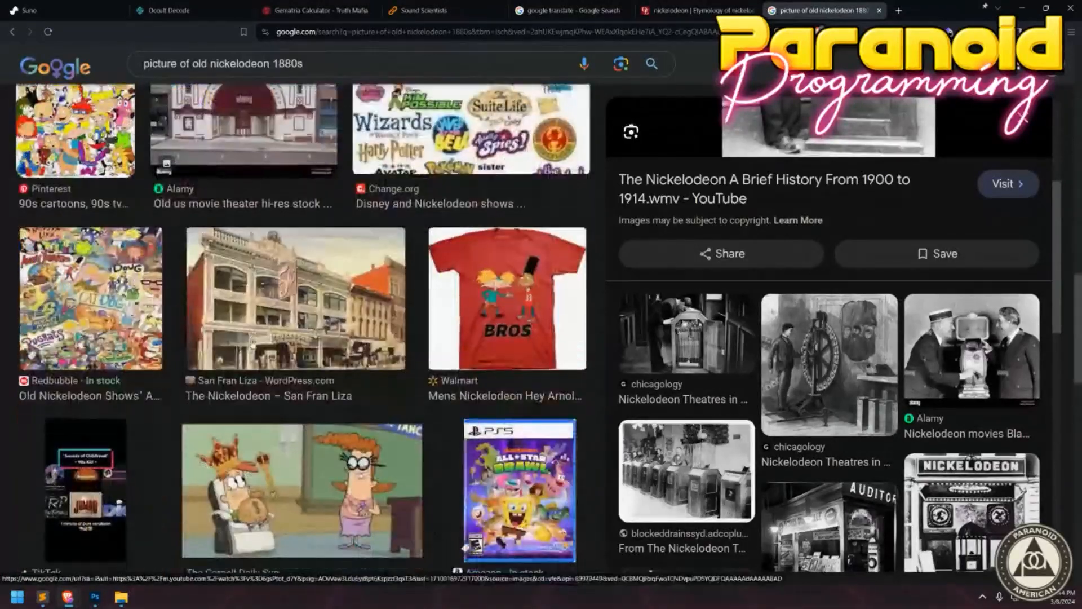
scroll(317, 353, down, 10)
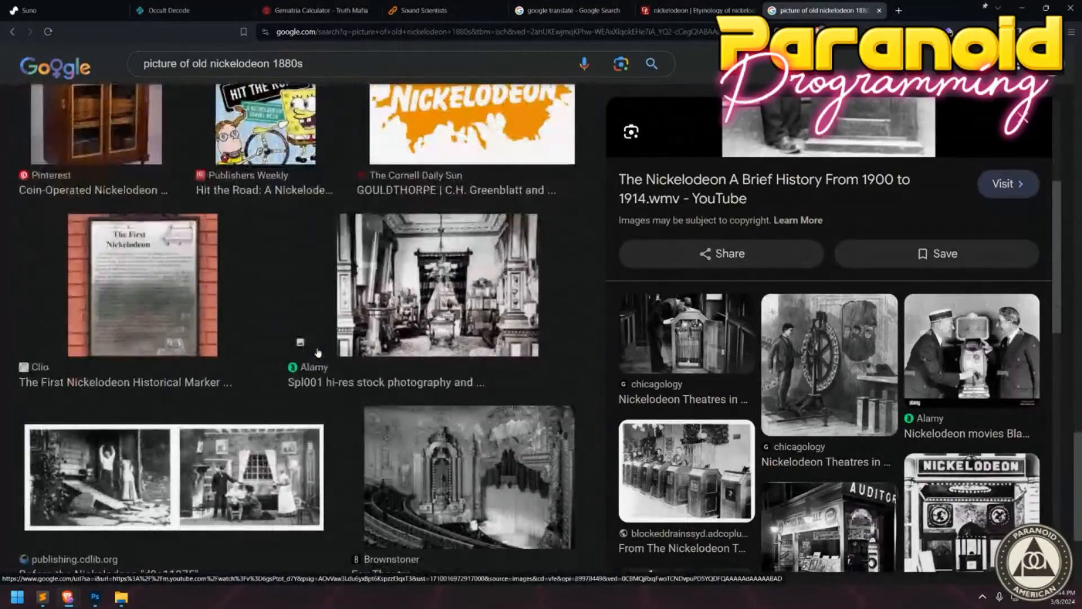
scroll(317, 352, down, 4)
scroll(687, 422, down, 5)
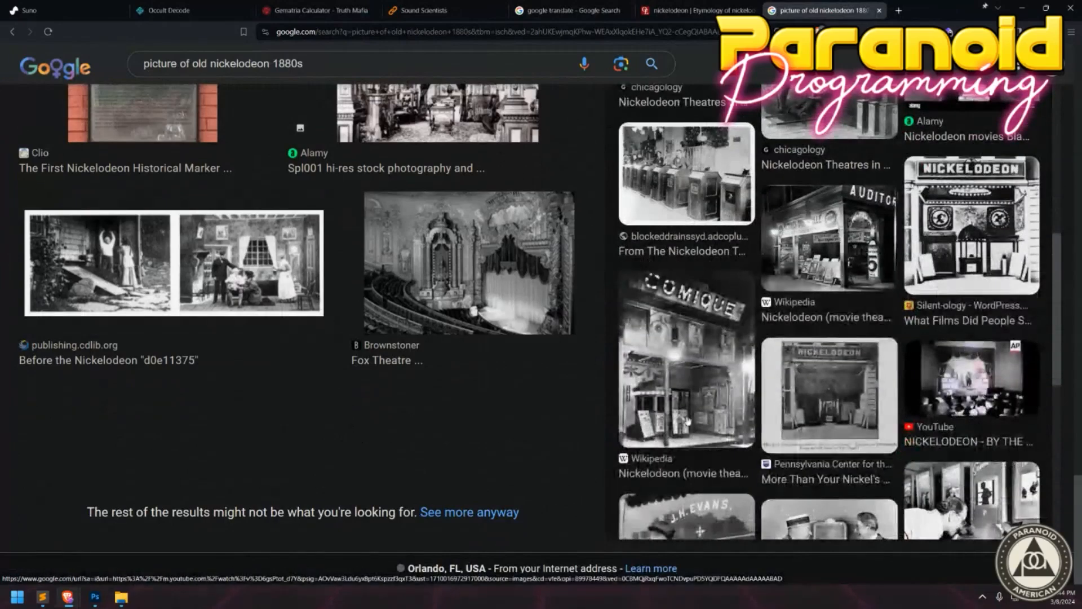
Preview the 1922 Shorpy nickelodeon photo and the YouTube "Brief History" image among the related pictures, and browse the further related images.
scroll(688, 422, down, 5)
click(708, 280)
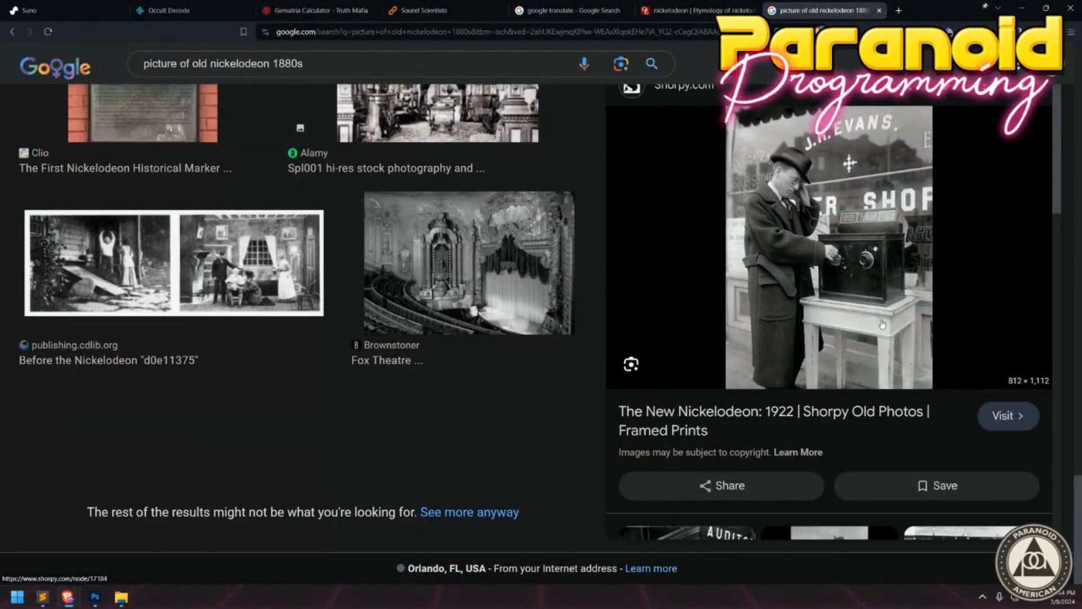
scroll(882, 324, down, 5)
click(829, 308)
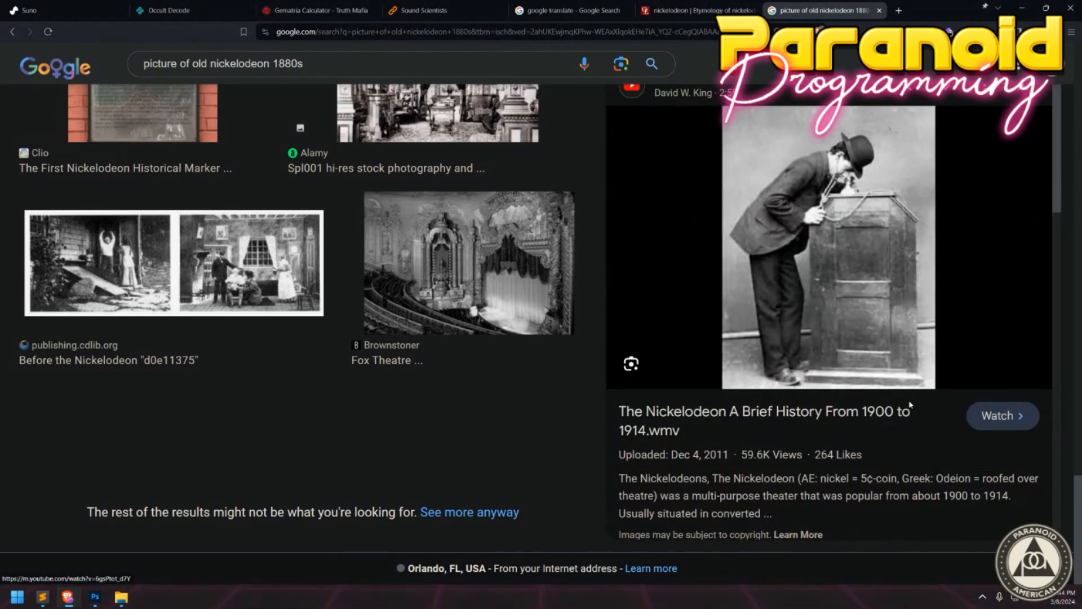
scroll(967, 410, down, 5)
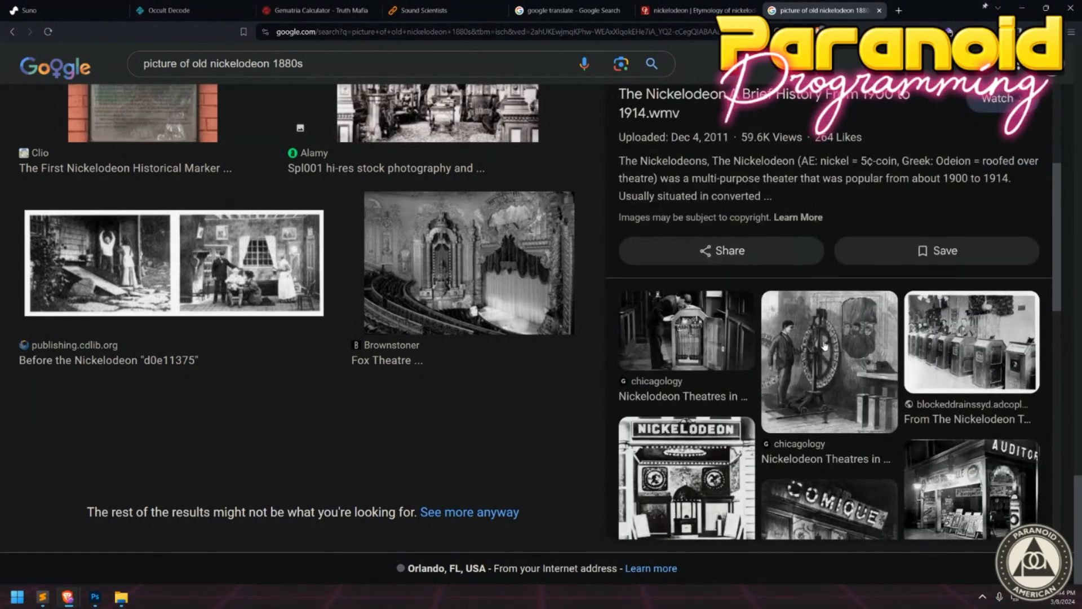
scroll(997, 344, down, 2)
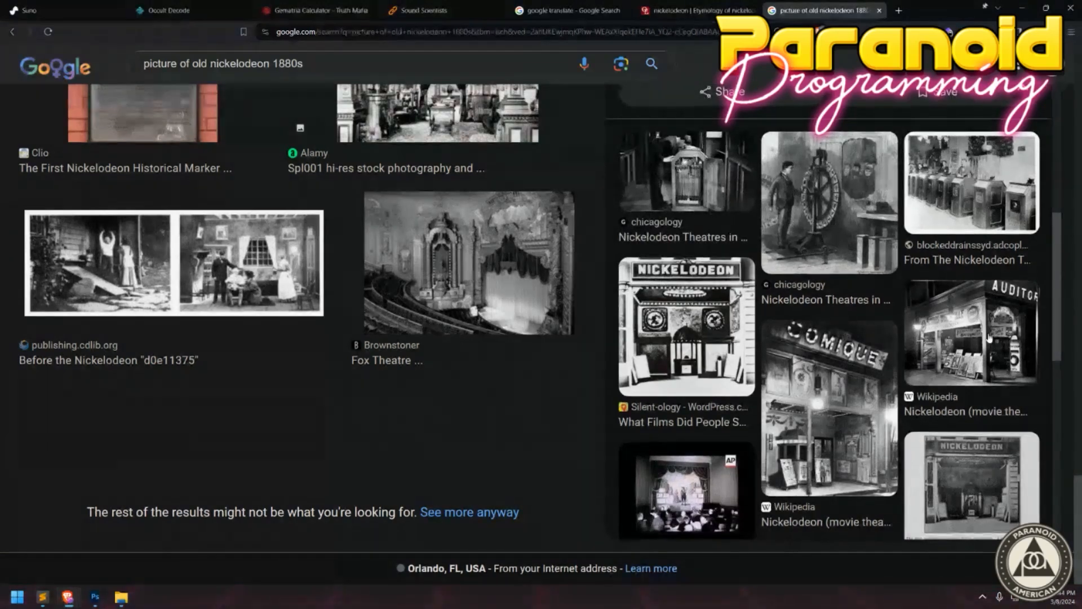
scroll(980, 338, down, 4)
scroll(914, 335, down, 2)
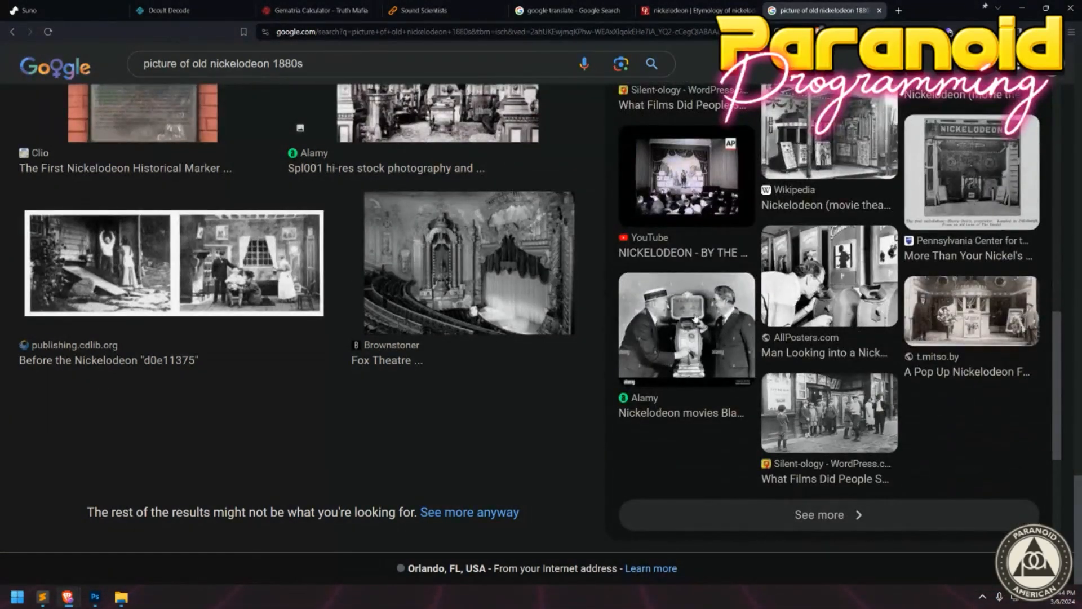
Preview the AllPosters photo of a man looking into a nickelodeon film machine and browse its related images.
click(803, 285)
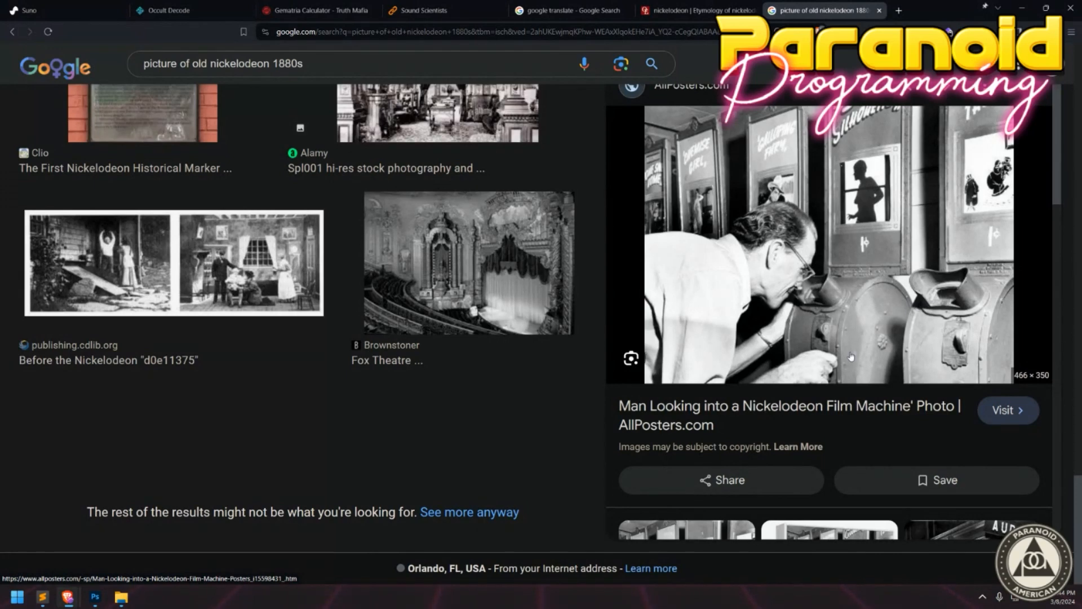
scroll(852, 339, down, 1)
scroll(852, 339, down, 2)
scroll(849, 340, down, 3)
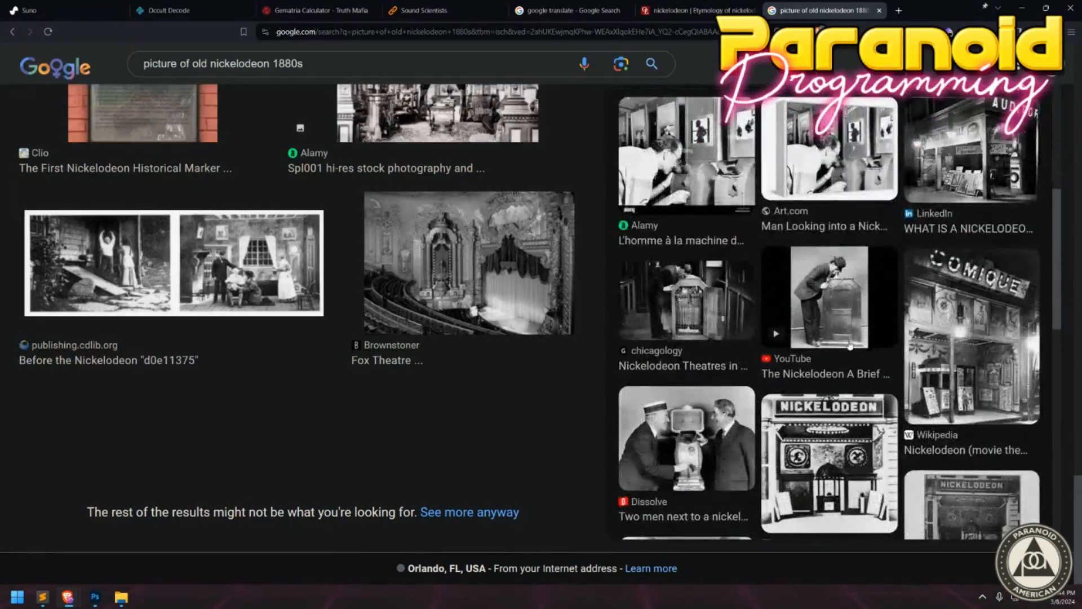
scroll(843, 339, down, 4)
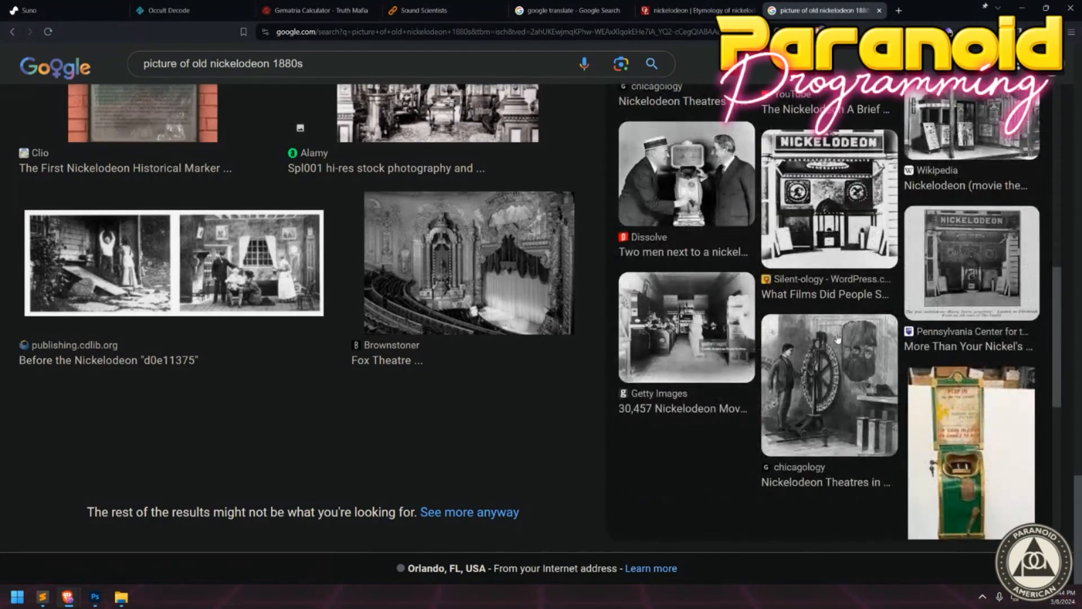
Preview the Getty Images photo of the nickelodeon interior and open its source page of nickelodeon movies pictures.
click(683, 329)
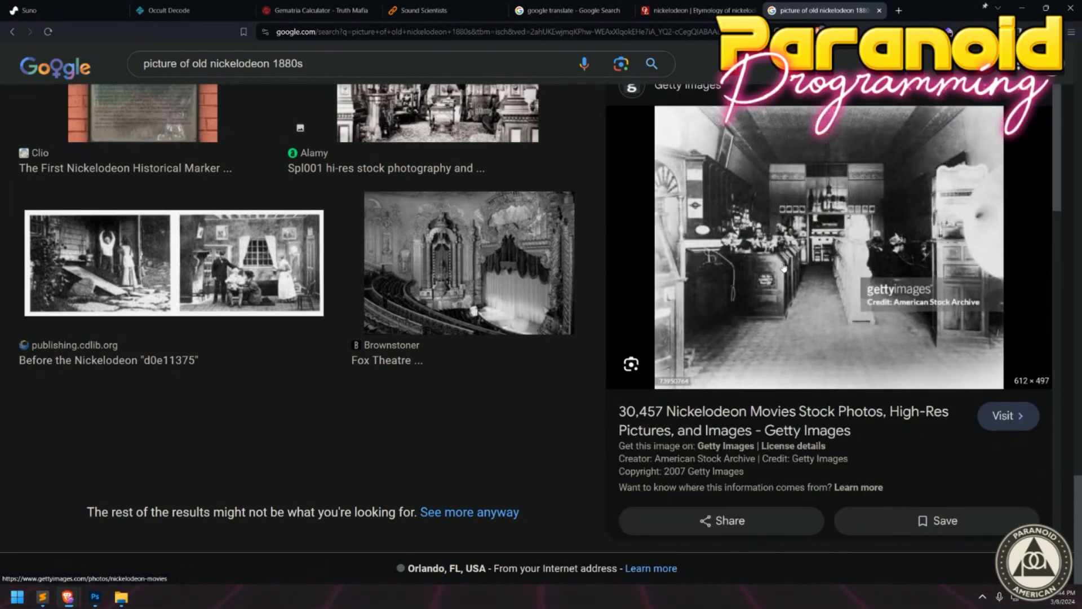
scroll(890, 343, down, 5)
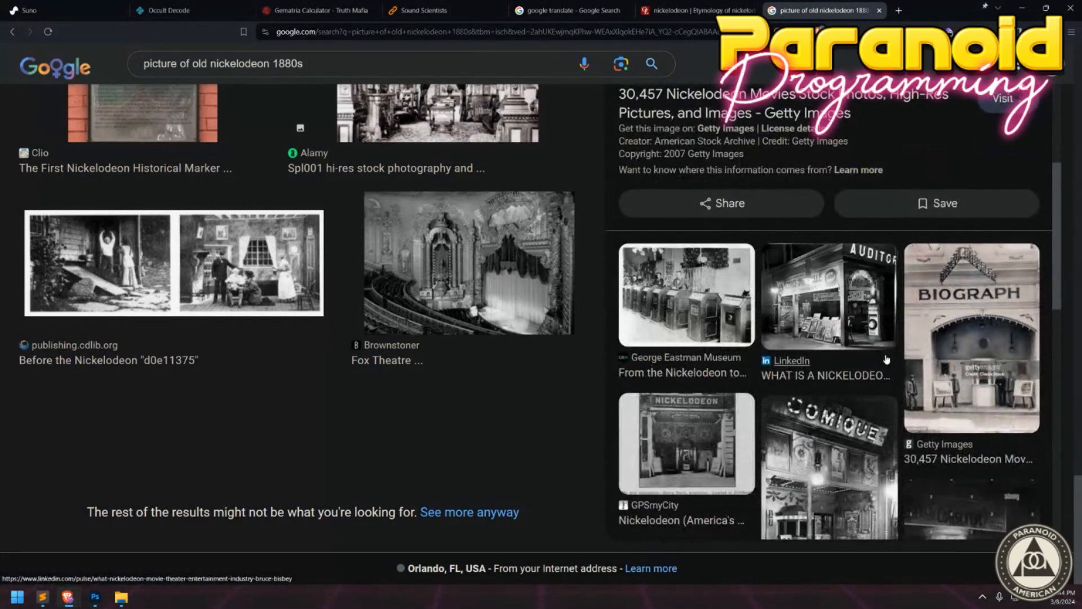
click(709, 375)
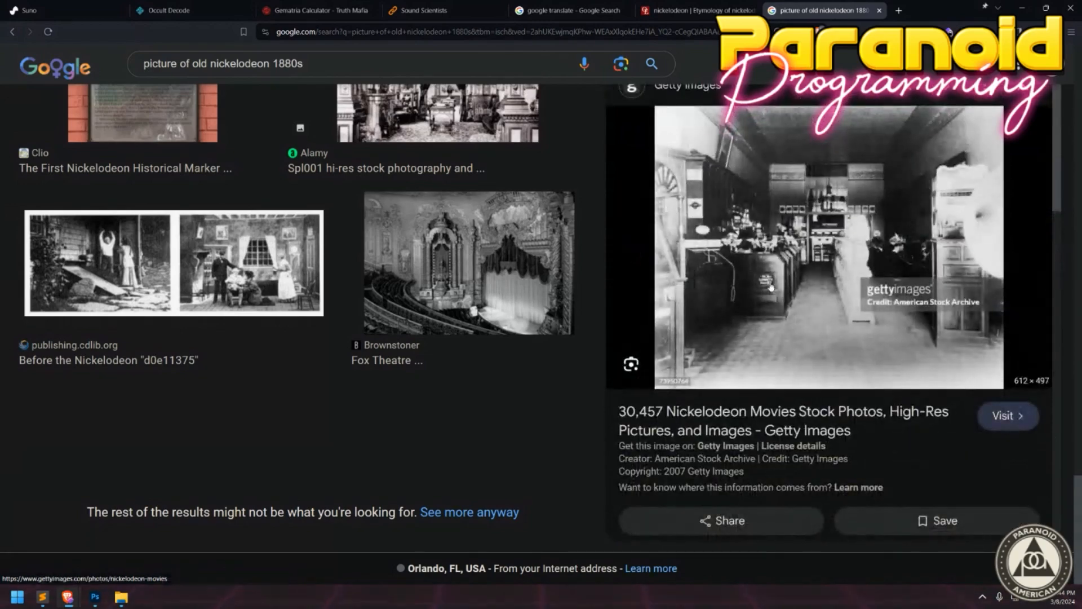
click(770, 269)
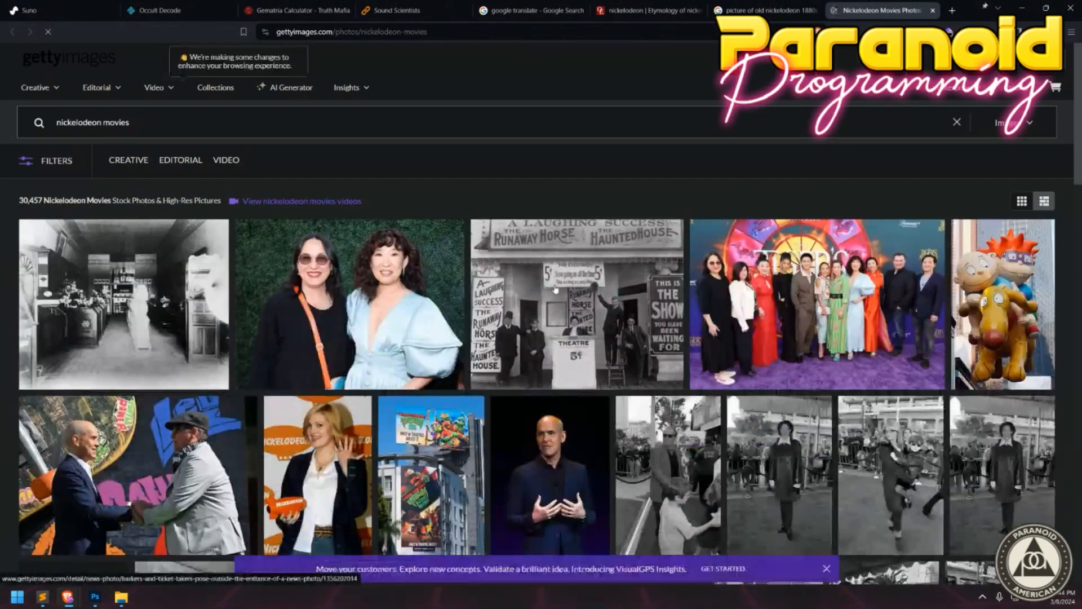
View the Getty photo of barkers and ticket takers outside a nickelodeon entrance and return to the picture list.
click(568, 256)
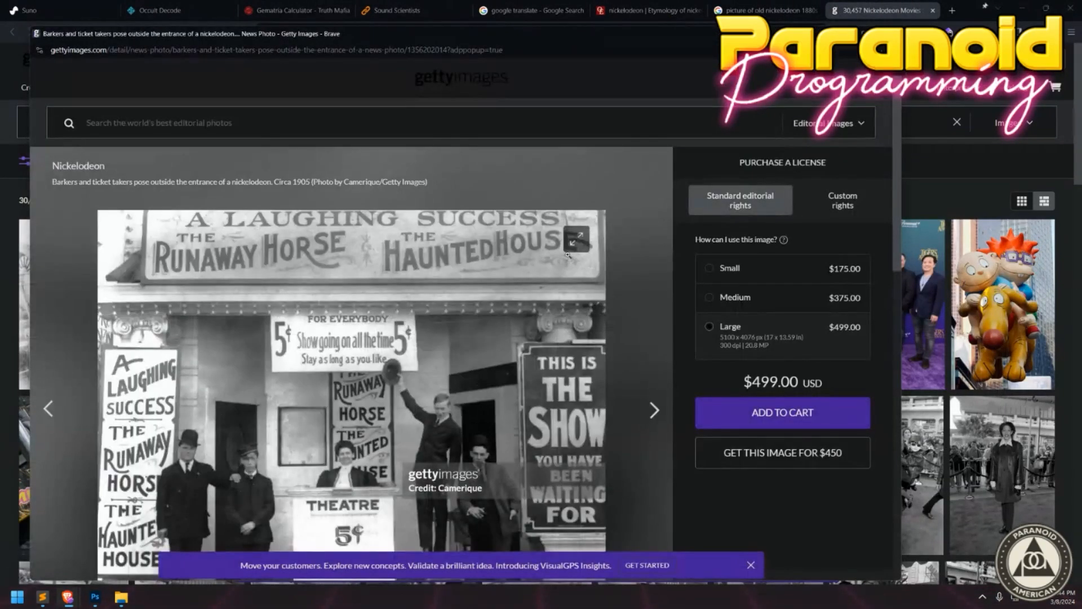
scroll(398, 296, down, 2)
click(991, 392)
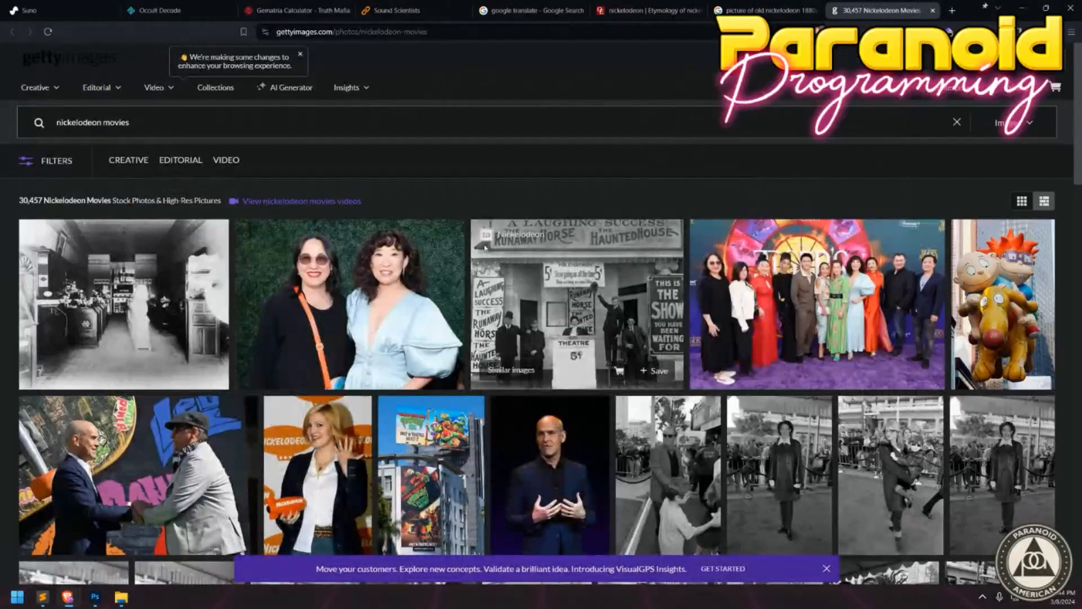
Examine the Getty photo of a nickelodeon theatre and penny arcade circa 1910, select its page address and close the photo window.
click(148, 304)
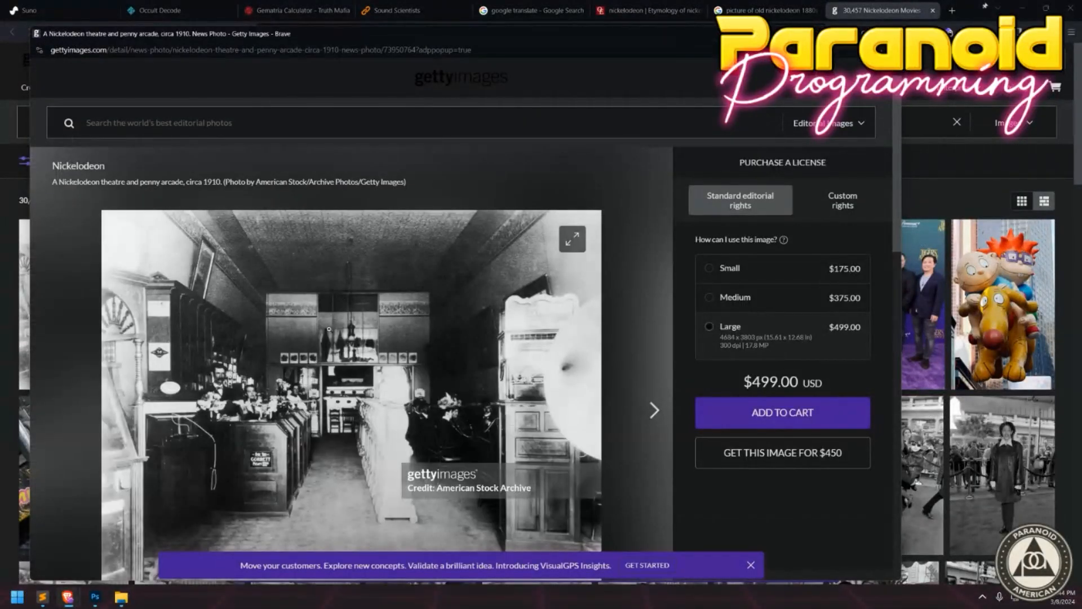
scroll(329, 329, down, 1)
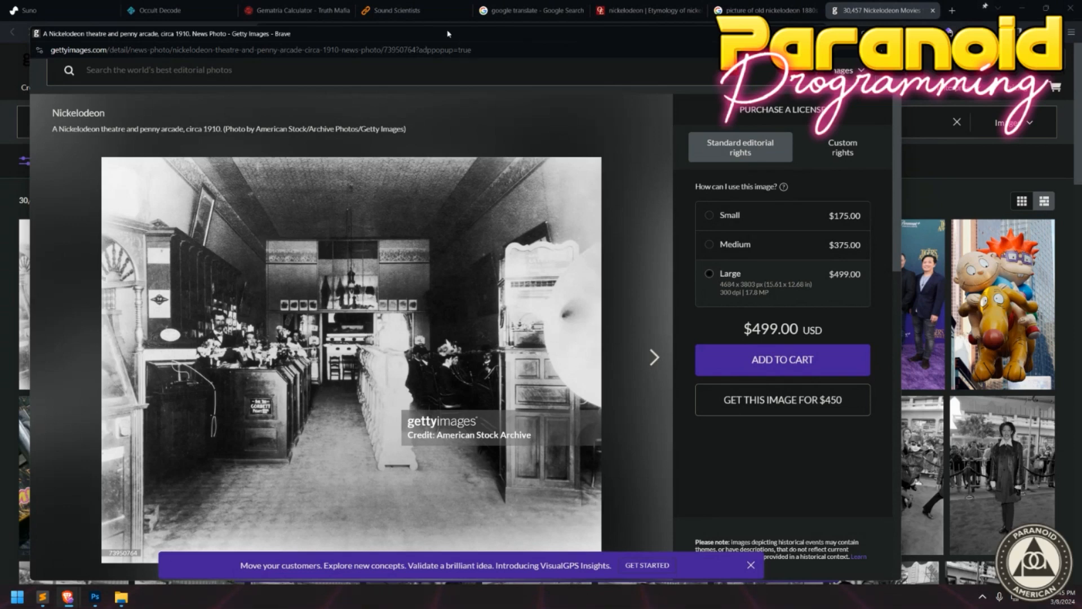
click(437, 50)
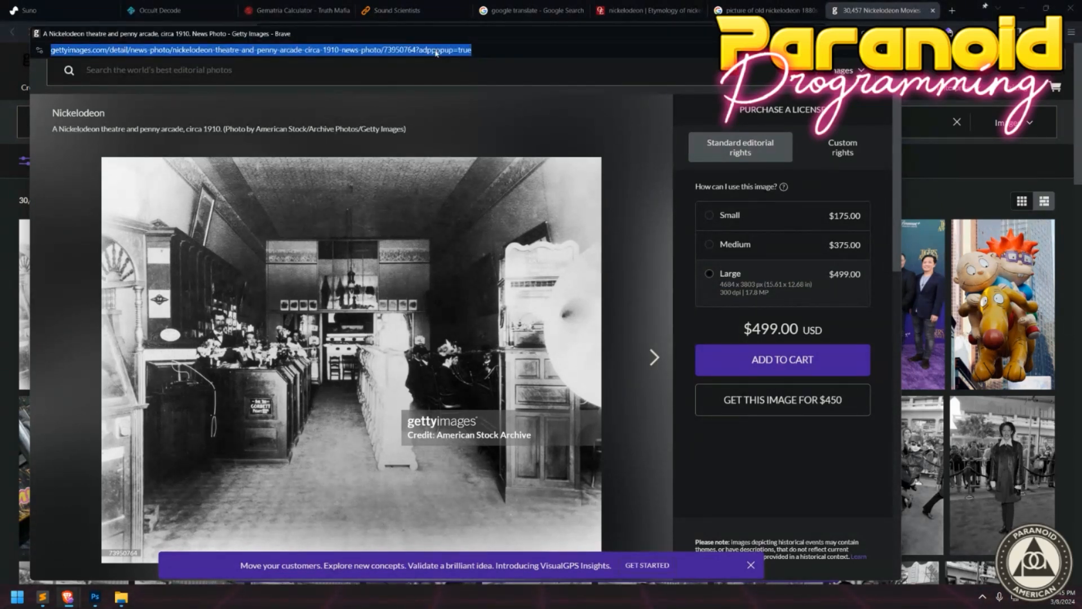
click(280, 46)
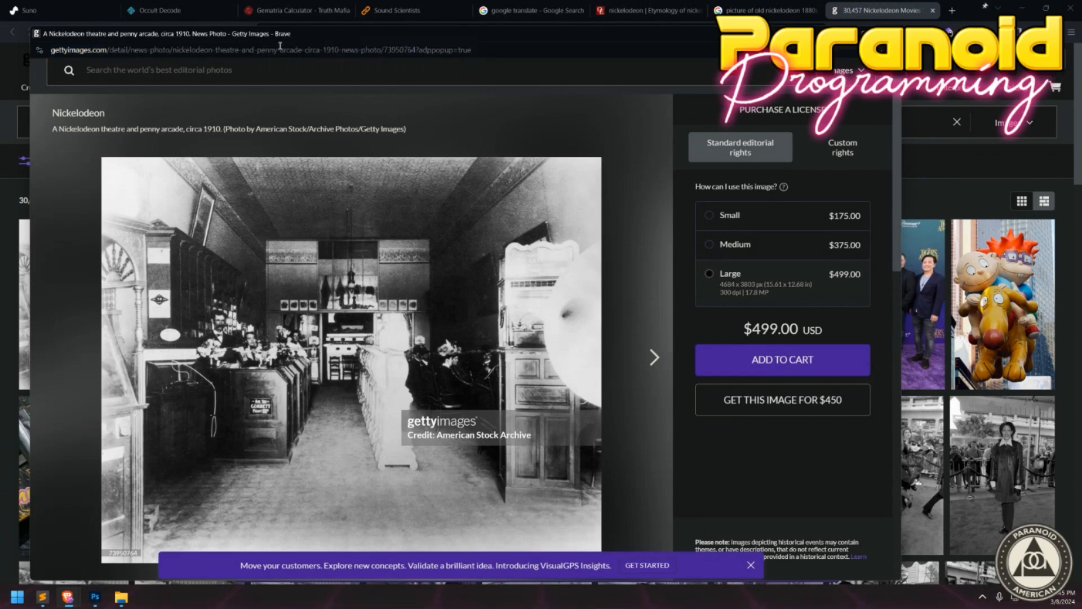
click(253, 46)
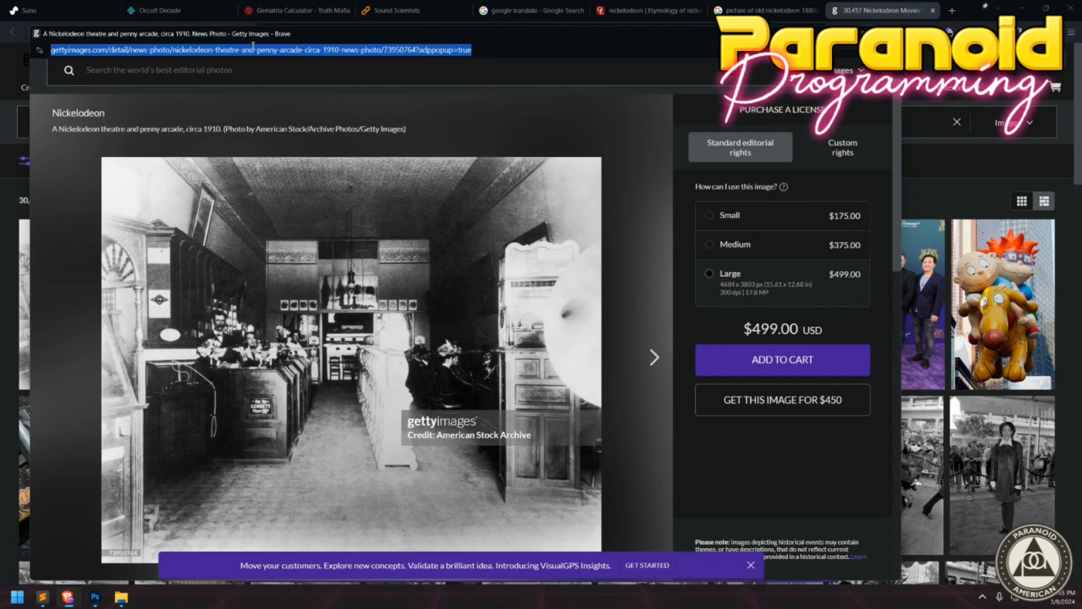
click(284, 46)
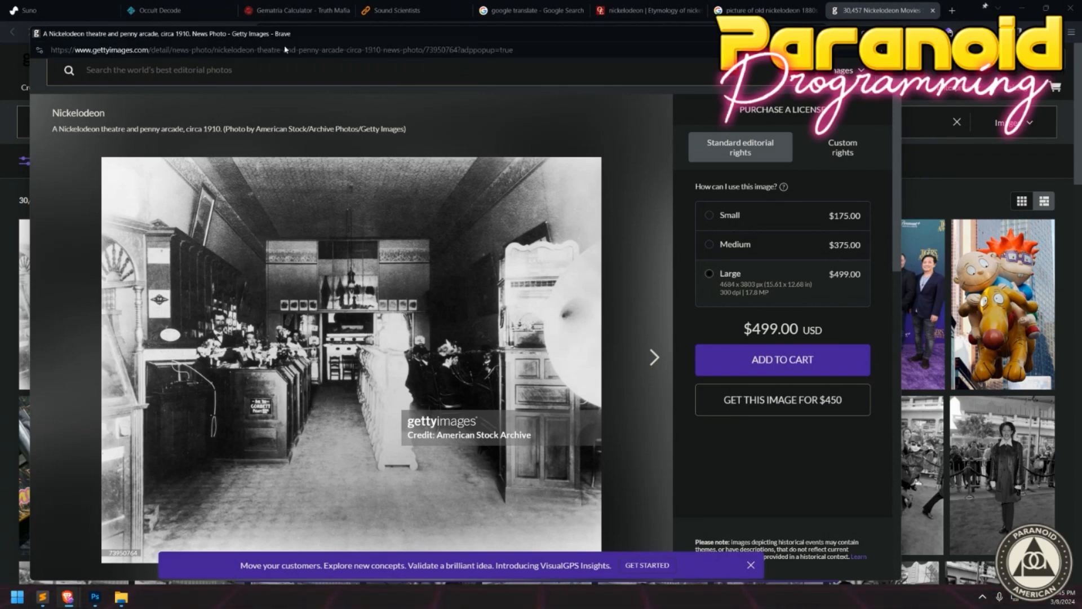
click(793, 189)
click(201, 52)
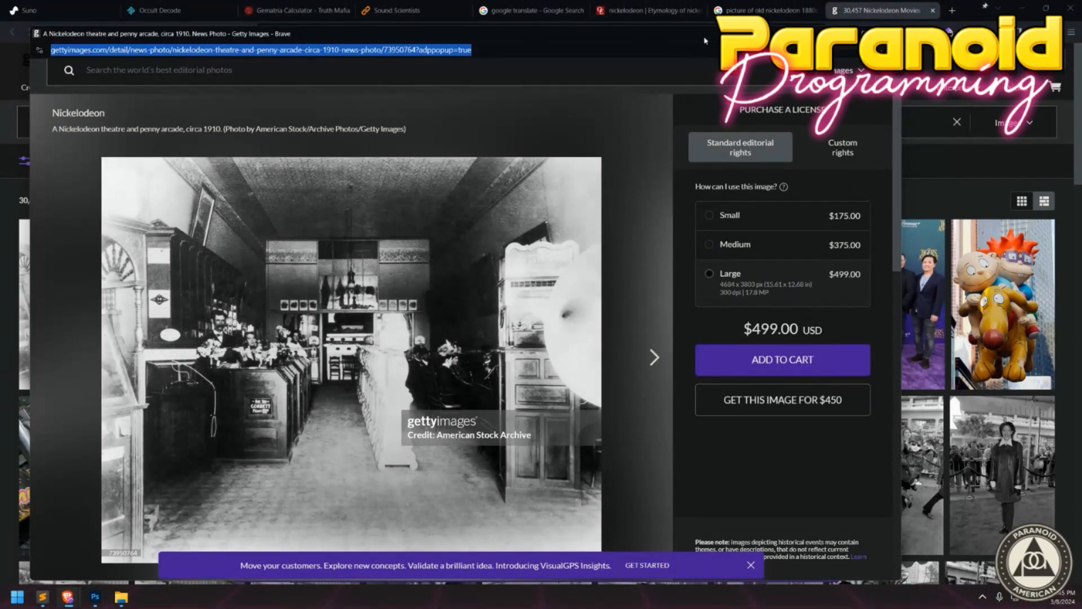
click(887, 34)
Search the web for "1980s arcade" and show the image results.
click(459, 36)
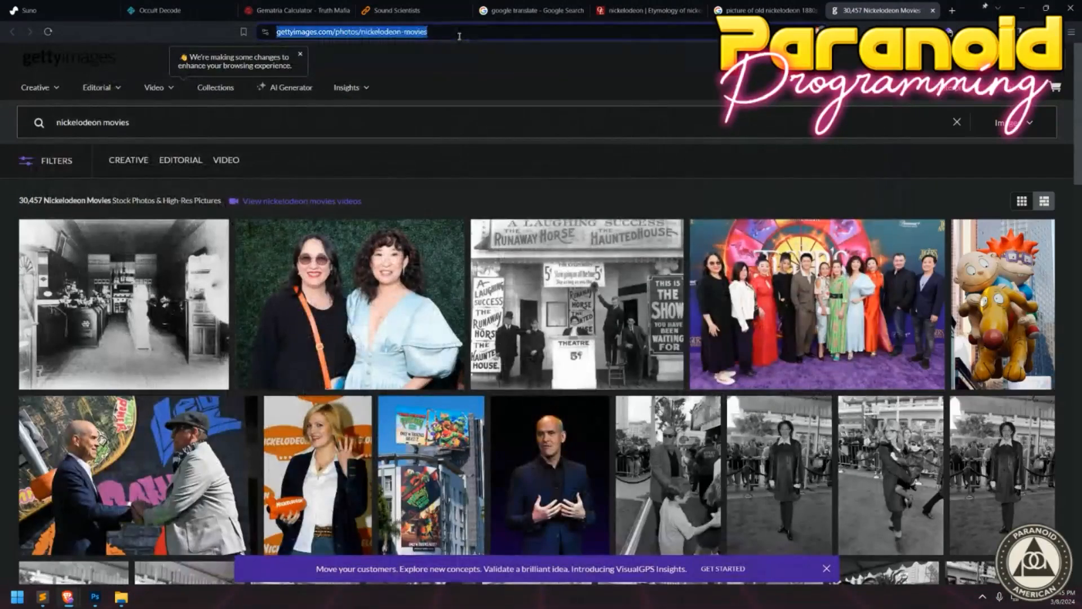
text(1980s arcadew)
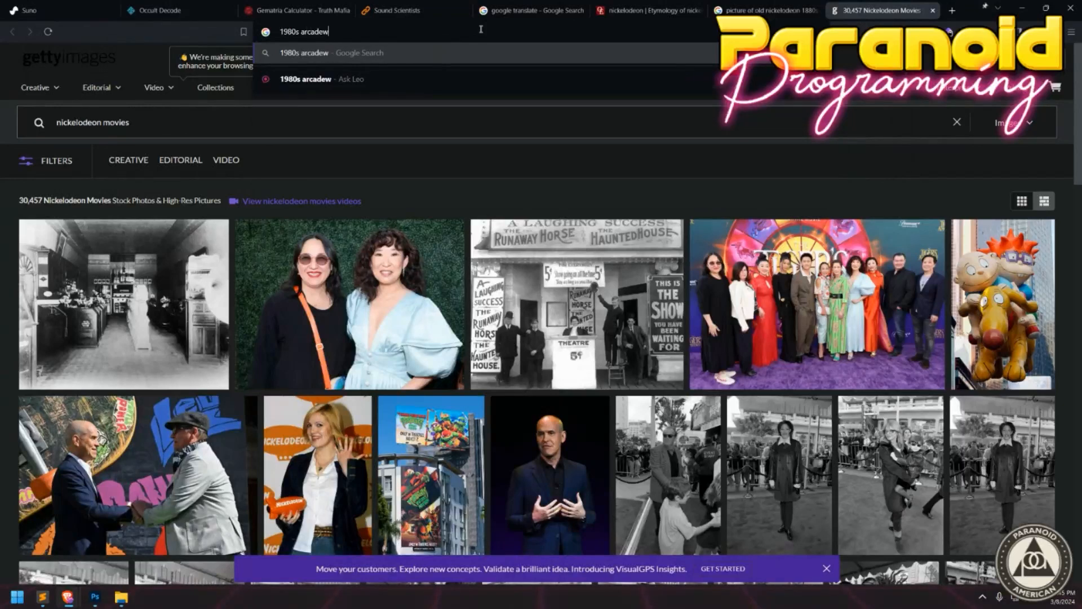
key(Return)
click(151, 129)
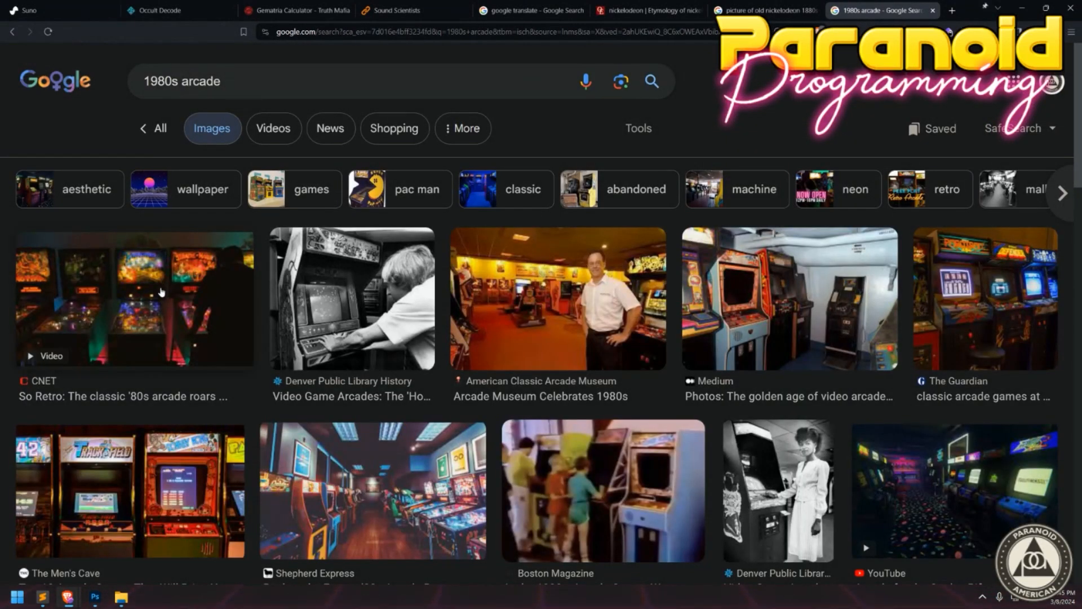
Preview the Shepherd Express, The Guardian, The Men's Cave and YouTube Oculus Rift pictures of 1980s arcades.
click(276, 485)
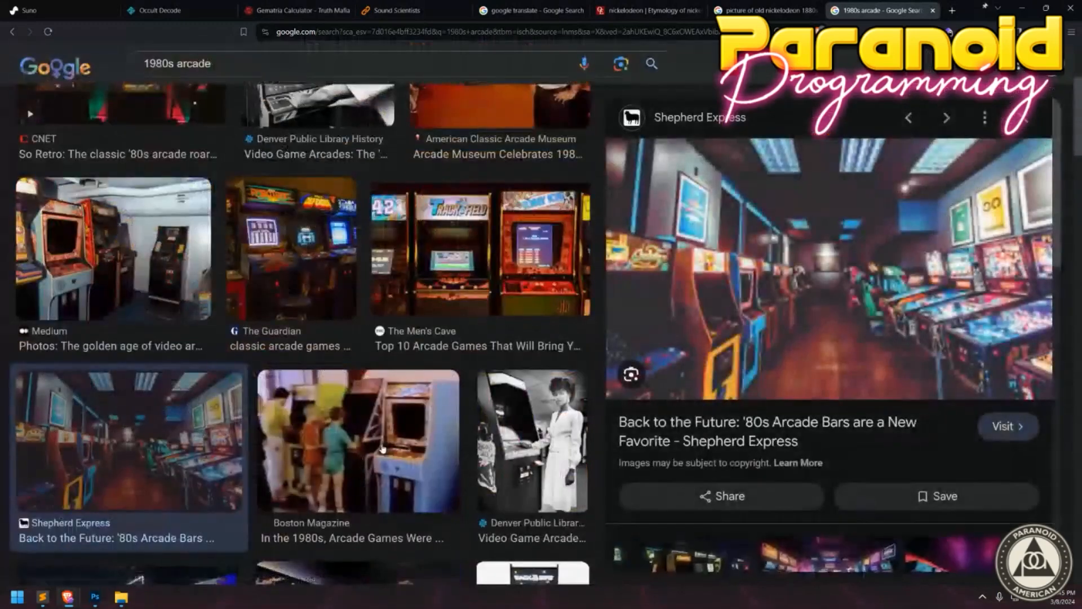
scroll(265, 341, up, 2)
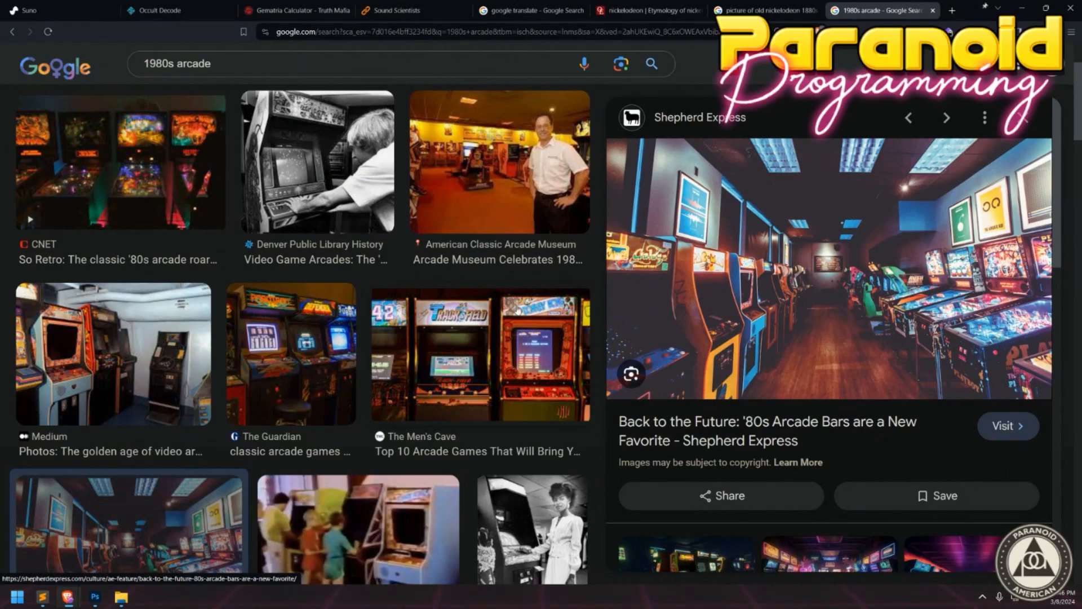
click(287, 362)
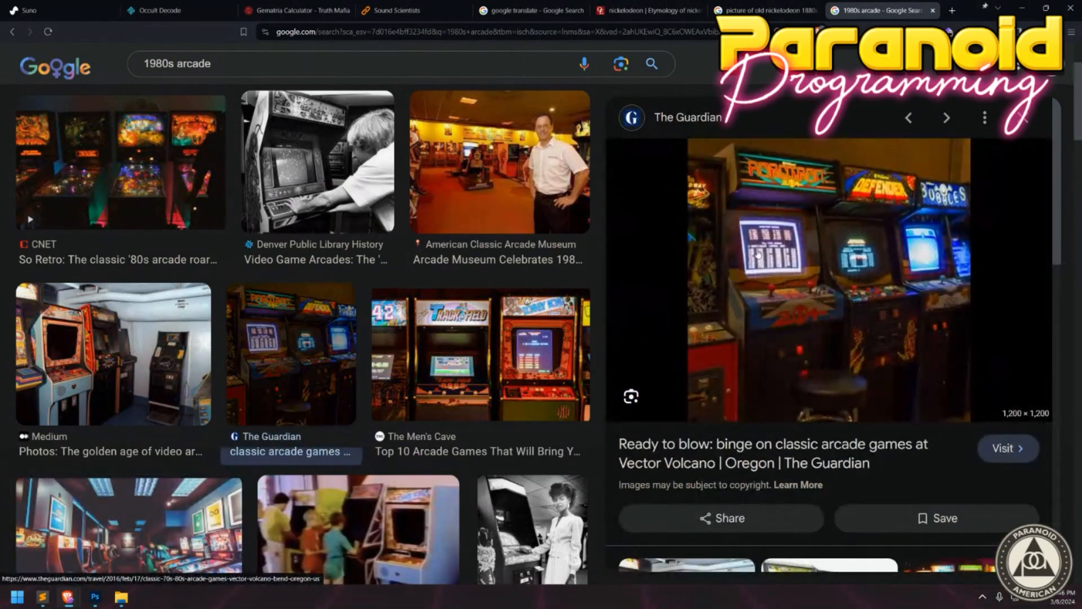
click(488, 354)
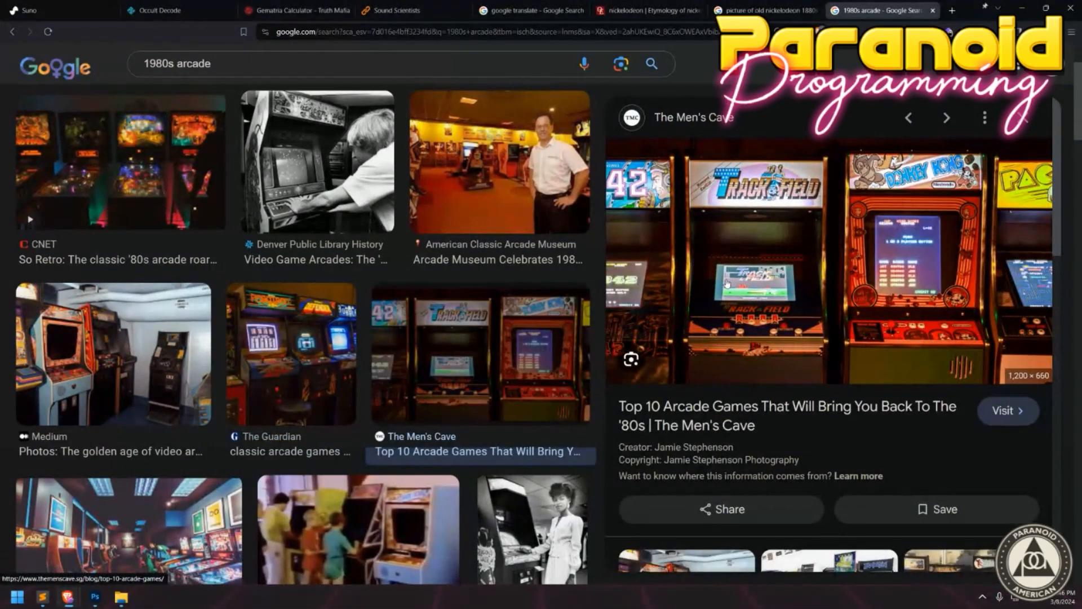
scroll(275, 357, down, 5)
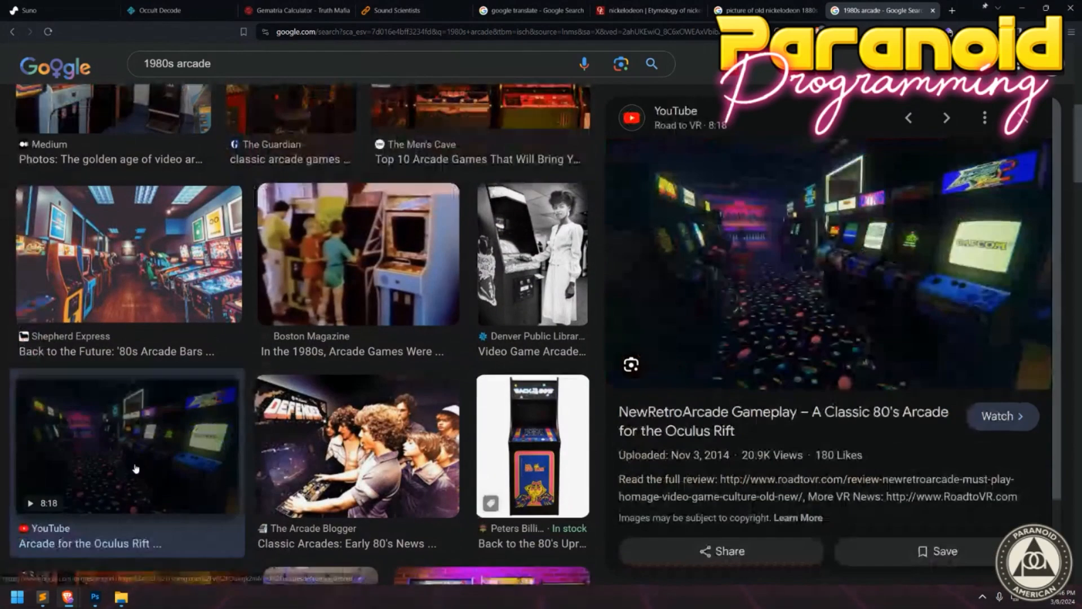
click(135, 468)
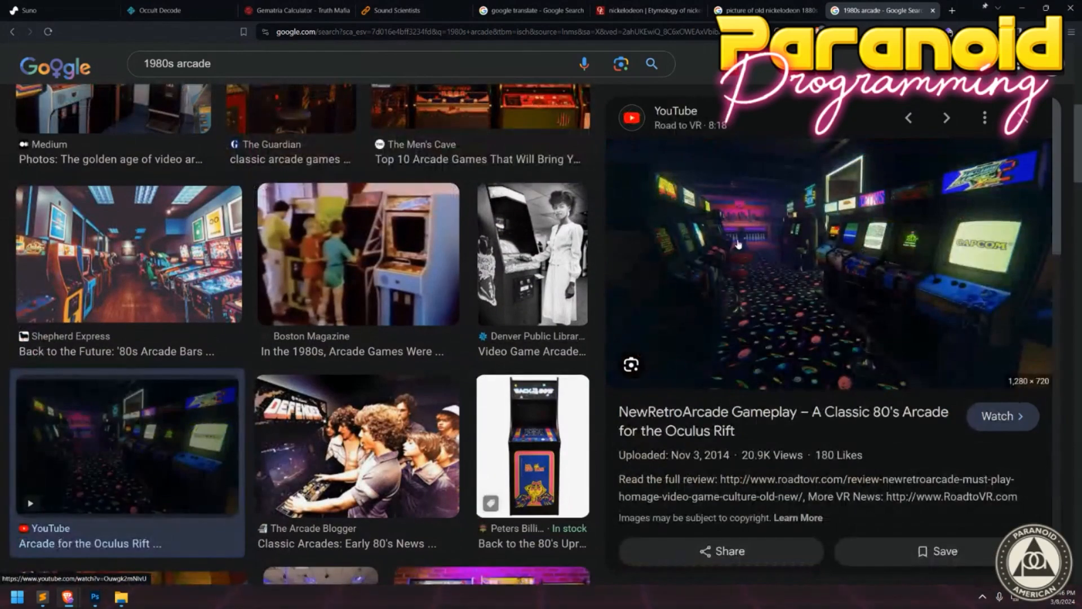
Preview The Guardian's classic arcade games photo again and the Denver Public Library photo of a boy playing an arcade cabinet.
scroll(381, 253, up, 5)
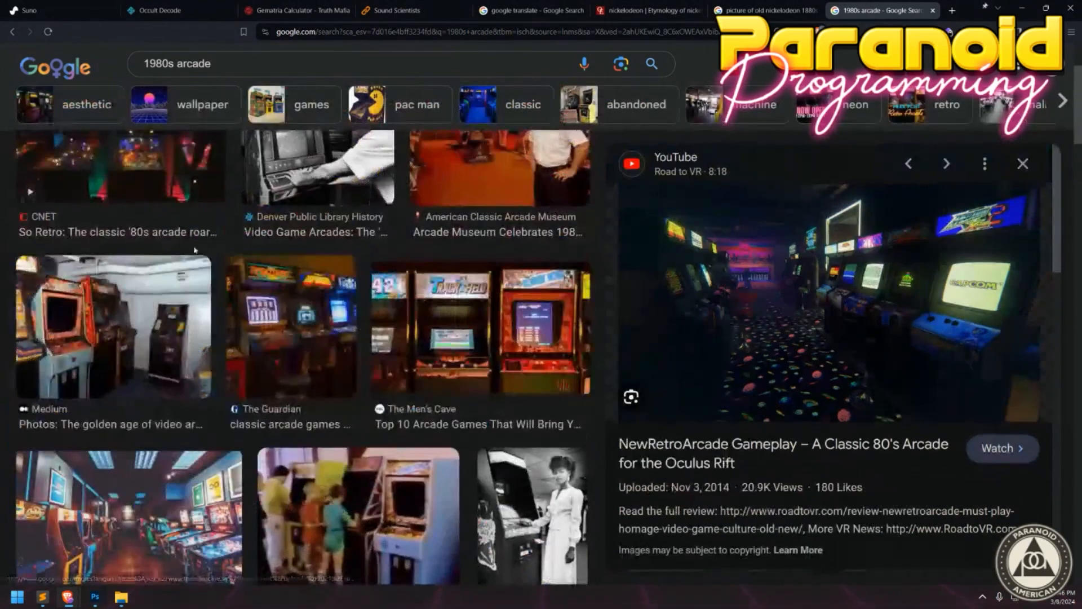
click(251, 305)
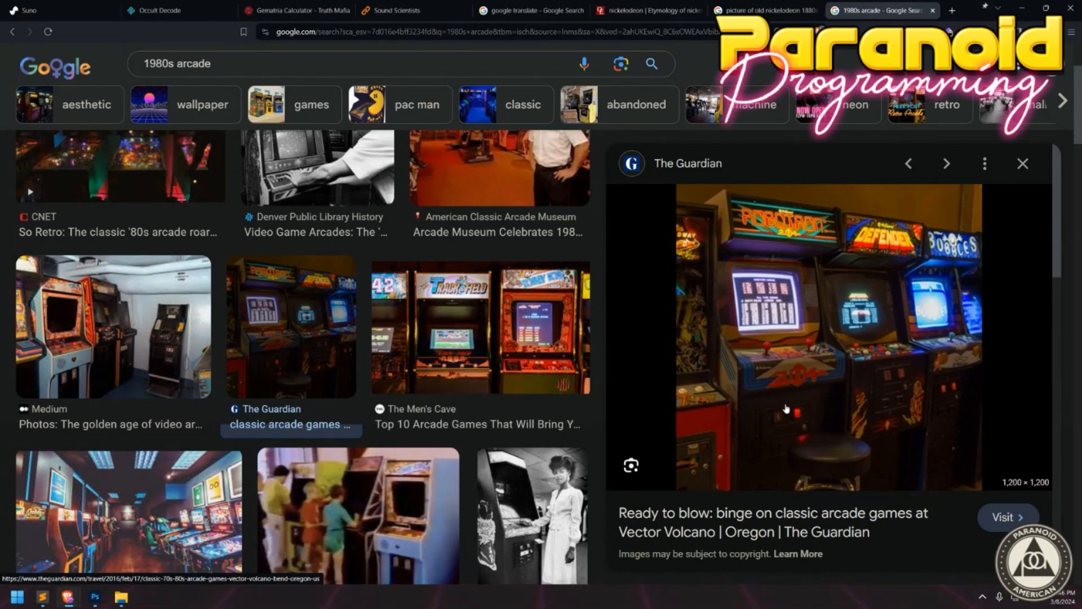
scroll(262, 330, up, 3)
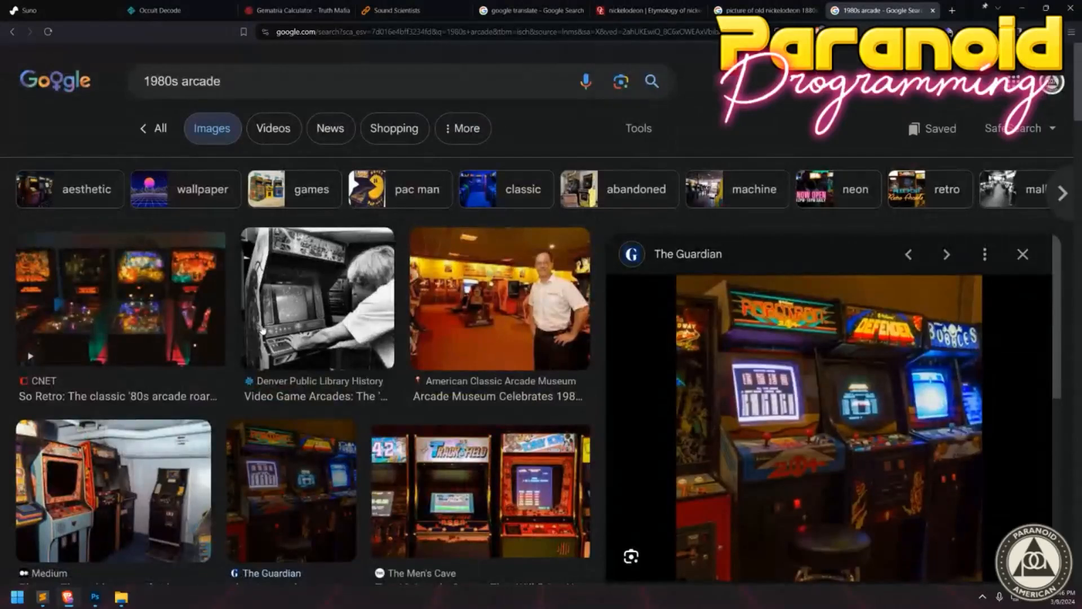
scroll(261, 329, down, 1)
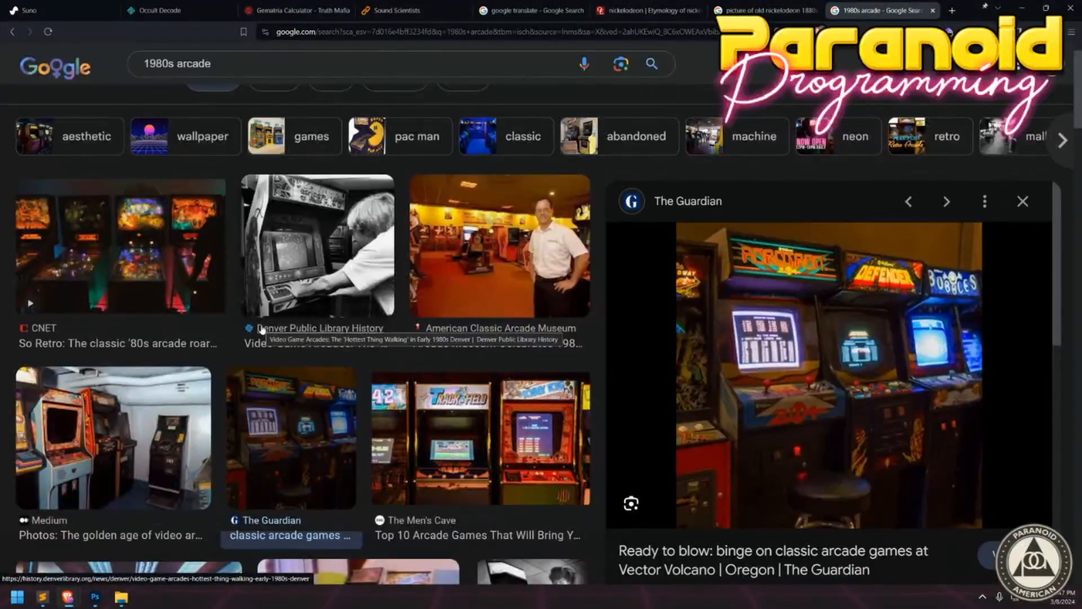
click(272, 276)
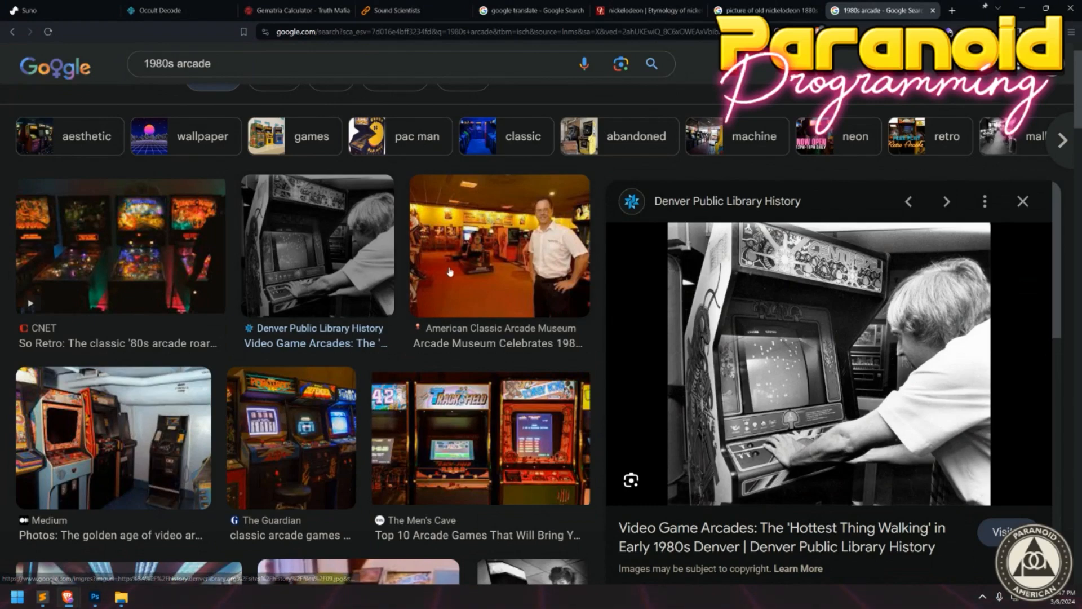
Preview the Arcade Blogger Defender, SF Chronicle Datebook and arcade game sales pictures in the 1980s arcade results.
scroll(451, 272, down, 3)
scroll(451, 272, down, 8)
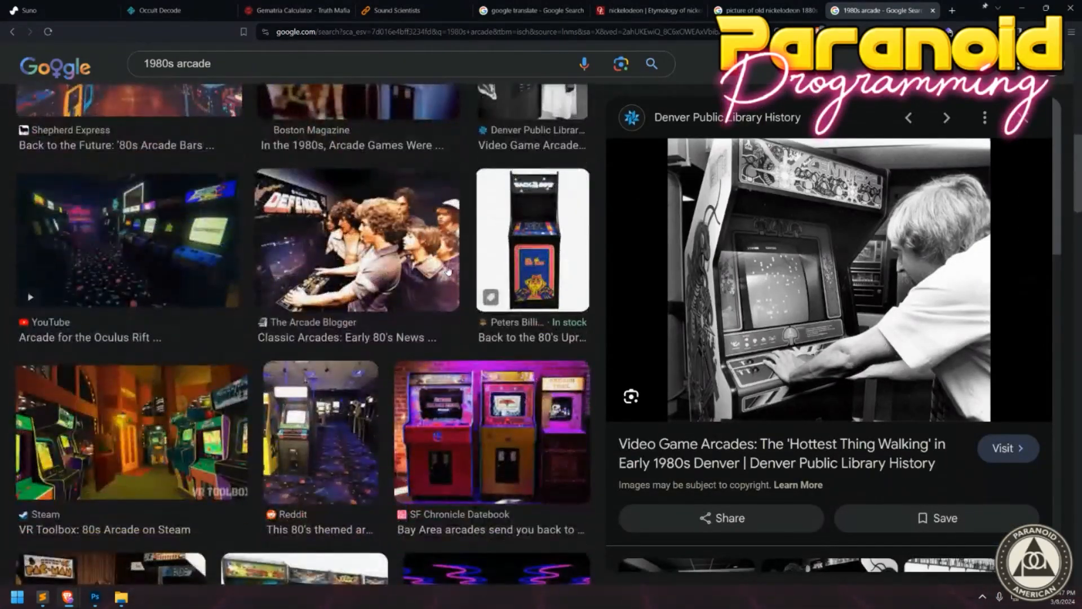
click(351, 265)
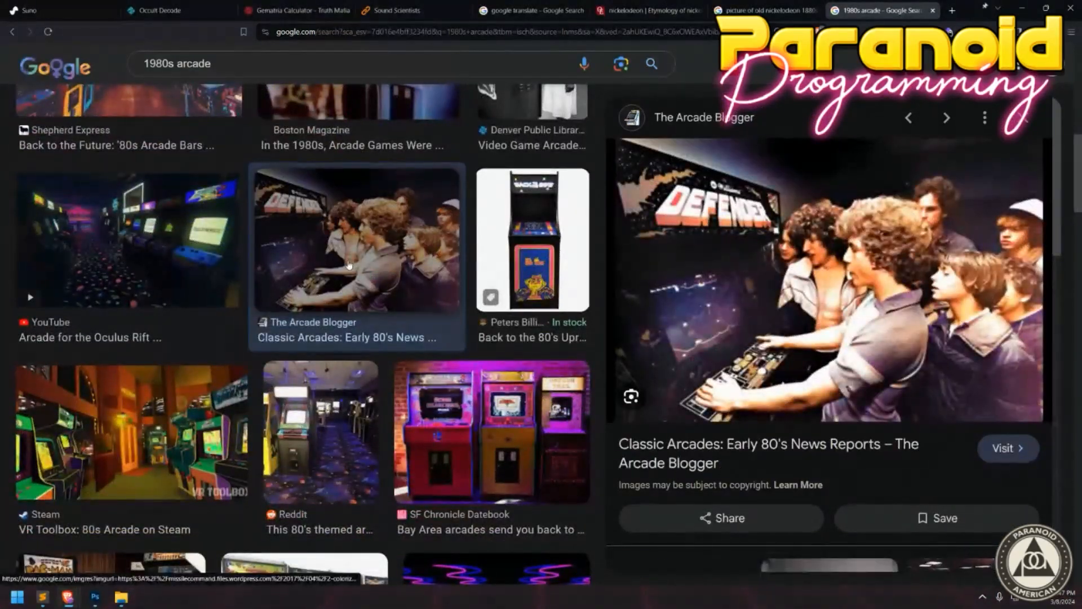
scroll(347, 265, down, 2)
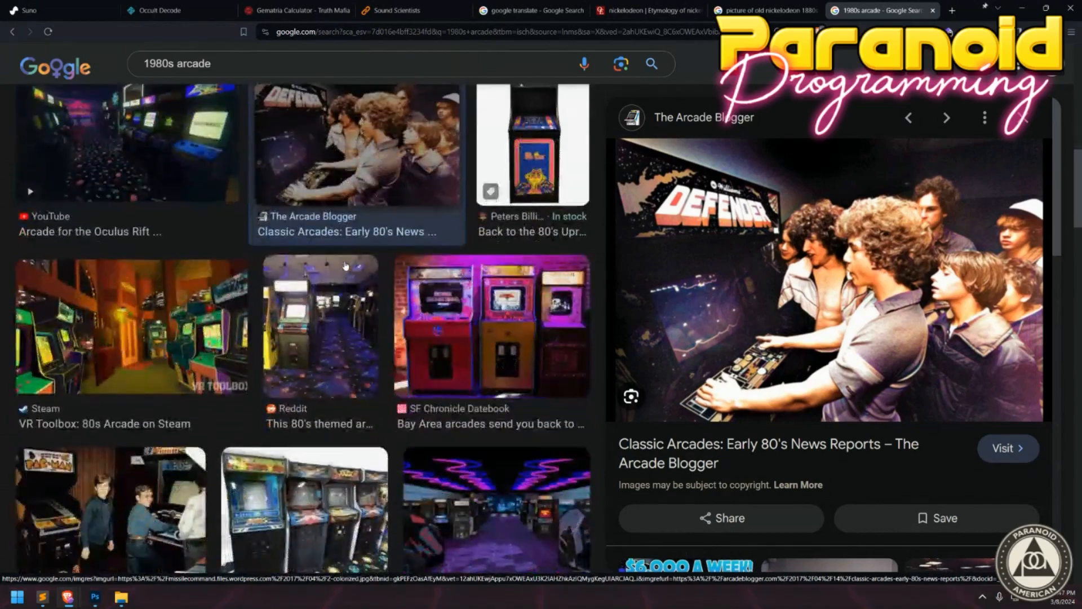
click(451, 321)
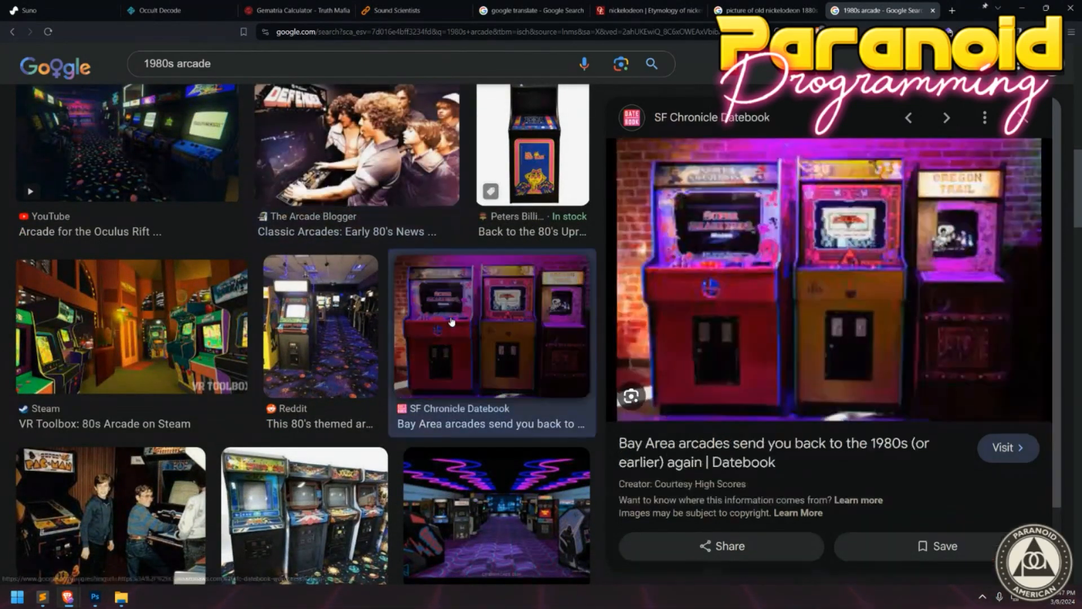
scroll(272, 334, down, 3)
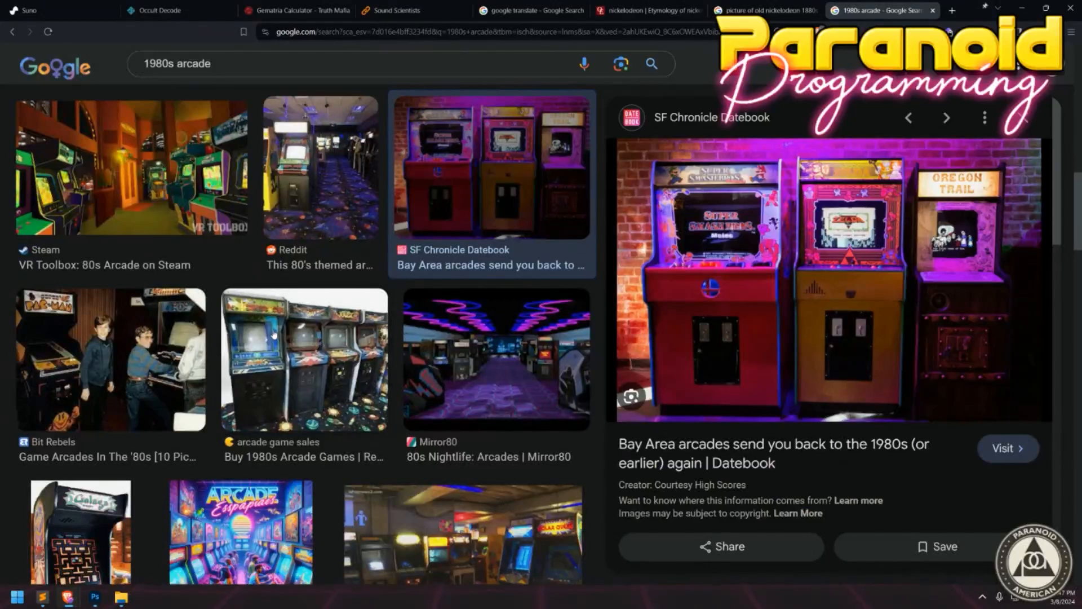
click(274, 335)
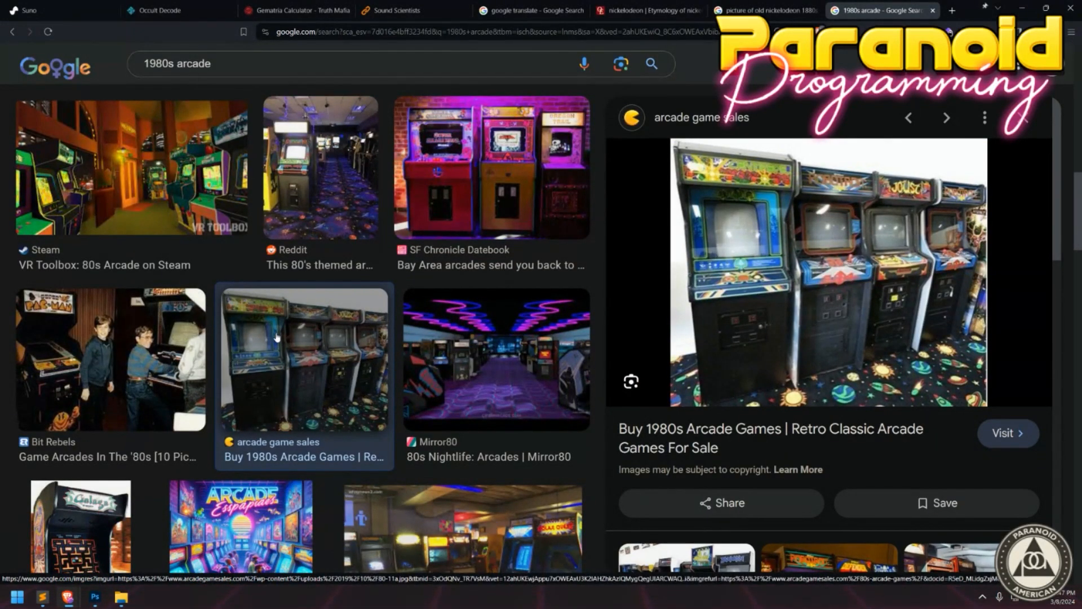
Preview The Southeast Examiner's Galaga cabinet, the WFMY News 2 Airbnb arcade and The Upcoming's arcade nostalgia pictures.
scroll(276, 337, down, 2)
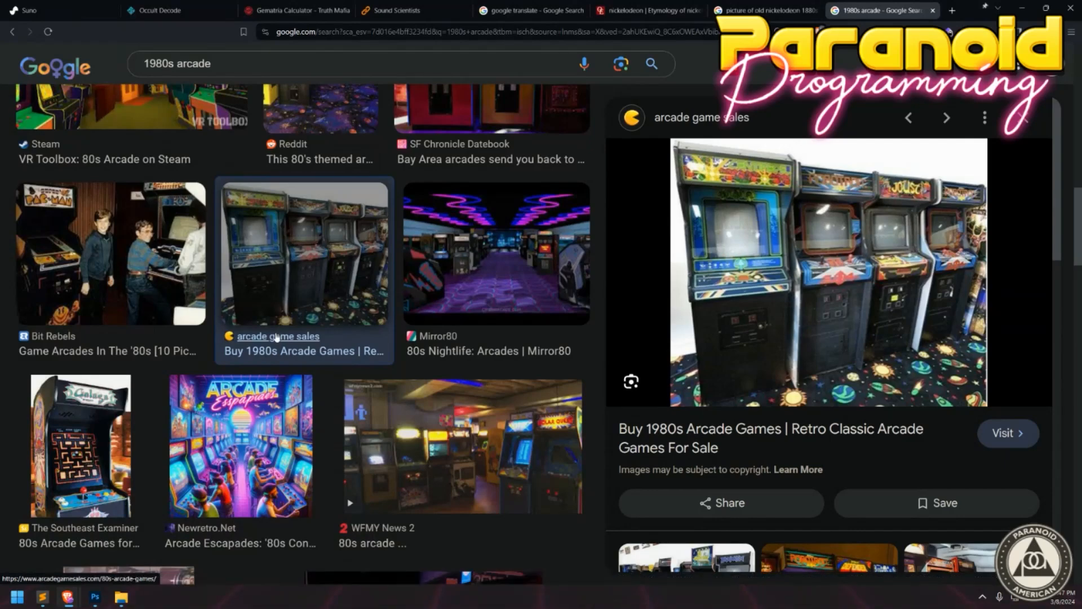
click(83, 443)
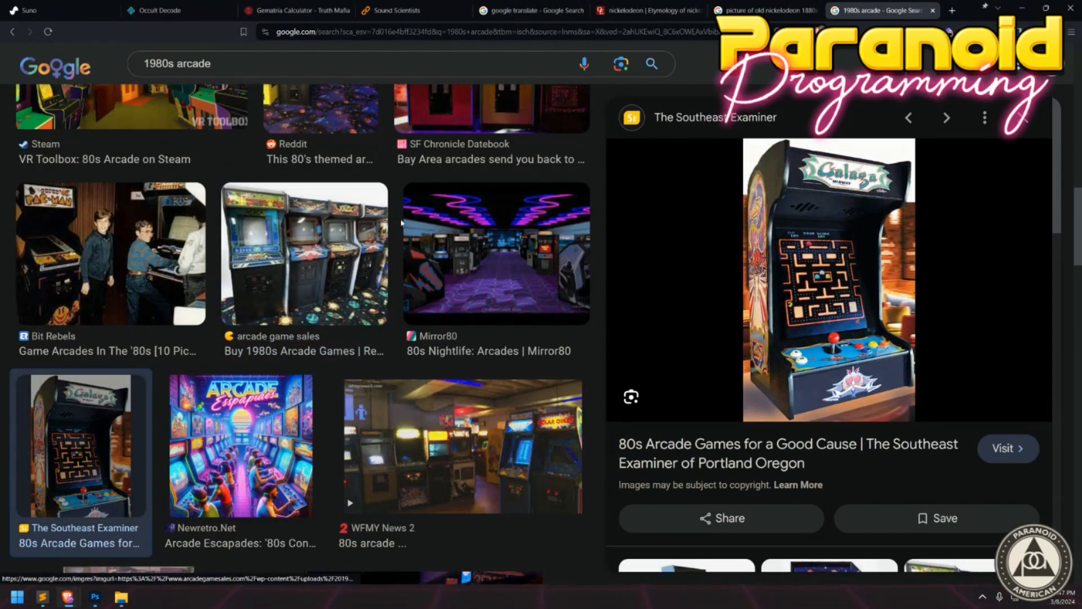
scroll(451, 262, down, 3)
click(450, 262)
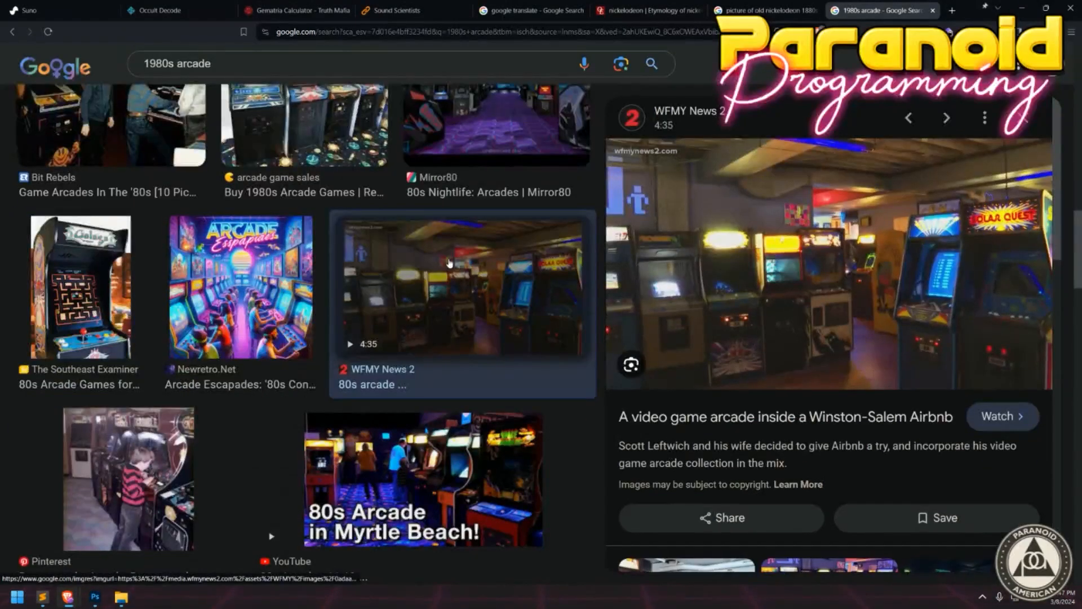
scroll(451, 262, down, 8)
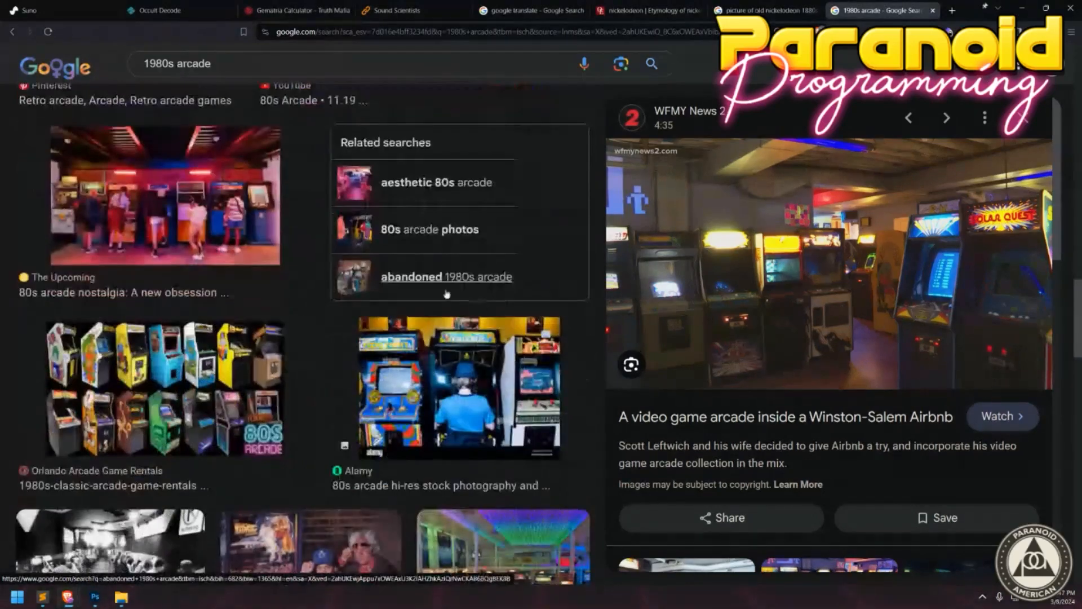
click(167, 222)
Preview Pinterest's classic arcade games photo and WFMY News 2's arcade staycation photo, and look through the image results below them.
scroll(182, 241, down, 4)
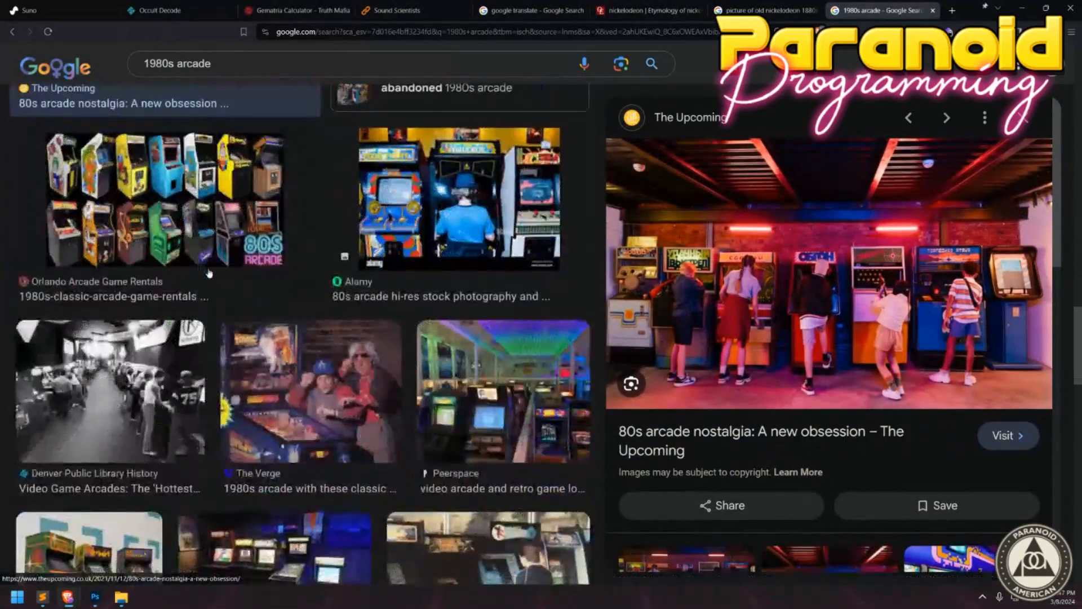
scroll(476, 401, down, 3)
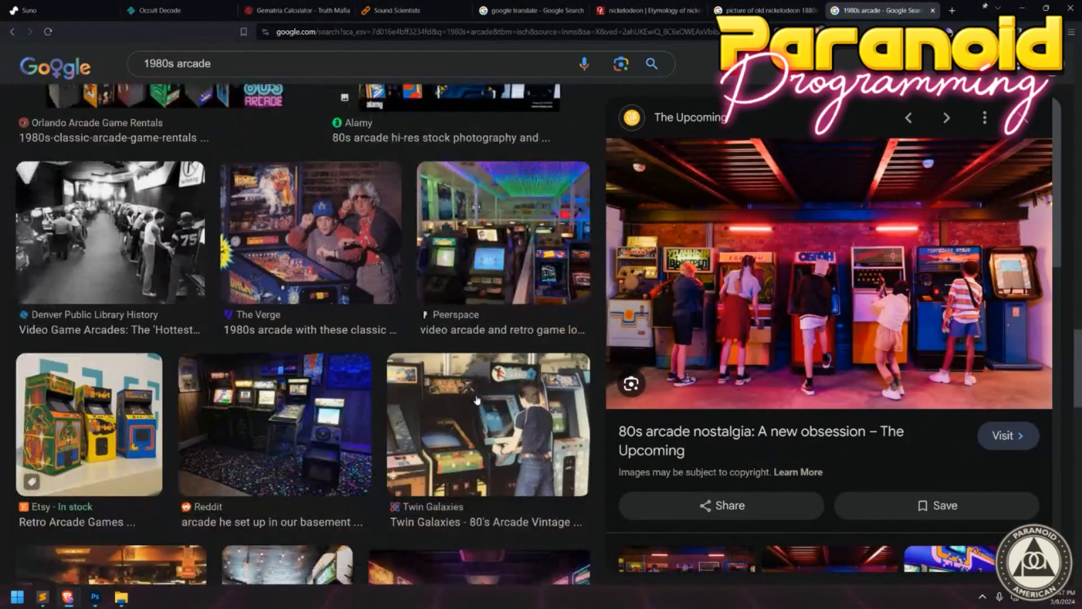
scroll(477, 402, down, 4)
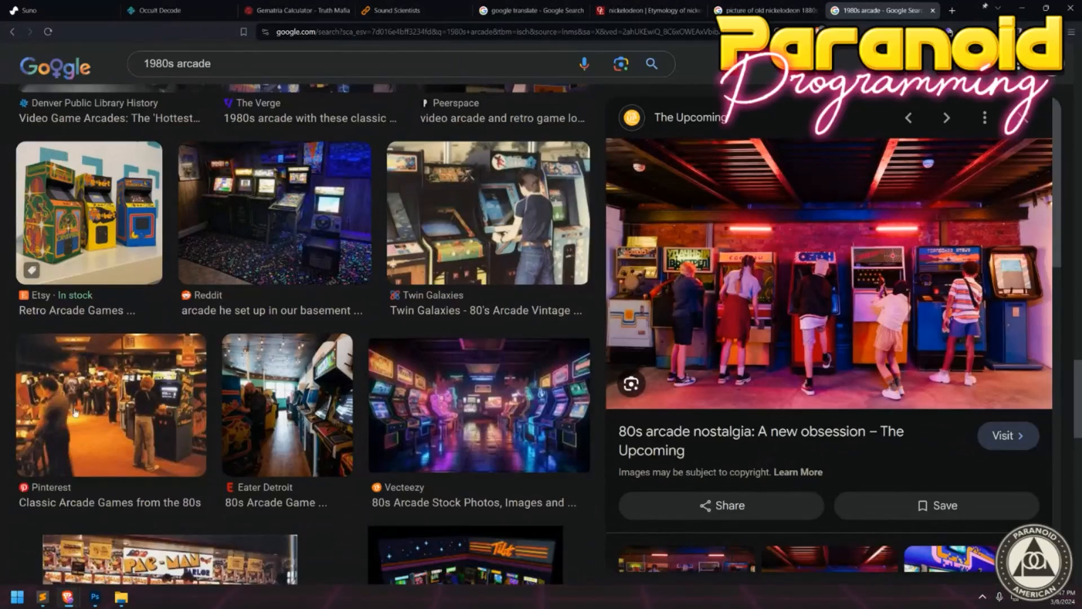
click(67, 411)
scroll(316, 364, down, 3)
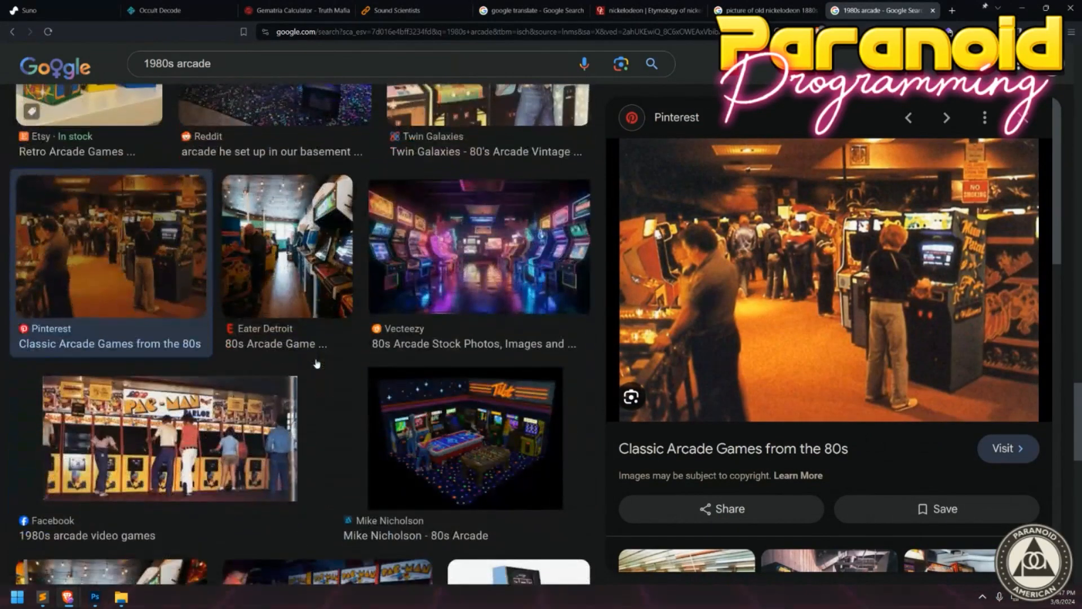
scroll(317, 364, down, 3)
scroll(309, 368, down, 6)
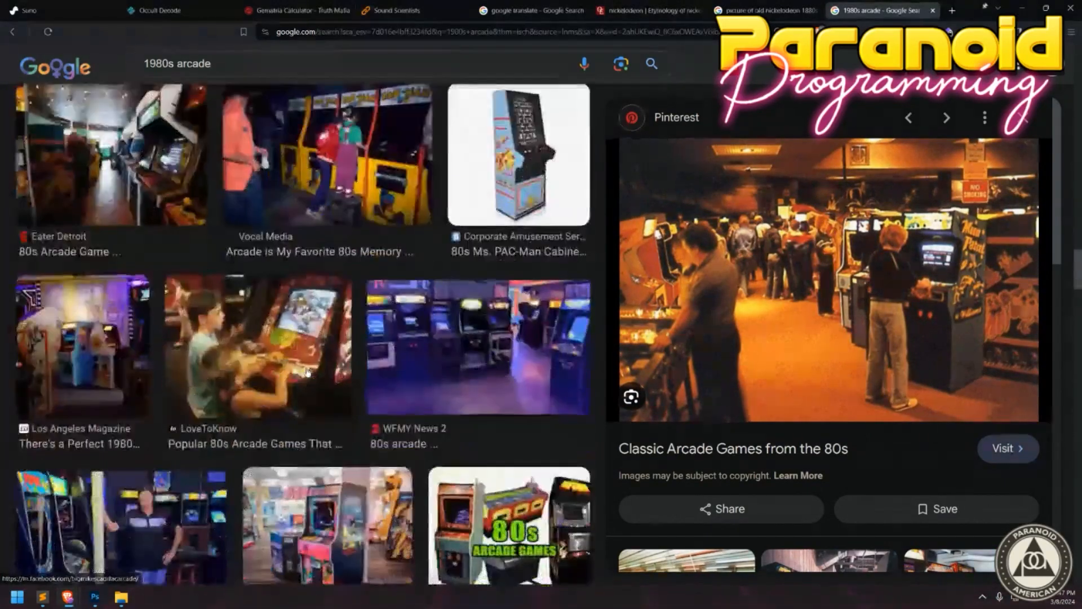
click(451, 336)
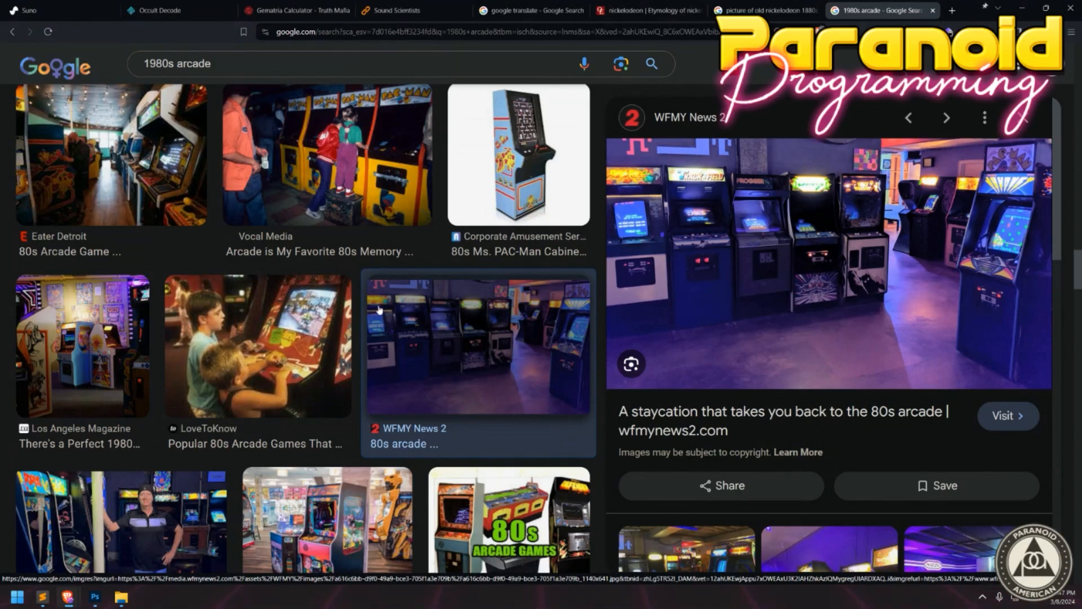
scroll(446, 316, down, 2)
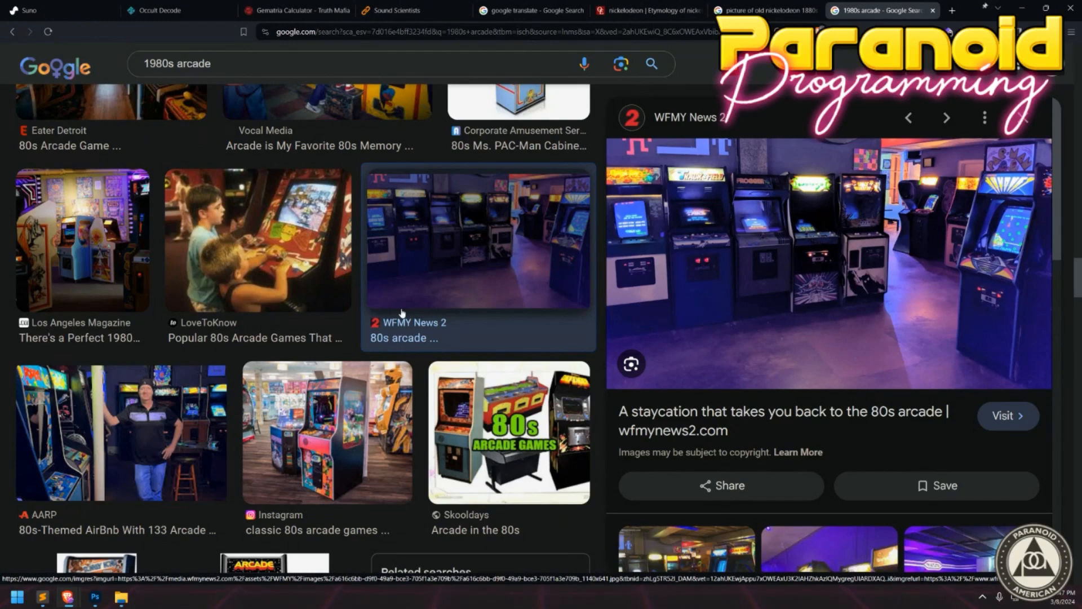
scroll(399, 314, down, 3)
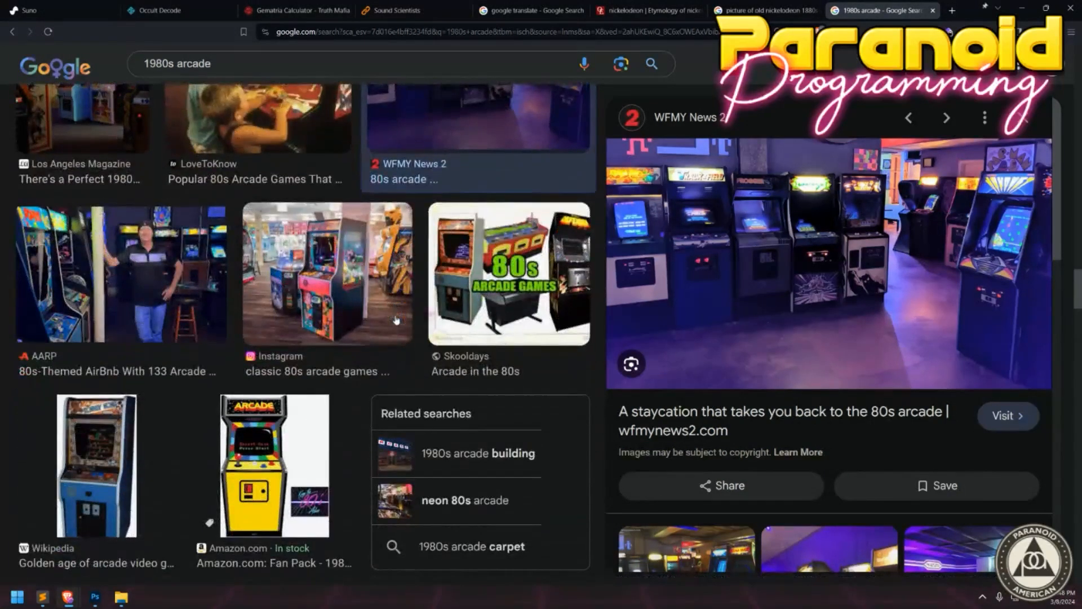
Search the web for "netflix series sega" and show all result types instead of only images.
scroll(214, 69, up, 5)
drag(217, 68, 135, 77)
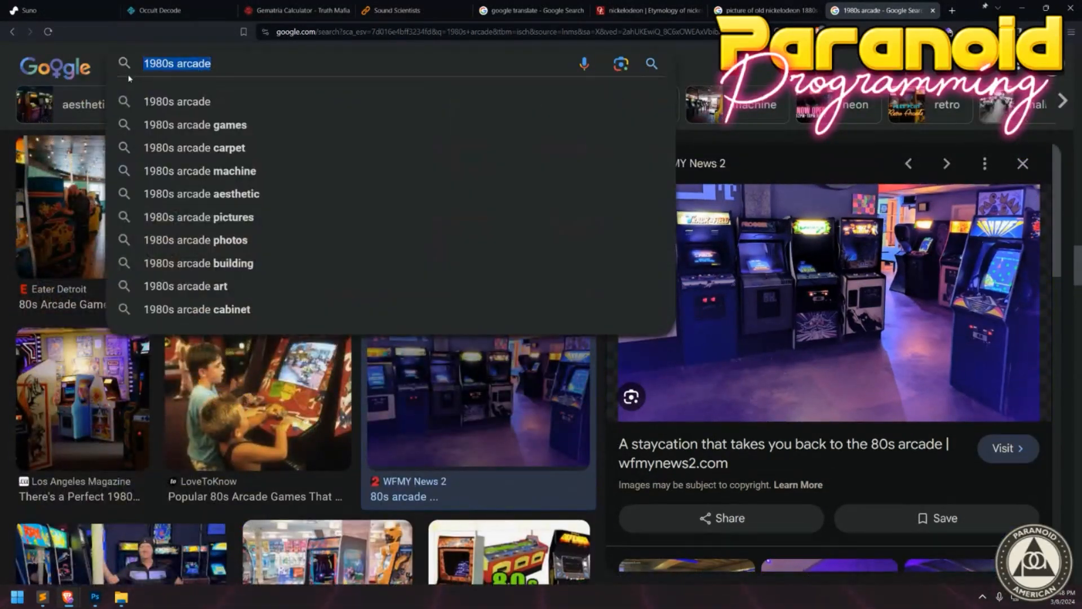
text(netflix series sega)
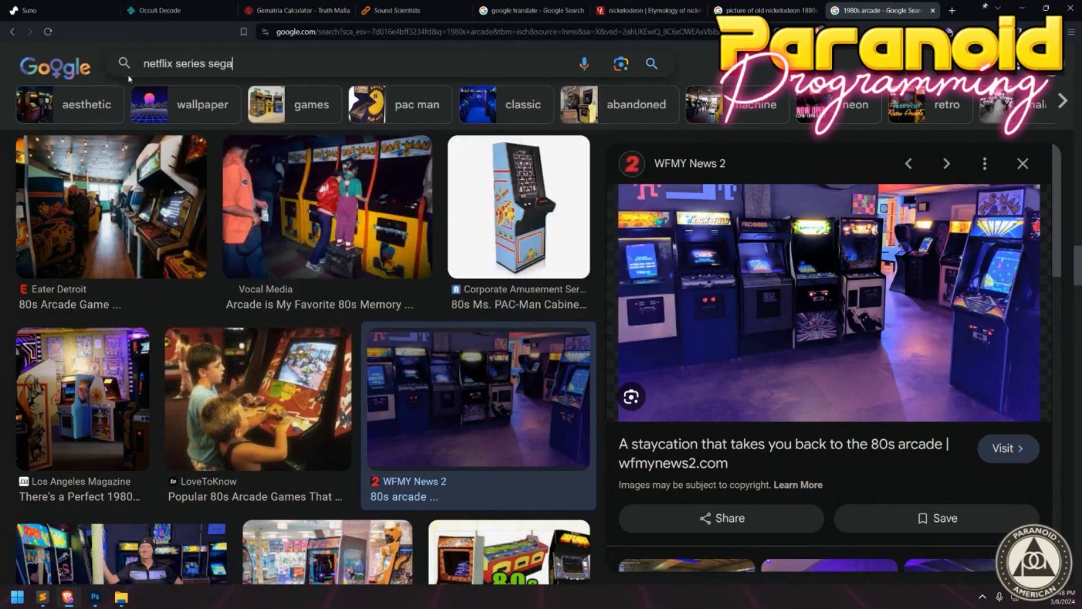
key(Return)
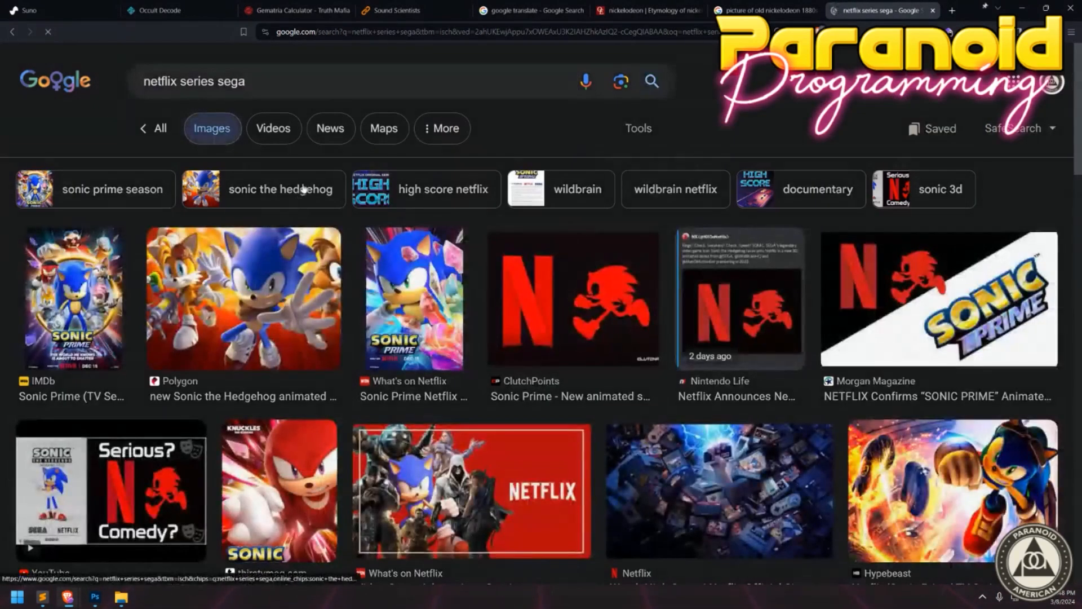
click(153, 128)
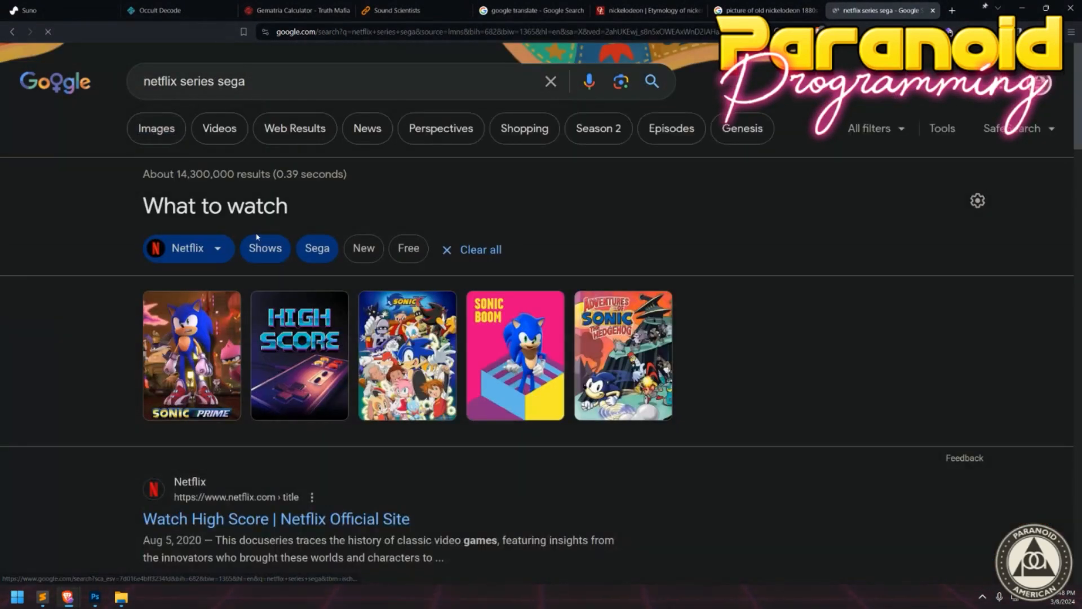
Select the High Score documentary among the suggested shows and open its Wikipedia article.
mouse_move(299, 347)
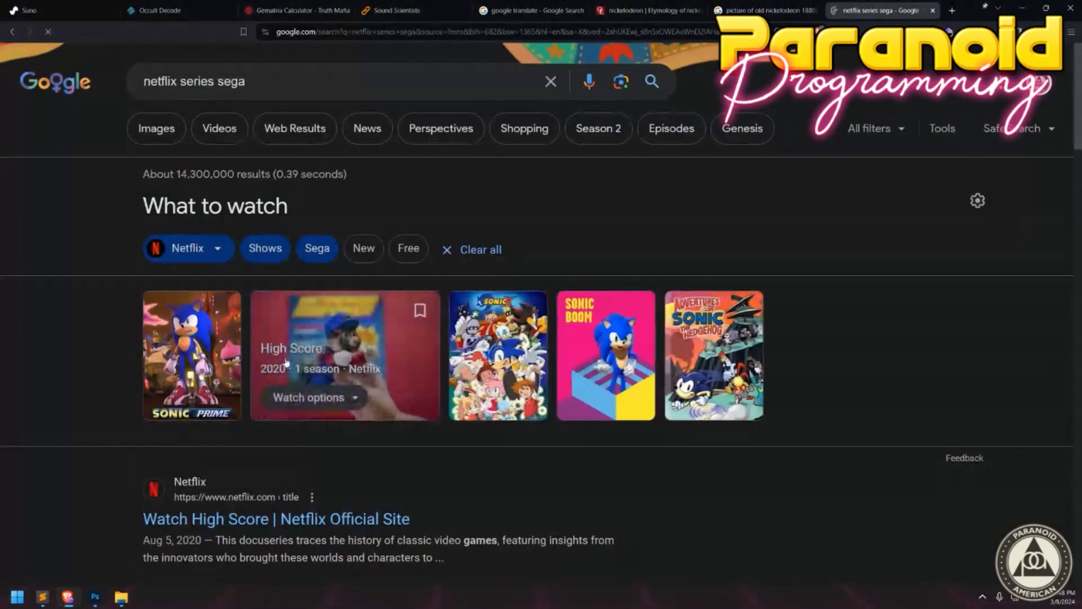
click(300, 330)
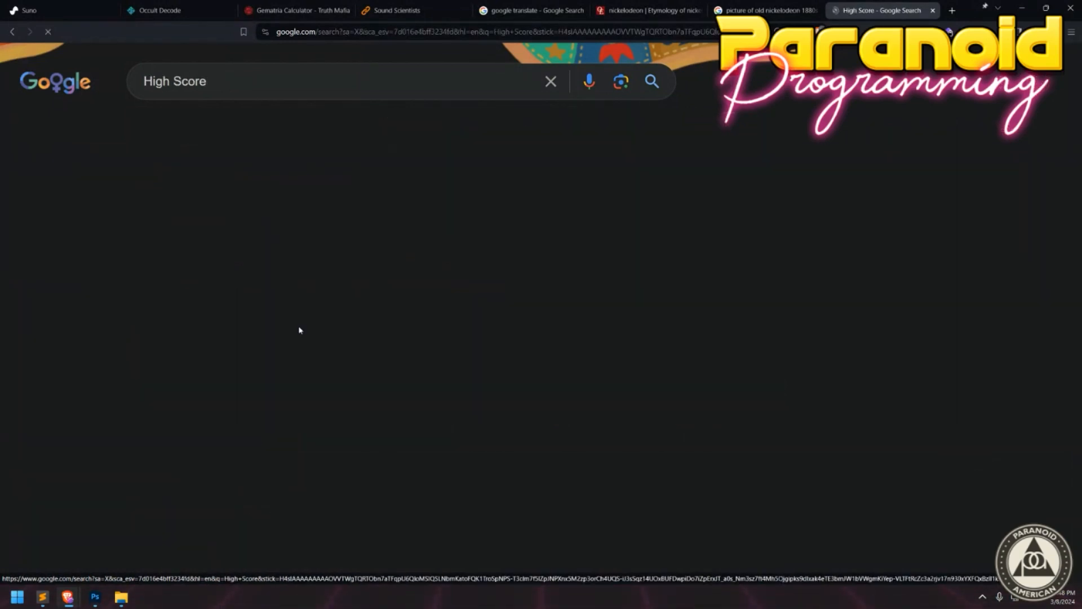
scroll(282, 372, down, 1)
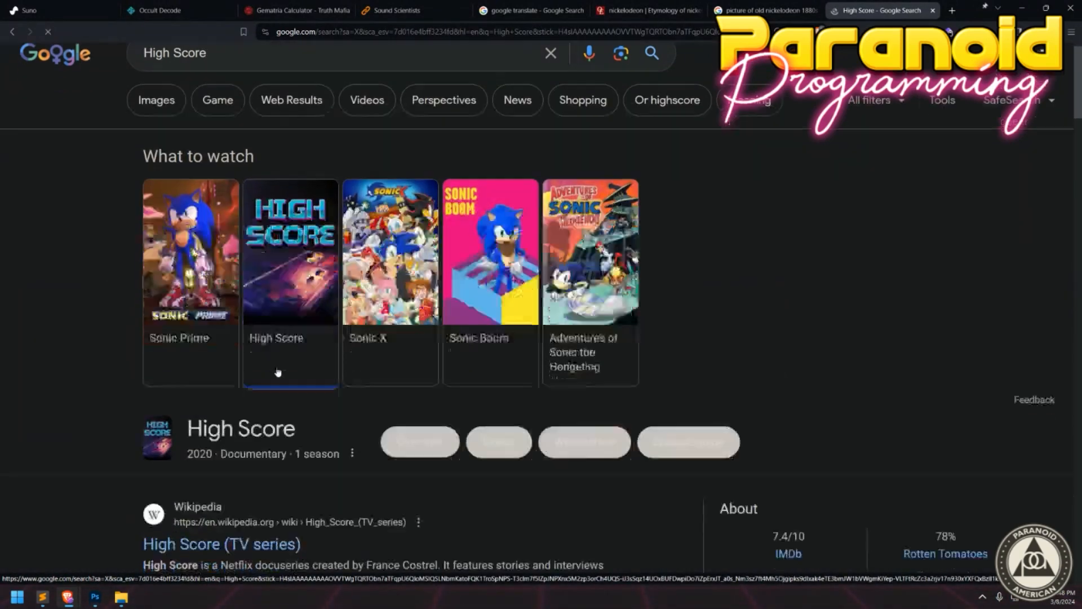
scroll(278, 372, down, 2)
click(276, 411)
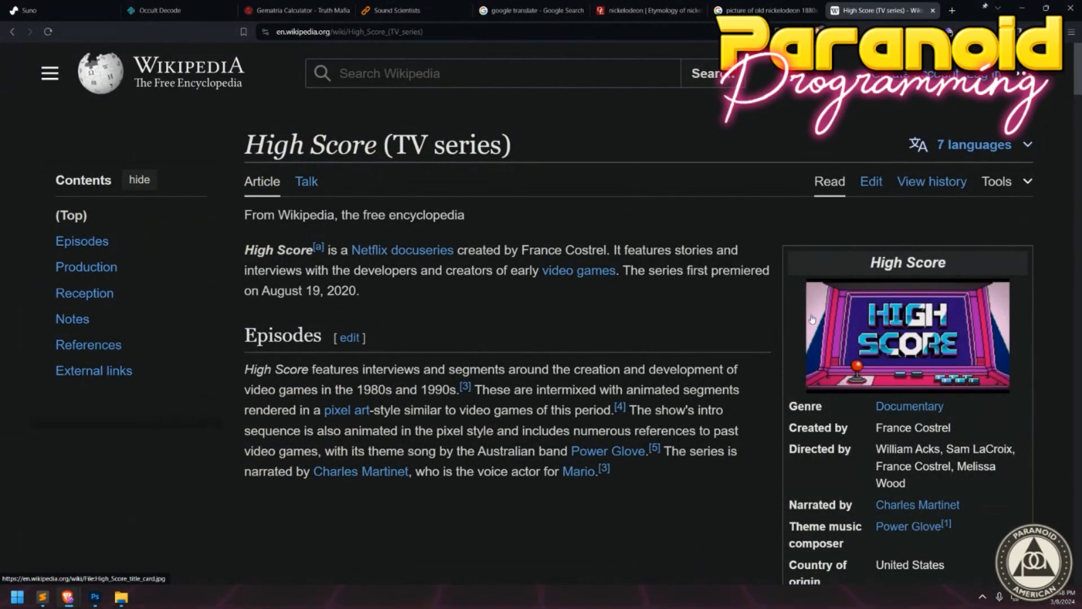
Examine the High Score article's episode table, from the "Boom & Bust" summary down to "This is War".
scroll(640, 317, down, 2)
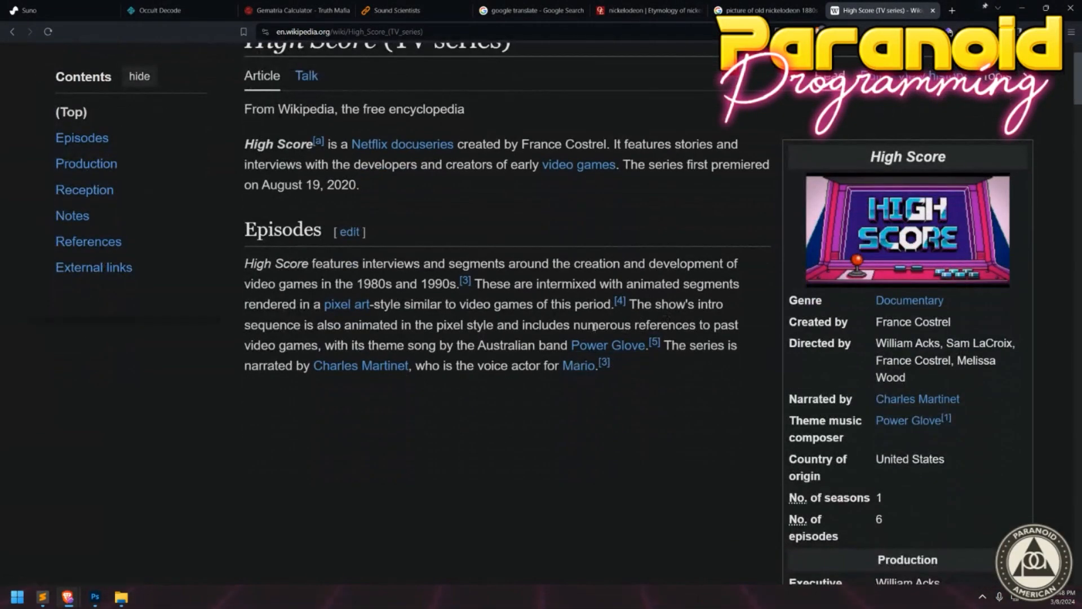
scroll(387, 298, down, 10)
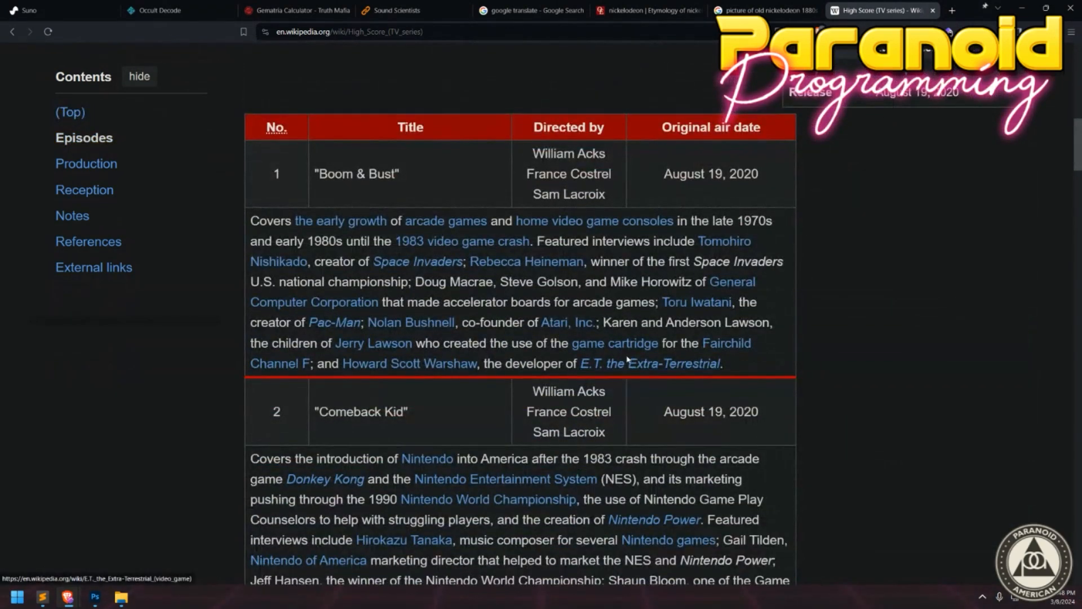
scroll(634, 305, down, 4)
scroll(634, 306, up, 5)
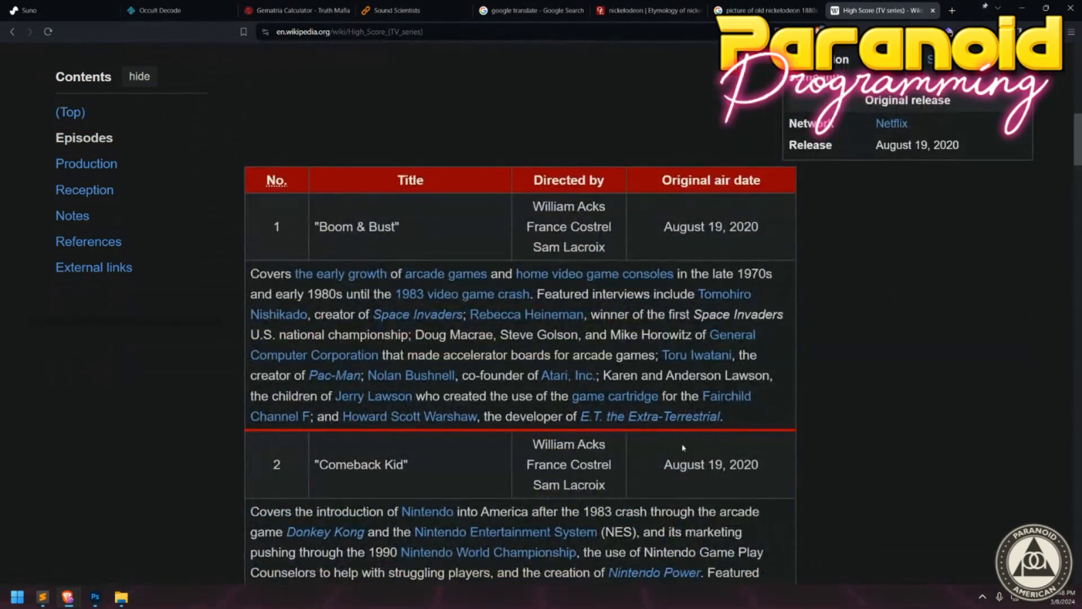
scroll(875, 448, down, 8)
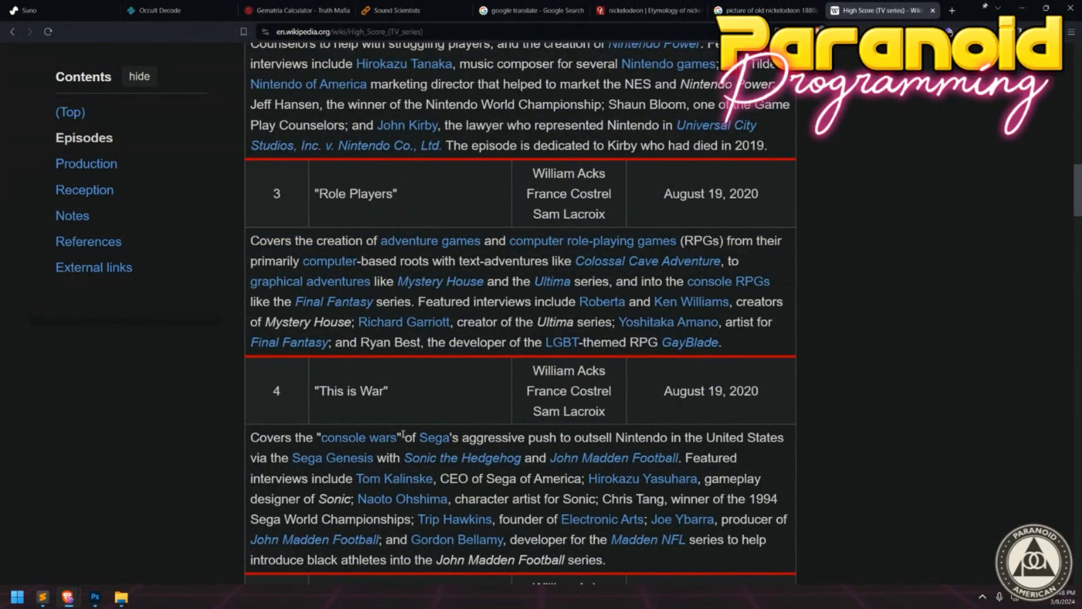
Find "lgbt" on the page, open the linked GayBlade article and enlarge its gameplay screenshot.
key(ctrl+f)
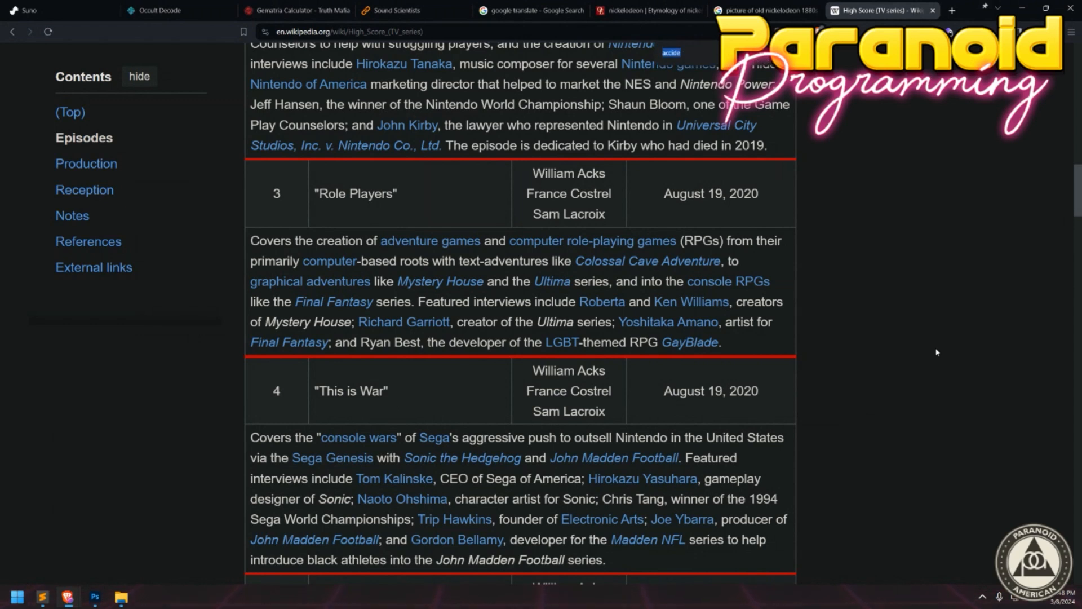
text(ogbt)
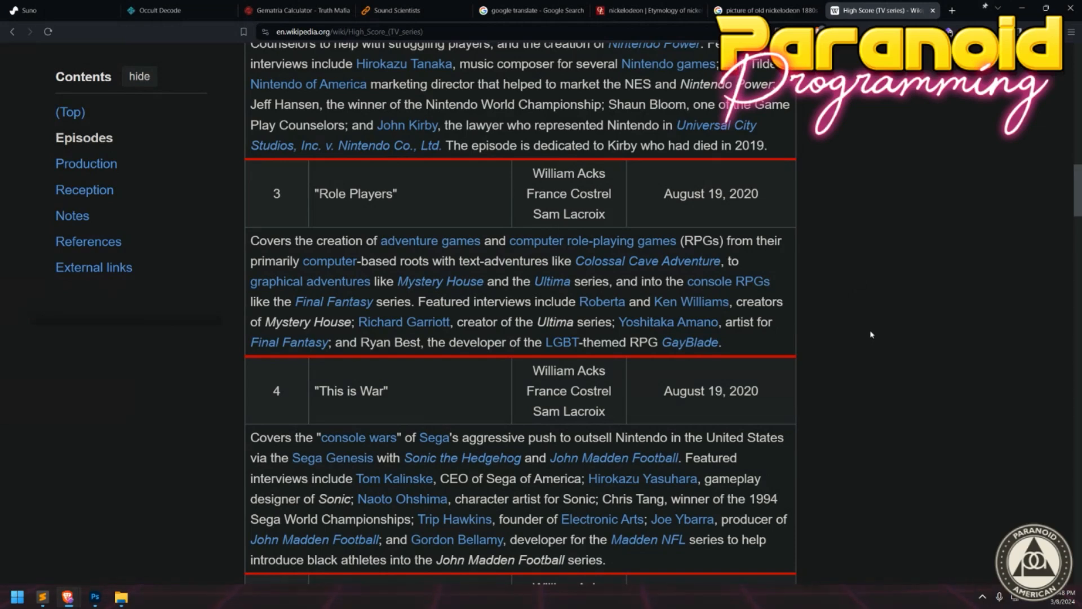
key(ctrl+f)
text(lgbt)
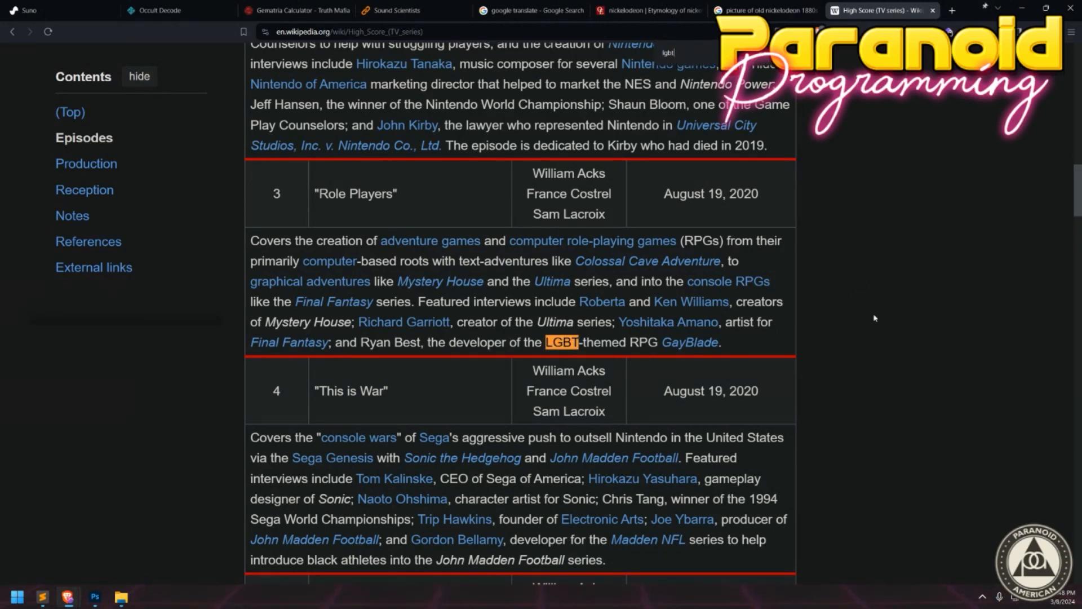
click(691, 343)
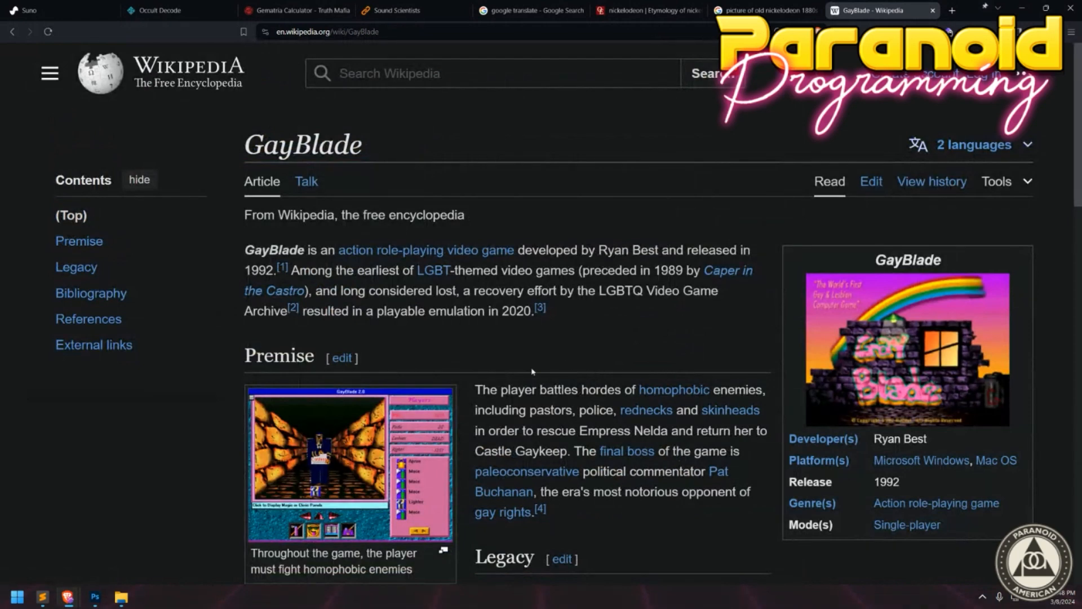
click(365, 450)
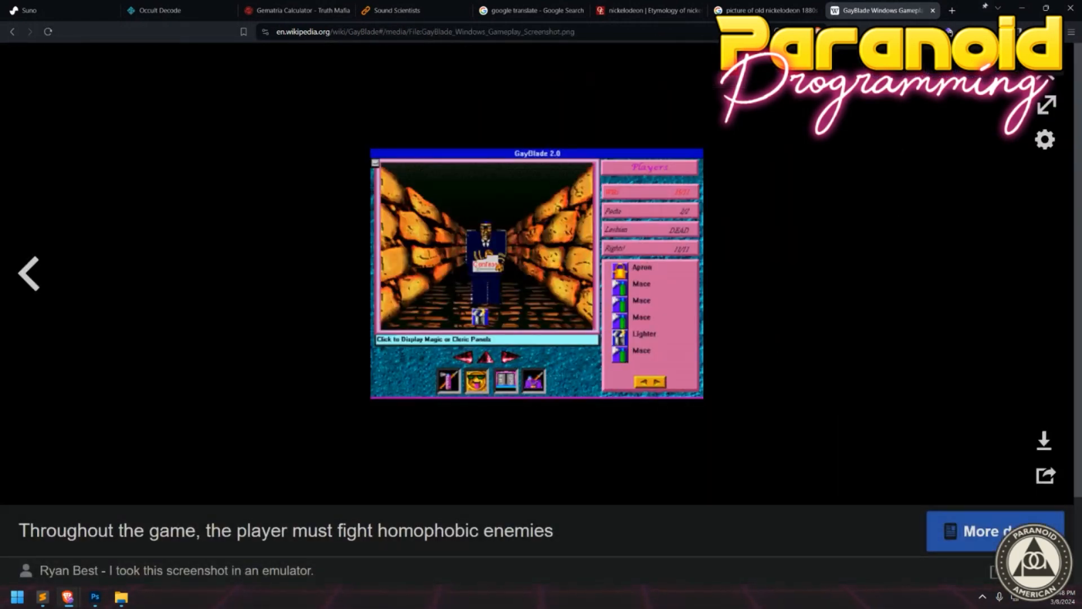
Close the enlarged screenshot and examine the GayBlade article's introduction, infobox and Premise section at 300% page zoom.
key(Escape)
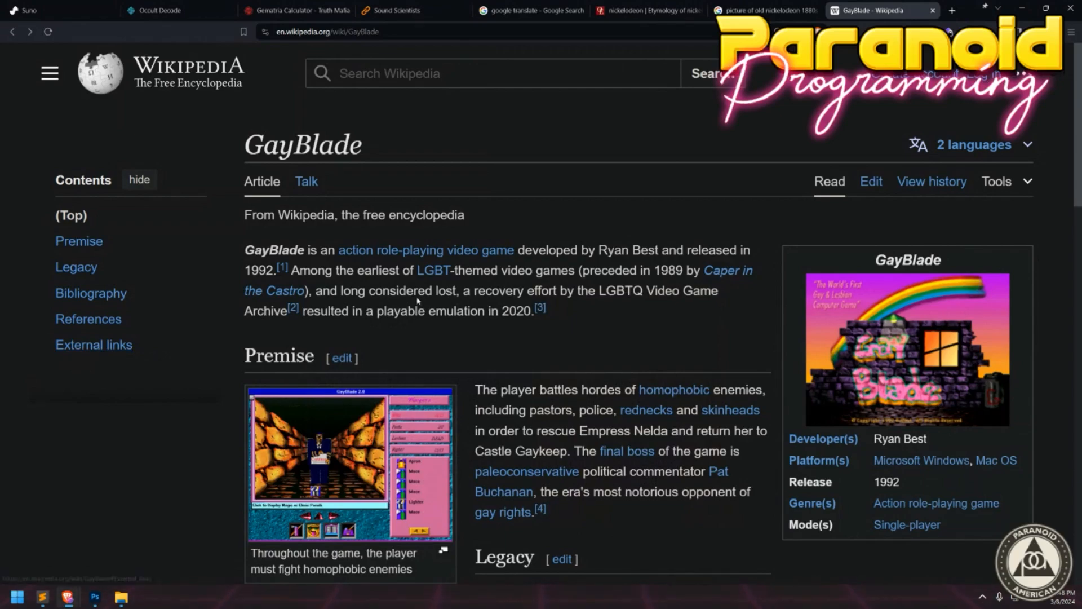
scroll(563, 314, down, 3)
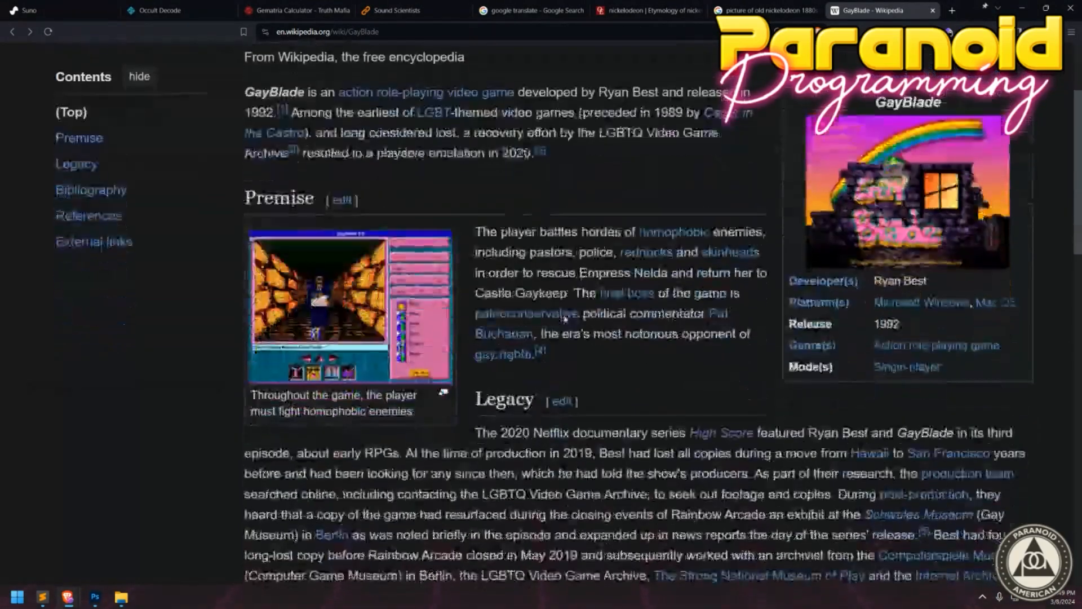
scroll(565, 318, down, 5)
scroll(565, 320, up, 4)
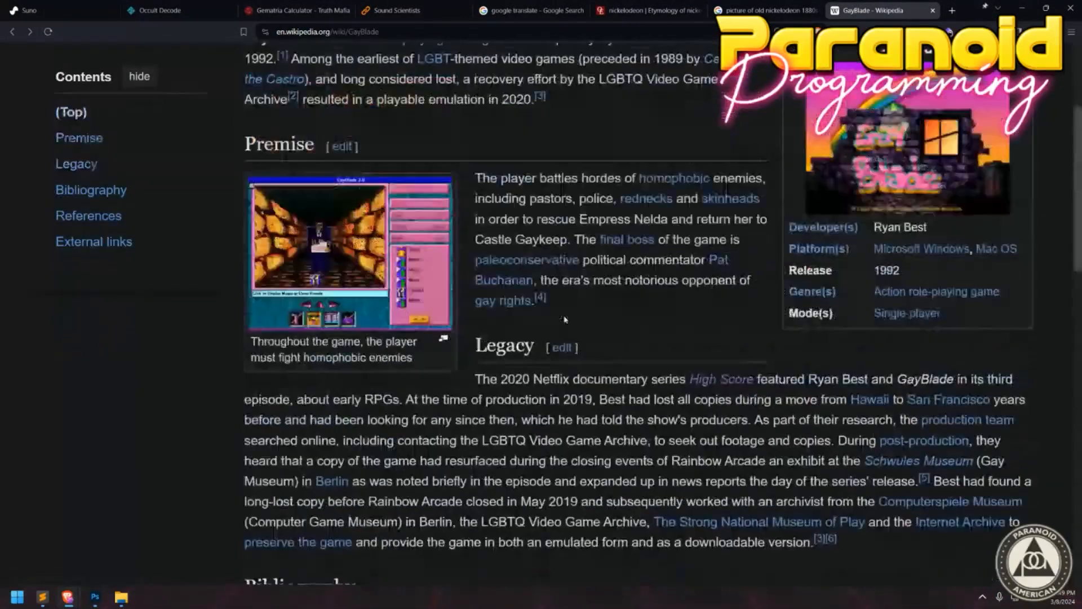
key(ctrl+plus)
key(ctrl+plus)
key(ctrl+plus)
key(ctrl+plus)
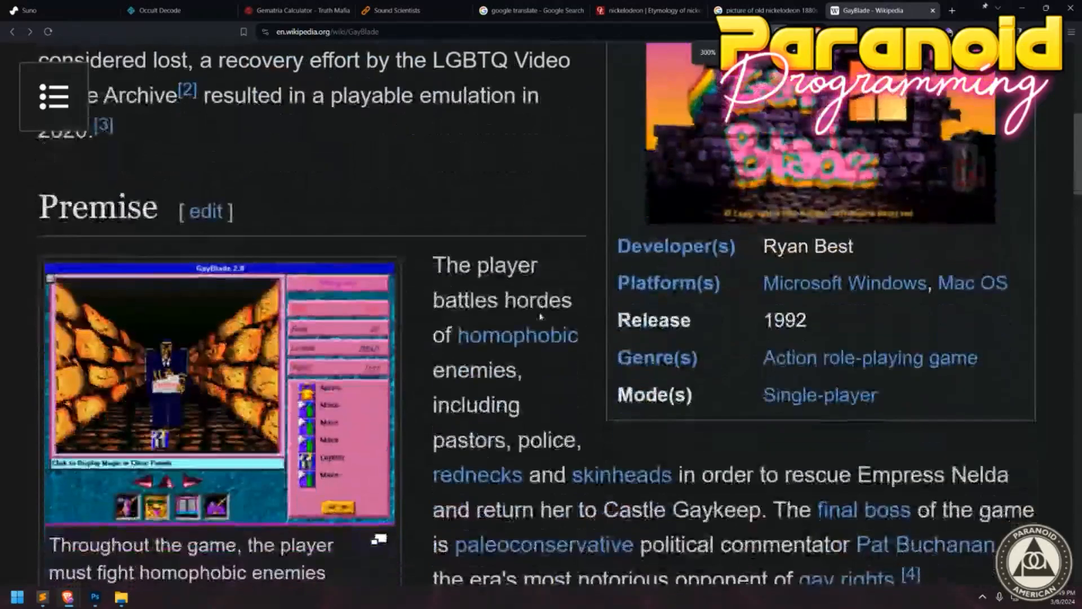
scroll(539, 317, down, 3)
scroll(540, 316, up, 7)
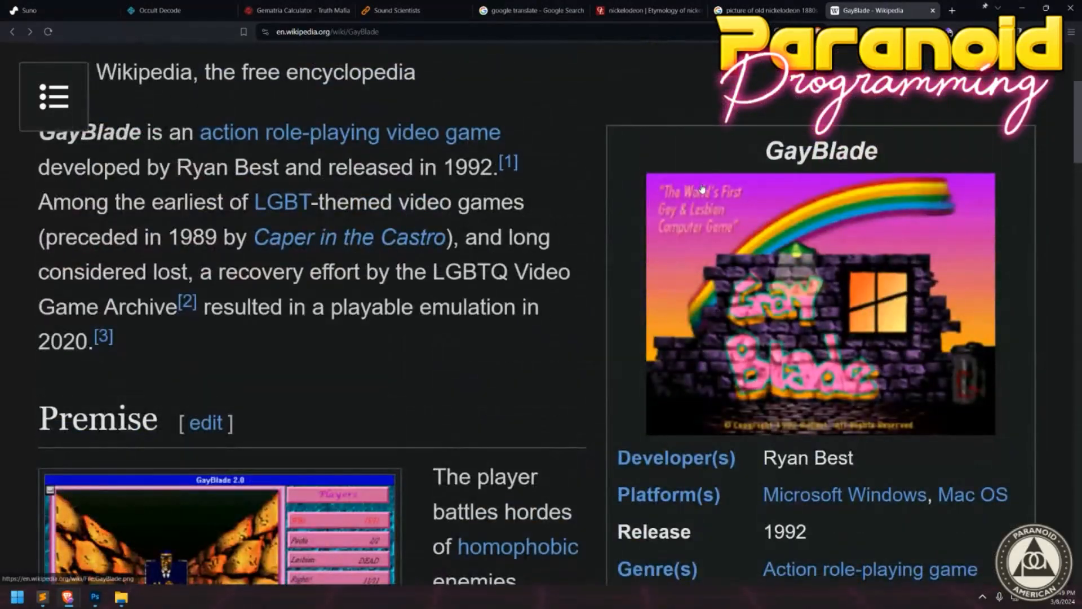
scroll(701, 218, down, 4)
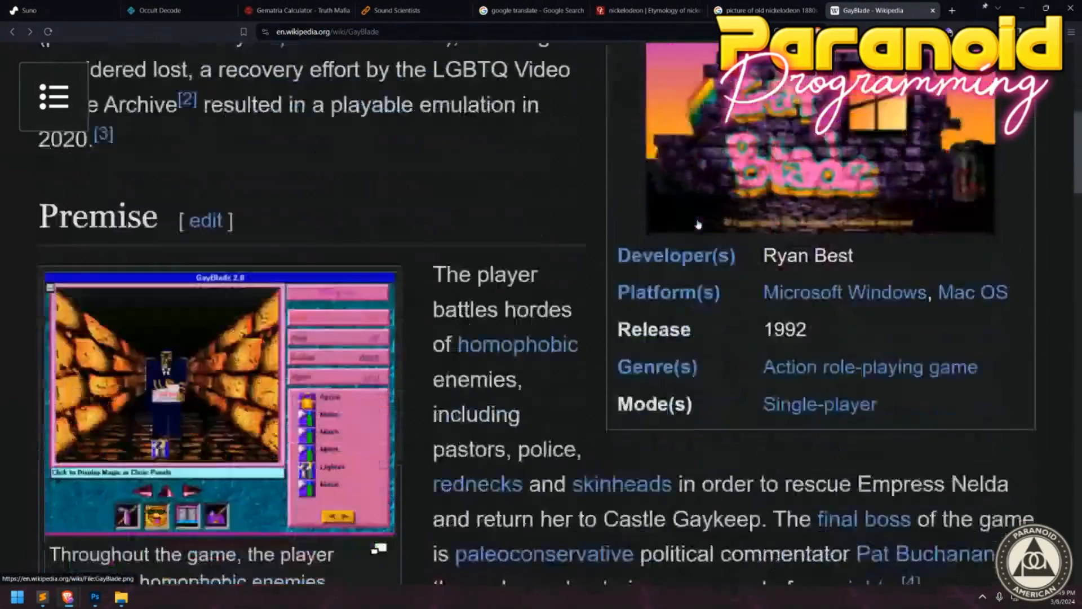
Enlarge the gameplay screenshot in the Premise section twice to inspect its details, closing it each time.
click(218, 399)
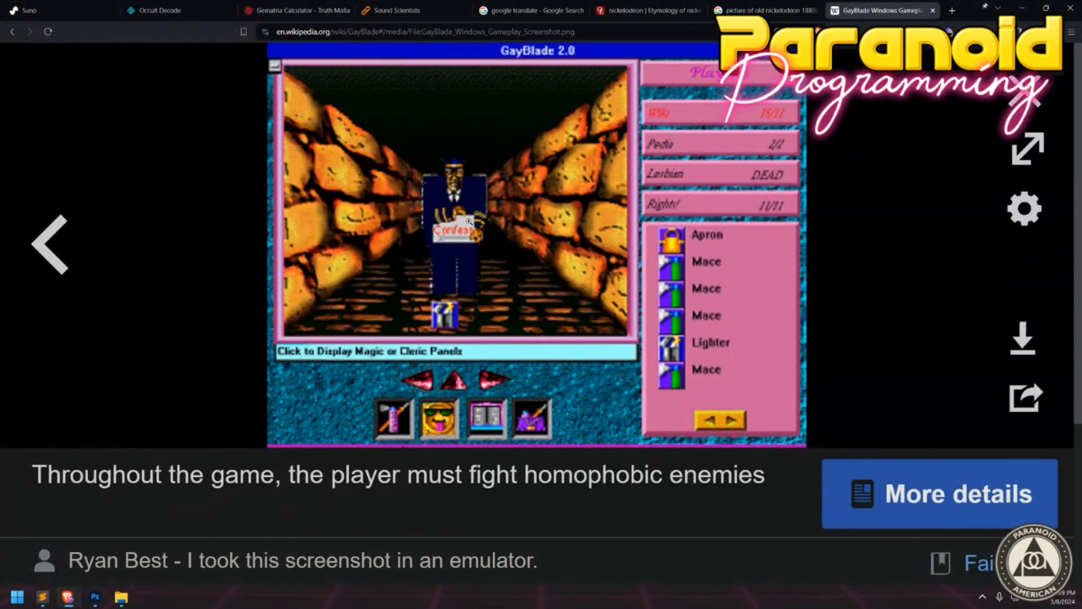
click(1027, 96)
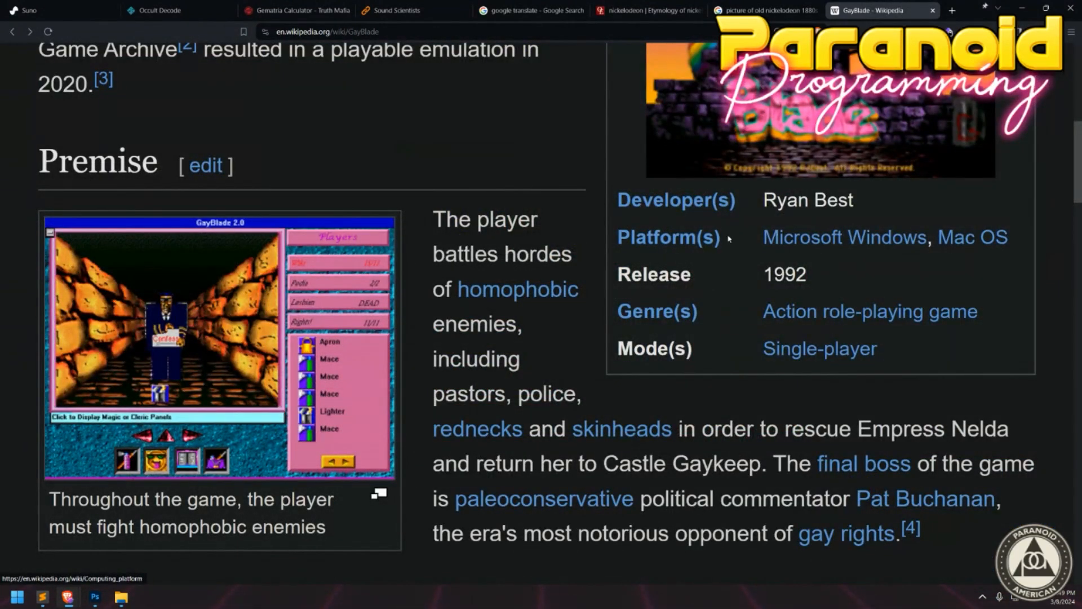
click(191, 255)
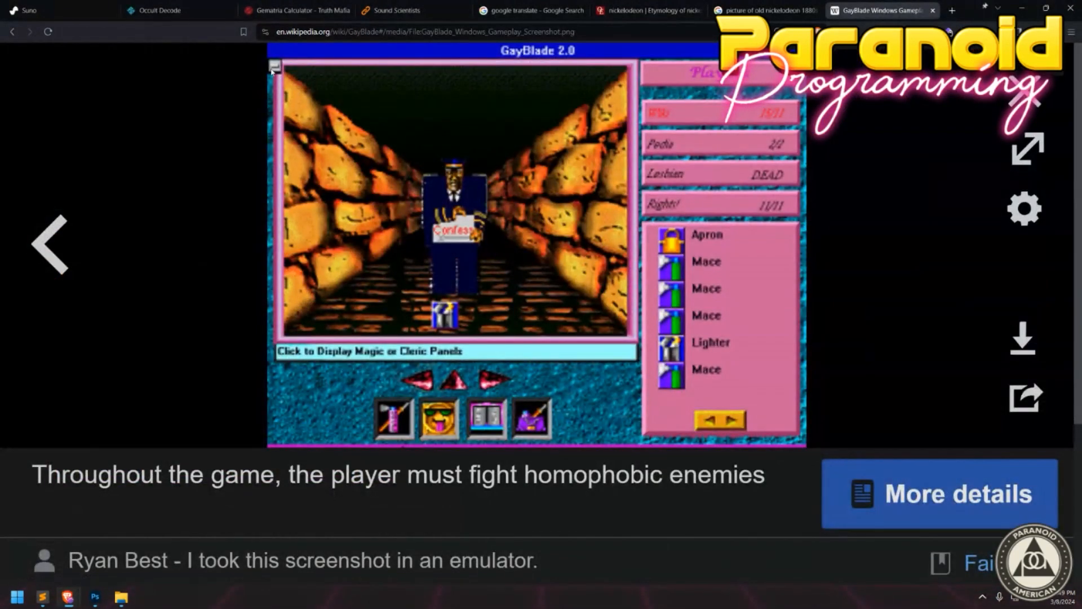
click(1033, 101)
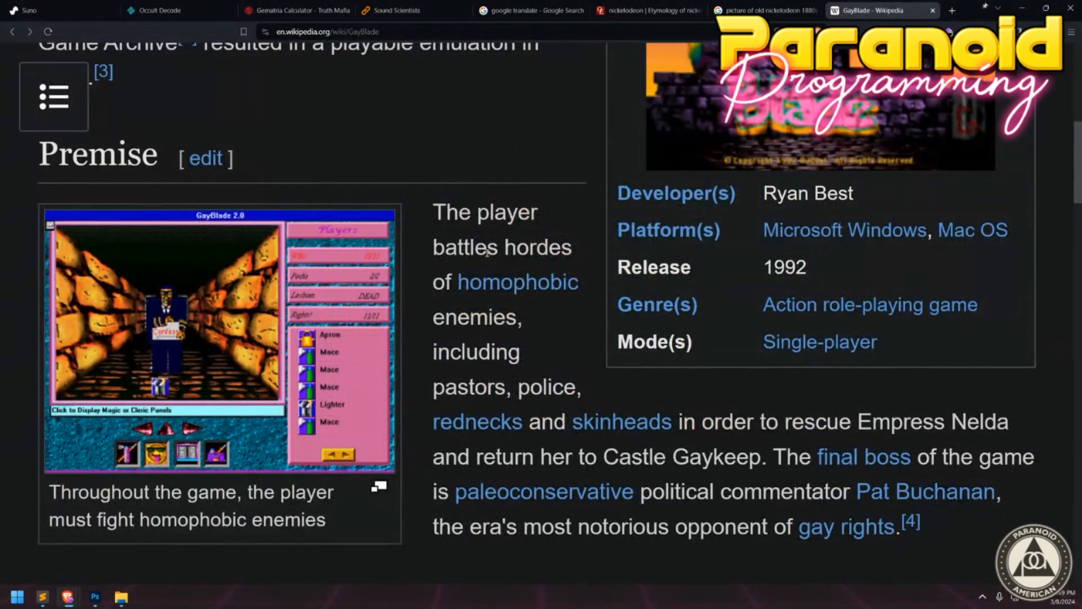
Read the Premise text at a smaller page zoom, preview the Pat Buchanan link and view the gameplay screenshot enlarged once more.
key(ctrl+minus)
mouse_move(513, 191)
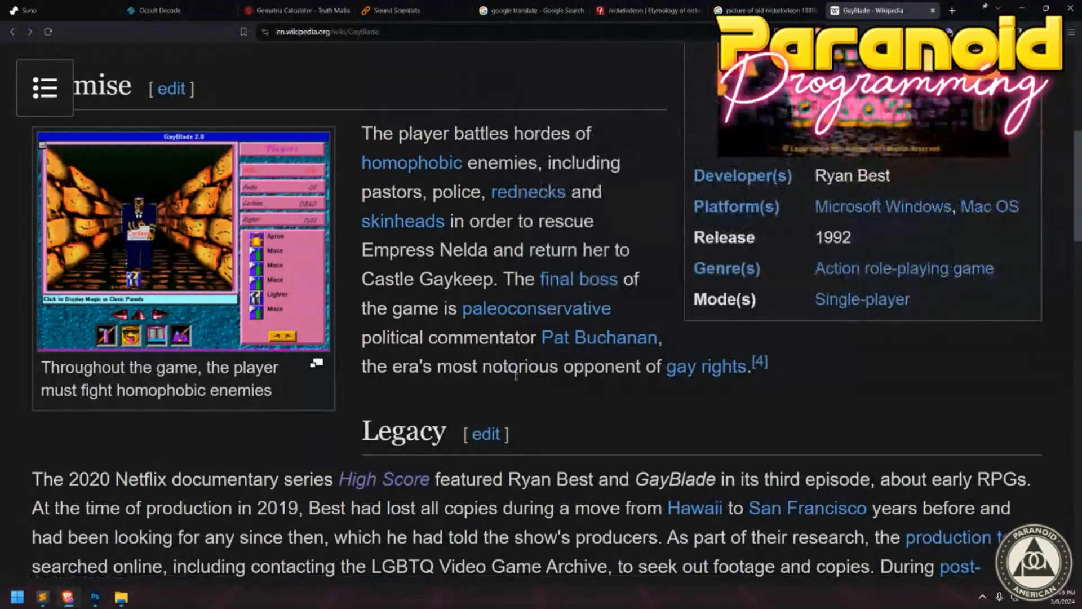
mouse_move(582, 343)
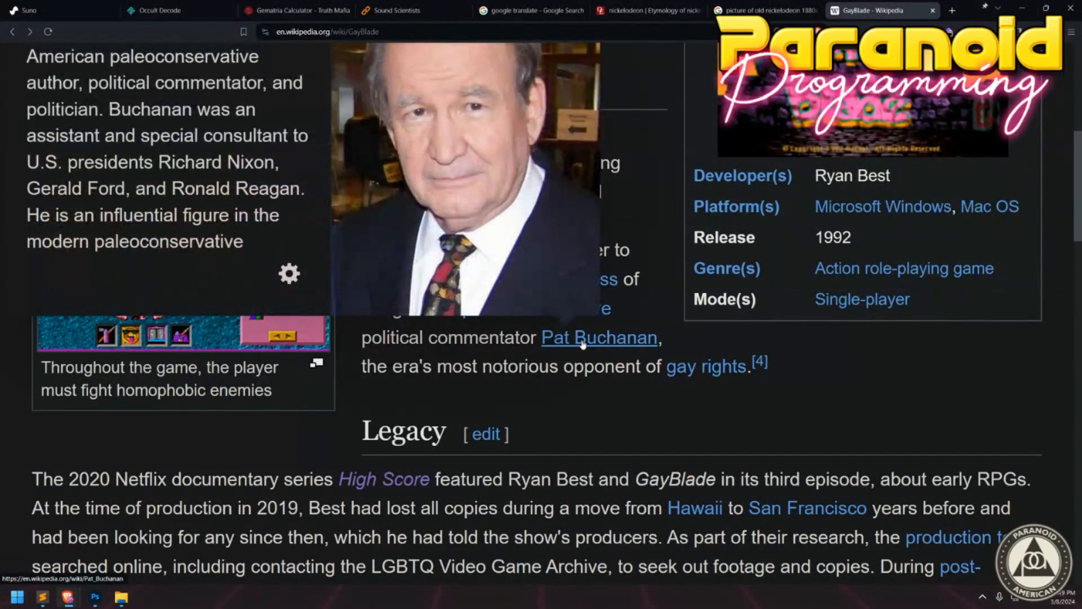
scroll(582, 343, up, 1)
click(264, 296)
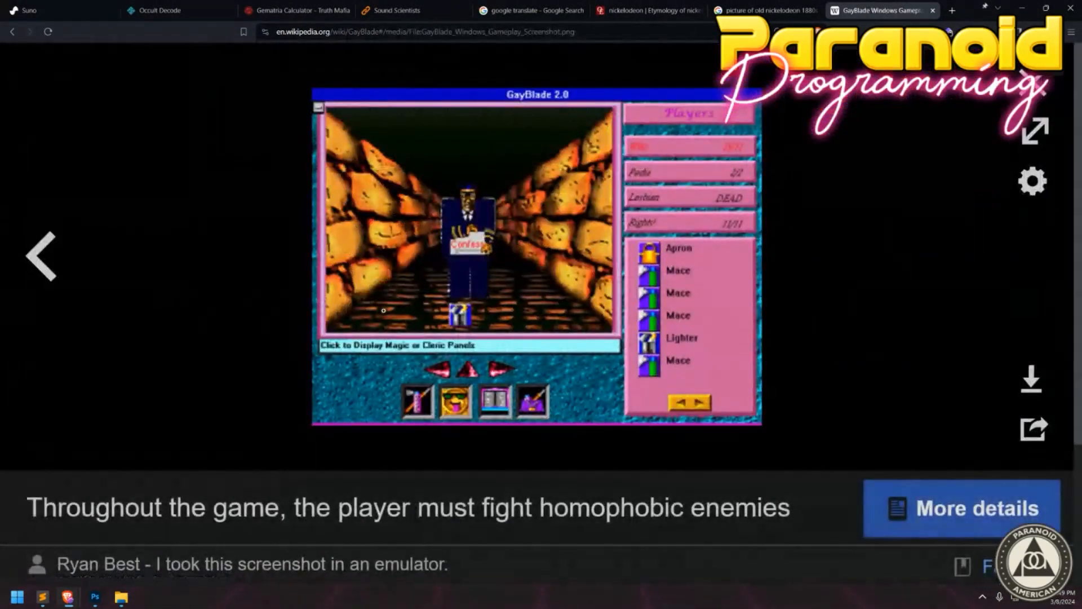
click(1032, 85)
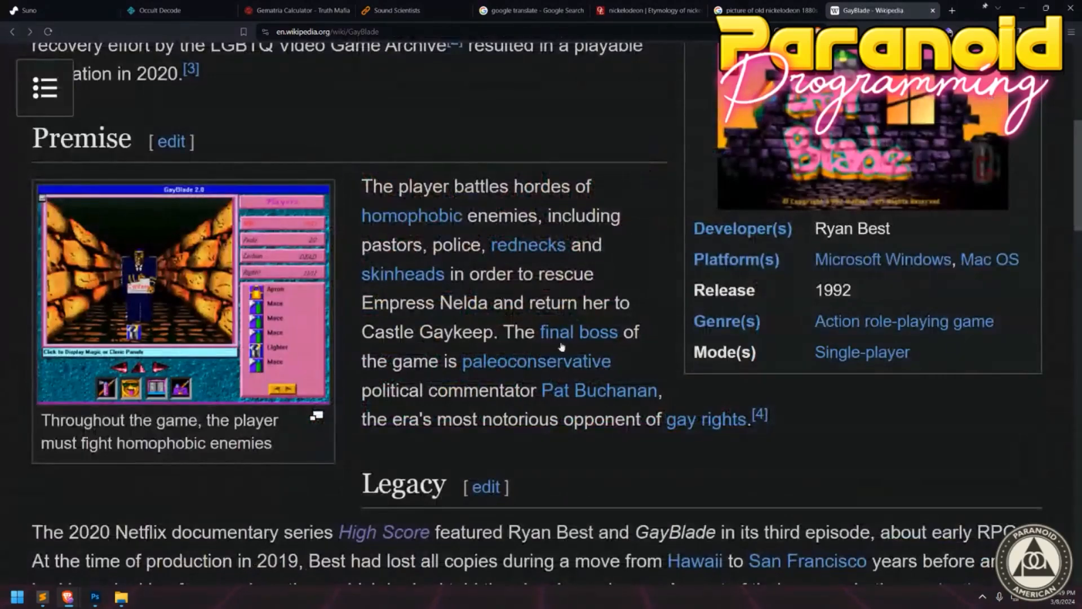
Examine the GayBlade article's Legacy, Bibliography and References sections at a reduced page zoom and return to its beginning.
mouse_move(594, 396)
scroll(594, 397, down, 4)
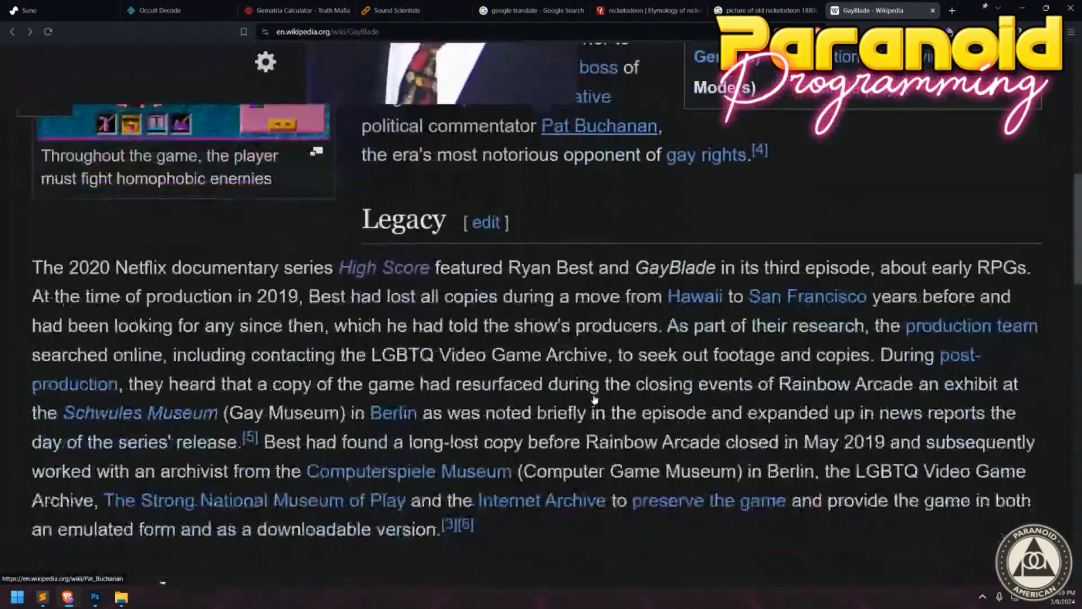
scroll(594, 398, down, 3)
scroll(594, 398, down, 3)
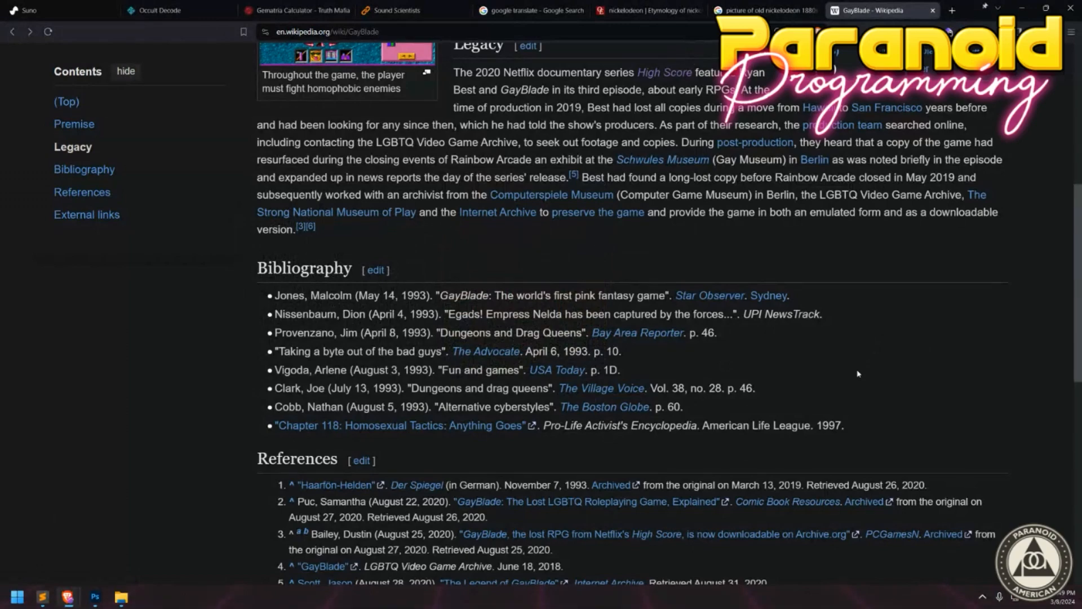
scroll(857, 372, up, 6)
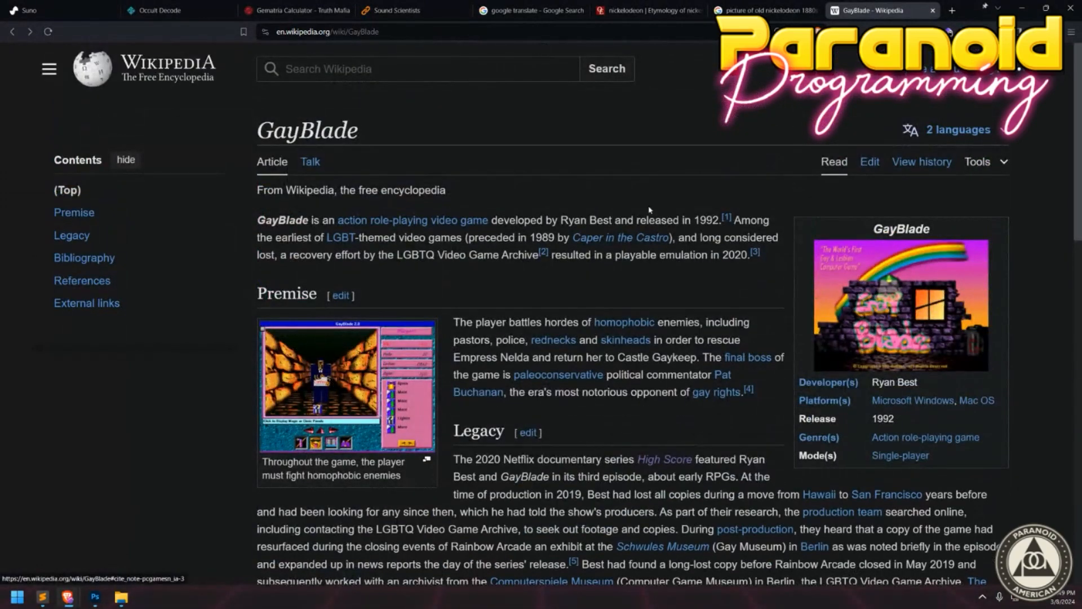
Go back to the High Score article and look through its episode table, Production section and introduction.
key(alt+Left)
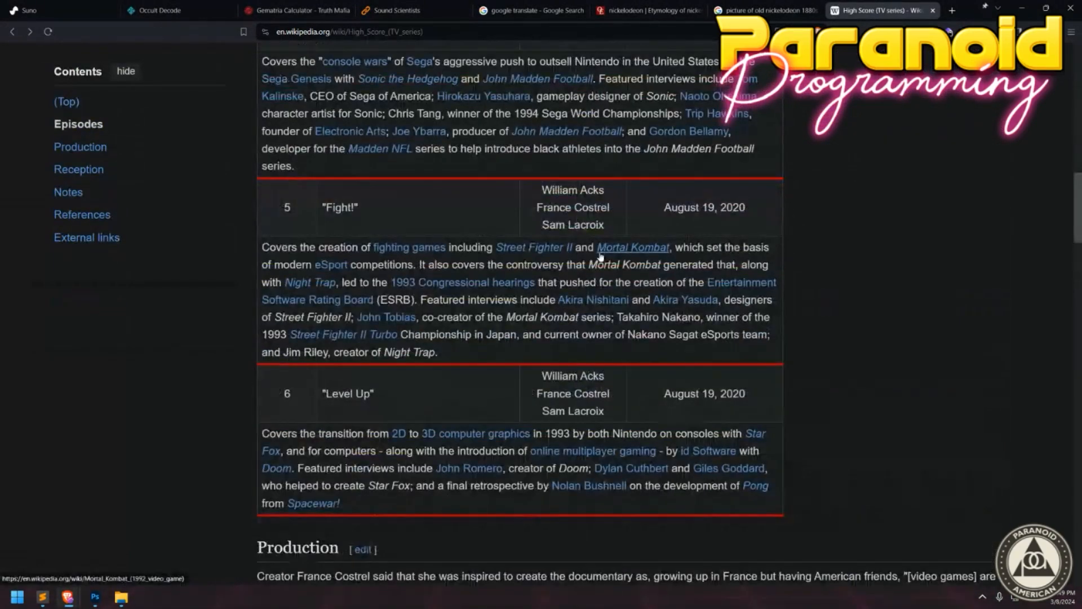
scroll(600, 257, up, 15)
scroll(605, 233, down, 8)
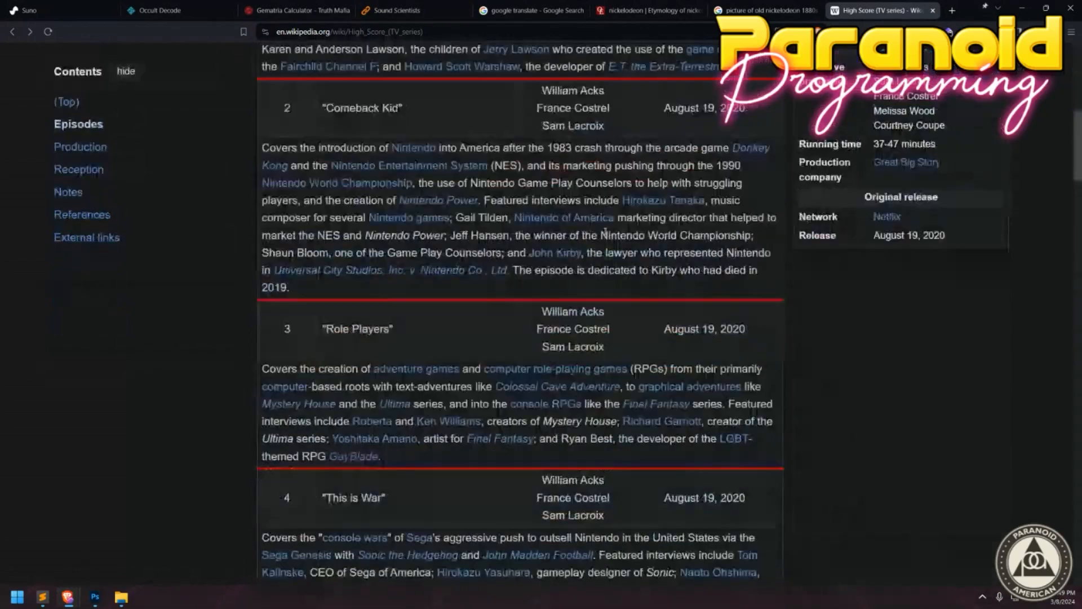
scroll(605, 232, down, 10)
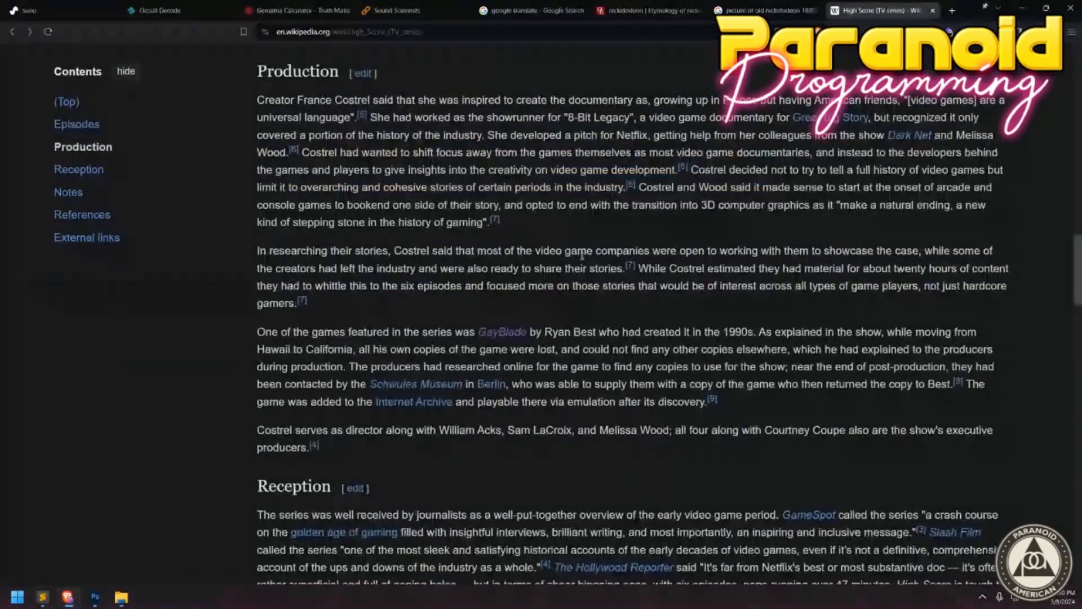
scroll(581, 256, up, 18)
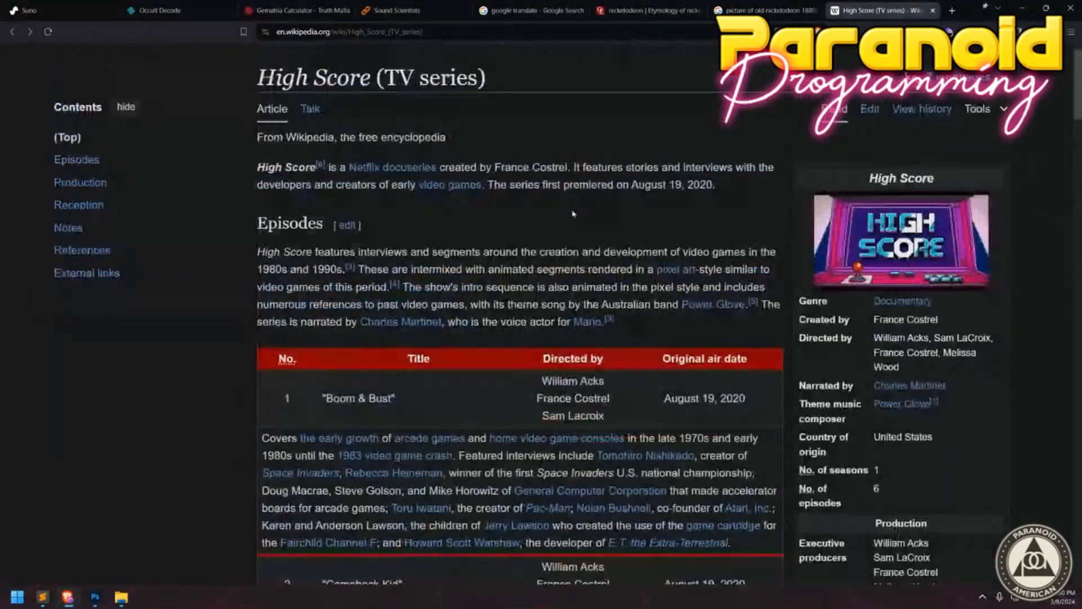
scroll(573, 214, up, 1)
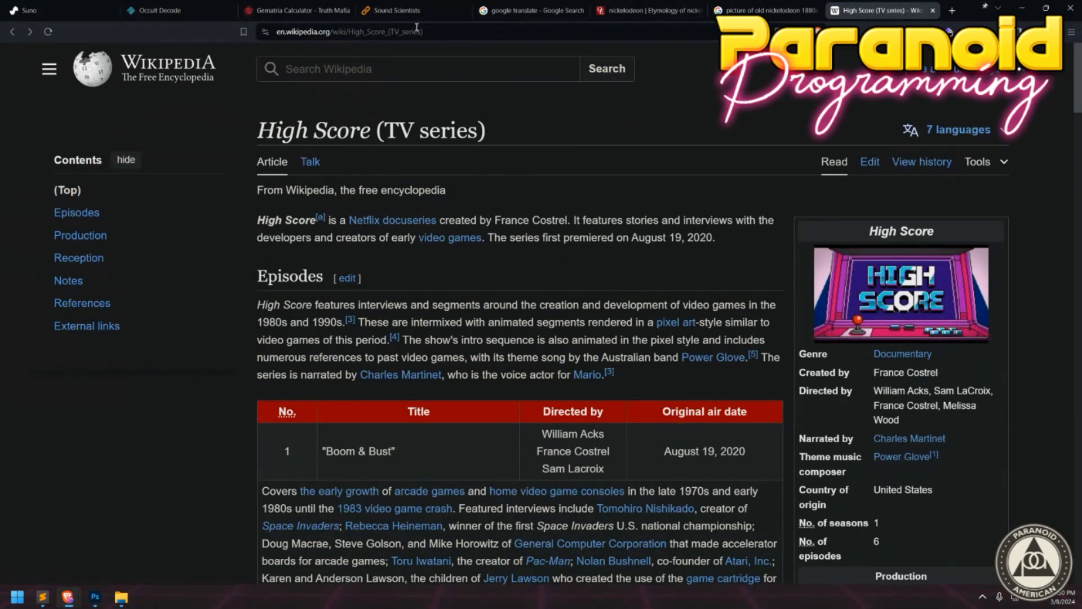
Check the Occult Decode word list briefly and switch to Suno's song creation page.
click(257, 12)
click(169, 11)
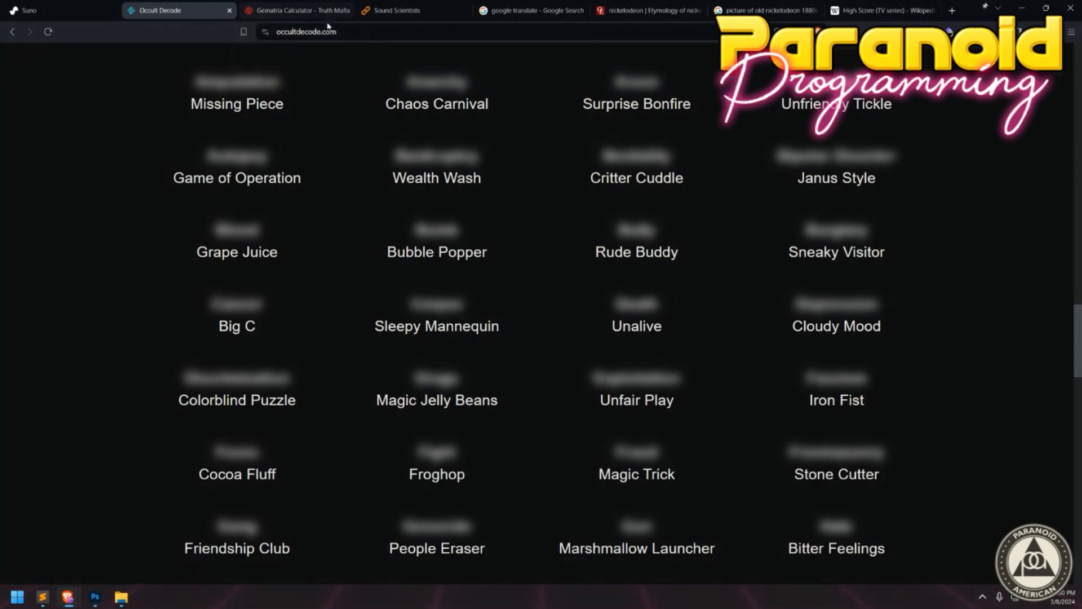
click(93, 17)
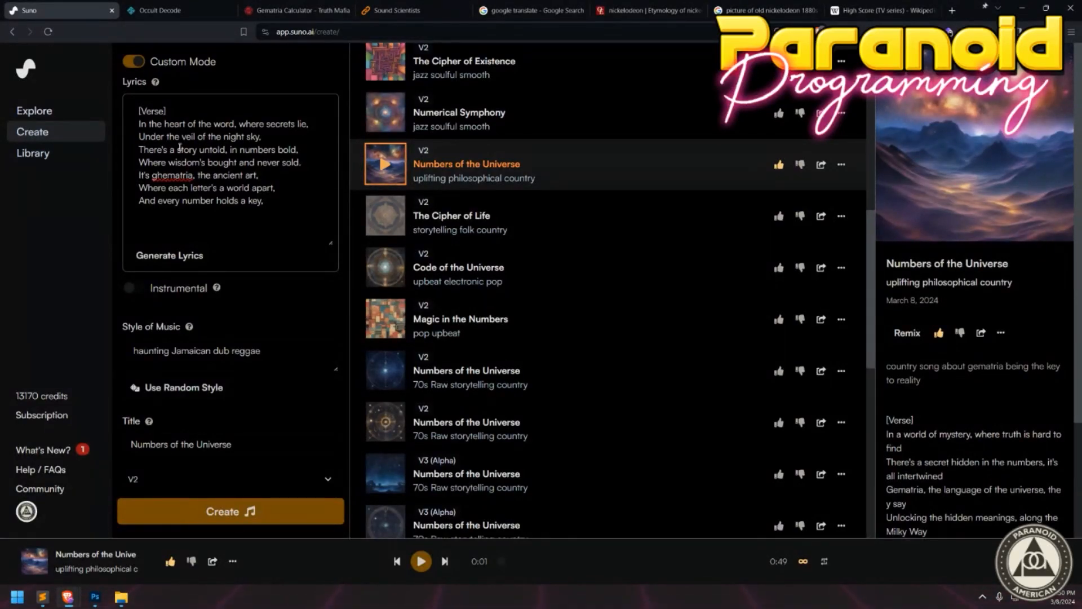
Switch to File Explorer and open the episode thumbnail pp17.jpg in the image viewer.
click(126, 595)
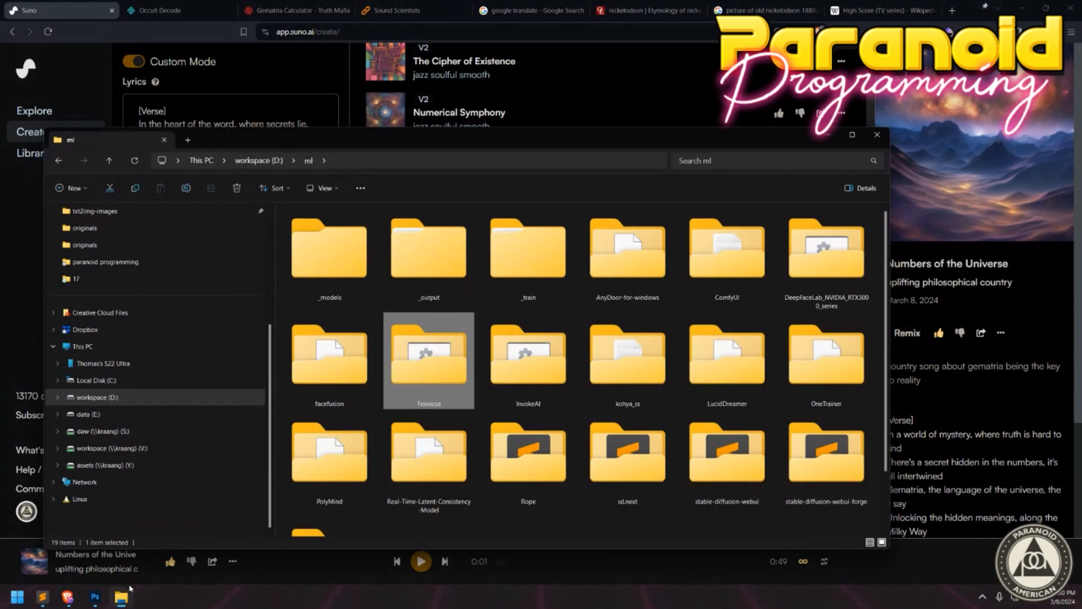
click(129, 589)
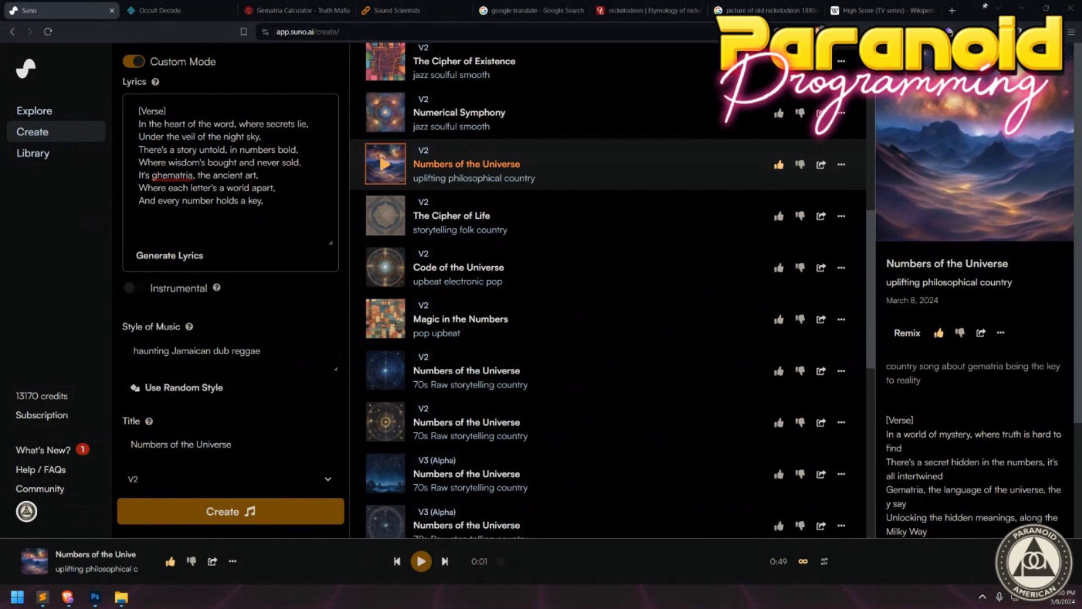
drag(0, 5, 546, 74)
double_click(546, 74)
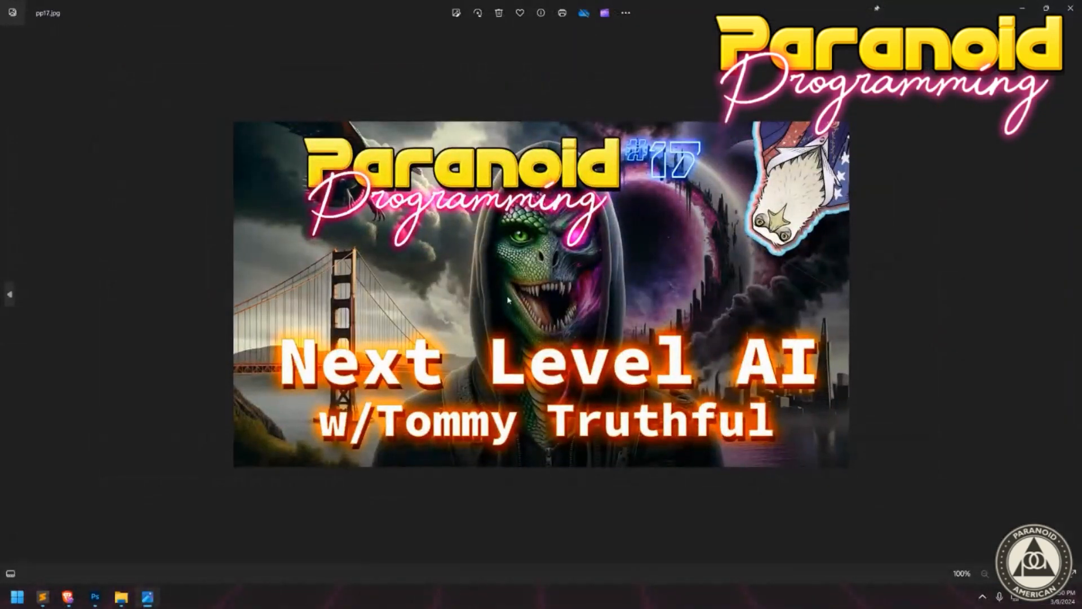